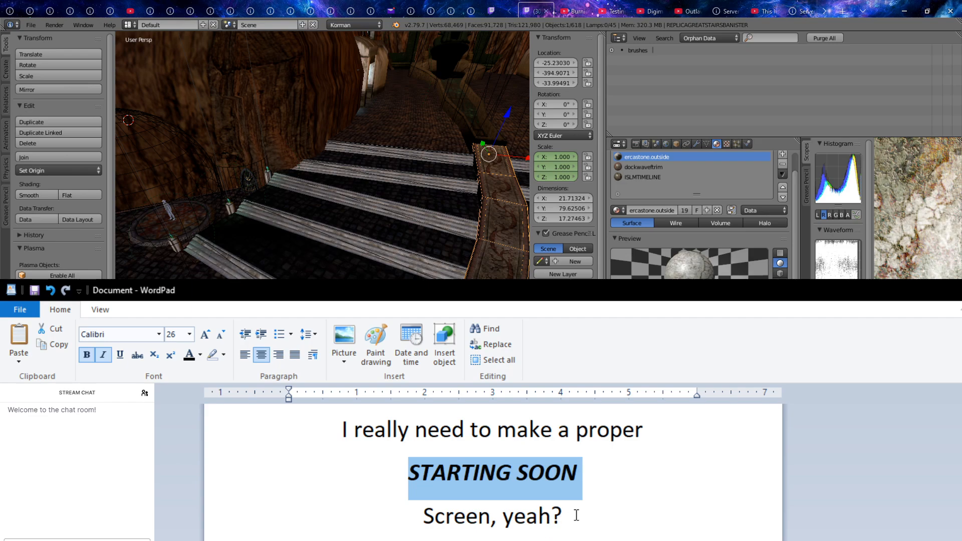
Step: Replace all of the document's text with "CAN YOU HEAR ME?"
drag(576, 515, 338, 376)
text(CAN YOU HEAR ME)
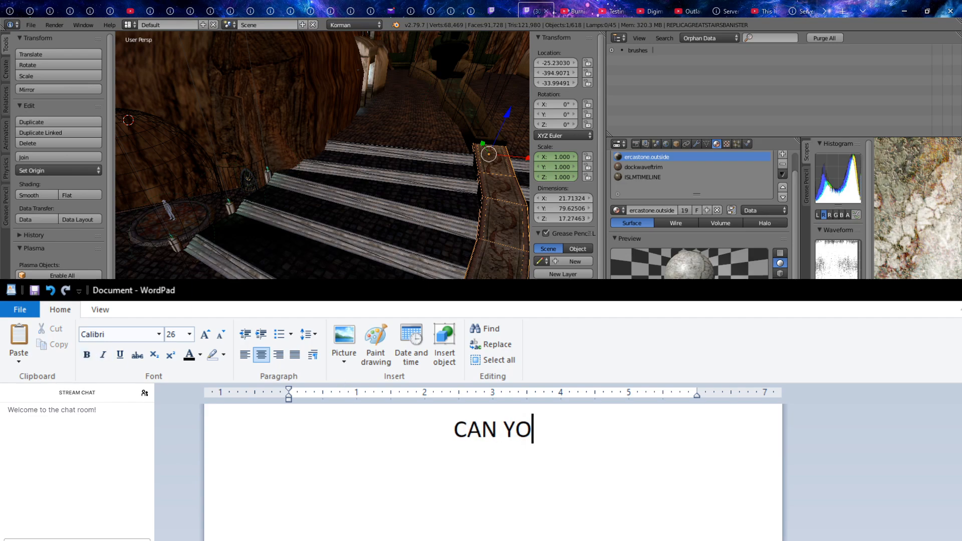
text(?)
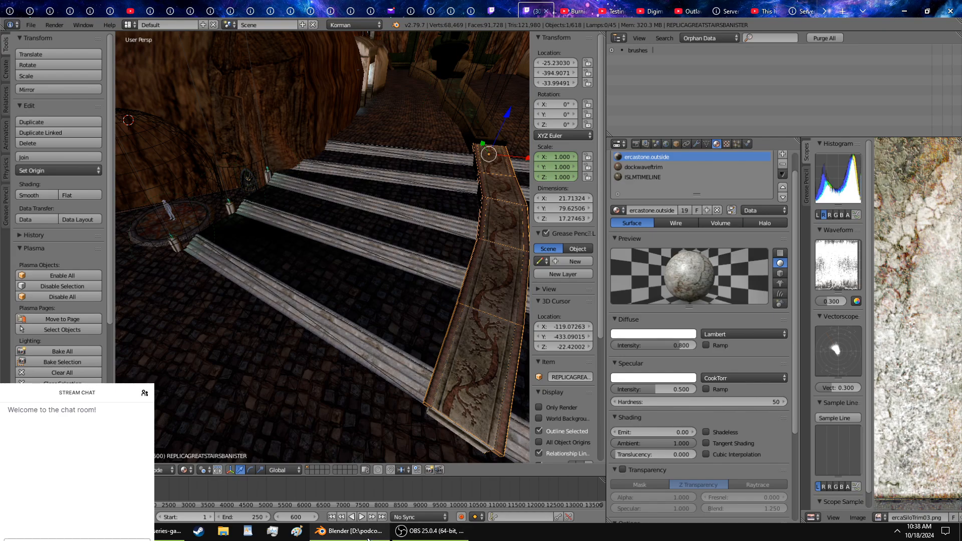
Step: Switch to Blender, select the dockslanding object and replace its AEGURACOBBLE material with AEGURACOBBLE.DOCK
click(368, 532)
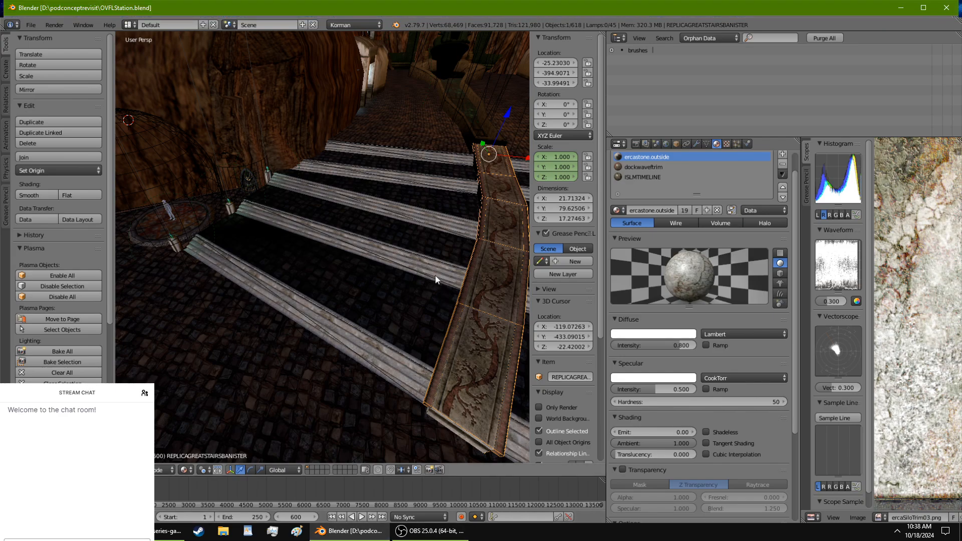
middle_drag(435, 275, 146, 349)
right_click(421, 253)
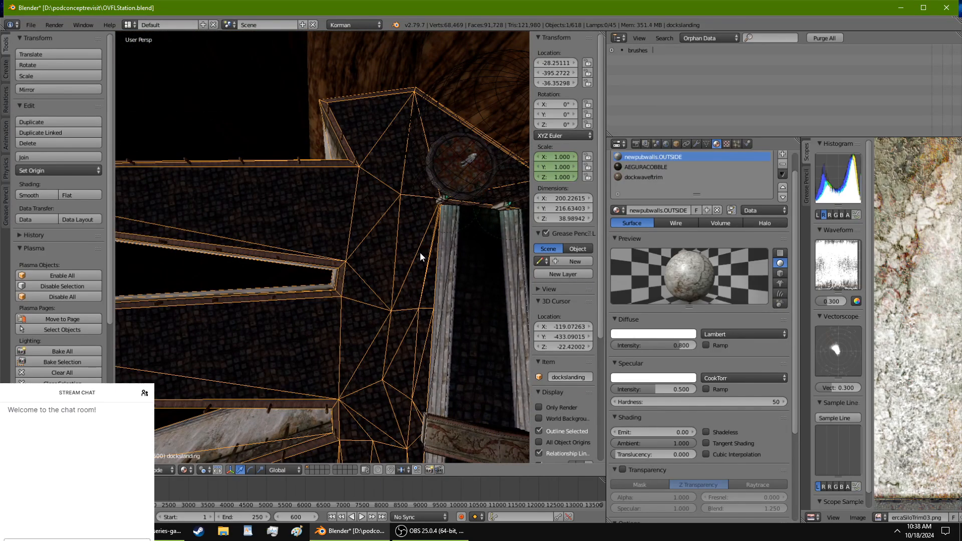
middle_drag(426, 251, 418, 248)
click(629, 166)
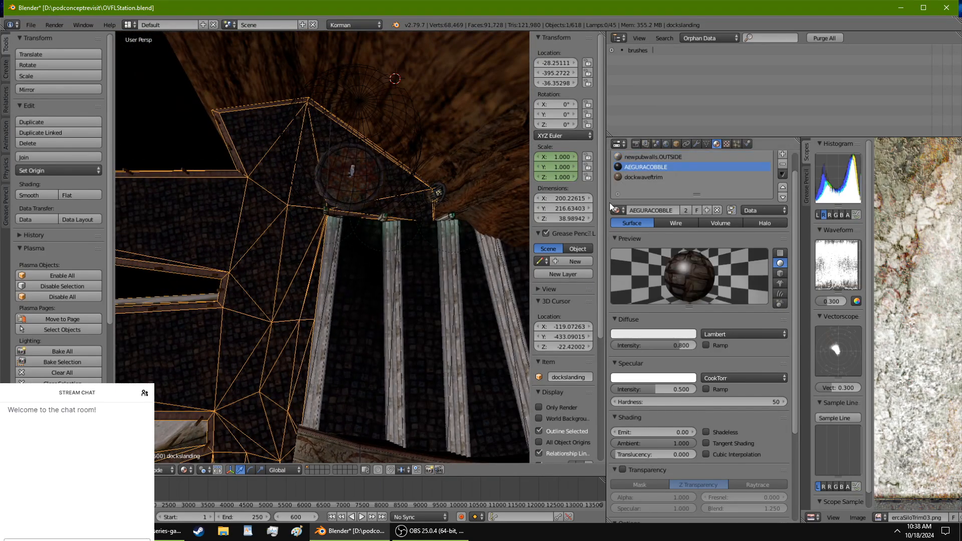
click(615, 209)
click(656, 255)
Step: Place the 3D cursor at the inner end of the narrow gap between two docks and add a plane there
middle_drag(288, 217, 334, 244)
middle_drag(408, 281, 338, 295)
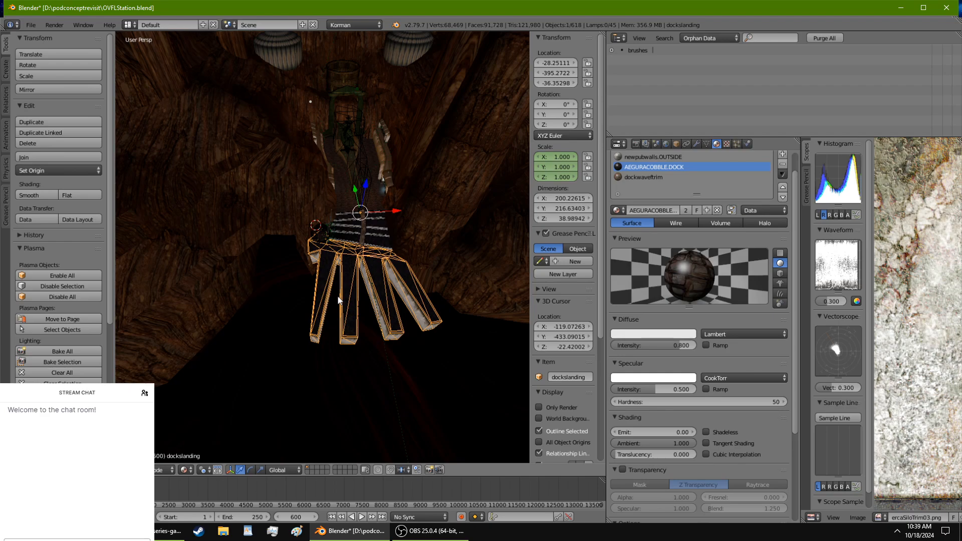
scroll(333, 236, up, 4)
middle_drag(333, 236, 266, 318)
click(296, 277)
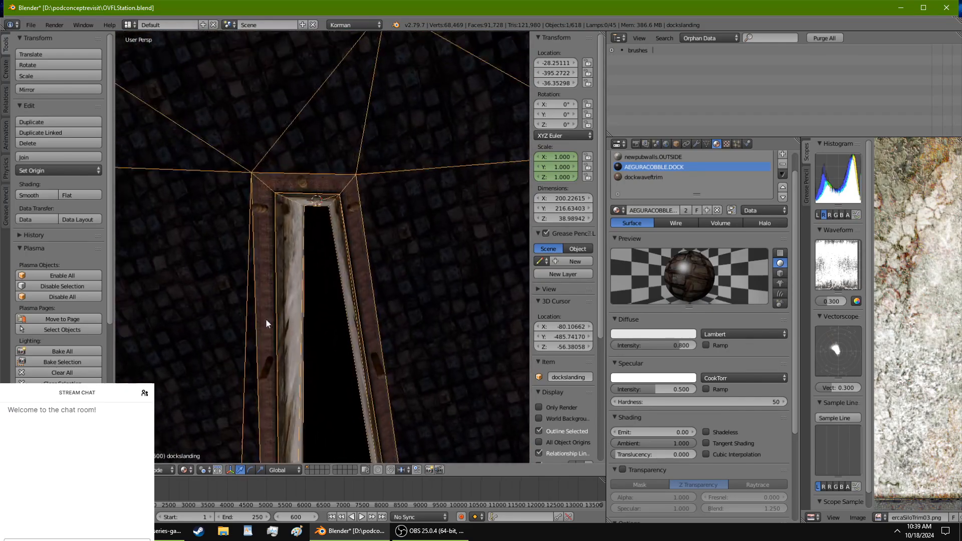
click(6, 69)
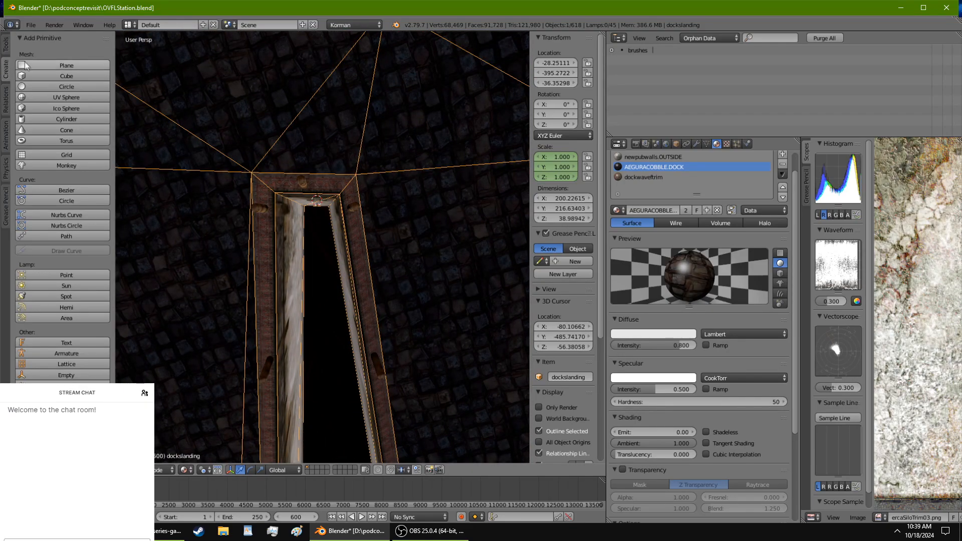
click(66, 65)
Step: Shift the plane slightly along Y and enlarge its mesh to about 9.16 units square
drag(310, 167, 312, 178)
middle_drag(334, 254, 335, 251)
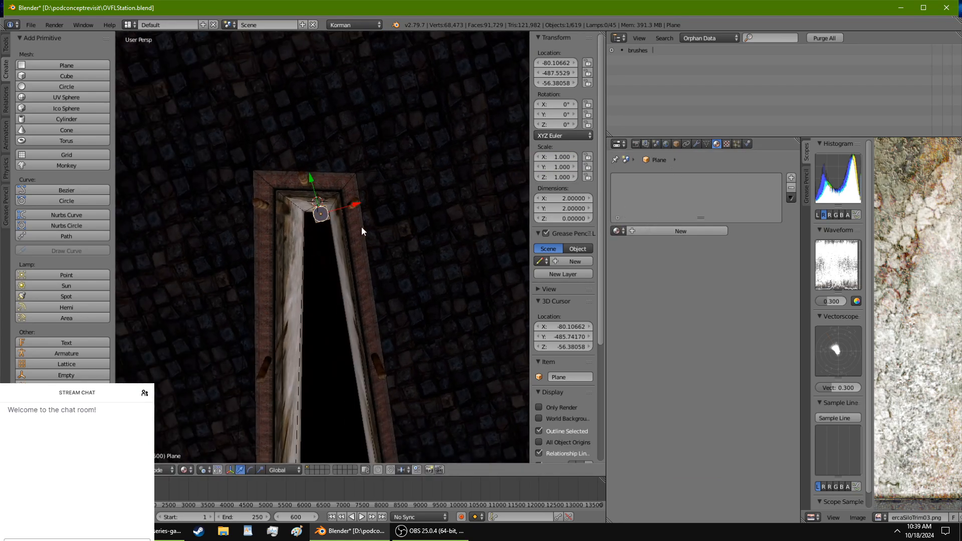
key(Tab)
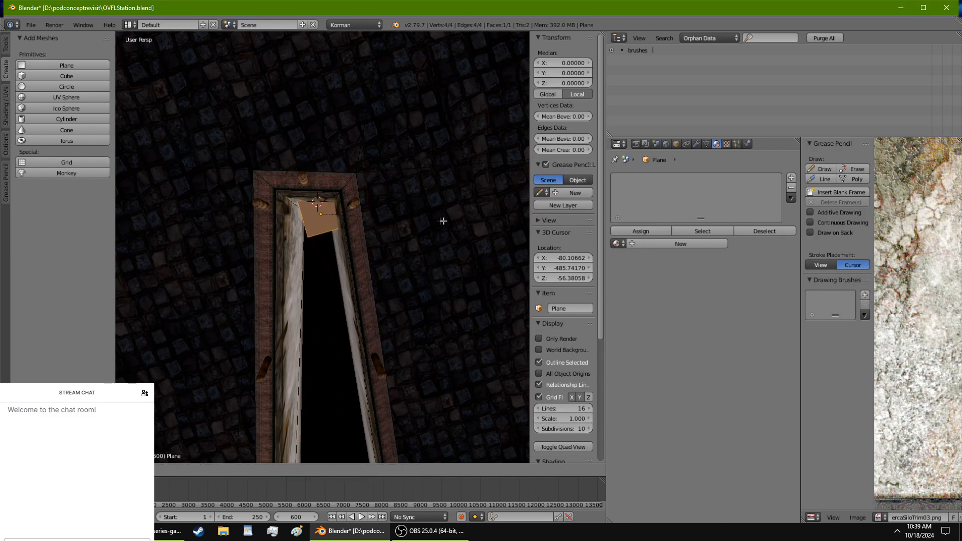
key(Tab)
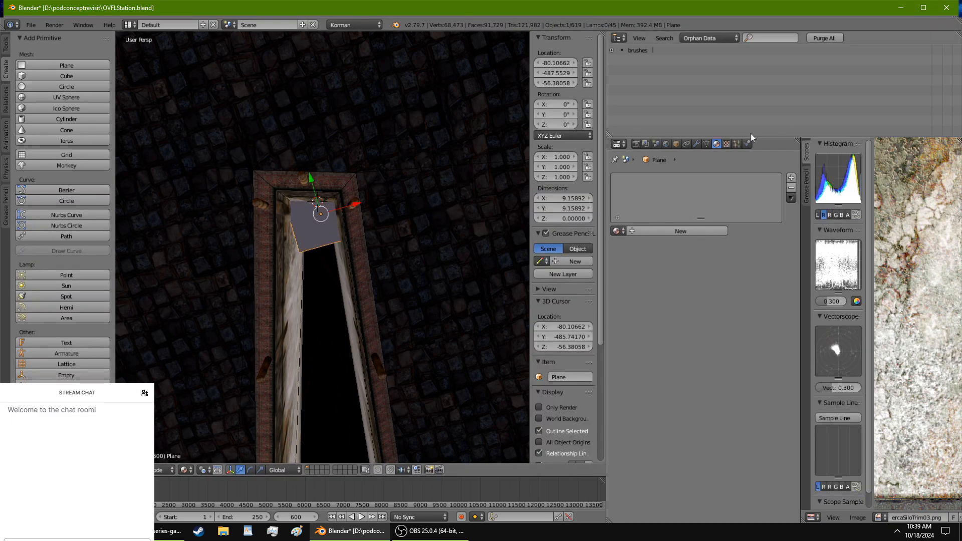
Step: Rename the plane WaterGeometryBasin
click(747, 144)
click(688, 178)
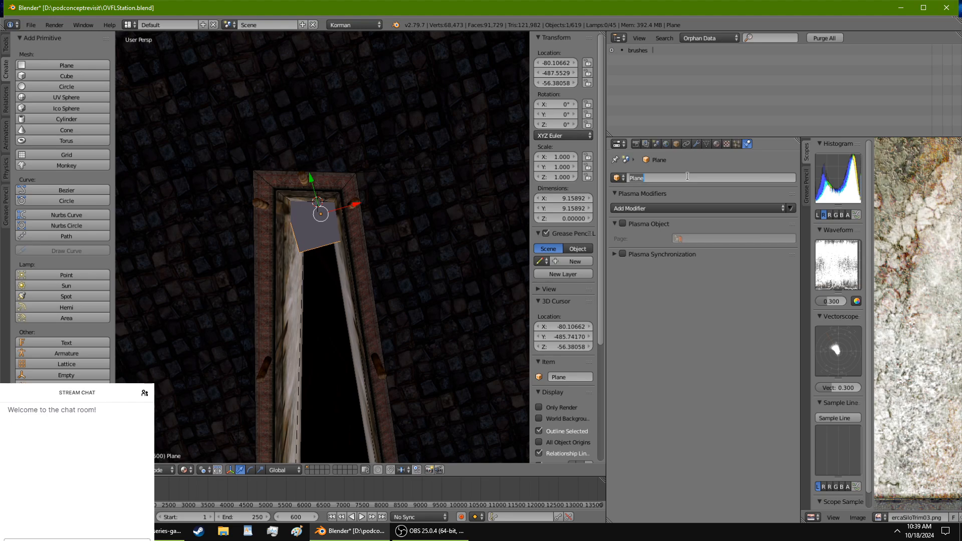
text(WaterGeometryBasin)
key(Return)
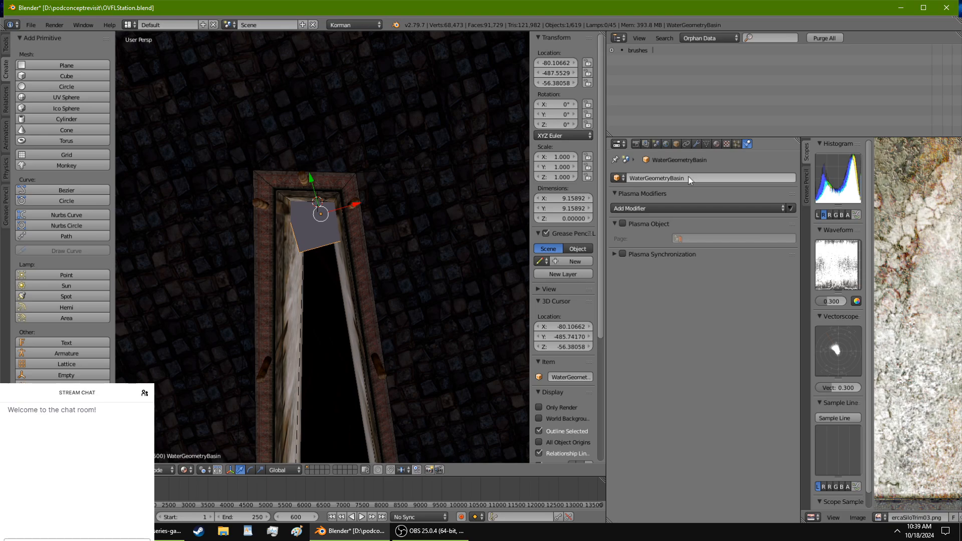
Step: Enable WaterGeometryBasin as a Plasma Object and assign it to the outsidearea page
click(622, 225)
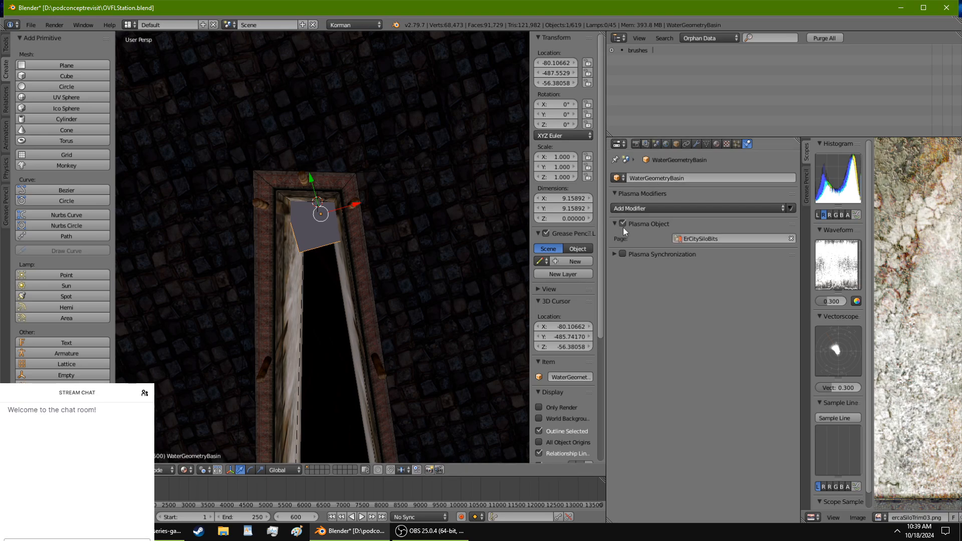
click(701, 238)
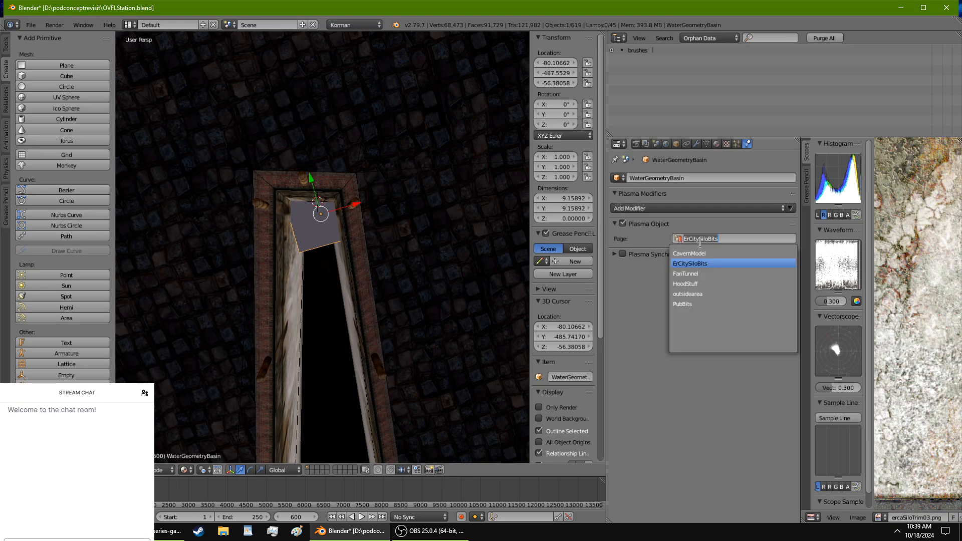
click(708, 295)
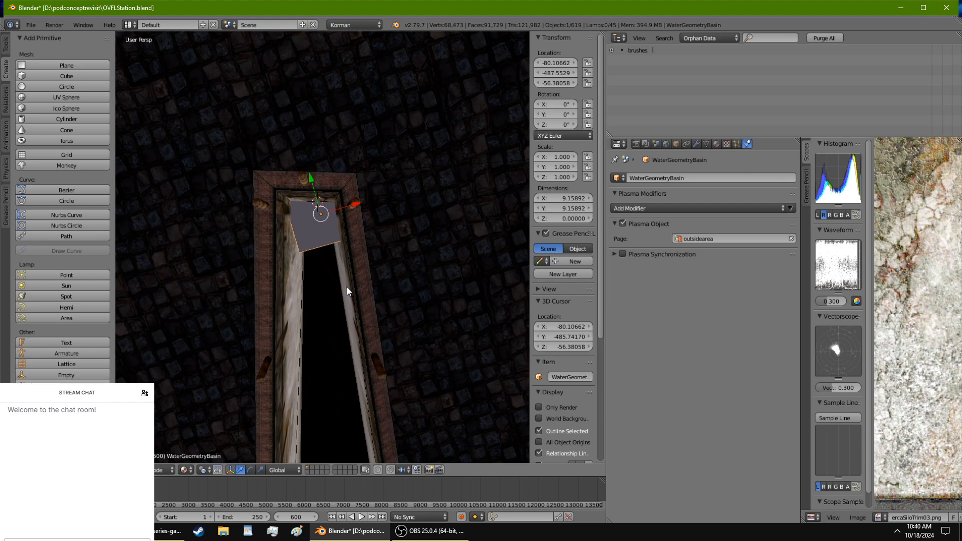
Step: Rotate the plane's mesh about Z to line up with the gap's inner end and move it to fit between the walls
key(Tab)
key(r)
key(z)
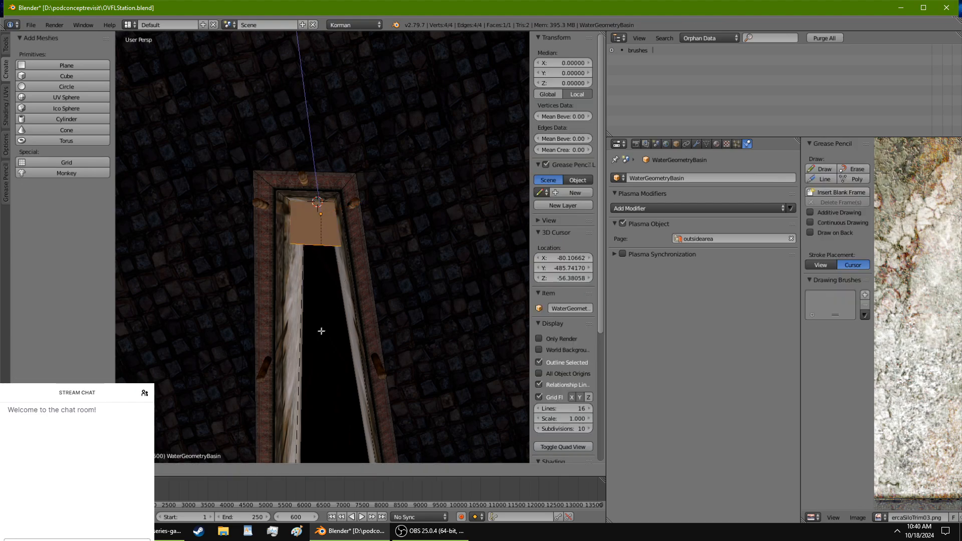
click(328, 326)
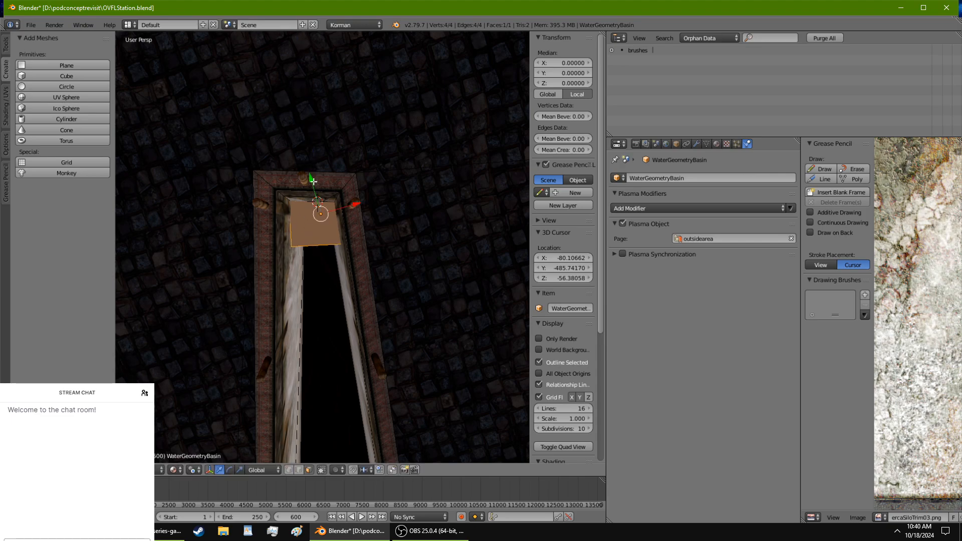
drag(313, 181, 311, 202)
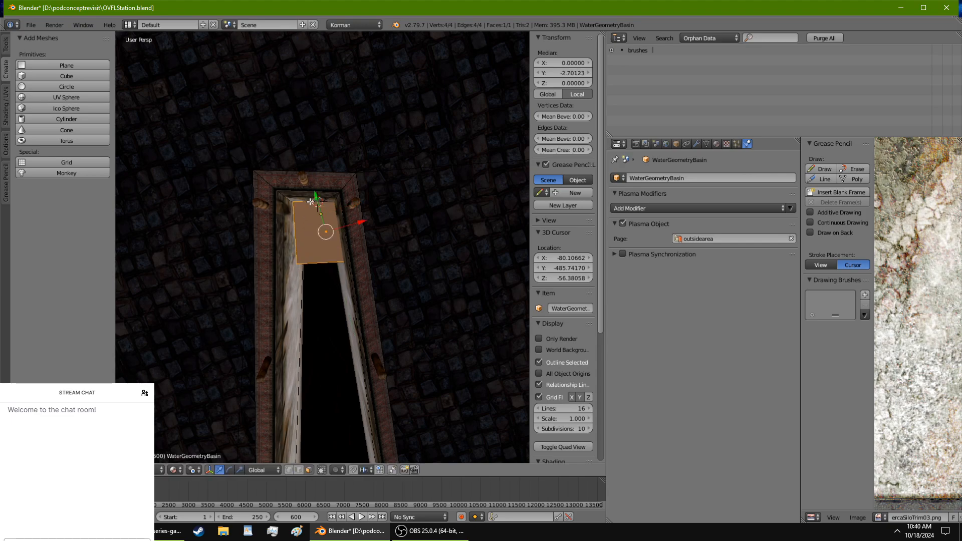
drag(350, 229, 310, 205)
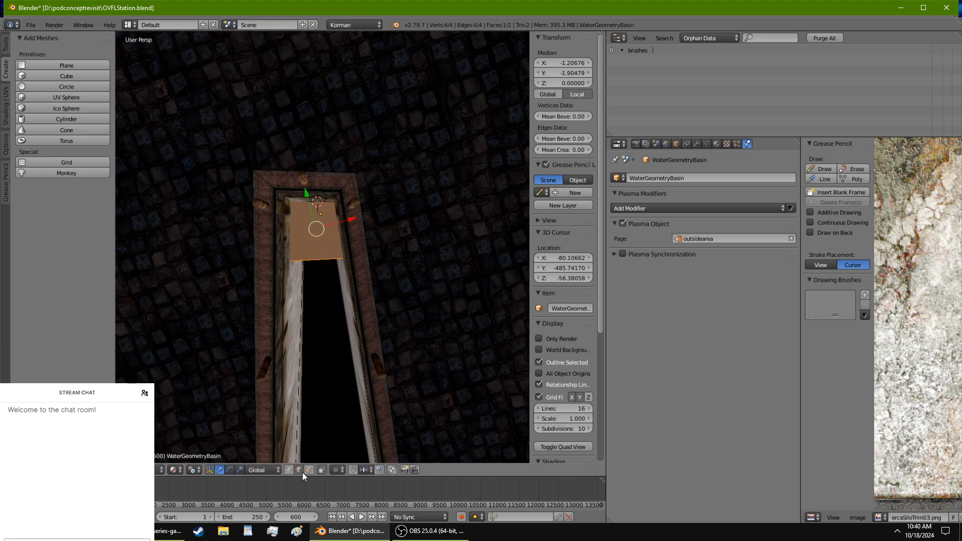
Step: Select only the plane's edge that faces the gap's open end
click(316, 261)
scroll(339, 356, up, 6)
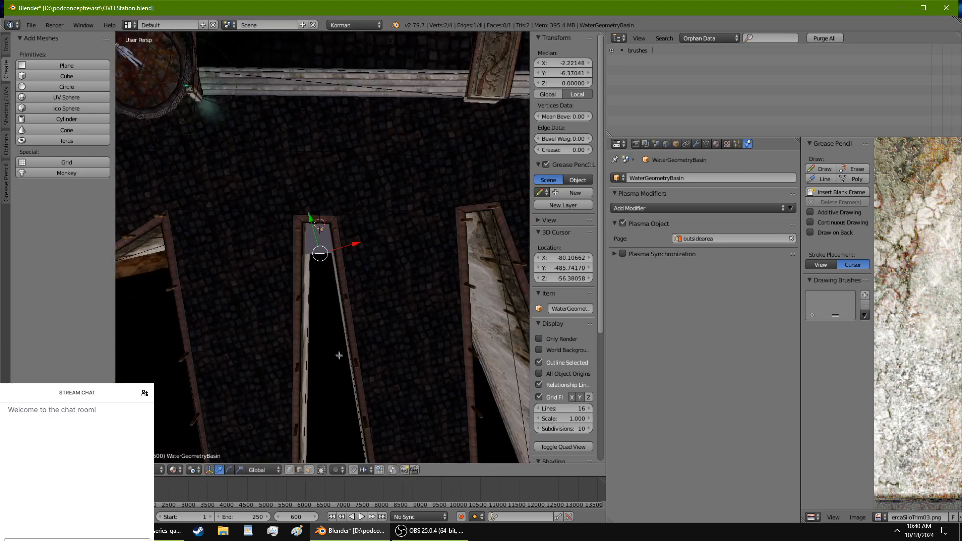
middle_drag(343, 150, 331, 396)
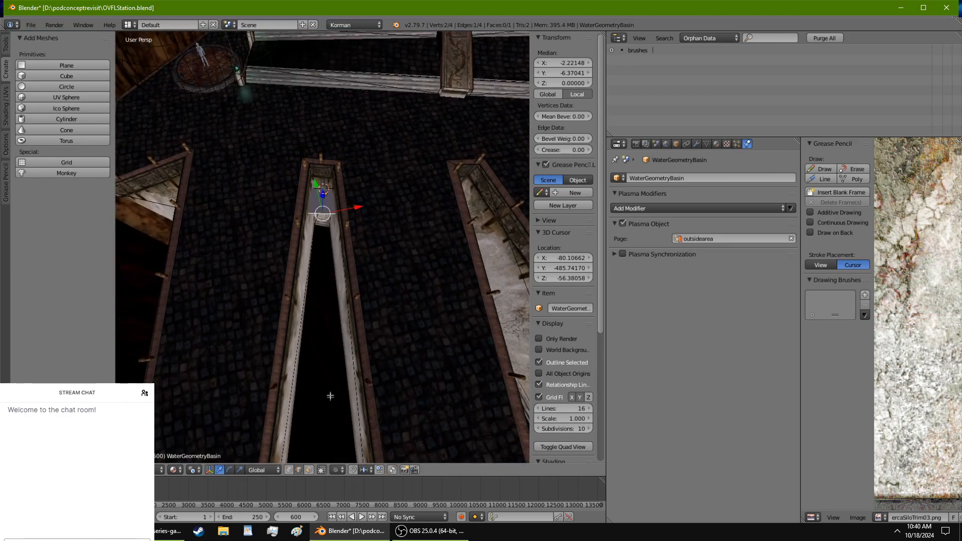
scroll(332, 213, up, 2)
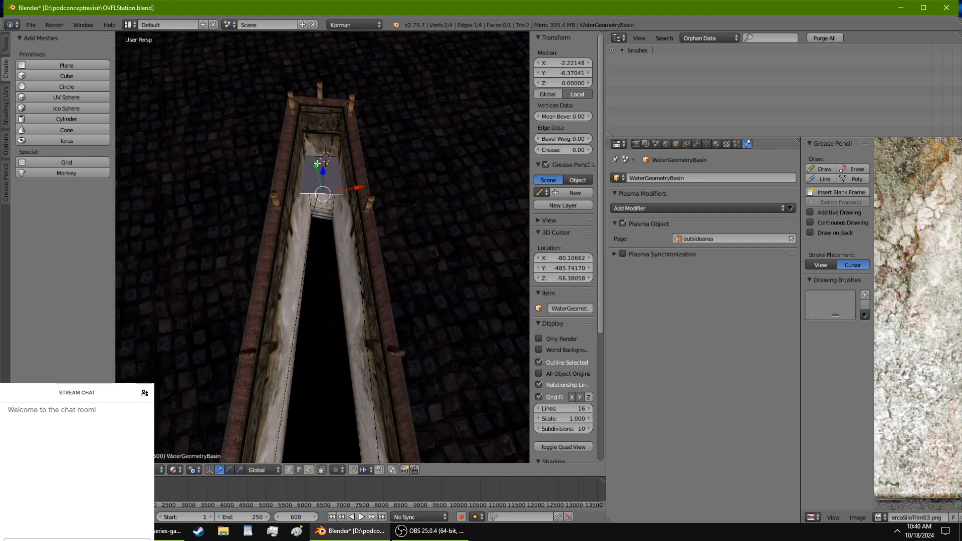
Step: Raise the WaterGeometryBasin object to about Z -52.53
key(Tab)
scroll(320, 156, down, 2)
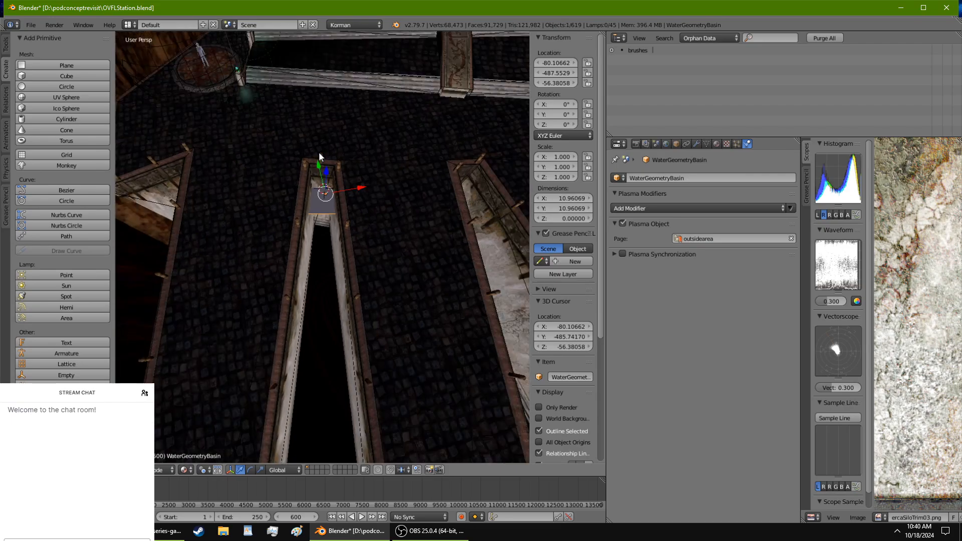
scroll(320, 153, down, 4)
drag(325, 204, 329, 201)
middle_drag(329, 200, 194, 275)
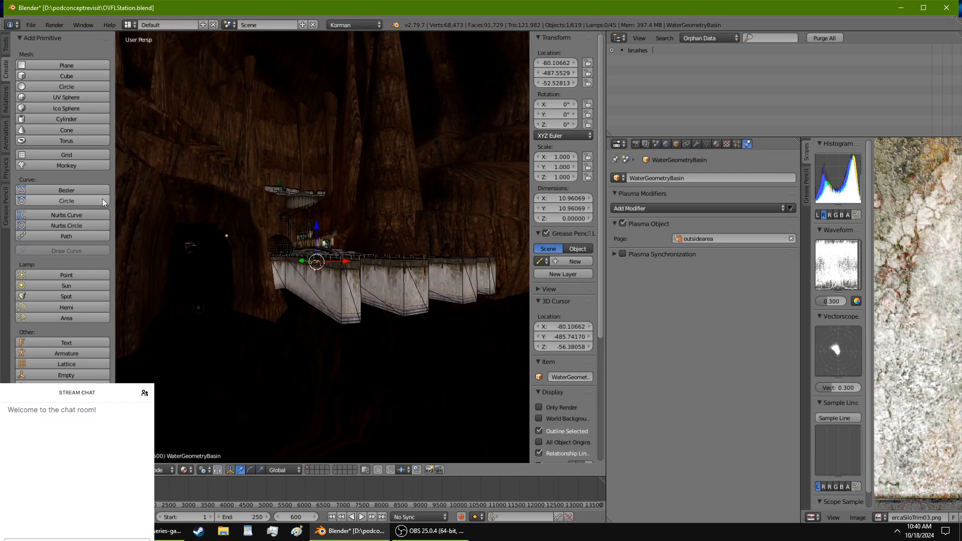
Step: Fine-tune the water plane's height against the dock walls to about Z -51.11
middle_drag(350, 243, 328, 337)
scroll(320, 293, up, 6)
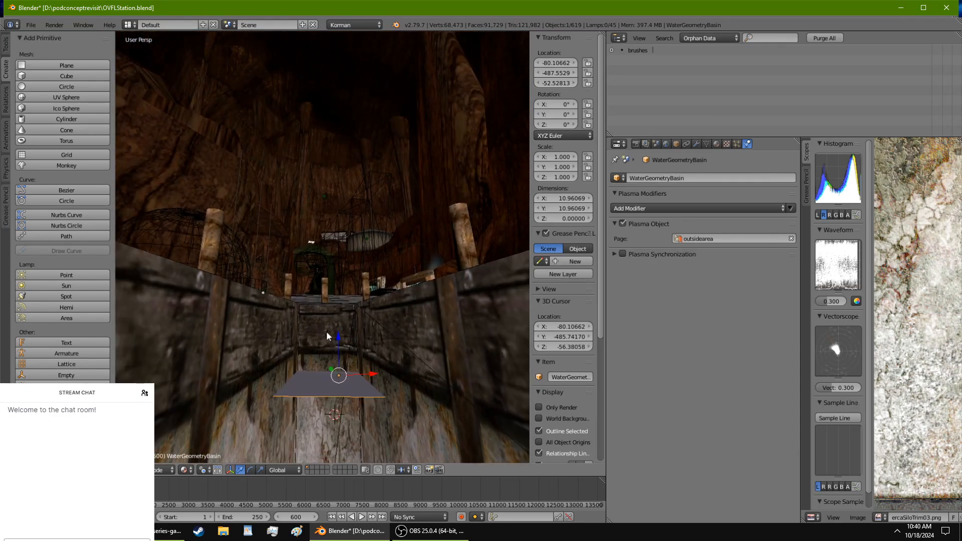
drag(336, 341, 332, 317)
mouse_move(331, 317)
middle_down()
mouse_move(293, 301)
mouse_move(341, 321)
mouse_move(333, 318)
middle_up()
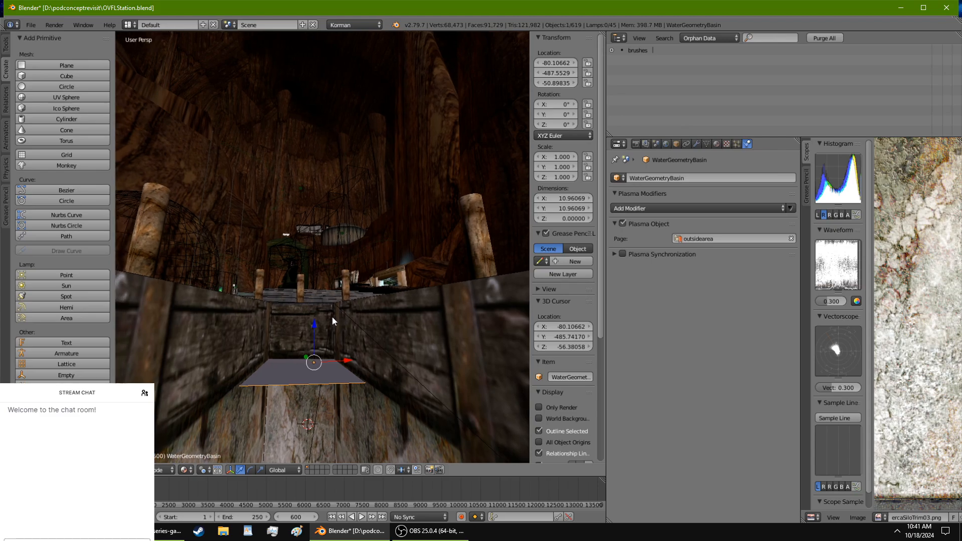
drag(316, 315, 314, 321)
middle_drag(314, 320, 312, 389)
scroll(310, 386, down, 4)
click(150, 531)
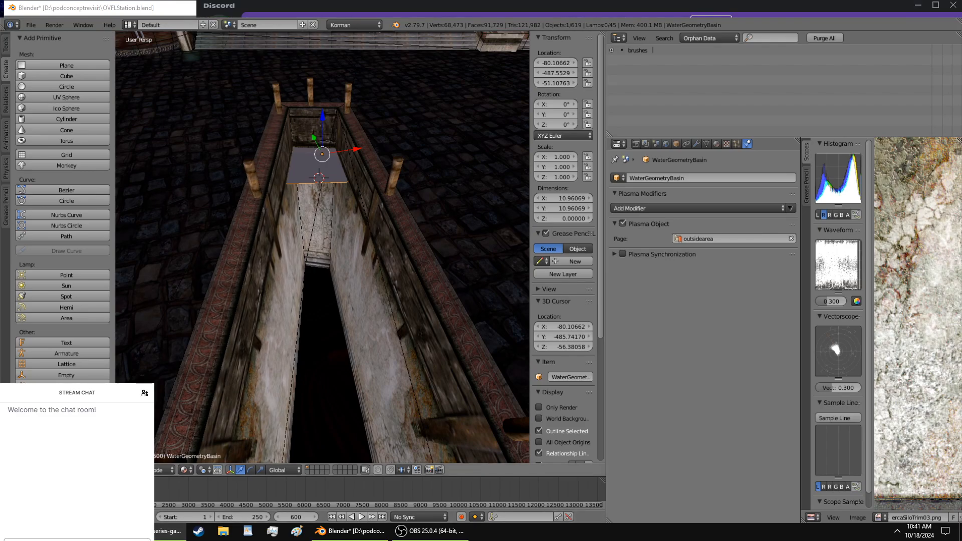
click(166, 12)
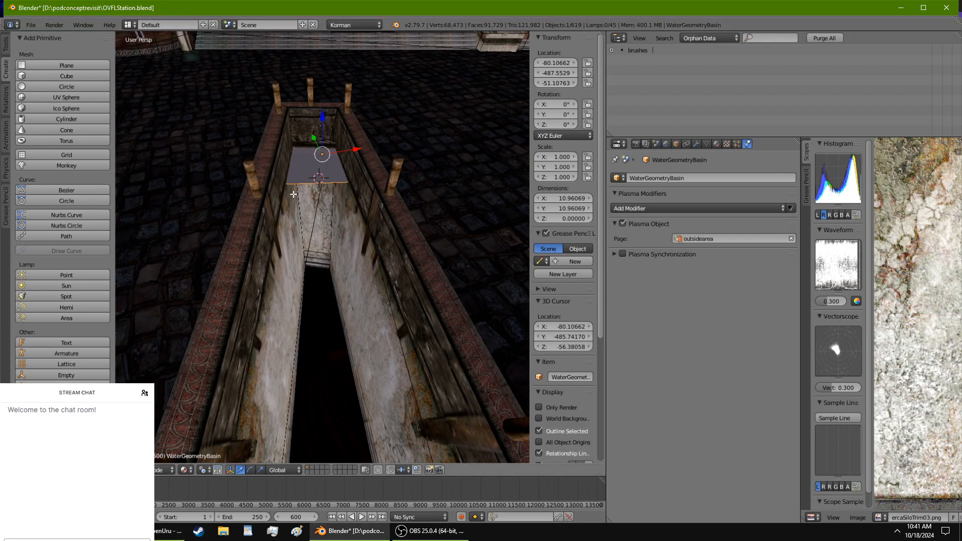
Step: Extrude the selected edge along the gap to about X -11.74, Y -51.67 and widen it along X to meet both walls
key(Tab)
scroll(294, 186, up, 10)
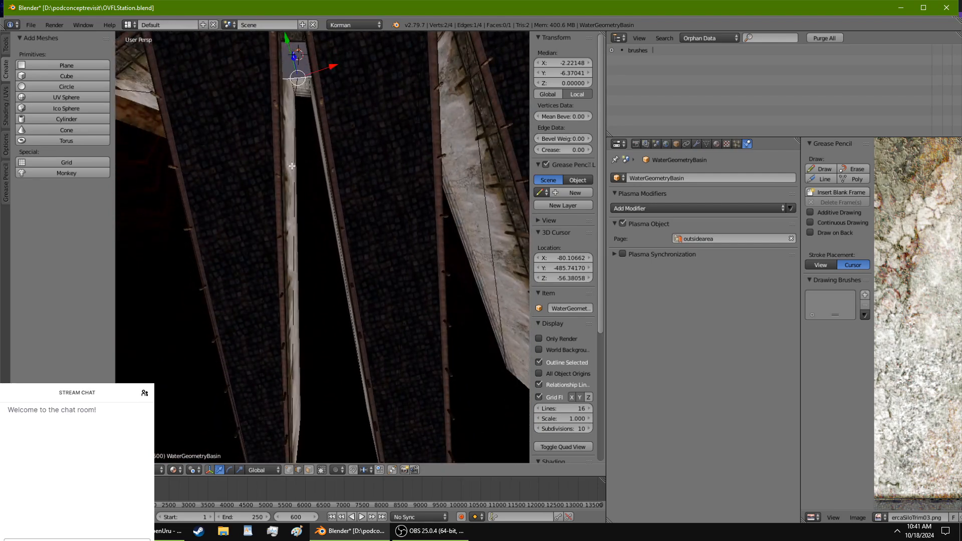
key(e)
key(Escape)
key(g)
drag(304, 156, 315, 207)
drag(357, 230, 327, 237)
key(s)
key(x)
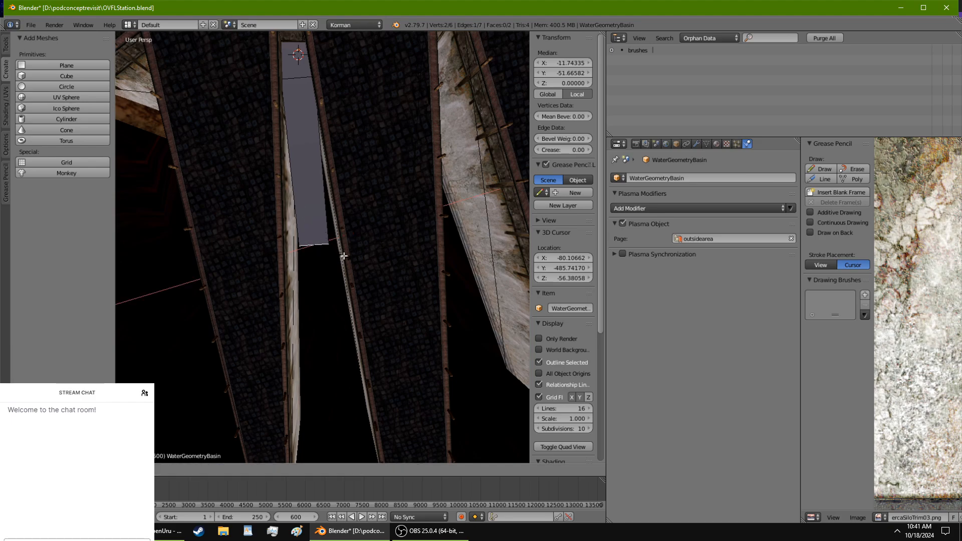
click(374, 257)
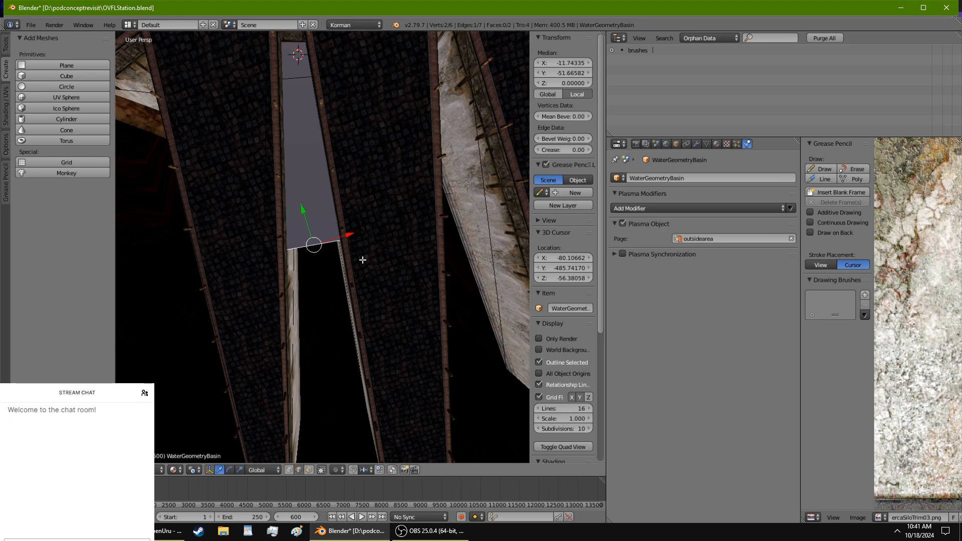
Step: Extrude the end edge again to the gap's open end, positioned at about X -30.54, Y -143.13
middle_drag(363, 260, 389, 266)
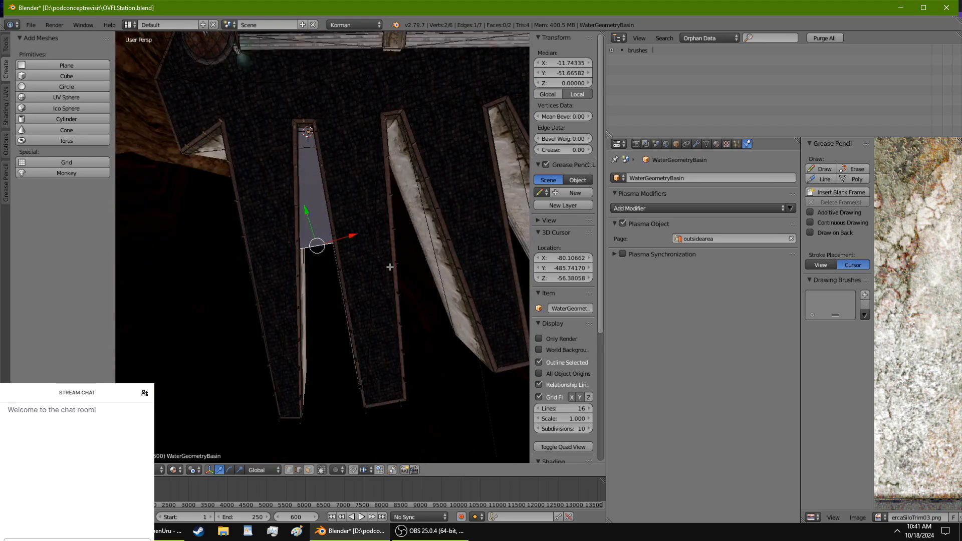
key(ctrl+z)
drag(311, 204, 347, 358)
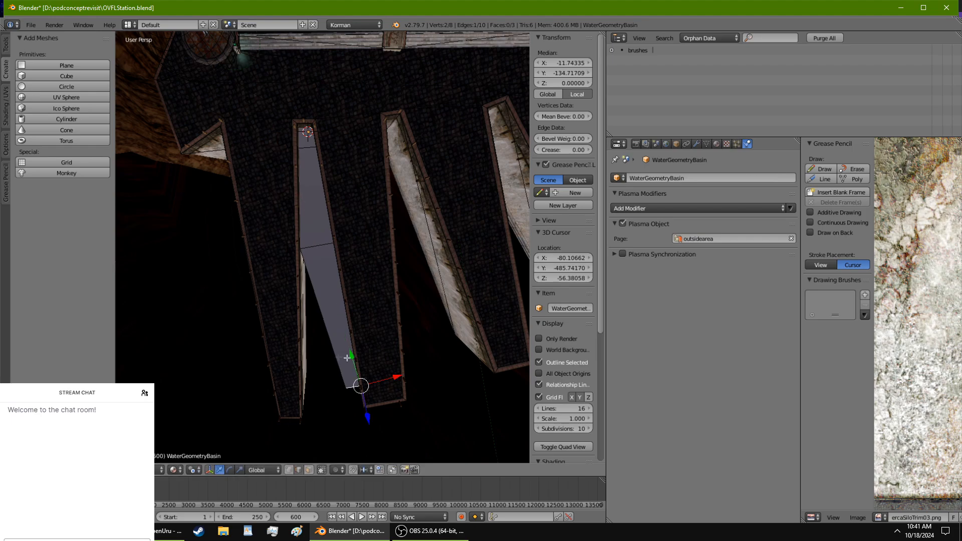
mouse_move(391, 380)
mouse_down()
mouse_move(354, 383)
mouse_move(389, 389)
mouse_up()
middle_drag(389, 389, 362, 367)
drag(338, 369, 357, 378)
Step: Place the extruded end edge at about X -30.54, Y -143.13 and widen it along X to meet both dock walls
key(x)
click(372, 409)
scroll(356, 378, up, 4)
shift+middle_drag(357, 378, 350, 55)
middle_drag(374, 191, 402, 266)
scroll(354, 127, down, 3)
key(s)
key(x)
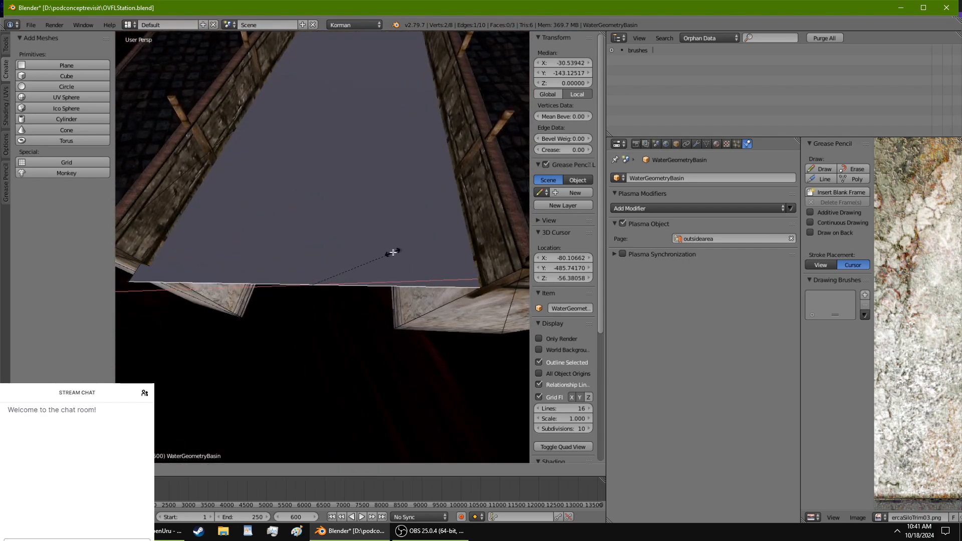
click(387, 254)
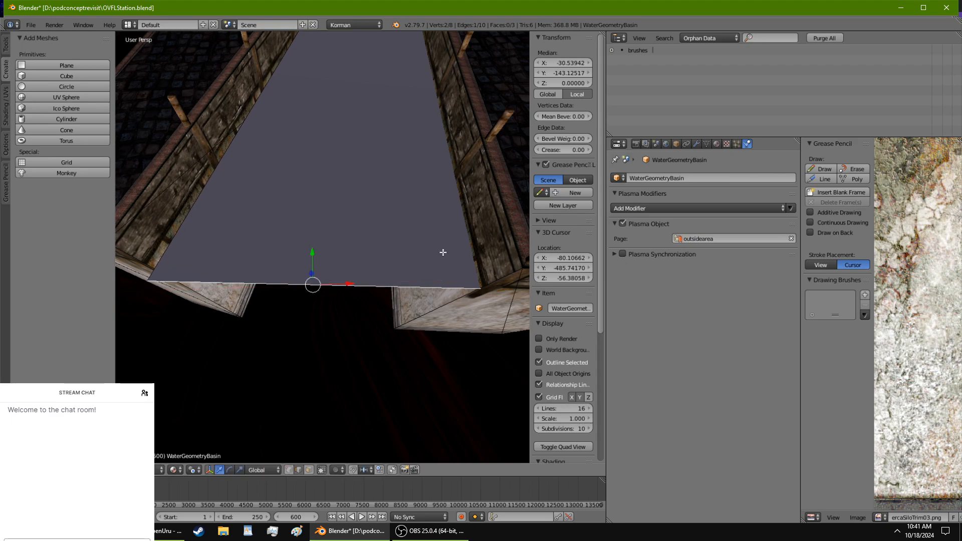
Step: Pull the end edge back along Y to about -141.48, near the docks' outer ends
middle_drag(442, 252, 445, 269)
key(g)
key(y)
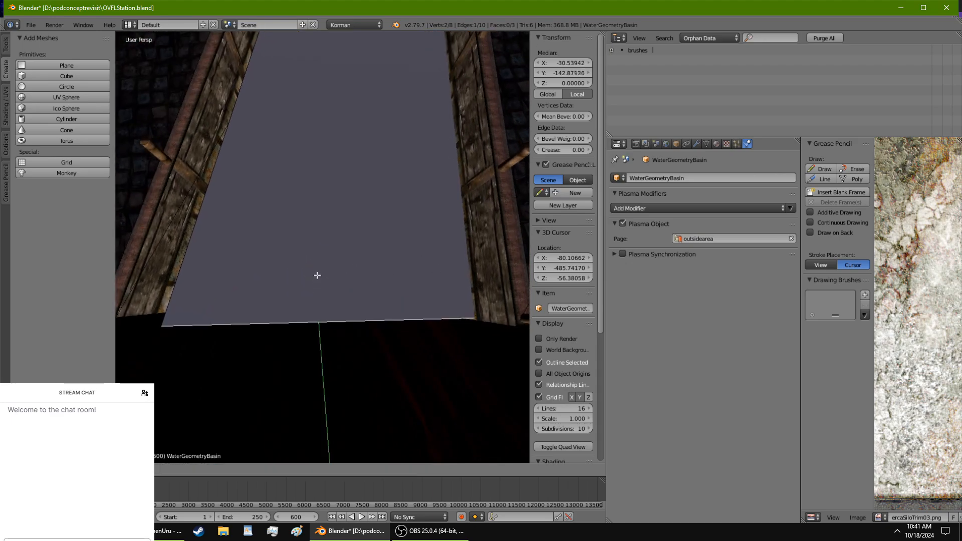
click(318, 265)
key(s)
key(x)
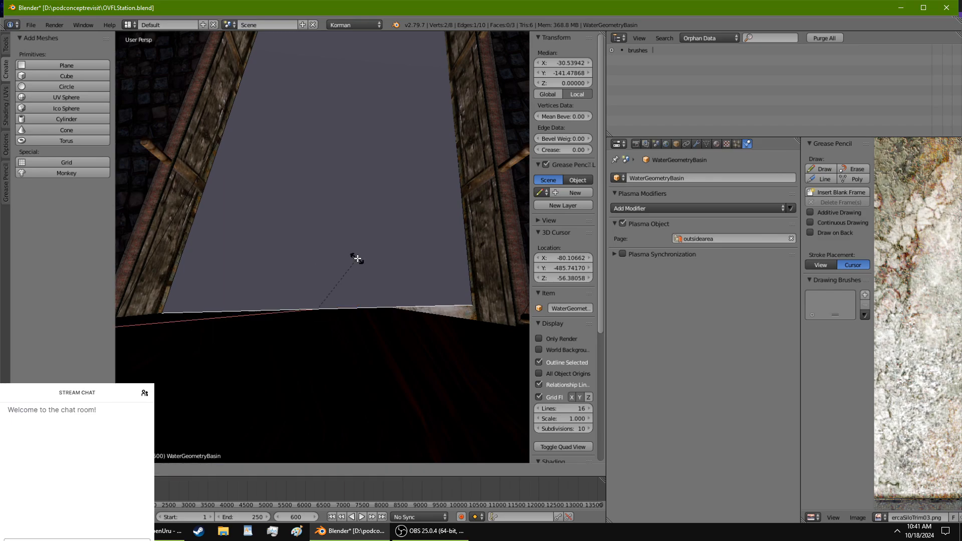
right_click(358, 258)
Step: Rotate the end edge about Z to match the dock ends and nudge it to about X -30.70, Y -142.21
key(r)
key(z)
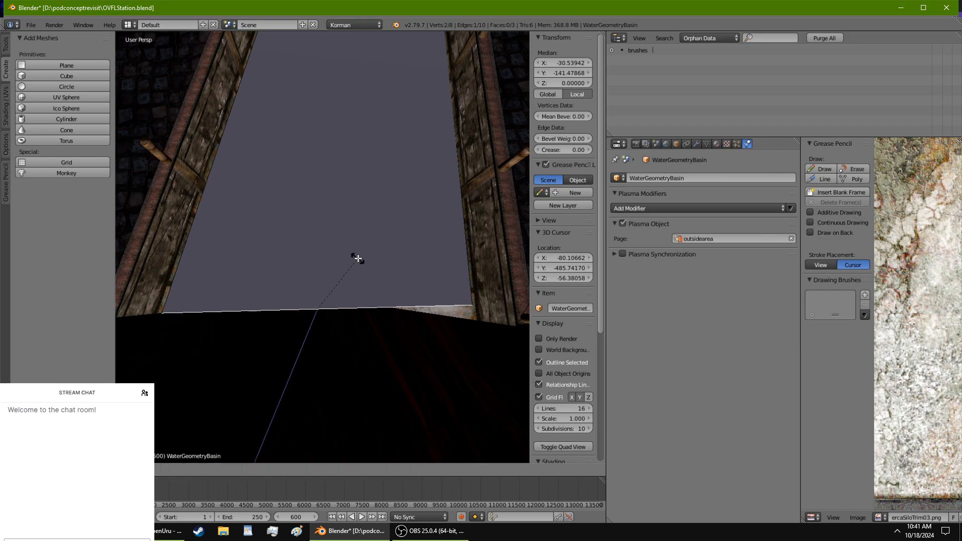
click(361, 260)
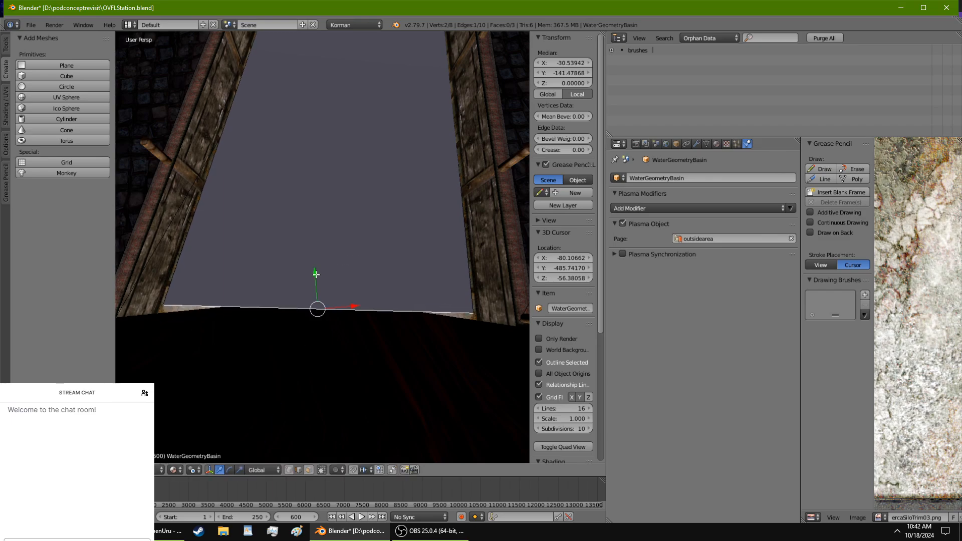
drag(316, 274, 316, 282)
drag(363, 314, 361, 314)
scroll(371, 299, down, 4)
middle_drag(374, 284, 373, 306)
scroll(374, 306, up, 1)
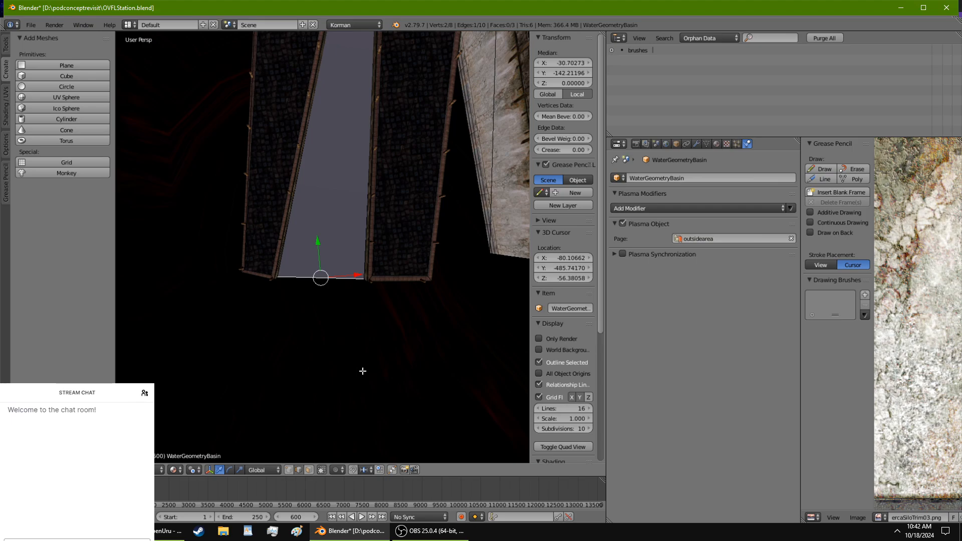
Step: Extrude the end edge outward beyond the docks along Y to about -297.61
key(e)
key(Escape)
key(g)
key(y)
click(325, 398)
scroll(327, 377, down, 4)
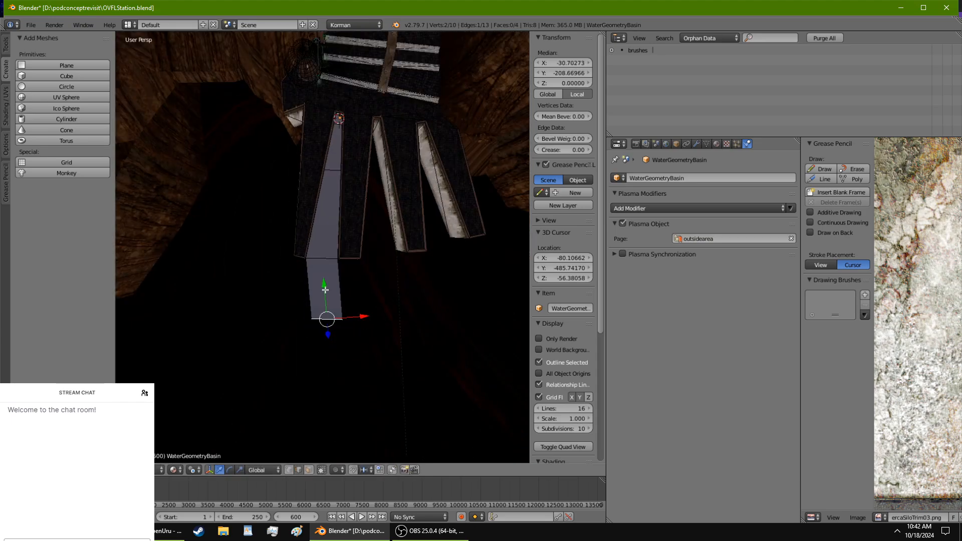
key(g)
key(y)
click(343, 396)
scroll(343, 396, down, 5)
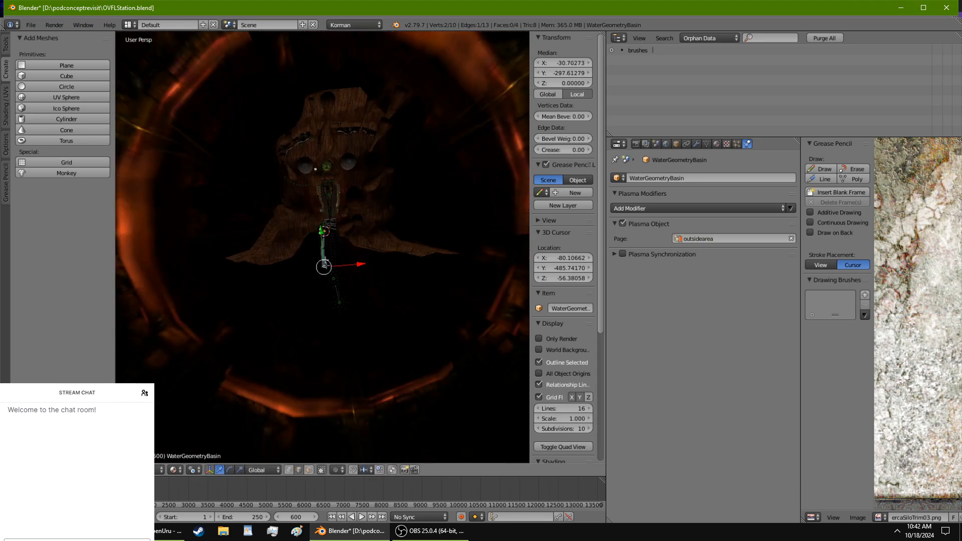
Step: Adjust how far the water extends beyond the docks, placing its outermost edge at about Y -399.09
scroll(324, 248, up, 6)
key(g)
key(y)
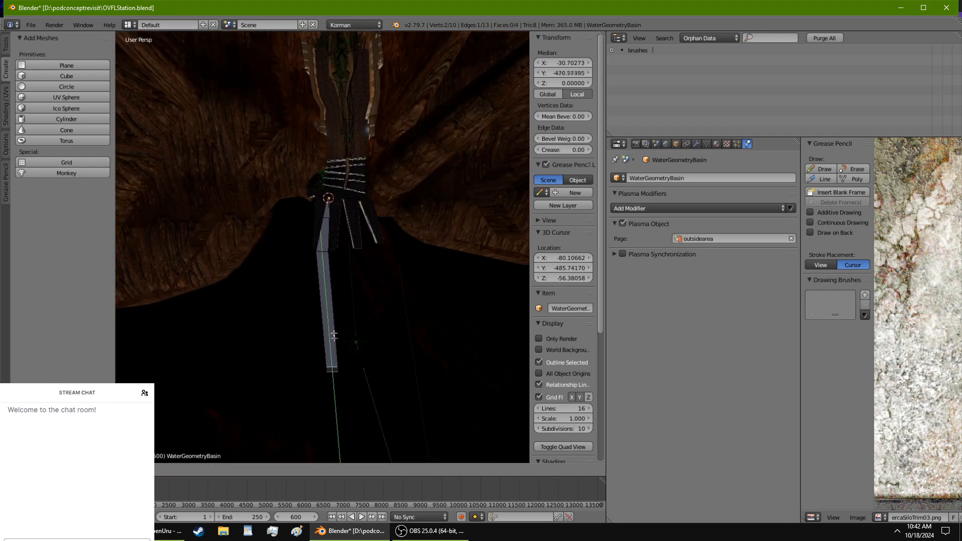
click(333, 387)
middle_drag(333, 387, 291, 329)
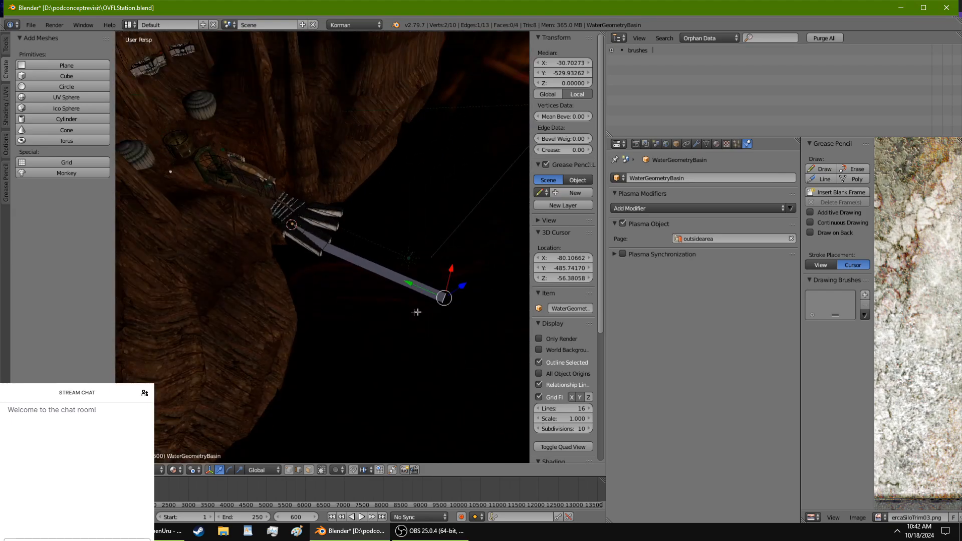
key(g)
click(399, 280)
middle_drag(399, 280, 344, 357)
drag(352, 372, 345, 350)
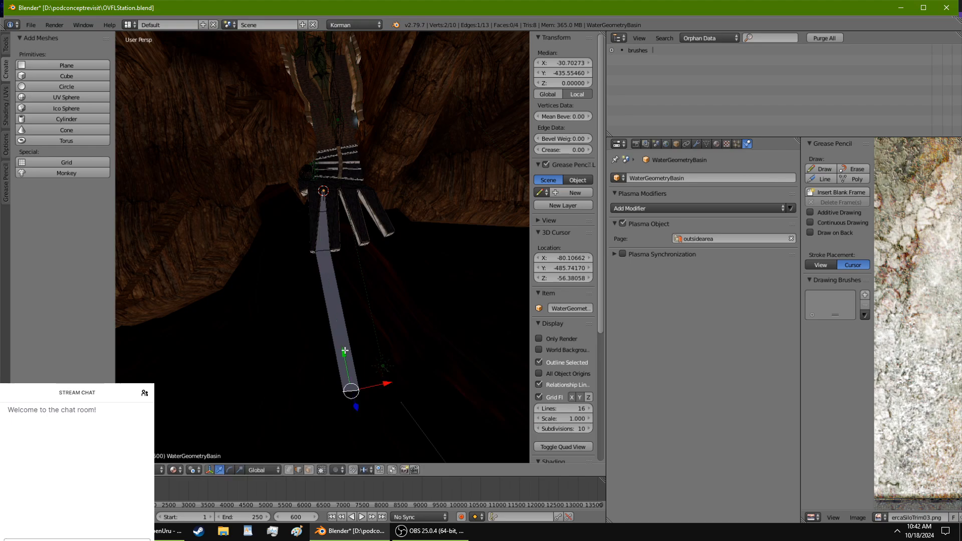
middle_drag(343, 347, 147, 269)
scroll(147, 269, up, 3)
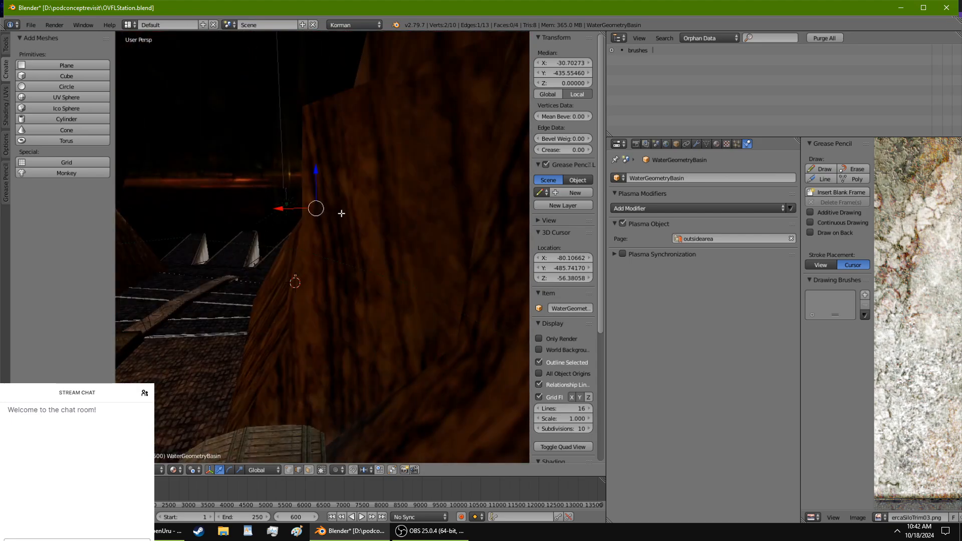
middle_drag(341, 213, 294, 342)
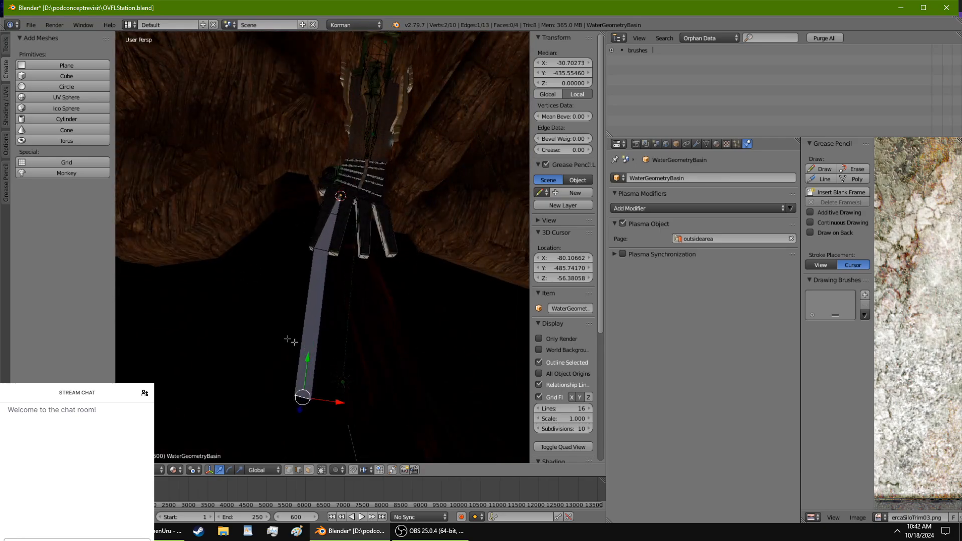
drag(307, 361, 333, 339)
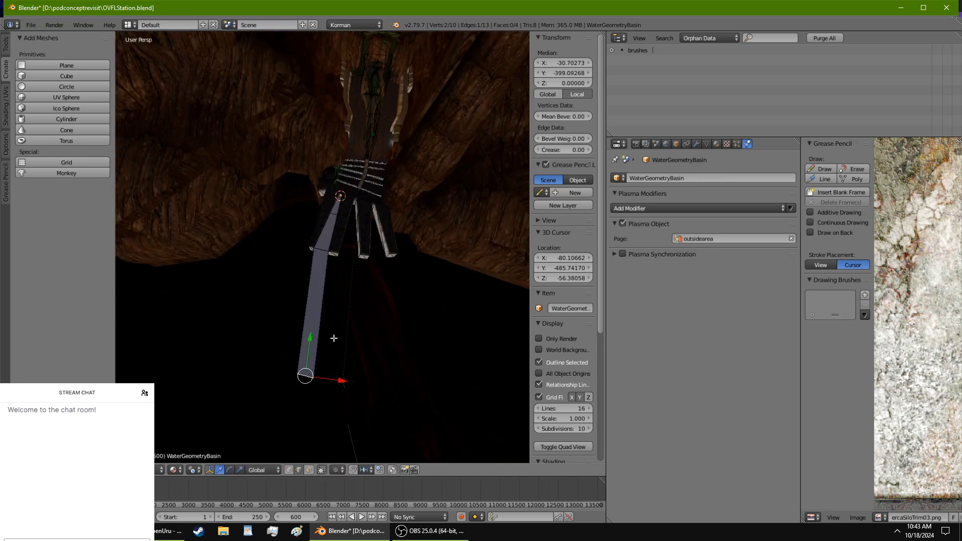
Step: Extrude the long side edge of the outer water face along X to the second dock's far corner
right_click(323, 330)
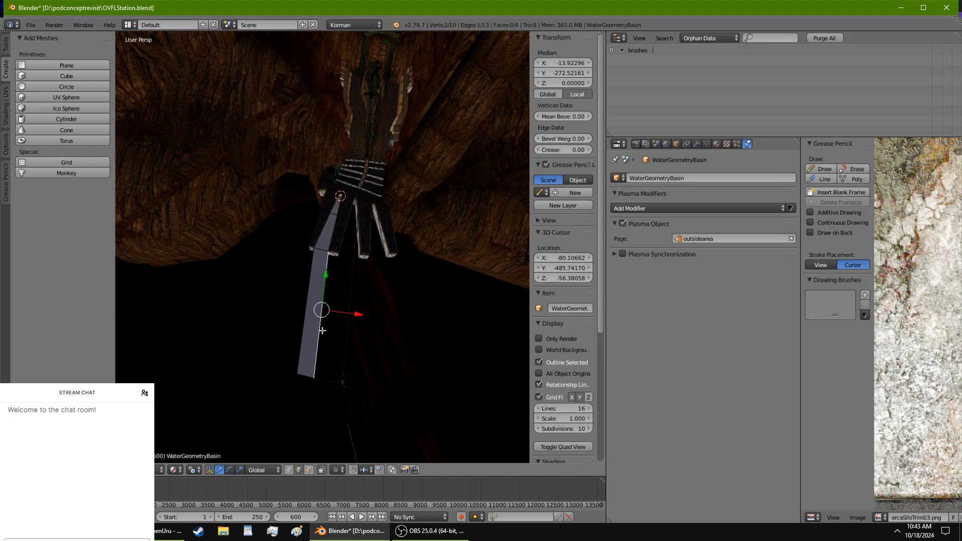
scroll(323, 331, up, 5)
key(e)
right_click(385, 350)
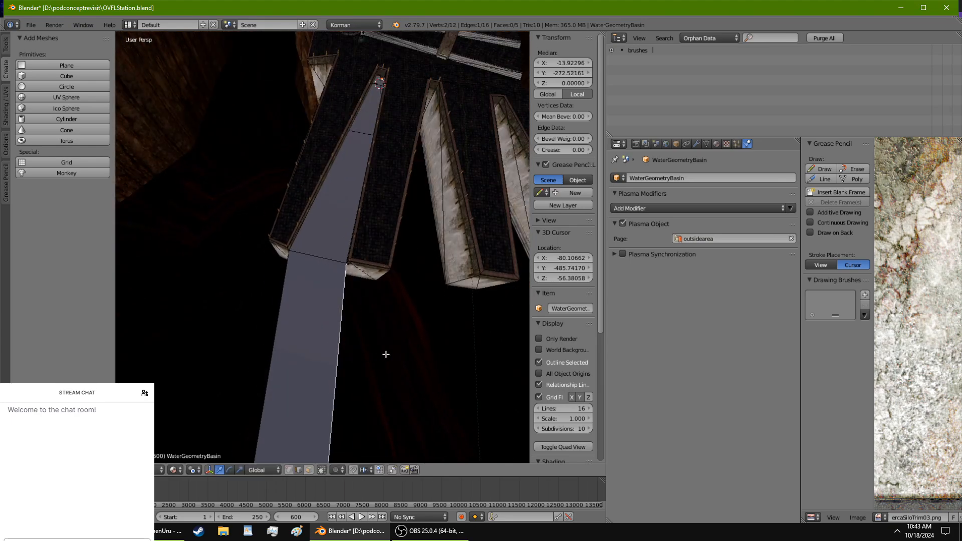
middle_drag(384, 349, 392, 380)
drag(357, 440, 386, 442)
scroll(385, 441, up, 3)
shift+middle_drag(385, 436, 250, 278)
scroll(257, 348, down, 5)
Step: Extrude the side edge again along X to the third dock's near corner, at about X 57.77
key(e)
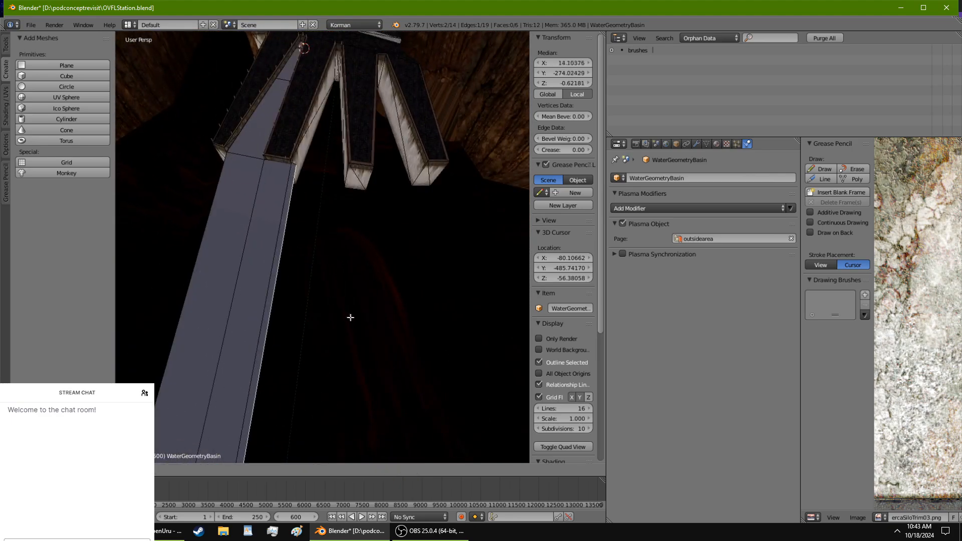
key(x)
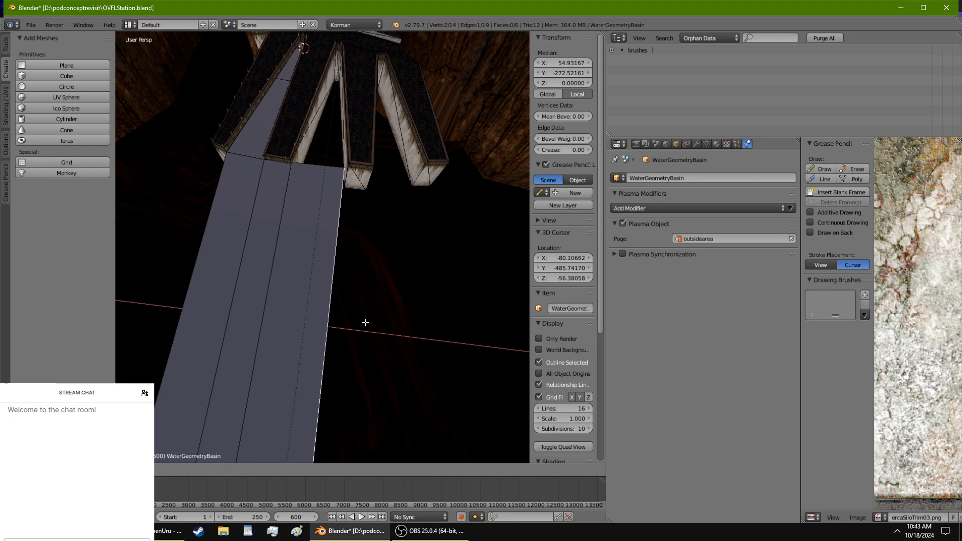
click(370, 322)
scroll(363, 320, up, 5)
shift+middle_drag(334, 323, 320, 56)
scroll(321, 50, up, 3)
scroll(342, 113, down, 4)
shift+middle_drag(344, 123, 348, 395)
scroll(347, 390, down, 3)
shift+middle_drag(341, 361, 354, 356)
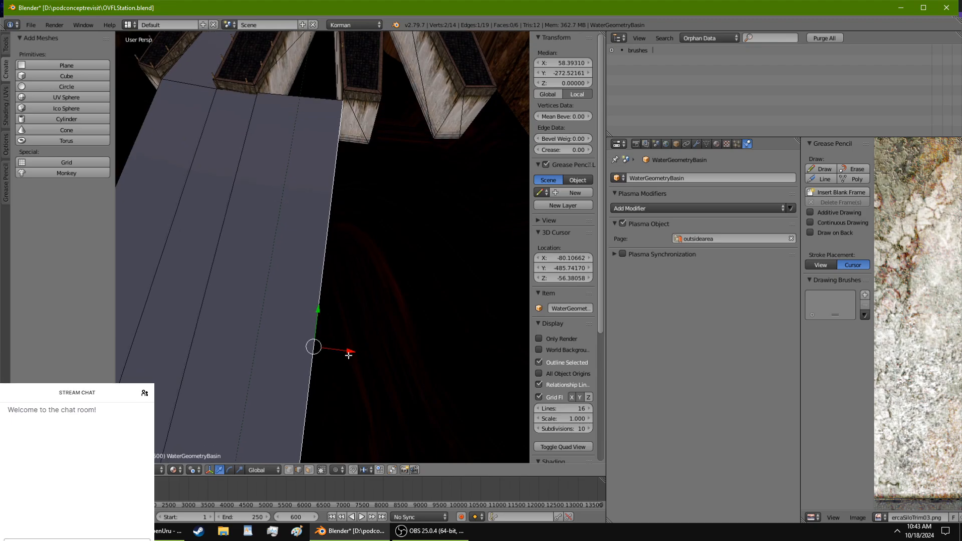
drag(349, 356, 346, 355)
shift+middle_drag(309, 248, 324, 363)
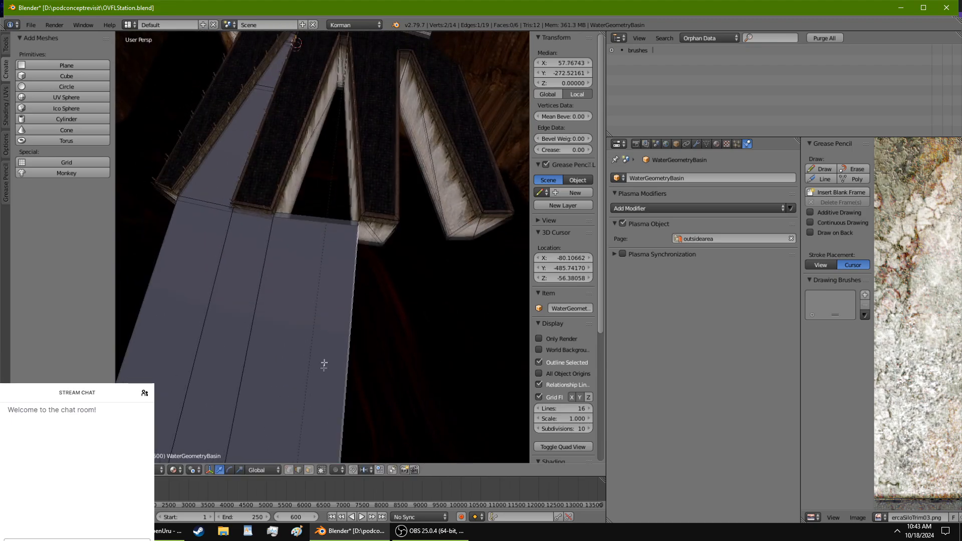
Step: Extrude the short edge between the second and third docks into their gap, along Y to about -18.32
scroll(311, 337, up, 2)
right_click(308, 267)
shift+middle_drag(307, 268, 311, 369)
key(e)
right_click(306, 244)
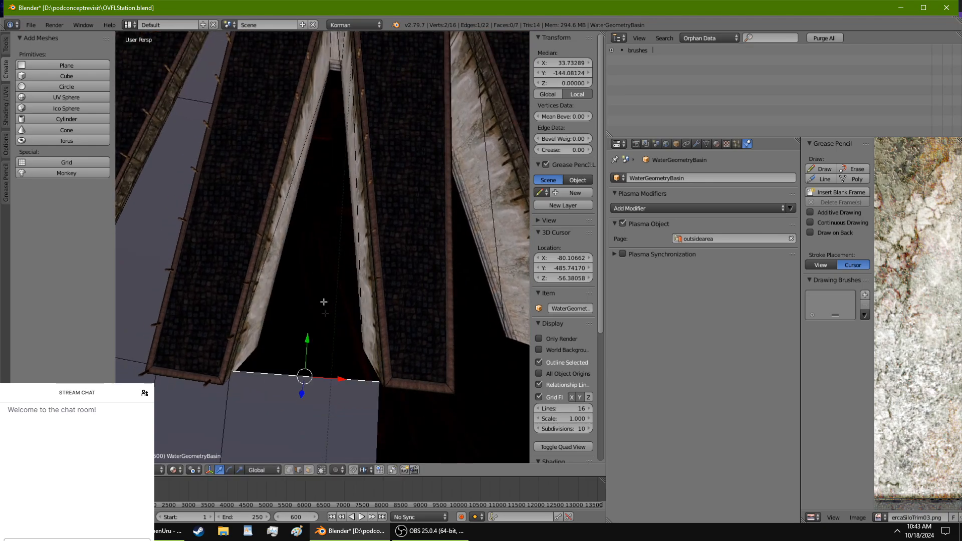
drag(307, 347, 314, 402)
scroll(346, 295, down, 8)
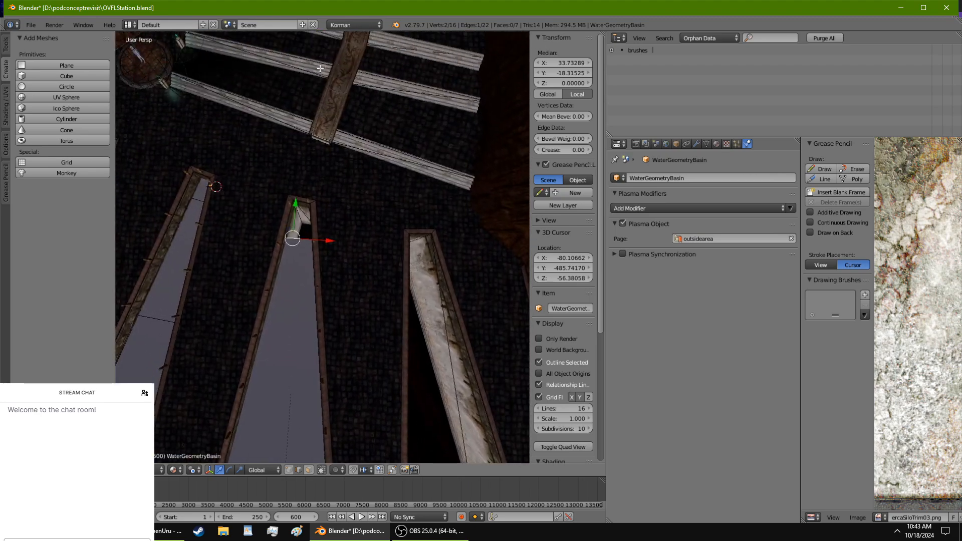
Step: Shift the extruded edge along X to about 36.43 and fit its width to the walls of the gap
shift+middle_drag(362, 243, 366, 260)
key(g)
key(x)
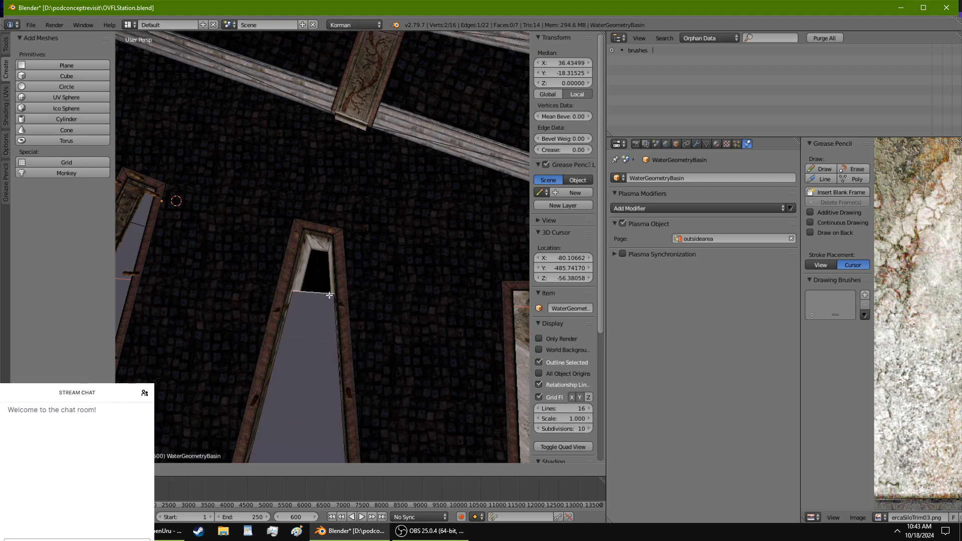
click(329, 295)
scroll(391, 263, up, 2)
key(g)
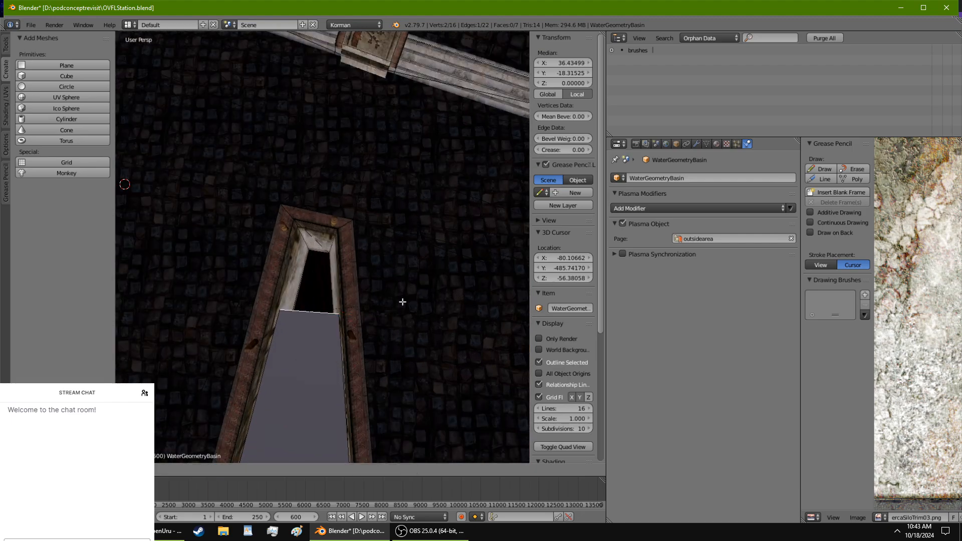
click(407, 301)
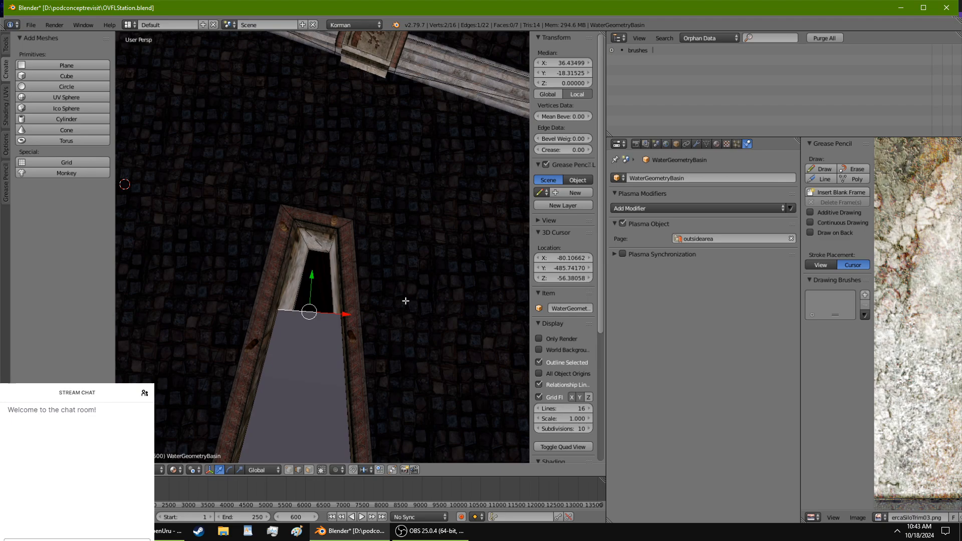
Step: Extrude the edge once more along Y toward the gap's inner end wall, to about Y -6.08
key(e)
right_click(404, 279)
key(g)
key(y)
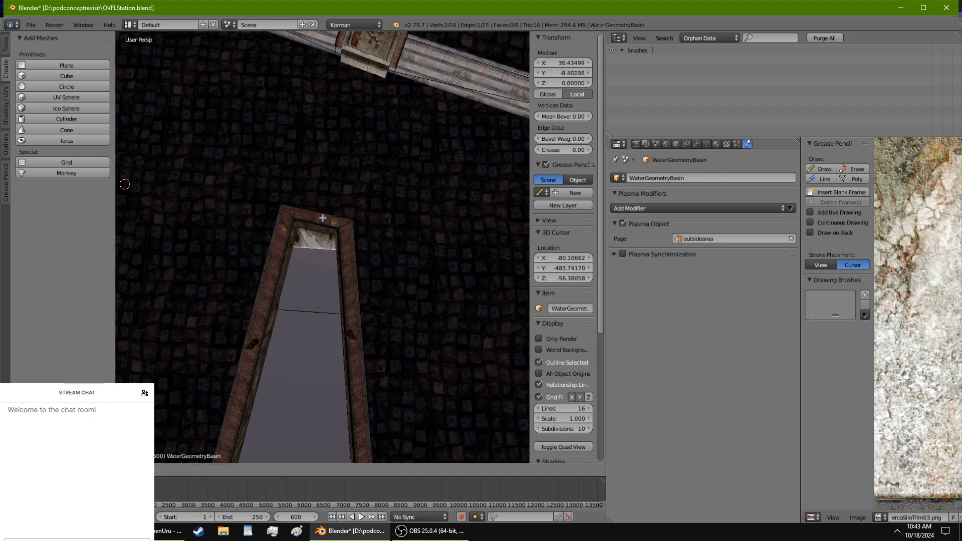
click(326, 205)
key(g)
key(z)
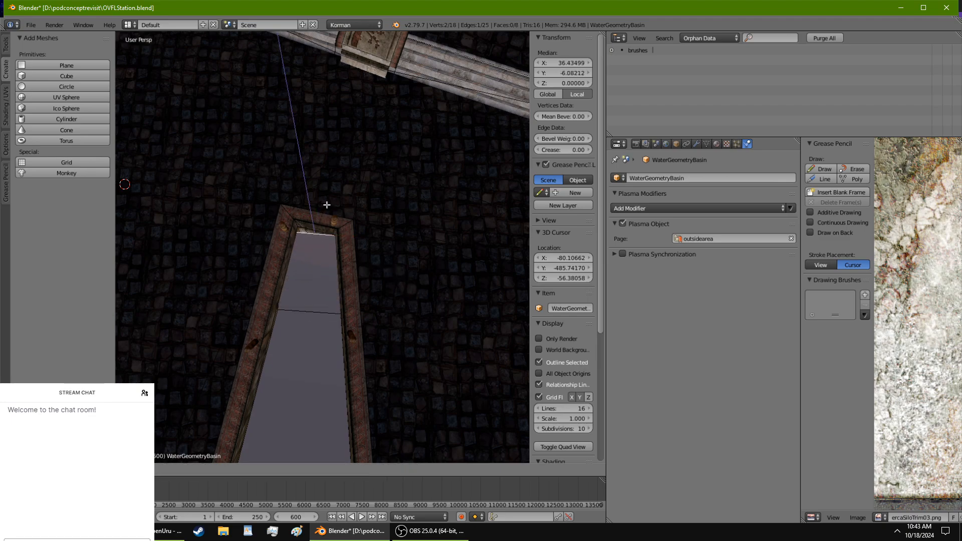
right_click(329, 206)
Step: Fine-tune the inner end edge against the gap's end wall, at about Y -5.48
key(g)
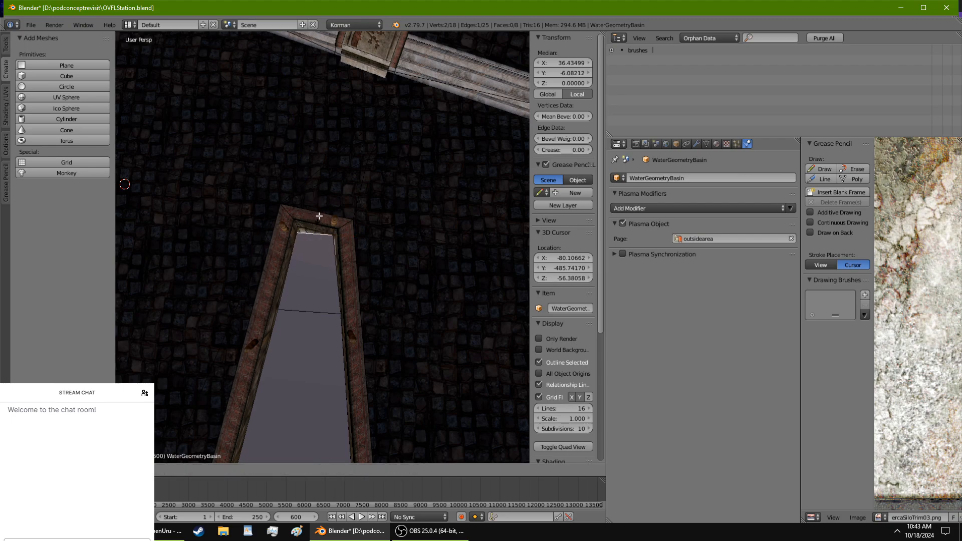
right_click(316, 216)
key(g)
key(z)
click(323, 211)
click(318, 207)
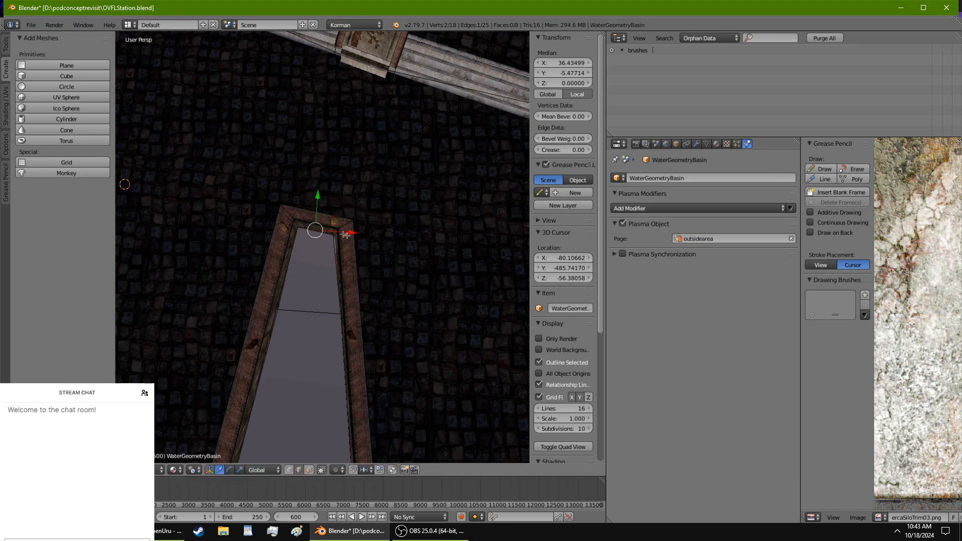
key(g)
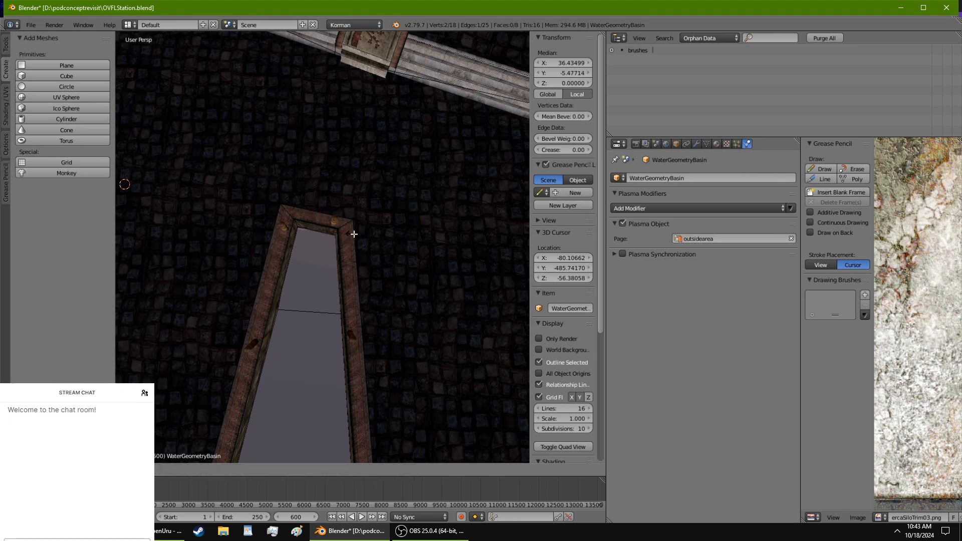
click(354, 235)
key(g)
key(z)
click(346, 233)
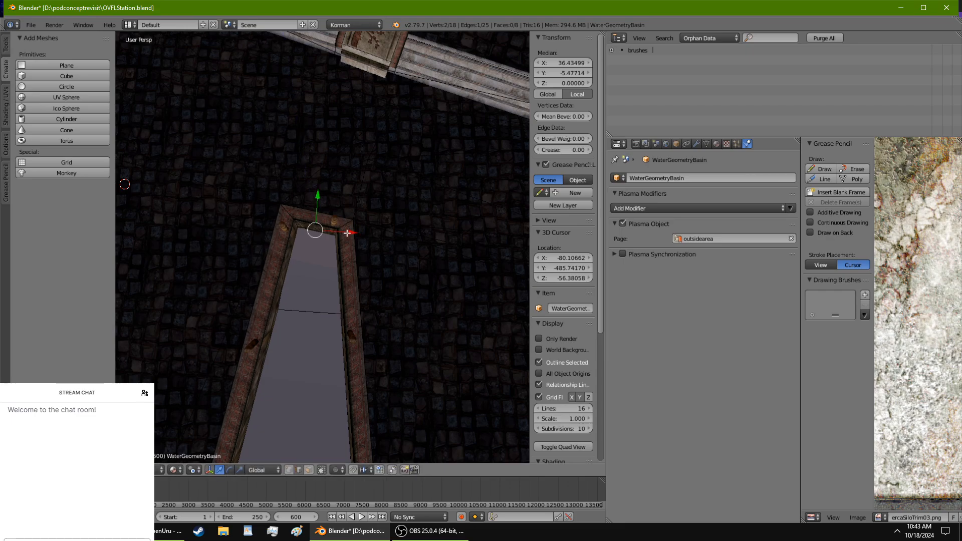
Step: Extrude the water mesh's outer long edge beside the third dock along X, across that dock's end
key(Tab)
middle_drag(340, 240, 252, 266)
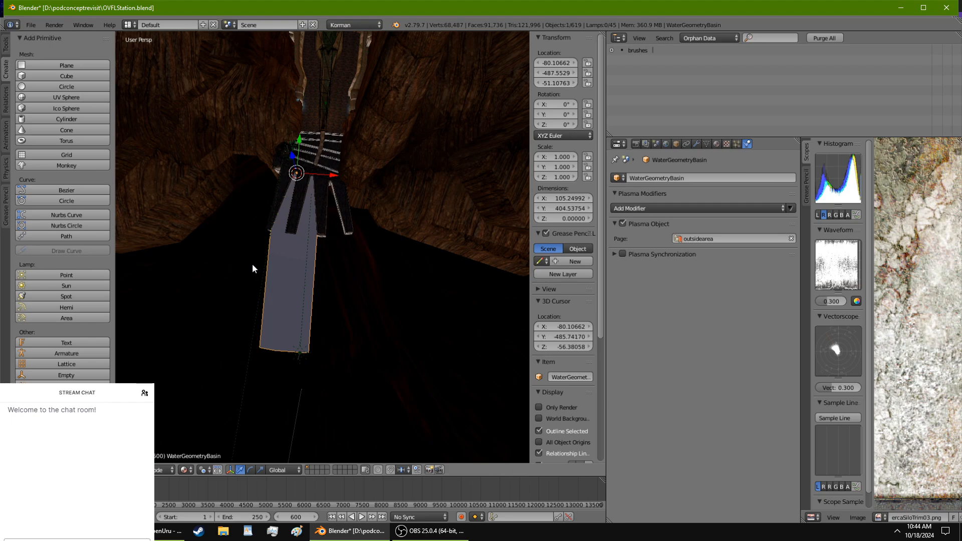
scroll(355, 281, up, 3)
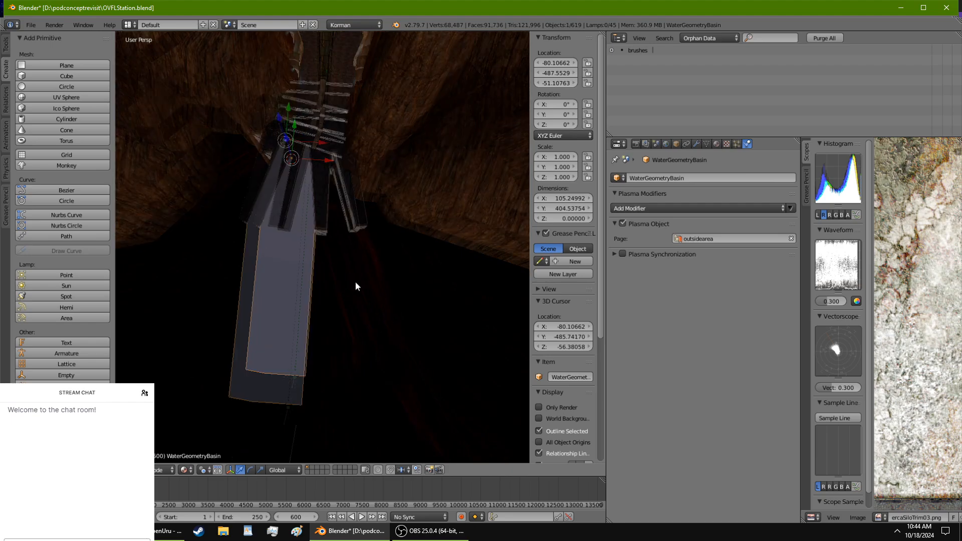
key(Tab)
right_click(310, 290)
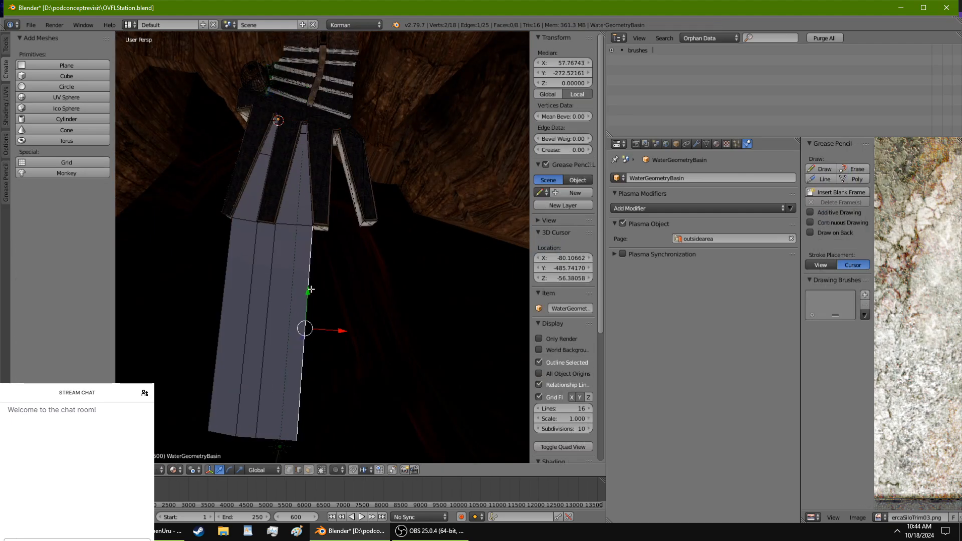
key(e)
right_click(330, 296)
key(g)
key(x)
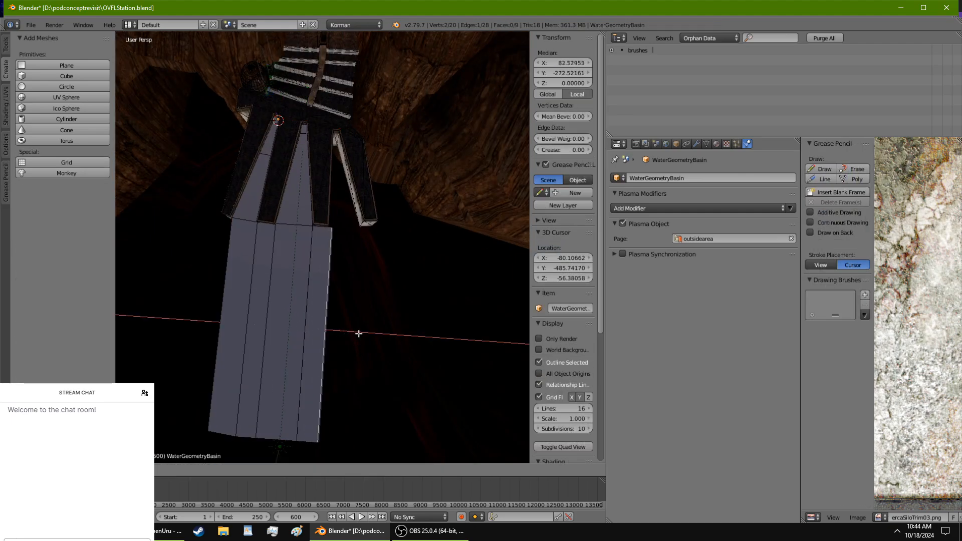
click(351, 333)
Step: Fine-tune the extruded edge along X to about 78.71, at the third dock's outer corner
scroll(369, 340, up, 3)
middle_drag(369, 340, 341, 314)
key(g)
key(x)
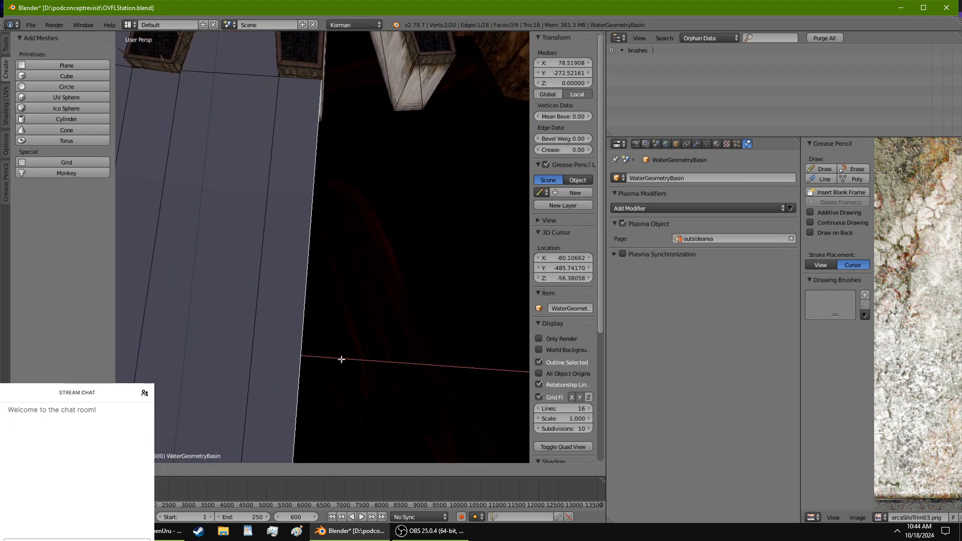
click(340, 336)
Step: Extrude the outer long edge again along X to about 131.42, across the opening between the third and fourth docks
middle_drag(340, 335, 362, 257)
scroll(346, 276, up, 5)
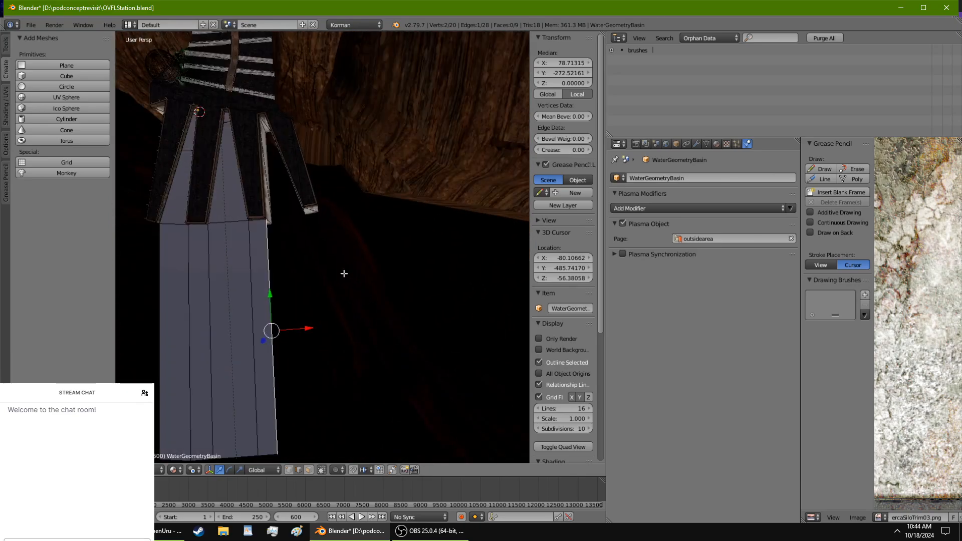
scroll(344, 279, down, 3)
scroll(404, 286, up, 1)
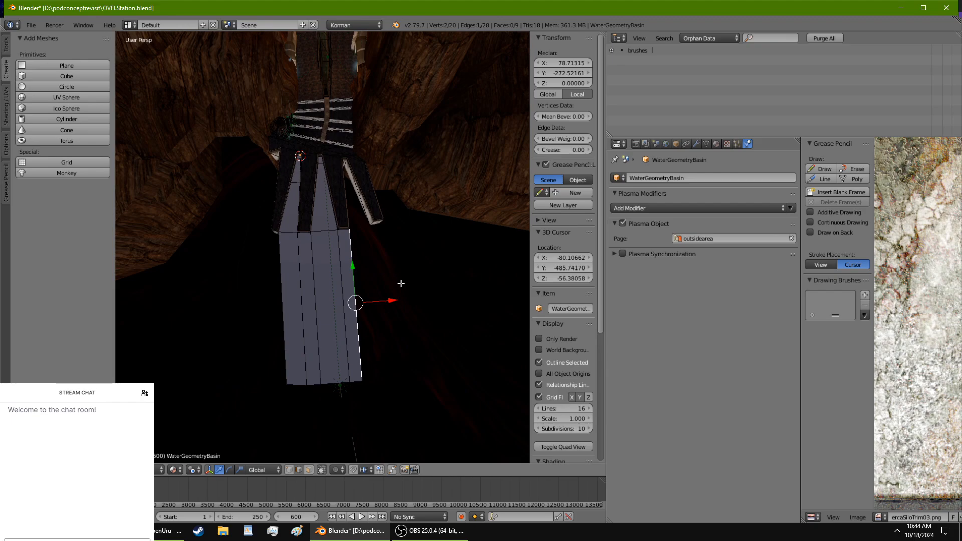
scroll(395, 282, up, 5)
shift+middle_drag(407, 356, 326, 267)
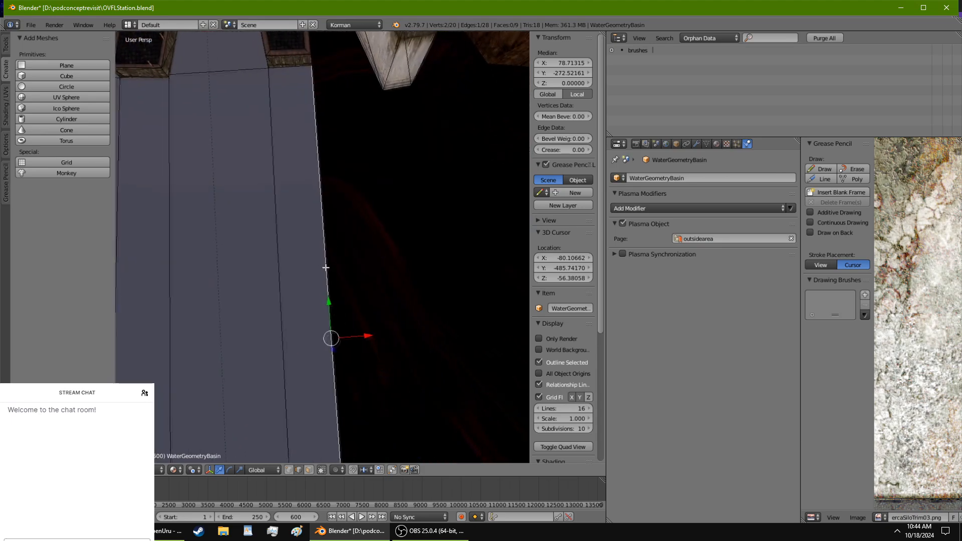
scroll(341, 274, down, 3)
shift+middle_drag(363, 295, 314, 345)
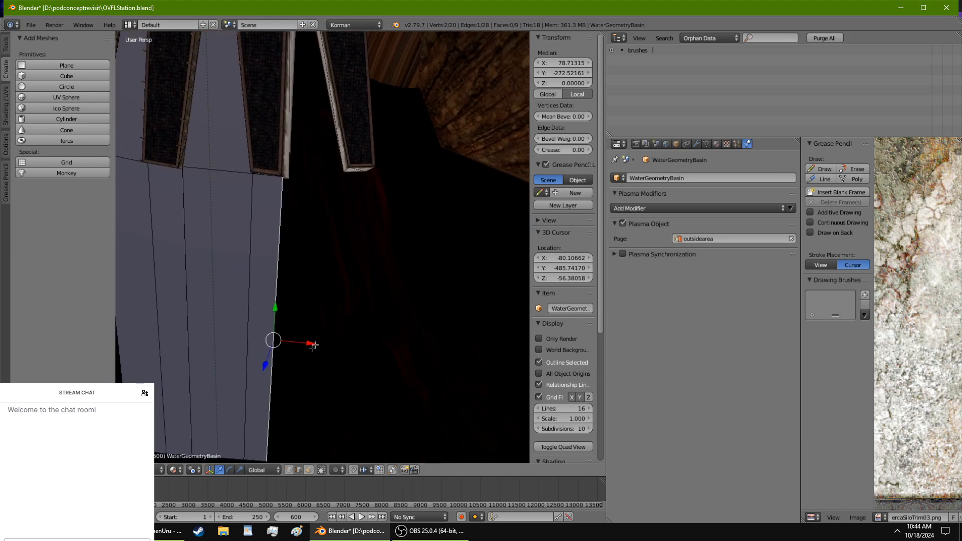
key(e)
right_click(338, 330)
click(303, 350)
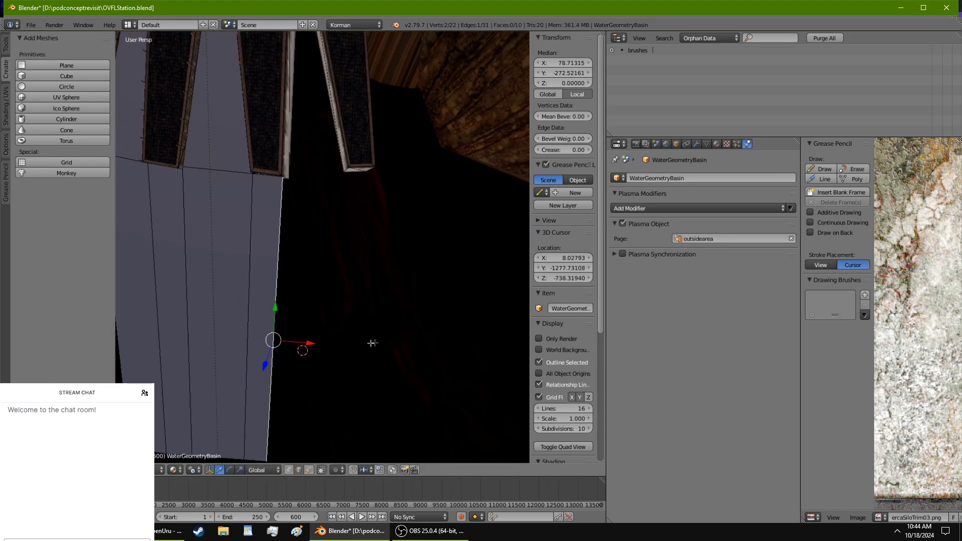
key(g)
key(x)
click(359, 326)
Step: Align the new edge with the fourth dock's near corner, at about Y -262.11 and X 123.27
key(g)
key(y)
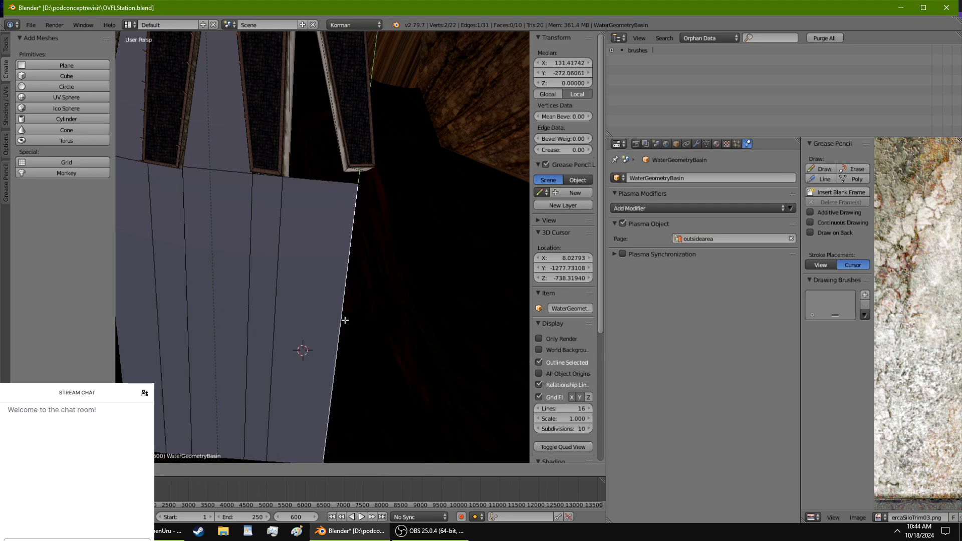
click(348, 311)
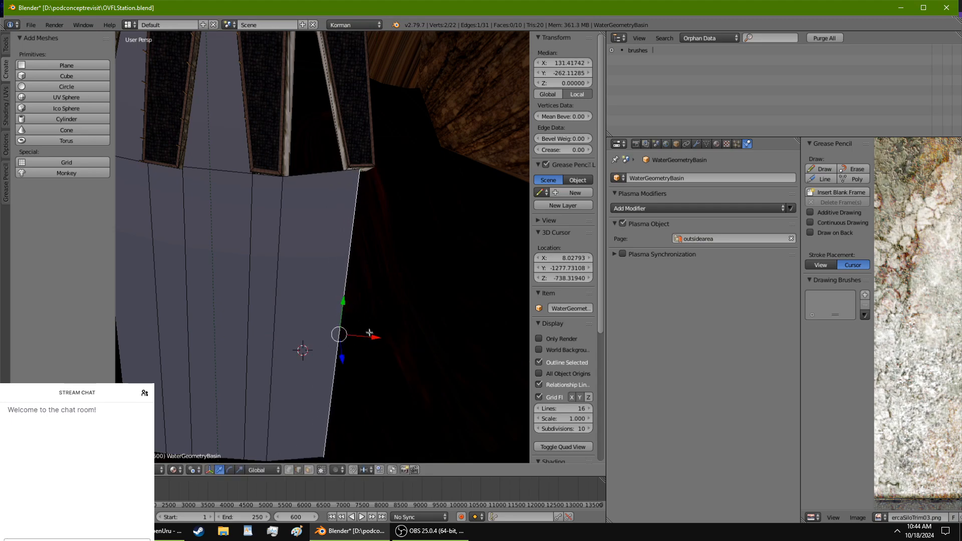
key(g)
key(x)
click(358, 337)
Step: Place the 3D cursor on the fourth dock's end and make it the pivot point
scroll(358, 321, up, 4)
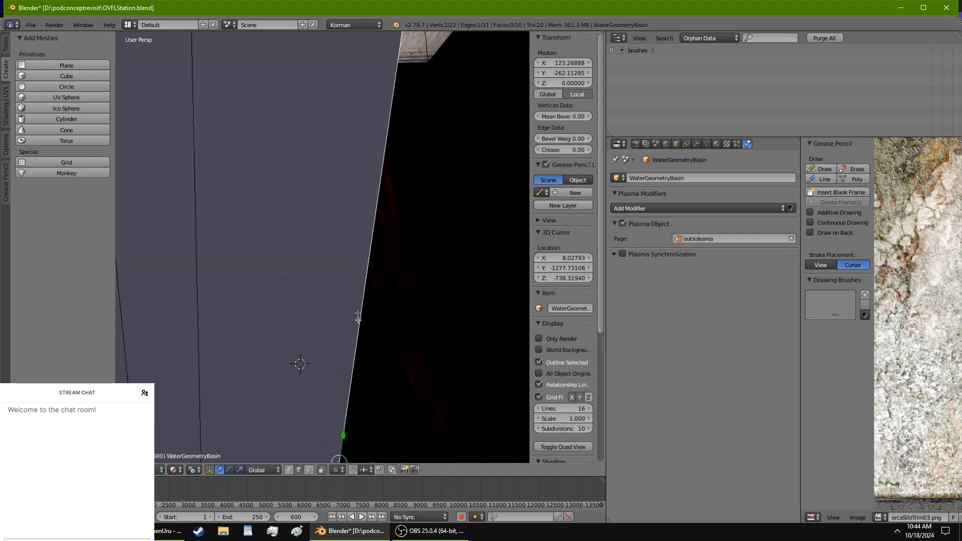
middle_drag(354, 295, 311, 376)
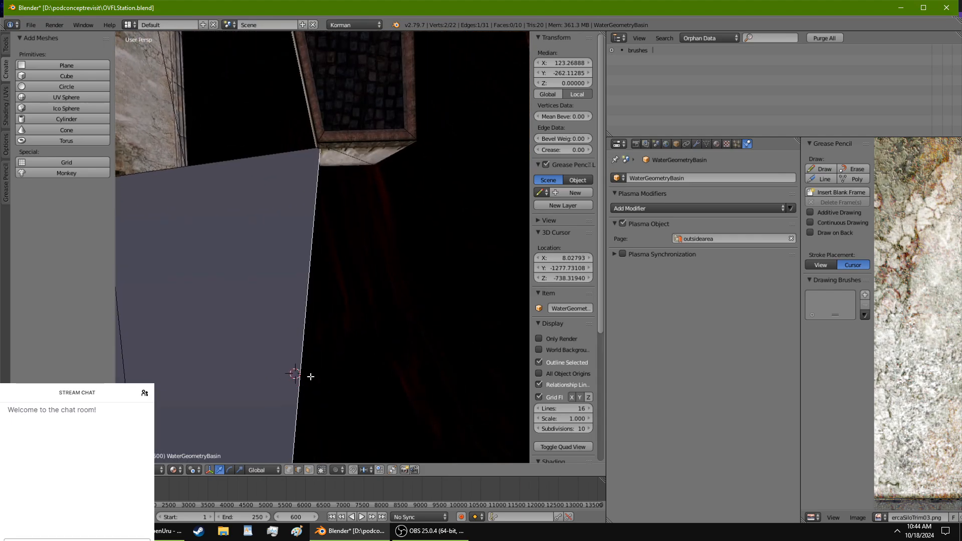
click(339, 121)
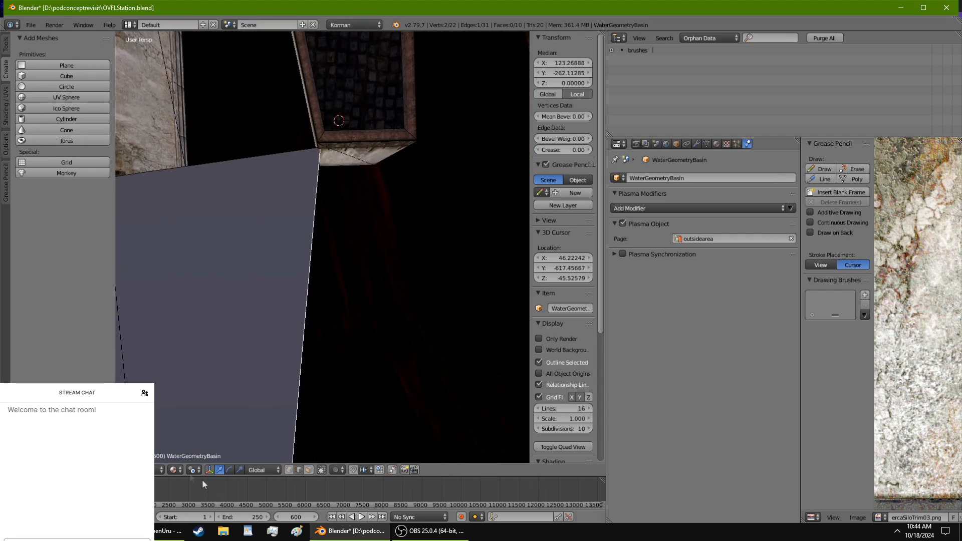
click(192, 470)
click(195, 452)
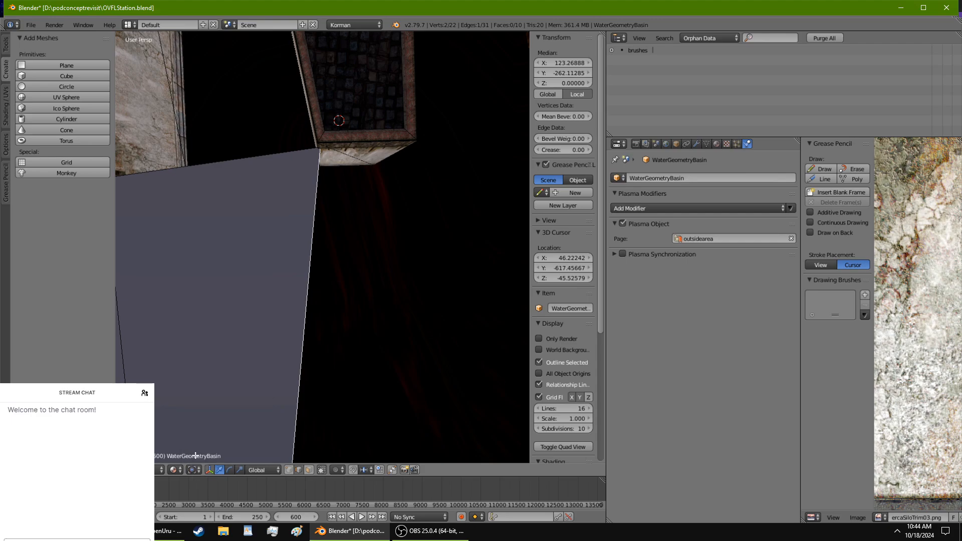
click(192, 469)
click(210, 445)
Step: Extrude the outer long edge along X across the fourth dock's end, to about 141.02
drag(375, 127, 376, 266)
middle_drag(376, 266, 387, 197)
key(e)
right_click(389, 187)
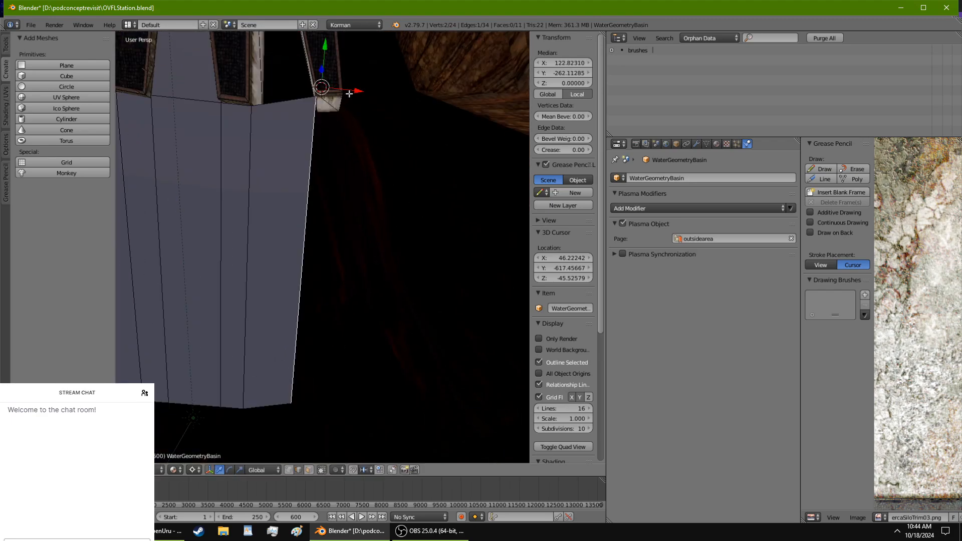
drag(350, 93, 379, 93)
scroll(376, 107, up, 4)
shift+middle_drag(373, 120, 340, 275)
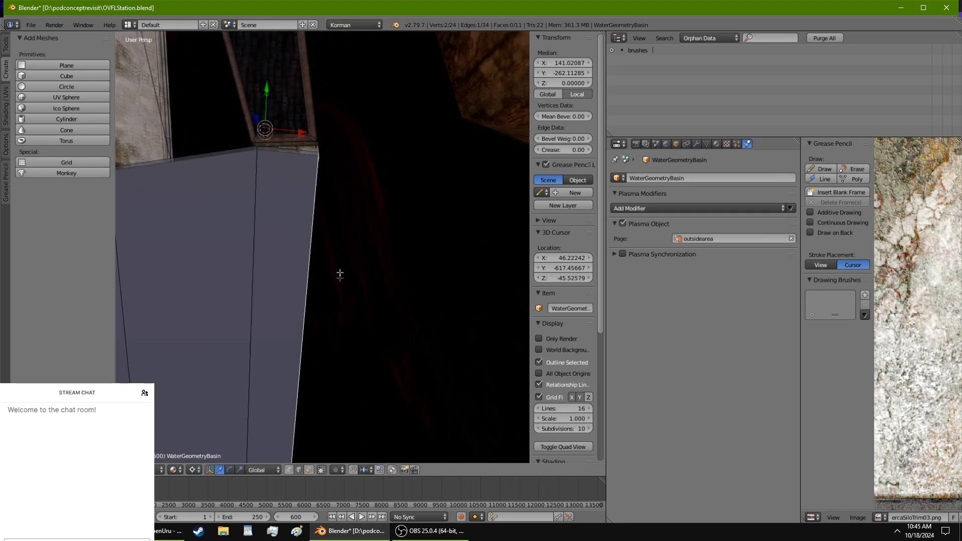
Step: Rotate the outer edge about Z around the 3D cursor and shift it along X to about 159.90
key(g)
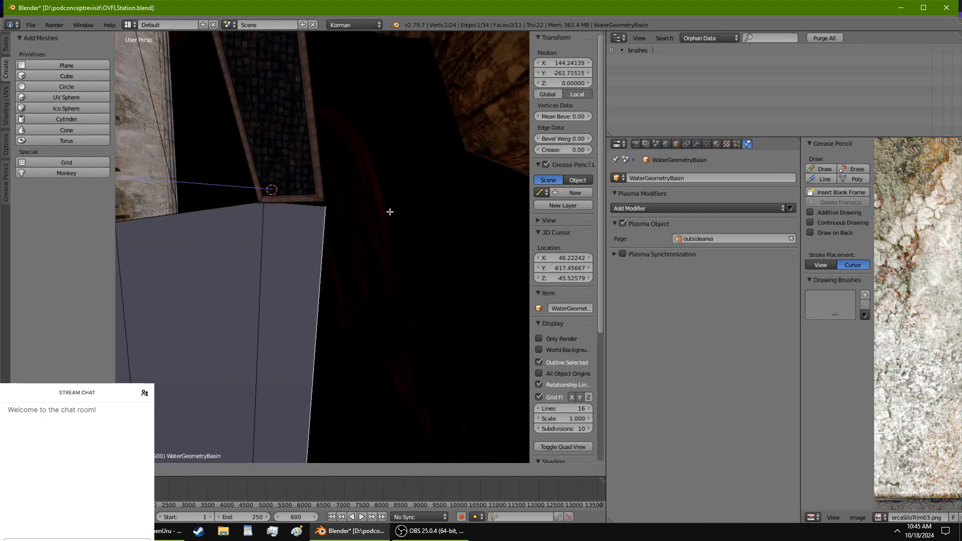
click(364, 192)
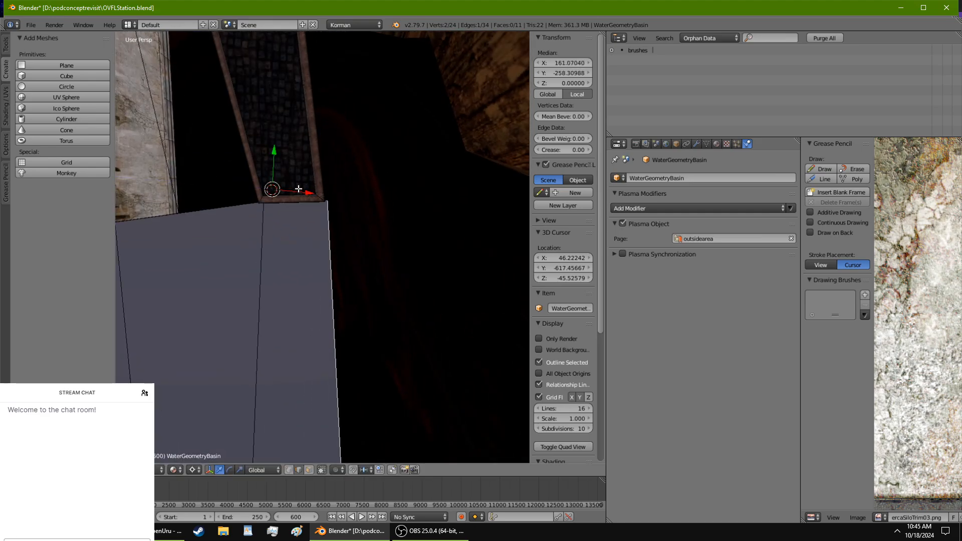
drag(299, 189, 286, 196)
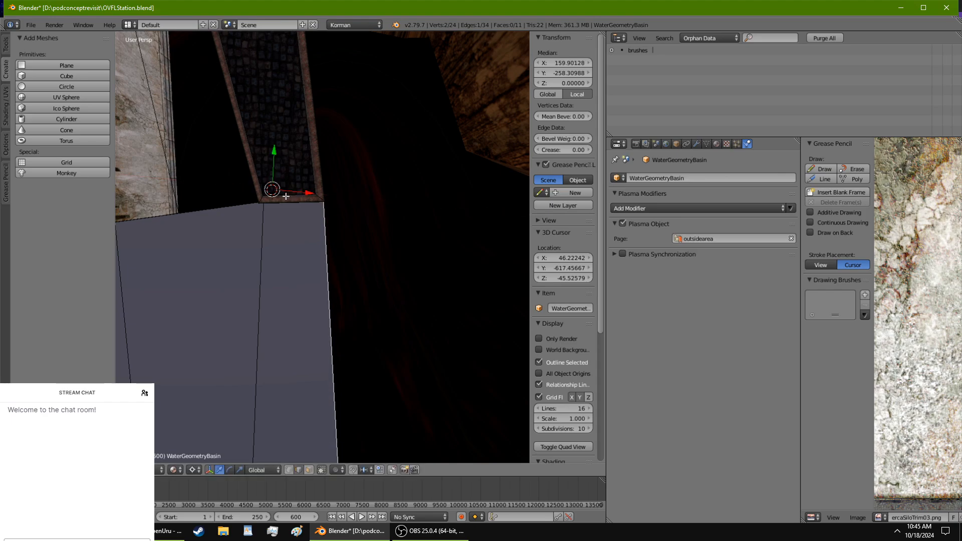
Step: Extrude the short edge between the third and fourth docks into their gap, along Y to about -77.30
right_click(230, 208)
middle_drag(230, 208, 283, 277)
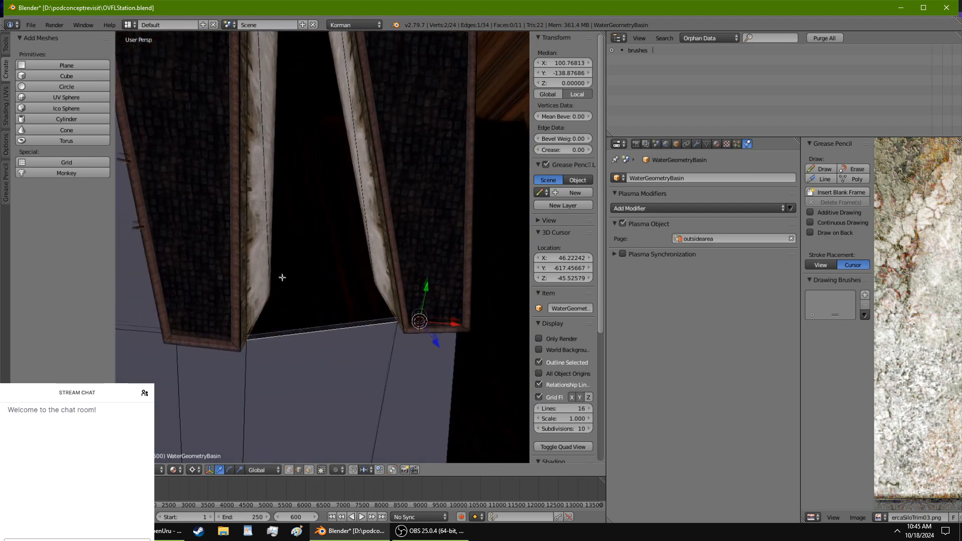
middle_drag(370, 347, 371, 338)
key(e)
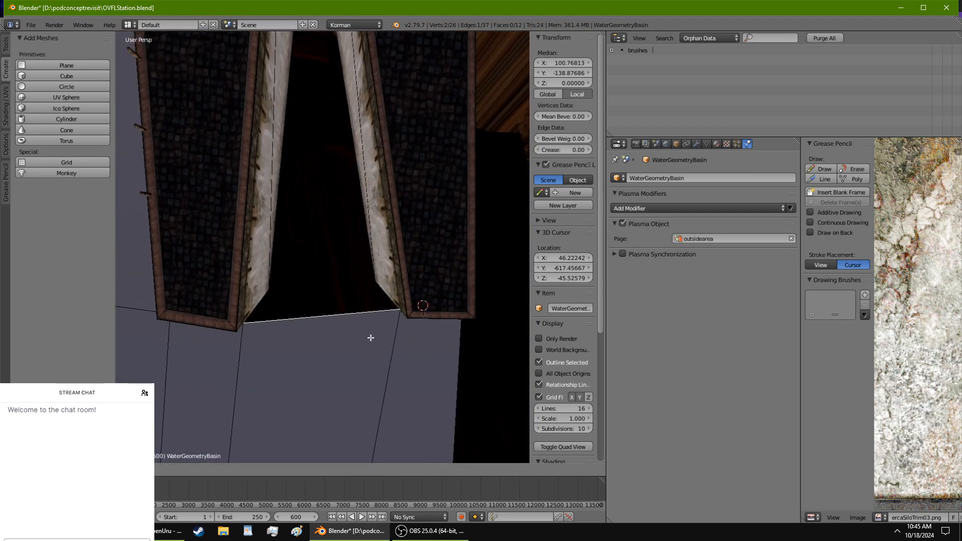
right_click(371, 277)
click(432, 260)
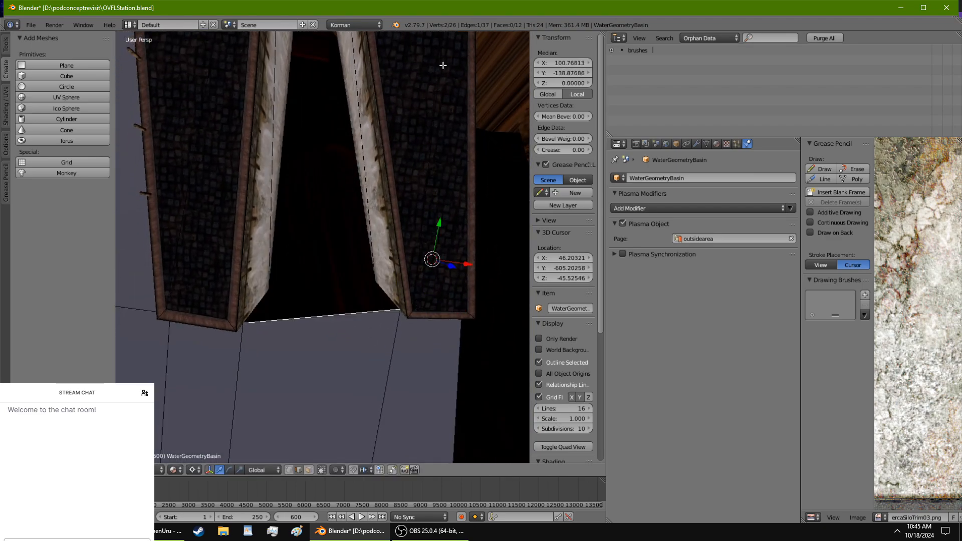
key(g)
click(440, 408)
middle_drag(441, 408, 451, 35)
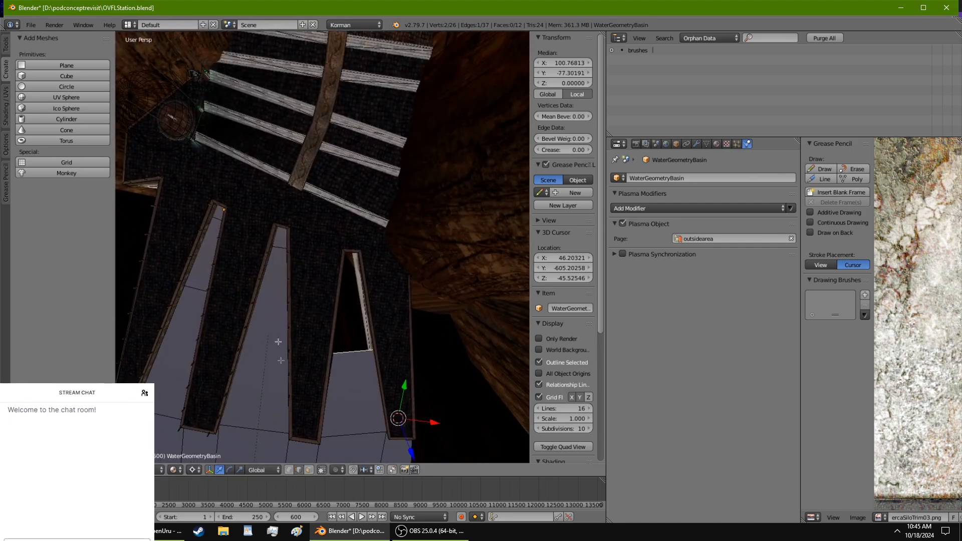
Step: Switch the pivot point from the 3D cursor to Individual Origins
click(193, 470)
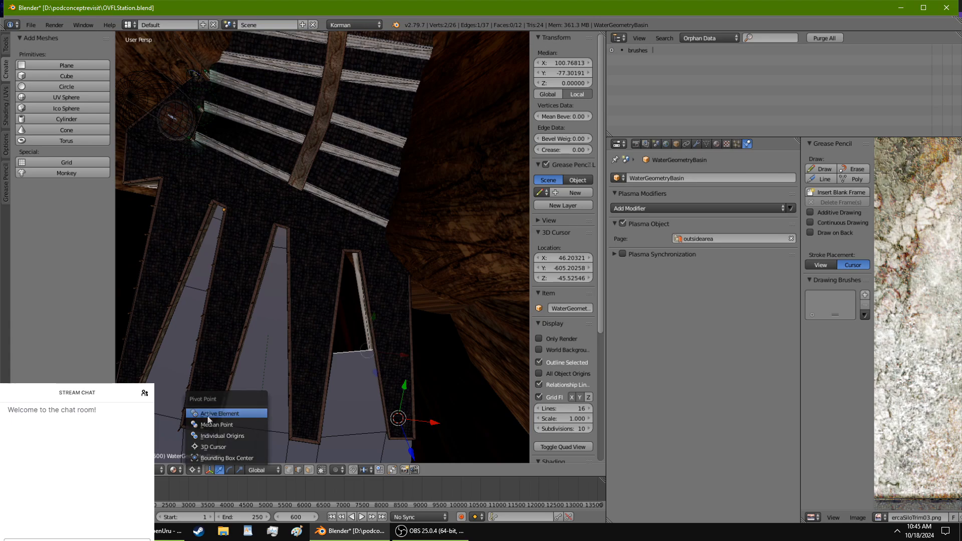
click(219, 413)
middle_drag(219, 413, 287, 319)
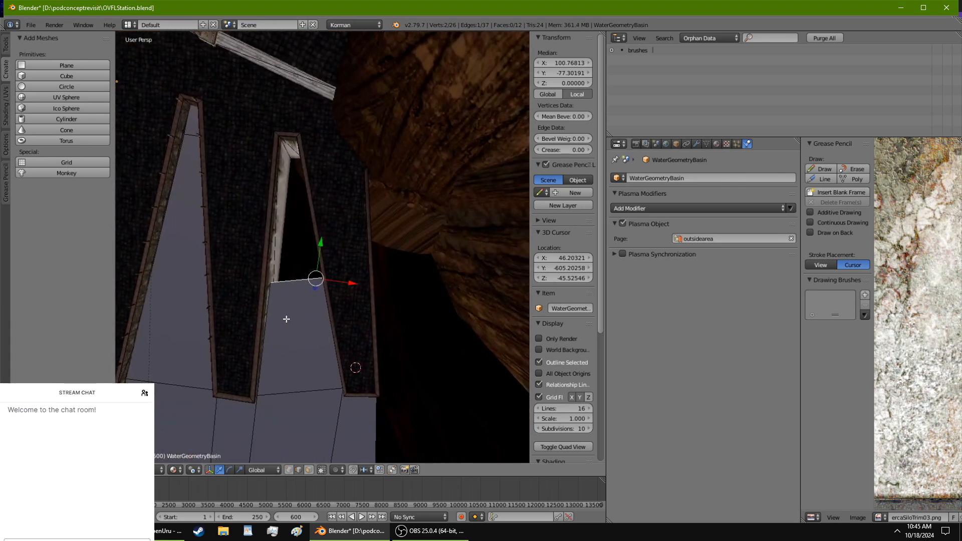
click(191, 472)
click(223, 435)
Step: Narrow the extruded edge along X and shift it to about X 90.82 to fit the gap's walls
key(s)
key(x)
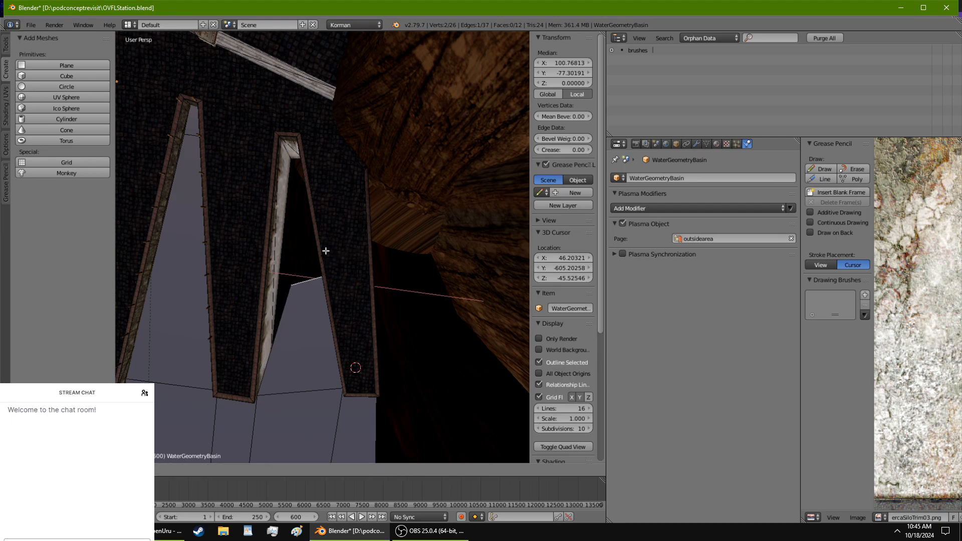
click(325, 251)
drag(353, 282, 330, 281)
scroll(329, 282, up, 6)
middle_drag(324, 296, 342, 288)
scroll(342, 289, down, 7)
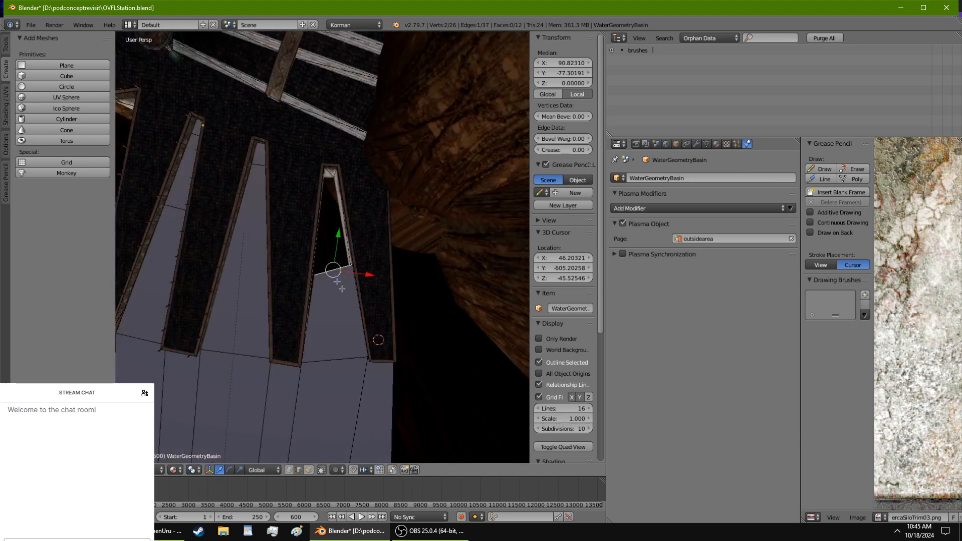
Step: Move the edge deeper into the gap to about Y -15.54 and shift it along X to about 85.04
drag(336, 246, 327, 147)
middle_drag(327, 148, 361, 269)
drag(361, 270, 343, 262)
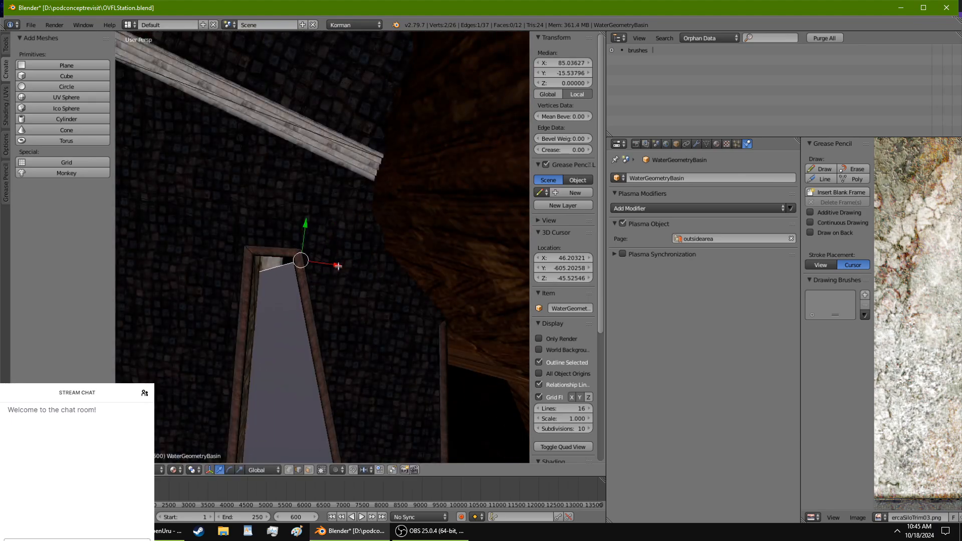
middle_drag(343, 262, 405, 222)
Step: Fit the edge to the gap's inner end by narrowing it along X and moving it to about X 80.92, Y -14.10
key(s)
key(x)
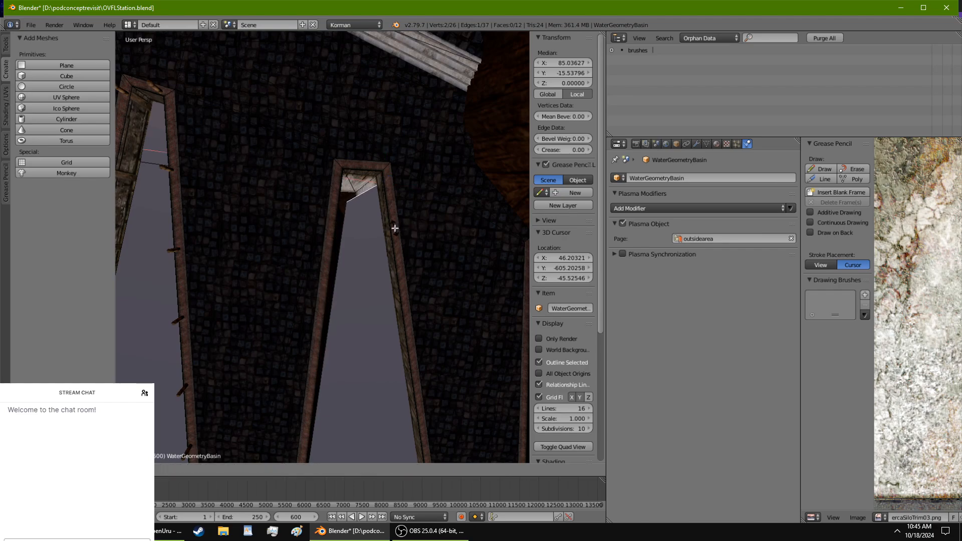
click(394, 222)
drag(408, 189, 401, 217)
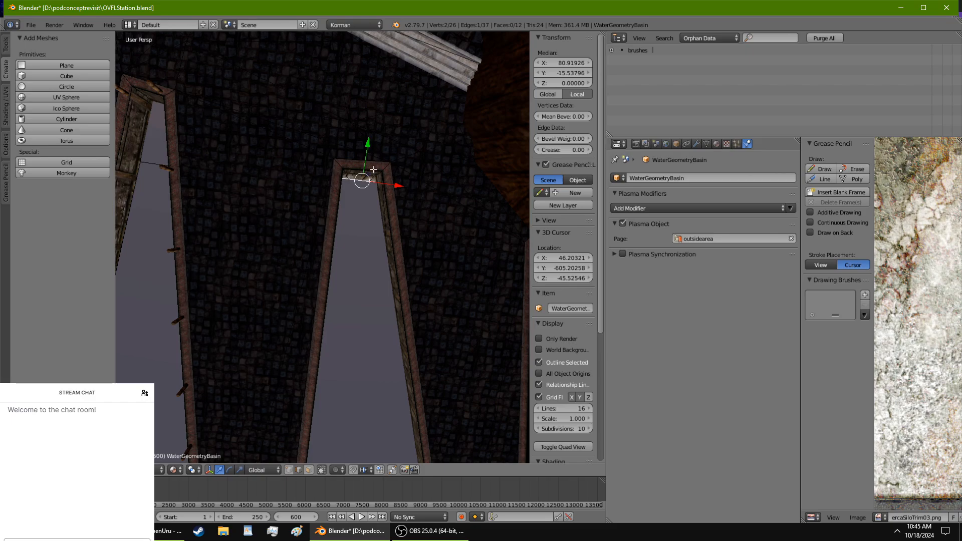
drag(369, 143, 390, 212)
middle_drag(390, 212, 358, 146)
drag(386, 81, 388, 87)
middle_drag(404, 204, 384, 170)
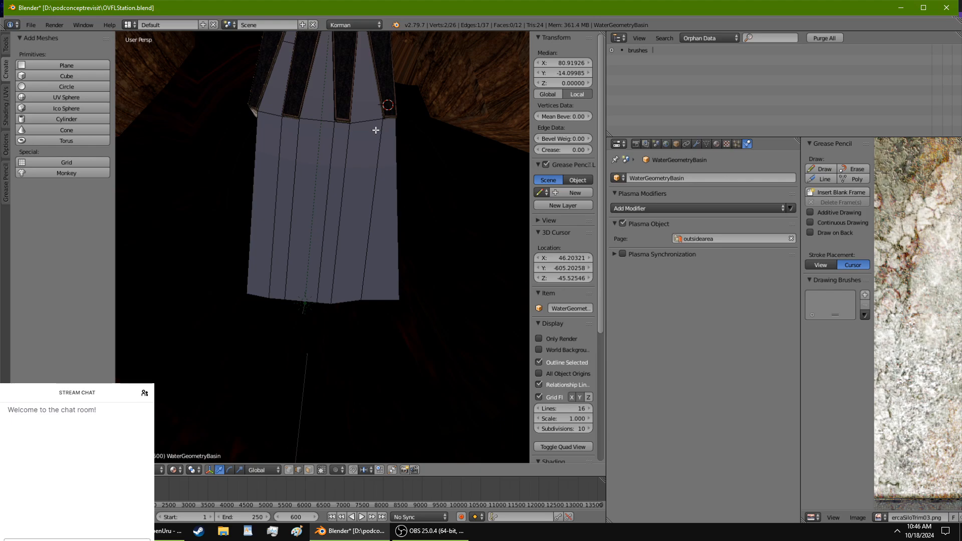
Step: Extrude the water mesh's outer side edge past the outermost dock's end, moving it to about X -65.61, Y -262.55
right_click(250, 119)
shift+middle_drag(245, 129, 303, 198)
scroll(303, 197, up, 3)
scroll(331, 168, up, 3)
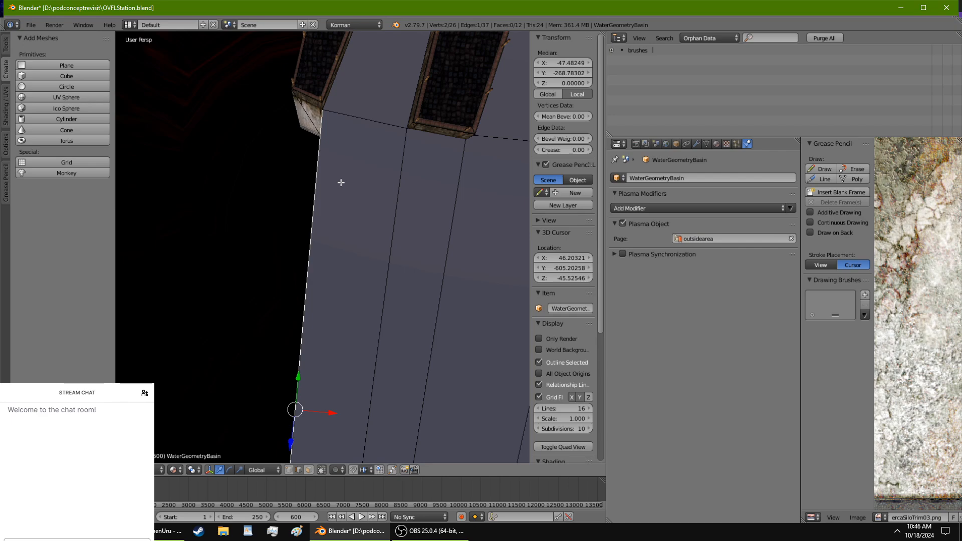
key(e)
right_click(312, 183)
click(321, 417)
drag(331, 410, 283, 354)
Step: Rotate the extruded side edge to line up with the dock's corner and adjust it to about X -65.43, Y -264.75
key(r)
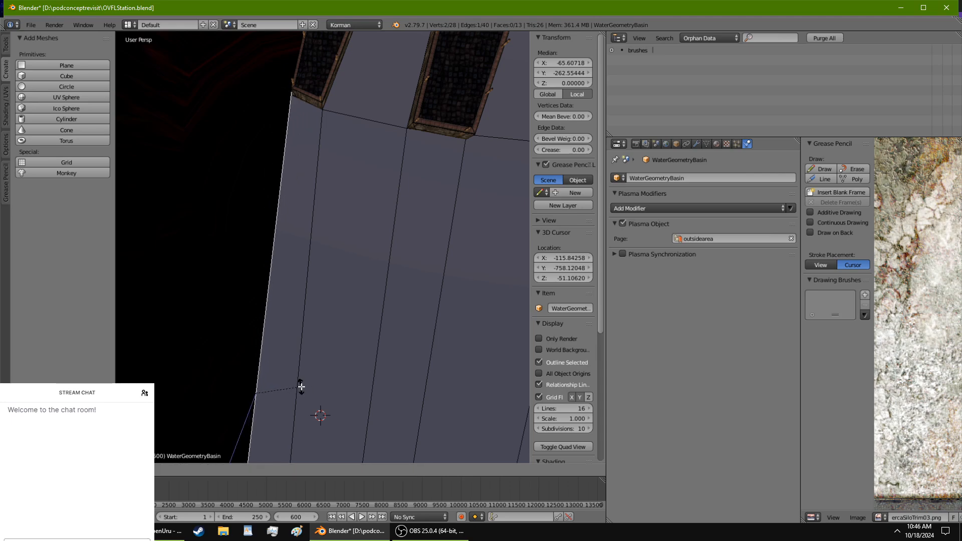
click(301, 387)
drag(257, 361, 273, 371)
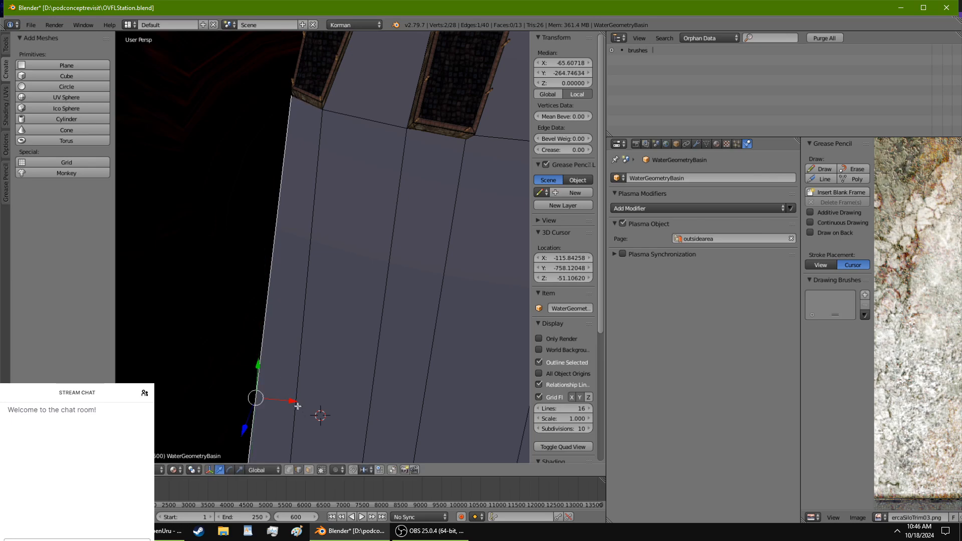
drag(298, 406, 298, 404)
Step: Extrude the outer side edge again to about X -105.98 and rotate it slightly outward at the near end
scroll(291, 441, down, 4)
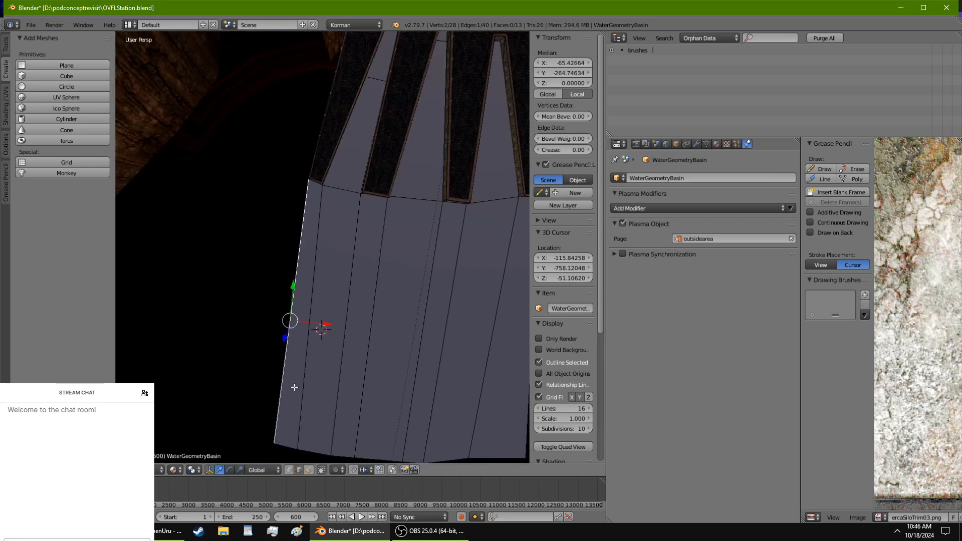
scroll(294, 388, down, 5)
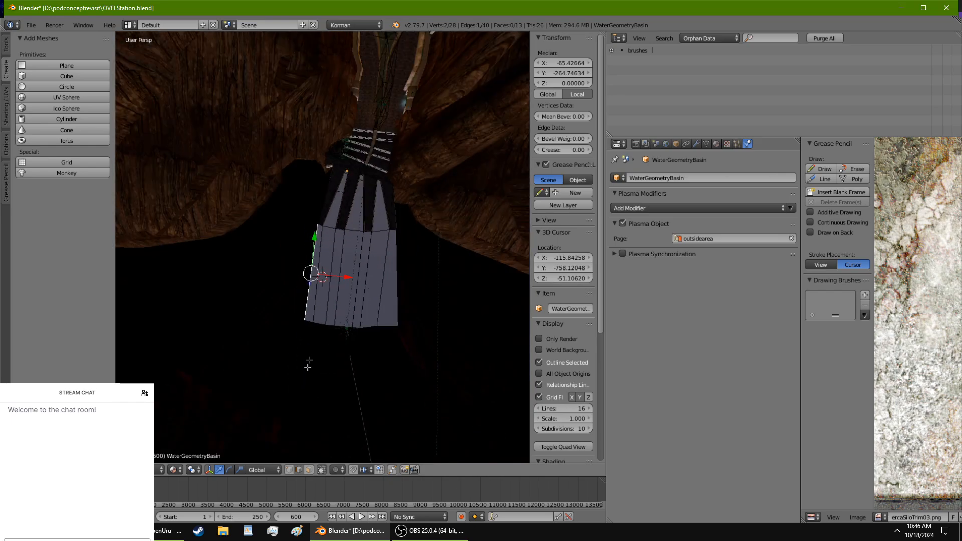
scroll(330, 236, up, 5)
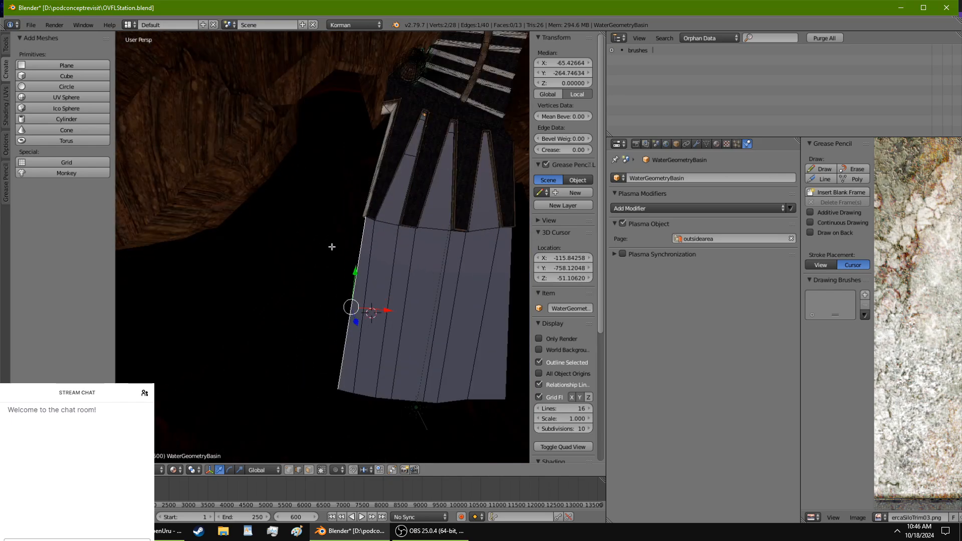
scroll(378, 268, down, 4)
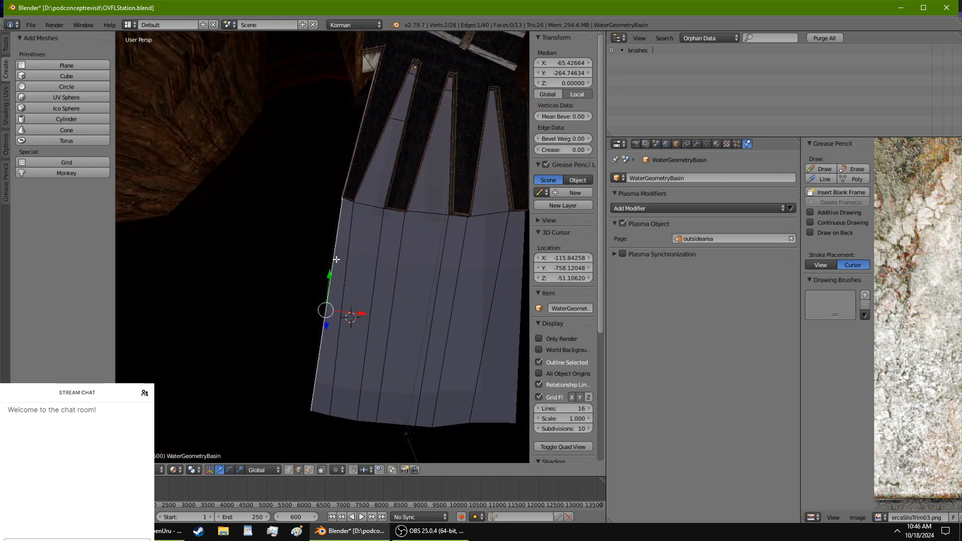
shift+middle_drag(362, 281, 340, 278)
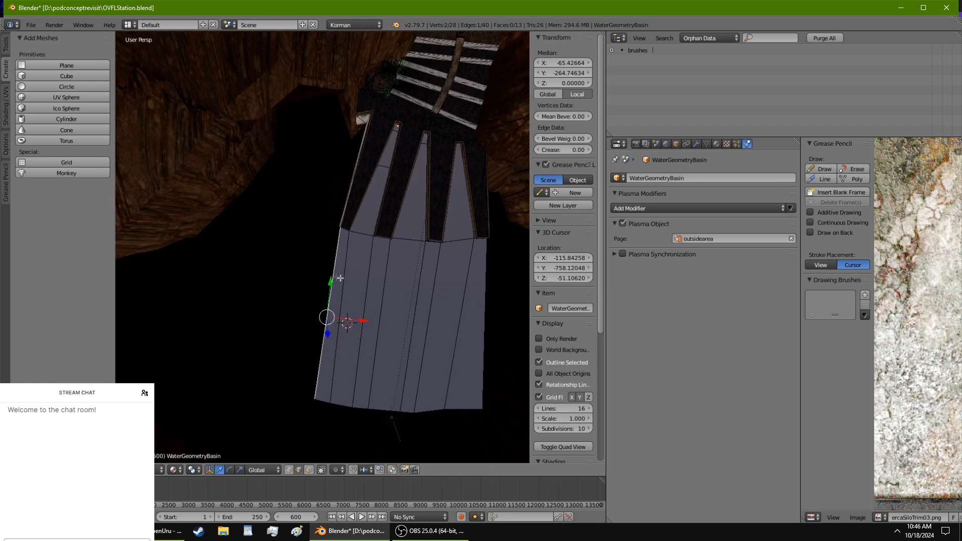
key(e)
right_click(382, 294)
drag(365, 319, 337, 308)
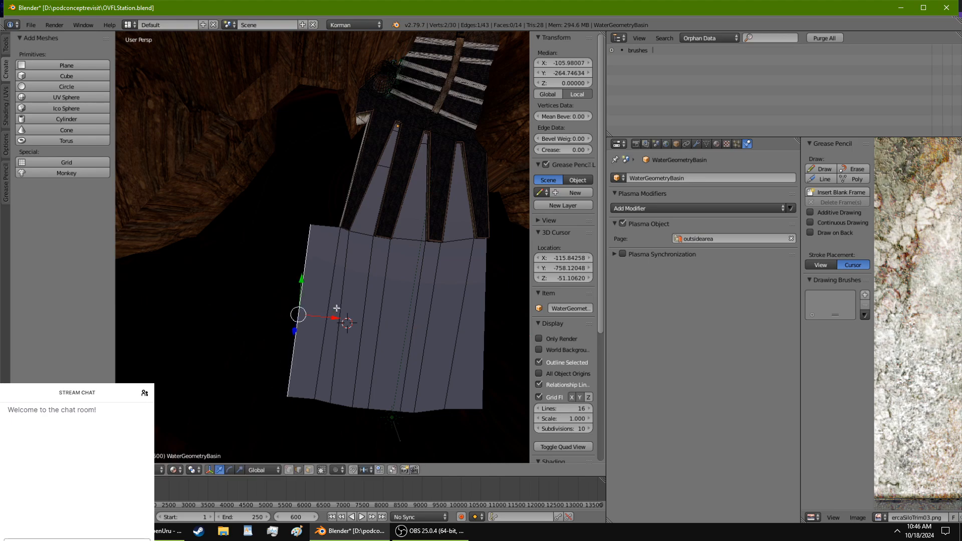
key(r)
click(343, 311)
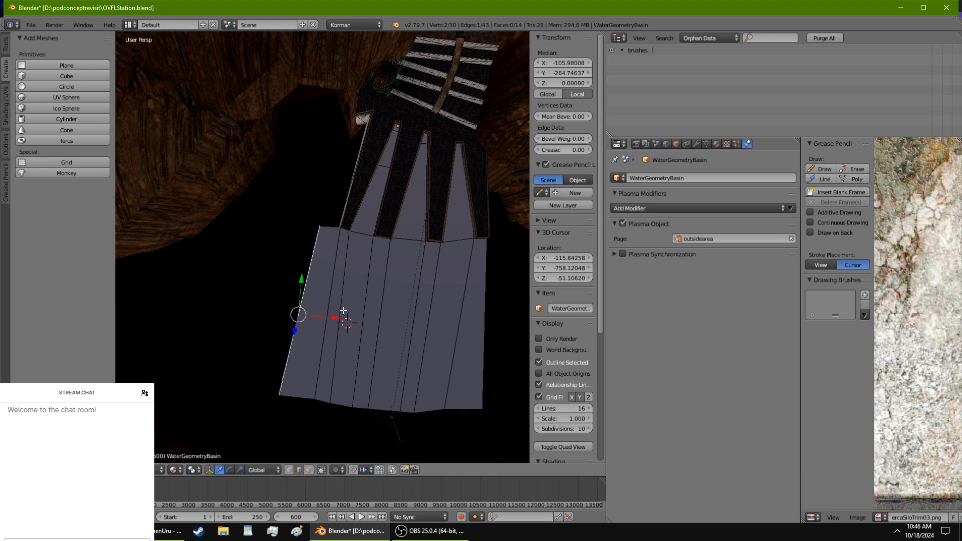
Step: Extrude the side edge out to about X -270.24, Y -205.16, angling it around the Z axis
key(e)
right_click(330, 310)
drag(336, 317, 230, 275)
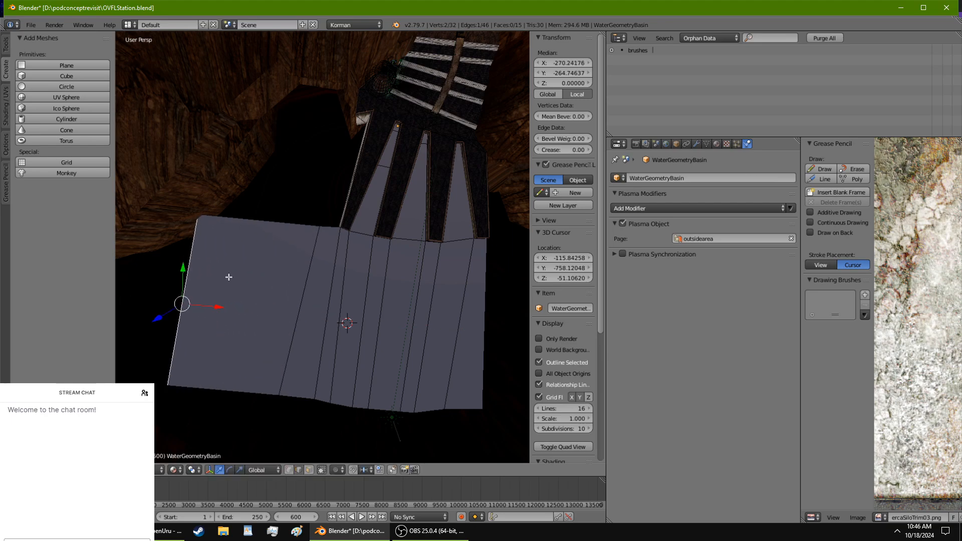
key(r)
key(z)
click(214, 300)
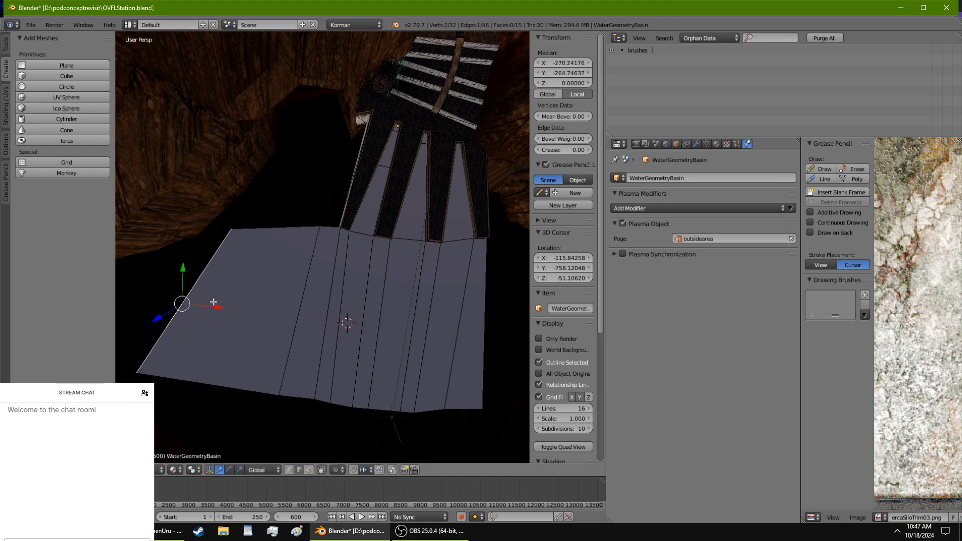
drag(183, 274, 178, 232)
click(178, 233)
Step: Extrude the short edge beside the outermost dock's end and move it along Y toward the dock's inner corner
middle_drag(180, 232, 204, 250)
scroll(216, 244, up, 7)
shift+middle_drag(261, 236, 264, 329)
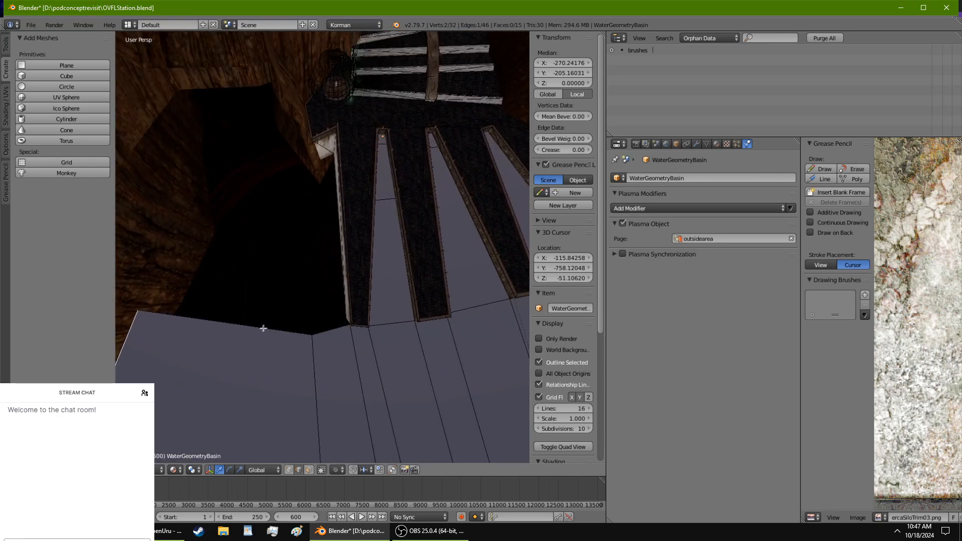
scroll(281, 336, up, 3)
right_click(326, 382)
shift+right_click(275, 386)
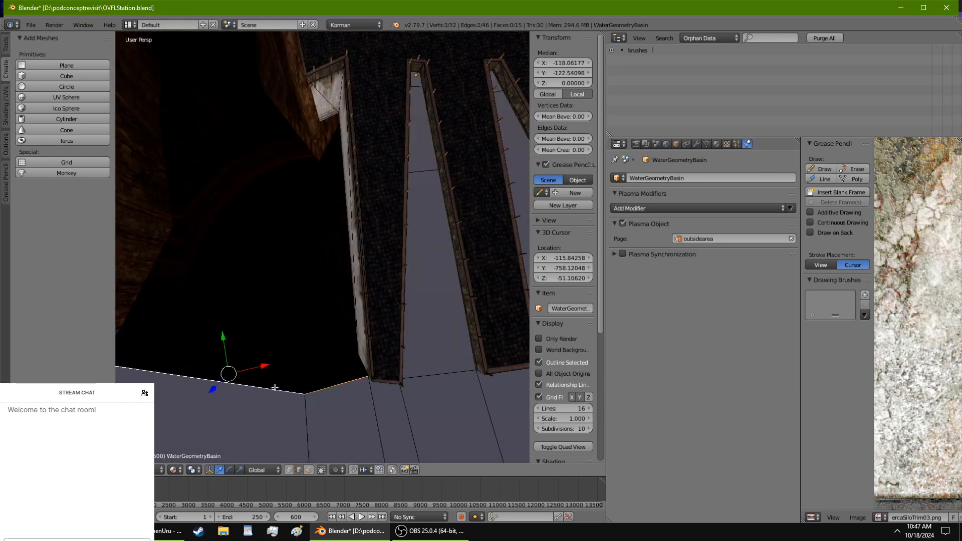
scroll(304, 290, down, 4)
middle_drag(308, 289, 310, 305)
right_click(328, 329)
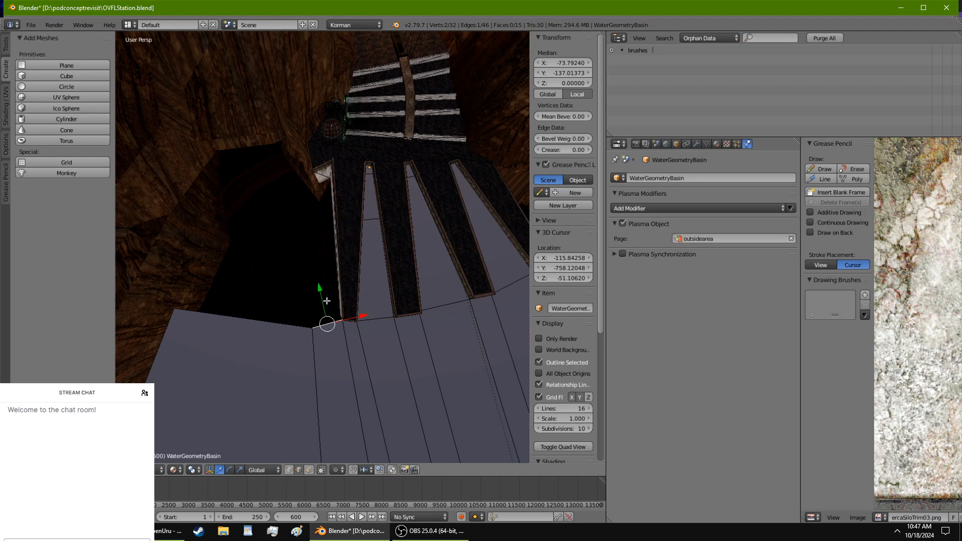
scroll(331, 327, up, 4)
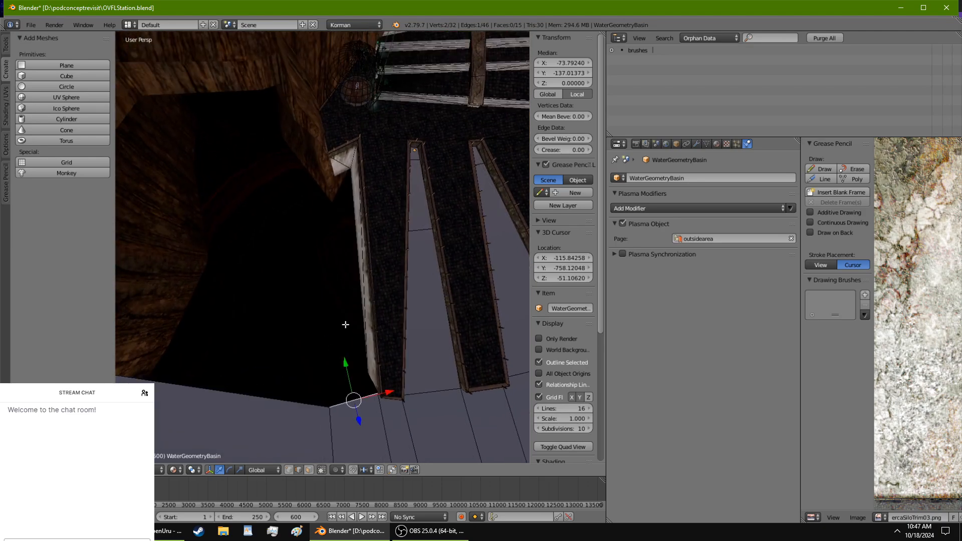
key(e)
right_click(340, 288)
key(g)
key(y)
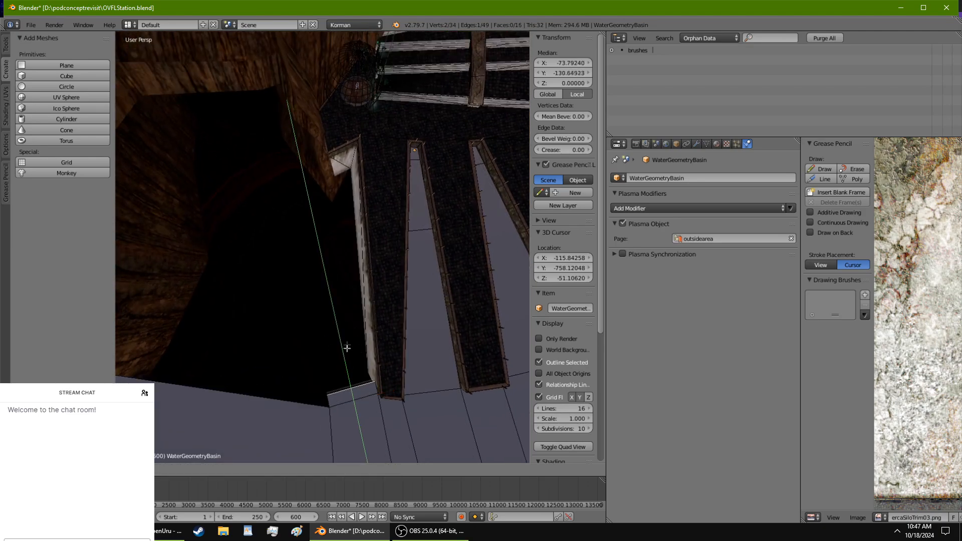
drag(343, 181, 369, 171)
Step: Scale the extruded edge along X and move it to about X -47.25, Y 7.12 at the dock's inner corner
scroll(368, 171, up, 4)
shift+middle_drag(368, 168, 338, 303)
scroll(338, 302, up, 4)
shift+middle_drag(325, 347, 355, 280)
drag(328, 286, 367, 196)
key(s)
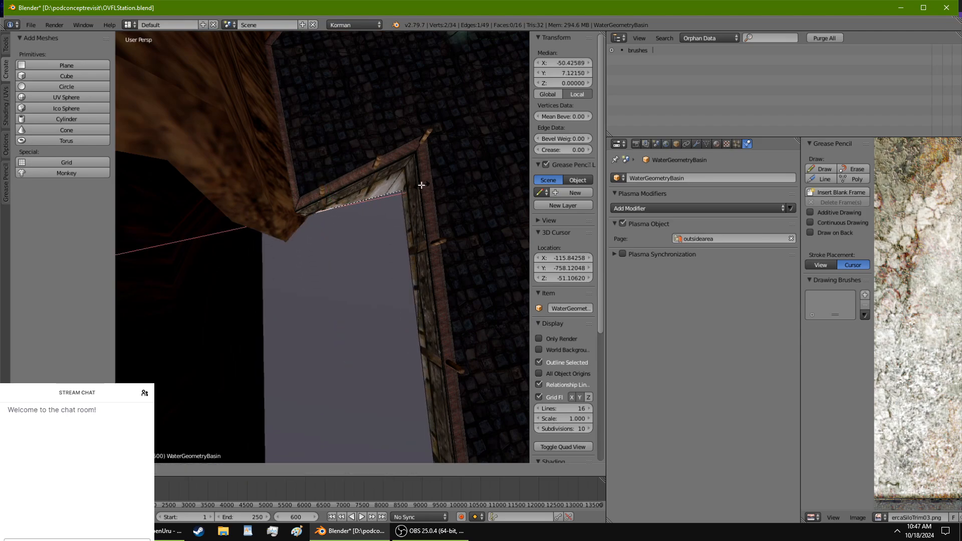
click(406, 191)
drag(371, 202, 388, 196)
Step: Rotate the edge around Z to match the corner wall and fit it against the wall at about X -46.29, Y 9.16
key(r)
key(z)
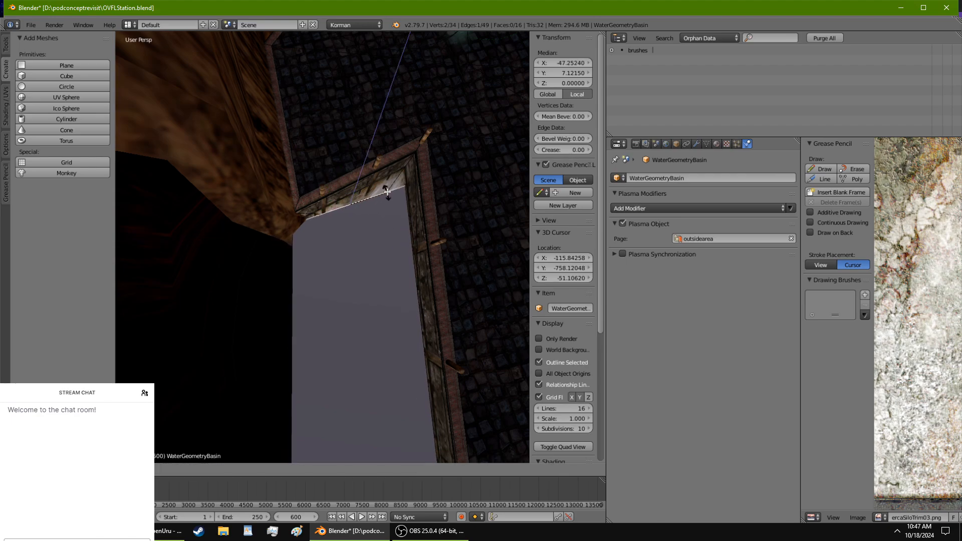
click(390, 184)
drag(341, 172, 371, 188)
key(g)
key(z)
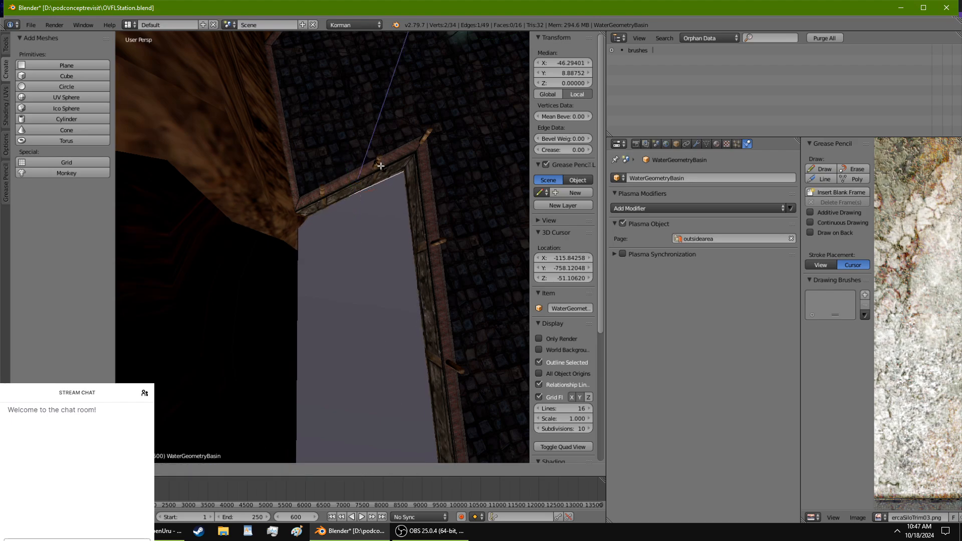
key(0)
key(Return)
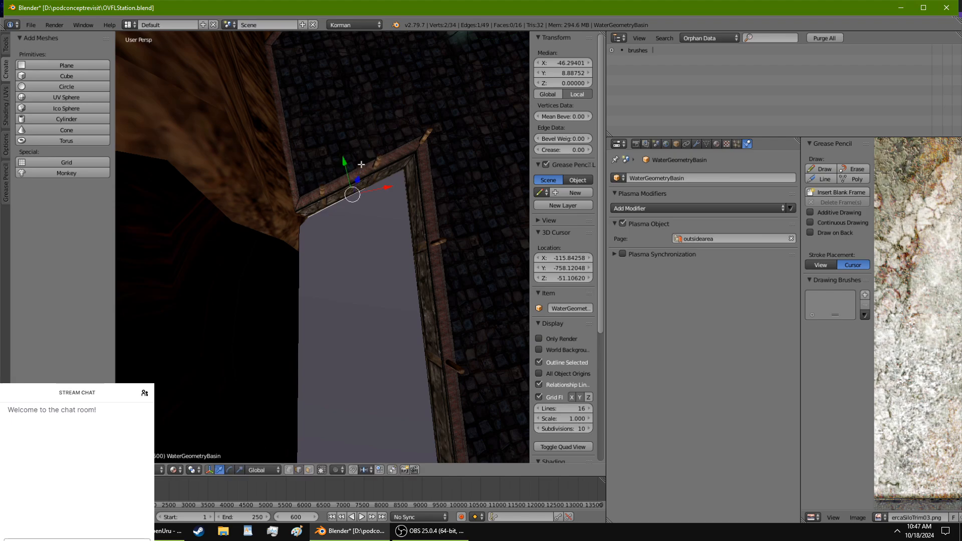
drag(346, 166, 347, 161)
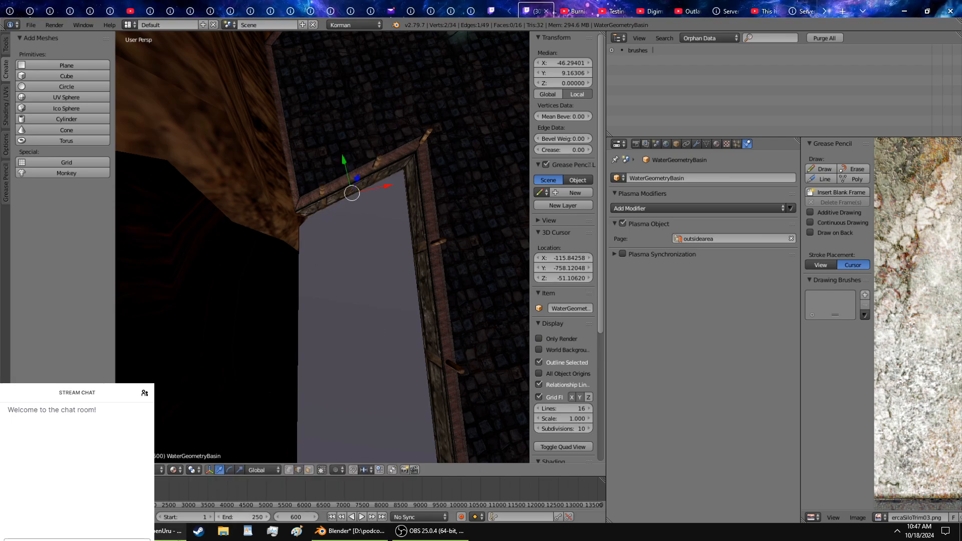
click(170, 532)
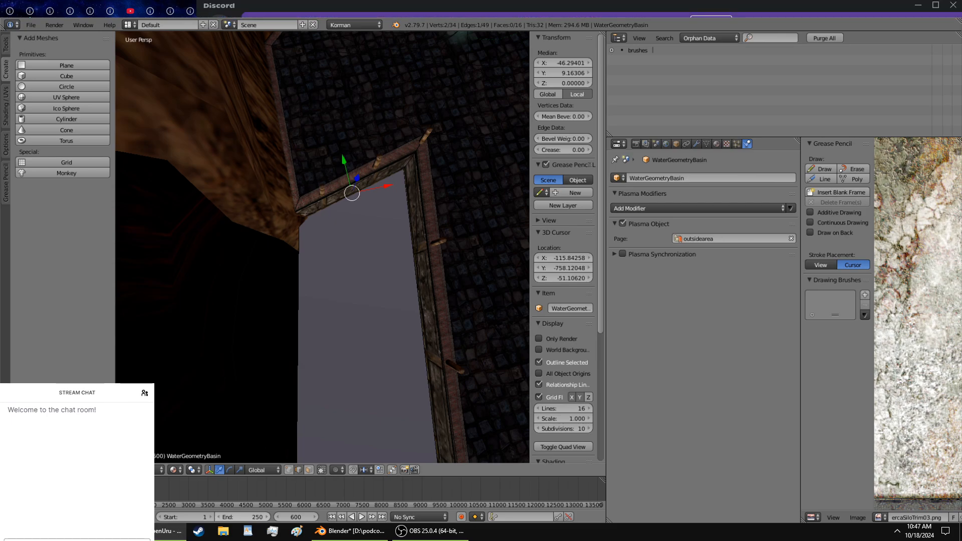
click(354, 531)
Step: Extrude the wide outer section's inward edge toward the cave to about X -124.12, Y 1.27 and rotate it
scroll(305, 349, down, 2)
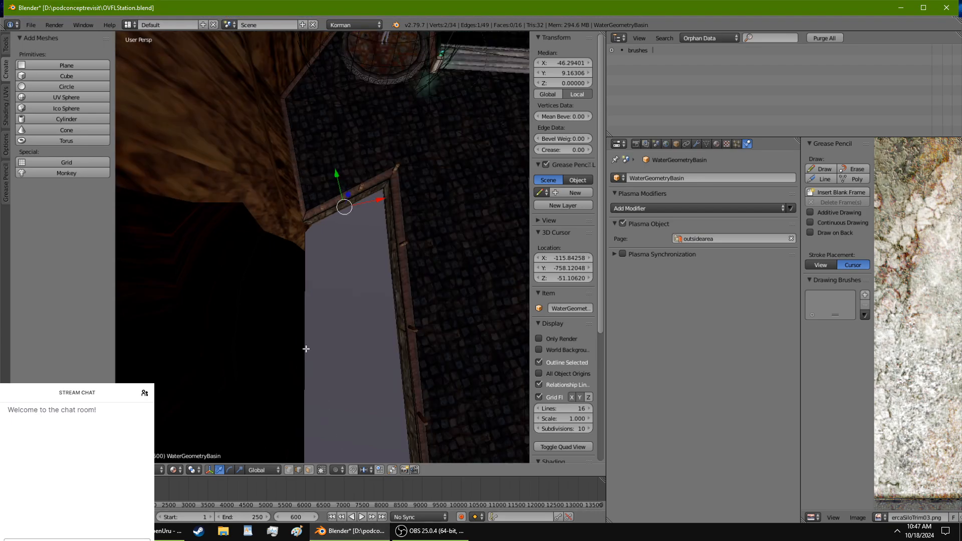
scroll(306, 349, down, 3)
right_click(314, 352)
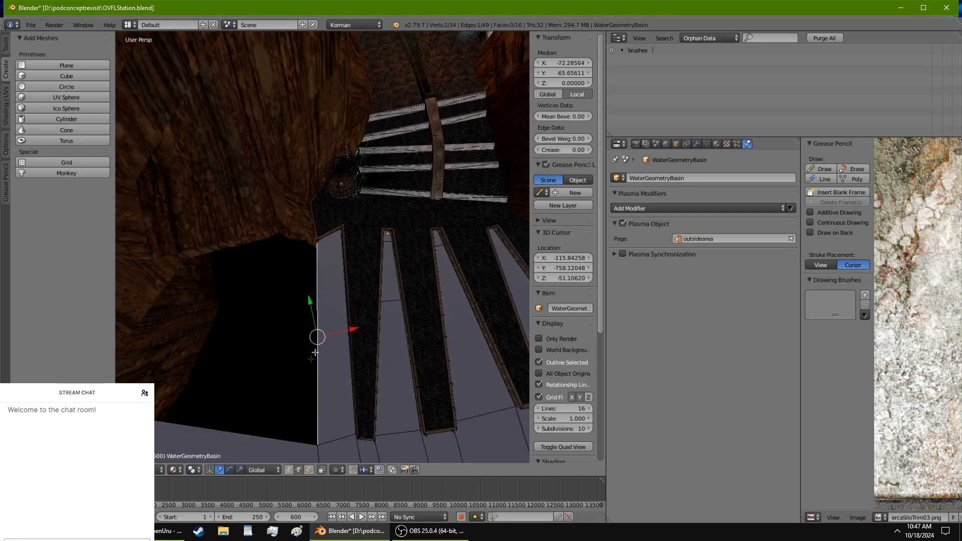
right_click(238, 430)
shift+middle_drag(239, 432, 301, 372)
scroll(301, 372, up, 1)
key(e)
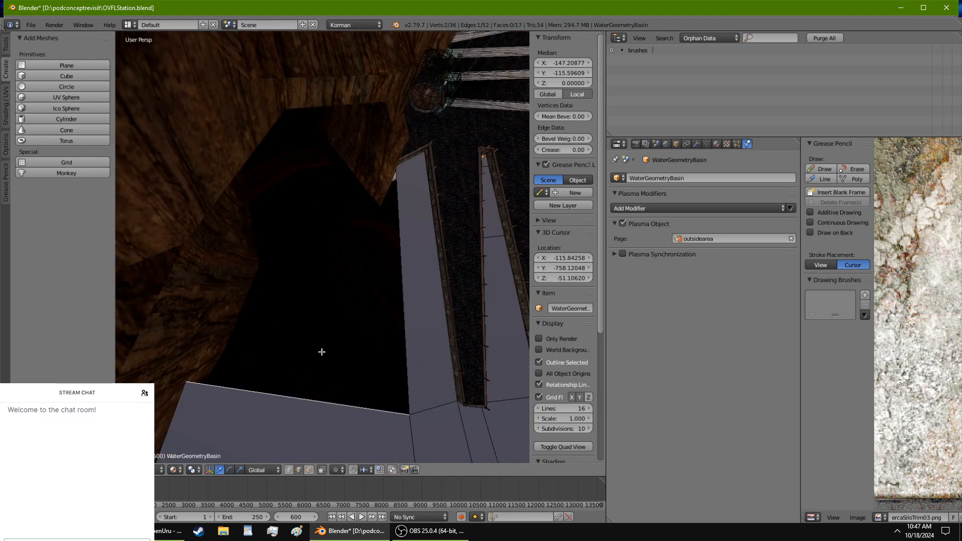
right_click(309, 251)
drag(289, 353, 286, 160)
click(329, 167)
key(r)
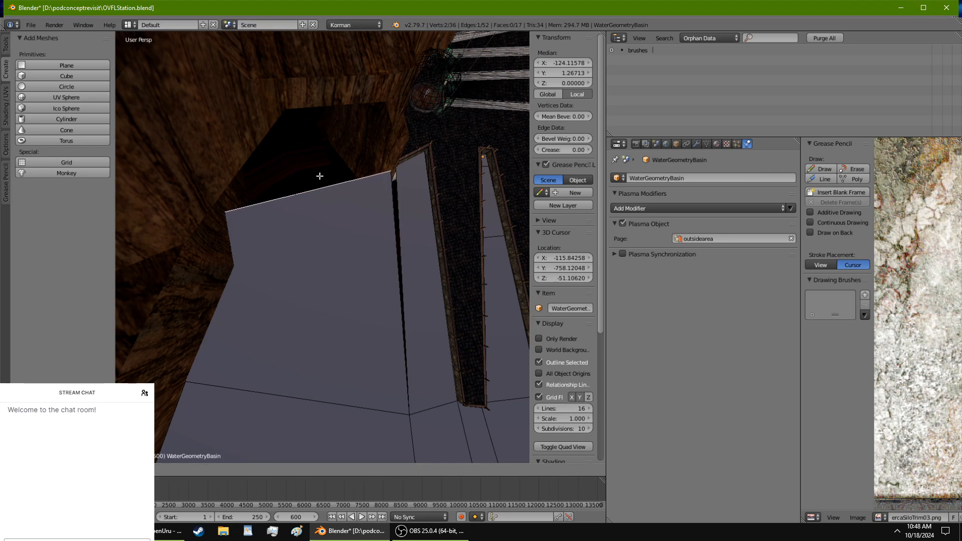
click(327, 178)
Step: Fill the thin gap between the new wide section and the strip beside the dock with a face
middle_drag(326, 178, 384, 235)
right_click(463, 246)
shift+right_click(456, 247)
key(f)
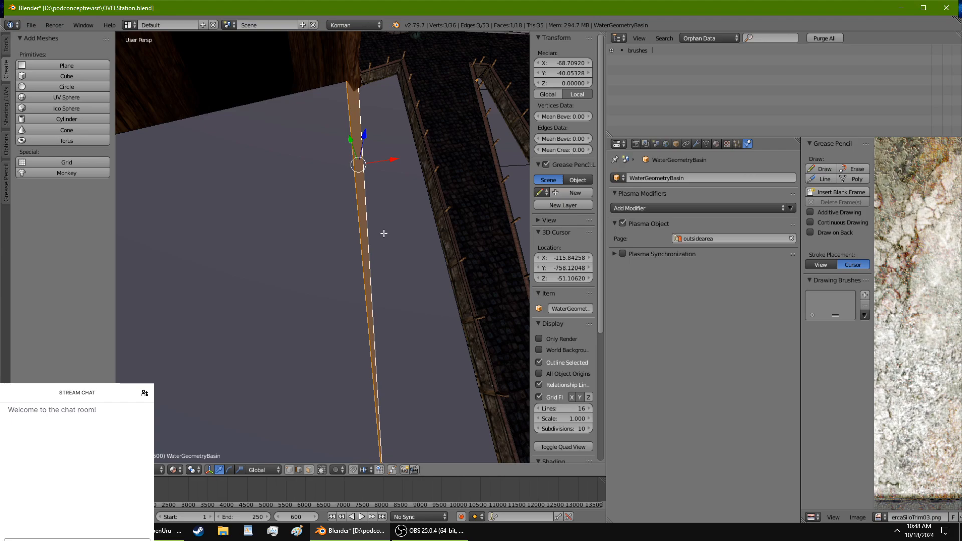
Step: Extrude the wide section's far edge deeper into the cave along Y to about Y 90.66
middle_drag(374, 228, 288, 251)
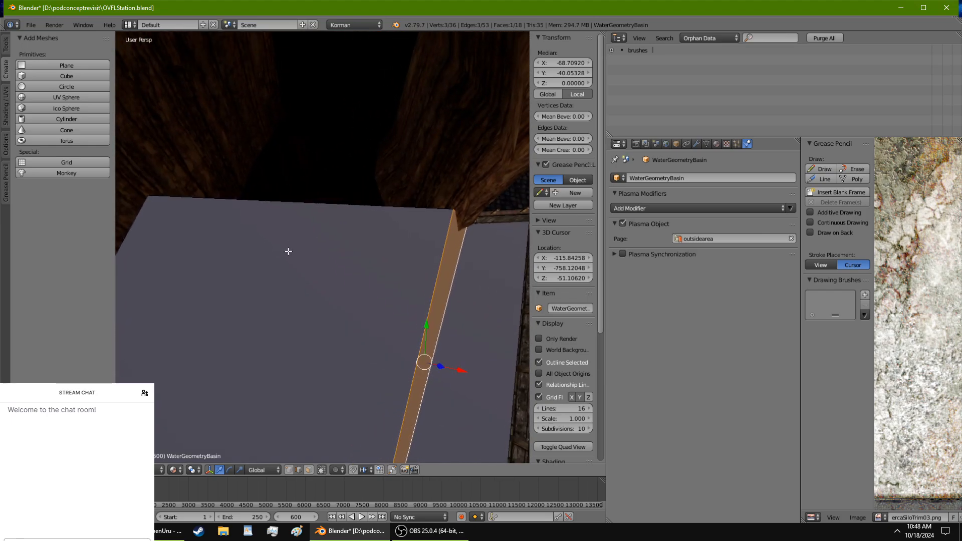
right_click(292, 199)
middle_drag(292, 201, 307, 224)
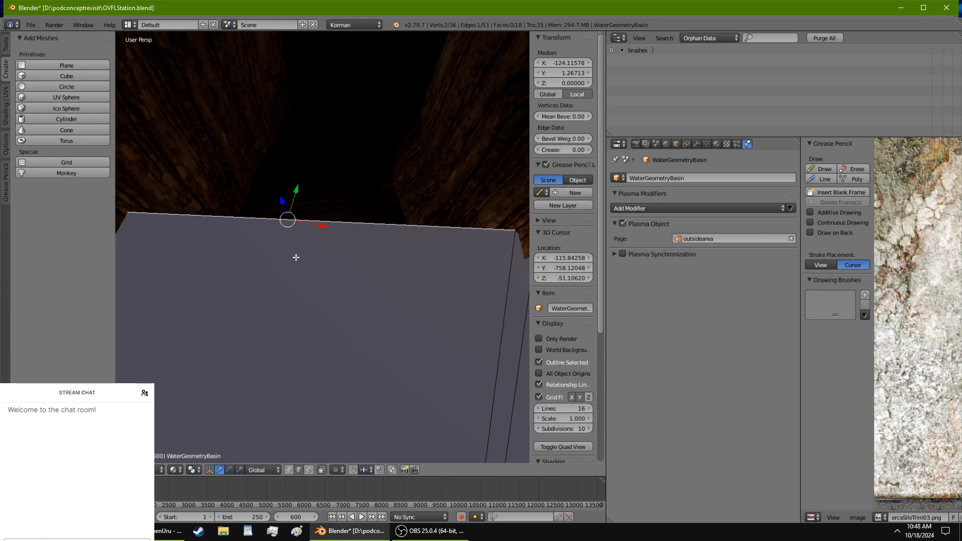
key(e)
right_click(299, 200)
drag(296, 189, 277, 389)
middle_drag(277, 389, 274, 415)
scroll(274, 415, down, 4)
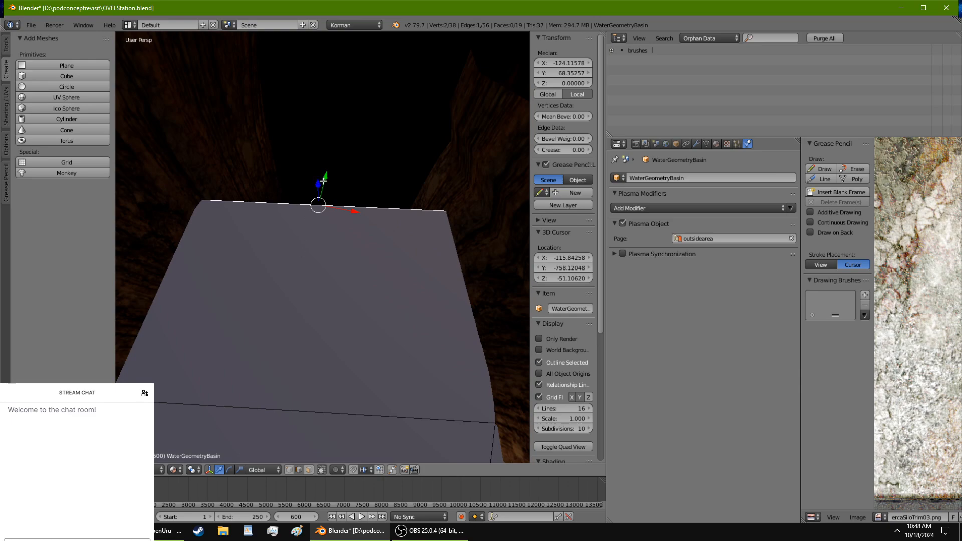
drag(321, 182, 338, 135)
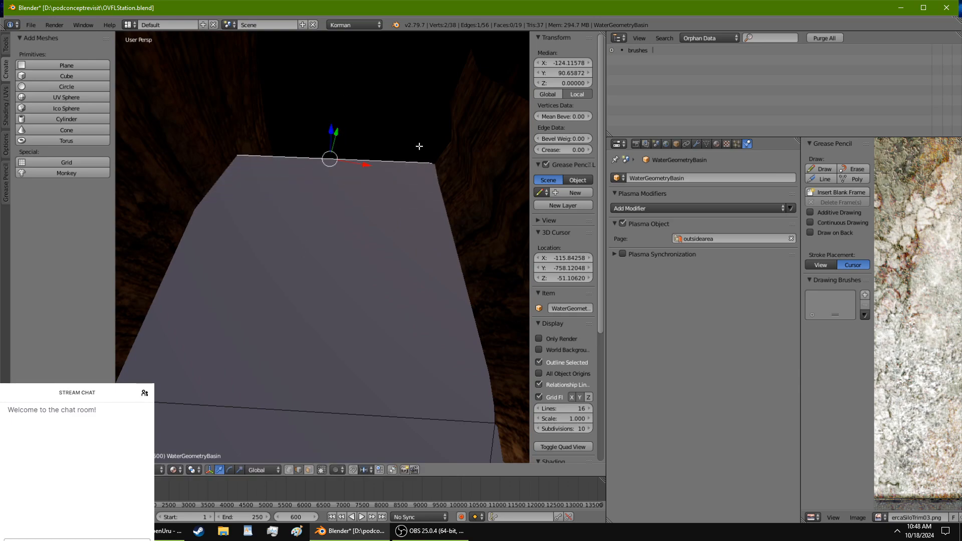
Step: Try to rotate the cave section's far edge around the X axis
key(r)
key(x)
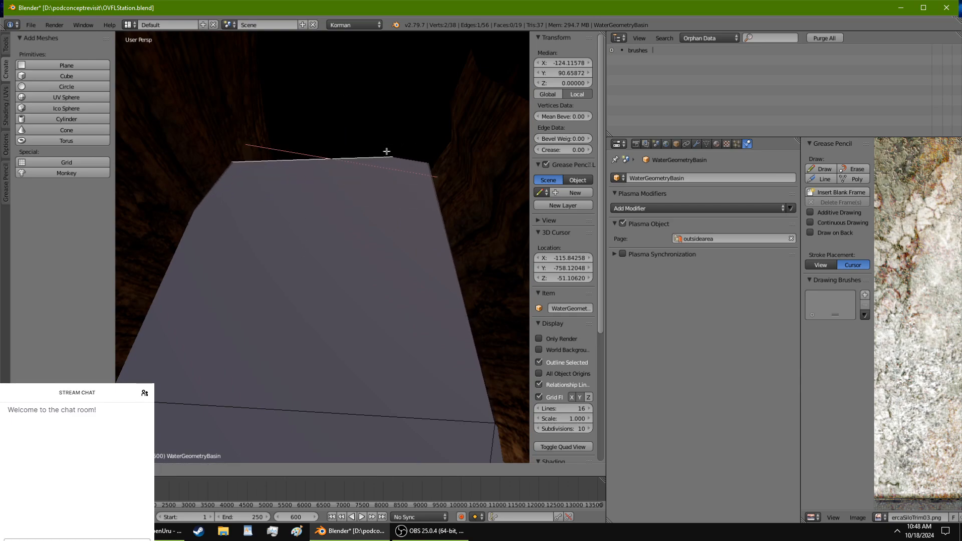
click(387, 158)
mouse_move(333, 129)
mouse_down()
mouse_move(344, 146)
mouse_move(341, 129)
mouse_up()
key(ctrl+z)
Step: Move the cave section's far edge to about X -117.08, Y 81.89 and rotate it around the Z axis
drag(367, 165, 371, 185)
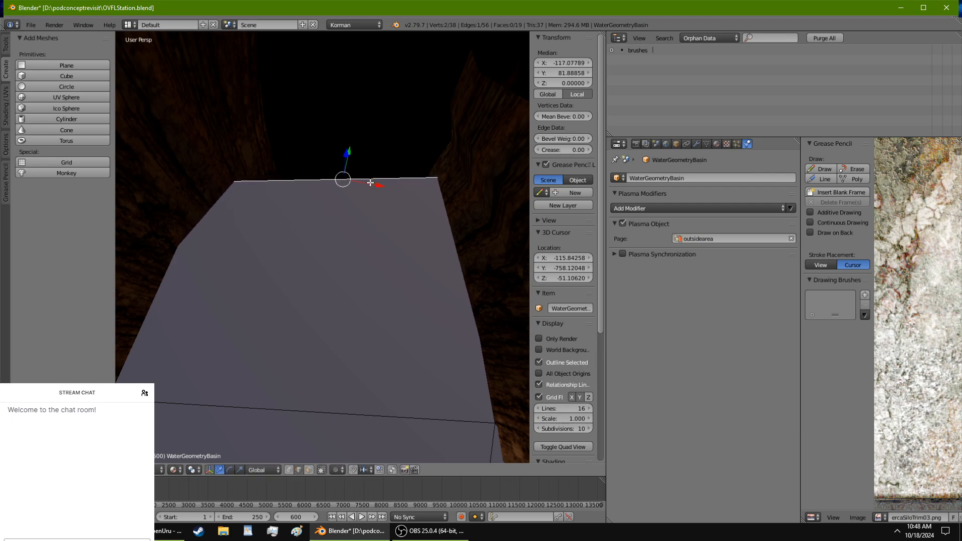
key(r)
key(z)
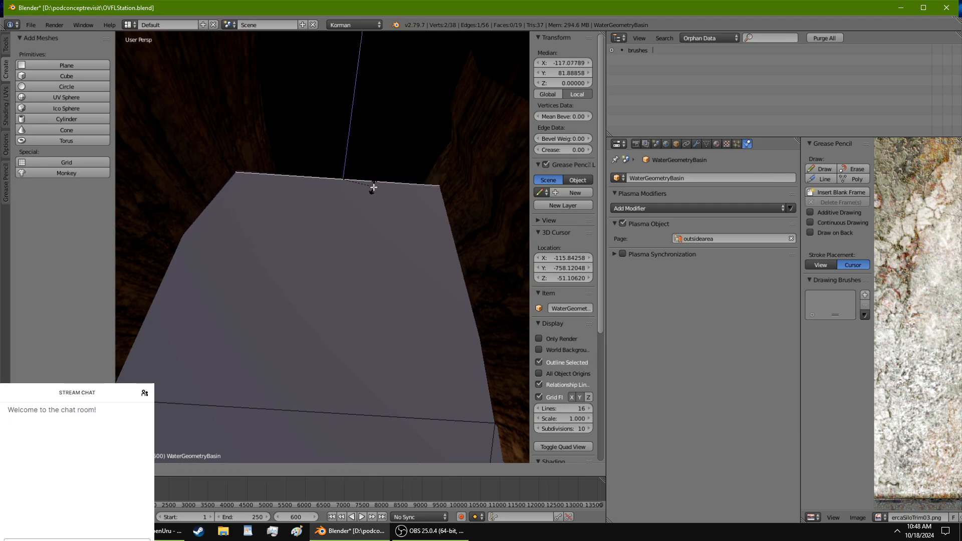
click(375, 190)
Step: Examine how far the water surface reaches into the cave and toward the dark passage opening beyond its far edge
middle_drag(375, 189, 378, 110)
scroll(374, 176, down, 5)
middle_drag(375, 176, 360, 225)
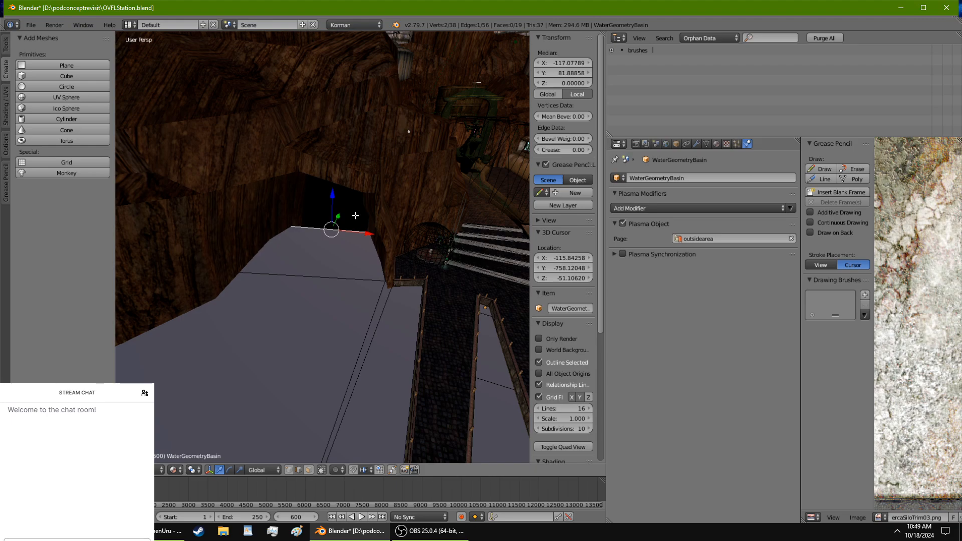
scroll(300, 244, down, 6)
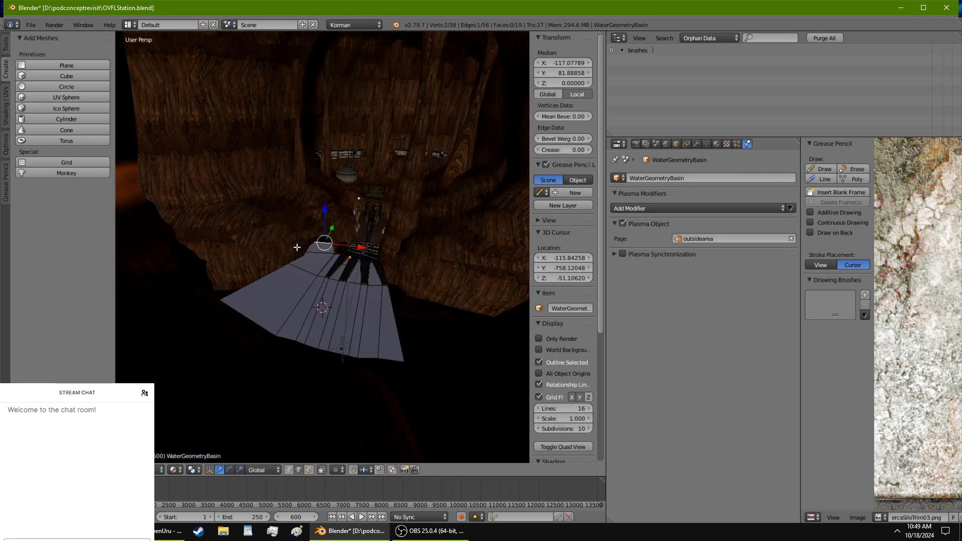
middle_drag(224, 236, 345, 248)
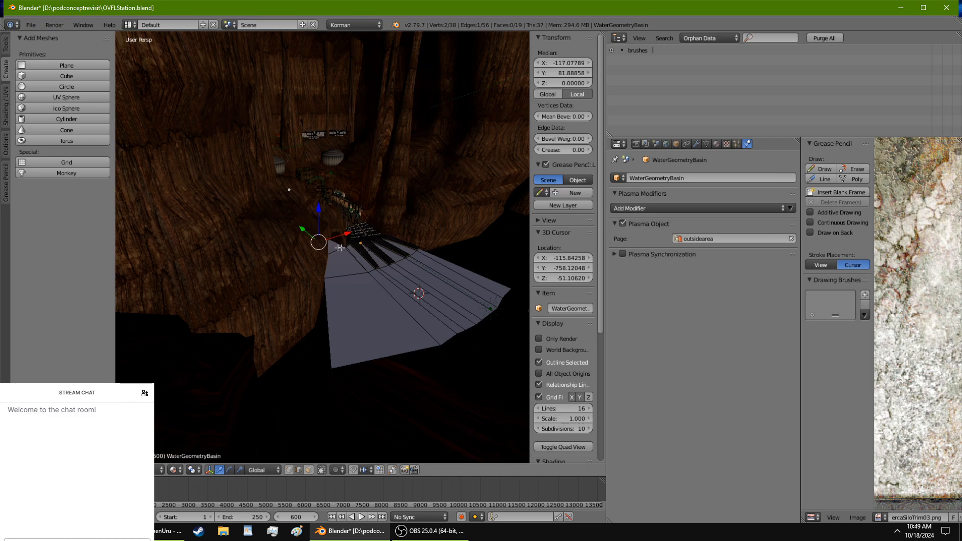
scroll(339, 248, up, 7)
middle_drag(333, 248, 255, 311)
scroll(285, 259, up, 2)
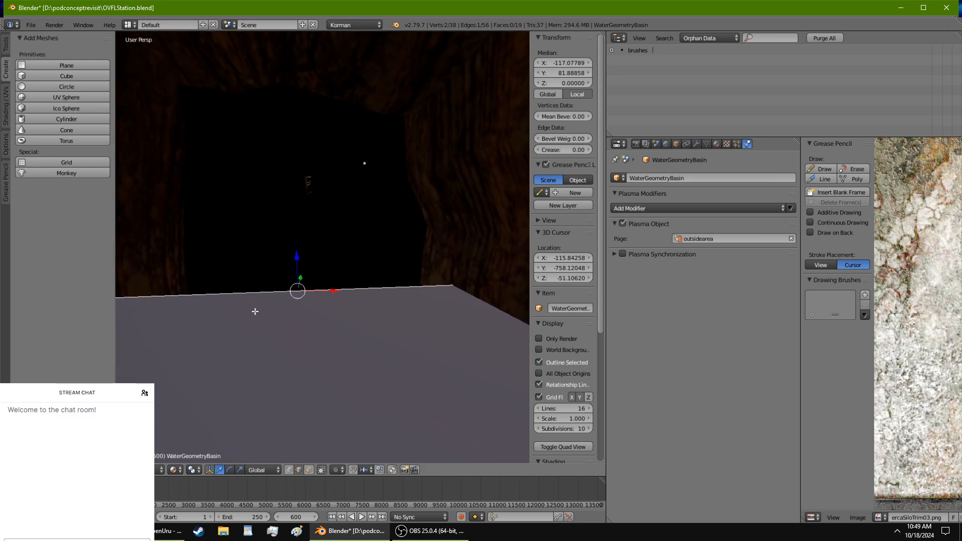
Step: Switch the viewport shading to Solid
click(174, 470)
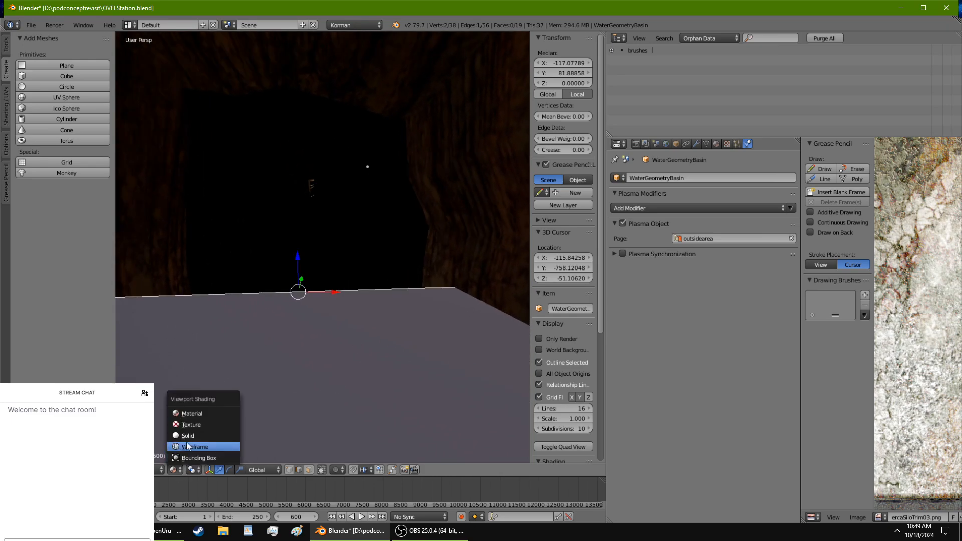
click(188, 446)
click(174, 469)
click(188, 436)
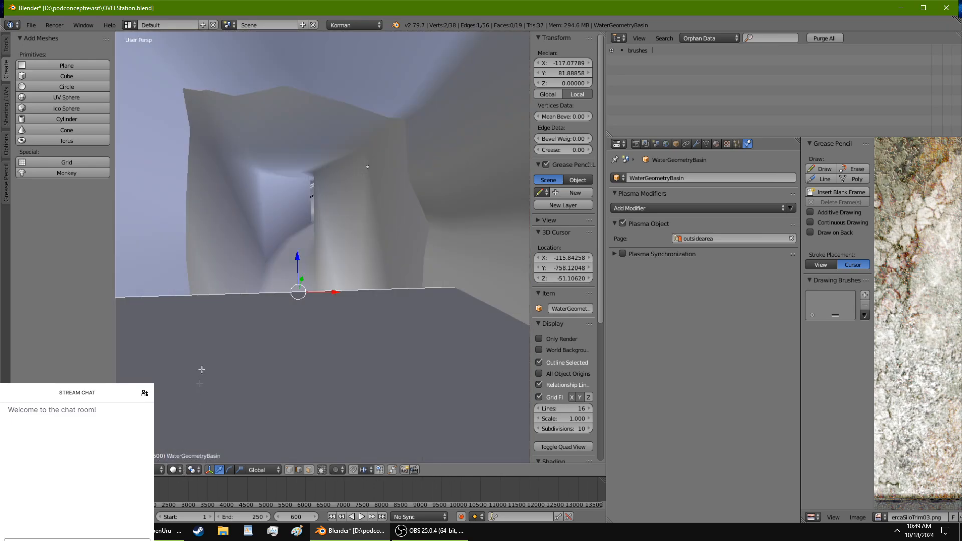
Step: Extrude the water's far edge into the passage opening along Y to about Y 102.81 and rotate it to follow the opening
middle_drag(197, 337, 518, 353)
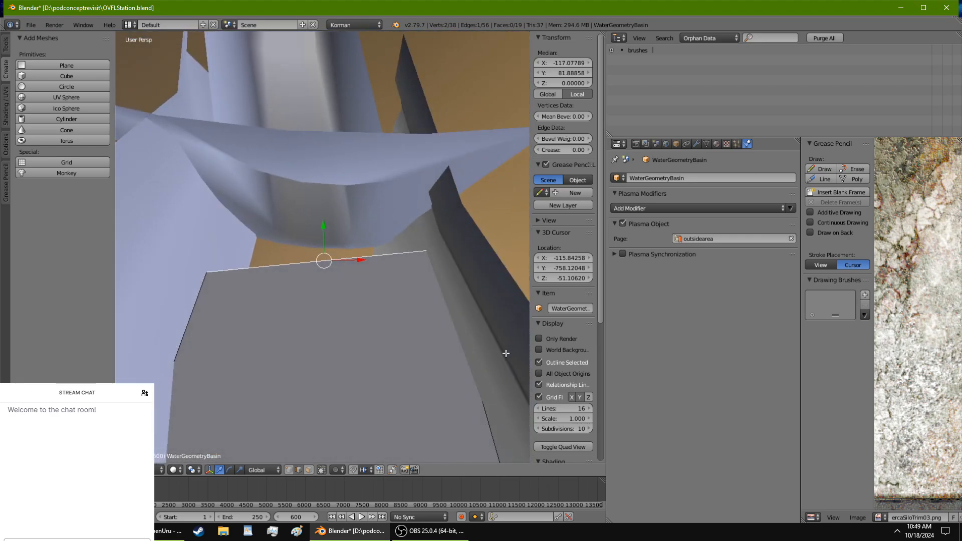
key(e)
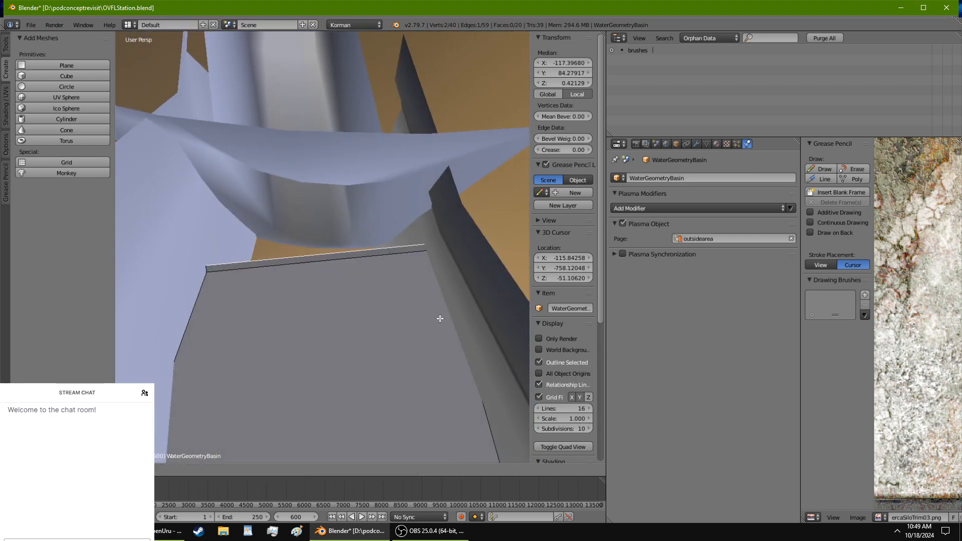
right_click(440, 318)
drag(326, 229, 337, 178)
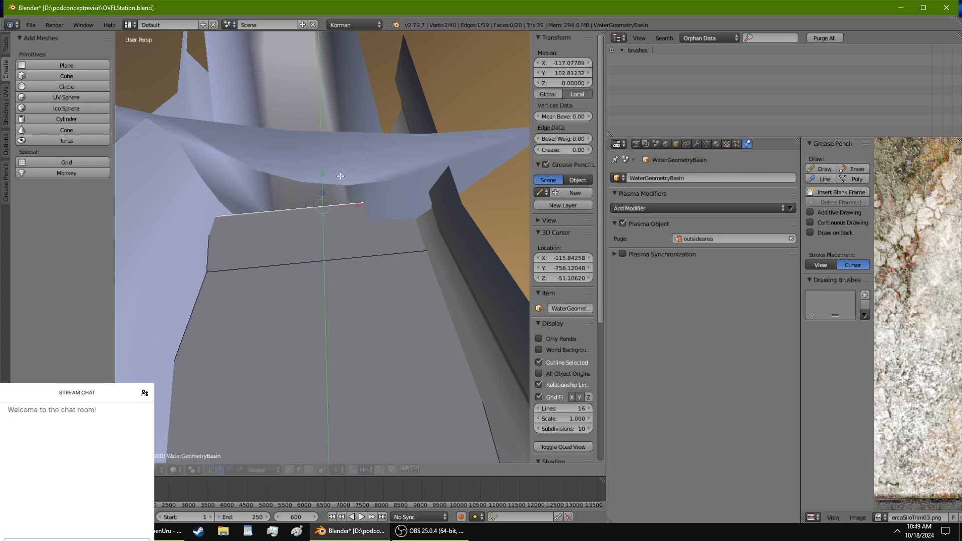
key(r)
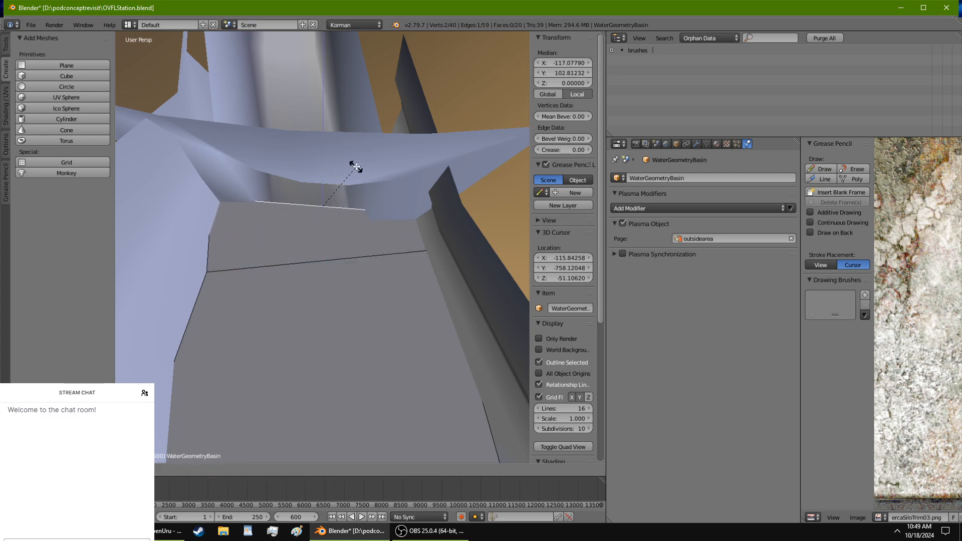
right_click(355, 171)
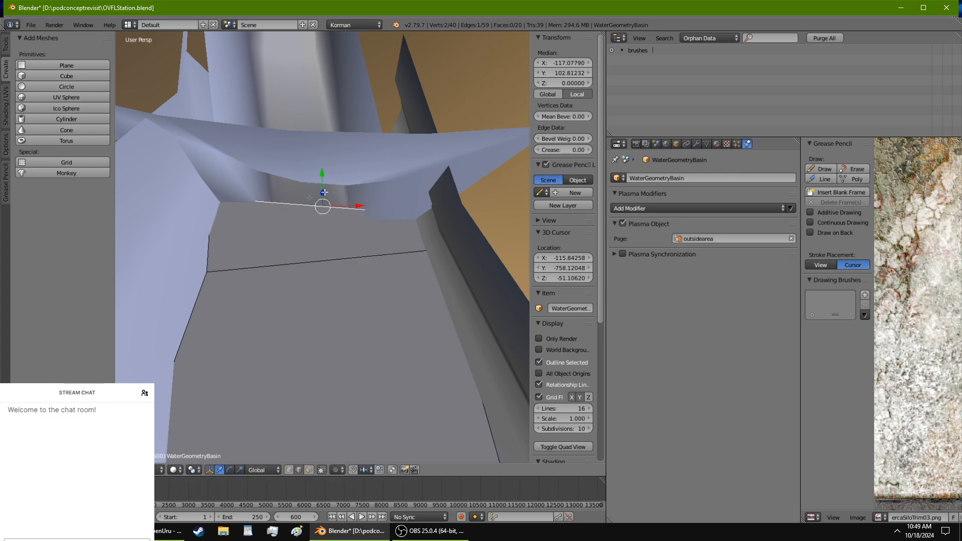
Step: Knife two cuts across the new end section, from its far edge at both sides of the tunnel mouth back to the previous edge
click(6, 44)
click(49, 303)
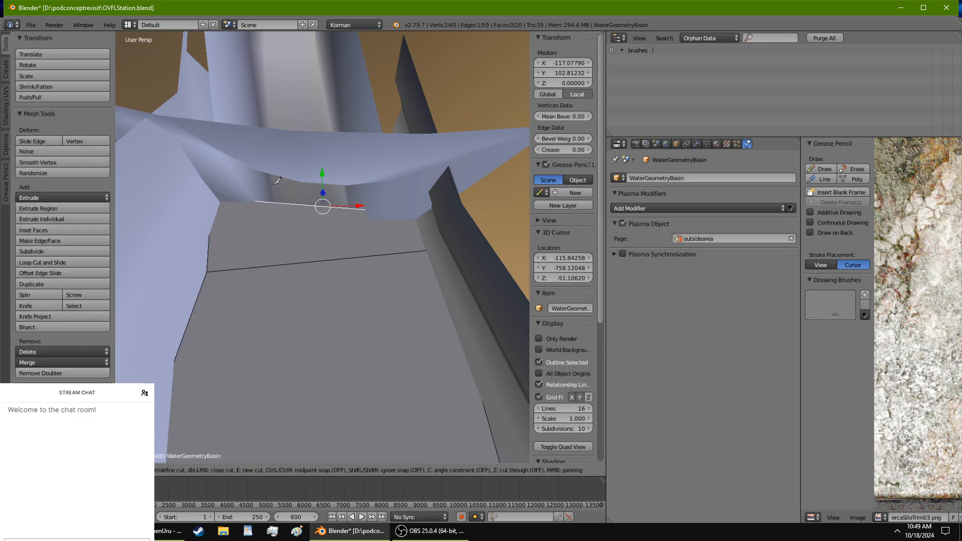
click(256, 201)
click(209, 270)
key(Return)
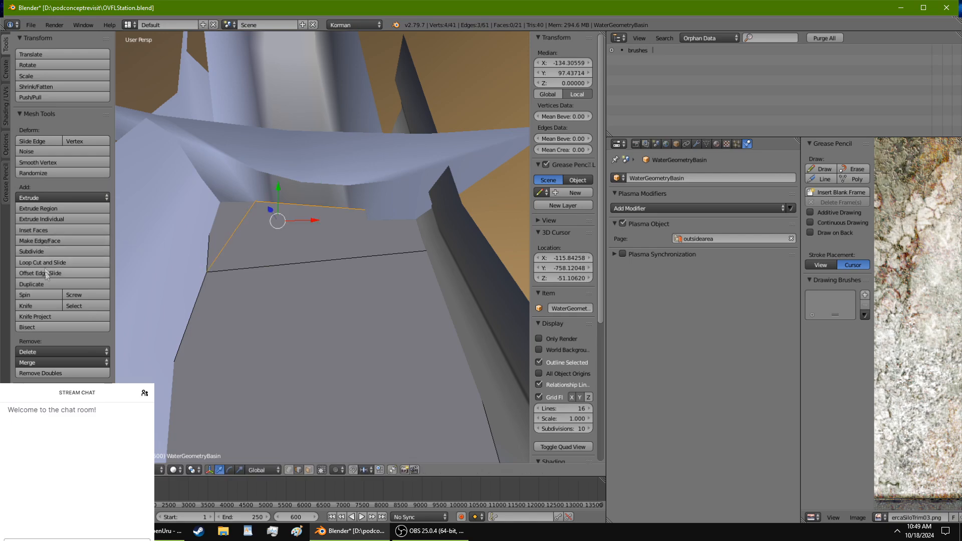
click(40, 306)
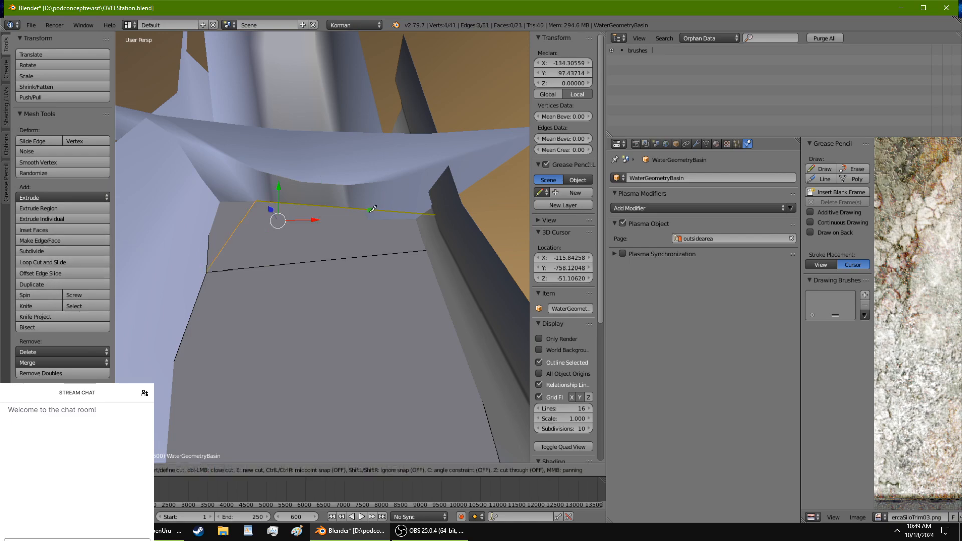
click(369, 210)
click(375, 249)
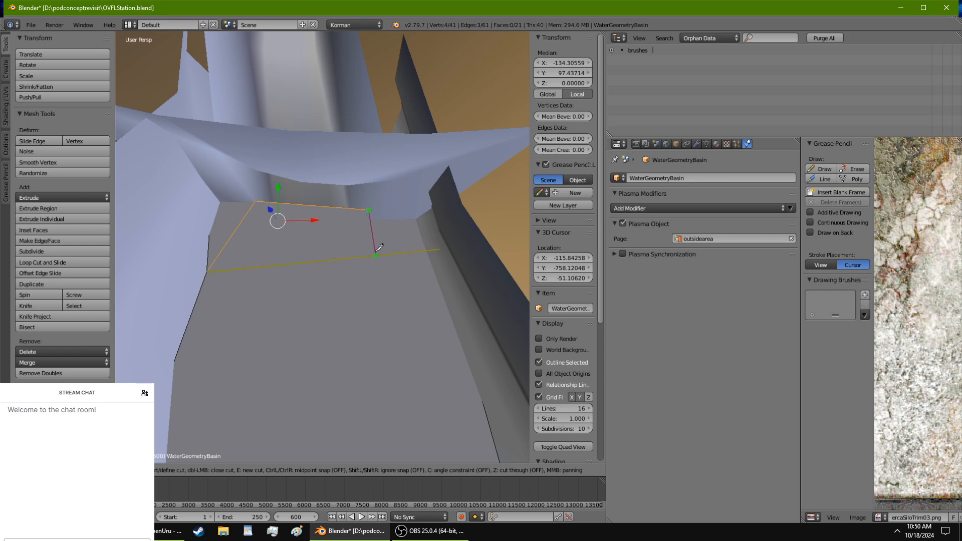
key(Return)
Step: Select the whole water mesh and triangulate all of its faces
key(a)
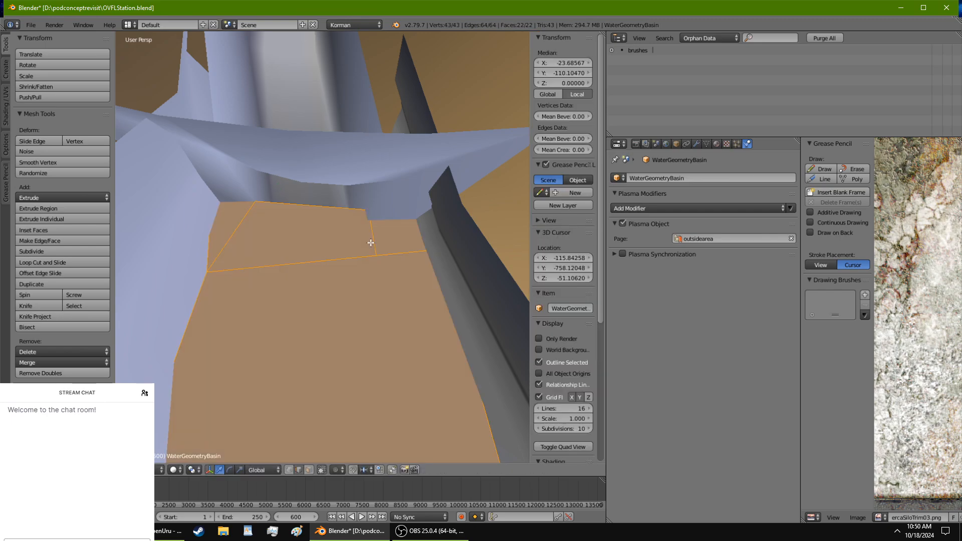
right_click(319, 208)
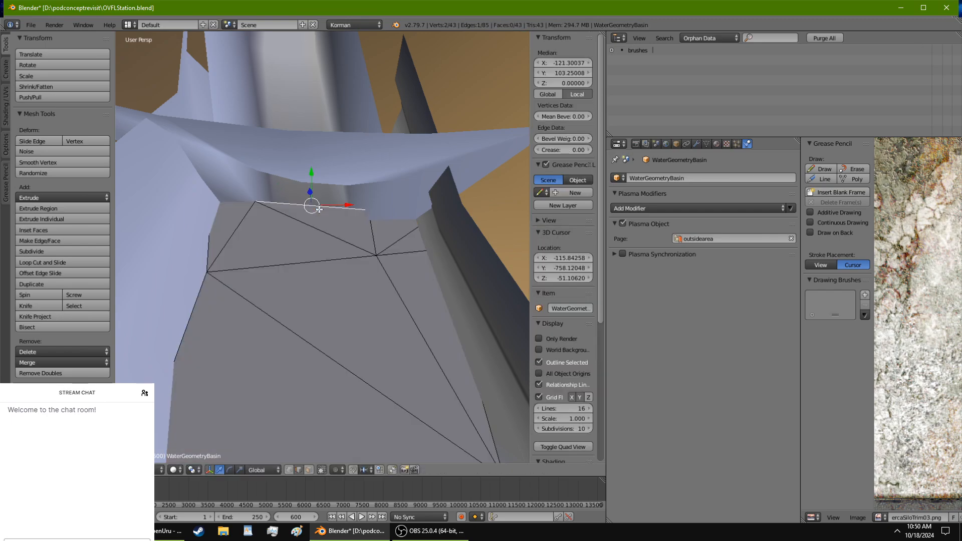
middle_drag(319, 209, 490, 236)
middle_drag(274, 289, 254, 297)
Step: Move the short end edge beside the tunnel mouth back along Y to about Y 96, against the cave wall
right_click(244, 322)
middle_drag(248, 331, 225, 316)
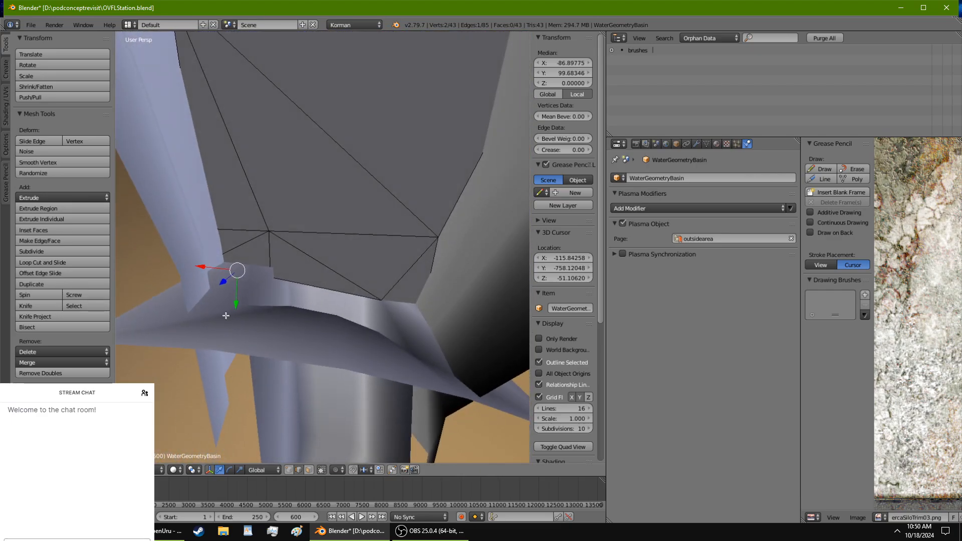
drag(235, 304, 237, 243)
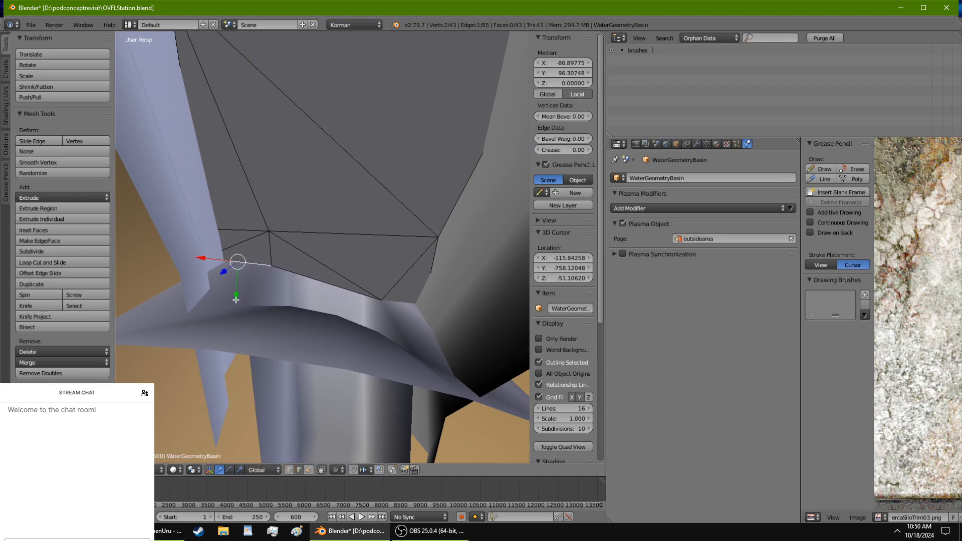
drag(236, 299, 236, 303)
Step: Extrude the middle end edge into the tunnel and place it at the first bend, about X -139.87, Y 220.63
right_click(367, 297)
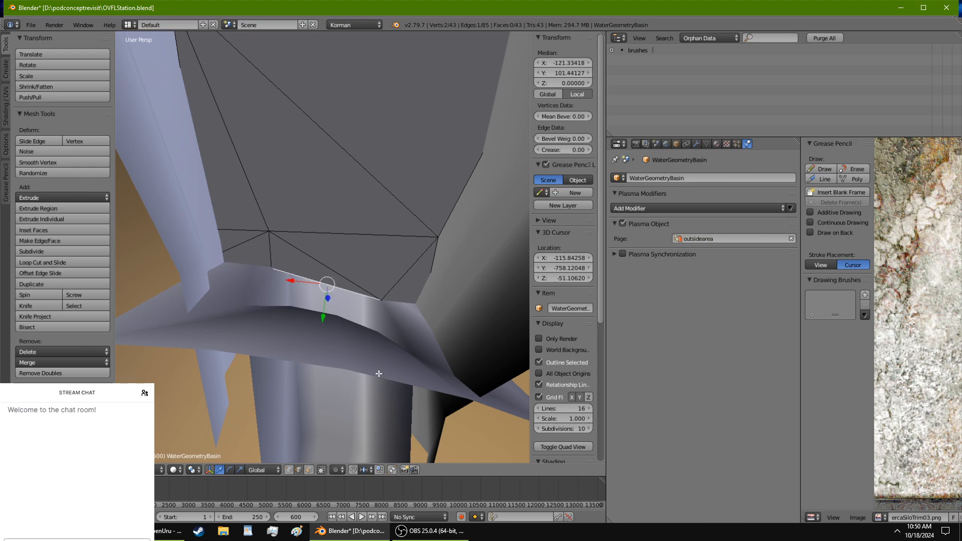
shift+middle_drag(379, 374, 378, 285)
scroll(377, 209, down, 3)
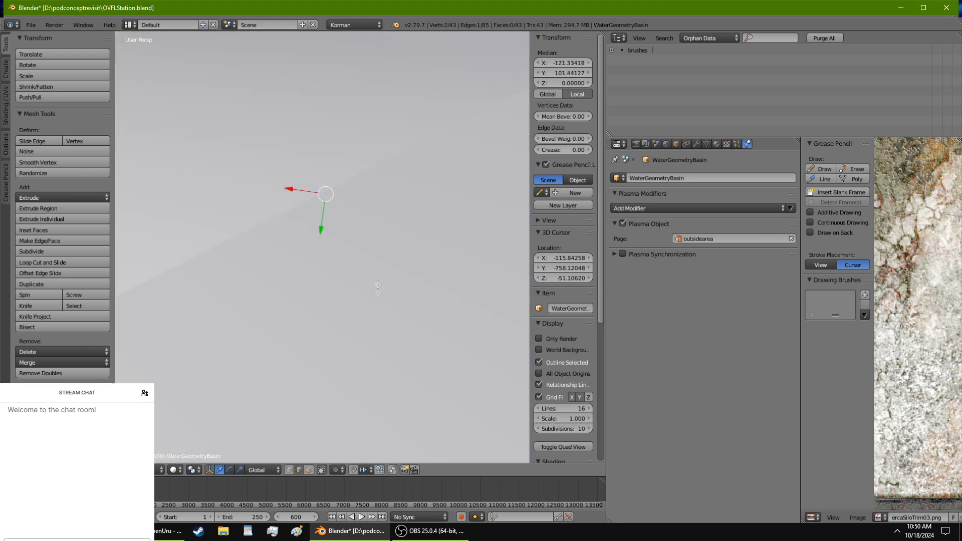
scroll(378, 286, up, 5)
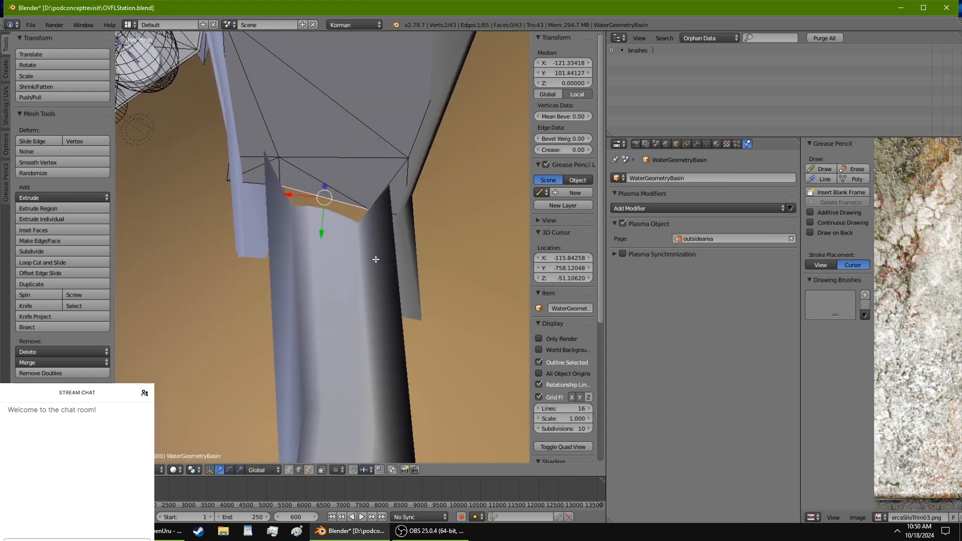
key(e)
key(y)
right_click(383, 353)
drag(323, 235, 355, 457)
mouse_move(366, 186)
shift+middle_down()
mouse_move(347, 68)
mouse_move(291, 293)
shift+middle_up()
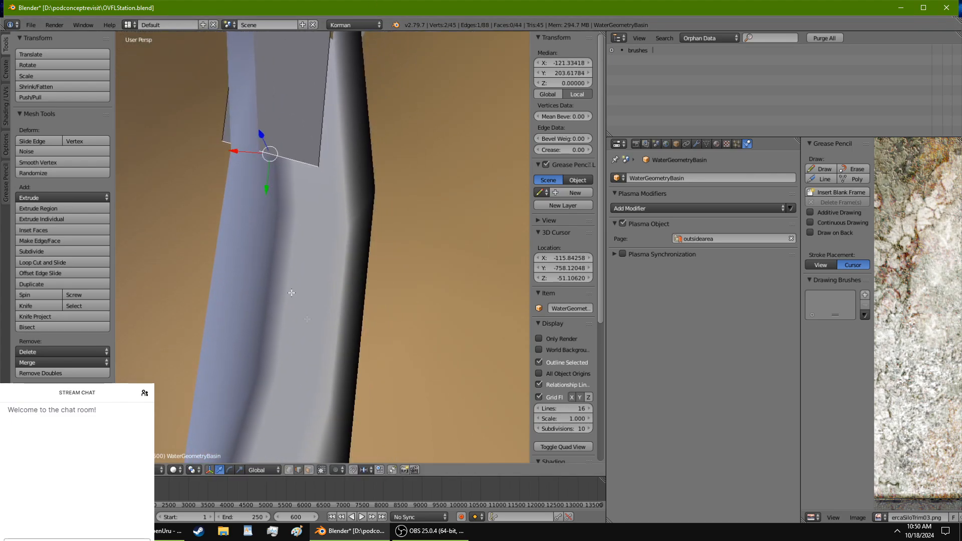
drag(268, 178, 290, 198)
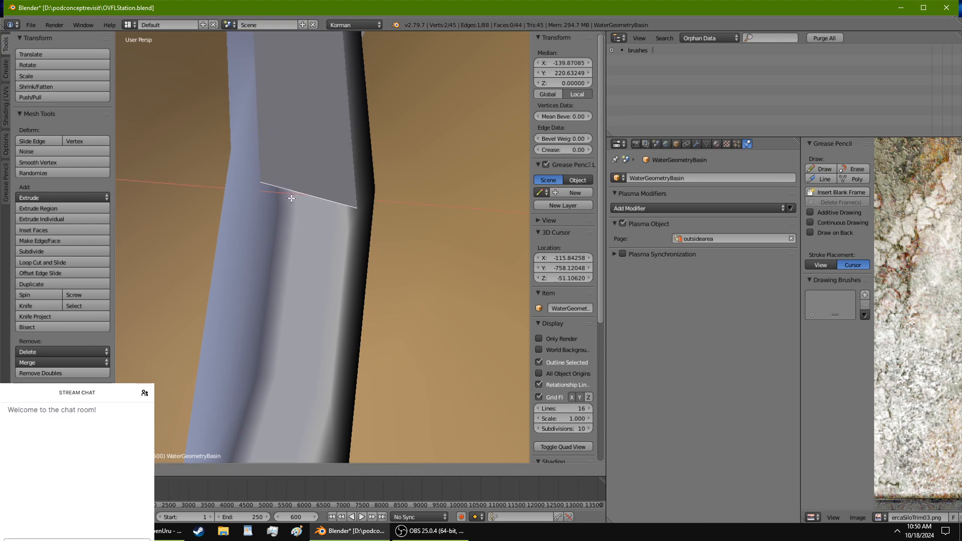
Step: Extrude the tunnel strip's end edge along Y to the next bend and shift it to about X -137.23, Y 320.25
scroll(301, 235, down, 3)
shift+middle_drag(311, 287, 232, 336)
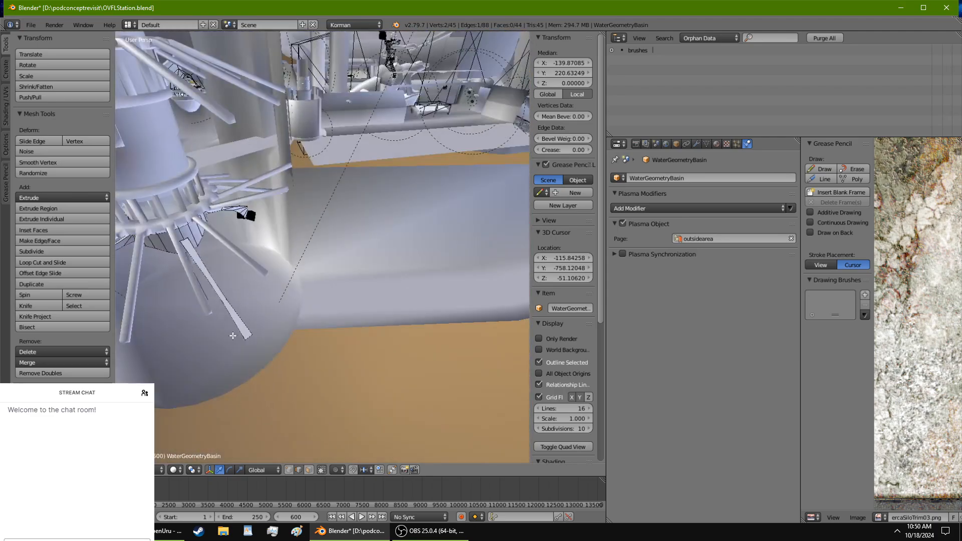
middle_drag(312, 324, 398, 303)
scroll(359, 329, up, 5)
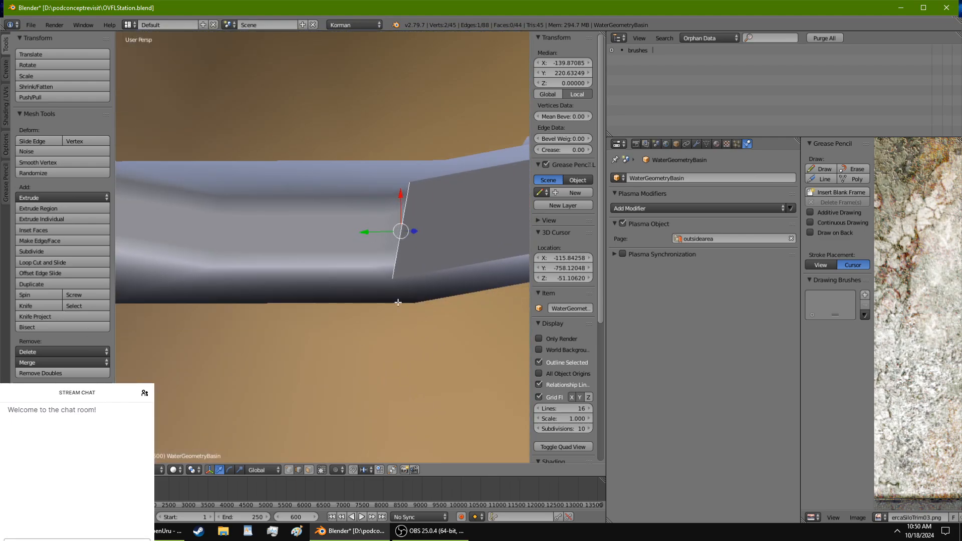
key(e)
key(Escape)
drag(365, 234, 143, 230)
shift+middle_drag(144, 229, 228, 250)
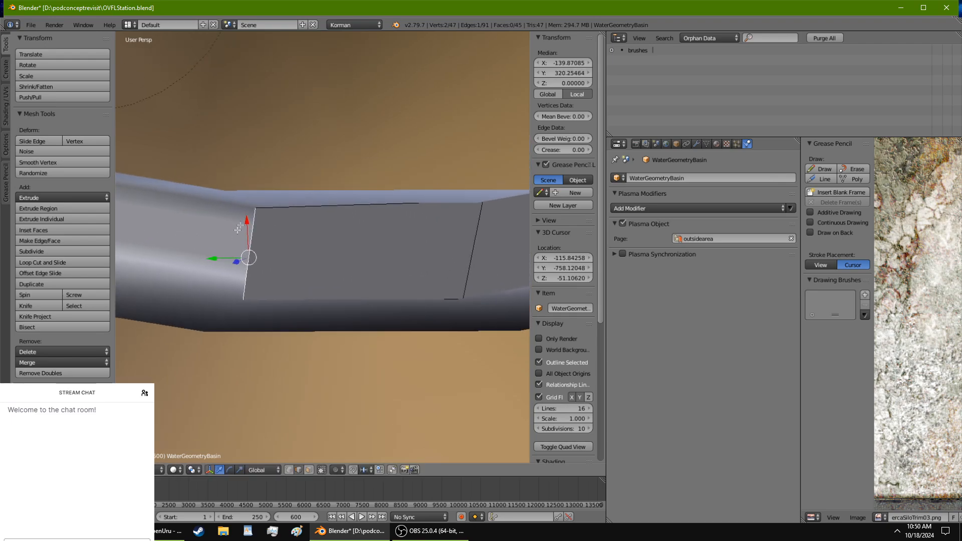
drag(244, 218, 248, 211)
Step: Extrude a new edge from the tunnel strip's far end, at the bend before the round chamber
middle_drag(248, 211, 458, 194)
scroll(459, 194, down, 2)
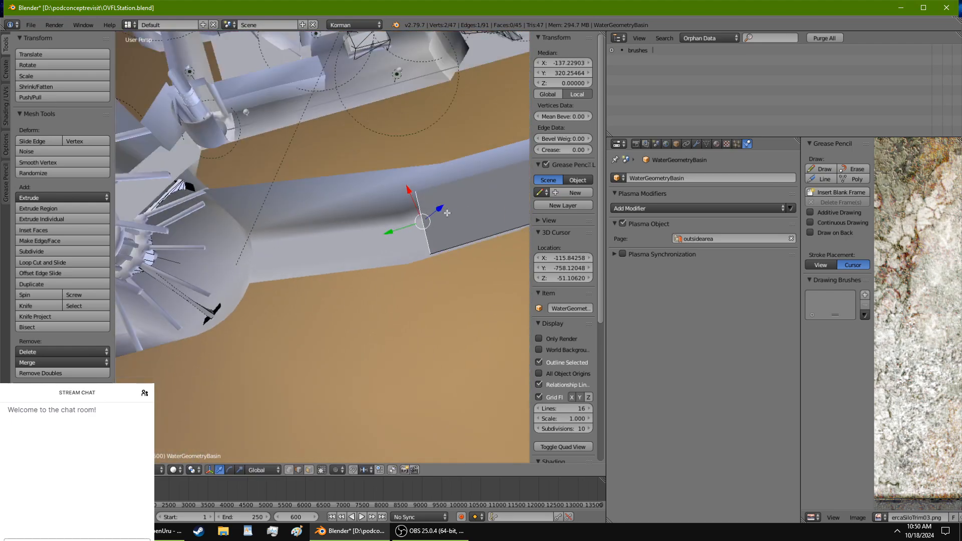
scroll(446, 212, up, 1)
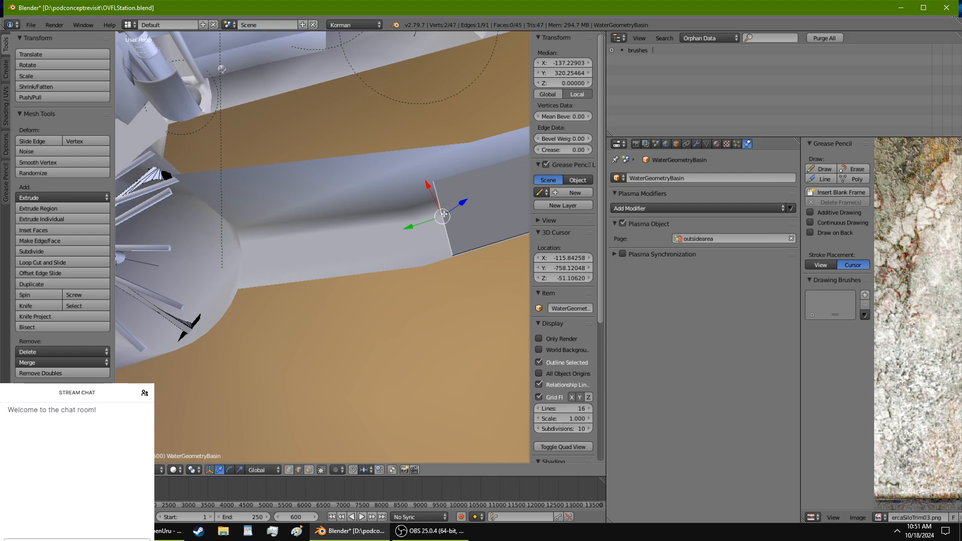
key(e)
right_click(400, 201)
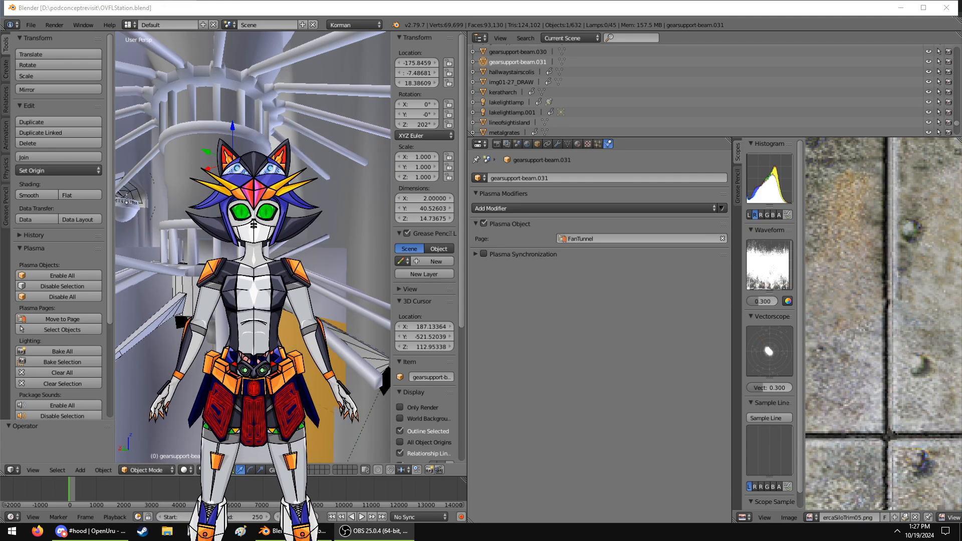
Step: Select the hallwaystairscolis object and clear the keyframes on its scale
click(610, 346)
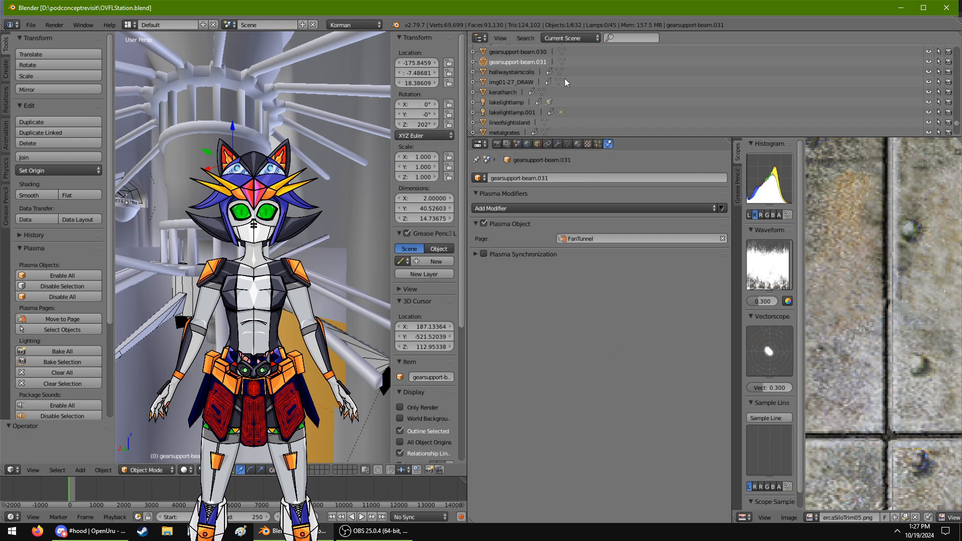
click(518, 71)
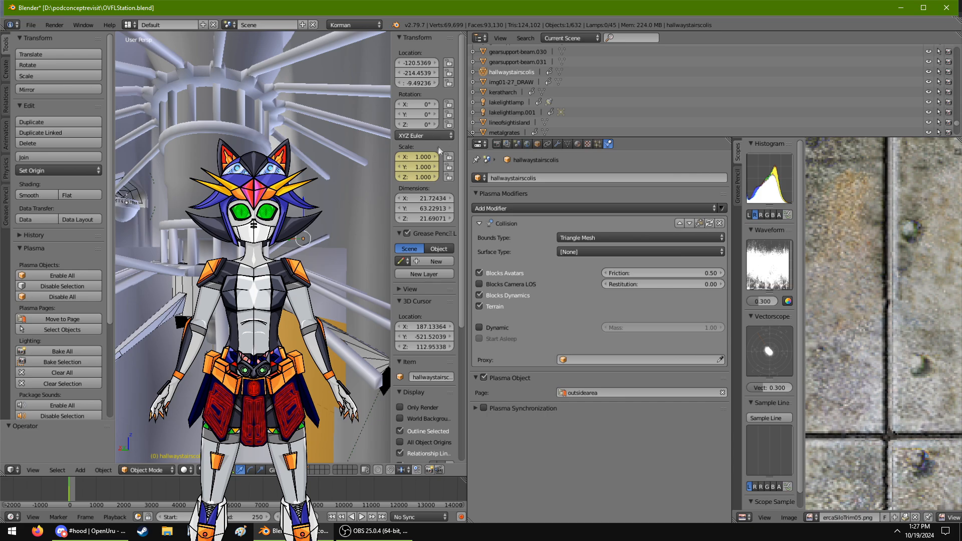
key(i)
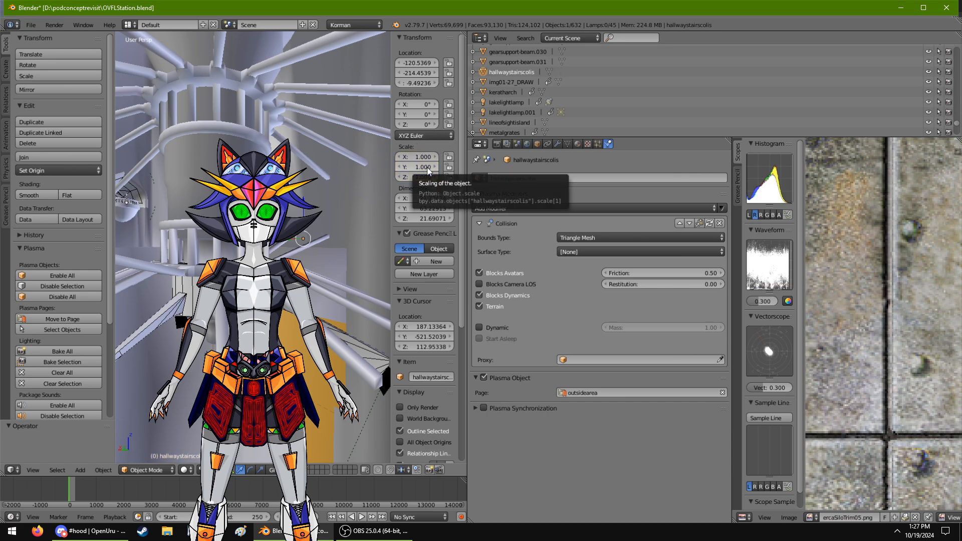
Step: Clear the scale keyframes on img01-27_DRAW, keratharch, lakelightlamp and lakelightlamp.001, one object at a time
click(490, 83)
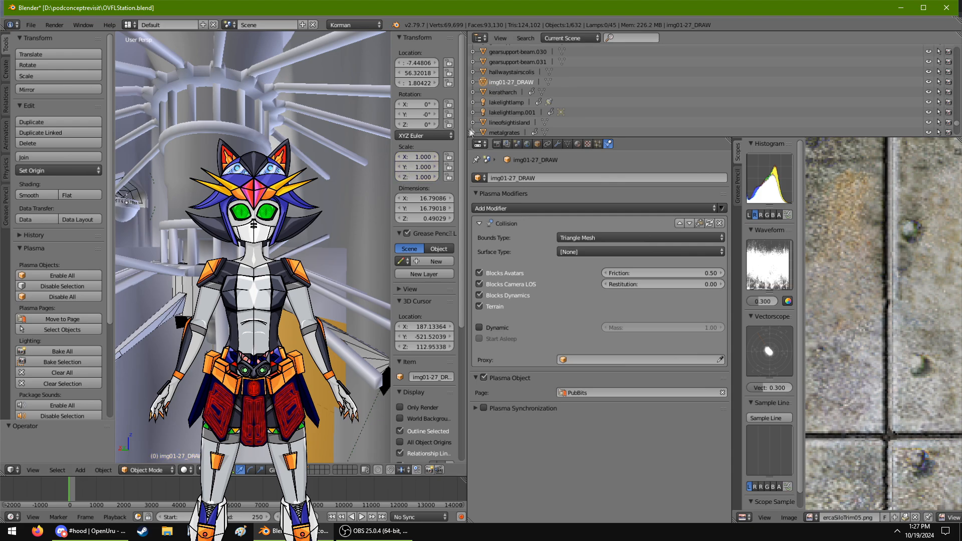
click(502, 101)
key(i)
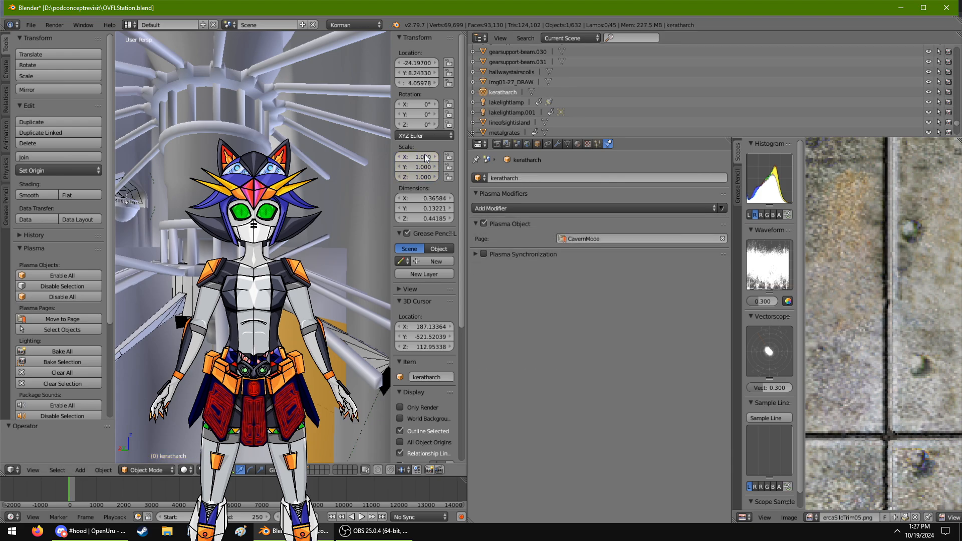
click(505, 114)
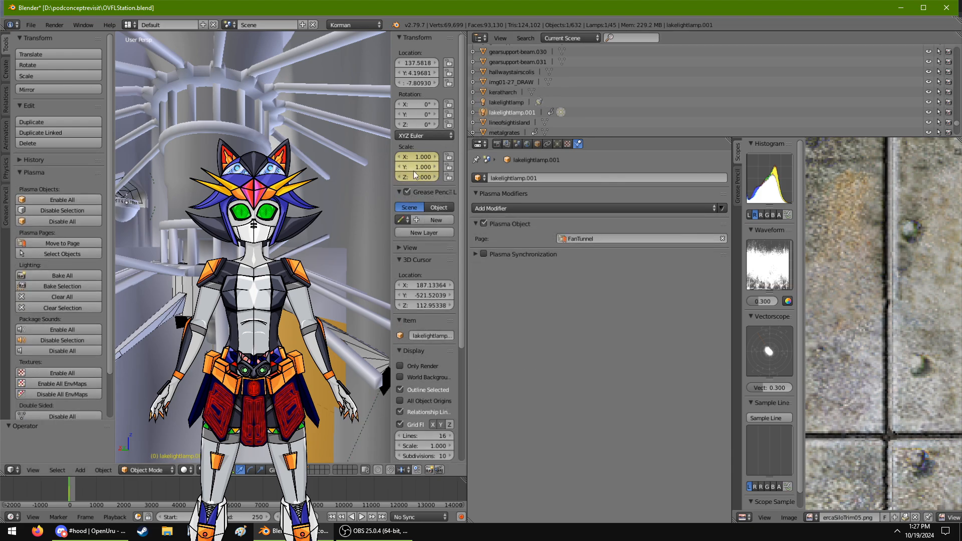
Step: Clear the scale keyframes on lineofsightisland, metalgrates, mixerroom-pool1-envmapview and mixerroom-pool1-heightref
click(503, 121)
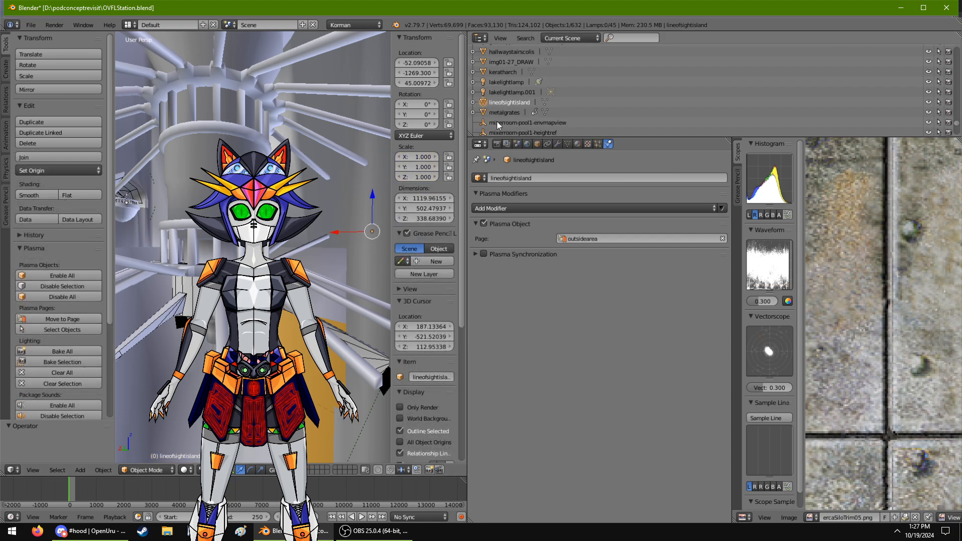
scroll(498, 119, down, 1)
click(499, 112)
click(509, 121)
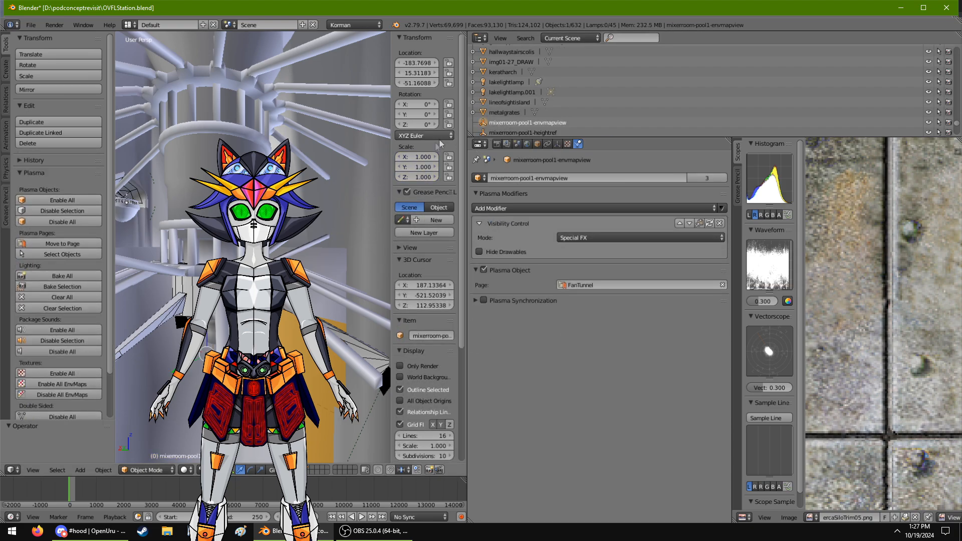
scroll(510, 119, down, 1)
click(510, 112)
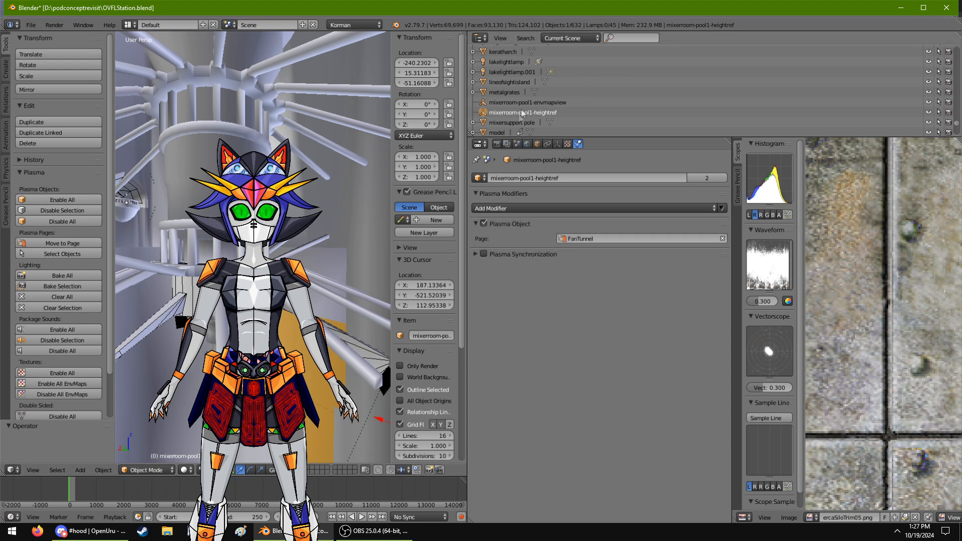
Step: Clear the scale keyframes on mixersupport pole, model, model stuffs and model stuffs.NNWshelf
click(512, 123)
click(493, 132)
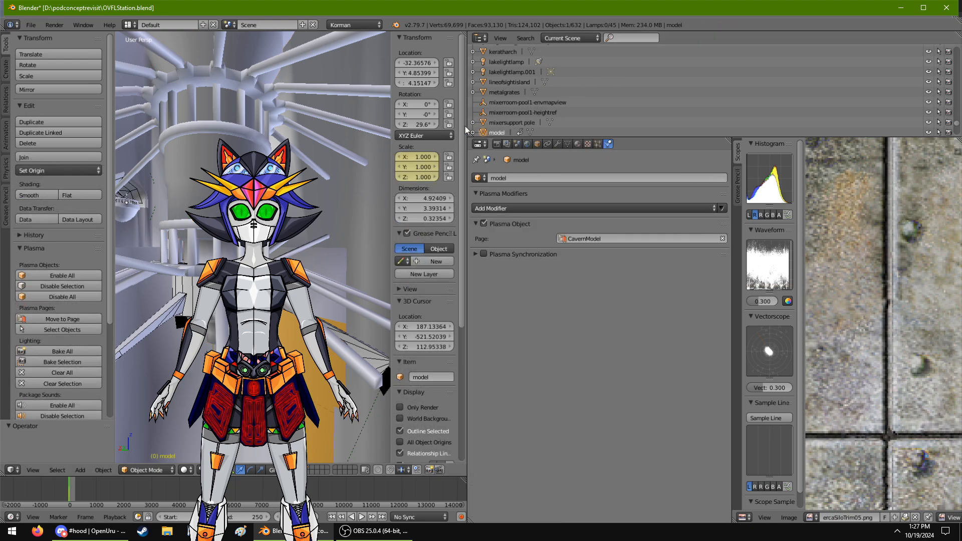
scroll(515, 101, down, 1)
click(508, 122)
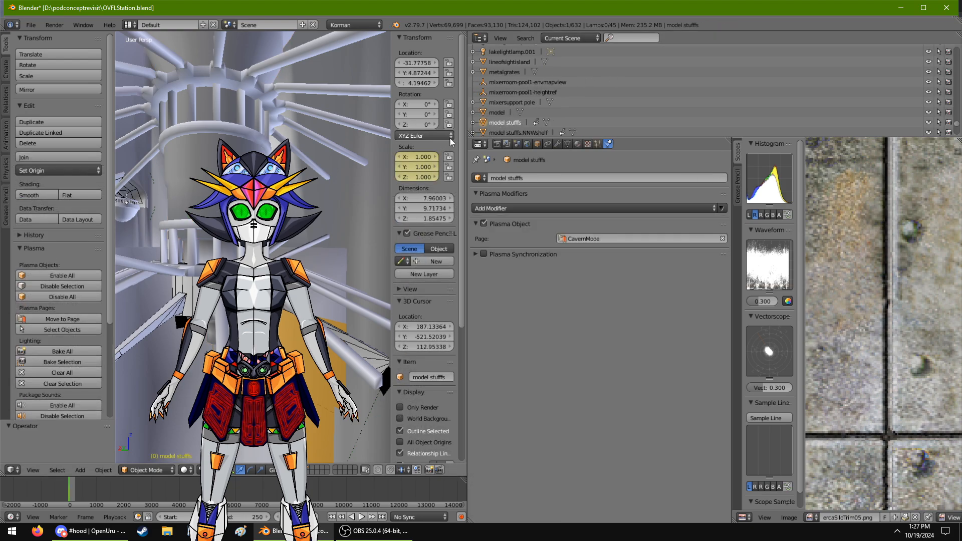
scroll(506, 113, down, 1)
click(507, 112)
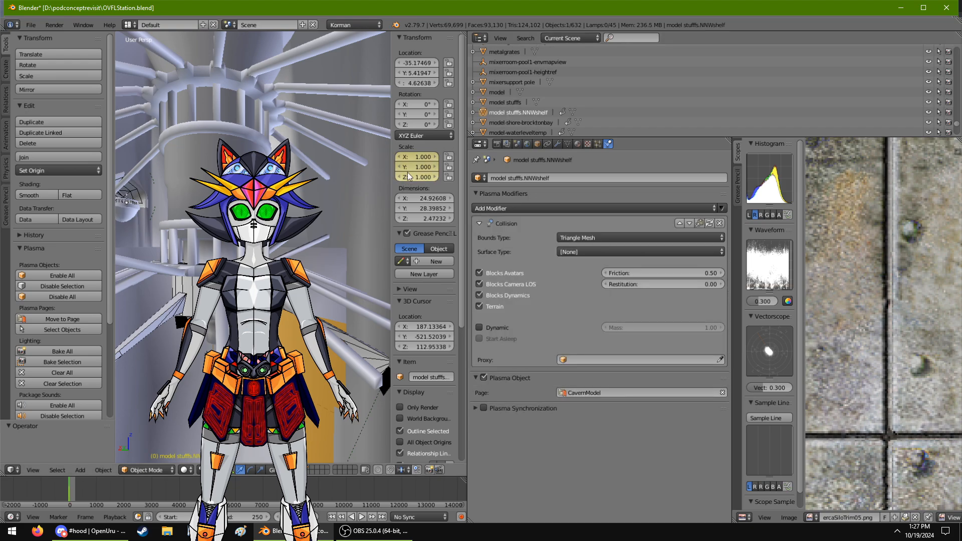
Step: Clear the scale keyframes on model-shore-brocktonbay, model-waterleveltemp, modelargurabase, modelbasin and modelglow
click(514, 122)
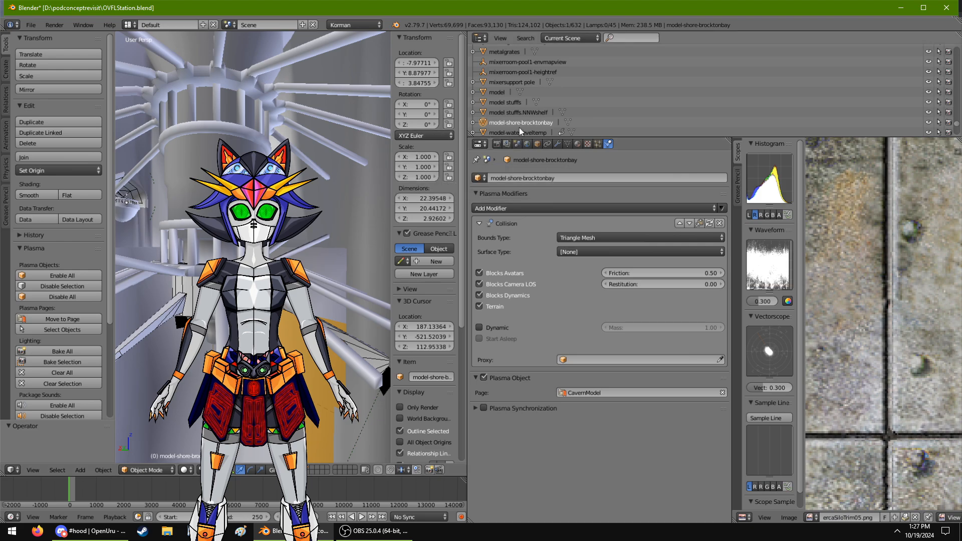
scroll(520, 100, down, 2)
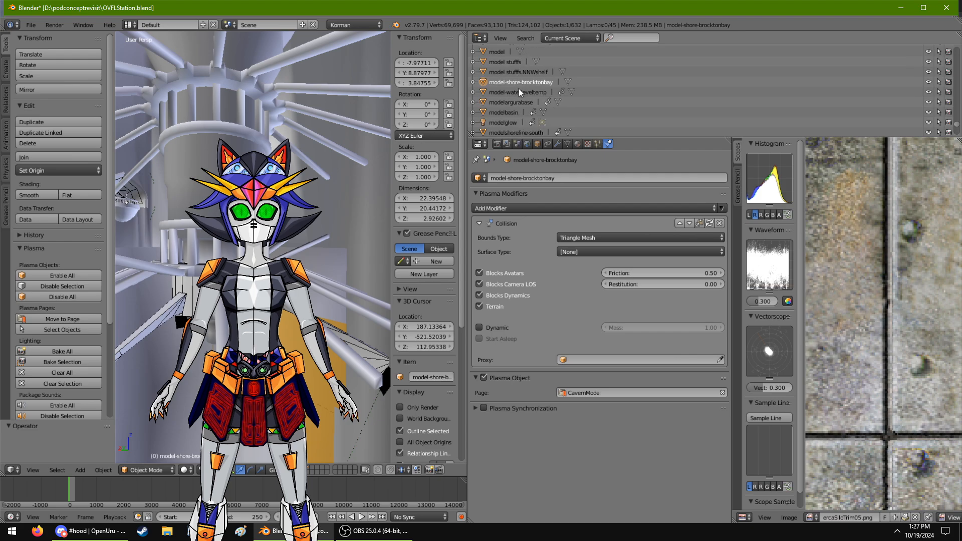
click(519, 89)
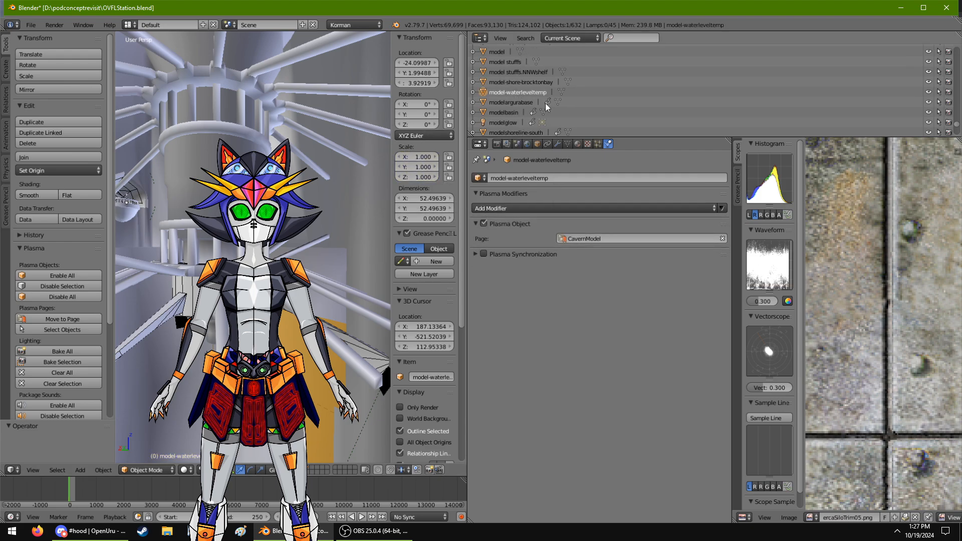
click(508, 102)
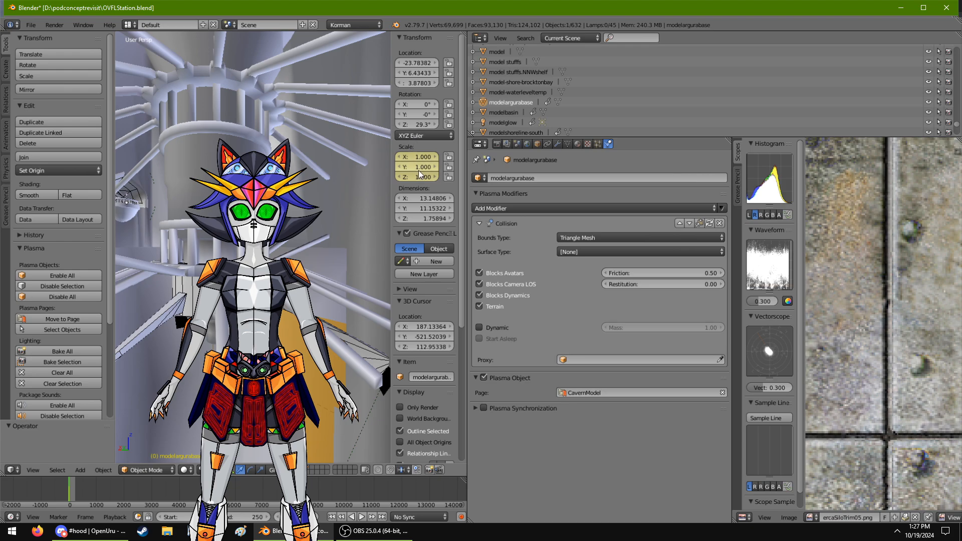
click(505, 114)
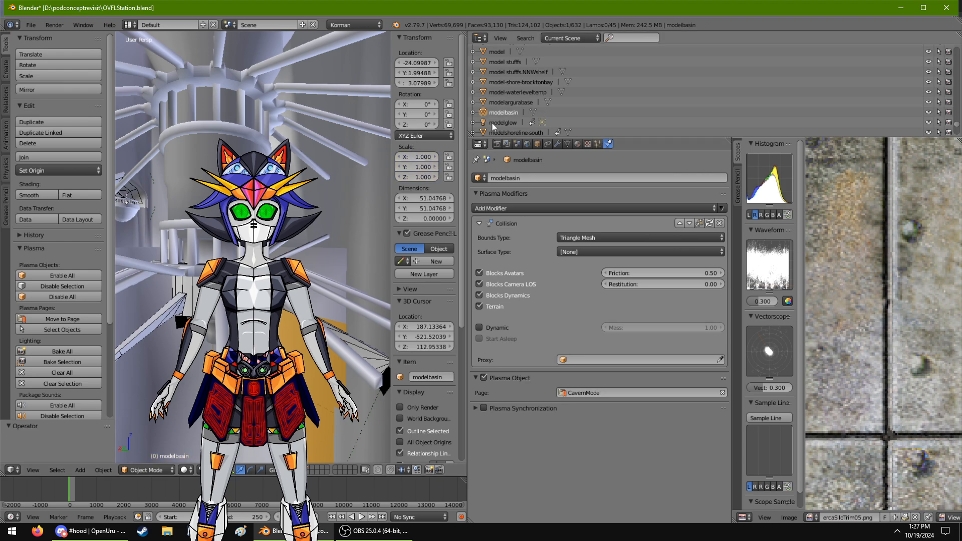
click(503, 122)
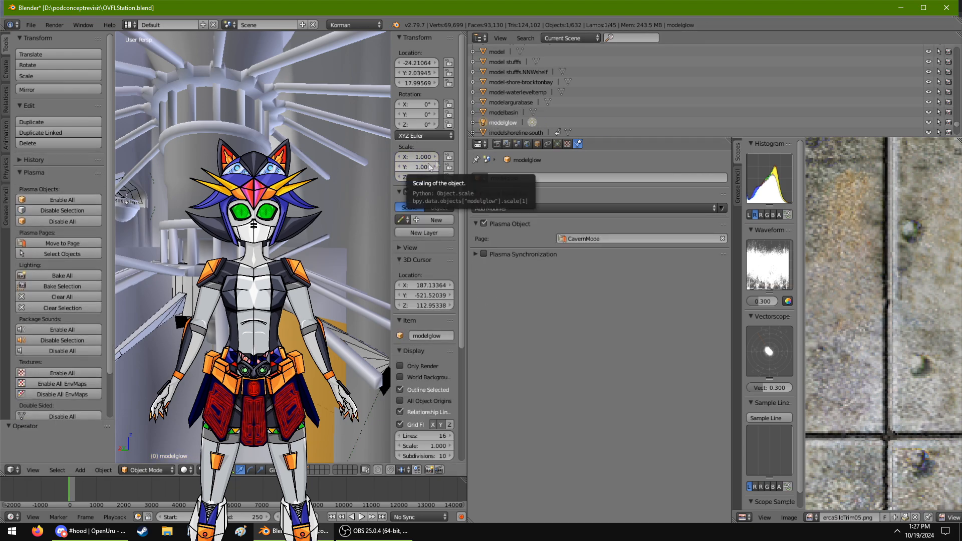
Step: Clear the scale keyframes on modelshoreline-south, modelspiralyisland, modelspires, modelstuff-chez and modelstuff-moarislands
scroll(507, 118, down, 2)
click(503, 113)
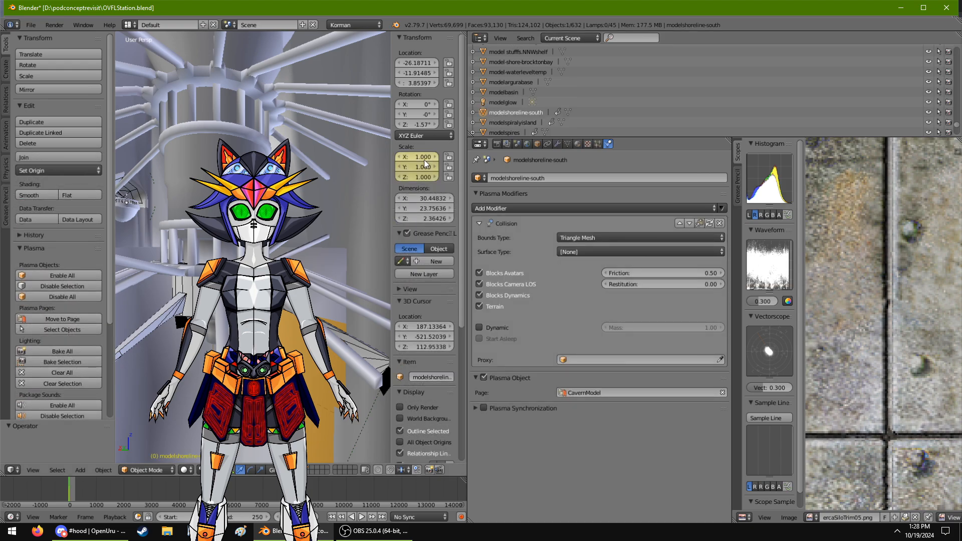
click(511, 123)
click(508, 131)
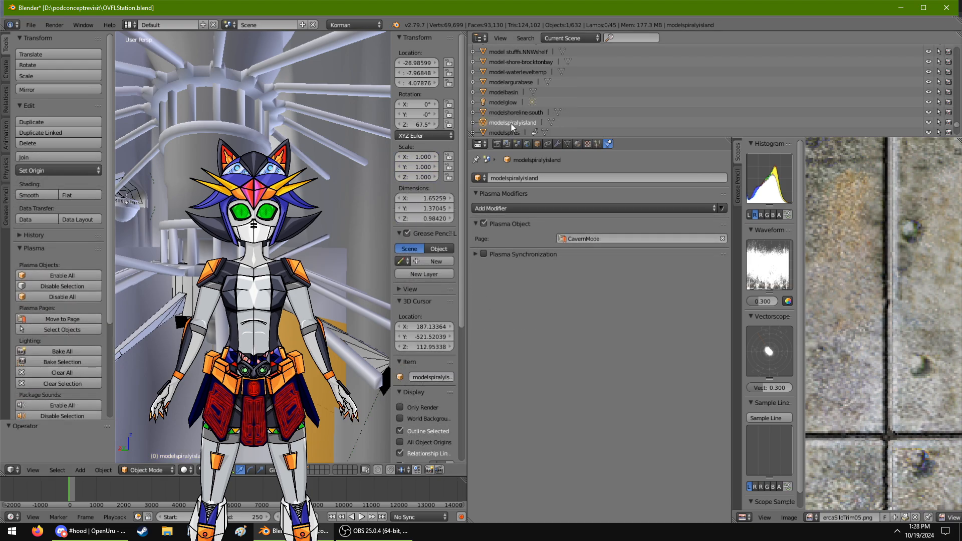
scroll(506, 113, down, 2)
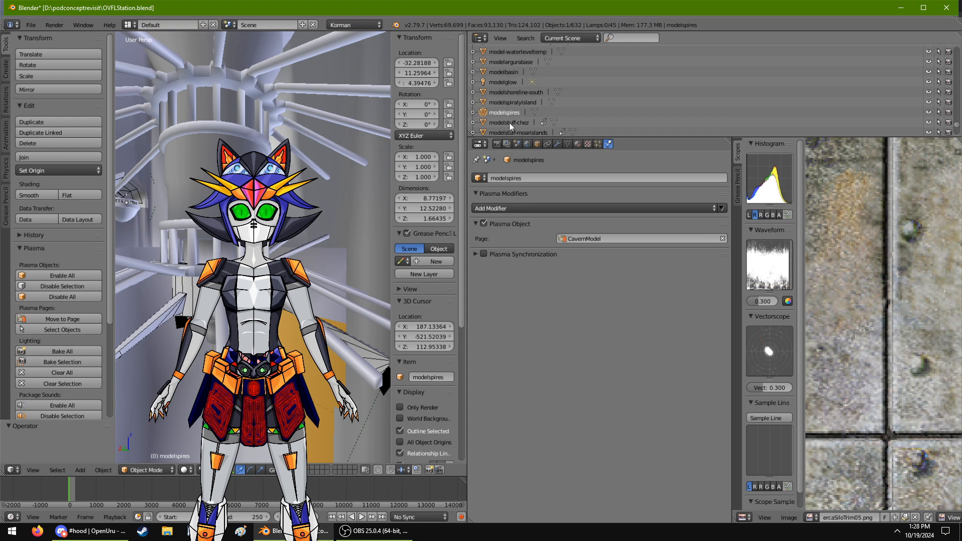
click(509, 123)
scroll(512, 108, down, 2)
click(513, 111)
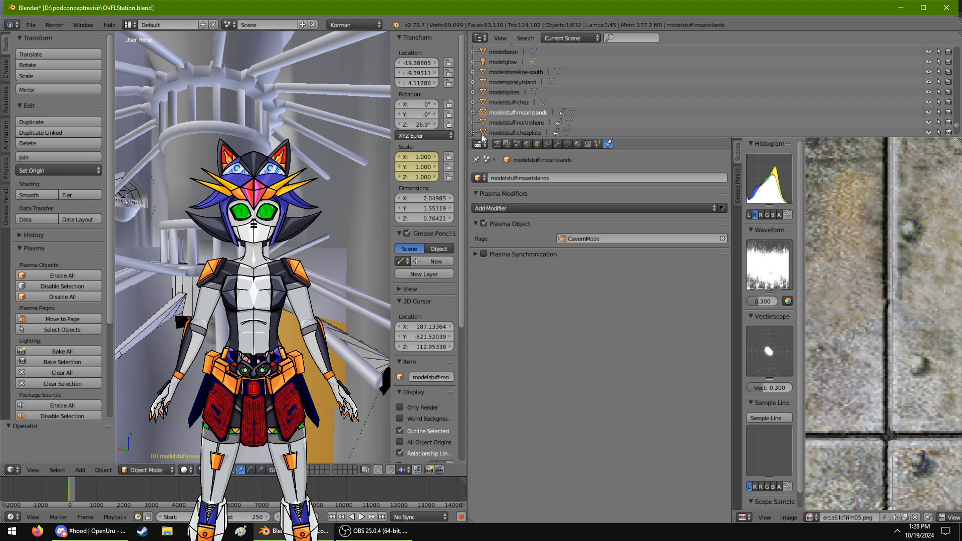
Step: Clear the scale keyframes on modelstuff-northshore and on the modelstuff chezplate, claws, claws.001, kveercousin and kveerpotentiallynot objects
click(507, 132)
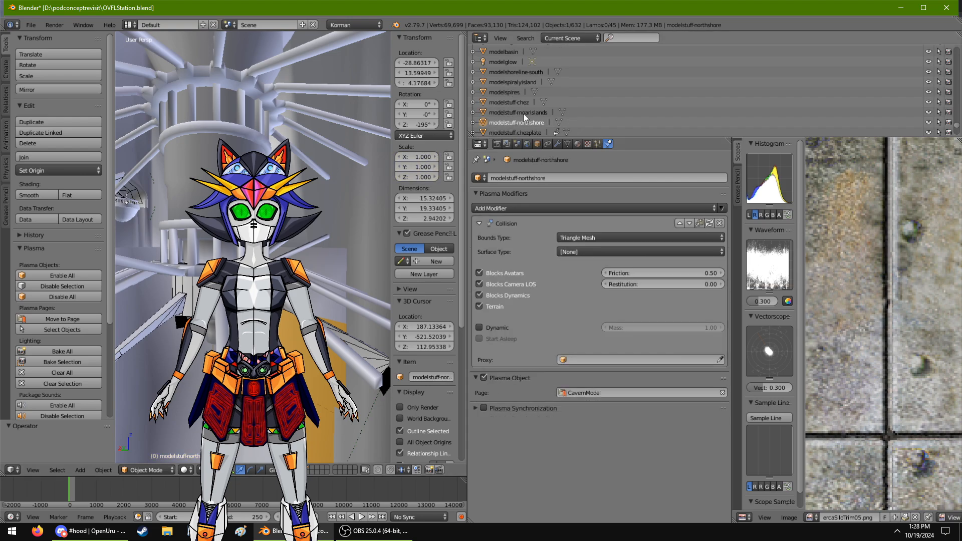
scroll(511, 115, down, 2)
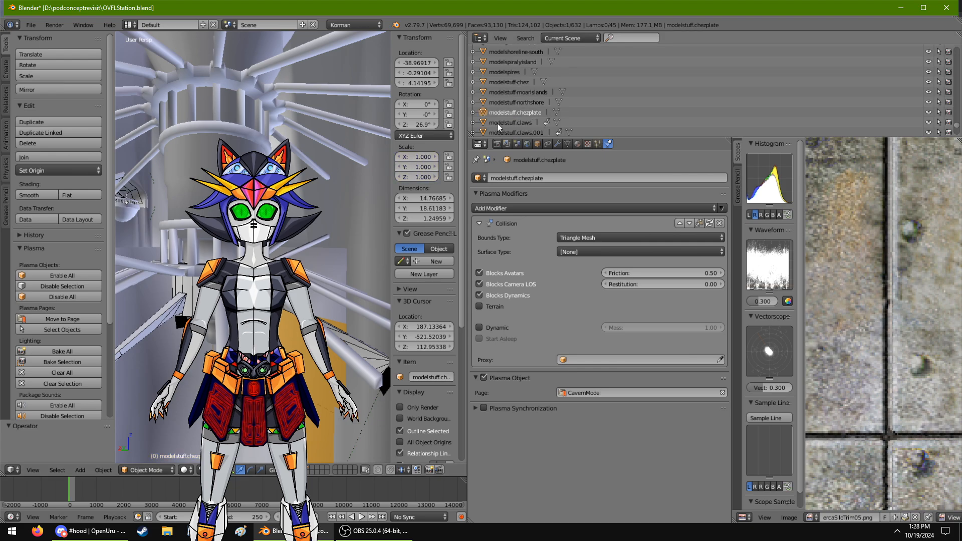
click(510, 123)
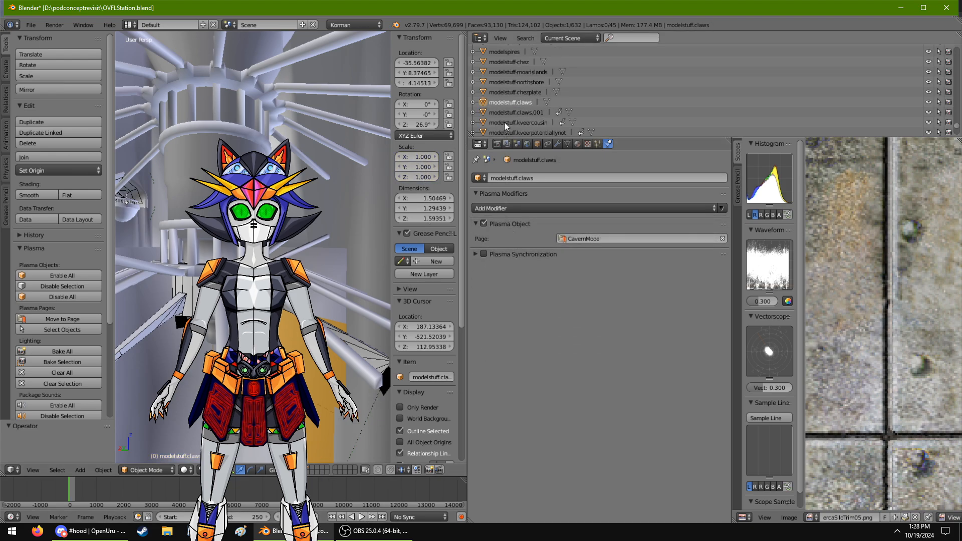
click(507, 111)
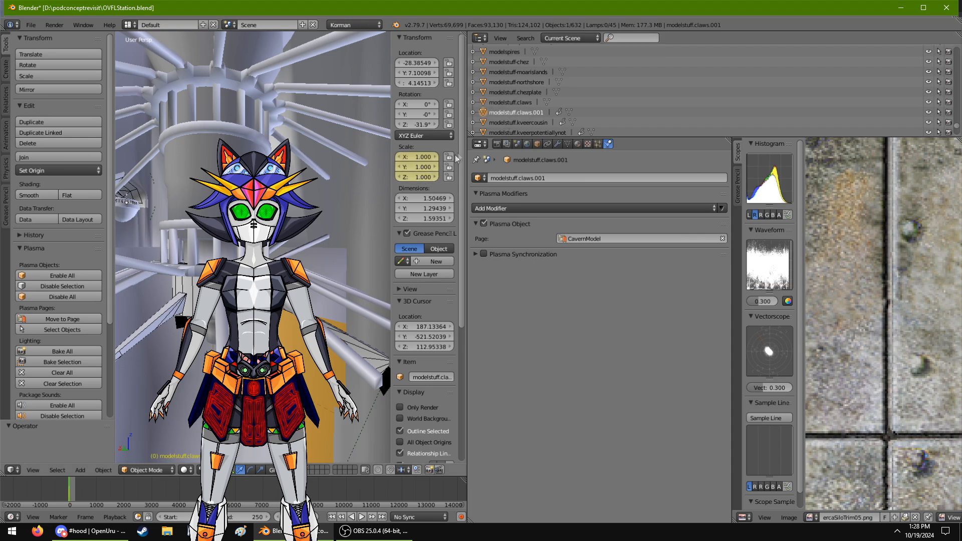
click(518, 122)
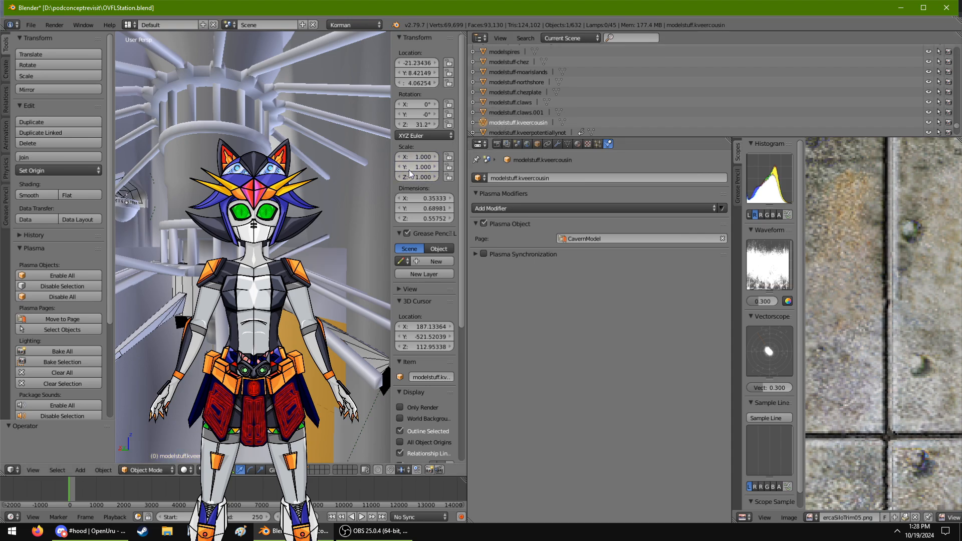
click(526, 132)
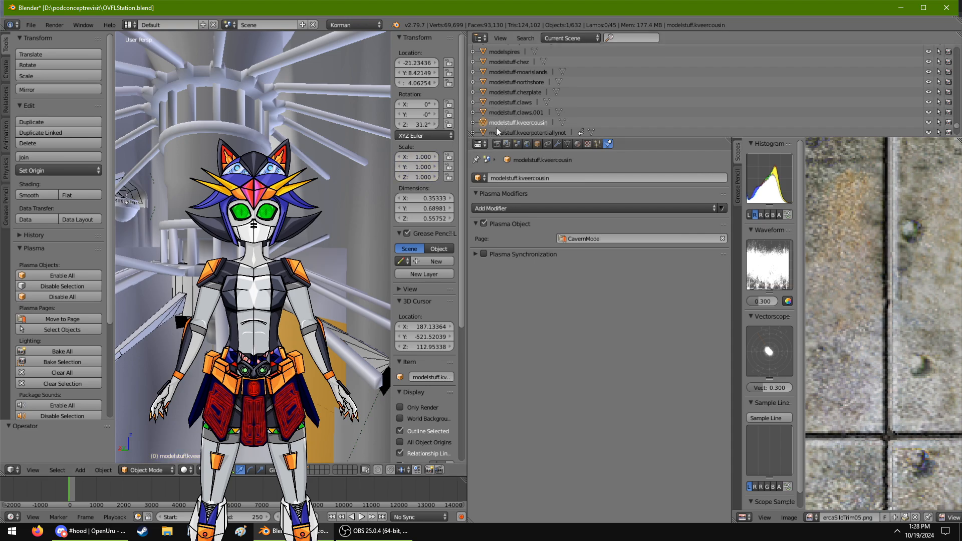
Step: Clear the scale keyframes on modelstuff.legoonfloorOW, modelstuff.shore-east, modelstuff.shore-ssw and modelstuffzcont-watchyourfeet
click(519, 104)
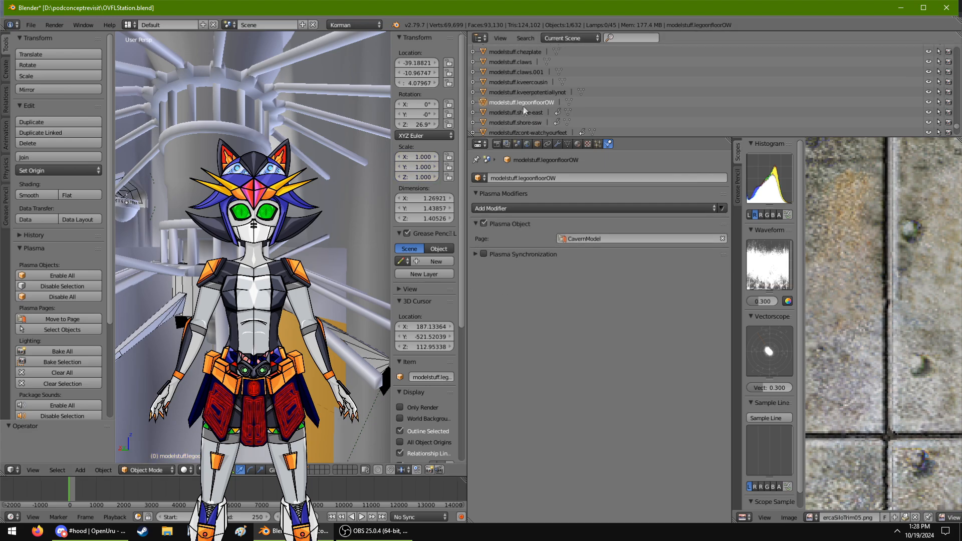
click(522, 112)
click(511, 122)
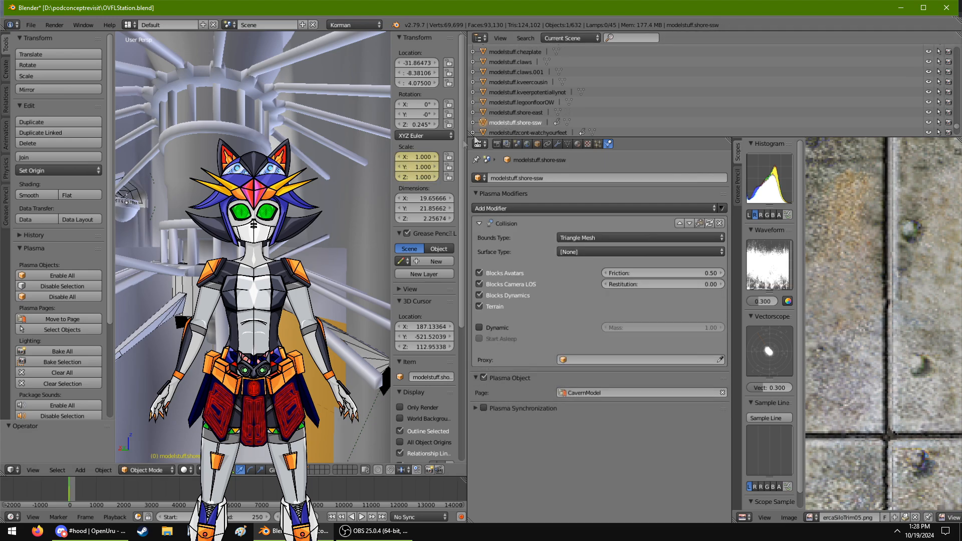
click(501, 133)
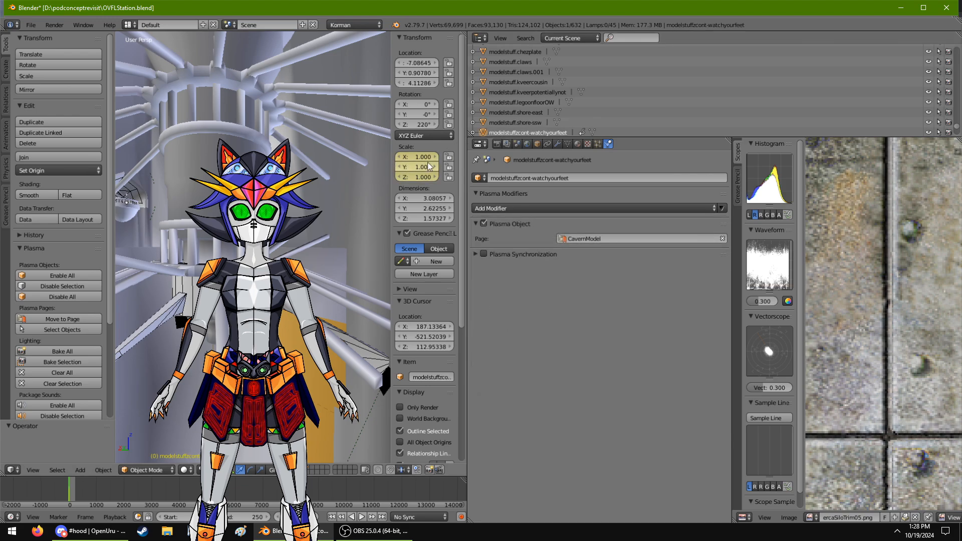
Step: Clear the keyframes on the scale of the mt-colision and mt-sharereg objects
scroll(492, 117, down, 1)
click(515, 122)
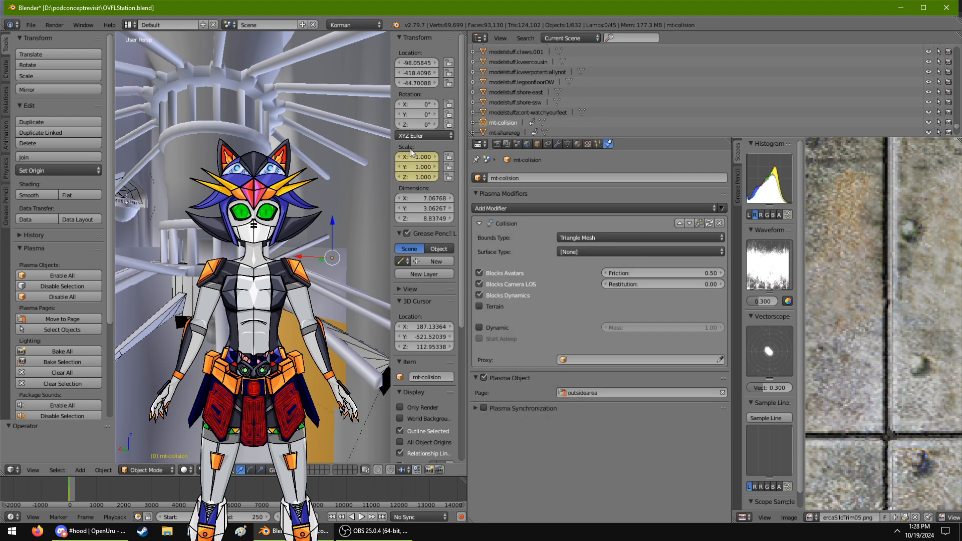
scroll(510, 114, down, 1)
click(510, 113)
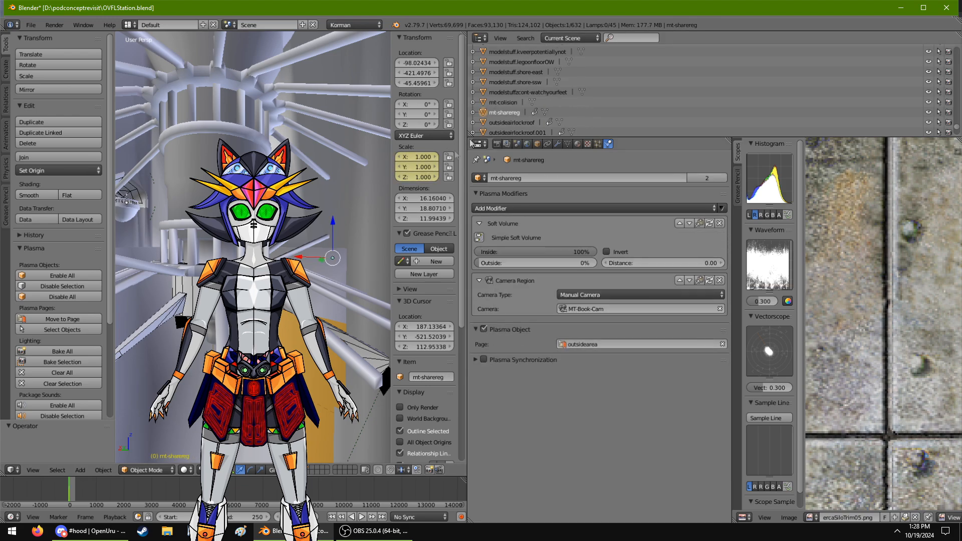
Step: Clear the scale keyframes on outsideairlockroof, outsideairlockroof.001, outsidecontrolroomroof and outsidecontrolroomroof.001
scroll(500, 105, down, 1)
click(499, 103)
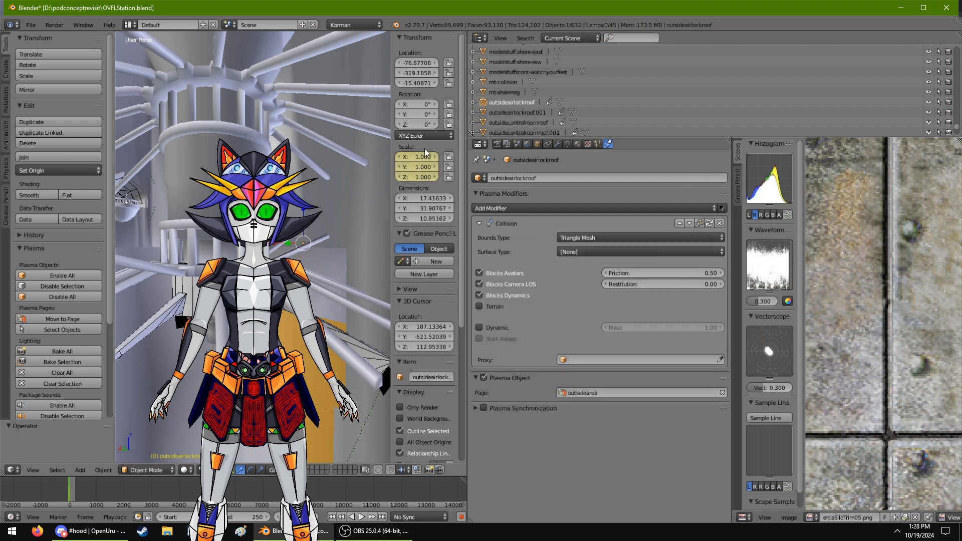
click(528, 114)
click(512, 124)
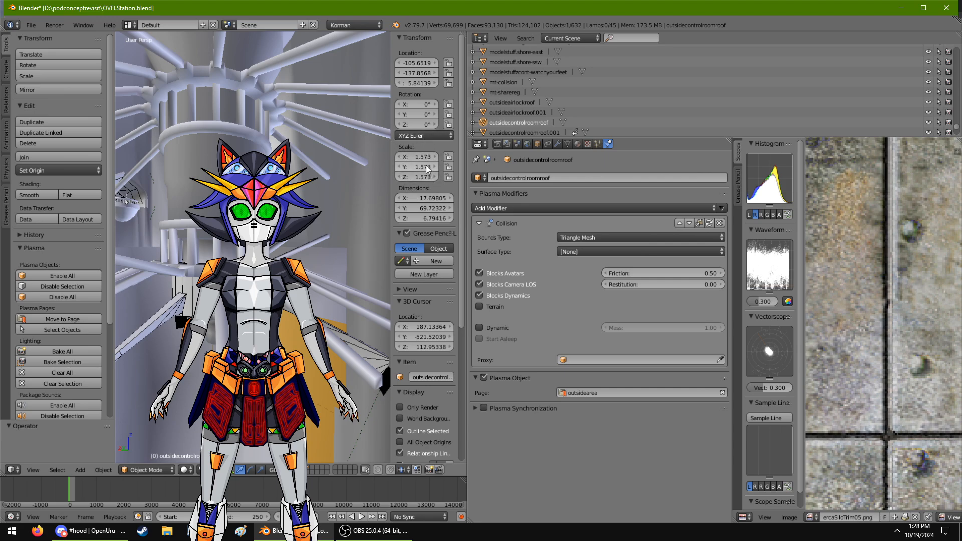
click(504, 133)
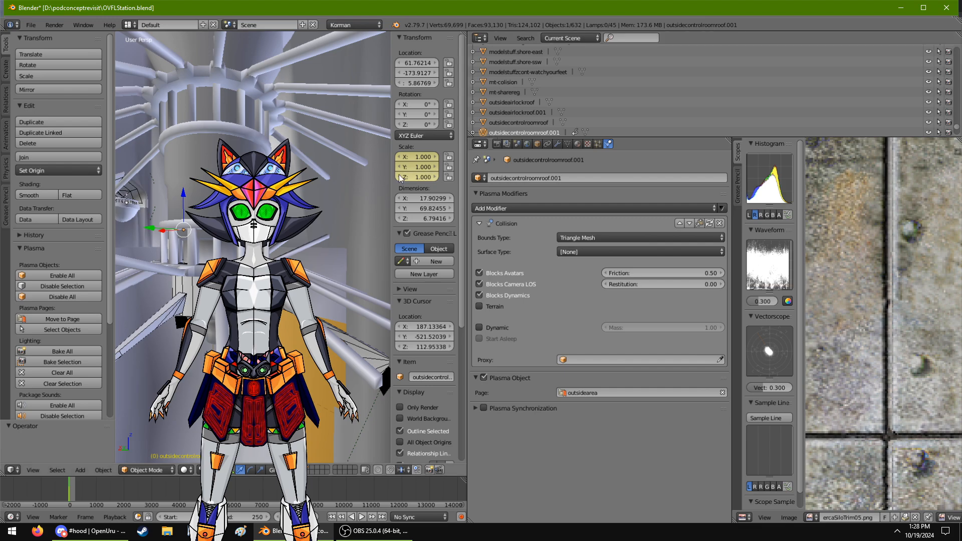
Step: Clear the scale keyframes on pillartops and on pillartops.001 through pillartops.005
scroll(503, 109, down, 3)
click(502, 102)
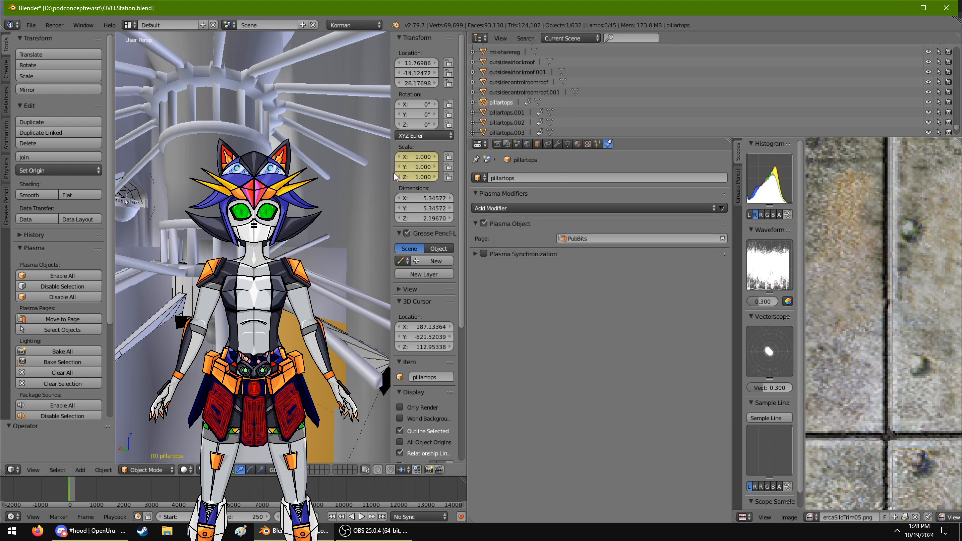
click(506, 112)
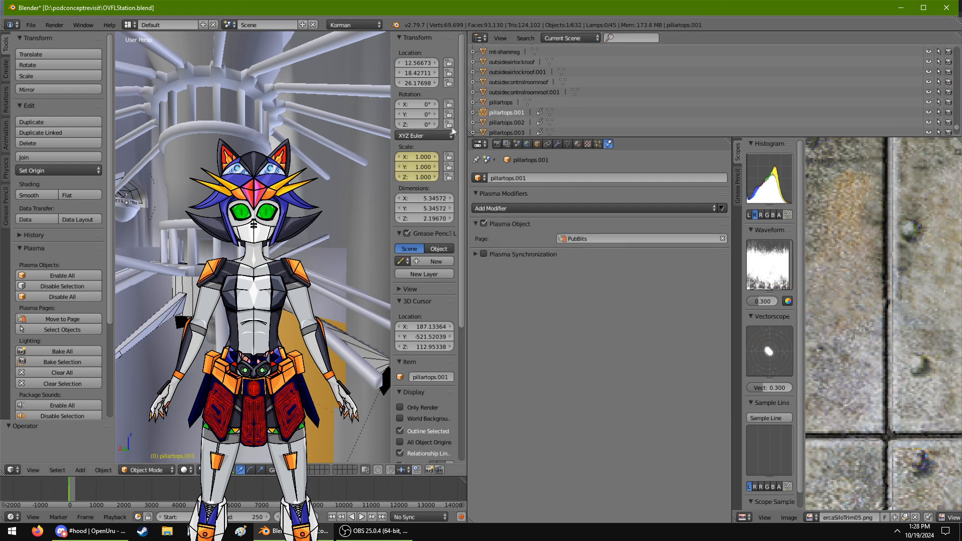
click(498, 123)
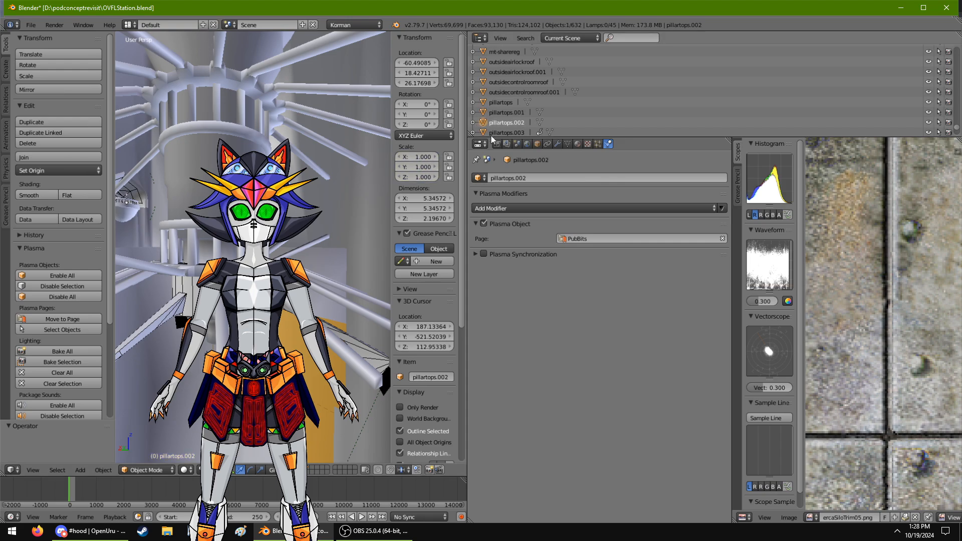
scroll(492, 125, down, 1)
click(494, 113)
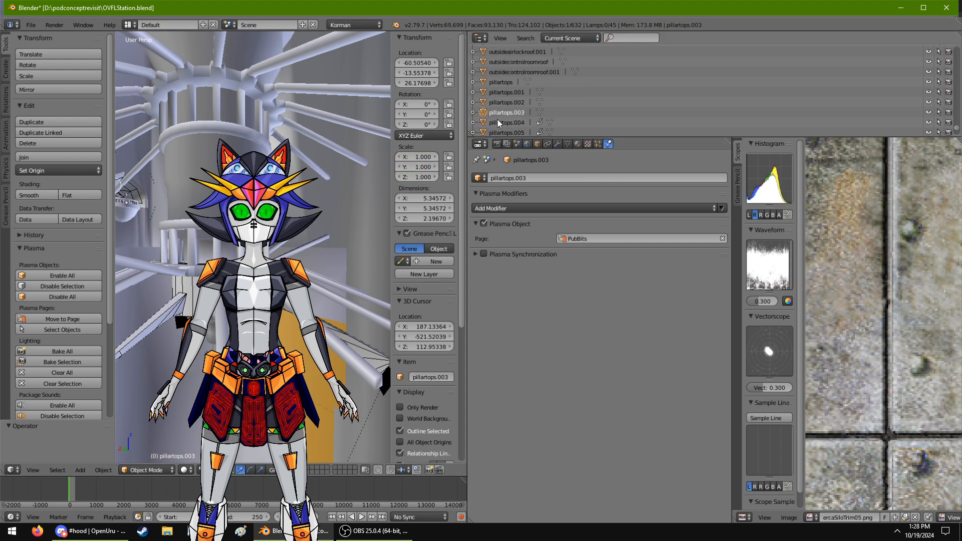
click(498, 122)
click(501, 133)
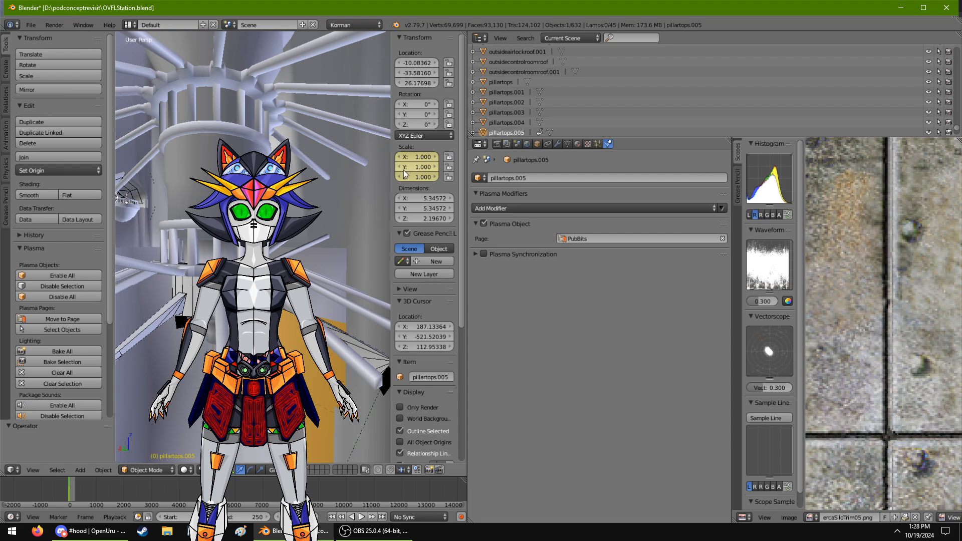
Step: Clear the scale keyframes on spriteplane, stairrampcollision, stairrampcollision.001 and stairrampcollision.002
click(502, 112)
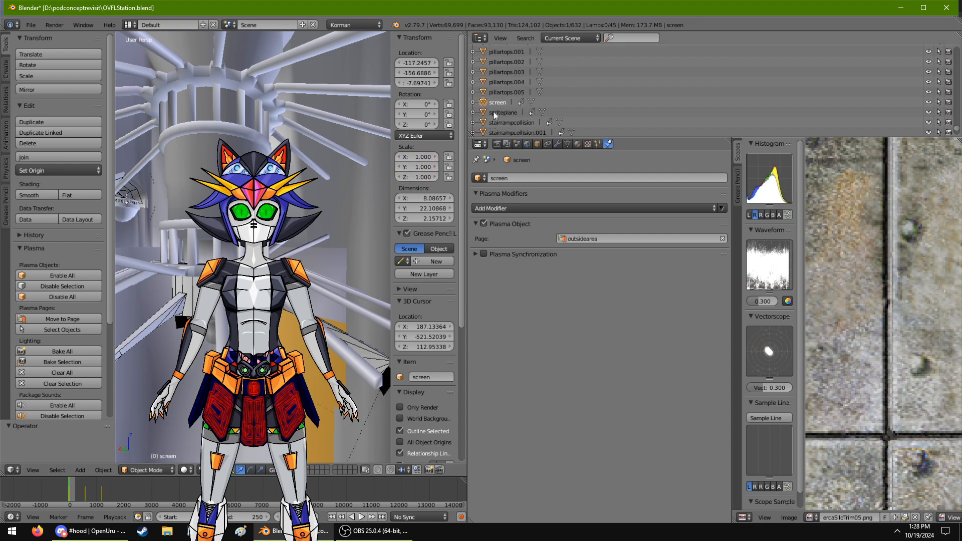
click(499, 123)
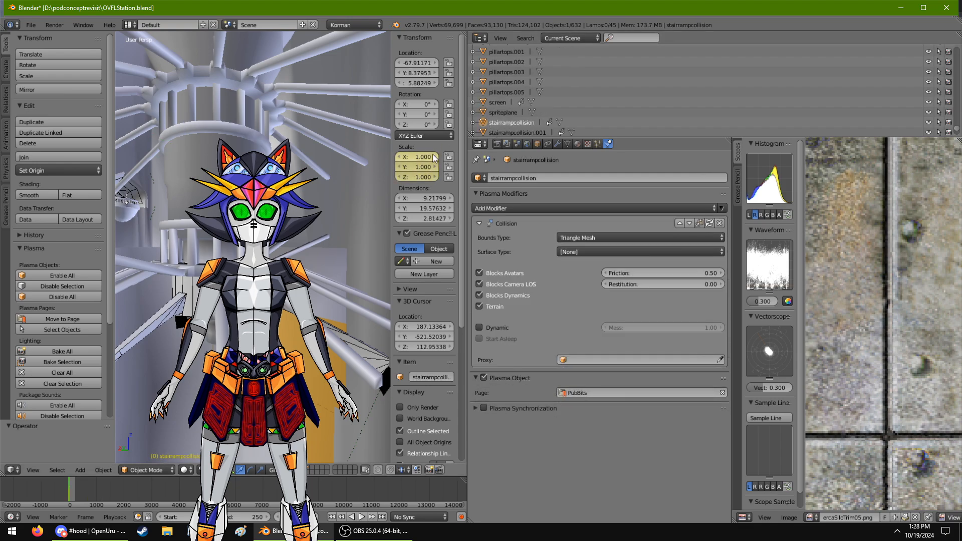
key(alt+i)
scroll(495, 125, down, 1)
click(503, 111)
key(alt+i)
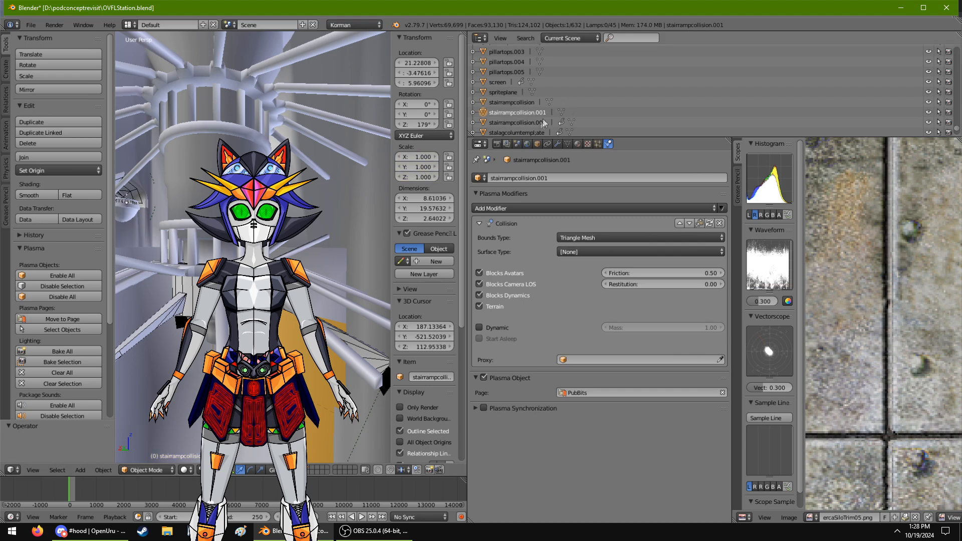
click(521, 122)
key(alt+i)
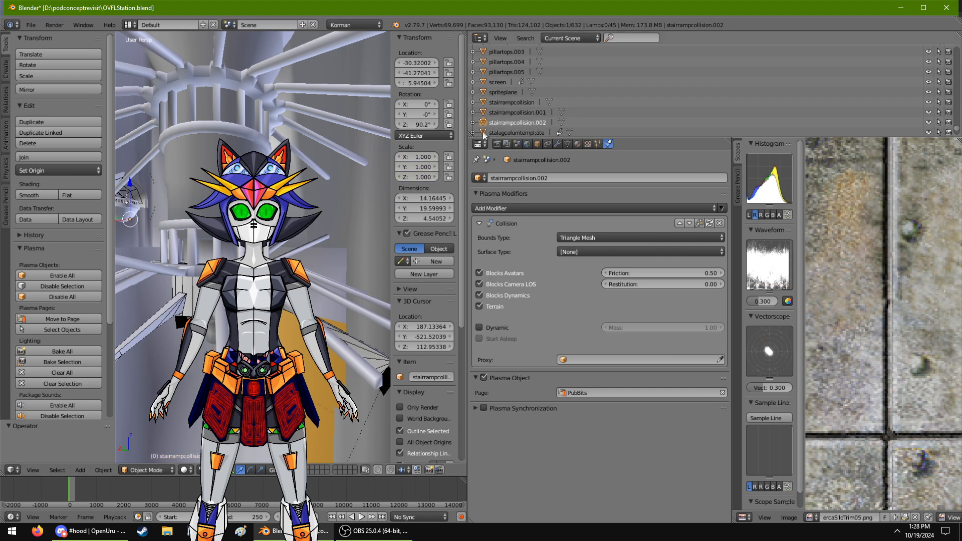
Step: Clear the scale keyframes on stalagcolumtemplate and on stalagcolumtemplate.001 through stalagcolumtemplate.004
click(496, 133)
key(alt+i)
scroll(504, 120, down, 1)
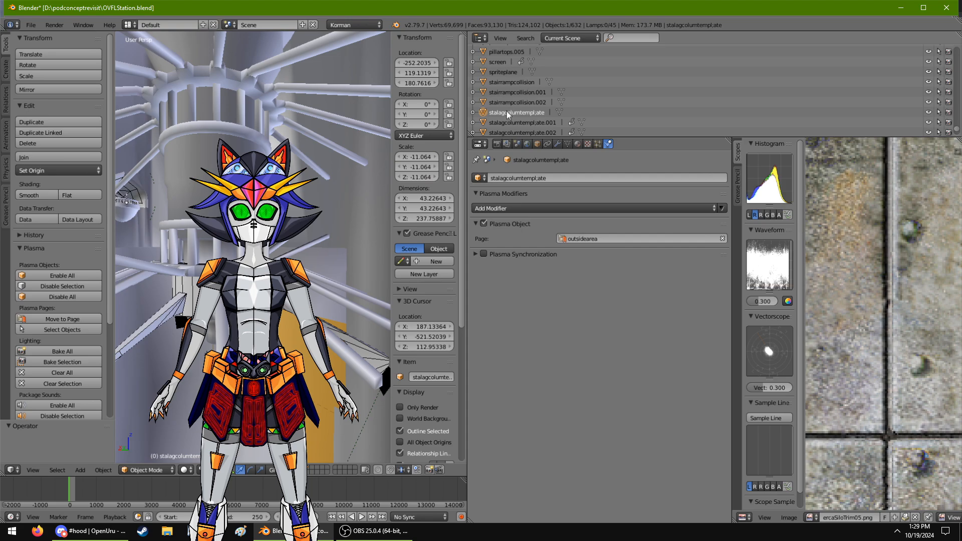
click(505, 122)
scroll(528, 91, down, 1)
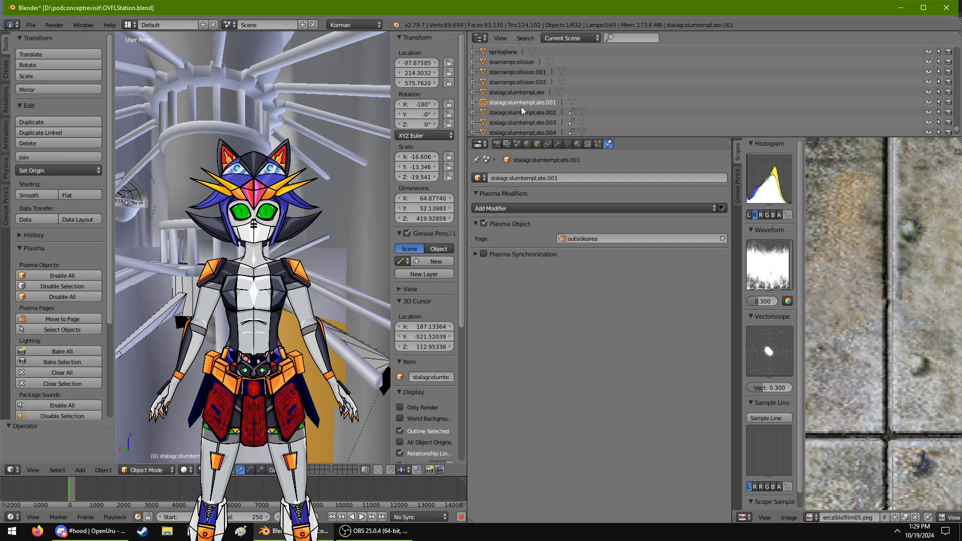
click(500, 113)
key(alt+i)
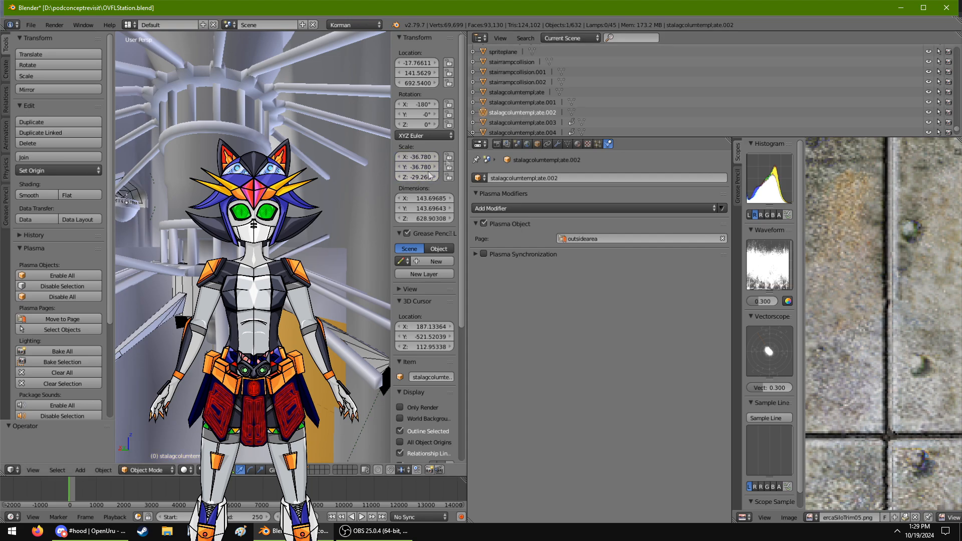
click(521, 122)
key(alt+i)
click(522, 132)
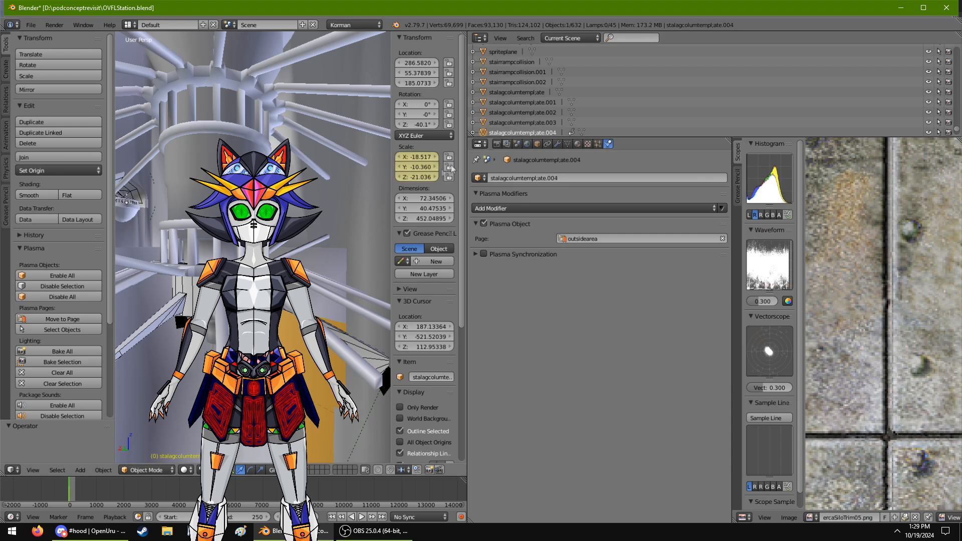
Step: Clear the scale keyframes on stalagcolumtemplate.005 through stalagcolumtemplate.009
scroll(506, 94, down, 3)
click(521, 83)
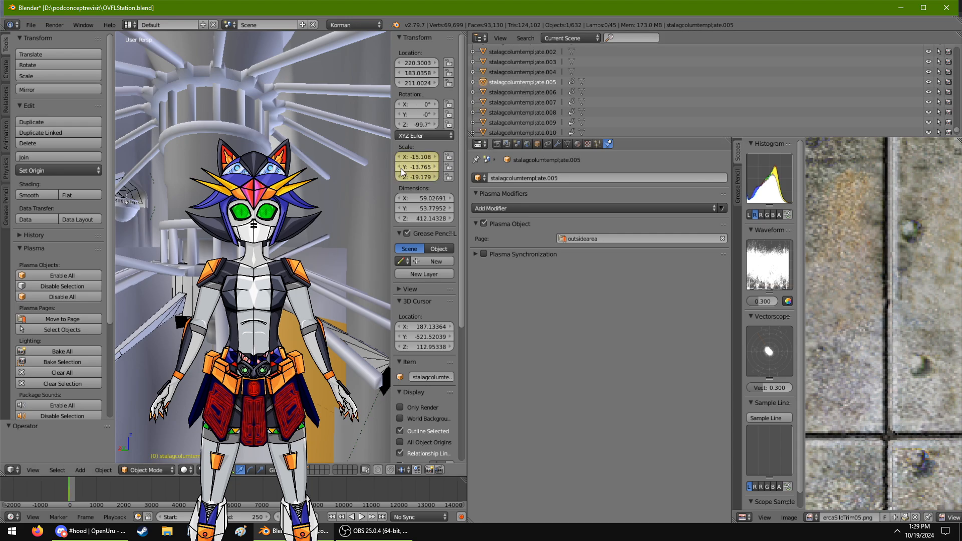
key(alt+i)
click(523, 92)
key(alt+i)
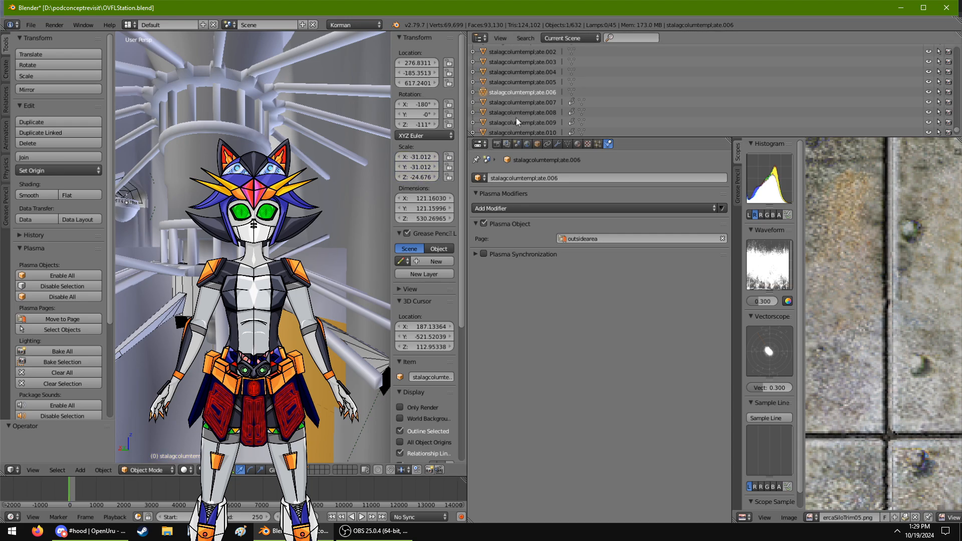
click(522, 102)
key(alt+i)
click(492, 123)
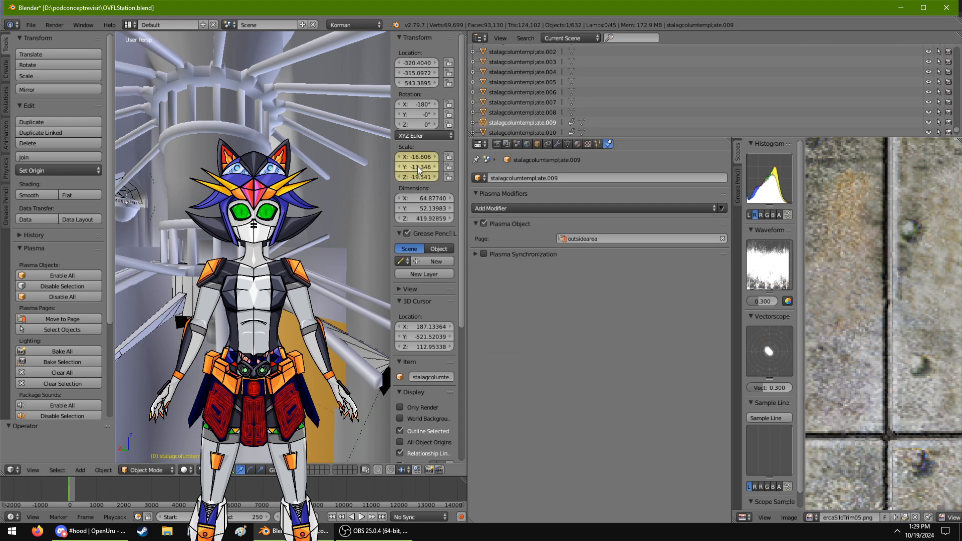
key(alt+i)
Step: Clear the scale keyframes on stalagcolumtemplate.010, stalagcolumtemplate.011 and stalagcolumtemplate.012
scroll(521, 115, down, 1)
click(522, 116)
key(alt+i)
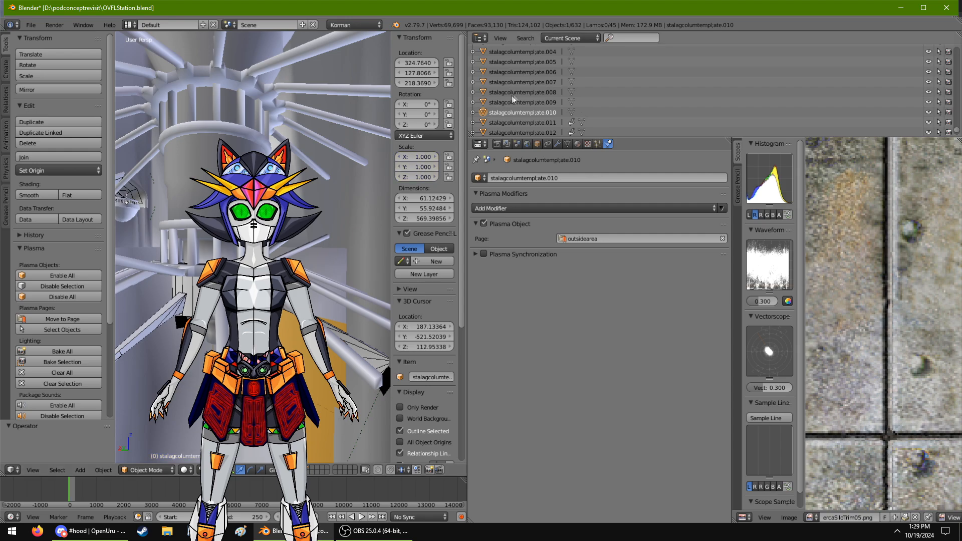
click(526, 103)
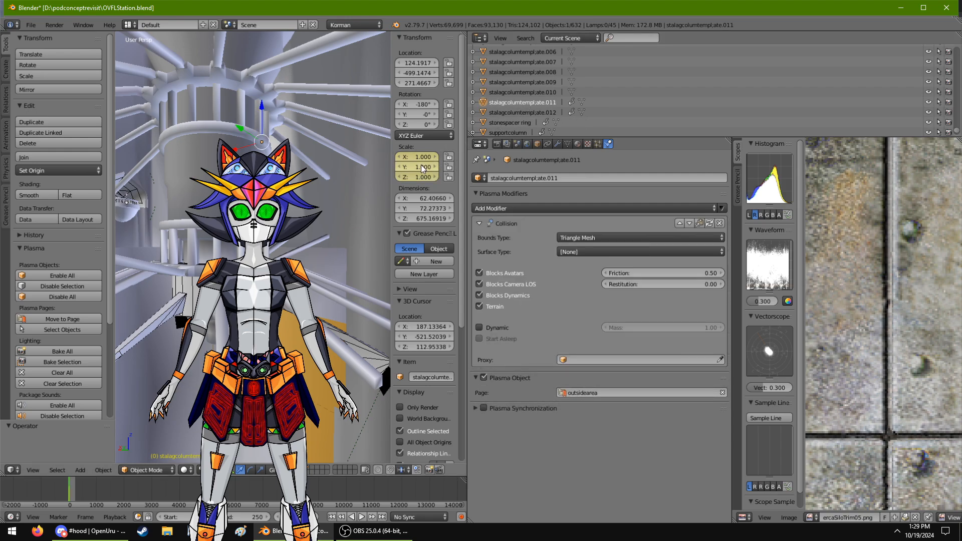
click(520, 112)
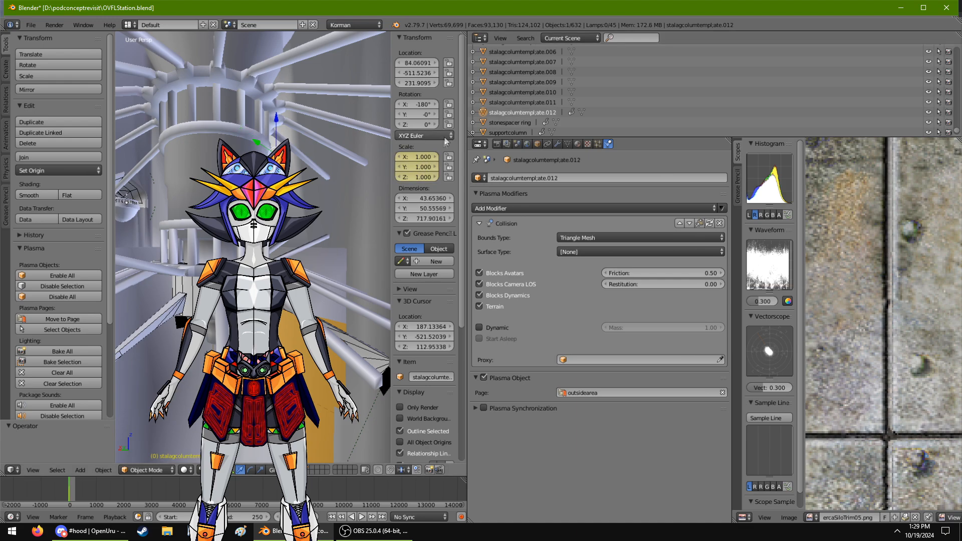
Step: Clear the scale keyframes on stonespacer ring and on supportcolumn through supportcolumn.004, and select supportcolumn.005
click(524, 122)
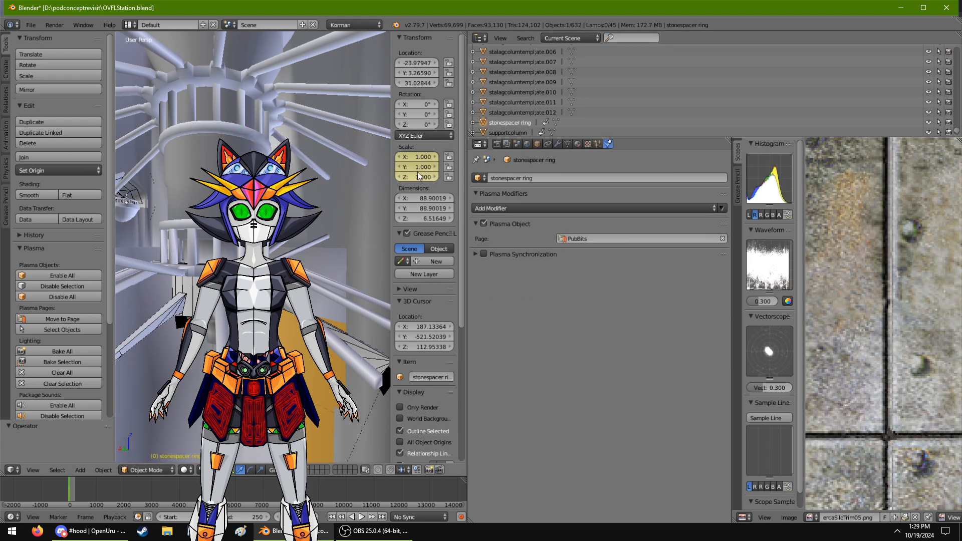
click(504, 132)
scroll(527, 121, down, 1)
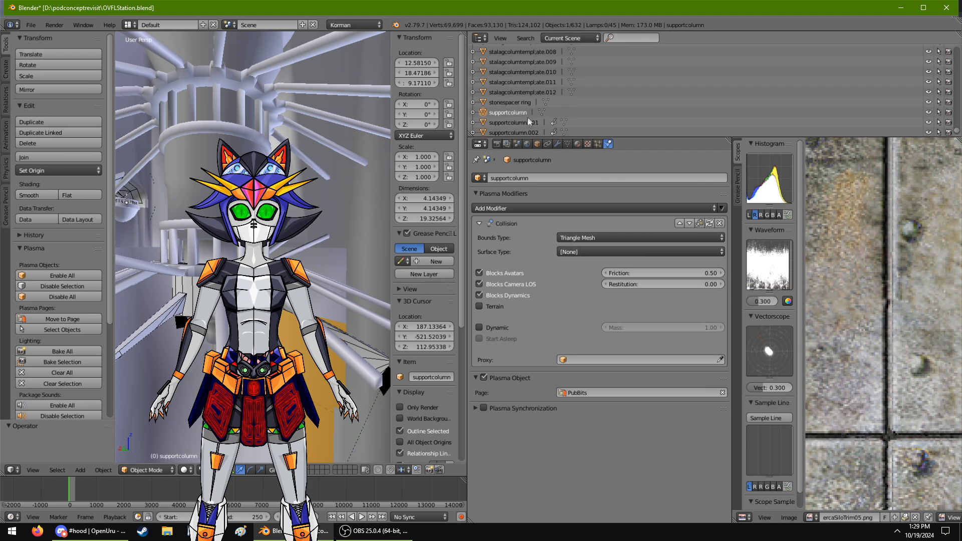
click(513, 122)
click(509, 133)
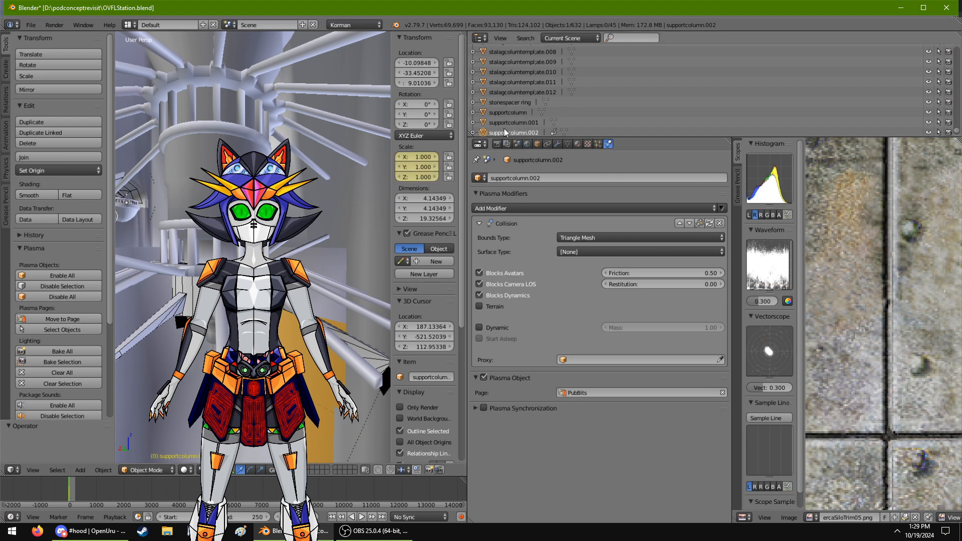
scroll(517, 120, down, 1)
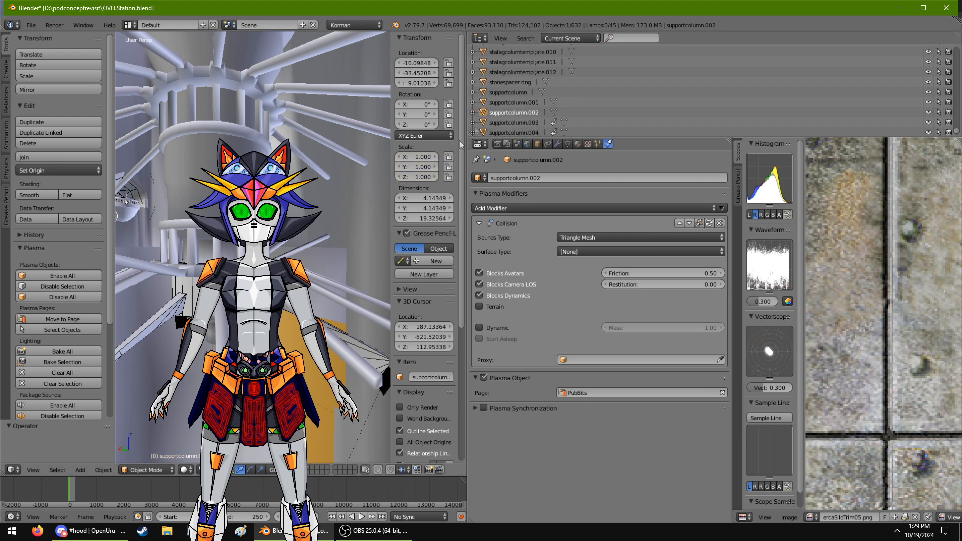
click(503, 123)
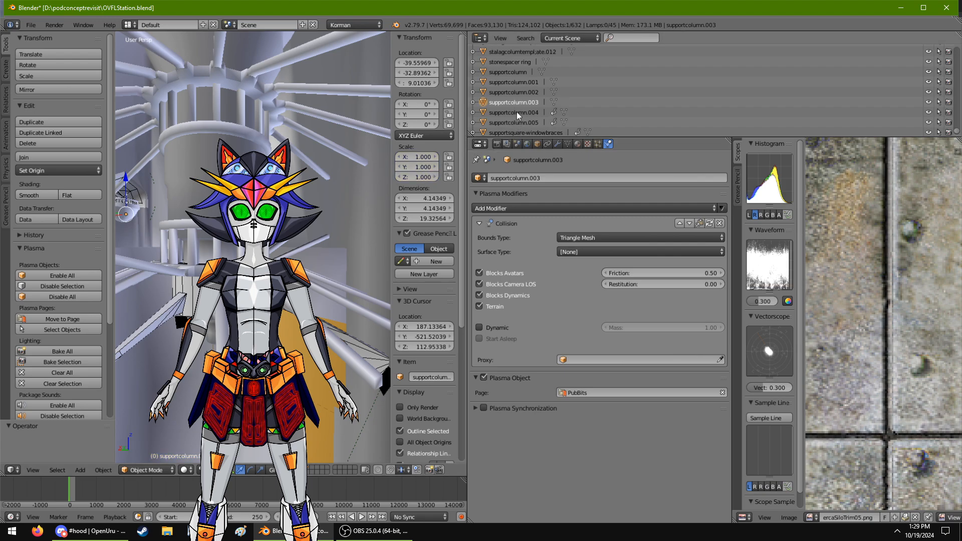
click(516, 112)
click(512, 123)
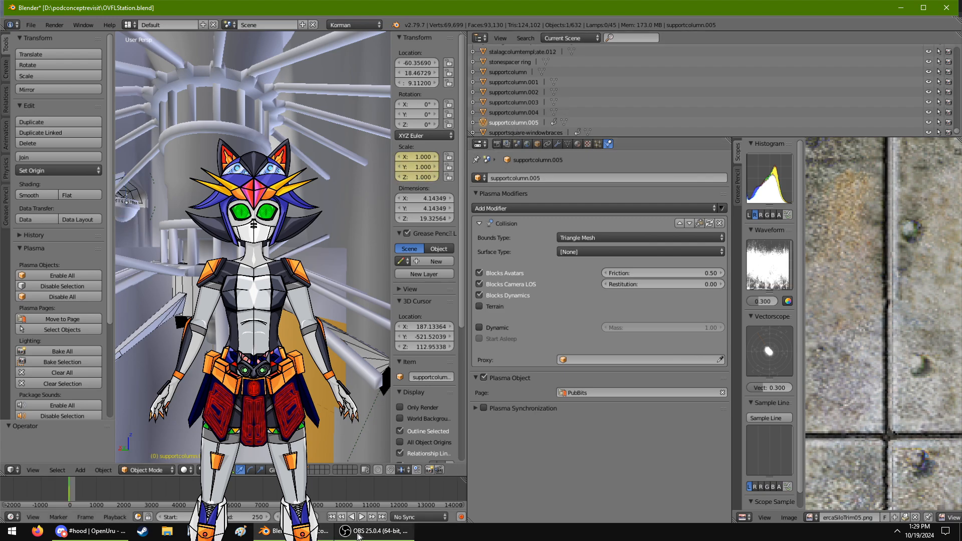
click(377, 531)
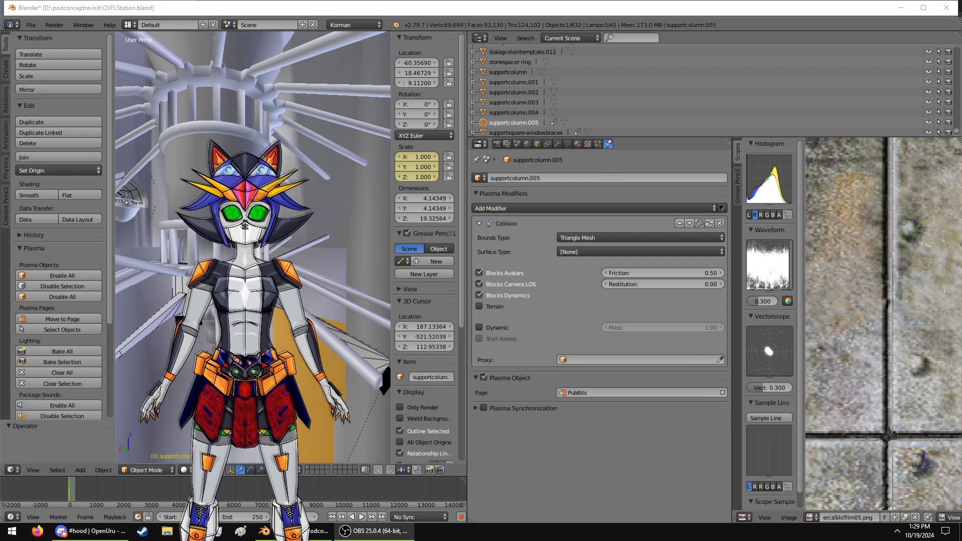
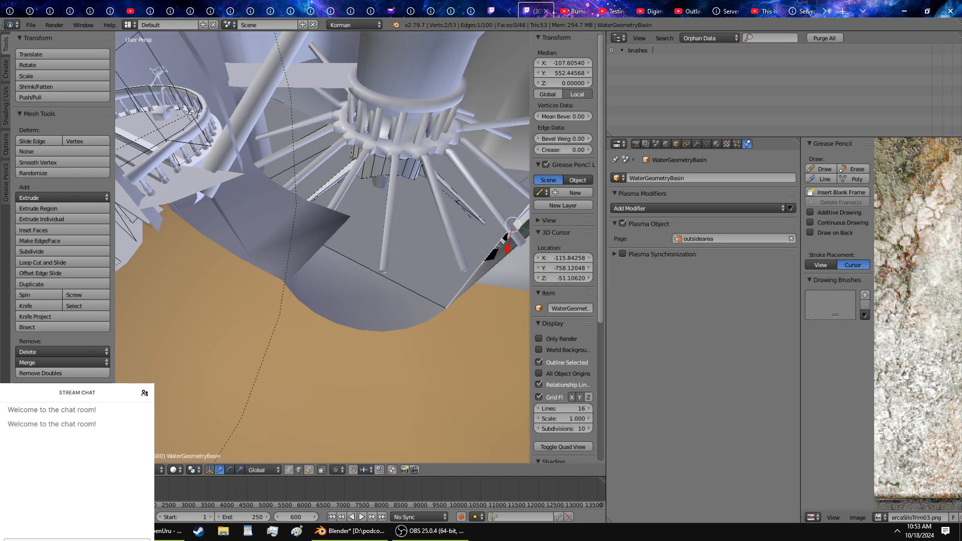
click(377, 531)
Step: Rotate the selected outer edge of WaterGeometryBasin beneath the spoked dock to change its angle against the cave wall
middle_drag(370, 346, 411, 371)
middle_drag(438, 271, 363, 362)
key(r)
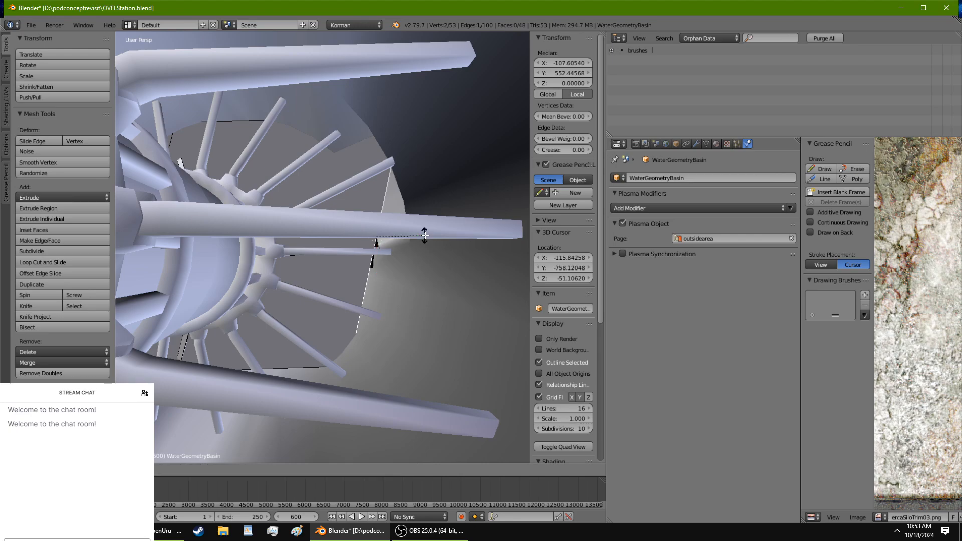
click(423, 200)
key(r)
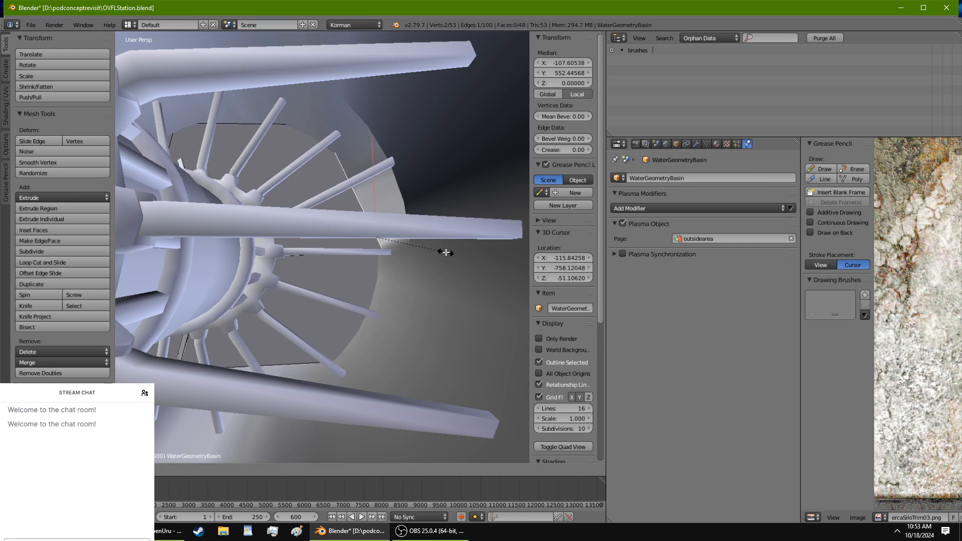
click(424, 229)
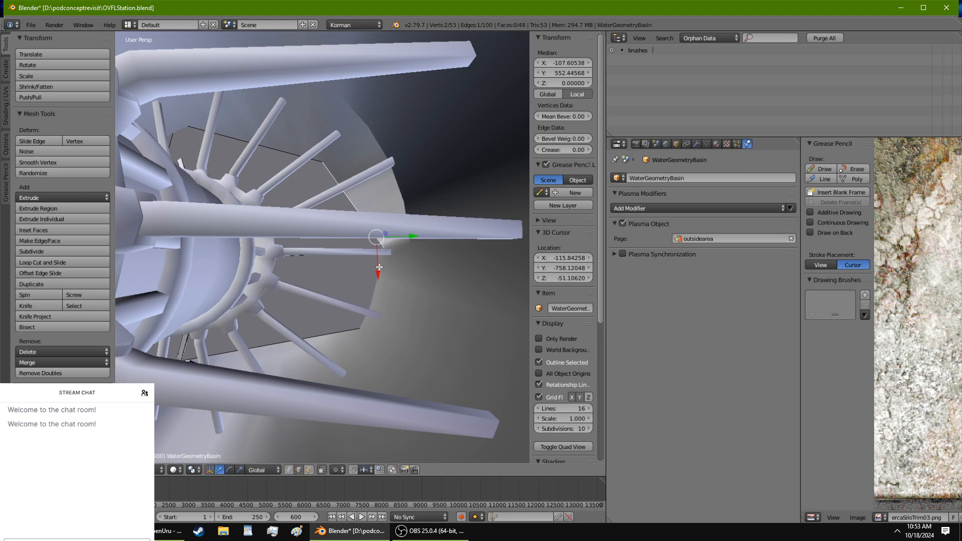
Step: Move the selected WaterGeometryBasin edge to about X -120.32, Y 546.30 and adjust its angle, finishing with a Z-axis rotation
drag(379, 268, 376, 244)
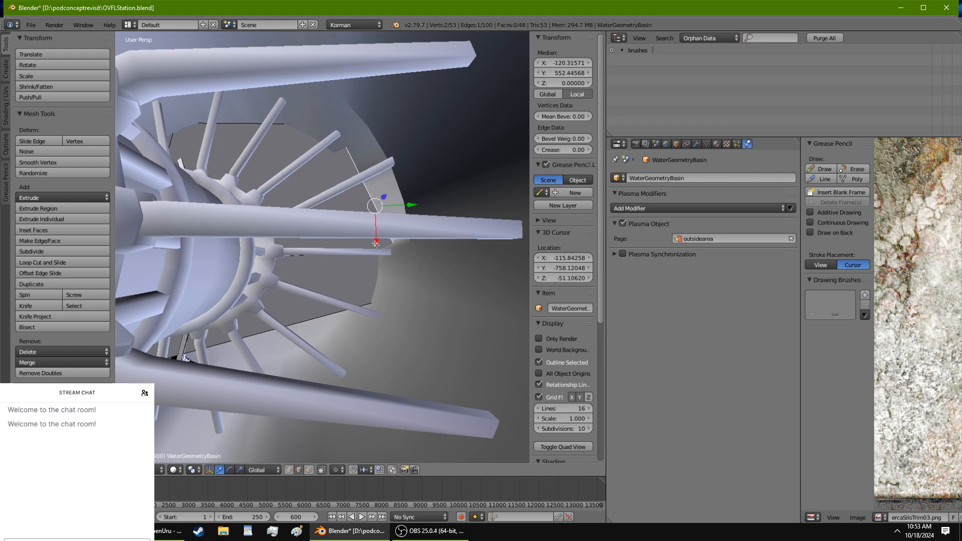
drag(412, 205, 406, 216)
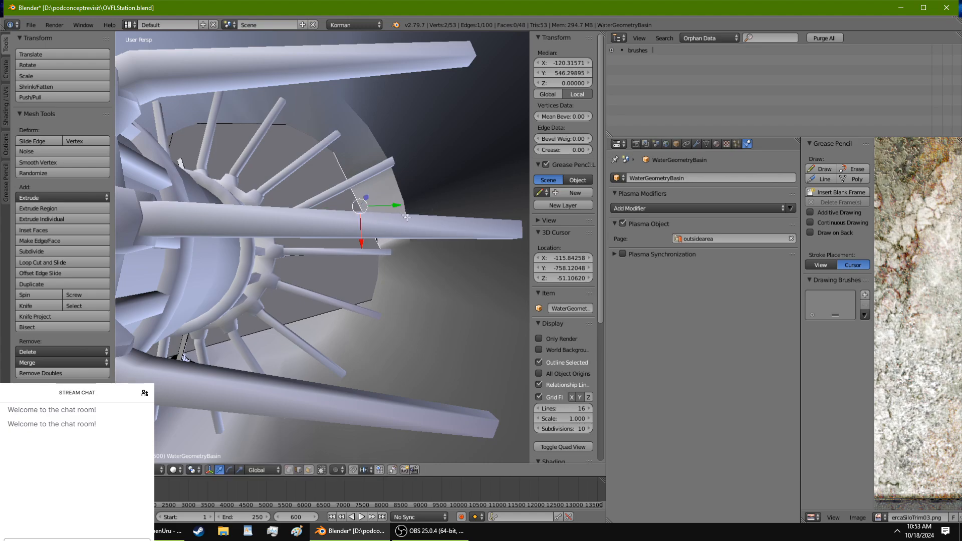
key(r)
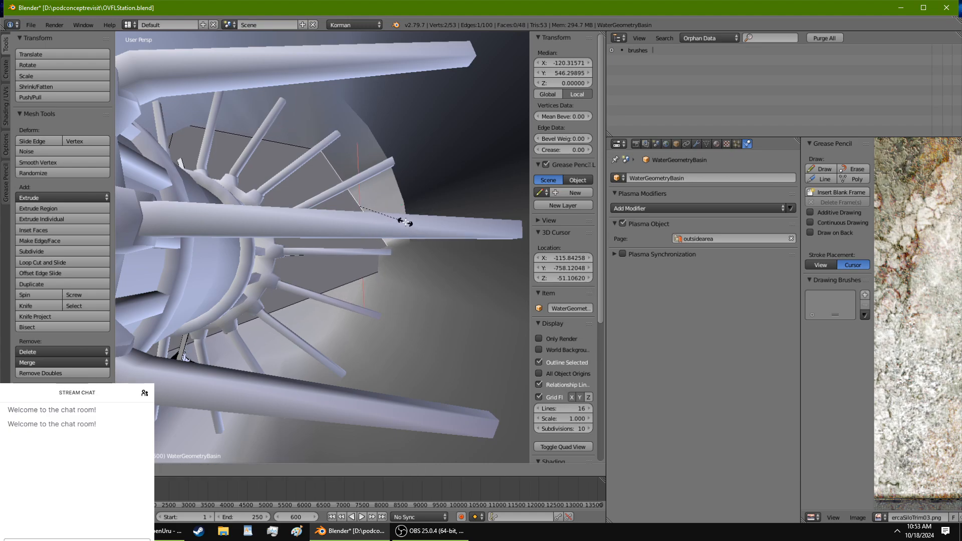
click(408, 221)
key(r)
key(z)
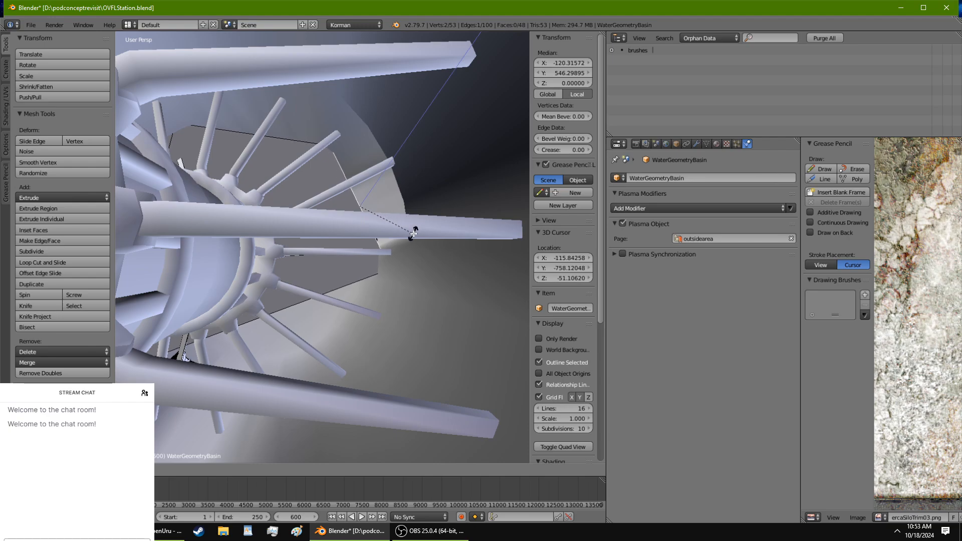
click(420, 238)
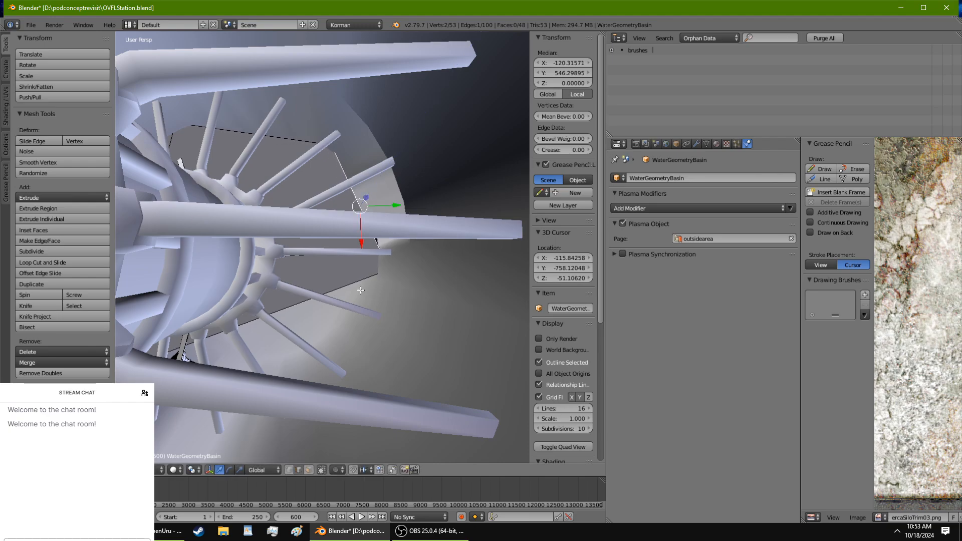
Step: Select the WaterGeometryBasin boundary edge around X -76, Y 501 beneath the spoked dock
right_click(344, 282)
middle_drag(305, 398, 381, 458)
click(437, 536)
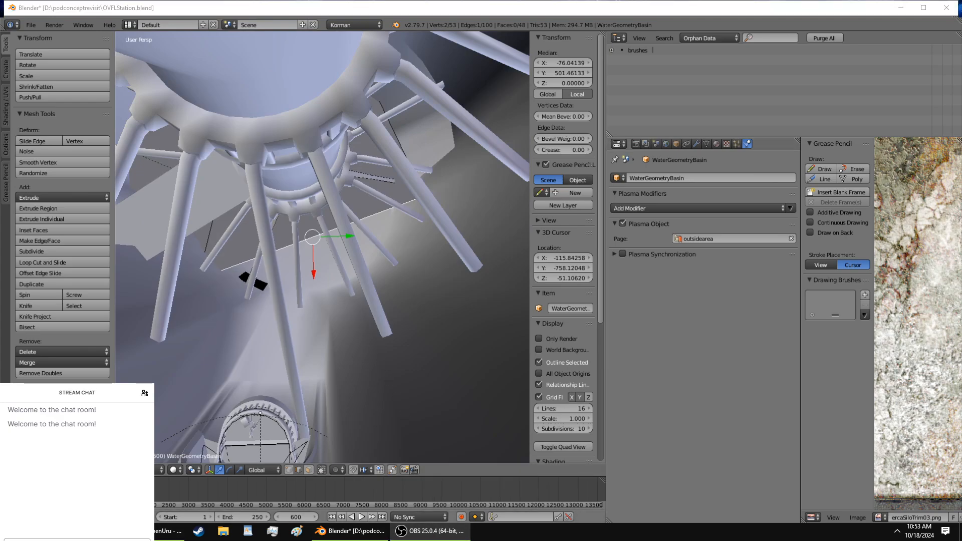
click(90, 532)
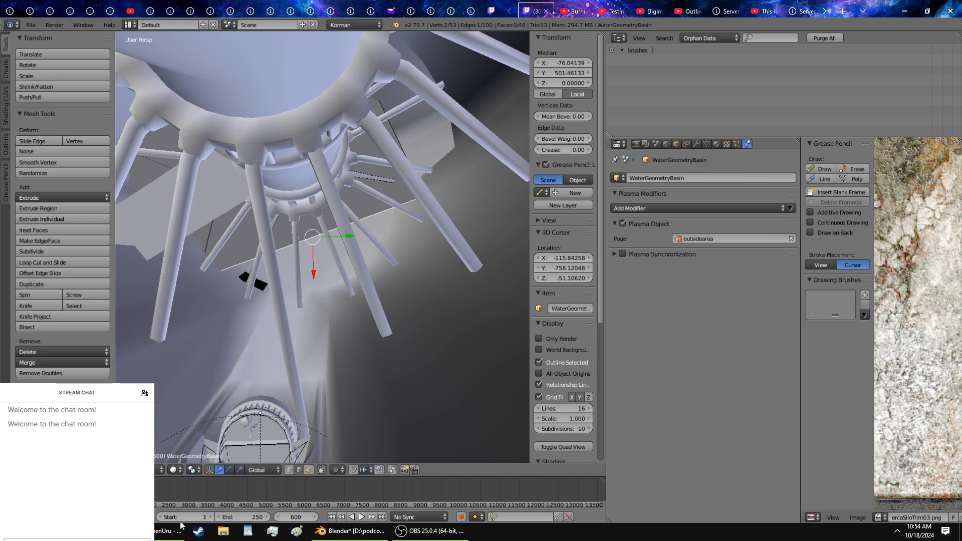
key(alt+Tab)
click(351, 531)
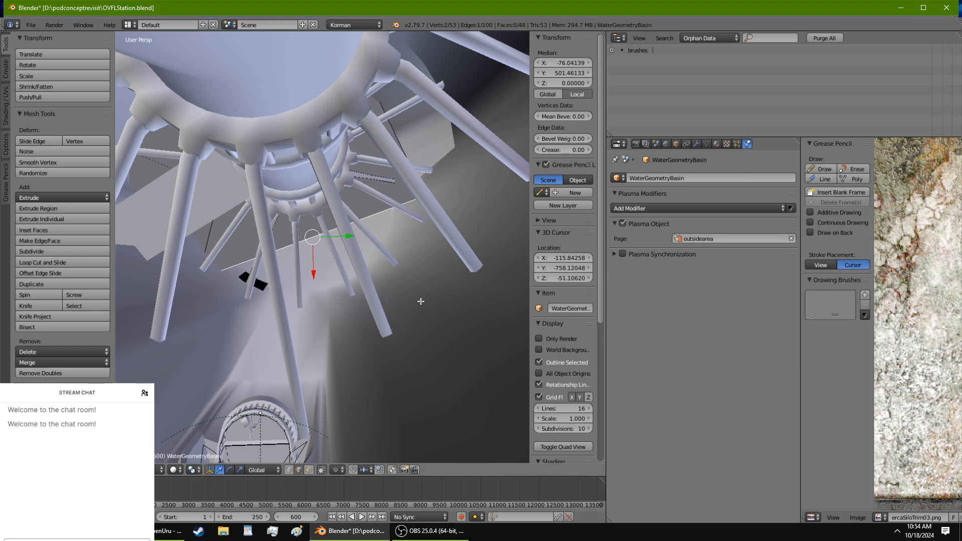
Step: Extrude the selected water edge outward to about X -44.86, Y 505.67, and scale it, including along the Z axis
middle_drag(416, 297, 385, 264)
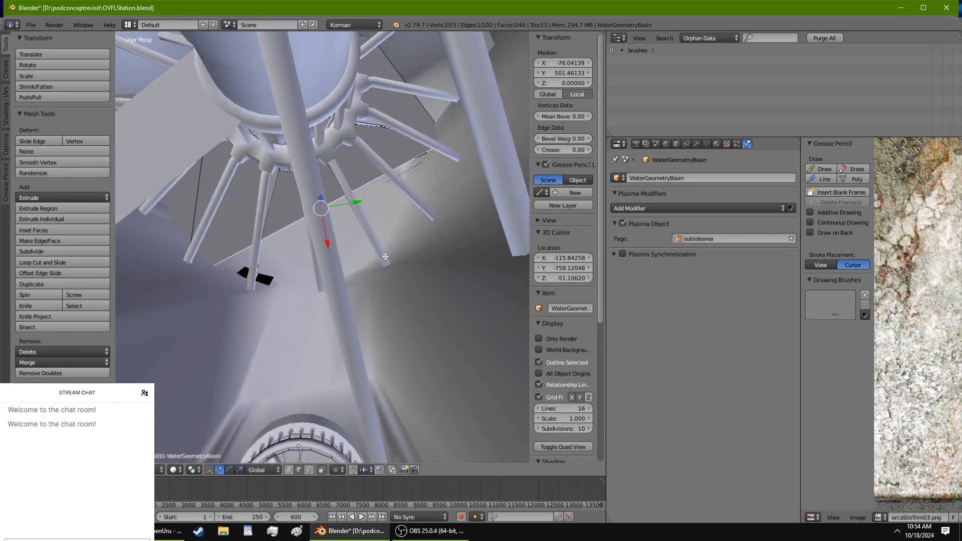
key(e)
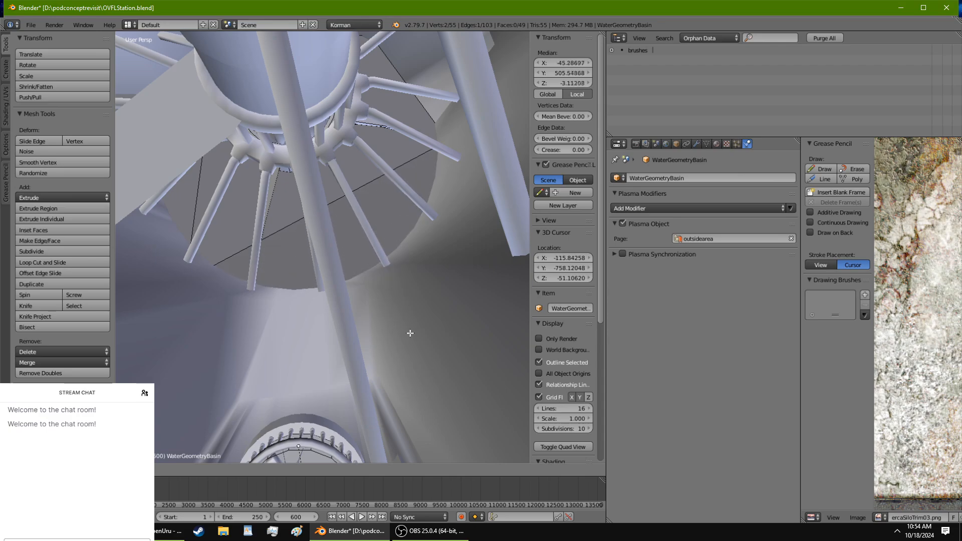
click(424, 340)
key(s)
click(367, 322)
key(s)
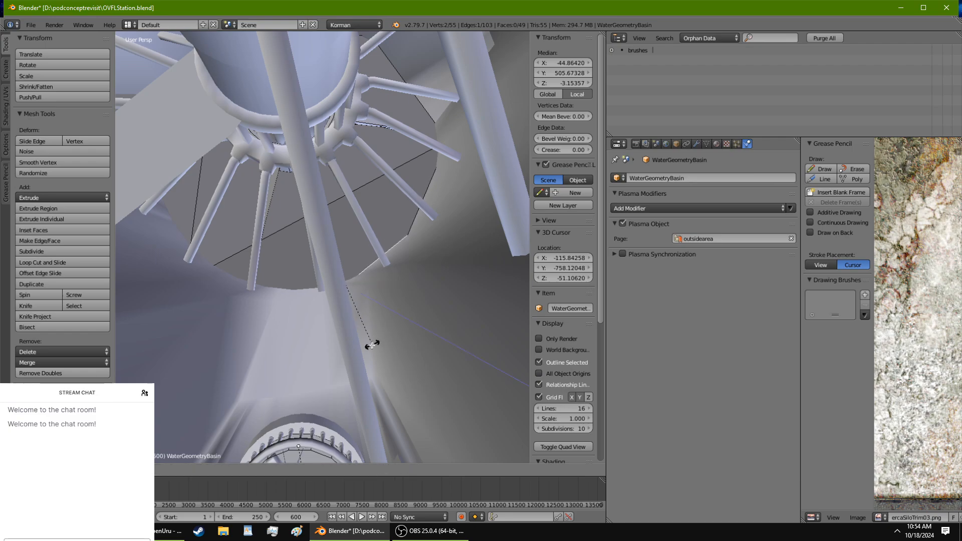
key(z)
click(365, 358)
Step: Scale the newly extruded edge down and shift it slightly along Y to fit the cave wall
middle_drag(365, 359, 469, 363)
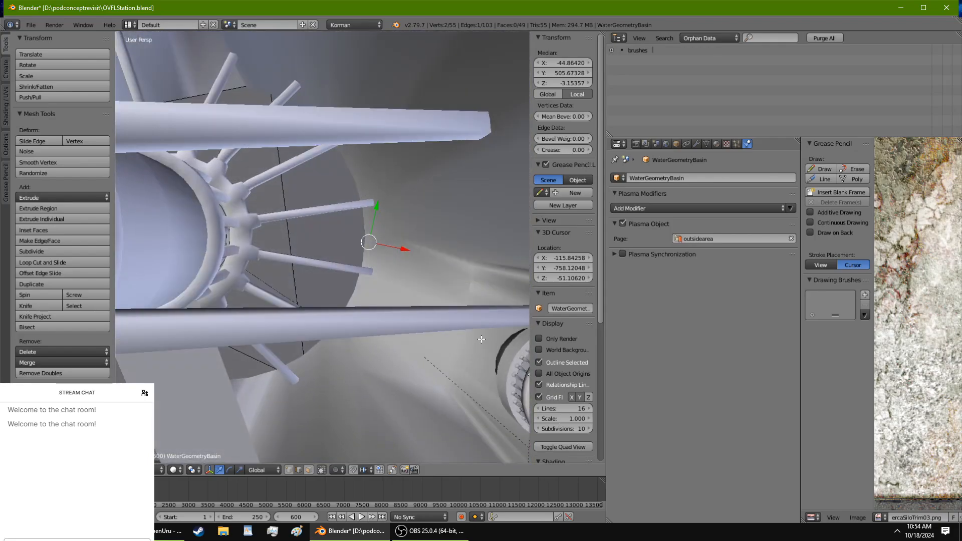
key(s)
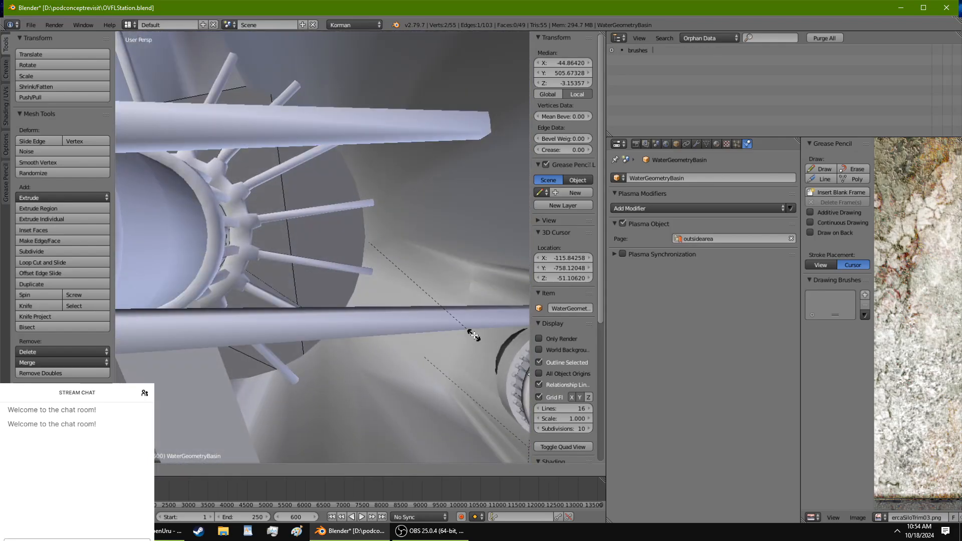
click(410, 271)
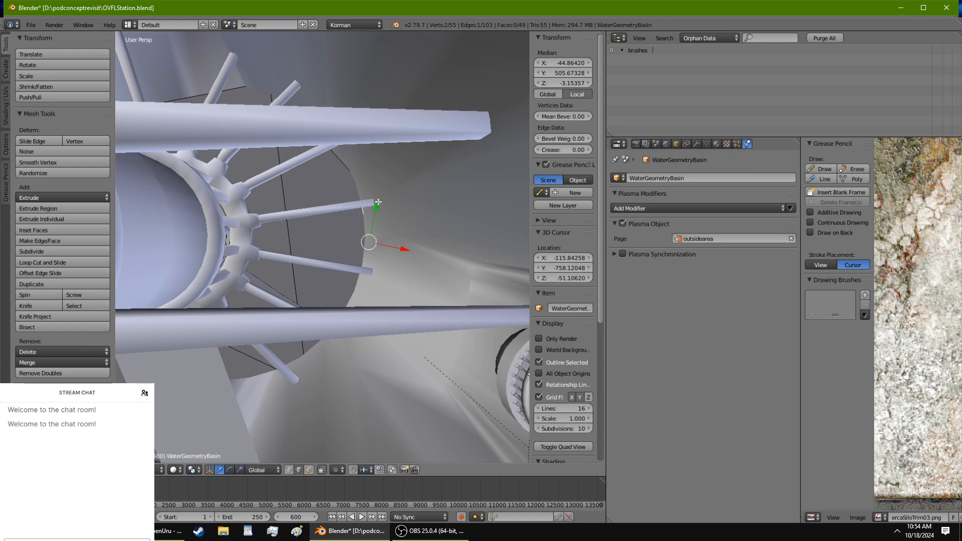
drag(378, 202, 381, 189)
key(s)
key(Escape)
Step: Extrude the opposite water edge at about Y 503.74 along X to about -157.20, and scale it to fit the wall
middle_drag(308, 228, 340, 224)
right_click(329, 135)
scroll(355, 200, up, 2)
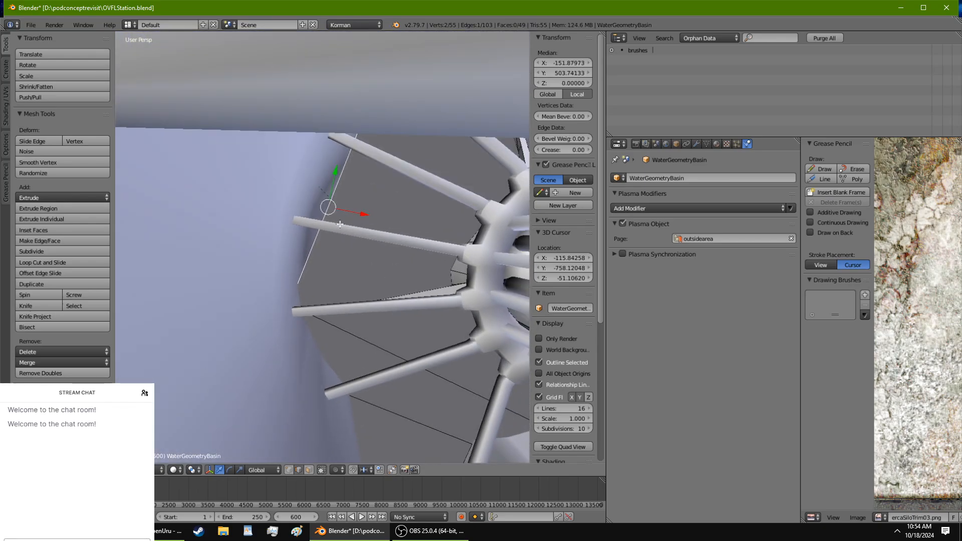
key(e)
key(Escape)
drag(372, 216, 357, 205)
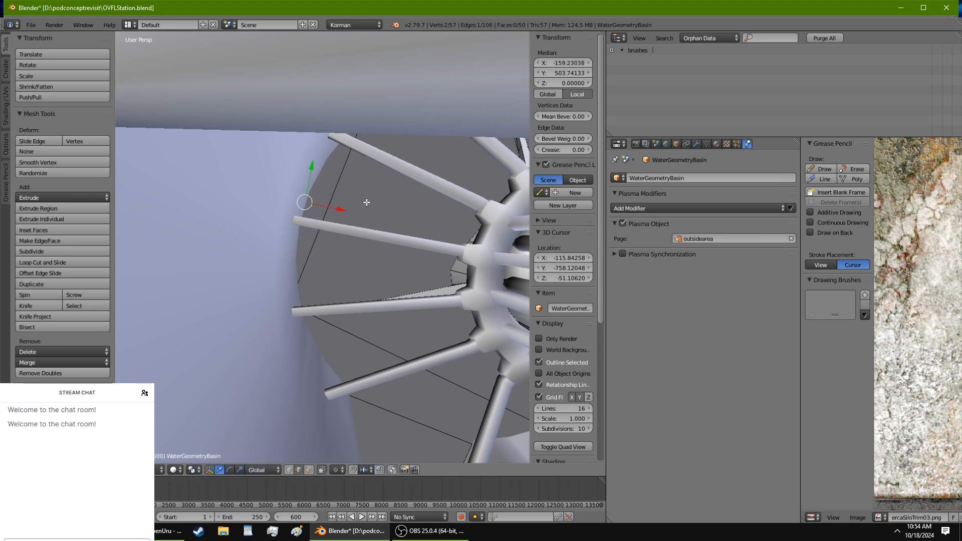
key(s)
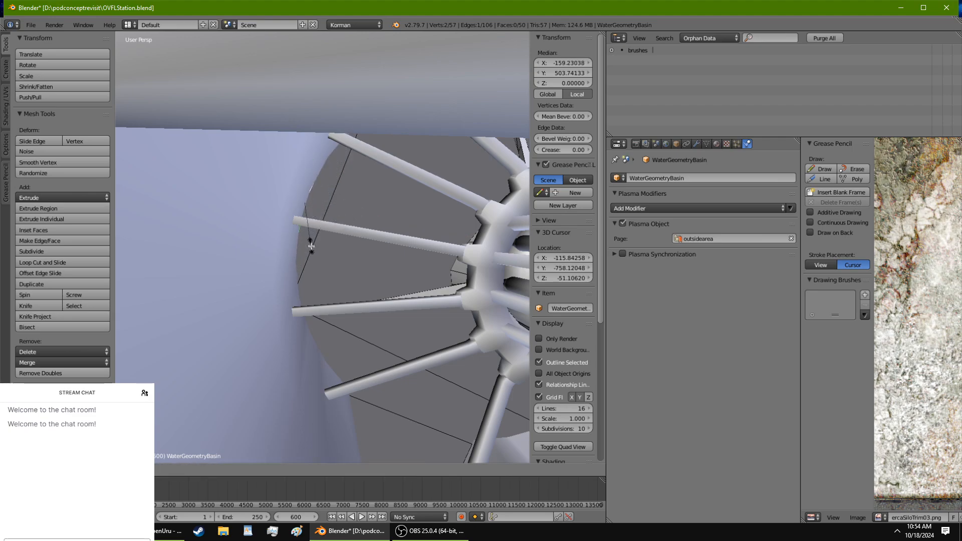
click(314, 237)
drag(337, 208, 343, 207)
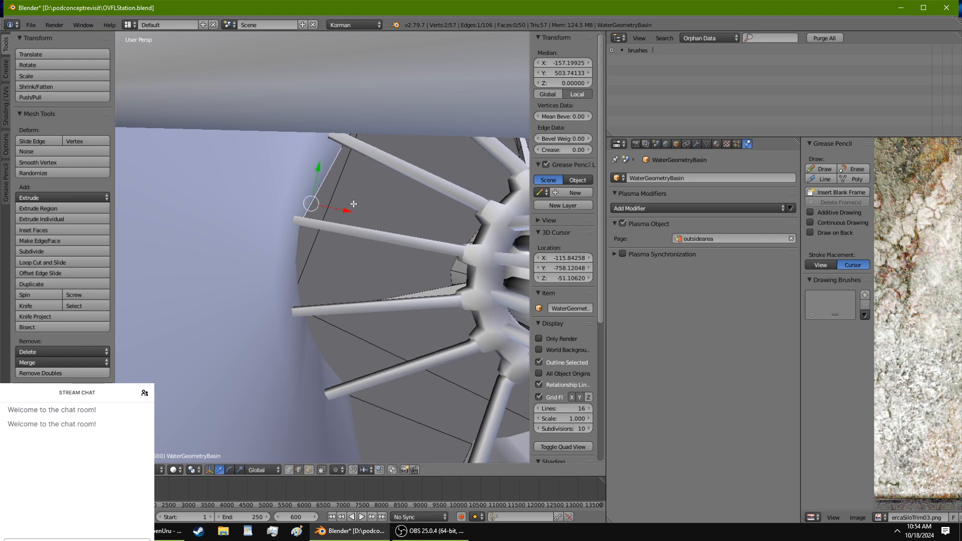
Step: Refine the scale of the extruded edge and rotate it around Z to follow the curved cave wall
key(s)
click(344, 201)
key(r)
key(z)
click(339, 194)
key(s)
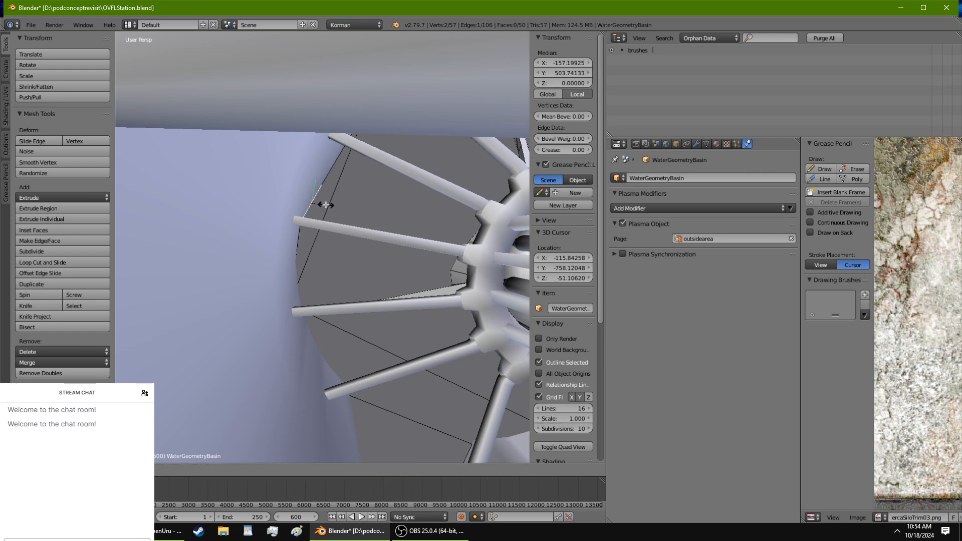
click(326, 204)
key(r)
key(z)
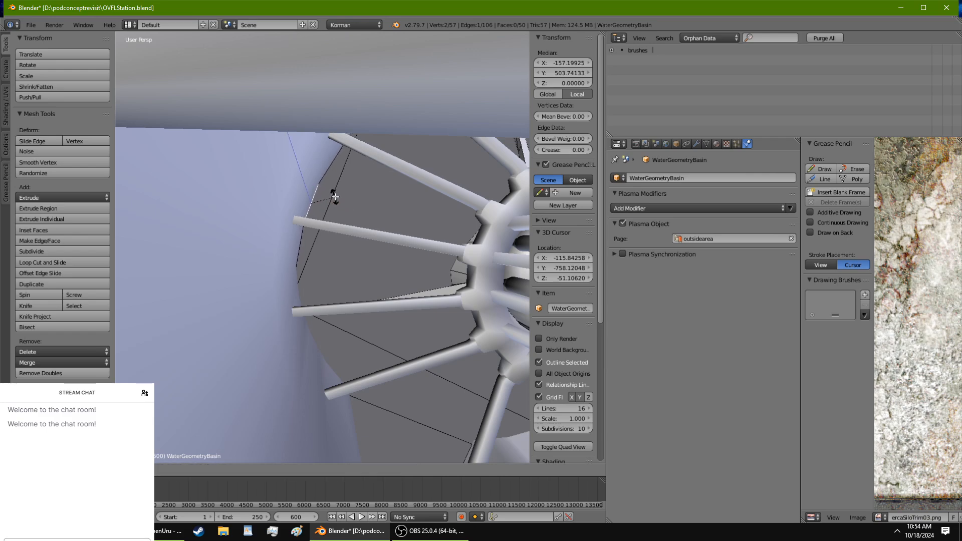
click(335, 197)
Step: Move the edge along X to about -159.15, and adjust its position along Y
key(g)
key(x)
click(335, 197)
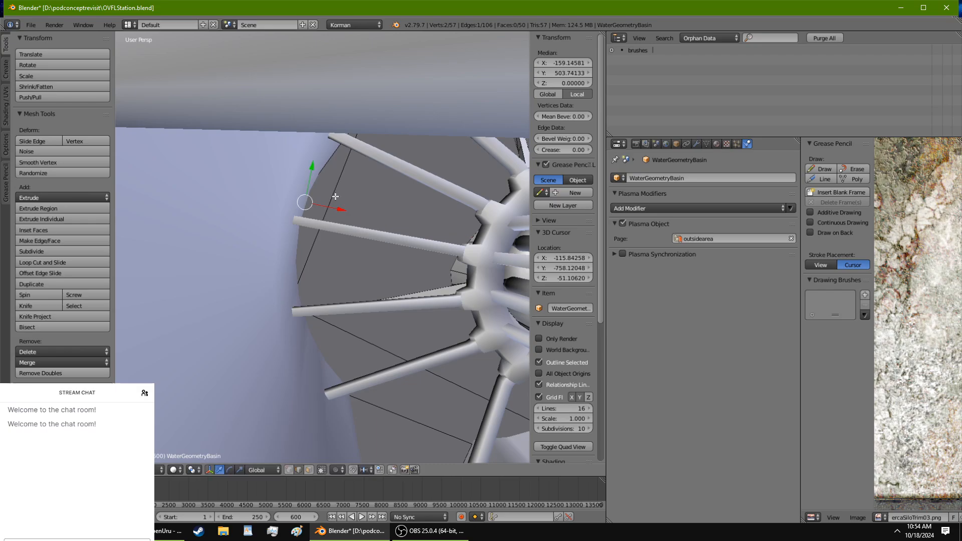
key(g)
key(y)
click(317, 156)
Step: Extrude the water edge at X -120.32, Y 546.30 into the tunnel to about Y 619.77, and shift it to X -151.42
middle_drag(317, 156, 408, 273)
right_click(367, 220)
key(e)
right_click(347, 256)
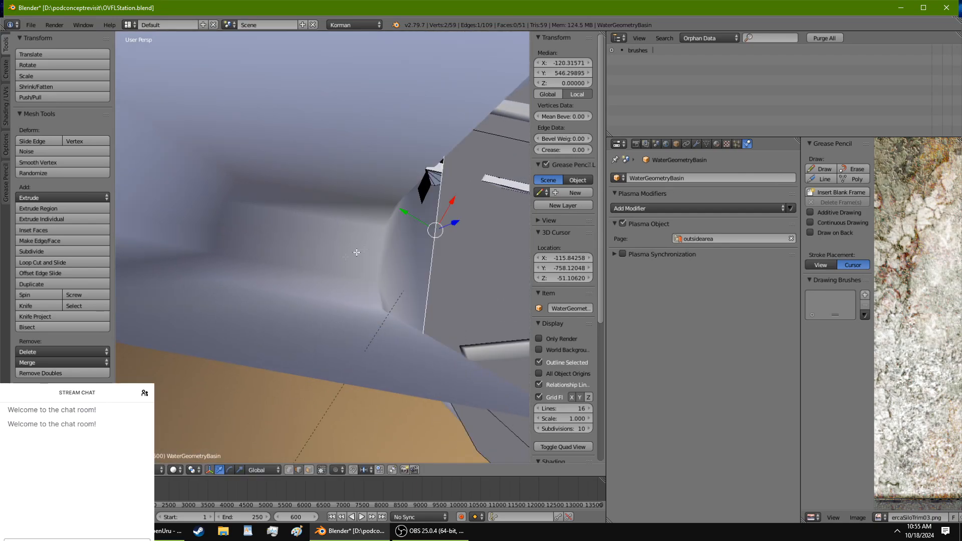
drag(411, 217, 232, 107)
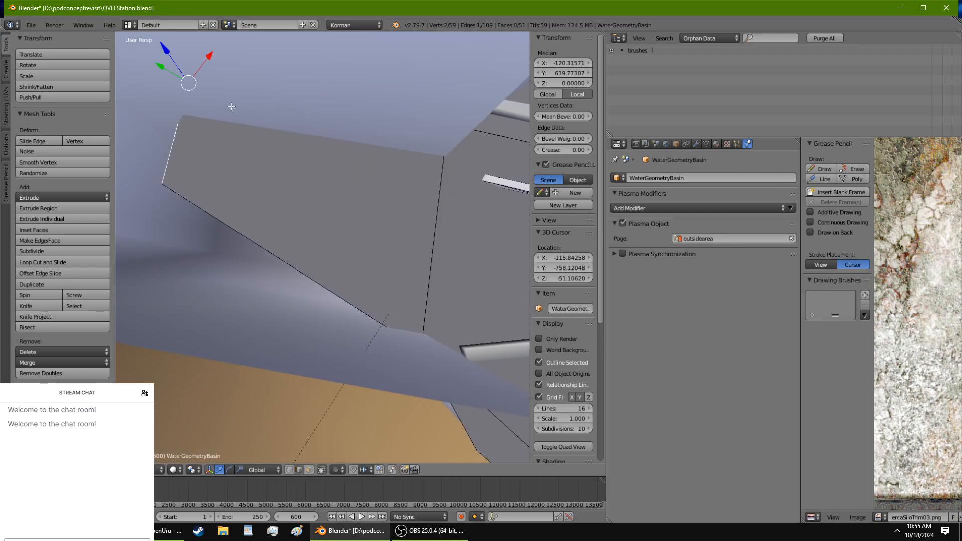
drag(206, 62, 183, 188)
Step: Scale the tunnel-end edge, move it to about X -153.57, and rotate it around Z to match the tunnel
scroll(183, 187, down, 4)
middle_drag(185, 188, 387, 233)
key(s)
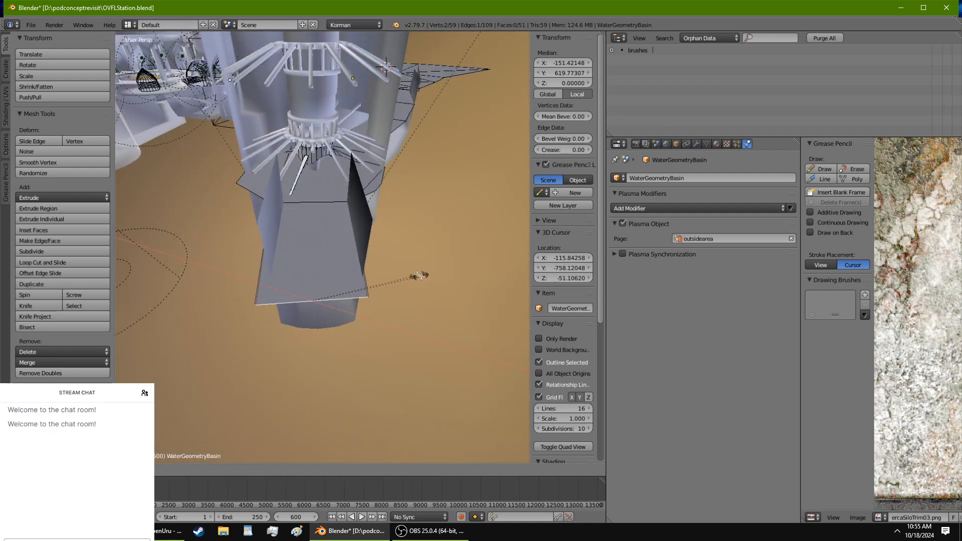
click(410, 267)
drag(284, 293, 289, 293)
key(r)
key(z)
click(344, 275)
Step: Examine how the water surface fits the rounded basin and the tunnels beneath the spoked dock
middle_drag(344, 275, 263, 335)
scroll(262, 335, up, 3)
middle_drag(351, 296, 320, 222)
scroll(383, 193, down, 4)
scroll(401, 222, up, 6)
scroll(381, 286, down, 6)
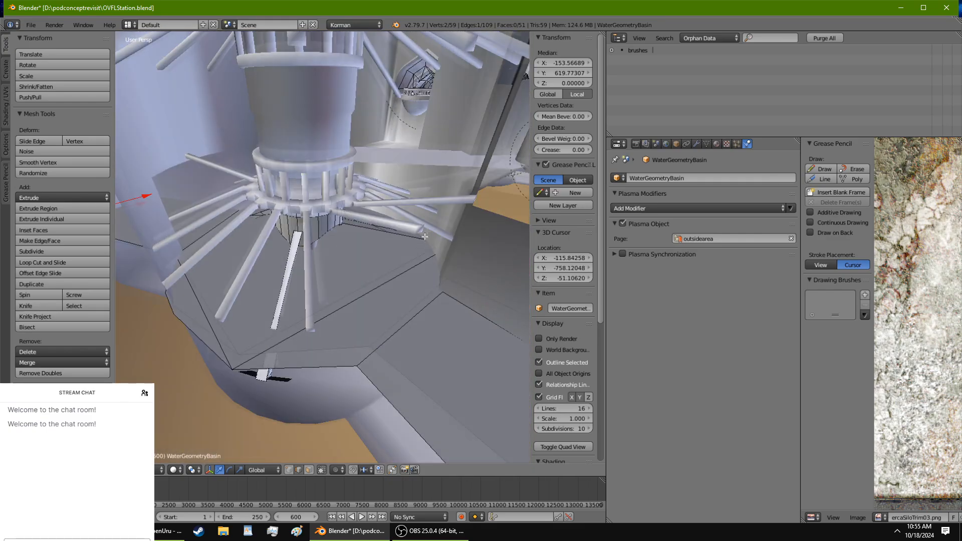
middle_drag(381, 284, 427, 238)
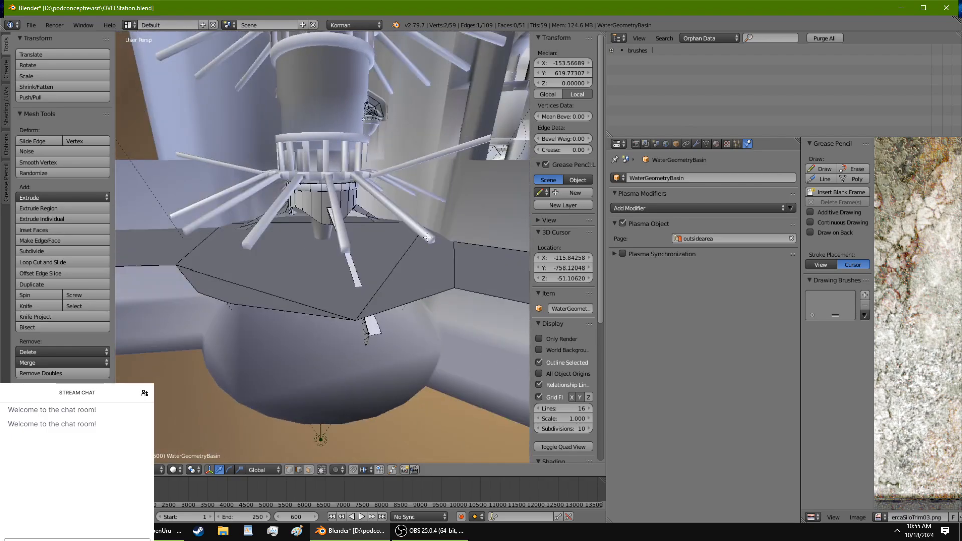
scroll(391, 256, down, 4)
scroll(281, 203, up, 4)
shift+middle_drag(360, 271, 343, 262)
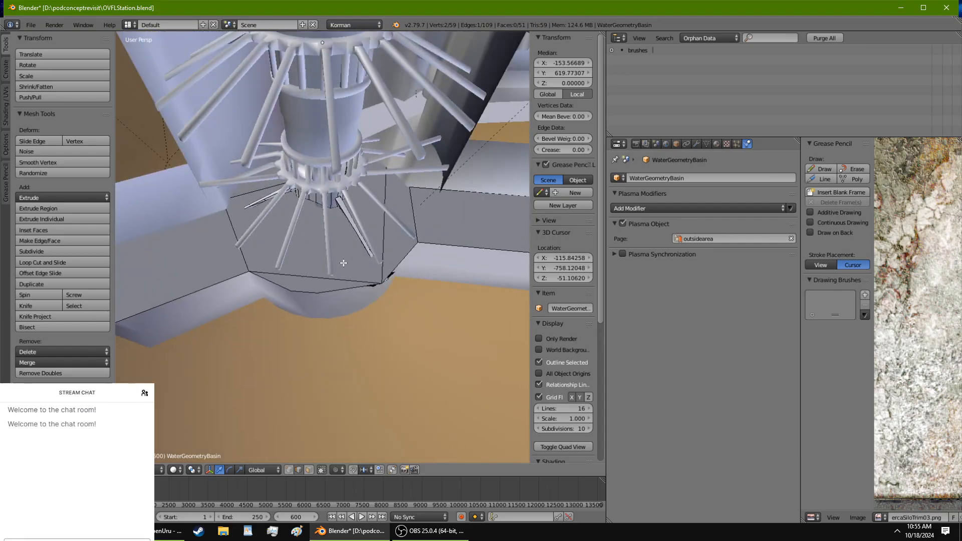
Step: Select the five water surface faces covering the basin and tunnel beneath the dock, and separate them into their own object
click(308, 470)
right_click(223, 260)
shift+right_click(400, 221)
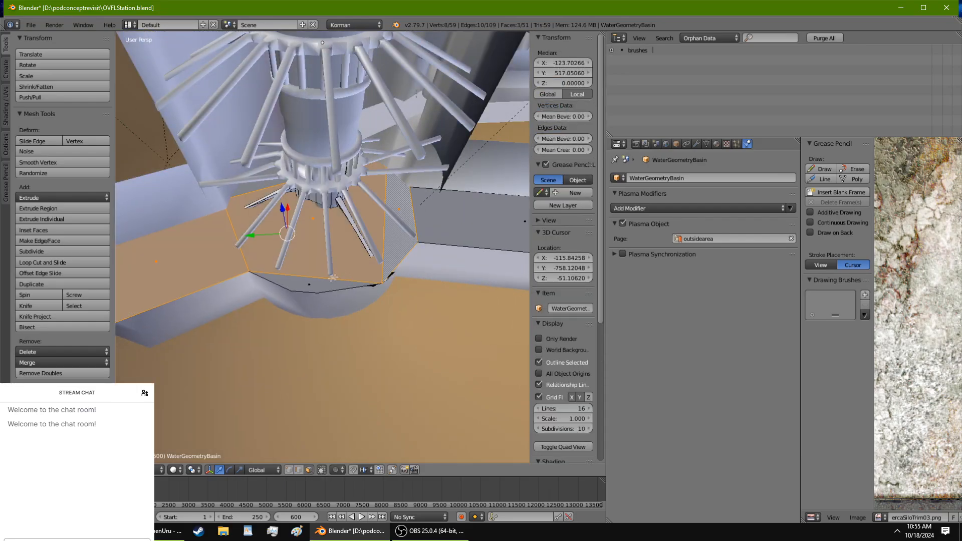
shift+right_click(331, 284)
middle_drag(273, 218, 334, 239)
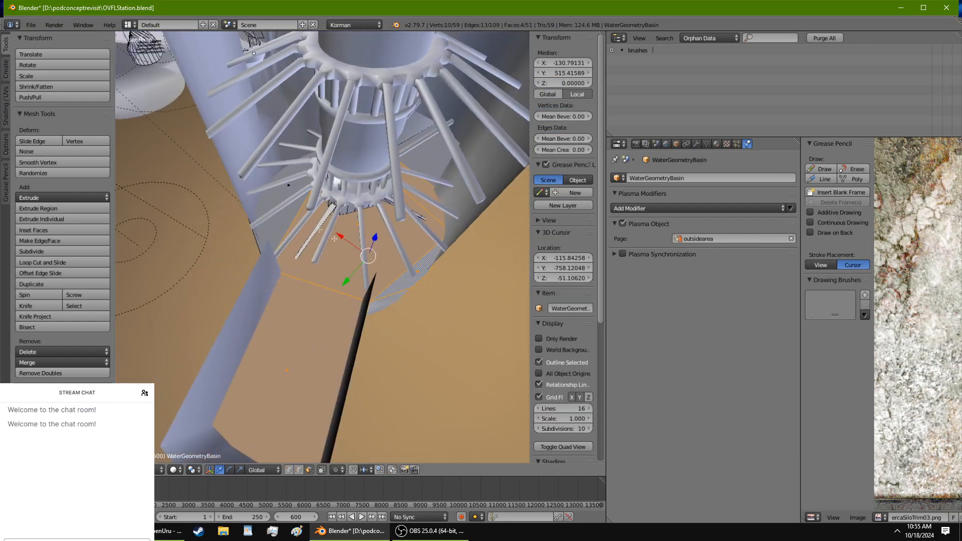
shift+right_click(295, 201)
middle_drag(296, 201, 373, 218)
scroll(353, 143, up, 3)
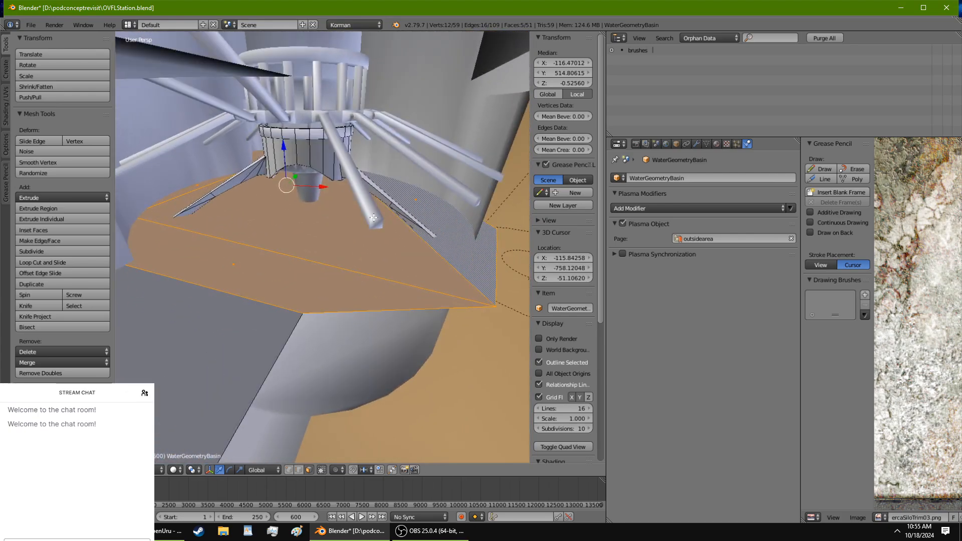
scroll(373, 217, up, 2)
key(p)
click(370, 210)
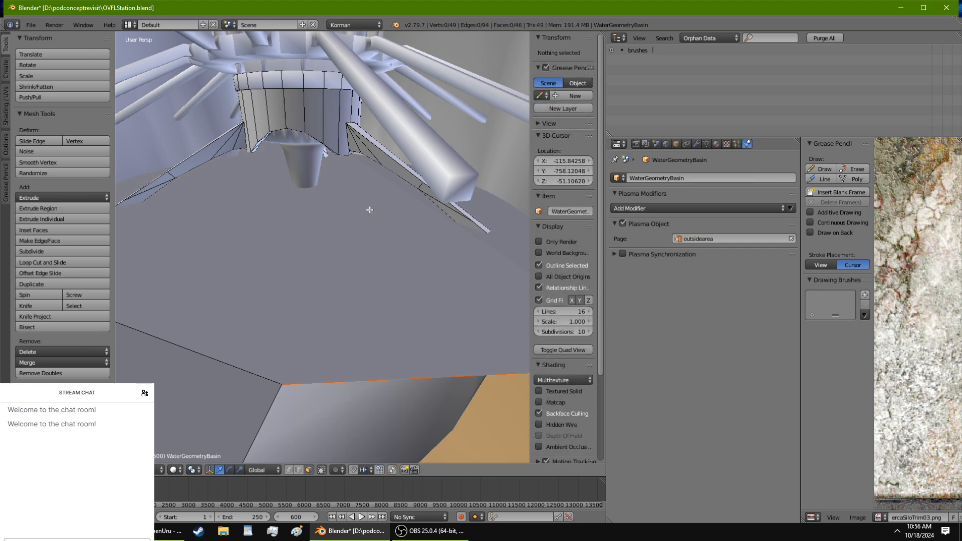
Step: Edit the separated water surface object and extrude all of its faces downward to about Z -41.18
key(Tab)
right_click(370, 210)
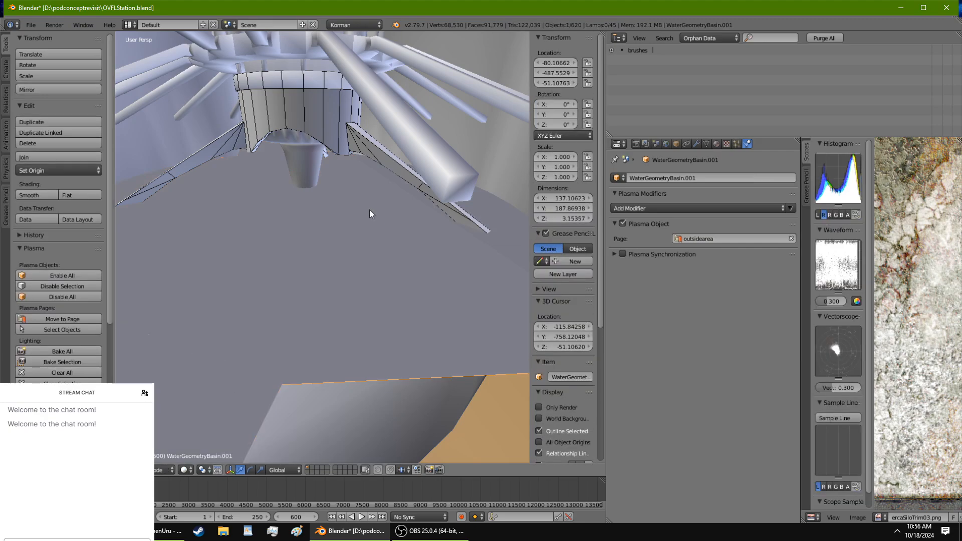
key(Tab)
key(a)
middle_drag(370, 210, 447, 198)
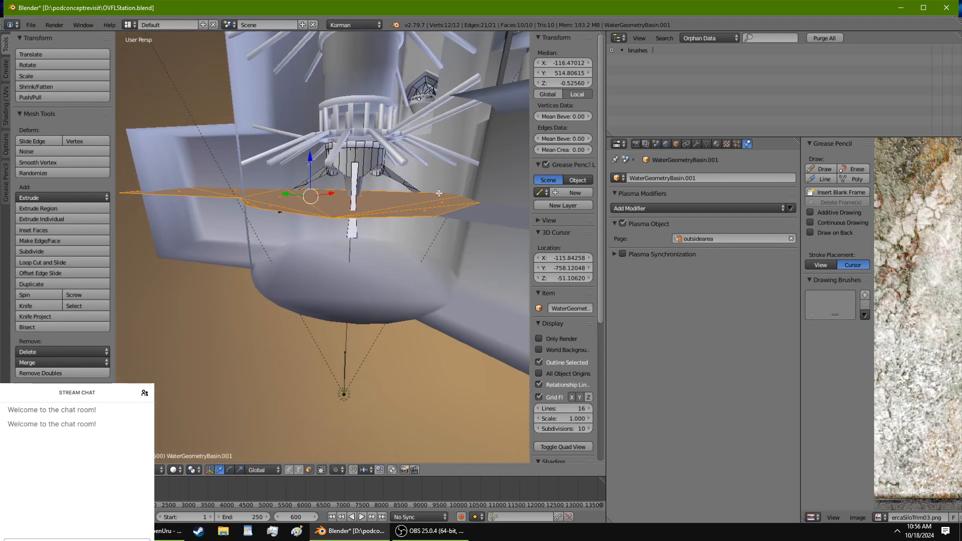
key(e)
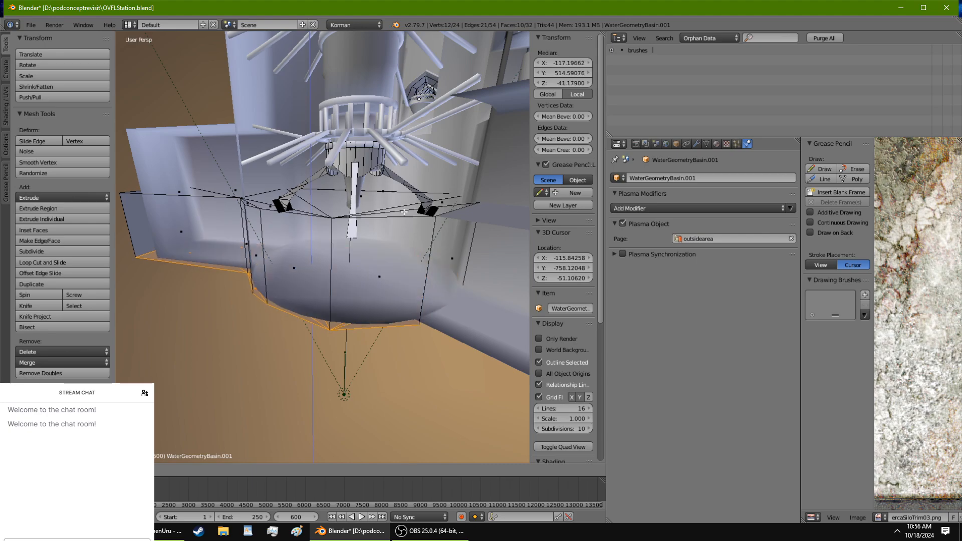
Step: Adjust the extruded bottom faces along Z to about -41.09
middle_drag(406, 209, 306, 210)
key(g)
key(z)
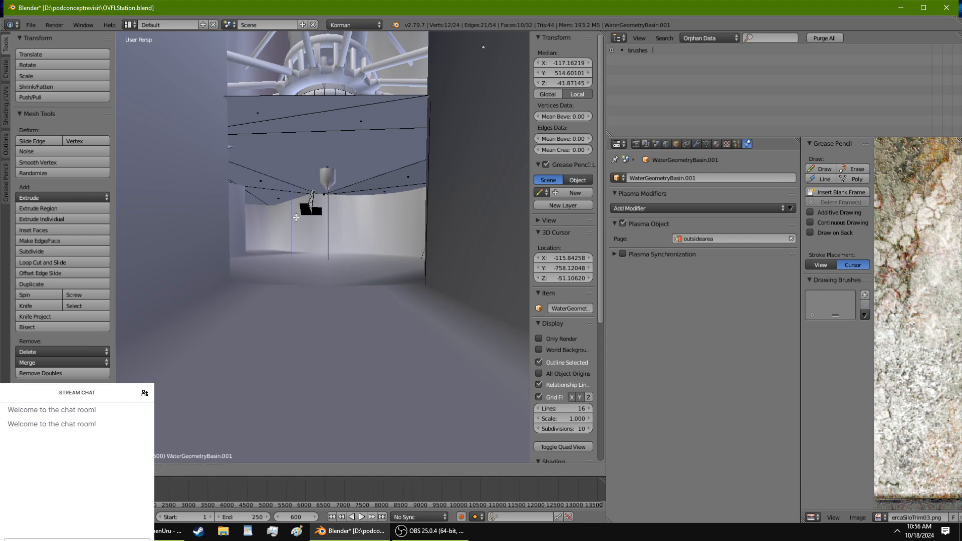
click(306, 209)
Step: Isolate WaterGeometryBasin.001 in local view and assign it to the FanTunnel Plasma page
middle_drag(307, 210, 371, 237)
key(KP_Divide)
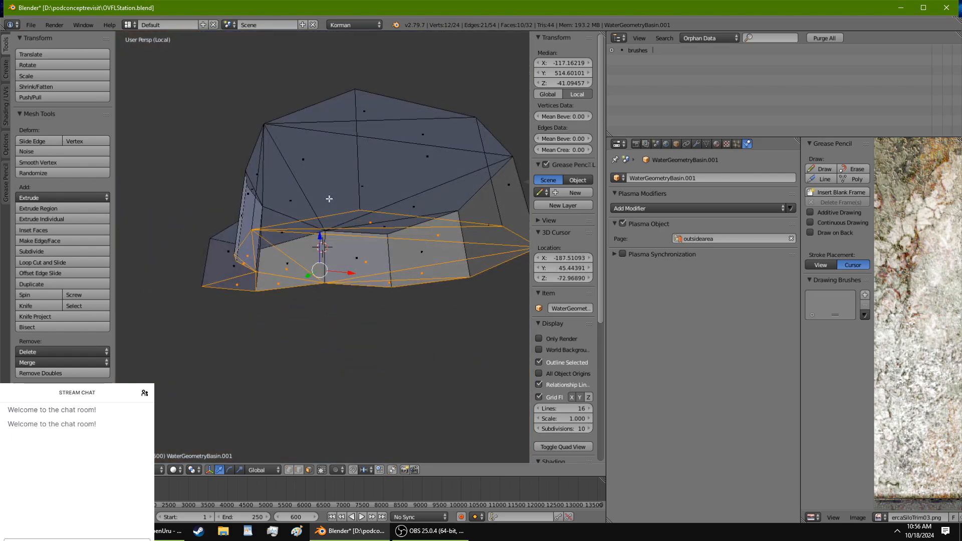
click(735, 239)
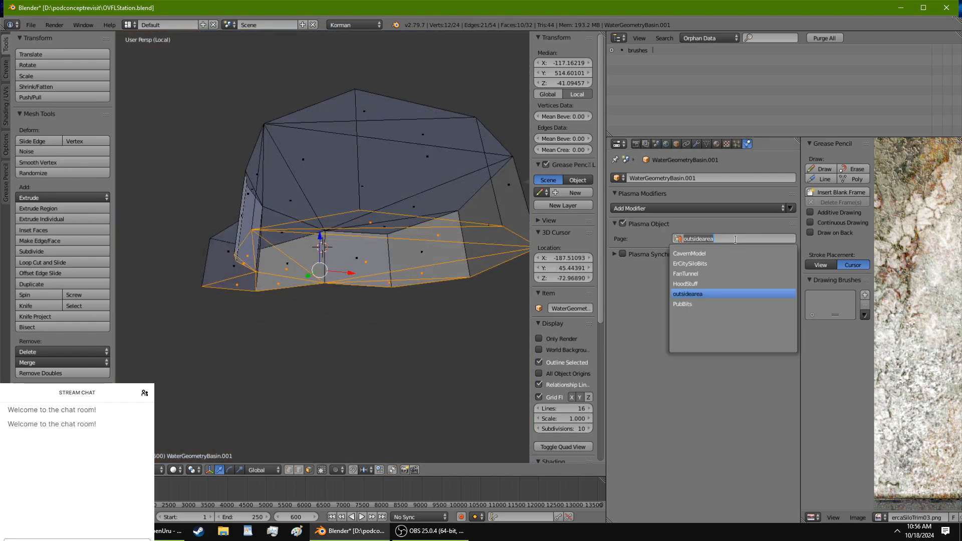
click(721, 273)
Step: Select all the top surface faces of the extruded water volume, including the narrow slivers at its edges, and delete them
scroll(304, 192, up, 8)
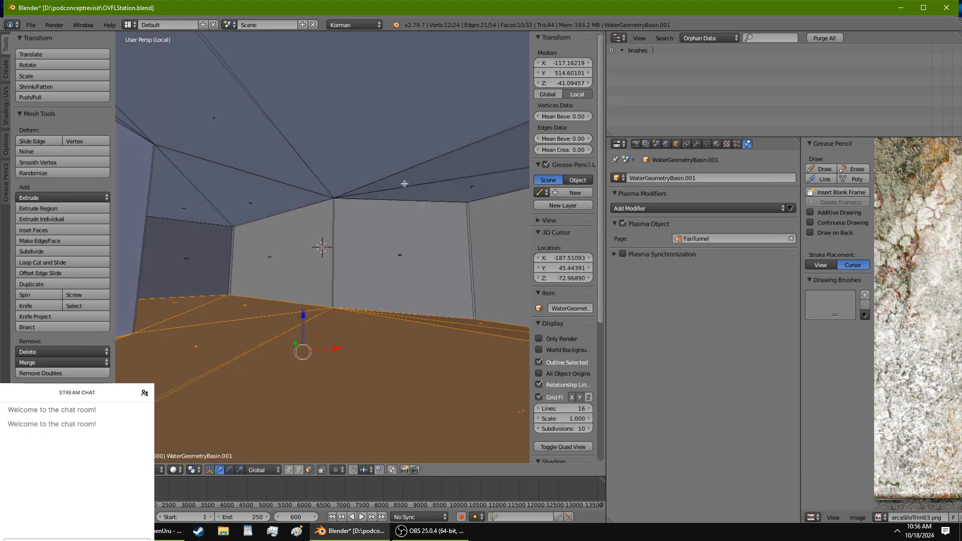
right_click(271, 199)
ctrl+right_click(299, 128)
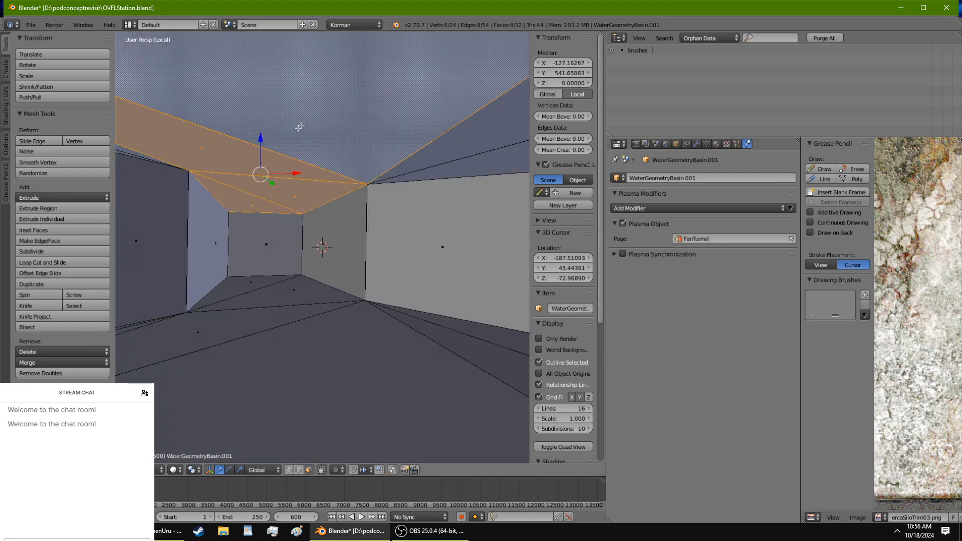
ctrl+right_click(472, 168)
ctrl+right_click(132, 154)
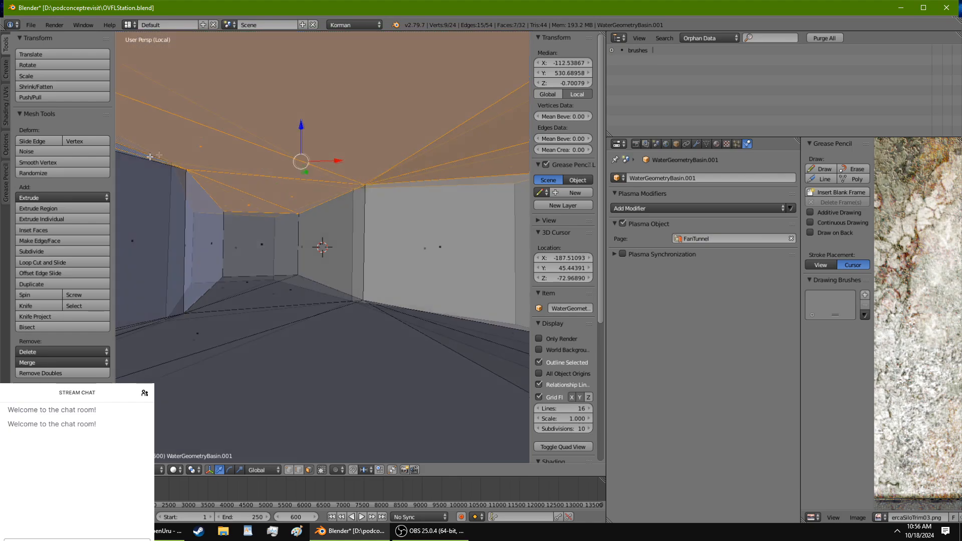
middle_drag(132, 154, 178, 208)
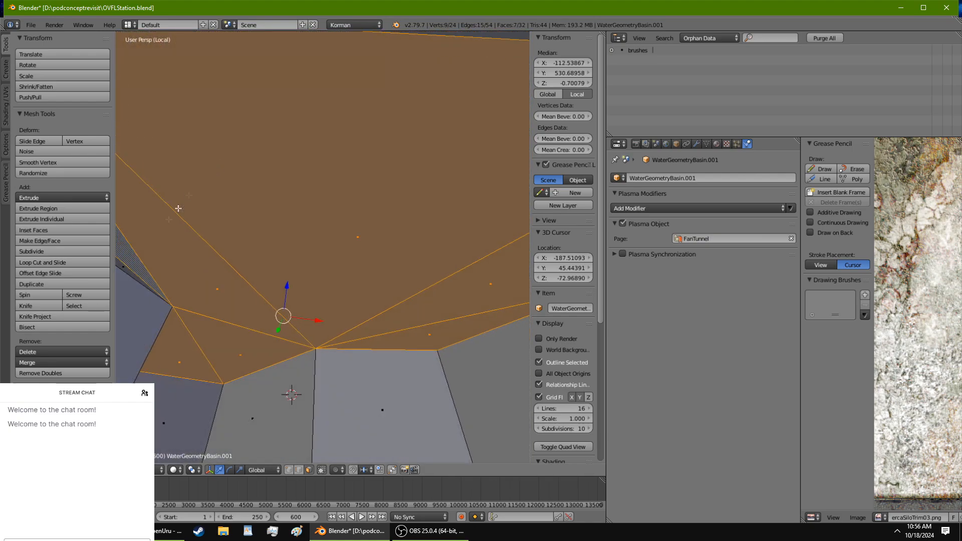
ctrl+right_click(125, 270)
middle_drag(149, 268, 426, 358)
shift+right_click(466, 354)
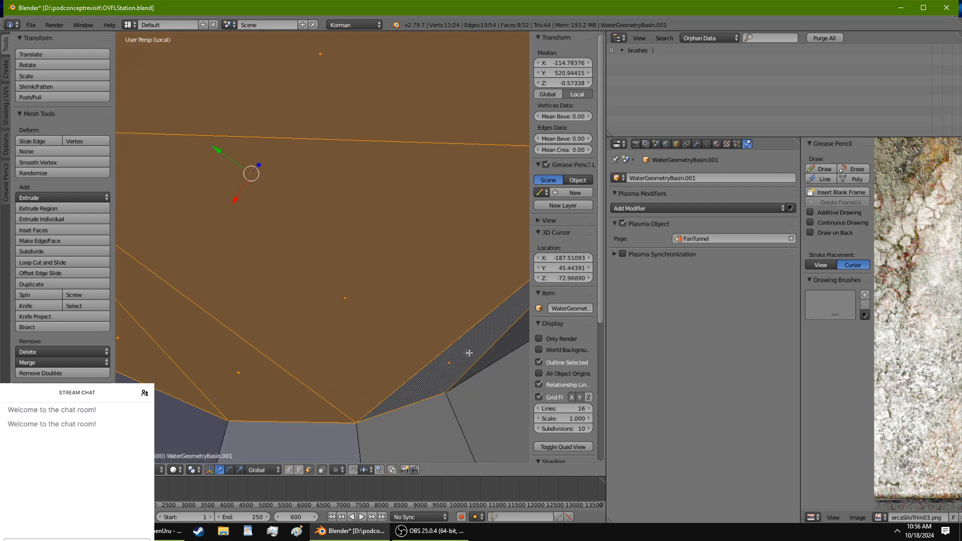
shift+right_click(490, 344)
shift+right_click(493, 344)
key(x)
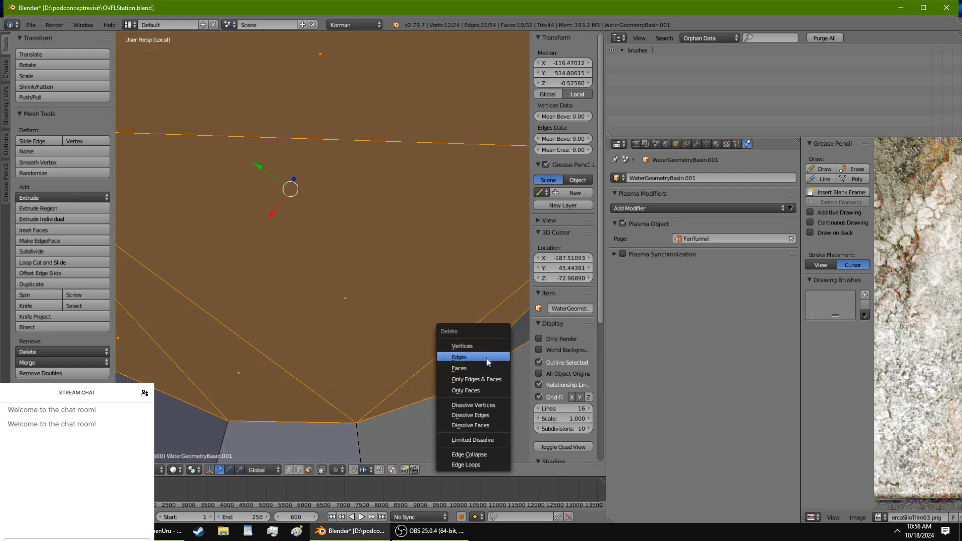
click(480, 365)
middle_drag(385, 317, 289, 356)
scroll(290, 342, down, 4)
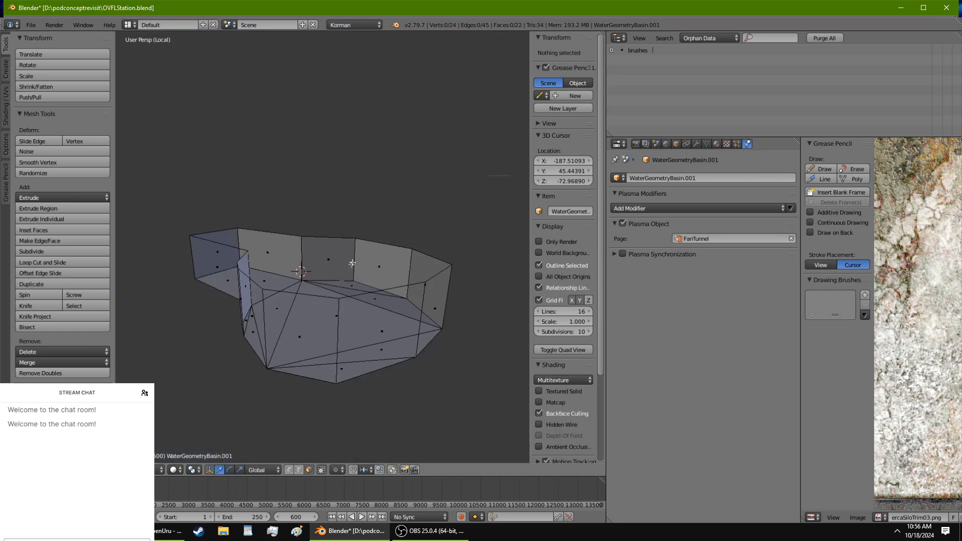
middle_drag(352, 262, 295, 333)
Step: Leave local view and mesh editing, and rename the water volume object to WaterGeometryBasin.MixerPit1
key(KP_Divide)
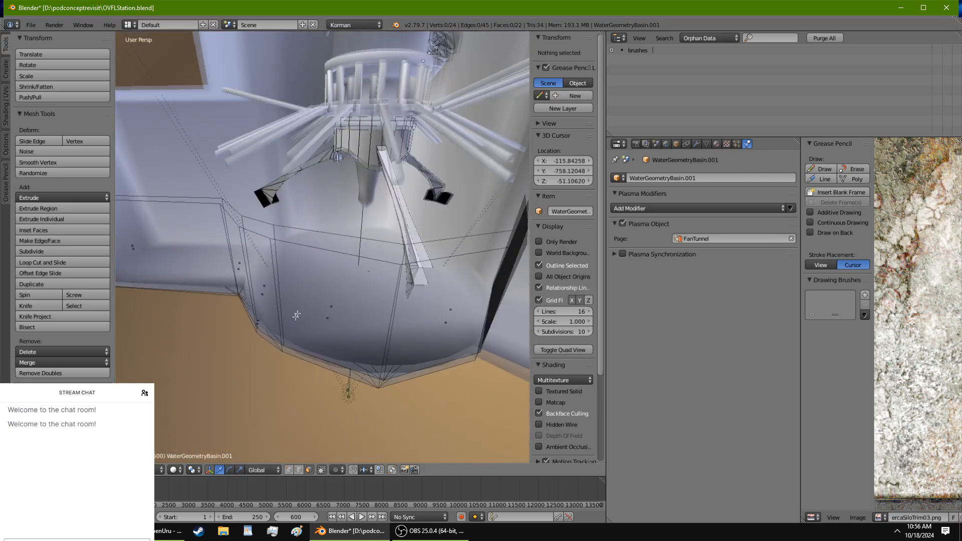
scroll(262, 273, up, 3)
middle_drag(262, 274, 517, 179)
key(Tab)
click(717, 176)
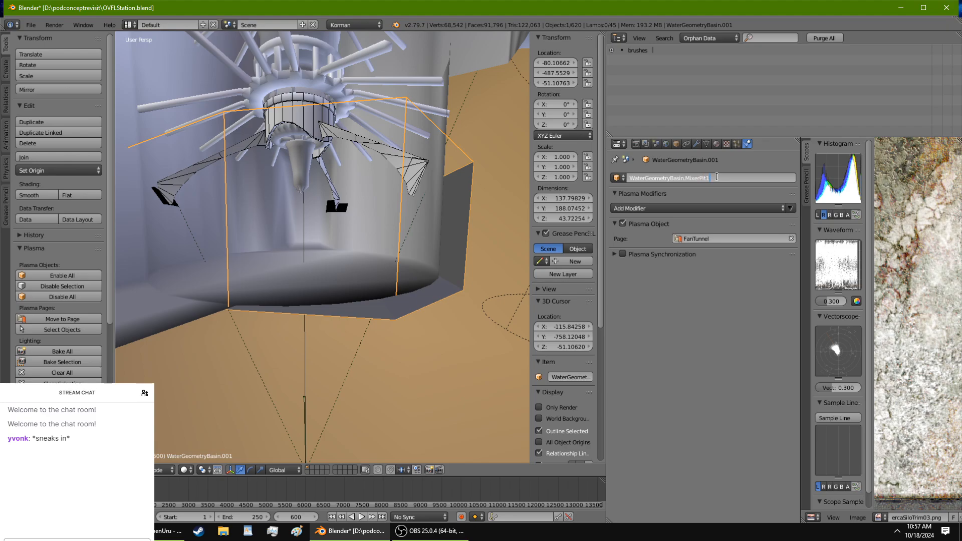
key(Return)
Step: Duplicate the WaterGeometryBasin.MixerPit1 object in place
middle_drag(372, 184, 354, 236)
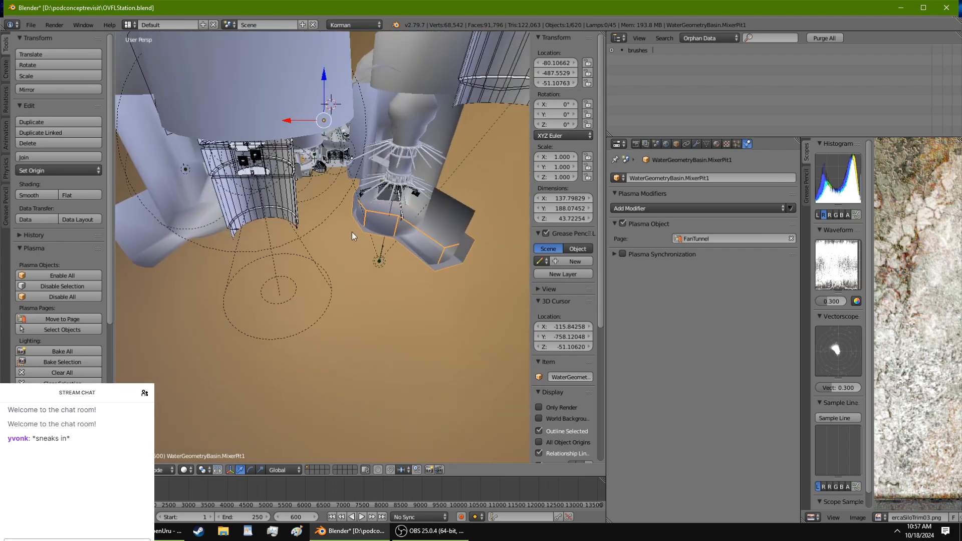
click(58, 122)
key(Escape)
Step: Set the duplicated pit object's origin to its geometry and move it along X to about 115.63, into the opposite pit
click(120, 470)
mouse_move(170, 428)
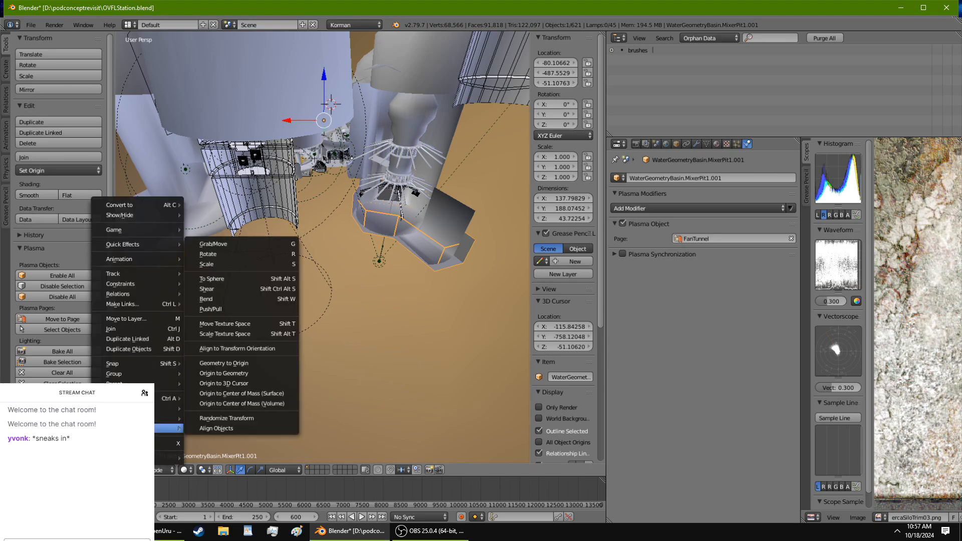
click(246, 373)
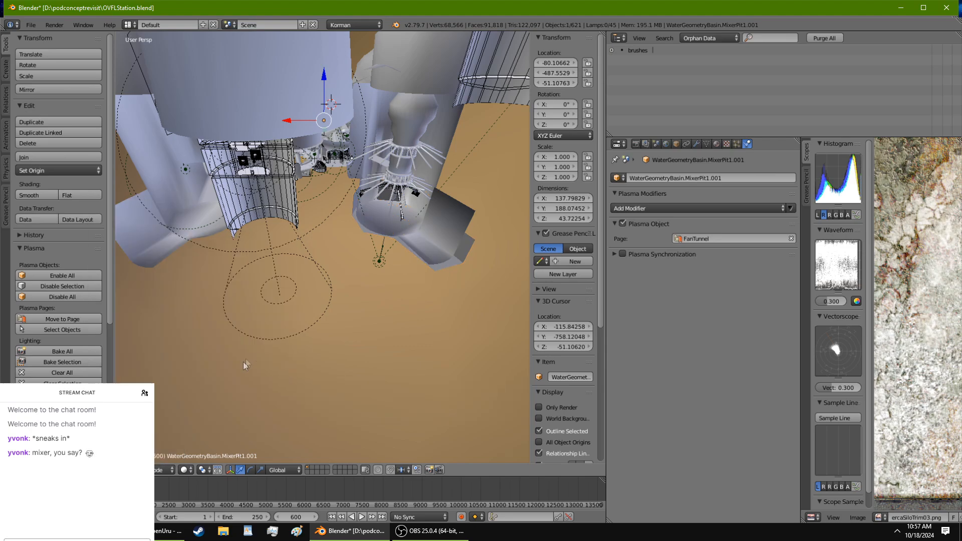
right_click(364, 221)
click(108, 469)
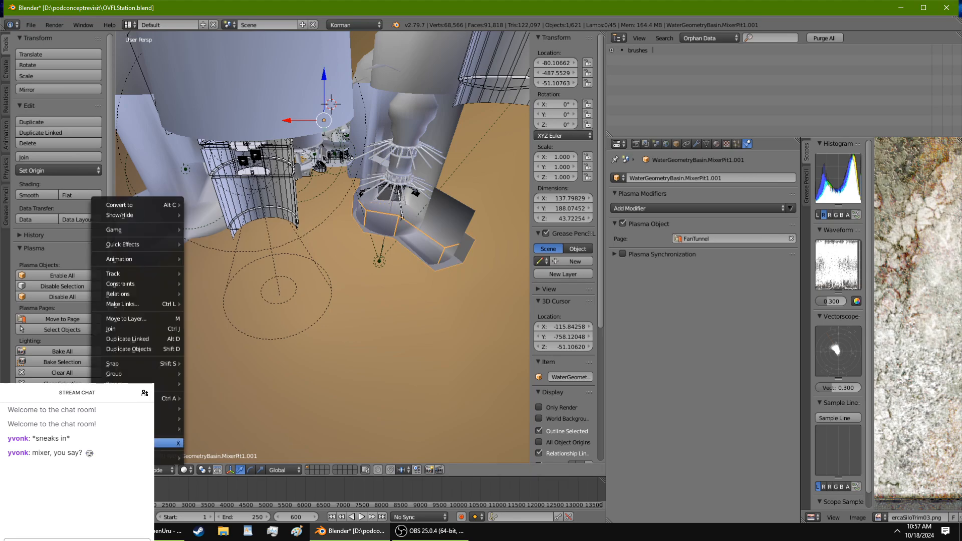
mouse_move(166, 429)
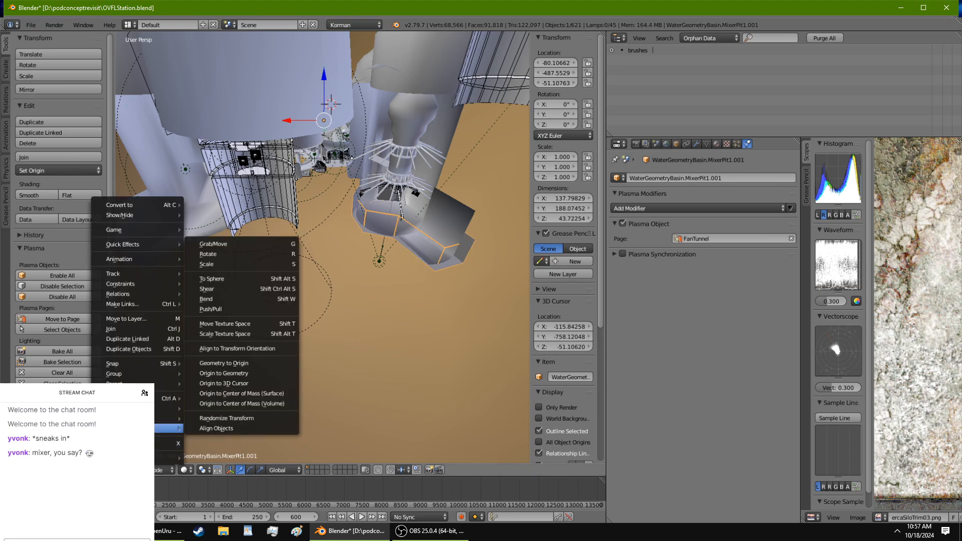
click(224, 374)
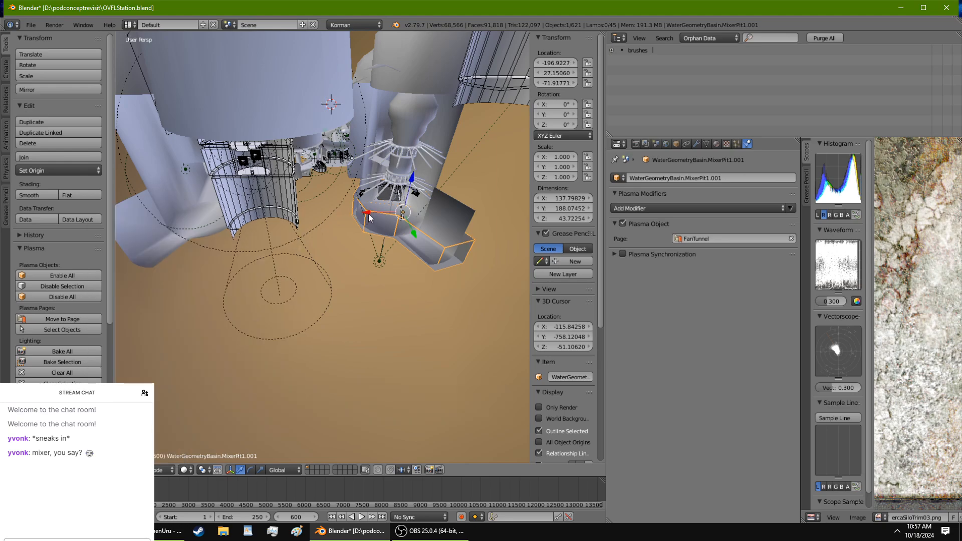
drag(370, 216, 176, 217)
key(KP_Decimal)
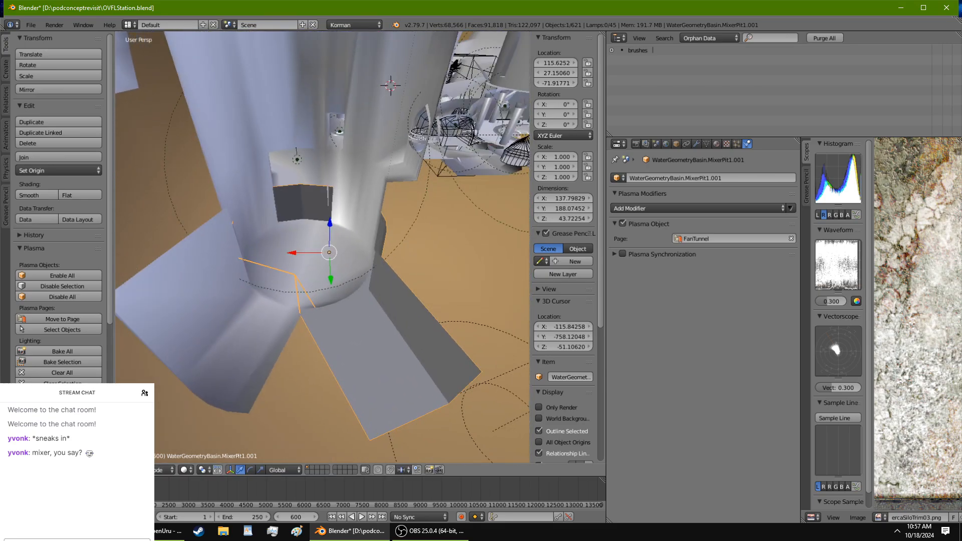
Step: Select the duplicate's entire mesh in edit mode and mirror it along the global Y axis
key(Tab)
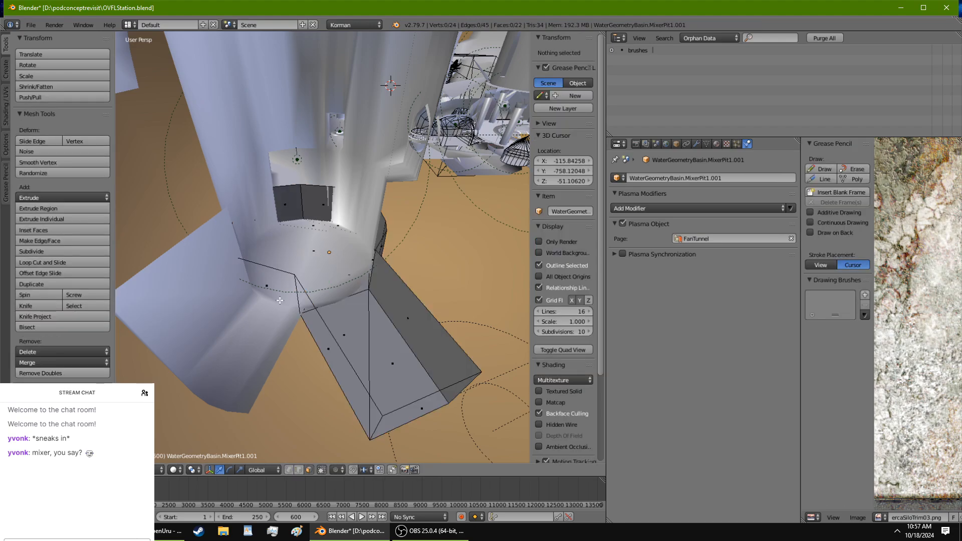
key(a)
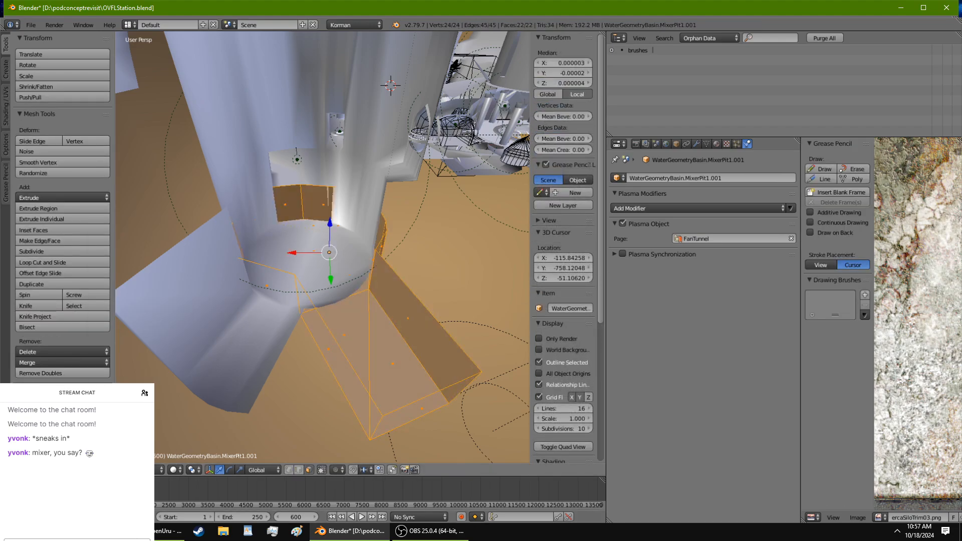
click(100, 469)
mouse_move(130, 409)
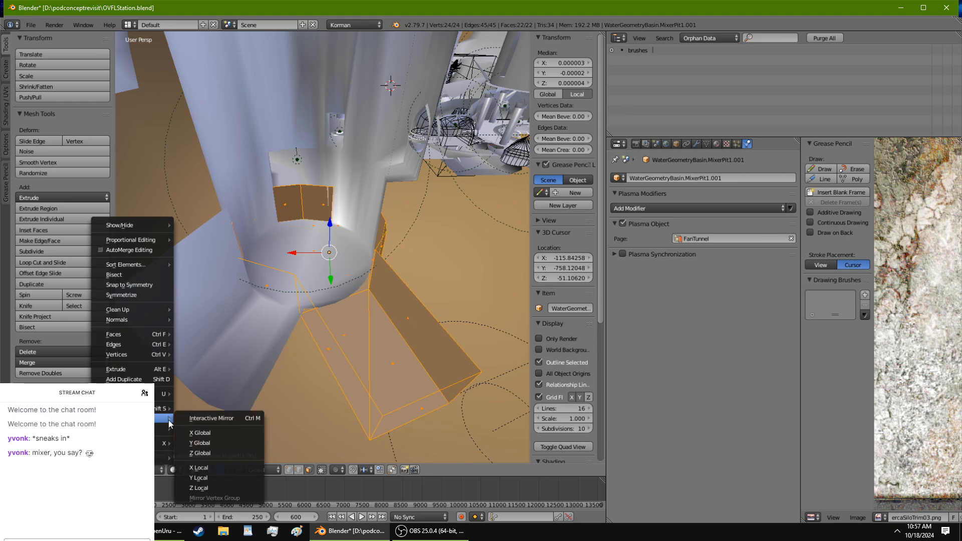
click(203, 442)
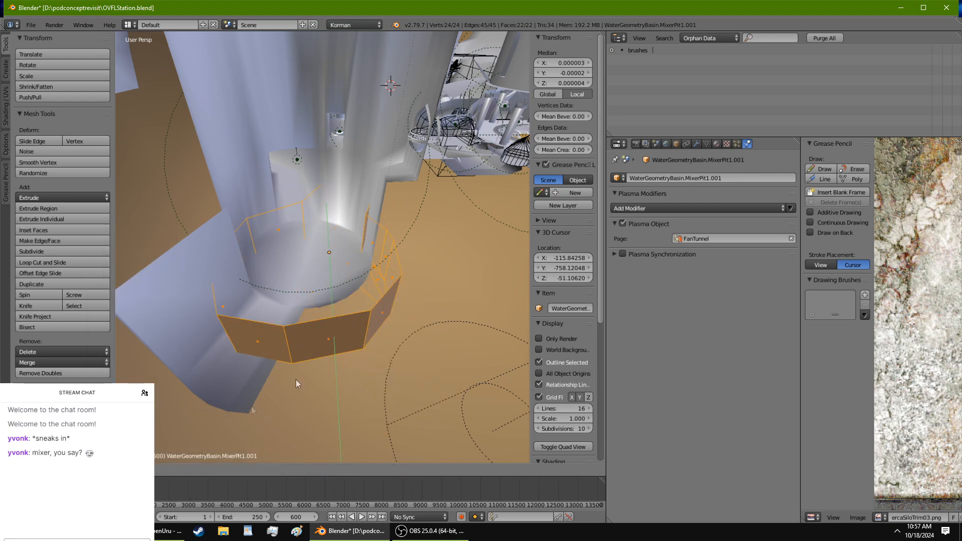
click(382, 317)
key(r)
key(z)
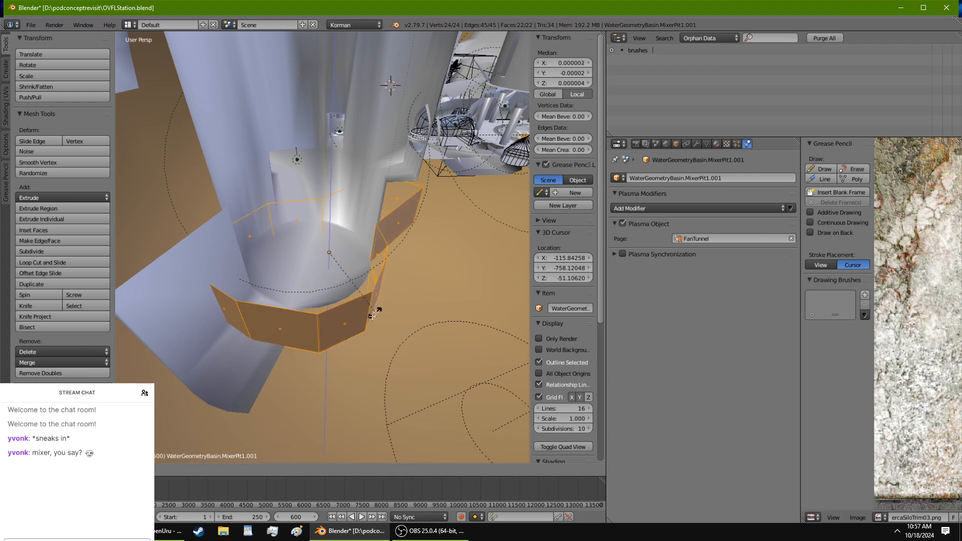
right_click(226, 293)
text(r)
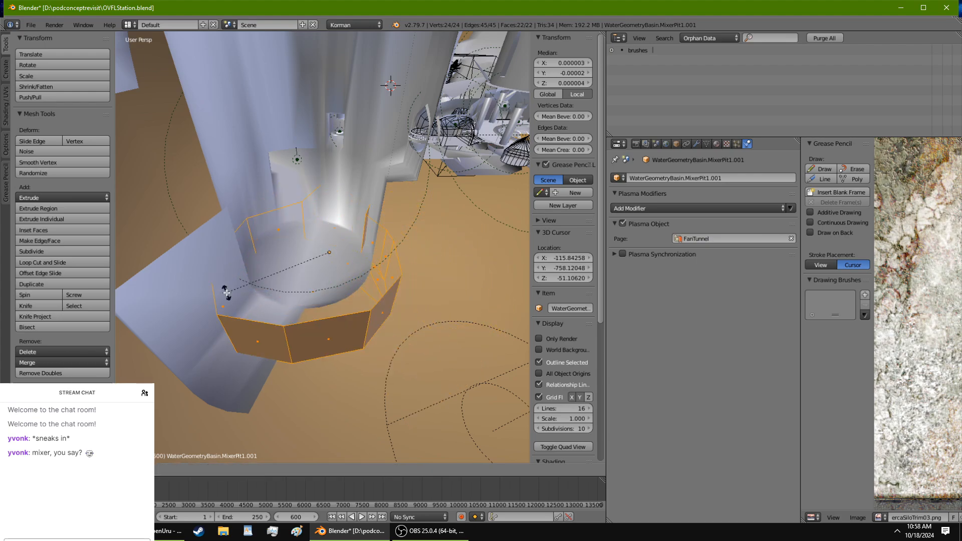
text(180)
key(Return)
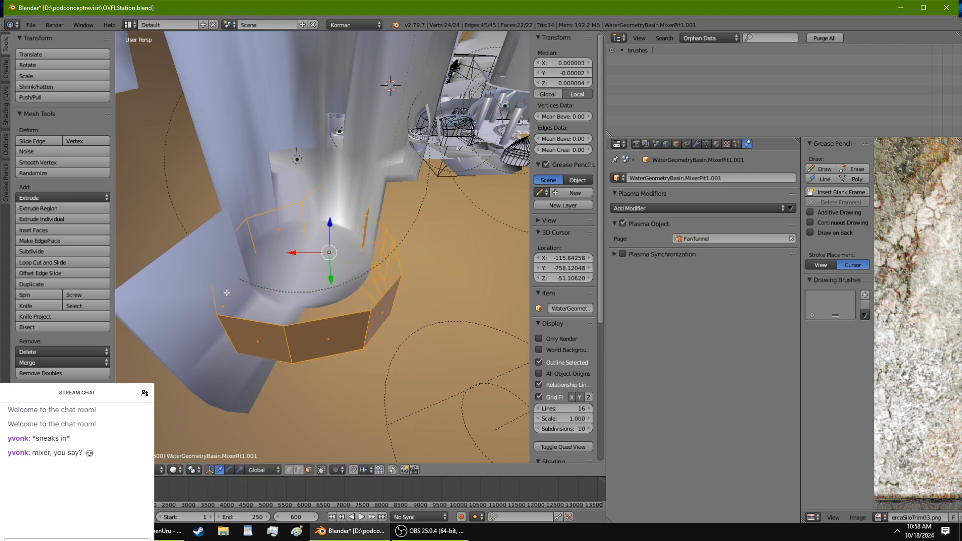
Step: Rotate the duplicate's entire mesh 180 degrees around Z and flip the direction of its normals
key(r)
text(z)
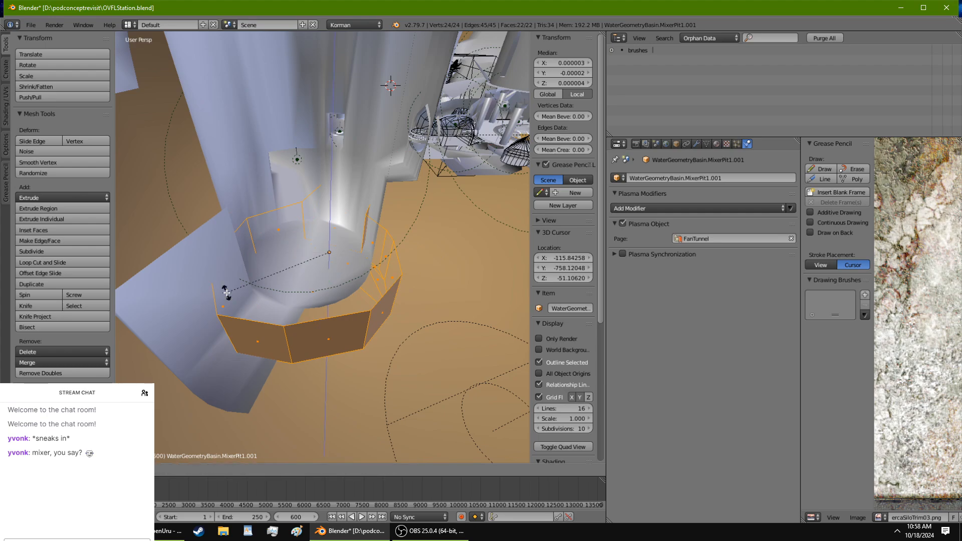
text(180)
key(Return)
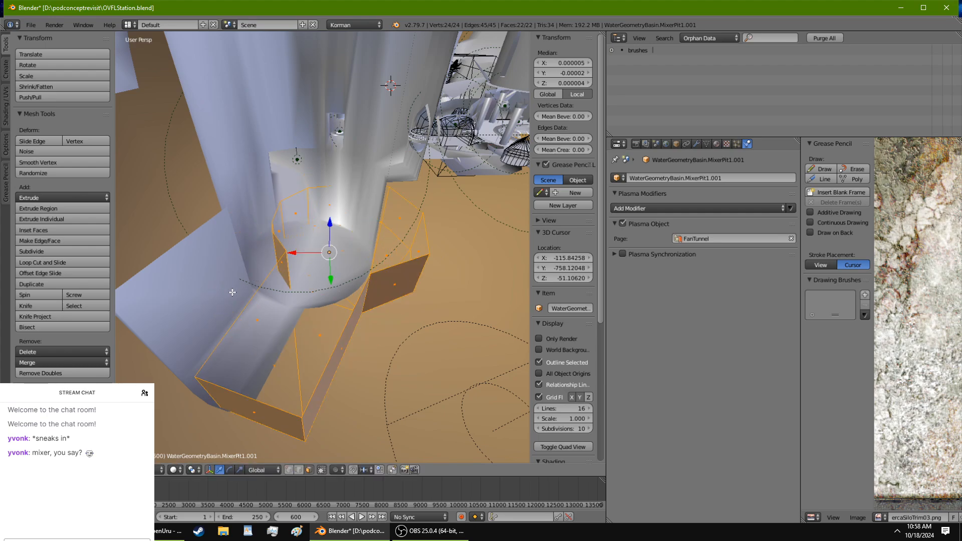
click(7, 98)
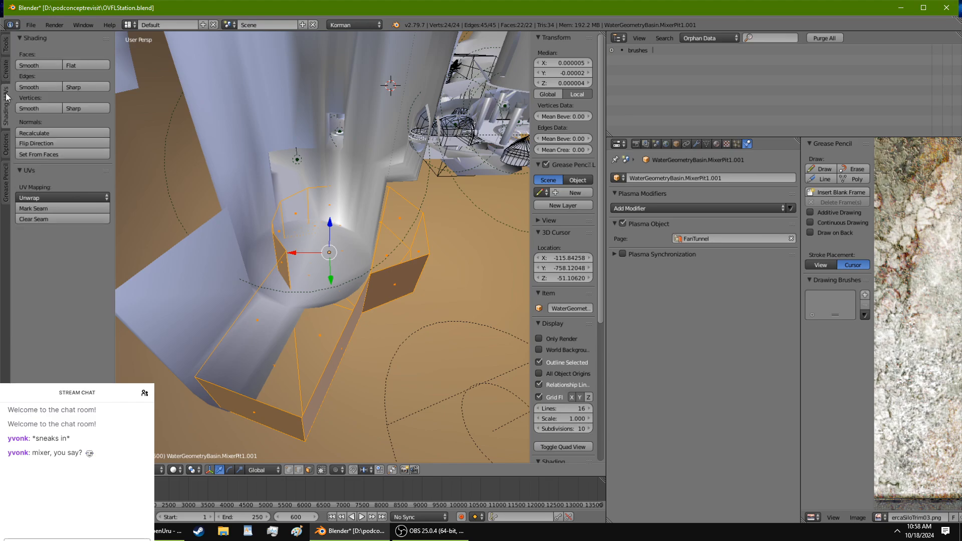
click(46, 142)
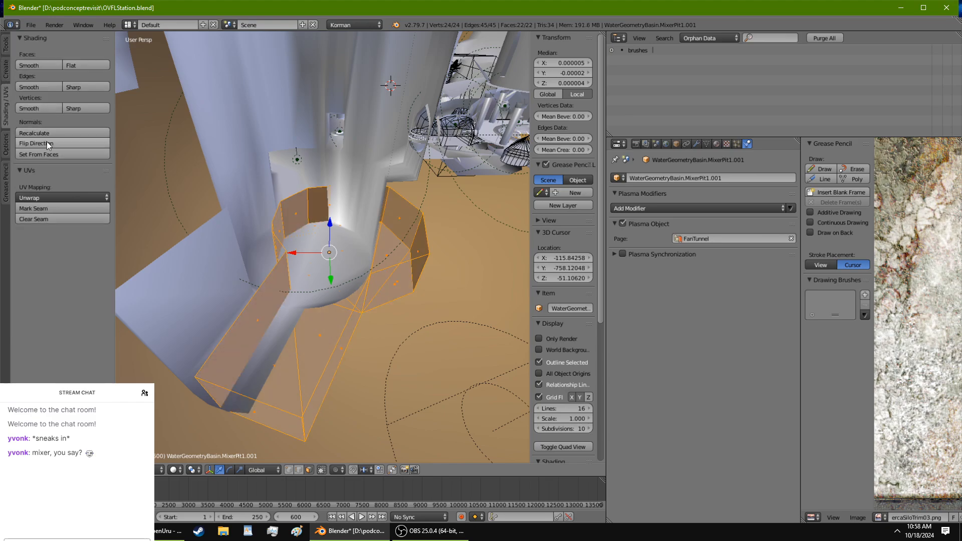
middle_drag(304, 237, 435, 267)
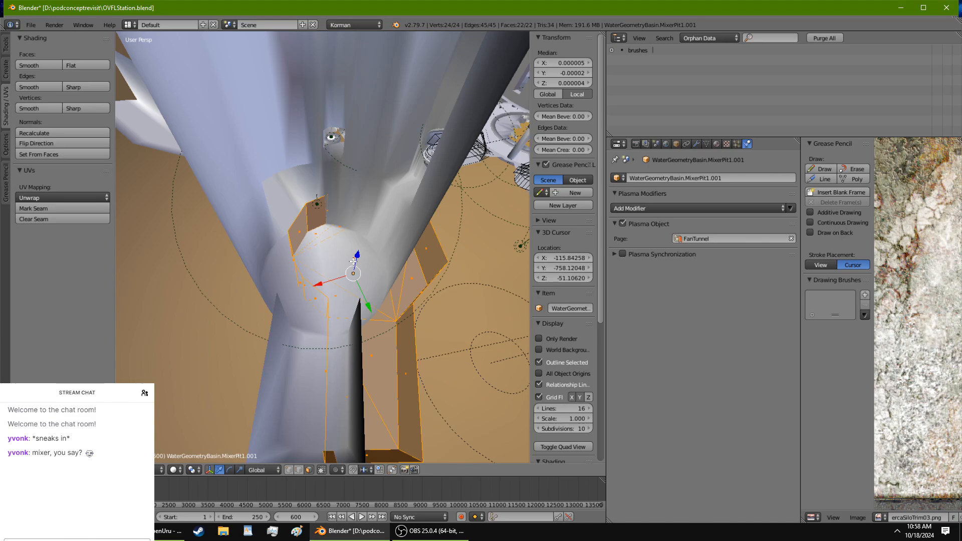
Step: Return to object mode and move the mirrored pit object along X to about 149.74
key(Tab)
drag(328, 285, 279, 275)
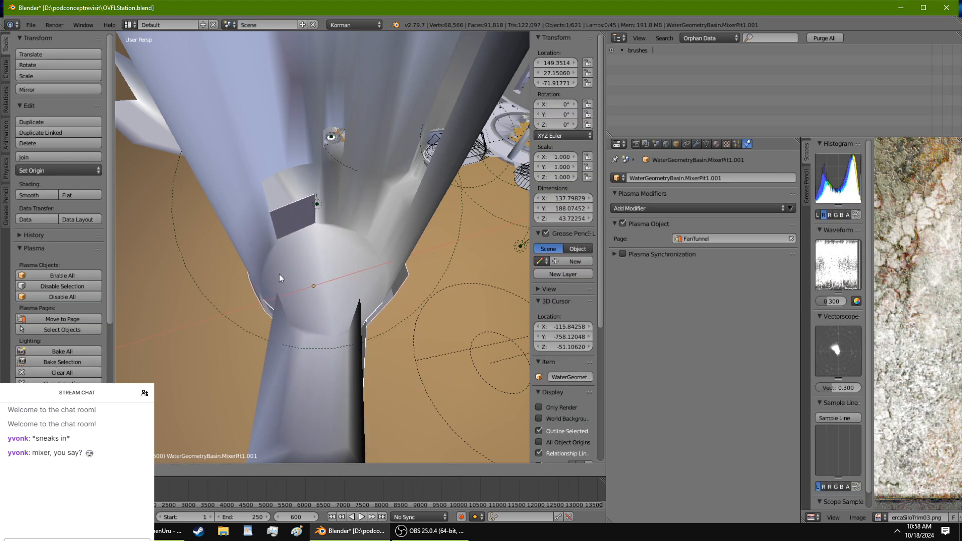
scroll(279, 274, down, 3)
middle_drag(278, 275, 252, 213)
scroll(389, 213, up, 4)
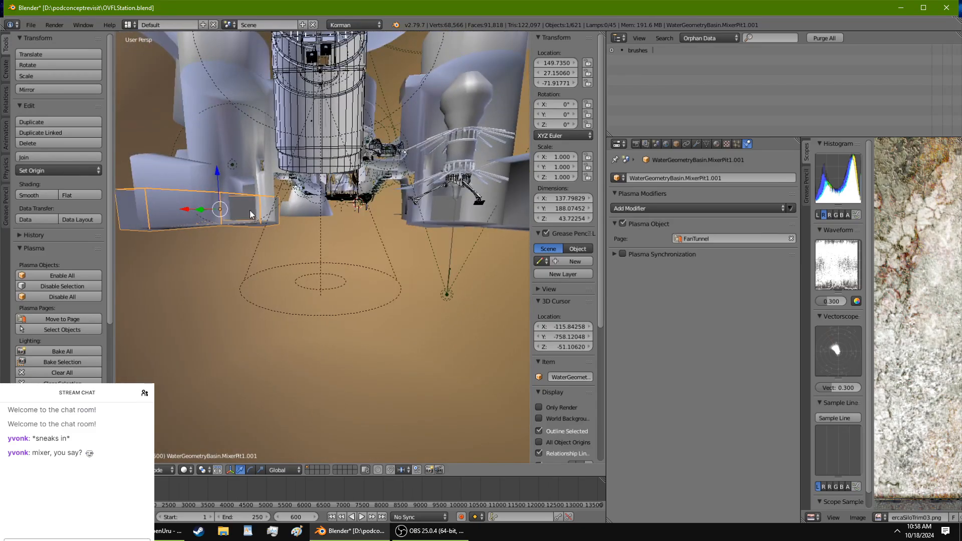
Step: Examine the water geometry inside the mixer pits and how it meets the surrounding walls and cavern basin
middle_drag(249, 210, 287, 139)
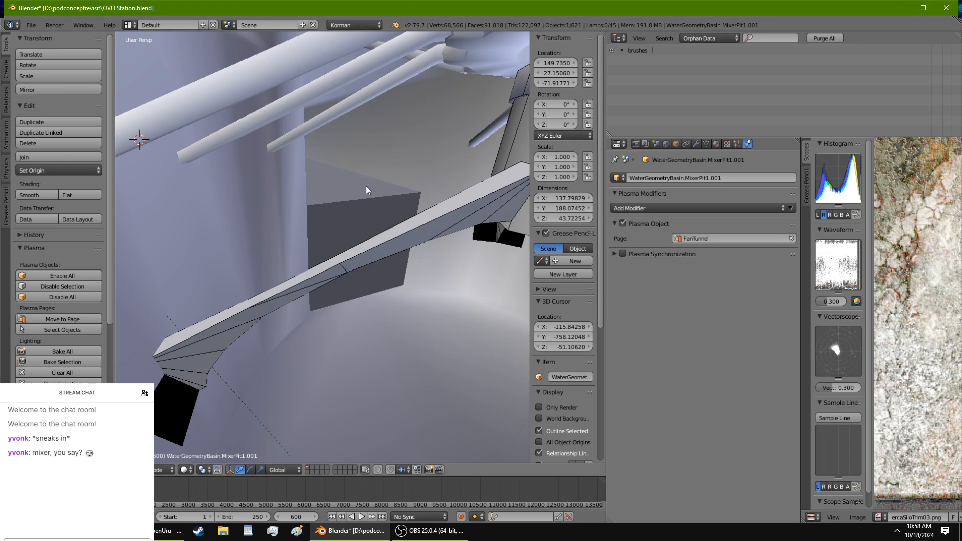
middle_drag(366, 187, 262, 218)
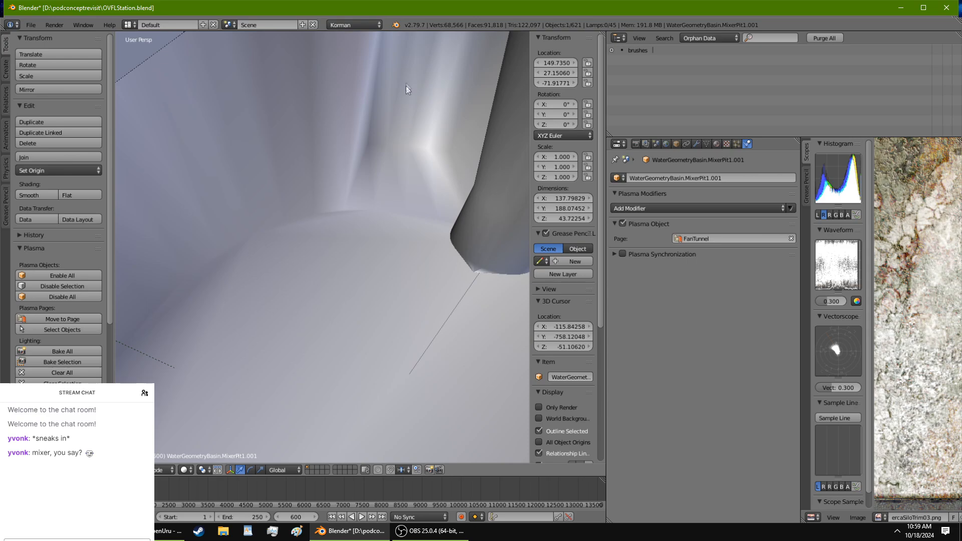
middle_drag(407, 86, 401, 130)
click(65, 531)
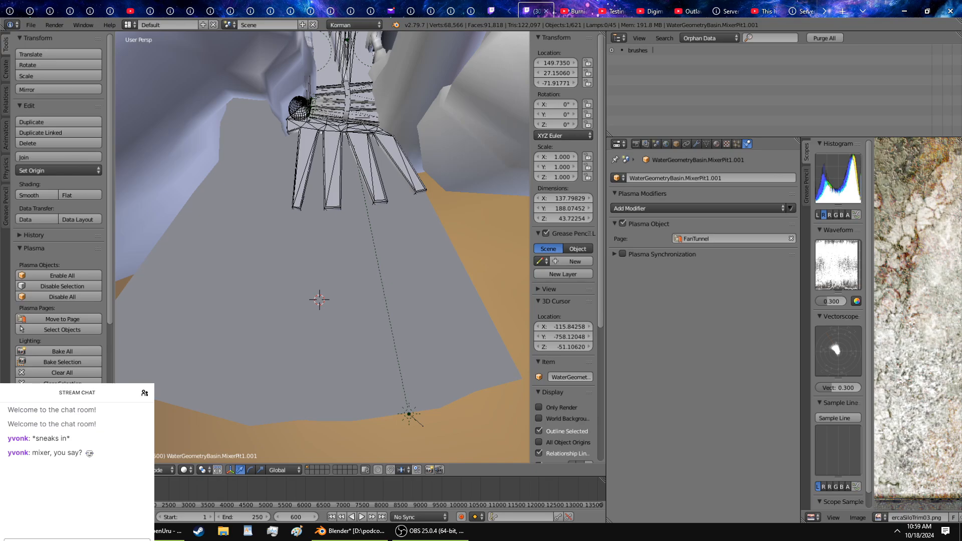
click(351, 531)
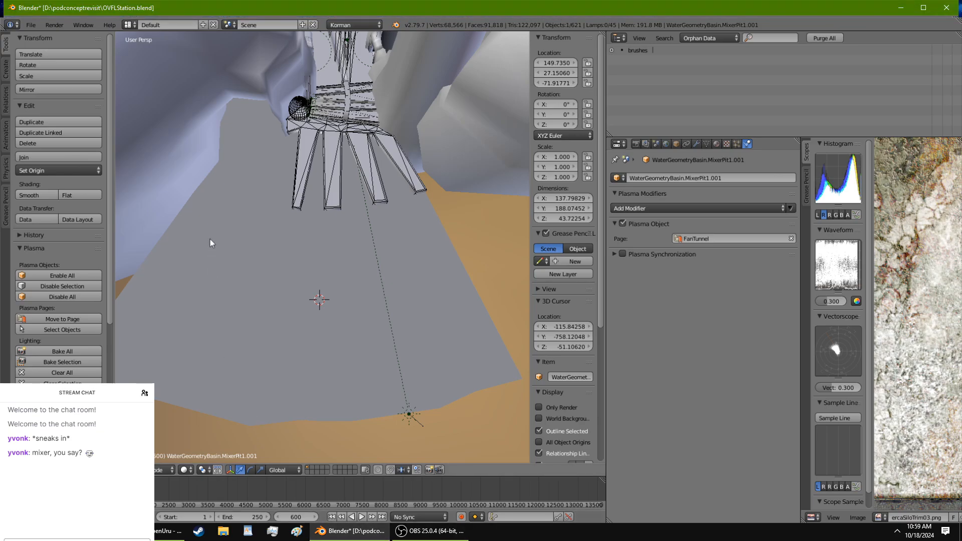
scroll(212, 241, down, 5)
mouse_move(223, 248)
middle_down()
mouse_move(315, 184)
mouse_move(261, 216)
mouse_move(191, 228)
mouse_move(217, 256)
middle_up()
scroll(217, 255, up, 3)
shift+middle_drag(432, 243, 333, 241)
scroll(333, 242, up, 3)
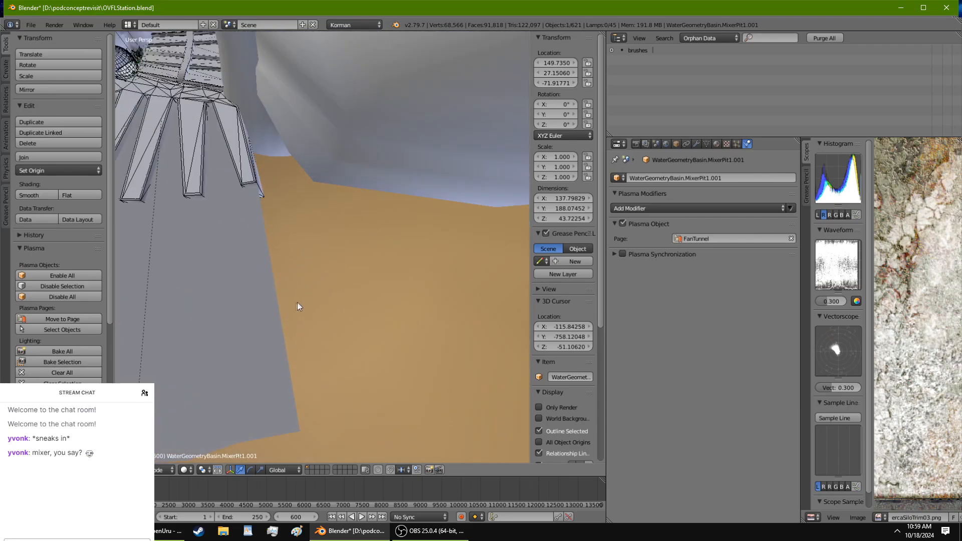
Step: Extrude the WaterGeometryBasin mesh's long outer edge outward to about X 232.32 and shift it to about Y -234.94
right_click(275, 289)
key(Tab)
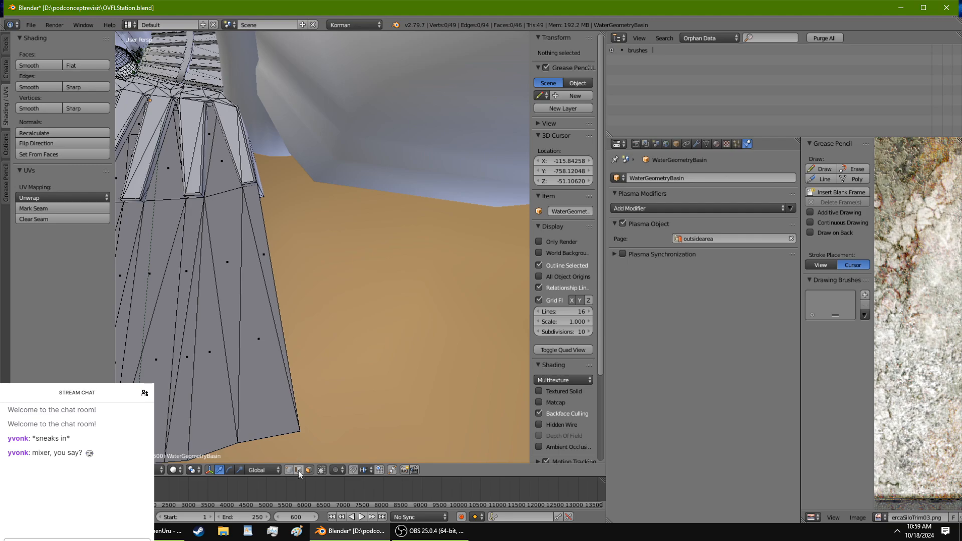
right_click(279, 293)
middle_drag(291, 302, 288, 297)
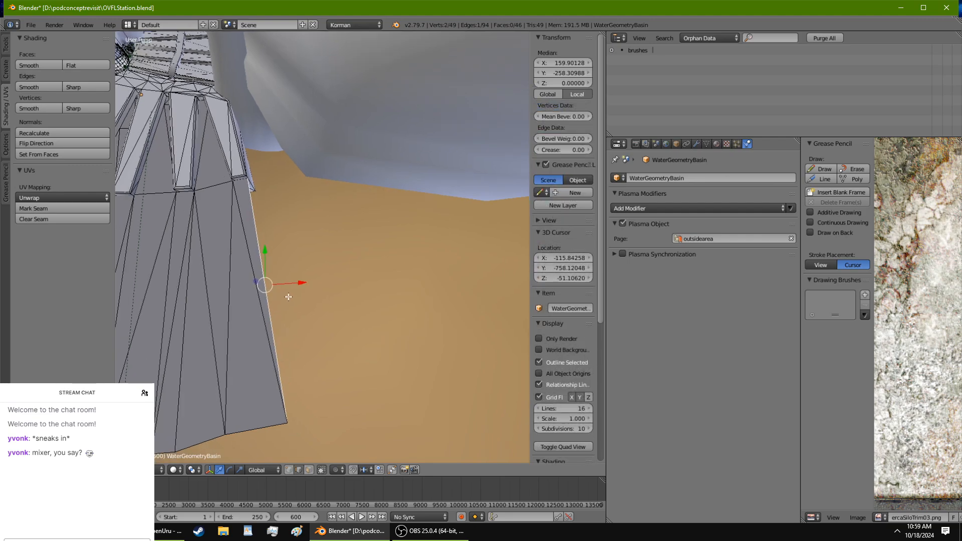
key(e)
right_click(304, 294)
drag(285, 283, 347, 263)
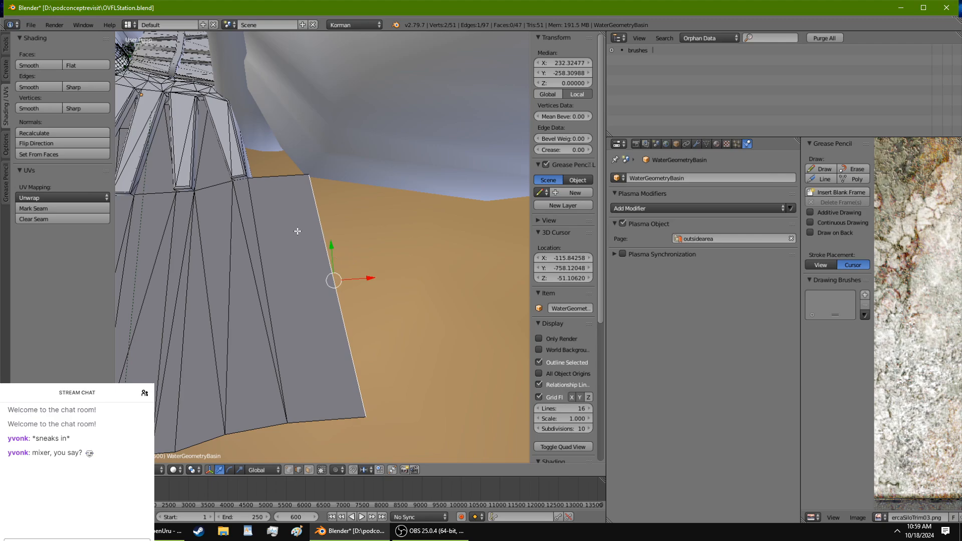
middle_drag(298, 231, 376, 323)
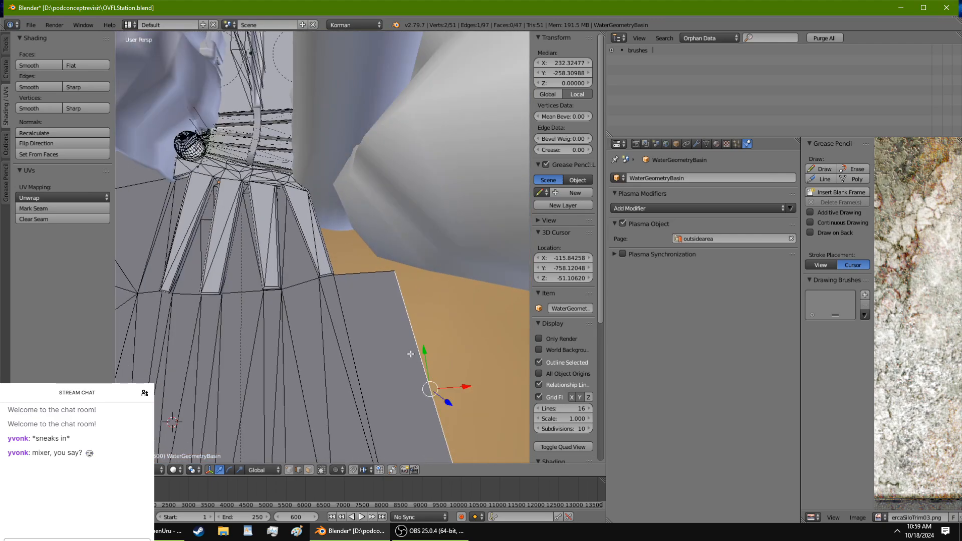
drag(424, 350, 415, 325)
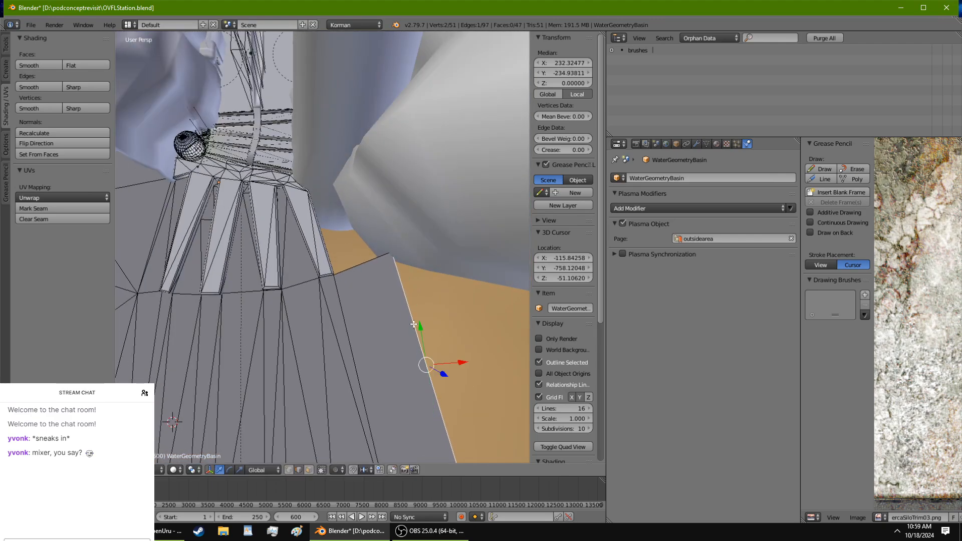
Step: Extrude the new face's short inner edge along Y to about -26.63, toward the gap beside the cavern wall
scroll(414, 324, up, 5)
right_click(400, 296)
key(KP_Decimal)
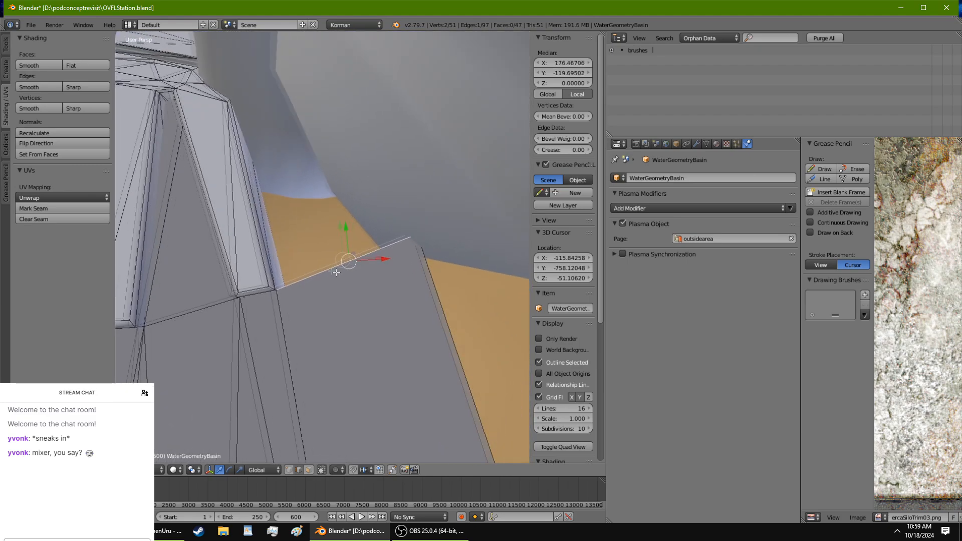
right_click(403, 299)
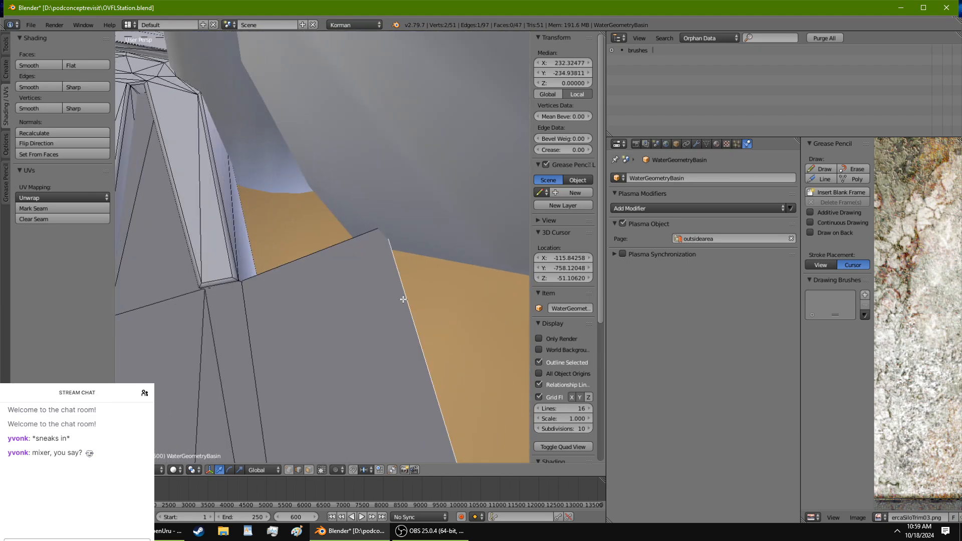
right_click(349, 236)
middle_drag(347, 235, 379, 298)
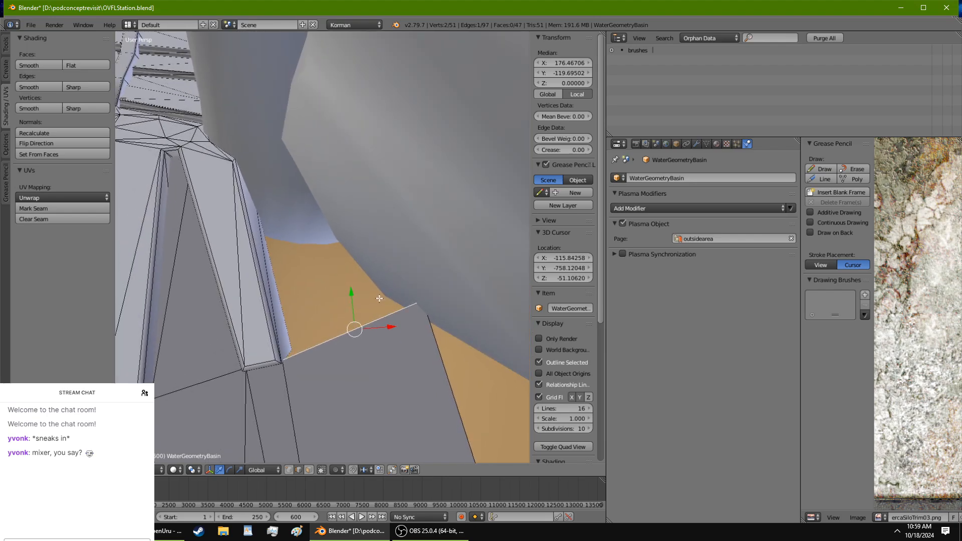
key(g)
right_click(353, 257)
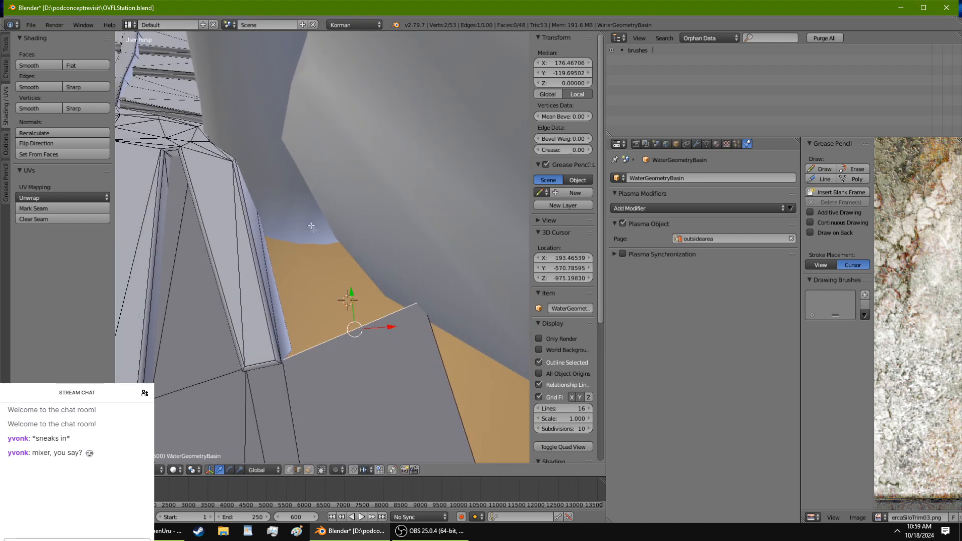
key(g)
click(299, 138)
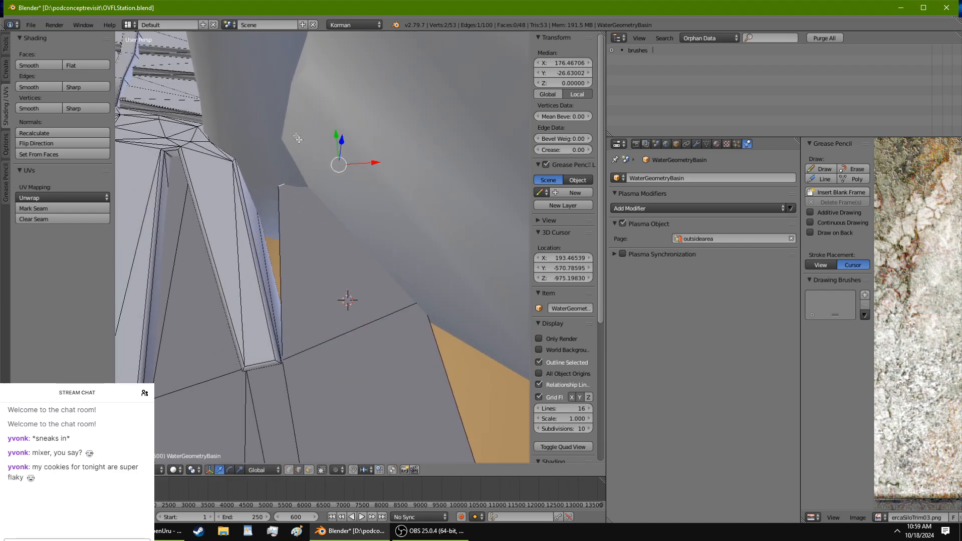
Step: Move the extruded end edge along X to about 155.02 and rotate it to suit the gap
drag(373, 164, 337, 160)
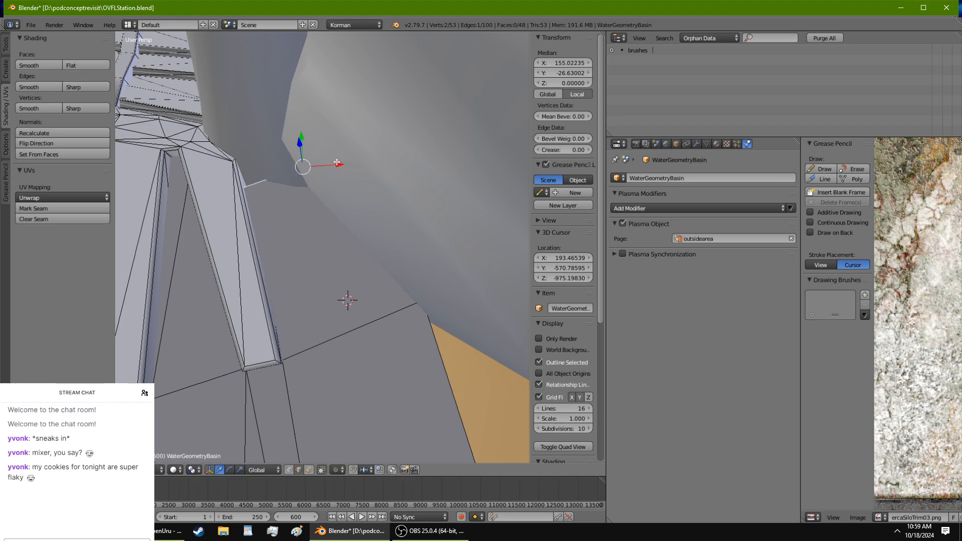
key(r)
click(343, 178)
mouse_move(342, 177)
middle_down()
mouse_move(376, 201)
mouse_move(314, 185)
mouse_move(338, 194)
mouse_move(327, 185)
middle_up()
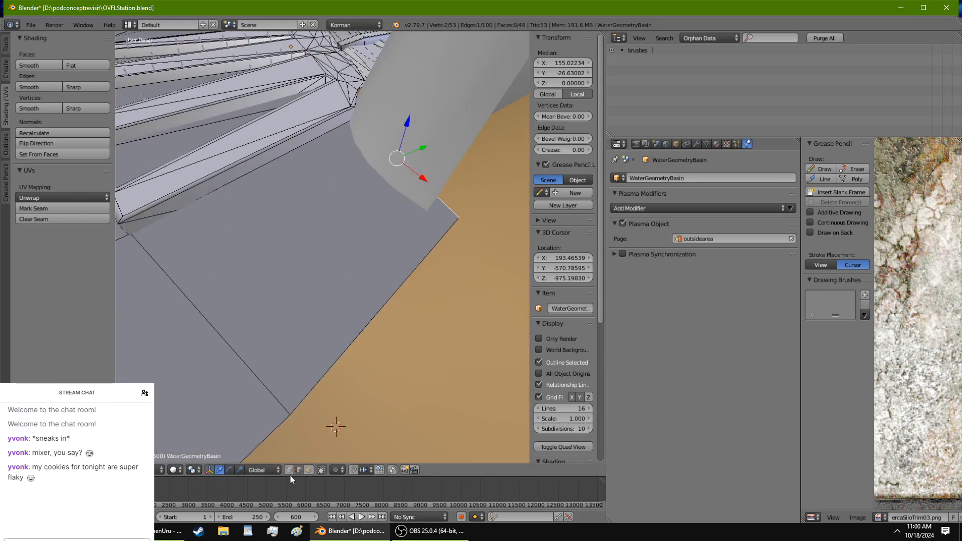
Step: Reposition the extension's outer vertices to follow the cavern wall, placing the middle corner at about X 209.27, Y -108.01
right_click(457, 218)
middle_drag(457, 218, 110, 244)
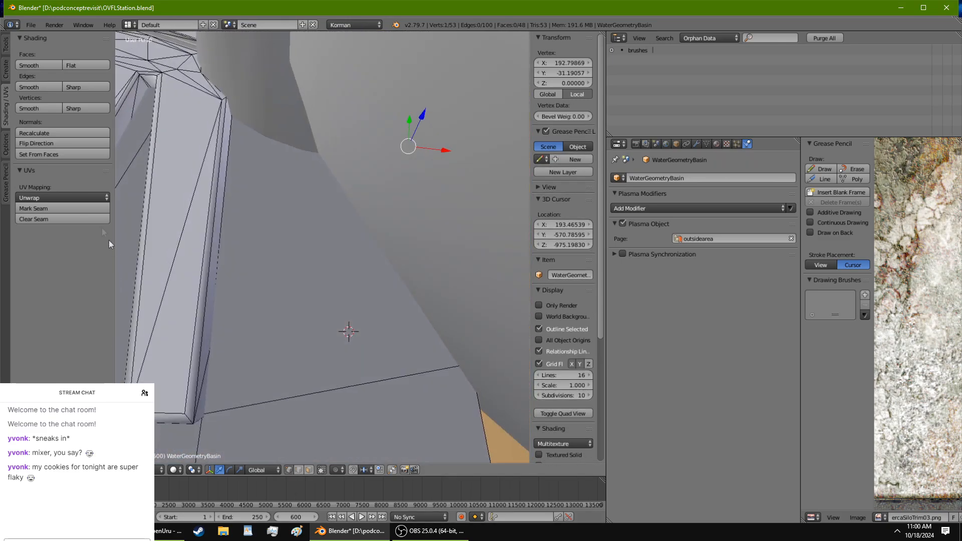
drag(411, 113, 408, 124)
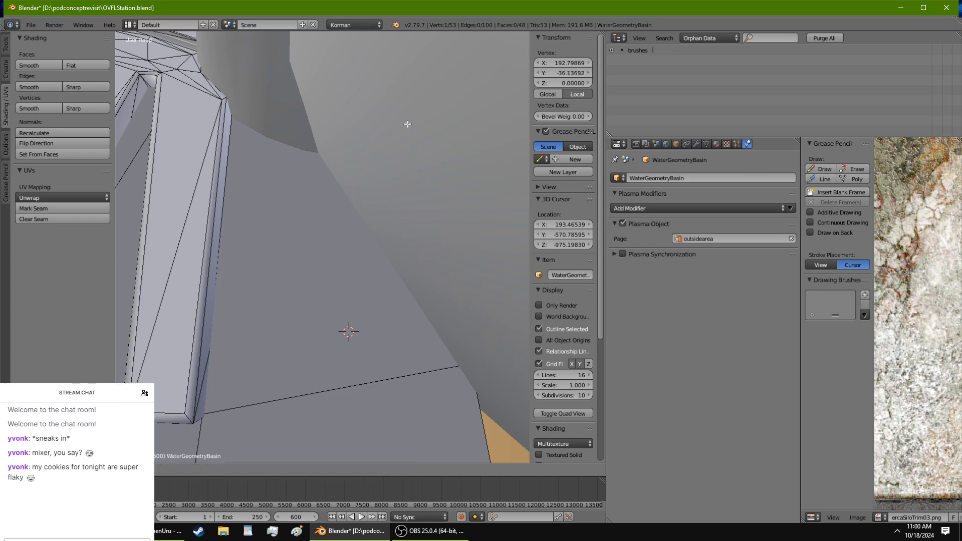
drag(440, 220, 357, 126)
drag(390, 160, 499, 373)
middle_drag(499, 374, 426, 331)
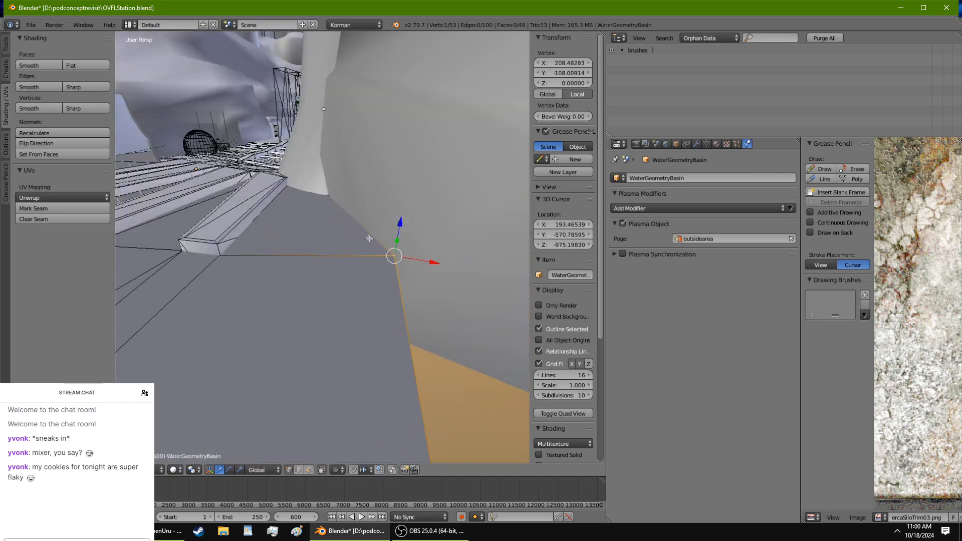
shift+right_click(334, 195)
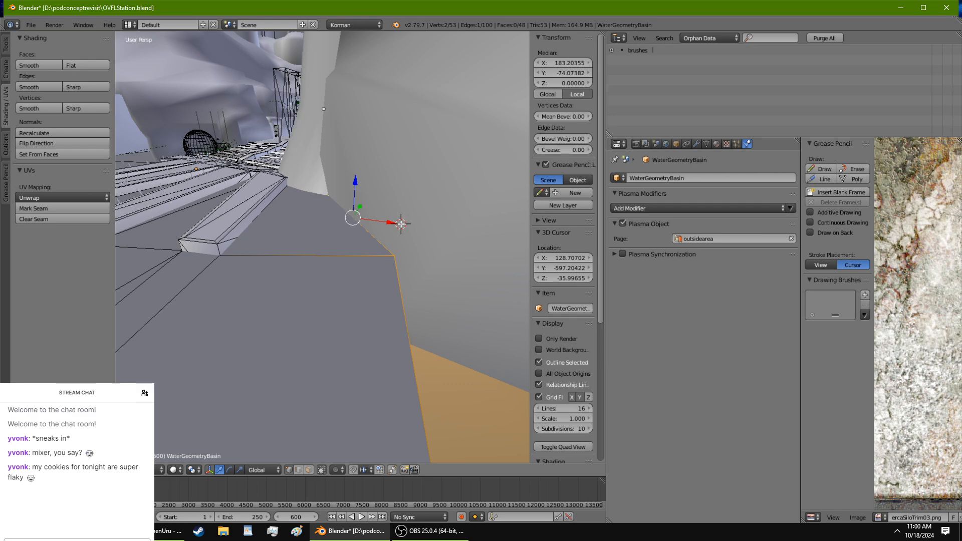
right_click(397, 255)
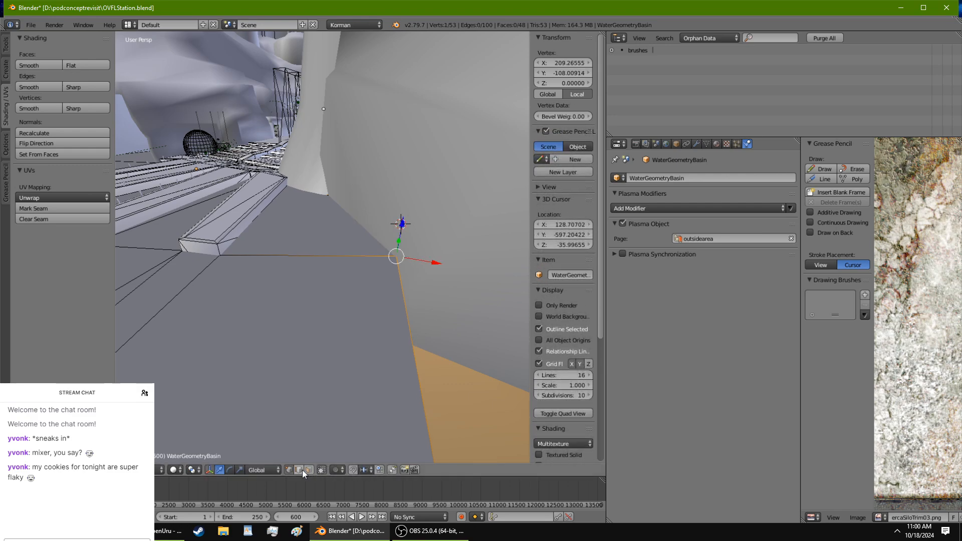
Step: Clear the vertex selection and select the long outer edge of the basin water's first extended face
key(a)
right_click(416, 387)
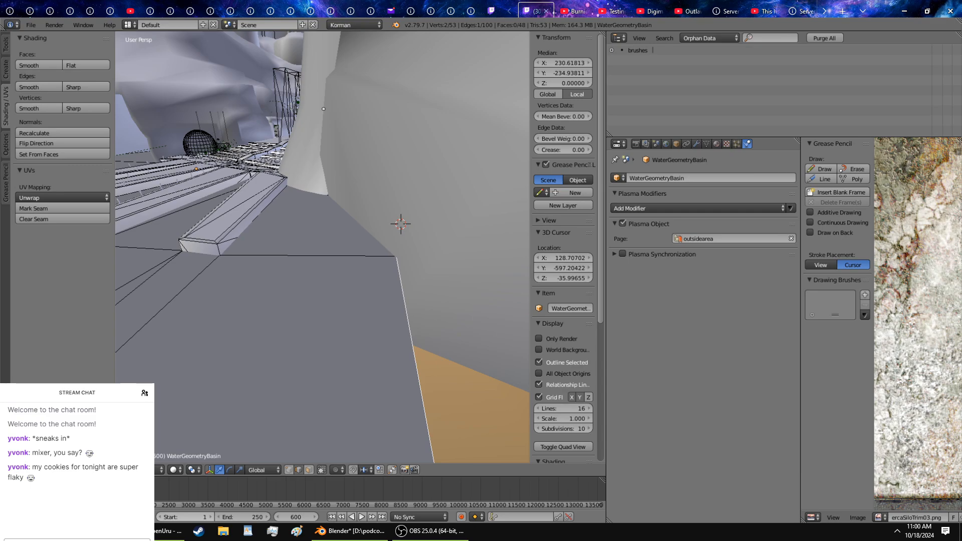
Step: Extrude the water plane's outer side edge in the positive X direction and place it at about X 416, Y -292
click(350, 532)
scroll(296, 335, down, 4)
middle_drag(343, 278, 369, 341)
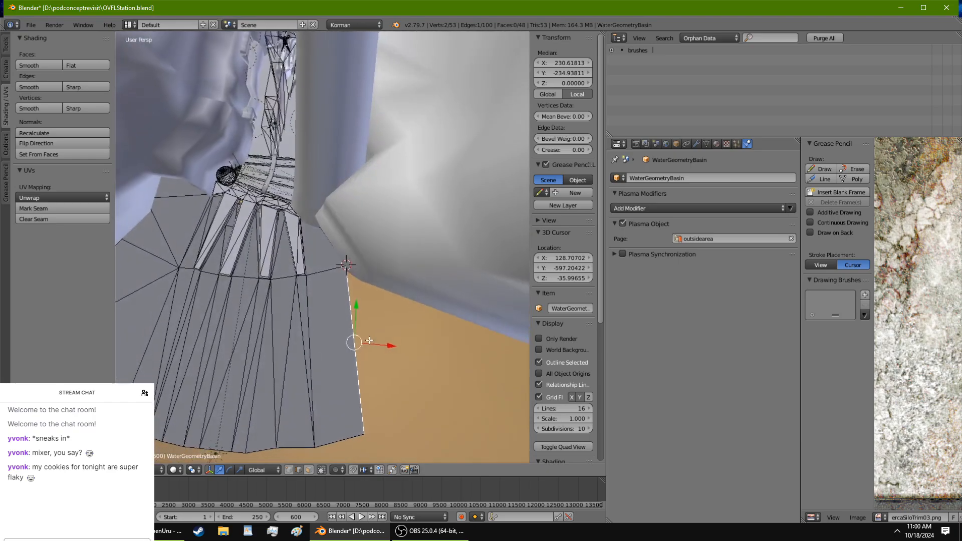
scroll(370, 341, up, 3)
scroll(371, 392, down, 1)
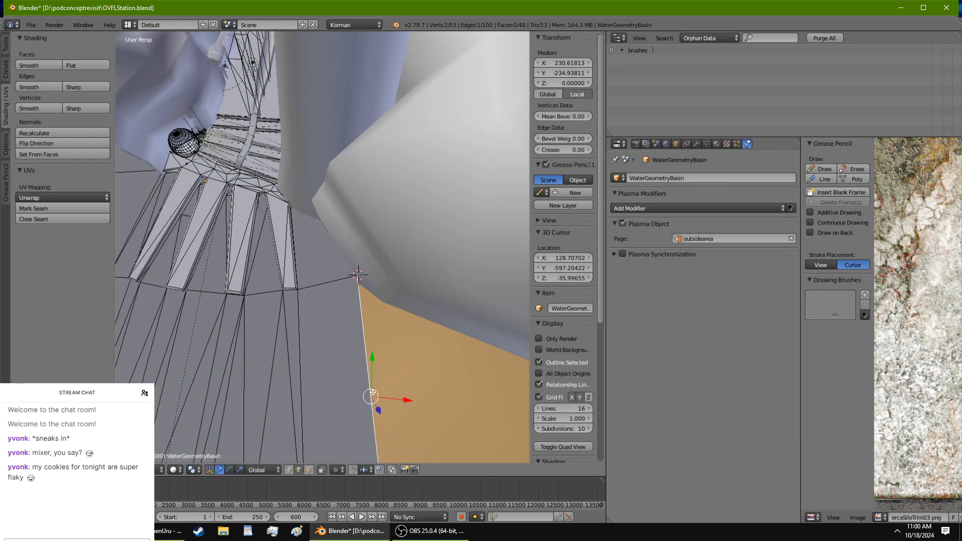
middle_drag(372, 393, 328, 301)
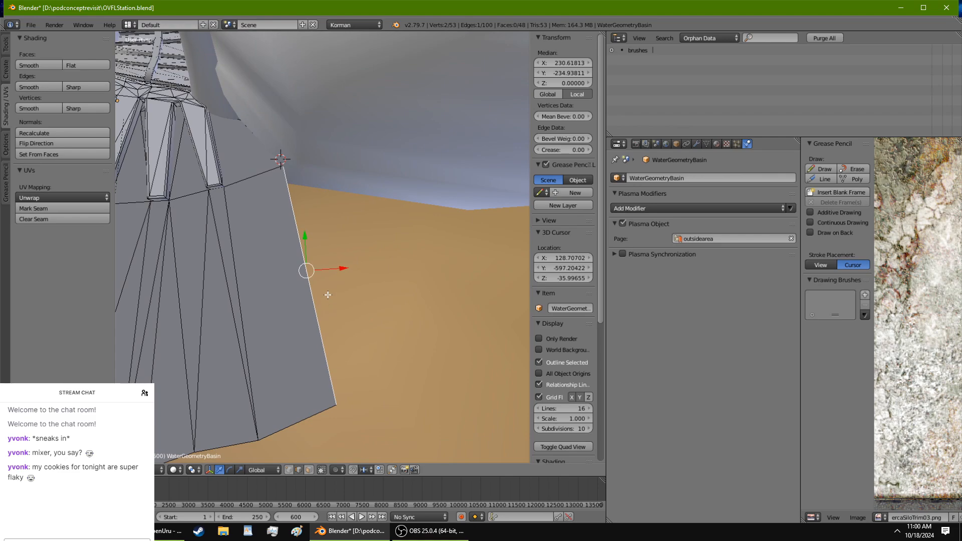
right_click(377, 296)
key(g)
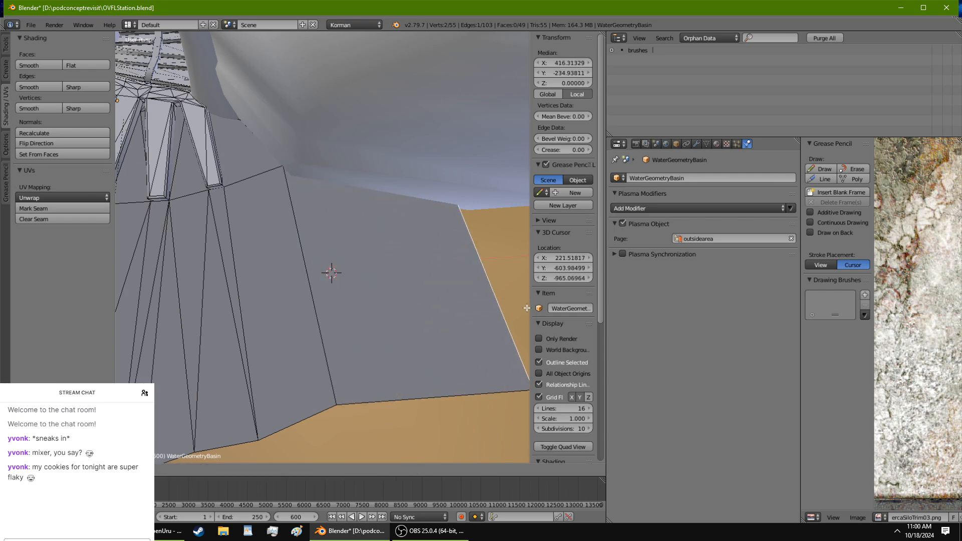
click(489, 280)
scroll(489, 281, down, 2)
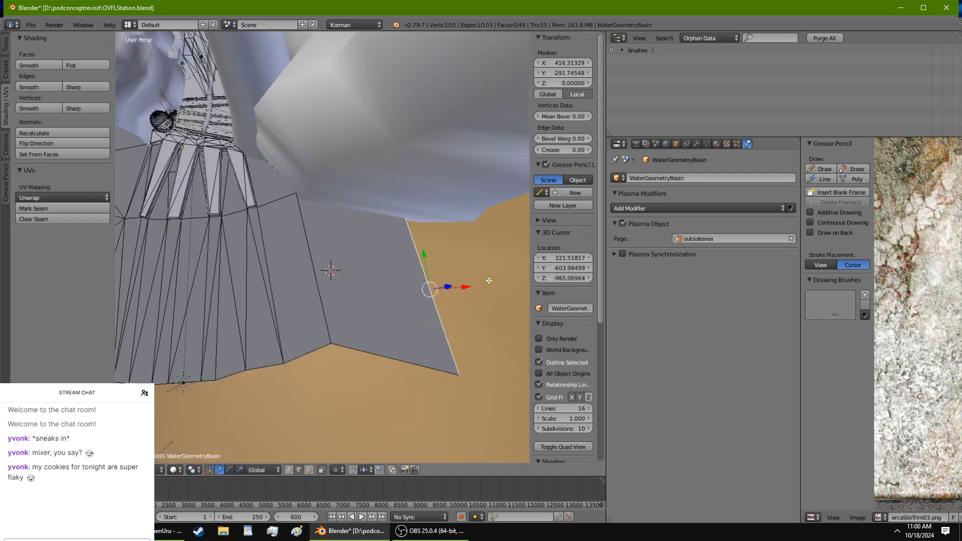
Step: Rotate the new edge about Z to follow the rock and move it to about X 388, Y -291
drag(470, 288, 488, 293)
mouse_move(445, 249)
mouse_down()
mouse_move(447, 267)
mouse_move(445, 255)
mouse_up()
key(r)
key(z)
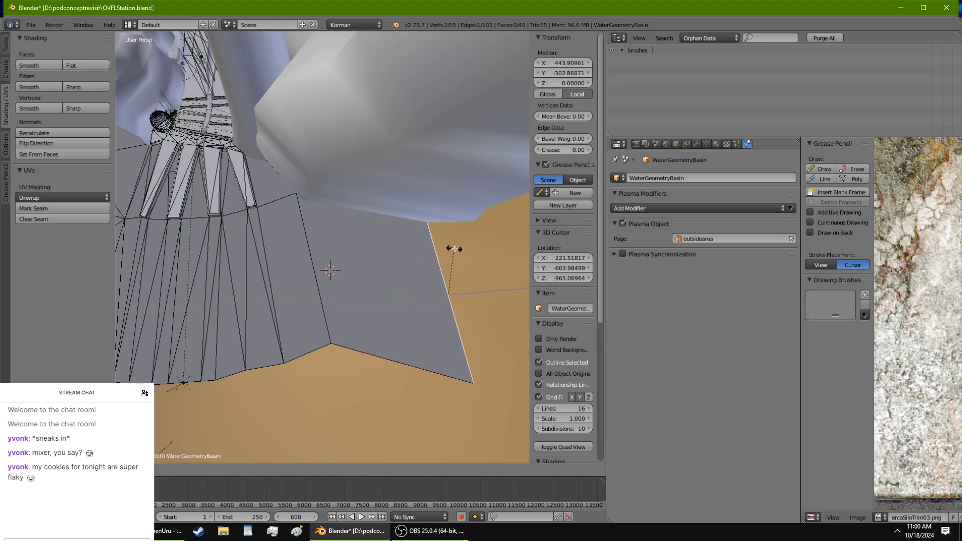
click(477, 263)
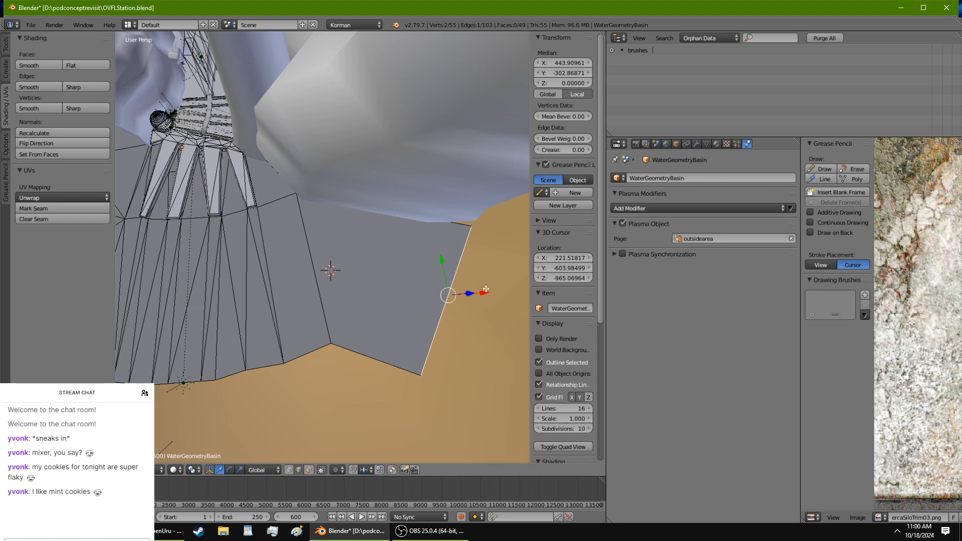
drag(486, 289, 409, 269)
key(r)
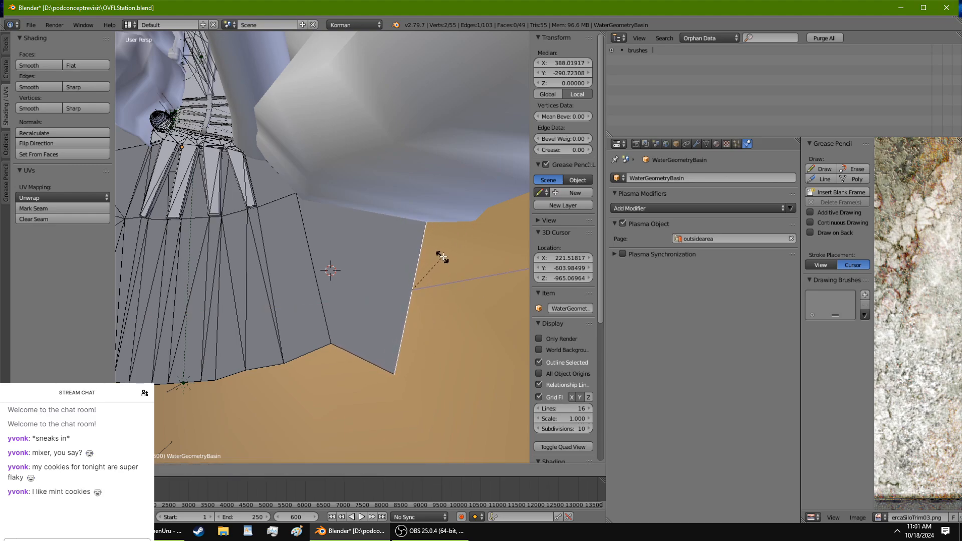
click(447, 243)
Step: Extrude the end edge along X to about X 728, reaching the next rock outcrop
middle_drag(447, 239, 380, 258)
scroll(376, 230, up, 5)
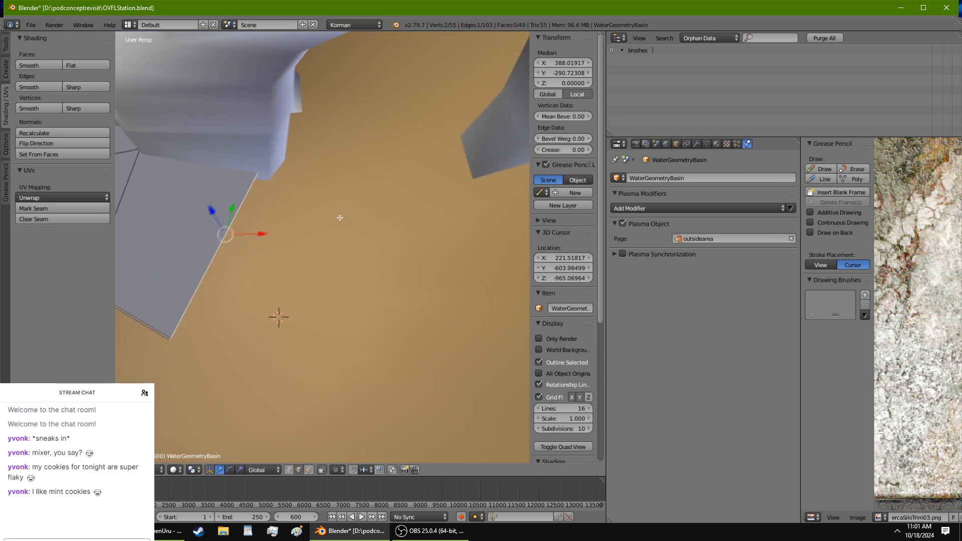
middle_drag(340, 217, 328, 165)
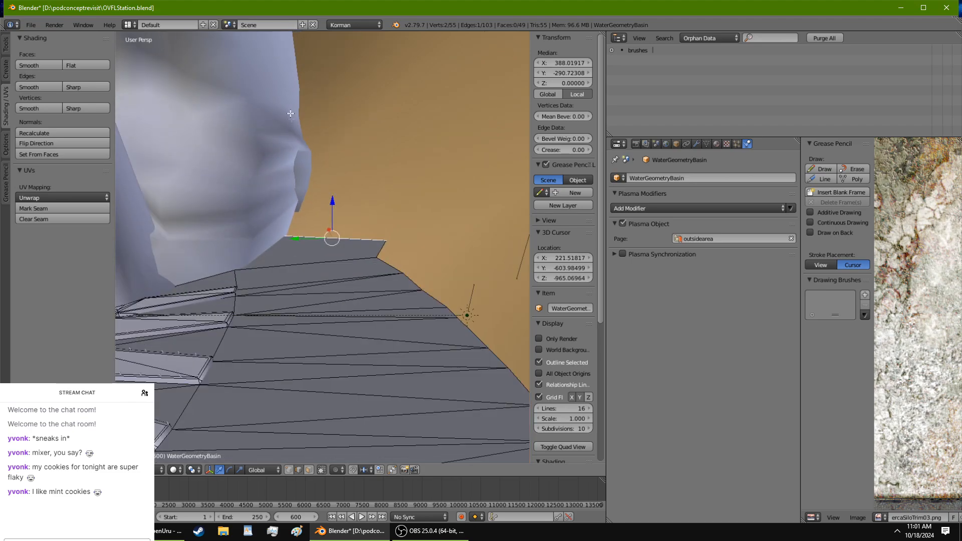
middle_drag(301, 198, 192, 219)
key(e)
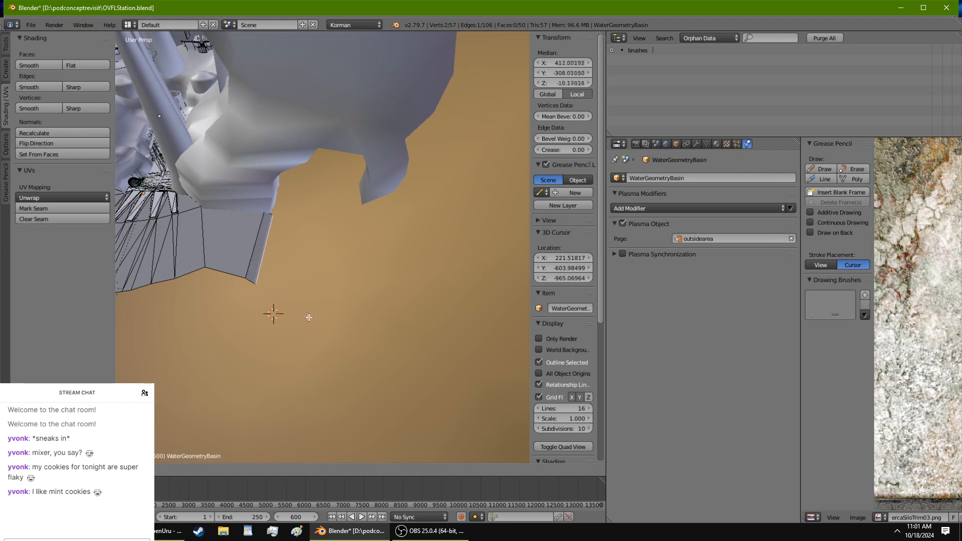
right_click(299, 278)
drag(289, 236, 400, 210)
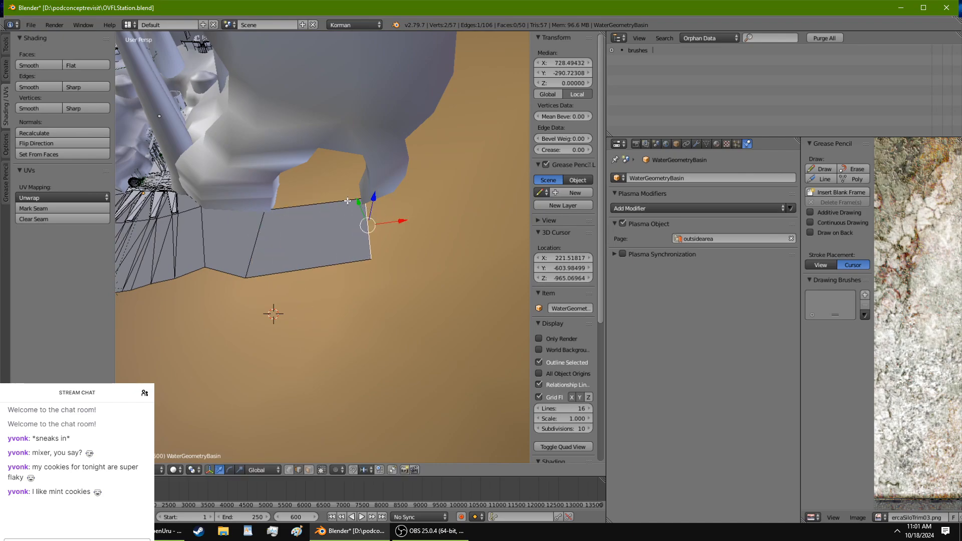
Step: Extrude the new face's inner edge along Y into the gap between the rocks
right_click(347, 201)
middle_drag(347, 201, 399, 250)
key(e)
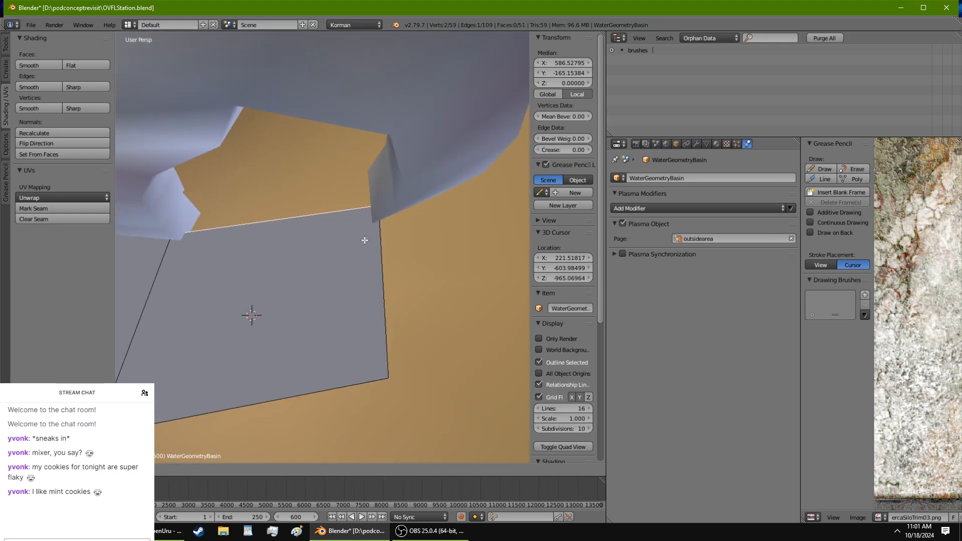
key(y)
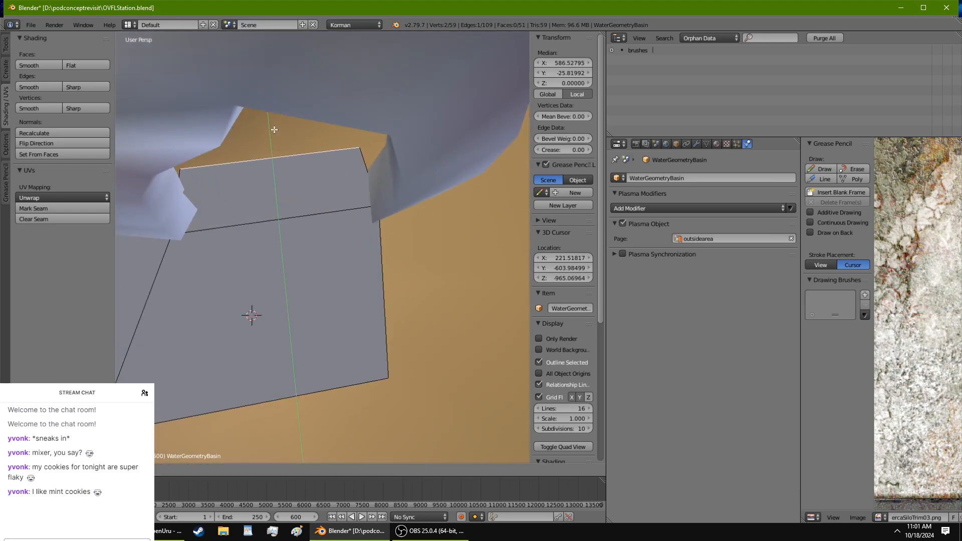
key(x)
click(305, 150)
middle_drag(305, 151, 296, 326)
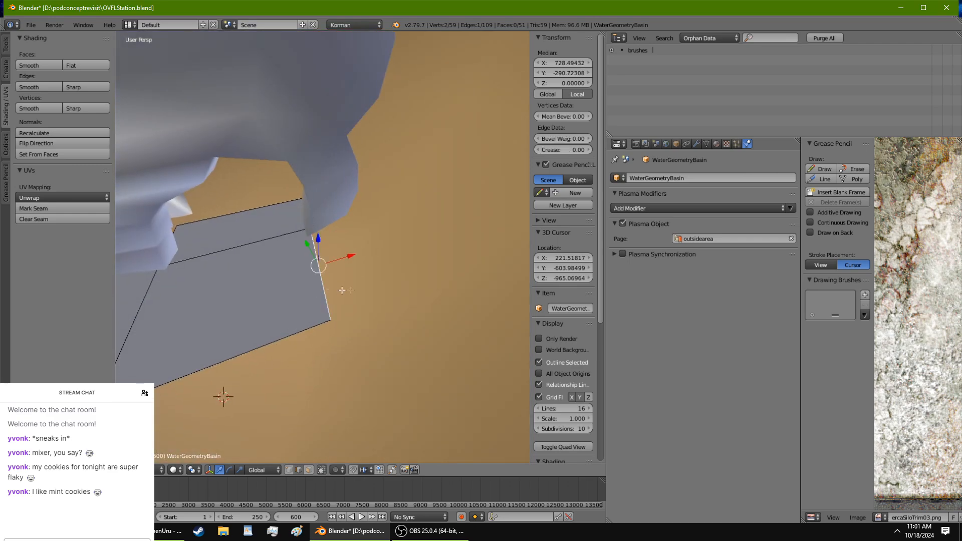
Step: Extrude the strip's end edge around the rock outcrop and place it at about X 844, Y -259
key(e)
right_click(429, 268)
drag(338, 261, 347, 224)
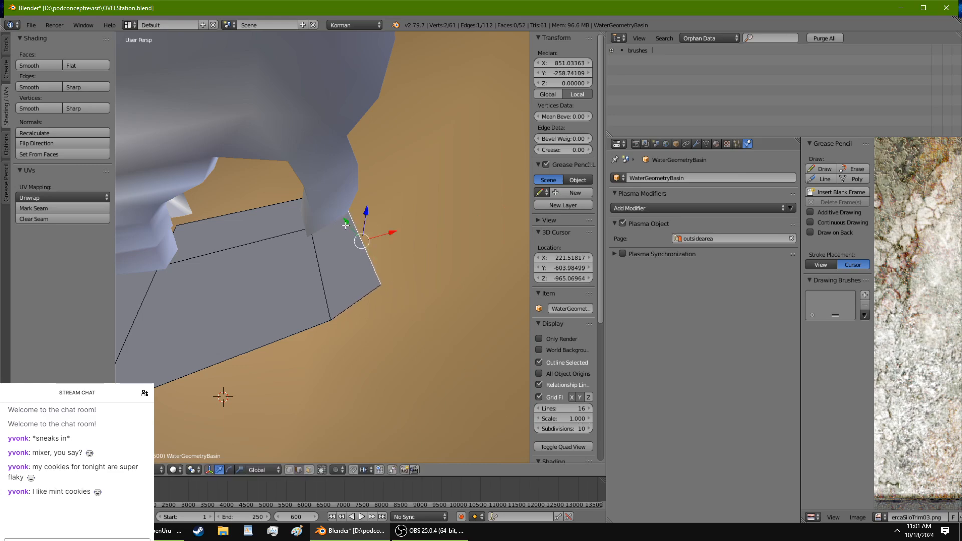
middle_drag(347, 225, 304, 237)
middle_drag(392, 287, 347, 281)
drag(350, 255, 345, 254)
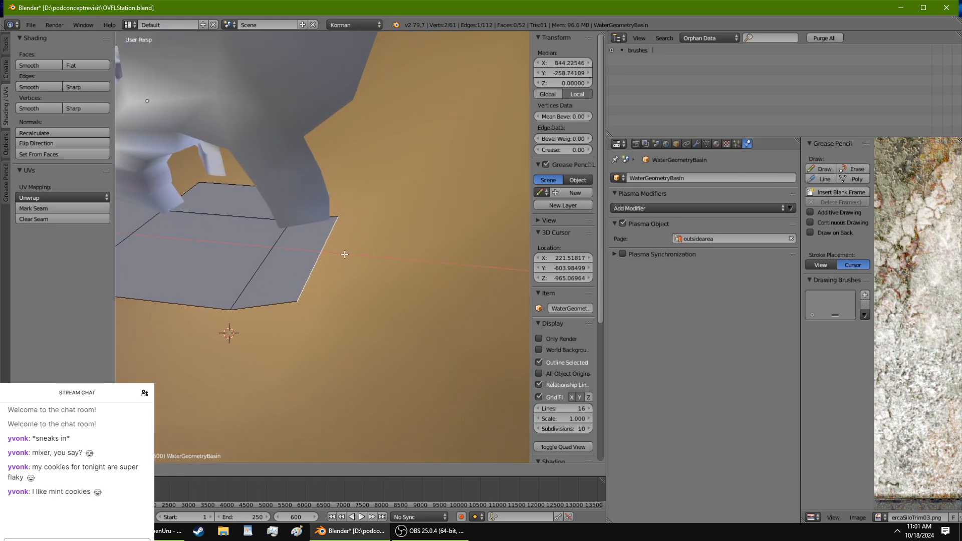
click(336, 254)
middle_drag(336, 254, 348, 279)
Step: Extrude the end edge again to about X 948, Y -185 and rotate it about Z toward the cliff
key(e)
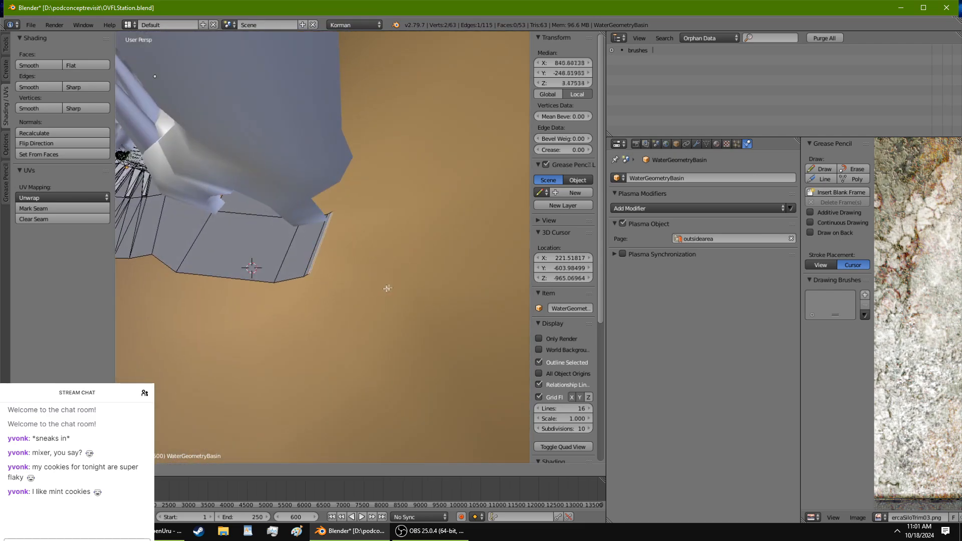
right_click(408, 285)
drag(355, 255, 387, 255)
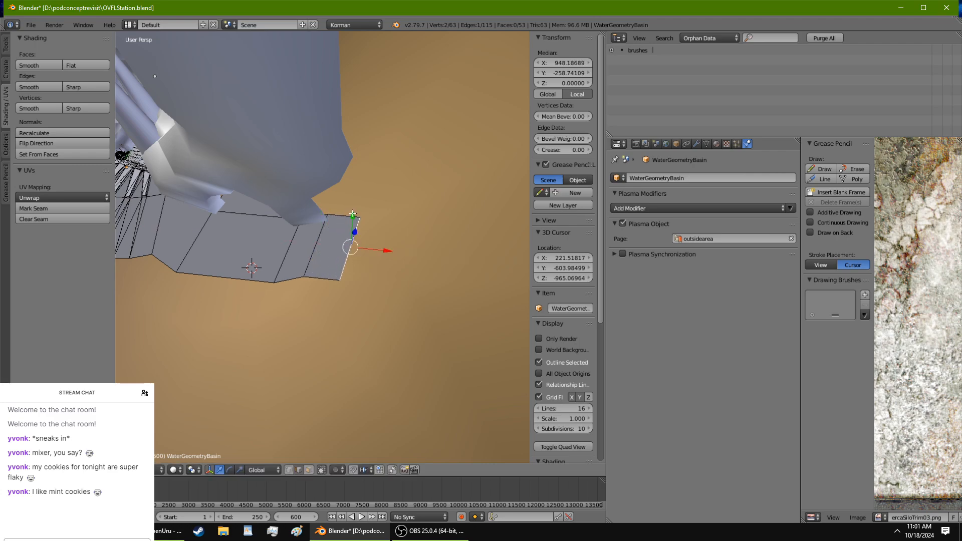
drag(354, 212, 355, 195)
key(s)
key(z)
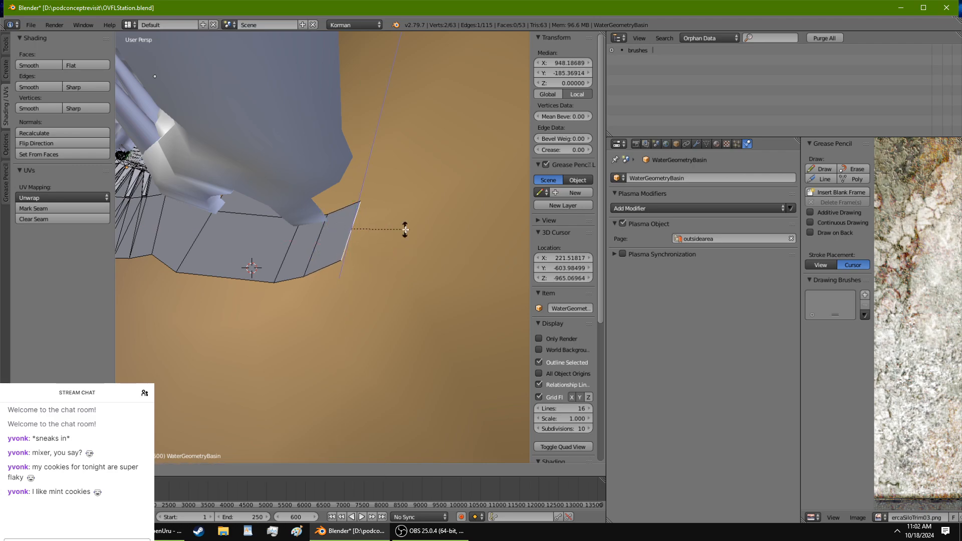
click(417, 214)
Step: Extrude the water plane's opposite side edge outward along X toward the other cliff
middle_drag(383, 251, 375, 216)
scroll(386, 257, up, 5)
shift+middle_drag(386, 257, 269, 291)
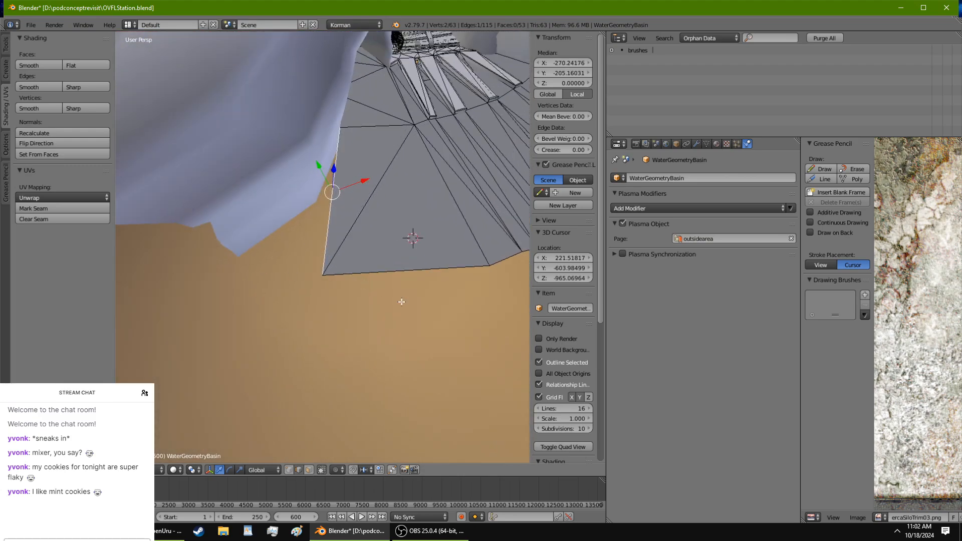
key(e)
right_click(395, 304)
key(g)
key(x)
click(318, 150)
Step: Adjust the extruded edge along X and Y to about X -347, Y -286 so it meets the cliff base
drag(307, 166, 291, 212)
drag(370, 219, 338, 220)
mouse_move(339, 220)
middle_down()
mouse_move(343, 147)
mouse_move(331, 228)
middle_up()
mouse_move(302, 197)
mouse_down()
mouse_move(296, 212)
mouse_move(285, 201)
mouse_up()
drag(348, 231, 347, 233)
drag(300, 198, 302, 211)
drag(345, 238, 333, 243)
drag(295, 214, 292, 220)
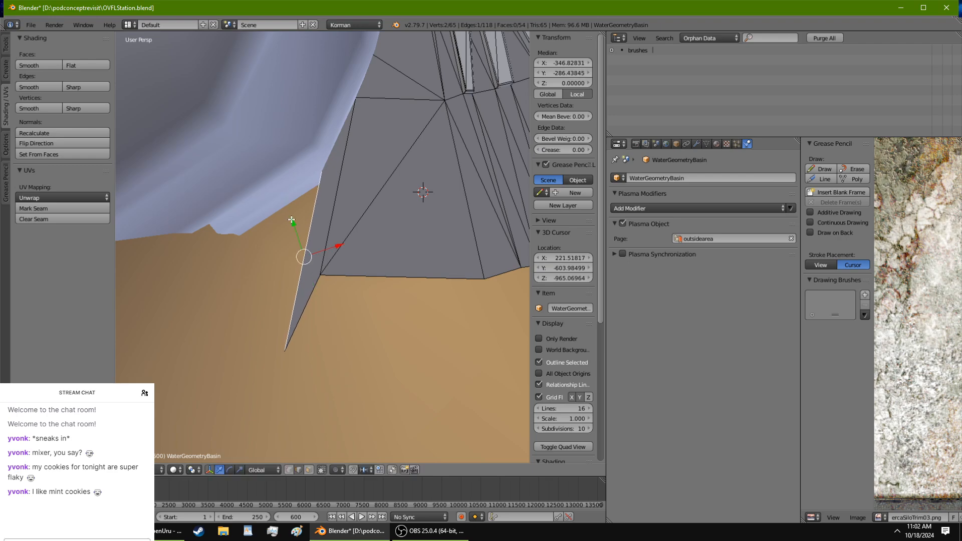
Step: Extrude that edge once more and move it farther out along the cliff base in X and Y
key(e)
right_click(347, 284)
drag(343, 246, 251, 270)
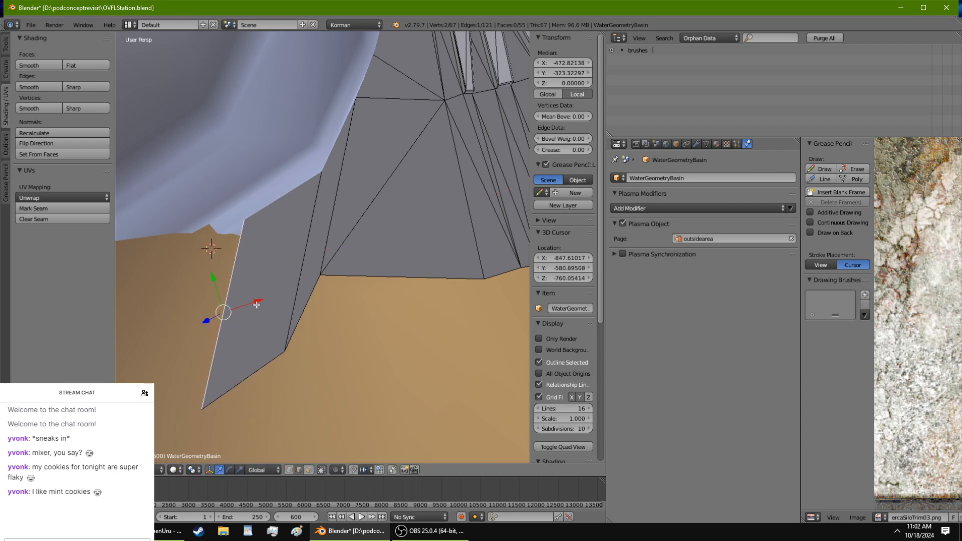
drag(257, 304, 236, 325)
drag(193, 284, 191, 295)
Step: Extrude the negative-X end edge past the cliff to about X -600, Y -297
middle_drag(245, 300, 359, 315)
key(e)
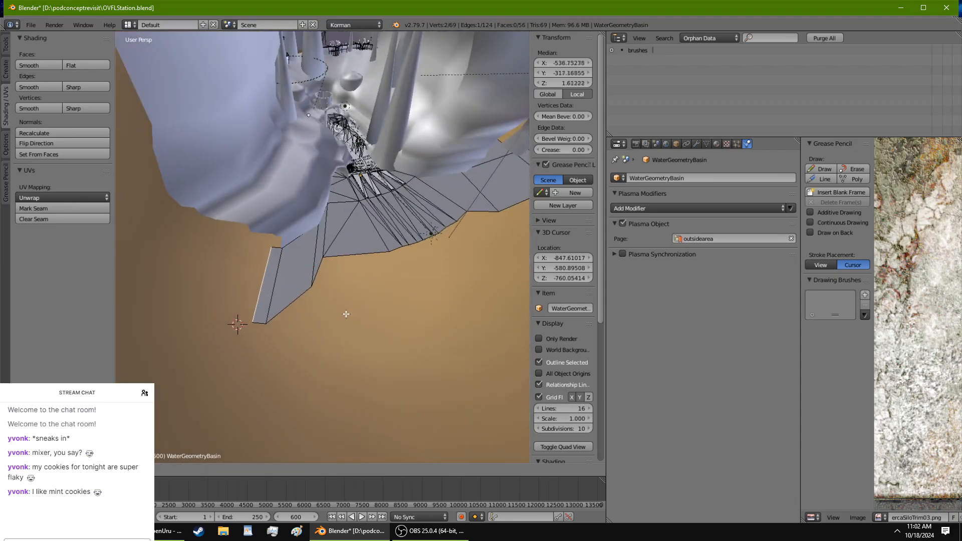
right_click(344, 313)
drag(295, 274, 229, 261)
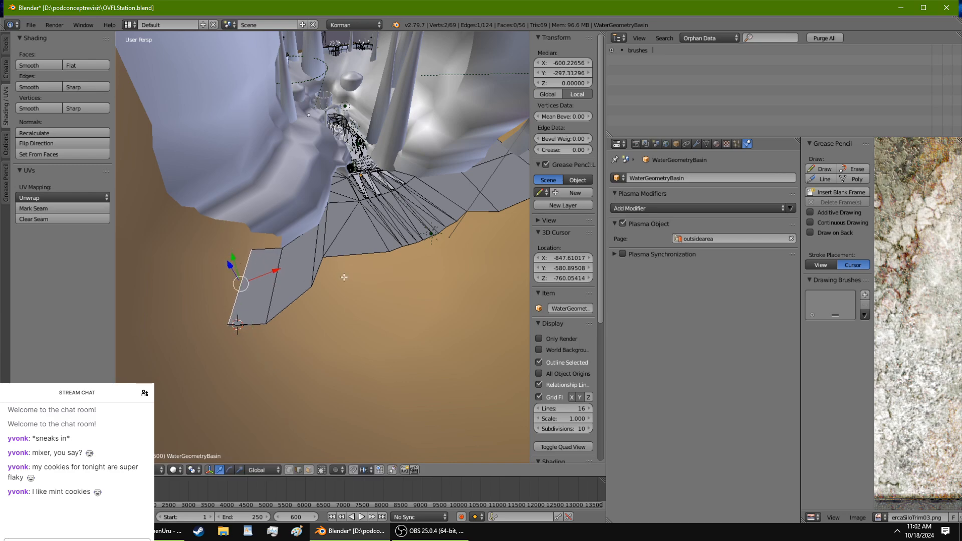
Step: Move the notched outer corner vertex along Y to about -415 to even out the water's outer border
right_click(324, 258)
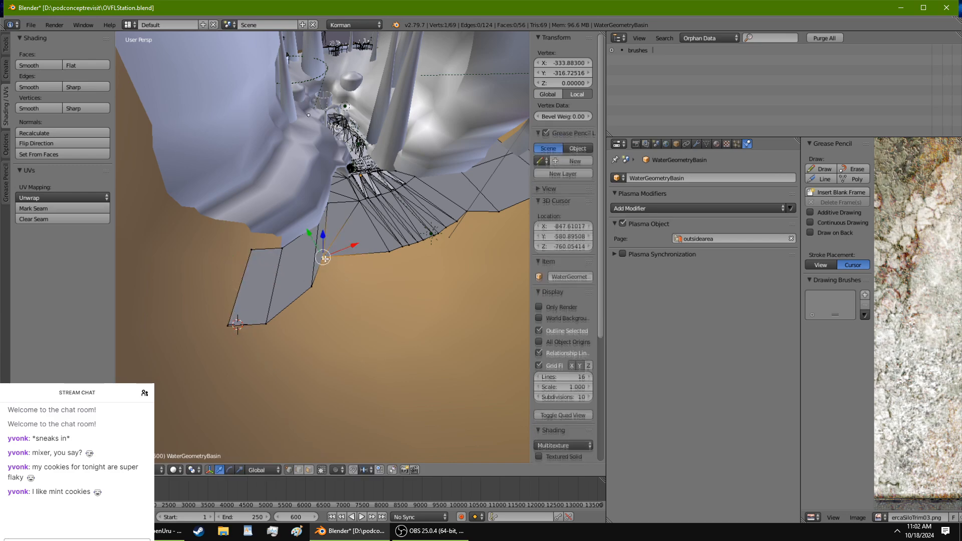
drag(313, 235, 328, 263)
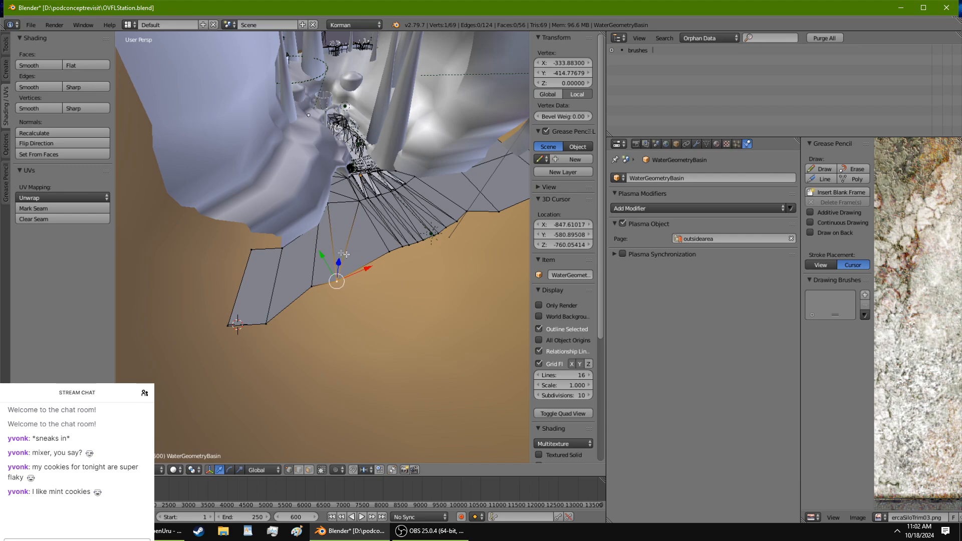
middle_drag(328, 265, 422, 327)
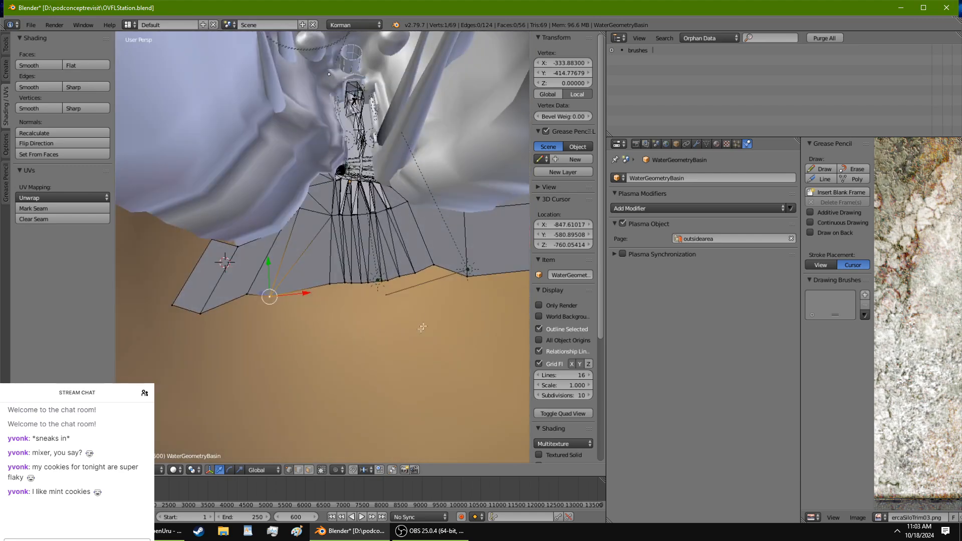
Step: Select the whole outer border between its two end vertices and extrude it along Y to about -688
alt+right_click(443, 273)
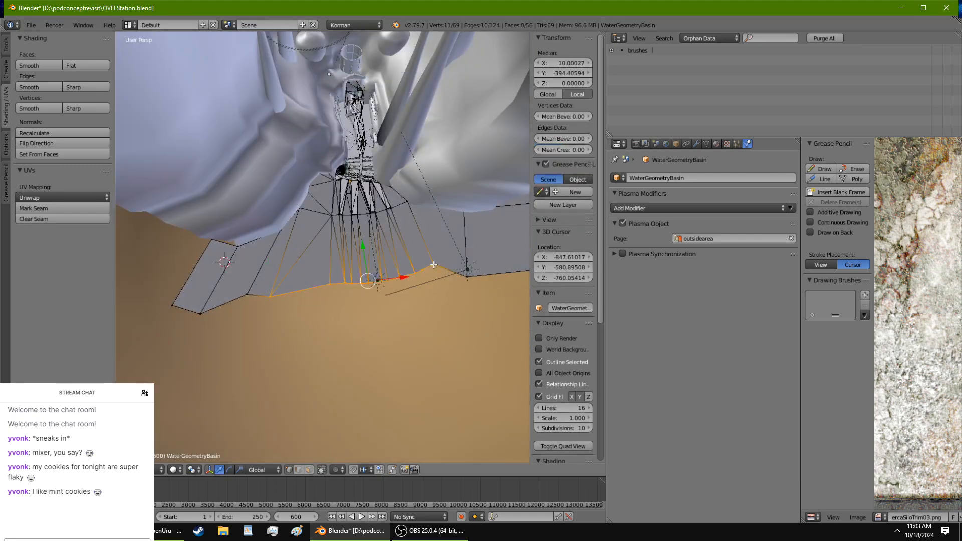
click(365, 250)
right_click(183, 309)
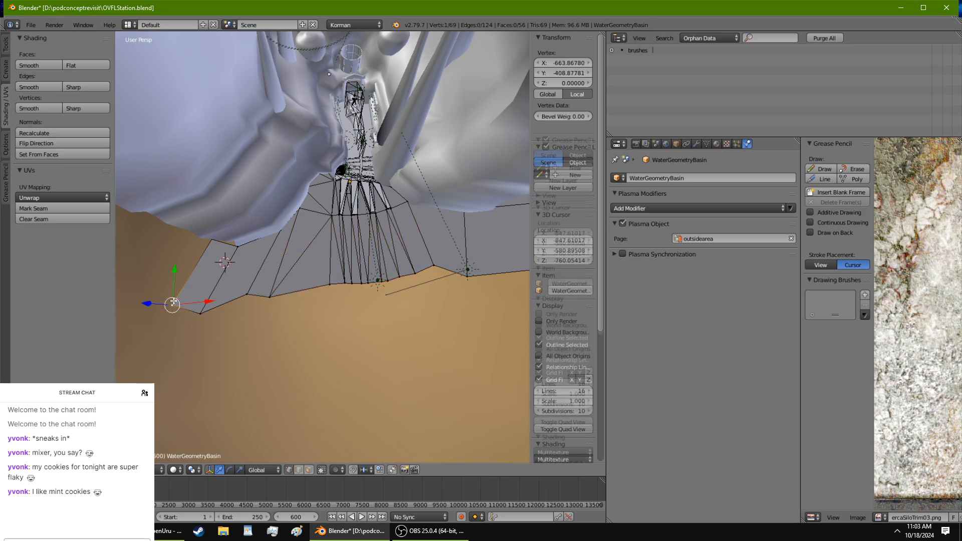
middle_drag(203, 310, 487, 271)
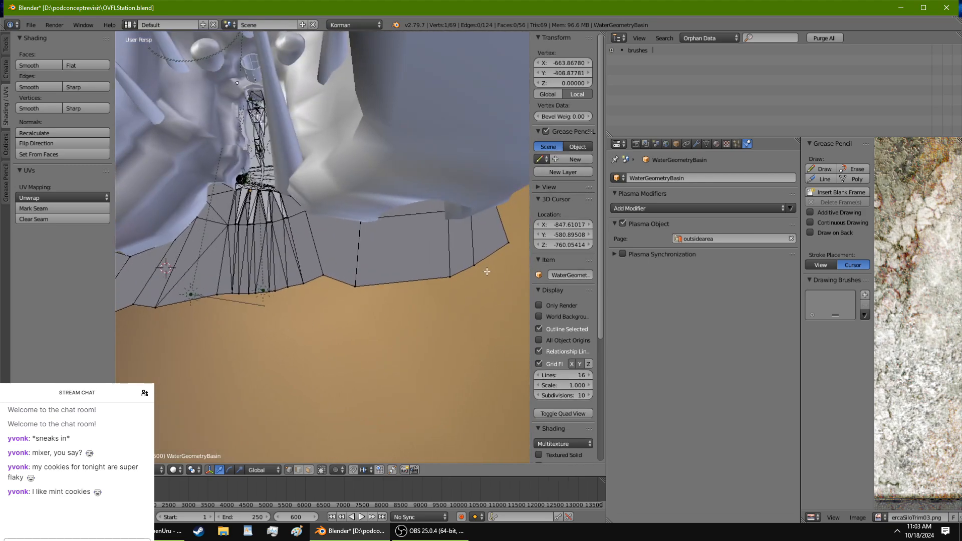
ctrl+right_click(507, 245)
middle_drag(367, 312, 371, 255)
key(e)
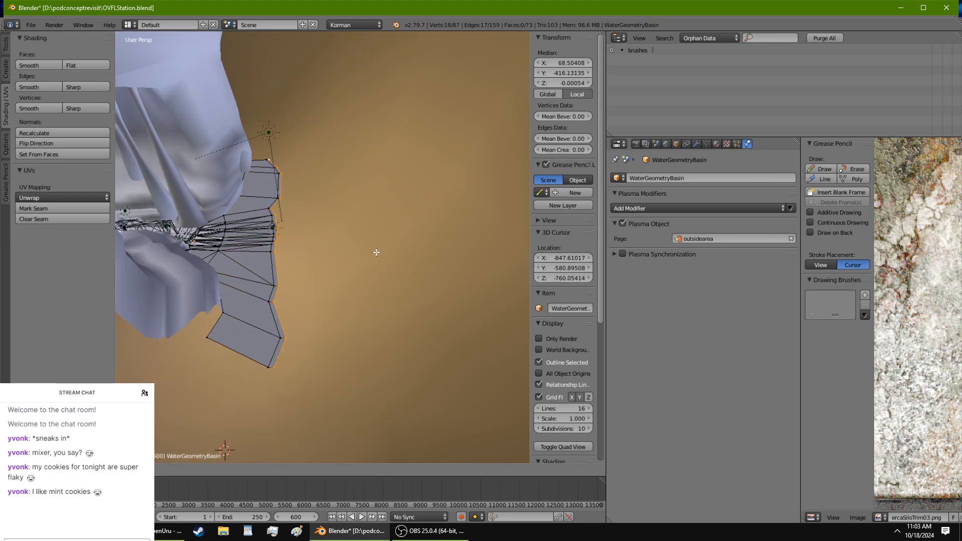
right_click(383, 253)
drag(269, 234, 311, 230)
Step: View the extended water toward the horizon and set the viewport shading to Material
middle_drag(310, 230, 382, 217)
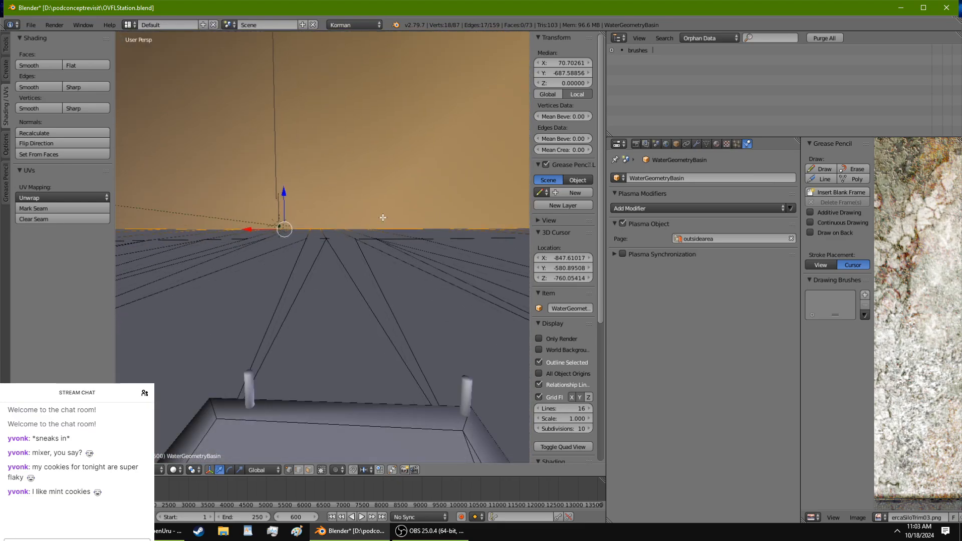
scroll(382, 218, up, 4)
scroll(383, 220, up, 3)
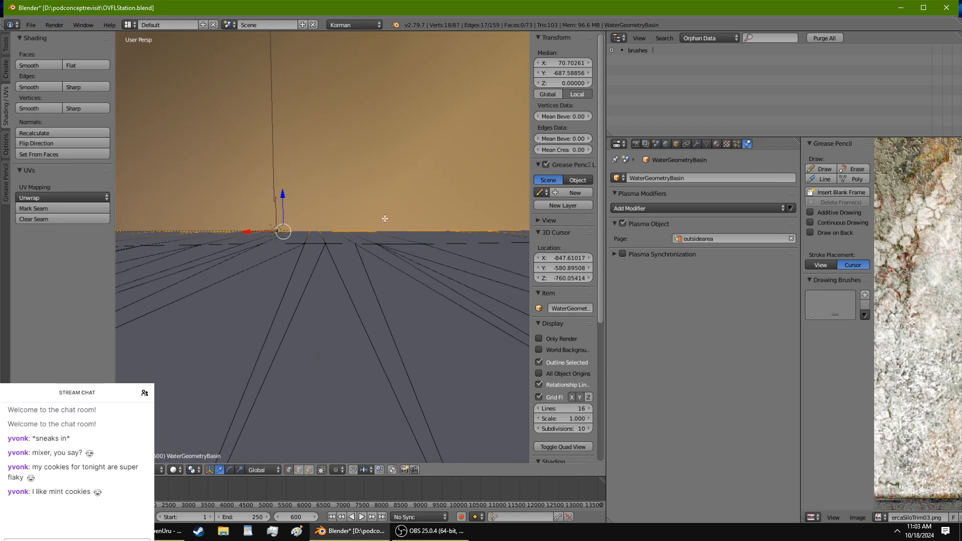
click(173, 470)
click(194, 413)
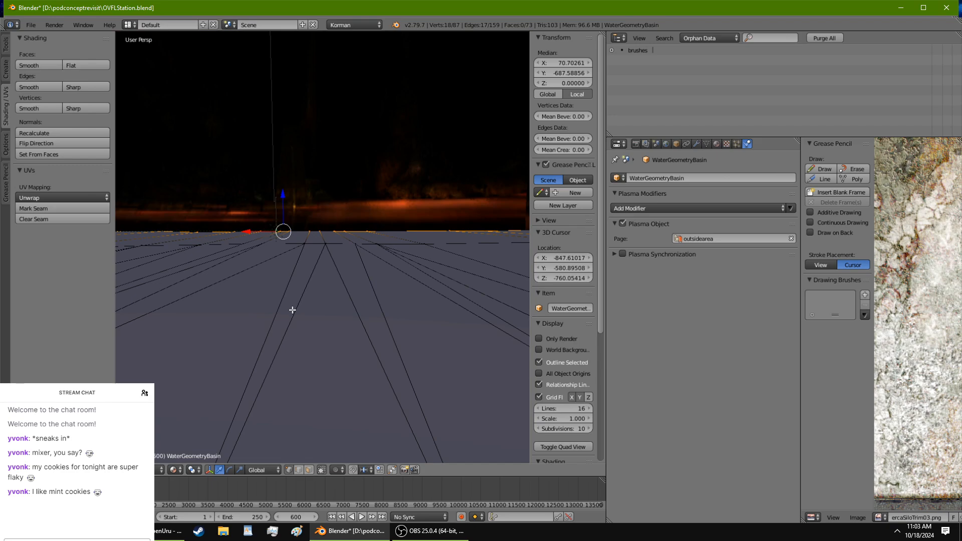
Step: Finish editing the WaterGeometryBasin mesh and review the extended water surface around the cliffs from above
key(Tab)
click(168, 532)
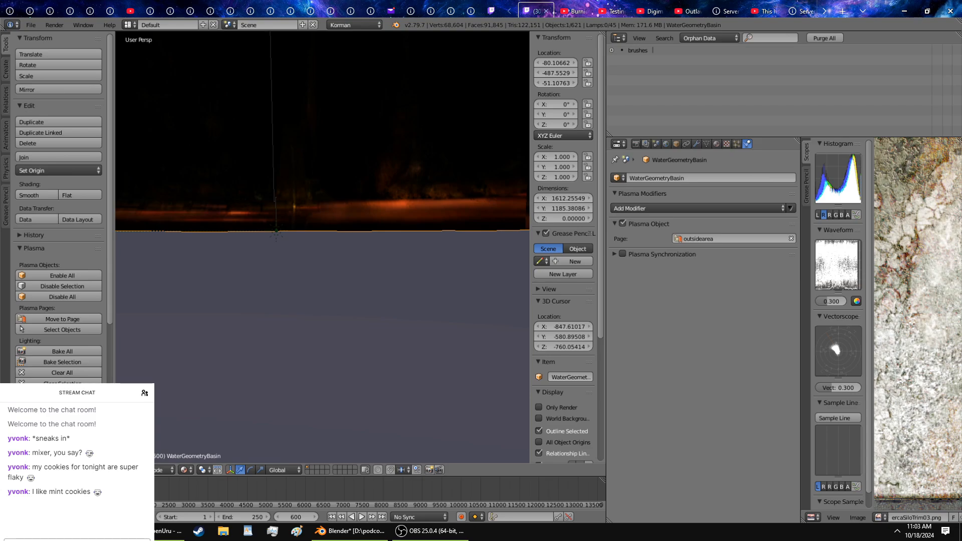
key(alt+Tab)
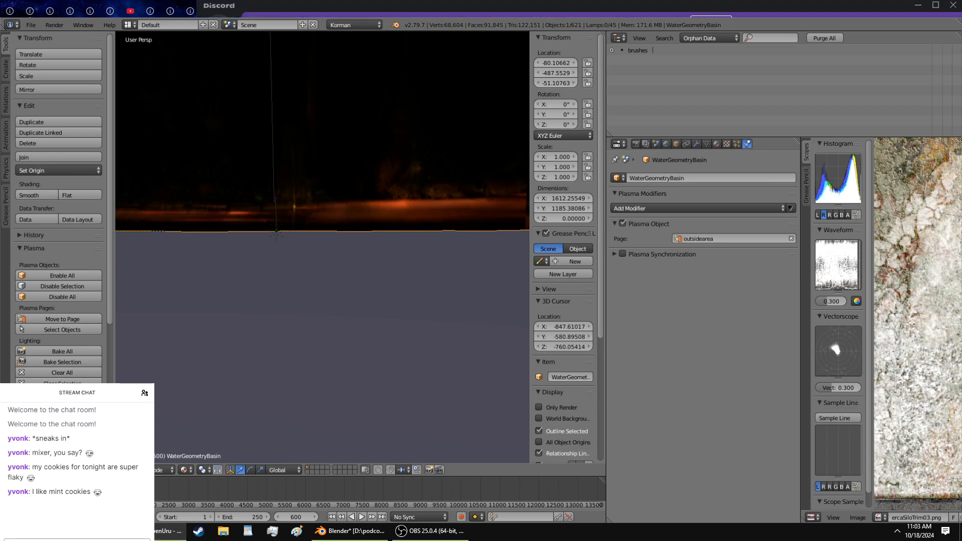
key(alt+Tab)
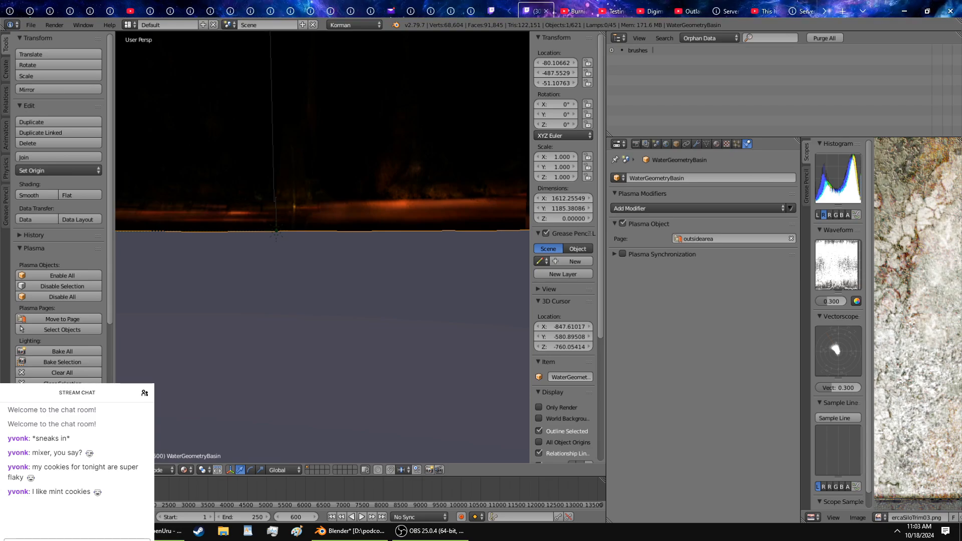
click(349, 532)
middle_drag(337, 308, 212, 329)
scroll(211, 329, down, 3)
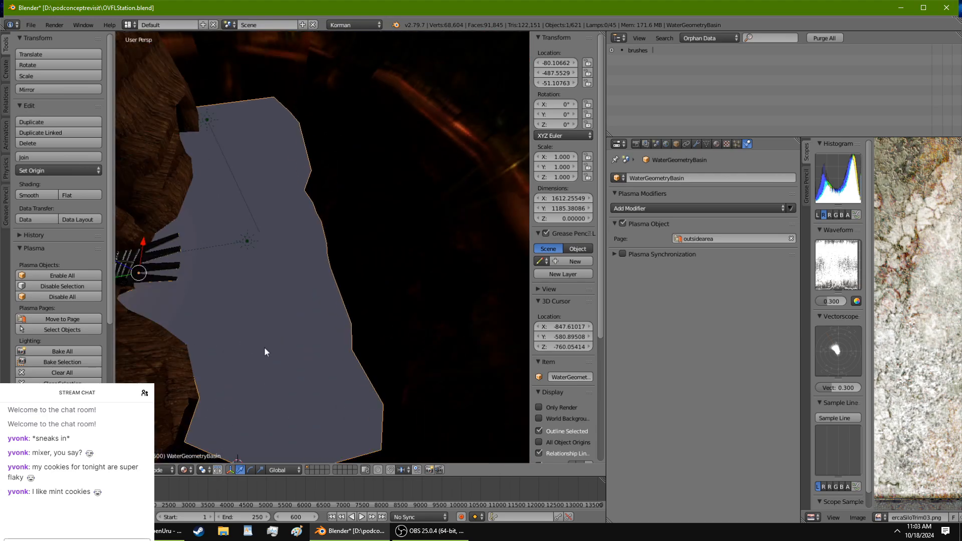
scroll(263, 347, down, 1)
scroll(263, 347, up, 2)
middle_drag(263, 346, 219, 351)
Step: Open the OUTSIDETERRAIN mesh for editing in face selection mode and set the viewport shading to Solid
right_click(248, 252)
key(Tab)
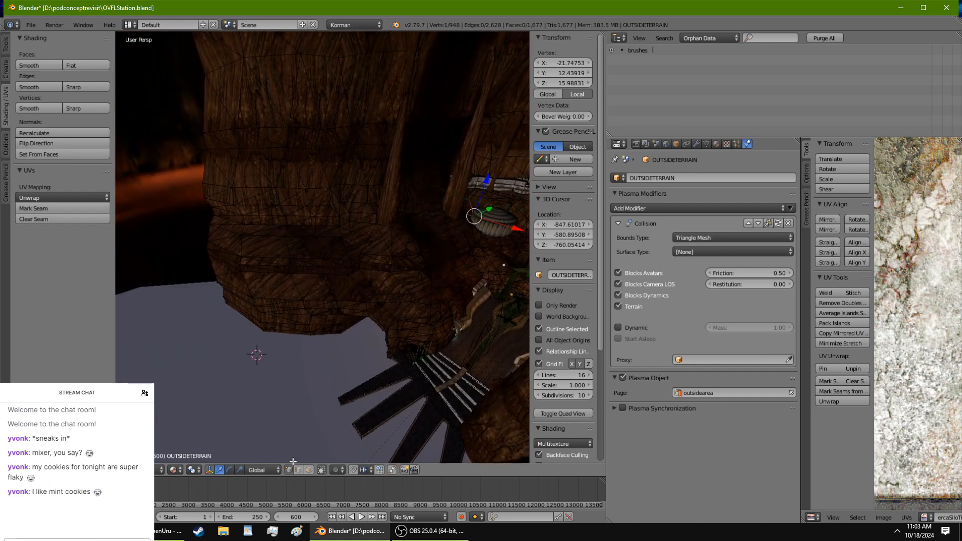
click(308, 470)
click(184, 470)
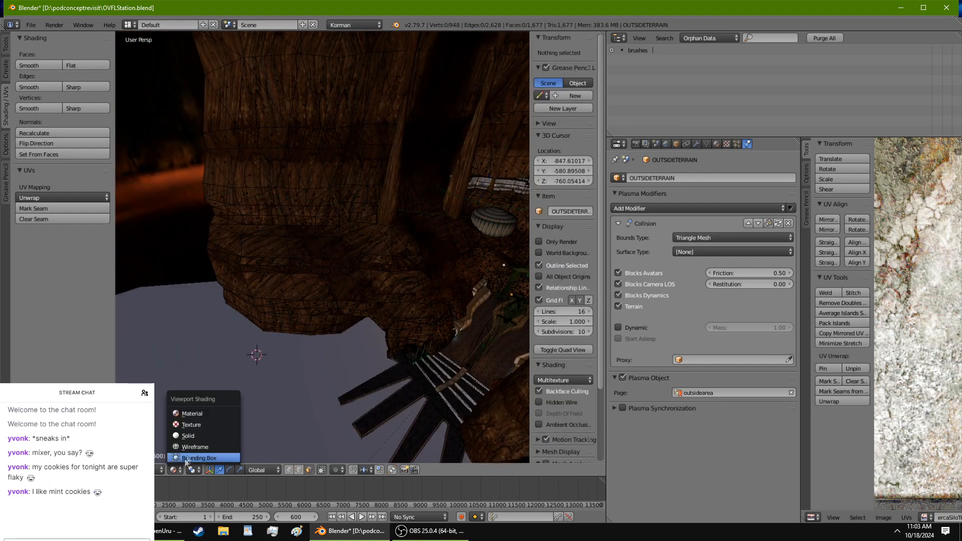
click(194, 430)
middle_drag(317, 334, 350, 319)
Step: Select the faces of the cliff's negative-X end section, from the bottom row up to the upper slope
right_click(327, 415)
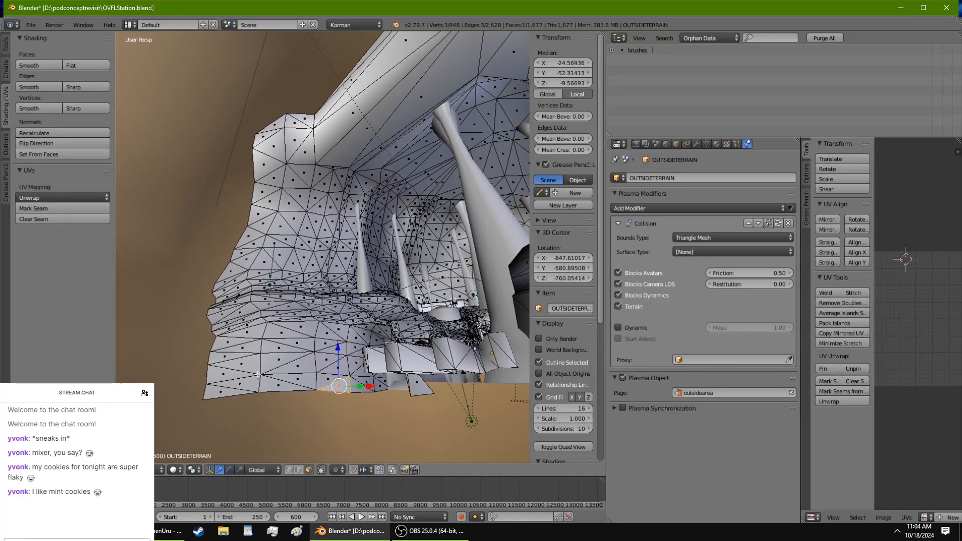
ctrl+right_click(224, 394)
ctrl+right_click(235, 326)
ctrl+right_click(256, 250)
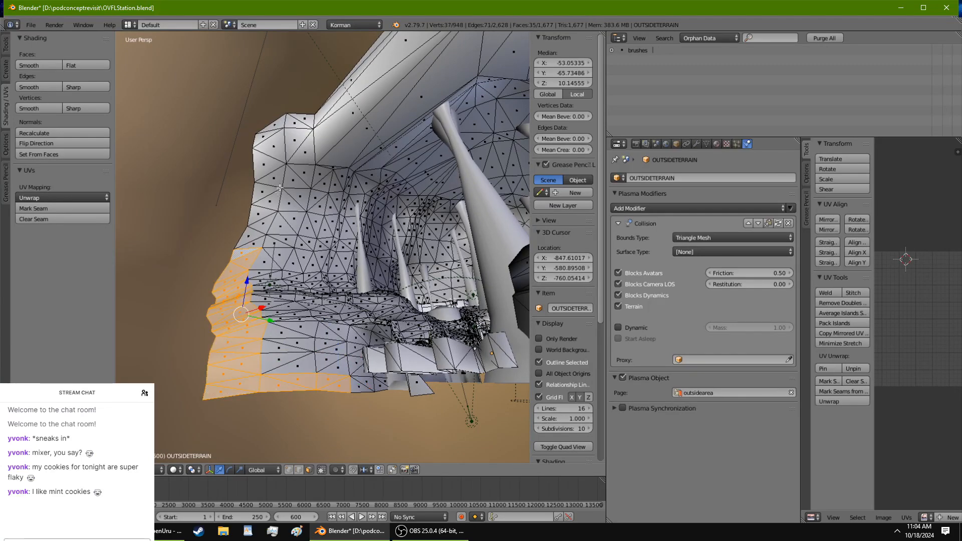
ctrl+right_click(280, 188)
ctrl+right_click(331, 205)
ctrl+right_click(329, 371)
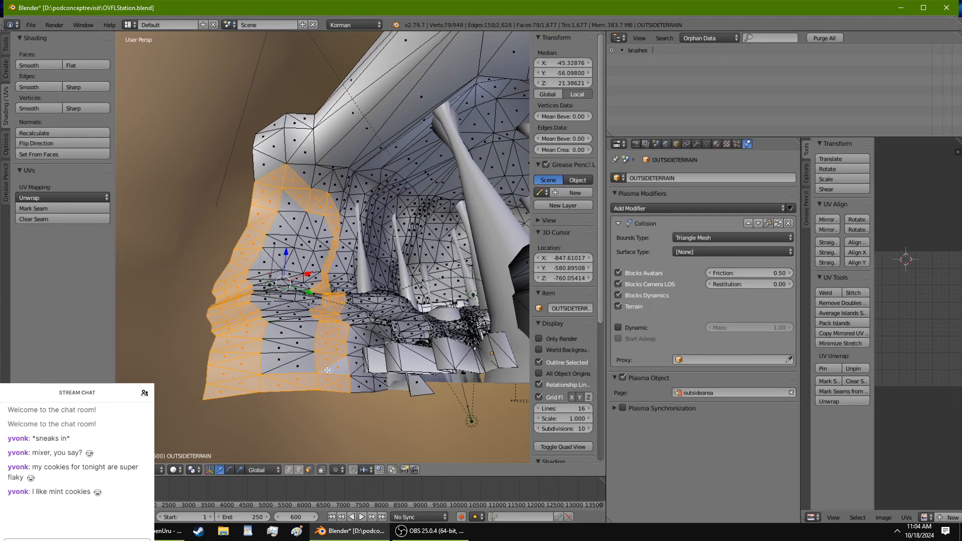
ctrl+right_click(293, 207)
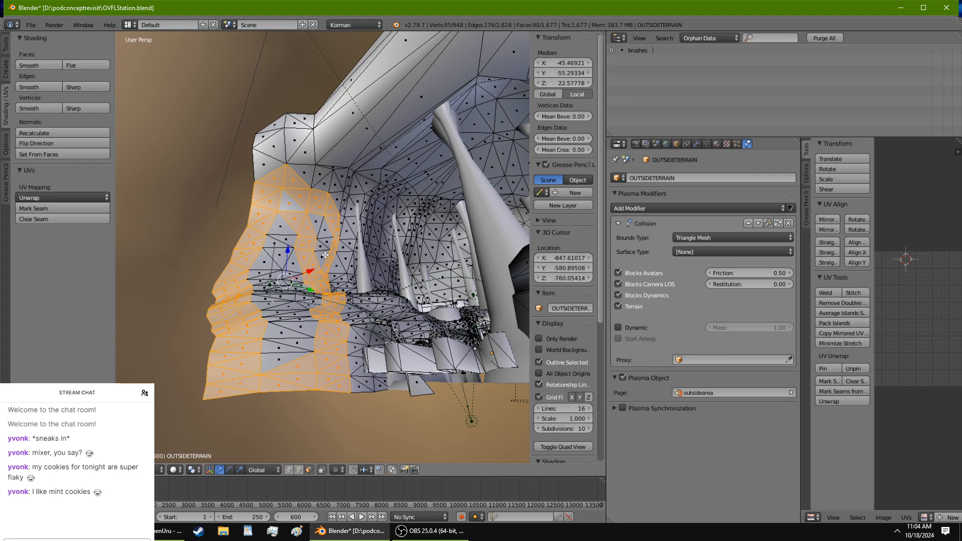
ctrl+right_click(285, 358)
ctrl+right_click(291, 223)
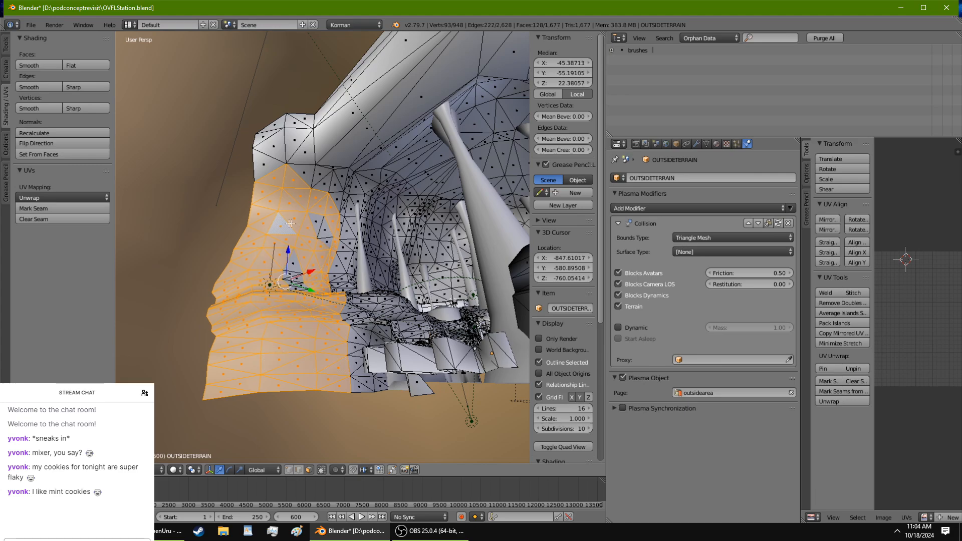
ctrl+right_click(327, 245)
middle_drag(326, 244, 308, 278)
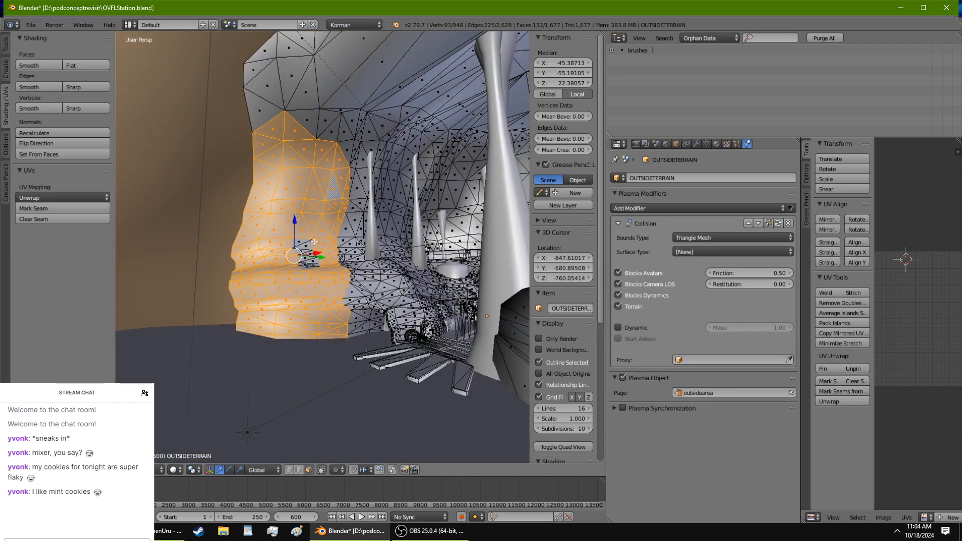
scroll(314, 242, up, 3)
shift+middle_drag(315, 242, 330, 281)
ctrl+right_click(311, 156)
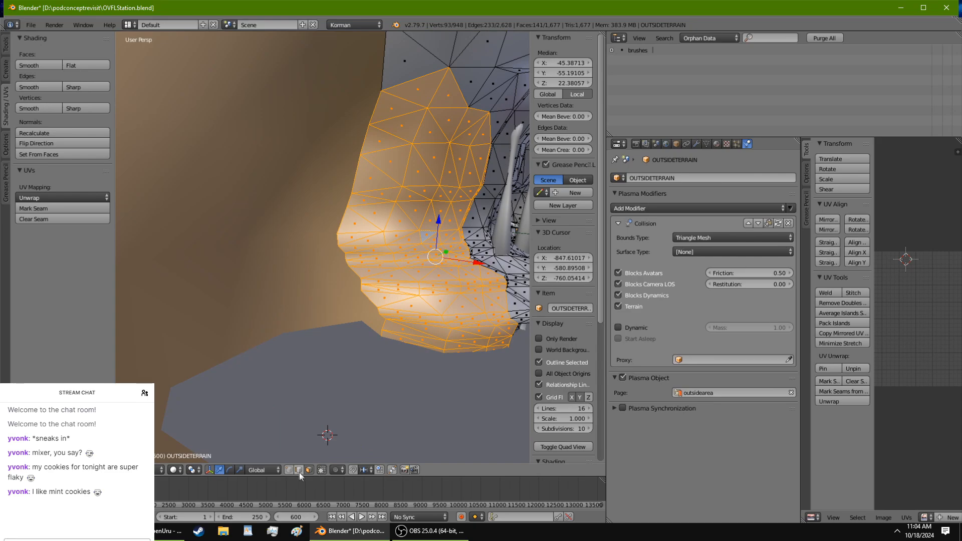
Step: Select the cliff's open border edges at the negative-X end and extrude them outward to about X -77, Y -68
middle_drag(388, 353, 409, 311)
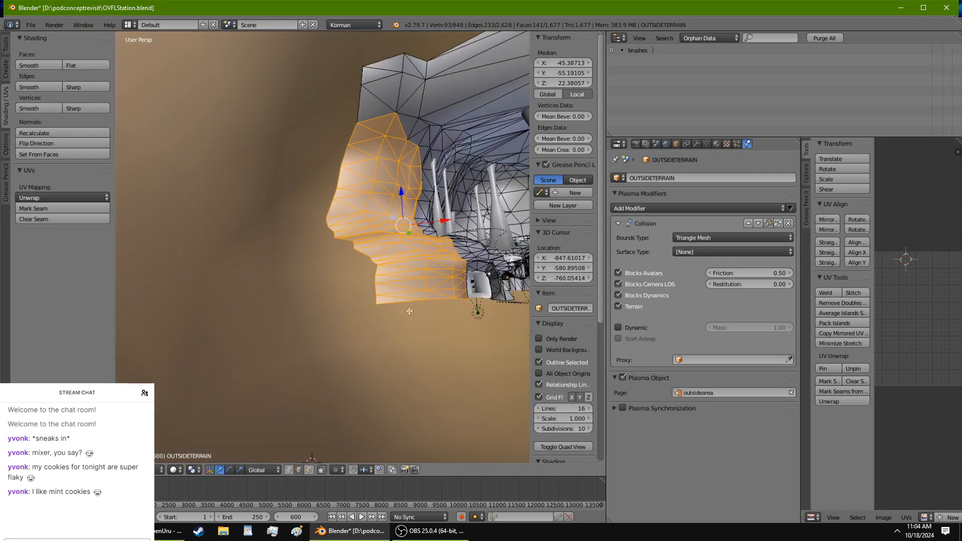
mouse_move(368, 165)
middle_down()
mouse_move(367, 205)
mouse_move(366, 170)
middle_up()
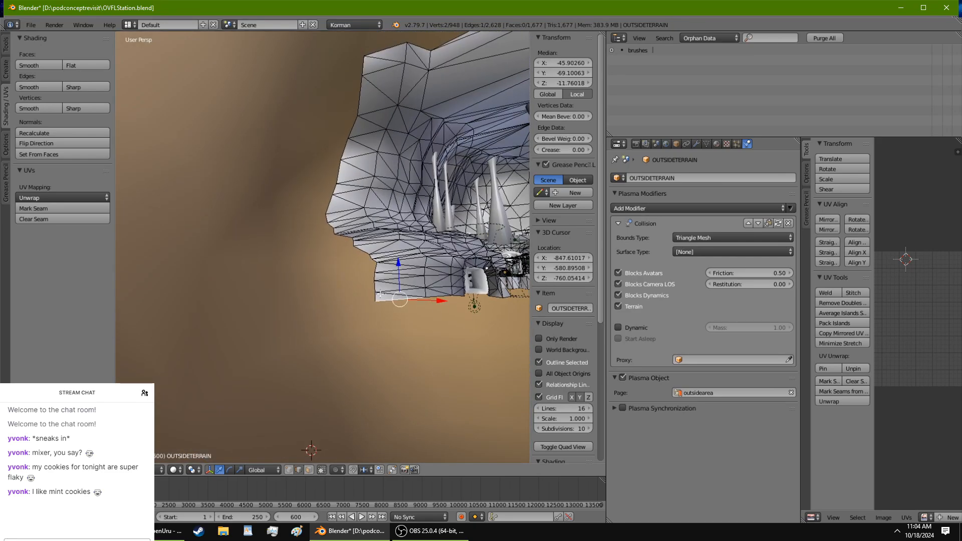
middle_drag(365, 226, 345, 281)
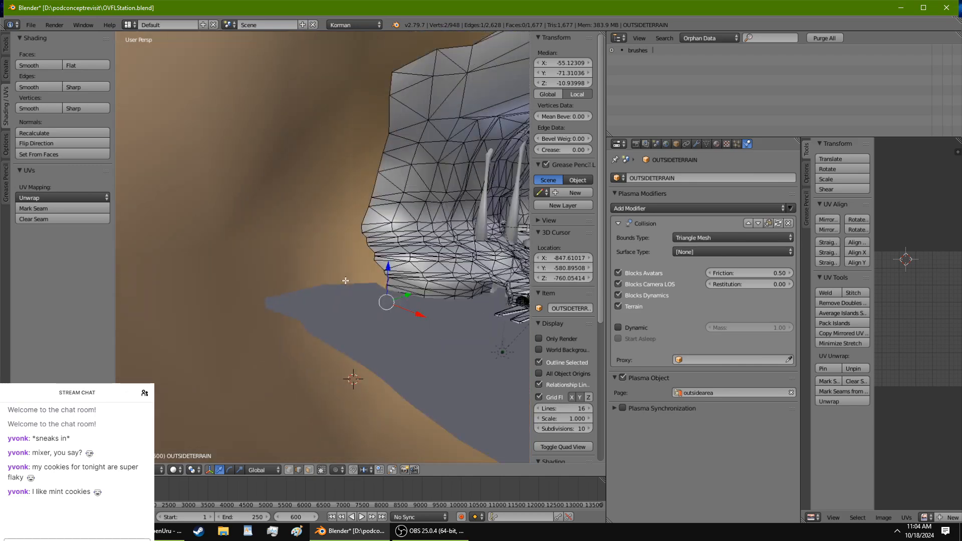
middle_drag(393, 86, 388, 234)
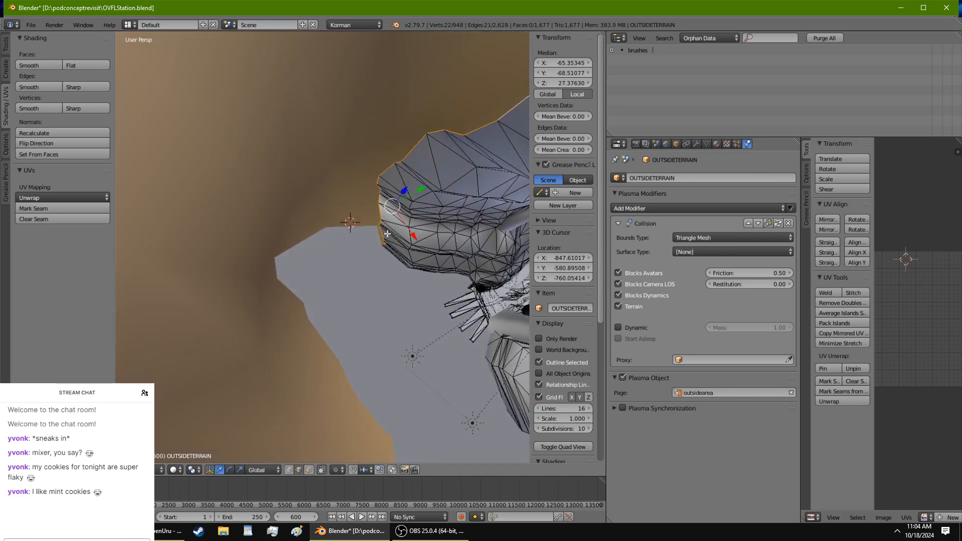
key(e)
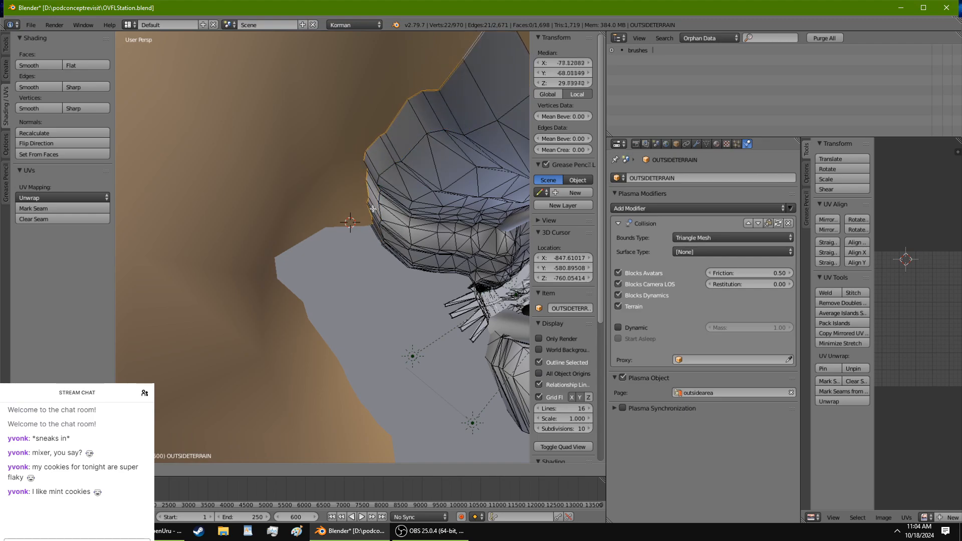
click(369, 210)
Step: Extrude the same cliff border twice more, to about X -90, Y -92 and along Y to about -123
middle_drag(370, 210, 318, 298)
key(e)
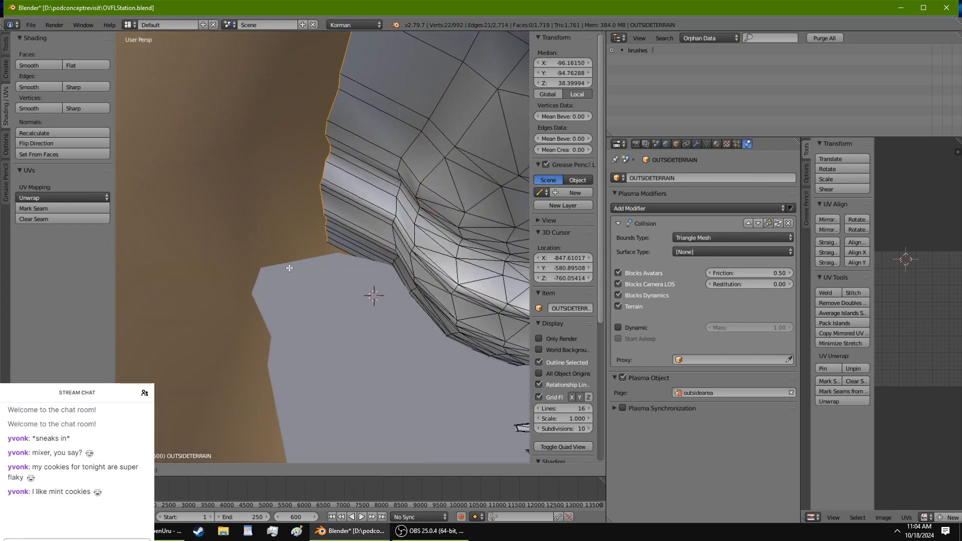
click(303, 291)
middle_drag(304, 291, 346, 278)
key(e)
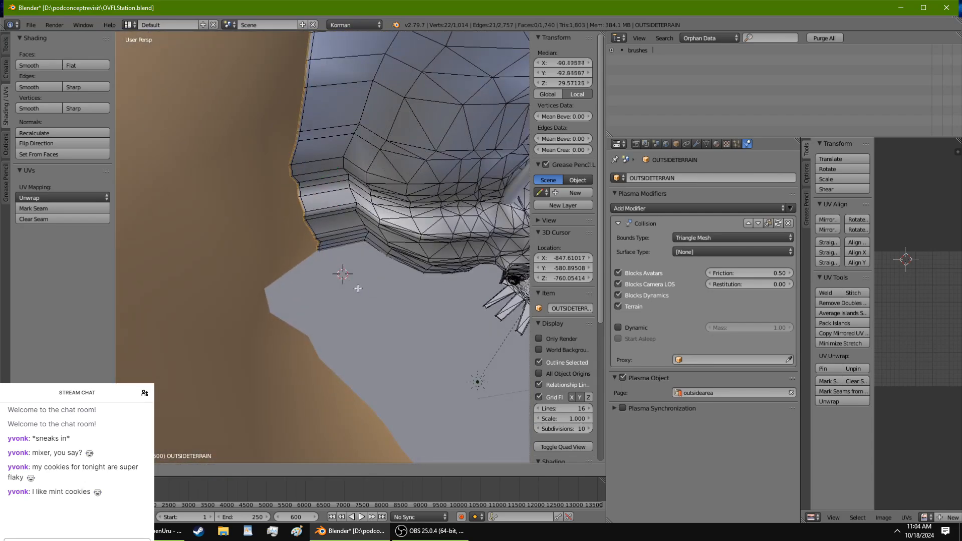
key(y)
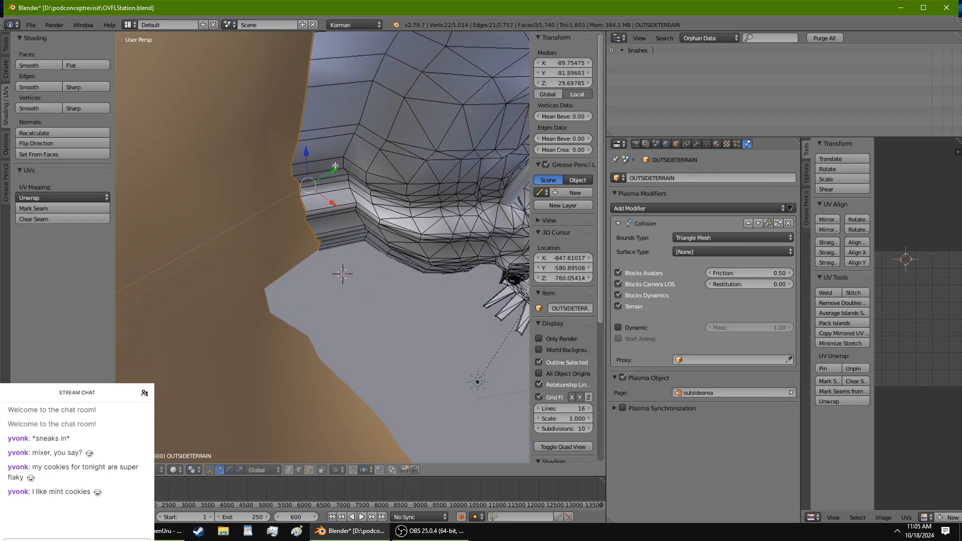
click(291, 236)
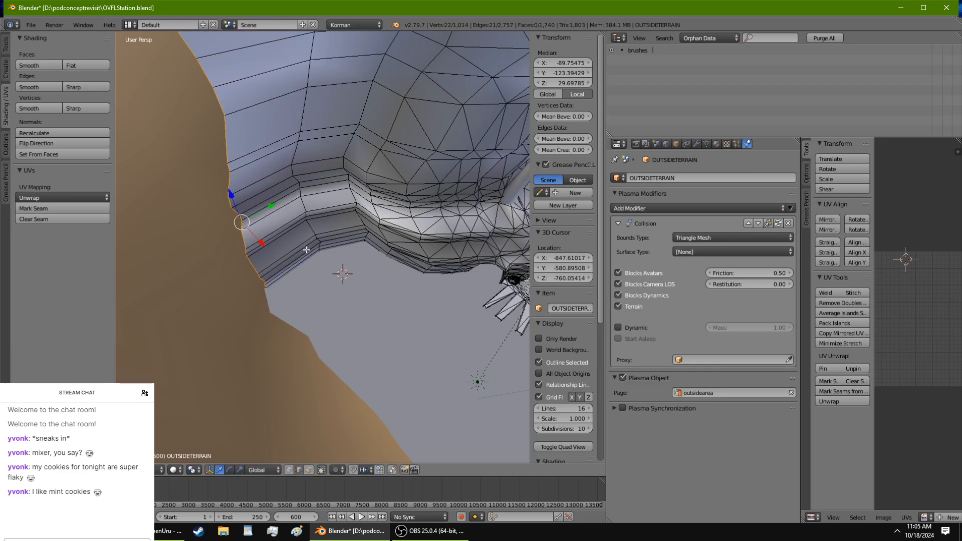
Step: Lower the bottom edges of the cliff's positive-X leg to about Z -9 and the neighbouring rock's bottom edge below the water
middle_drag(291, 236, 337, 84)
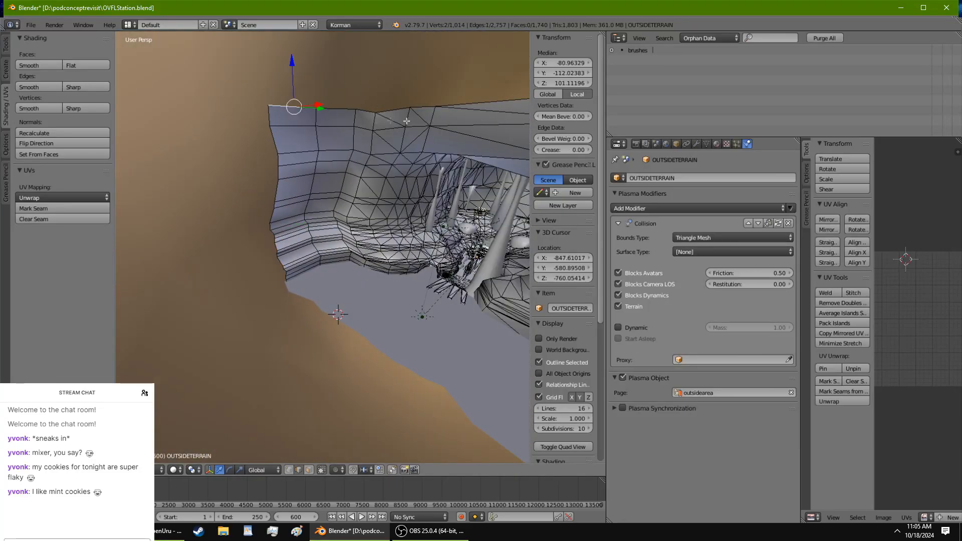
middle_drag(406, 120, 335, 198)
middle_drag(388, 232, 399, 207)
middle_drag(513, 159, 381, 255)
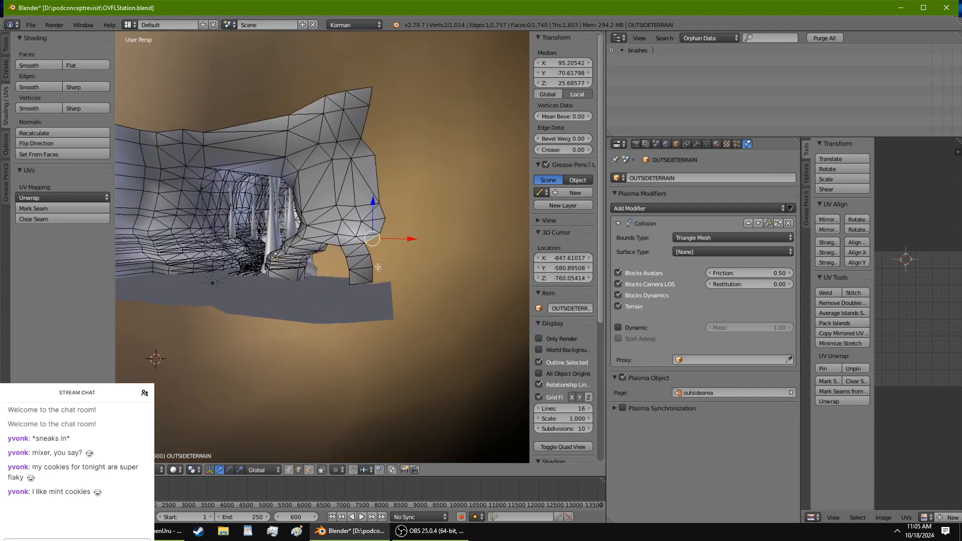
scroll(407, 311, up, 4)
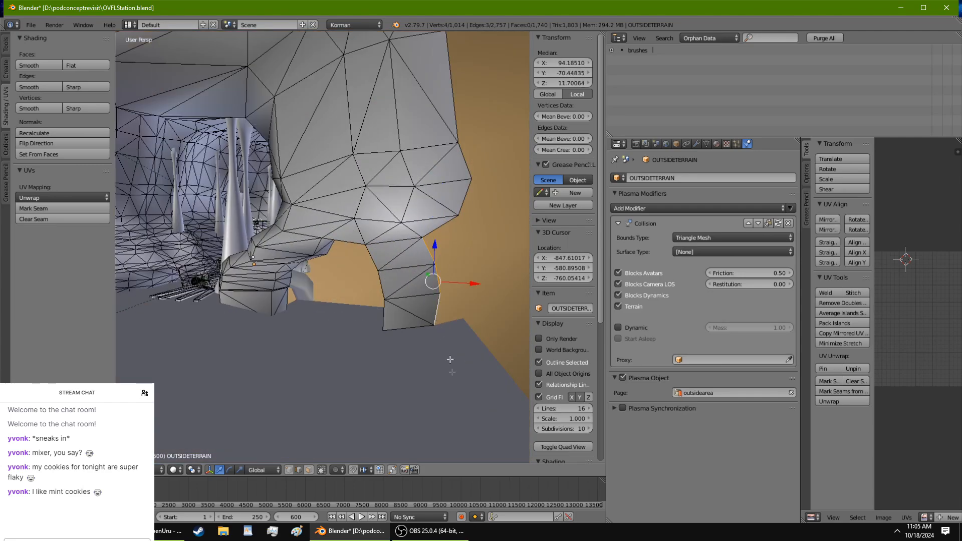
middle_drag(450, 359, 401, 221)
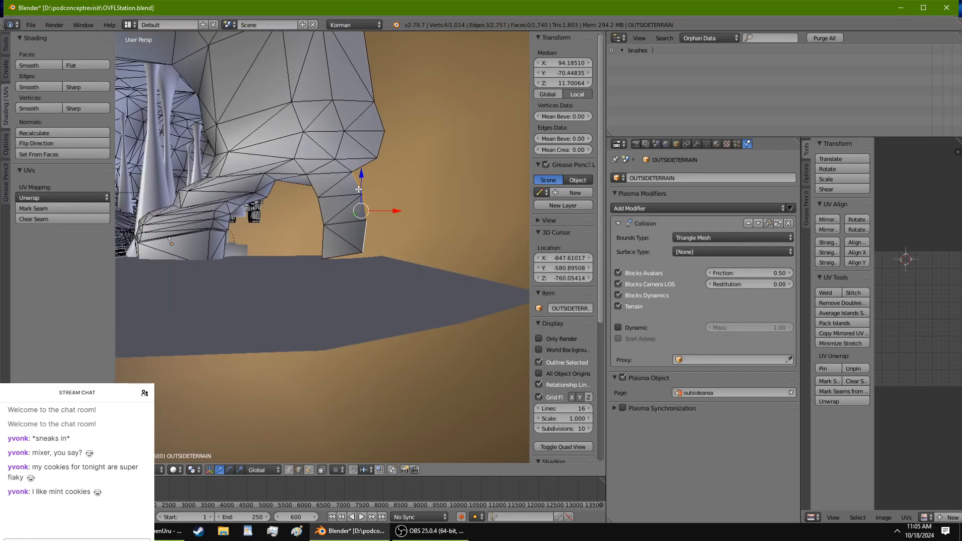
drag(362, 183, 369, 192)
middle_drag(344, 247, 387, 243)
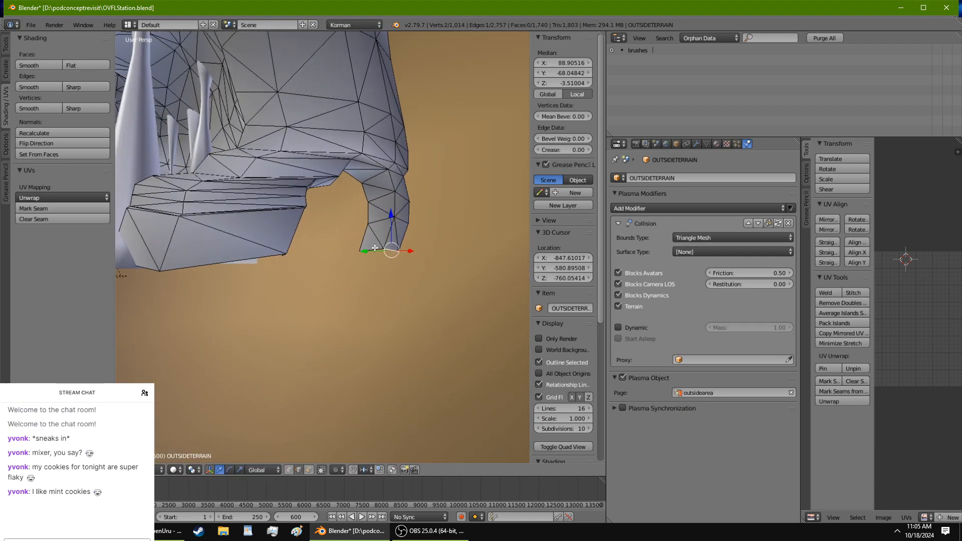
drag(382, 224, 330, 256)
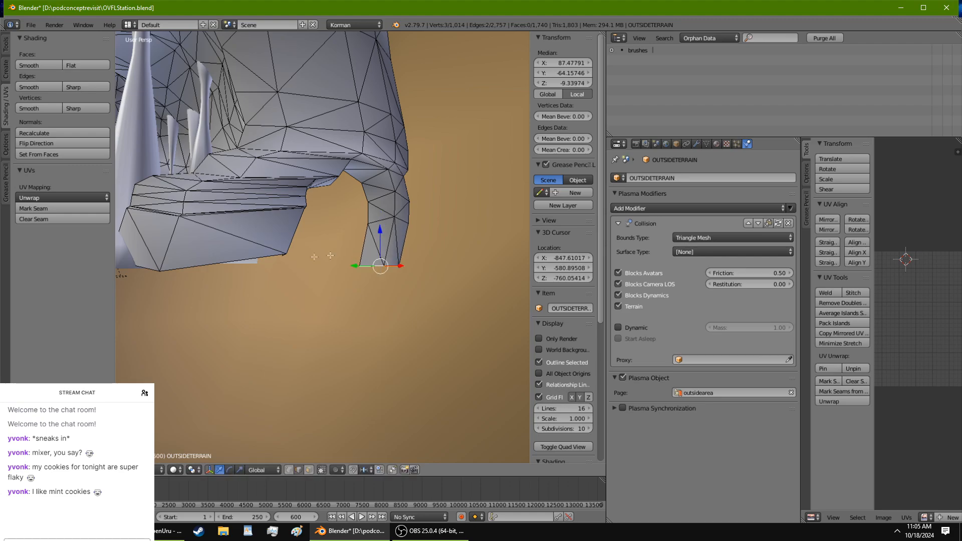
middle_drag(285, 255, 230, 256)
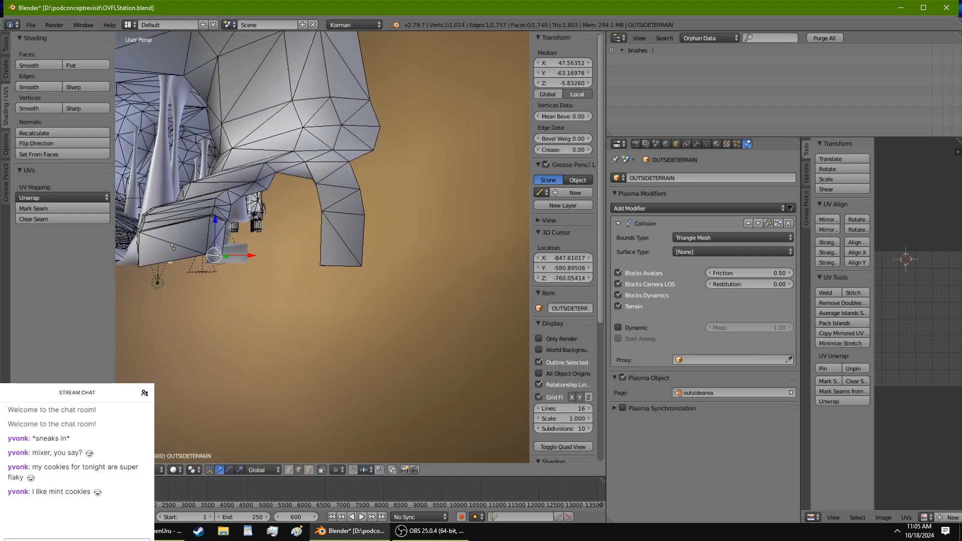
drag(215, 218, 215, 238)
Step: Select the three outer border edges of the positive-X leg and extrude them outward to about X 104, Y -76
middle_drag(295, 226, 343, 260)
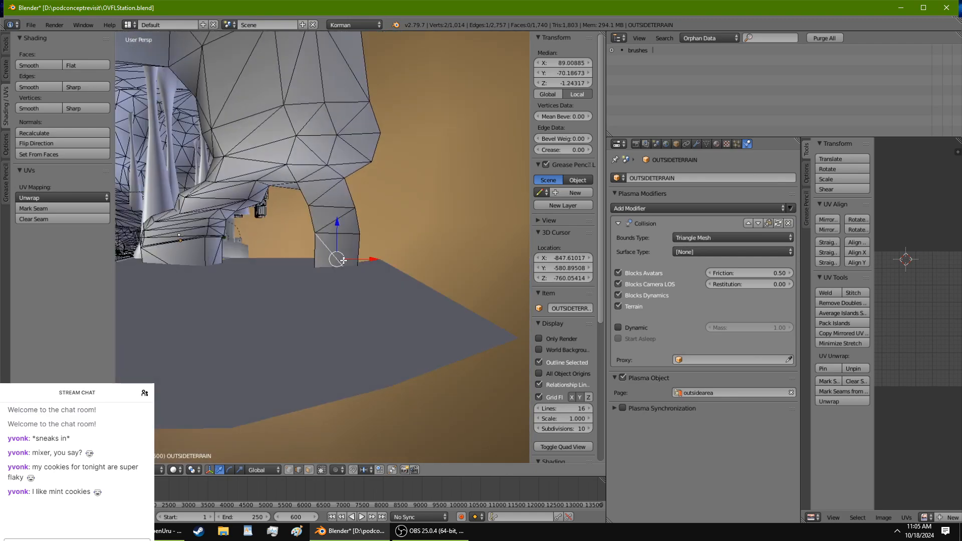
shift+click(355, 205)
middle_drag(355, 205, 360, 279)
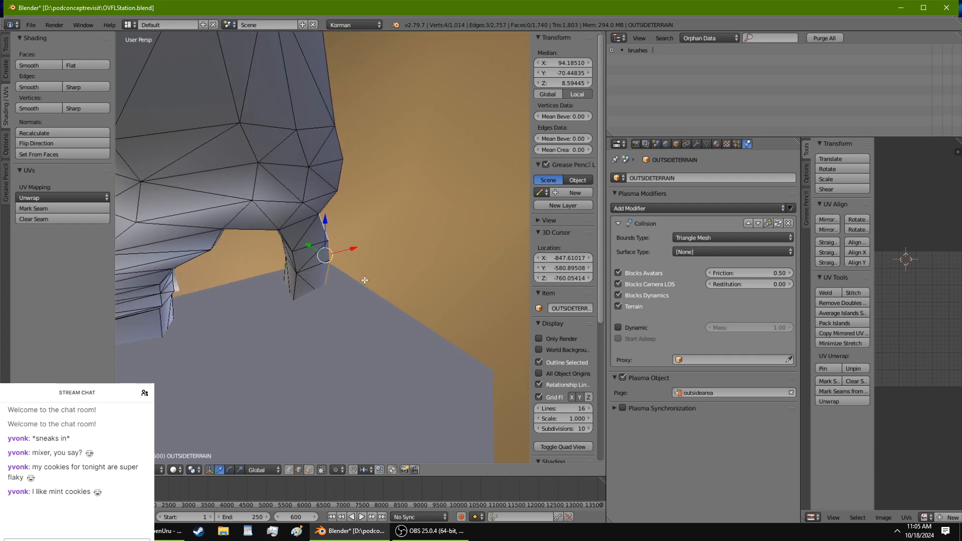
key(e)
click(399, 271)
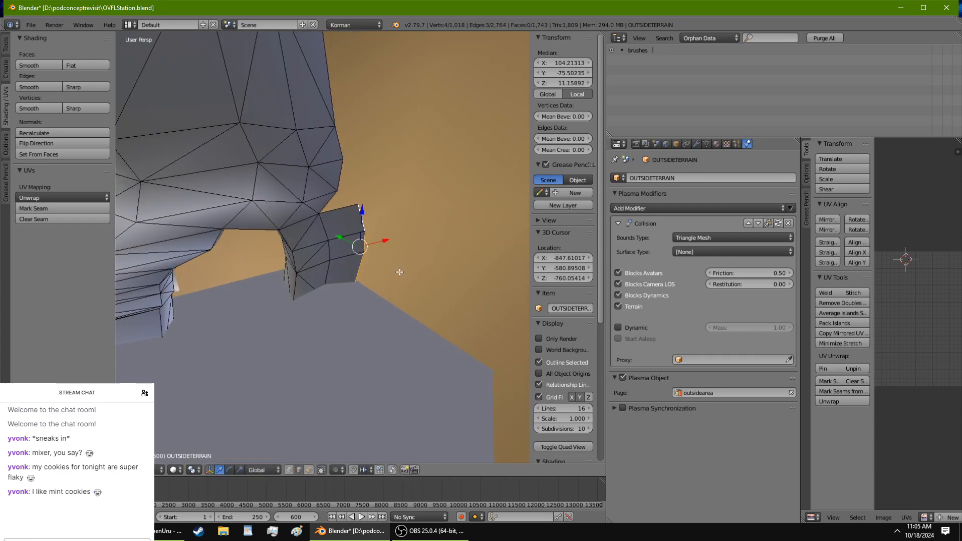
Step: Select the complete outer border edges of the cliff's positive-X end and extrude them outward to about X 114, Y -118
middle_drag(399, 271, 339, 249)
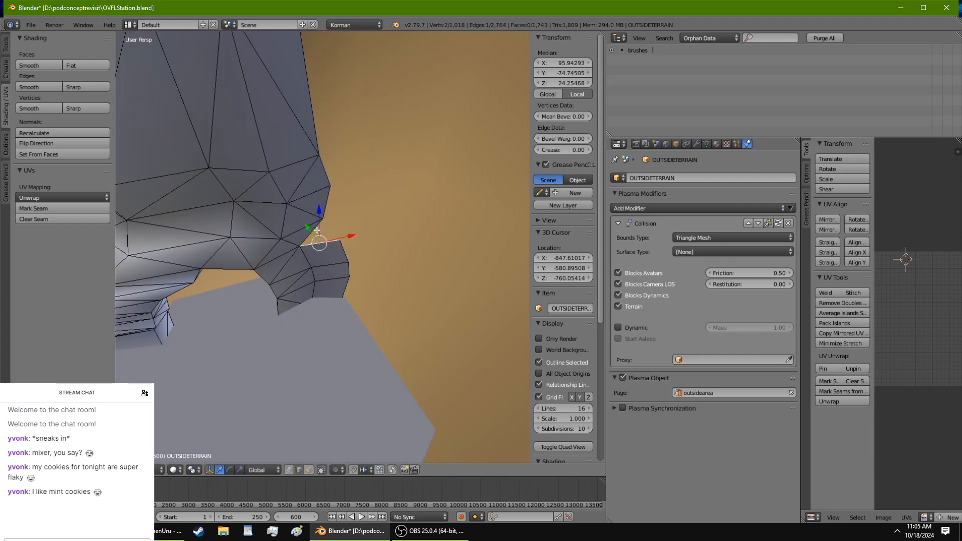
right_click(309, 104)
middle_drag(308, 103, 311, 120)
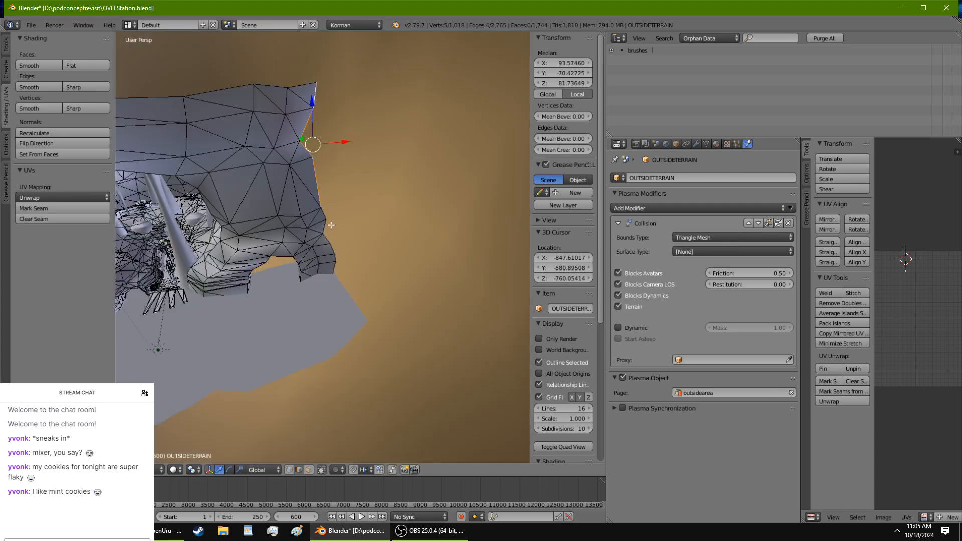
middle_drag(336, 272, 330, 240)
scroll(368, 266, up, 3)
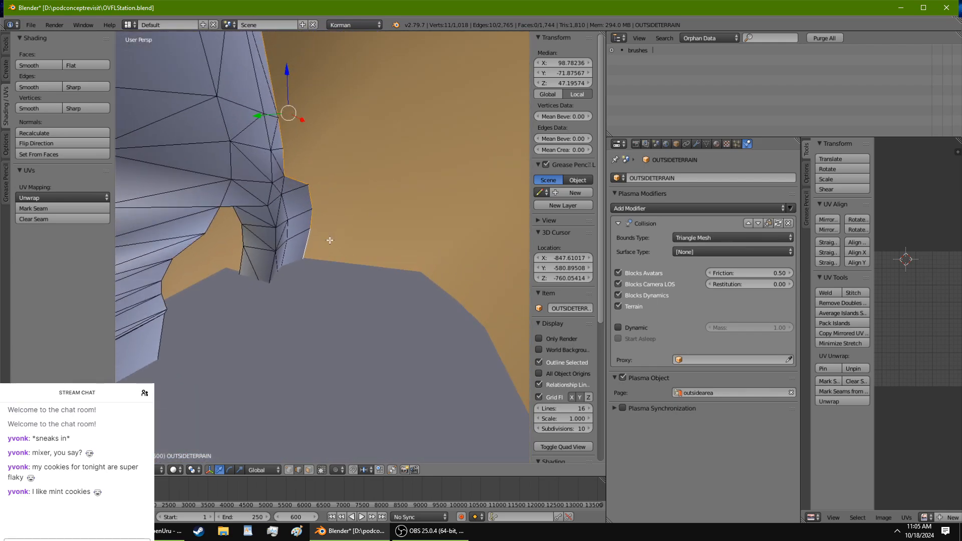
key(e)
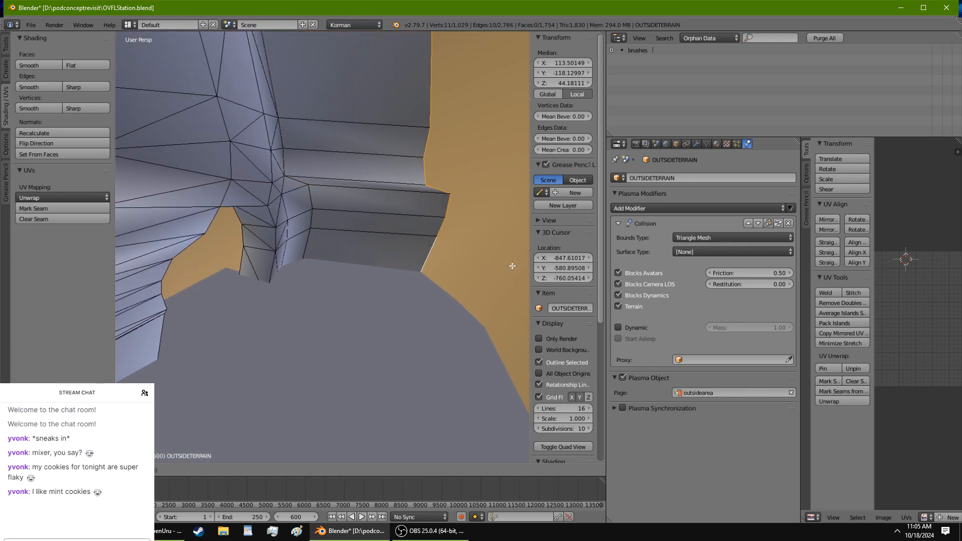
click(493, 269)
middle_drag(492, 269, 361, 155)
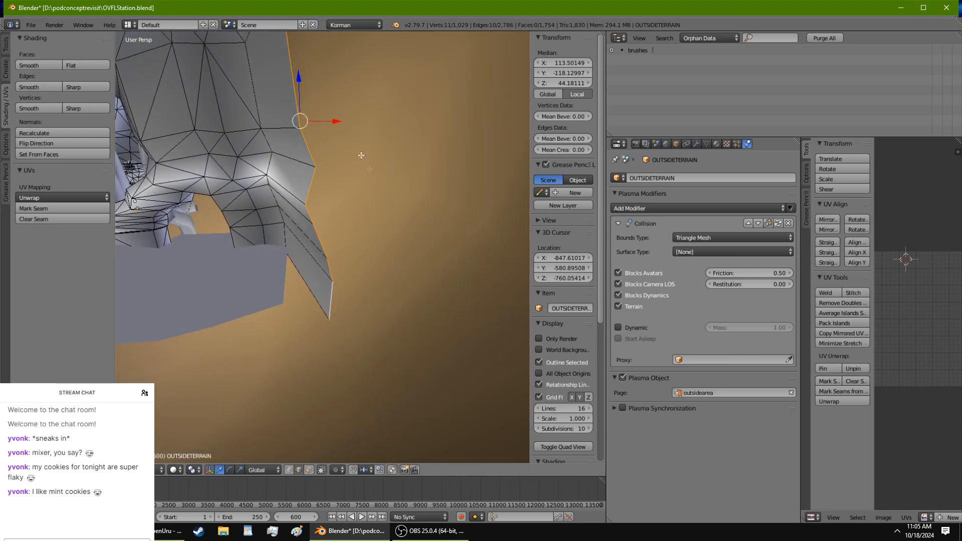
Step: Move the extruded border along X to about 100 and raise it to about Z 49
key(g)
key(x)
click(268, 109)
middle_drag(268, 109, 392, 107)
drag(410, 126, 408, 117)
scroll(408, 118, down, 4)
middle_drag(408, 117, 398, 185)
scroll(348, 120, up, 4)
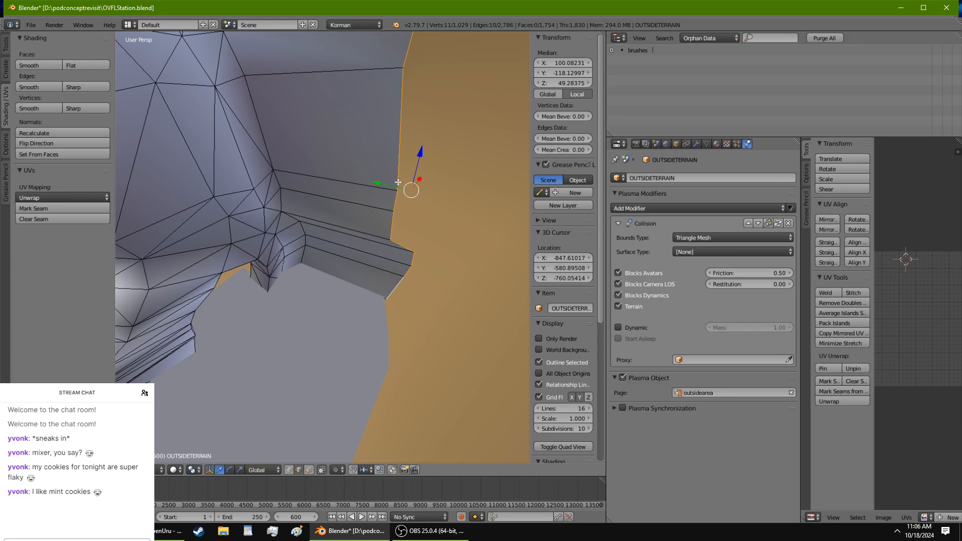
Step: Extrude the same border once more to about X 138 and move it along Y to about -154
middle_drag(370, 209, 347, 256)
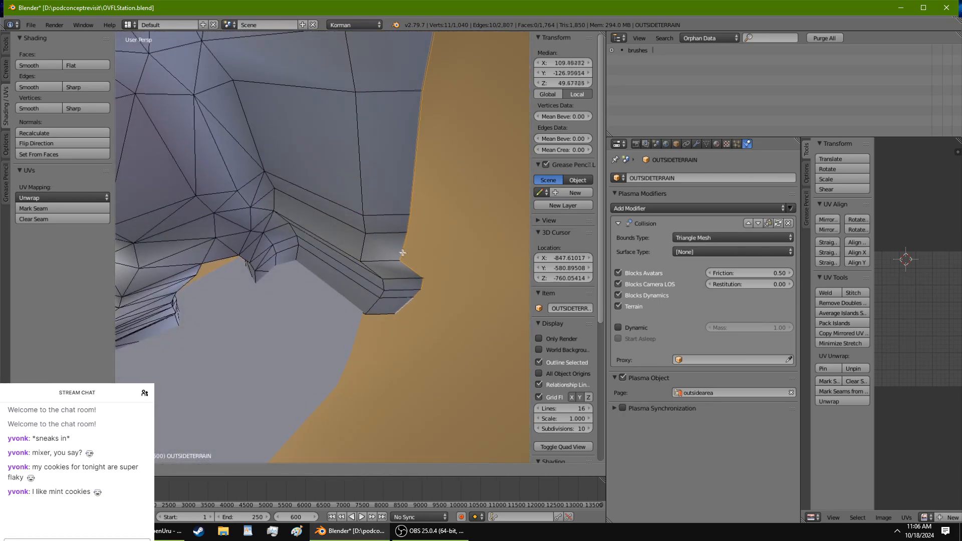
right_click(430, 255)
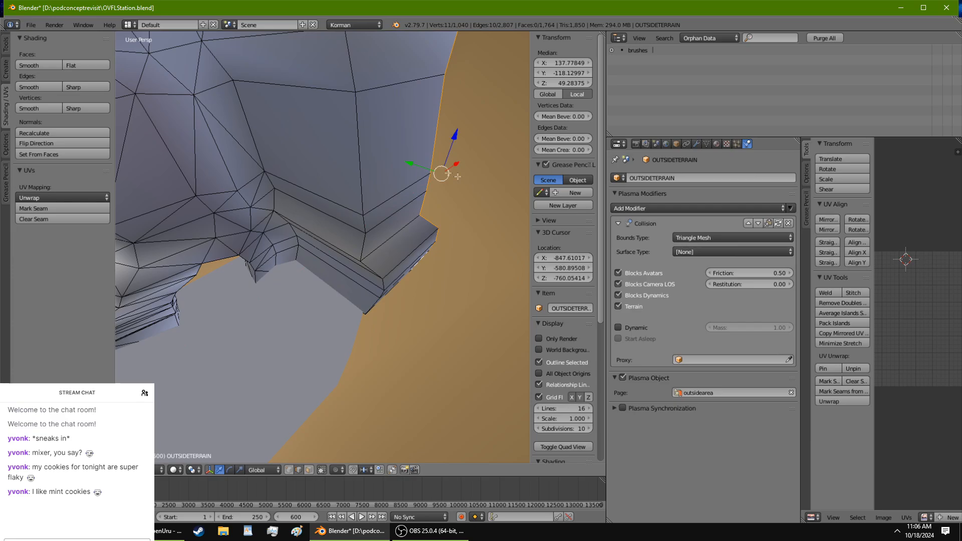
drag(411, 162, 464, 186)
middle_drag(464, 186, 109, 159)
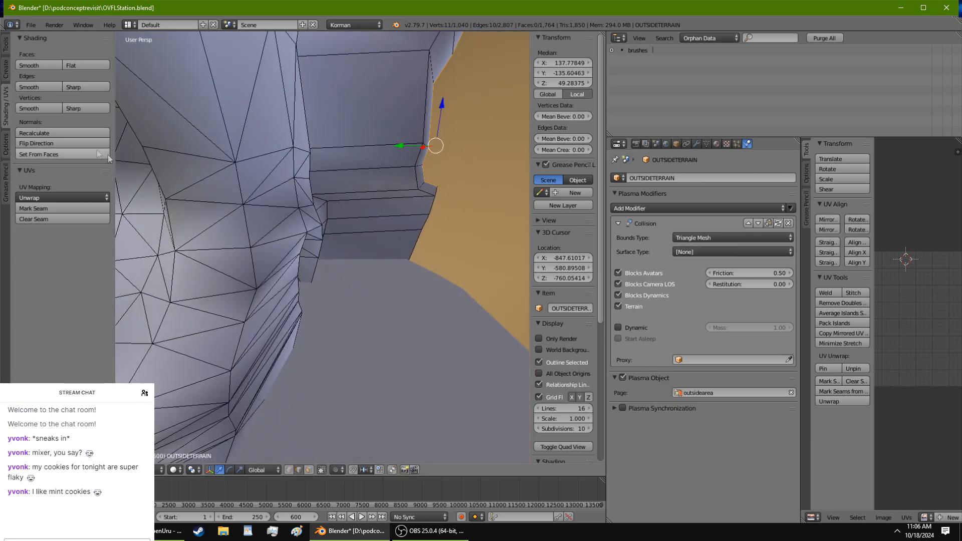
drag(410, 144, 444, 147)
scroll(453, 148, down, 2)
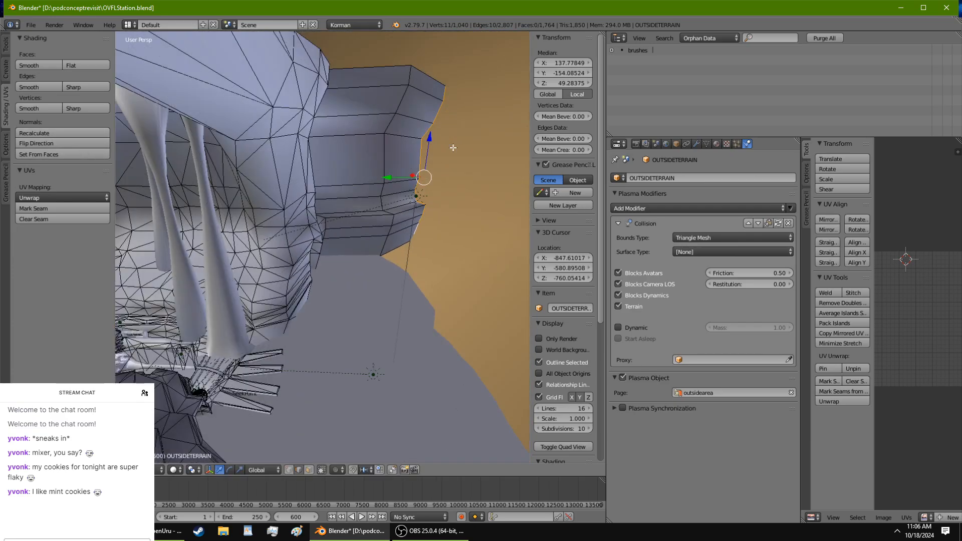
middle_drag(453, 149, 308, 202)
scroll(491, 129, up, 4)
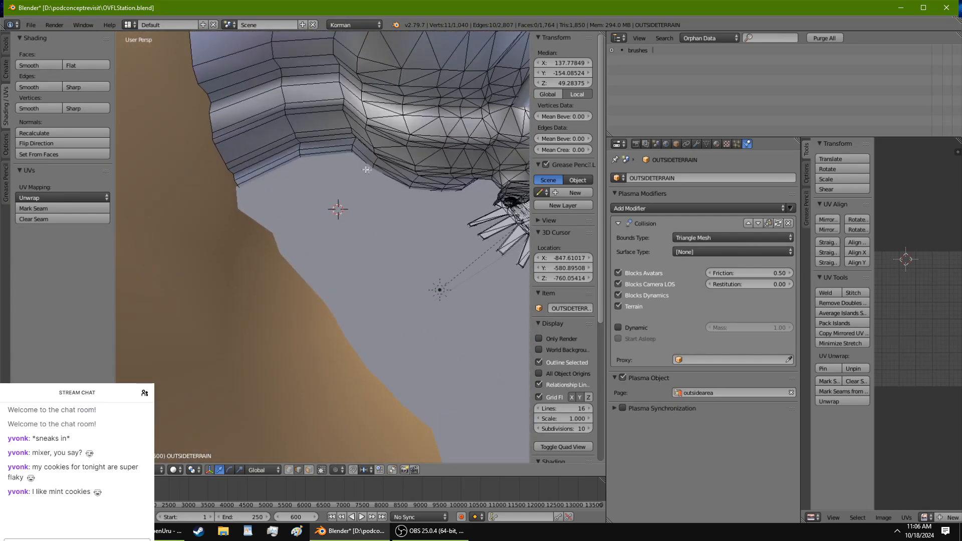
Step: Switch to face selection and select a vertical strip of faces on the negative-X cliff wall, from its bottom edge upward
middle_drag(365, 165, 393, 294)
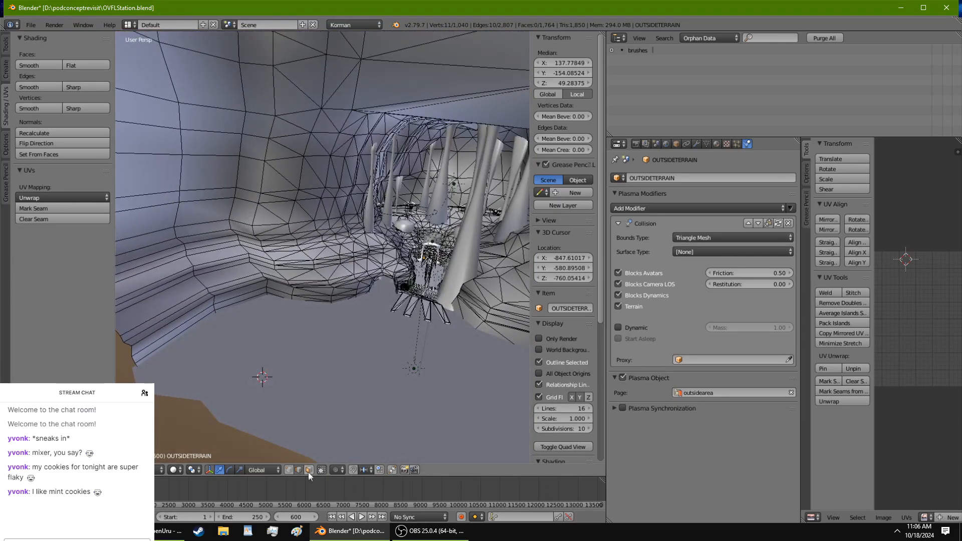
key(a)
middle_drag(303, 361, 428, 437)
right_click(379, 420)
middle_drag(379, 420, 316, 456)
middle_drag(412, 362, 345, 397)
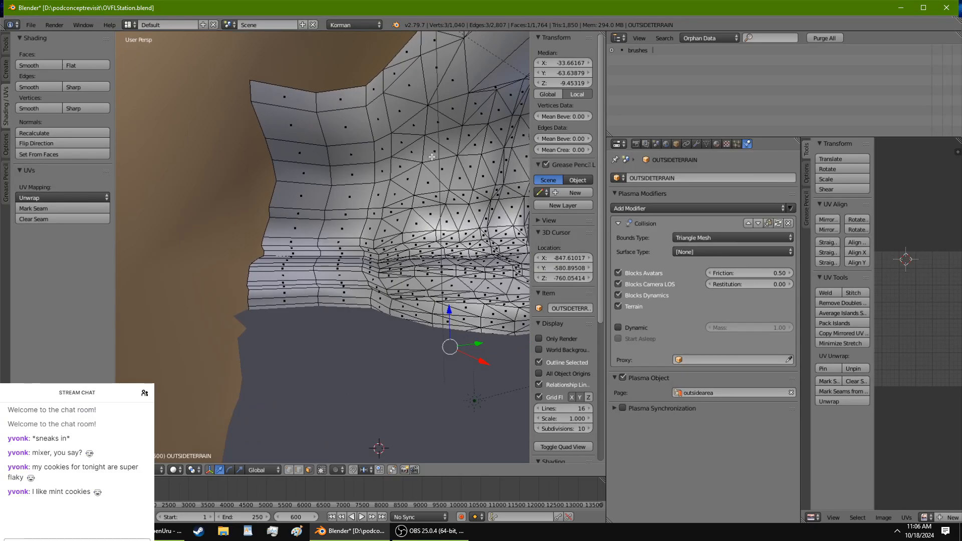
ctrl+right_click(451, 140)
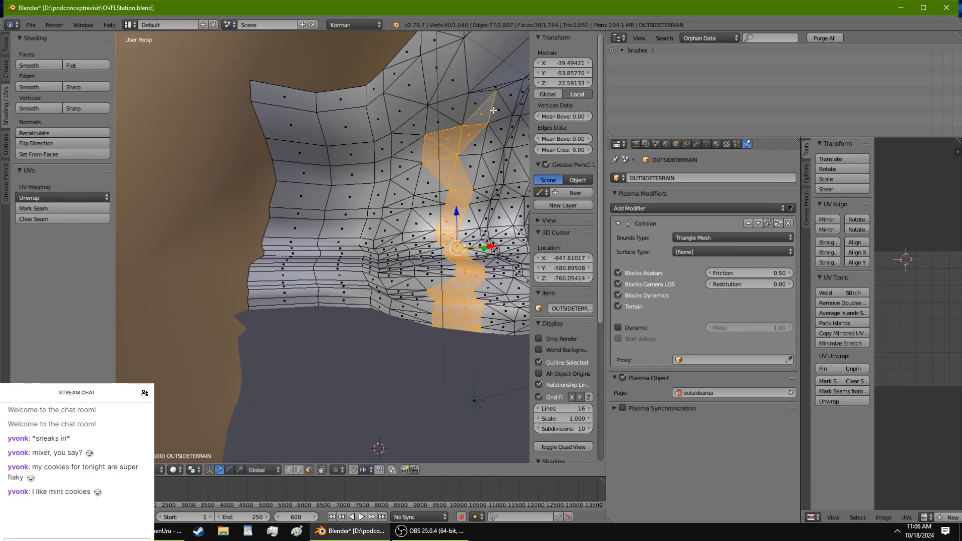
middle_drag(466, 110, 382, 218)
ctrl+right_click(370, 382)
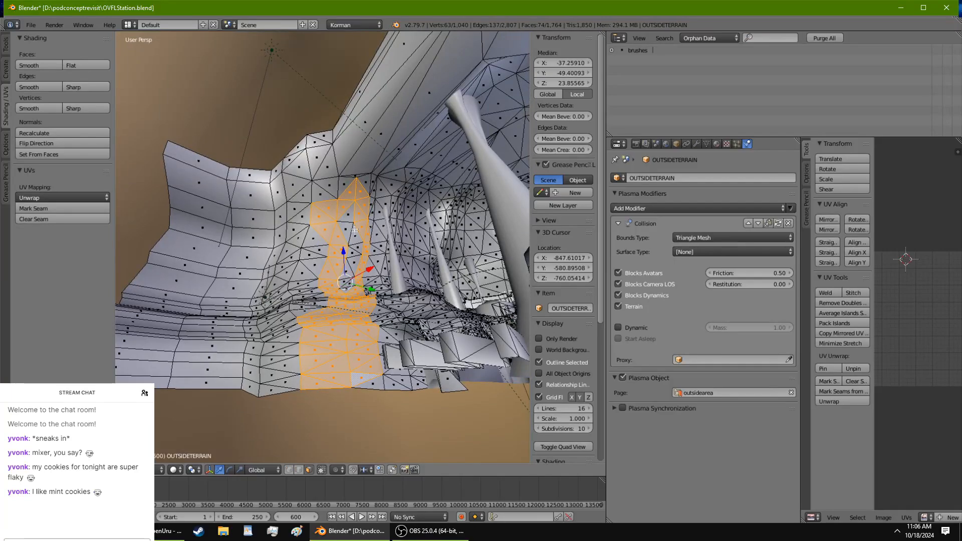
middle_drag(374, 385, 368, 408)
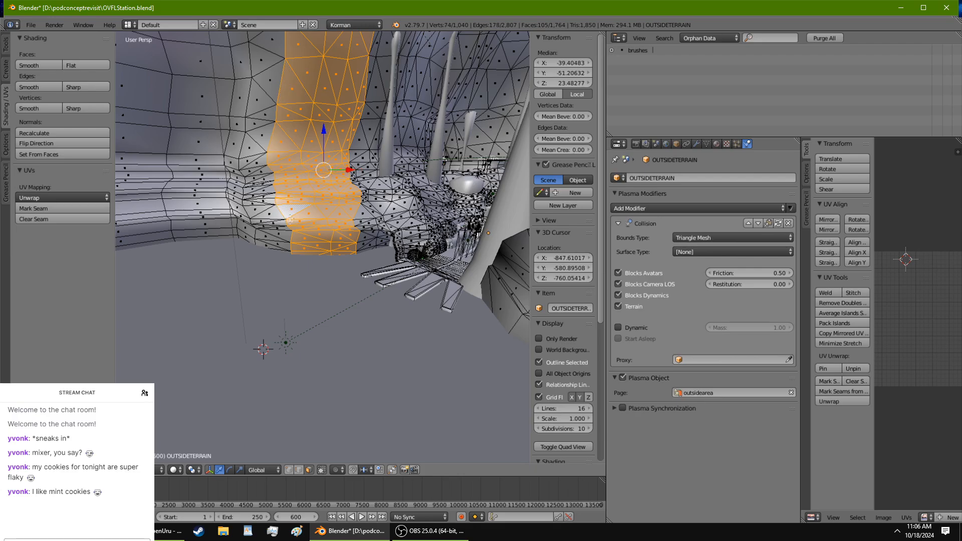
Step: Extend the face selection sideways over the neighbouring wall section, undoing the overreaching pick, to form one solid block
middle_drag(290, 219, 243, 362)
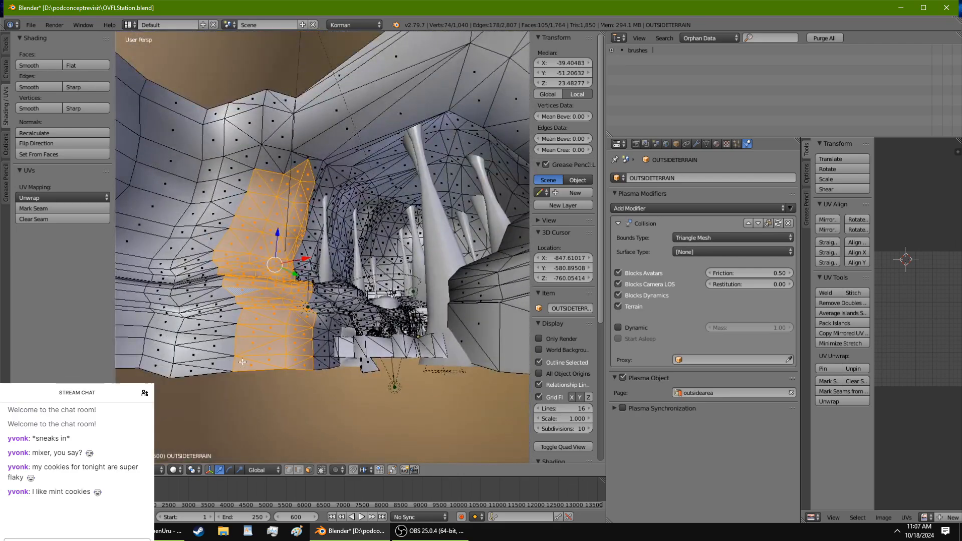
ctrl+right_click(243, 166)
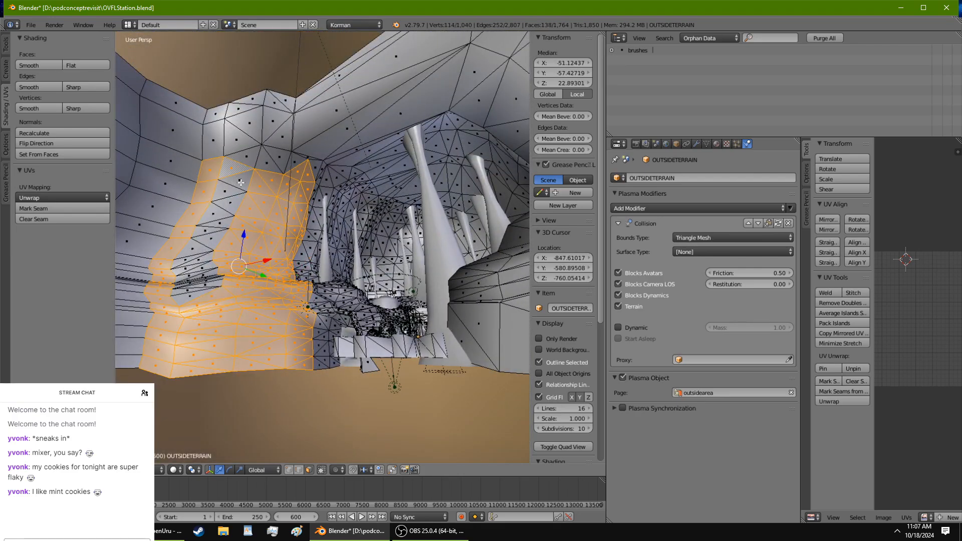
key(ctrl+z)
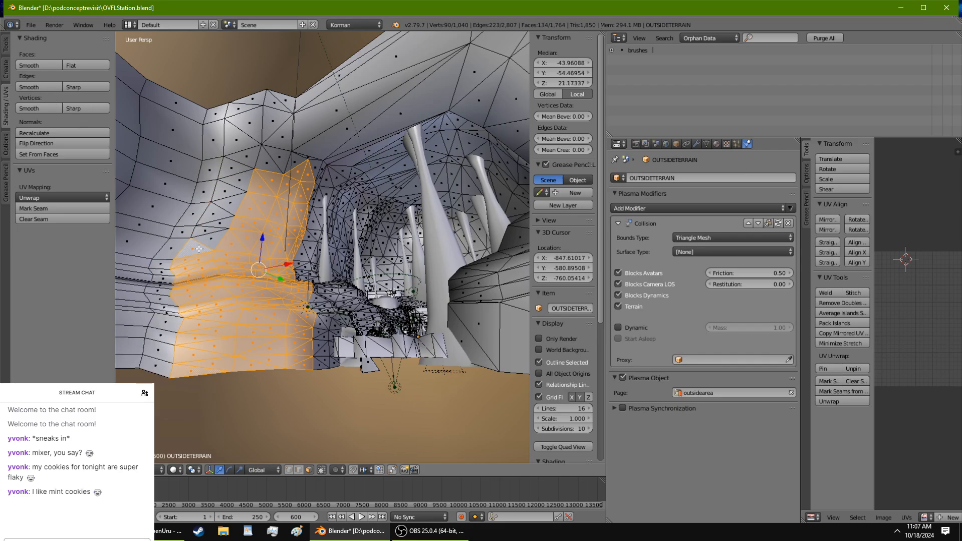
middle_drag(284, 258, 273, 279)
middle_drag(325, 131, 332, 361)
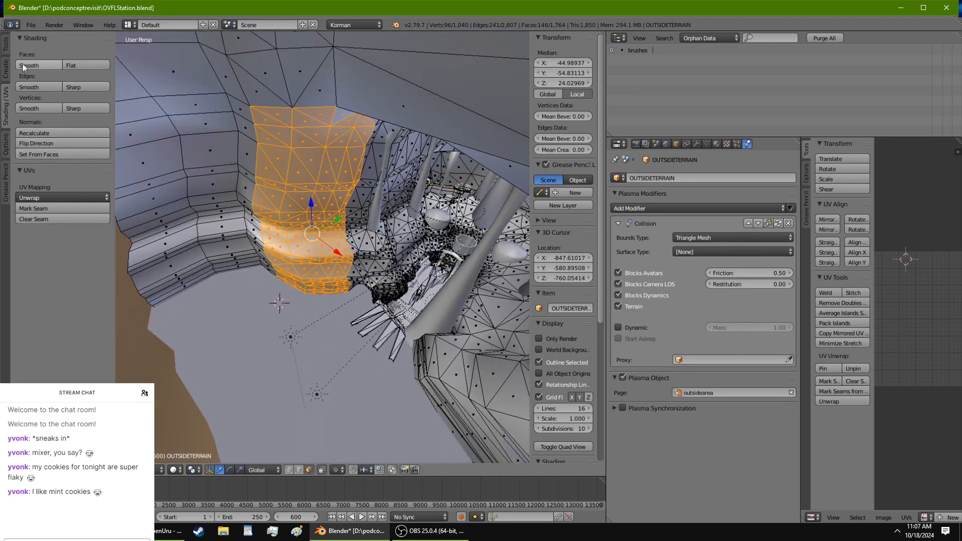
Step: Duplicate the selected wall faces and move the copy along Y to about -107
click(8, 44)
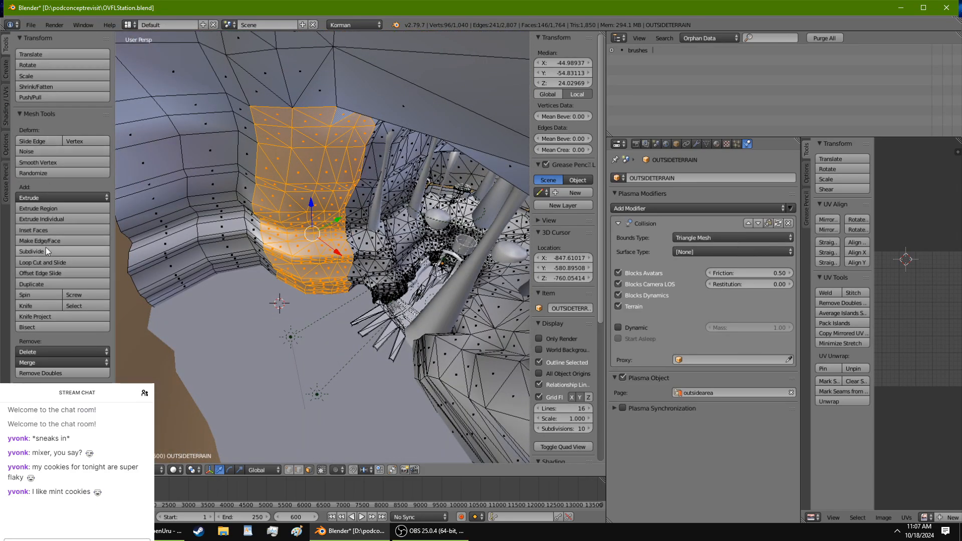
click(61, 282)
right_click(35, 288)
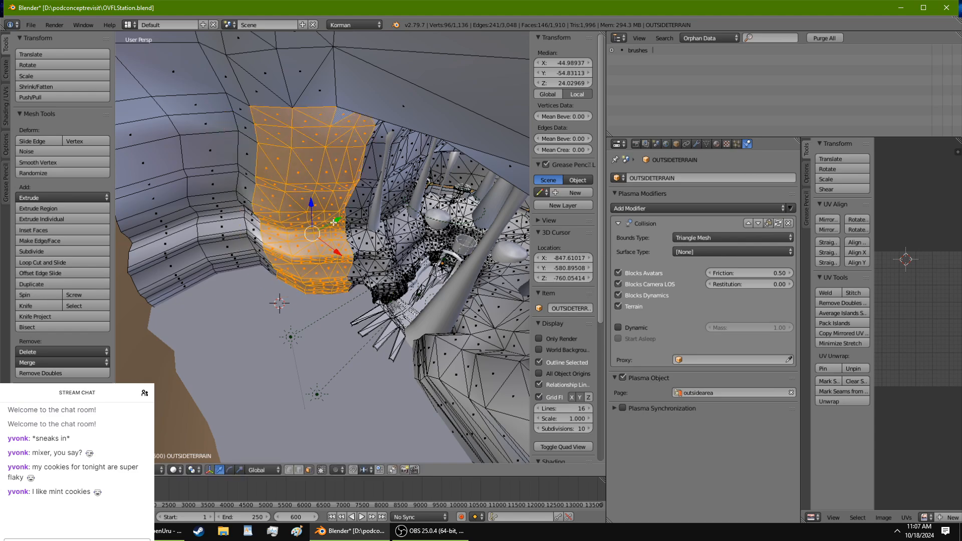
drag(334, 222, 248, 323)
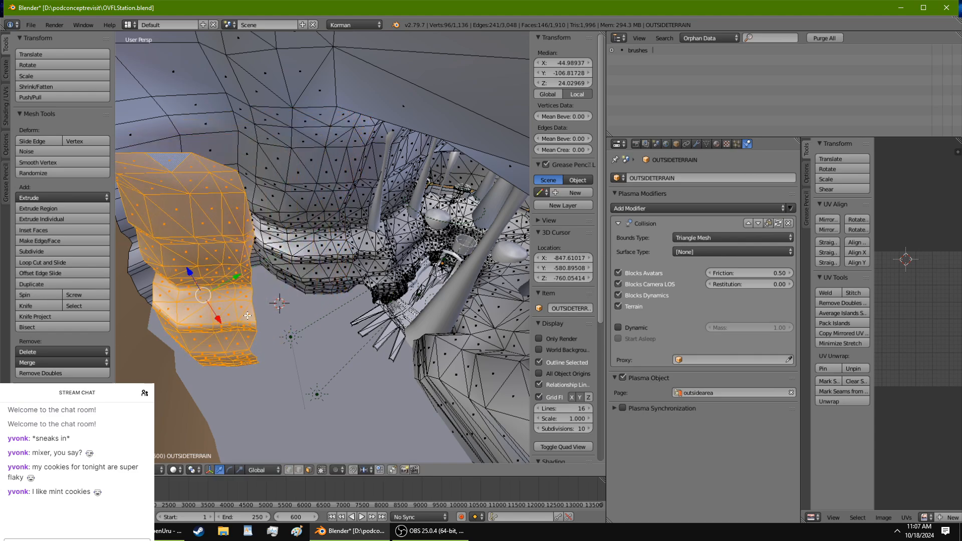
Step: Separate the duplicated faces into their own object and set that object's origin to its geometry
key(p)
click(248, 315)
key(Tab)
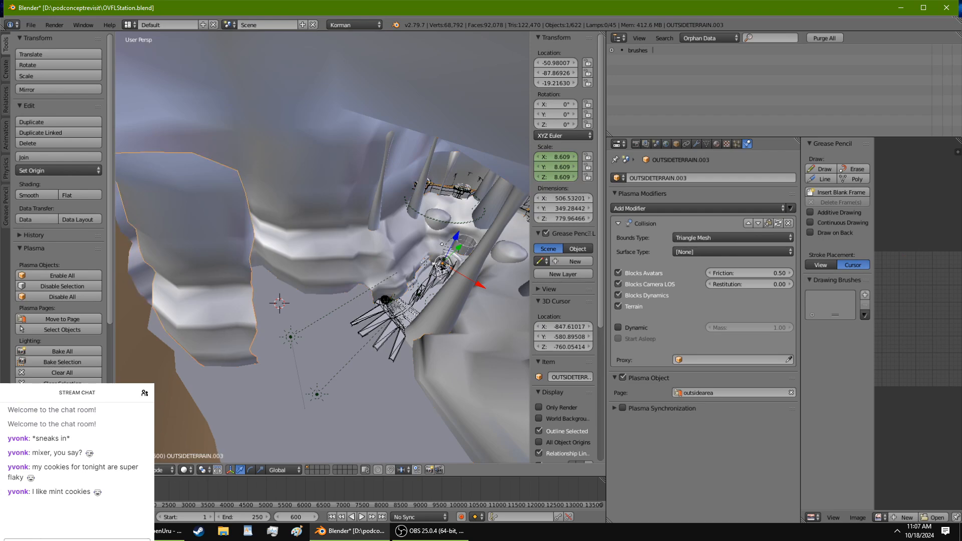
click(103, 470)
mouse_move(151, 429)
click(223, 382)
middle_drag(290, 316, 278, 330)
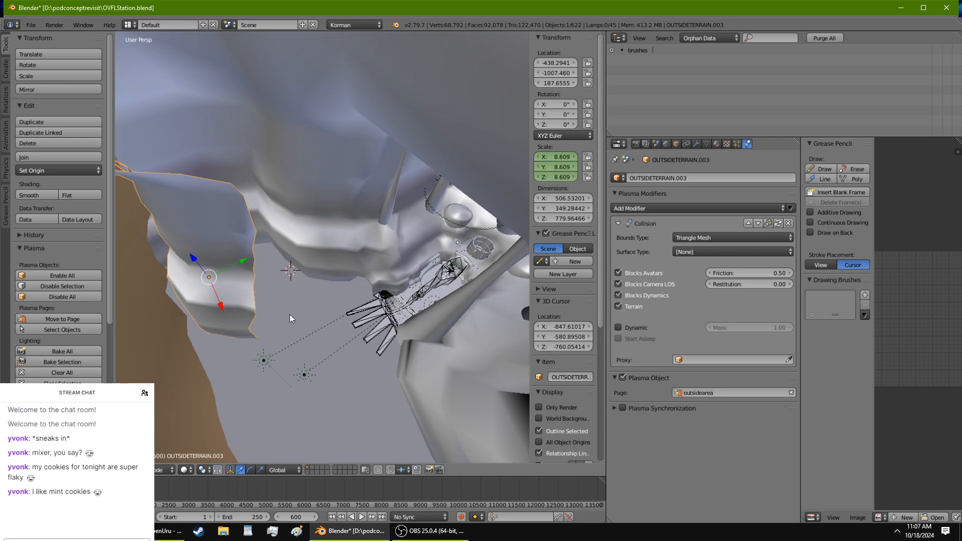
Step: Rotate the separated rock piece 122° about Z and move it out over the water to about X -174, Y -1385
key(r)
click(202, 216)
middle_drag(201, 216, 325, 260)
drag(325, 261, 168, 277)
middle_drag(167, 276, 316, 242)
drag(316, 241, 258, 262)
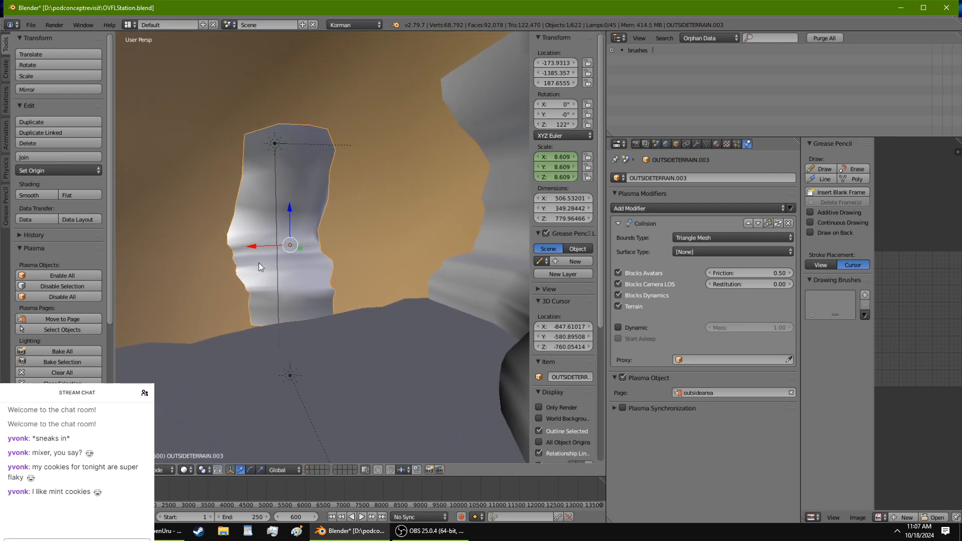
Step: Move the rock piece along X to about -299
middle_drag(259, 263, 273, 238)
scroll(225, 255, up, 4)
scroll(307, 310, down, 3)
drag(273, 238, 316, 229)
middle_drag(315, 229, 377, 217)
scroll(376, 216, up, 2)
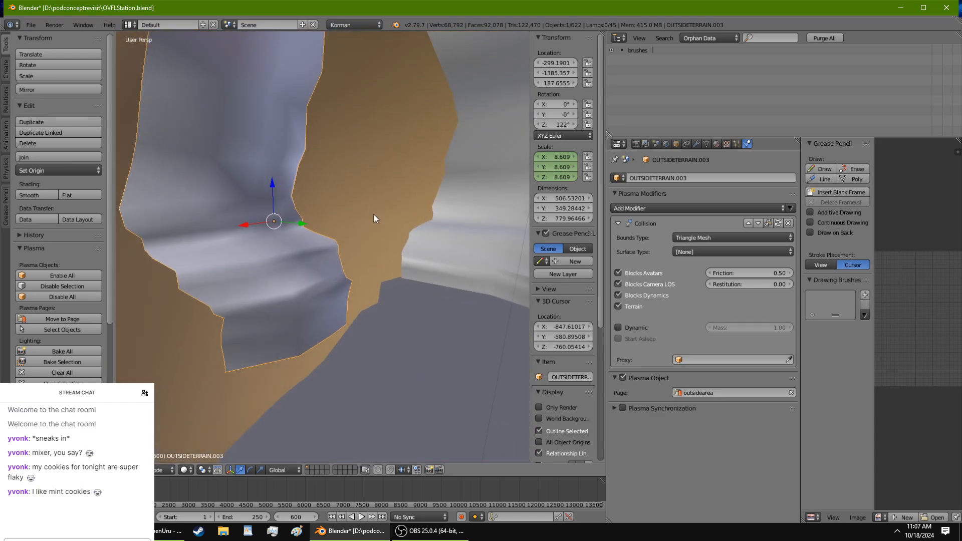
Step: Select the rock piece's whole mesh, then randomize and smooth its vertices to vary its shape
key(Tab)
key(a)
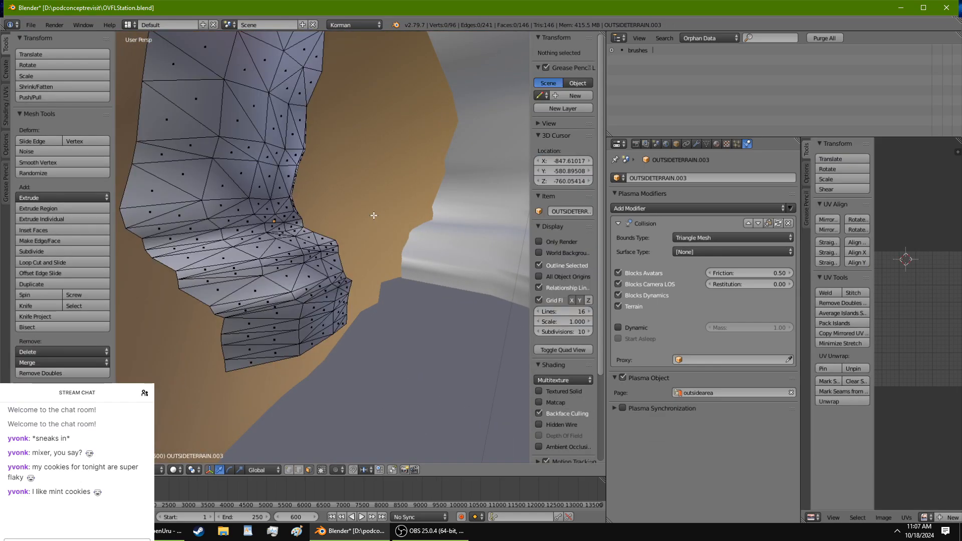
key(a)
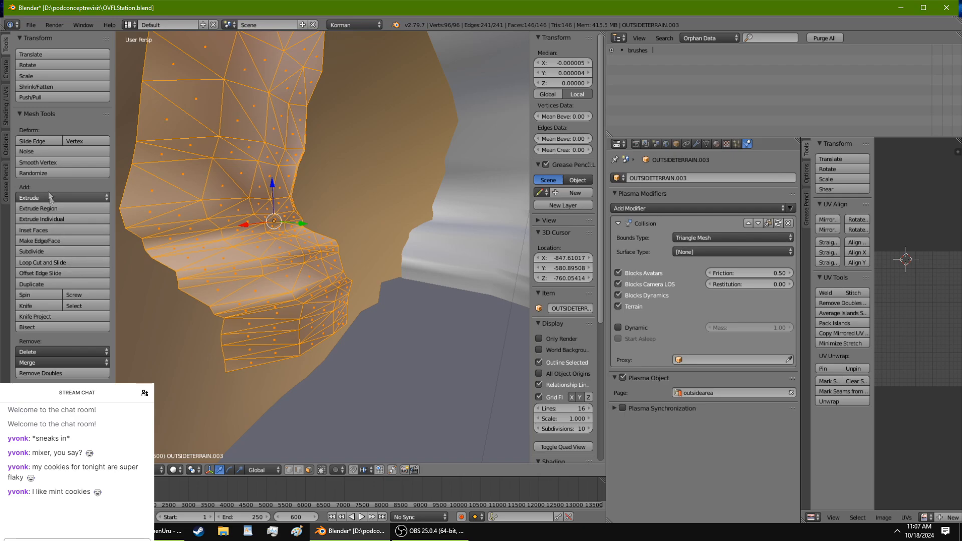
click(47, 174)
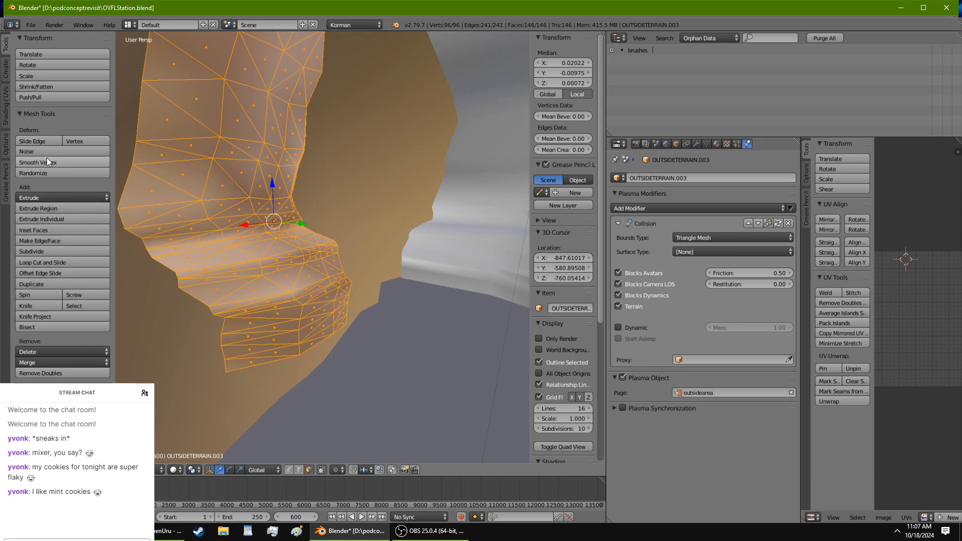
click(46, 161)
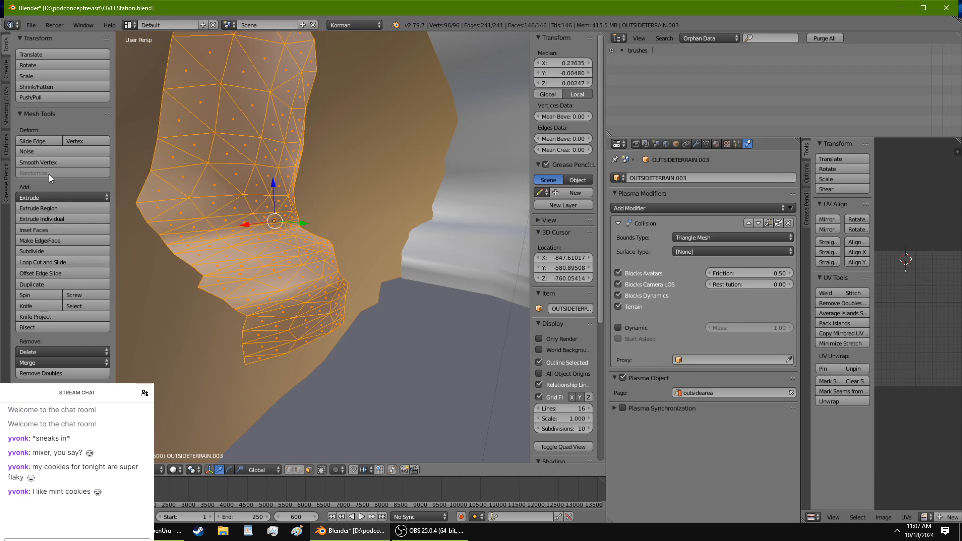
click(49, 174)
Step: Scale the rock piece's mesh up slightly, smooth its vertices again and return to Object Mode
key(s)
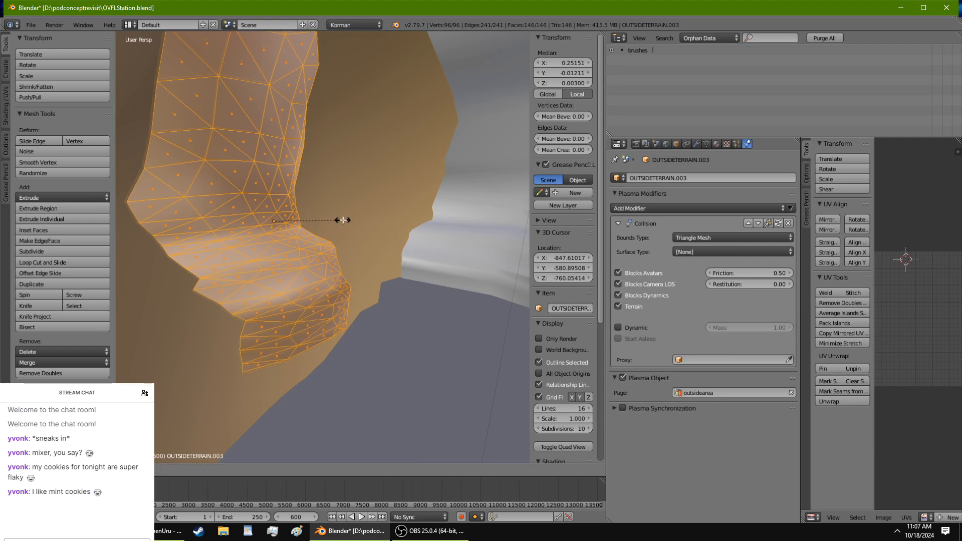
click(53, 166)
middle_drag(261, 226, 164, 260)
scroll(164, 260, down, 3)
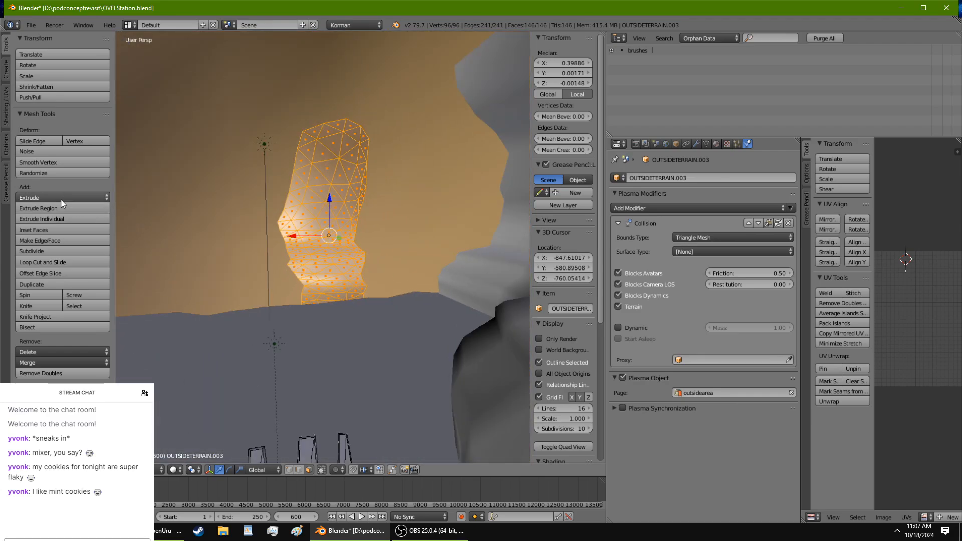
key(Tab)
middle_drag(303, 215, 354, 255)
middle_drag(304, 297, 323, 246)
scroll(353, 265, down, 4)
scroll(352, 264, up, 5)
scroll(353, 264, up, 1)
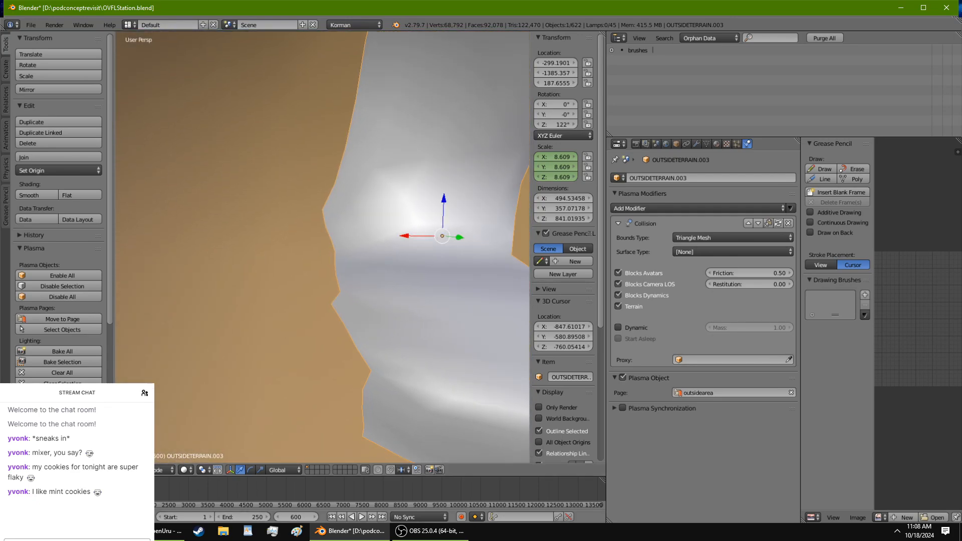
click(173, 531)
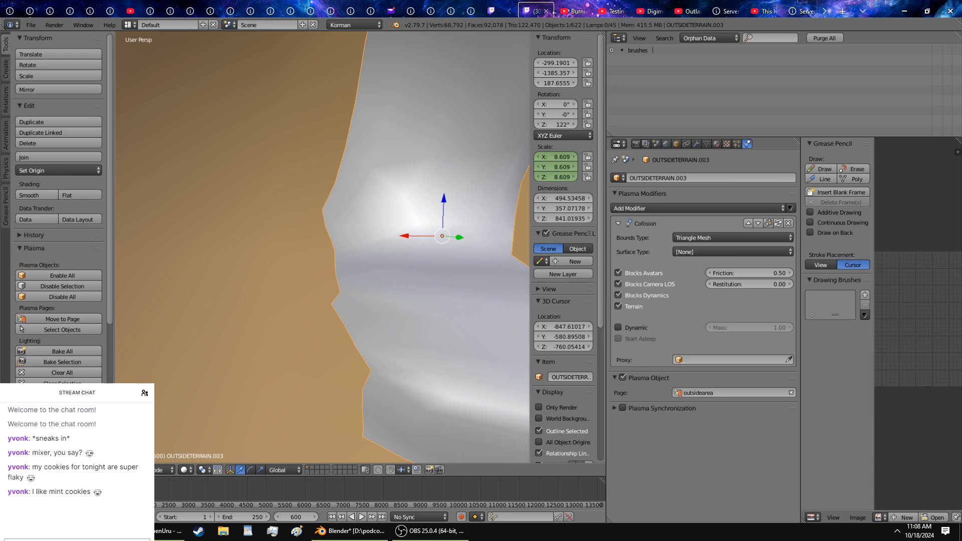
click(386, 540)
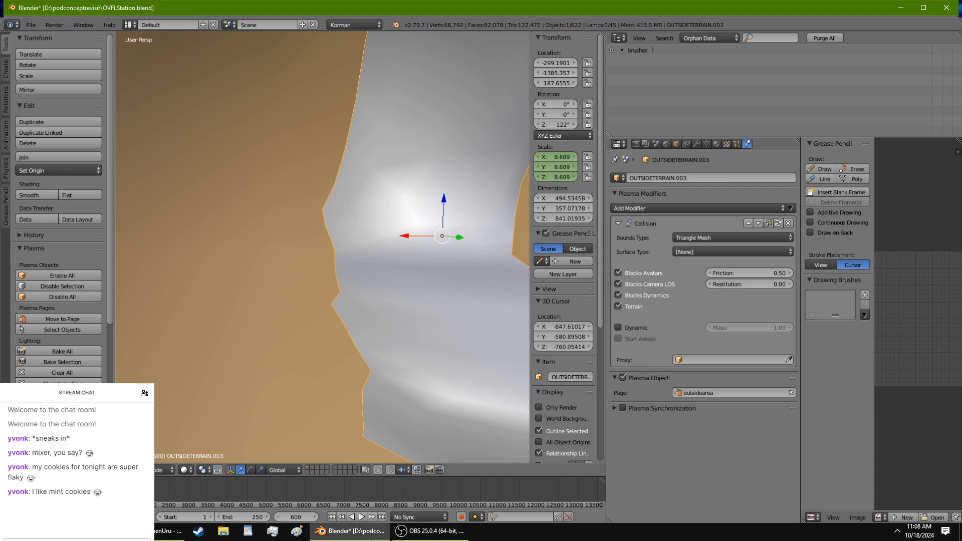
Step: Show the scene with its textures in the viewport and move the rock piece along X to about -423
click(184, 470)
click(211, 407)
scroll(275, 404, down, 4)
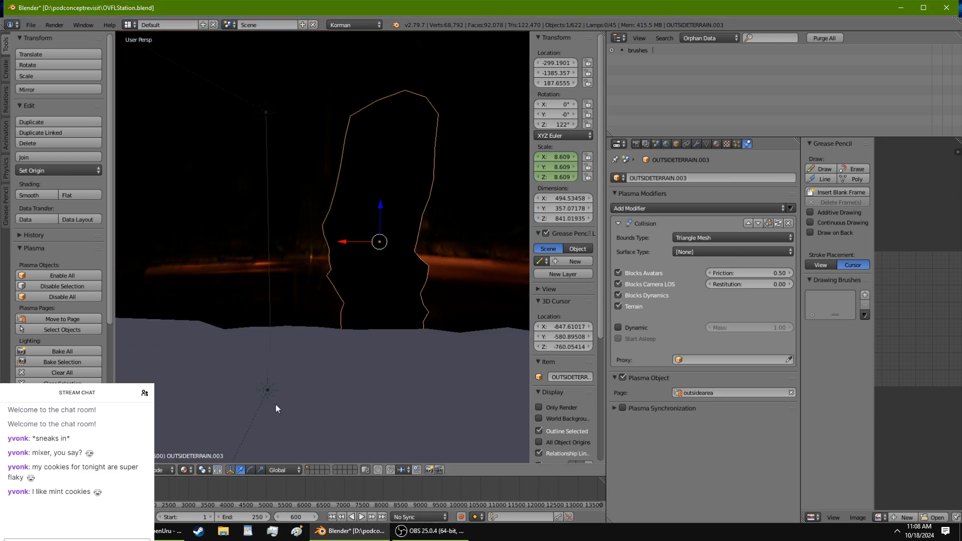
middle_drag(263, 411, 256, 247)
scroll(278, 401, up, 4)
drag(223, 211, 245, 210)
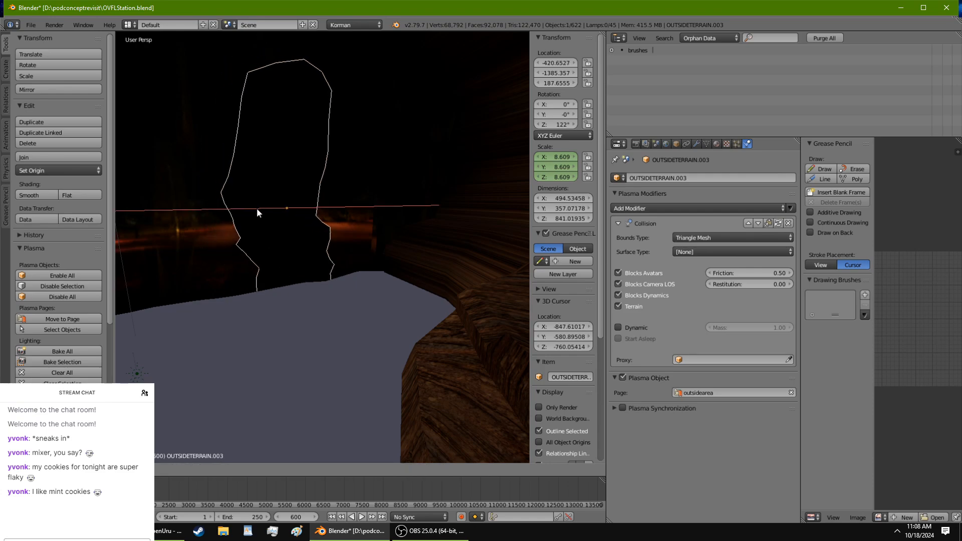
click(257, 208)
Step: Move the rock piece along Y to about -1335 and along X to about -16
middle_drag(321, 265, 335, 295)
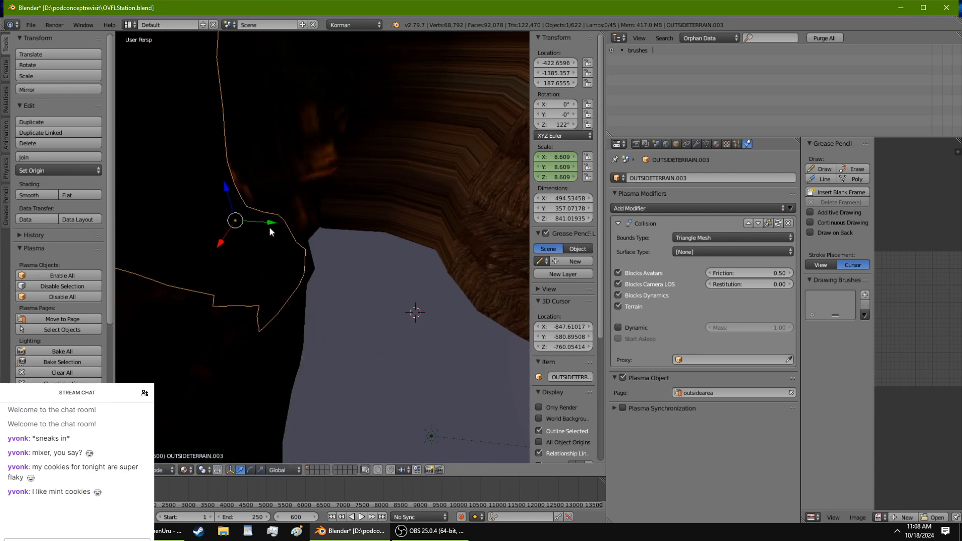
drag(269, 231, 286, 224)
middle_drag(287, 226, 398, 303)
drag(385, 265, 234, 295)
Step: Rotate the rock piece 90° about Y and turn it further about Y to about X 282°, Y 31.2°, Z 96.1°
text(r)
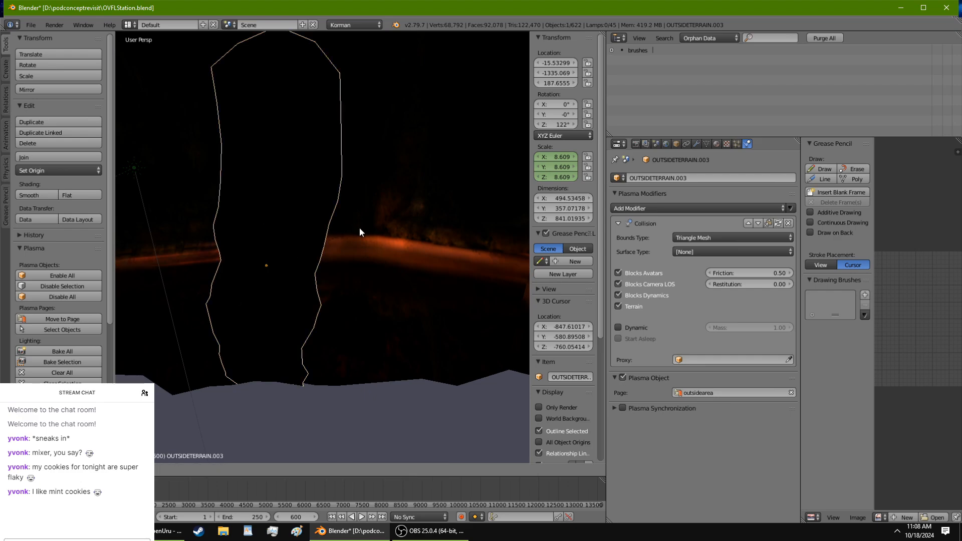
text(y90)
key(Return)
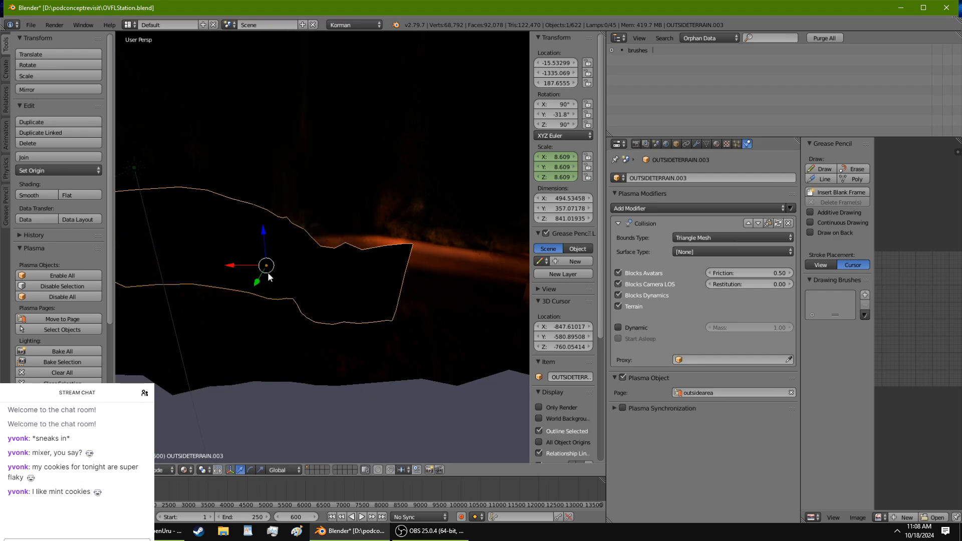
middle_drag(268, 275, 354, 256)
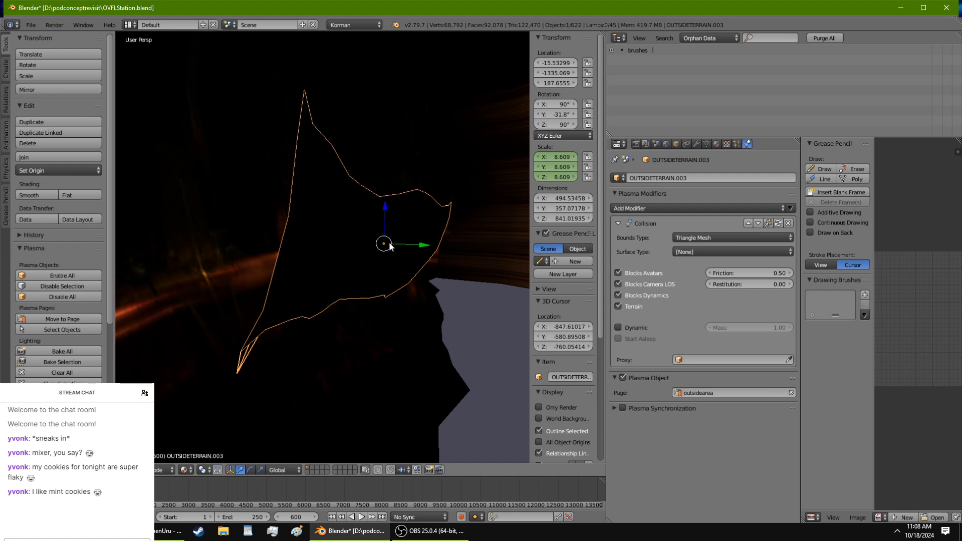
key(r)
key(y)
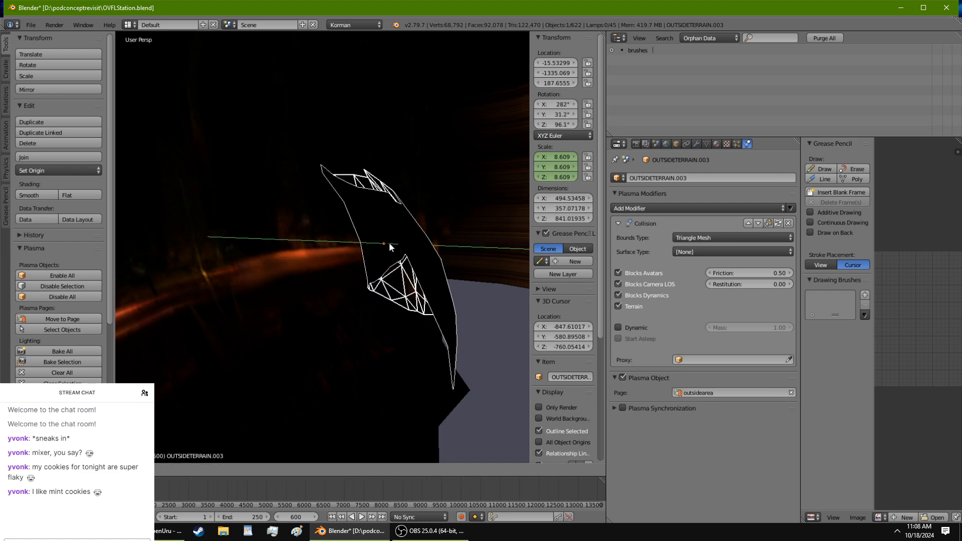
click(389, 242)
Step: Lower the rock piece along Z to about 45
middle_drag(389, 243, 307, 278)
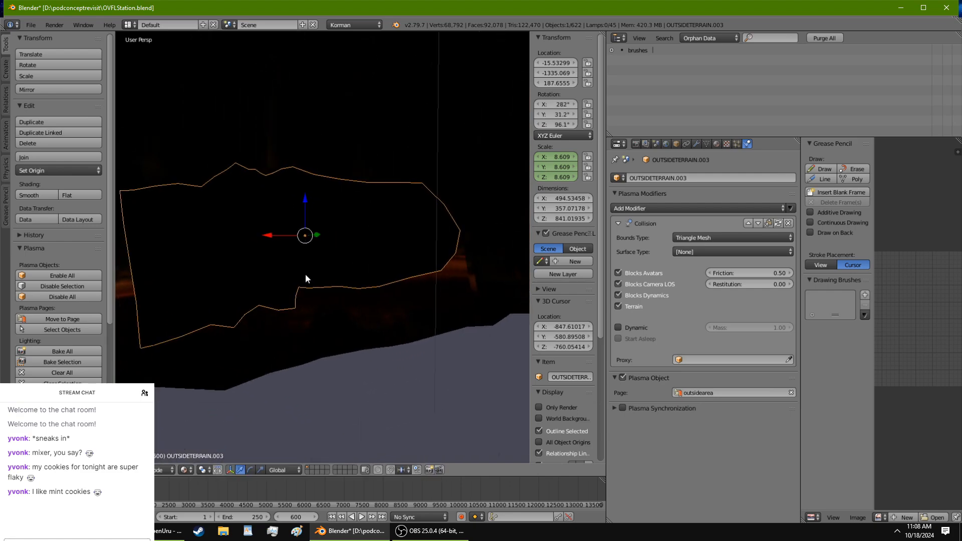
key(g)
key(z)
click(168, 507)
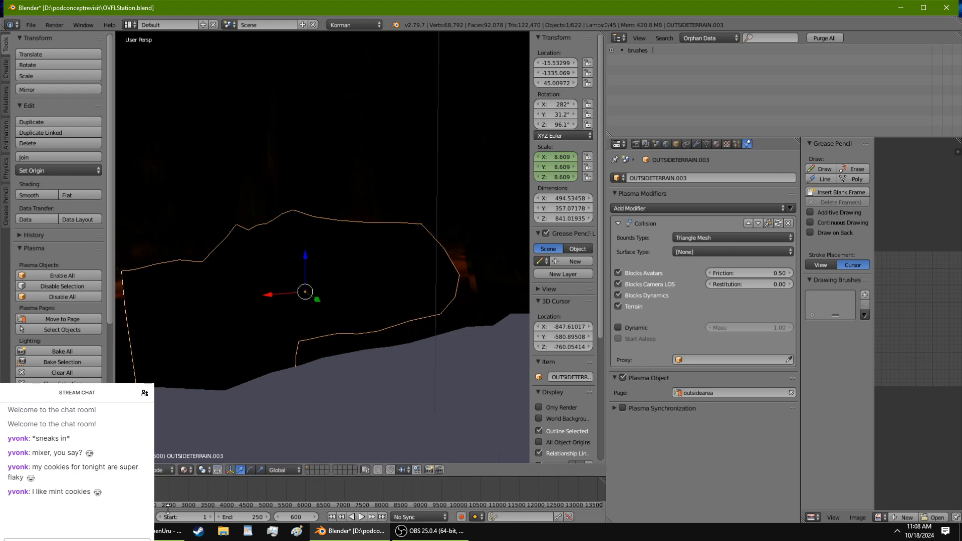
Step: Return the viewport to solid shading and rotate the rock piece to about X 272°, Y 31.8°, Z 91.2°
click(185, 471)
click(204, 435)
mouse_move(209, 435)
middle_down()
mouse_move(241, 57)
mouse_move(315, 283)
mouse_move(252, 223)
mouse_move(274, 254)
mouse_move(287, 239)
mouse_move(243, 239)
mouse_move(210, 252)
mouse_move(232, 299)
mouse_move(259, 316)
middle_up()
scroll(251, 223, up, 6)
key(r)
click(281, 257)
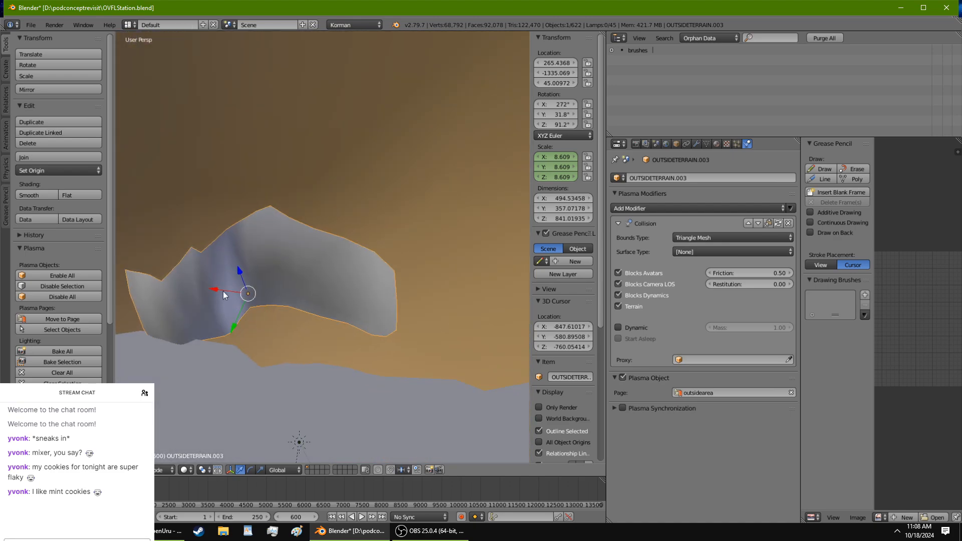
Step: Move the rock piece to about X -57, Y -1308 and undo the extra free move
key(g)
key(y)
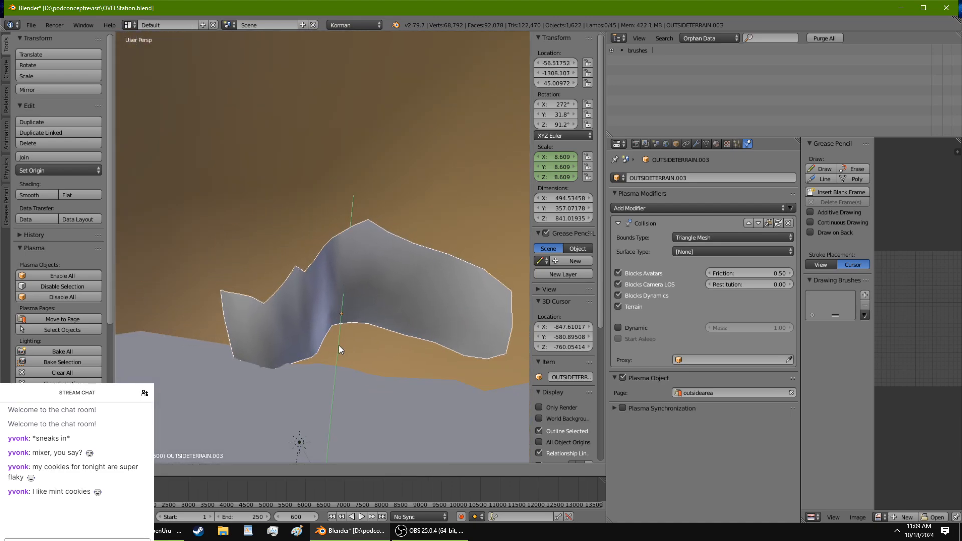
click(262, 287)
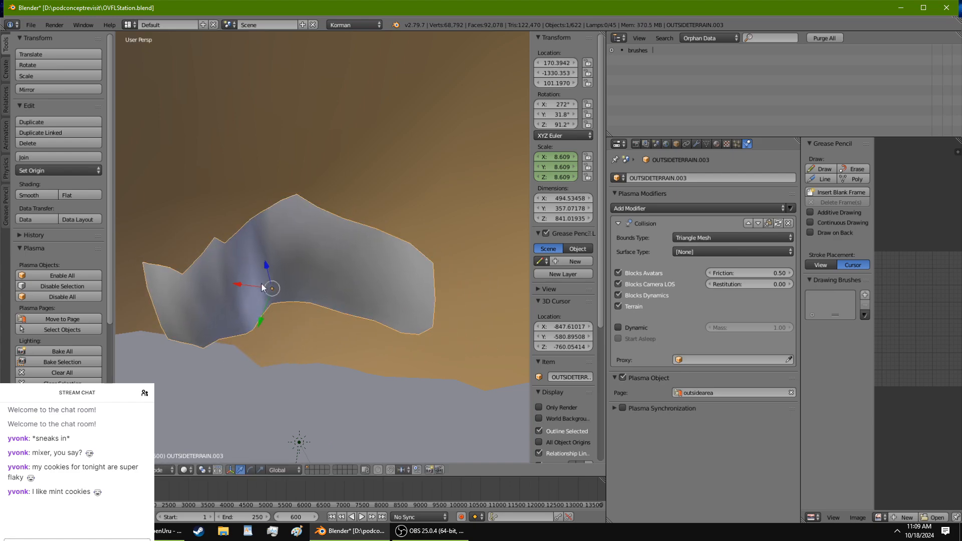
key(ctrl+z)
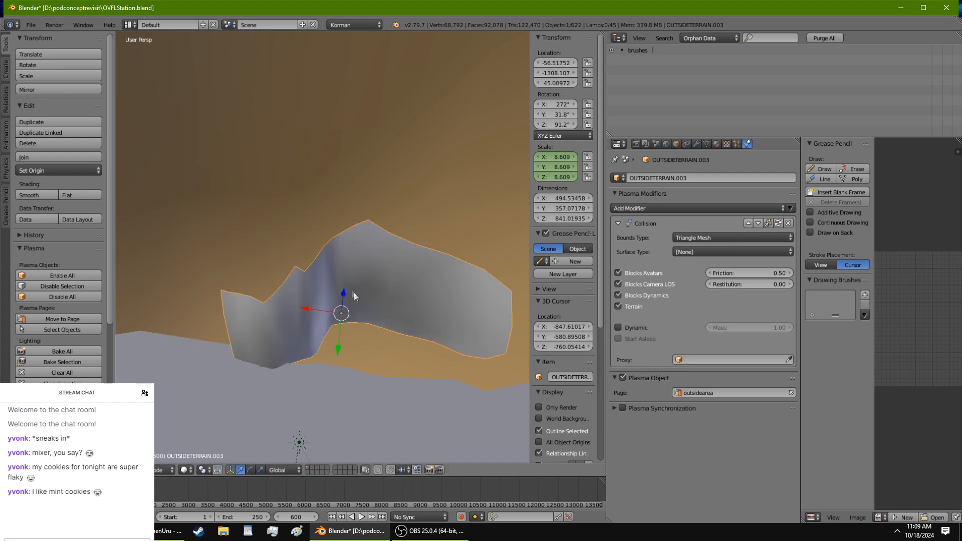
key(s)
key(y)
right_click(357, 294)
Step: Rotate the rock piece about Z to about 82.9°
key(r)
key(z)
click(354, 298)
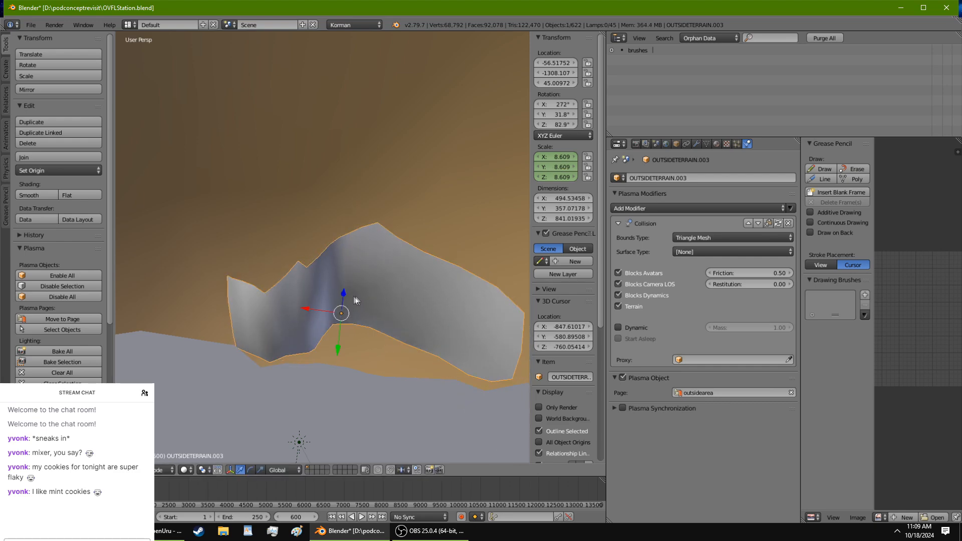
Step: Shift the rock piece along X to about -52 and along Y to about -1269
key(g)
key(x)
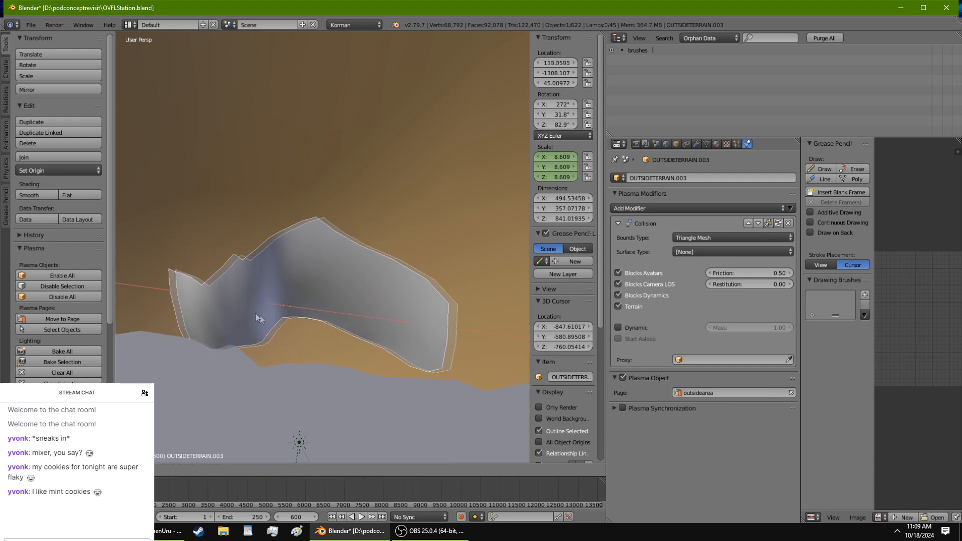
click(299, 335)
key(g)
key(y)
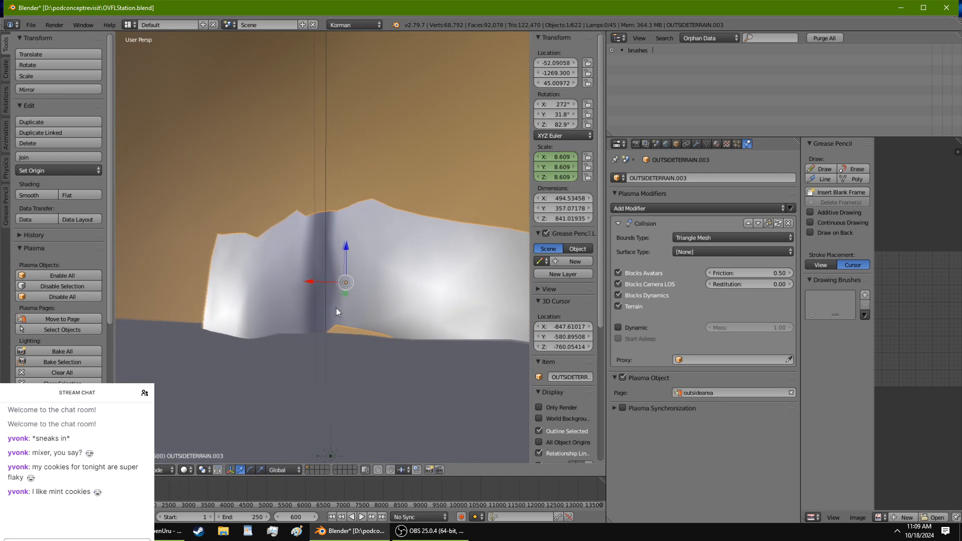
click(317, 315)
Step: In Edit Mode, select the vertices along the rock piece's open near-side edge, extrude them outward twice and adjust the new edge's position
middle_drag(316, 311, 326, 279)
scroll(294, 299, down, 4)
scroll(253, 293, up, 4)
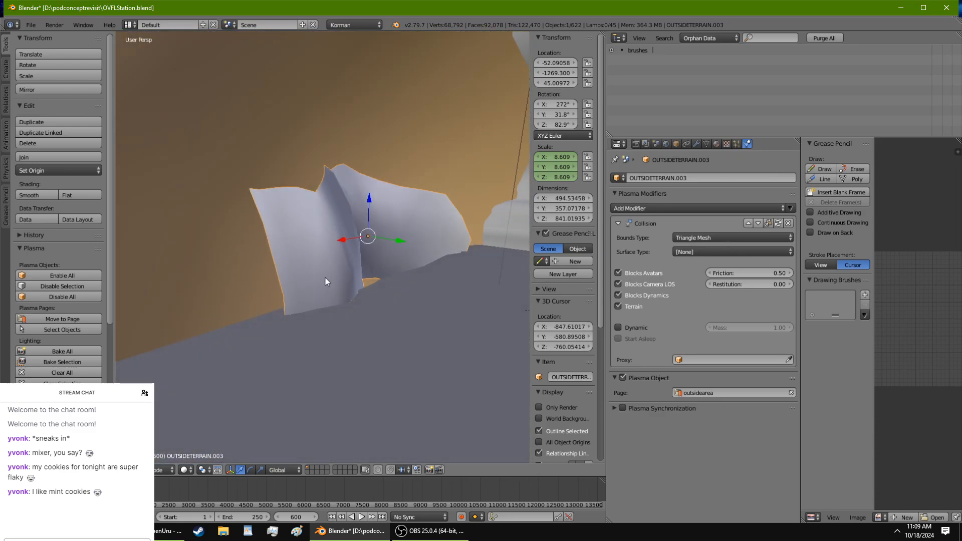
key(Tab)
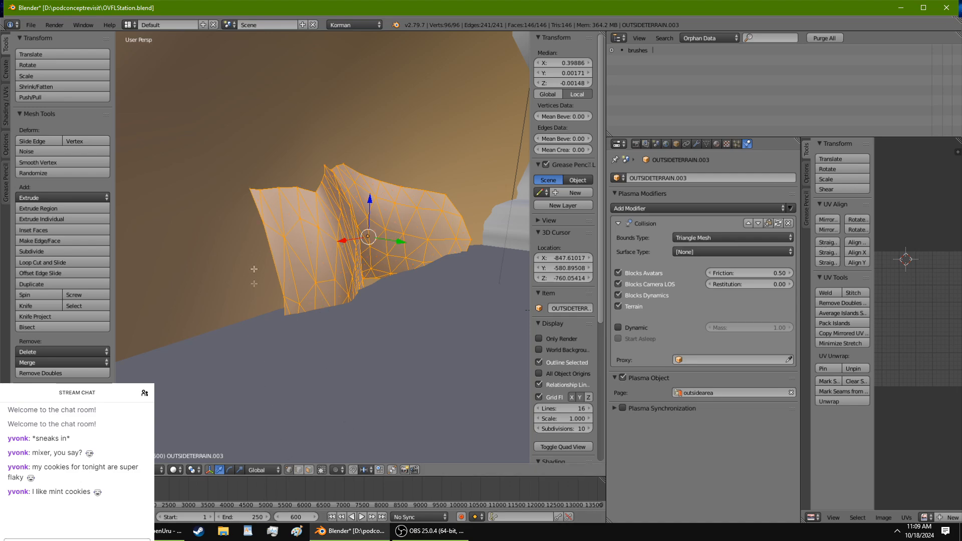
right_click(260, 205)
middle_drag(260, 205, 345, 351)
shift+right_click(265, 168)
ctrl+right_click(297, 215)
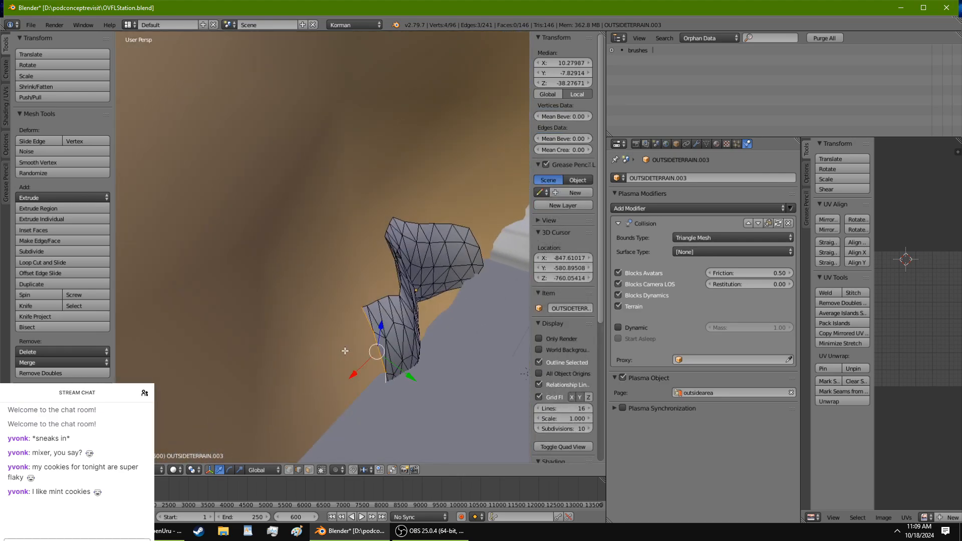
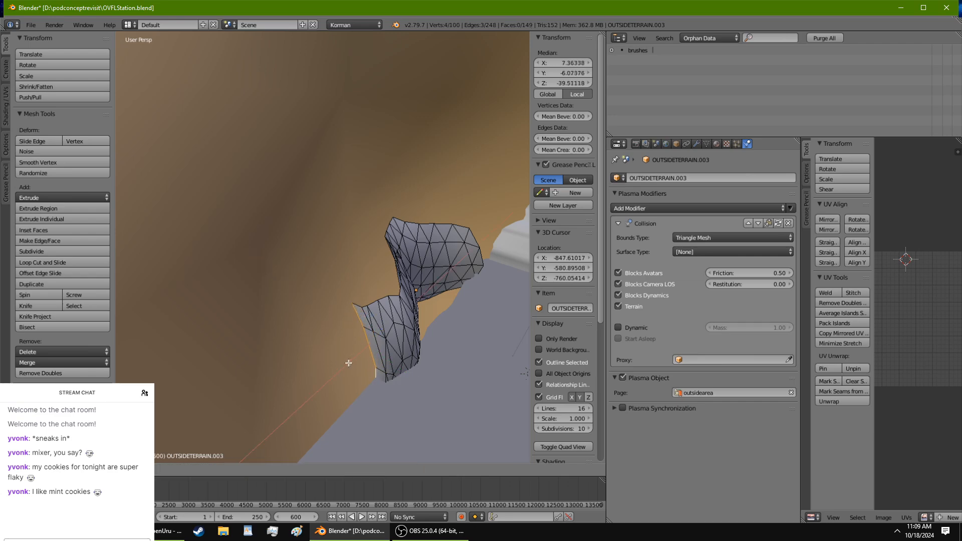
right_click(427, 382)
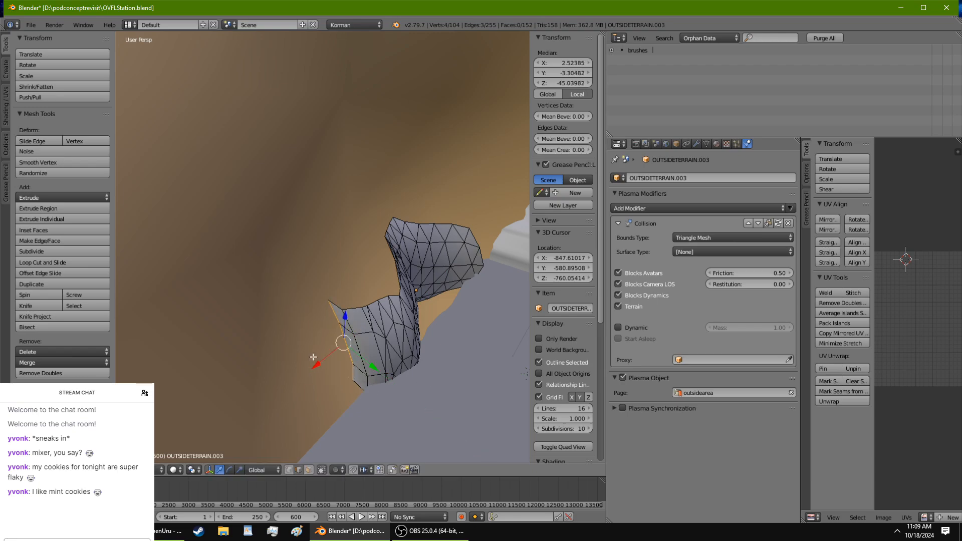
middle_drag(356, 377, 321, 345)
middle_drag(317, 345, 355, 375)
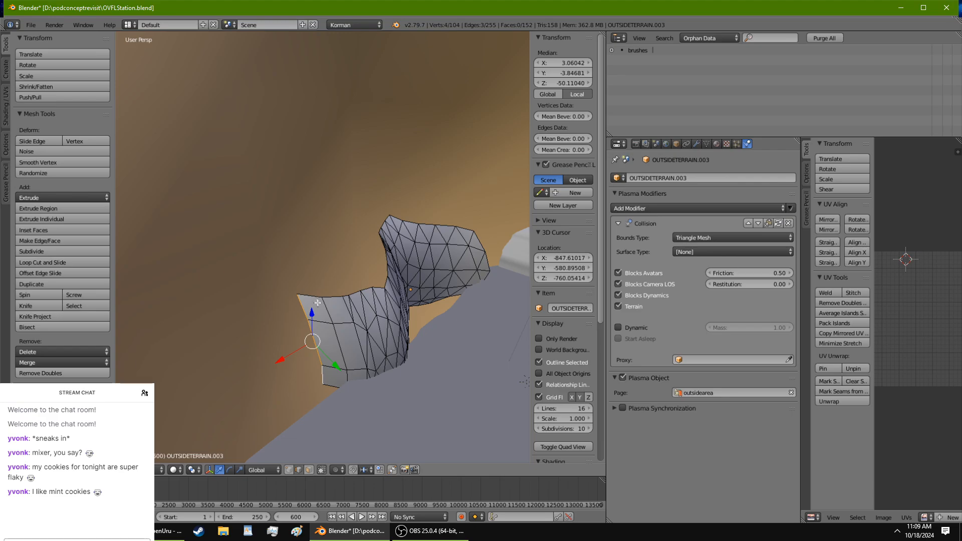
Step: Select the rock piece's upper boundary edges, extrude them backward twice to form a receding top, and return to Object Mode
middle_drag(407, 308, 464, 321)
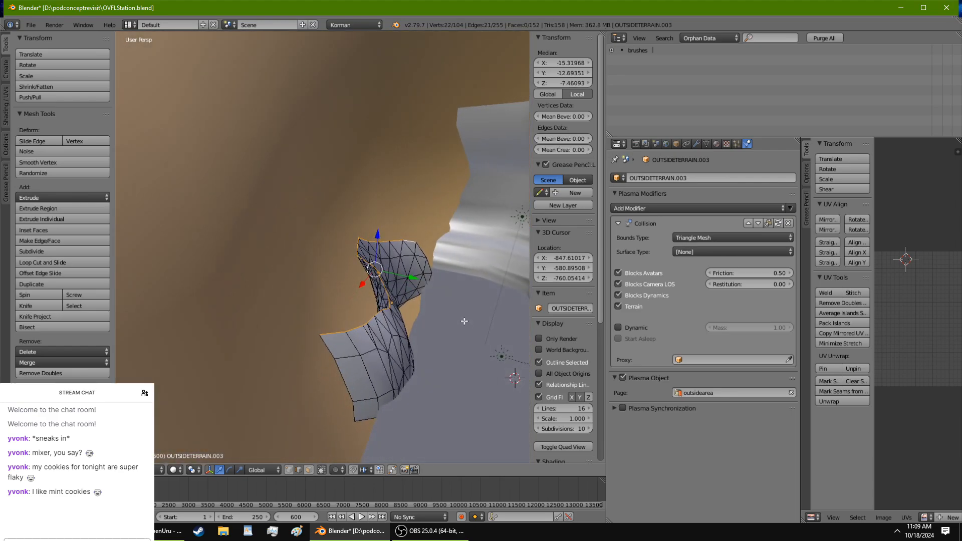
key(g)
click(441, 299)
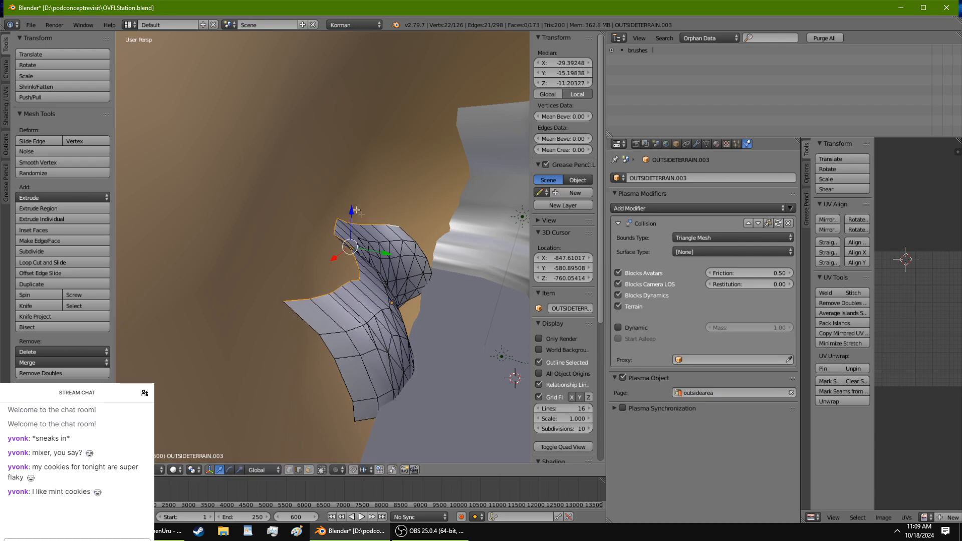
drag(350, 209, 350, 221)
middle_drag(350, 221, 364, 203)
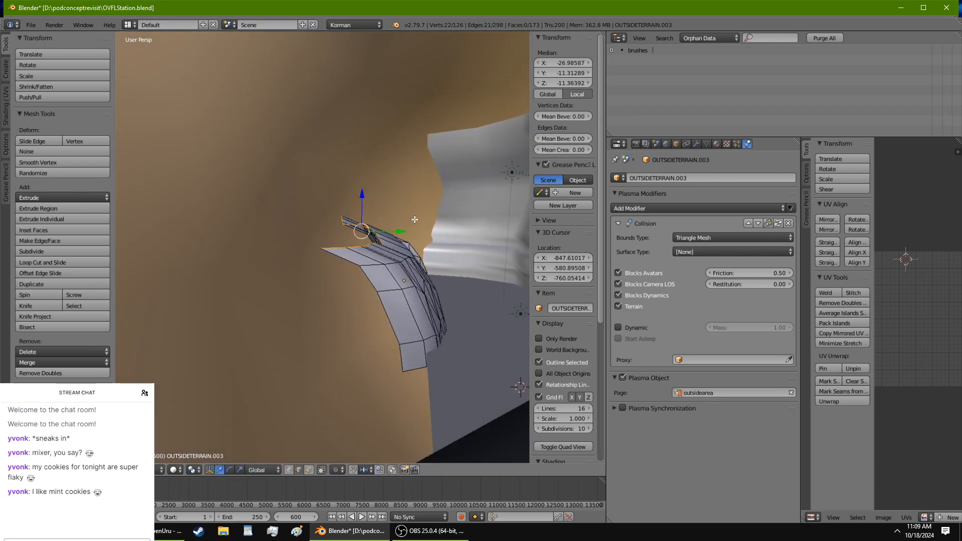
key(e)
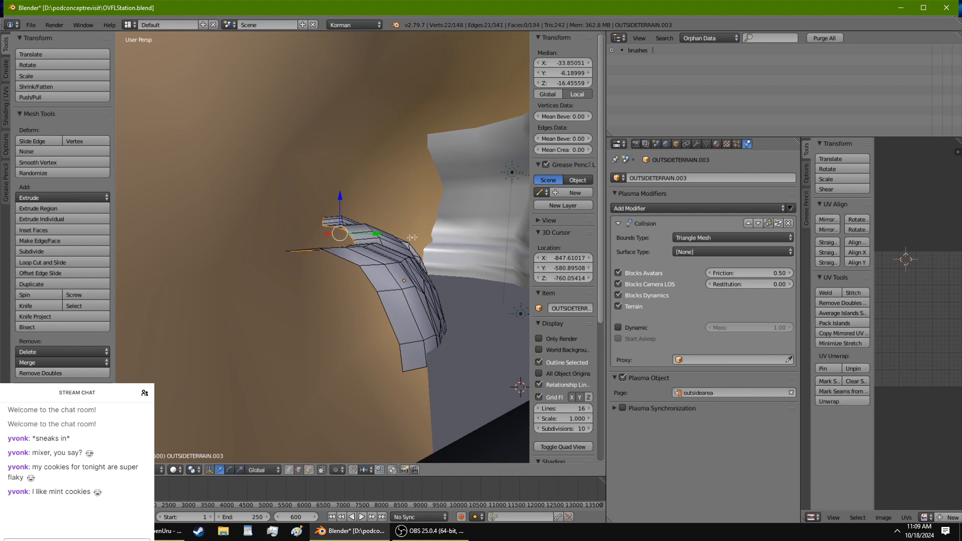
middle_drag(412, 237, 396, 223)
key(Tab)
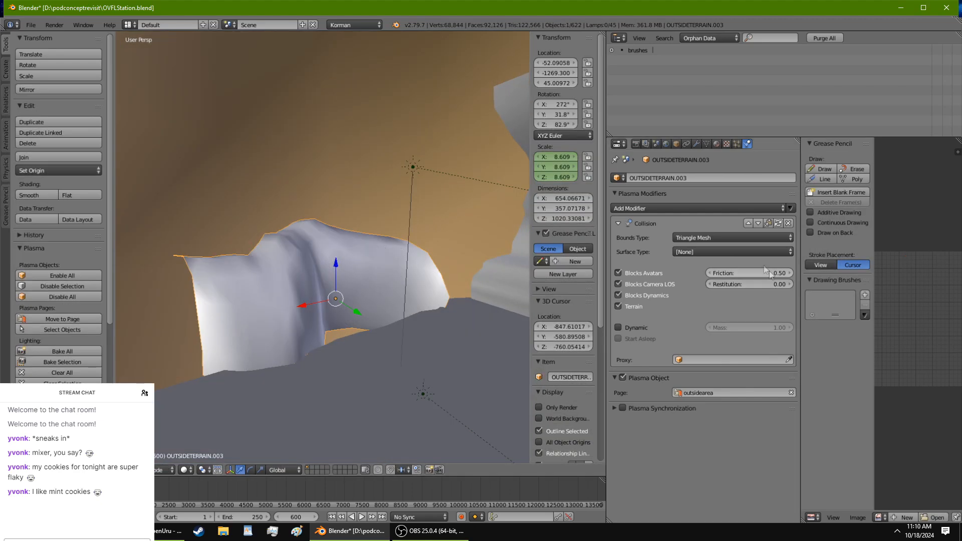
Step: Remove the Collision modifier from the rock piece
click(789, 224)
middle_drag(335, 335, 378, 340)
right_click(434, 251)
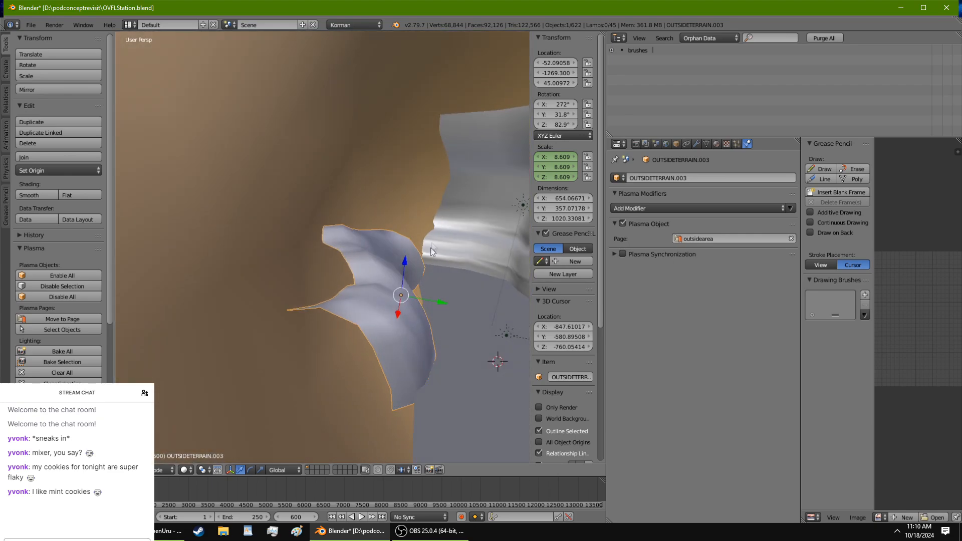
right_click(397, 301)
middle_drag(397, 300, 168, 234)
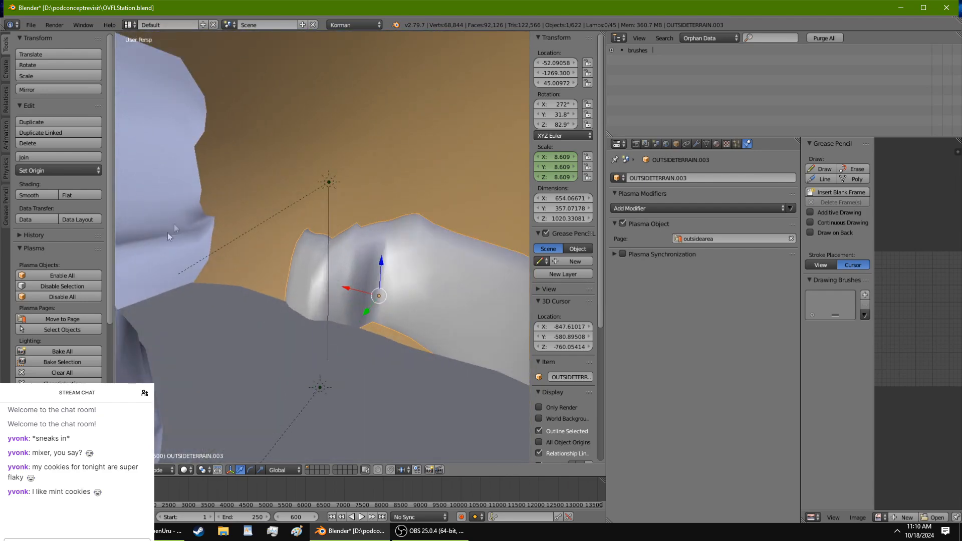
middle_drag(357, 306, 211, 360)
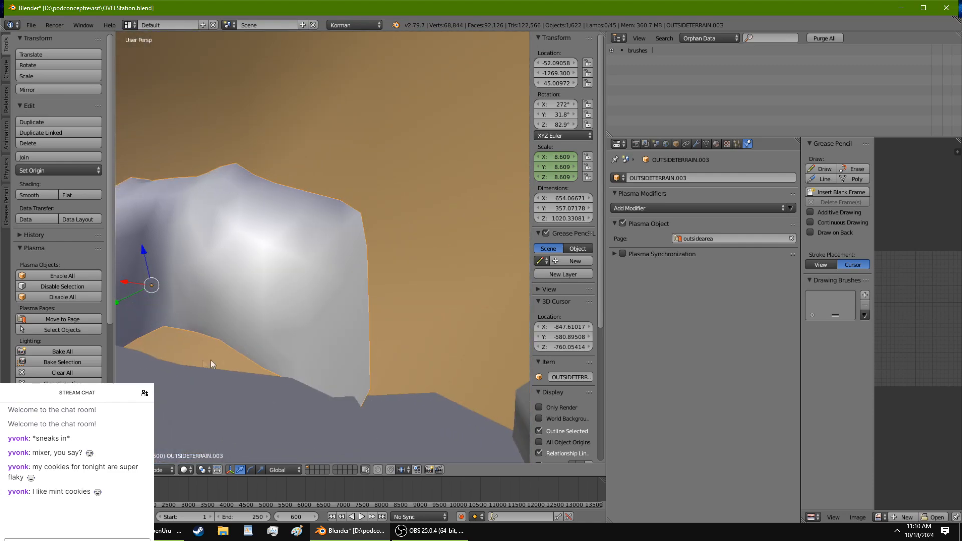
right_click(324, 332)
key(Tab)
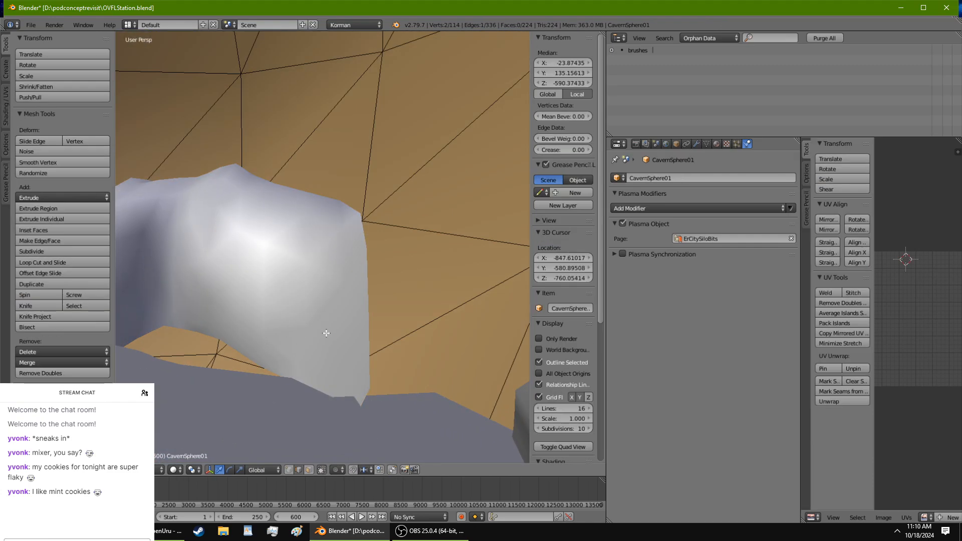
key(Tab)
Step: In Edit Mode on OUTSIDETERRAIN.003, select the strip of faces along the rock's outer end and rotate it
right_click(326, 333)
key(Tab)
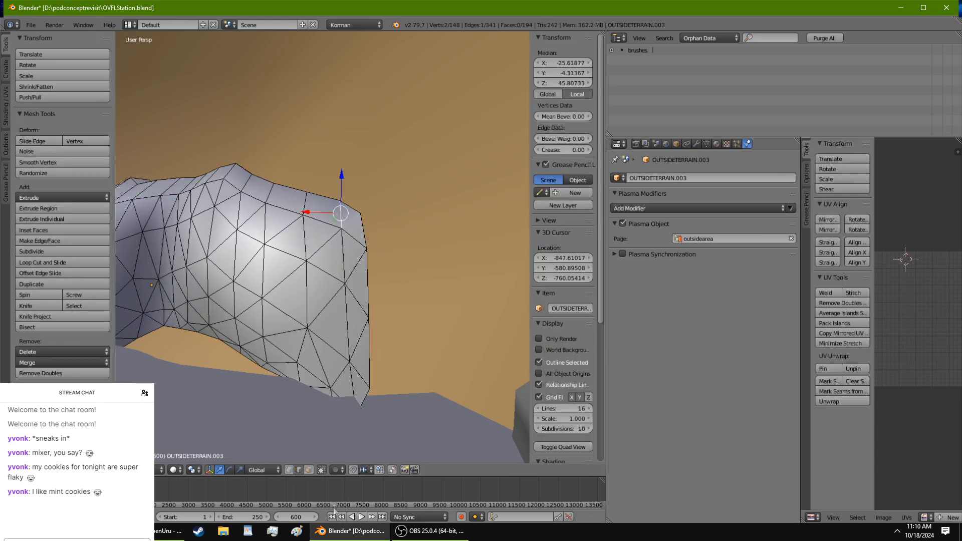
click(309, 470)
right_click(360, 241)
middle_drag(360, 241, 411, 363)
ctrl+right_click(406, 257)
drag(391, 406, 395, 383)
middle_drag(395, 383, 353, 369)
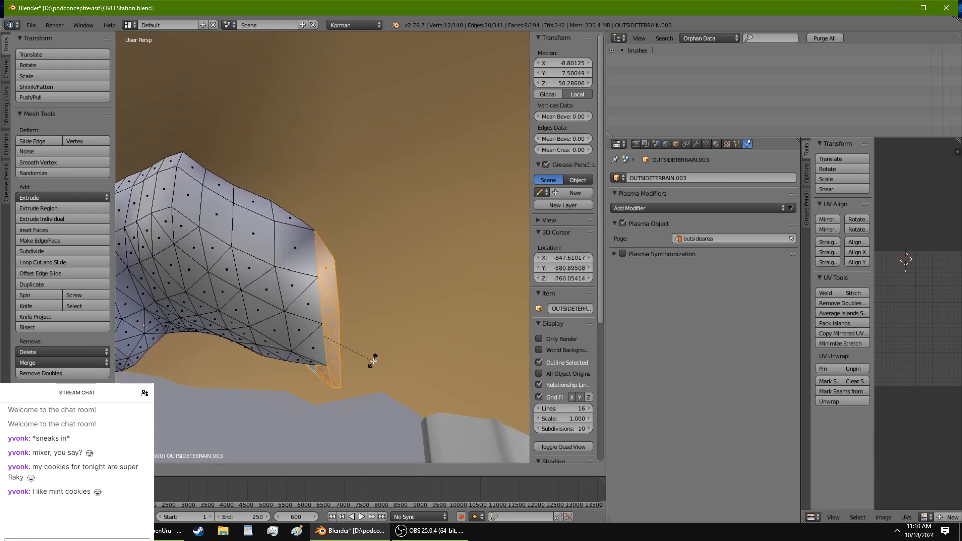
click(377, 351)
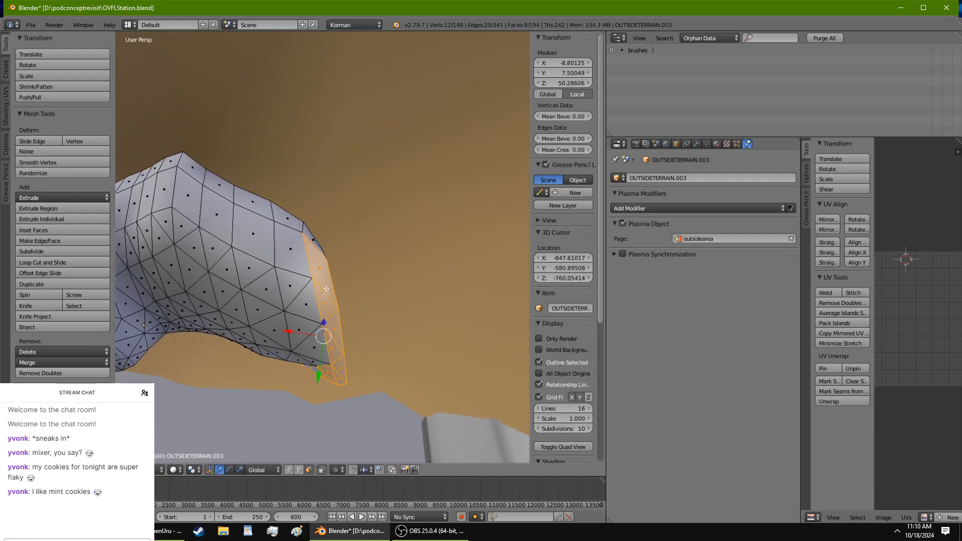
Step: Shift the upper corner face of the rock's outer end along Y, and move its corner edge along Y as well
right_click(311, 250)
key(g)
key(y)
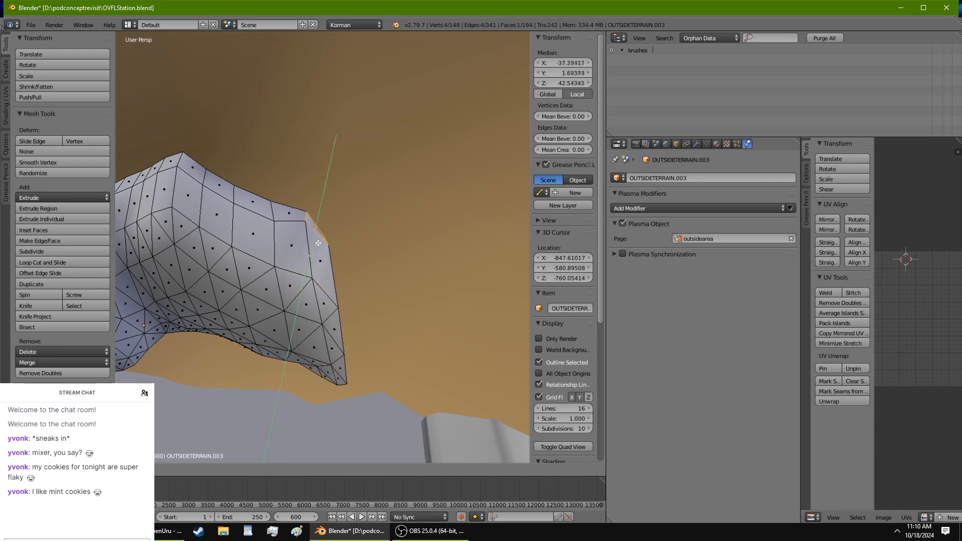
click(322, 268)
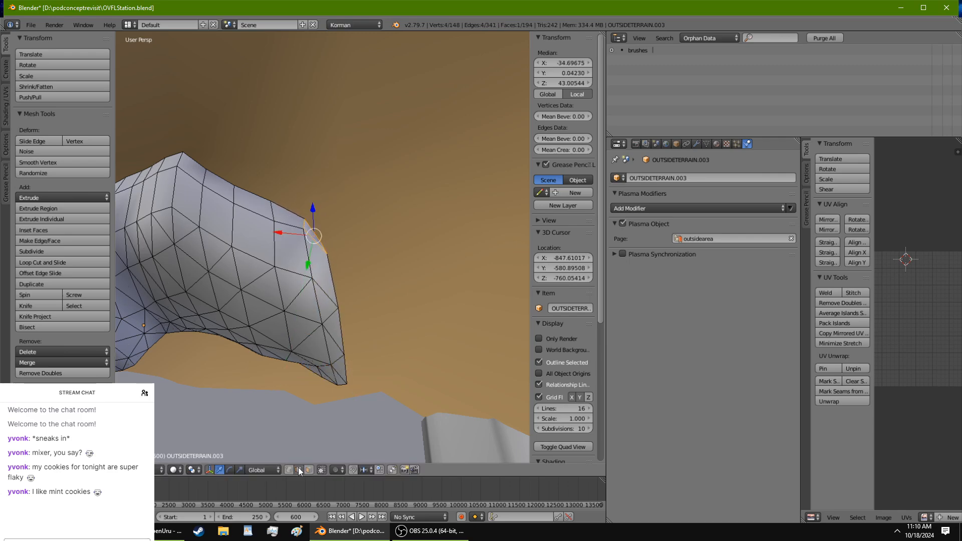
key(g)
key(y)
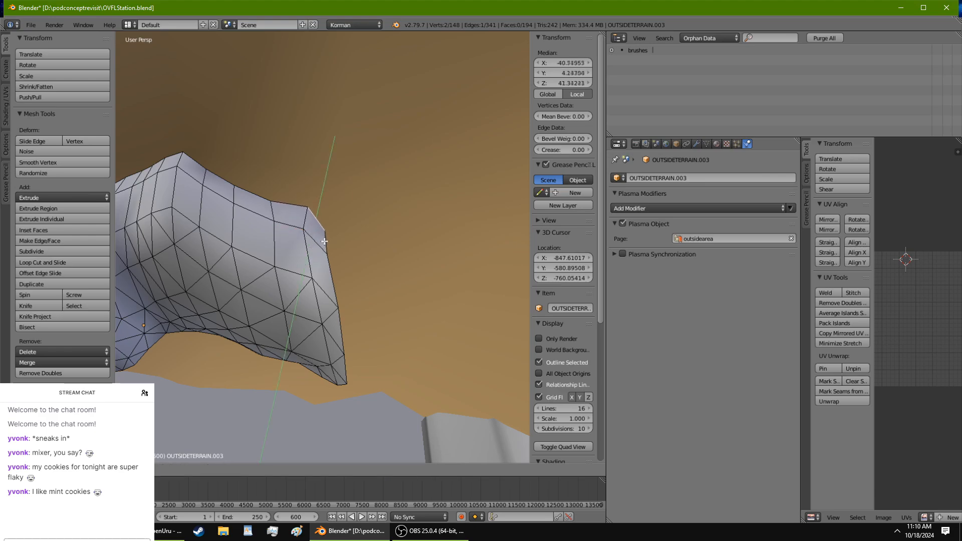
click(325, 242)
middle_drag(325, 242, 358, 324)
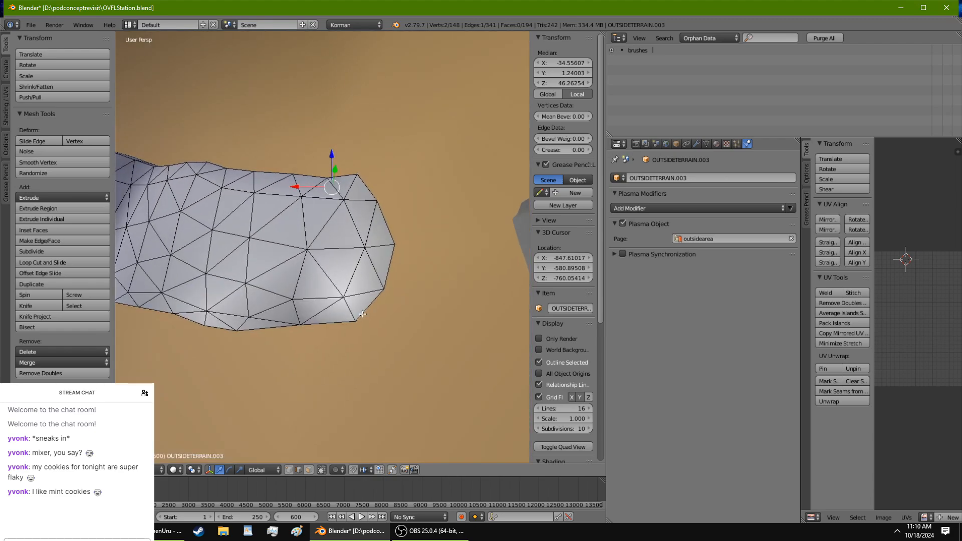
Step: Extrude the open boundary edges at the rock's outer end backward twice
middle_drag(415, 282, 376, 351)
key(e)
click(423, 340)
key(e)
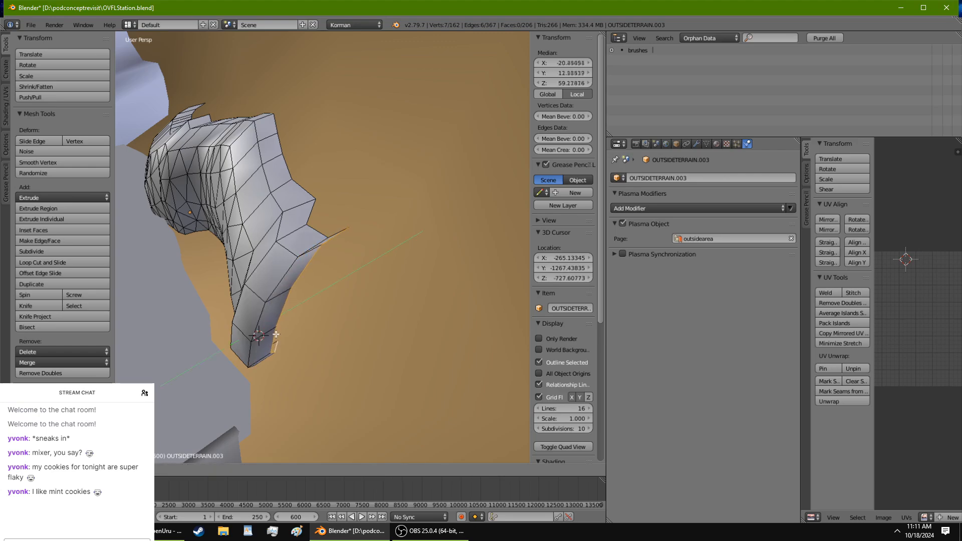
Step: Switch to editing OUTSIDETERRAIN, select the open edge loop at the cliff's end and extrude it in place
middle_drag(292, 300, 412, 174)
scroll(401, 308, up, 5)
key(Tab)
right_click(366, 248)
key(Tab)
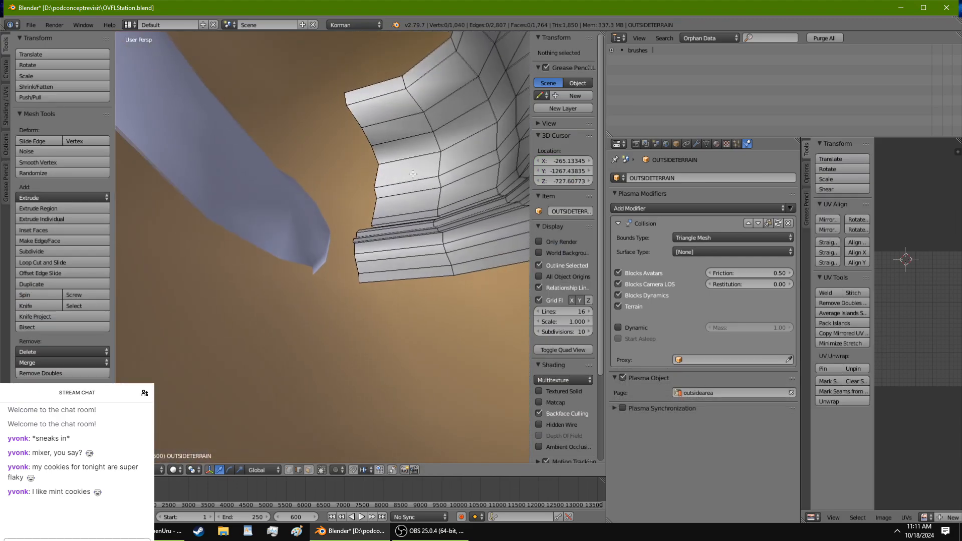
right_click(358, 281)
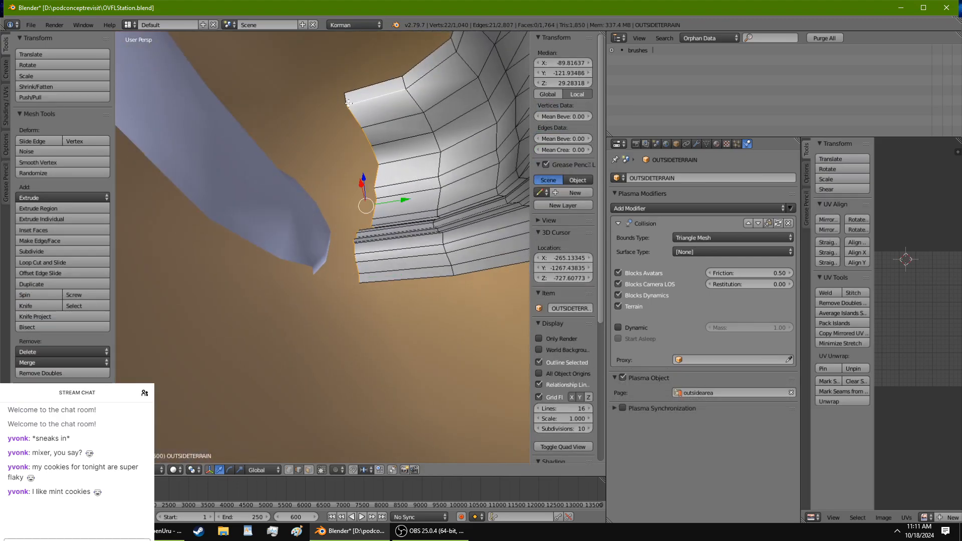
middle_drag(354, 116, 323, 256)
key(e)
right_click(370, 284)
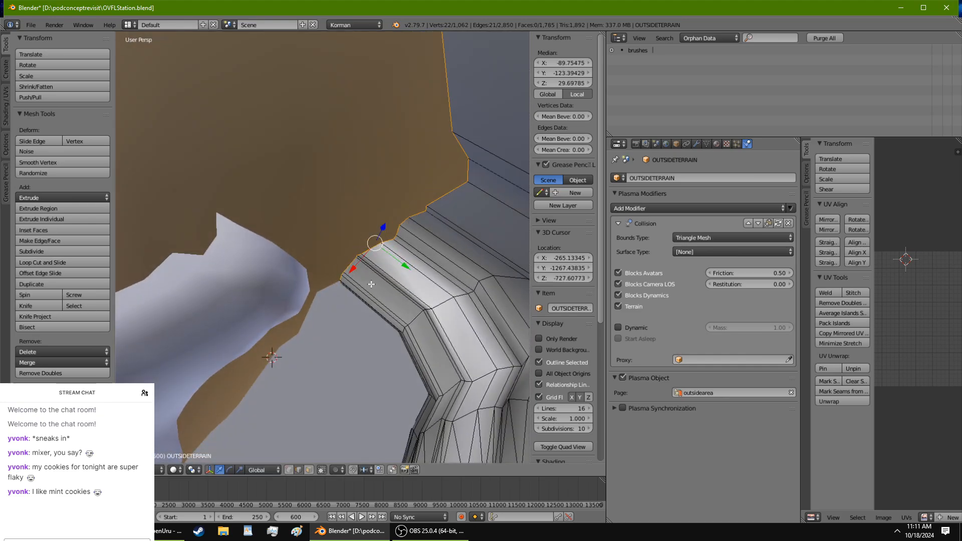
Step: Move the cliff's extruded end edges backward along X and Y to close off its profile, and return to Object Mode
drag(359, 266, 396, 230)
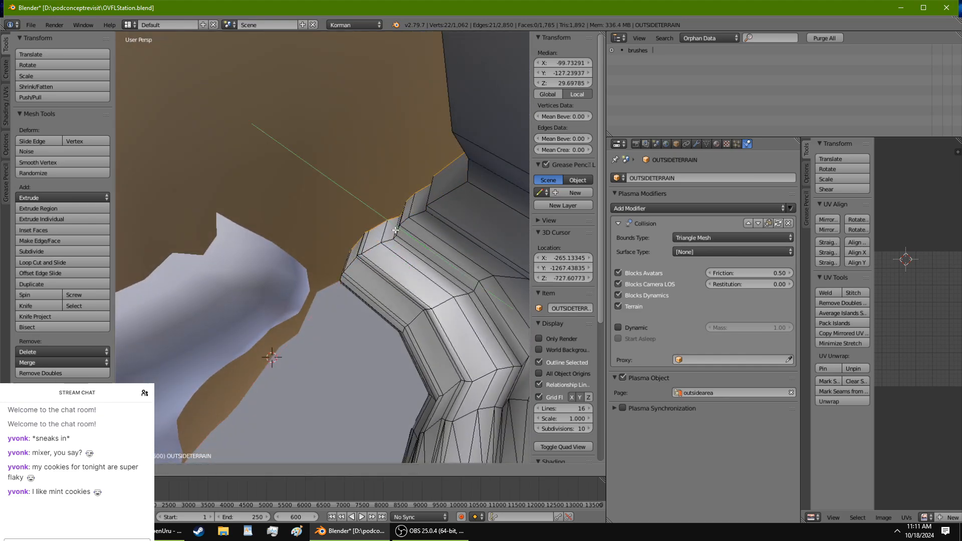
mouse_move(385, 228)
middle_down()
mouse_move(415, 120)
mouse_move(390, 155)
mouse_move(391, 236)
middle_up()
drag(393, 236, 361, 224)
middle_drag(373, 233, 372, 132)
middle_drag(398, 190, 417, 223)
drag(406, 227, 402, 225)
middle_drag(401, 225, 381, 218)
key(Tab)
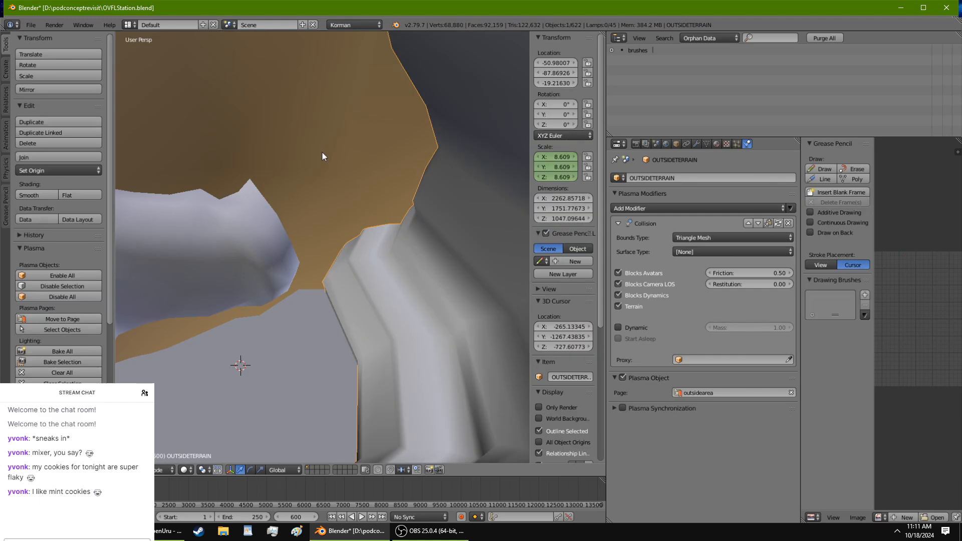
Step: In Edit Mode on WaterGeometryBasin, move the outer corner vertex against the rock, to about X -536 and Y -761
scroll(322, 151, down, 1)
shift+middle_drag(281, 269, 435, 216)
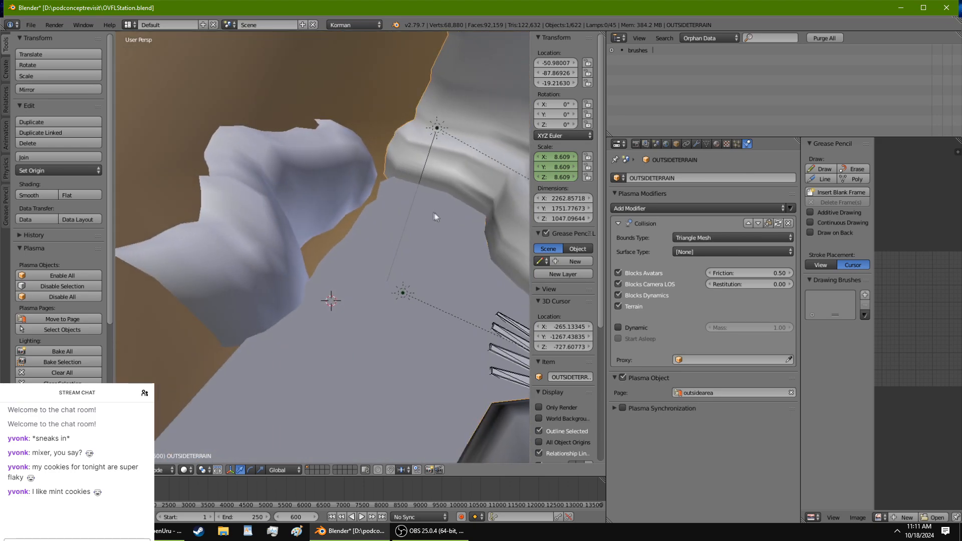
right_click(382, 191)
key(Tab)
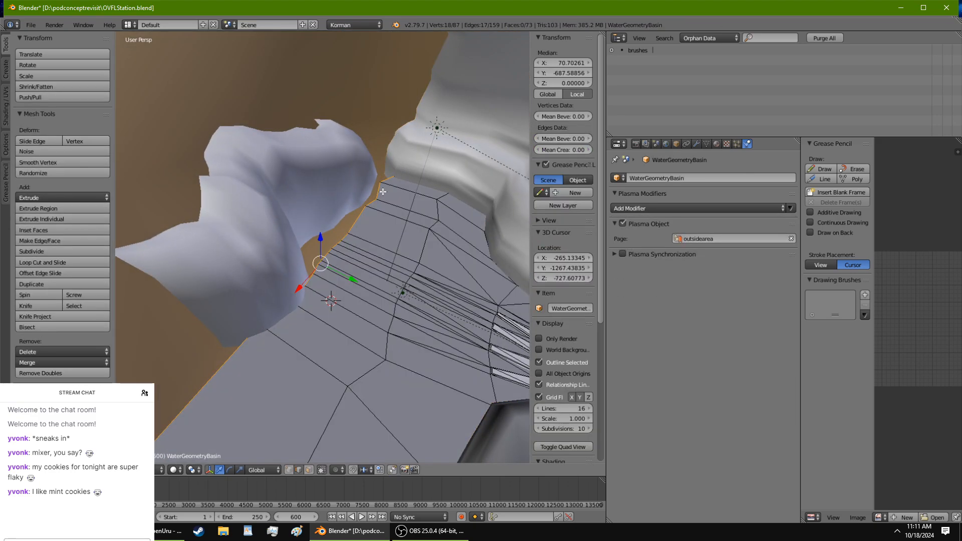
middle_drag(389, 179, 326, 317)
scroll(298, 290, up, 6)
drag(337, 324, 330, 333)
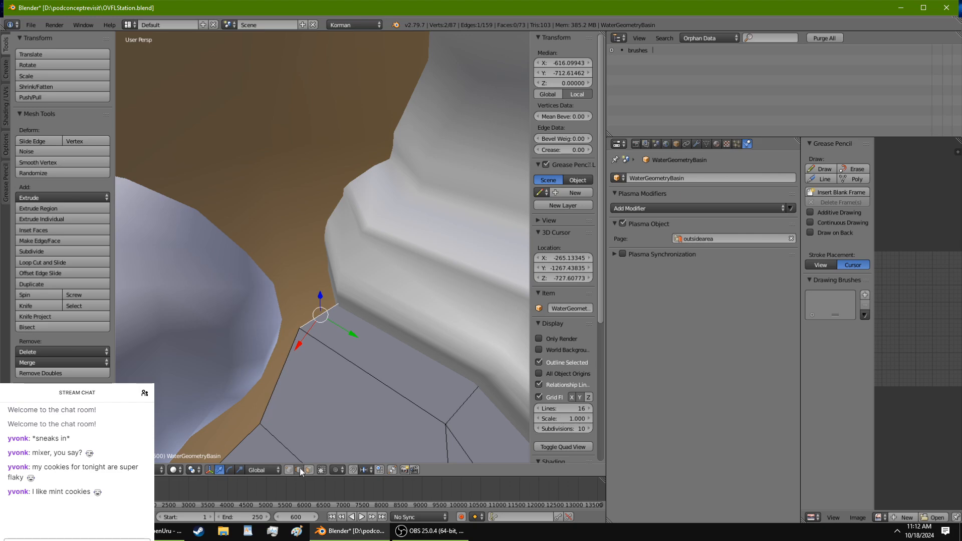
right_click(302, 335)
drag(281, 349, 309, 331)
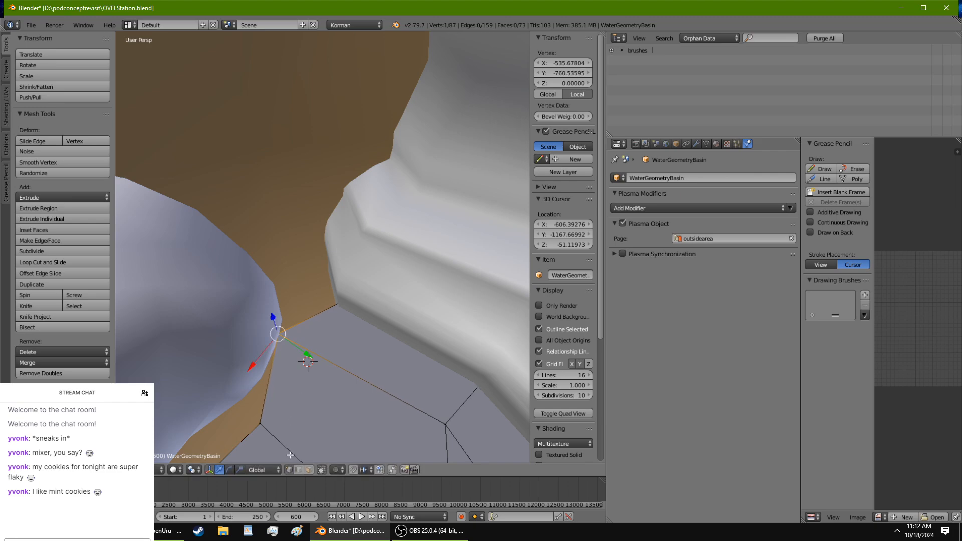
Step: Extrude the basin's edge between the rock and the cliff into the gap, and scale the new edge along X
click(299, 470)
right_click(314, 322)
middle_drag(313, 322, 300, 358)
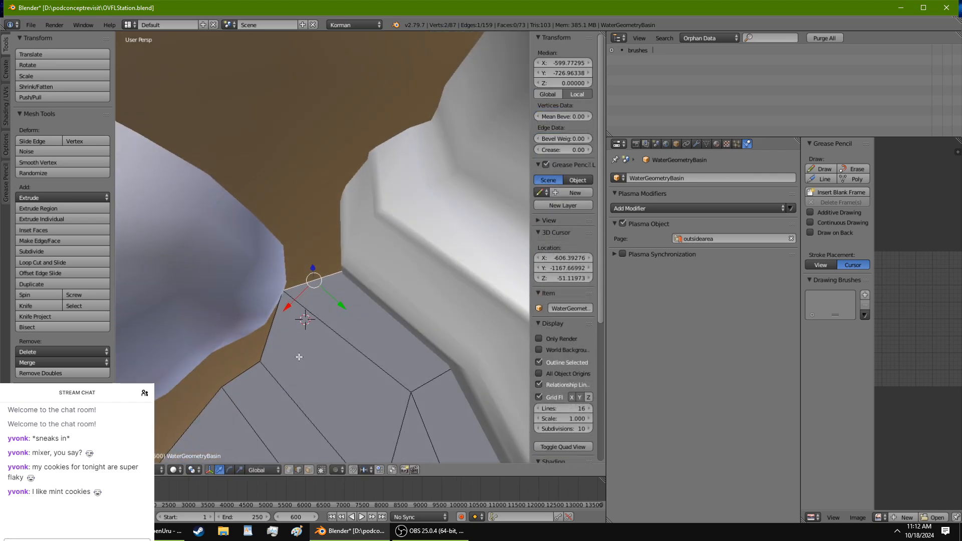
right_click(353, 281)
drag(340, 300, 317, 238)
drag(252, 259, 294, 229)
key(s)
key(x)
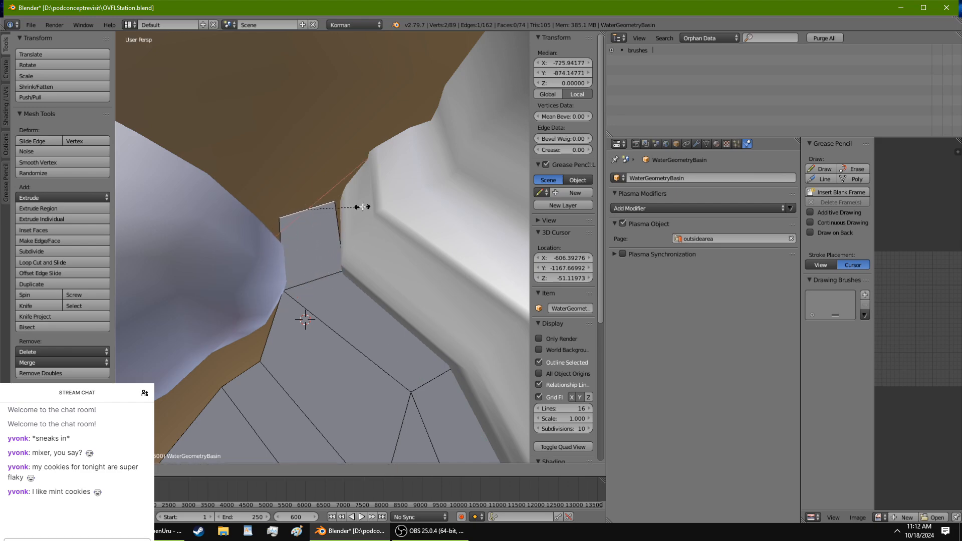
click(388, 199)
Step: Move the short basin boundary edge under the rock's end, to about X -429 and Y -752
middle_drag(386, 201, 336, 316)
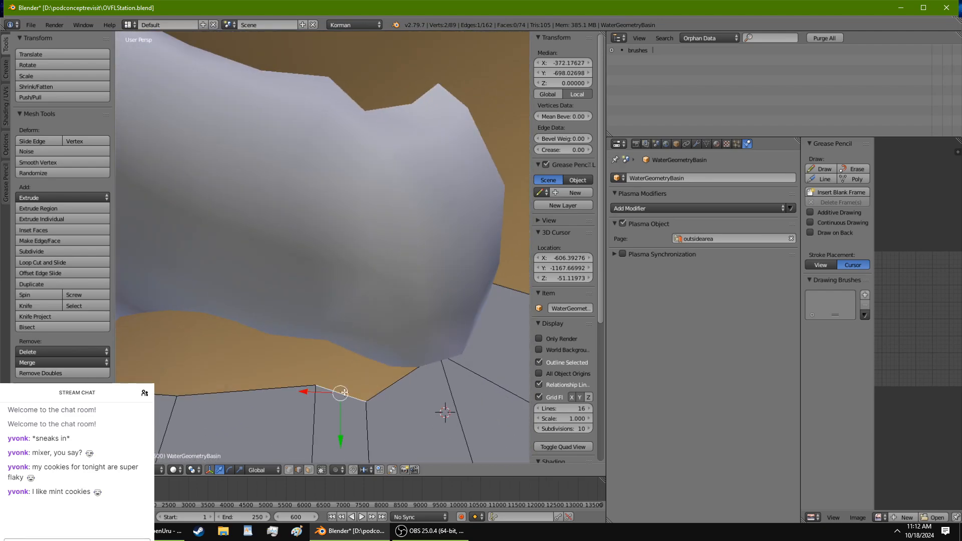
key(g)
key(y)
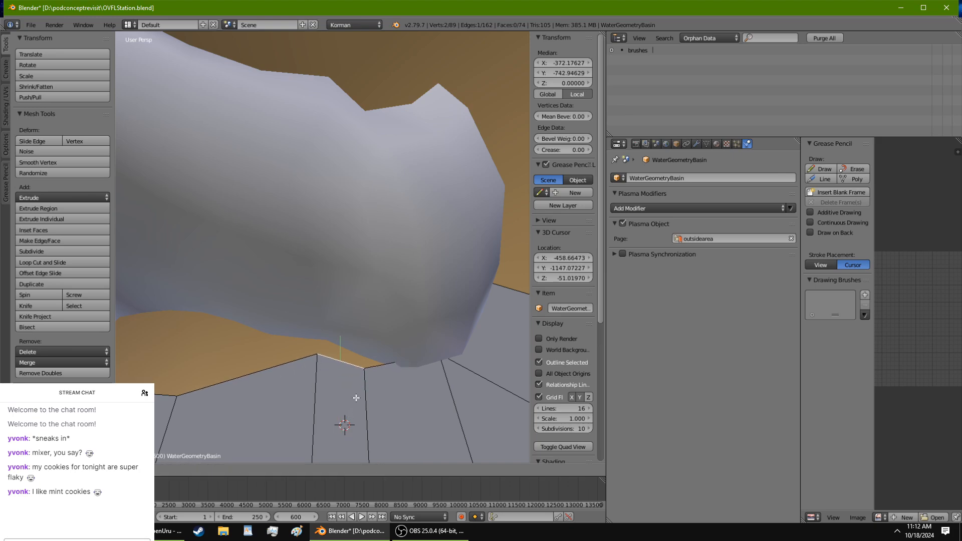
key(g)
key(x)
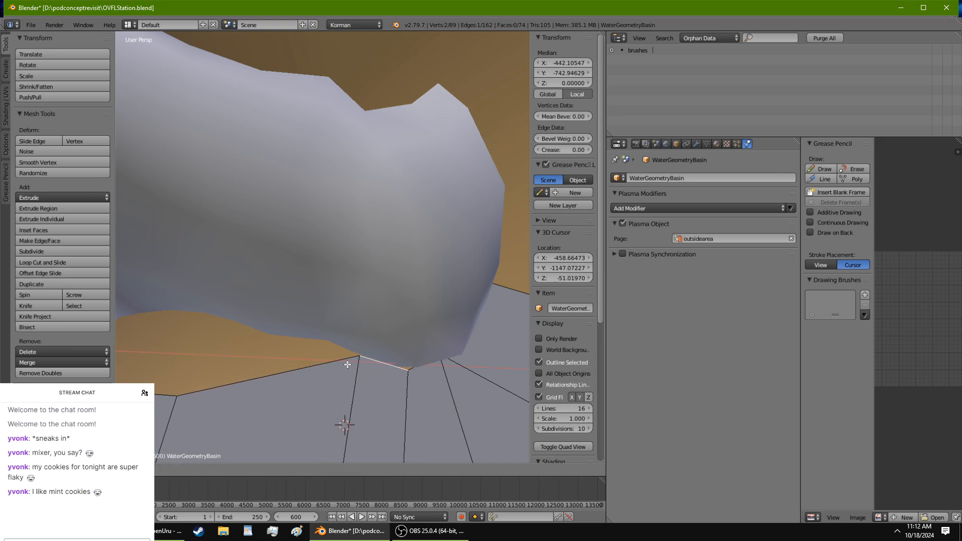
click(364, 391)
click(371, 398)
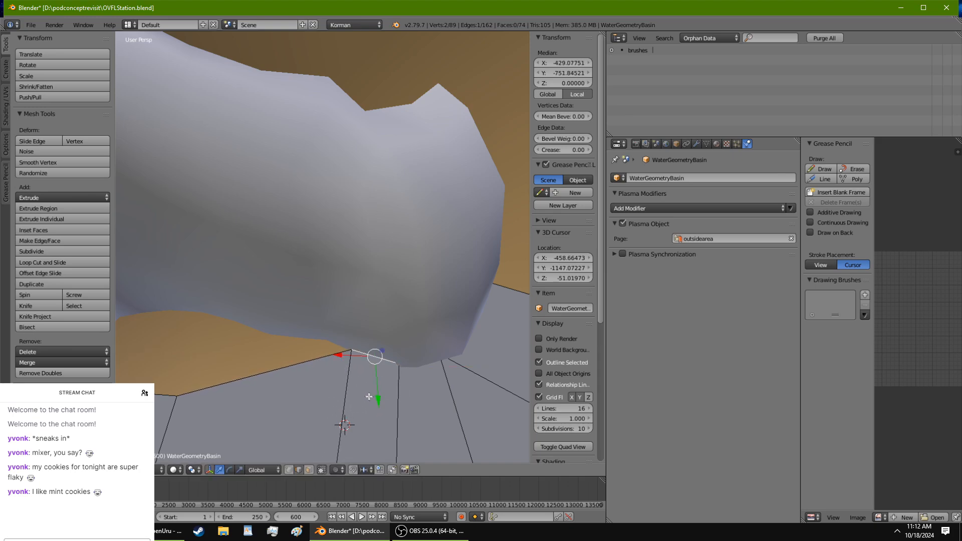
Step: Move two neighbouring basin boundary vertices under the rock, the second to about X -218 and Y -814
middle_drag(368, 396, 371, 430)
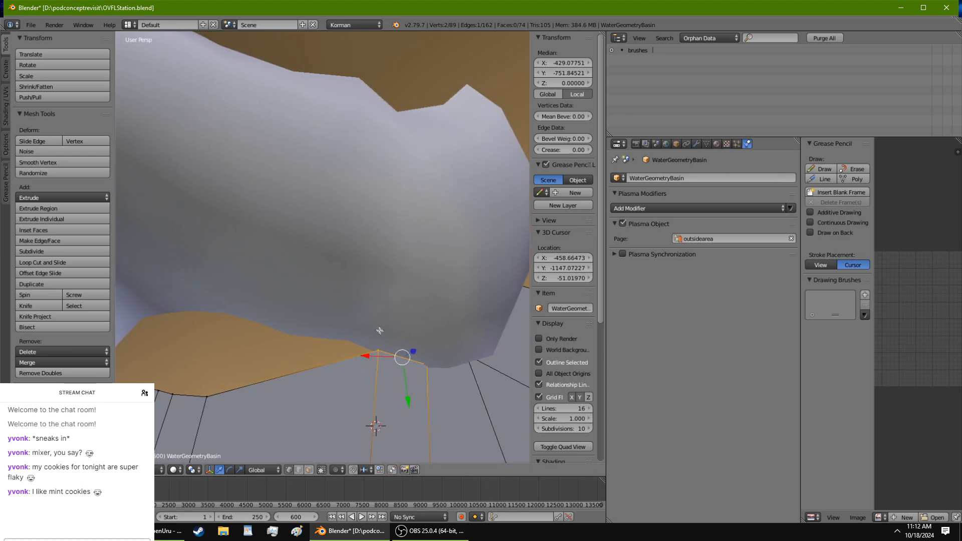
right_click(378, 347)
key(g)
key(y)
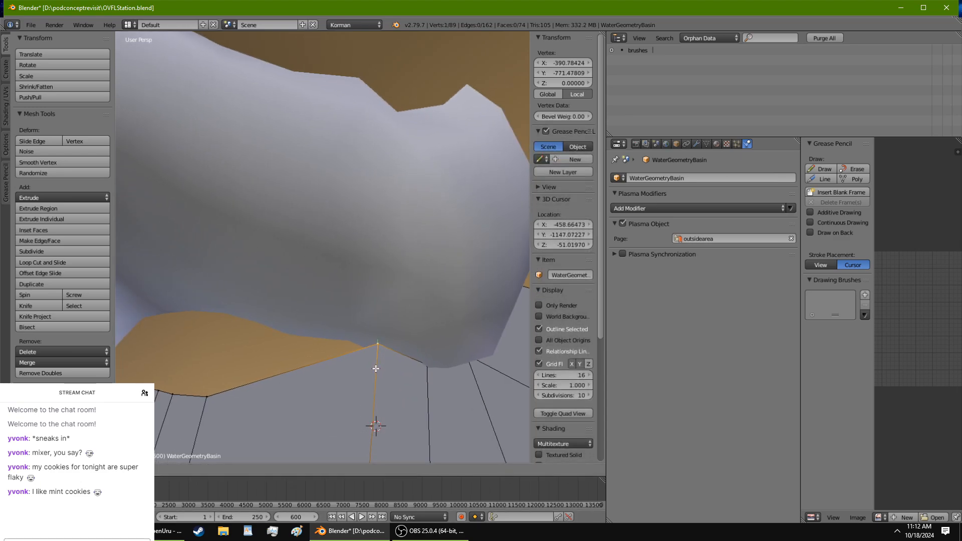
middle_drag(390, 368, 266, 390)
key(g)
key(x)
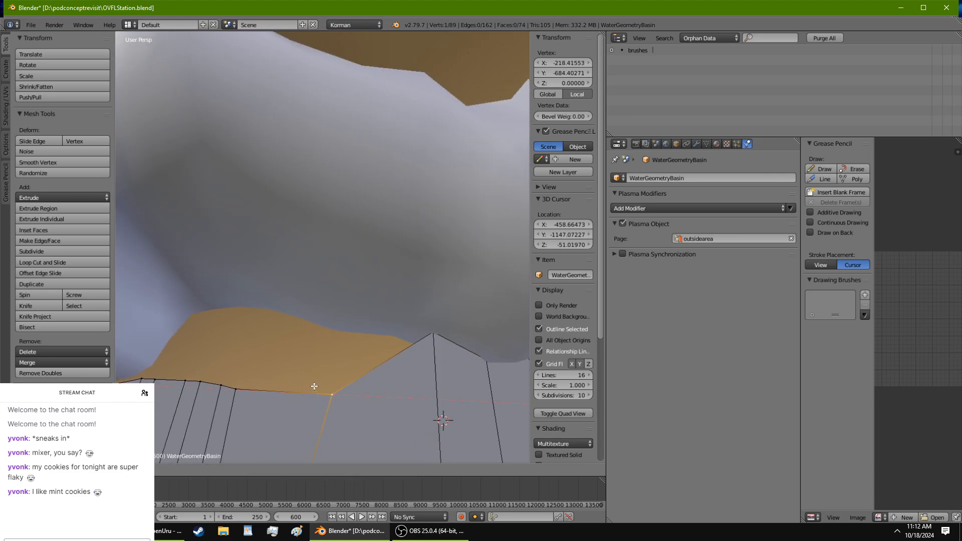
click(314, 387)
key(g)
key(y)
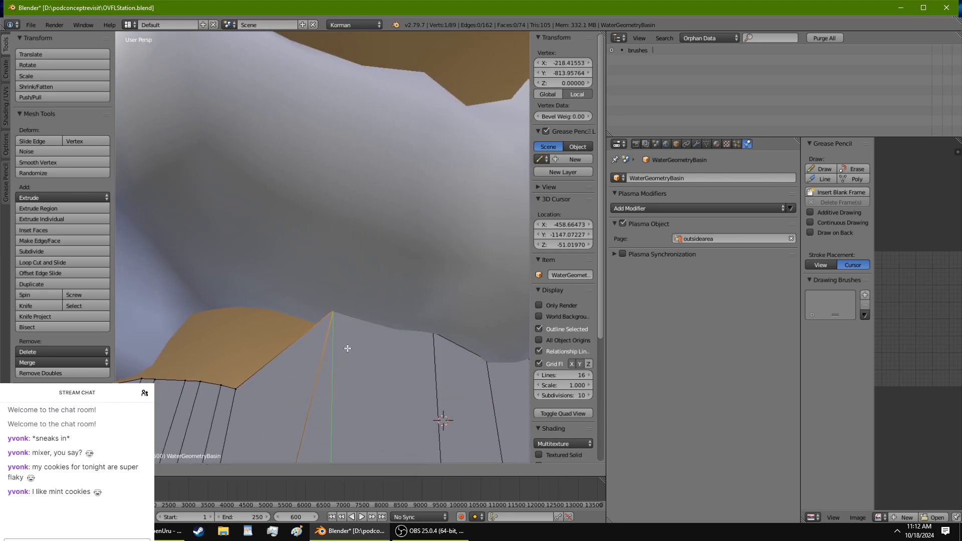
click(347, 349)
Step: Move the next four basin boundary vertices along X and Y so they tuck beneath the rock's lower edge
middle_drag(235, 395, 347, 434)
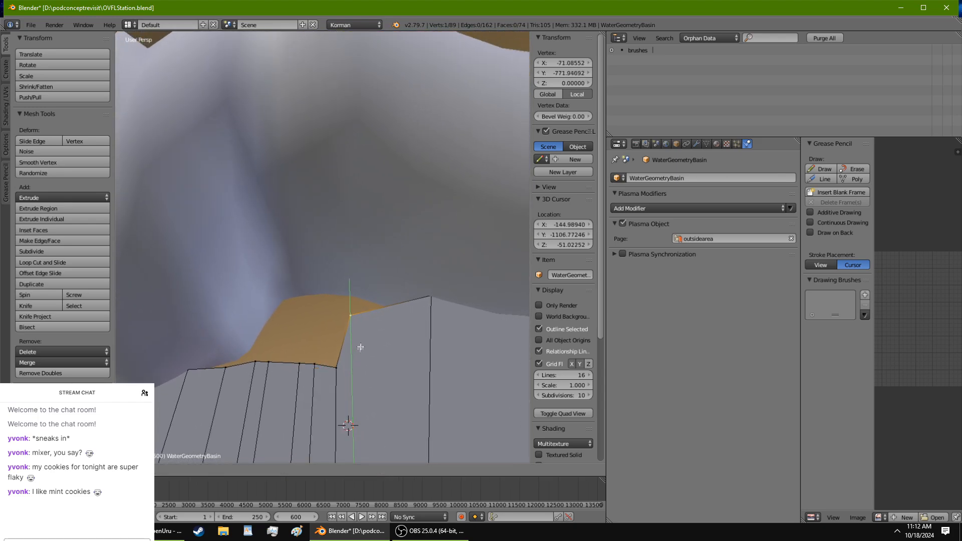
click(368, 311)
drag(324, 269, 347, 276)
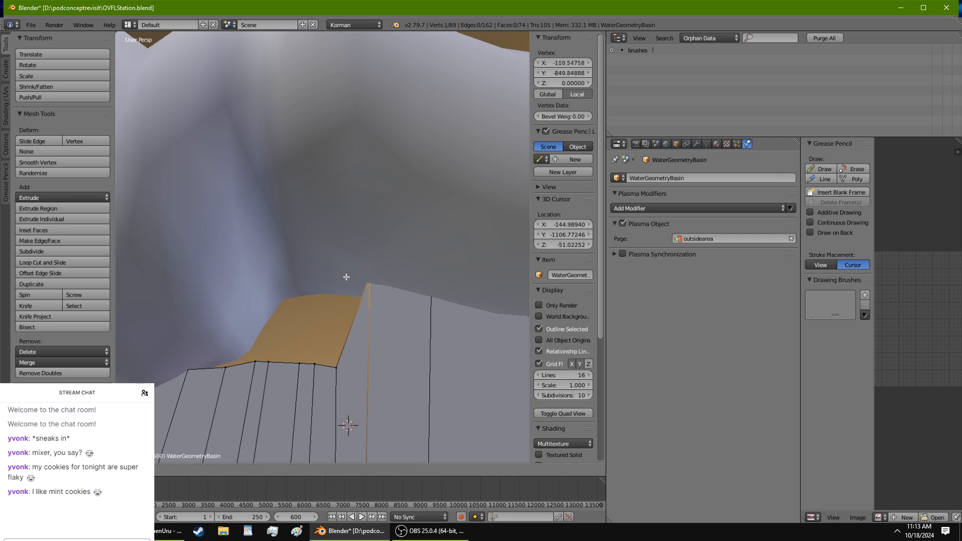
drag(382, 308, 386, 328)
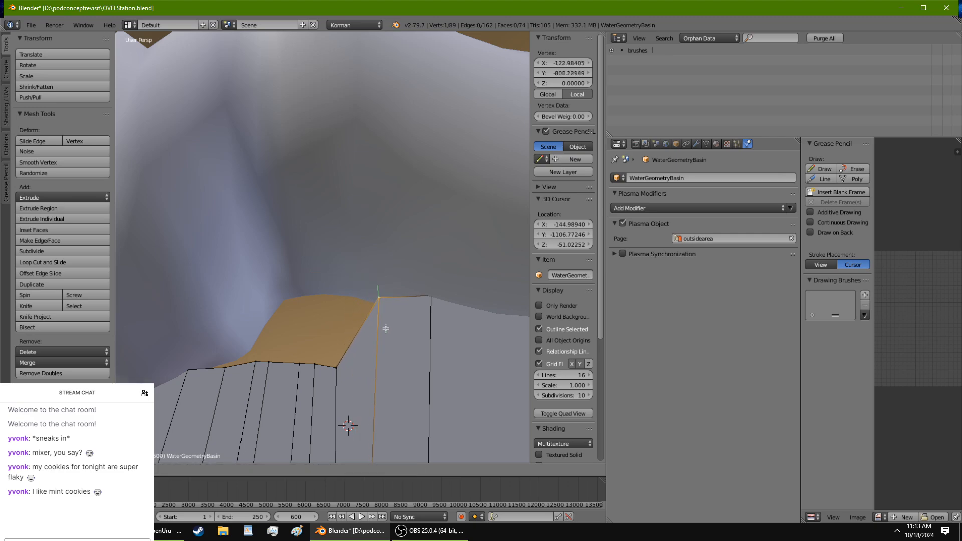
right_click(338, 377)
drag(336, 387, 328, 279)
drag(318, 396, 312, 385)
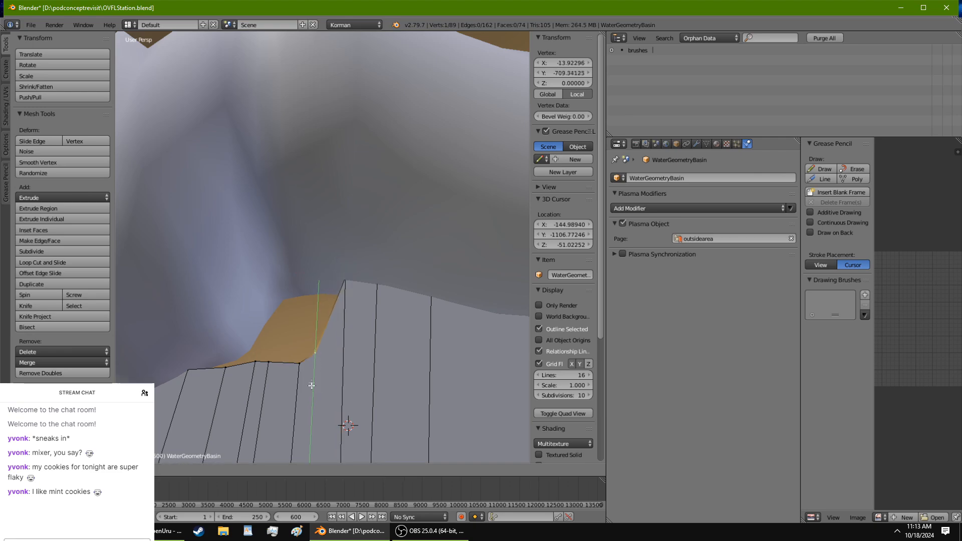
drag(311, 315, 310, 314)
drag(288, 278, 296, 277)
drag(296, 390, 284, 312)
Step: Move the remaining basin boundary vertices at the rock's inner fold beneath it, the first to about X 44 and Y -825
right_click(268, 362)
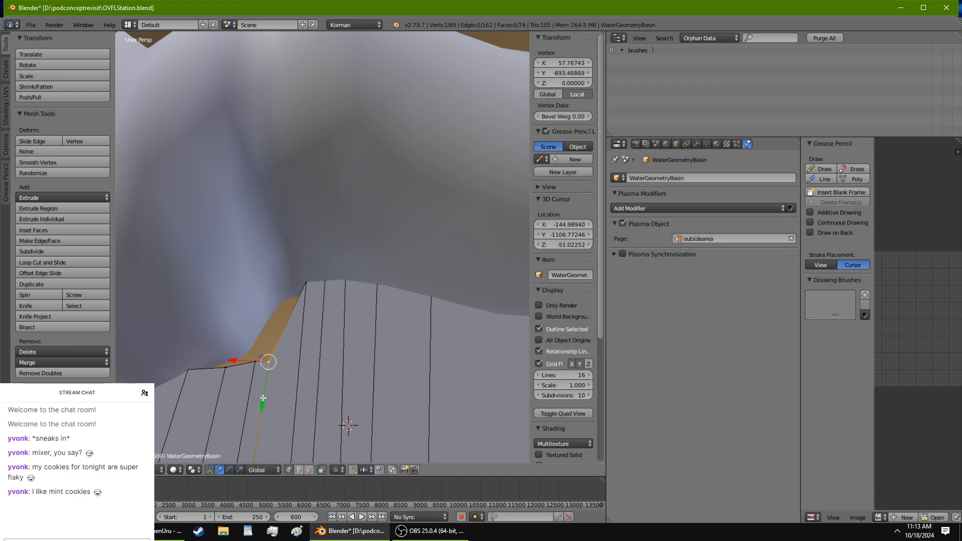
drag(263, 398, 260, 286)
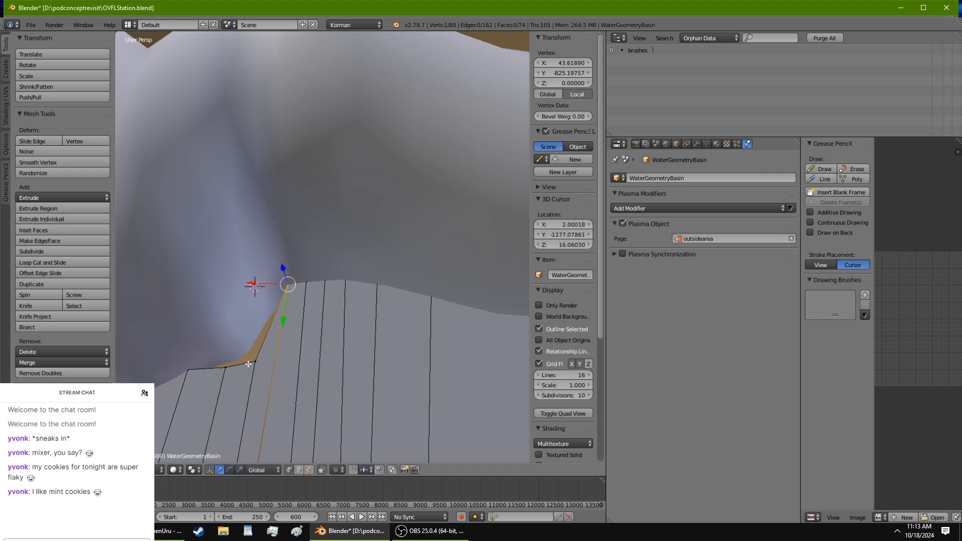
right_click(249, 364)
drag(255, 388, 250, 380)
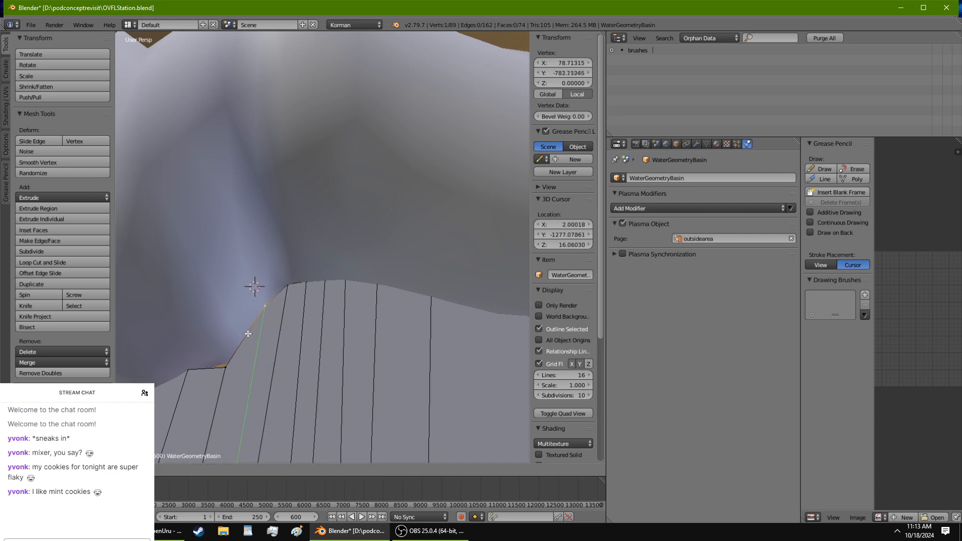
drag(247, 329, 248, 328)
drag(225, 399, 219, 377)
scroll(305, 357, down, 3)
middle_drag(304, 356, 276, 323)
scroll(307, 348, up, 3)
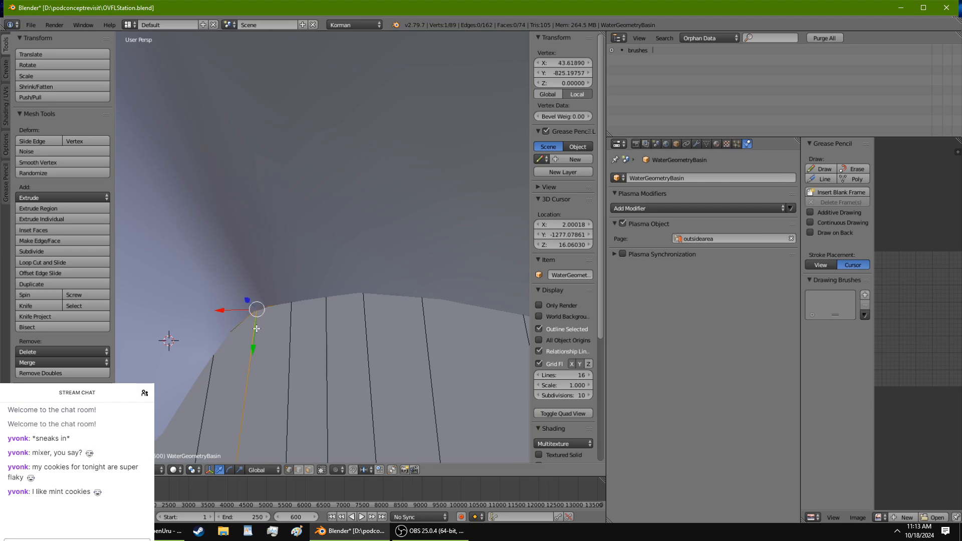
Step: Move the inner-fold basin vertex to about Y -834 and the boundary vertex at the rock's far end to about X 404, Y -707
drag(256, 329, 257, 322)
middle_drag(257, 321, 362, 323)
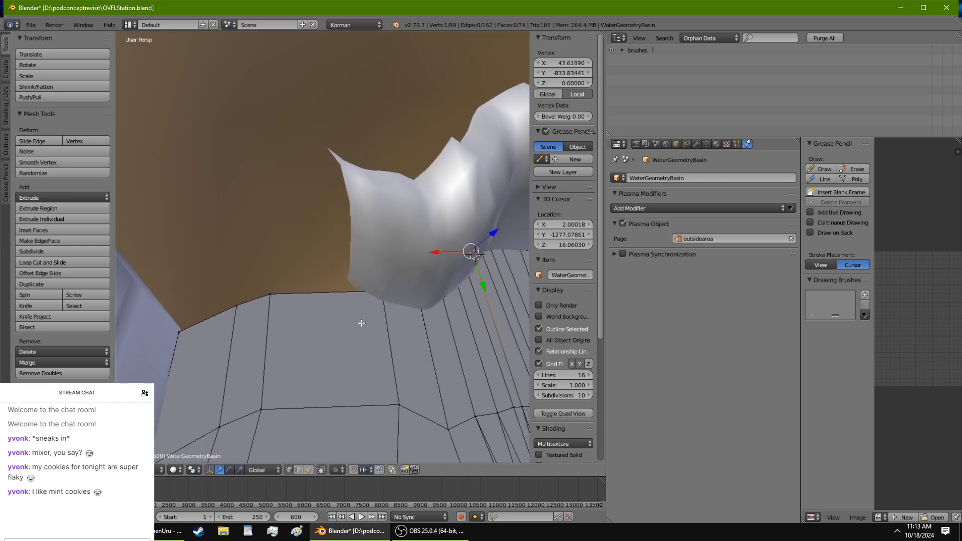
drag(368, 292, 352, 296)
middle_drag(351, 296, 295, 272)
middle_drag(204, 299, 303, 419)
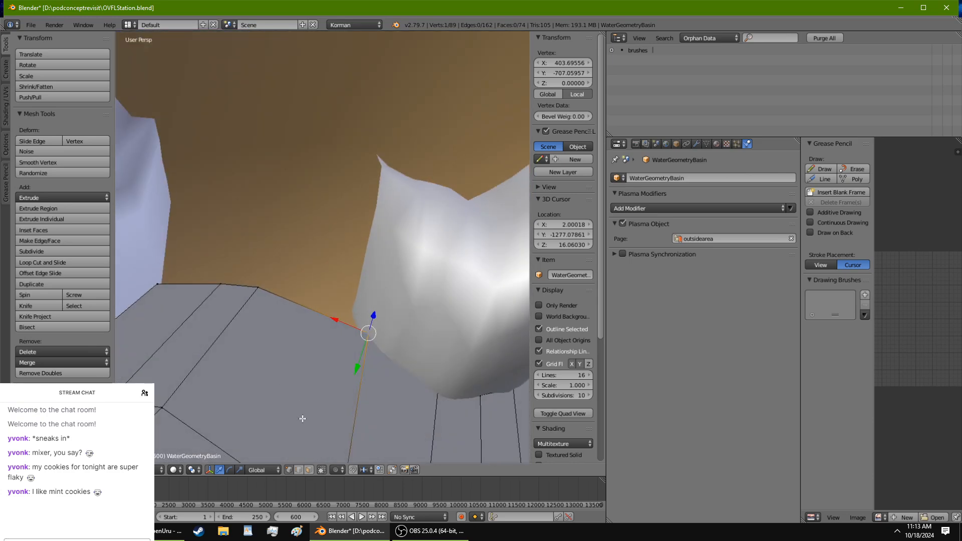
Step: Select the basin's three open boundary edges between the cliff and the rock's end, using edge selection
click(299, 470)
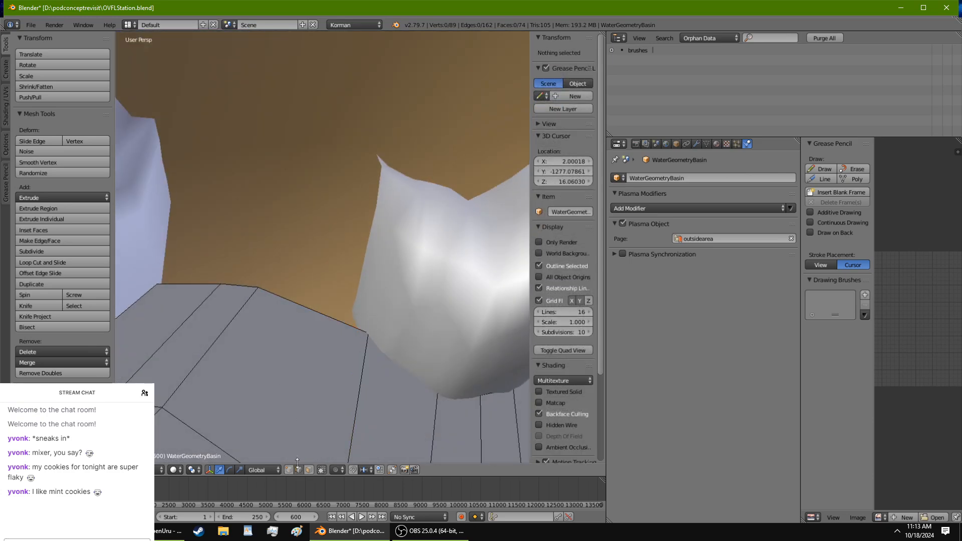
click(320, 320)
shift+click(188, 286)
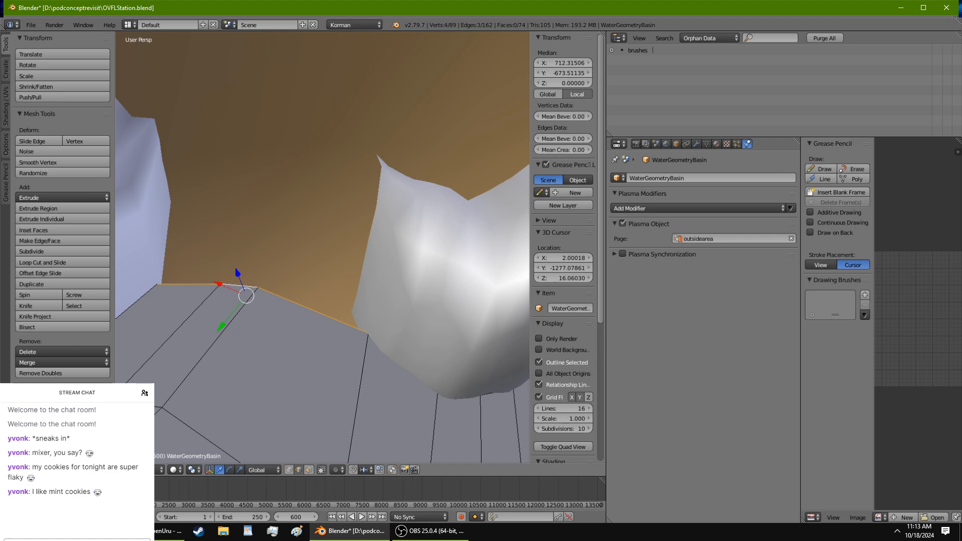
key(alt+Tab)
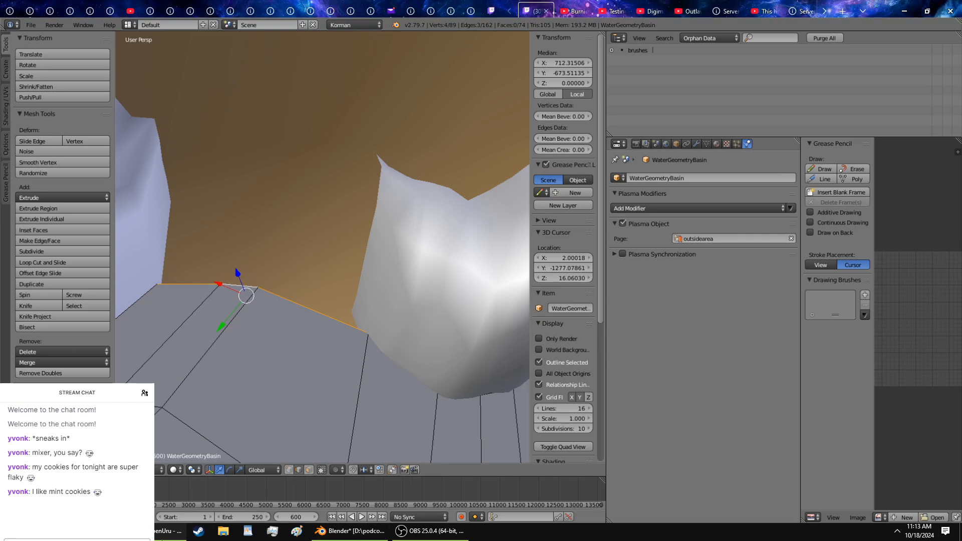
key(alt+Tab)
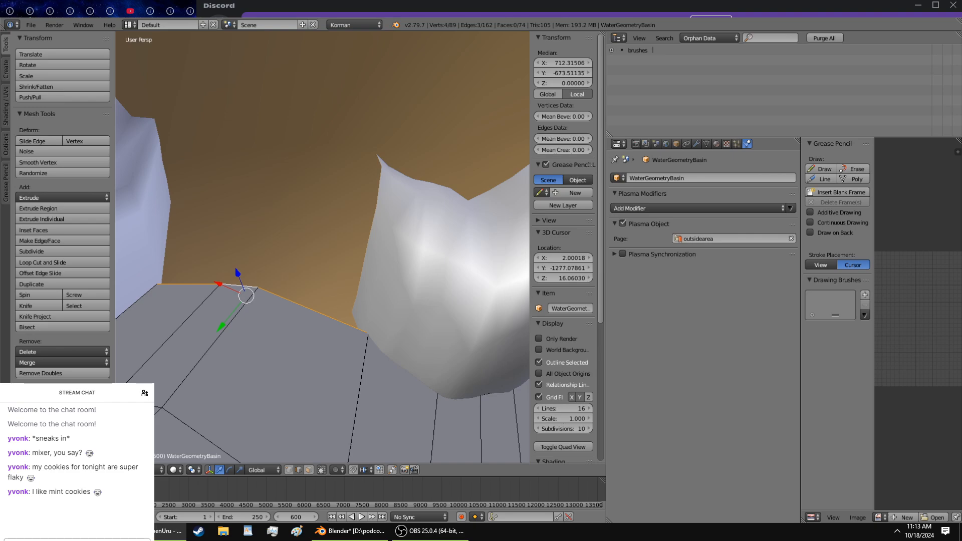
key(alt+Tab)
click(353, 531)
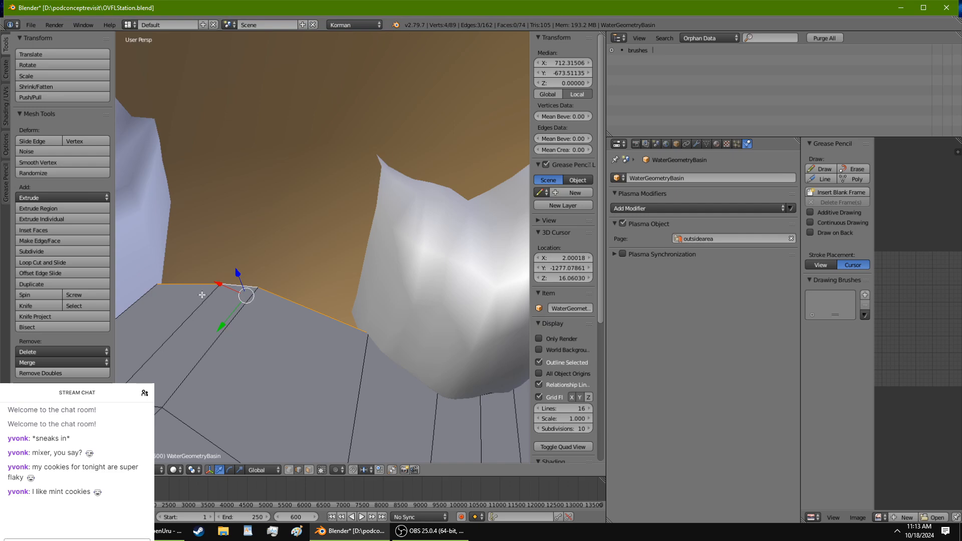
Step: Extrude the three selected basin edges and move the new edges outward along Y toward the horizon
middle_drag(202, 295, 208, 328)
key(e)
right_click(259, 281)
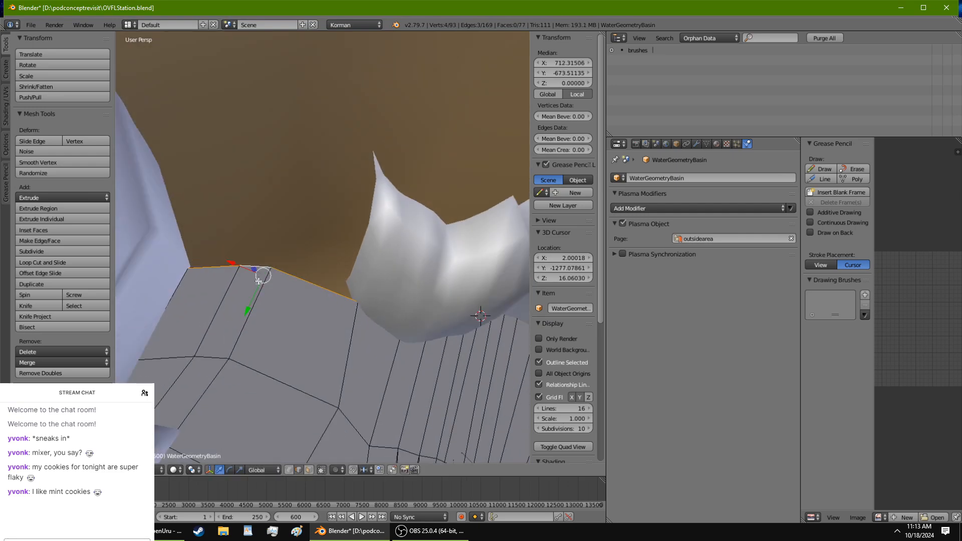
drag(250, 310, 251, 271)
drag(252, 234, 220, 246)
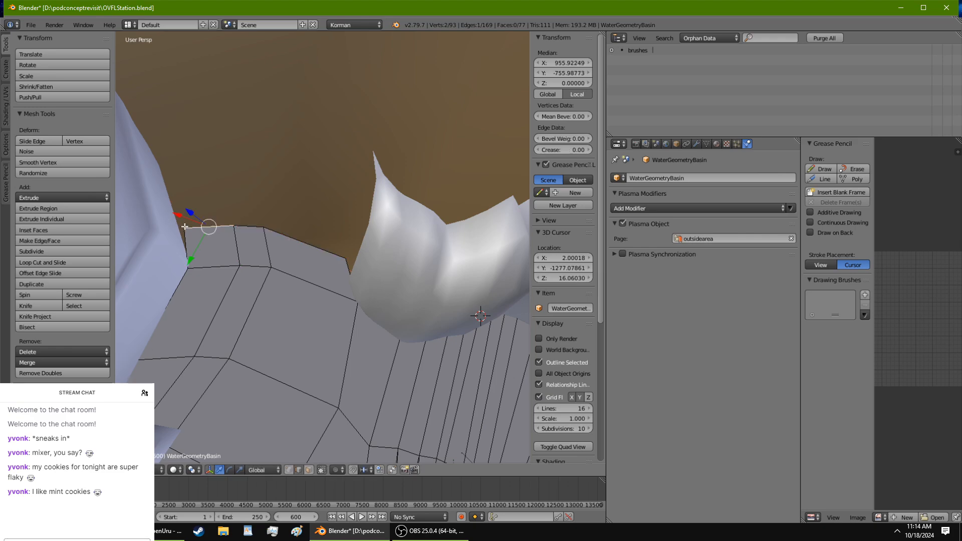
Step: Move the extruded edge beside the cliff along X and the one beside the rock to about X 587, Y -823
drag(175, 223, 169, 219)
middle_drag(325, 256, 316, 174)
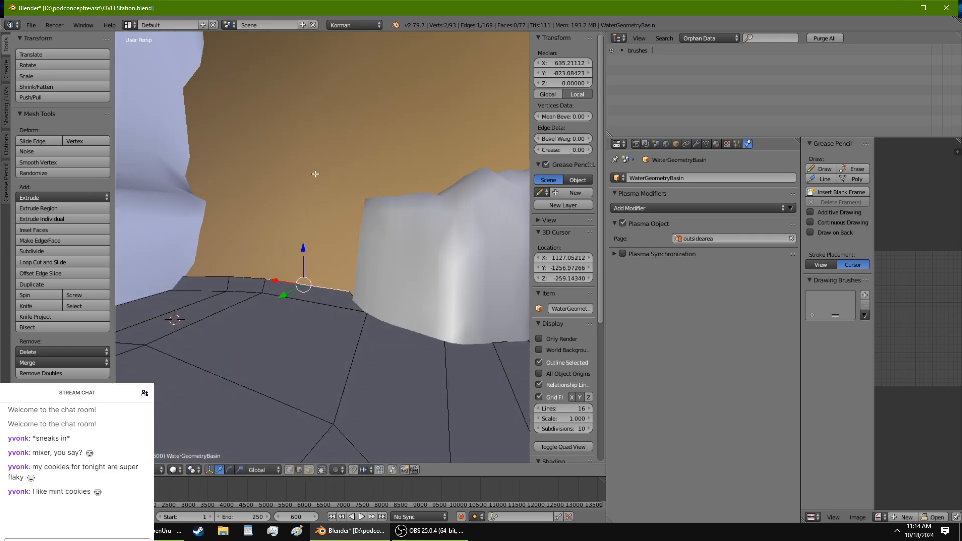
drag(294, 272, 292, 280)
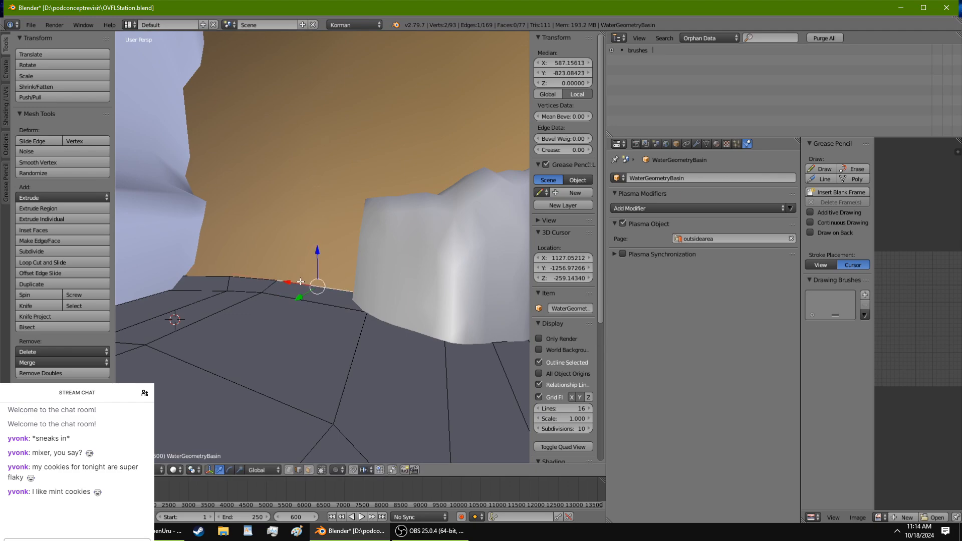
middle_drag(296, 280, 281, 330)
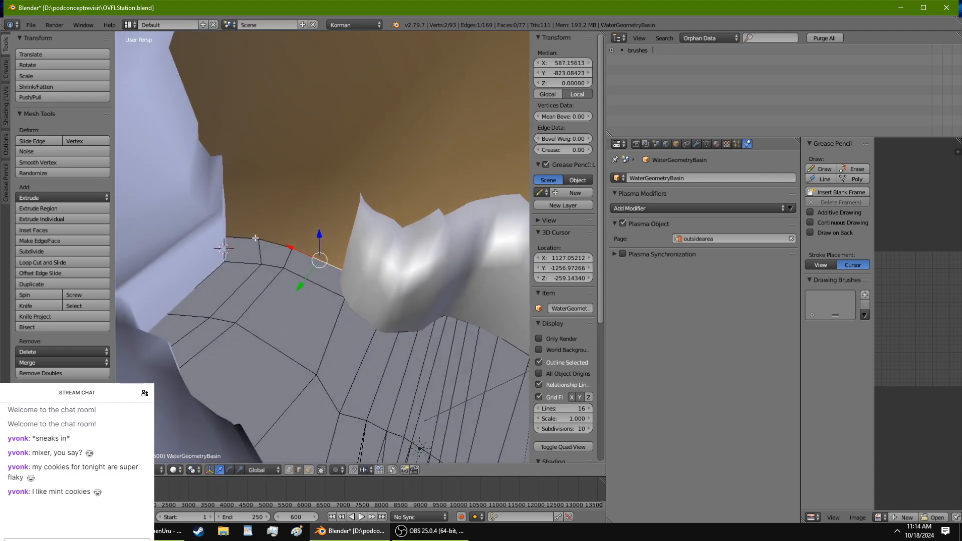
Step: Extrude the three outer basin edges again and move them to a median of about X 994, Y -974
middle_drag(254, 241, 213, 319)
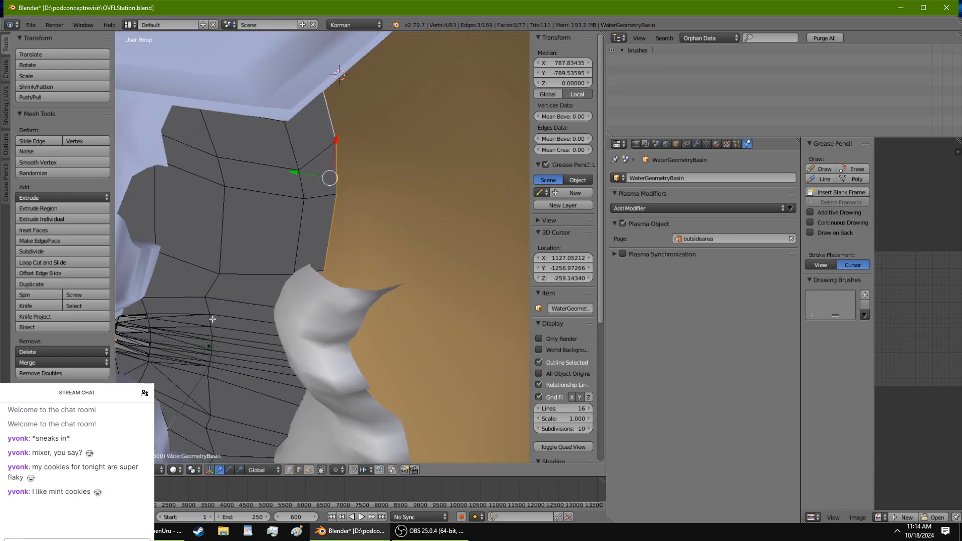
shift+middle_drag(441, 265, 385, 287)
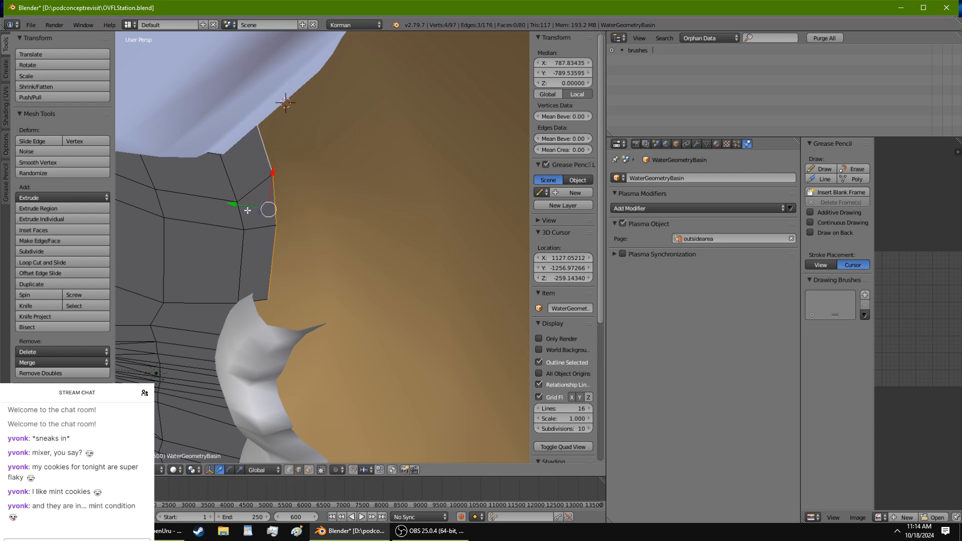
key(e)
click(308, 202)
drag(324, 186, 327, 116)
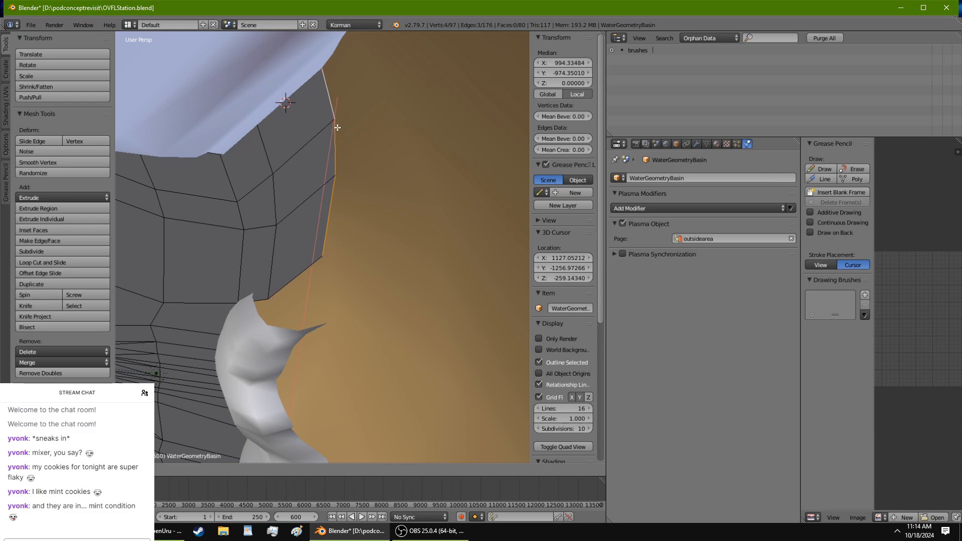
Step: Move the new outer edge nearest the rock to about X 589 and Y -1097 to widen the gap coverage
middle_drag(337, 127, 349, 273)
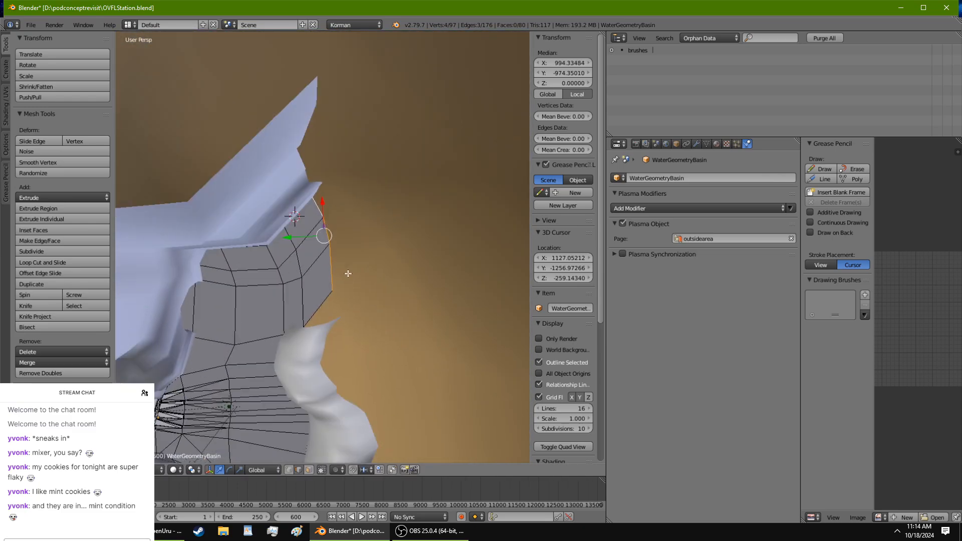
drag(329, 229, 341, 260)
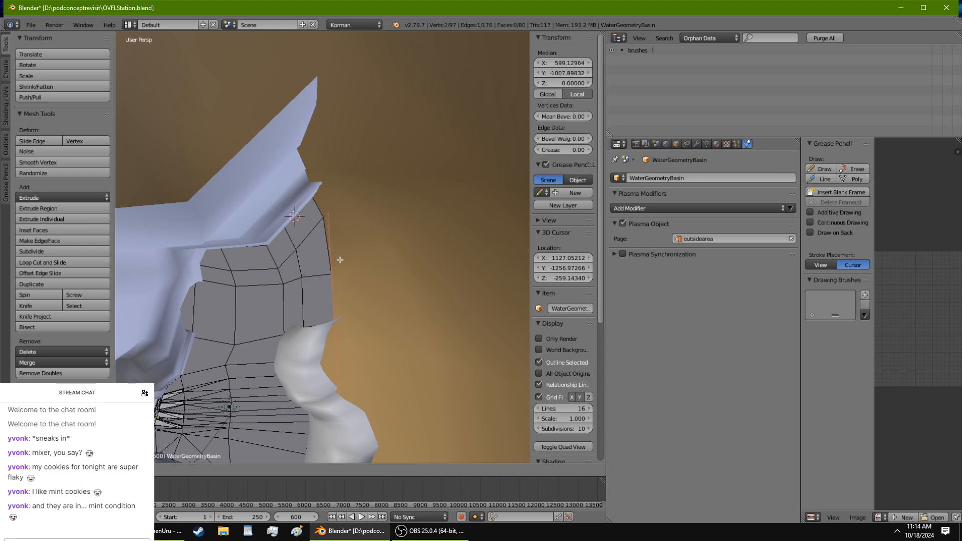
key(g)
key(y)
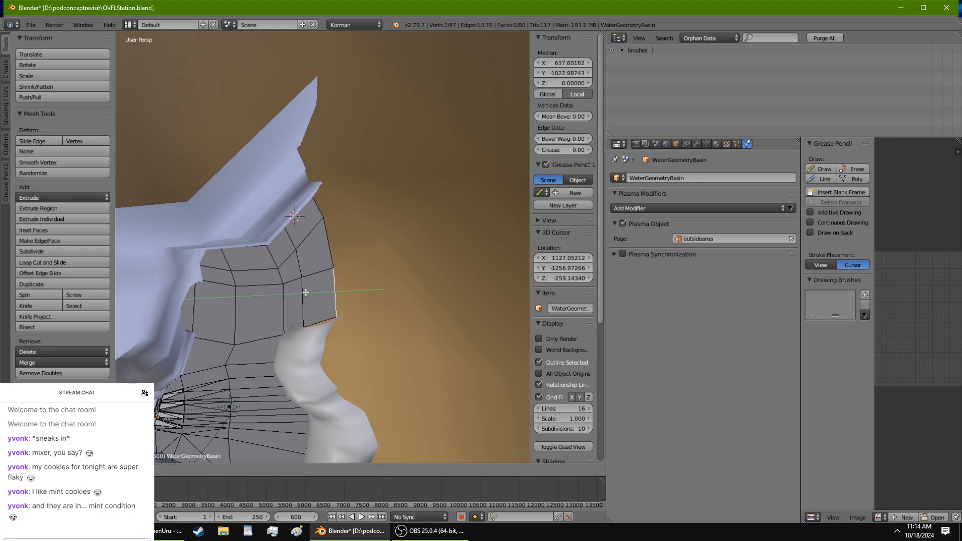
drag(314, 293, 317, 294)
drag(343, 260, 346, 268)
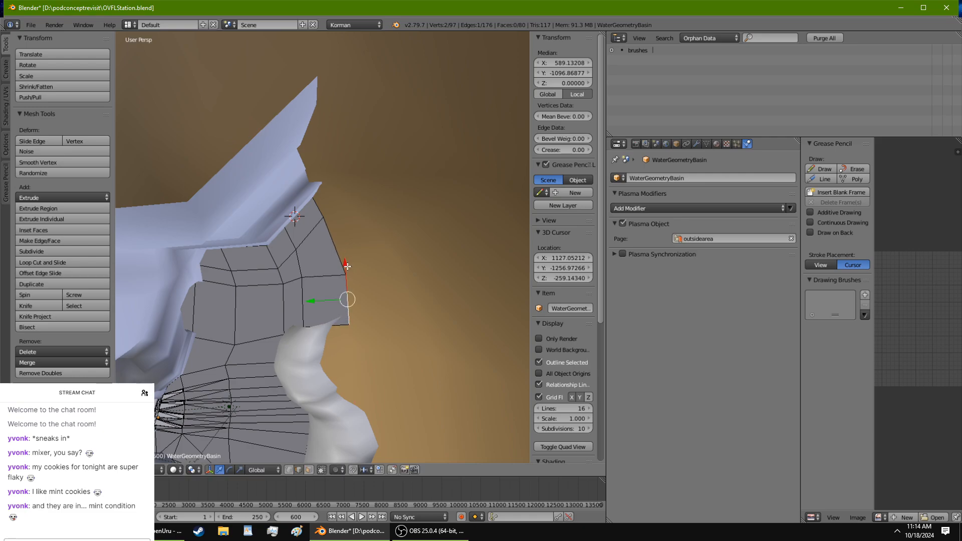
Step: Leave mesh editing and display the scene with materials and lighting to check the basin against the surrounding cliffs
middle_drag(346, 265, 249, 258)
scroll(343, 280, down, 5)
scroll(351, 204, up, 5)
scroll(351, 204, up, 4)
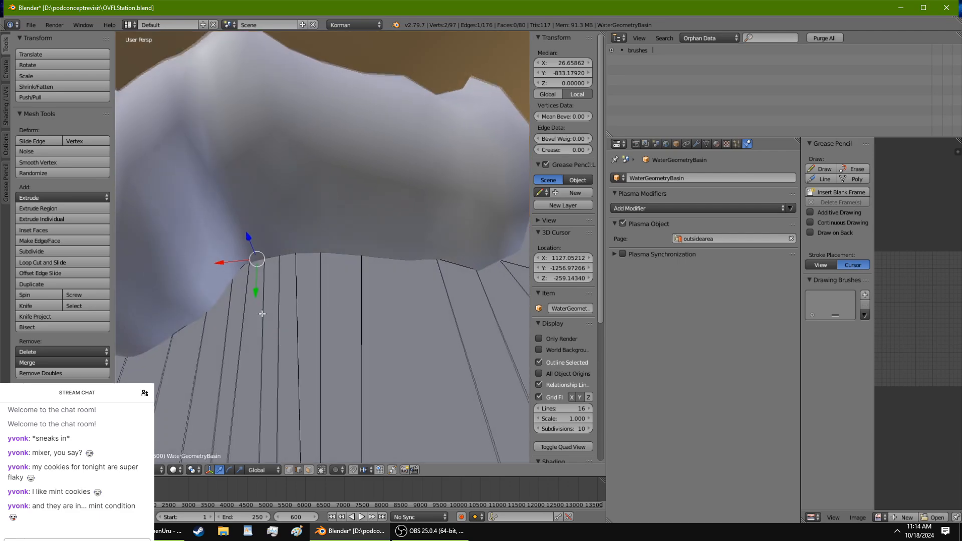
key(Tab)
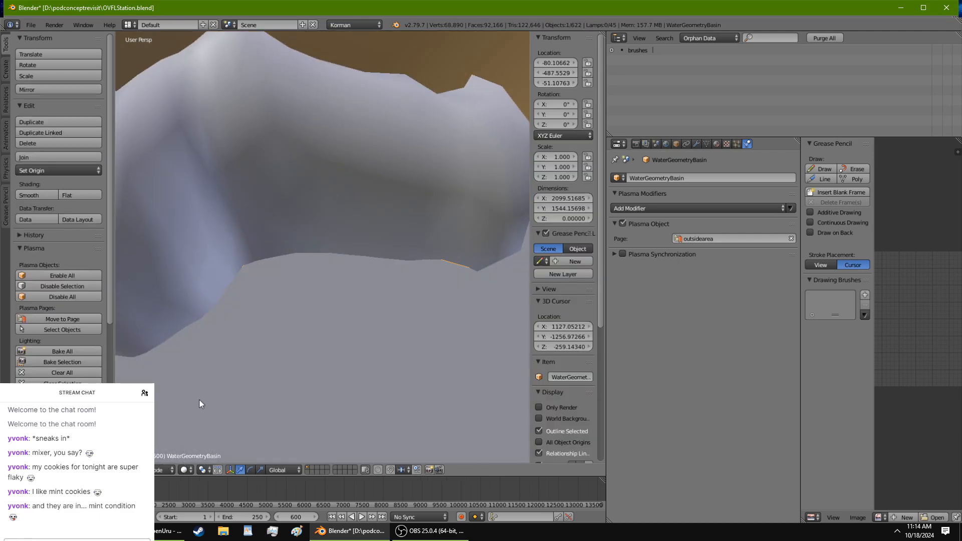
click(186, 471)
click(198, 413)
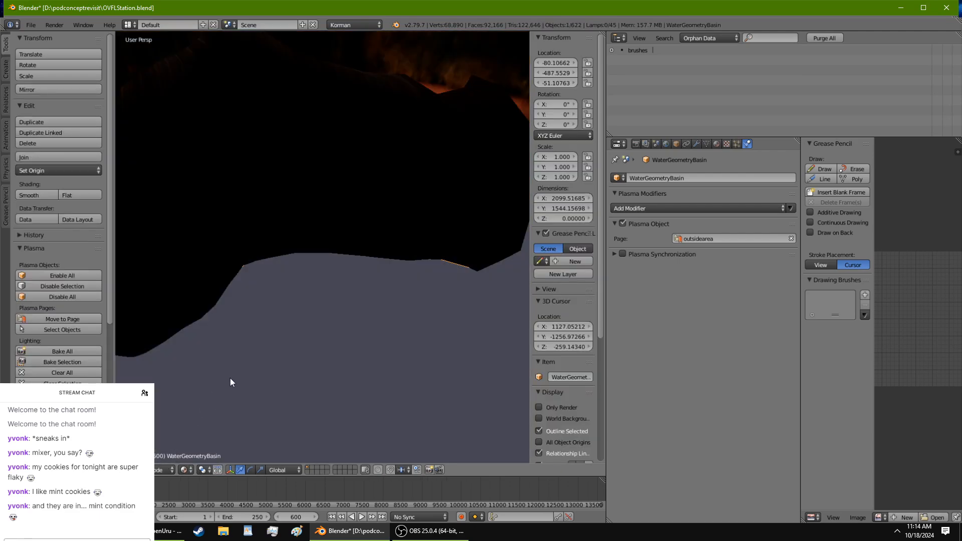
mouse_move(230, 378)
middle_down()
mouse_move(300, 345)
mouse_move(329, 309)
mouse_move(190, 381)
middle_up()
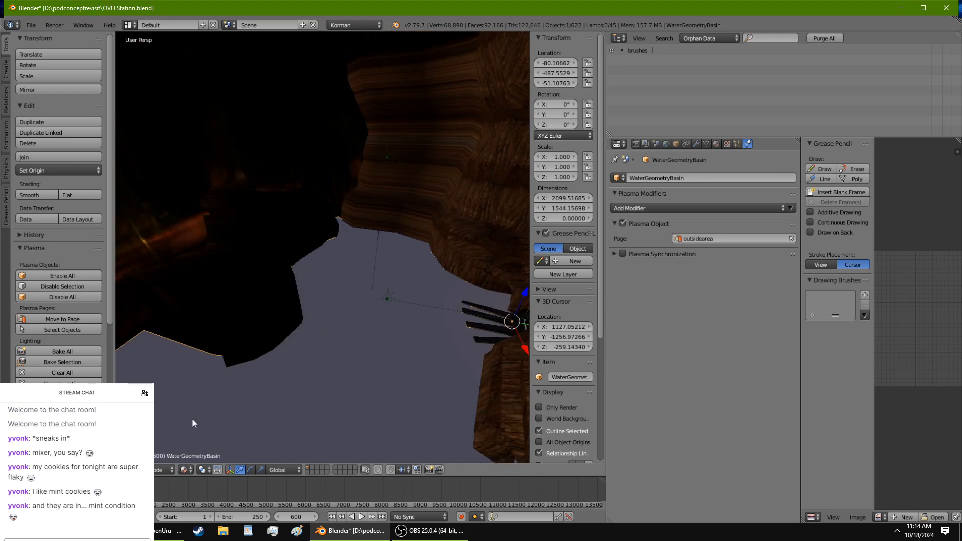
middle_drag(193, 424, 247, 368)
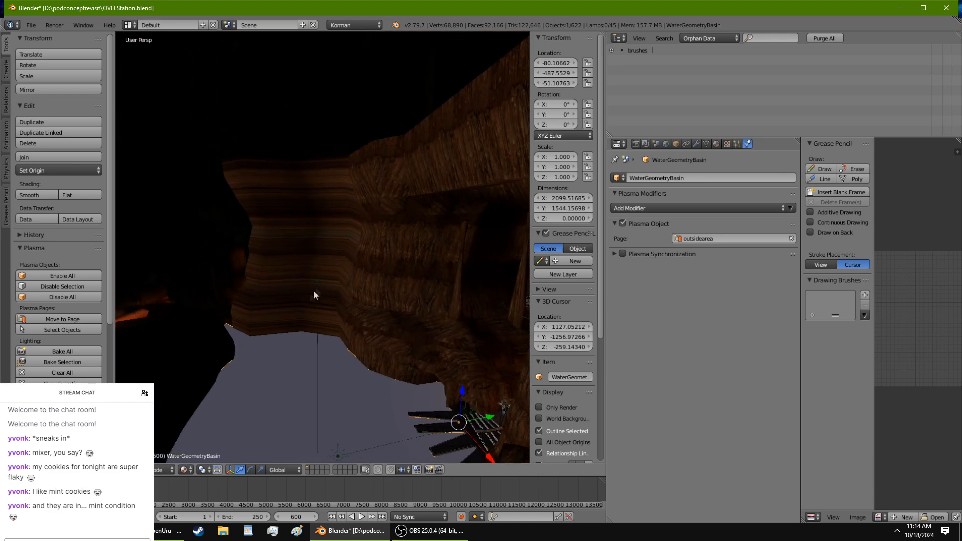
Step: Select the RTSpotLight01 lamp above the basin and examine its lamp settings and Plasma page assignment
right_click(318, 286)
click(694, 146)
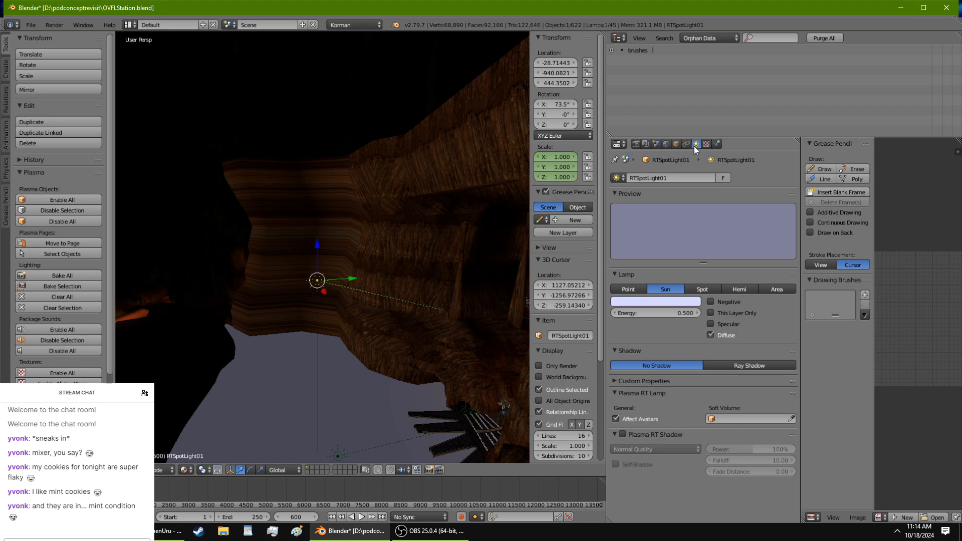
click(716, 146)
middle_drag(370, 286, 380, 326)
scroll(360, 305, down, 3)
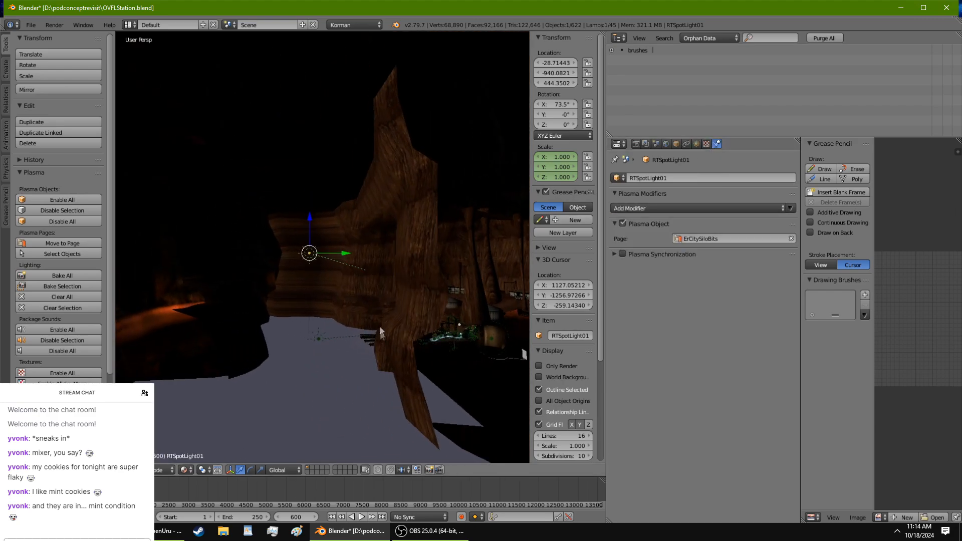
scroll(366, 218, up, 2)
scroll(366, 220, up, 2)
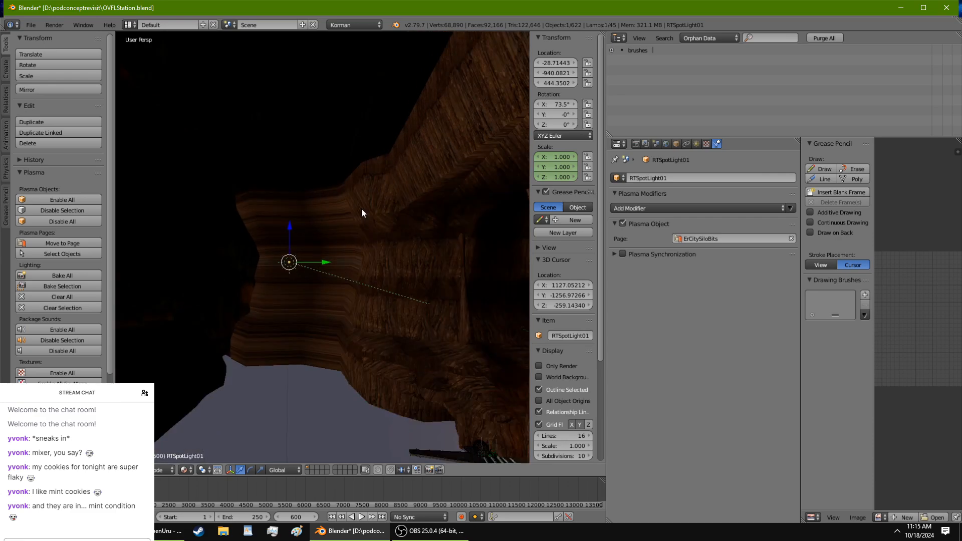
Step: Rotate RTSpotLight01 about X to about -0.119° so it points straight down, and raise it to about Z 613
key(r)
key(x)
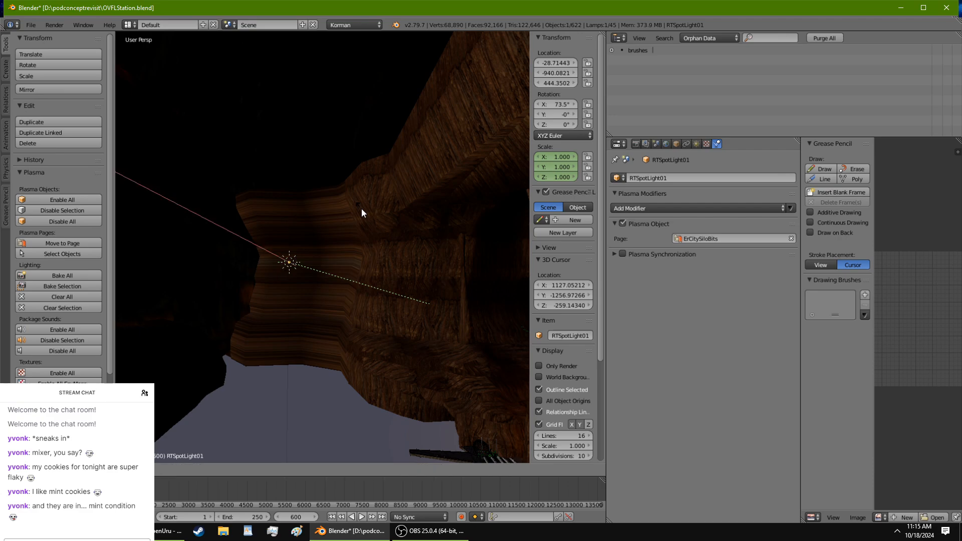
click(335, 297)
drag(289, 222, 289, 202)
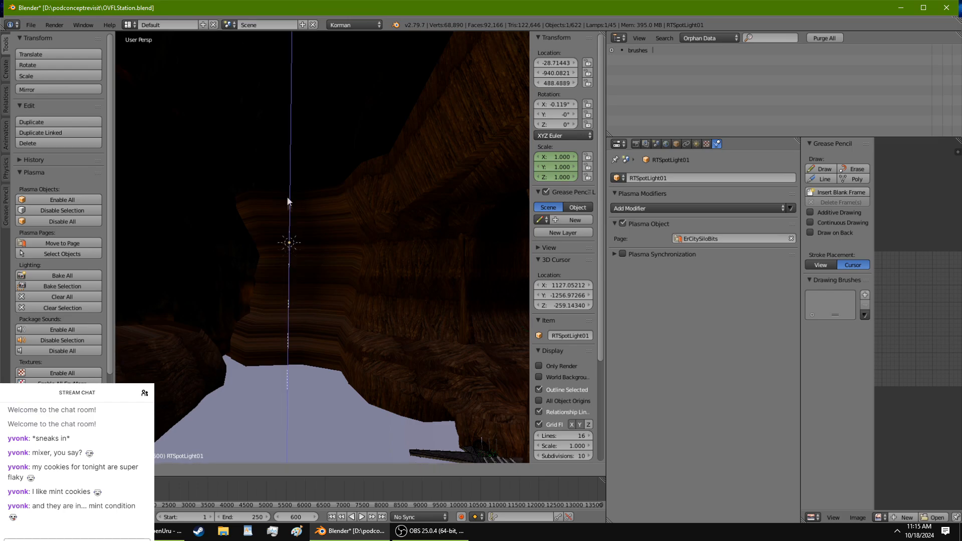
drag(292, 151, 292, 151)
middle_drag(298, 215, 305, 309)
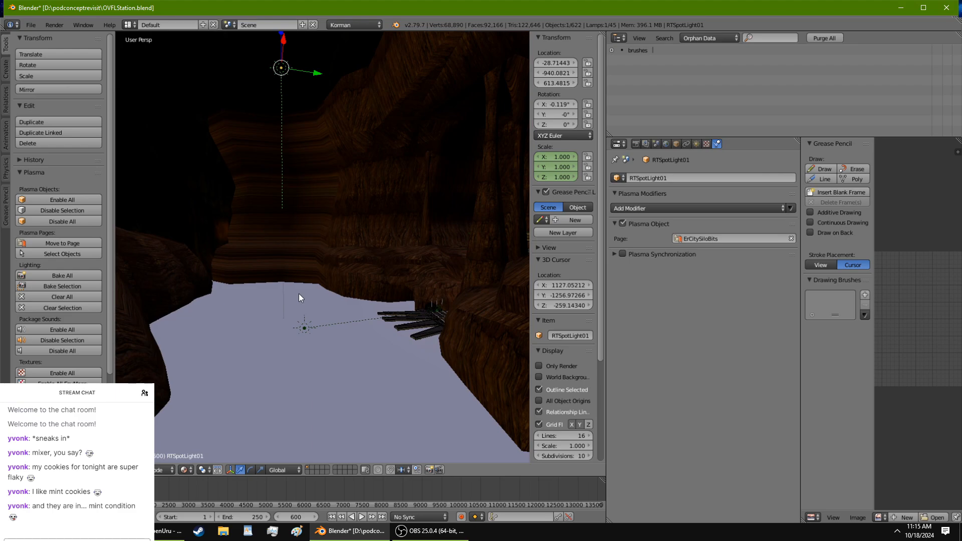
Step: Select all geometry of the distant rock OUTSIDETERRAIN.003 and apply the object's rotation and scale
right_click(189, 281)
middle_drag(217, 300, 351, 48)
key(Tab)
key(a)
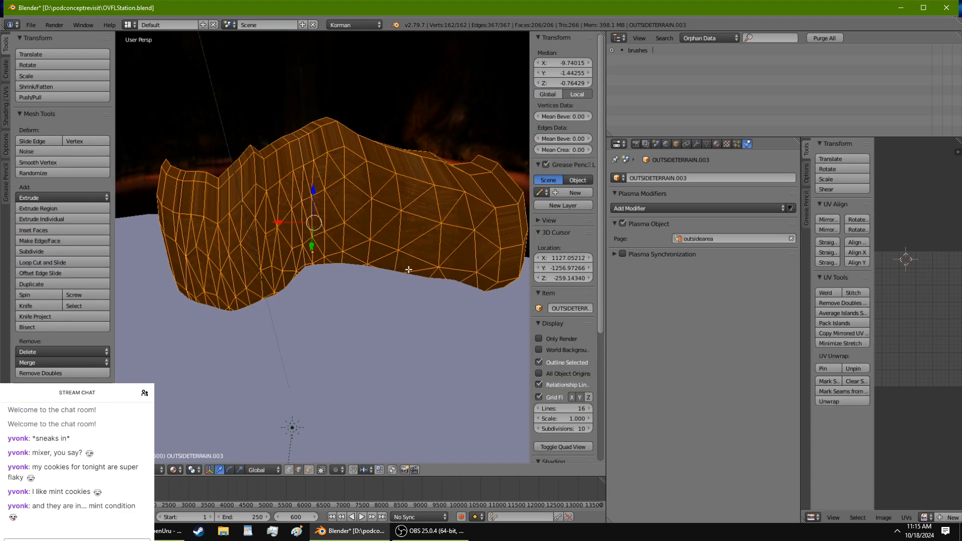
key(Tab)
key(ctrl+a)
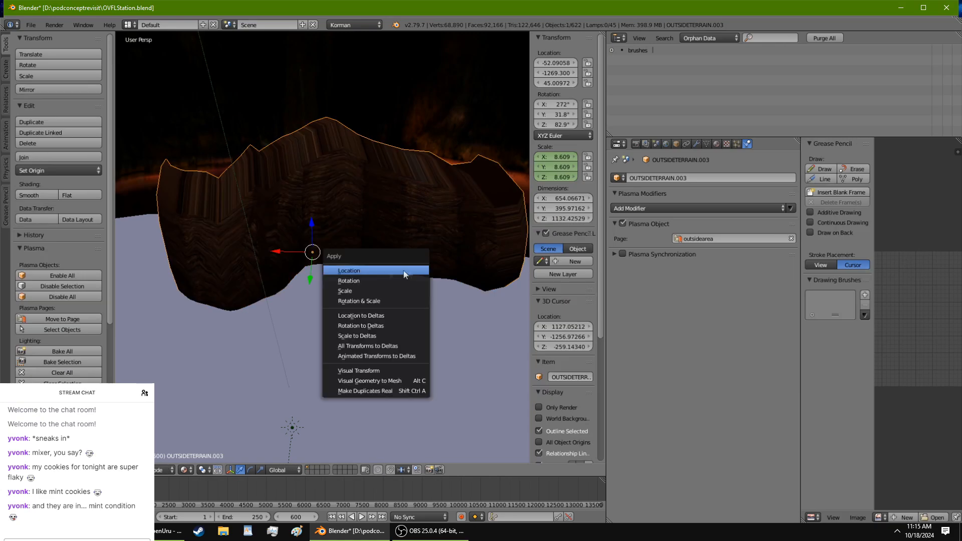
click(410, 300)
Step: Unwrap the whole OUTSIDETERRAIN.003 mesh with Smart UV Project, using angle limit 66 and island margin 0
key(Tab)
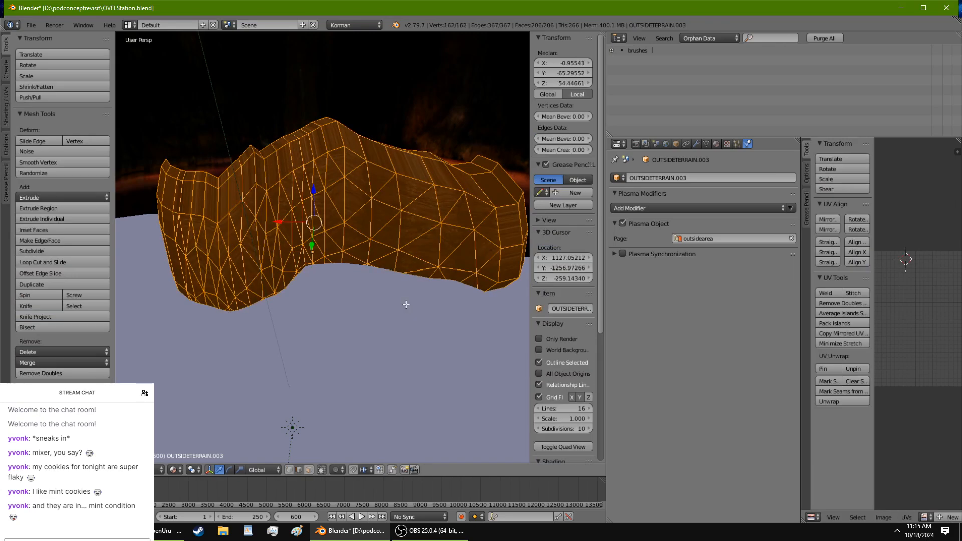
key(u)
click(384, 318)
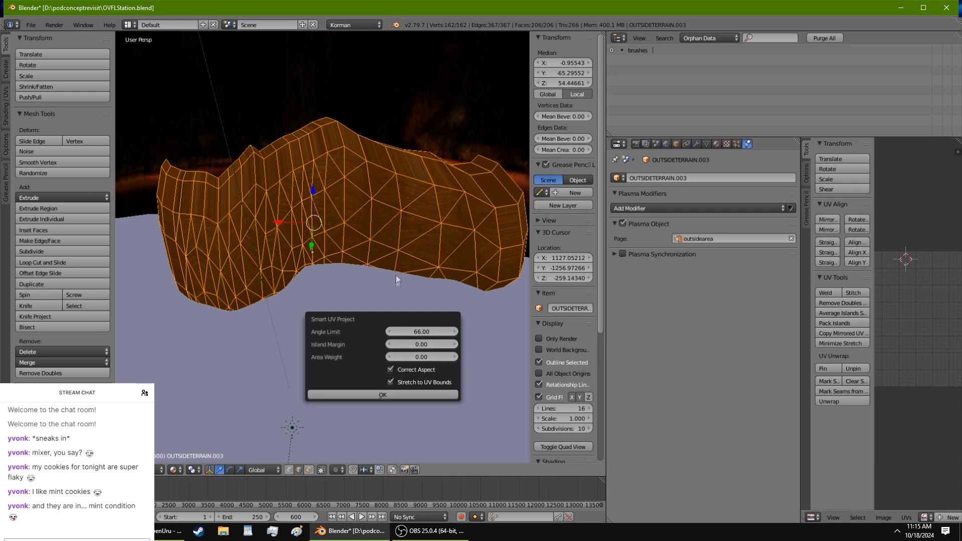
click(414, 395)
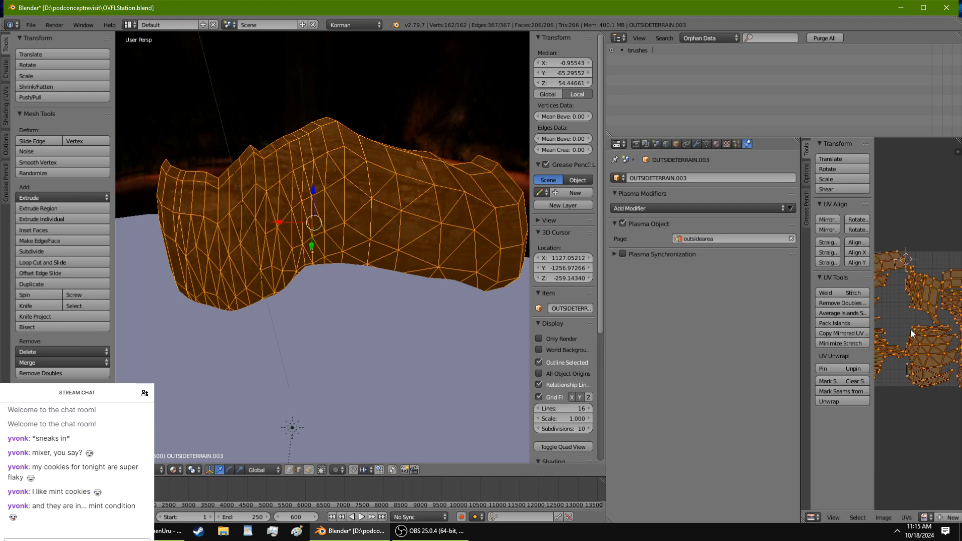
Step: Unwrap the whole OUTSIDETERRAIN.003 mesh again, scale its UVs up about 3 times, and inspect the rock texture in Object Mode
scroll(911, 334, up, 5)
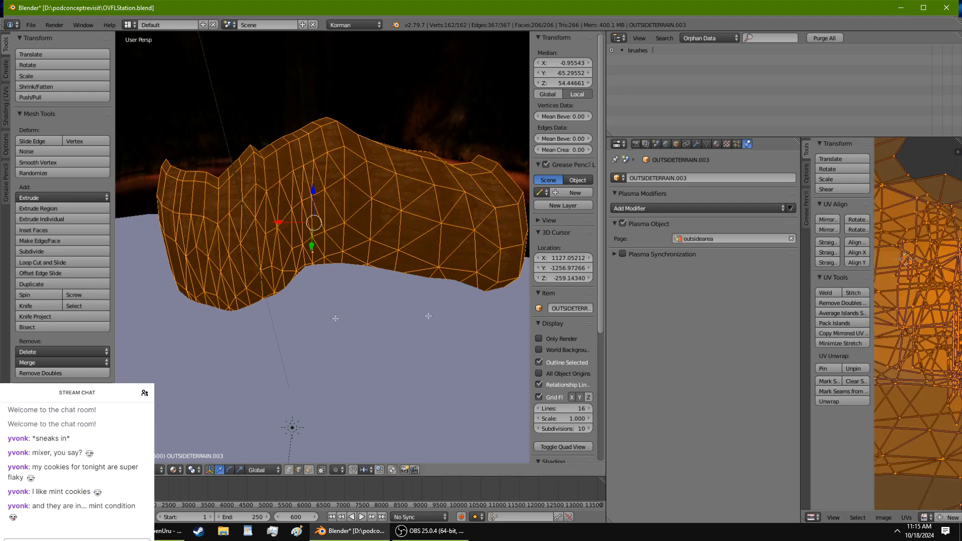
key(u)
click(316, 312)
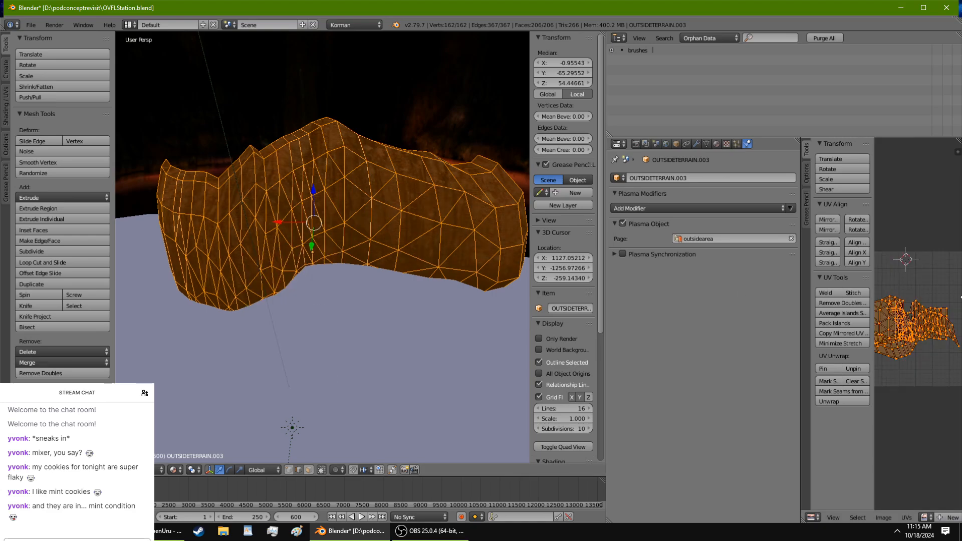
key(s)
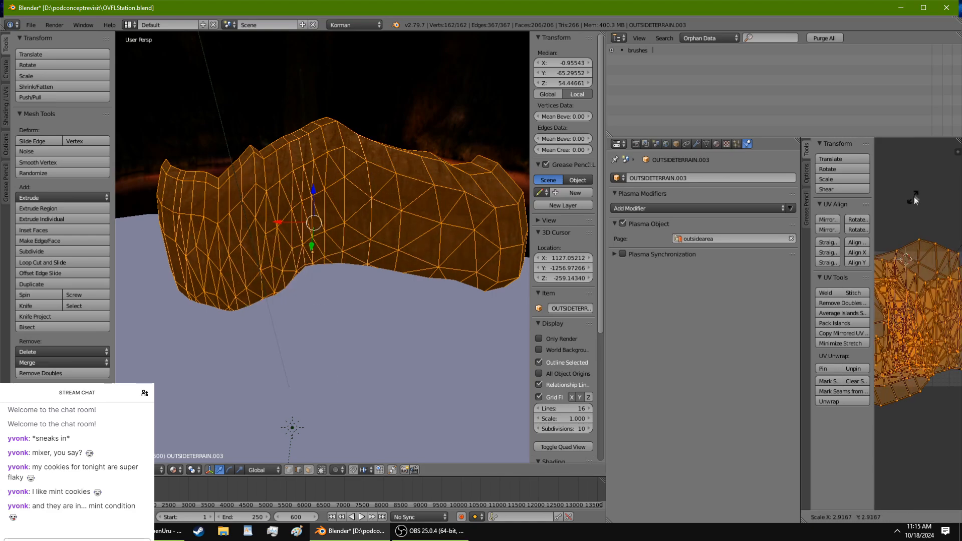
click(929, 181)
middle_drag(471, 273, 394, 245)
key(Tab)
middle_drag(398, 303, 401, 336)
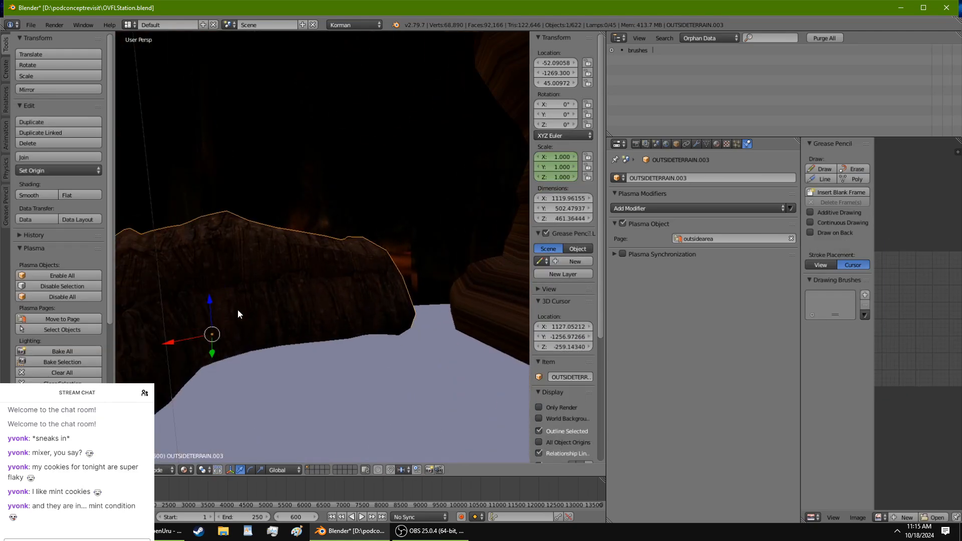
middle_drag(238, 309, 245, 346)
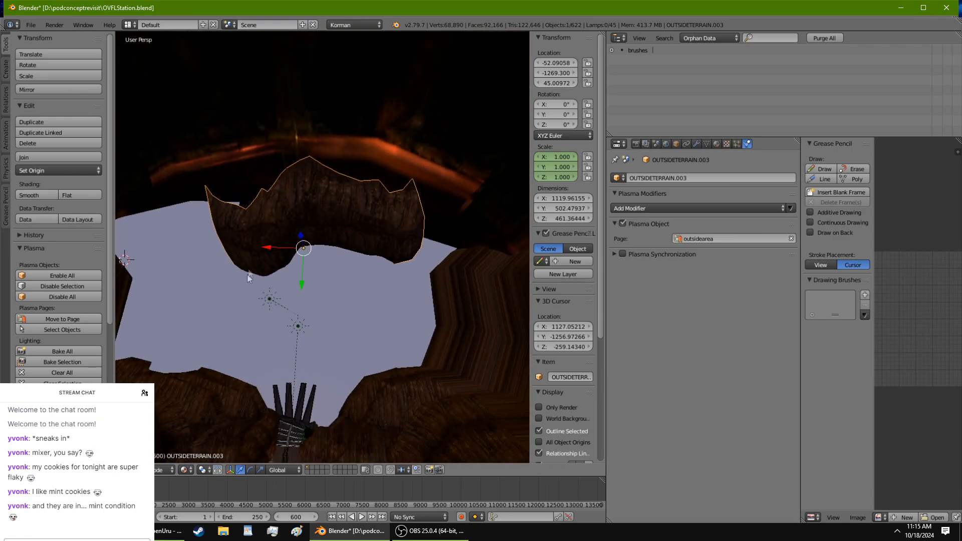
Step: Place the 3D cursor near the distant rock's peak, add a plane there, and raise it to about Z 370
middle_drag(255, 247, 349, 301)
scroll(281, 277, up, 2)
scroll(230, 293, up, 2)
click(348, 296)
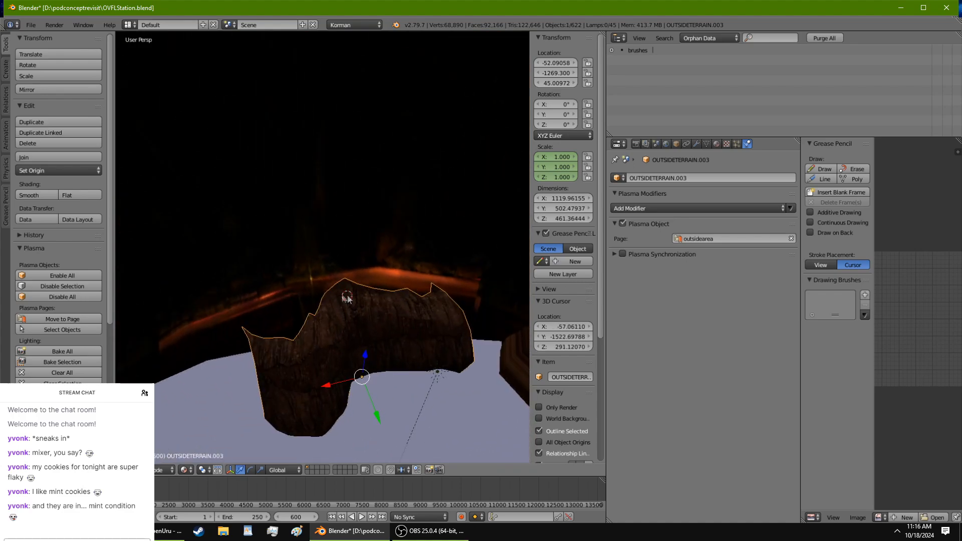
click(6, 70)
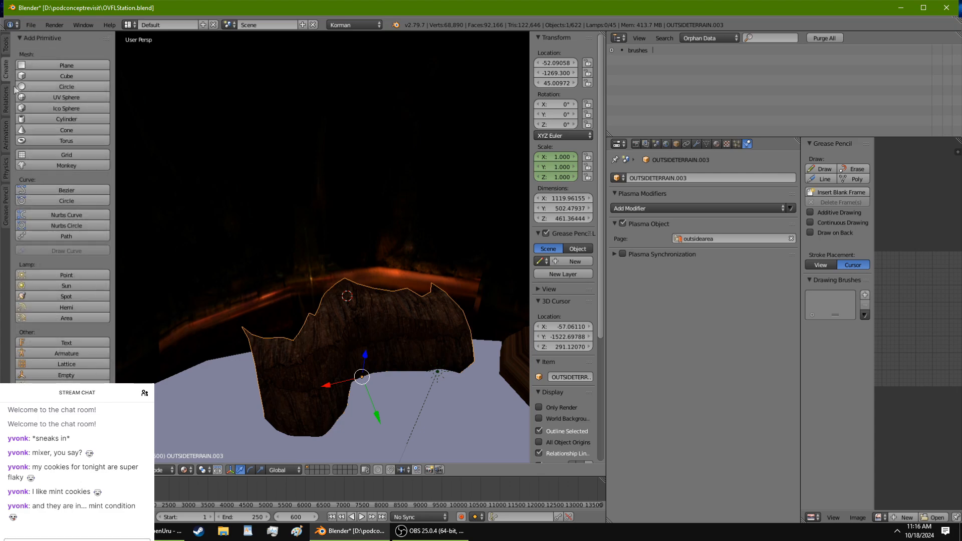
click(48, 65)
scroll(308, 267, up, 6)
middle_drag(308, 267, 287, 243)
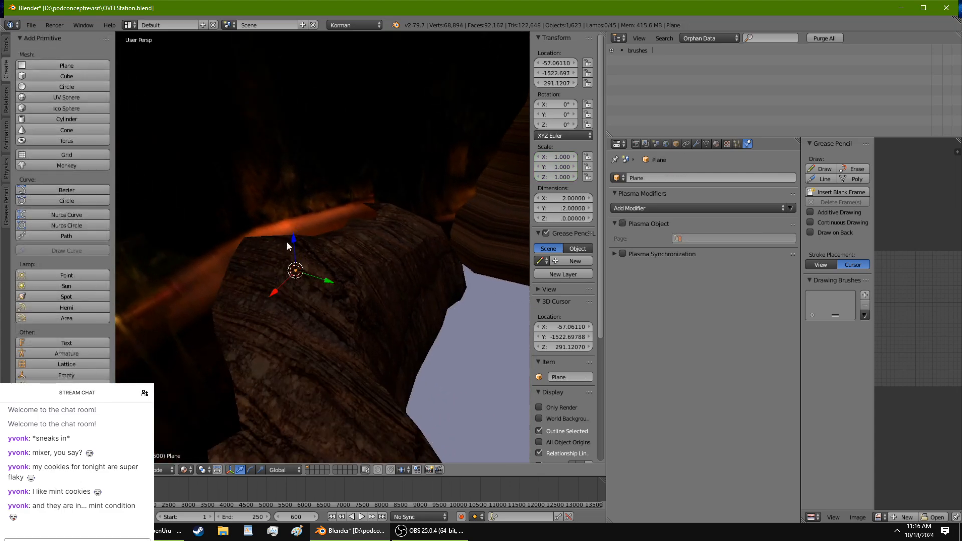
drag(294, 240, 298, 192)
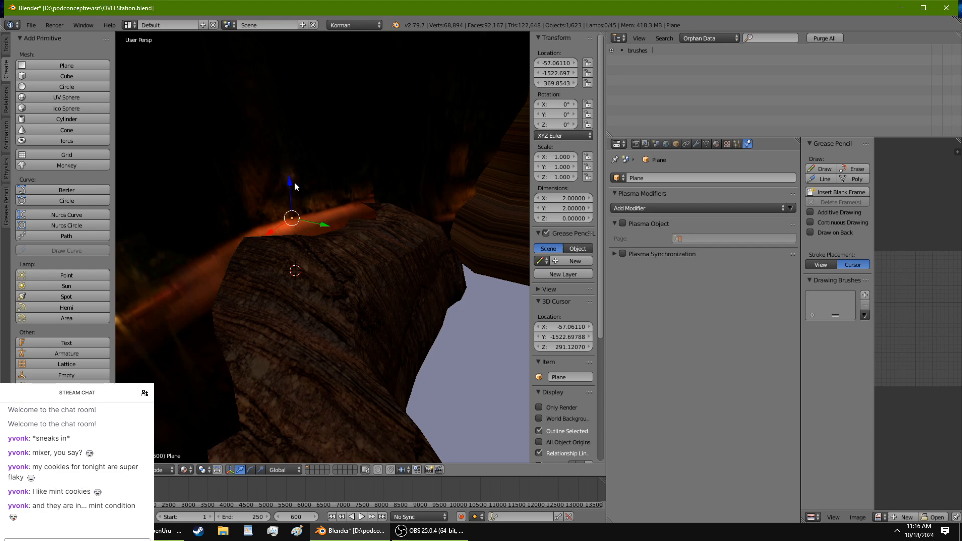
Step: Enlarge the plane's mesh to roughly the rock's width, stand it upright with a 90° X rotation, and rotate it 180° about Z
key(Tab)
key(s)
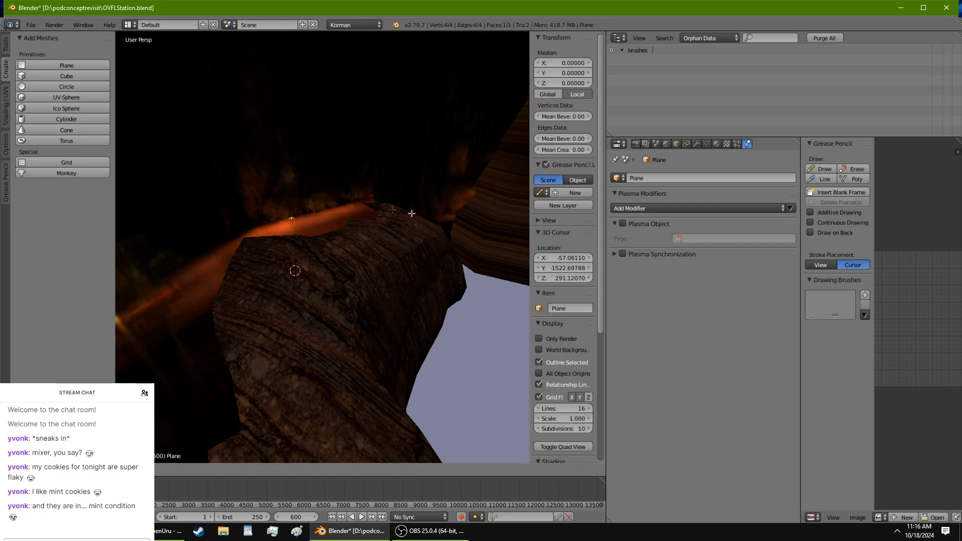
click(123, 368)
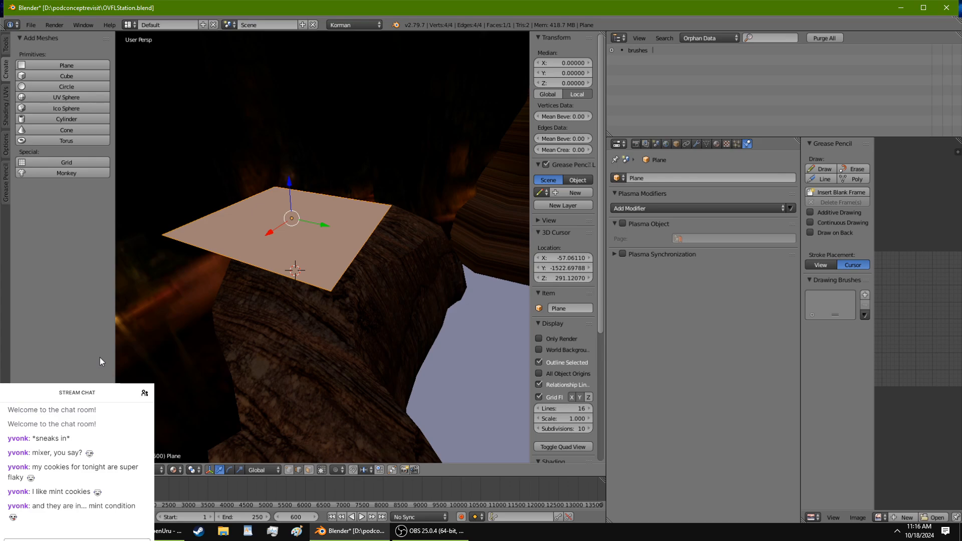
text(s)
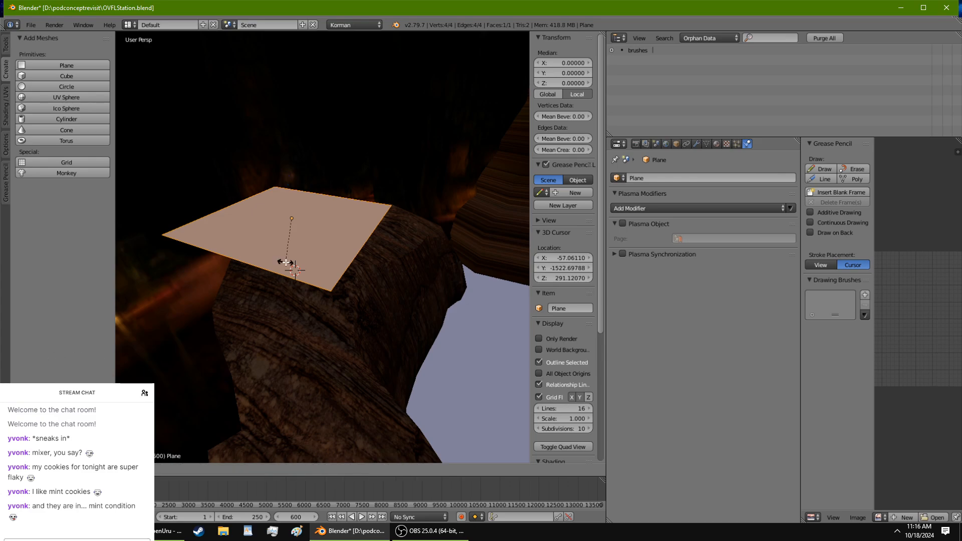
text(x90)
key(Return)
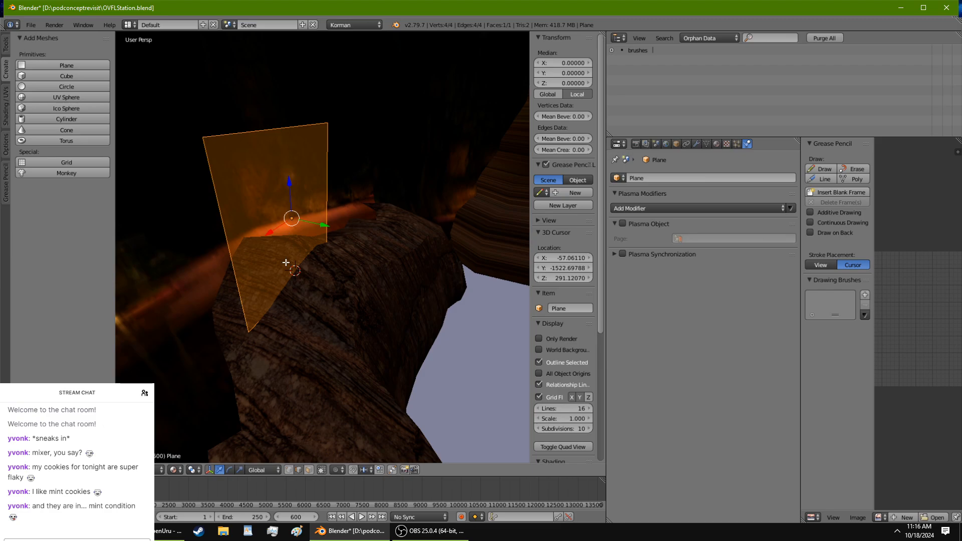
text(rz180)
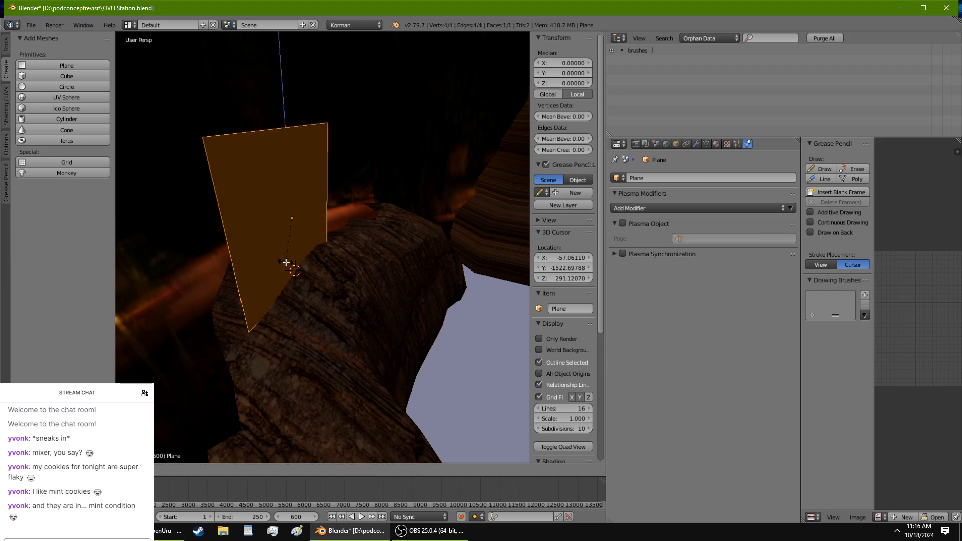
key(Return)
Step: Move the upright face about -87 along Y behind the rock and stretch it wider along X
middle_drag(285, 263, 321, 238)
drag(321, 232, 262, 229)
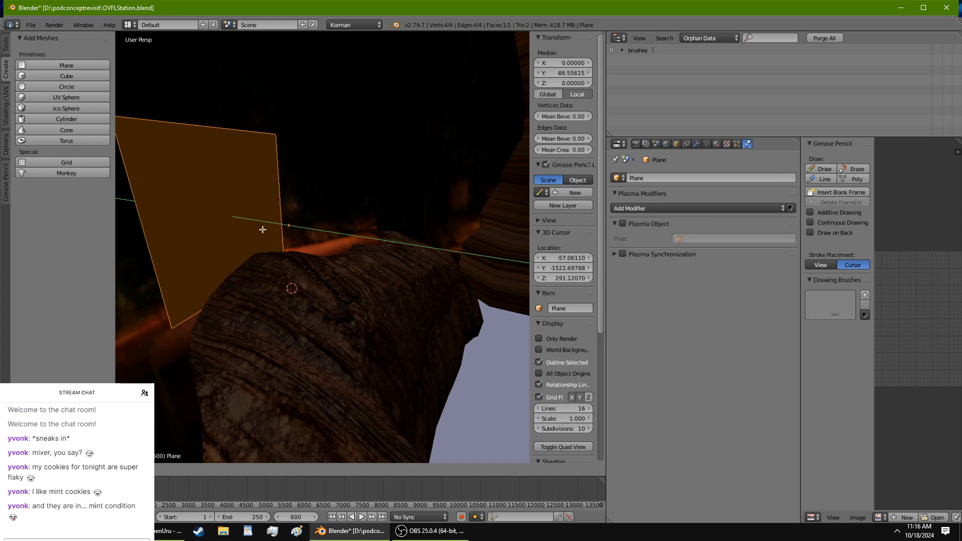
middle_drag(262, 230, 387, 242)
key(s)
key(x)
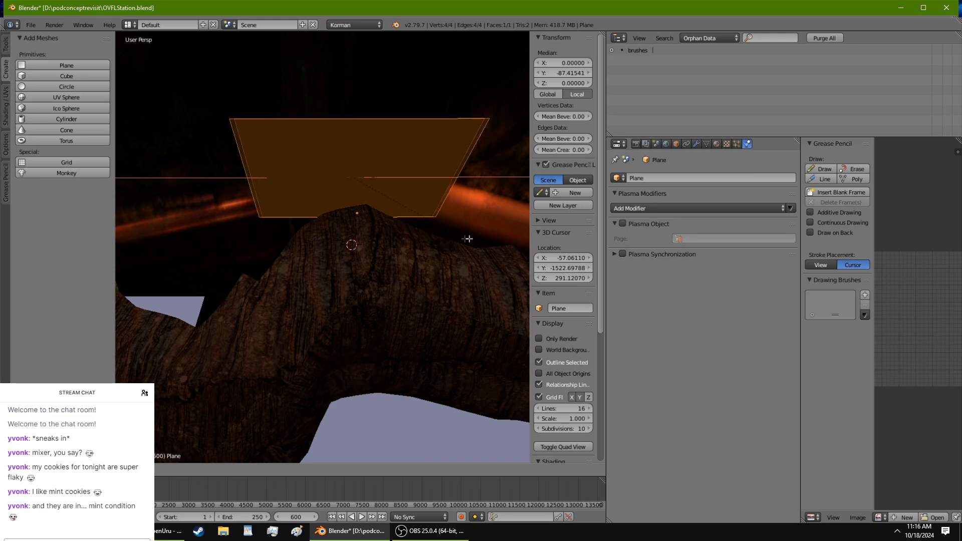
click(513, 243)
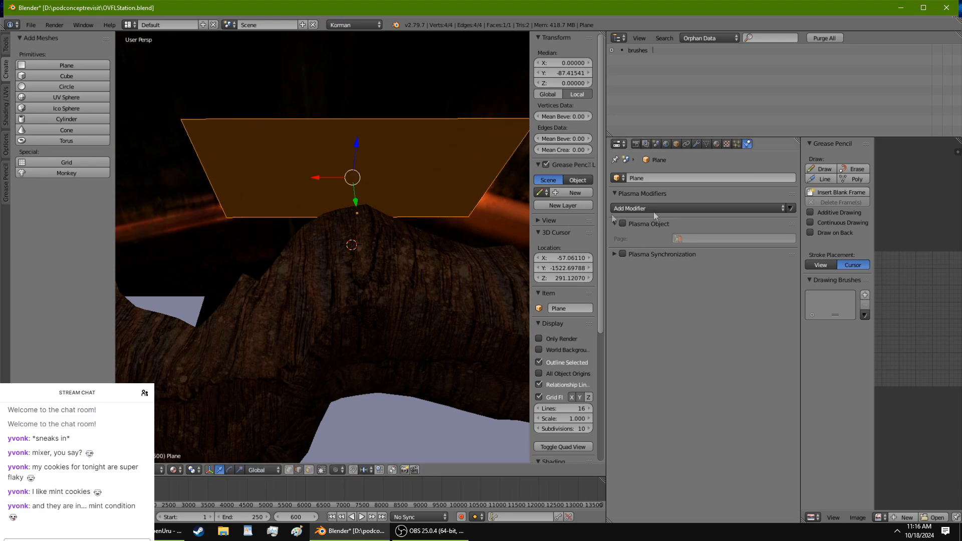
Step: Rename the plane object as billboard and make it a Plasma Object on the outsidearea page
click(695, 175)
text(billboard)
key(Return)
click(622, 223)
click(661, 223)
click(699, 238)
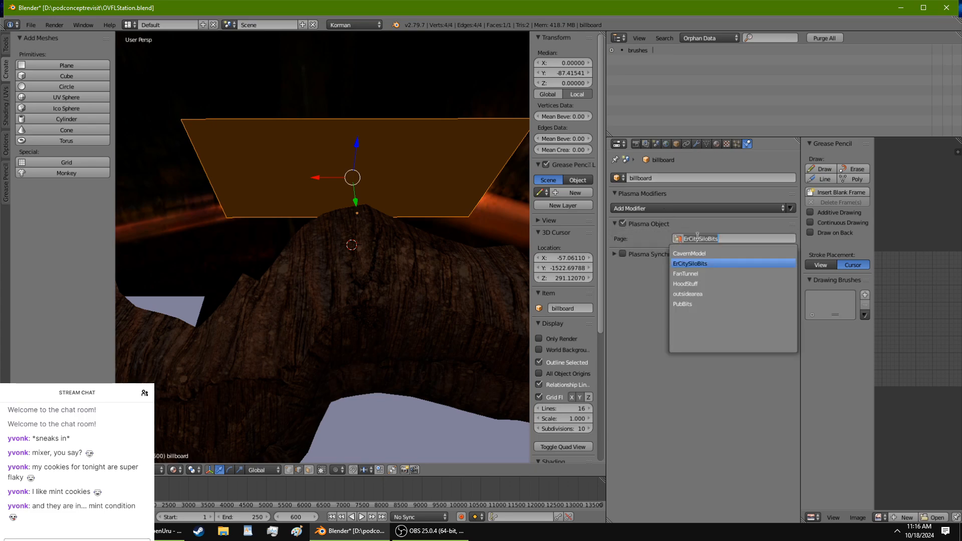
click(710, 294)
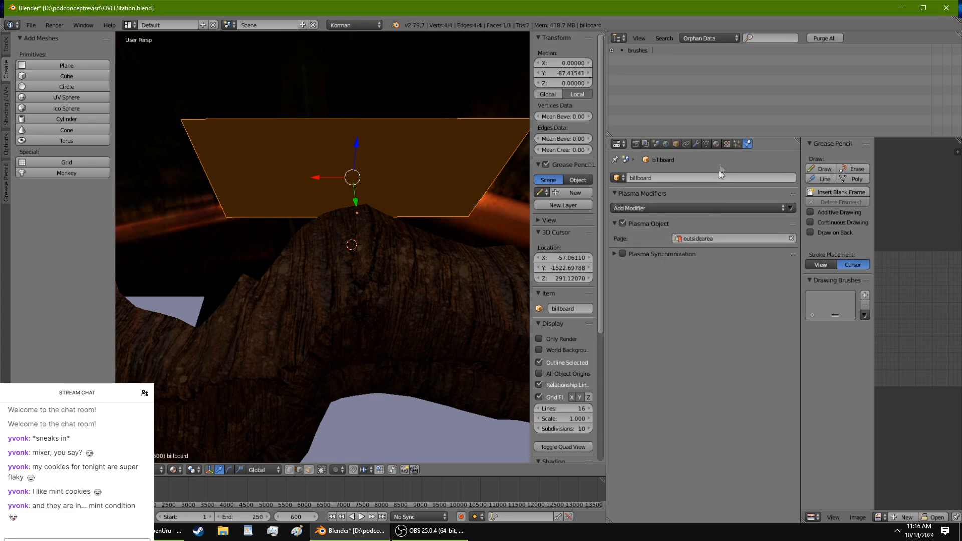
Step: Create a new material for the billboard and name it billboarddistantcitystuff
click(719, 144)
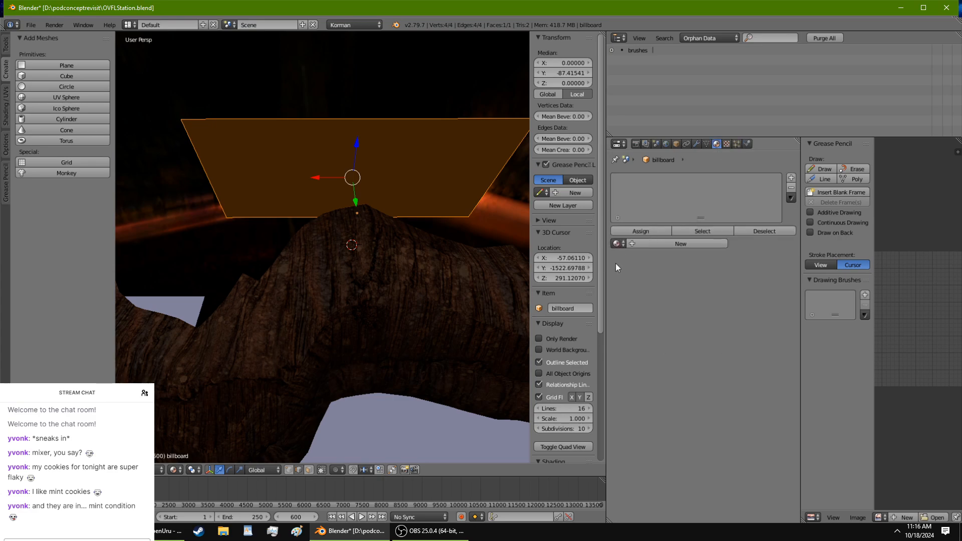
click(638, 245)
click(645, 242)
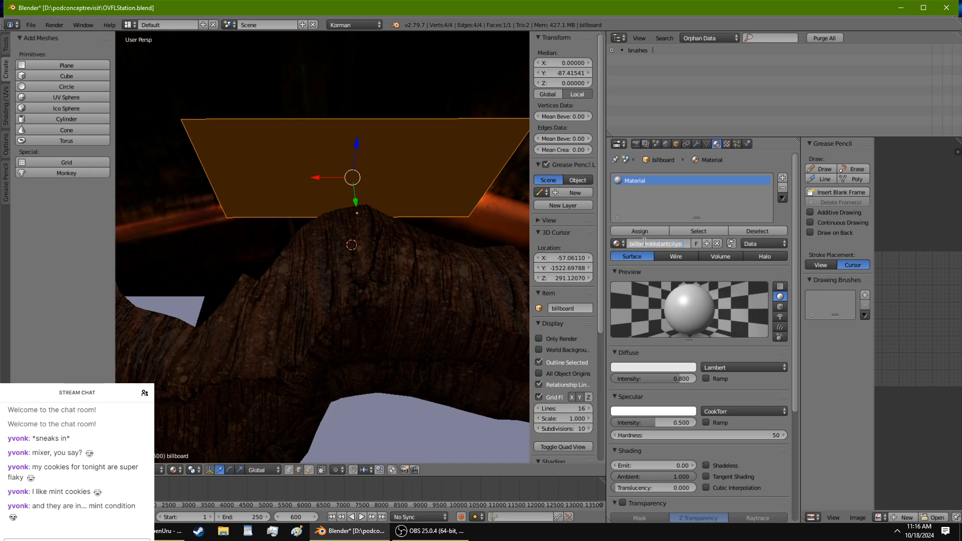
key(Return)
Step: Add a new texture to the billboard material and browse the MOULaTextures pngs folder in File Explorer for a backdrop image
click(727, 144)
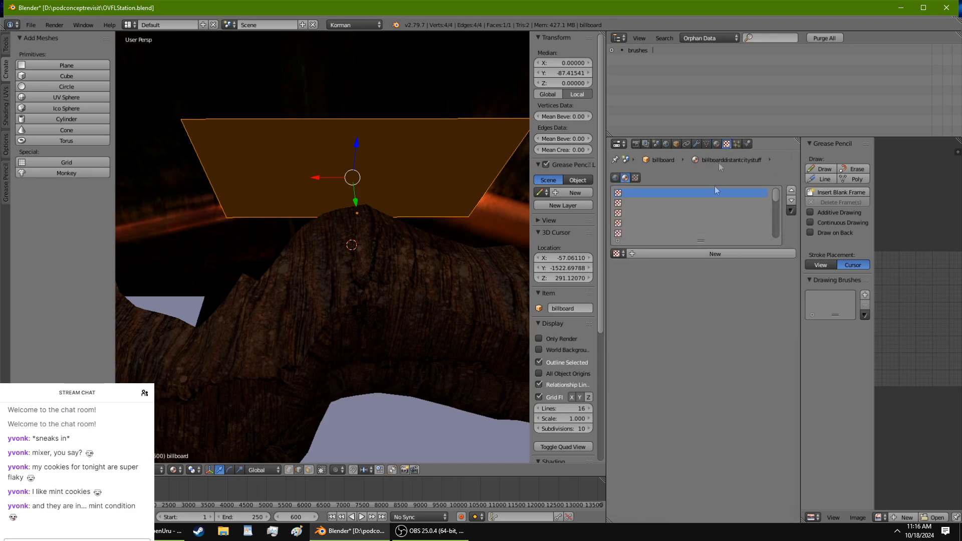
click(705, 253)
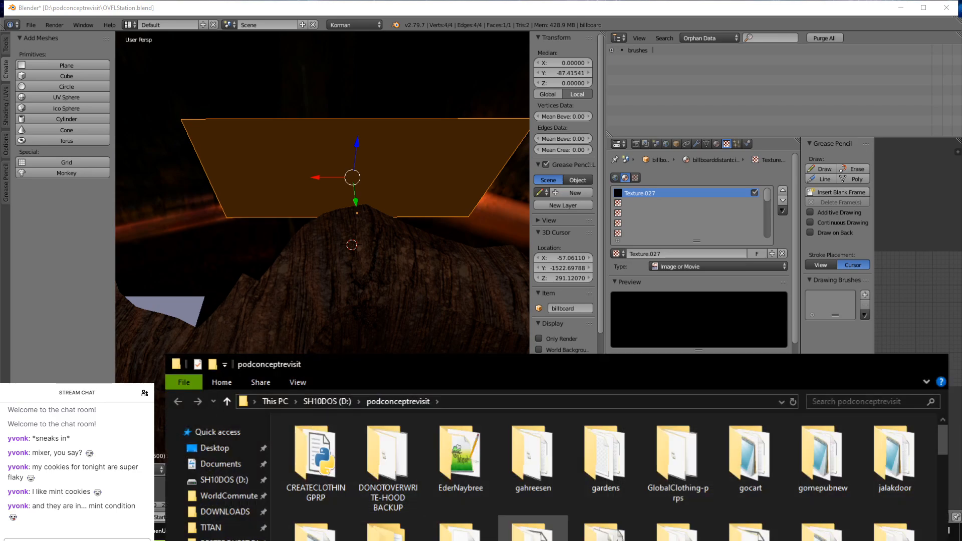
double_click(605, 530)
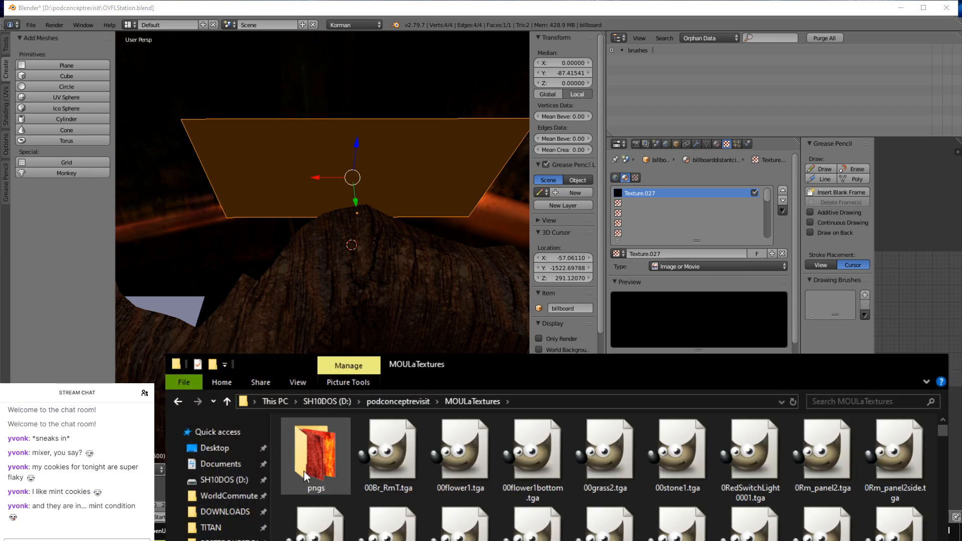
double_click(304, 470)
scroll(677, 451, down, 8)
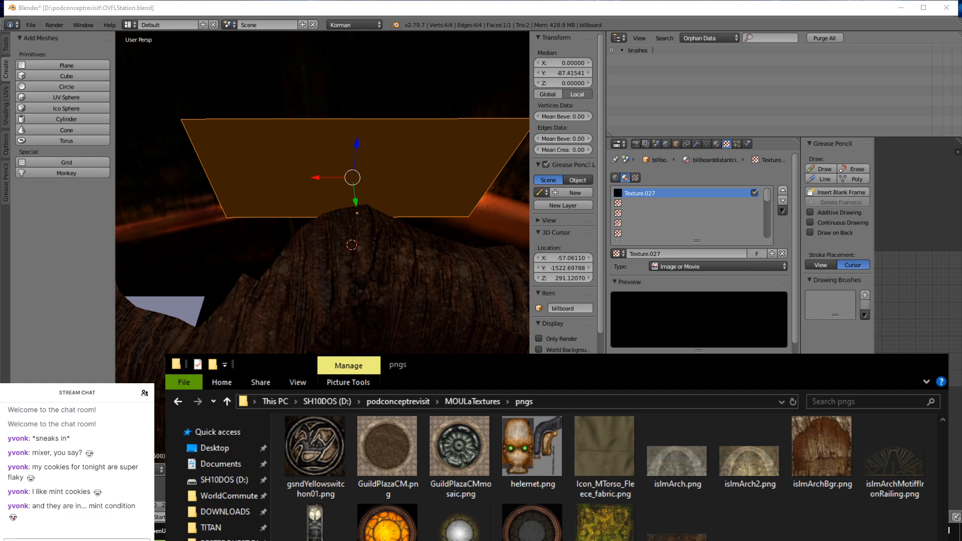
scroll(606, 476, down, 3)
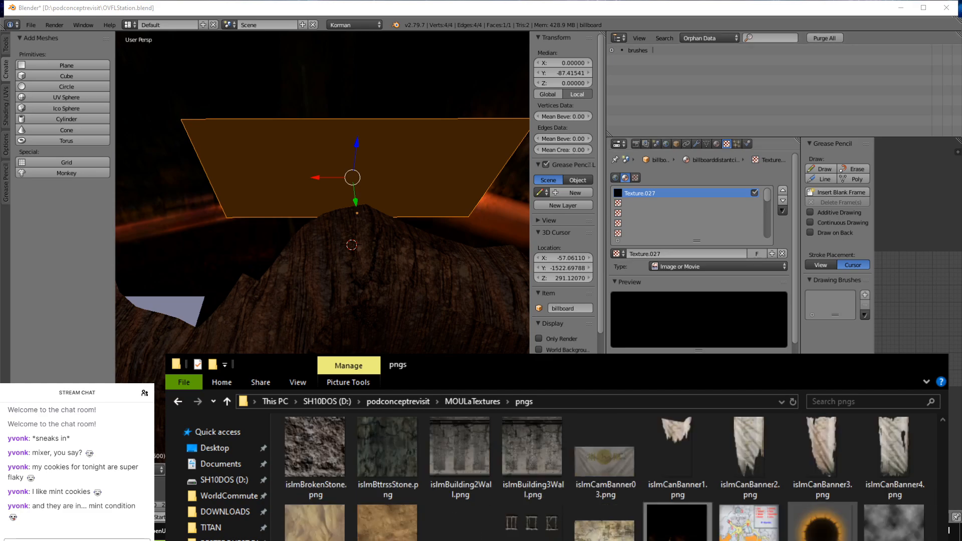
scroll(607, 476, up, 5)
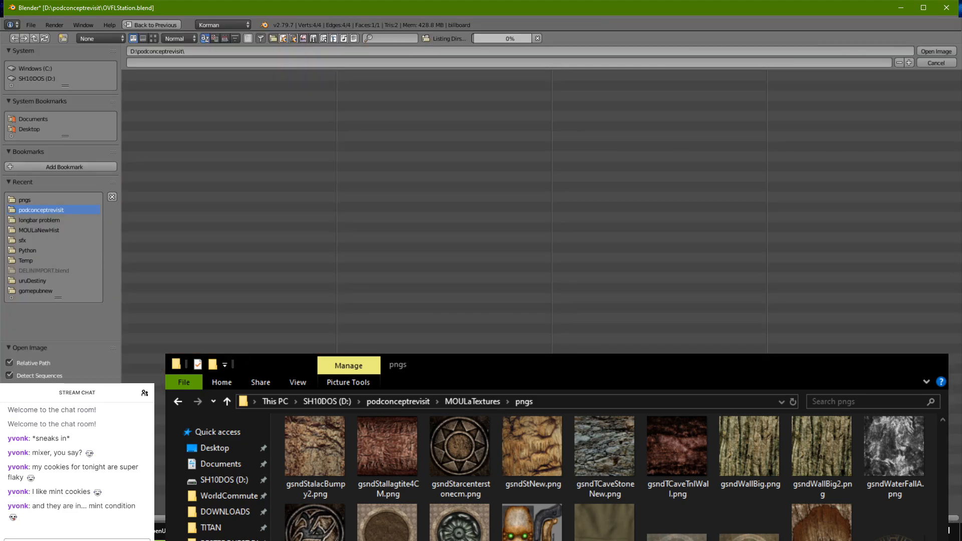
Step: Load islmCityBackDropDark.PNG from the MOULaTextures pngs folder as the billboard texture's image
click(30, 200)
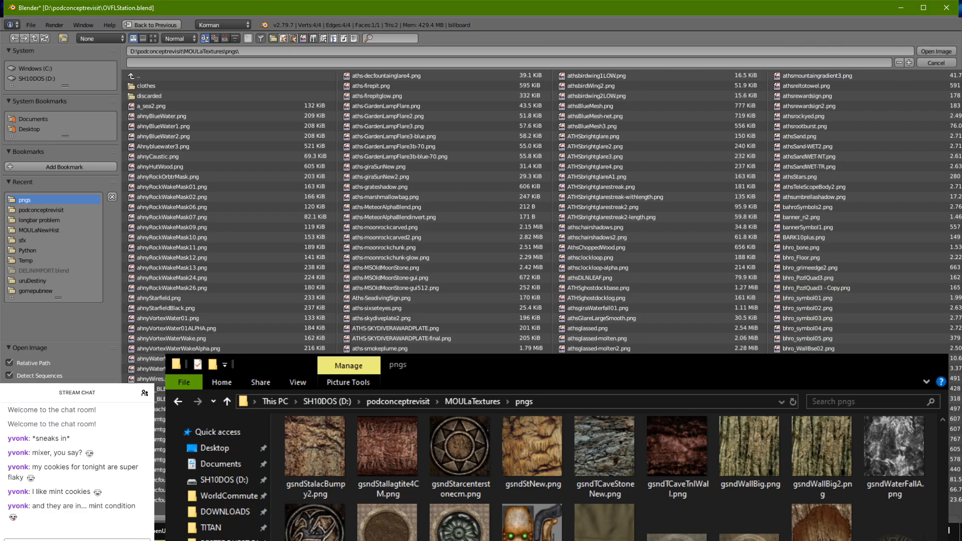
scroll(949, 529, down, 10)
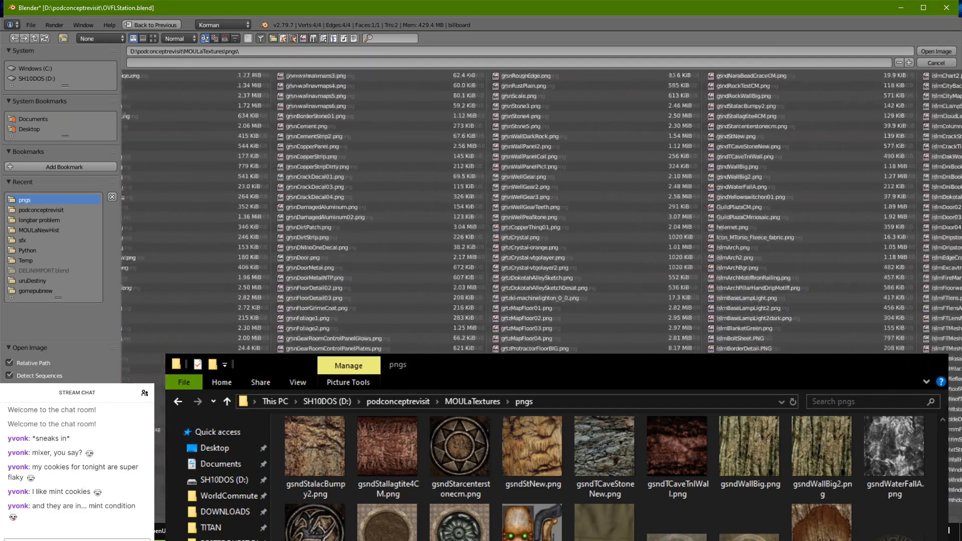
scroll(949, 530, down, 6)
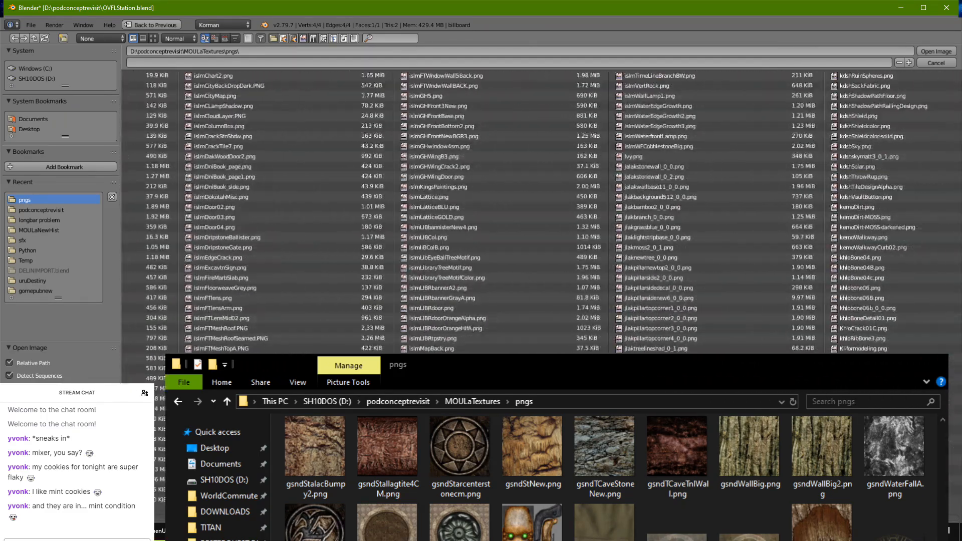
scroll(949, 530, up, 5)
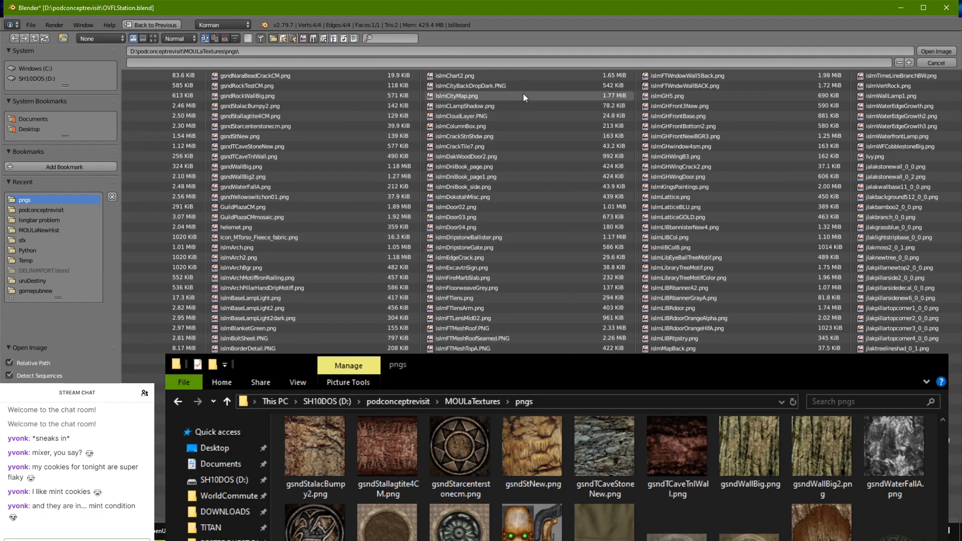
double_click(520, 87)
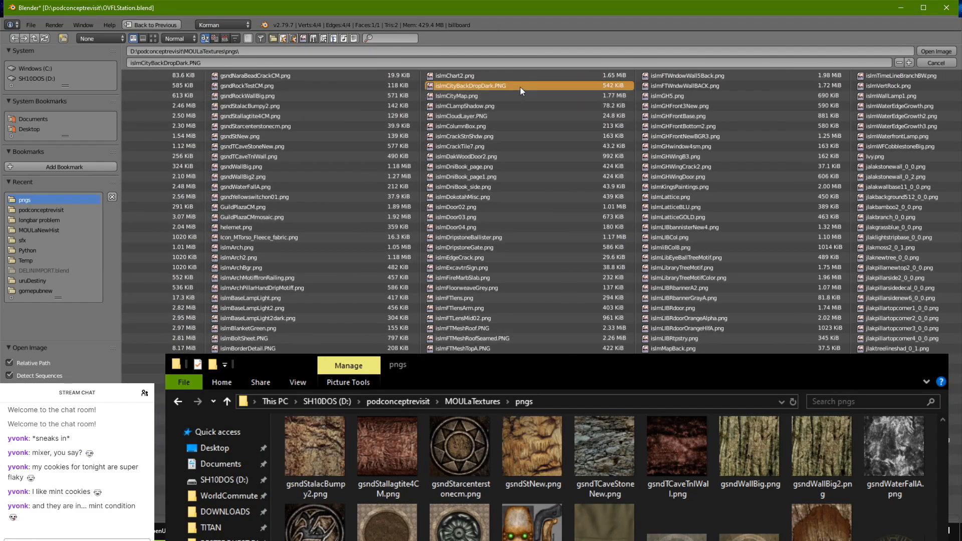
Step: Unwrap the billboard face and show the settings of its billboarddistantcitystuff material
middle_drag(450, 202, 429, 212)
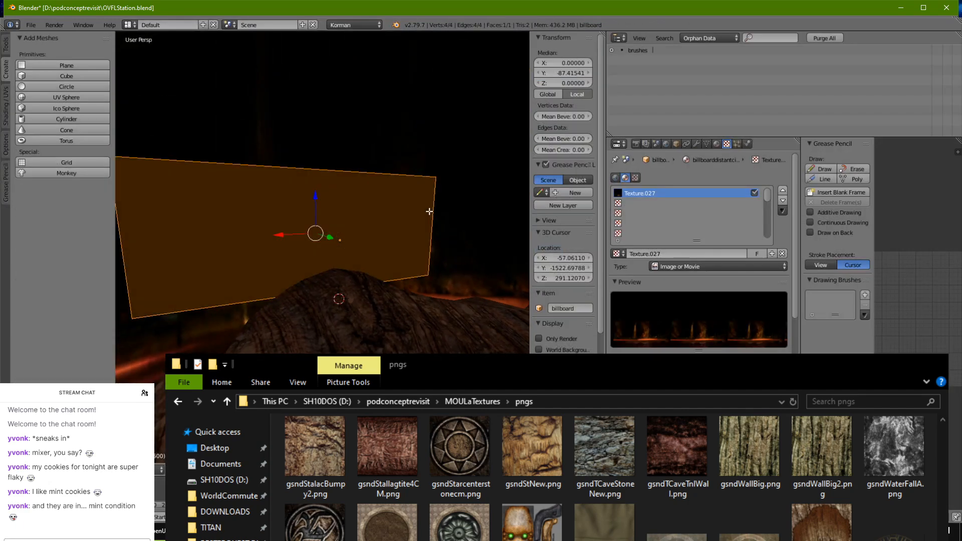
key(u)
click(401, 272)
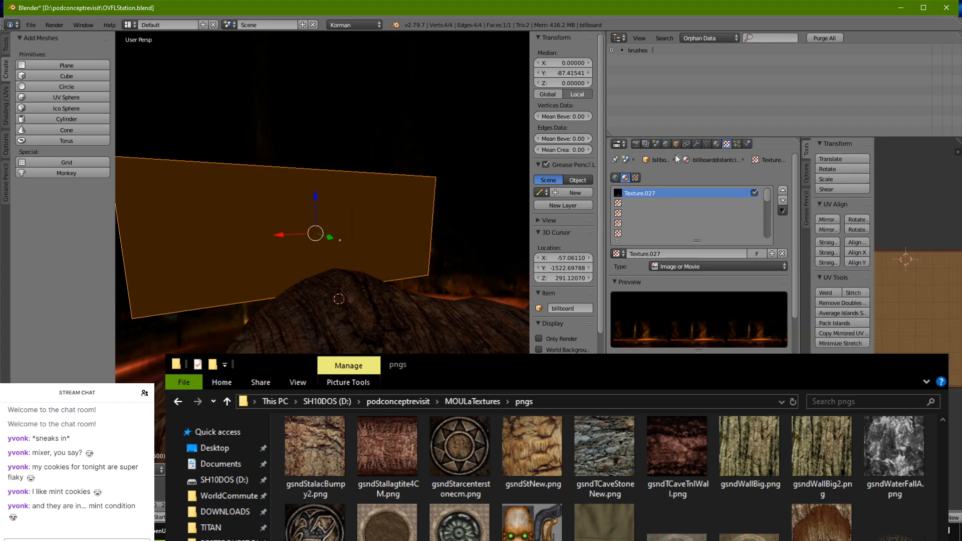
click(716, 143)
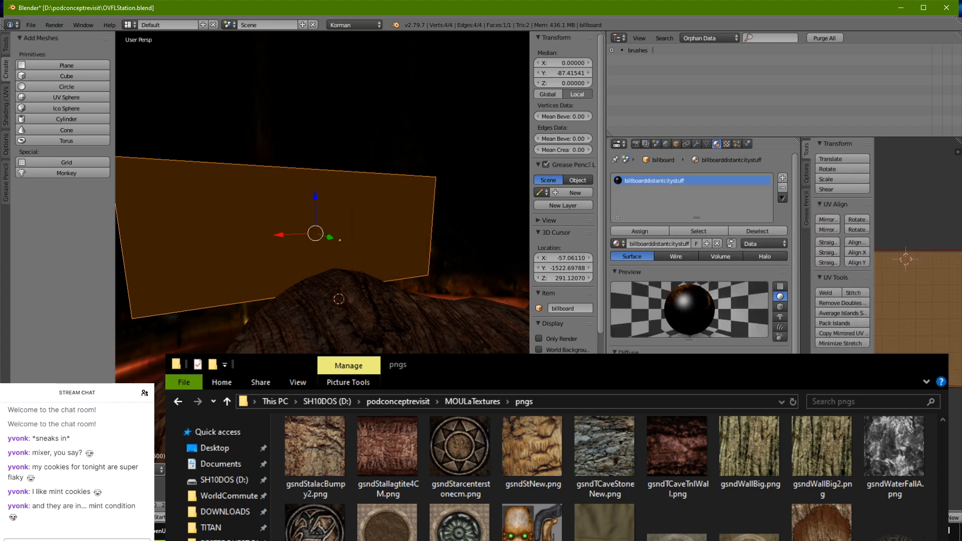
Step: Stretch the billboard's face vertically along Z to roughly double its height
key(shift+KP_7)
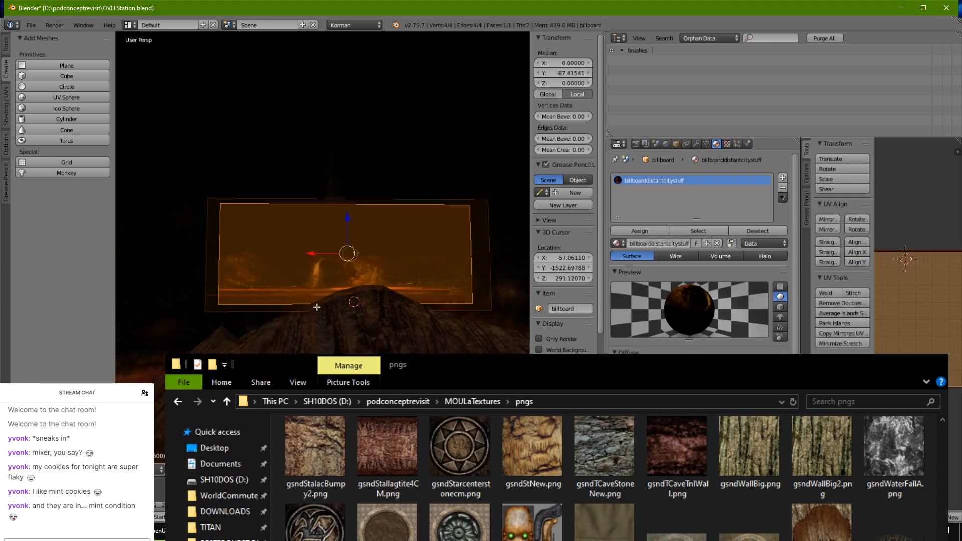
scroll(317, 307, down, 2)
key(Tab)
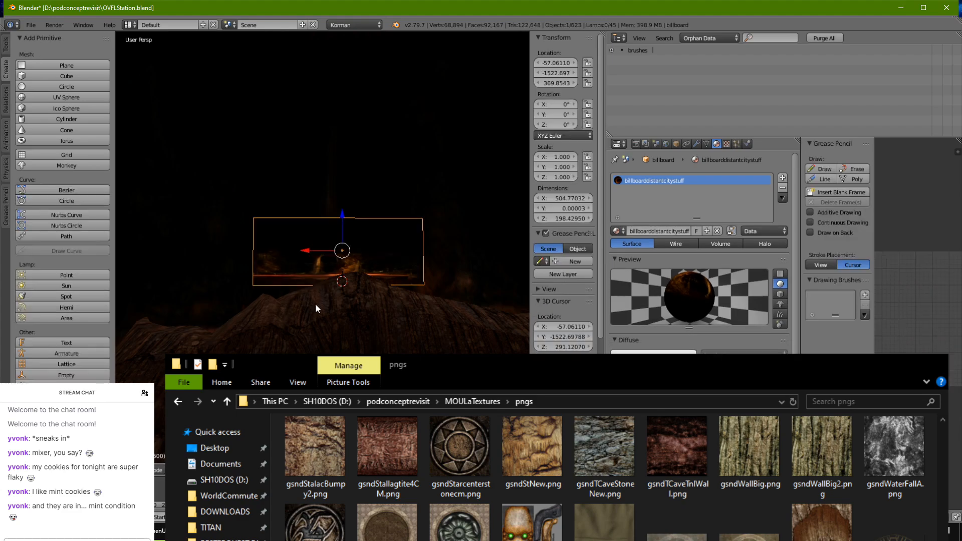
scroll(315, 303, down, 3)
scroll(321, 290, up, 3)
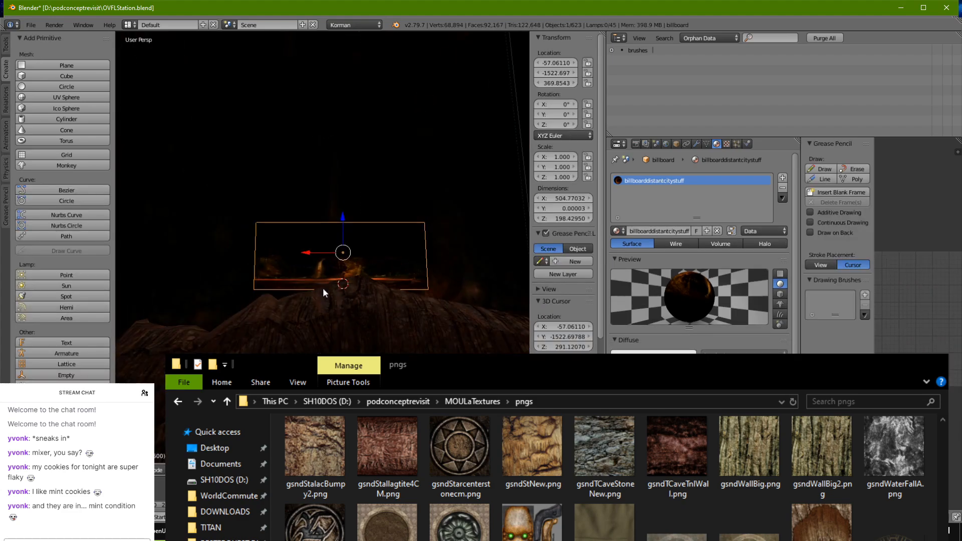
key(Tab)
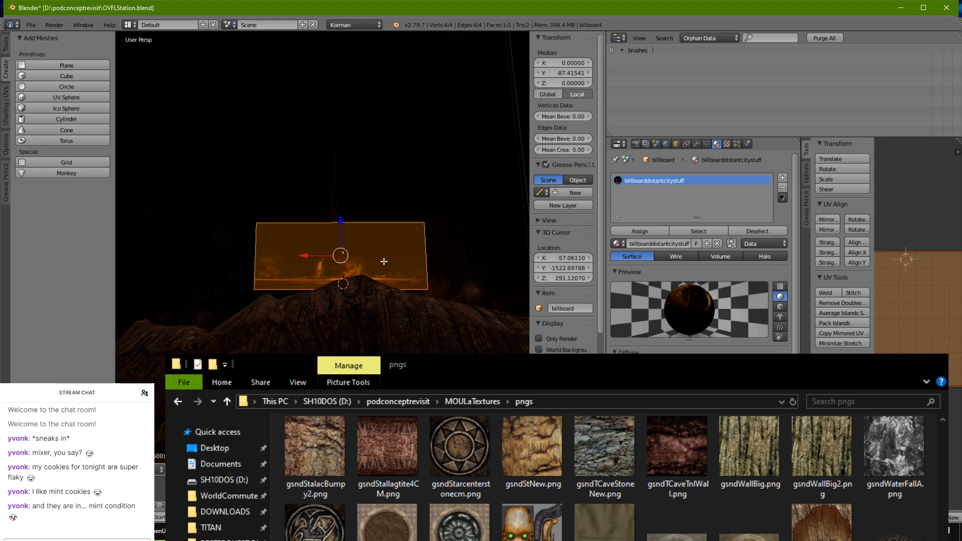
key(s)
key(z)
click(374, 189)
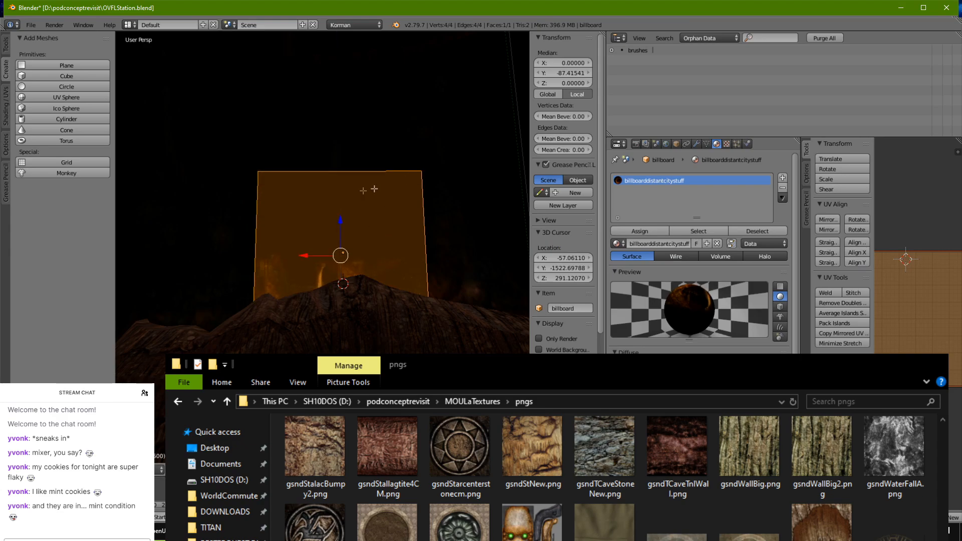
Step: Raise the billboard's face to a median Z of about 97.13 and widen it along X
key(g)
key(z)
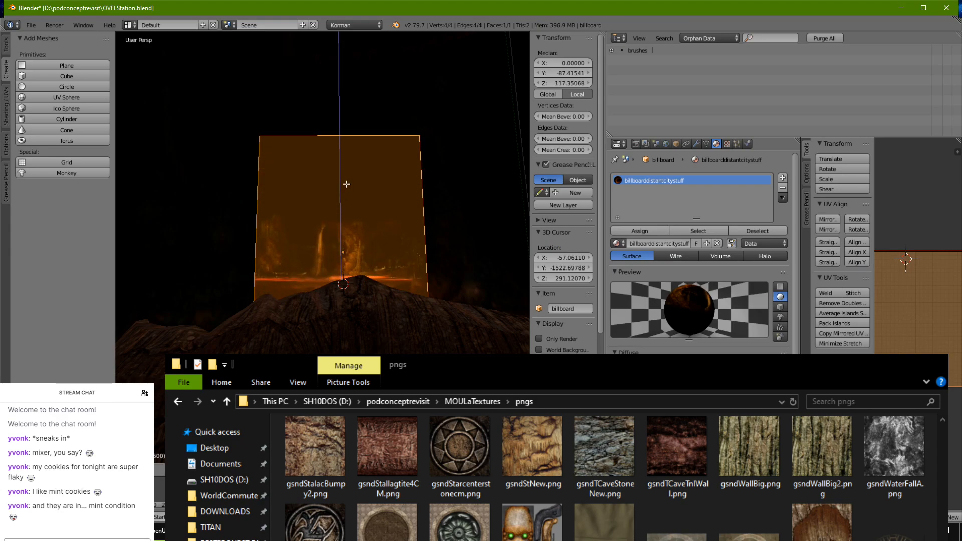
click(348, 191)
key(s)
key(x)
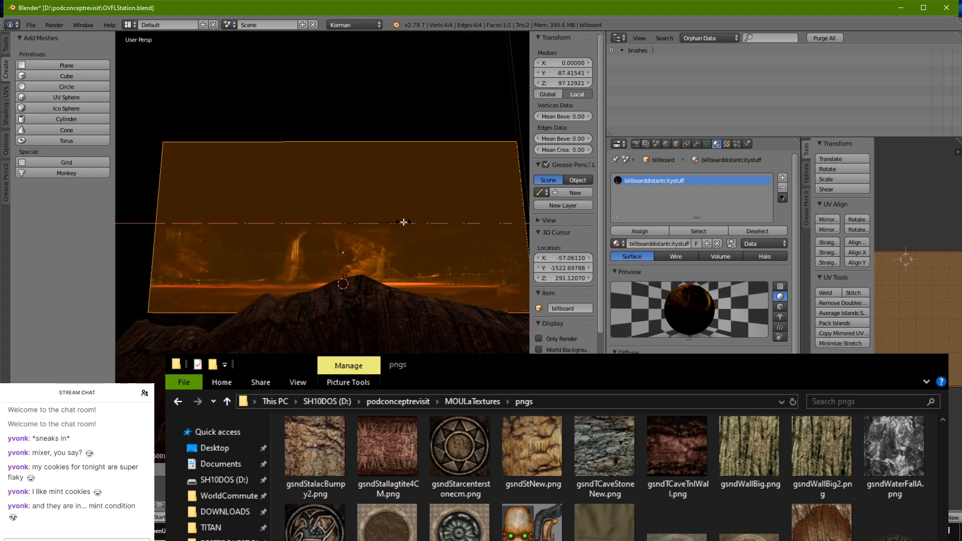
click(406, 222)
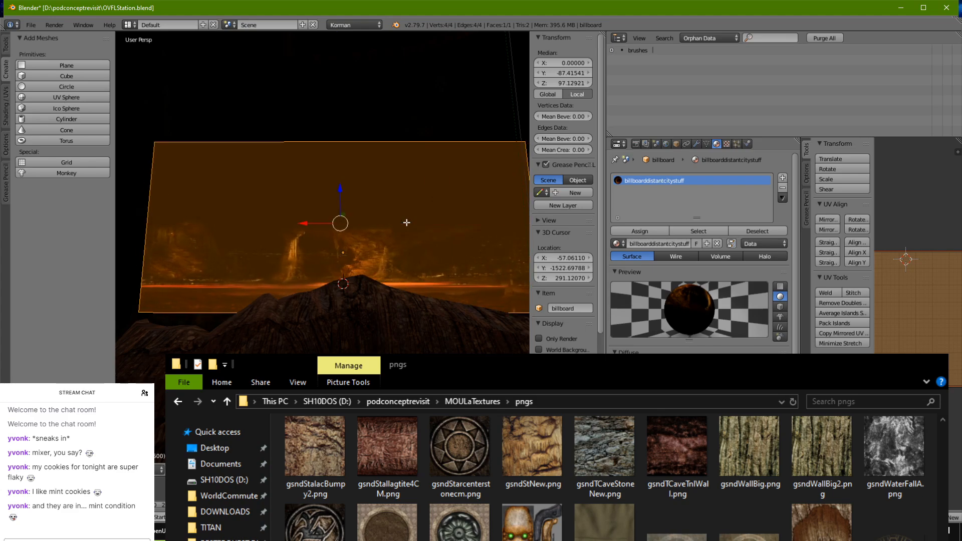
Step: Lower the billboard's face along Z behind the far rock to a median Z of about -59.54
key(g)
key(z)
click(338, 215)
scroll(337, 216, down, 2)
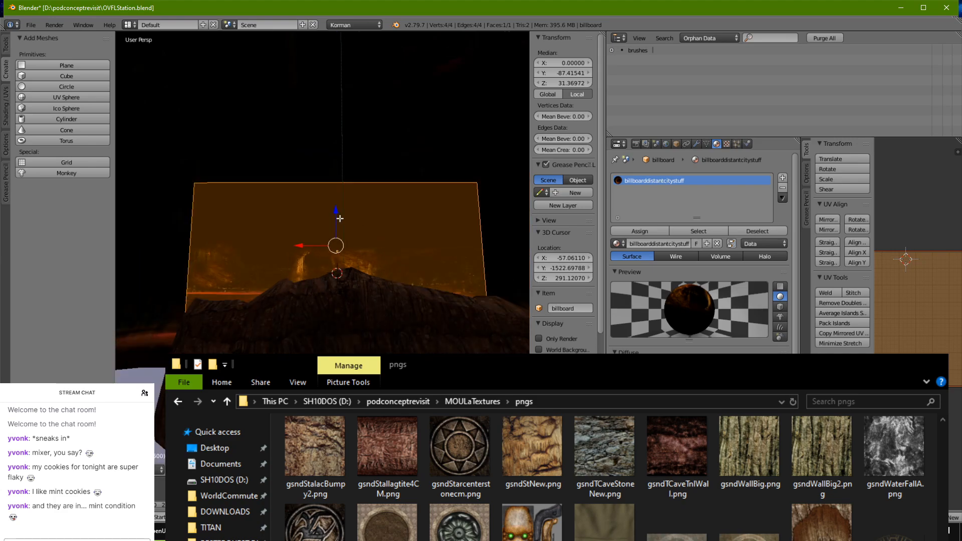
key(g)
key(z)
click(340, 231)
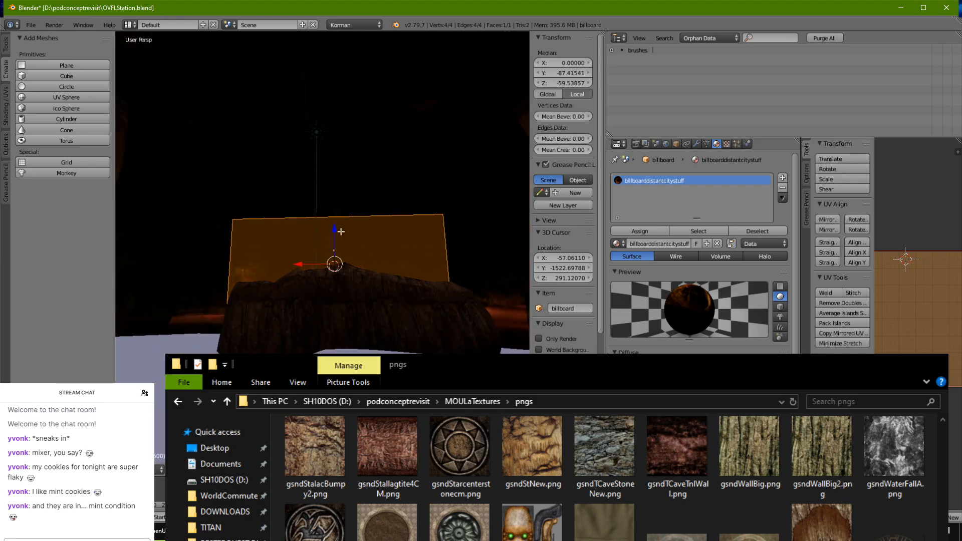
Step: Widen the billboard's face further along X and lower it to a median Z of about -157.78
key(s)
key(x)
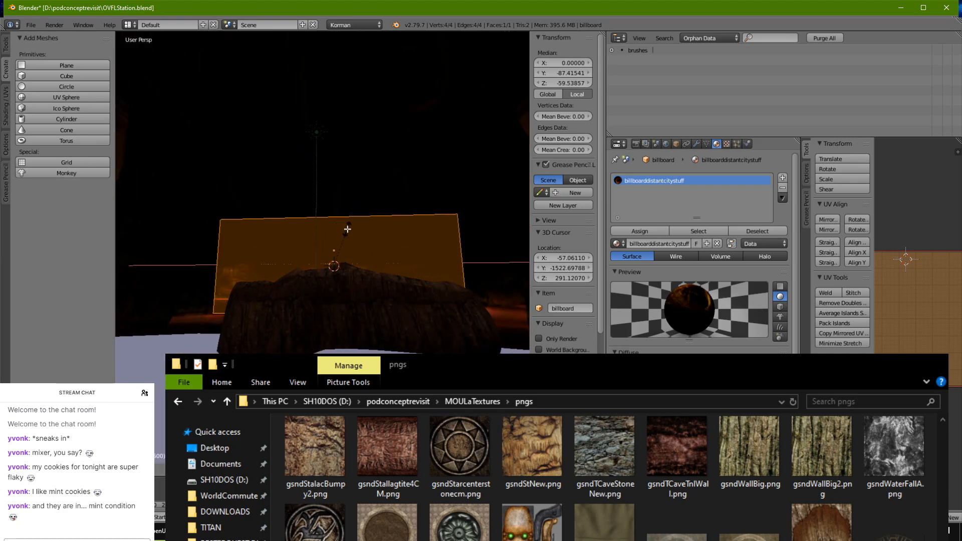
click(395, 232)
middle_drag(382, 239, 453, 287)
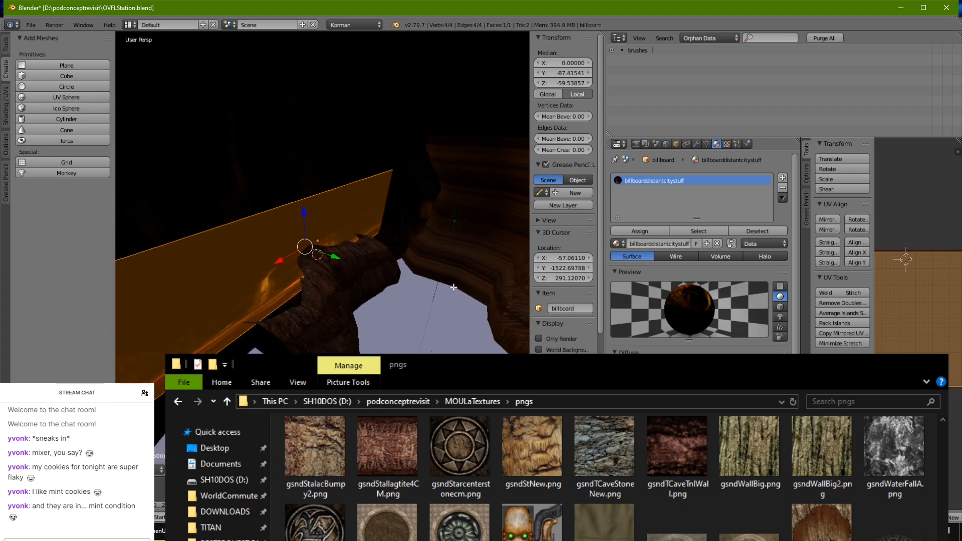
key(g)
key(z)
click(321, 236)
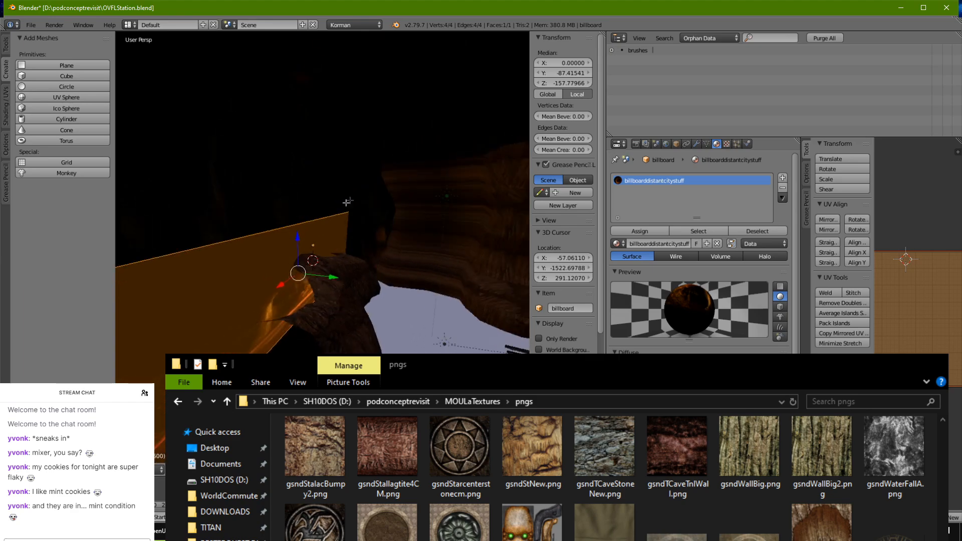
Step: Make the billboard's face taller and raise it to a median Z of about 164.94
middle_drag(321, 236, 290, 223)
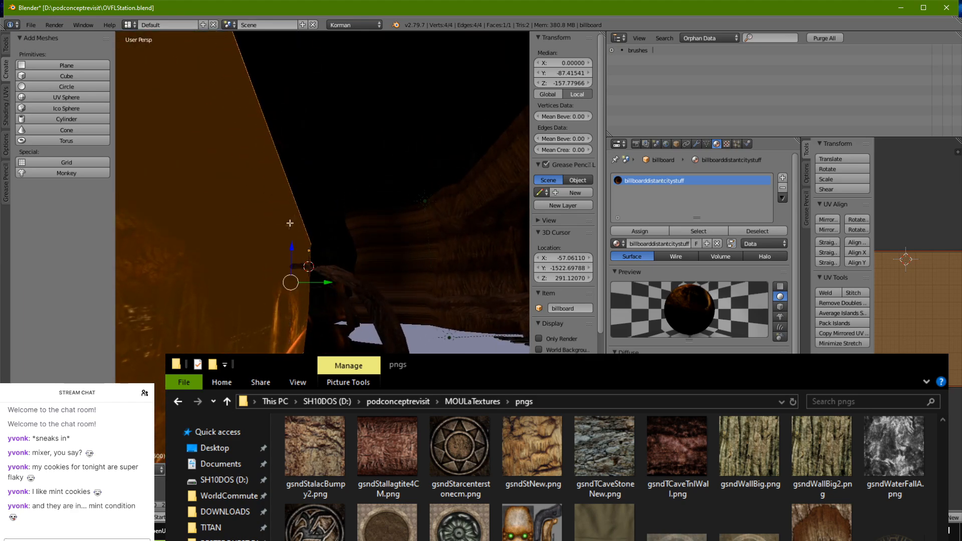
drag(291, 250, 294, 215)
middle_drag(293, 215, 193, 220)
middle_drag(293, 227, 415, 237)
key(g)
key(z)
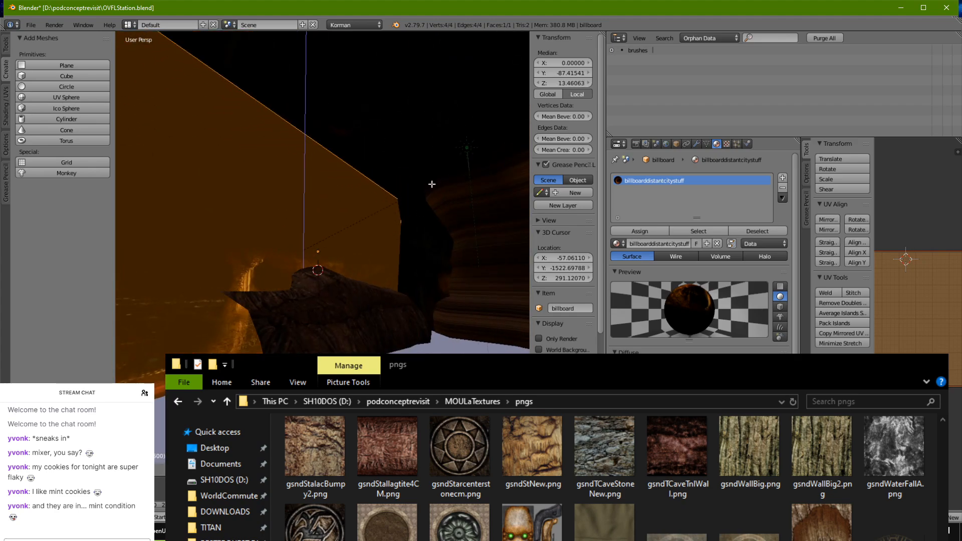
click(305, 183)
Step: Subdivide the billboard's face twice into a four-by-four grid of faces
middle_drag(305, 183, 307, 332)
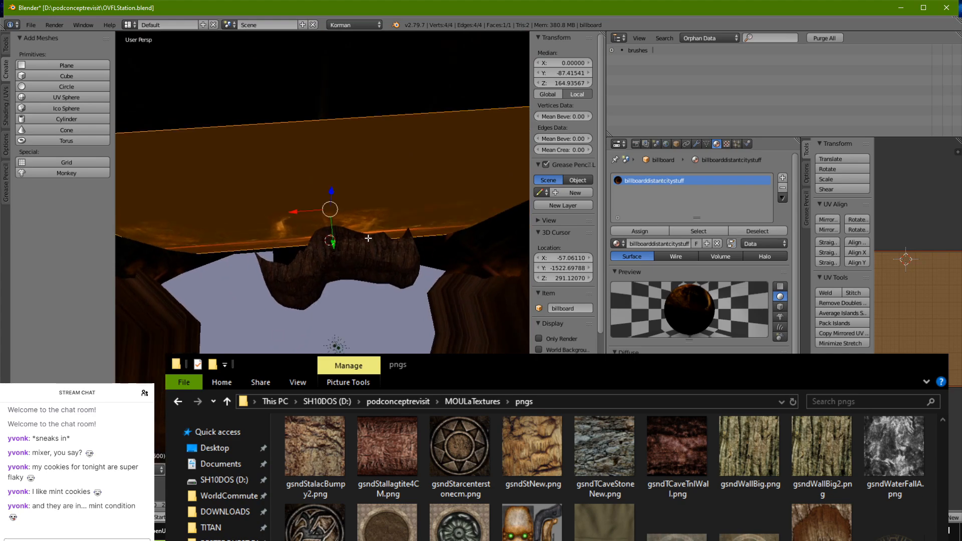
click(5, 41)
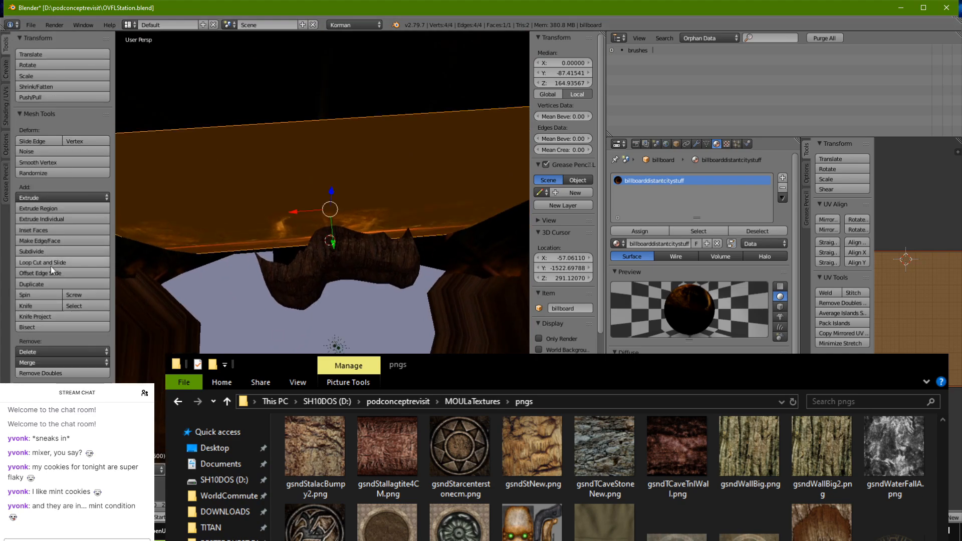
click(52, 251)
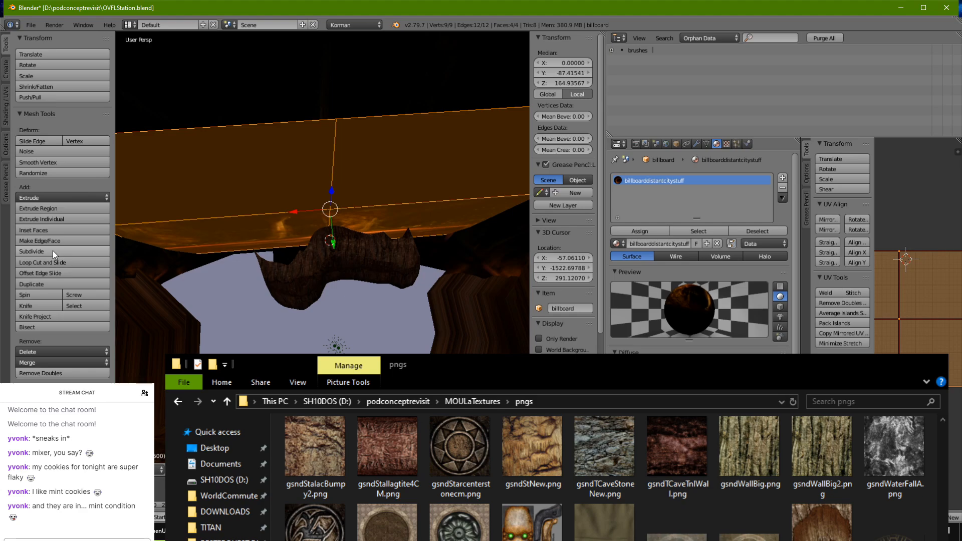
click(53, 251)
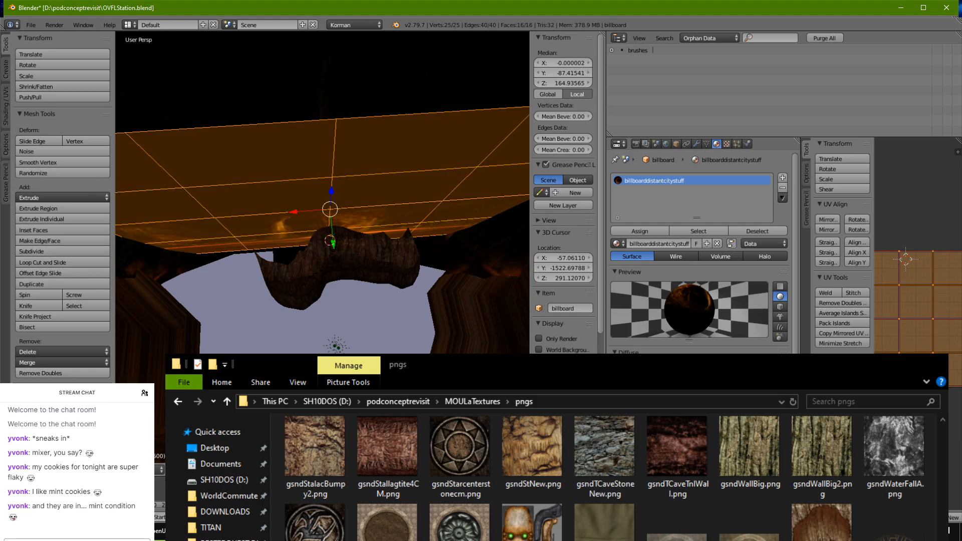
Step: Select the billboard's middle vertical edge loop and push it back along Y to about -148.39
alt+right_click(330, 174)
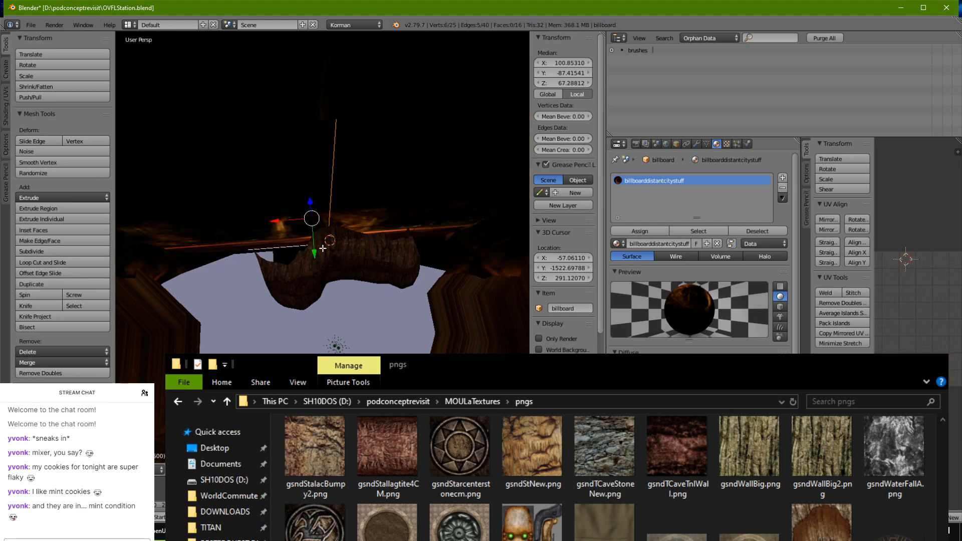
shift+right_click(317, 246)
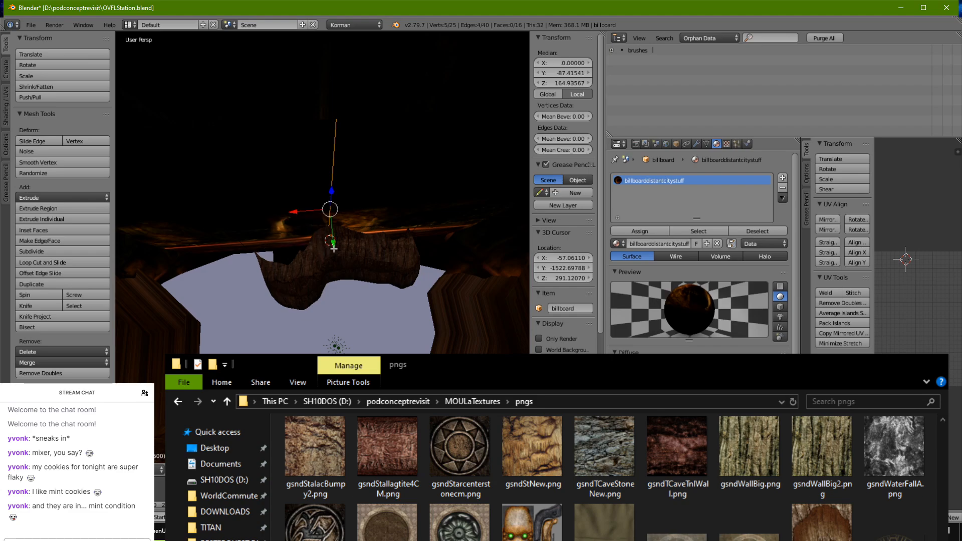
drag(334, 247, 333, 237)
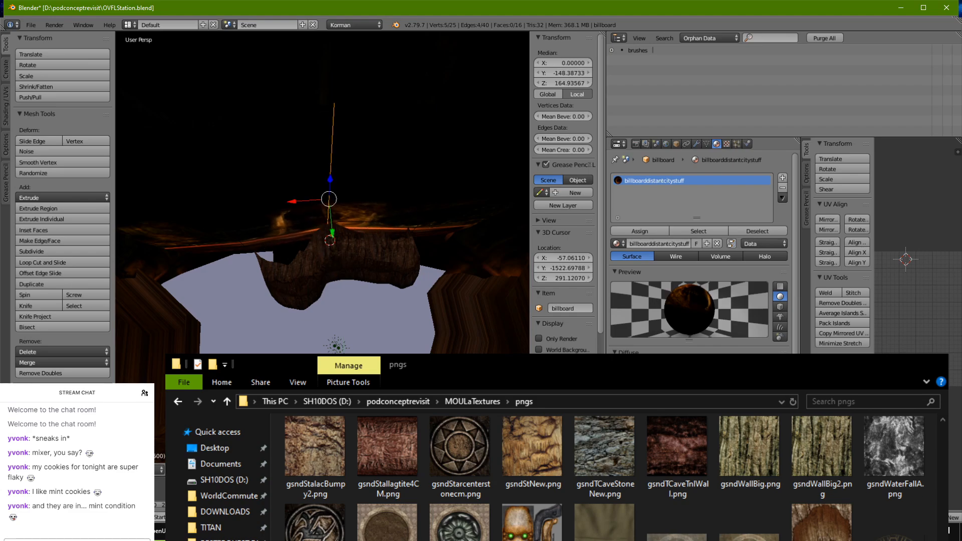
Step: Select the two middle columns of billboard faces and push them back to a median Y of about -241.74
key(a)
right_click(290, 165)
ctrl+right_click(301, 234)
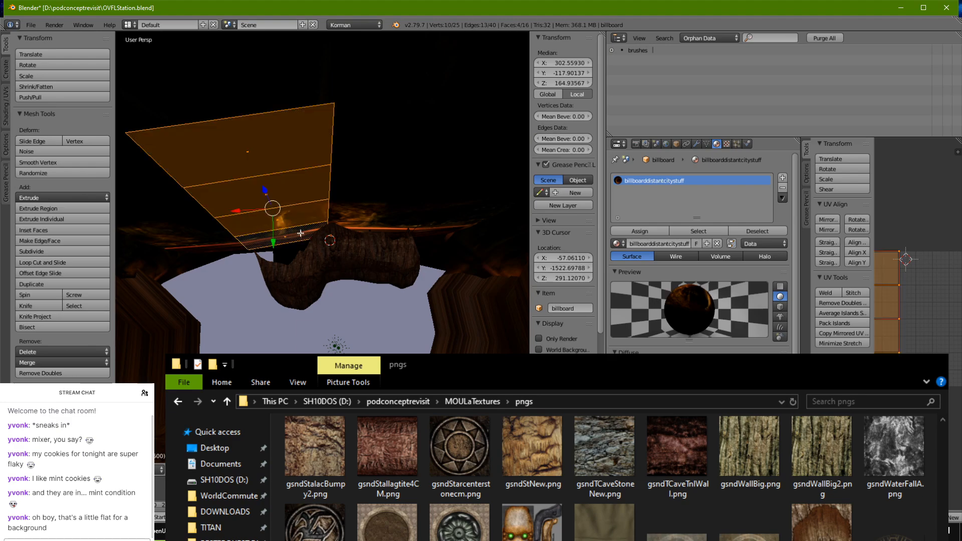
key(alt+h)
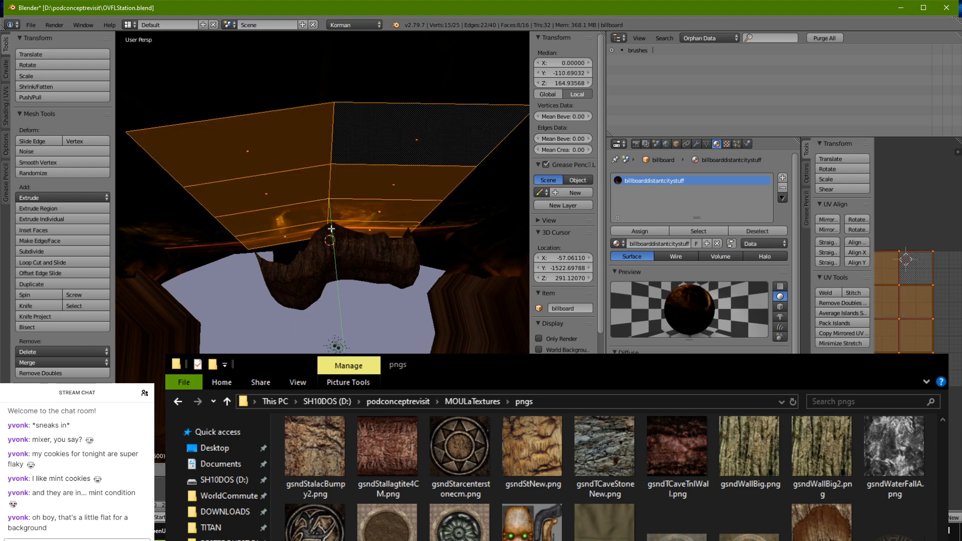
click(316, 213)
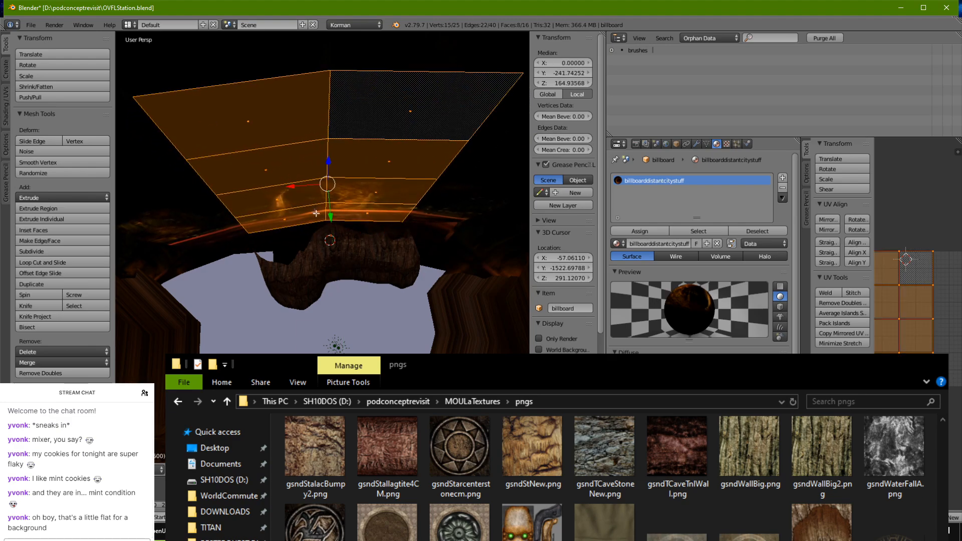
Step: Leave mesh editing and lower the curved billboard object slightly along Z behind the far rock
middle_drag(315, 213, 329, 151)
scroll(341, 217, up, 1)
shift+middle_drag(341, 217, 333, 186)
key(Tab)
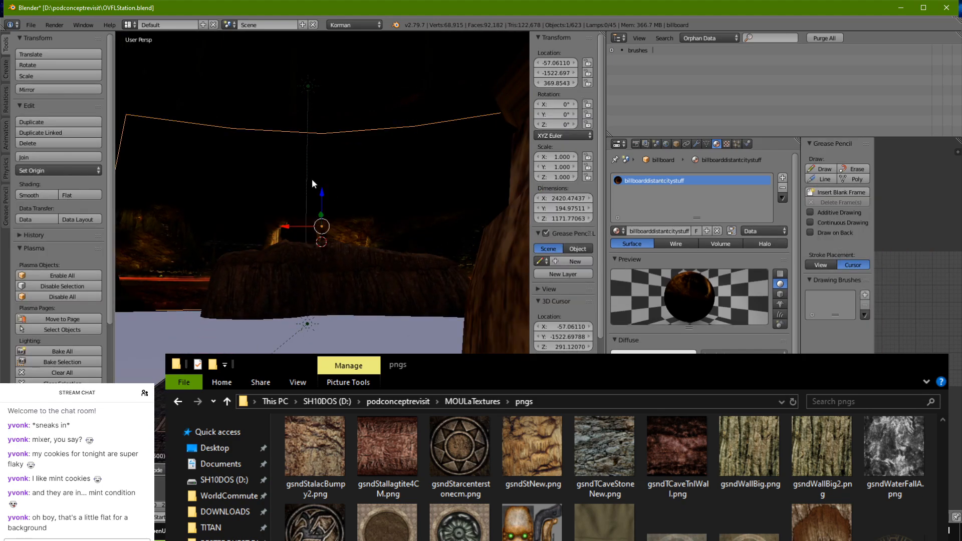
key(g)
key(z)
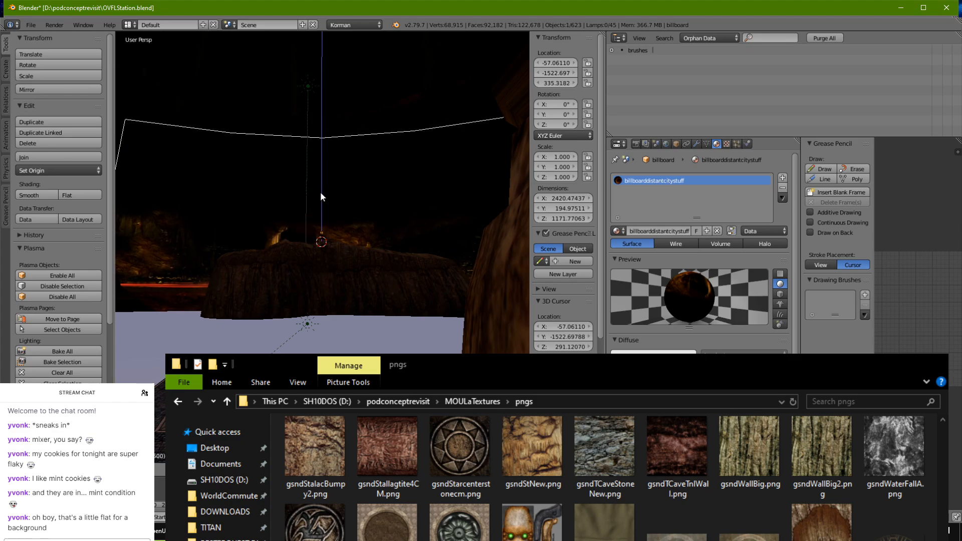
click(322, 194)
Step: Select the billboard's top row of faces and move it to a median Y of about -137.26 and Z of 966.25
middle_drag(320, 189, 377, 235)
key(Tab)
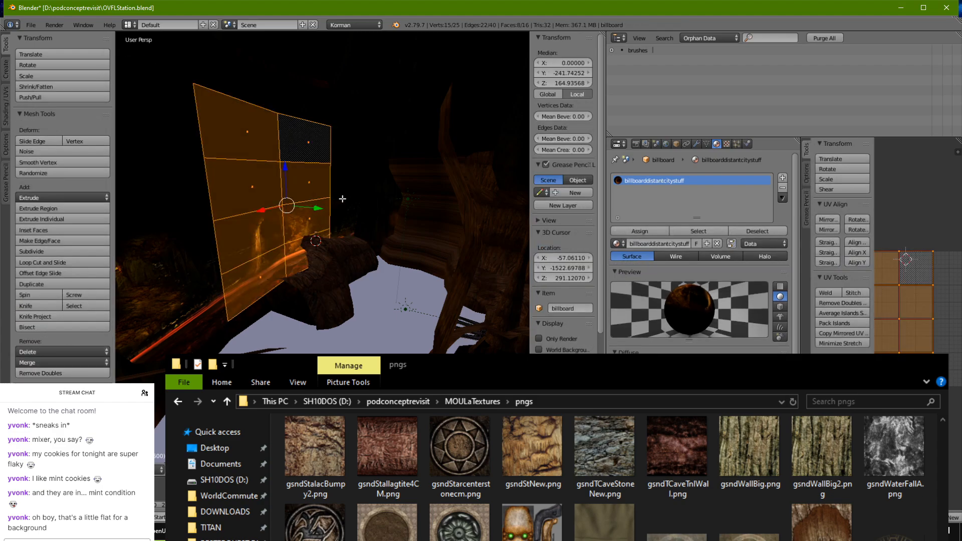
key(a)
key(a)
middle_drag(341, 198, 364, 200)
key(a)
alt+right_click(242, 182)
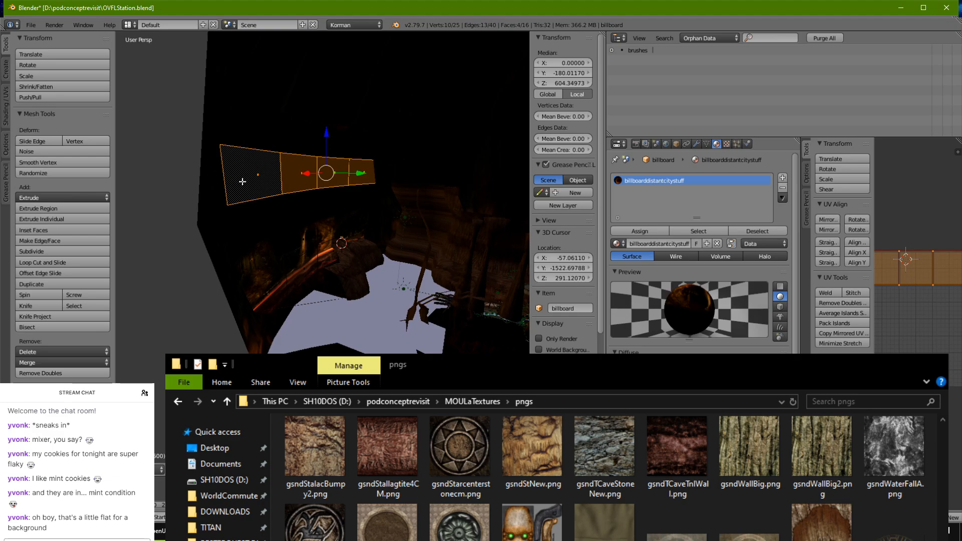
drag(328, 132, 361, 125)
middle_drag(390, 111, 415, 119)
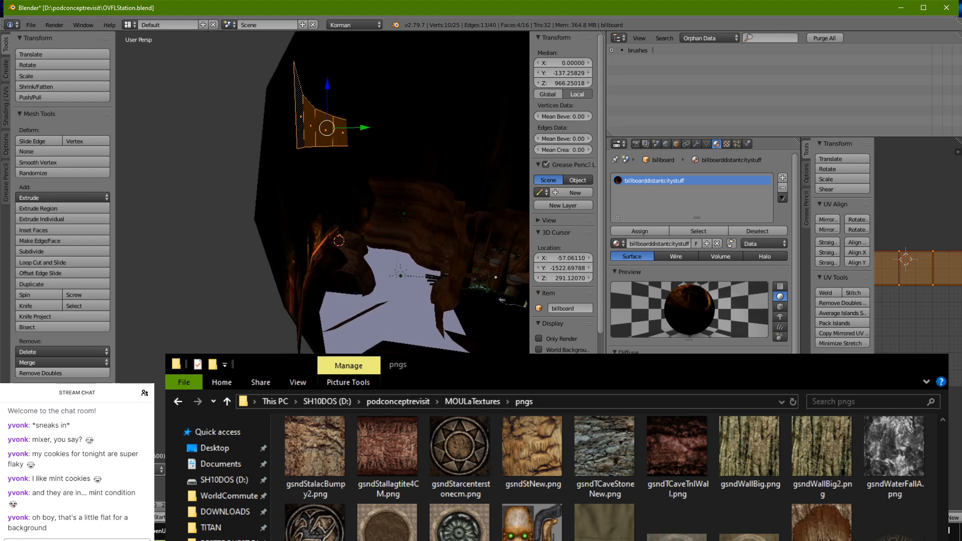
Step: Switch the viewport to solid shading and rotate the billboard's top row of faces about the X axis
key(alt+z)
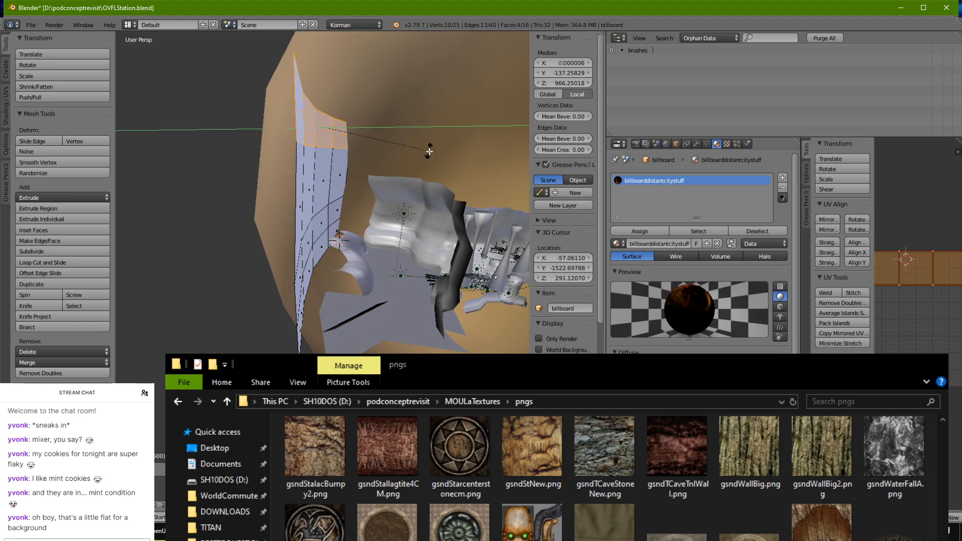
key(r)
key(x)
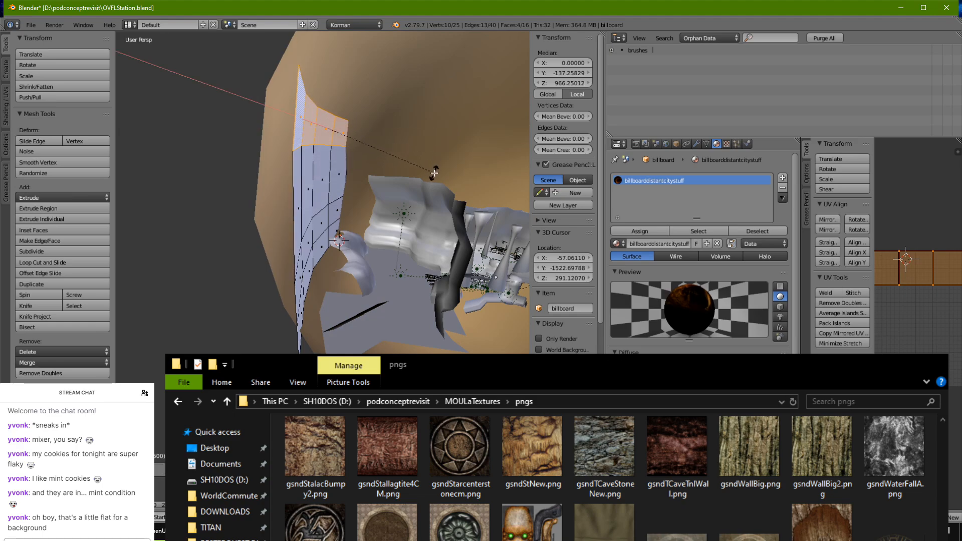
click(430, 179)
Step: Add the billboard's second row of faces to the selection and move both upper rows to a median Y of about -160.95 and Z of 729.00
shift+right_click(340, 167)
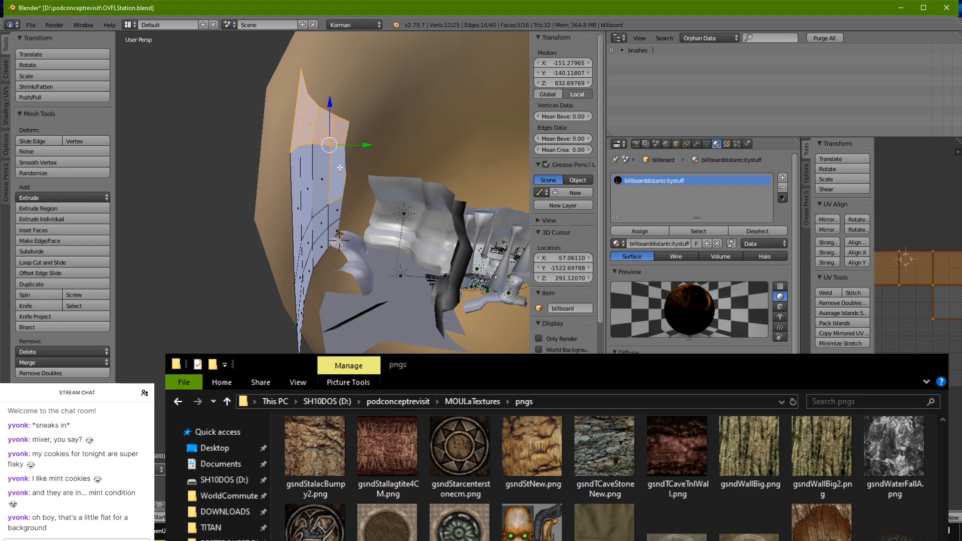
shift+right_click(303, 202)
shift+right_click(322, 190)
shift+right_click(306, 190)
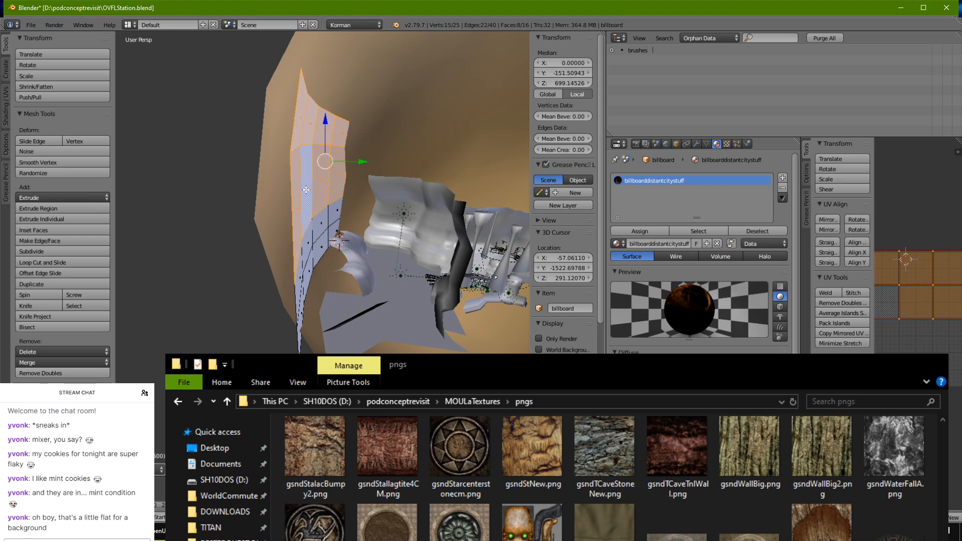
key(g)
key(y)
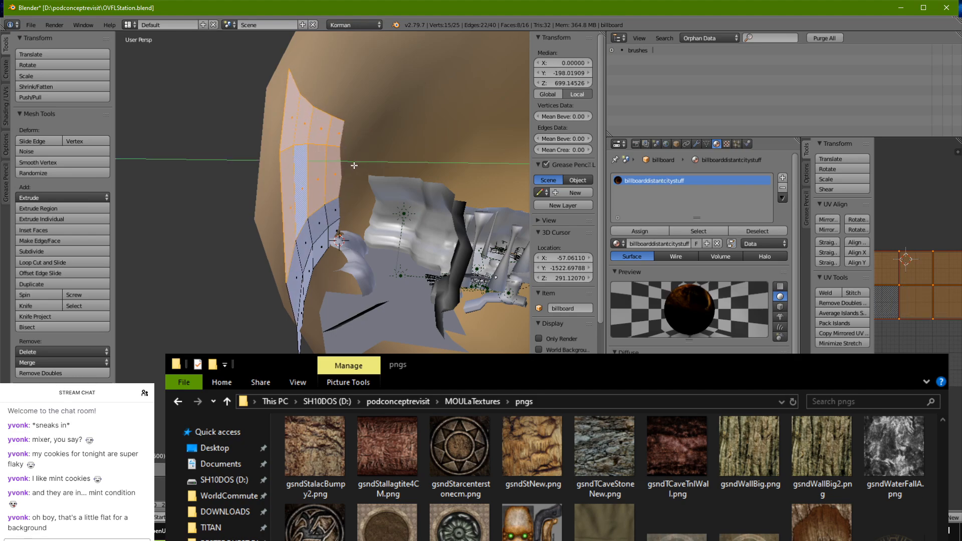
drag(354, 165, 354, 166)
drag(325, 135, 325, 131)
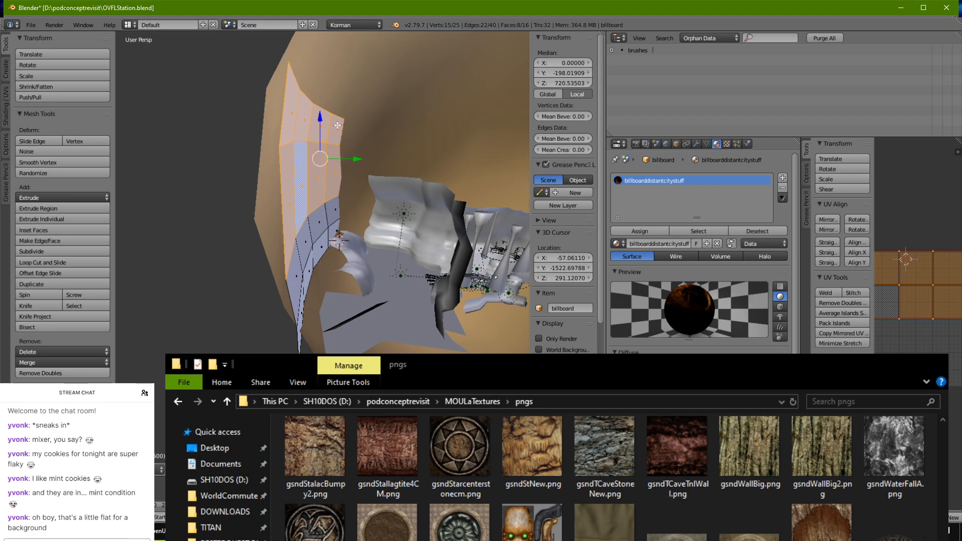
click(326, 126)
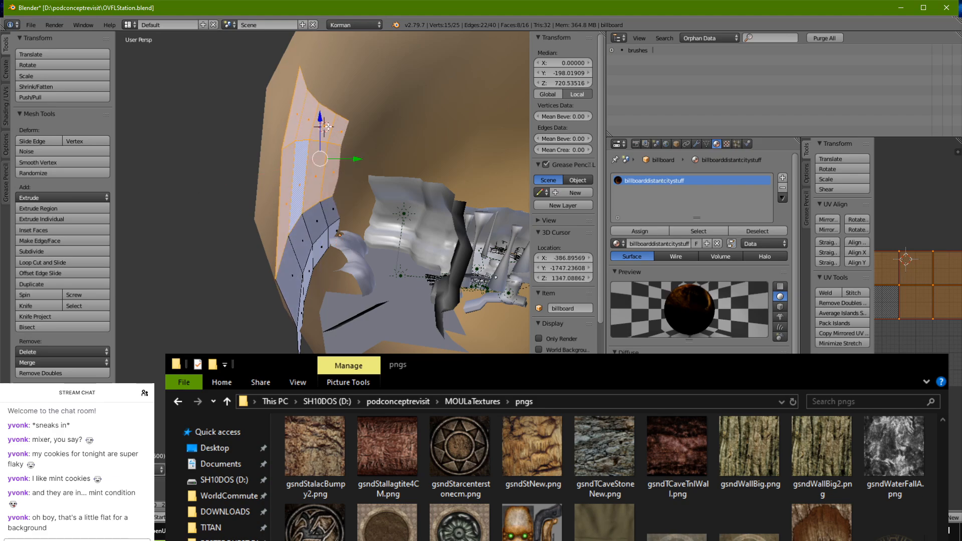
drag(327, 126, 326, 120)
drag(352, 157, 363, 157)
Step: Select the billboard's bottom row of edges, scale it, and move it forward to a median Y of about -88.53
scroll(343, 251, up, 3)
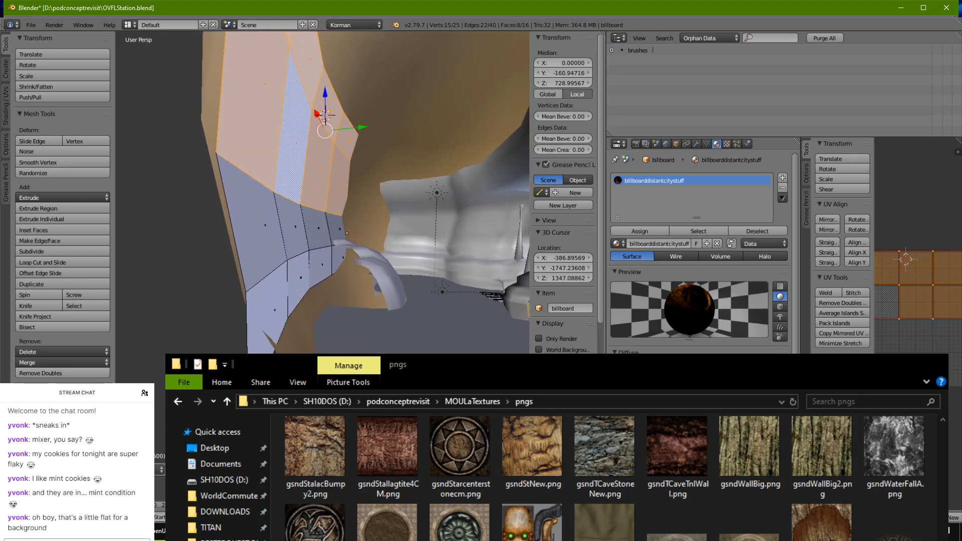
right_click(336, 274)
ctrl+right_click(282, 349)
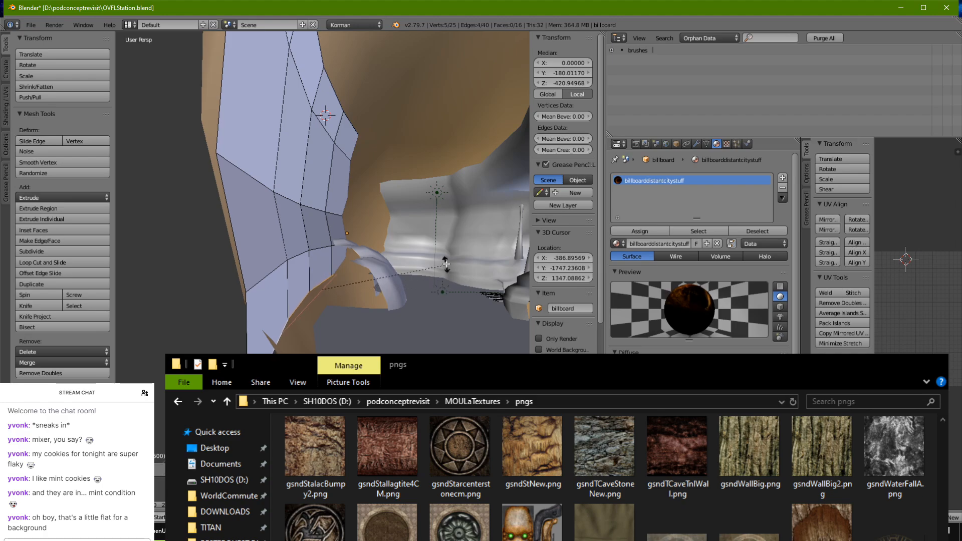
key(s)
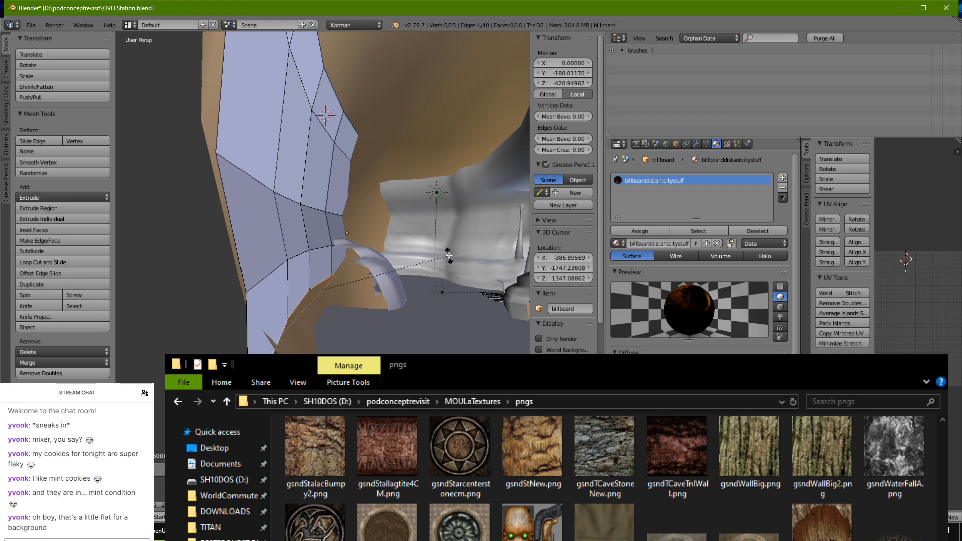
click(125, 259)
drag(344, 292, 357, 293)
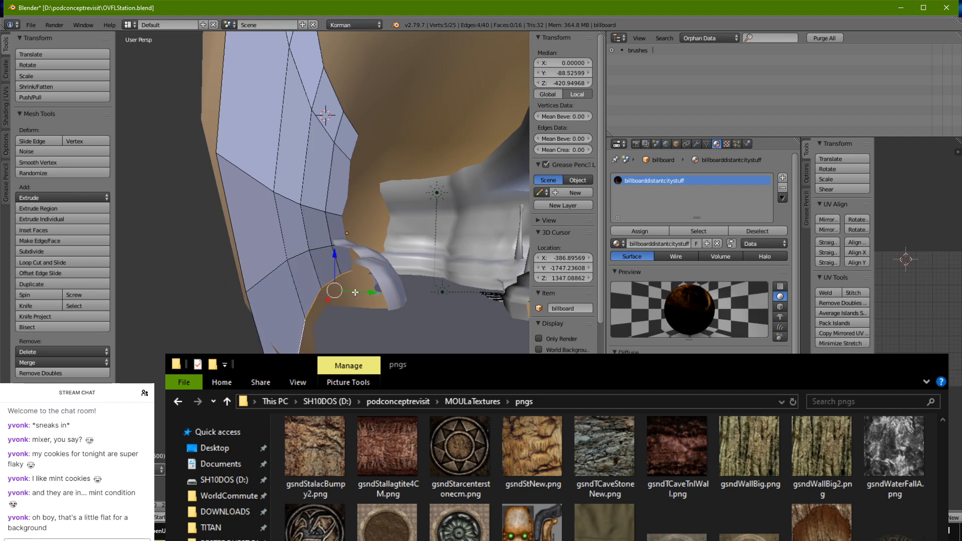
Step: Switch the viewport to textured shading, select the entire billboard mesh, and widen the UV editor to show its layout
middle_drag(357, 292, 292, 296)
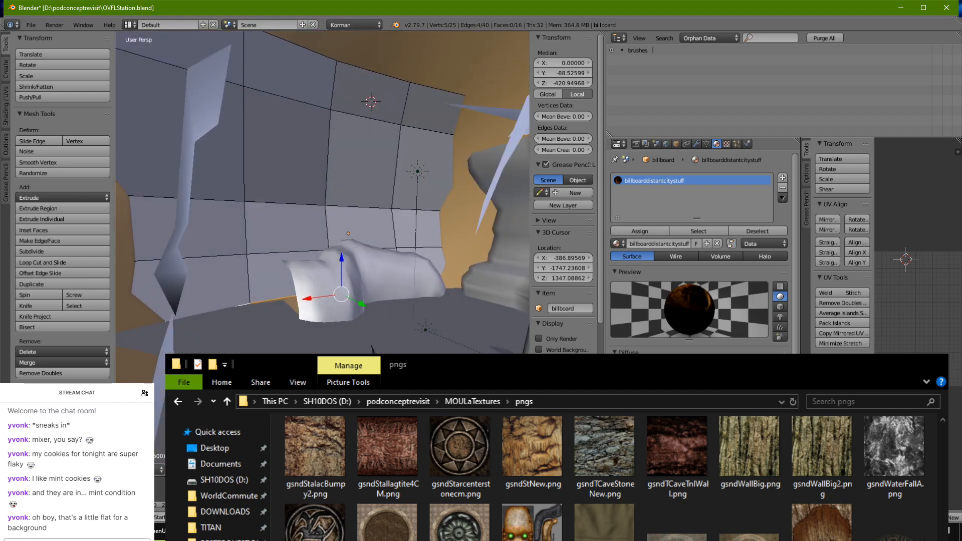
key(alt+z)
mouse_move(325, 346)
middle_down()
mouse_move(273, 339)
mouse_move(281, 353)
mouse_move(271, 351)
mouse_move(318, 349)
middle_up()
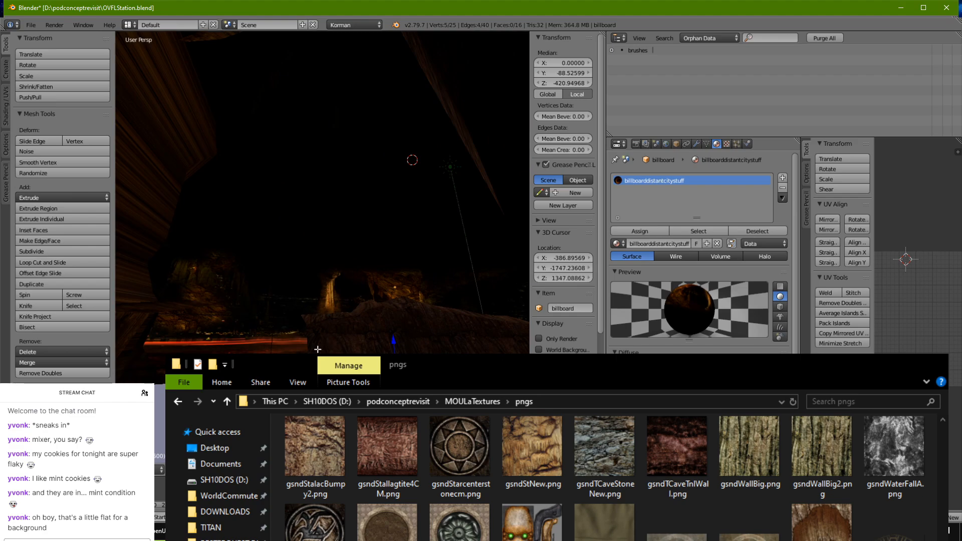
key(a)
key(a)
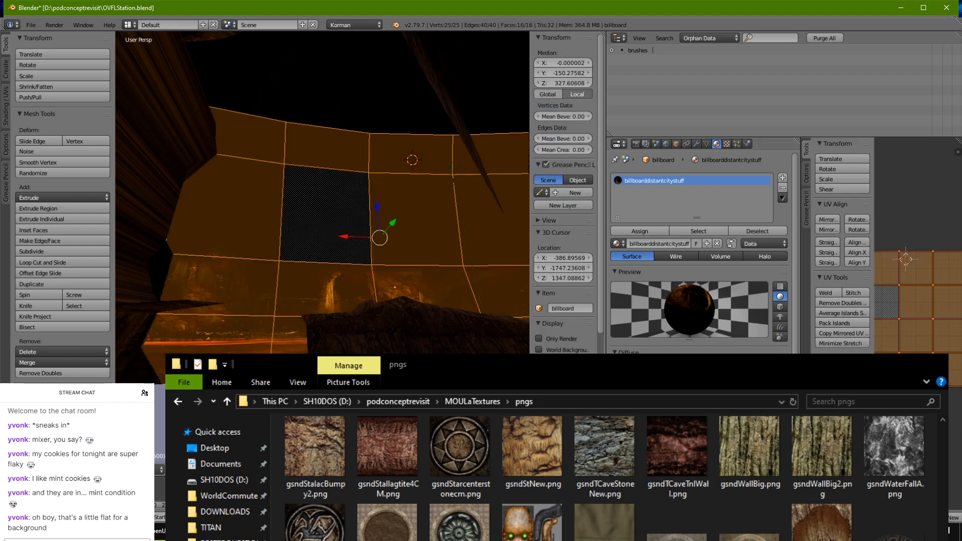
drag(801, 245, 685, 246)
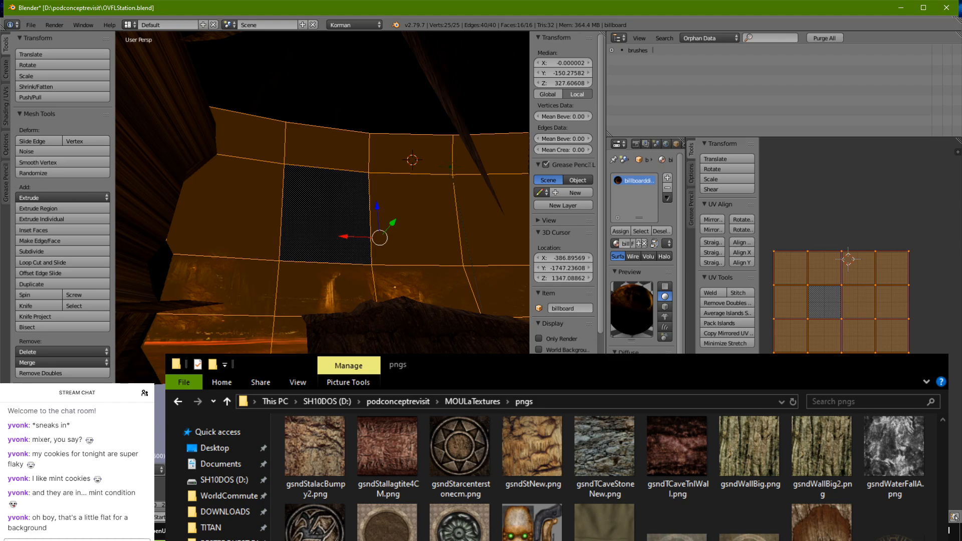
scroll(860, 281, down, 4)
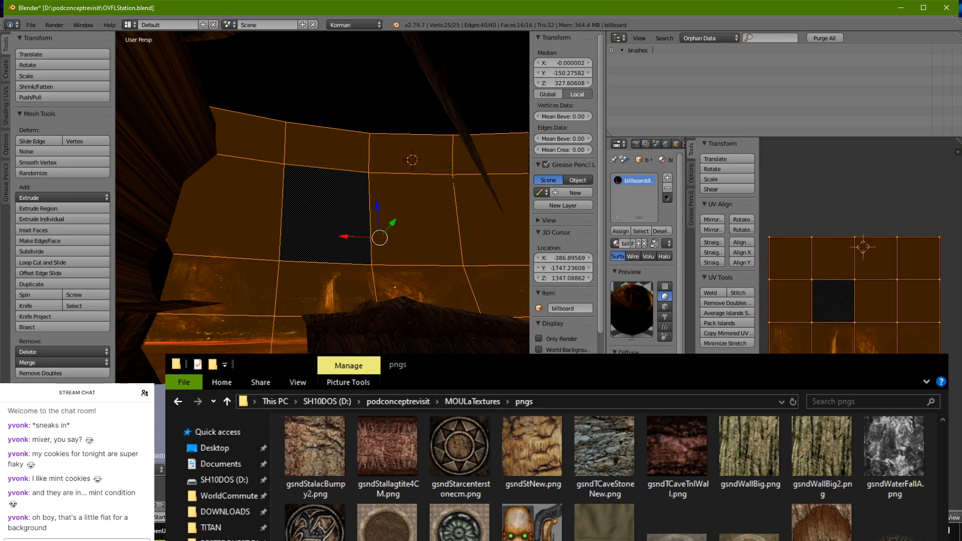
middle_drag(852, 260, 878, 283)
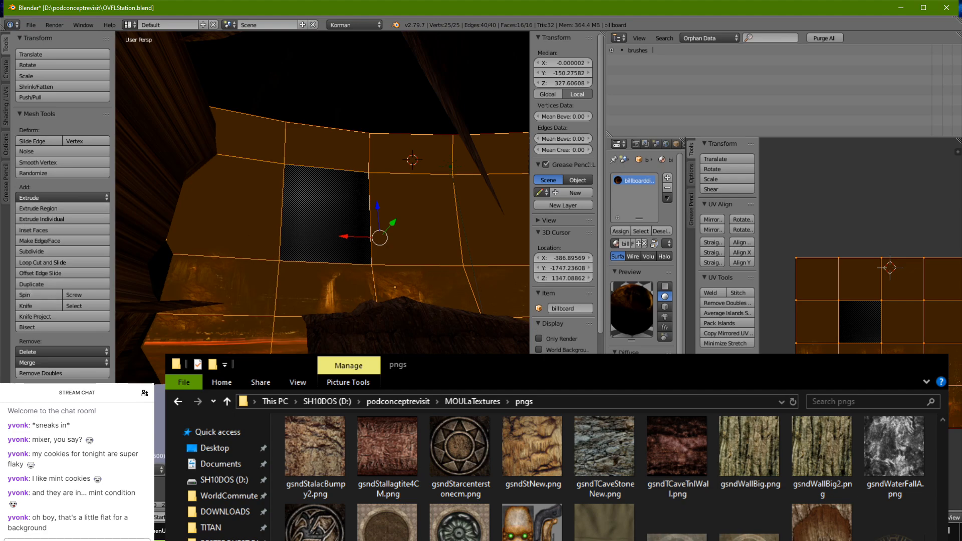
Step: Select the horizontal edge row across the billboard's middle and raise it to a median Z of about 566.06
right_click(212, 261)
shift+middle_drag(292, 273, 200, 308)
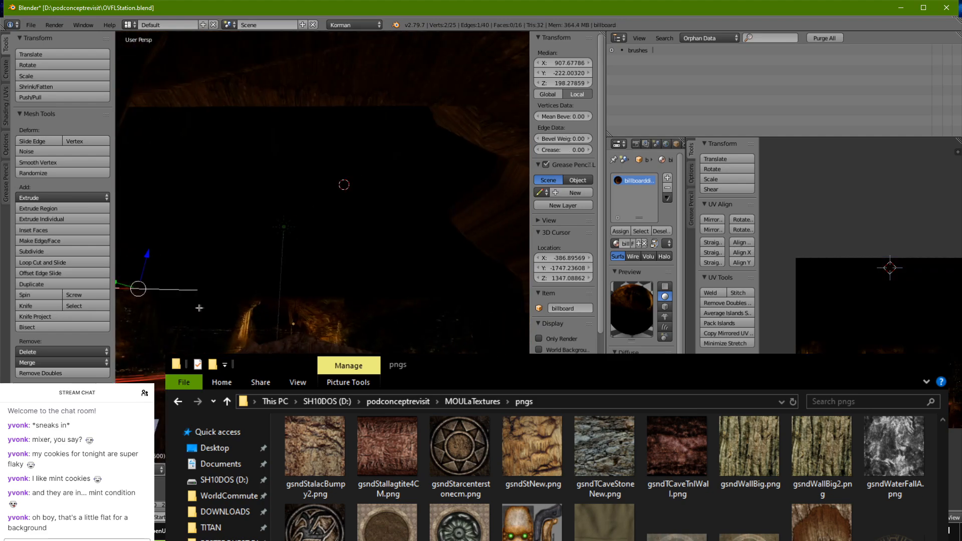
shift+right_click(391, 300)
shift+right_click(393, 302)
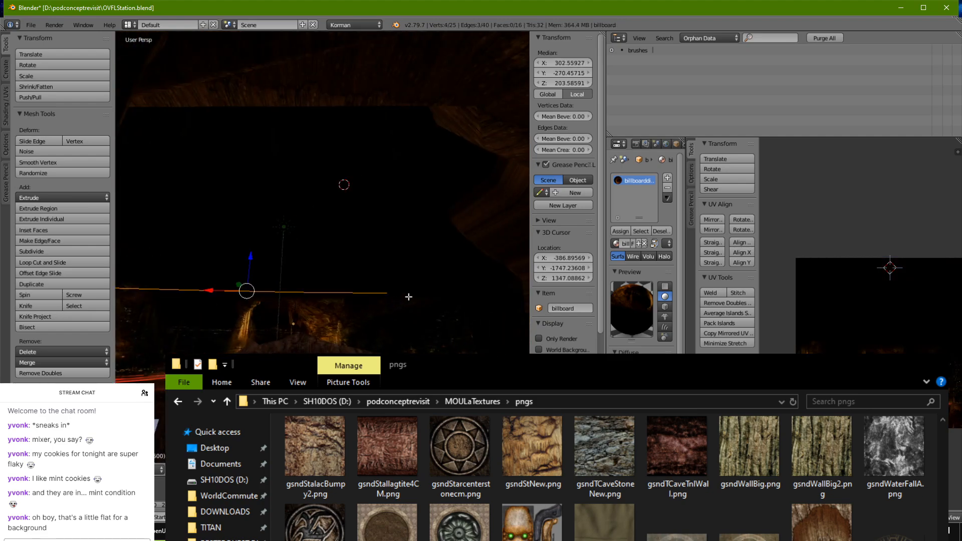
shift+right_click(409, 297)
middle_drag(408, 297, 383, 316)
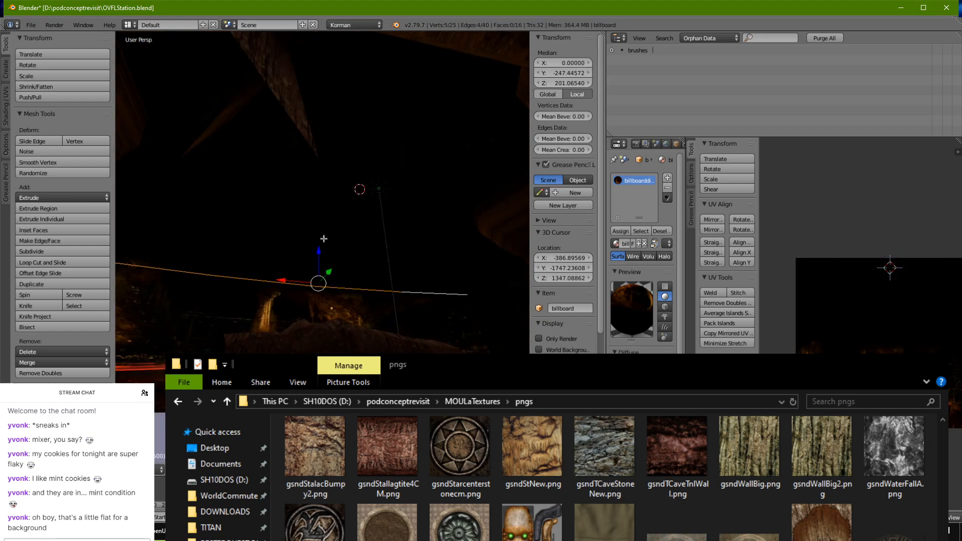
drag(321, 247, 318, 196)
key(a)
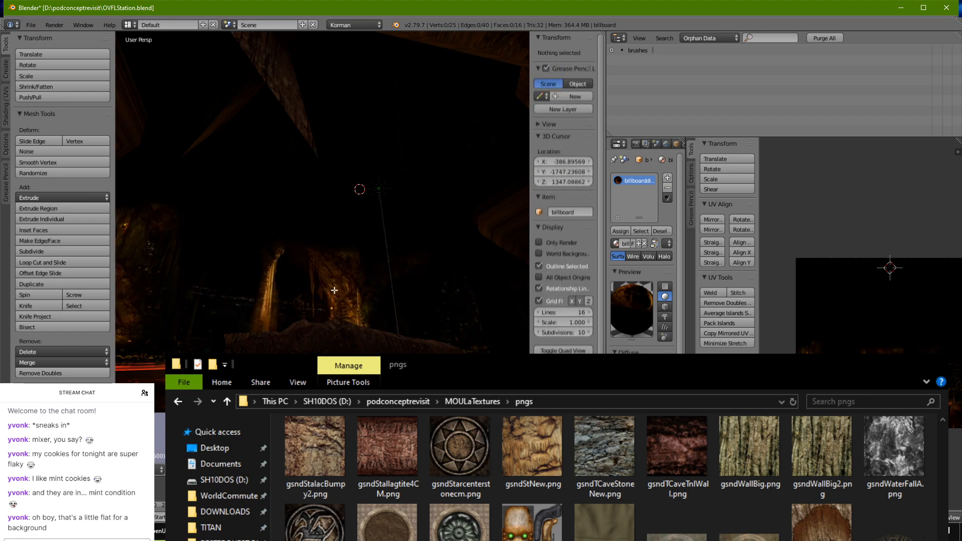
key(ctrl+z)
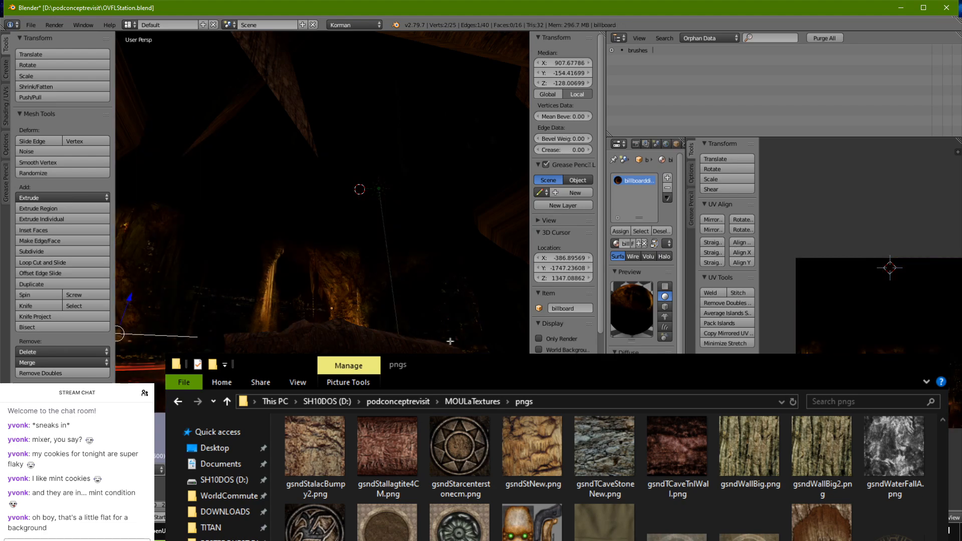
Step: Select the edge row just above the billboard's bottom and raise it along Z to a median of about 9.76
mouse_move(331, 316)
mouse_down()
mouse_move(327, 283)
mouse_move(323, 318)
mouse_up()
middle_drag(322, 318, 226, 185)
key(g)
key(z)
click(271, 197)
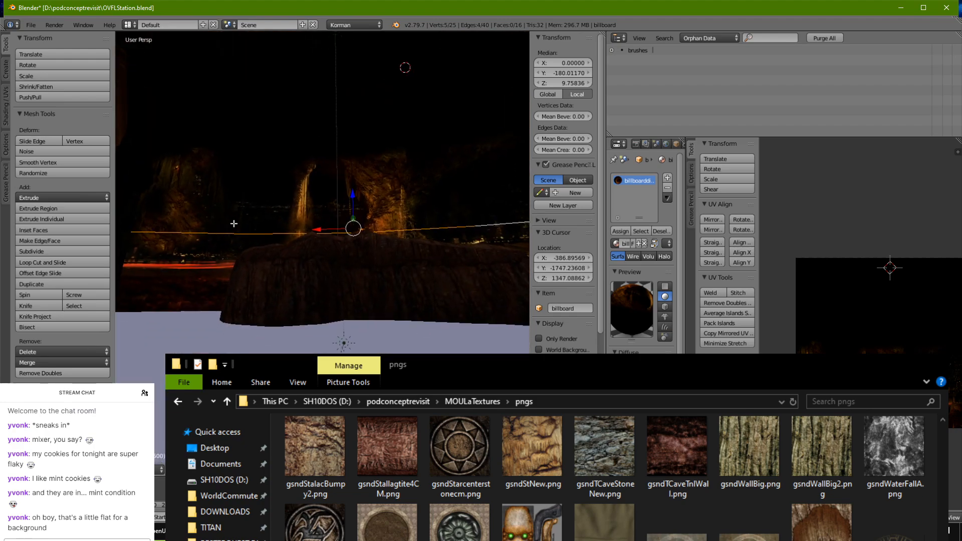
Step: Reselect the billboard's middle edge row, raise it to a median Z of about 687, and leave mesh editing
right_click(208, 143)
alt+right_click(372, 151)
middle_drag(372, 150, 350, 101)
click(337, 104)
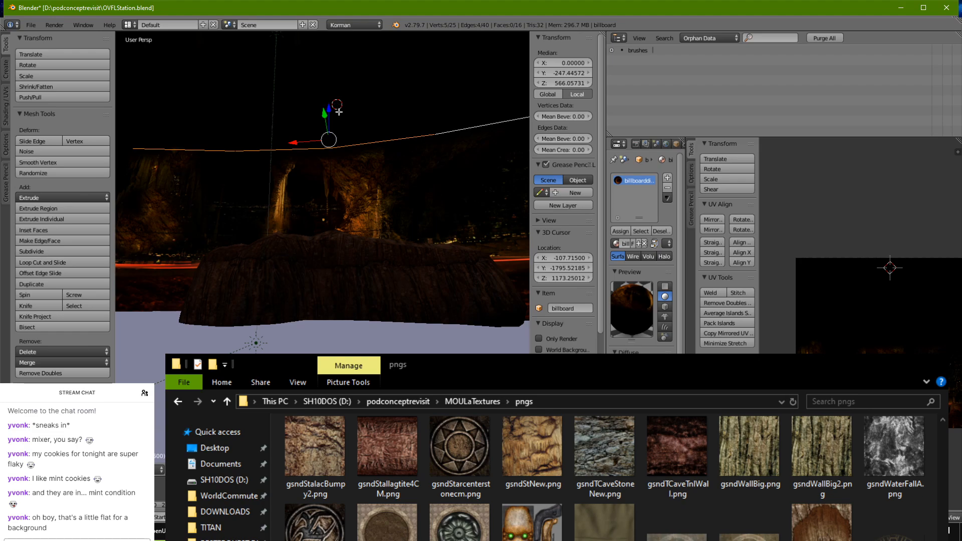
key(g)
key(z)
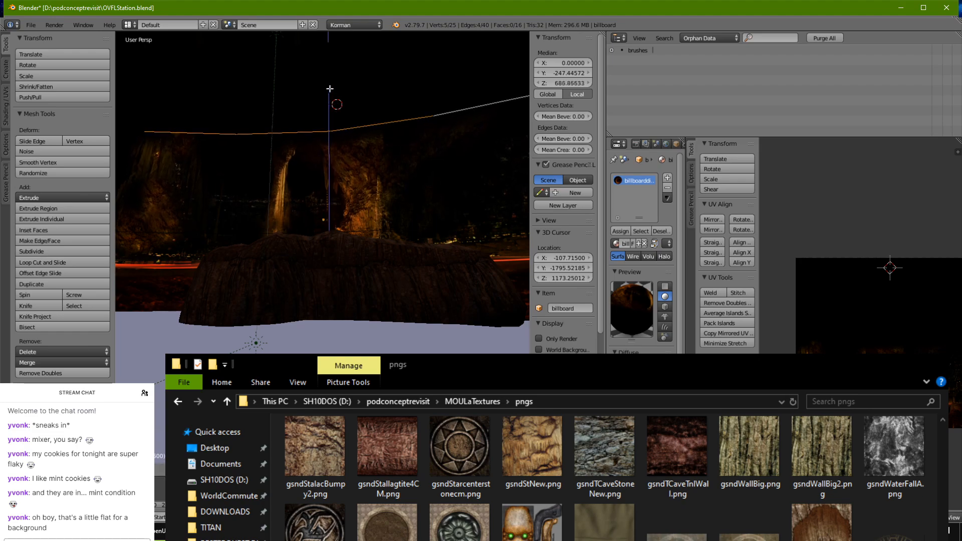
click(330, 89)
key(Tab)
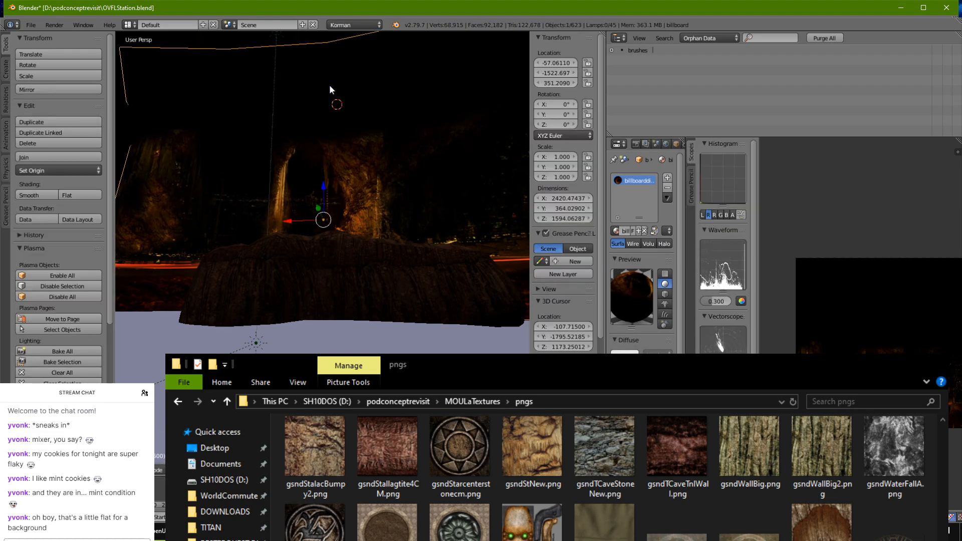
Step: Check the reshaped billboard behind the far rock and save over OVFLStation.blend
scroll(327, 142, down, 3)
scroll(329, 132, up, 3)
middle_drag(324, 143, 316, 175)
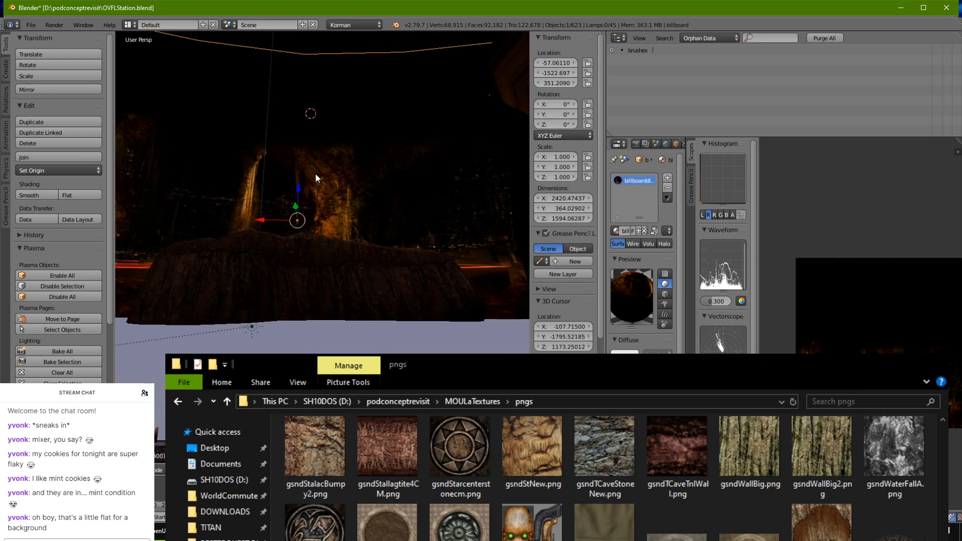
key(ctrl+s)
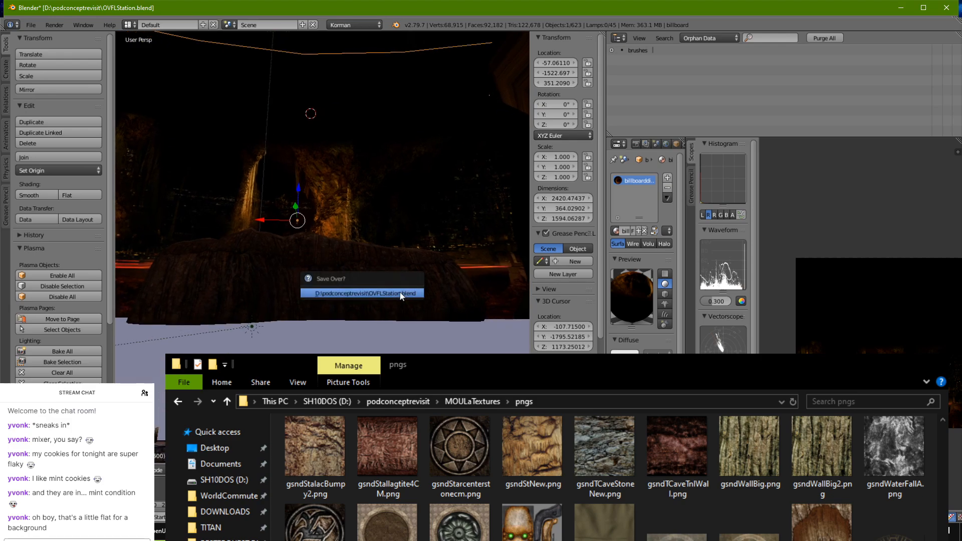
click(400, 293)
Step: Disable the Plasma Object setting on the WaterGeometryBasin object and save over OVFLStation.blend
right_click(391, 345)
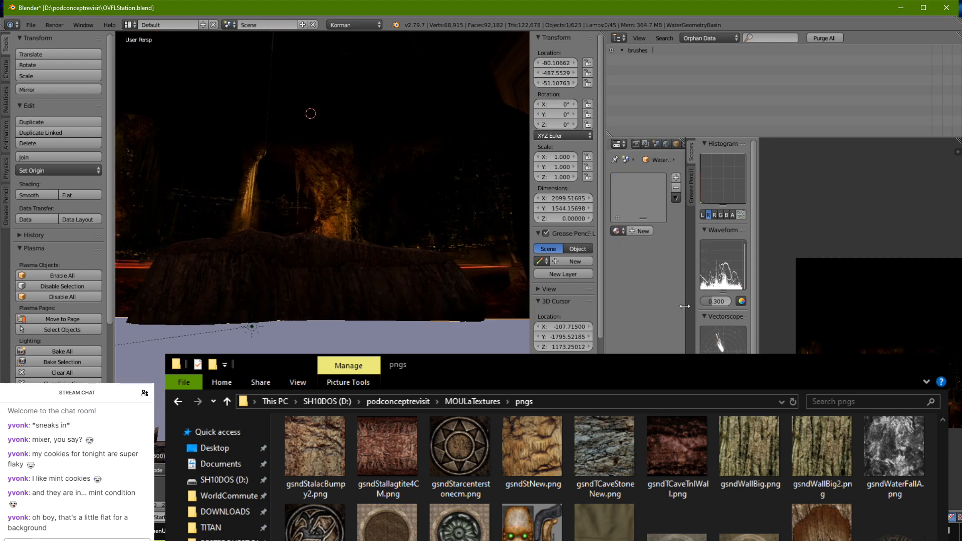
drag(685, 307, 764, 311)
click(747, 145)
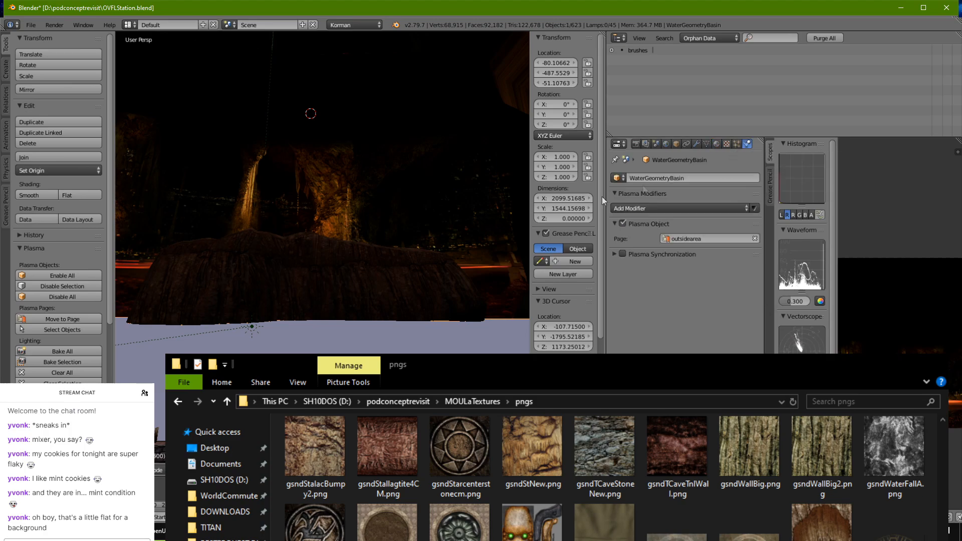
click(645, 224)
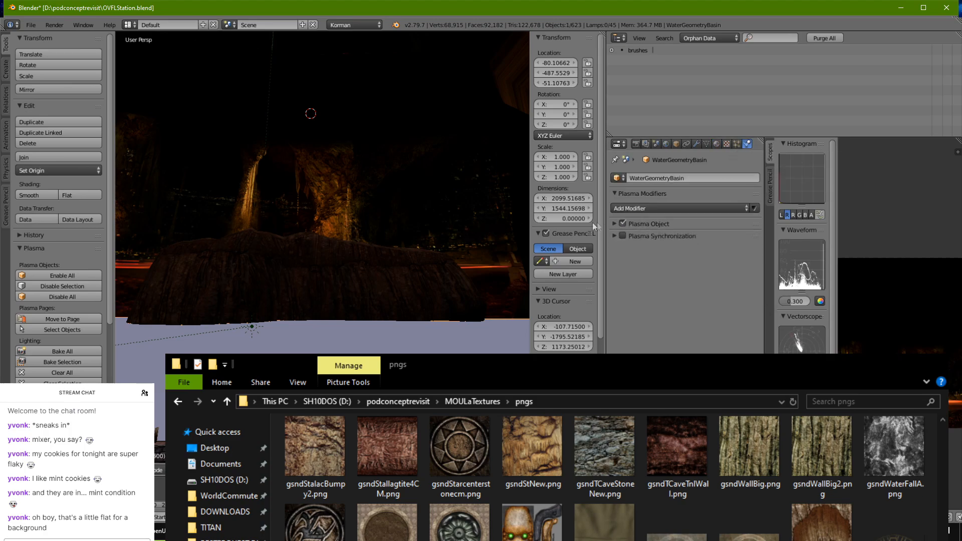
click(647, 226)
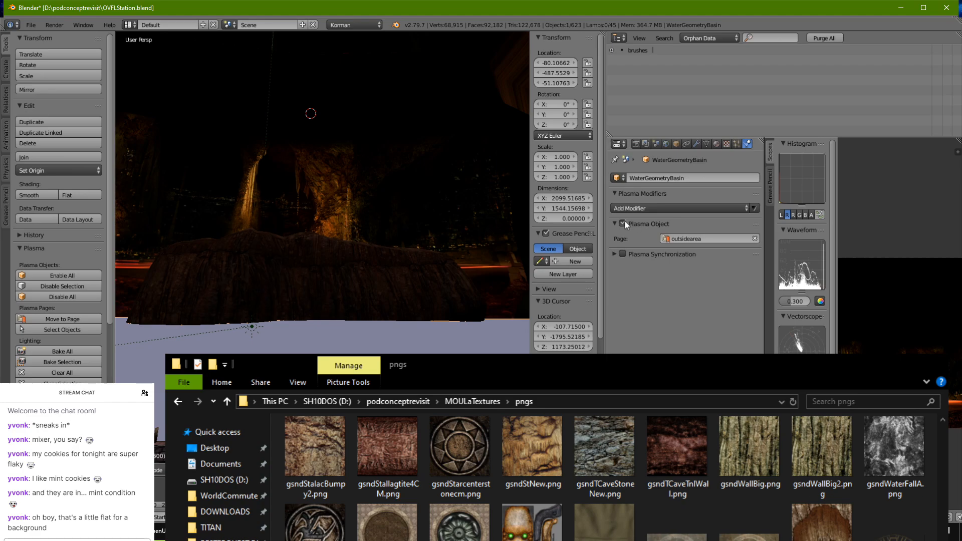
click(625, 221)
key(ctrl+s)
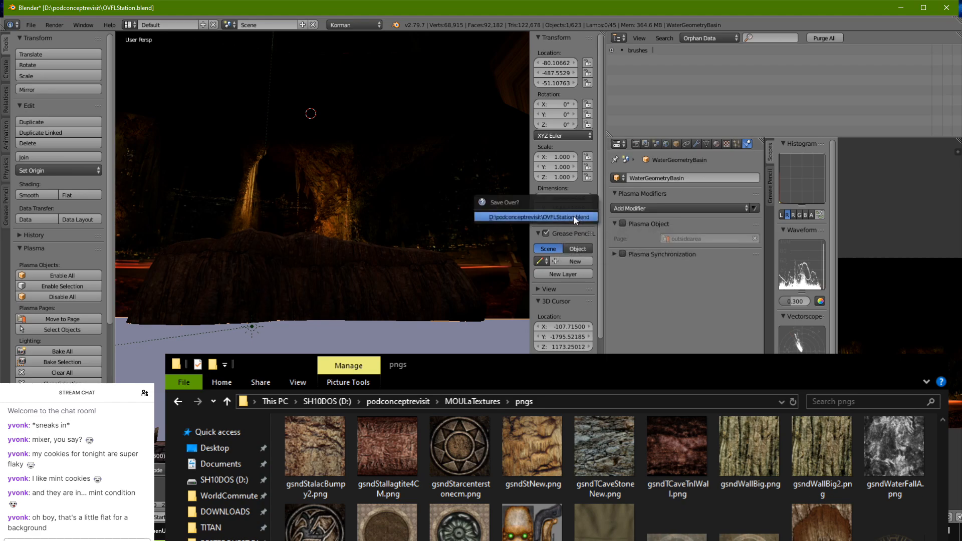
click(574, 217)
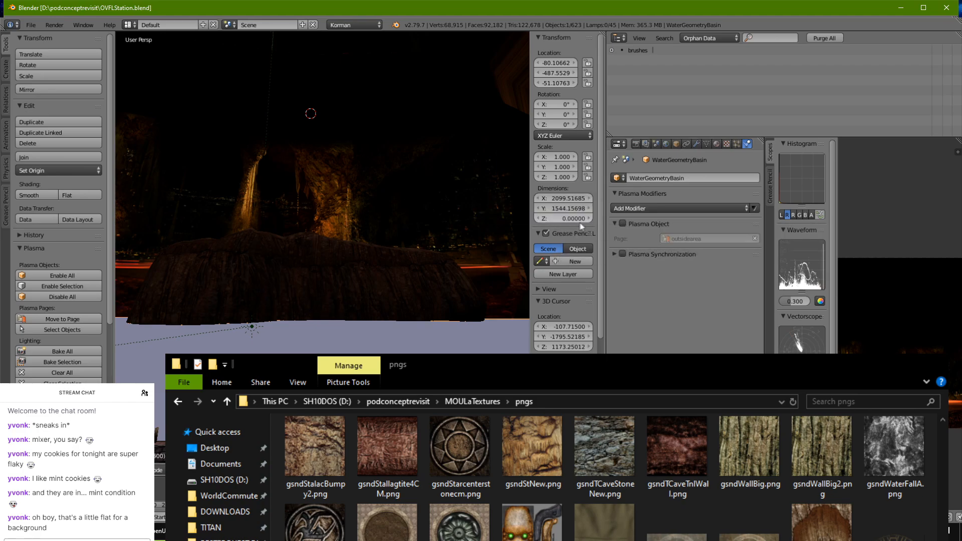
Step: Open the World settings and switch to the game to view the distant-city billboard from the outside area
click(666, 144)
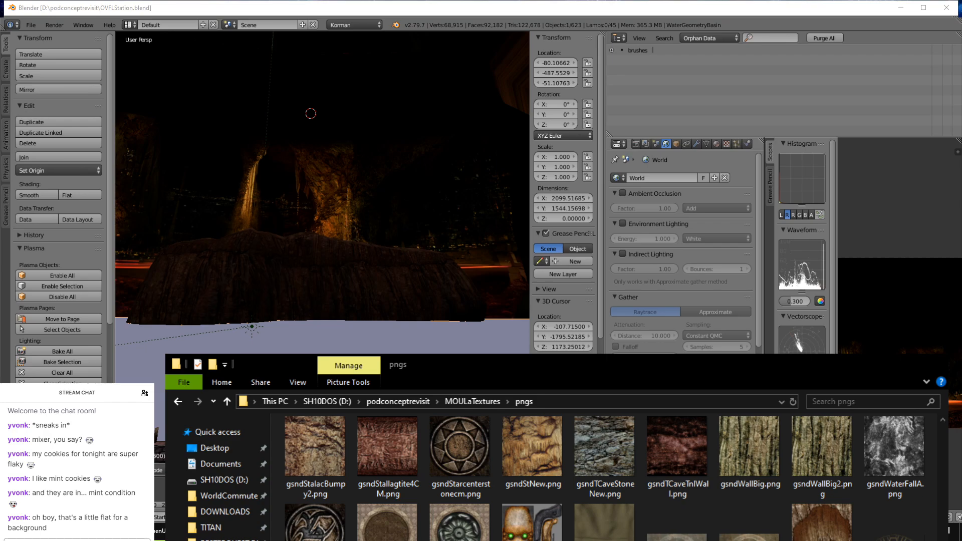
key(alt+Tab)
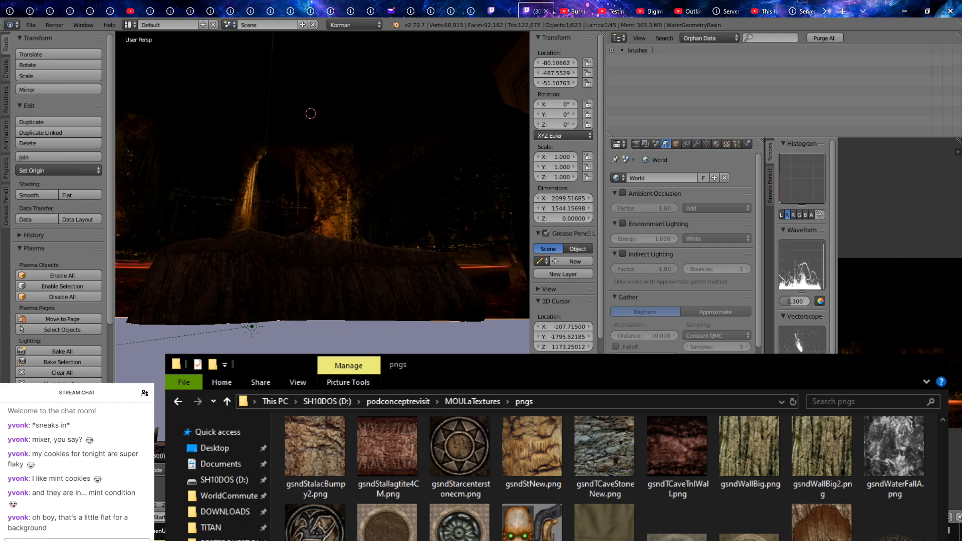
key(ctrl+z)
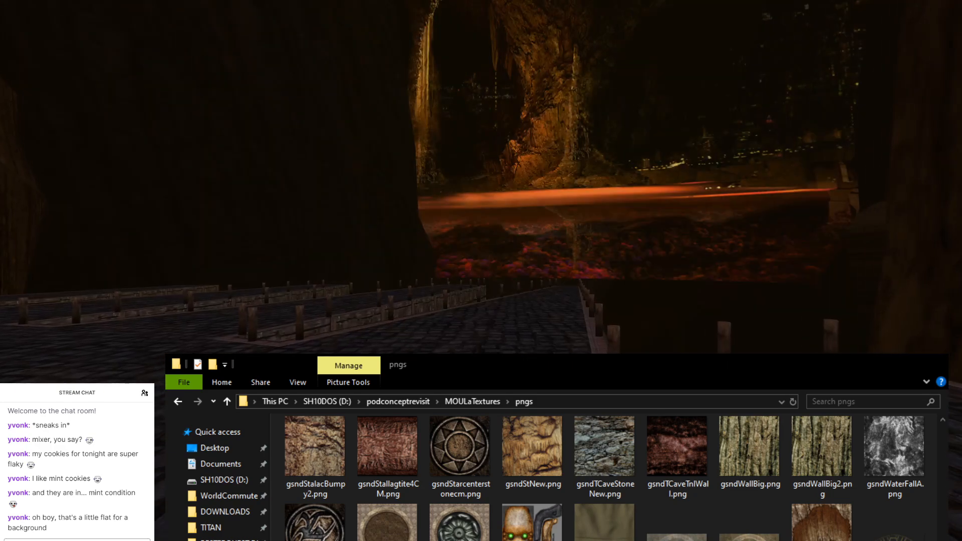
Step: Walk through the outside area to view the distant-city billboard past the rock, and quit Uru
key(Up)
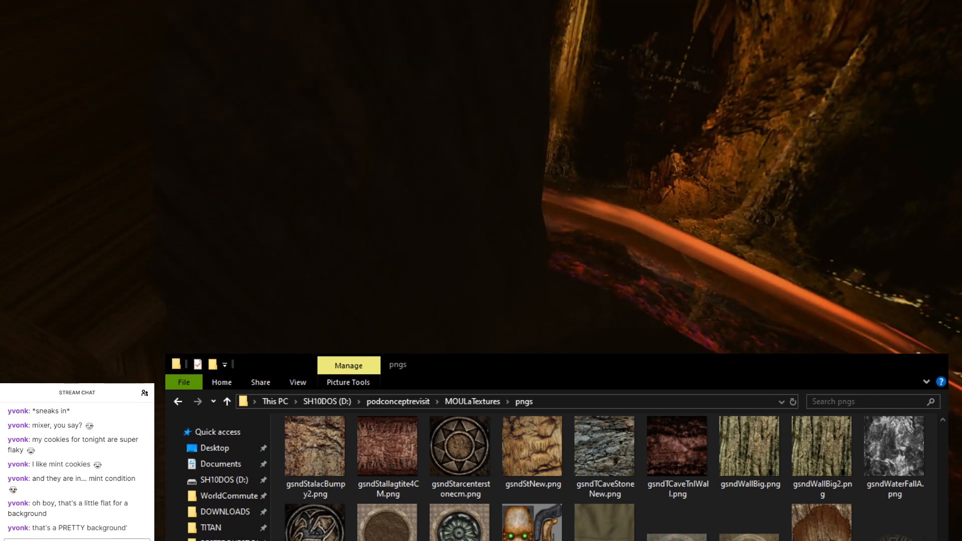
key(Escape)
click(581, 233)
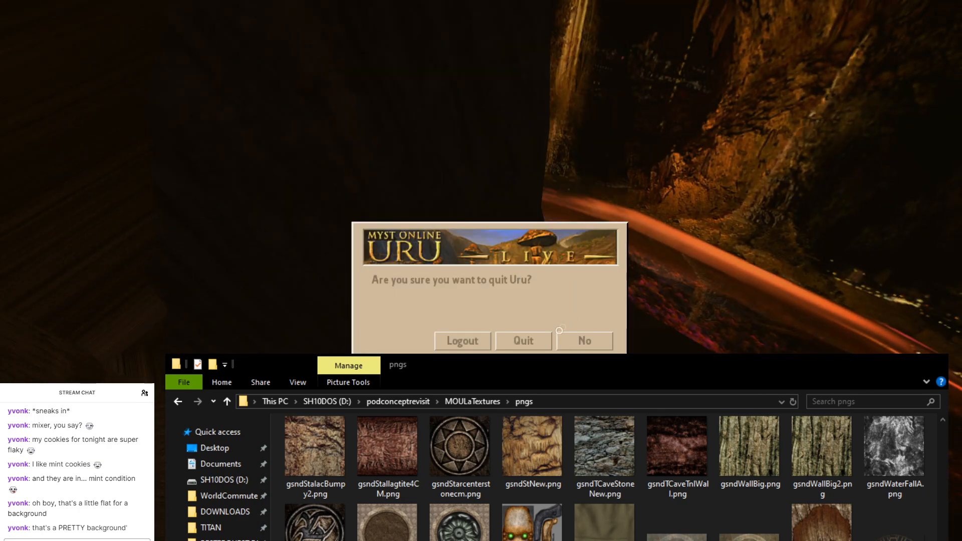
click(544, 341)
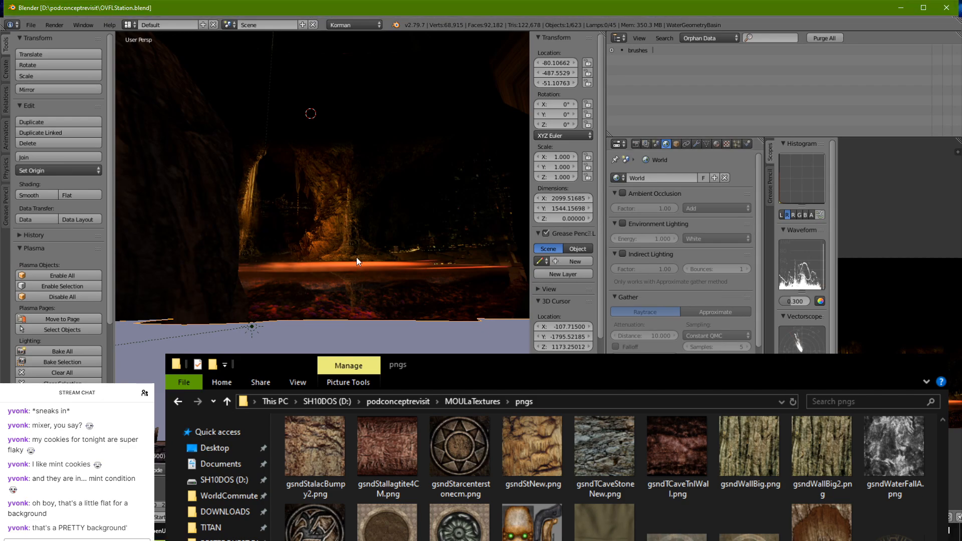
Step: Select the oversized OUTSIDETERRAIN.003 rock and clear the keyframes from its scale
middle_drag(356, 257, 350, 180)
scroll(328, 309, down, 6)
right_click(350, 180)
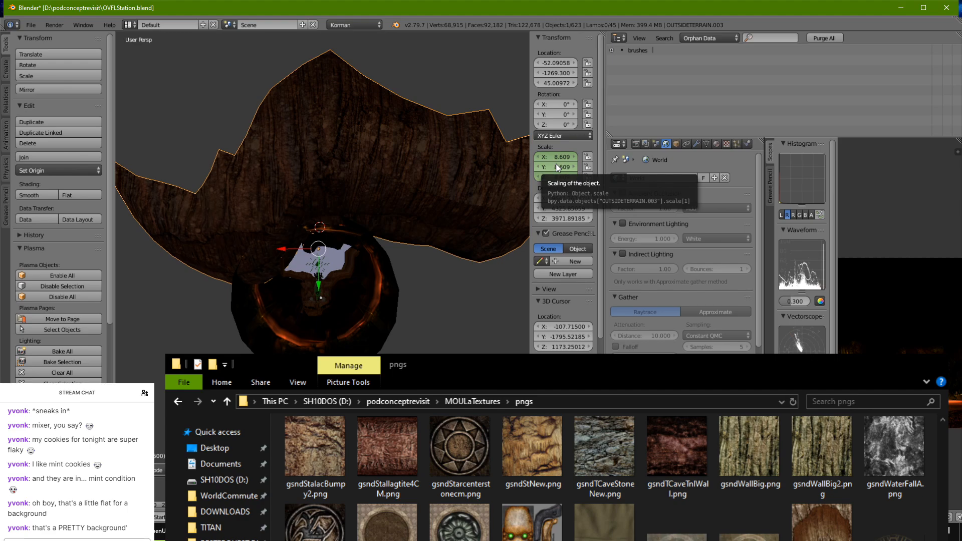
key(i)
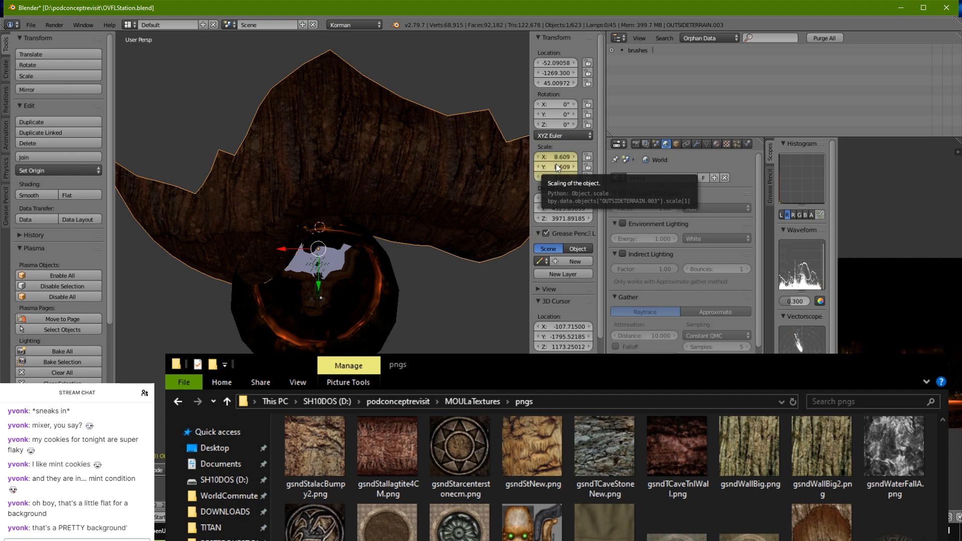
key(alt+shift+i)
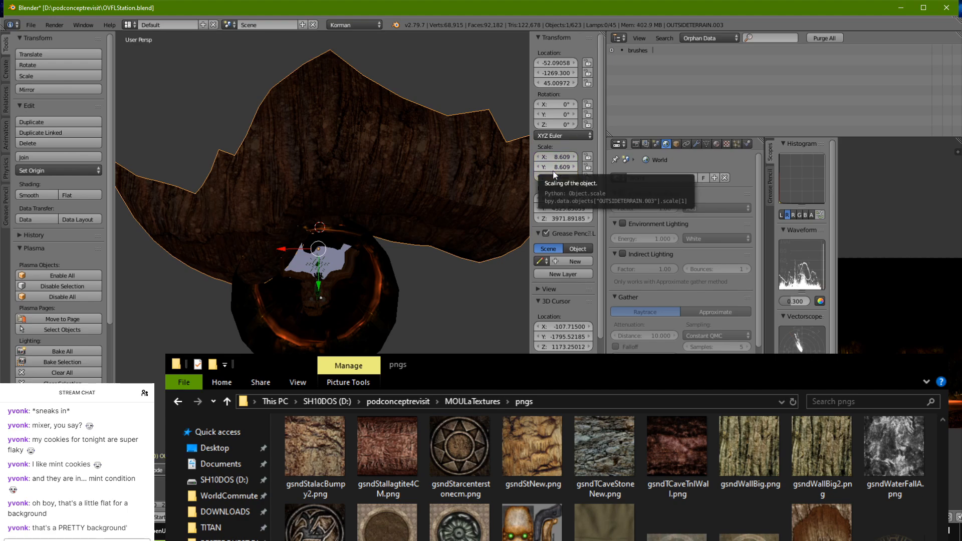
Step: Set the X, Y and Z scale of the OUTSIDETERRAIN.003 rock to 1
click(556, 158)
key(Return)
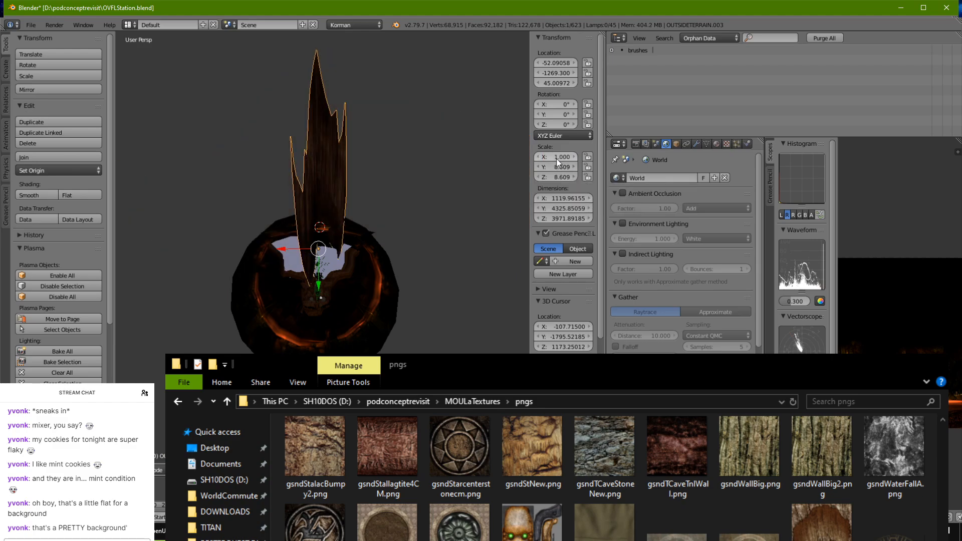
click(557, 166)
text(1)
key(Return)
click(561, 178)
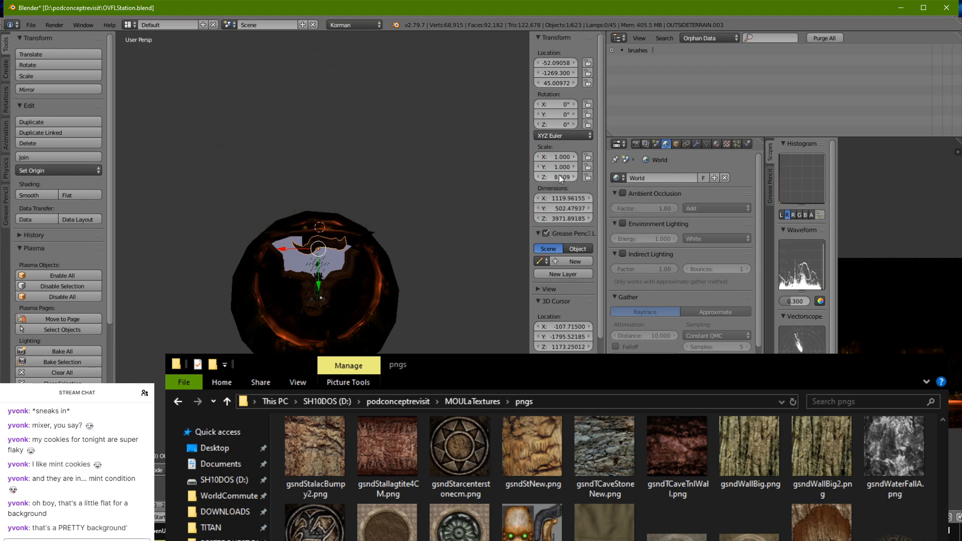
text(1)
key(Return)
scroll(317, 201, up, 10)
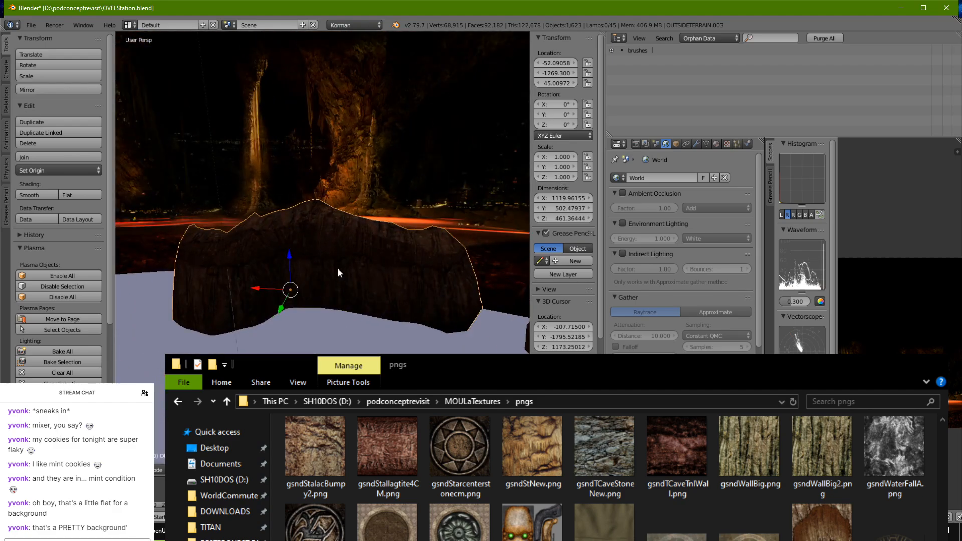
Step: Save over OVFLStation.blend, apply the far rock's transform, and save over the file again
key(ctrl+s)
click(338, 269)
key(ctrl+a)
click(339, 274)
scroll(340, 269, down, 2)
middle_drag(339, 270, 370, 228)
scroll(333, 277, up, 3)
scroll(339, 249, down, 4)
scroll(335, 246, up, 4)
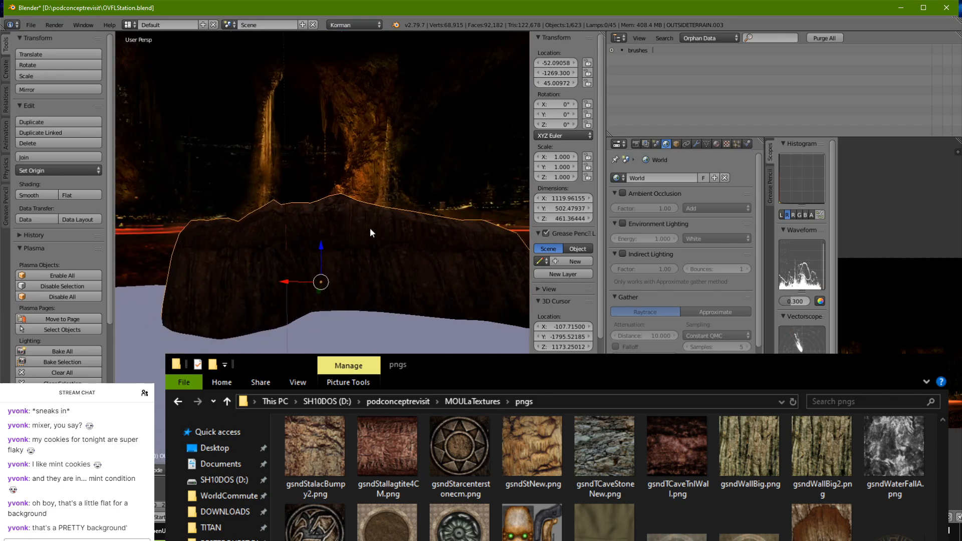
key(ctrl+s)
click(370, 229)
Step: Select the billboard behind the far rock and switch to the game to check the outside area
right_click(455, 161)
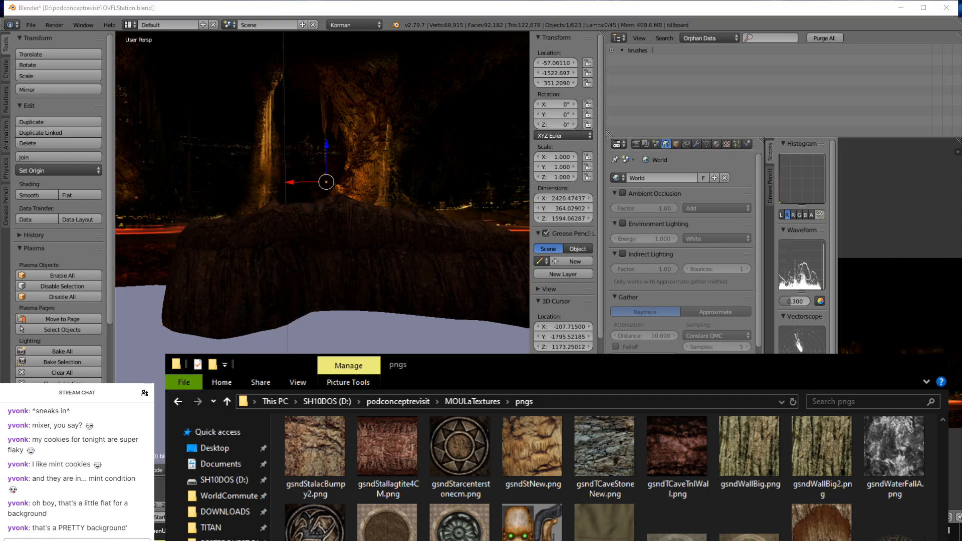
key(alt+Tab)
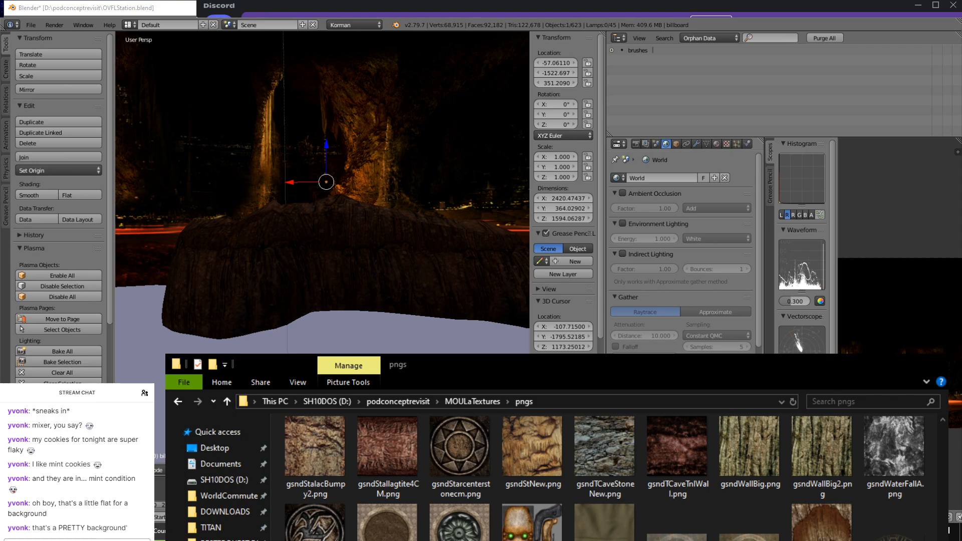
key(alt+Tab)
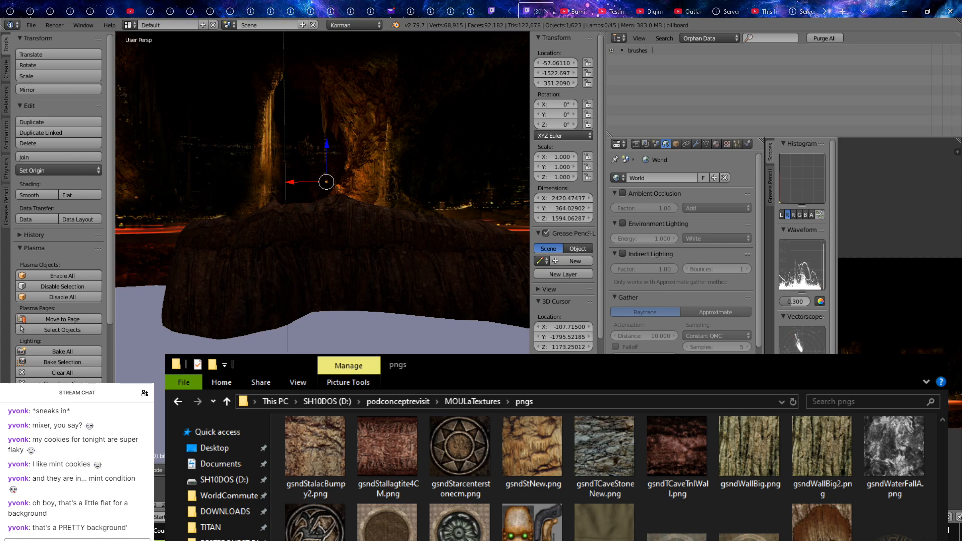
key(alt+Tab)
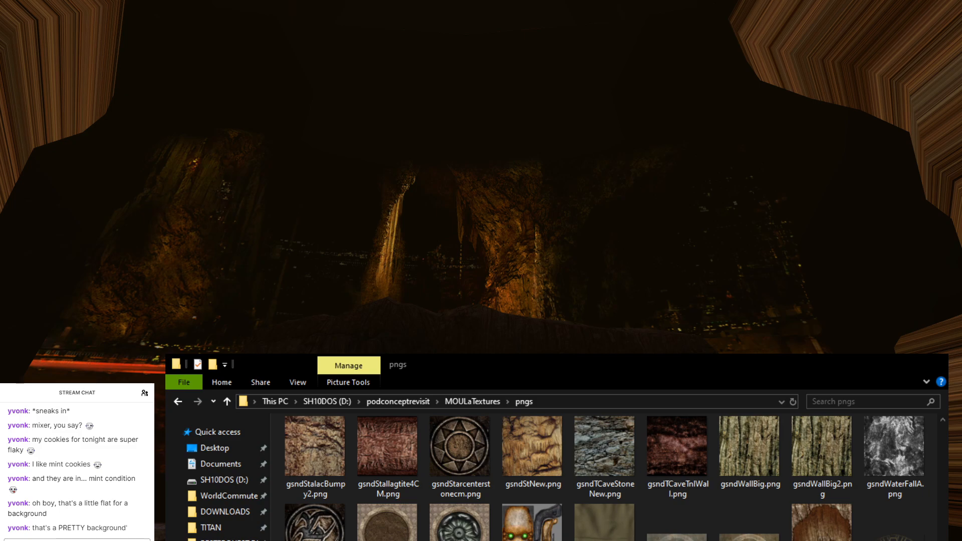
Step: Quit the Myst Online URU Live test session and return to the scene in Blender
key(Escape)
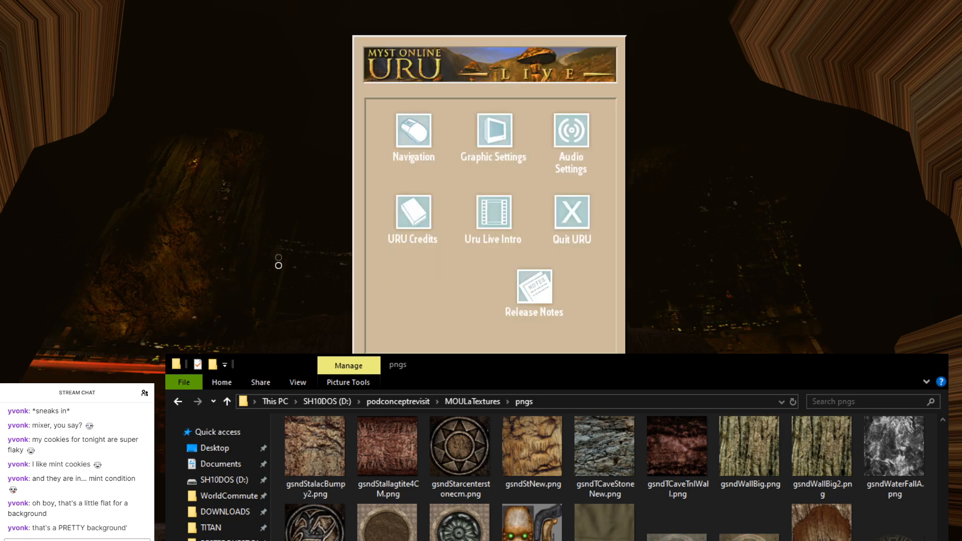
click(570, 237)
click(526, 338)
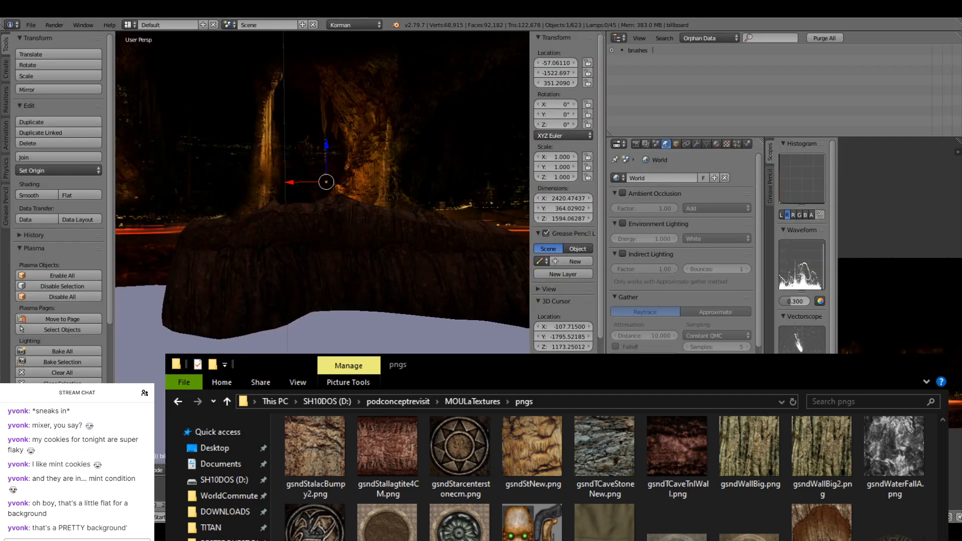
Step: Make the chezstonedark and chezstonecut materials single-user copies on the OUTSIDETERRAIN.003 rock mound
right_click(316, 248)
middle_drag(316, 247, 388, 272)
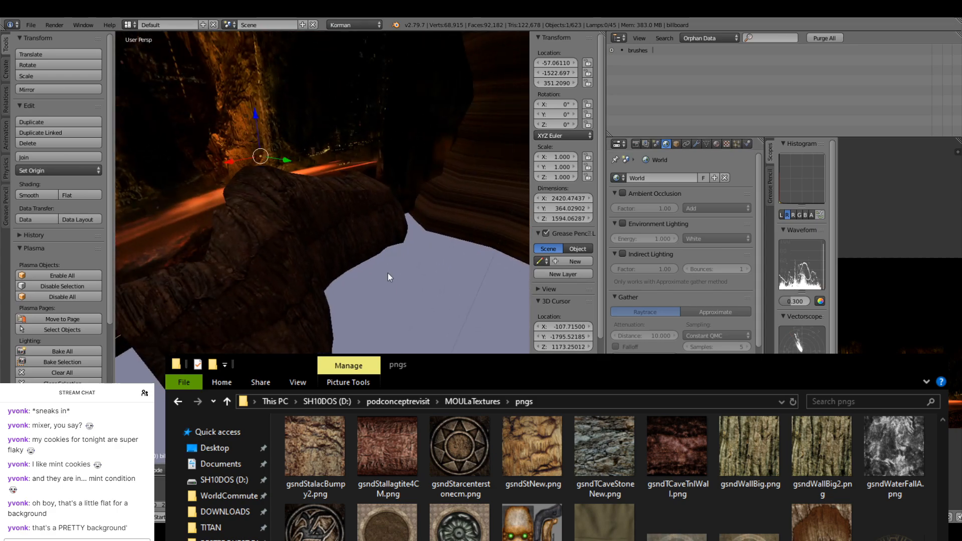
click(717, 144)
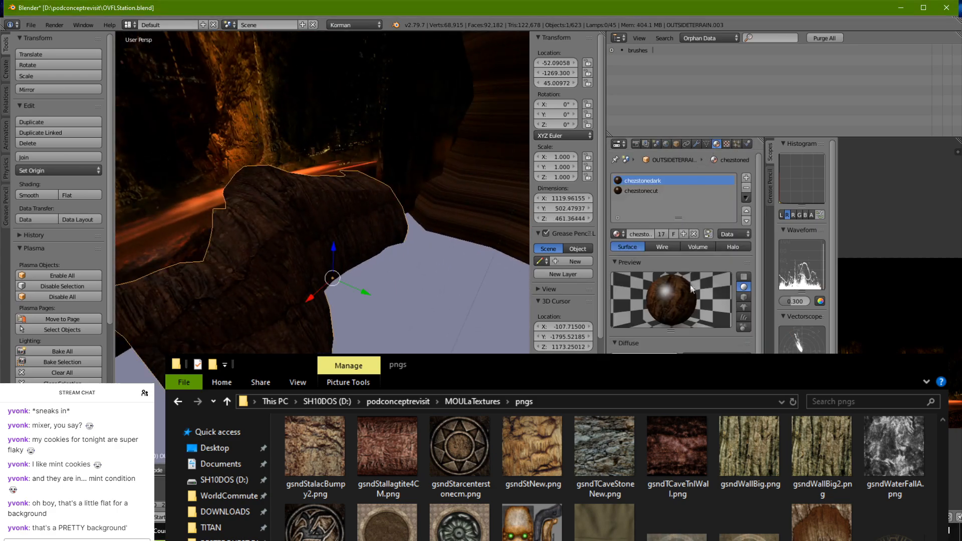
click(660, 233)
click(653, 192)
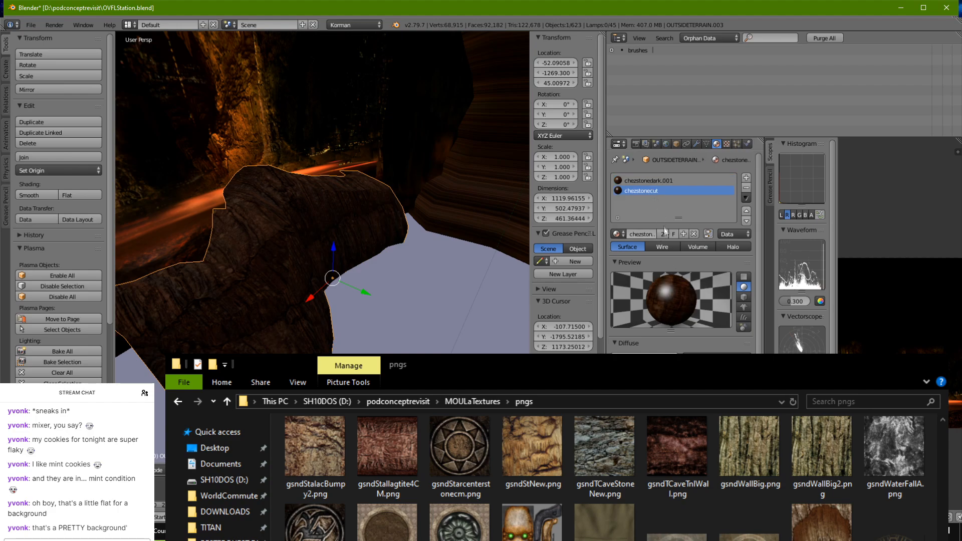
click(661, 233)
Step: Apply rotation and scale to the OUTSIDETERRAIN cave wall object
scroll(402, 230, down, 5)
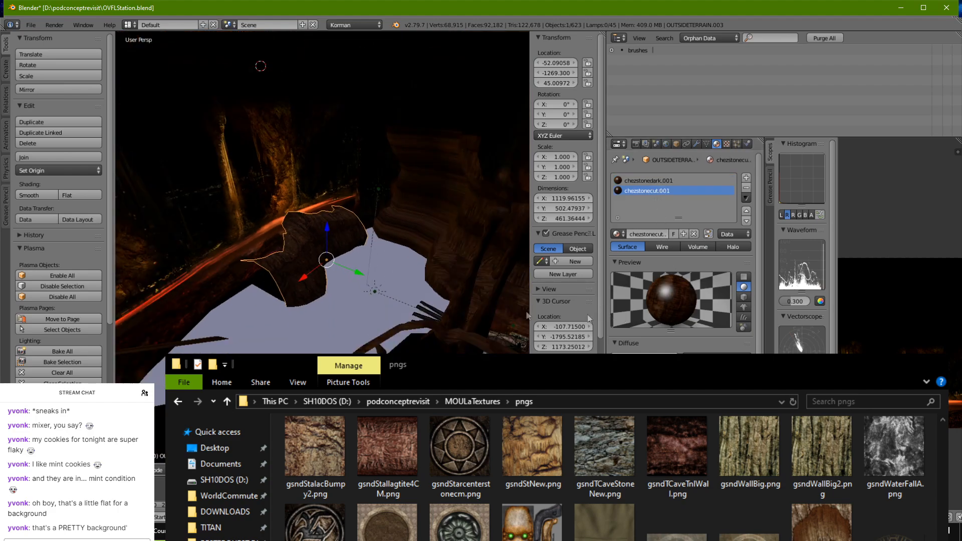
scroll(428, 290, up, 4)
mouse_move(428, 290)
middle_down()
mouse_move(224, 264)
mouse_move(315, 296)
mouse_move(436, 278)
middle_up()
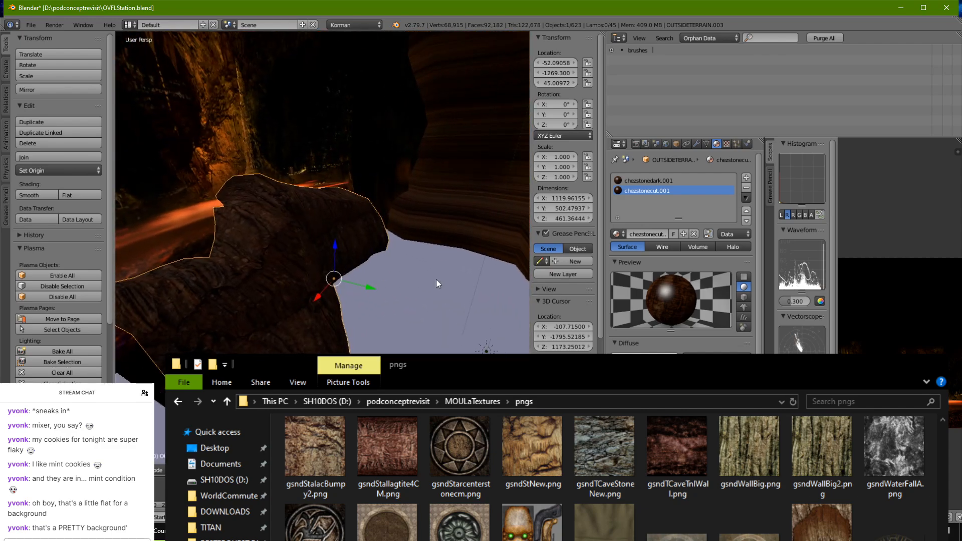
right_click(449, 206)
key(ctrl+a)
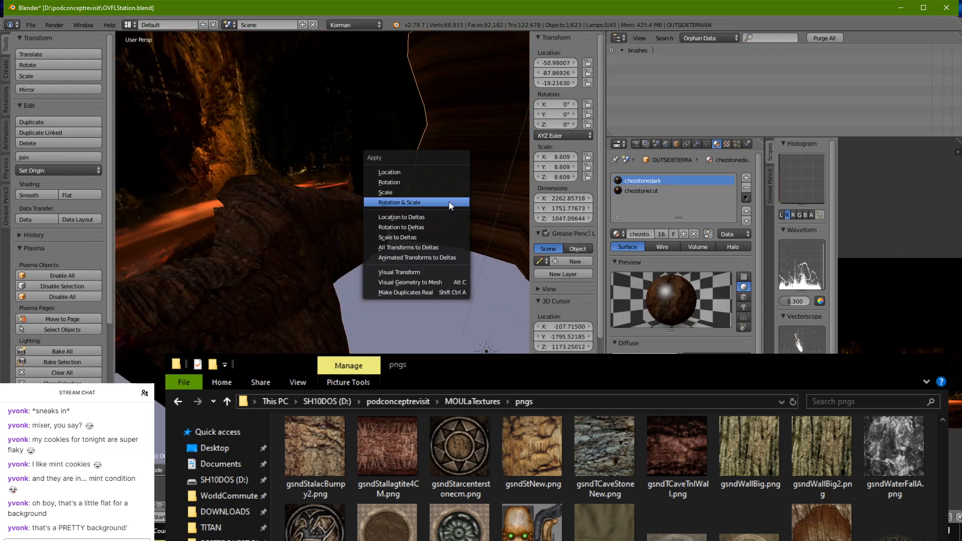
click(443, 207)
Step: Remap the whole OUTSIDETERRAIN mesh with Cube Projection and scale its UVs up so the rock texture repeats more densely
middle_drag(443, 206, 432, 277)
key(Tab)
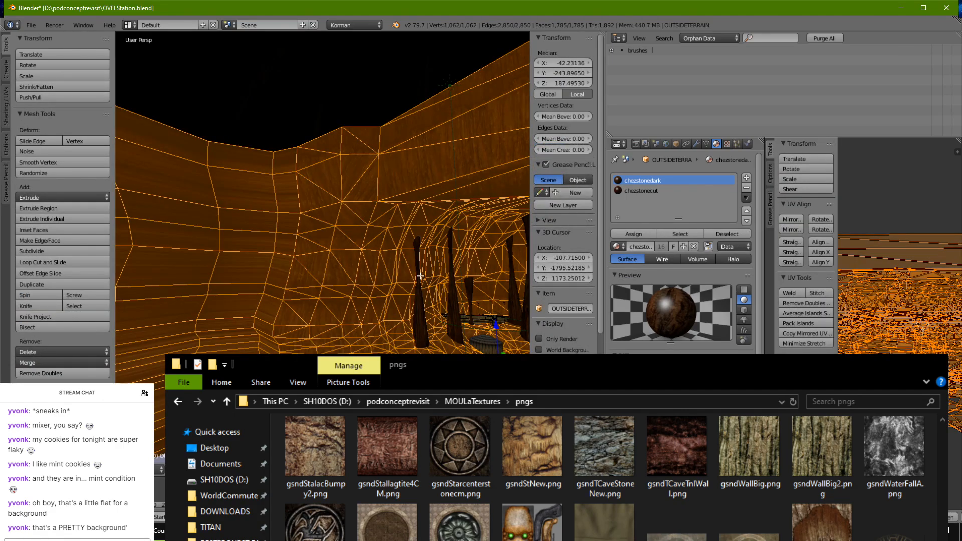
key(u)
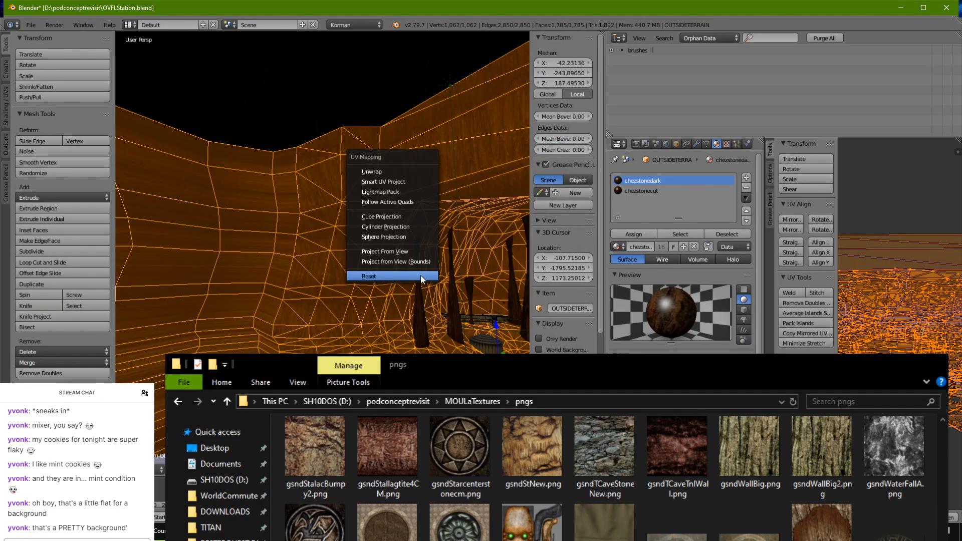
click(418, 220)
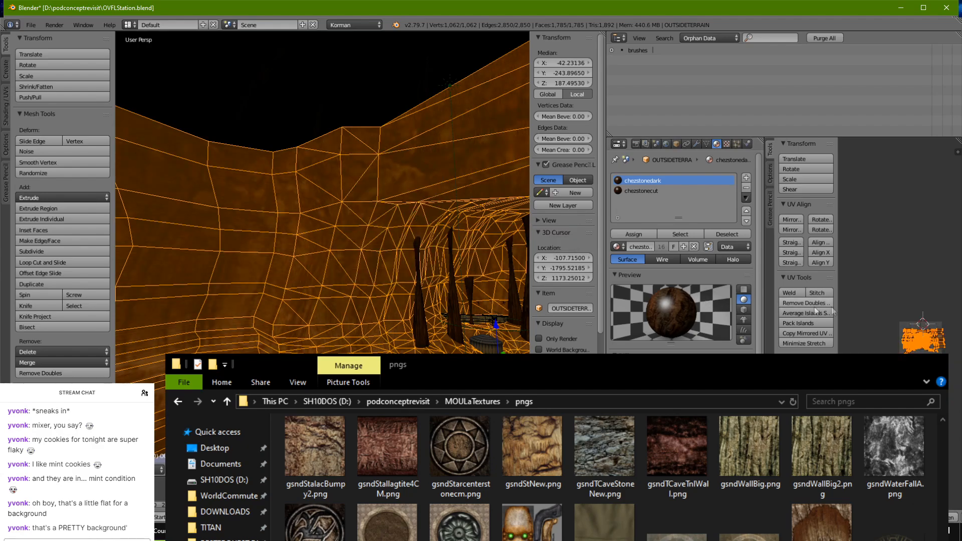
scroll(938, 217, up, 6)
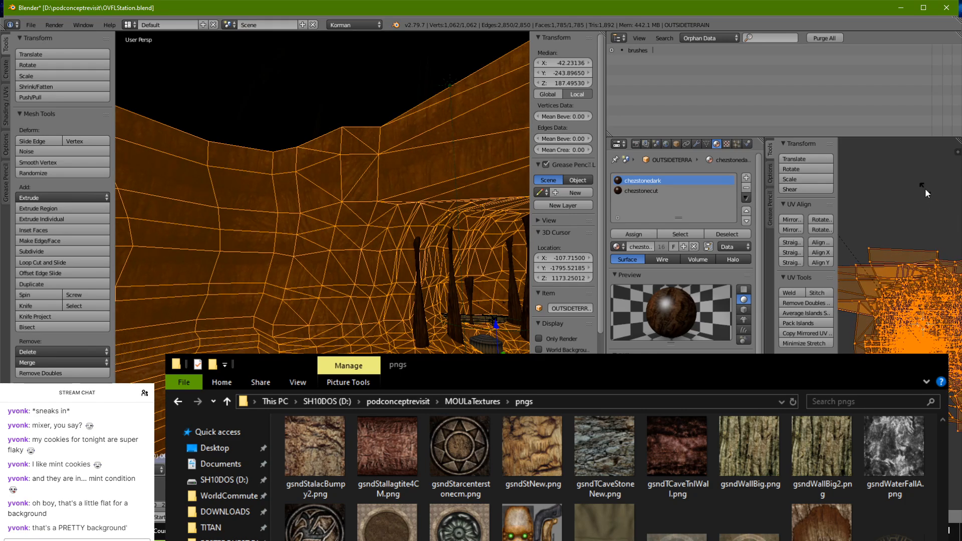
click(464, 317)
key(Tab)
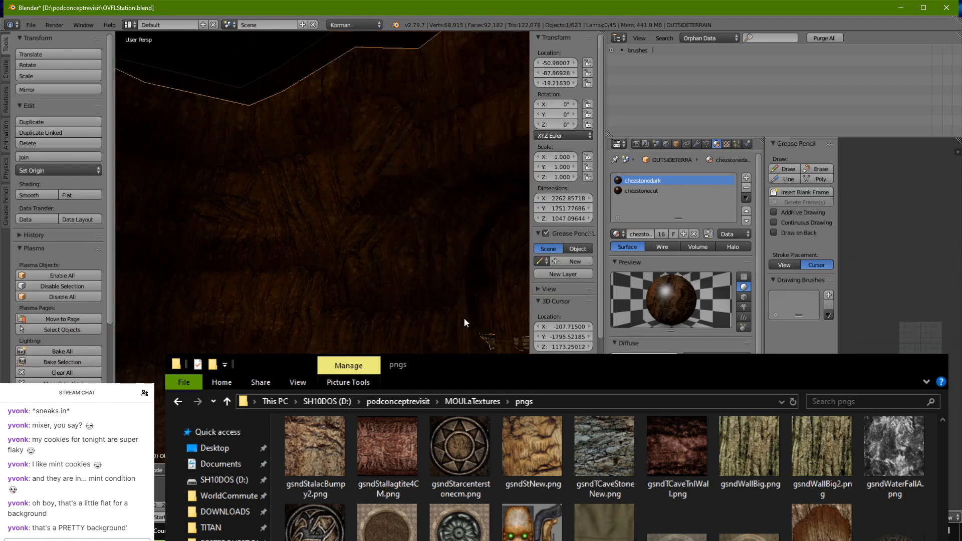
Step: Examine the remapped rock texture around the cave and check the OUTSIDETERRAIN object's Plasma modifiers
middle_drag(443, 306, 351, 251)
scroll(561, 211, down, 3)
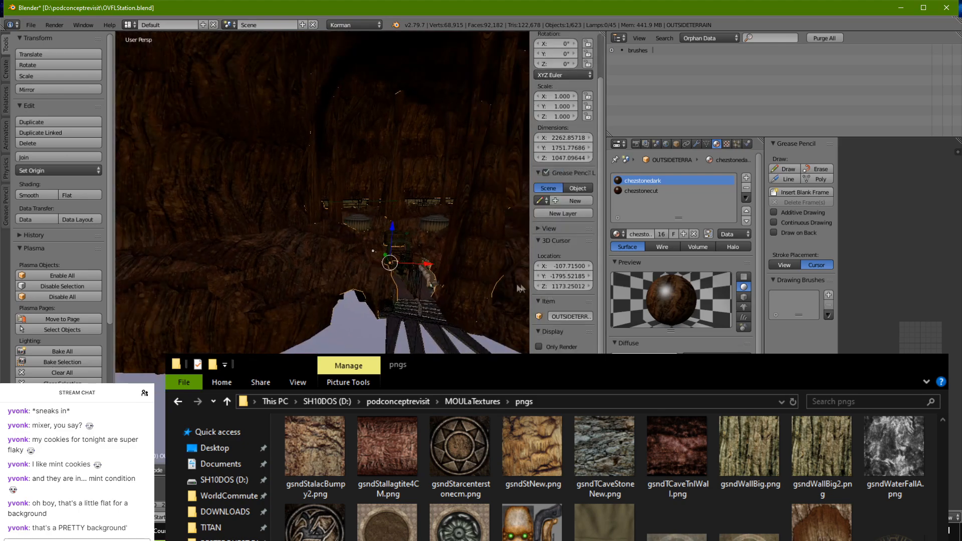
middle_drag(426, 265, 526, 198)
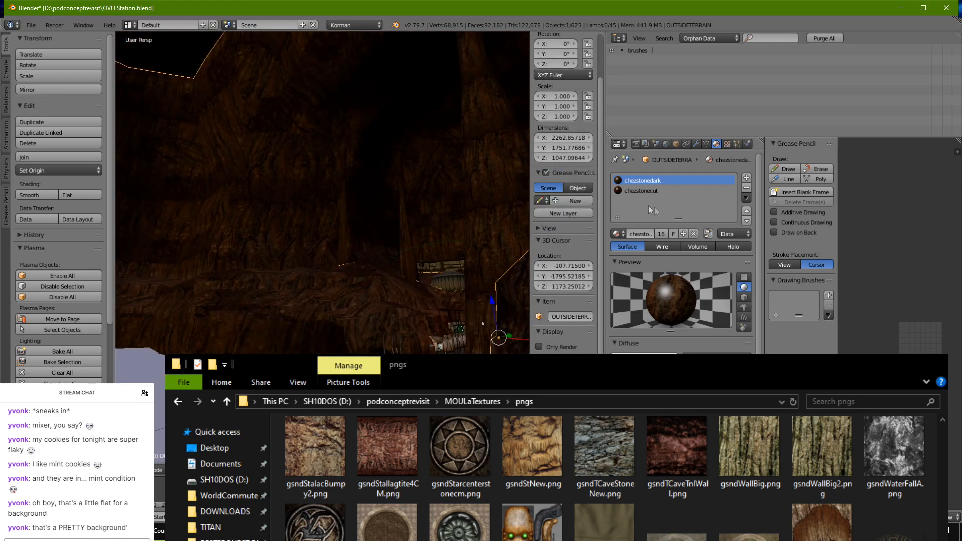
click(747, 144)
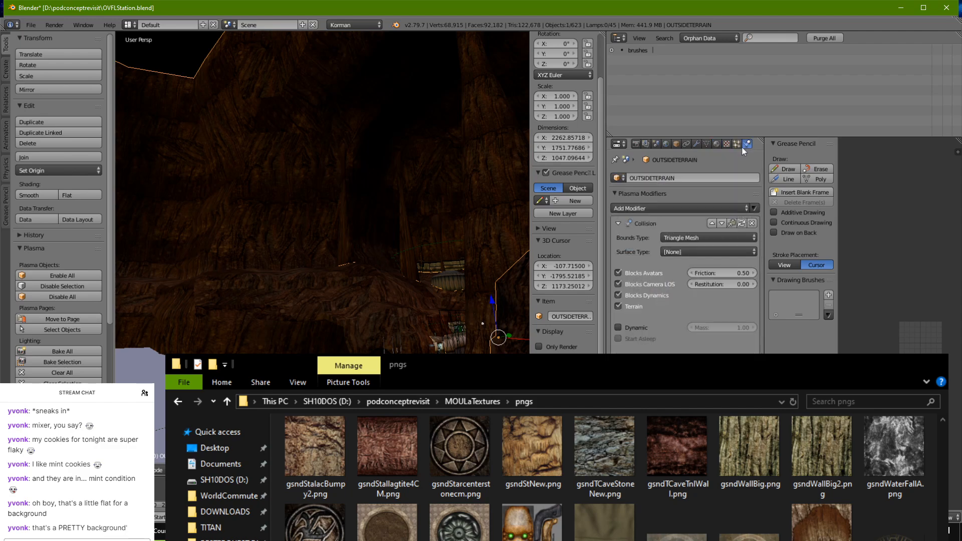
middle_drag(483, 164, 194, 136)
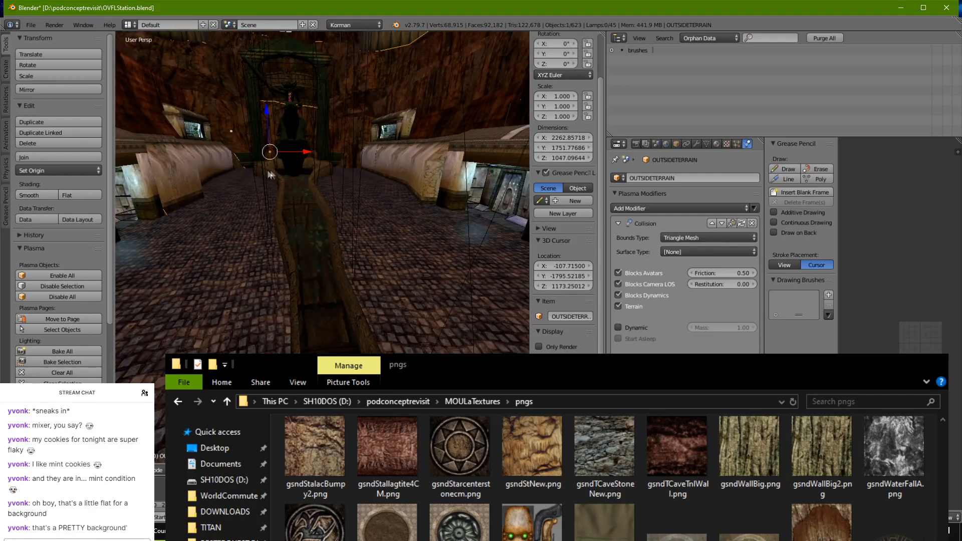
mouse_move(269, 173)
middle_down()
mouse_move(312, 176)
mouse_move(309, 245)
mouse_move(423, 276)
mouse_move(344, 179)
mouse_move(146, 253)
mouse_move(305, 172)
mouse_move(257, 343)
mouse_move(266, 41)
mouse_move(391, 75)
mouse_move(321, 90)
mouse_move(247, 56)
mouse_move(327, 116)
mouse_move(525, 314)
middle_up()
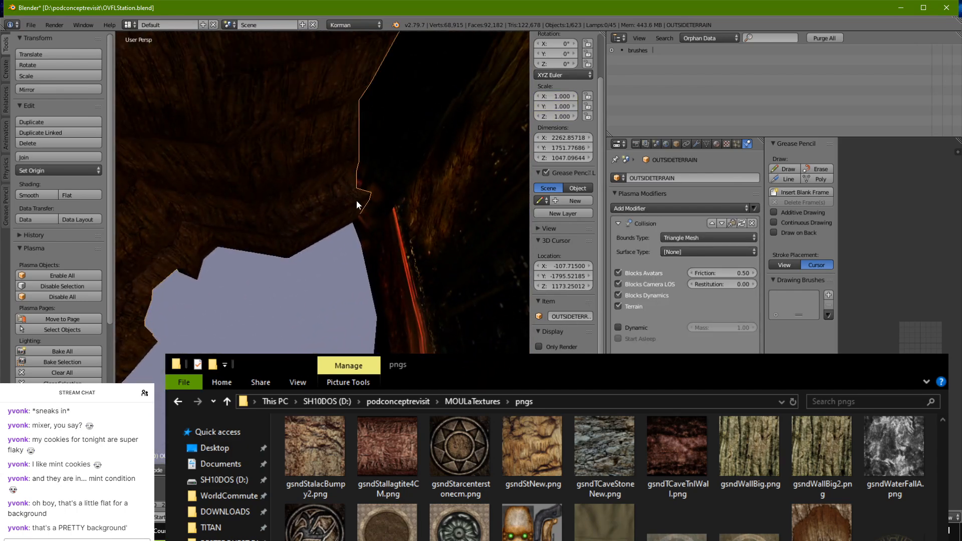
Step: Select the run of open boundary edges at the end of the OUTSIDETERRAIN cave wall beside the billboard
key(Tab)
middle_drag(381, 204, 323, 286)
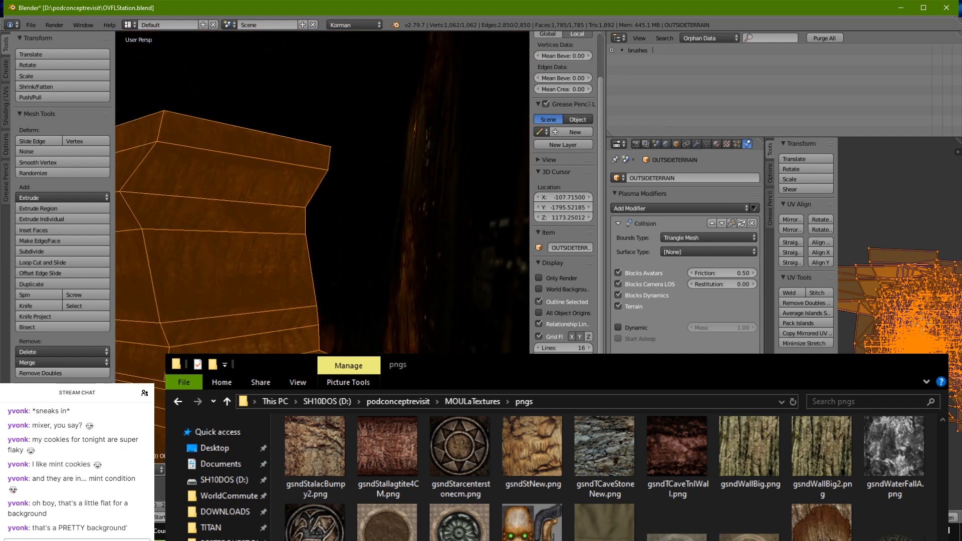
right_click(321, 288)
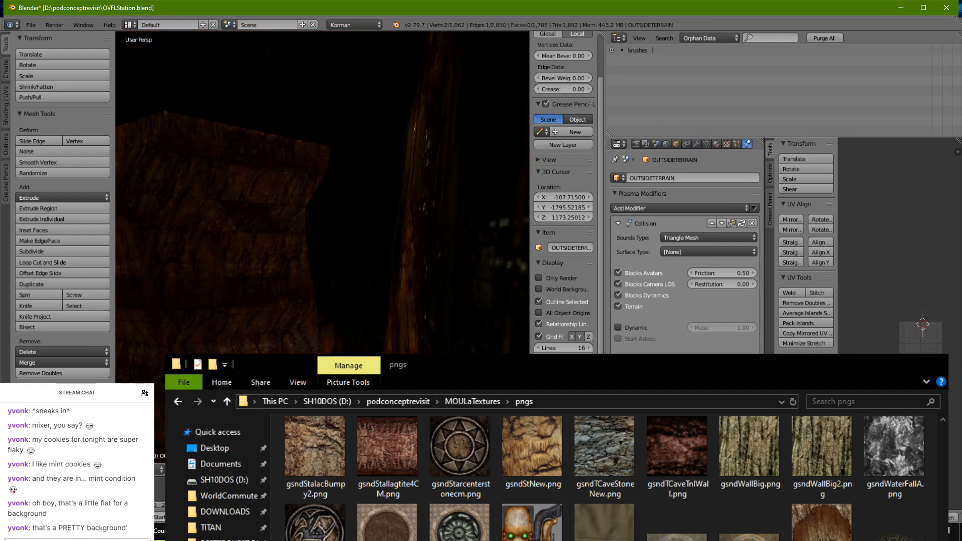
alt+right_click(323, 160)
mouse_move(323, 162)
middle_down()
mouse_move(347, 263)
mouse_move(313, 272)
mouse_move(419, 248)
mouse_move(295, 271)
mouse_move(314, 308)
mouse_move(401, 351)
mouse_move(495, 305)
mouse_move(416, 341)
mouse_move(299, 298)
middle_up()
right_click(416, 343)
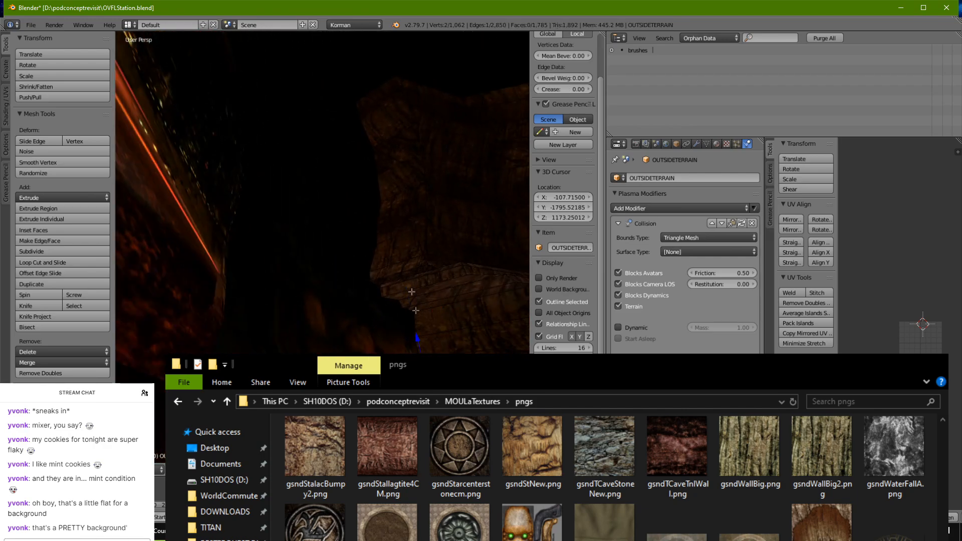
mouse_move(415, 310)
middle_down()
mouse_move(386, 276)
mouse_move(377, 304)
middle_up()
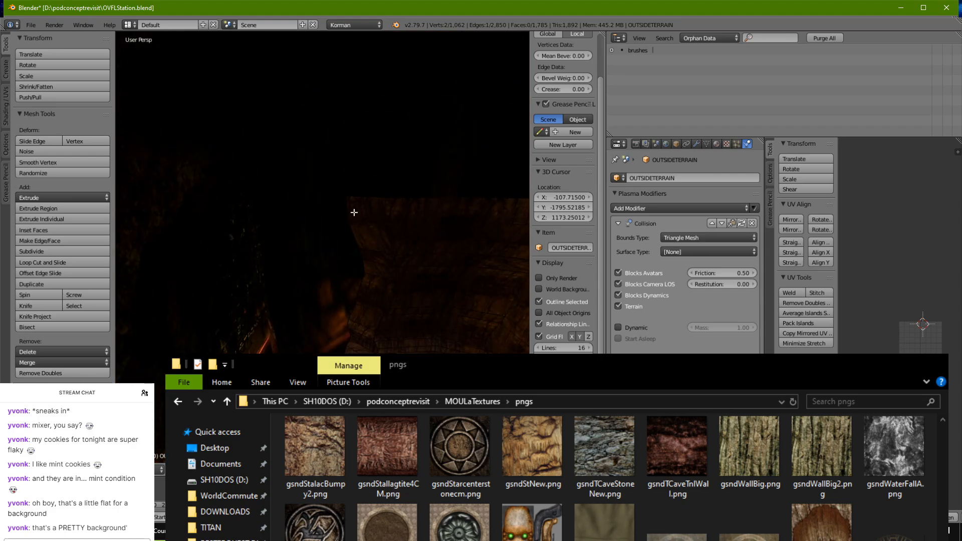
middle_drag(350, 207, 373, 309)
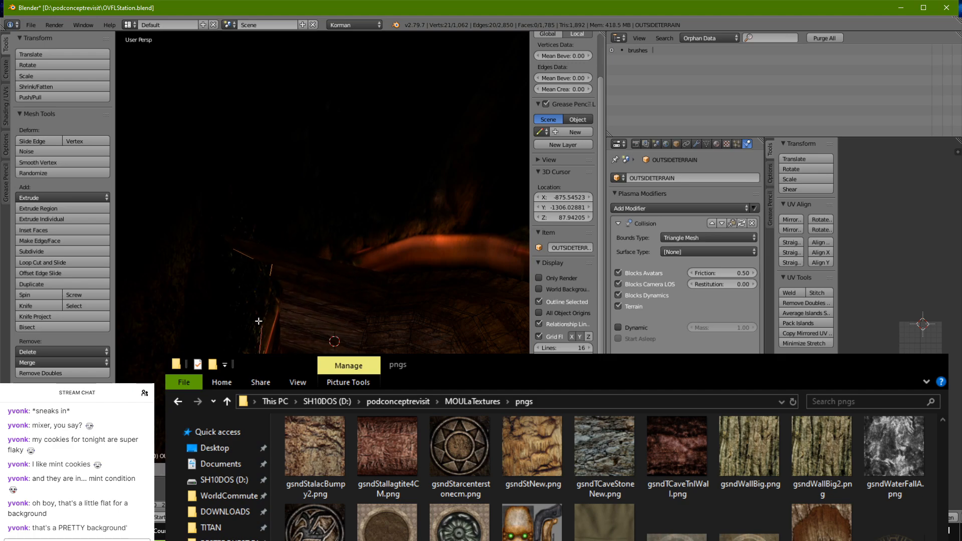
Step: Select a shorter run of vertices along the OUTSIDETERRAIN wall's outer boundary and shift it slightly along the Y axis
middle_drag(258, 318, 220, 241)
middle_drag(386, 286, 437, 291)
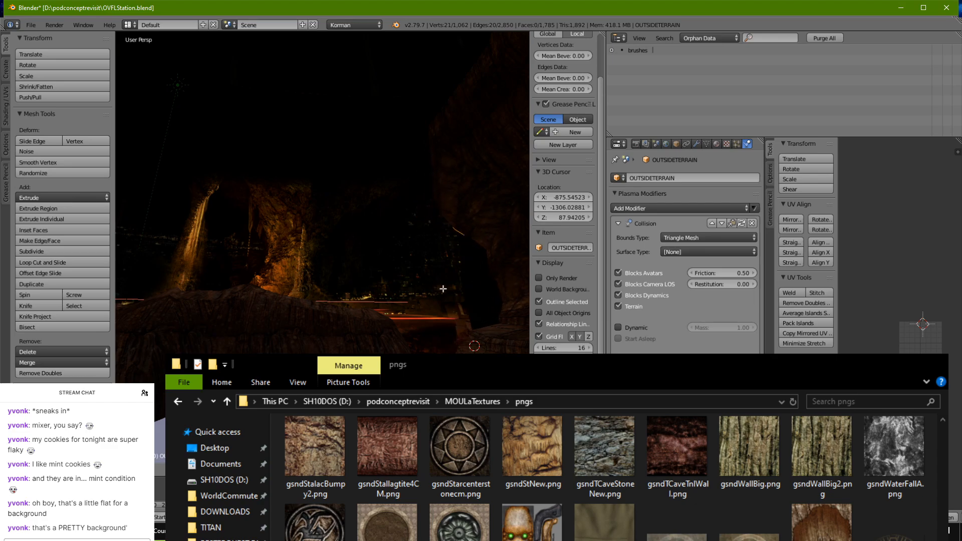
middle_drag(454, 288, 415, 249)
scroll(462, 326, up, 3)
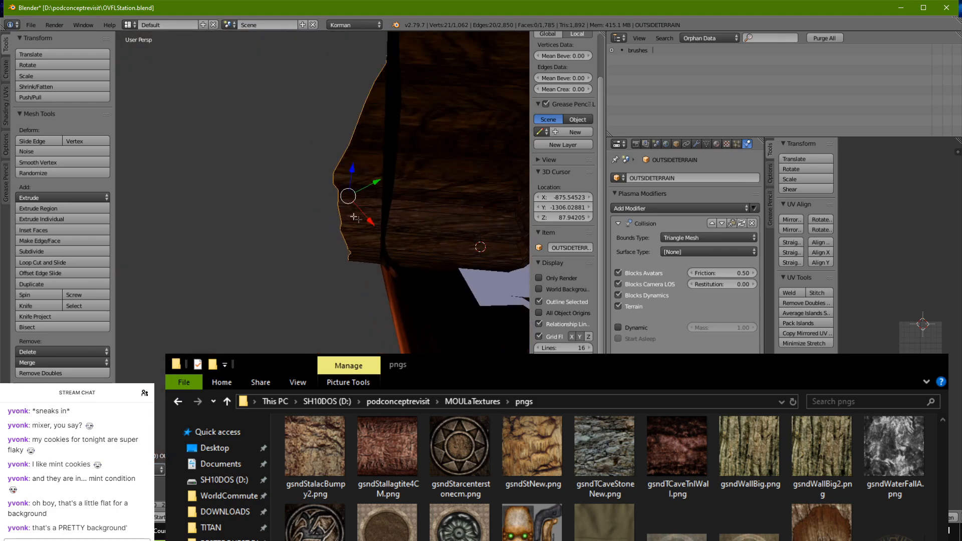
right_click(340, 214)
ctrl+right_click(363, 119)
middle_drag(363, 118, 327, 152)
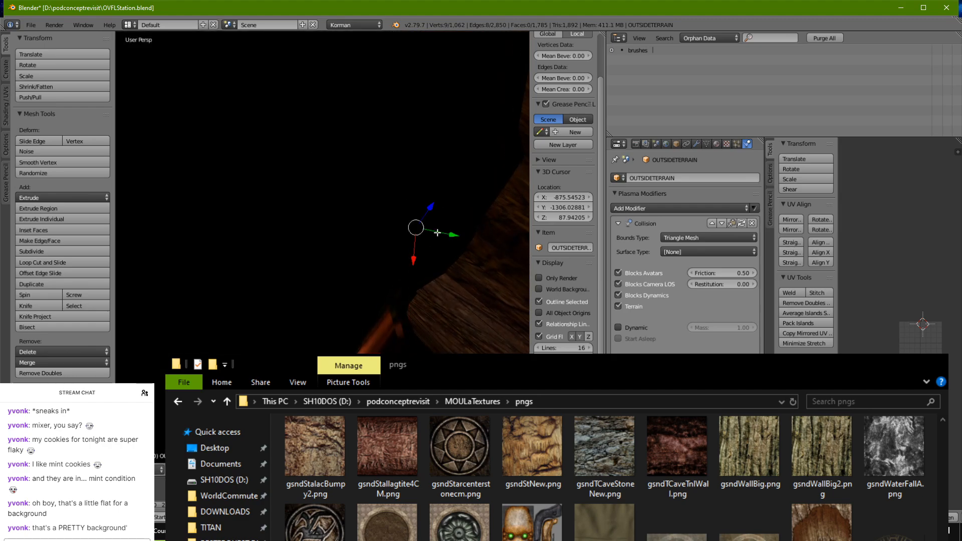
middle_drag(437, 233, 257, 200)
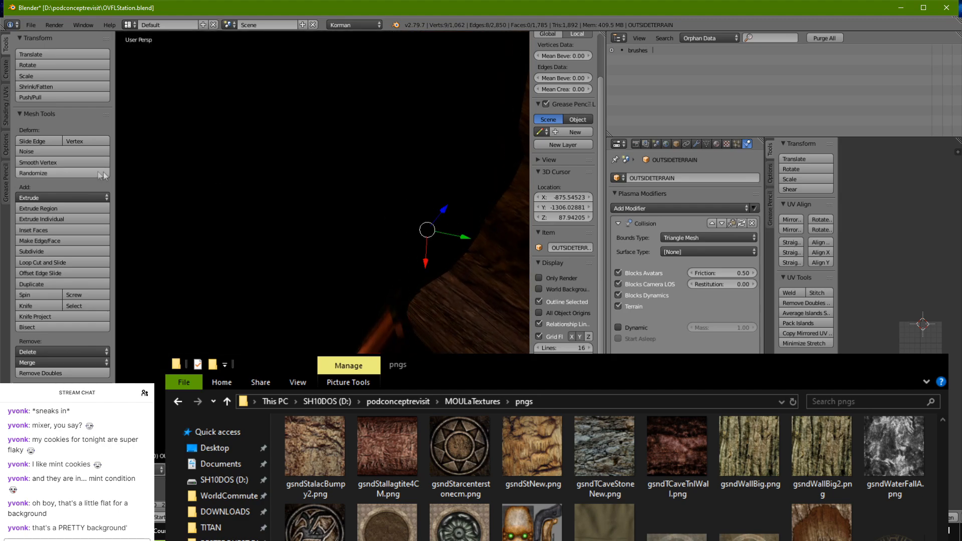
Step: Reshape the billboard backdrop by moving its side edge vertices, bringing its Y dimension to about 442.85
middle_drag(318, 238, 296, 244)
middle_drag(377, 276, 351, 90)
middle_drag(311, 325, 451, 273)
key(Tab)
right_click(390, 322)
key(Tab)
scroll(389, 320, down, 4)
middle_drag(345, 283, 342, 90)
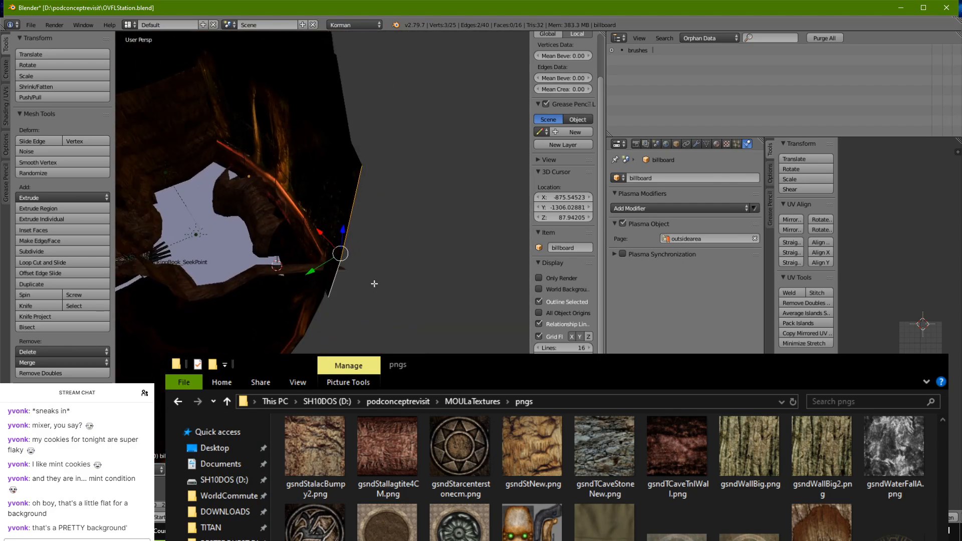
middle_drag(348, 163, 387, 222)
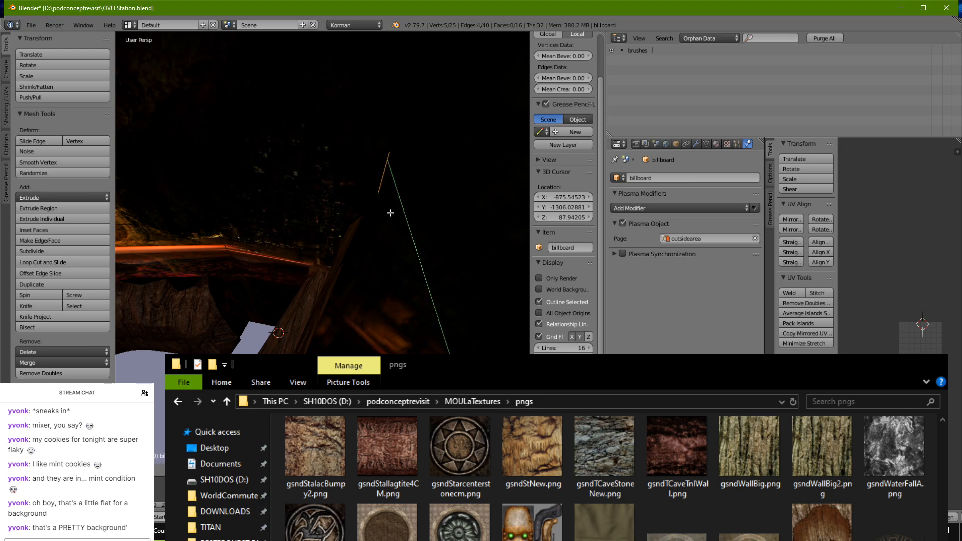
middle_drag(395, 226, 410, 197)
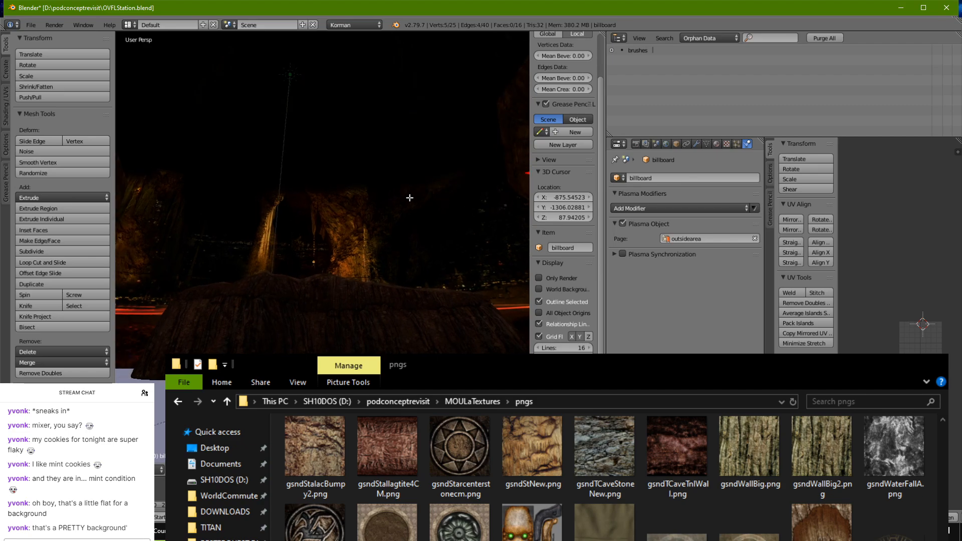
key(Tab)
Step: Save the scene over OVFLStation.blend and open the World settings
key(ctrl+s)
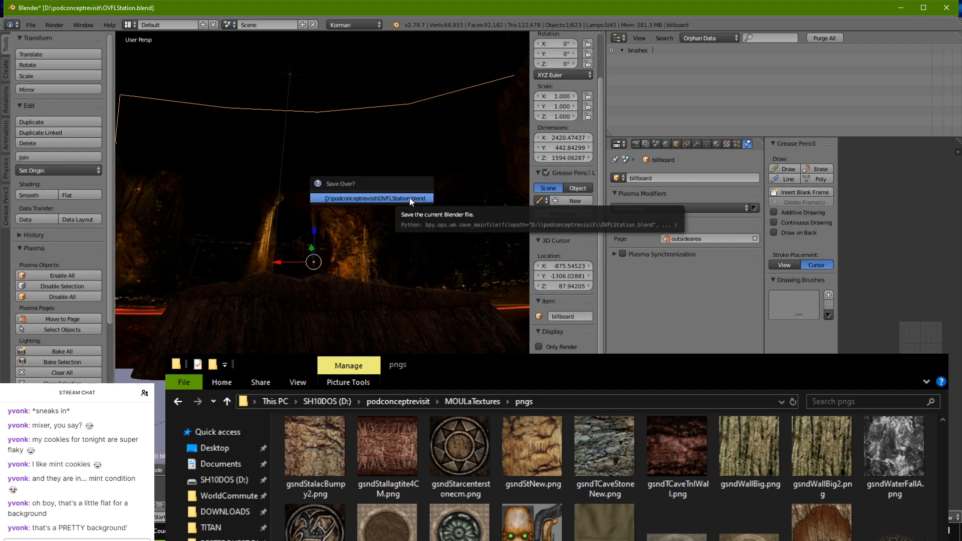
click(410, 197)
middle_drag(409, 197, 386, 218)
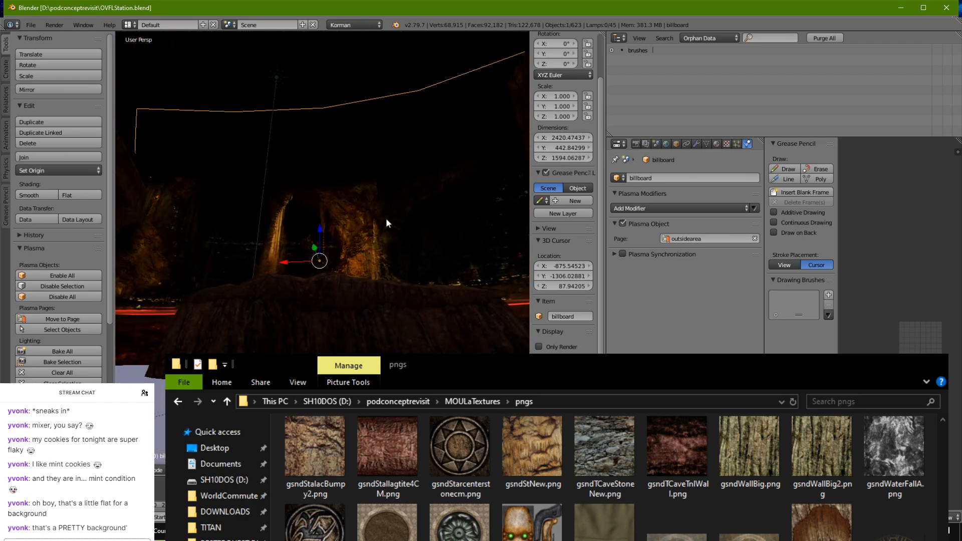
scroll(388, 216, down, 1)
key(ctrl+s)
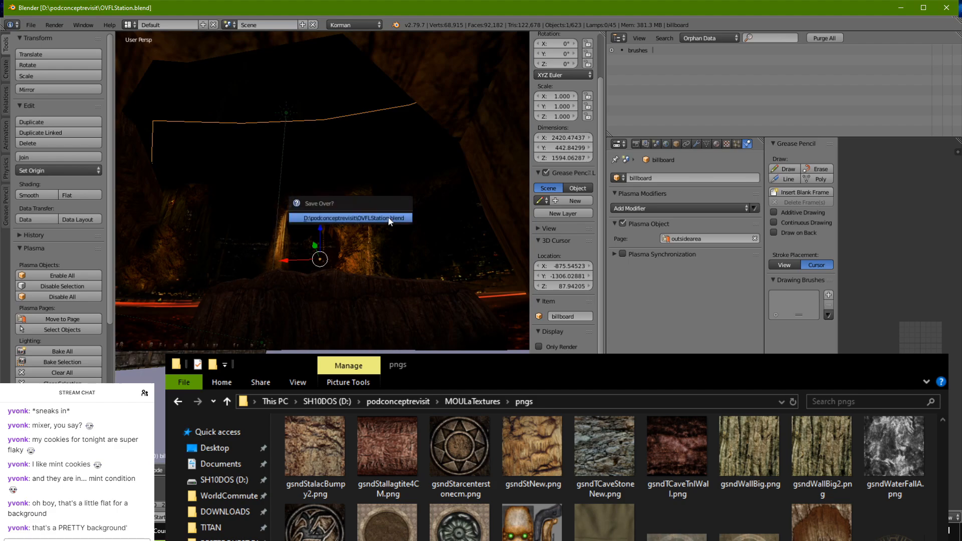
click(388, 217)
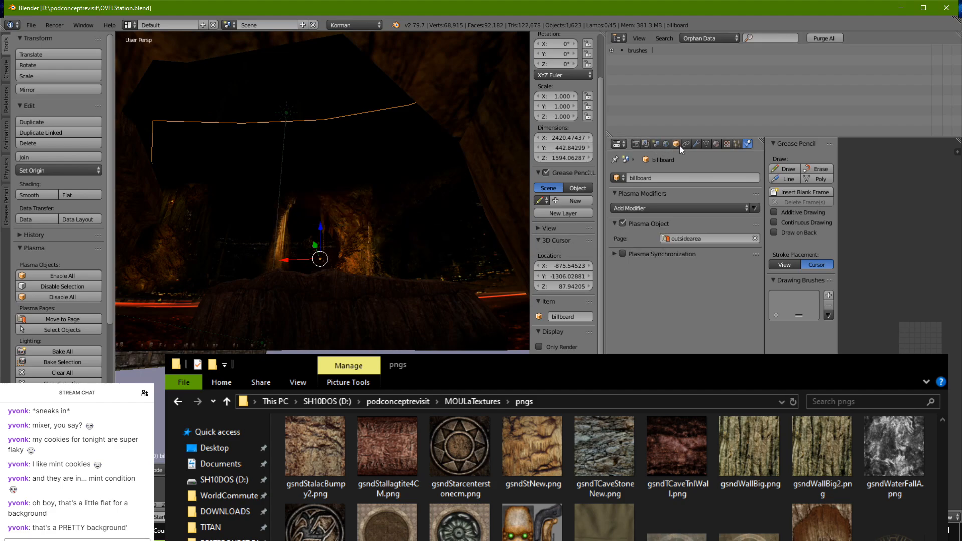
click(667, 144)
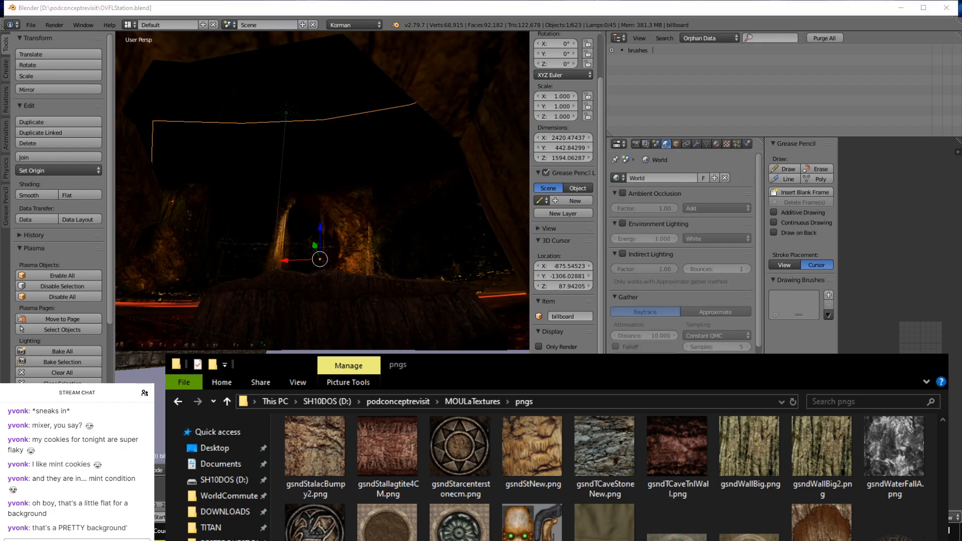
Step: Quit the Uru Live game and close the pngs folder window
key(alt+Tab)
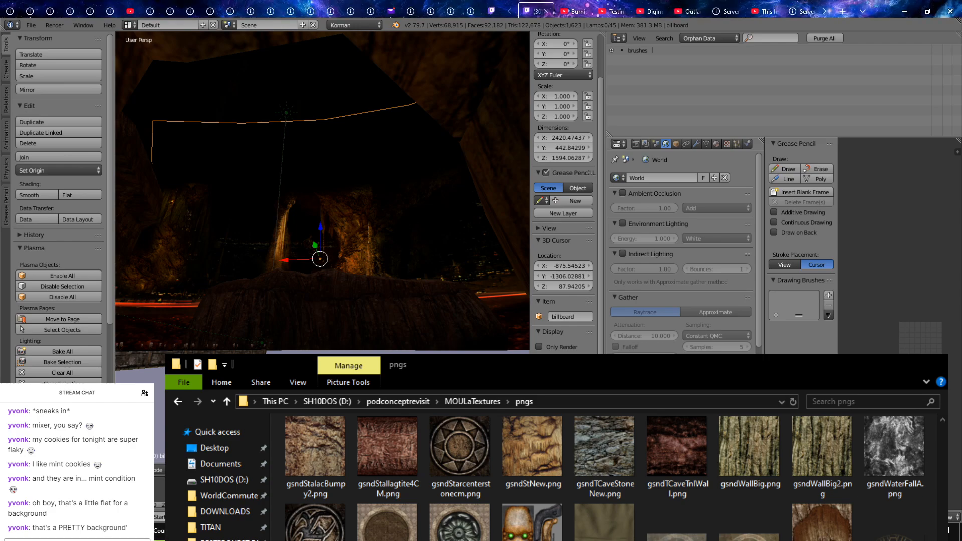
key(alt+Tab)
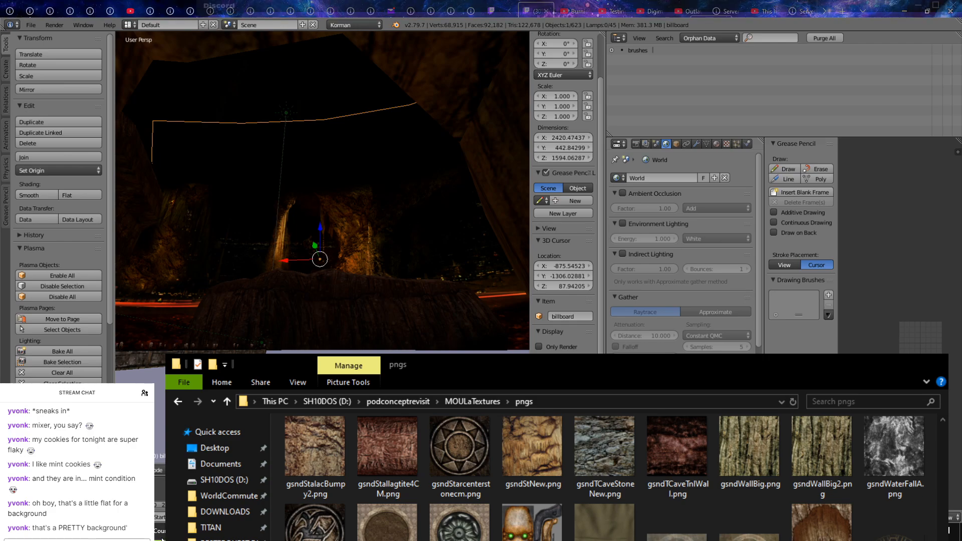
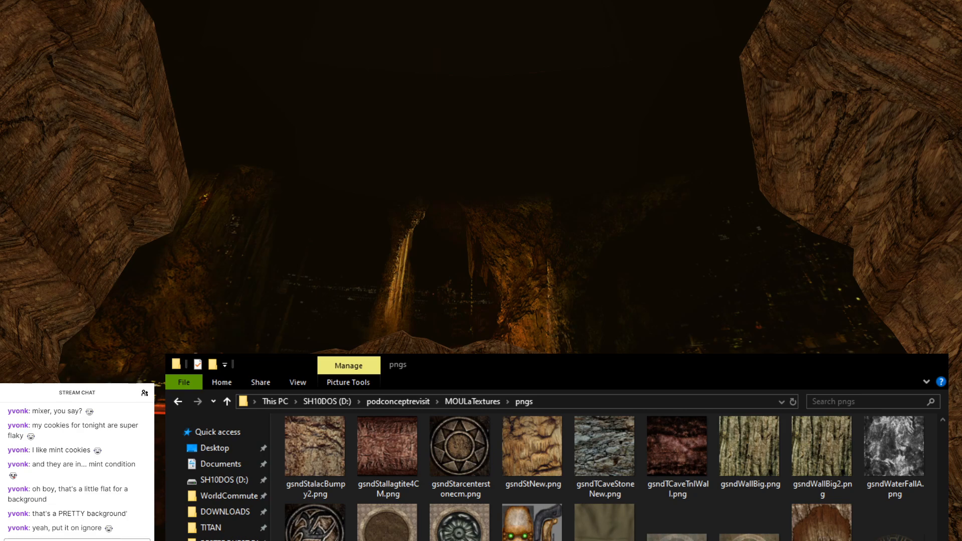
key(Escape)
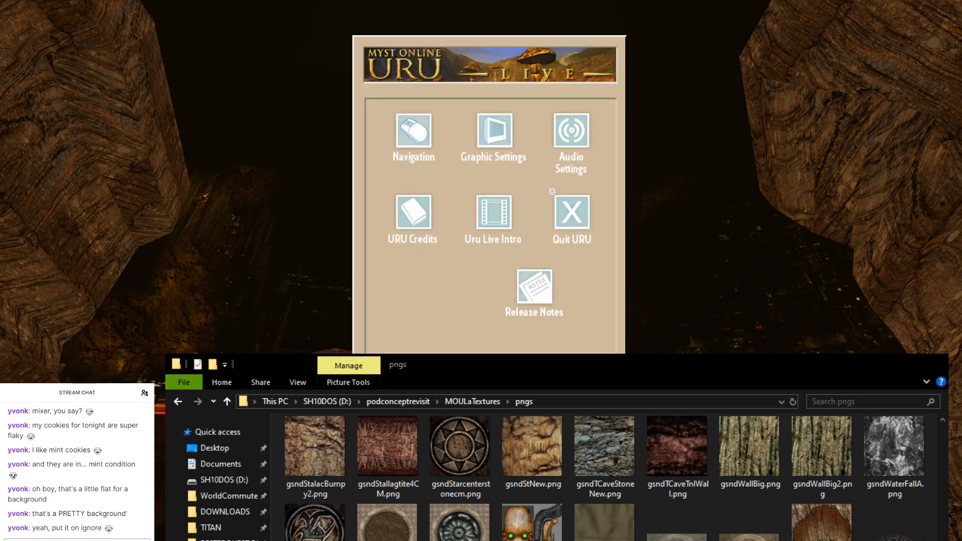
click(574, 216)
click(532, 337)
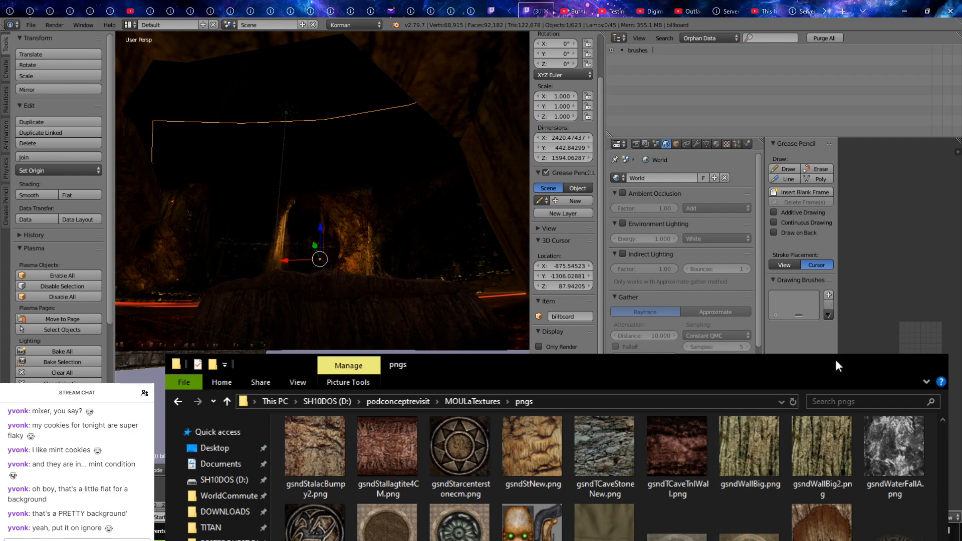
click(927, 363)
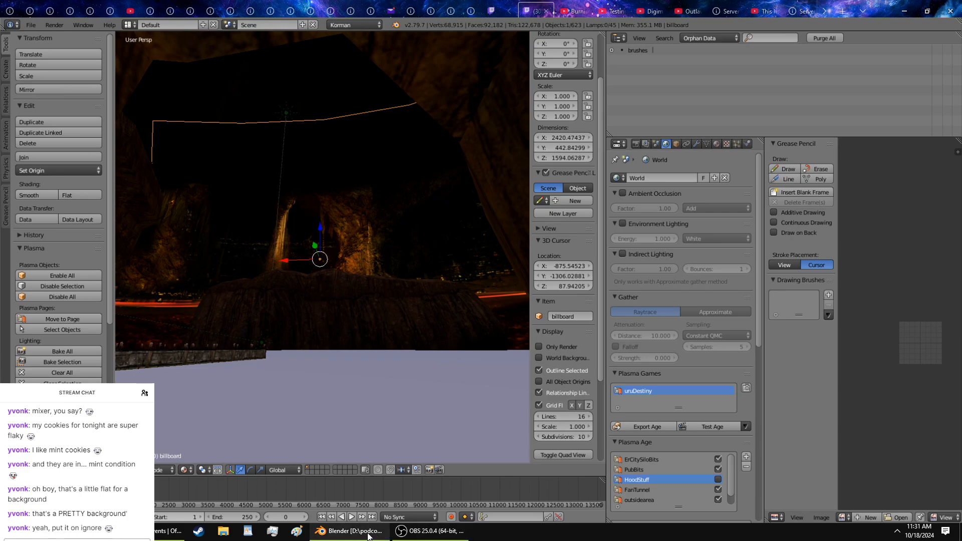
Step: Return to Blender and remove the chezstonecut.001 material slot from the OUTSIDETERRAIN.003 rock ledge
click(351, 530)
middle_drag(362, 314, 274, 415)
right_click(390, 317)
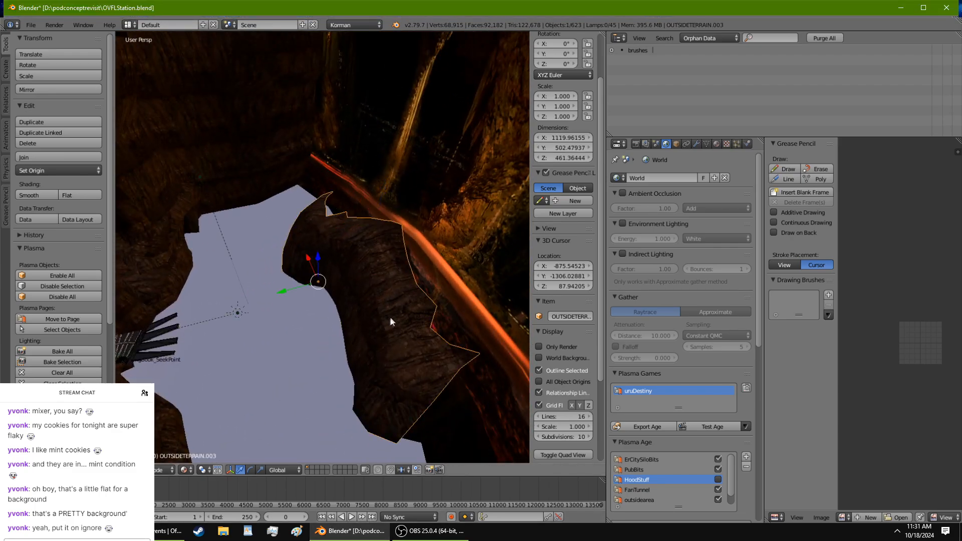
click(715, 145)
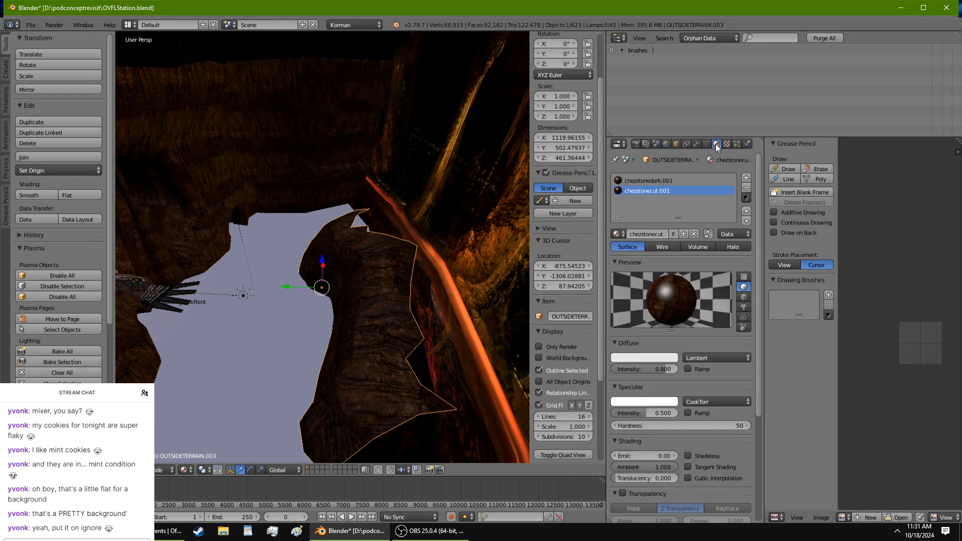
click(747, 189)
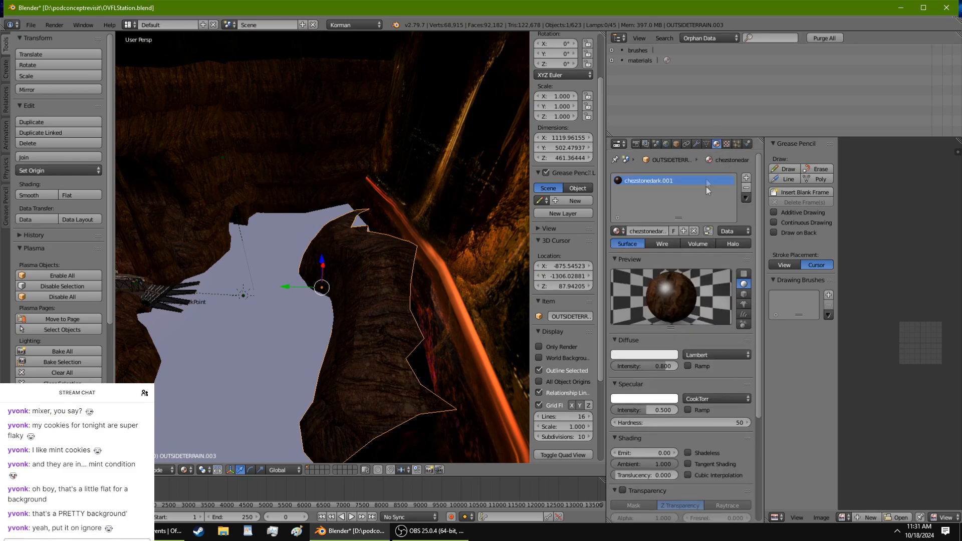
Step: Check the light group of the ledge's remaining material and the group memberships of the RTSpotLight01.001 lamp
scroll(663, 451, down, 6)
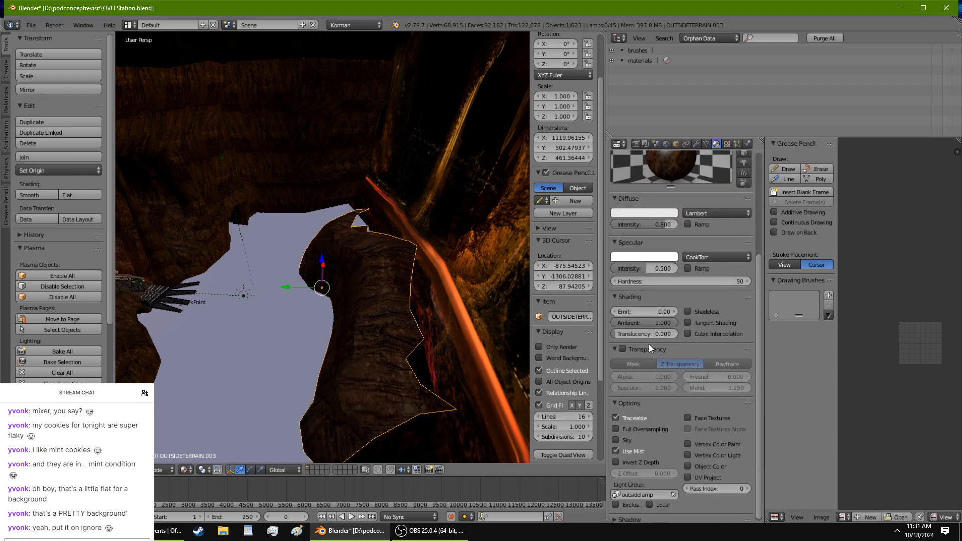
right_click(245, 294)
right_click(243, 294)
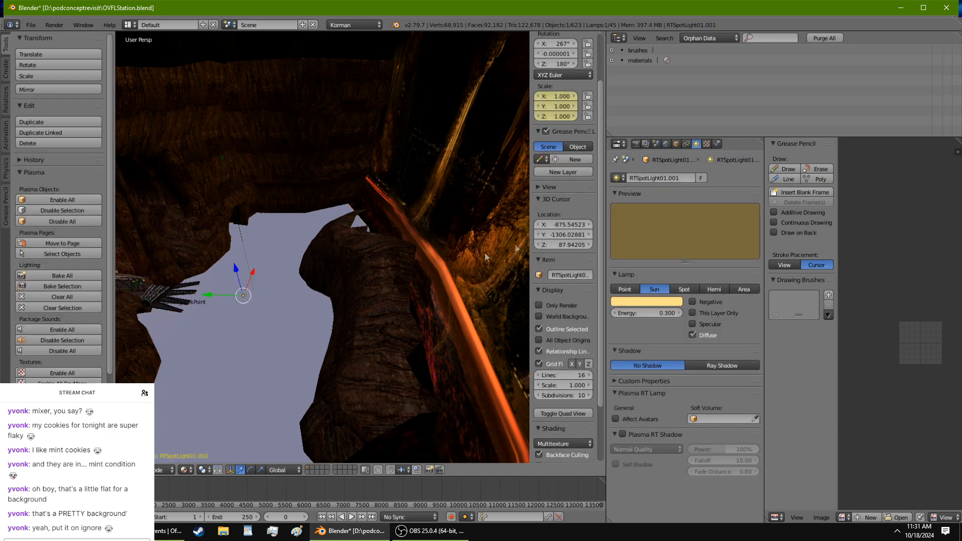
click(676, 144)
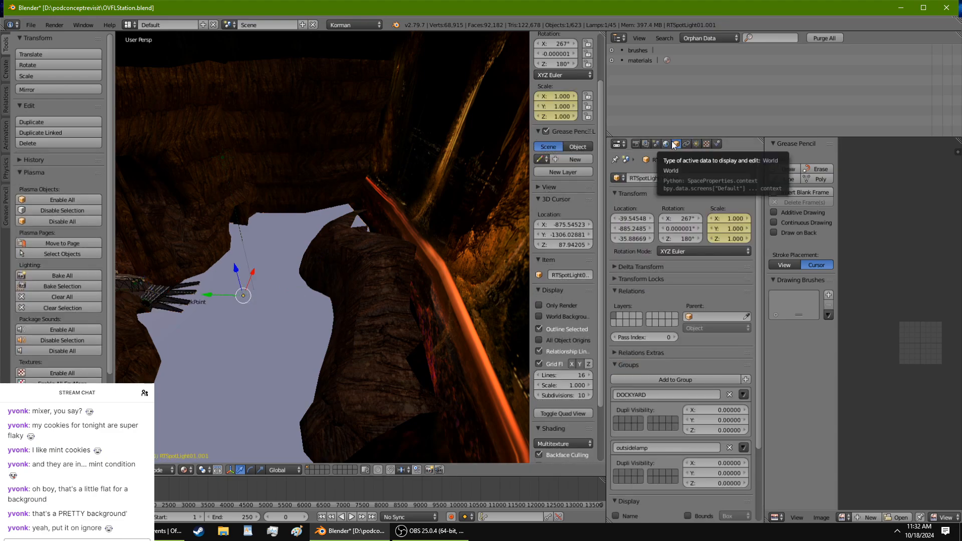
right_click(380, 279)
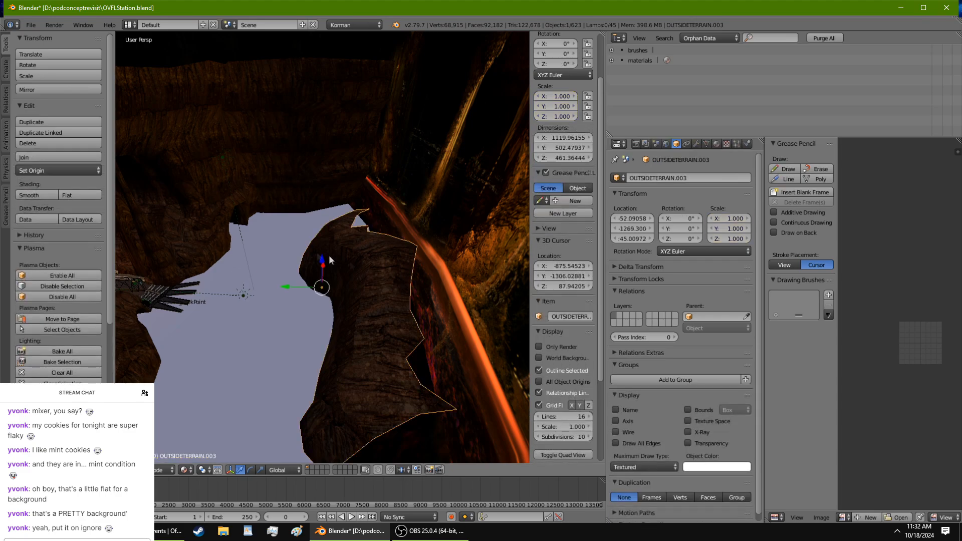
Step: Add the RTSpotLight01 lamp to a new group named DOCKROCKSTUFF
right_click(224, 159)
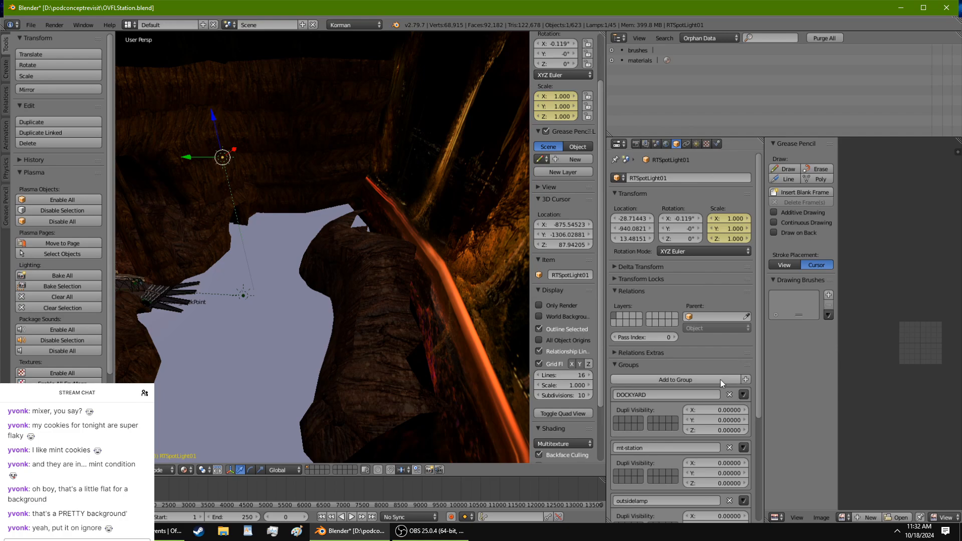
click(722, 383)
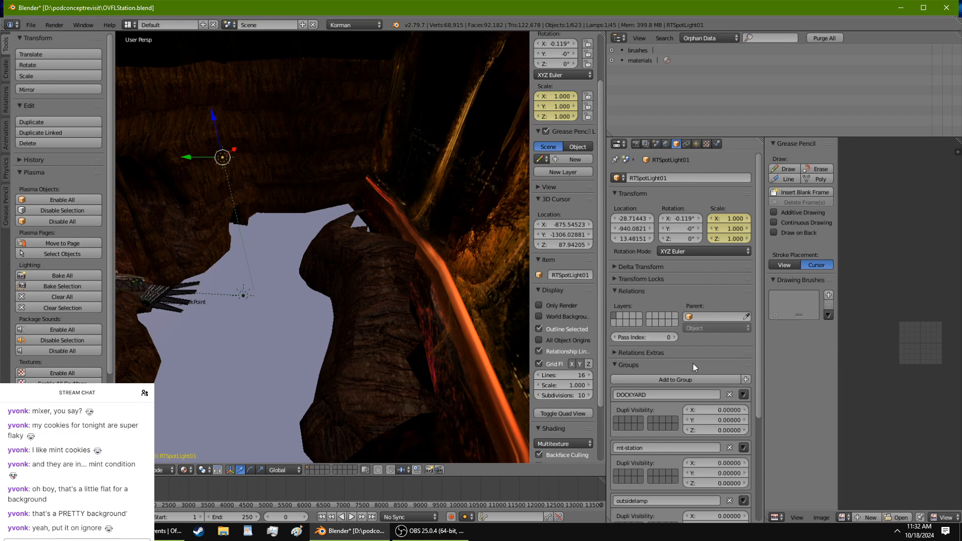
click(746, 379)
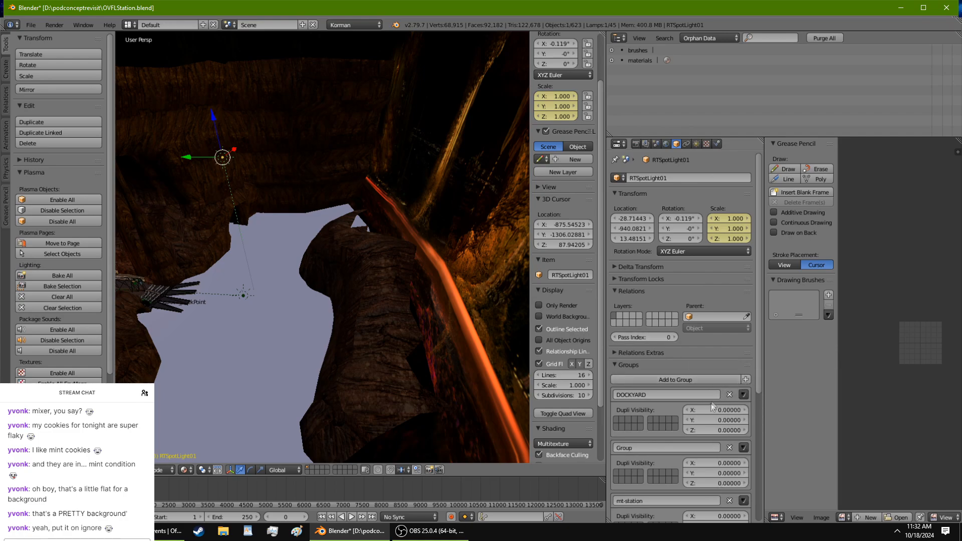
click(688, 449)
text(DOCKROCKSTUFF)
key(Return)
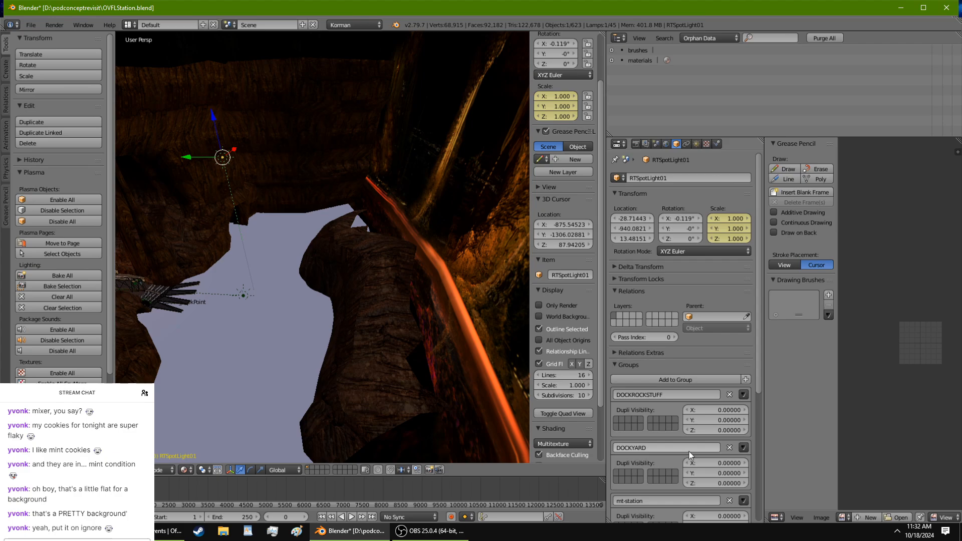
Step: Set the light group of OUTSIDETERRAIN.003's chezstonedark.001 material to DOCKROCKSTUFF
right_click(359, 265)
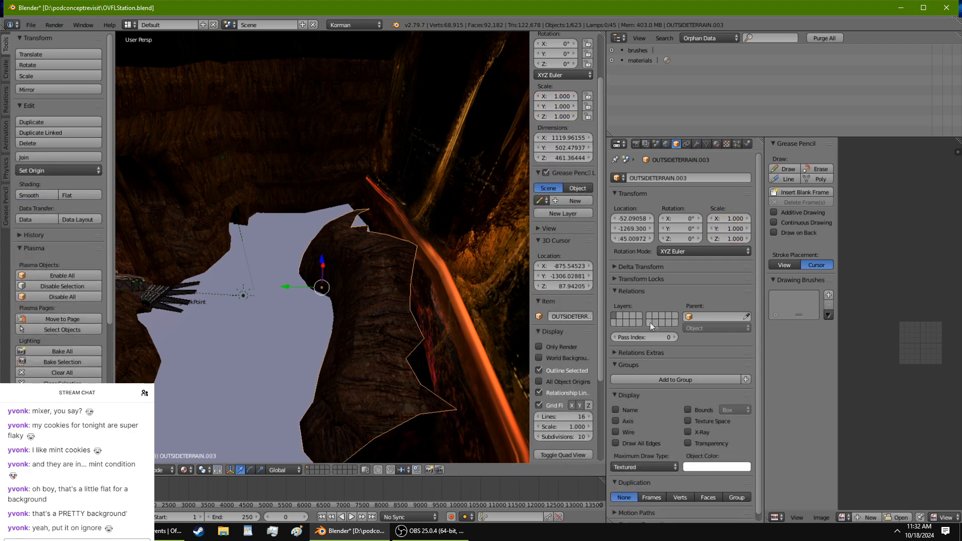
click(717, 144)
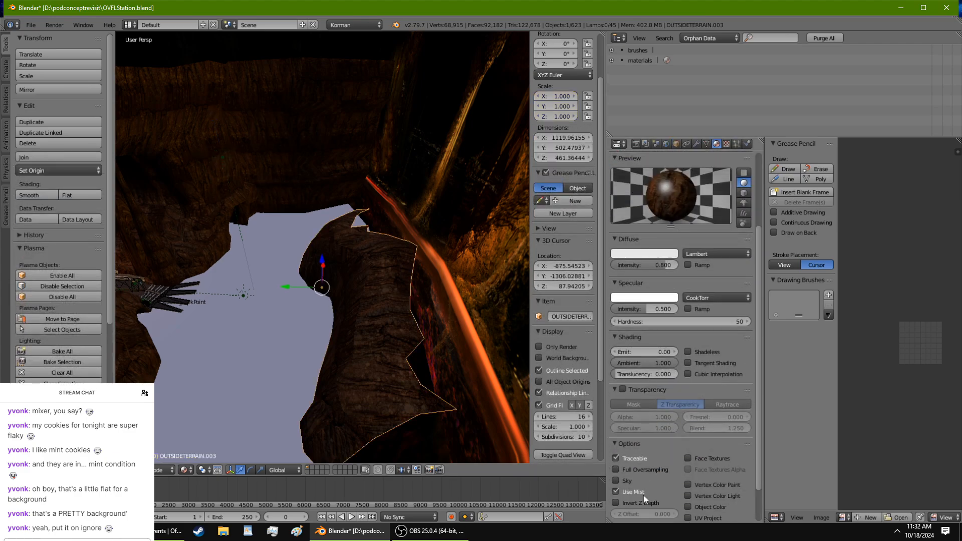
scroll(644, 495, down, 2)
click(648, 491)
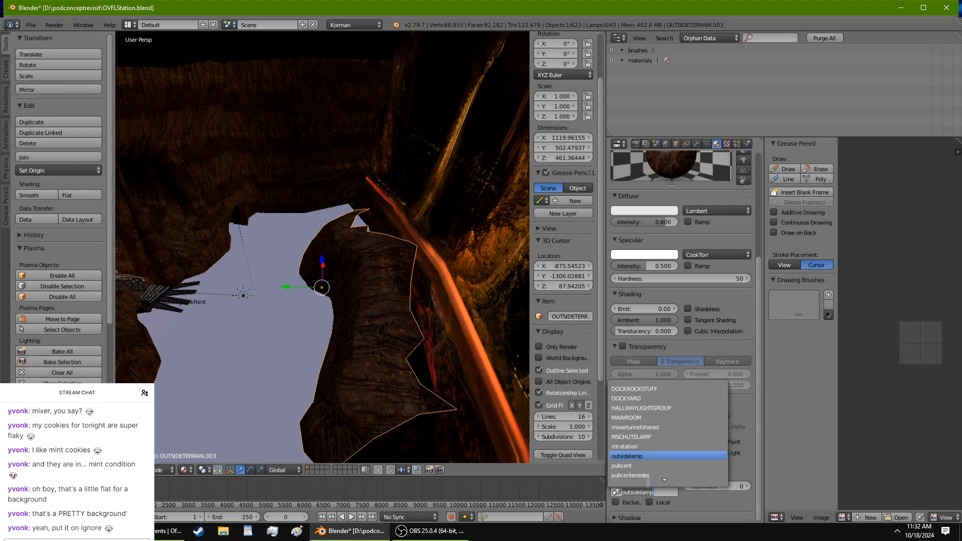
click(655, 390)
Step: Make the islmrick texture on OUTSIDETERRAIN.003's material a single-user copy
middle_drag(345, 346, 455, 302)
scroll(439, 289, up, 5)
click(727, 144)
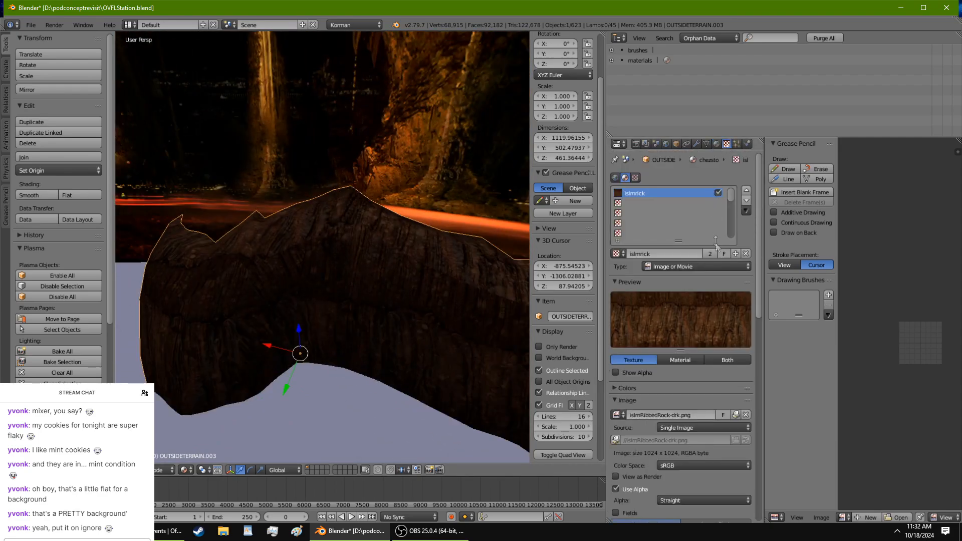
click(711, 253)
Step: Open the OUTSIDETERRAIN cave wall for mesh editing and switch the viewport to Solid shading
middle_drag(456, 226, 353, 220)
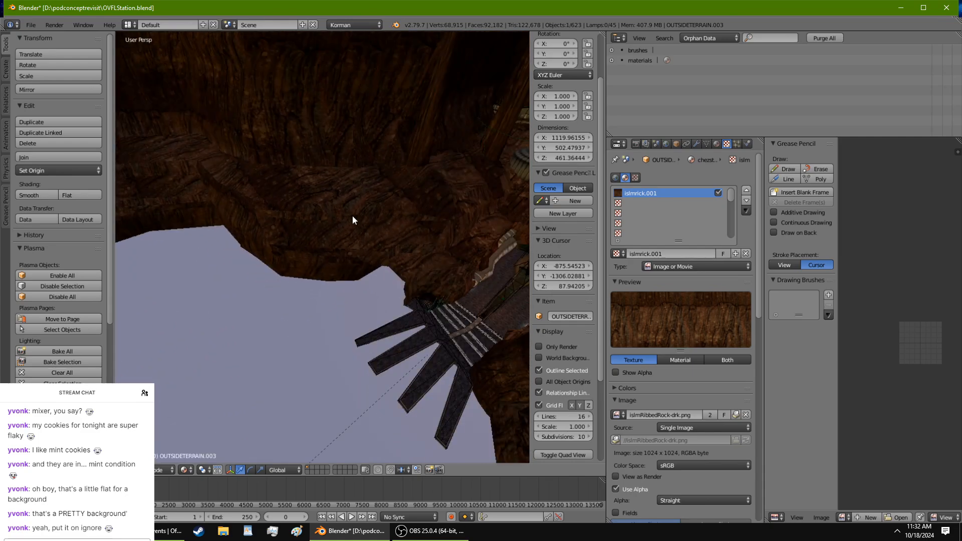
right_click(353, 216)
scroll(352, 216, down, 5)
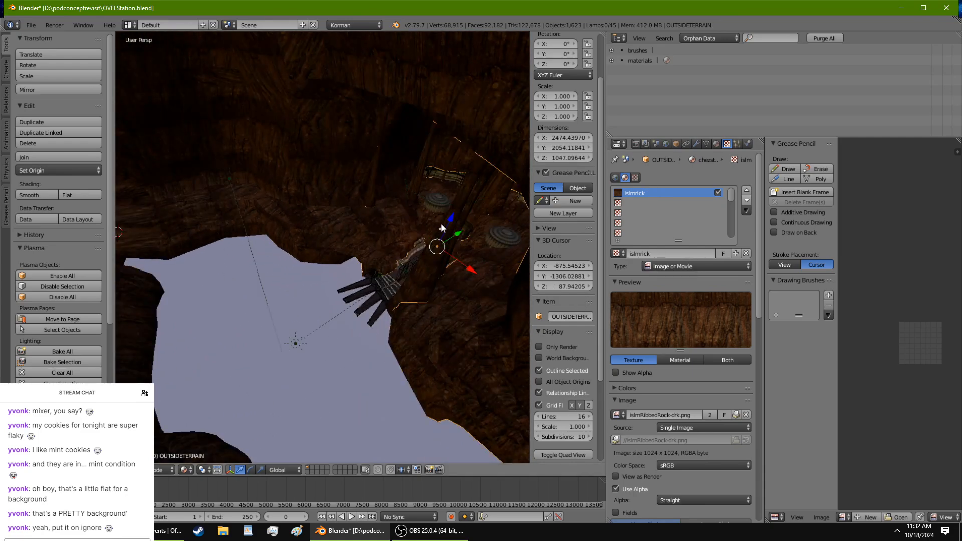
middle_drag(441, 223, 344, 316)
key(Tab)
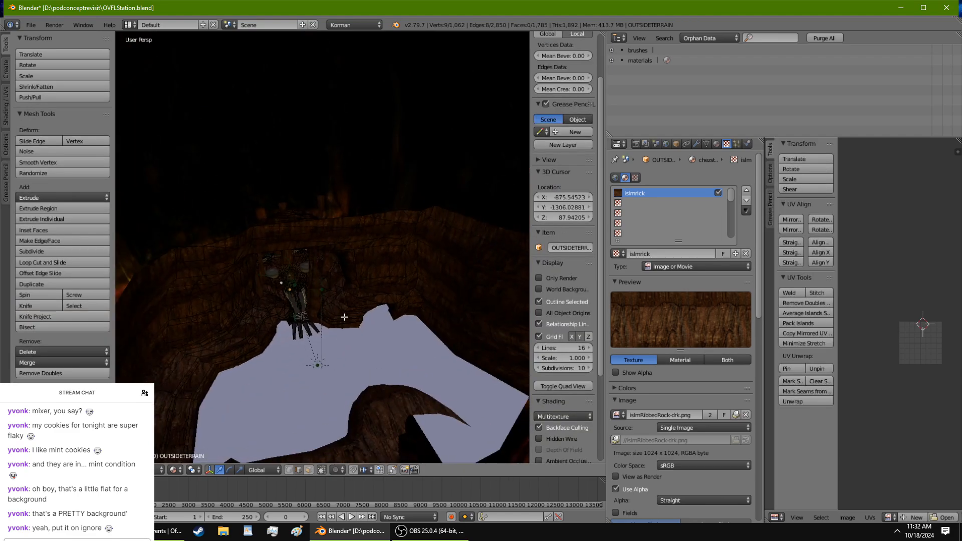
click(174, 470)
click(184, 433)
middle_drag(301, 350, 306, 371)
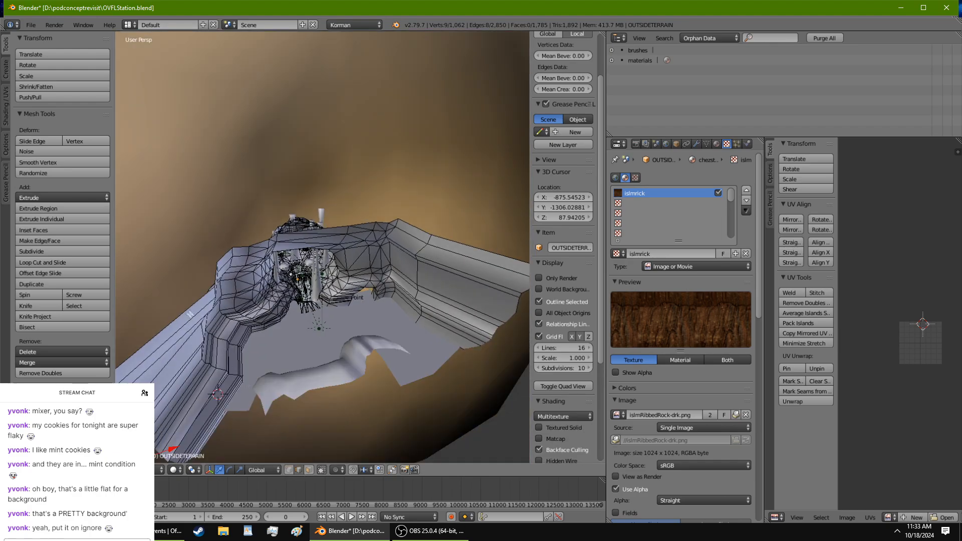
Step: Select the open edge run along the upper rim of the OUTSIDETERRAIN wall and scale it
middle_drag(281, 401, 195, 286)
right_click(185, 272)
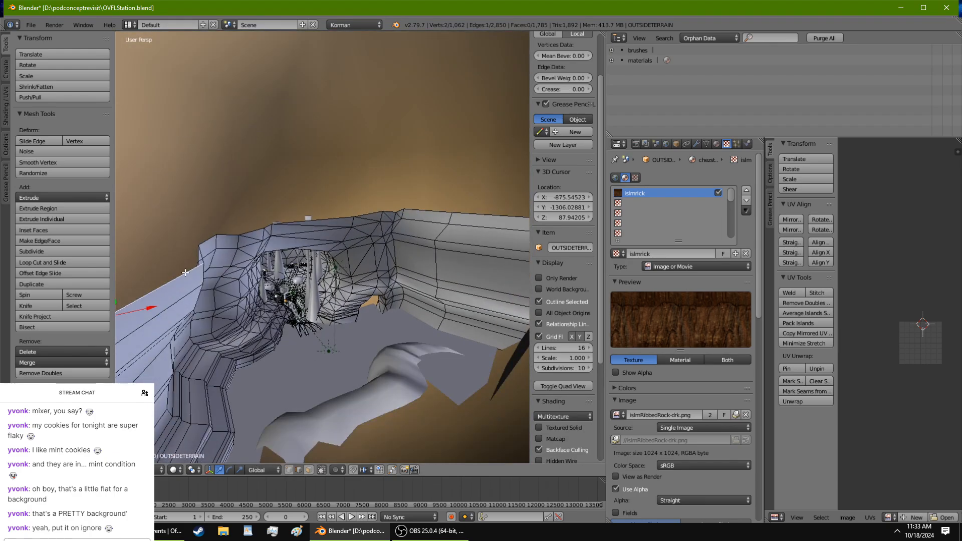
alt+click(487, 222)
middle_drag(473, 259, 433, 250)
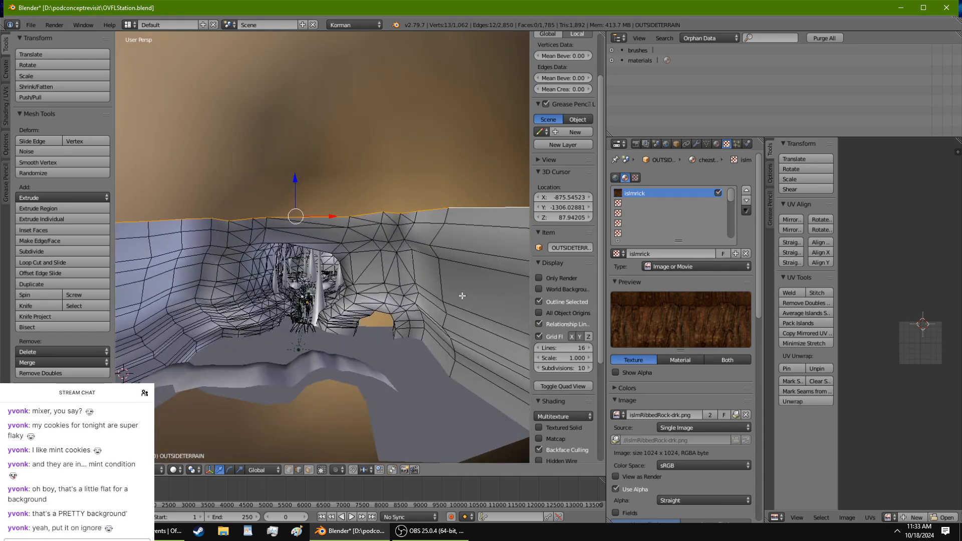
key(s)
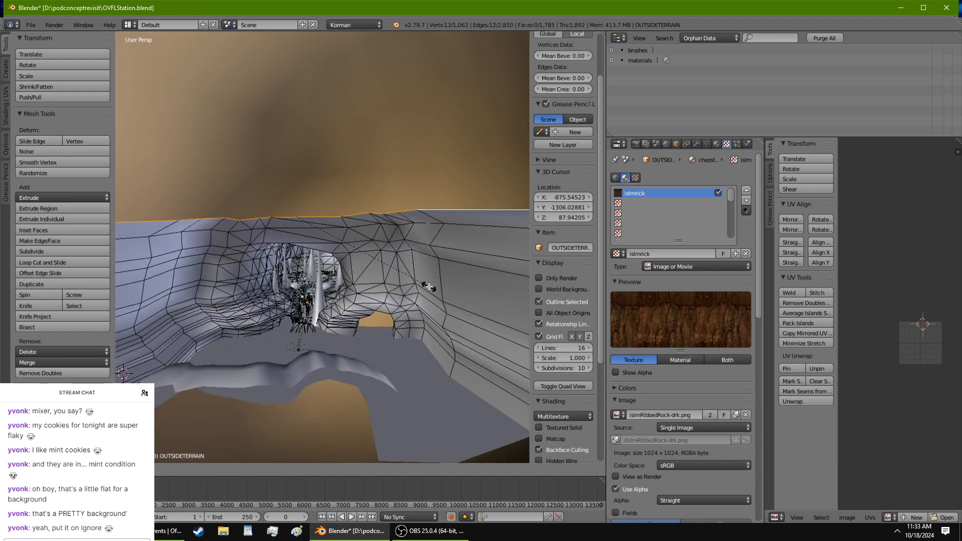
click(428, 287)
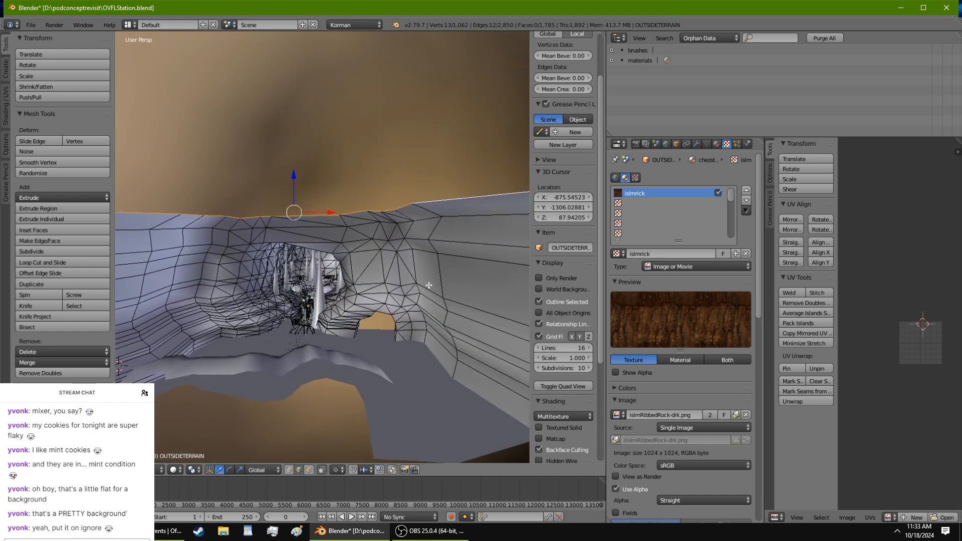
Step: Add the edge row just below the rim to the selection and move both rows back toward the cave
shift+right_click(452, 218)
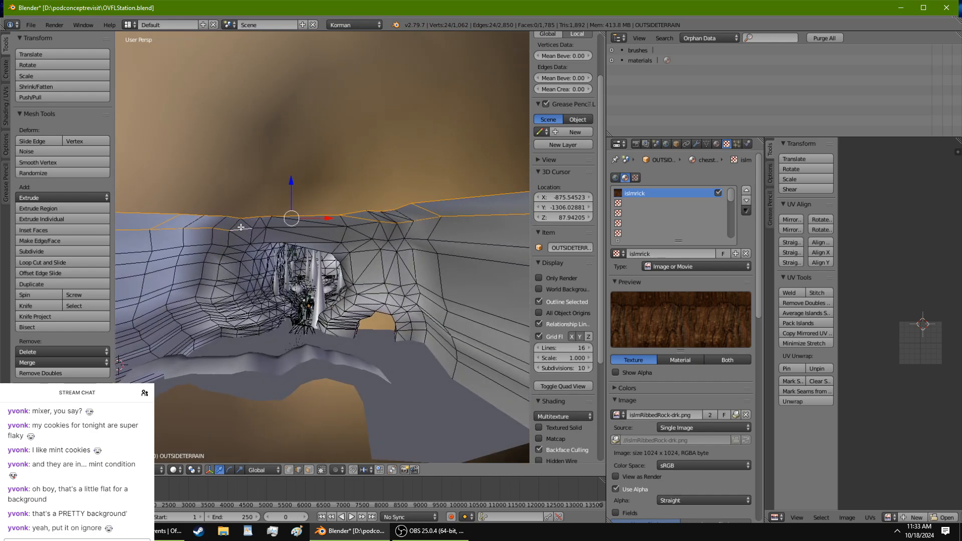
scroll(326, 224, down, 5)
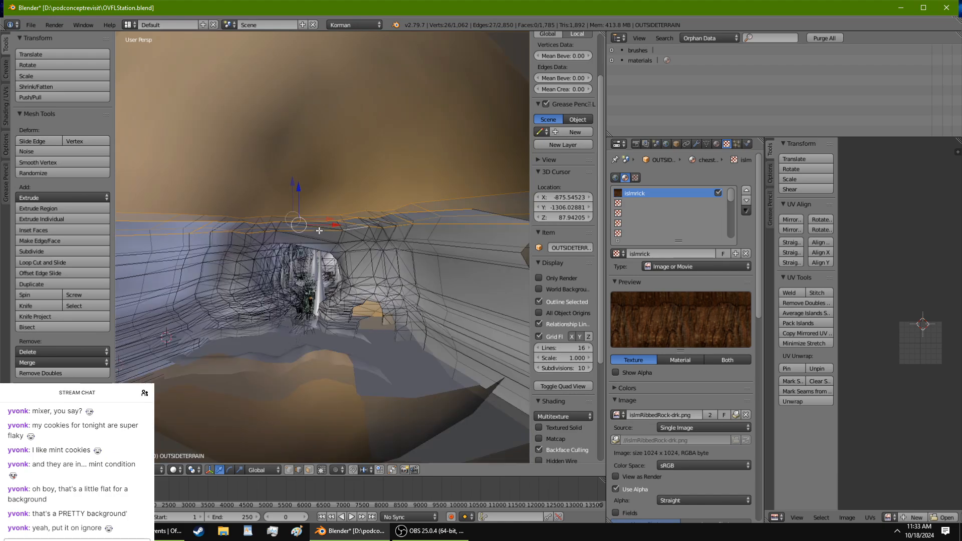
scroll(324, 226, up, 2)
scroll(335, 224, down, 2)
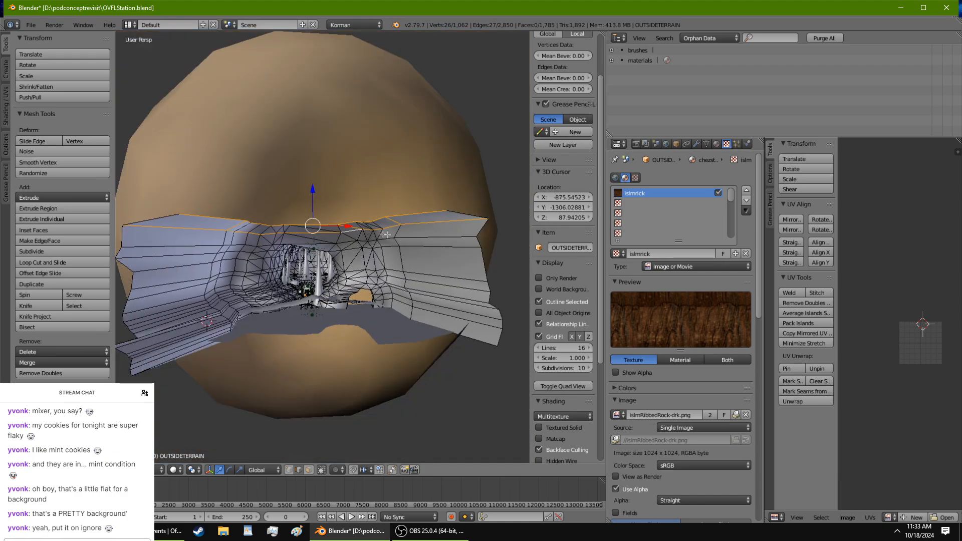
key(g)
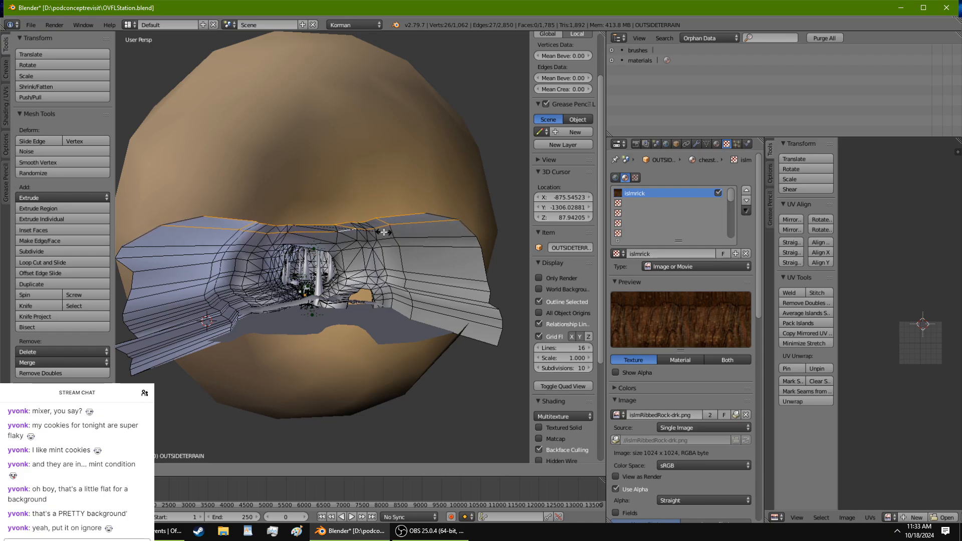
click(384, 232)
Step: Switch to face selection and select the face rows running along the upper rim of the OUTSIDETERRAIN wall
scroll(391, 228, up, 6)
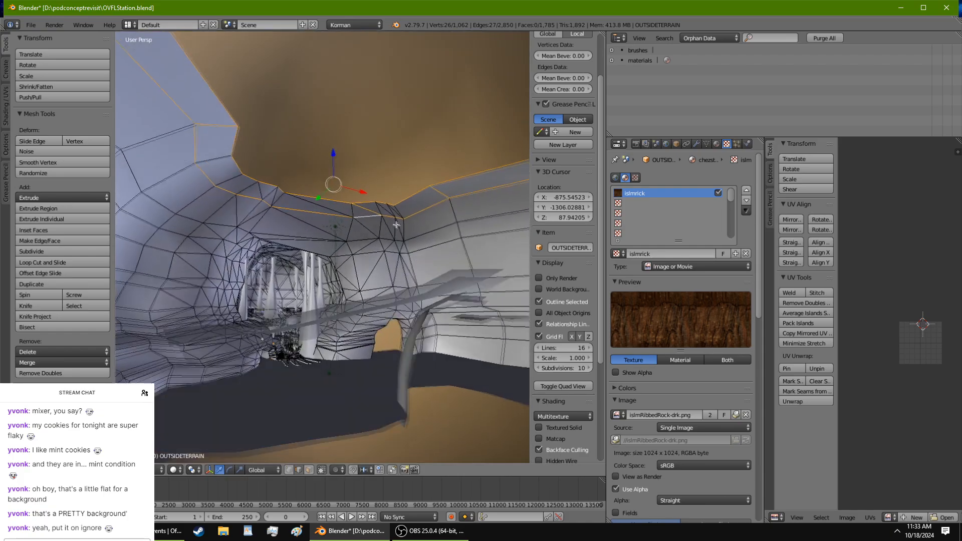
middle_drag(396, 225, 404, 274)
click(309, 469)
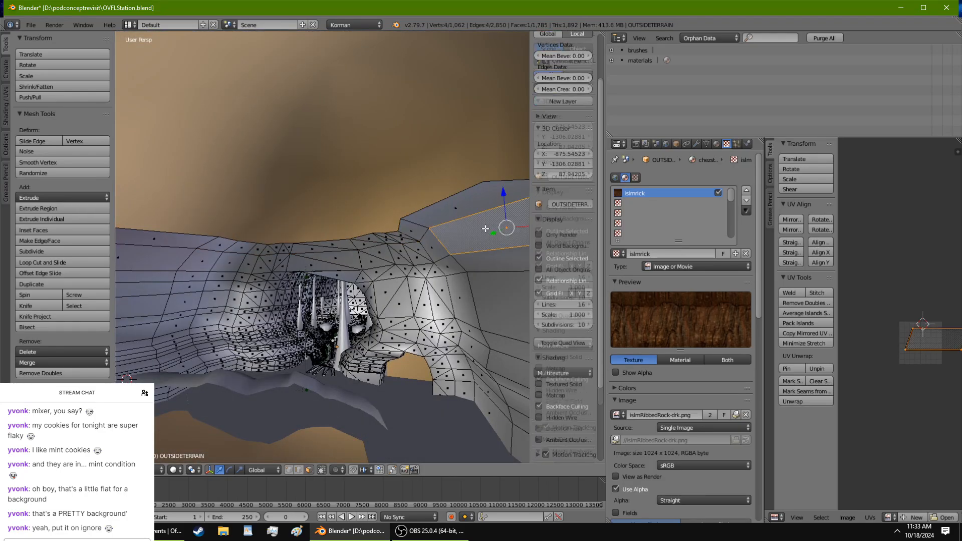
alt+click(184, 241)
shift+click(170, 261)
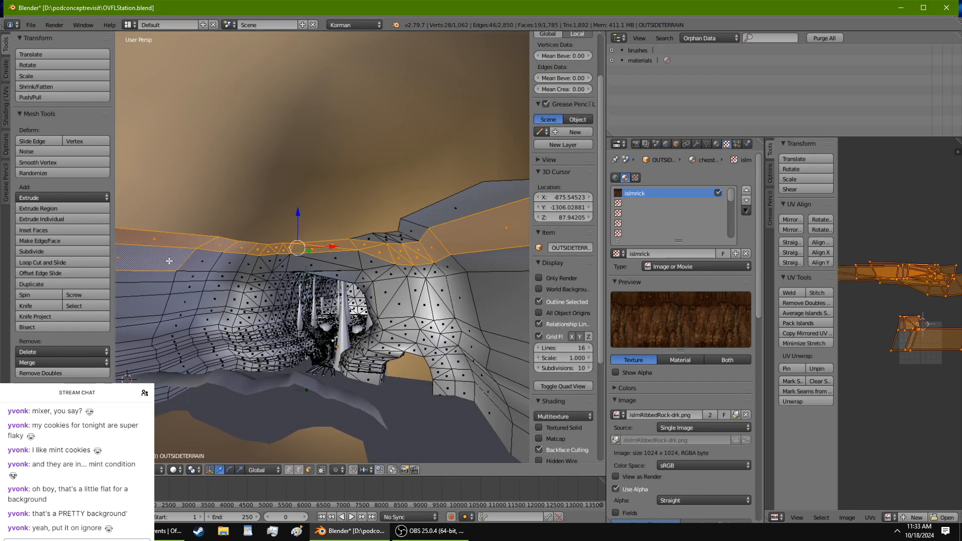
alt+shift+click(466, 210)
shift+click(225, 259)
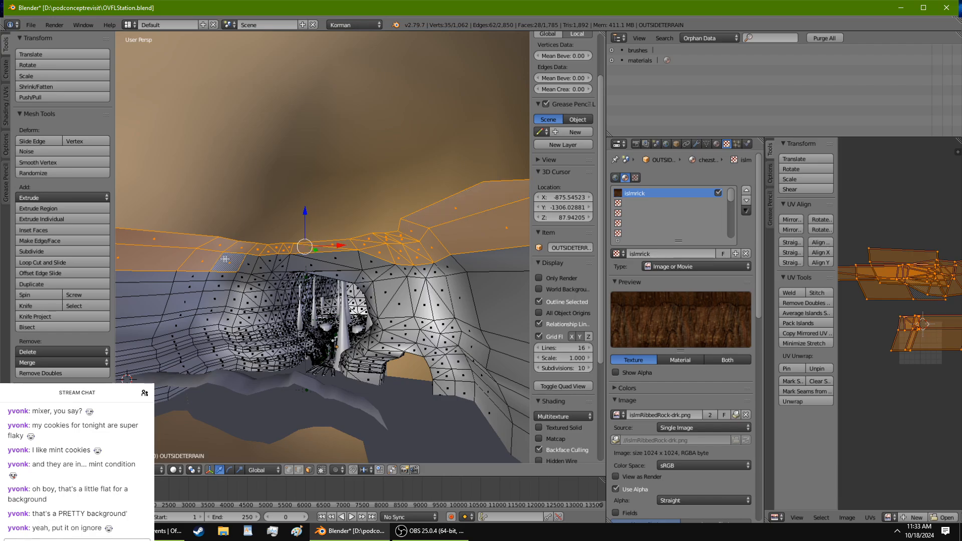
shift+click(371, 259)
shift+click(363, 259)
middle_drag(363, 259, 404, 274)
scroll(311, 253, up, 4)
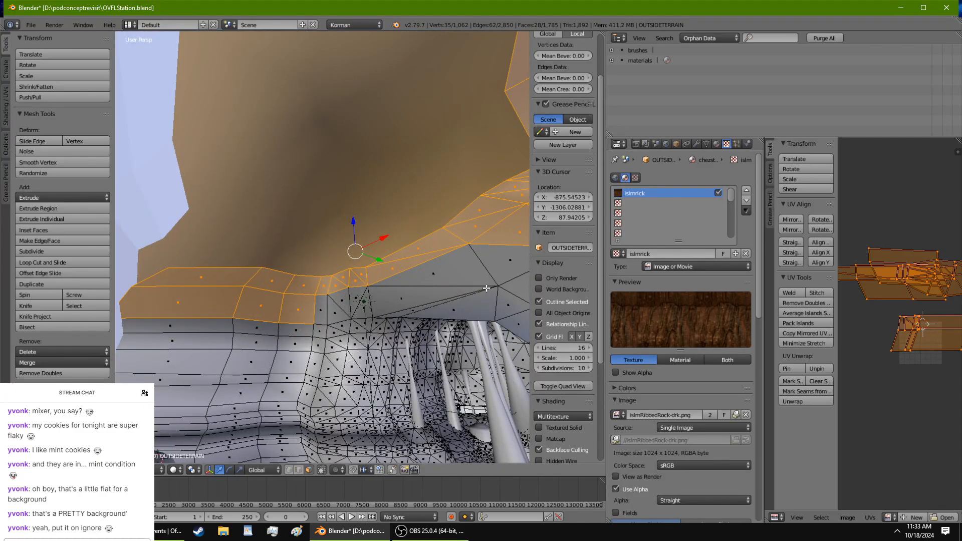
middle_drag(486, 288, 381, 338)
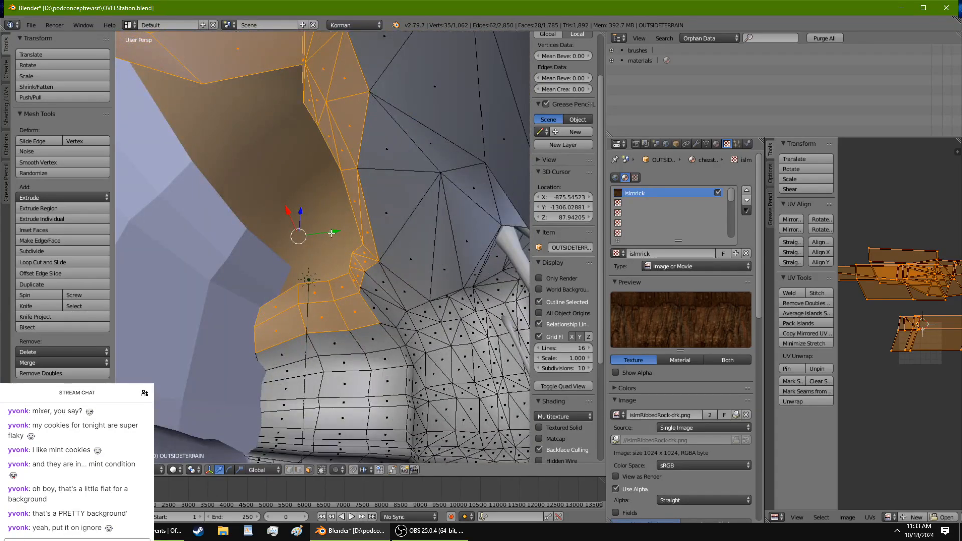
Step: Finish mesh editing and change the viewport from Solid shading to a textured display of the cave
key(Tab)
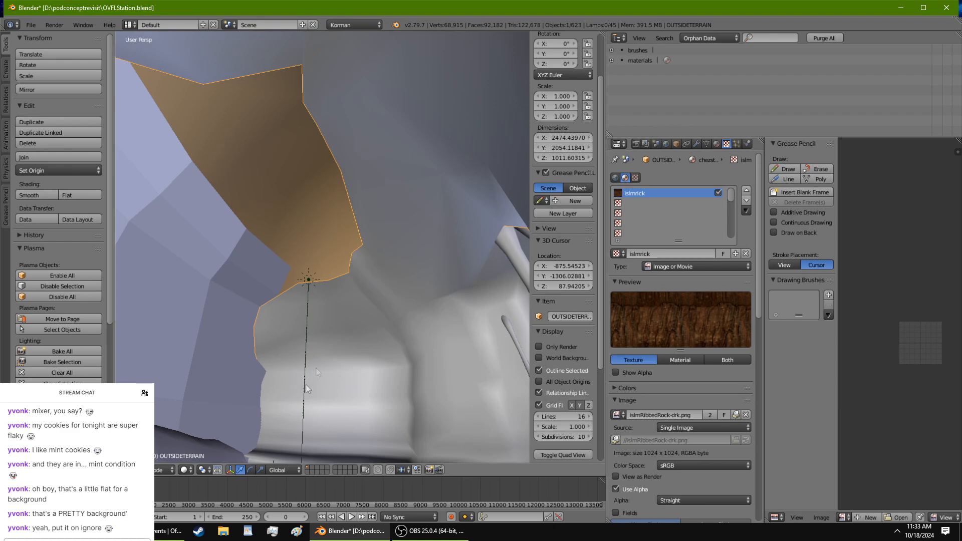
click(191, 467)
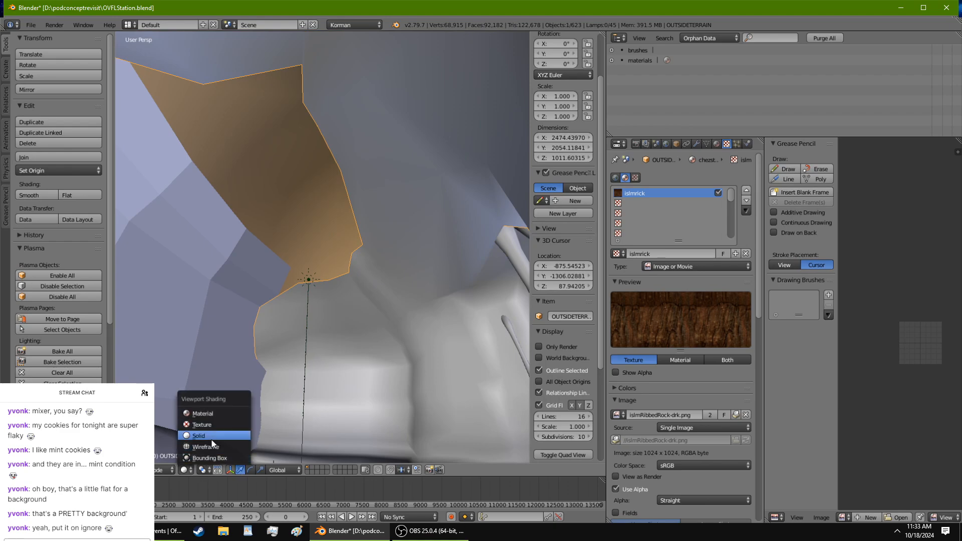
click(184, 471)
click(203, 404)
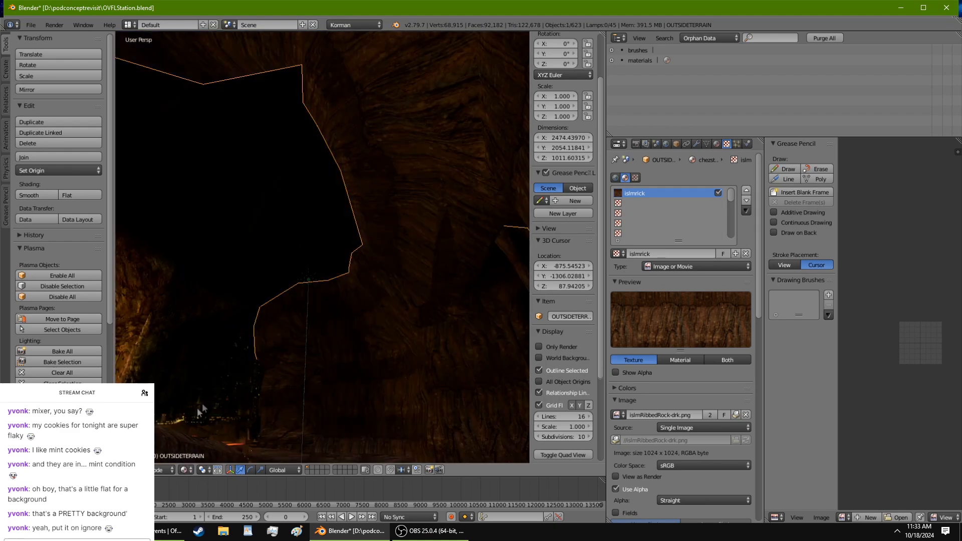
middle_drag(242, 287, 426, 212)
Step: Scale all of OUTSIDETERRAIN's UVs up by about 2.35 and check the rock texture on the cave walls
key(Tab)
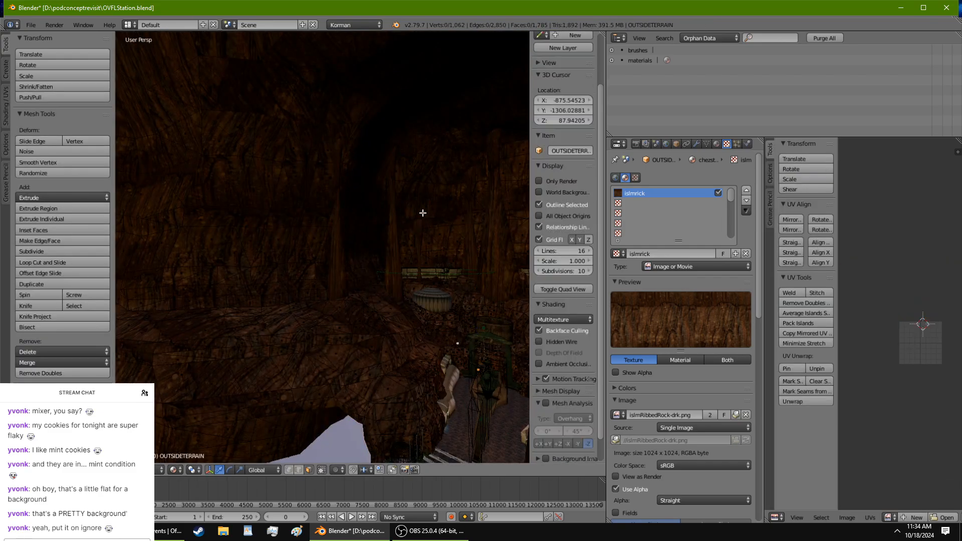
key(s)
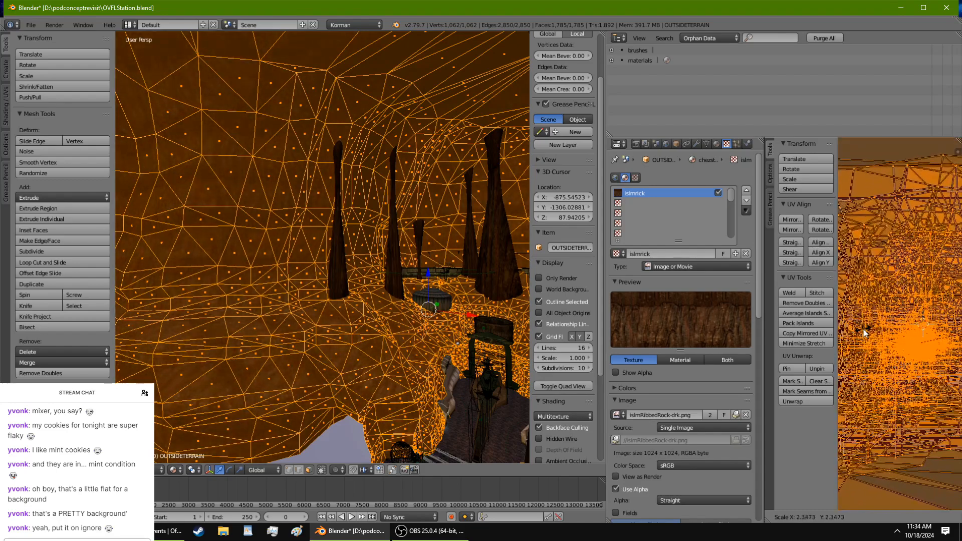
click(373, 306)
key(Tab)
scroll(349, 302, up, 4)
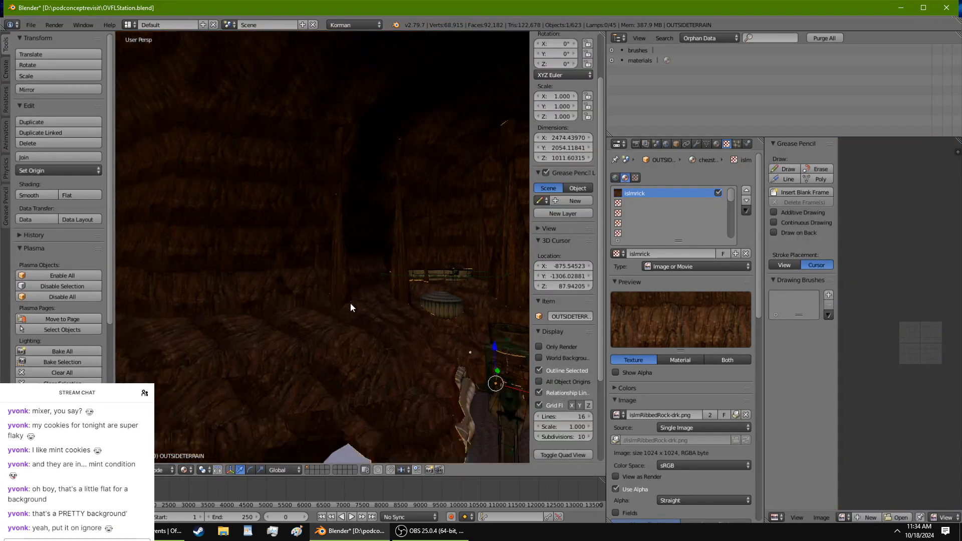
middle_drag(350, 302, 321, 298)
middle_drag(346, 391, 396, 210)
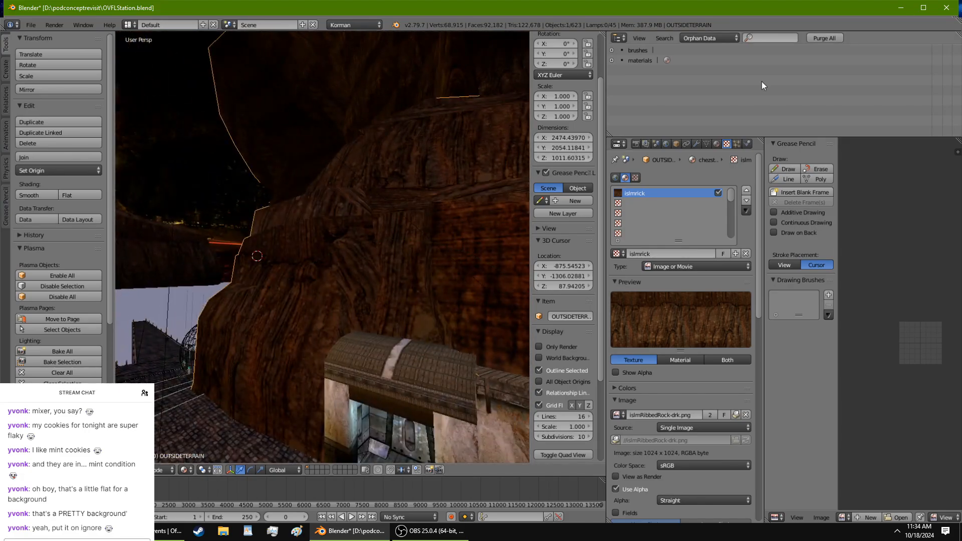
Step: Save OVFLStation.blend and start a Test Age run for the uruDestiny game
click(707, 145)
click(717, 145)
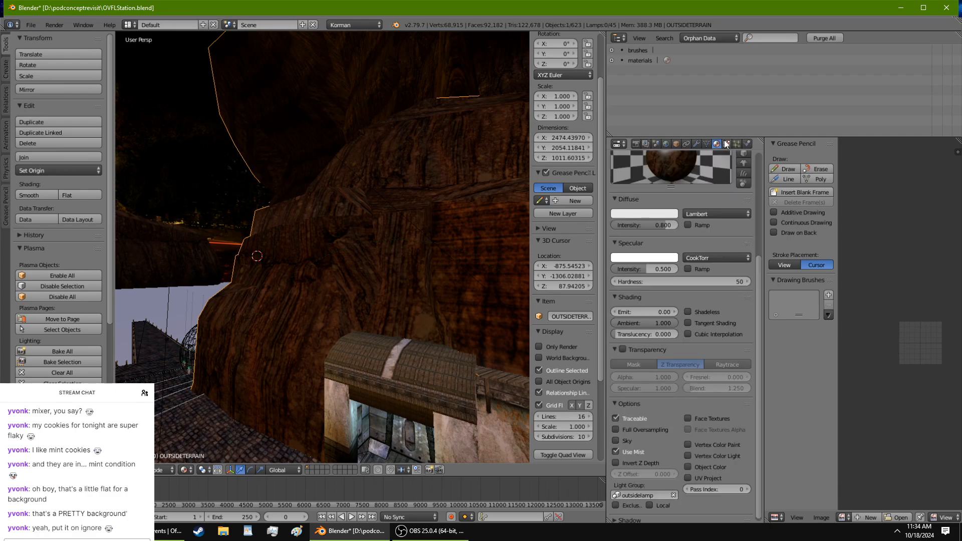
middle_drag(399, 239, 345, 278)
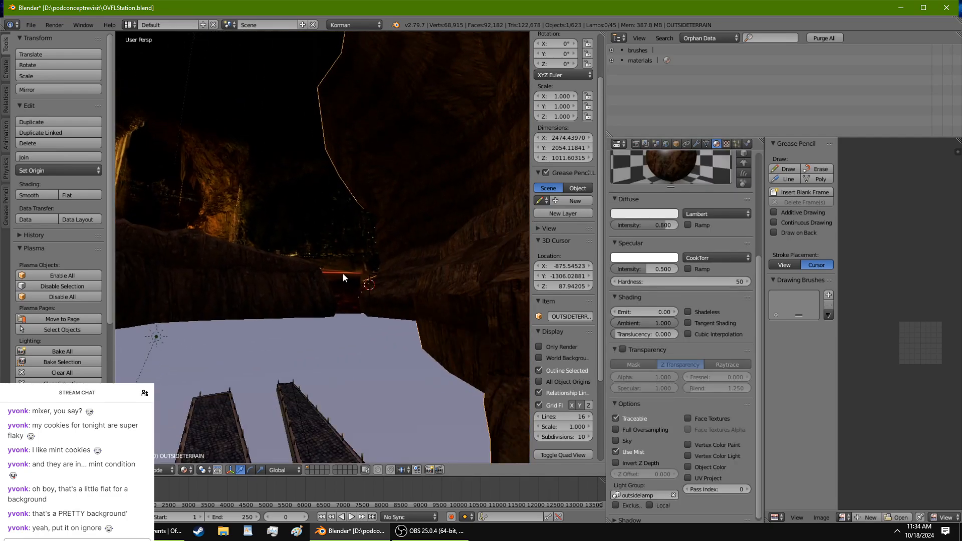
key(ctrl+s)
click(343, 275)
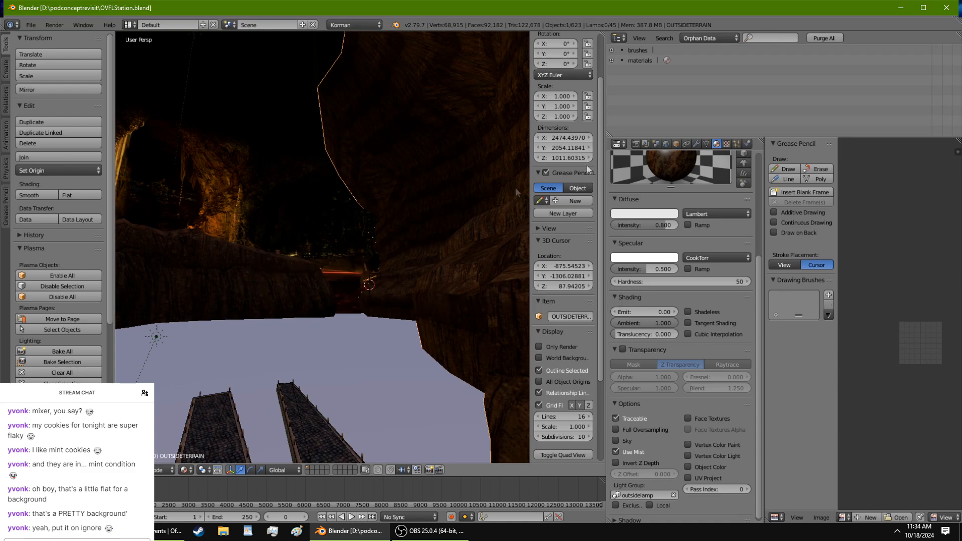
click(666, 144)
click(709, 422)
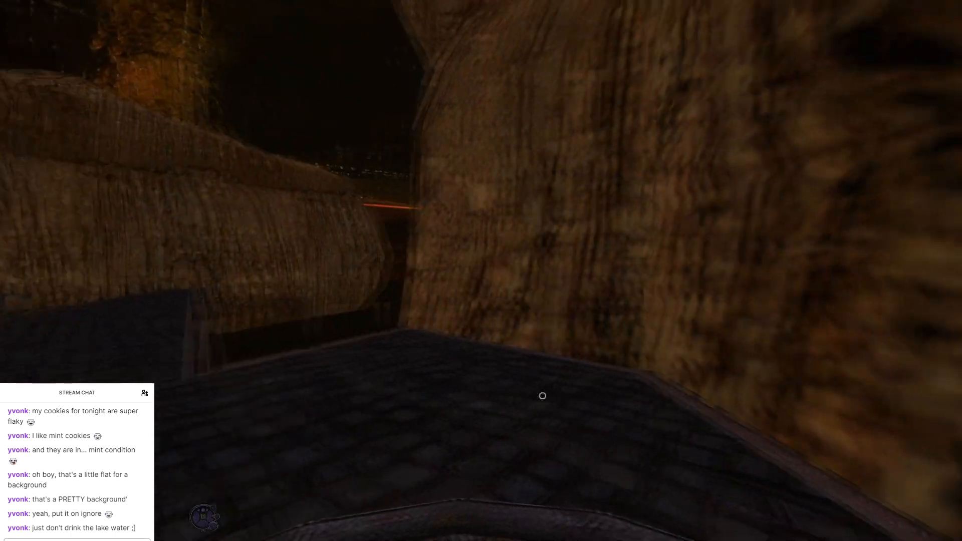
Step: Examine the rescaled rock texture and the stalagmites around the dock in the running game, and quit back to Blender
right_drag(541, 395, 633, 275)
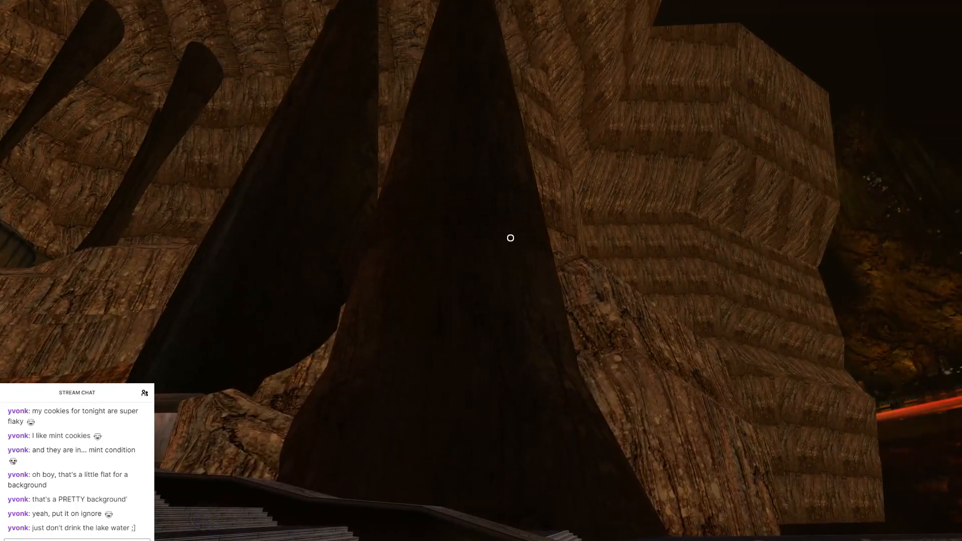
key(Escape)
click(574, 204)
click(544, 343)
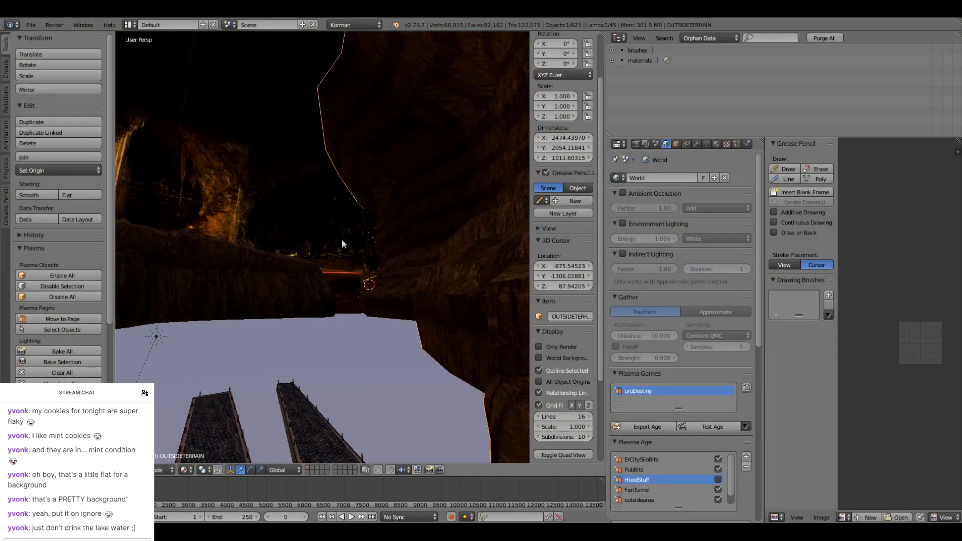
Step: Compare the material shading options and light group of a stalagmite column with those of OUTSIDETERRAIN's chezstonedark
middle_drag(341, 238, 230, 247)
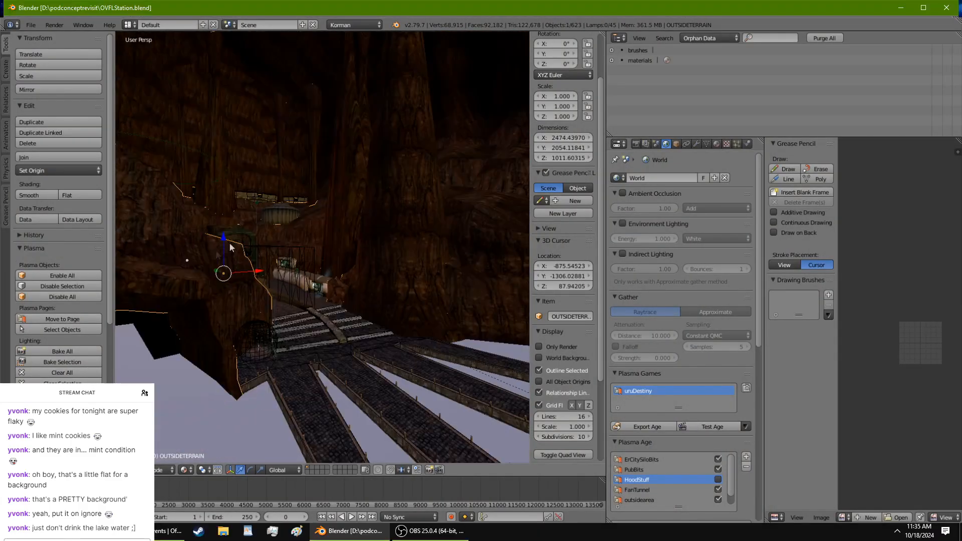
right_click(361, 221)
click(718, 145)
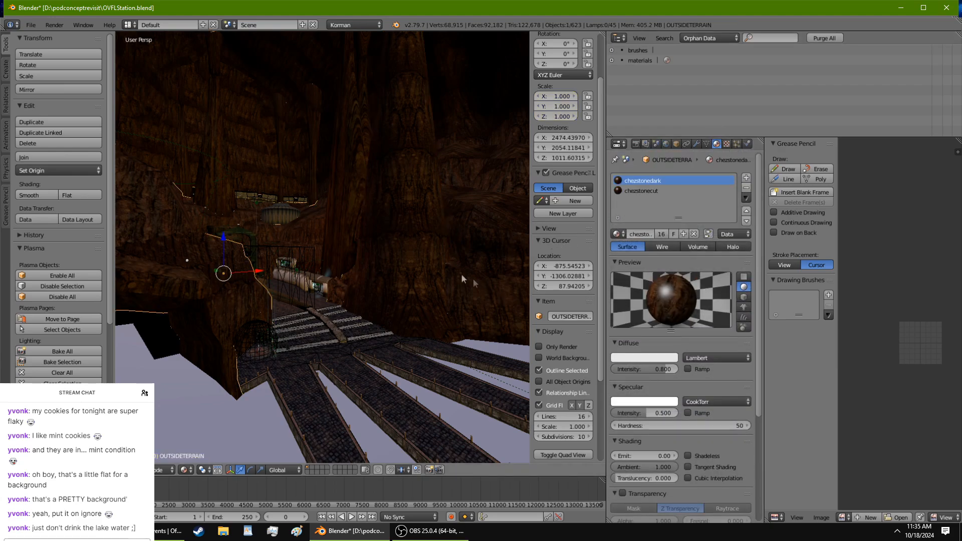
scroll(663, 294, down, 6)
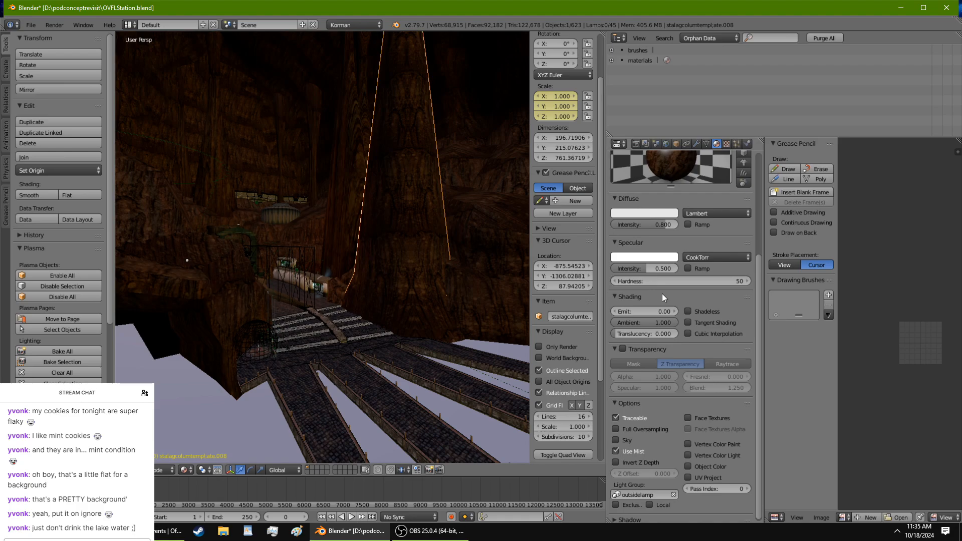
scroll(663, 294, up, 5)
scroll(663, 293, up, 1)
right_click(494, 172)
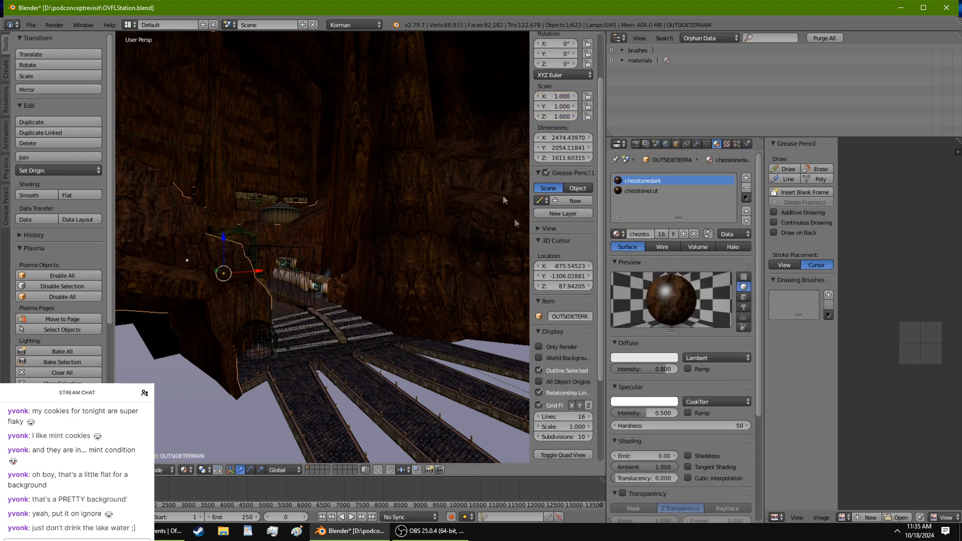
scroll(700, 386, down, 7)
scroll(699, 387, up, 7)
scroll(699, 386, down, 7)
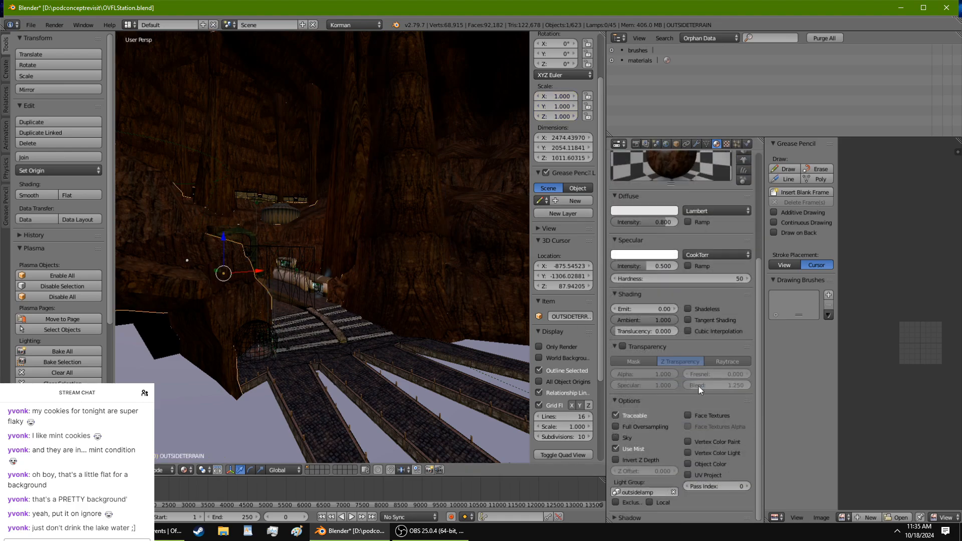
scroll(699, 386, up, 7)
scroll(699, 386, down, 7)
scroll(695, 383, up, 3)
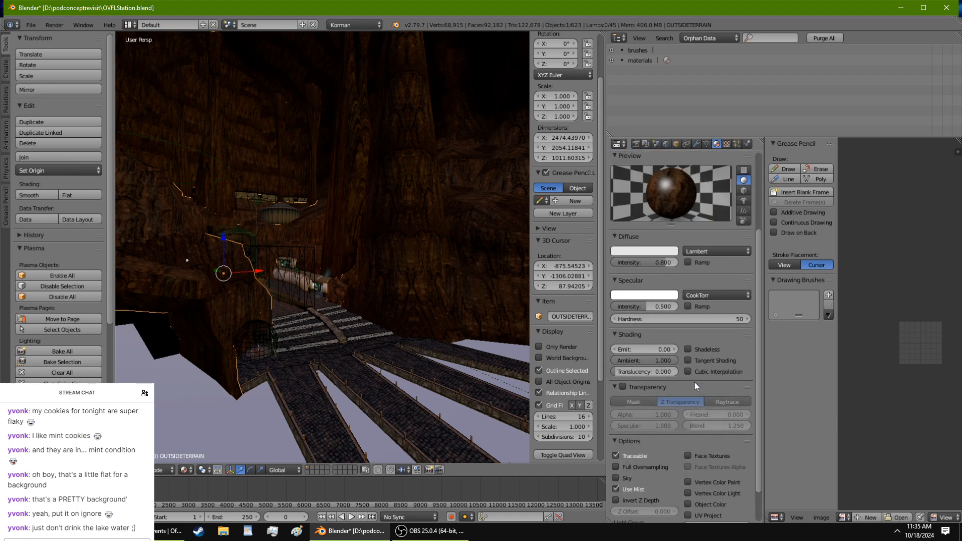
Step: Compare the UV map and vertex color data of CavernSphere01 with those of OUTSIDETERRAIN
right_click(512, 303)
click(706, 144)
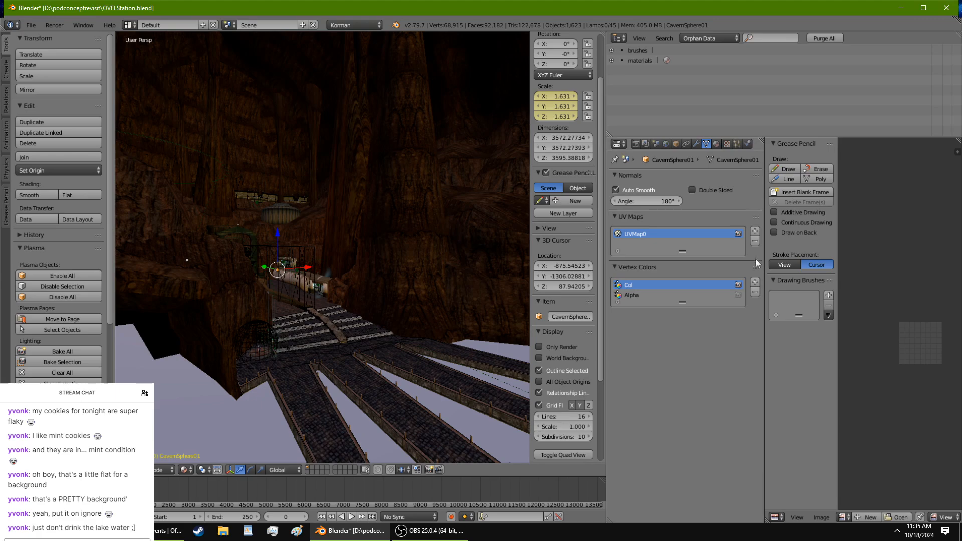
scroll(474, 241, down, 4)
middle_drag(470, 239, 353, 387)
right_click(416, 292)
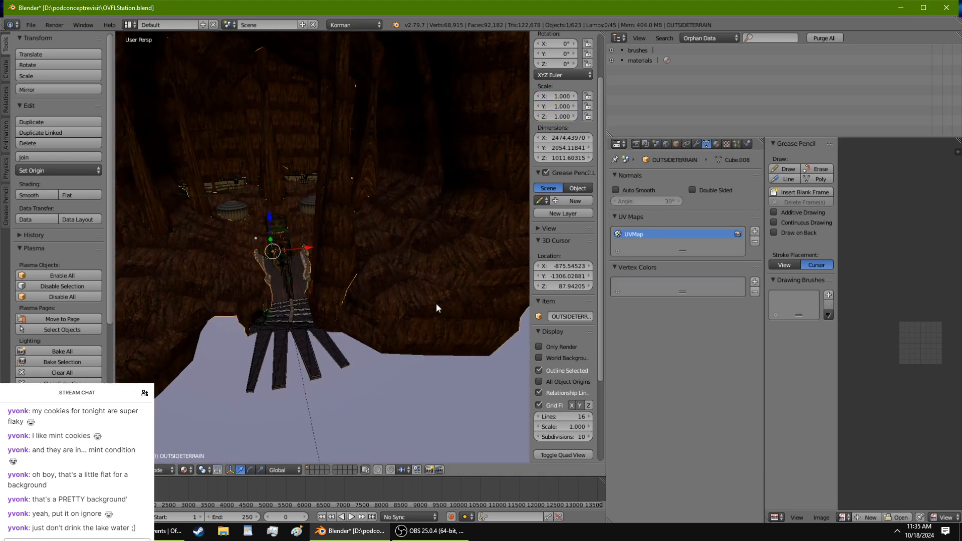
right_click(437, 303)
key(KP_Divide)
key(KP_Divide)
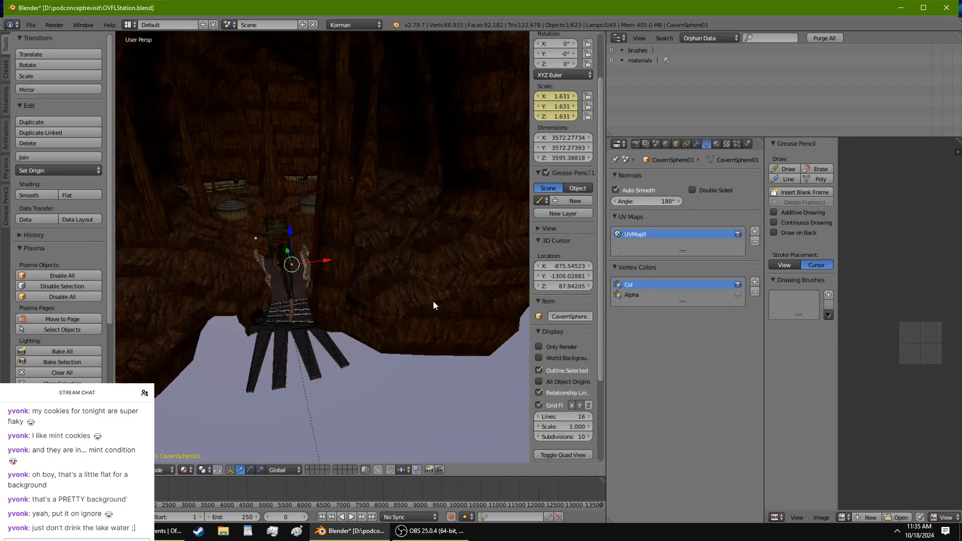
Step: Isolate OUTSIDETERRAIN in local view, inspect its openings and mesh, and return to the full scene
right_click(433, 299)
key(KP_Divide)
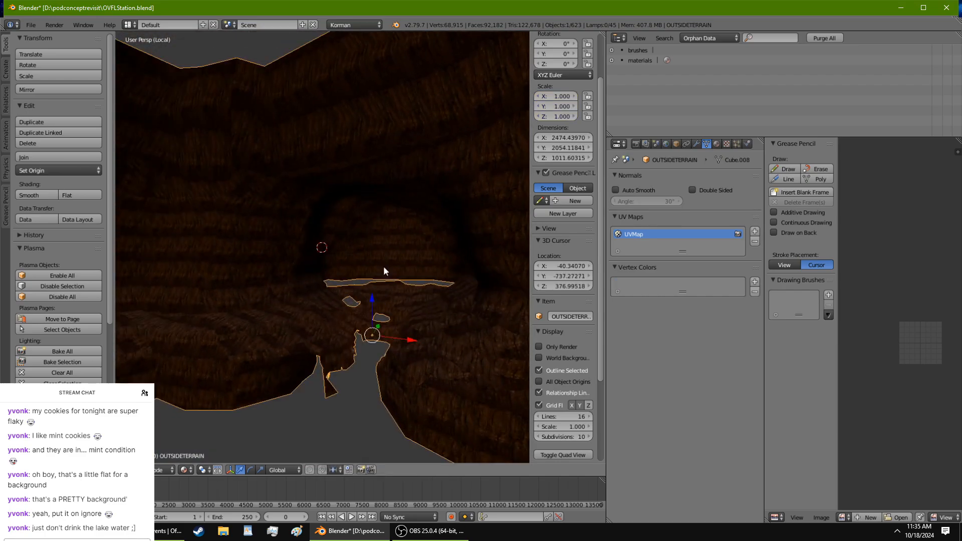
scroll(383, 266, down, 3)
scroll(396, 303, up, 5)
shift+middle_drag(396, 303, 198, 88)
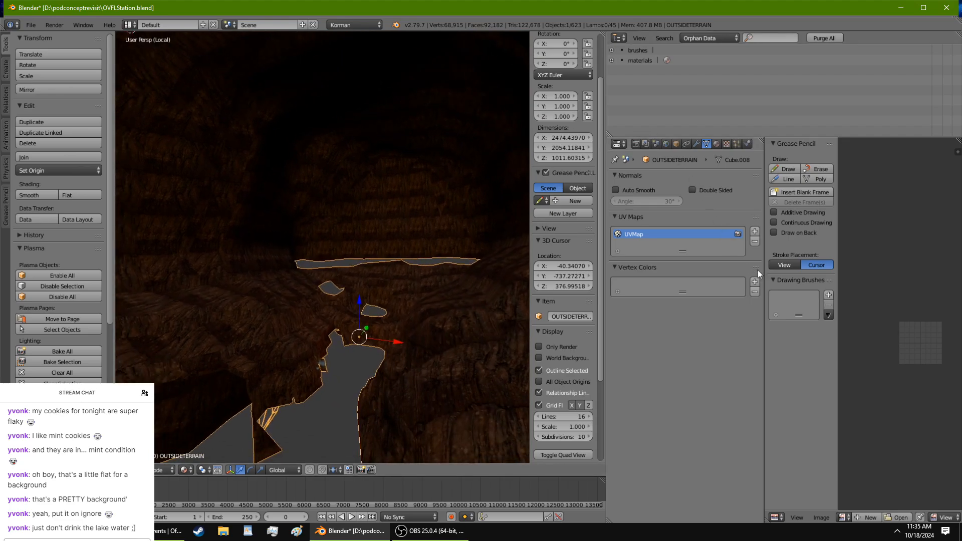
key(Tab)
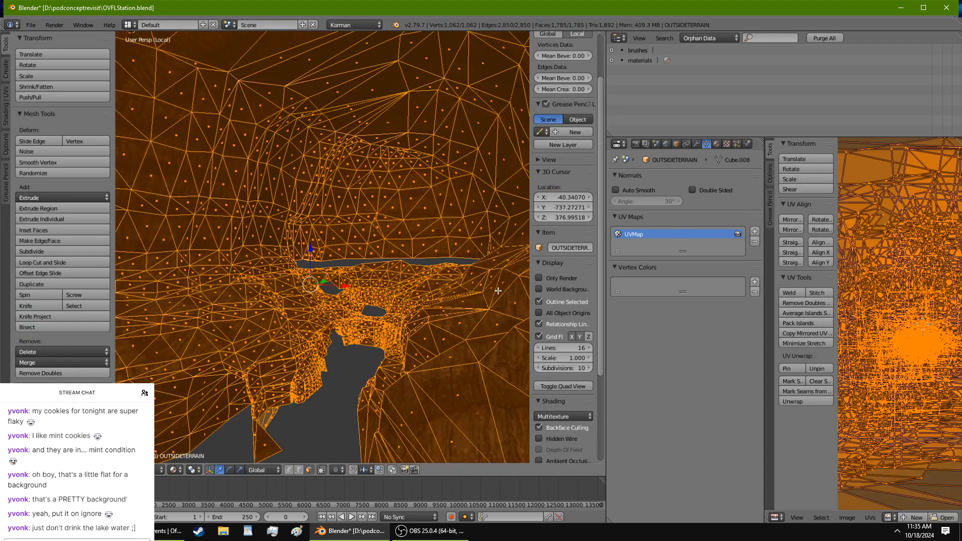
key(Tab)
key(KP_Divide)
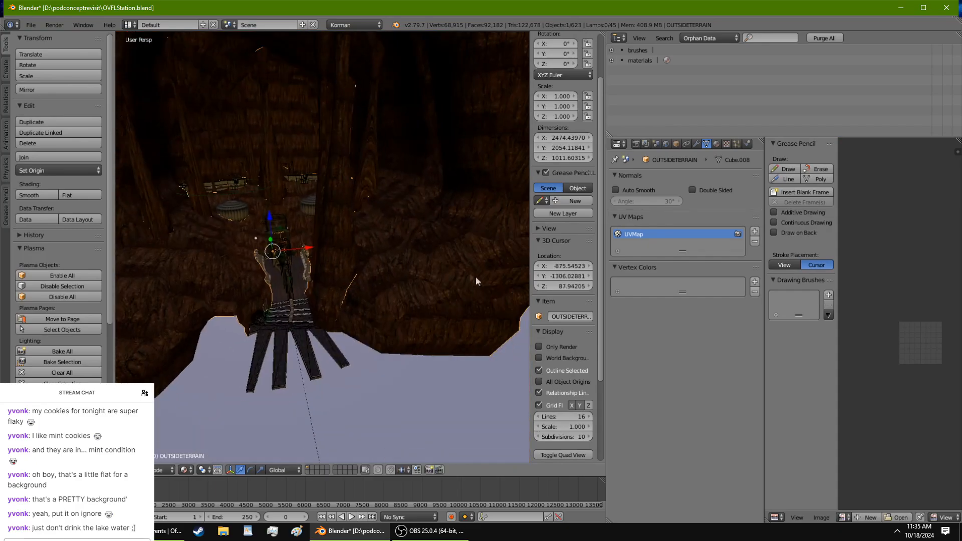
Step: Select the fan tunnel piece behind the cave wall, view it in isolation and return to the full scene
right_click(422, 281)
key(KP_Divide)
key(KP_Divide)
scroll(378, 246, up, 1)
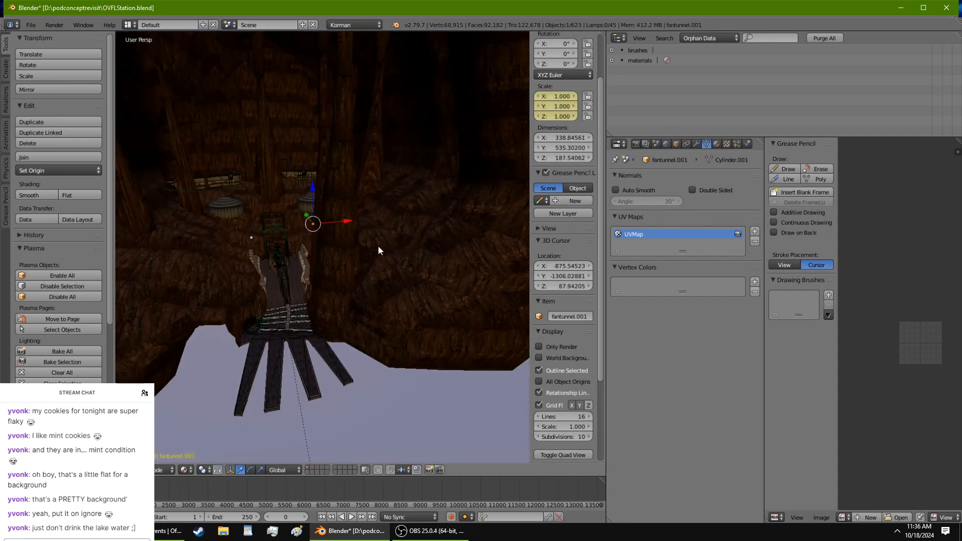
Step: Select the tall stalagmite column and review its material and texture settings
right_click(344, 213)
click(716, 144)
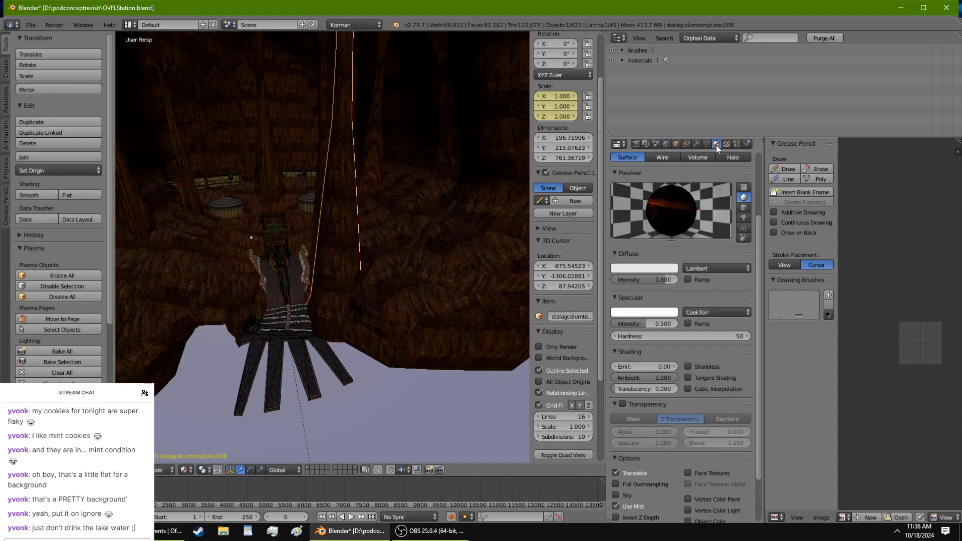
click(727, 145)
click(715, 144)
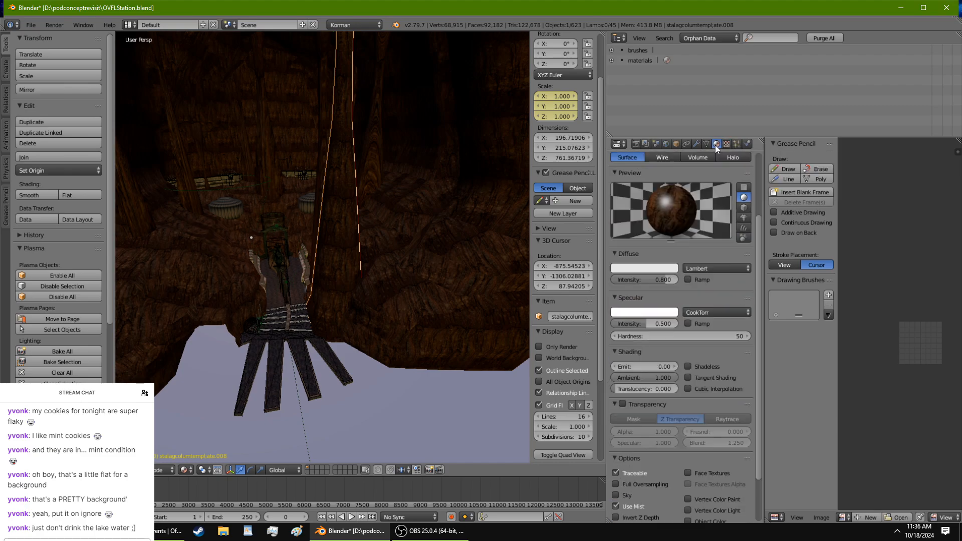
Step: Give OUTSIDETERRAIN its own single-user copy of the chezstonedark material and isolate the terrain in local view
scroll(715, 238, up, 5)
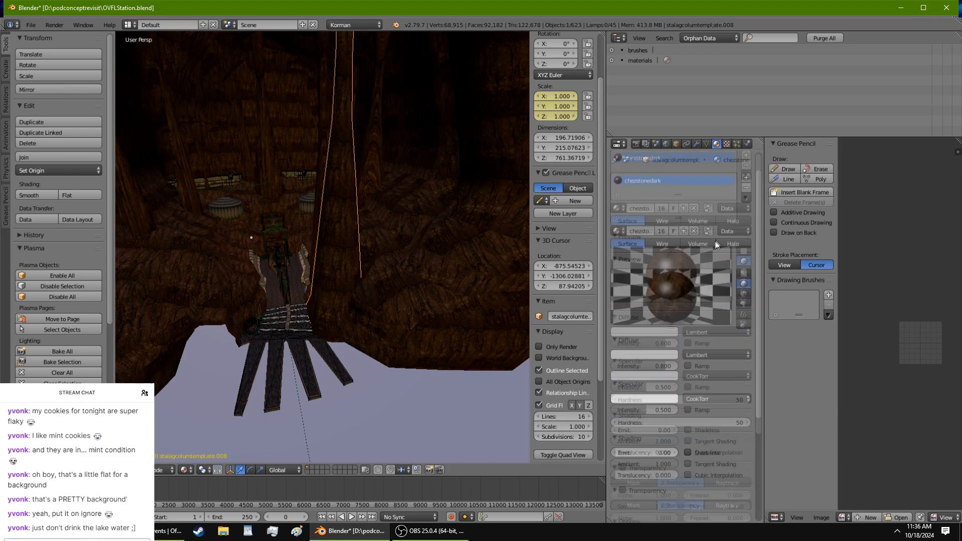
right_click(456, 303)
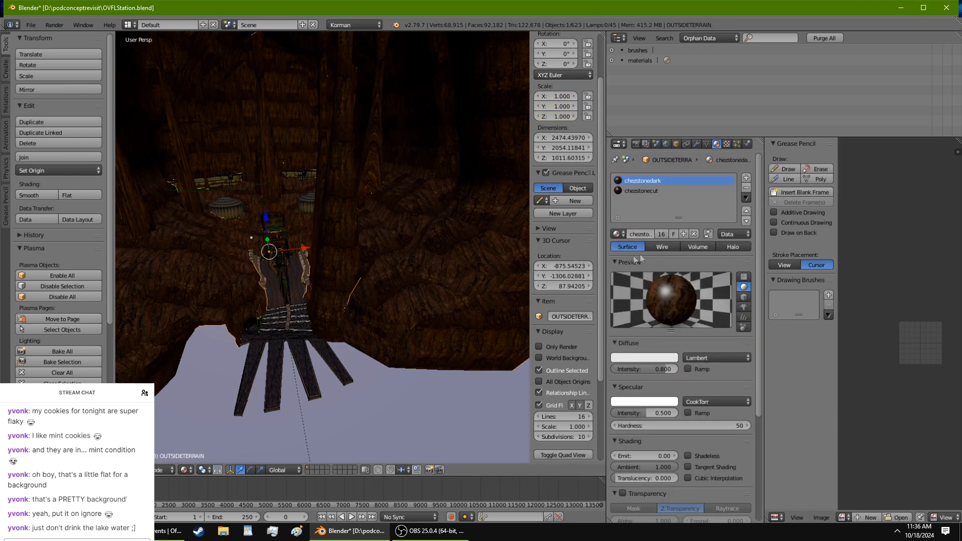
click(662, 234)
key(KP_Divide)
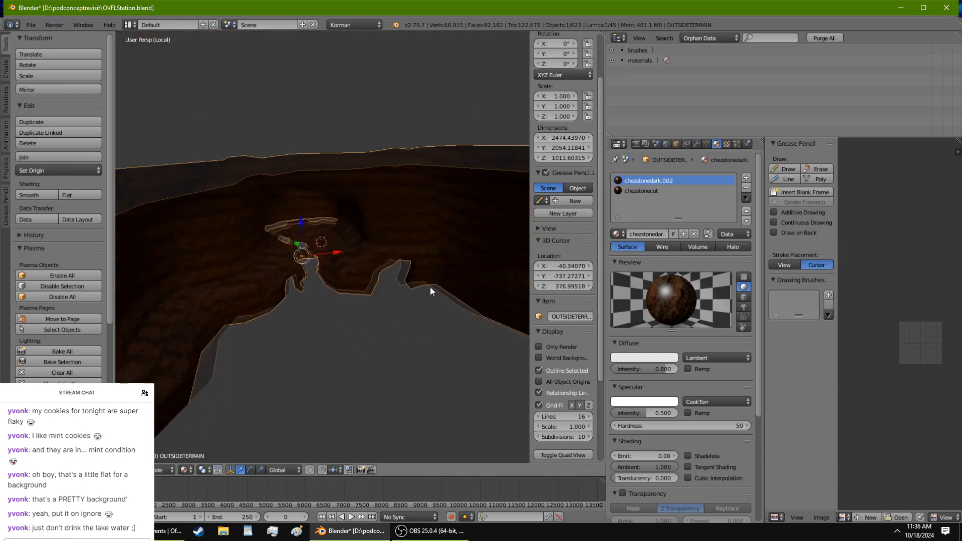
Step: Examine the isolated OUTSIDETERRAIN from several angles and review its chezstonedark.002 shading, transparency and light group settings
middle_drag(430, 289, 452, 272)
scroll(424, 295, down, 8)
scroll(393, 265, up, 7)
scroll(394, 266, up, 4)
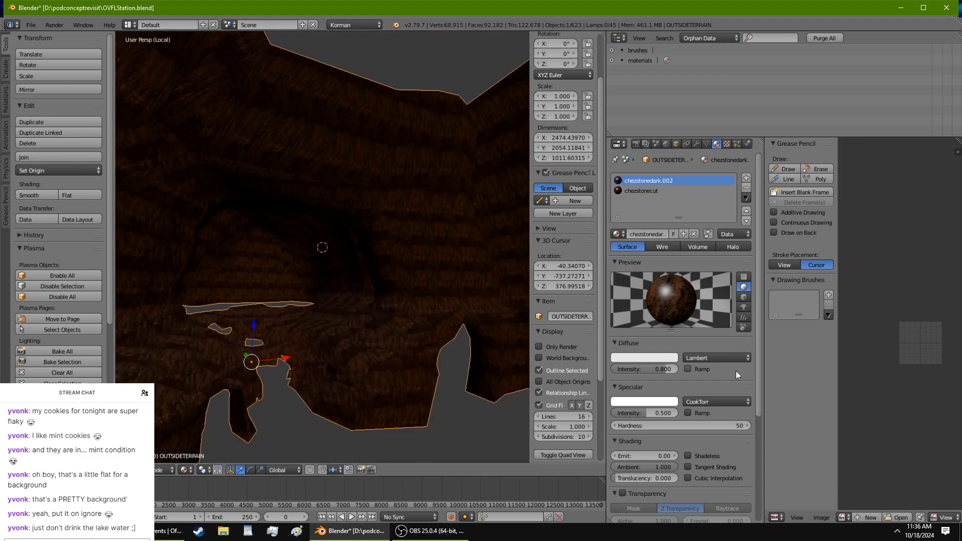
scroll(730, 371, down, 6)
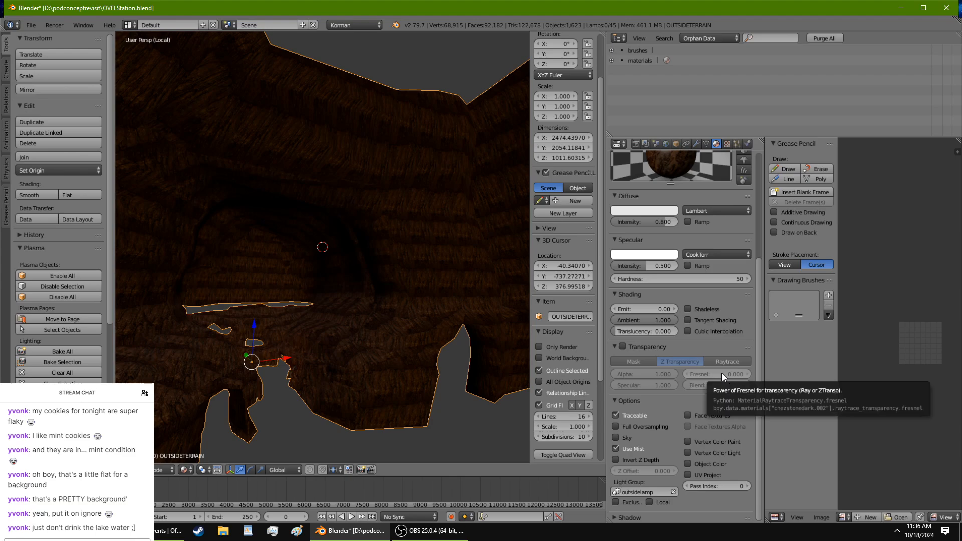
scroll(721, 373, up, 4)
scroll(716, 370, down, 3)
middle_drag(522, 324, 423, 382)
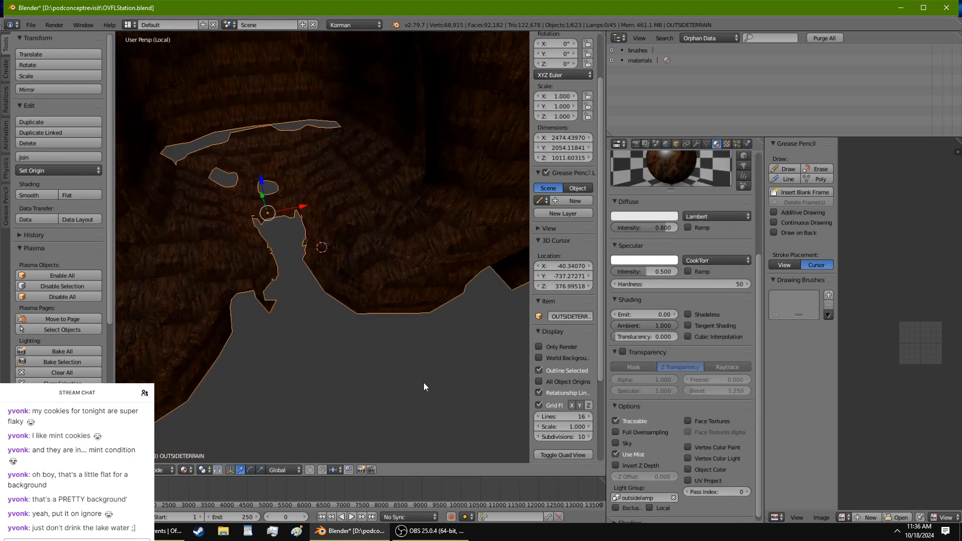
middle_drag(424, 387, 419, 240)
Step: Select the OUTSIDETERRAIN mesh faces in the wall section rising above the arched opening, including both of the arch's legs
key(Tab)
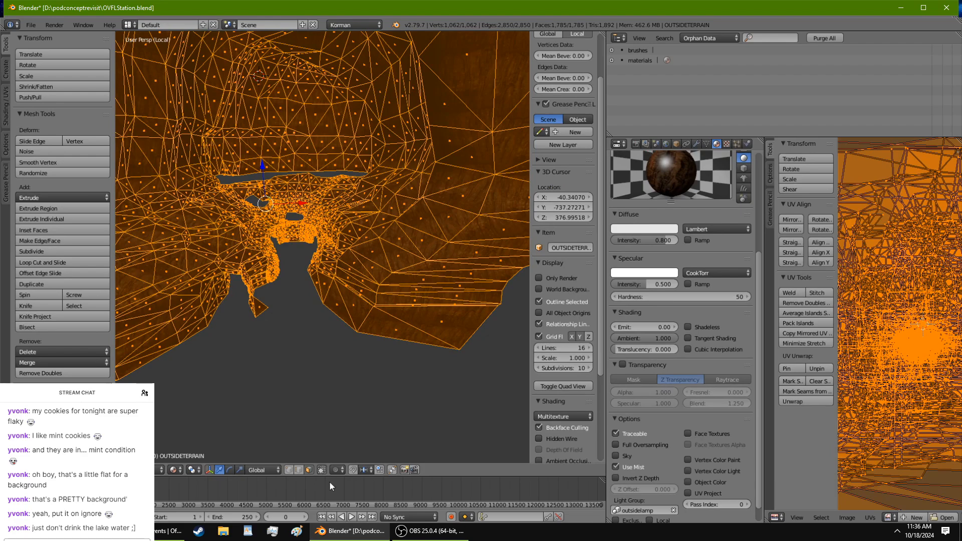
right_click(351, 313)
middle_drag(351, 314, 397, 150)
middle_drag(378, 103, 372, 134)
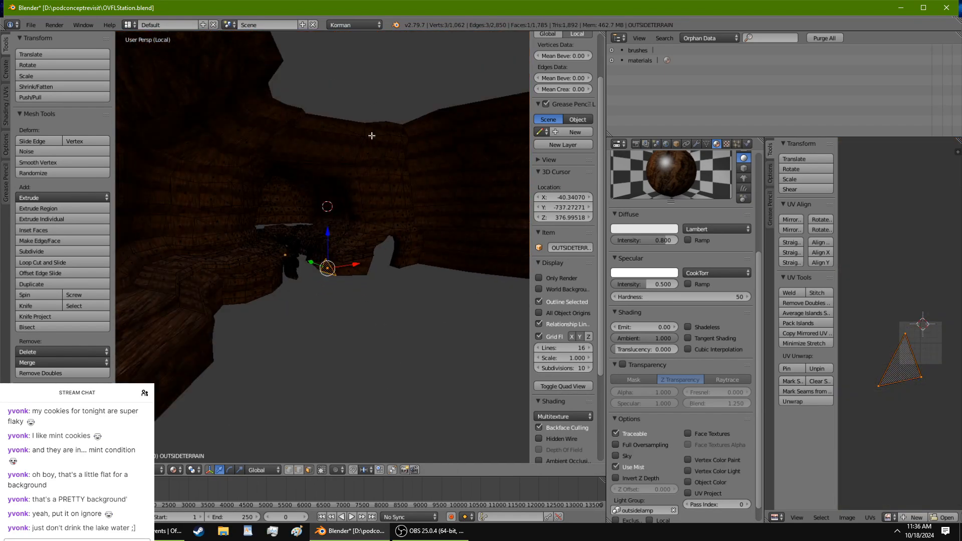
key(ctrl+l)
key(l)
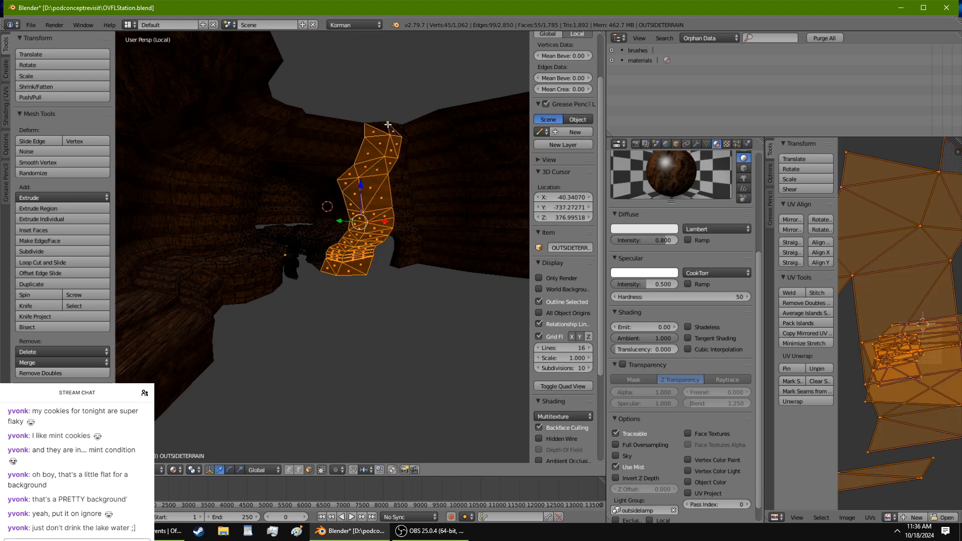
middle_drag(380, 124, 396, 242)
key(l)
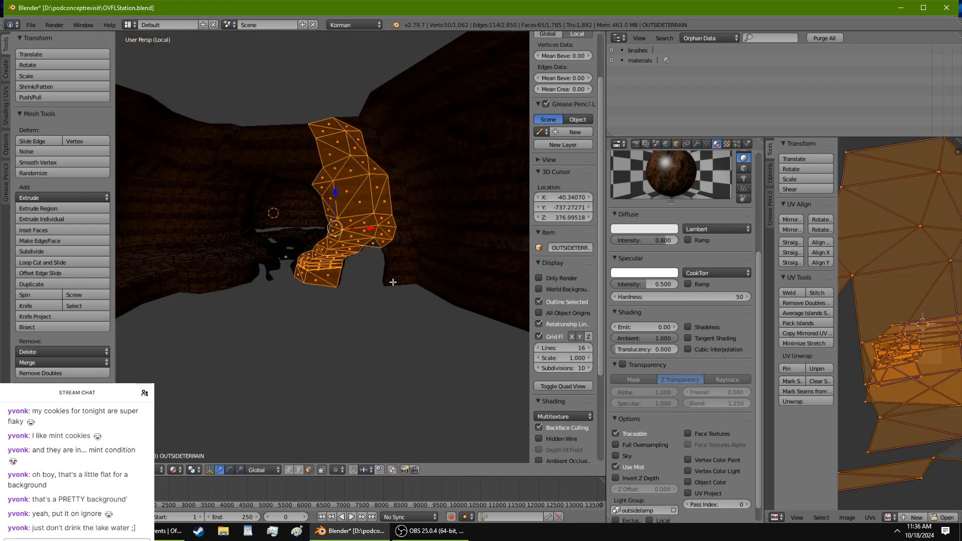
key(l)
key(l)
key(shift+l)
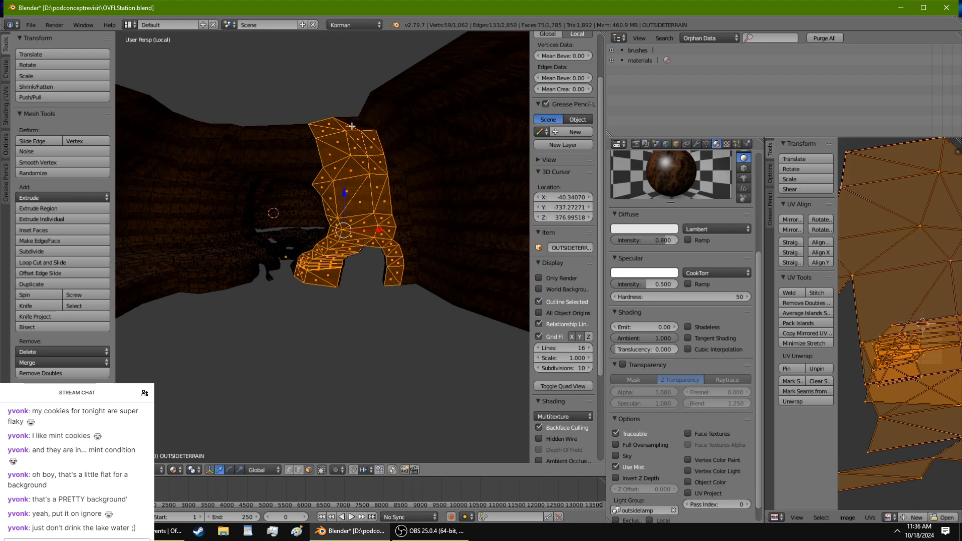
key(l)
key(l)
Step: Extend the face selection from the arched opening onto the adjoining wall, including the missed face beside the arch
middle_drag(388, 299, 346, 267)
key(l)
middle_drag(380, 235, 469, 312)
key(l)
key(l)
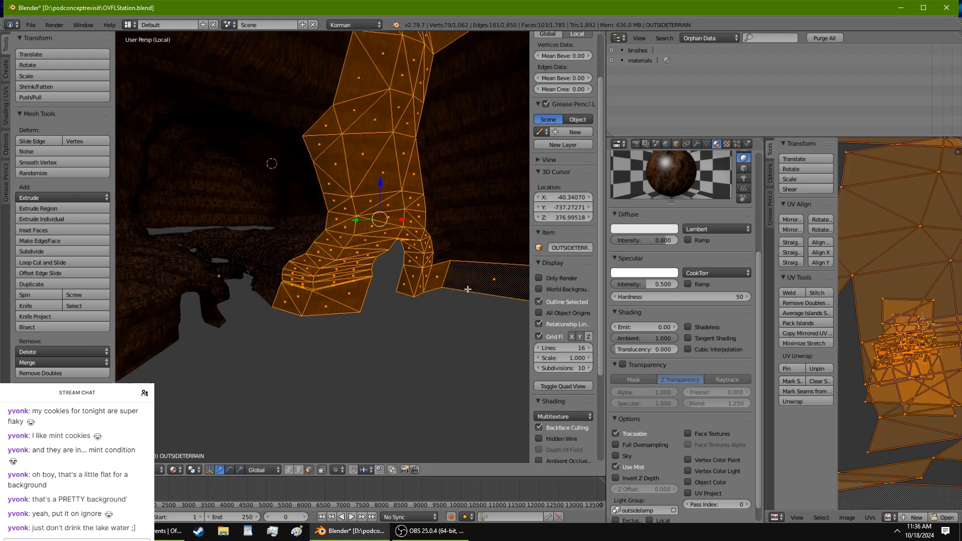
key(l)
ctrl+right_click(442, 249)
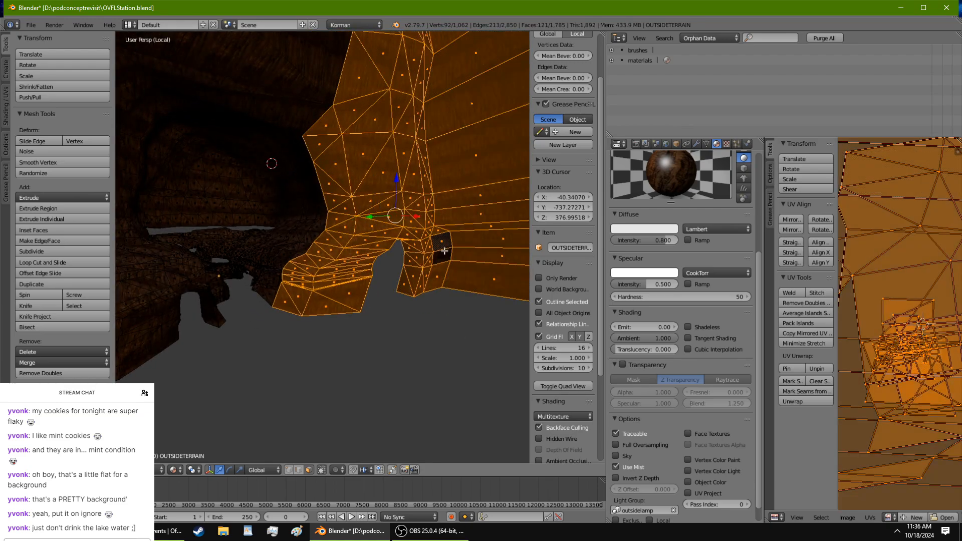
ctrl+right_click(445, 253)
Step: Add the wall's far-end faces up to its upper rim and separate the selection from OUTSIDETERRAIN as a new object
scroll(443, 256, down, 3)
middle_drag(442, 256, 393, 269)
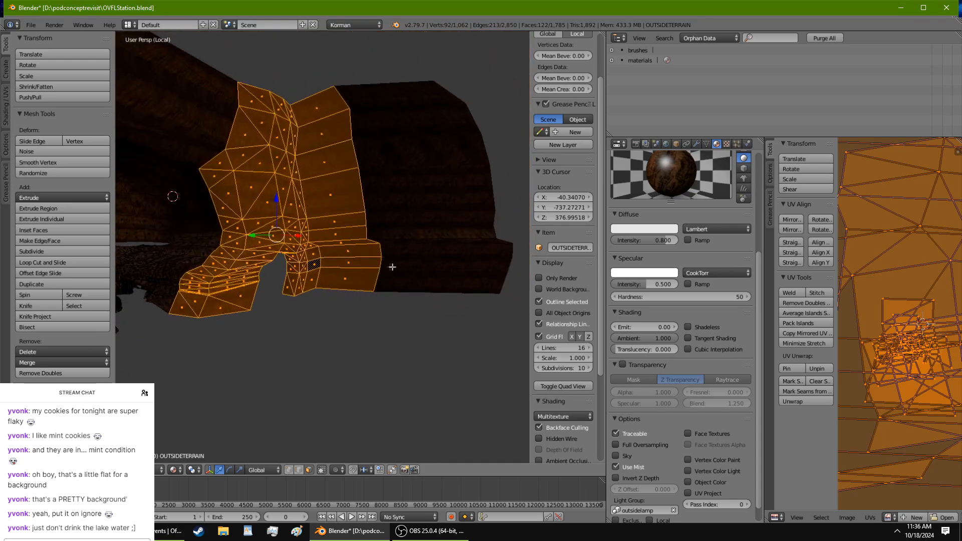
ctrl+right_click(436, 285)
ctrl+right_click(402, 91)
middle_drag(410, 114, 383, 156)
key(p)
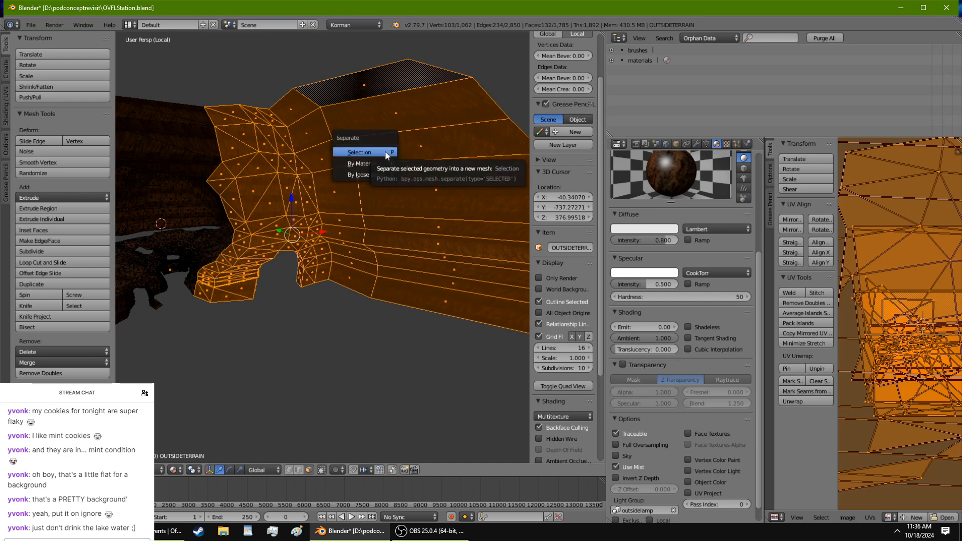
click(385, 151)
key(Tab)
Step: Unwrap all faces of the separated wall piece with Smart UV Project using the default settings
right_click(387, 154)
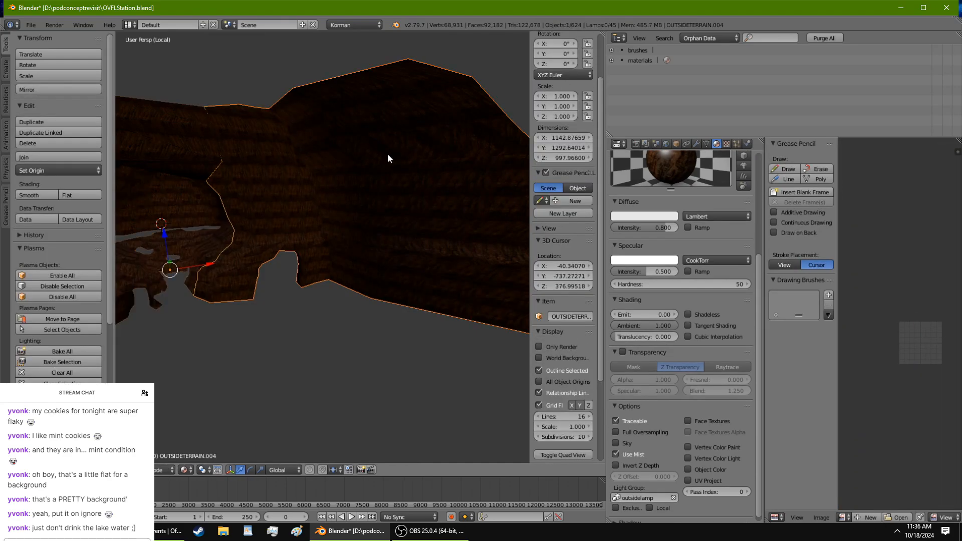
key(Tab)
key(a)
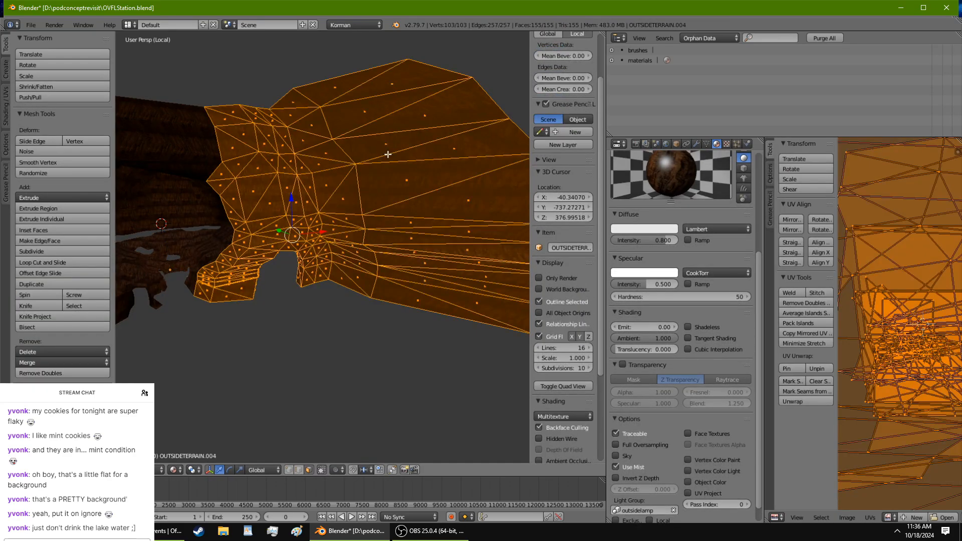
scroll(386, 154, up, 3)
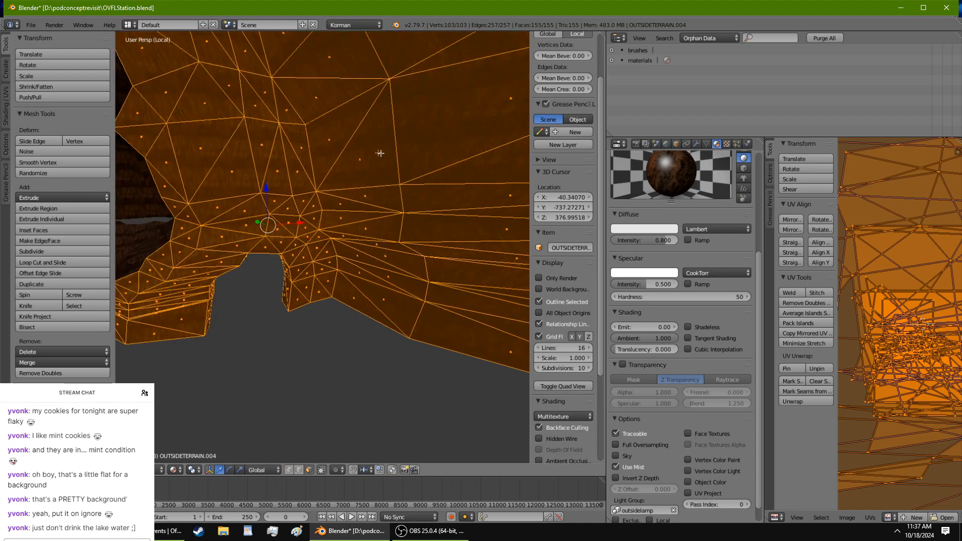
key(u)
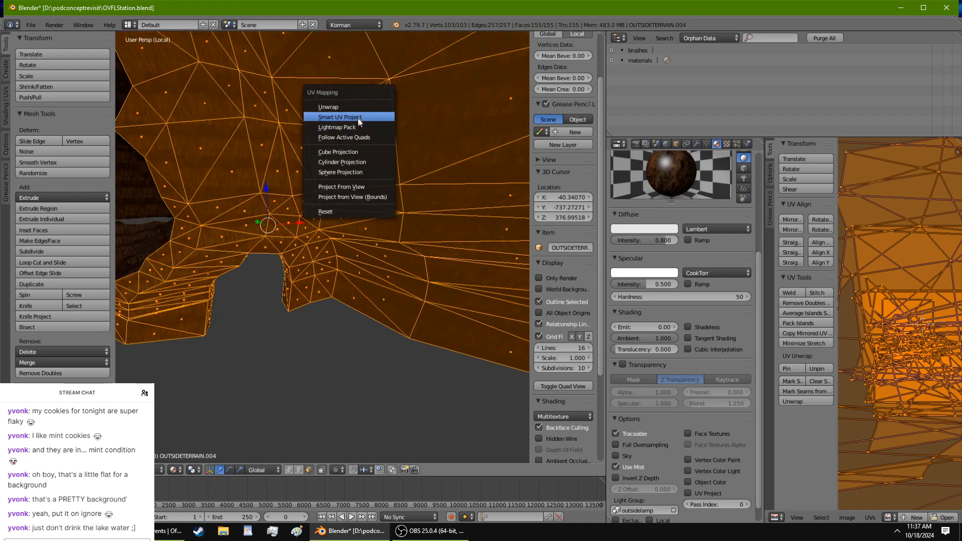
click(371, 116)
click(371, 193)
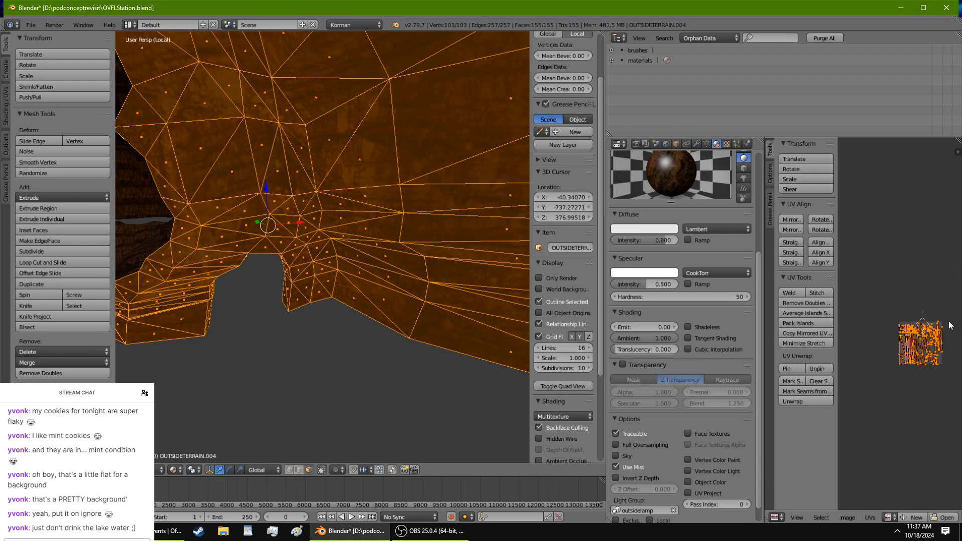
Step: Scale the wall piece's UV layout up about 6.6 times and rotate it a quarter turn
key(s)
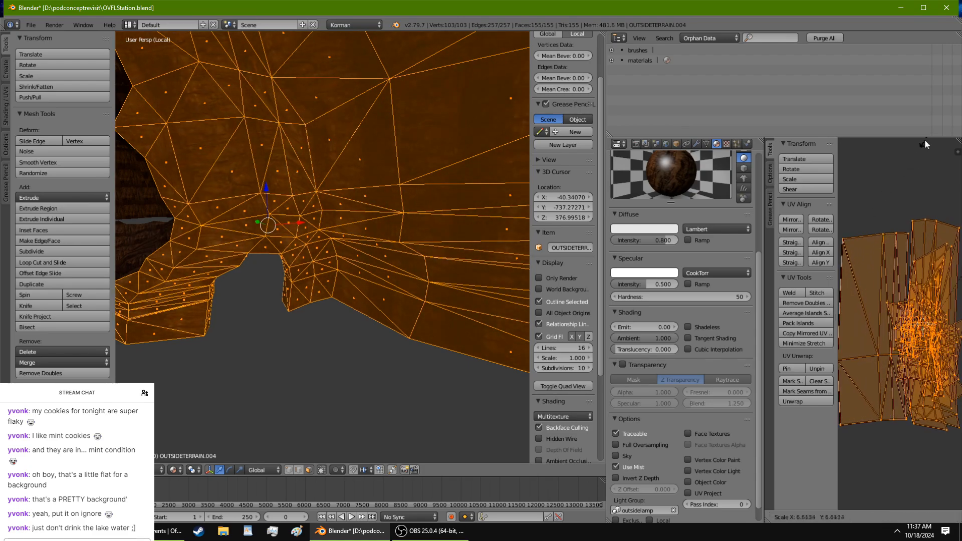
click(924, 139)
click(824, 218)
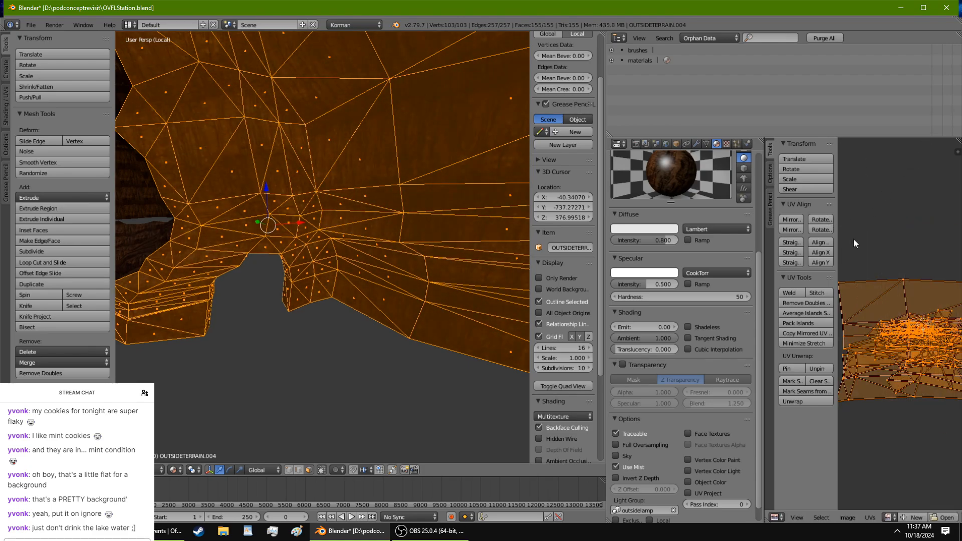
Step: Fine-tune the size of the wall piece's rotated UVs against its rock texture and leave mesh editing
key(s)
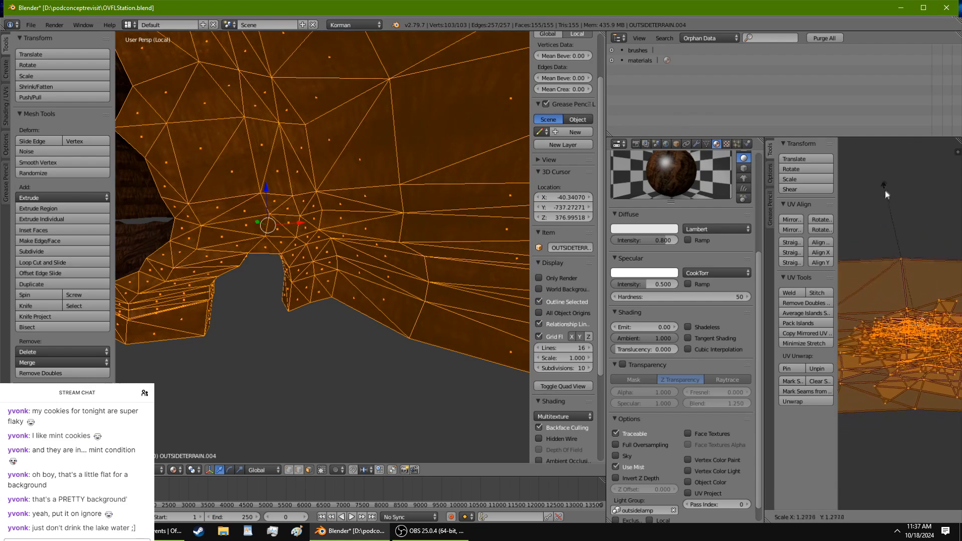
click(881, 217)
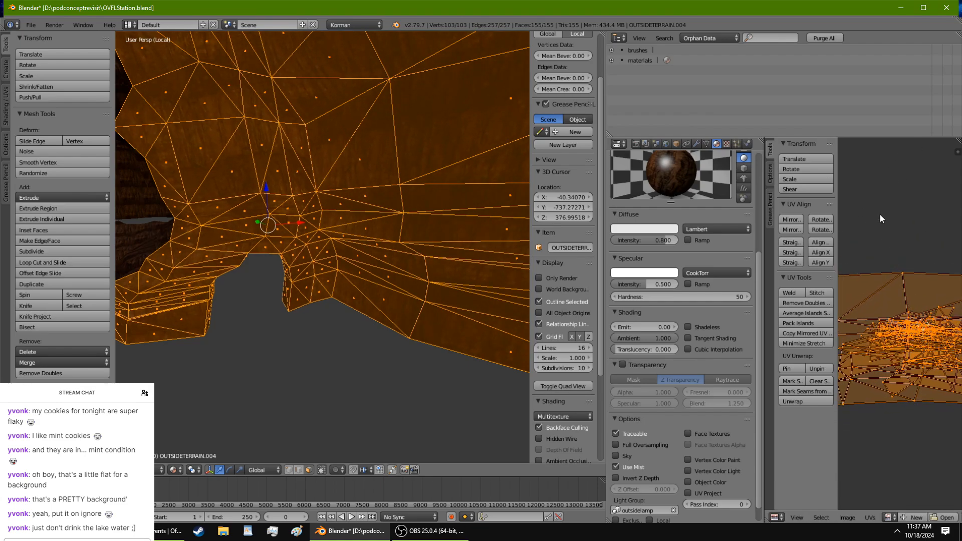
mouse_move(296, 217)
middle_down()
mouse_move(318, 217)
mouse_move(306, 218)
middle_up()
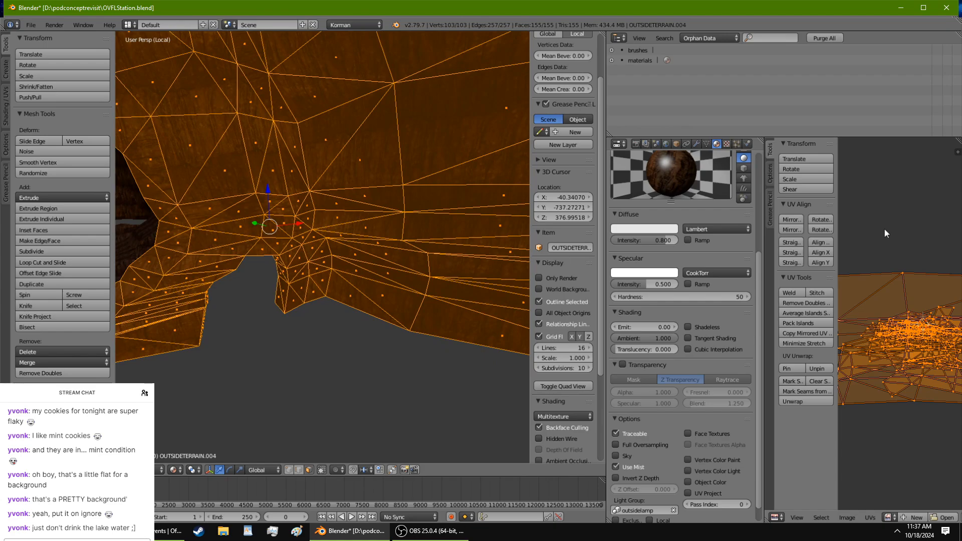
key(s)
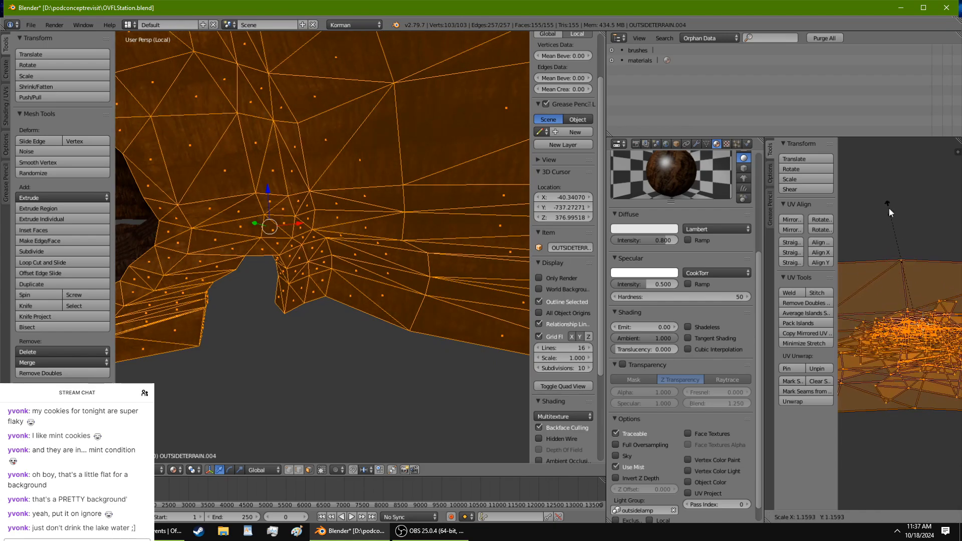
click(898, 185)
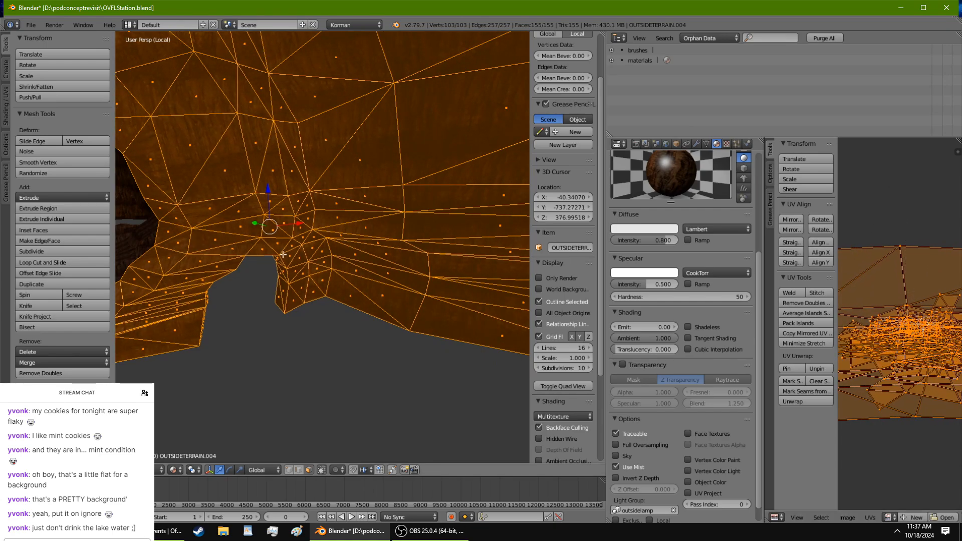
key(Tab)
Step: In the remaining OUTSIDETERRAIN mesh, select face strips down the wall opposite the separated piece, from upper rim to lower edge
middle_drag(287, 254, 401, 259)
right_click(262, 167)
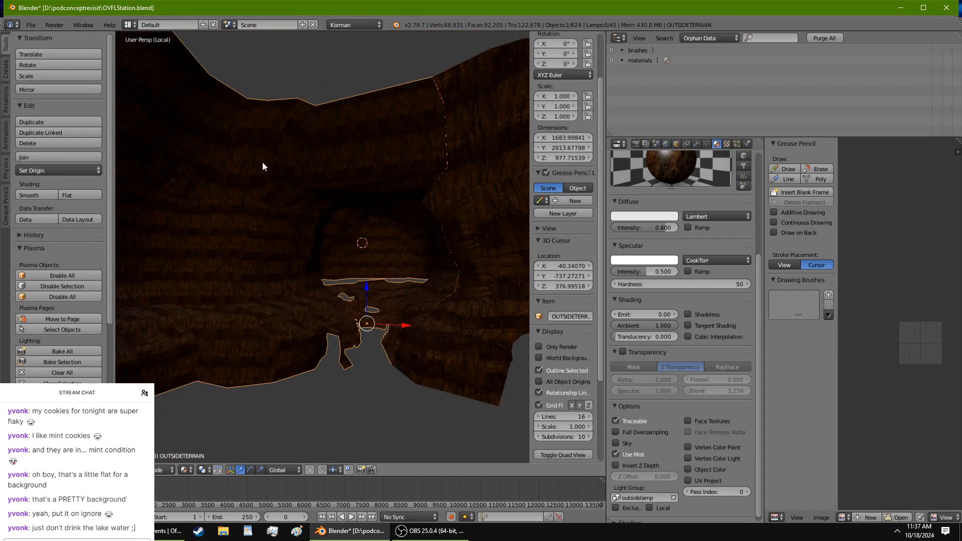
key(Tab)
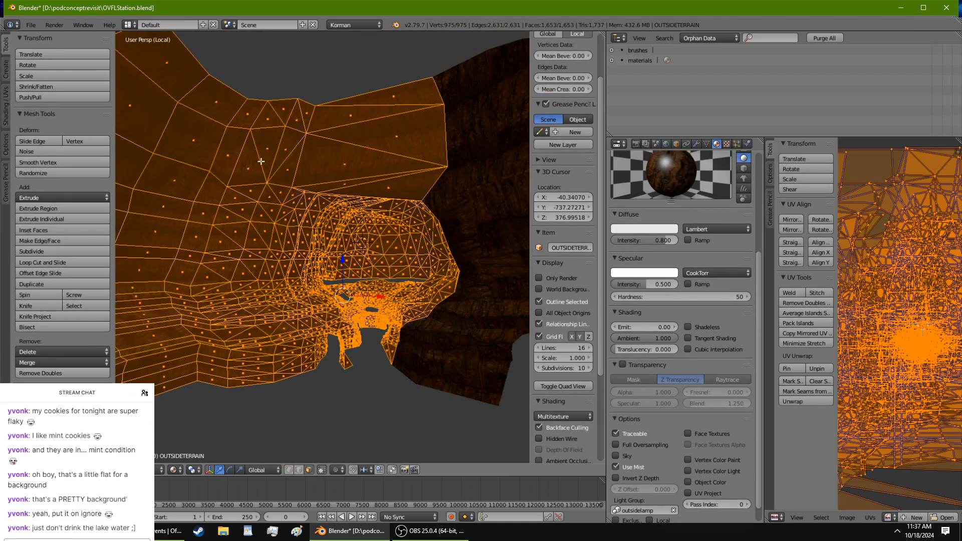
right_click(302, 107)
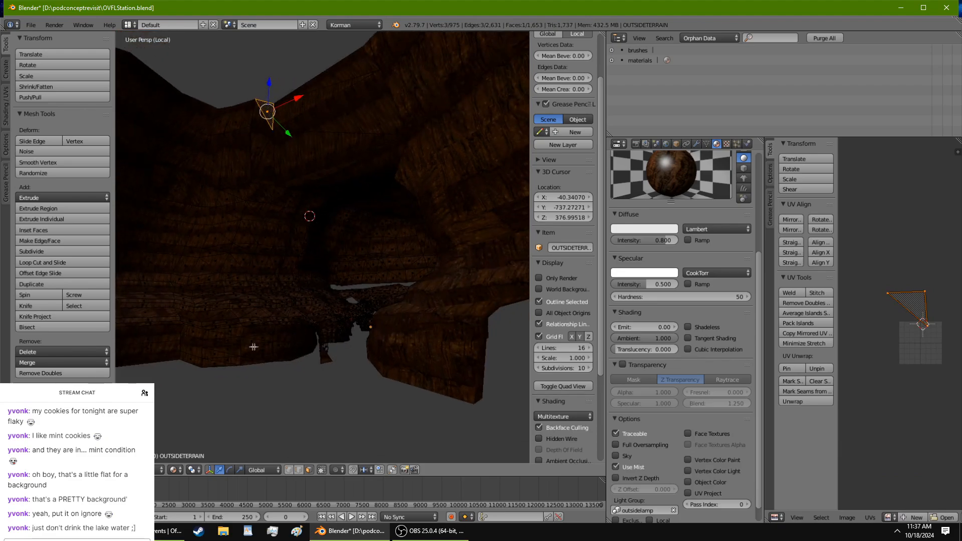
ctrl+right_click(238, 354)
key(KP_Decimal)
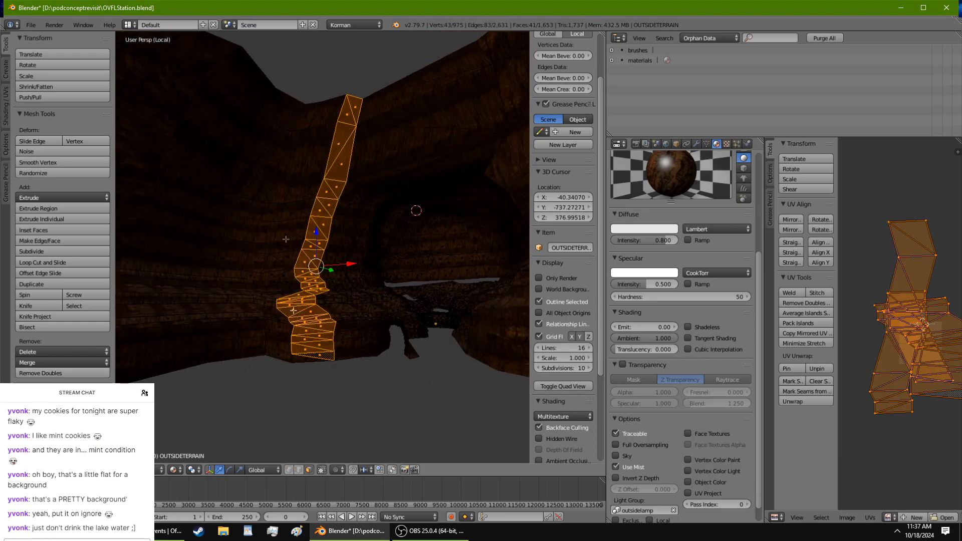
ctrl+right_click(322, 118)
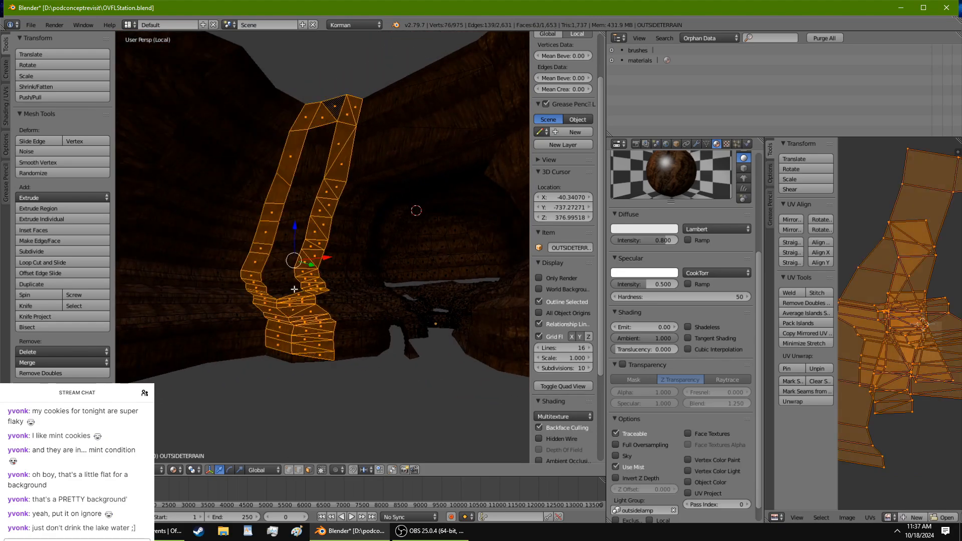
Step: Extend the OUTSIDETERRAIN face selection to cover the whole wall opposite the separated piece, from upper rim to lower edge and out to its far end
ctrl+shift+right_click(284, 348)
ctrl+shift+right_click(279, 351)
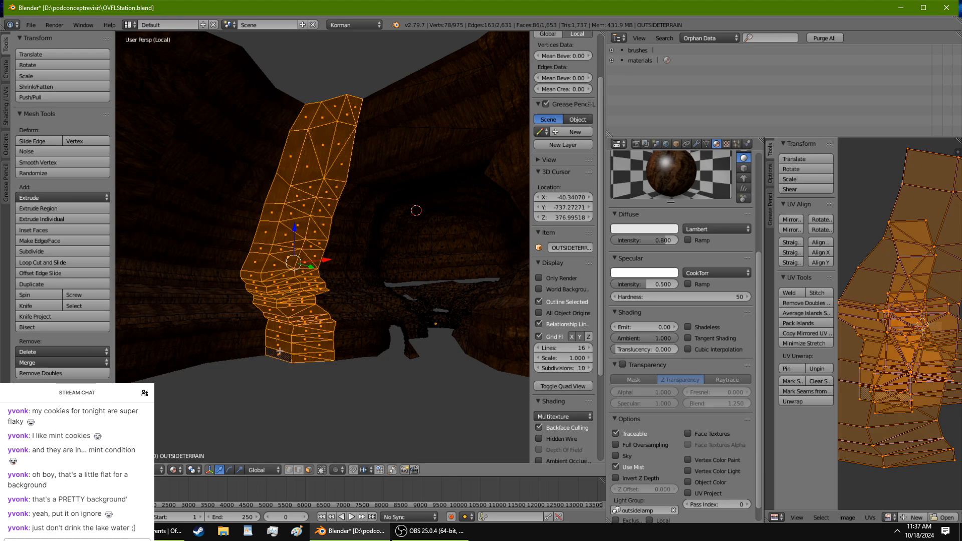
shift+right_click(279, 100)
ctrl+shift+right_click(258, 342)
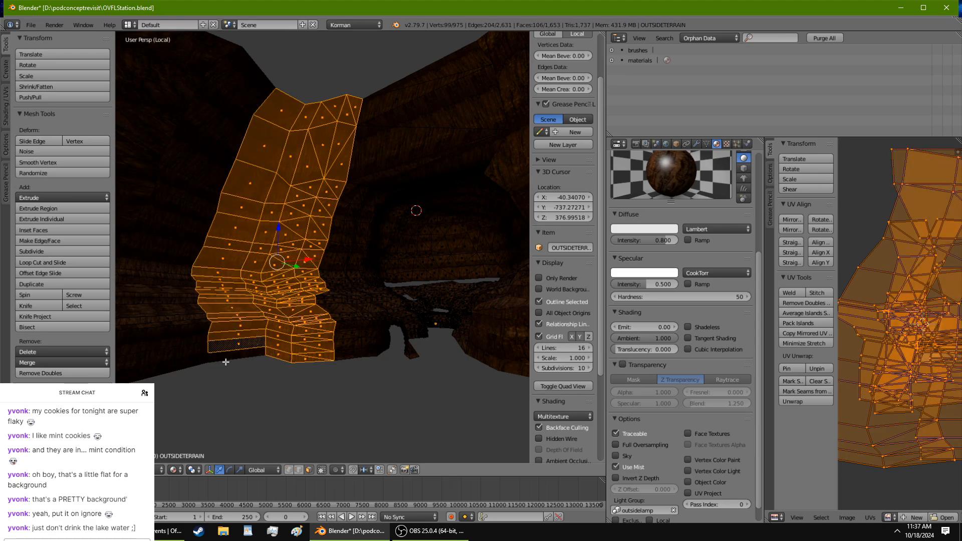
ctrl+shift+right_click(226, 361)
shift+right_click(201, 361)
ctrl+shift+right_click(234, 64)
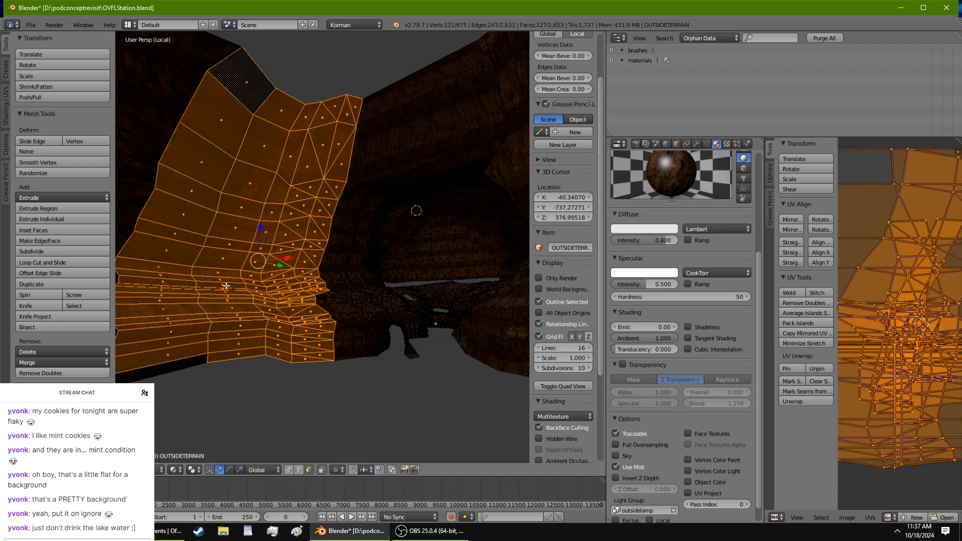
shift+right_click(199, 357)
middle_drag(198, 357, 343, 284)
shift+right_click(355, 130)
ctrl+shift+right_click(345, 337)
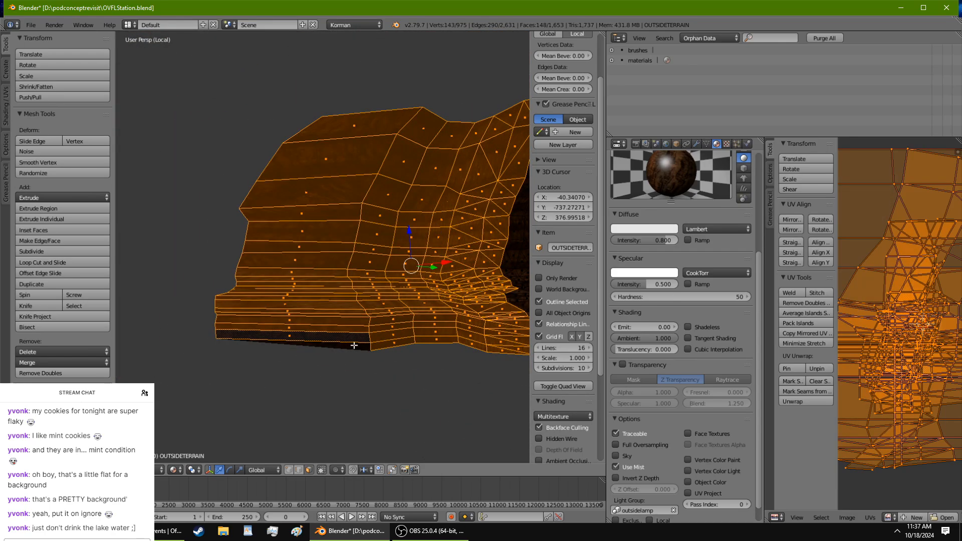
shift+right_click(354, 346)
middle_drag(354, 346, 301, 320)
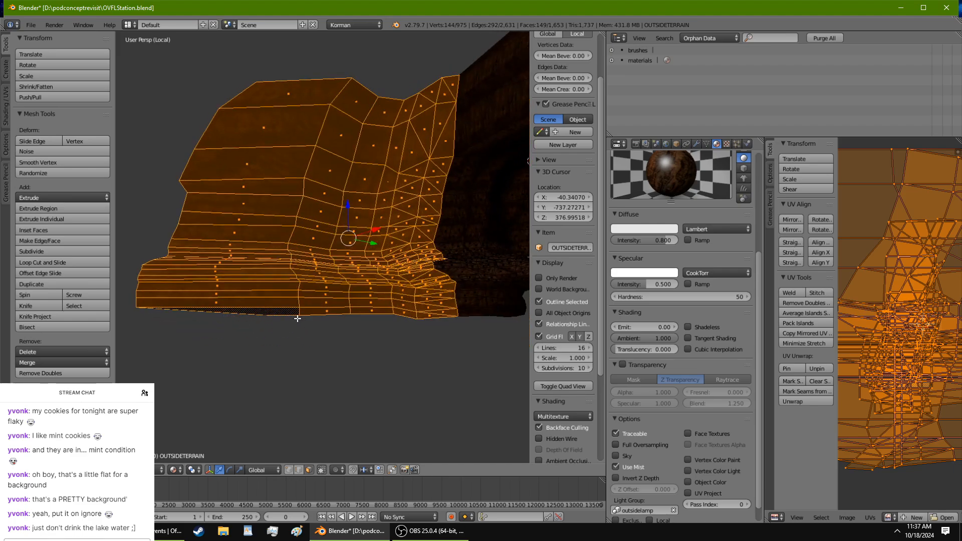
Step: Triangulate the selected wall faces and separate them from OUTSIDETERRAIN into their own object
key(ctrl+t)
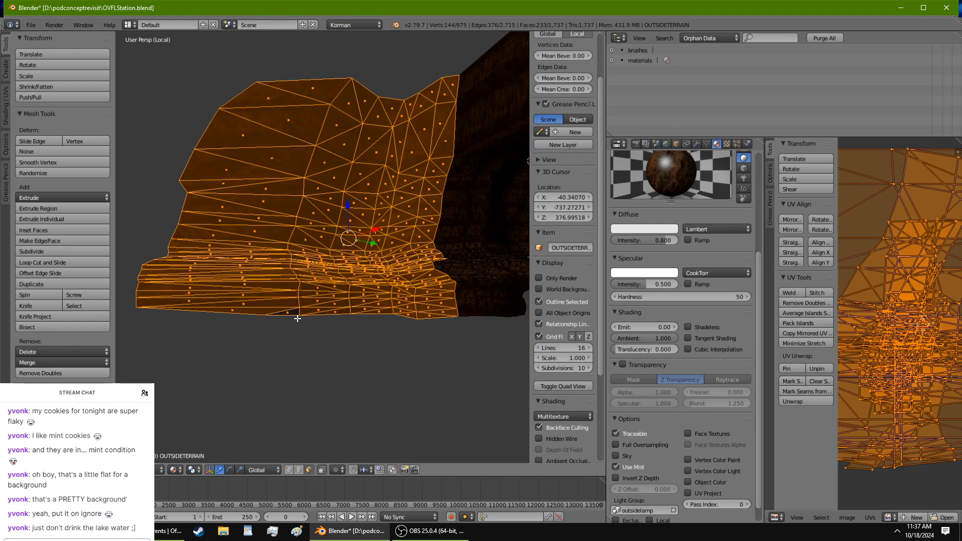
key(Tab)
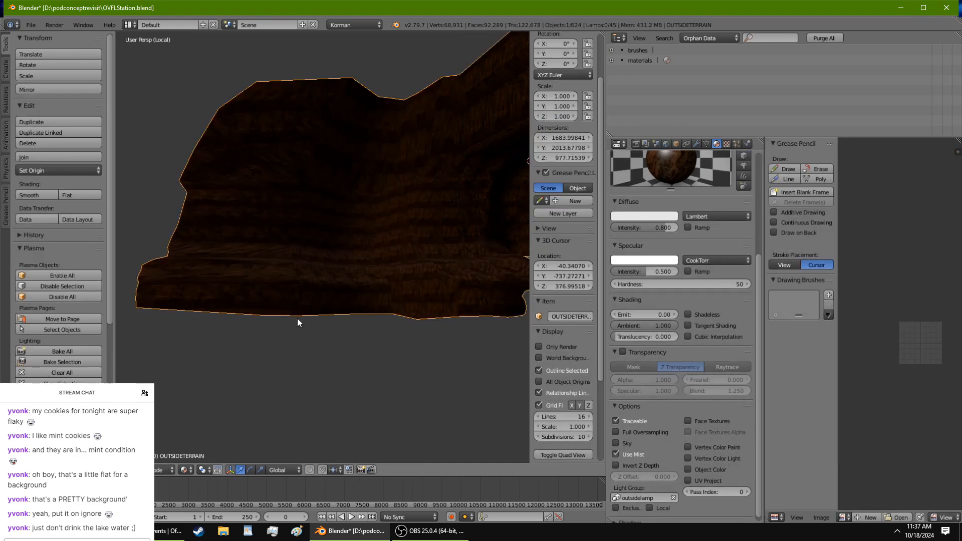
key(Tab)
key(p)
click(270, 296)
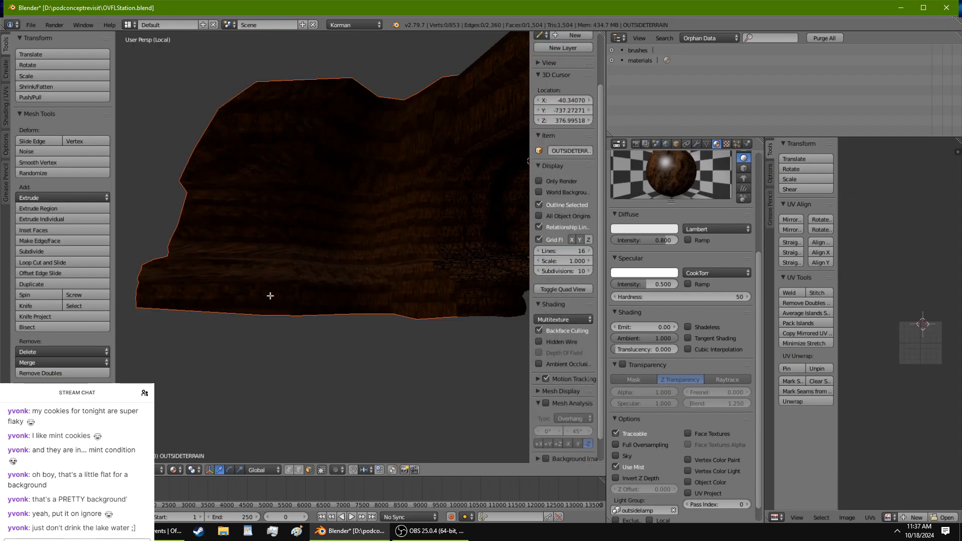
Step: Leave mesh editing, select the newly separated wall piece and remove its Collision modifier
key(Tab)
right_click(270, 295)
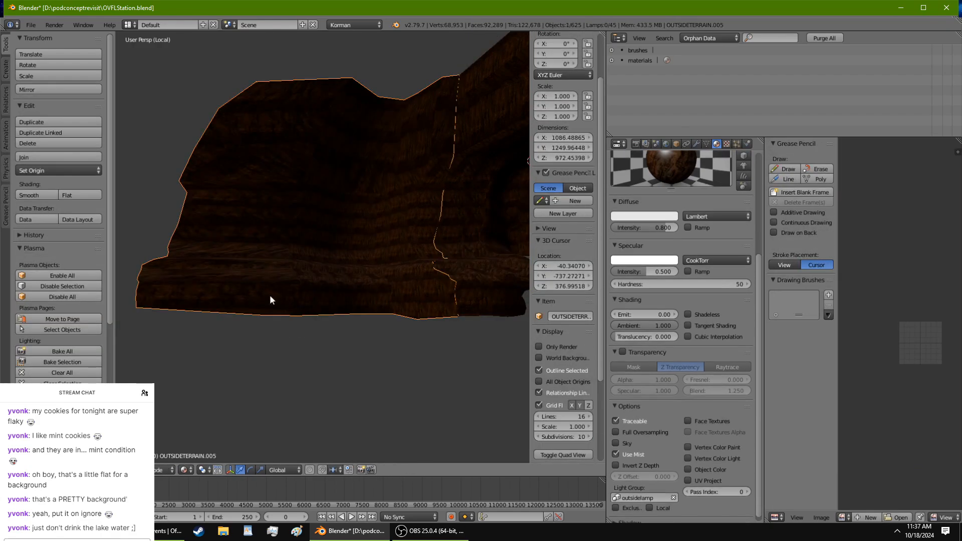
click(747, 144)
click(750, 222)
Step: Inspect the other separated wall piece, OUTSIDETERRAIN.004, checking its Plasma collision settings and its mesh
middle_drag(422, 265, 212, 315)
right_click(444, 290)
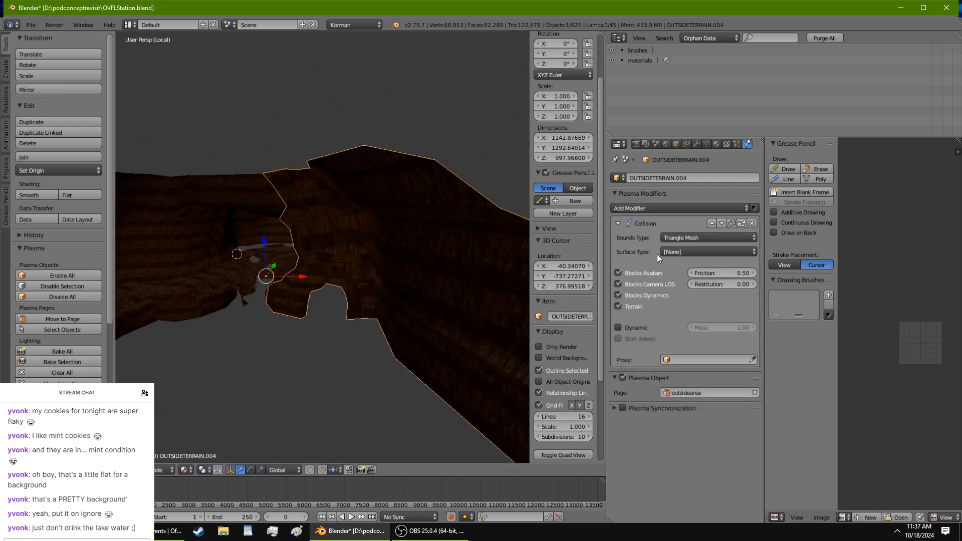
middle_drag(522, 271, 286, 322)
middle_drag(136, 336, 189, 360)
right_click(188, 360)
right_click(385, 363)
middle_drag(386, 363, 424, 272)
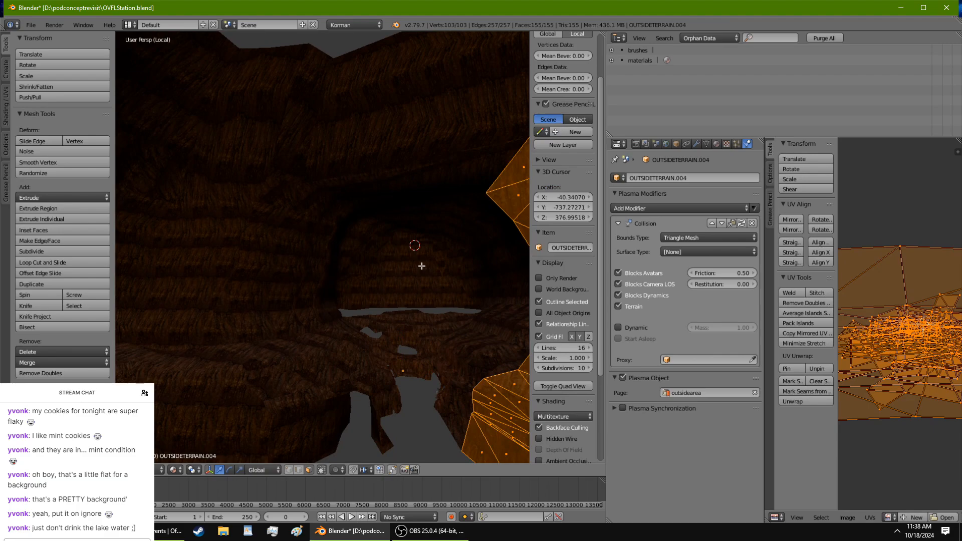
Step: Leave local view, select OUTSIDETERRAIN in the full scene and save over OVFLStation.blend
key(KP_Divide)
right_click(422, 266)
middle_drag(374, 291, 265, 242)
key(ctrl+s)
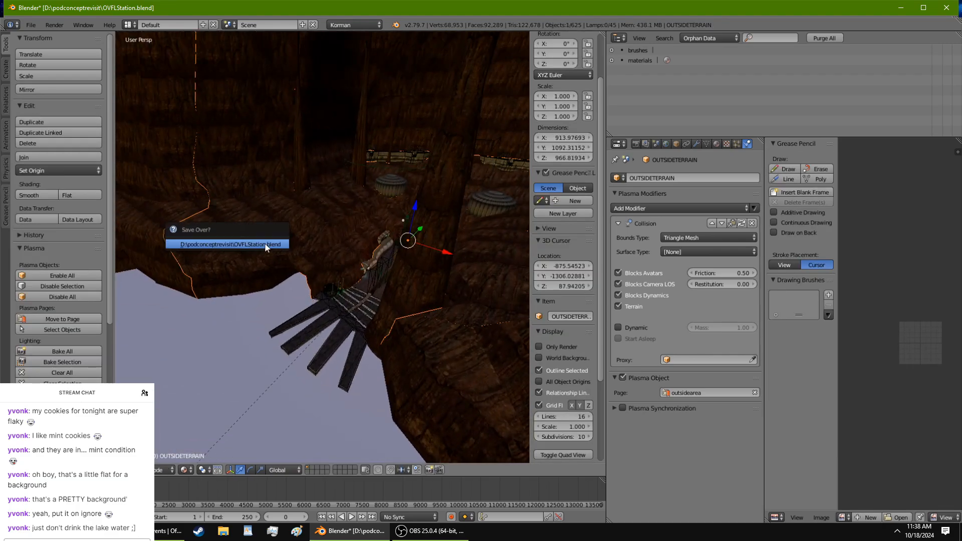
click(260, 244)
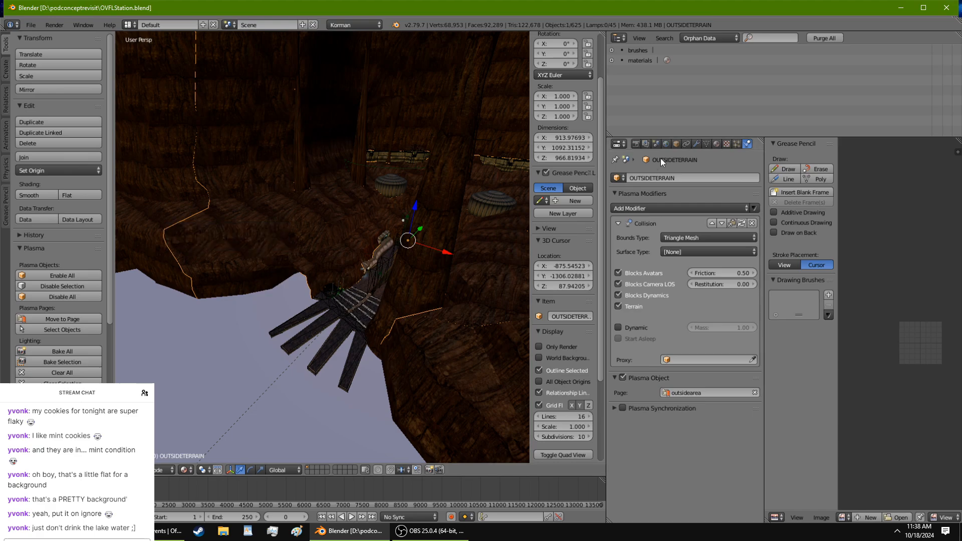
Step: Test the age in Uru and walk along the stone pier to examine the rock textures and the city backdrop
click(665, 145)
click(712, 427)
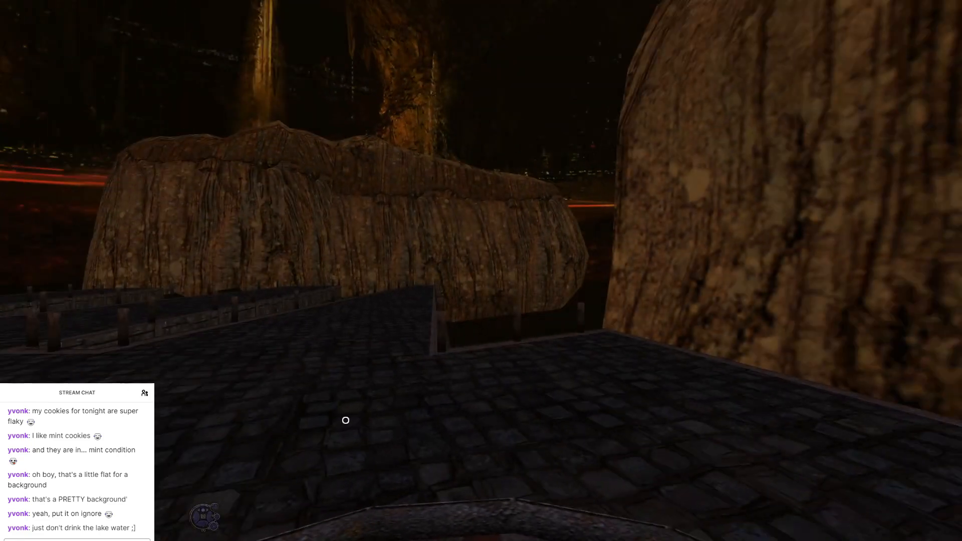
right_drag(346, 421, 5, 341)
key(Up)
key(w)
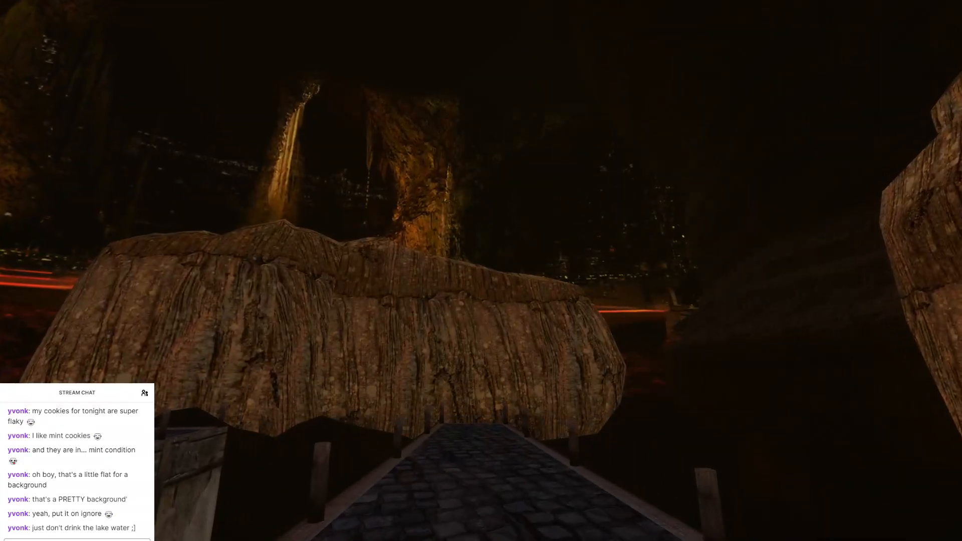
key(w)
key(w)
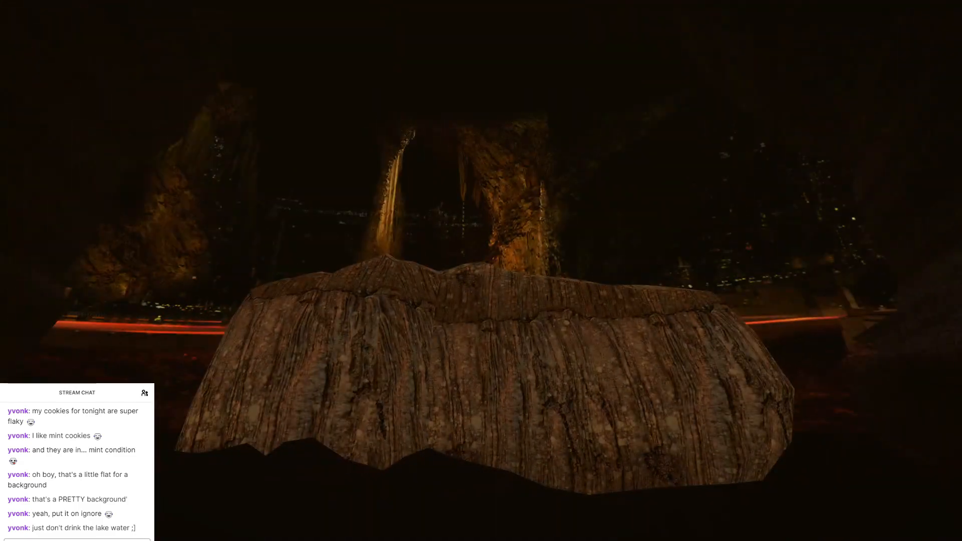
Step: Quit Uru Live and return to Blender
key(Escape)
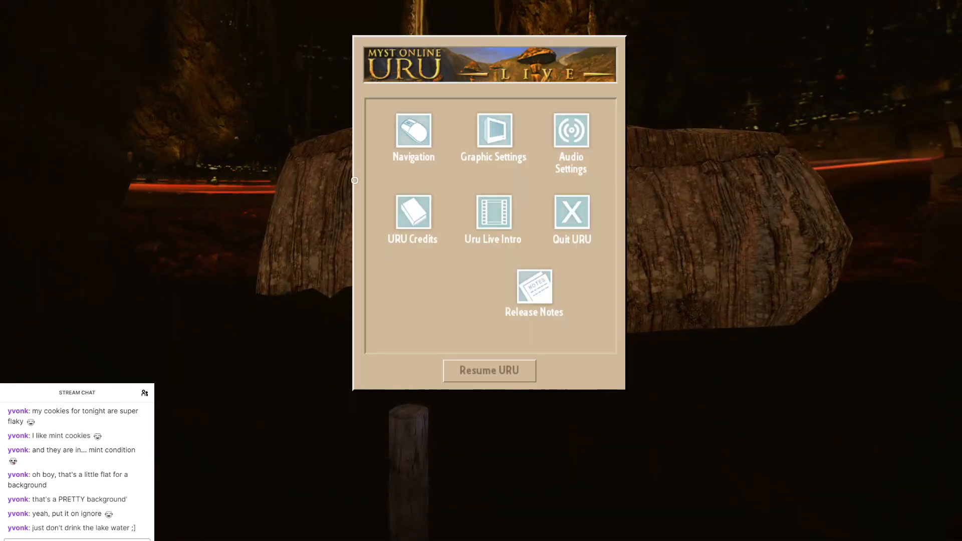
click(568, 202)
click(522, 337)
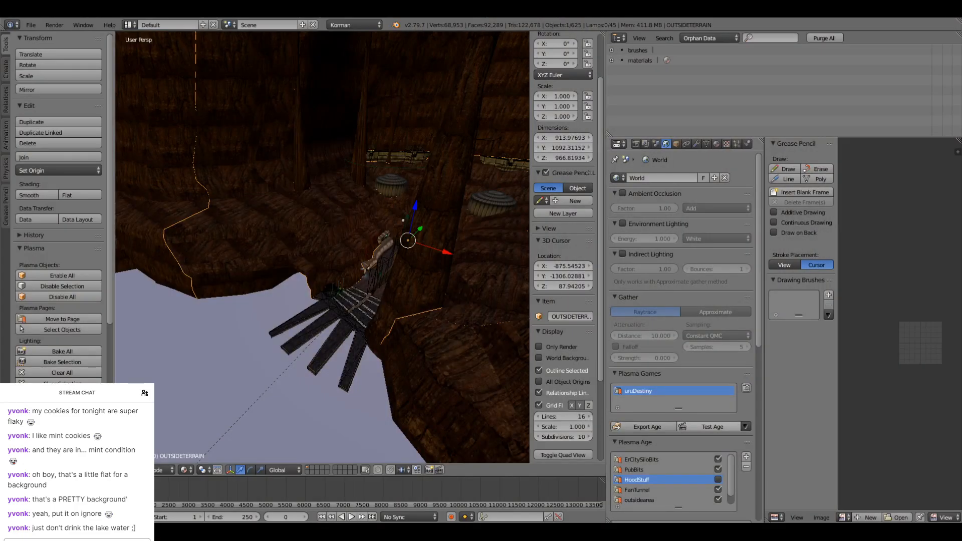
Step: Edit the billboard backdrop mesh, select its lower row of four faces and move the row down along Z
middle_drag(326, 328, 267, 262)
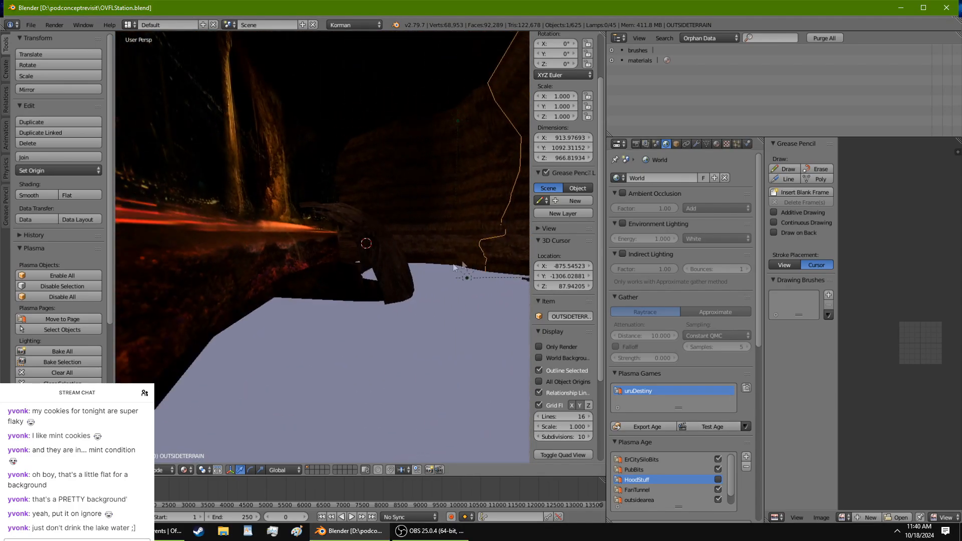
right_click(267, 262)
key(Tab)
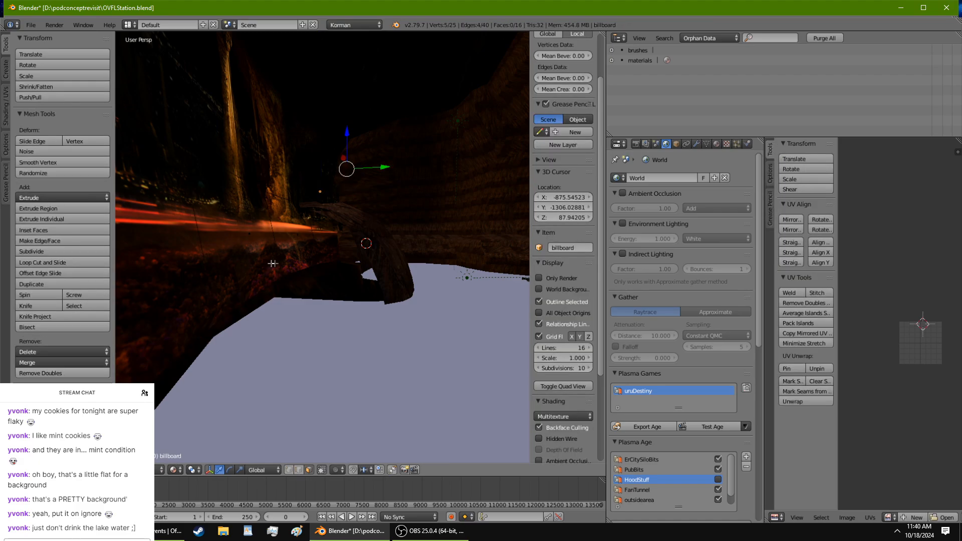
right_click(332, 253)
key(l)
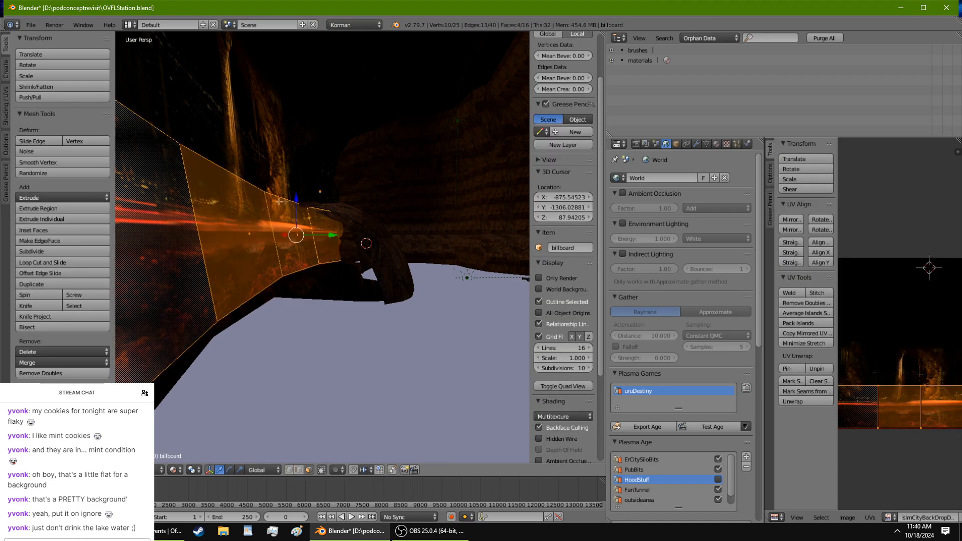
key(g)
key(z)
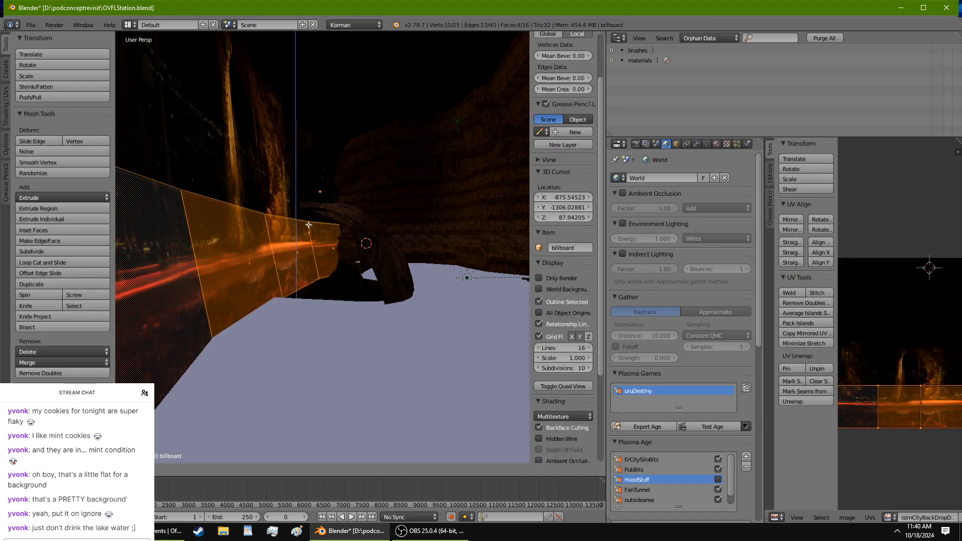
click(315, 239)
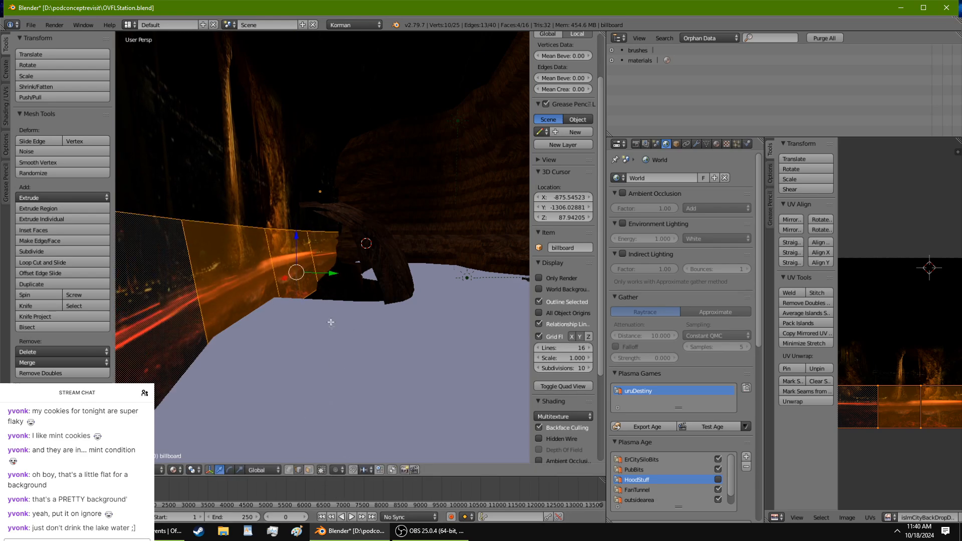
Step: Select the four edge segments along the bottom of the billboard mesh
right_click(334, 284)
key(KP_Decimal)
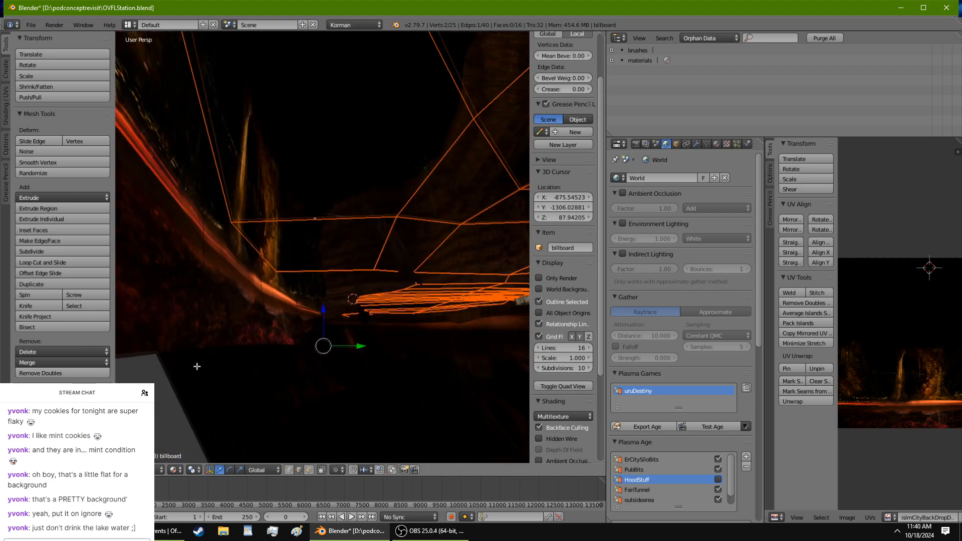
middle_drag(326, 341, 248, 333)
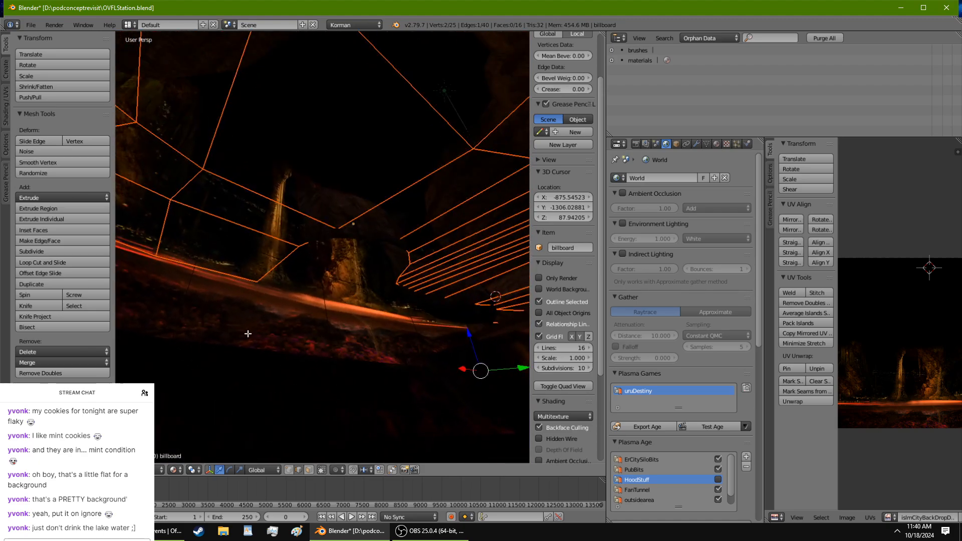
right_click(220, 343)
shift+right_click(141, 335)
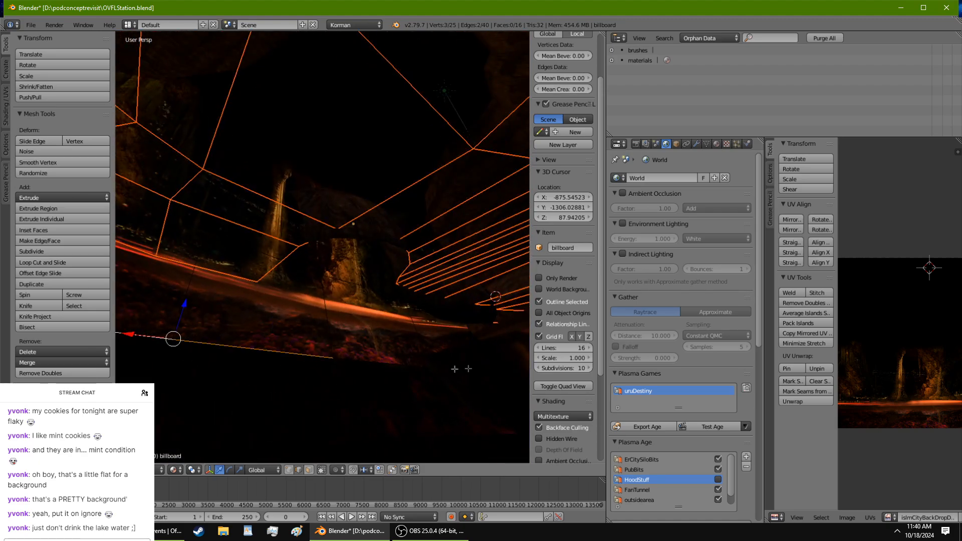
shift+right_click(399, 370)
shift+right_click(404, 362)
key(KP_Decimal)
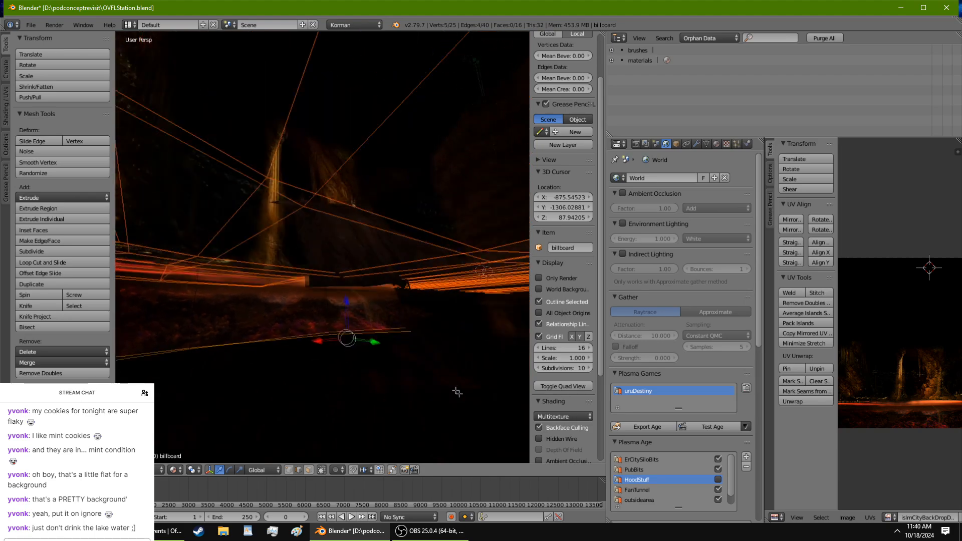
middle_drag(457, 392, 332, 319)
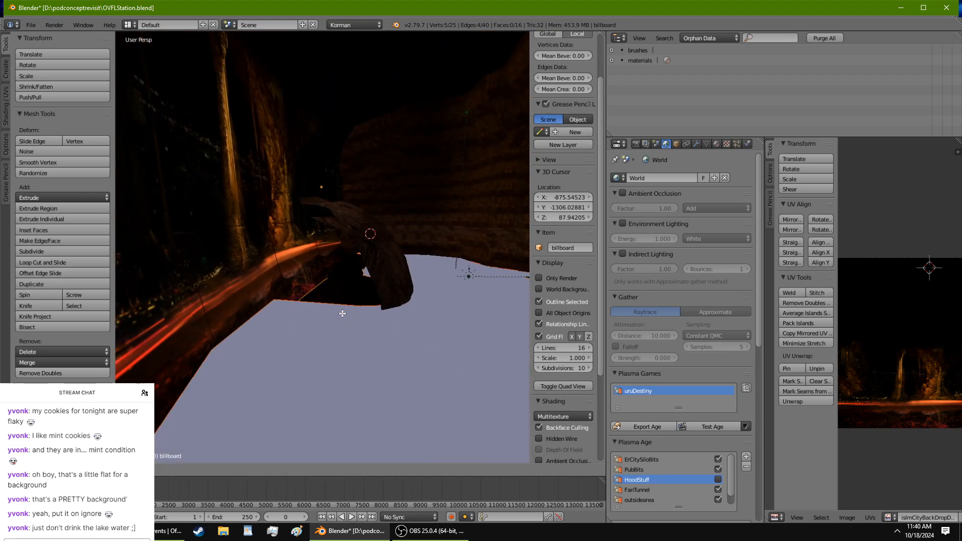
click(329, 264)
Step: Select the four edge segments along the top of the billboard's lowered face row and adjust their height along Z
right_click(301, 216)
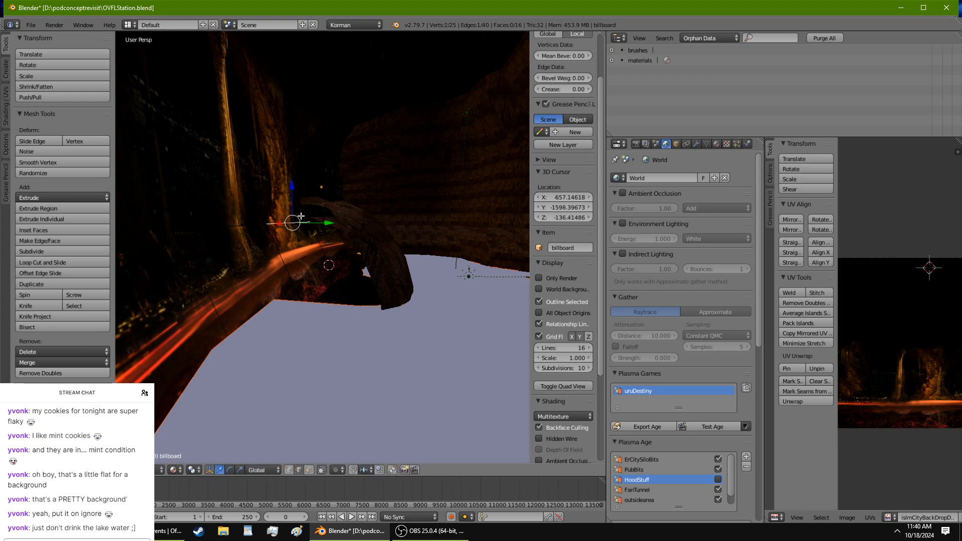
middle_drag(193, 240, 160, 260)
shift+right_click(241, 239)
shift+right_click(240, 240)
shift+right_click(428, 219)
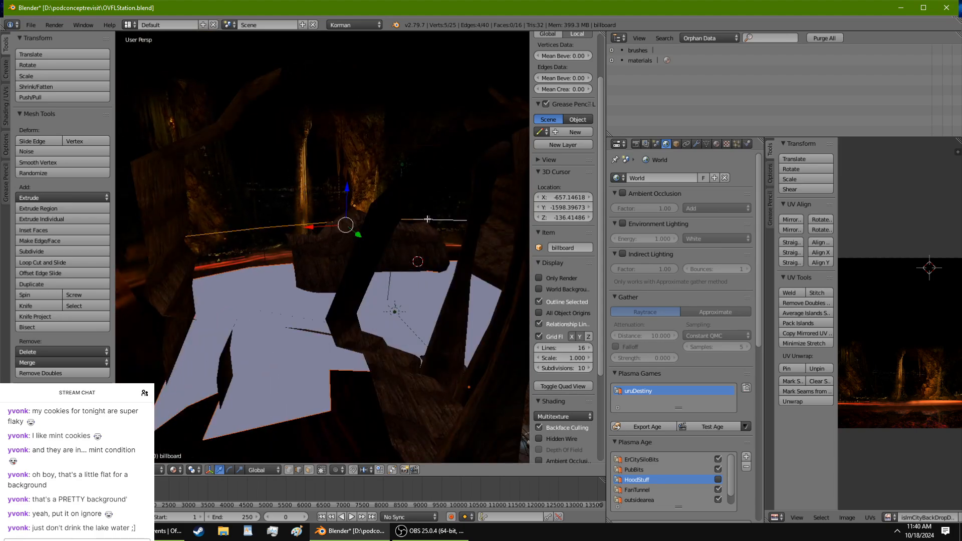
middle_drag(427, 219, 375, 192)
click(374, 194)
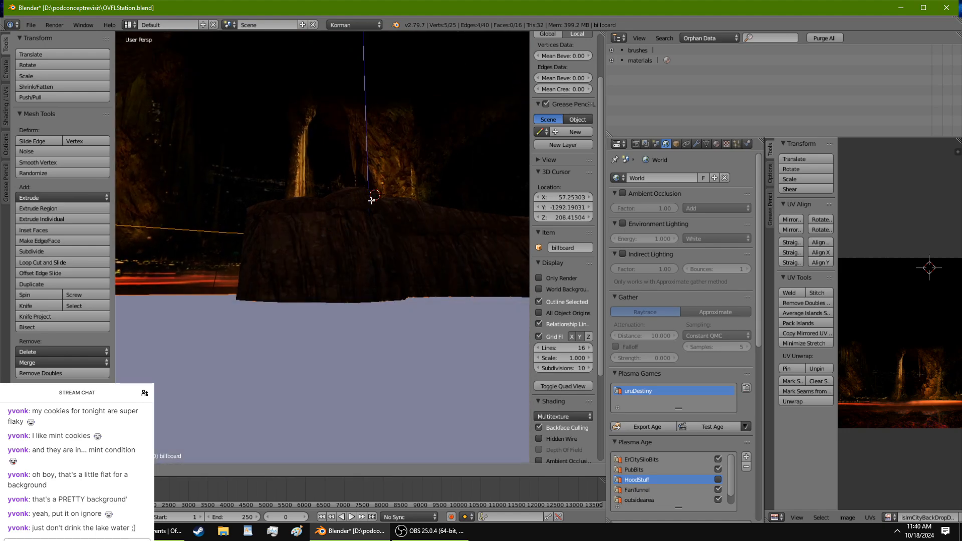
Step: Check the edge segments higher up on the billboard and leave mesh editing
right_click(315, 96)
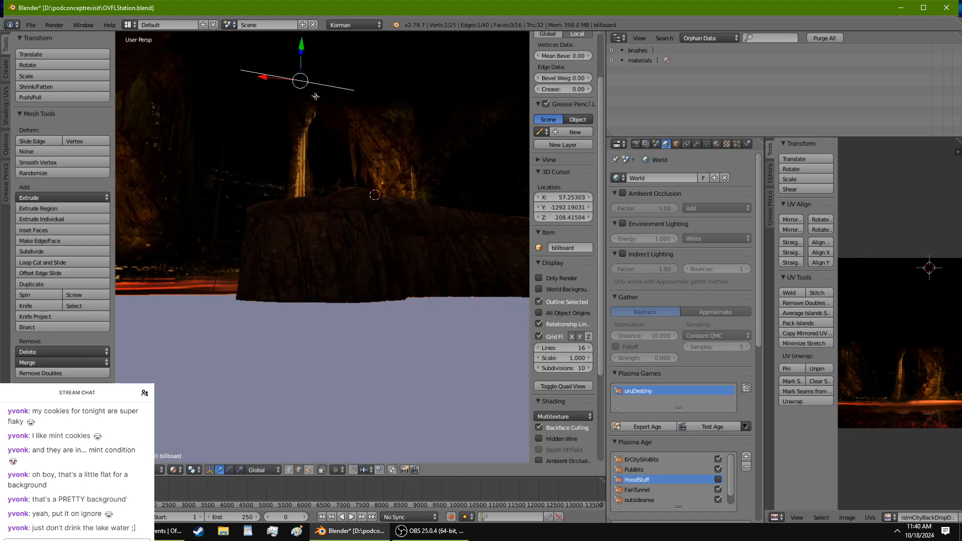
right_click(218, 73)
right_click(401, 94)
middle_drag(449, 108, 214, 333)
key(Tab)
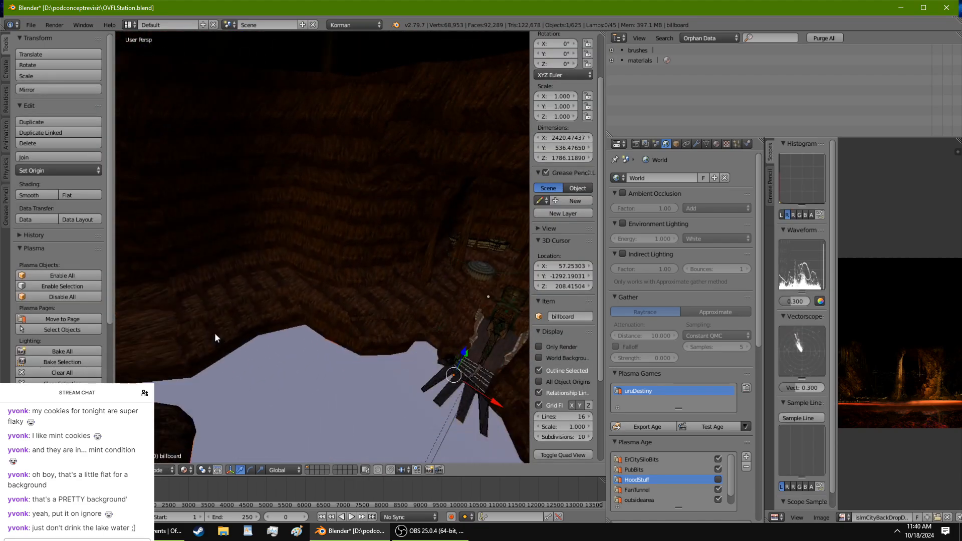
Step: Rename the OUTSIDETERRAIN cave wall object as OUTSIDETERRAIN-NEWNAME? and leave mesh editing
right_click(385, 307)
key(Tab)
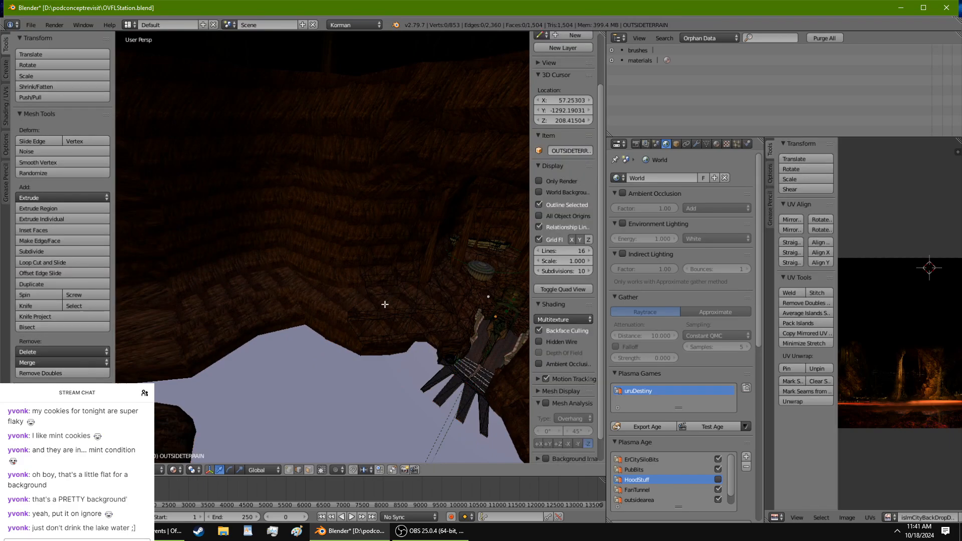
middle_drag(385, 307, 451, 306)
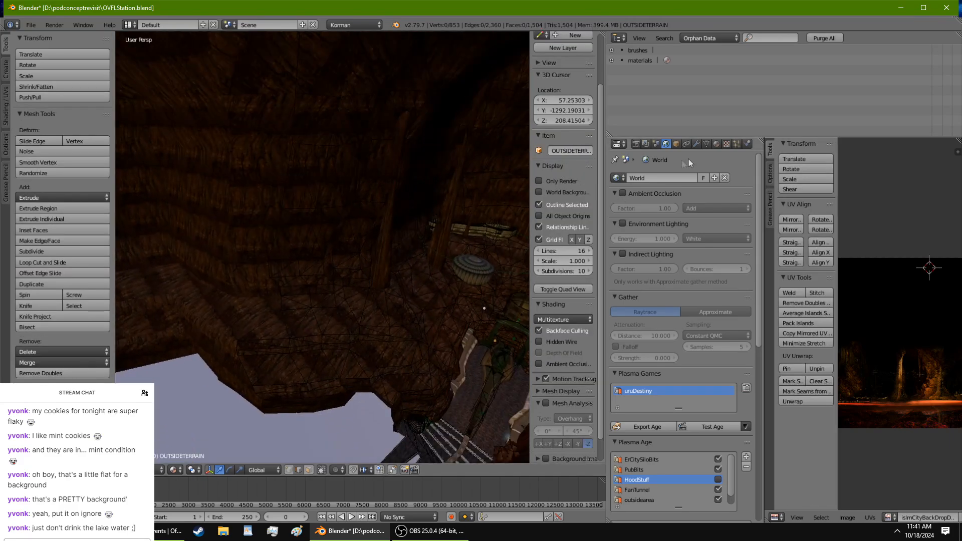
click(747, 144)
click(717, 178)
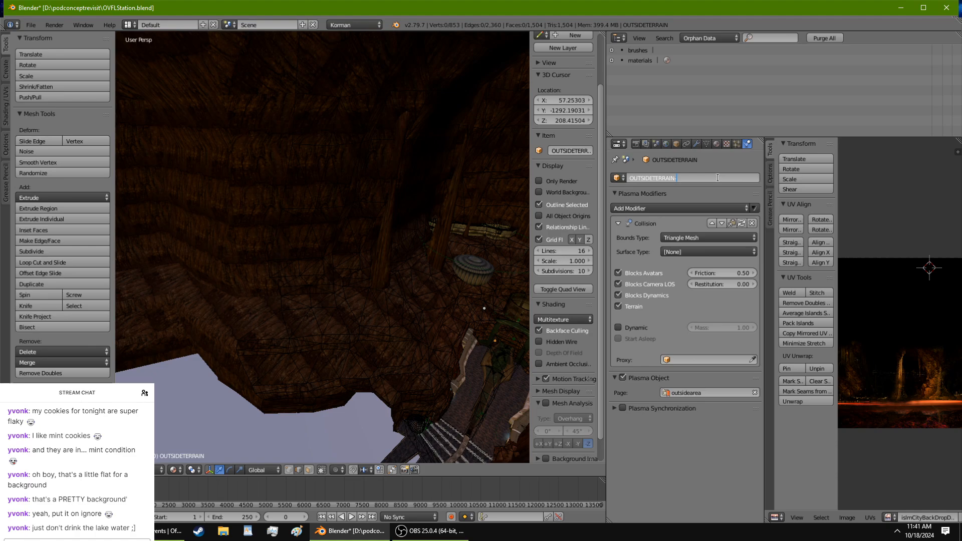
text(-NEWNAME?)
key(Return)
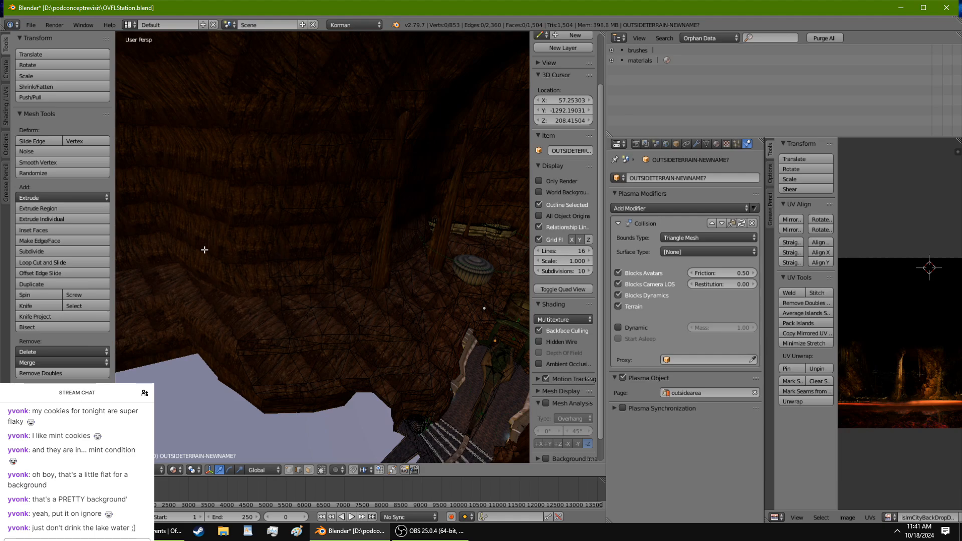
middle_drag(204, 250, 324, 236)
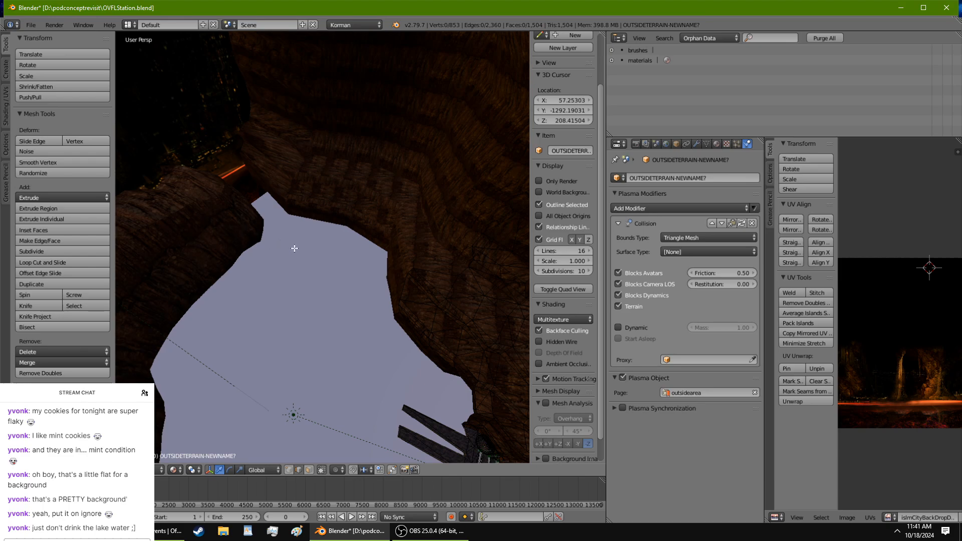
key(Tab)
Step: Select the separate rock piece beside the lava glow, OUTSIDETERRAIN.003, and rename it as lineofsightisland
right_click(203, 236)
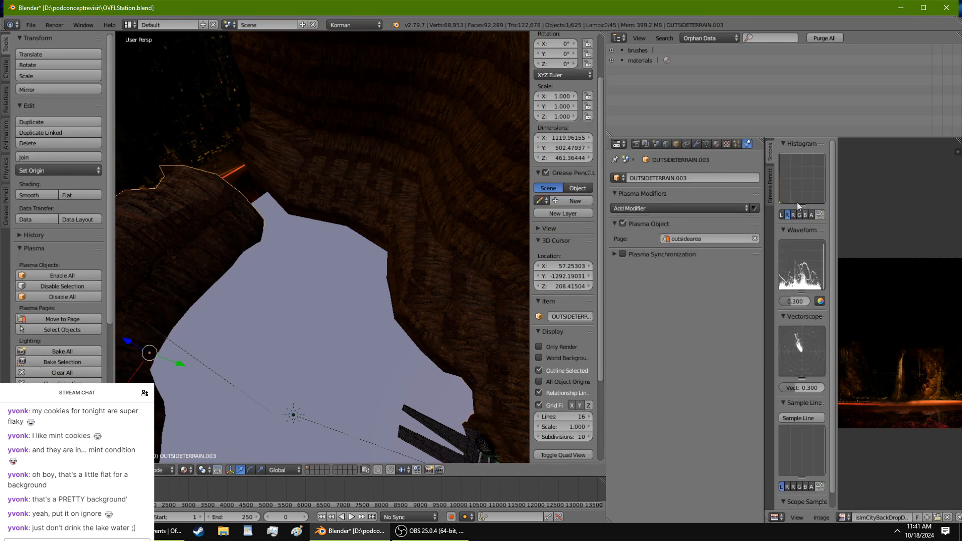
click(712, 178)
click(712, 178)
key(BackSpace)
key(BackSpace)
key(BackSpace)
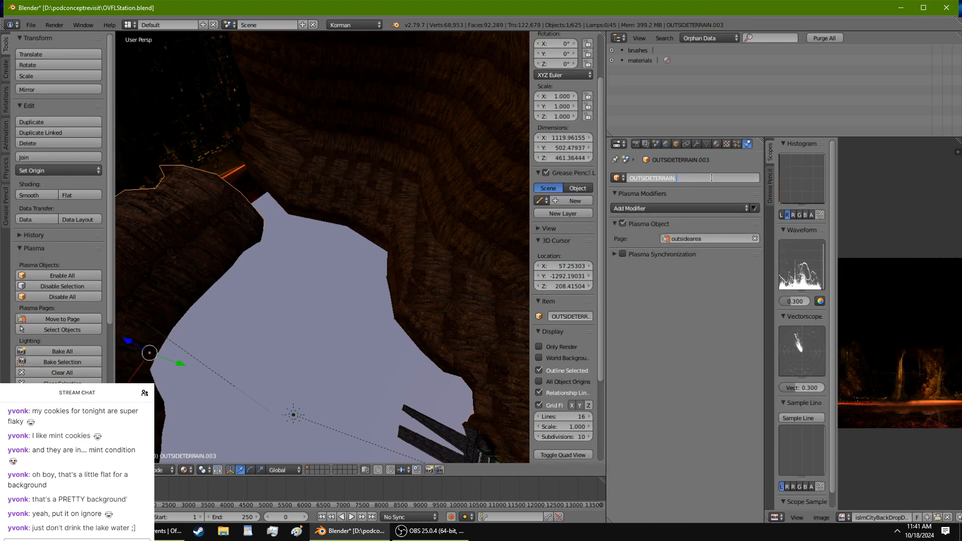
key(BackSpace)
key(BackSpace)
key(BackSpace)
key(BackSpace)
key(BackSpace)
key(BackSpace)
key(BackSpace)
key(BackSpace)
key(BackSpace)
key(BackSpace)
key(BackSpace)
key(BackSpace)
key(BackSpace)
key(BackSpace)
text(lineofsightisland)
key(Return)
Step: Save over OVFLStation.blend and launch a test of the age in Myst Online: Uru Live
middle_drag(517, 209, 275, 178)
key(ctrl+s)
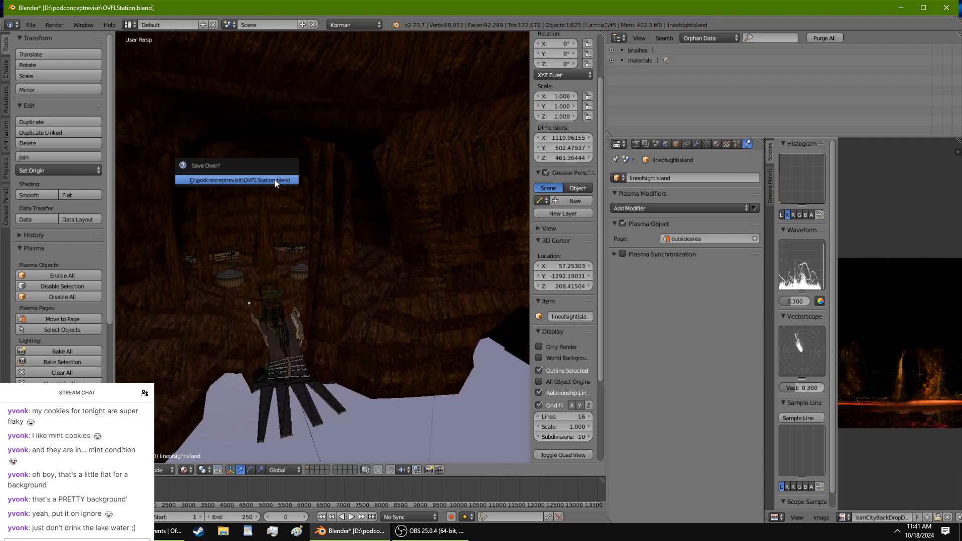
click(274, 179)
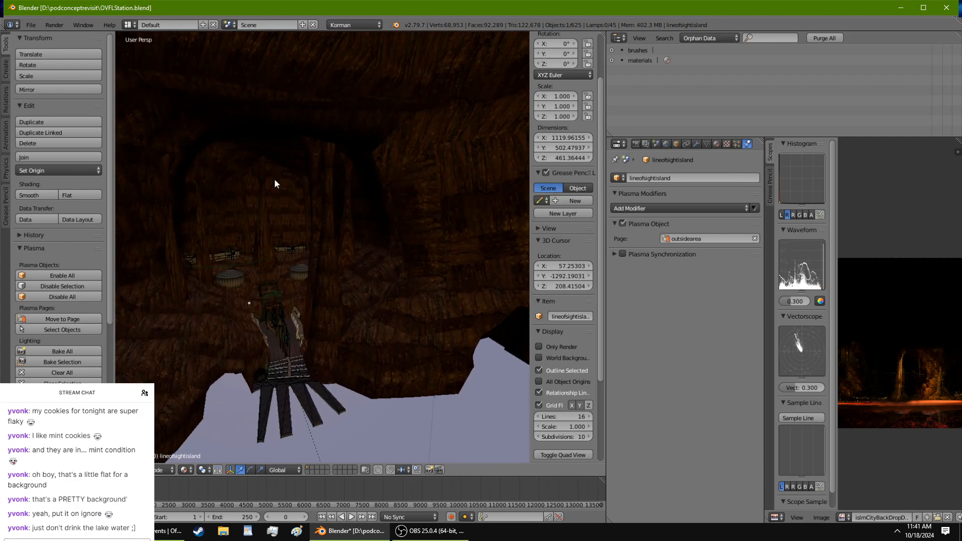
click(666, 143)
click(721, 426)
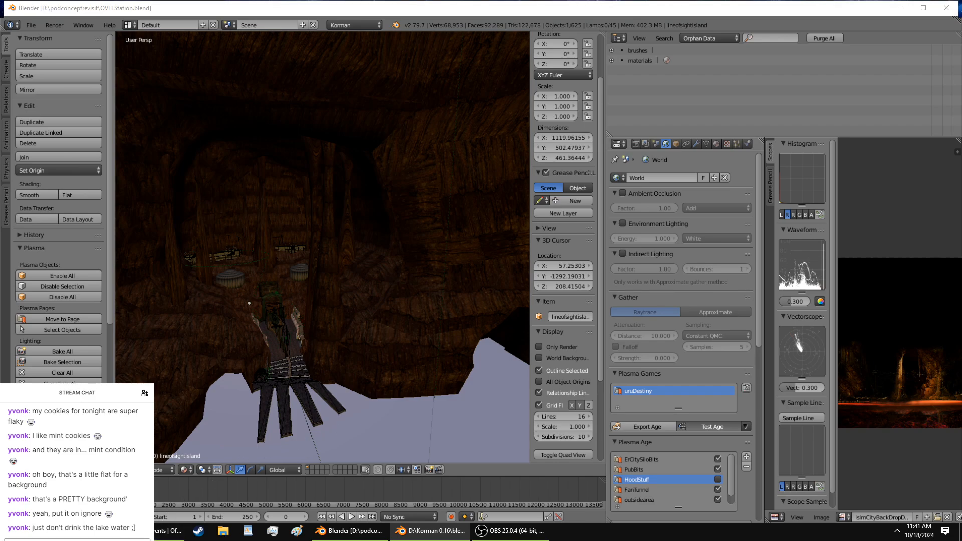
click(71, 532)
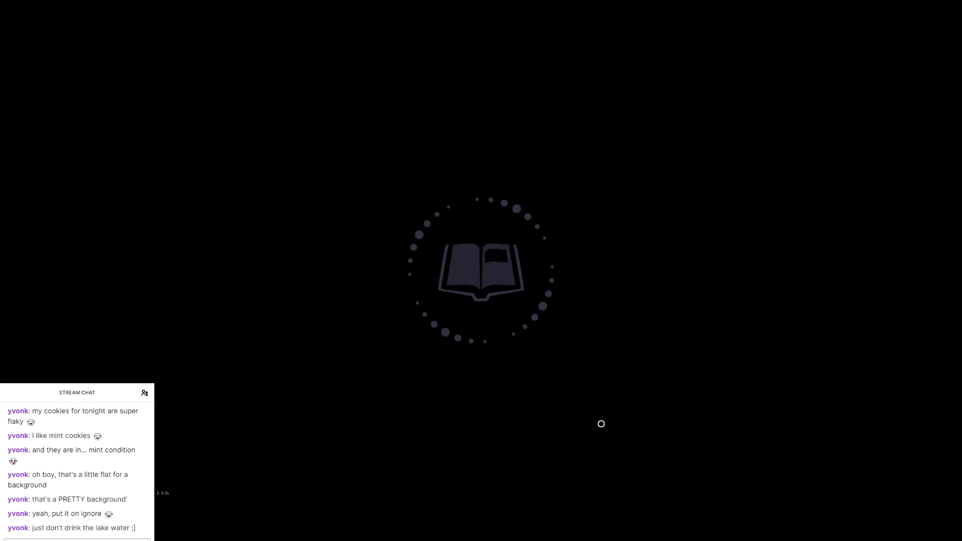
Step: Walk through the outside cave in the game and examine the ceiling, rock walls and billboard backdrop
key(Left)
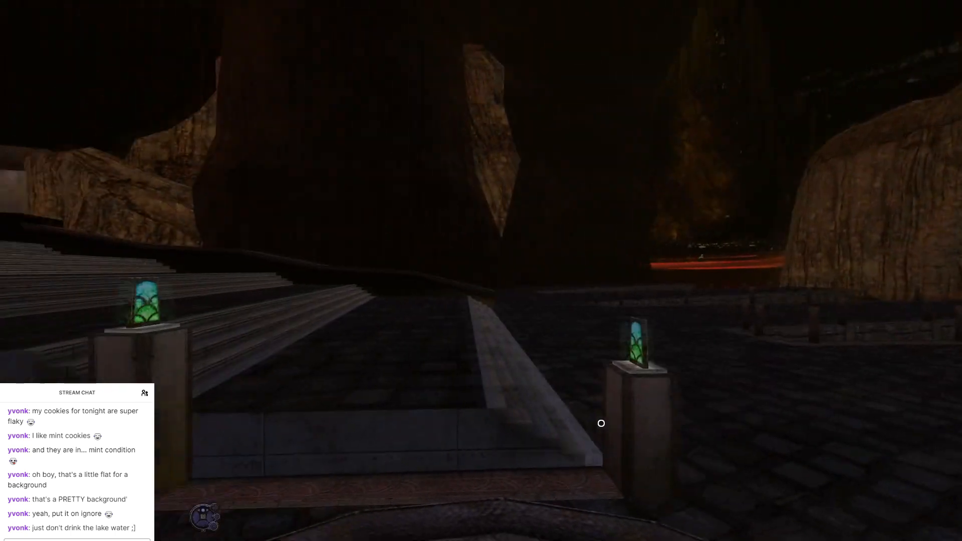
right_drag(601, 424, 626, 361)
key(w)
key(w)
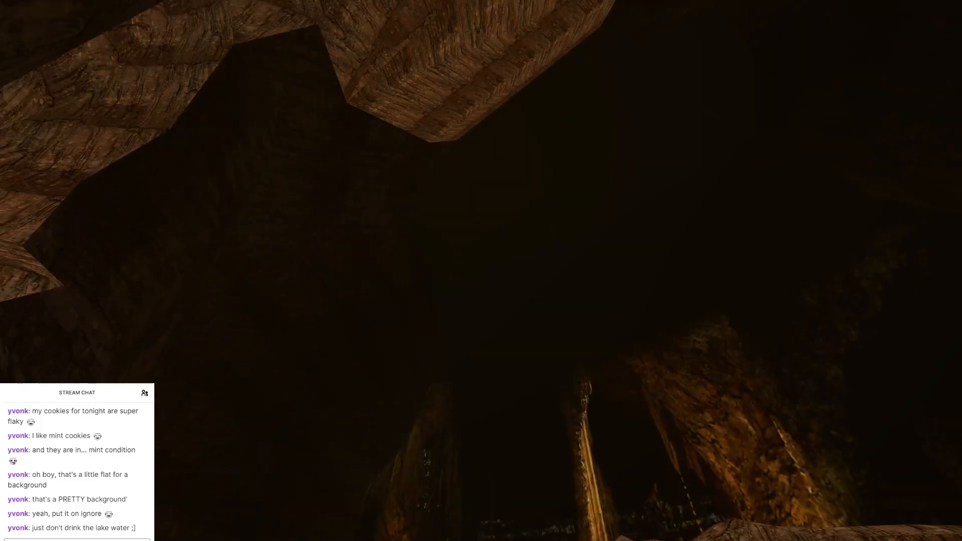
mouse_move(481, 57)
right_down()
mouse_move(398, 54)
mouse_move(482, 55)
right_up()
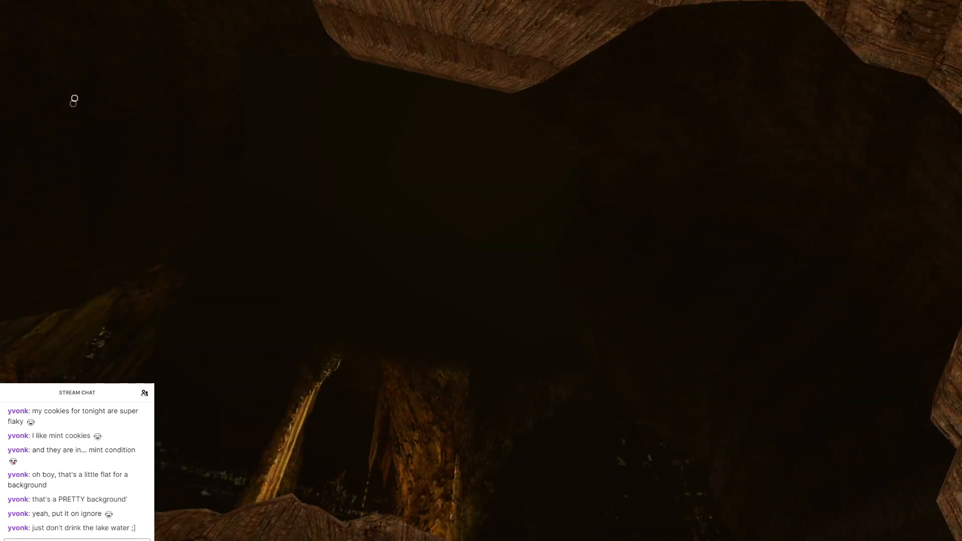
right_drag(74, 98, 201, 232)
key(w)
key(w)
Step: Quit Uru and return to Blender
key(Escape)
click(575, 211)
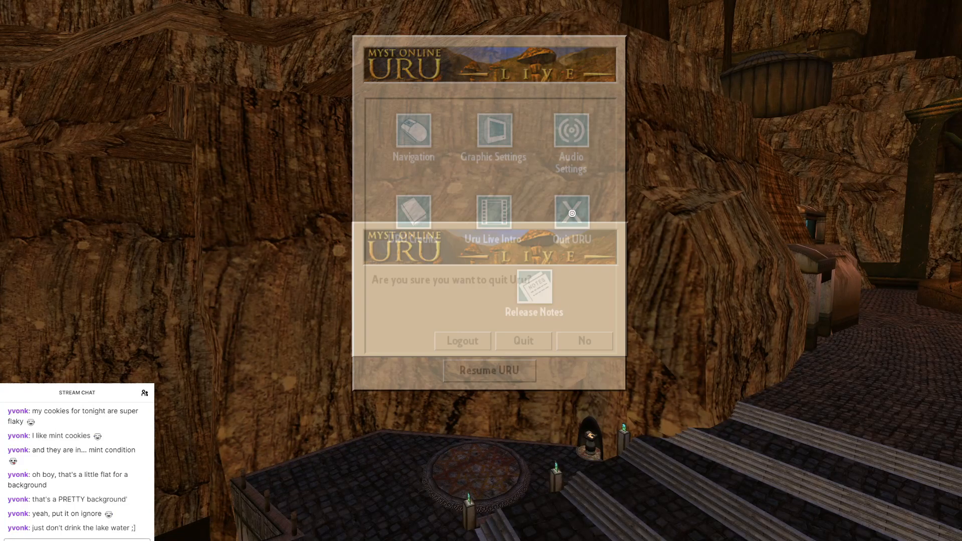
click(520, 335)
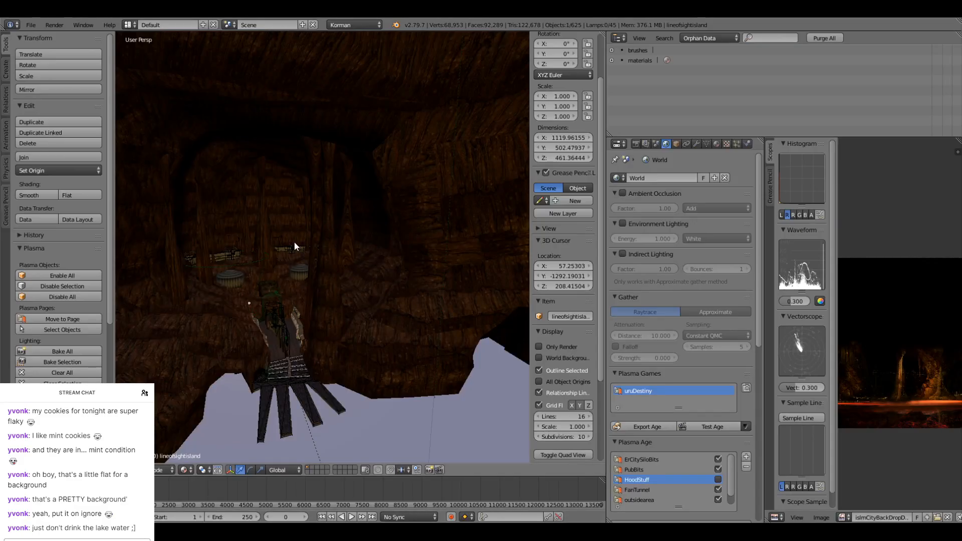
Step: Edit the mesh of the OUTSIDETERRAIN-NEWNAME? wall with all its geometry selected and isolate it in local view
right_click(274, 276)
key(Tab)
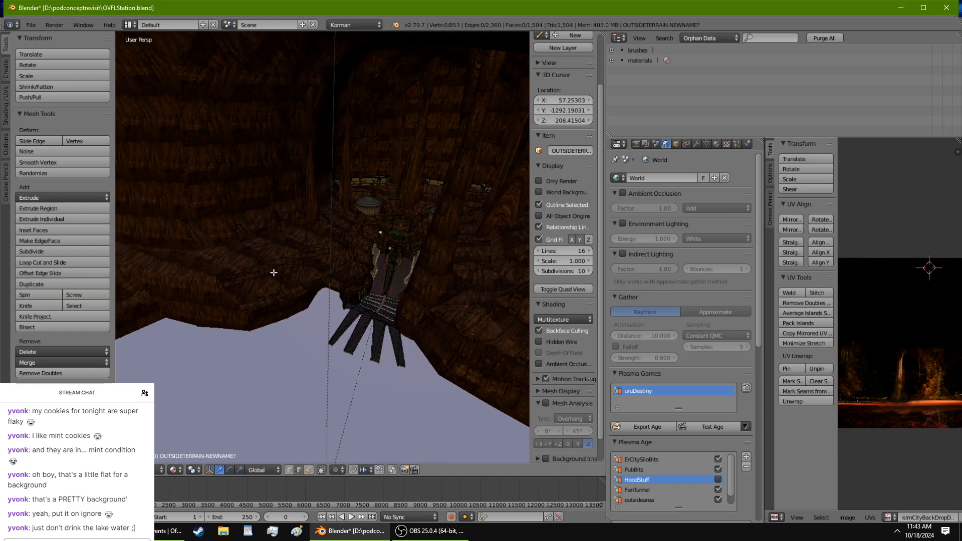
middle_drag(290, 252, 426, 359)
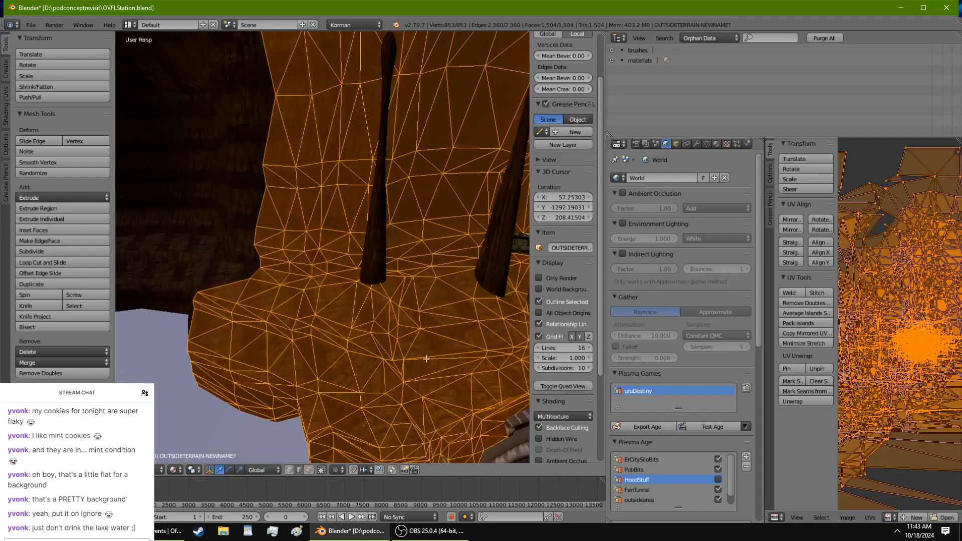
key(KP_Divide)
scroll(401, 371, up, 5)
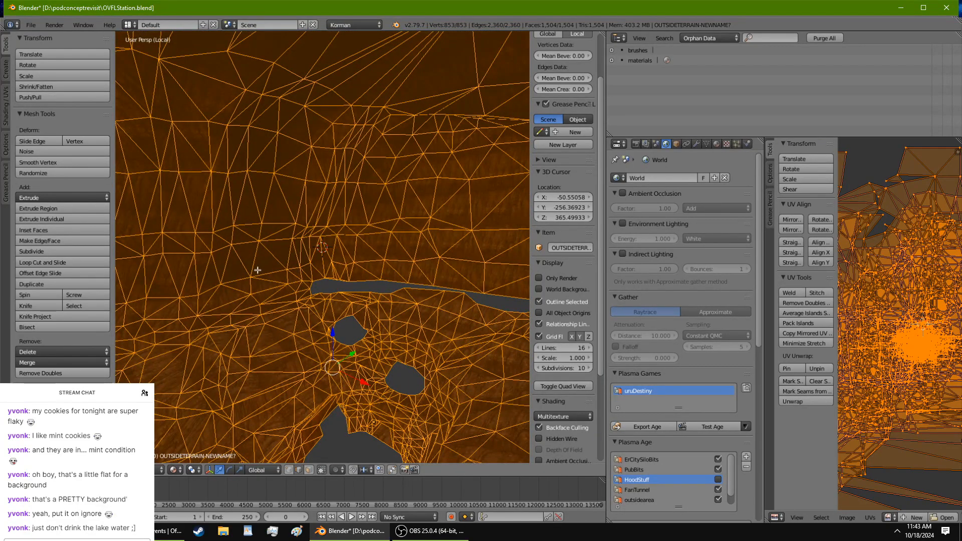
Step: Clear the mesh selection and switch the 3D view to Solid shading
middle_drag(258, 270, 197, 273)
right_click(190, 290)
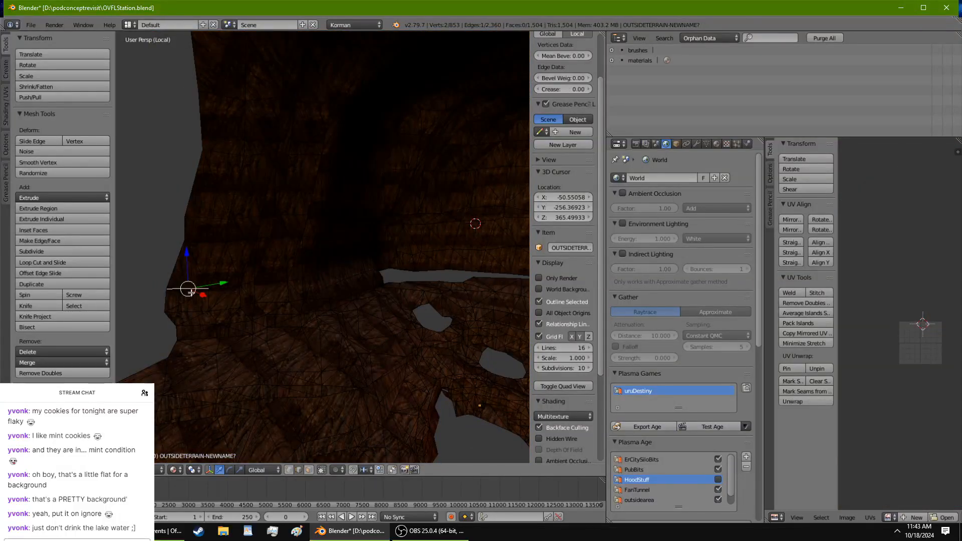
key(a)
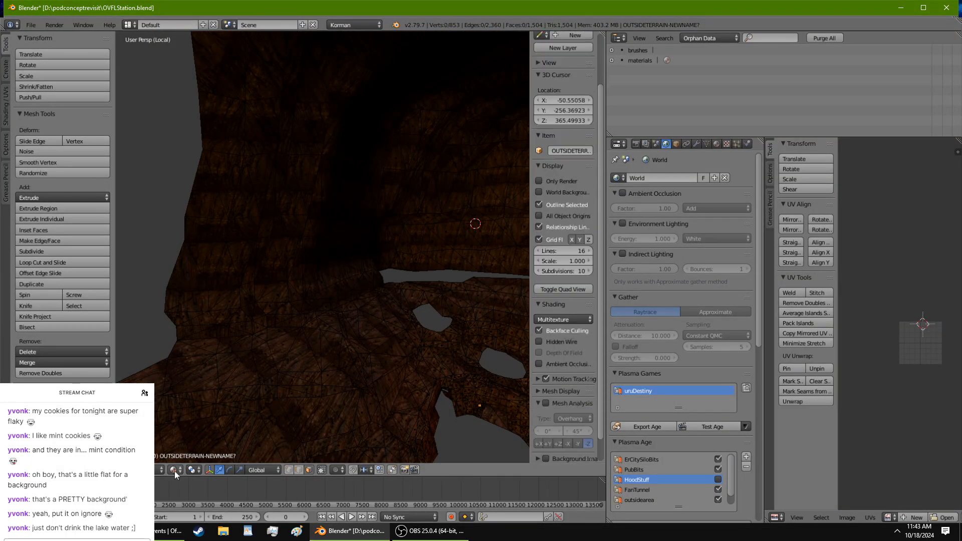
click(173, 469)
click(179, 439)
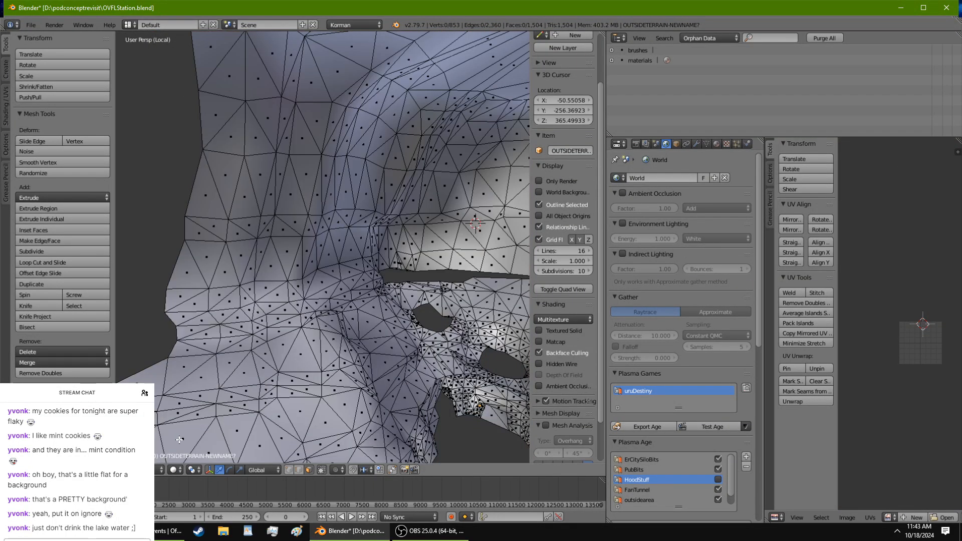
Step: Select the horizontal band of faces along the wall's base, just above the ledge, from one end to the other
right_click(174, 306)
ctrl+right_click(492, 266)
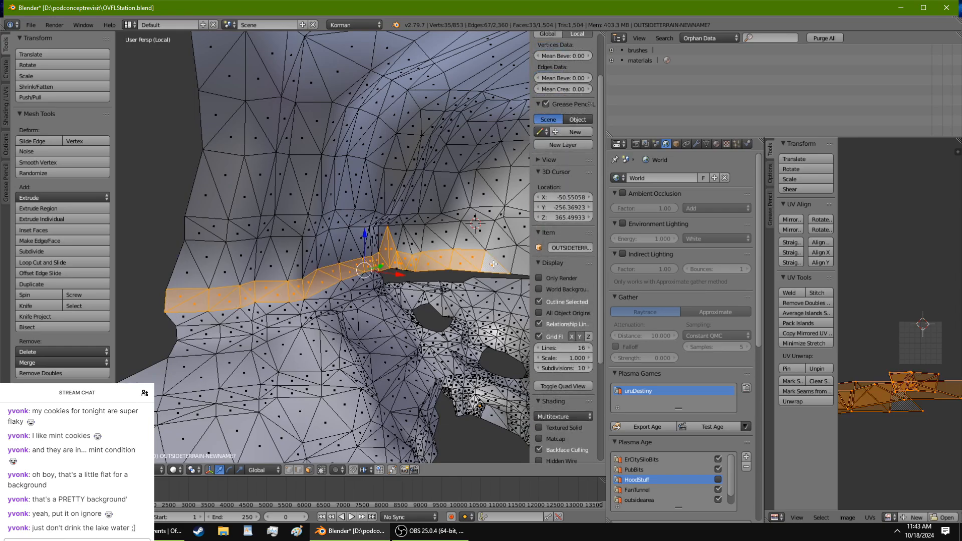
middle_drag(440, 285, 457, 266)
ctrl+right_click(473, 260)
ctrl+right_click(520, 258)
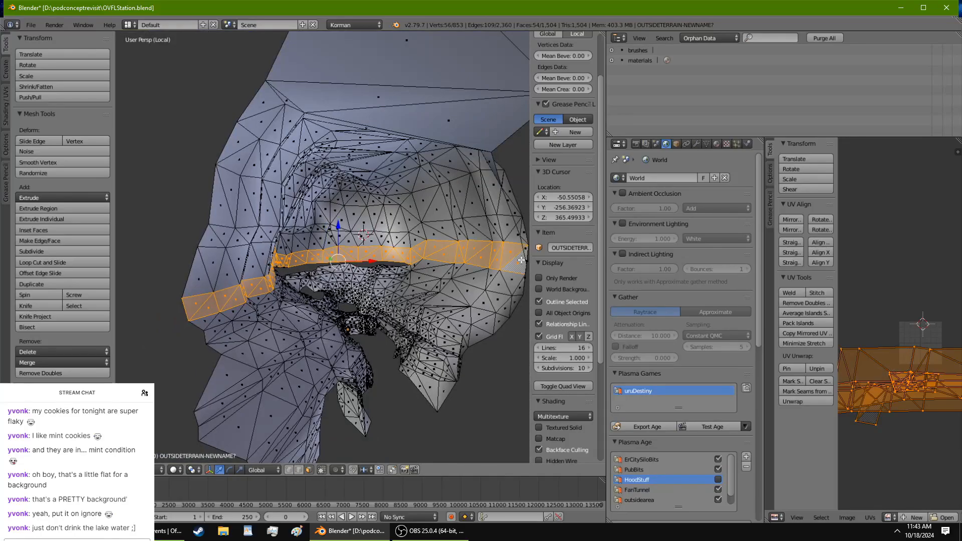
Step: Extend the face selection up the wall's outer edge and into the large faces near the ceiling
ctrl+right_click(507, 179)
middle_drag(508, 227, 319, 246)
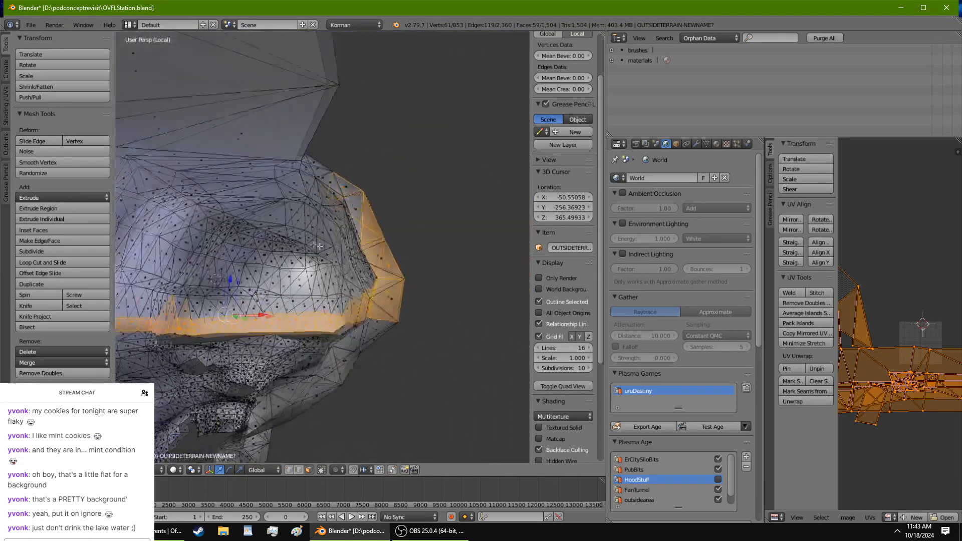
scroll(319, 246, up, 5)
ctrl+right_click(382, 325)
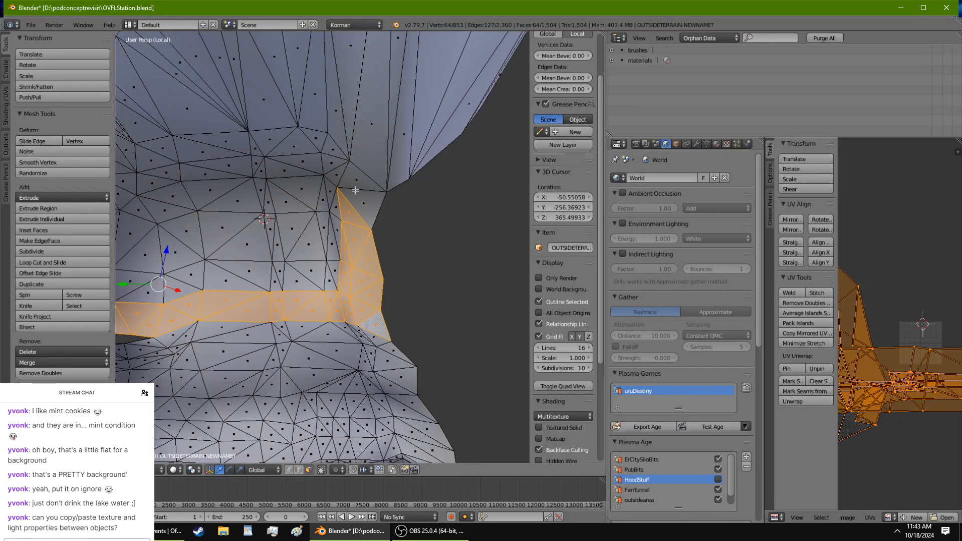
ctrl+right_click(388, 128)
scroll(421, 157, down, 4)
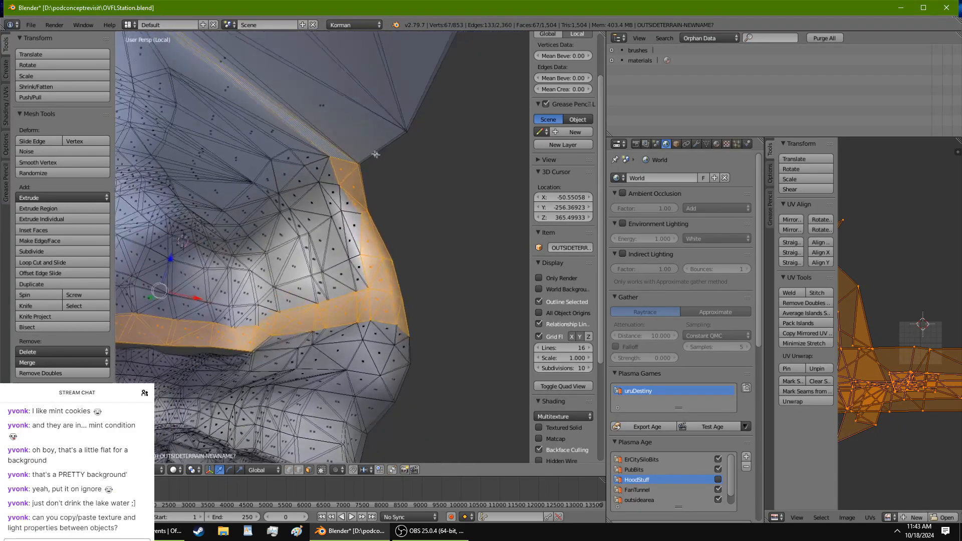
middle_drag(421, 157, 350, 115)
ctrl+right_click(350, 116)
scroll(305, 201, up, 5)
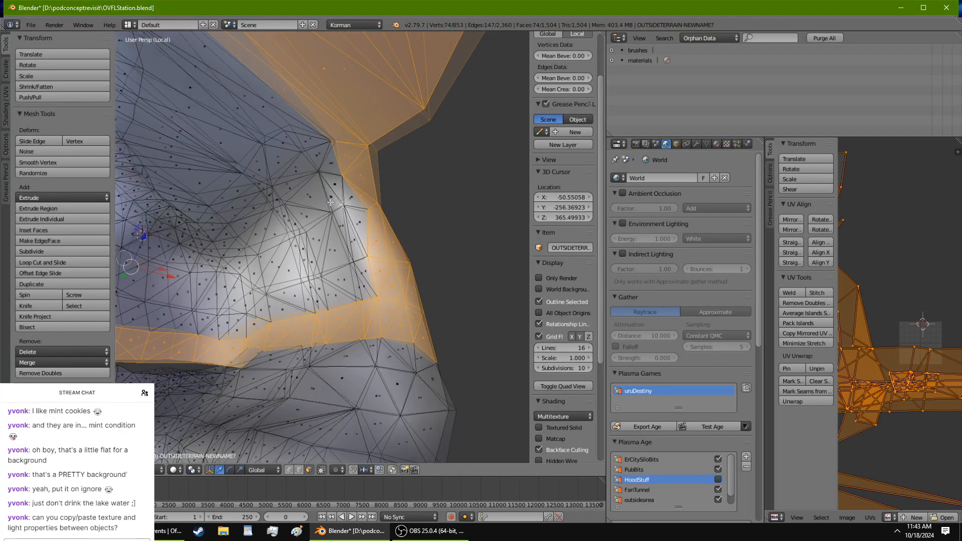
Step: Add the neighbouring columns of wall faces inward from the outer edge, between the base band and the upper faces
ctrl+right_click(343, 286)
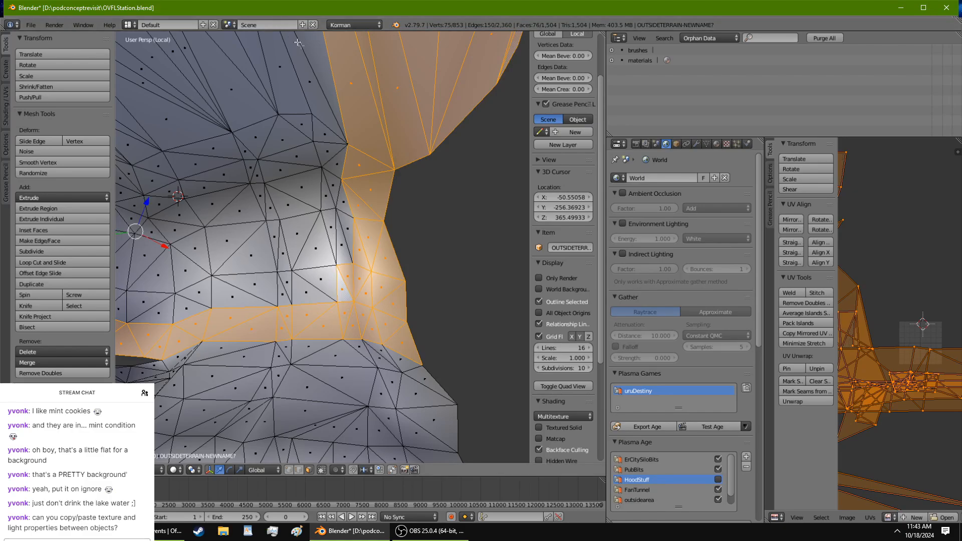
ctrl+right_click(333, 134)
ctrl+right_click(308, 288)
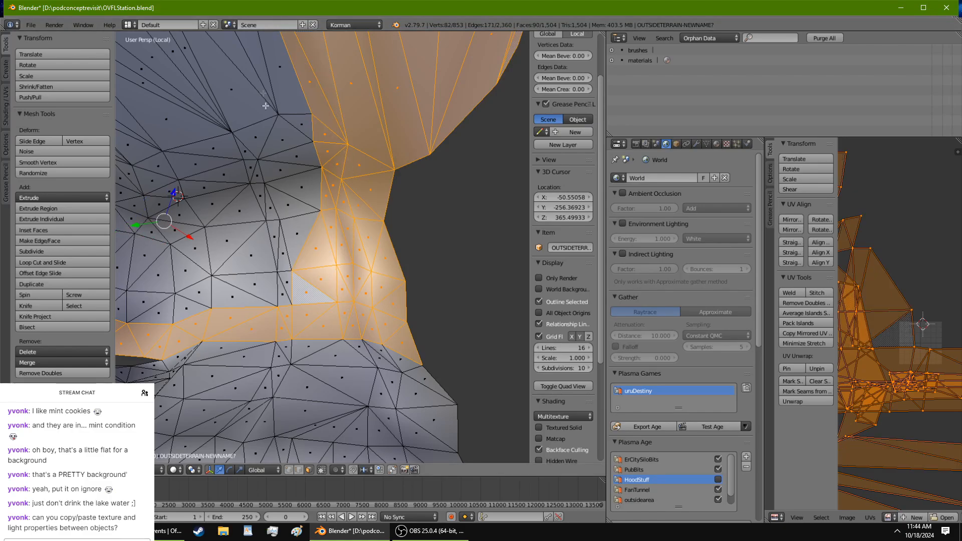
ctrl+right_click(262, 68)
ctrl+right_click(223, 68)
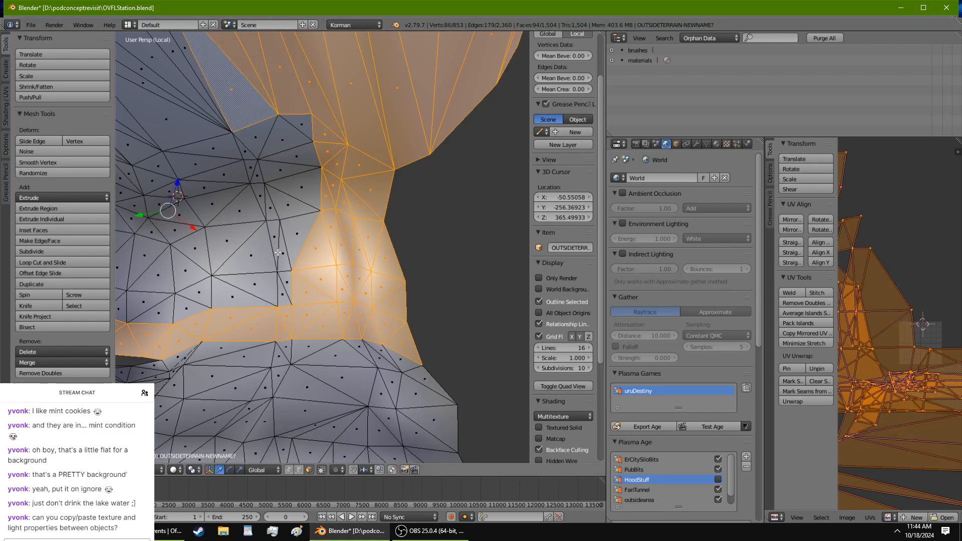
ctrl+right_click(281, 291)
ctrl+right_click(297, 128)
ctrl+right_click(258, 276)
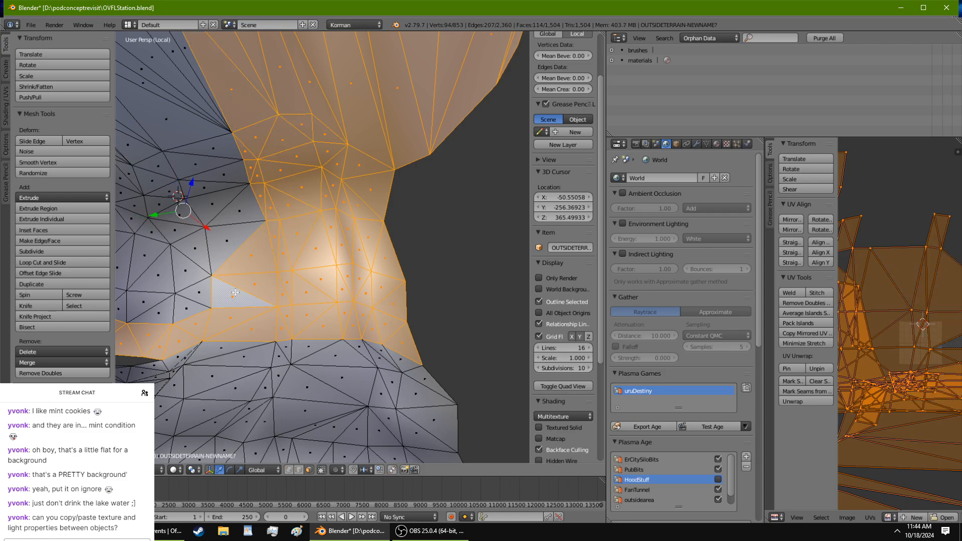
Step: Extend the face selection inward across the wall, filling the columns between the base band and the large upper faces
middle_drag(258, 276, 165, 151)
ctrl+right_click(220, 144)
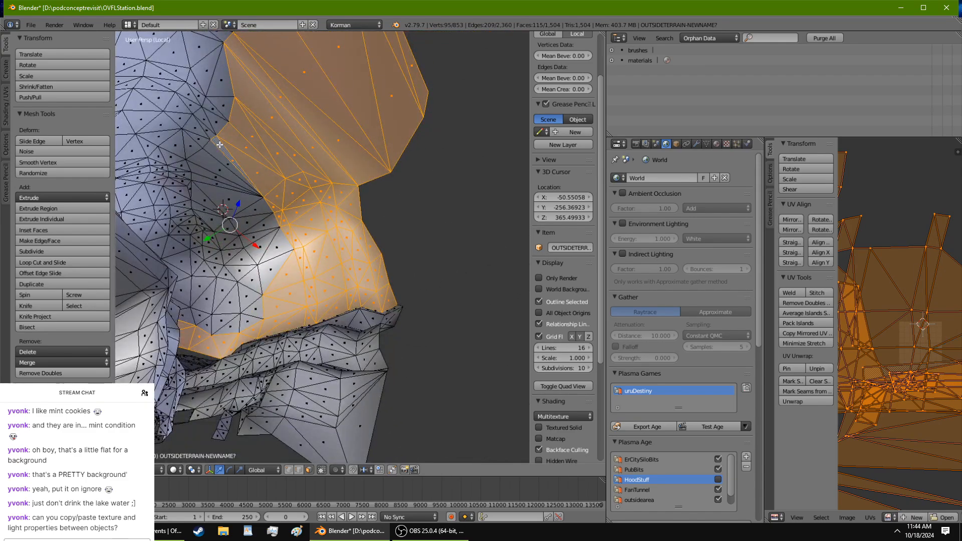
ctrl+right_click(278, 262)
ctrl+right_click(213, 172)
ctrl+right_click(213, 148)
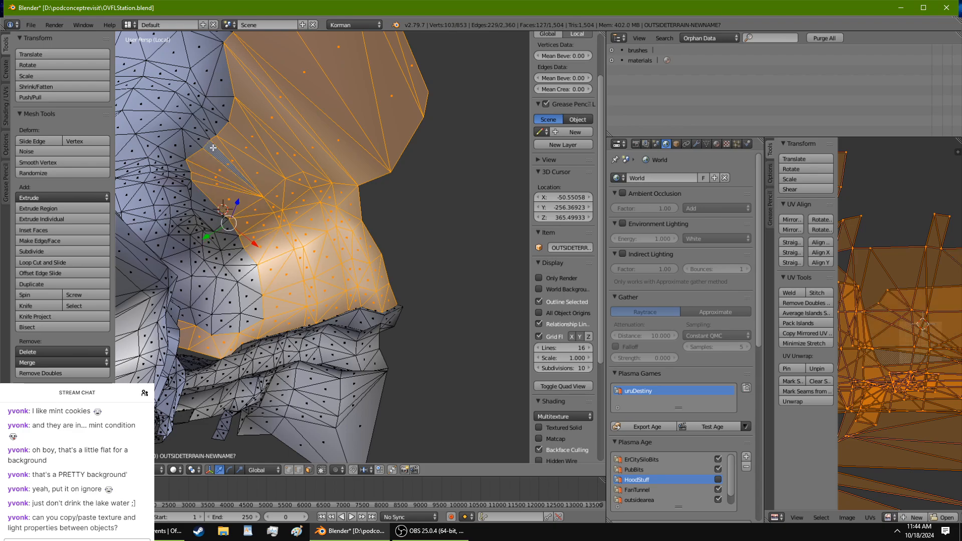
ctrl+right_click(218, 219)
ctrl+right_click(252, 324)
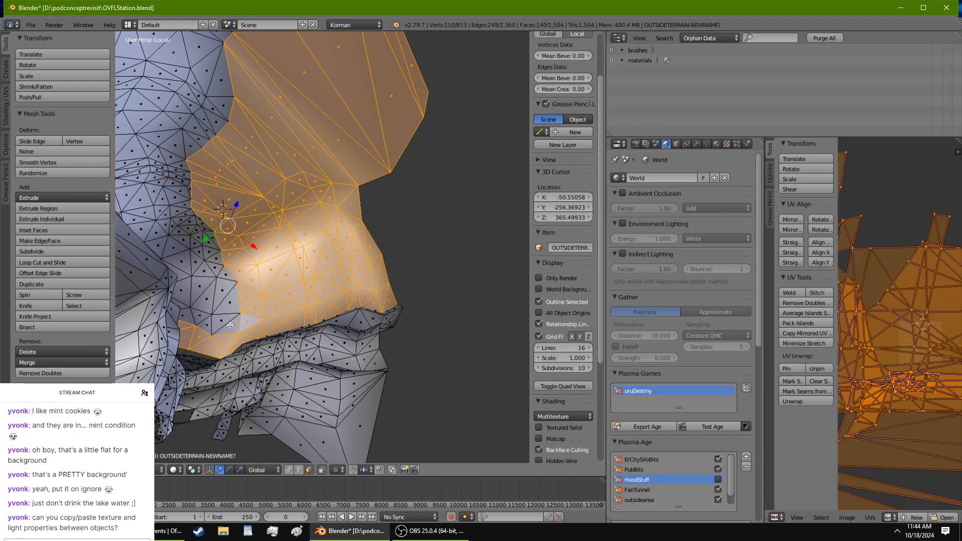
Step: Add the faces leading into the wall's recess, from the base band up to the edge of the large ceiling faces
ctrl+right_click(209, 298)
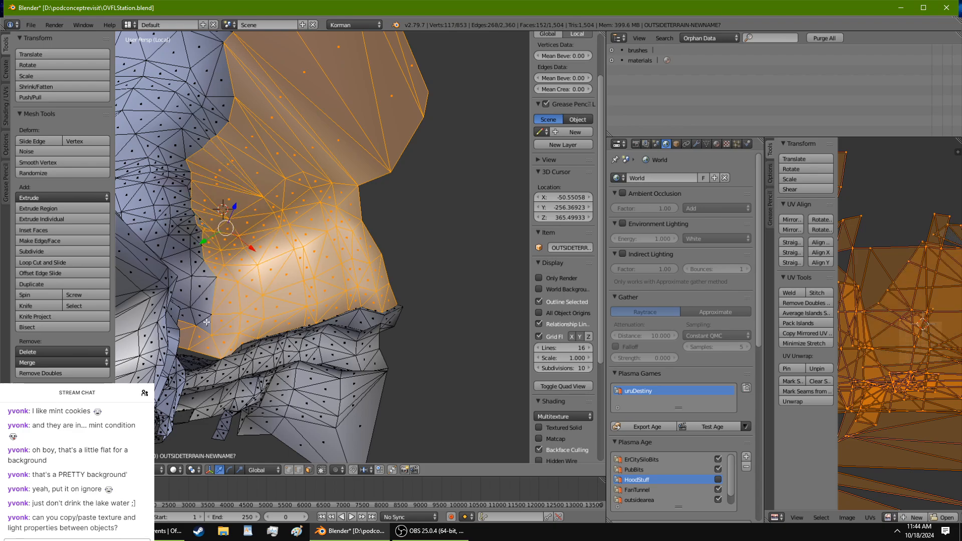
ctrl+right_click(198, 268)
ctrl+right_click(186, 205)
ctrl+right_click(178, 180)
ctrl+right_click(193, 130)
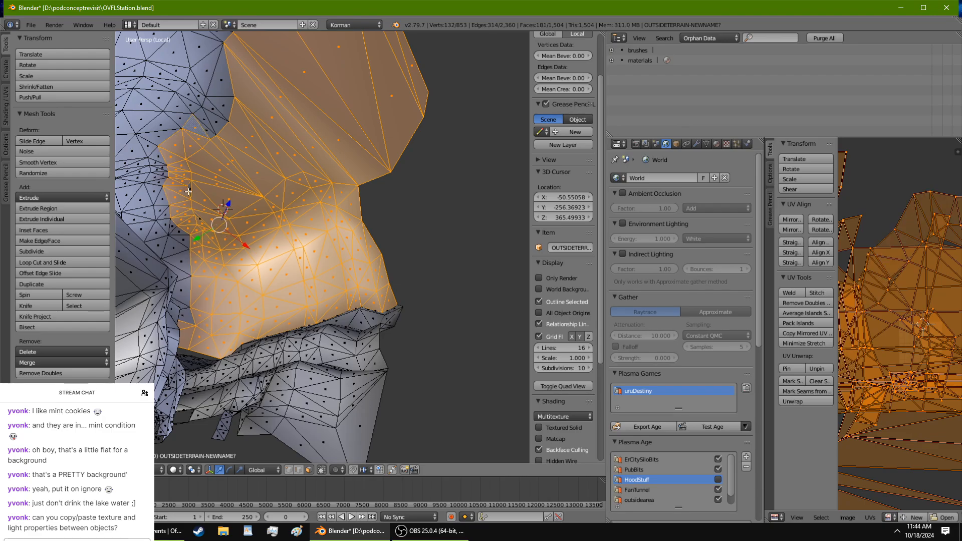
ctrl+right_click(220, 70)
Step: Select the strip up the opposite wall's ridge and the lower rows of faces running from its outer edge into the recess
scroll(227, 117, down, 3)
middle_drag(138, 113, 230, 284)
scroll(305, 178, up, 3)
ctrl+right_click(302, 201)
ctrl+right_click(253, 362)
ctrl+right_click(123, 350)
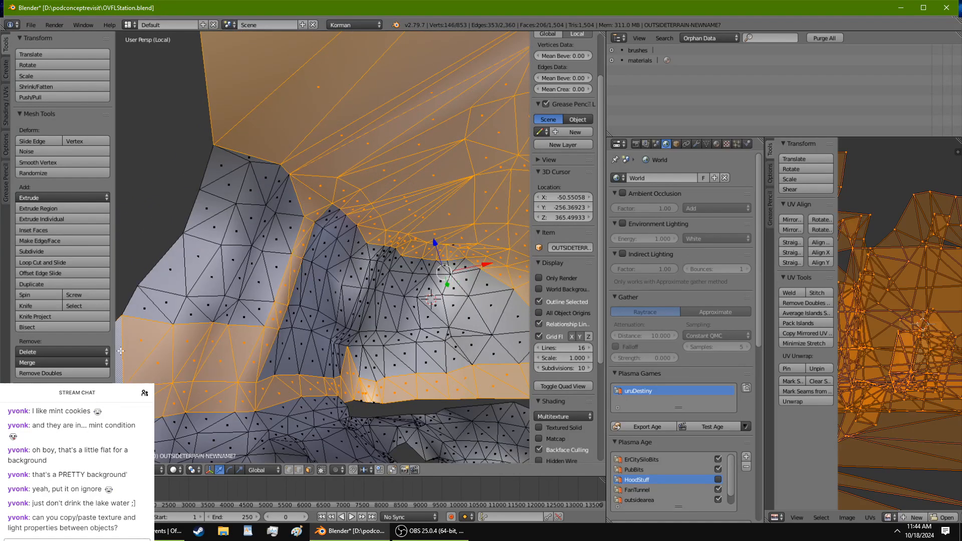
ctrl+right_click(523, 346)
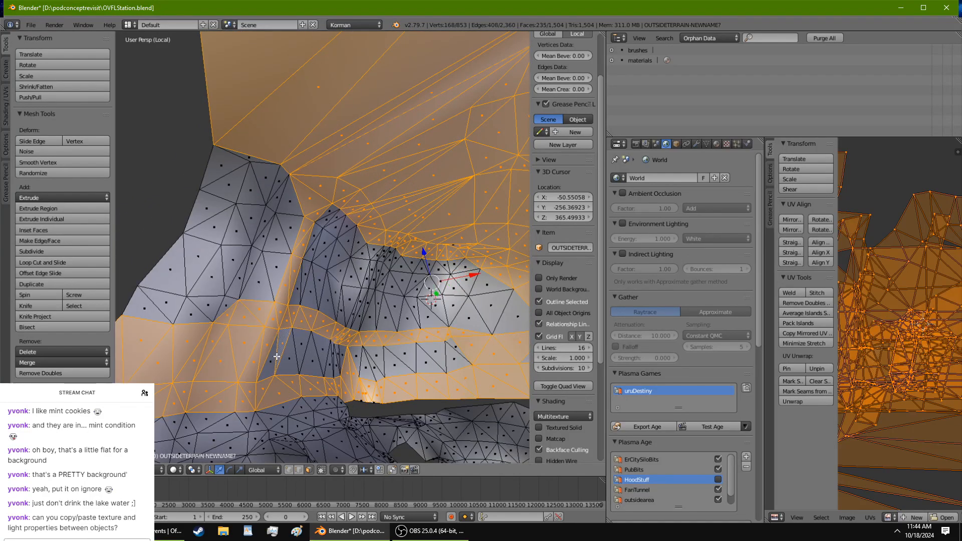
Step: Fill the unselected faces above the base band and extend the selection up the far side of the recess
ctrl+right_click(461, 352)
ctrl+right_click(273, 358)
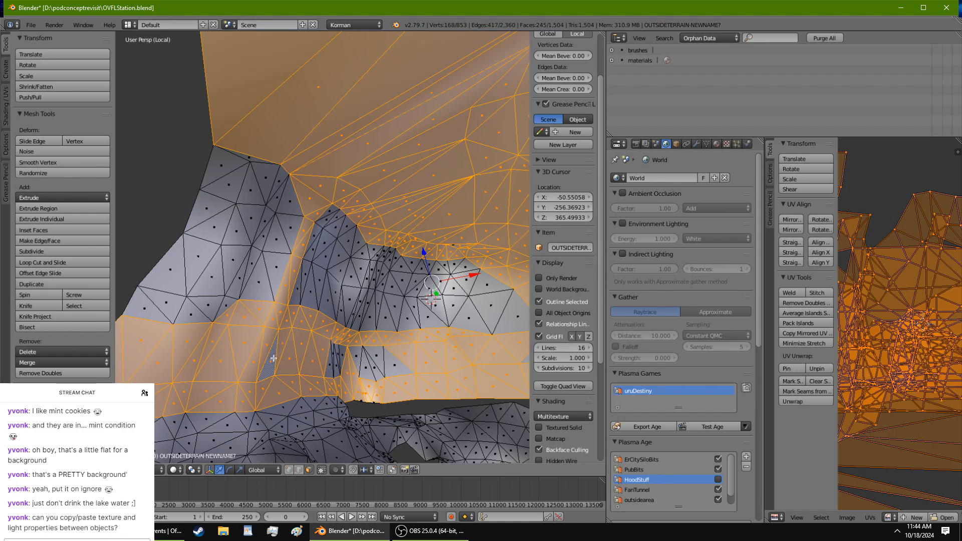
ctrl+right_click(379, 354)
ctrl+right_click(161, 304)
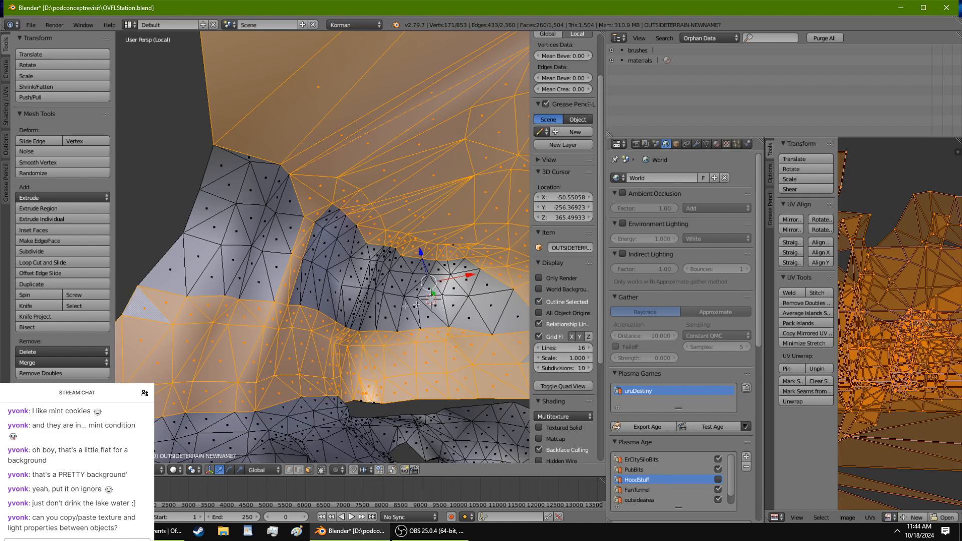
ctrl+right_click(521, 317)
ctrl+right_click(449, 266)
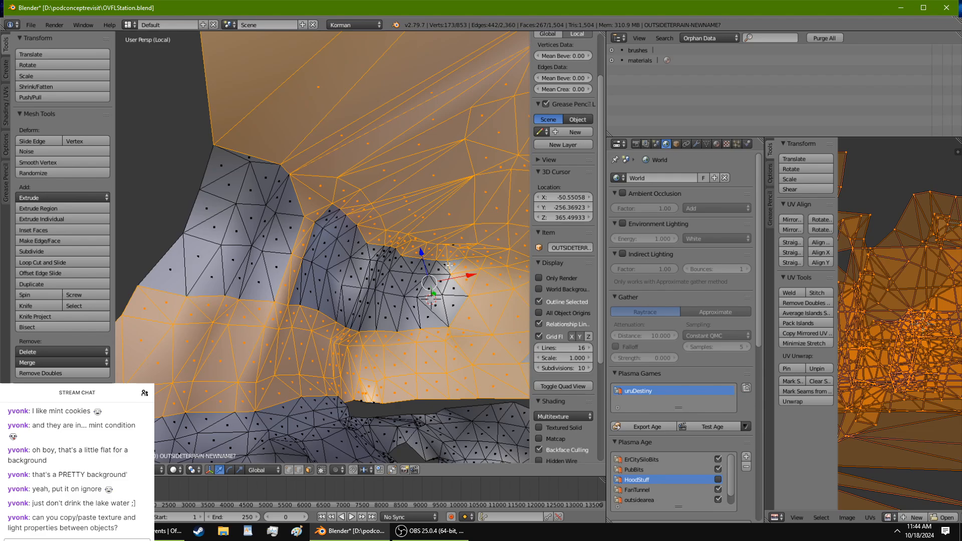
Step: Add the remaining upper wall faces between the outer edge and the recess, including the leftover strip in the middle
ctrl+right_click(207, 218)
ctrl+right_click(239, 158)
ctrl+right_click(176, 275)
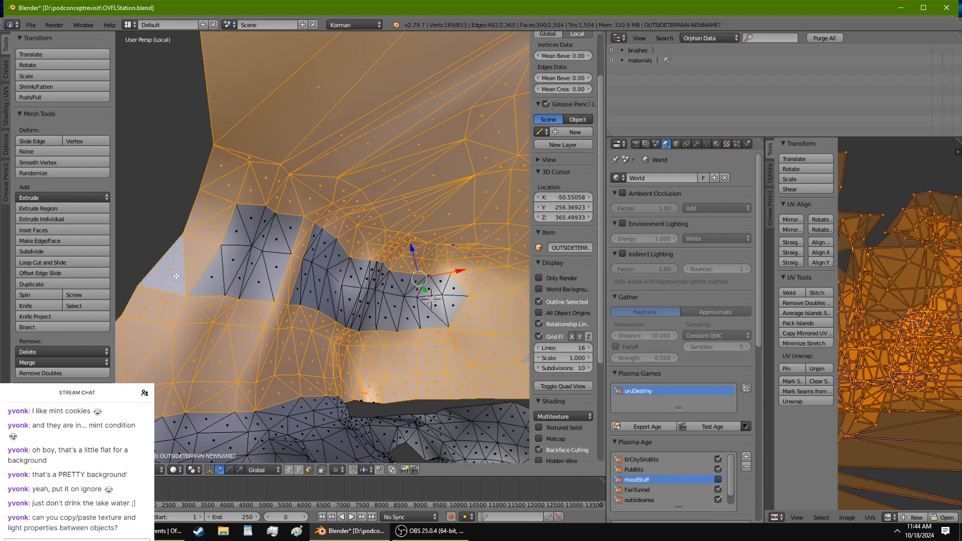
ctrl+right_click(449, 301)
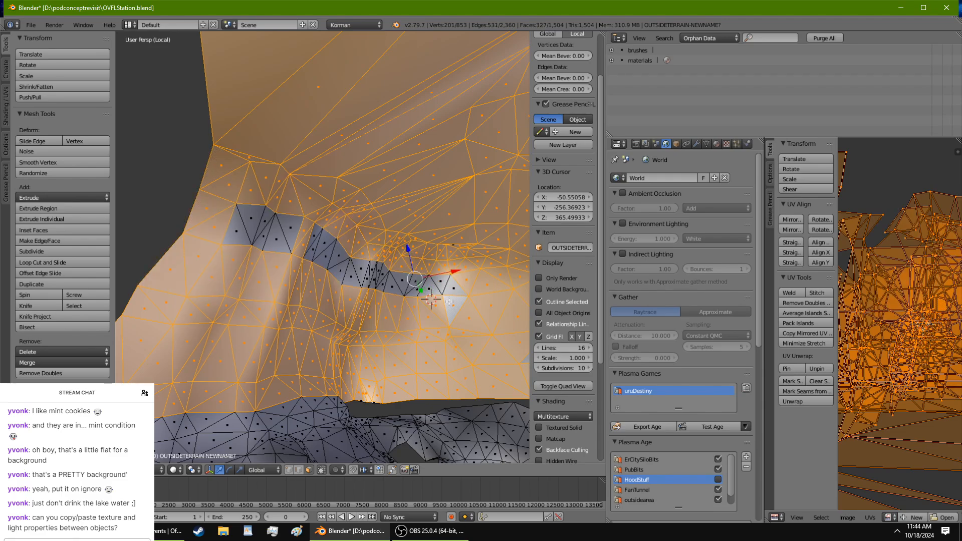
ctrl+right_click(255, 232)
shift+right_click(255, 232)
middle_drag(254, 233, 252, 220)
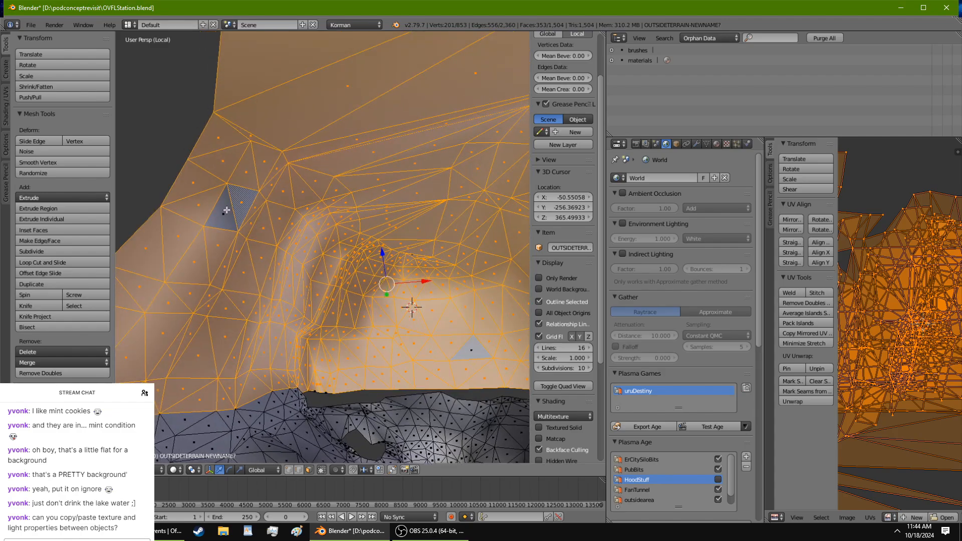
Step: Separate the selected wall faces into their own object and resume editing the remaining terrain mesh
middle_drag(461, 353, 387, 321)
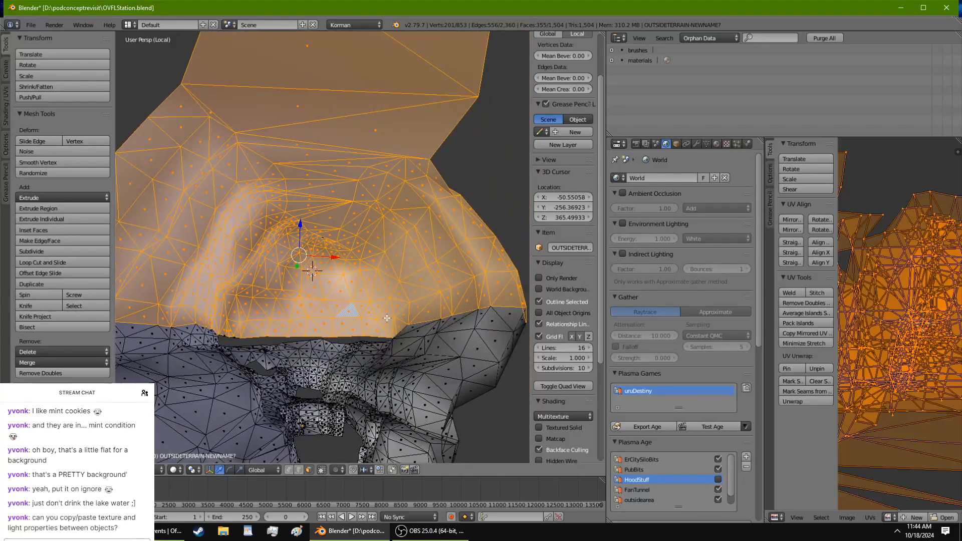
key(p)
click(388, 321)
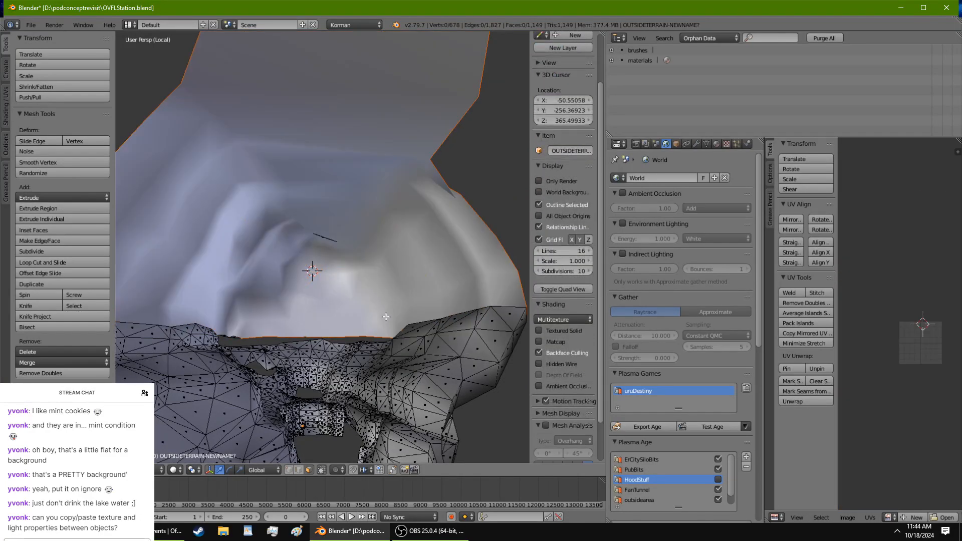
key(Tab)
middle_drag(383, 314, 278, 309)
key(Tab)
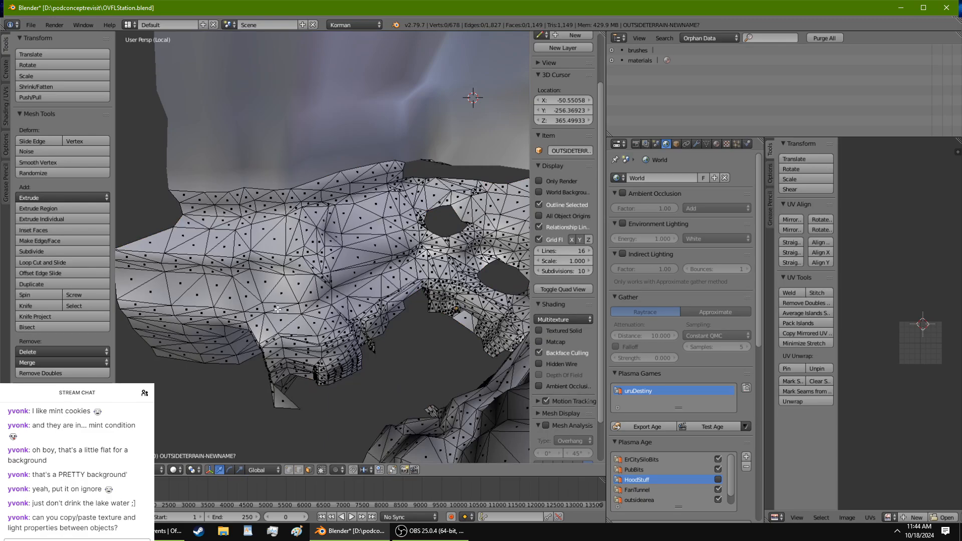
Step: Select the faces of the hanging rock pillar beside the arch, from its pointed tip up over the arch's top
scroll(358, 316, up, 10)
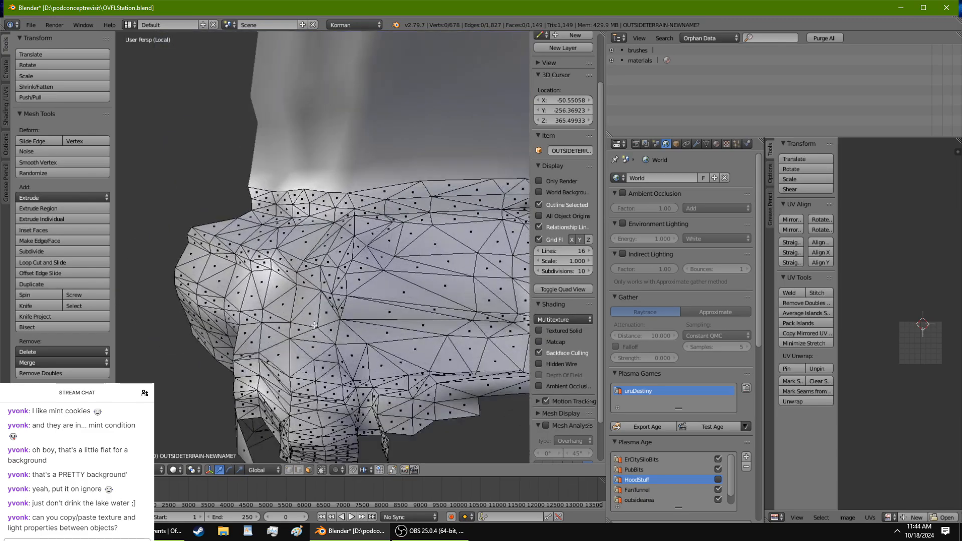
middle_drag(420, 95, 313, 359)
right_click(311, 350)
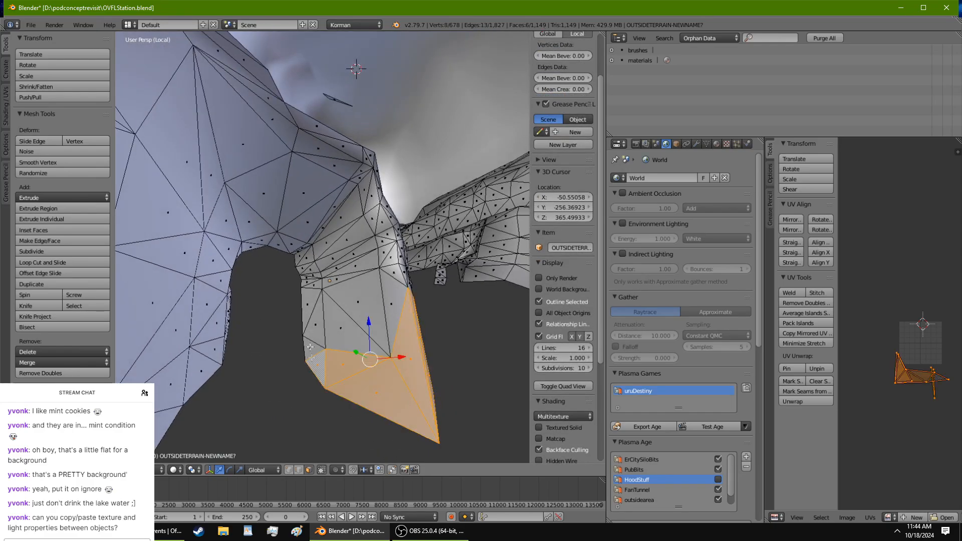
ctrl+right_click(276, 165)
ctrl+right_click(394, 261)
ctrl+right_click(360, 311)
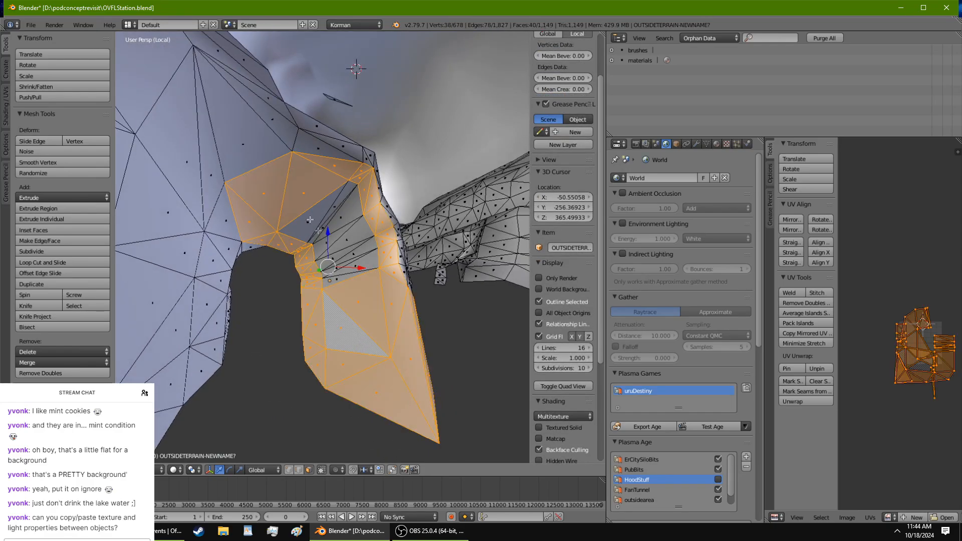
Step: Extend the selection over the arch, down its other side and along the adjoining wall's lower edge
ctrl+right_click(256, 132)
middle_drag(248, 260, 300, 253)
ctrl+right_click(383, 311)
ctrl+right_click(381, 330)
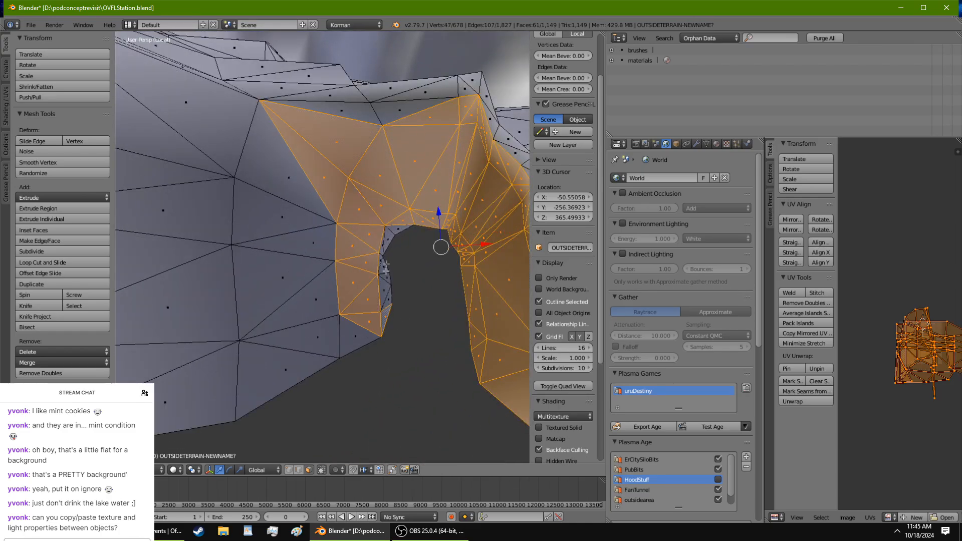
ctrl+right_click(395, 228)
ctrl+right_click(351, 338)
ctrl+right_click(196, 391)
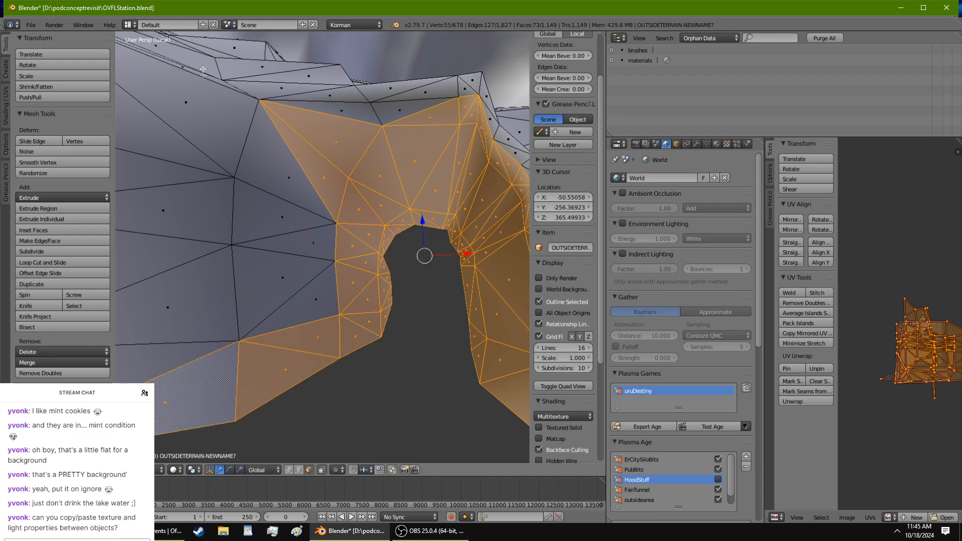
Step: Add the rest of the flat wall faces beyond the arch, up to the underside of the ledge
ctrl+right_click(208, 103)
ctrl+right_click(301, 308)
middle_drag(301, 307, 423, 317)
ctrl+right_click(338, 335)
ctrl+right_click(341, 233)
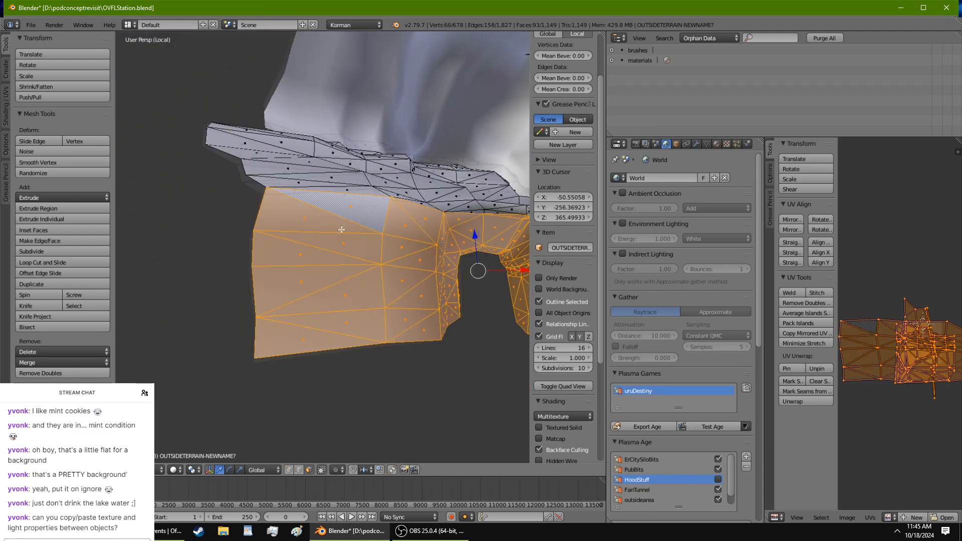
Step: Extend the selection from the flat wall up over the ledge and across its outer end
middle_drag(341, 233, 322, 275)
ctrl+right_click(295, 83)
middle_drag(296, 83, 308, 103)
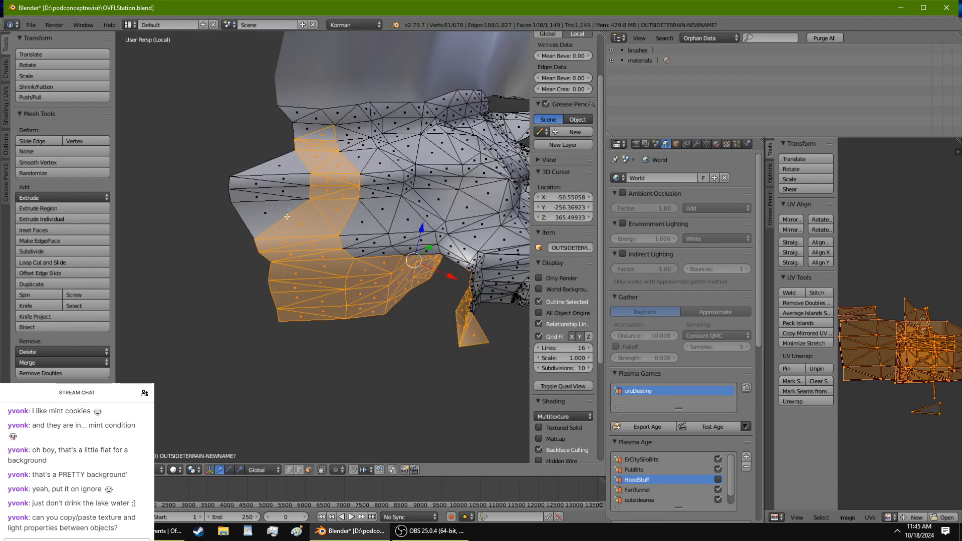
ctrl+right_click(281, 220)
middle_drag(286, 210, 394, 235)
ctrl+right_click(342, 223)
Step: Add the narrow strip of faces along the pillar's edge and the lower faces on its back side
scroll(394, 236, up, 4)
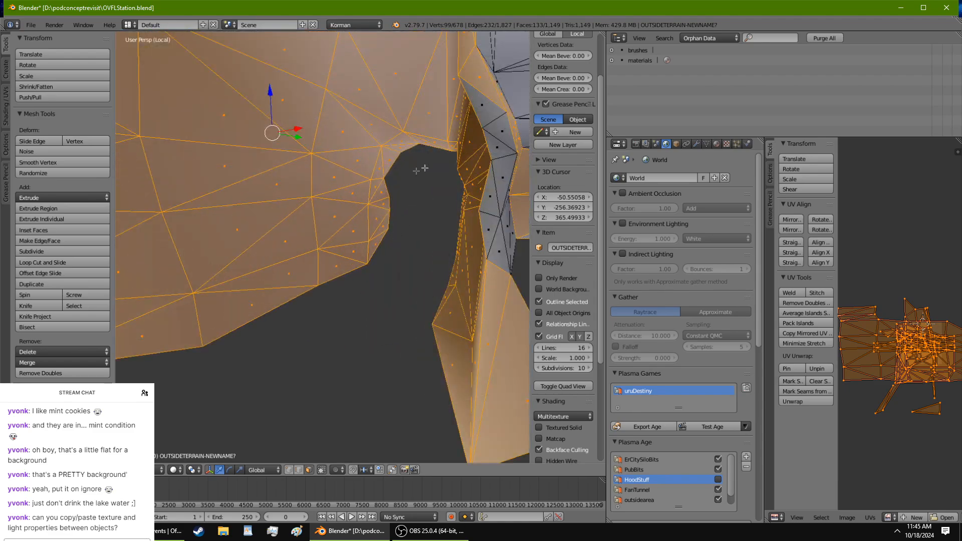
ctrl+right_click(477, 101)
ctrl+right_click(497, 254)
middle_drag(495, 256, 458, 254)
ctrl+right_click(382, 260)
scroll(384, 248, down, 3)
Step: Add the upper column of faces on the pillar's back side and the adjoining long, narrow faces
ctrl+right_click(353, 107)
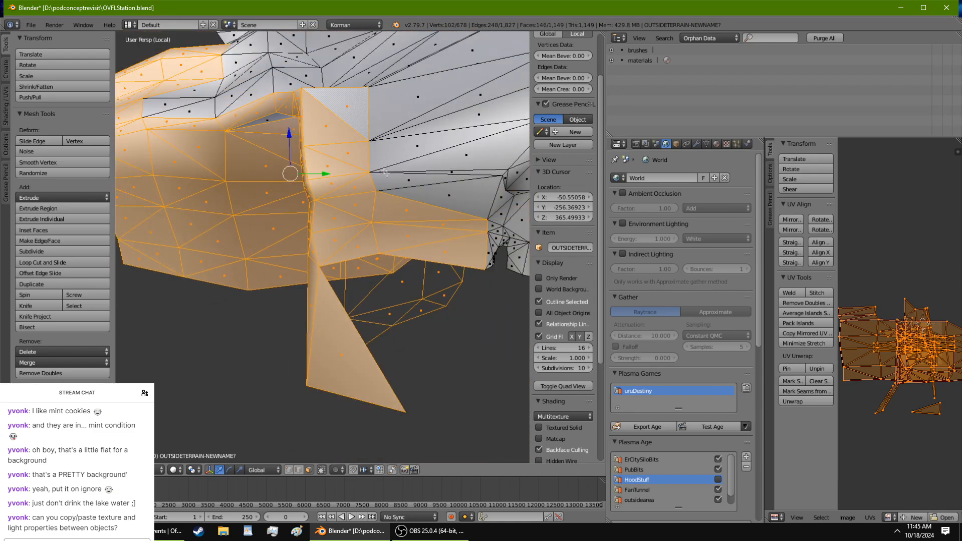
ctrl+right_click(427, 206)
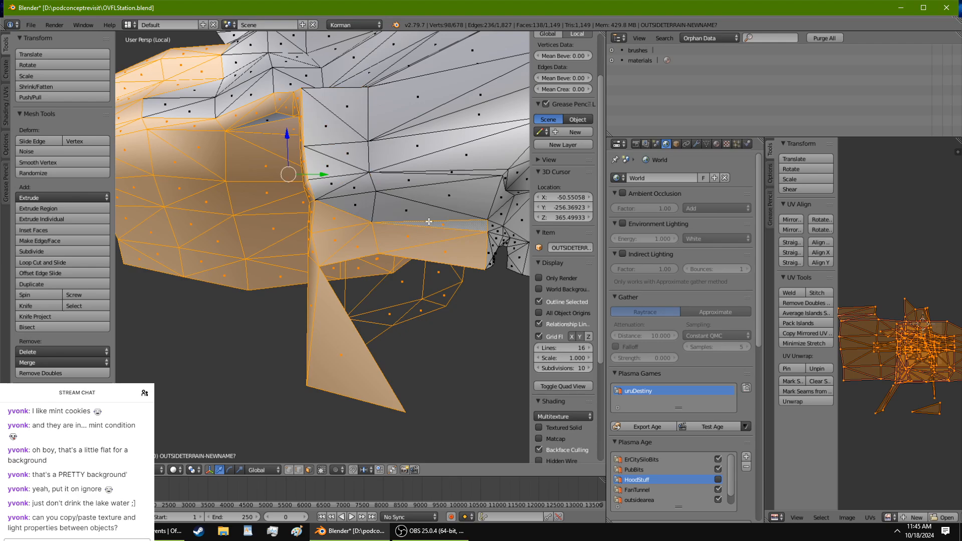
ctrl+right_click(394, 204)
ctrl+right_click(341, 106)
ctrl+right_click(279, 114)
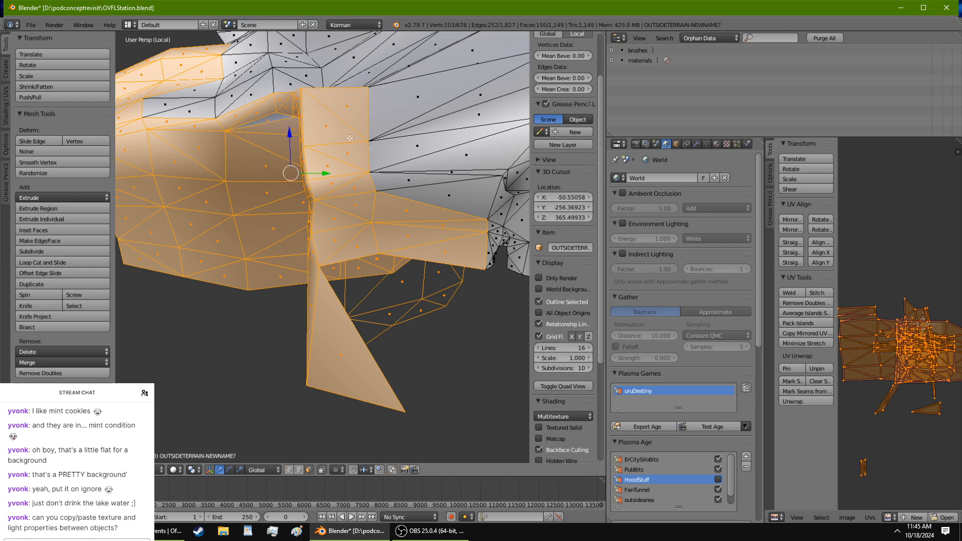
ctrl+right_click(409, 179)
scroll(406, 234, down, 2)
scroll(407, 234, up, 5)
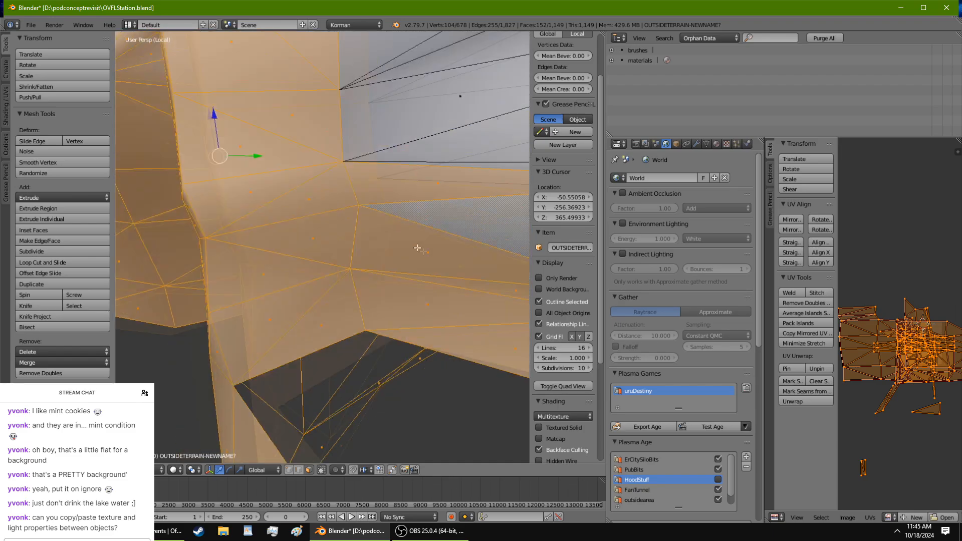
Step: Extend the selection from the pillar's back side up onto the cliff face above the overhang
middle_drag(406, 233, 434, 258)
scroll(434, 258, down, 2)
ctrl+right_click(419, 139)
scroll(419, 139, down, 2)
middle_drag(419, 139, 406, 226)
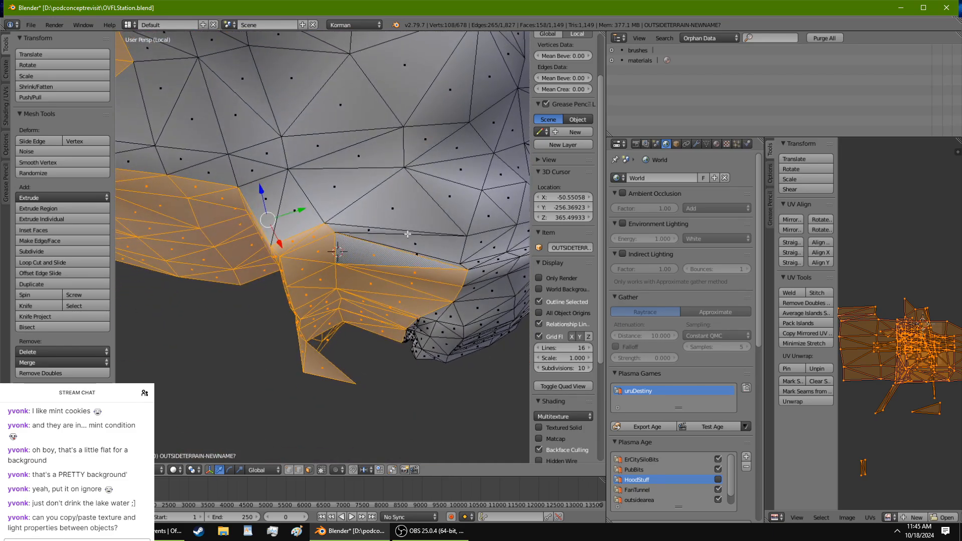
ctrl+right_click(408, 240)
ctrl+right_click(353, 153)
ctrl+right_click(243, 109)
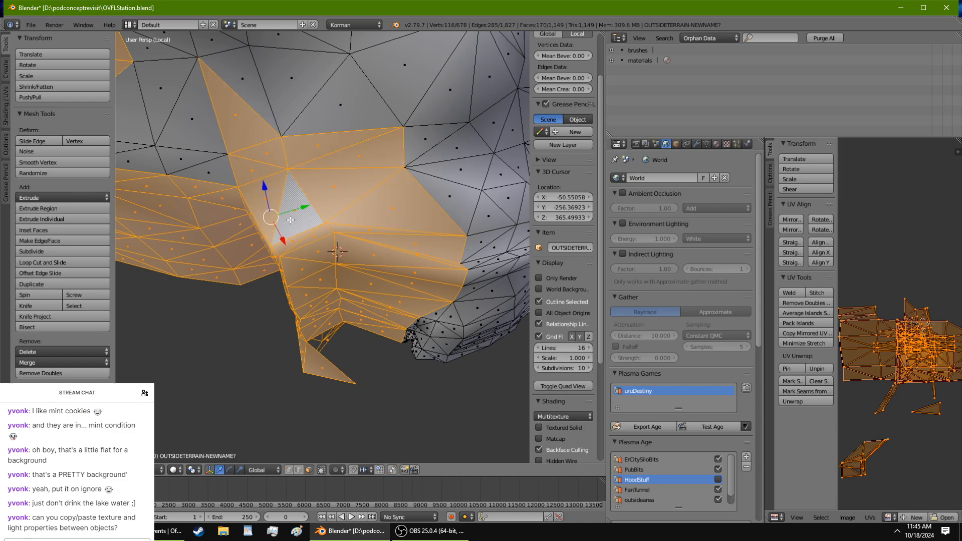
Step: Select a vertical band of faces from above the pillar up to the cliff's upper rim and widen it
middle_drag(243, 109, 319, 178)
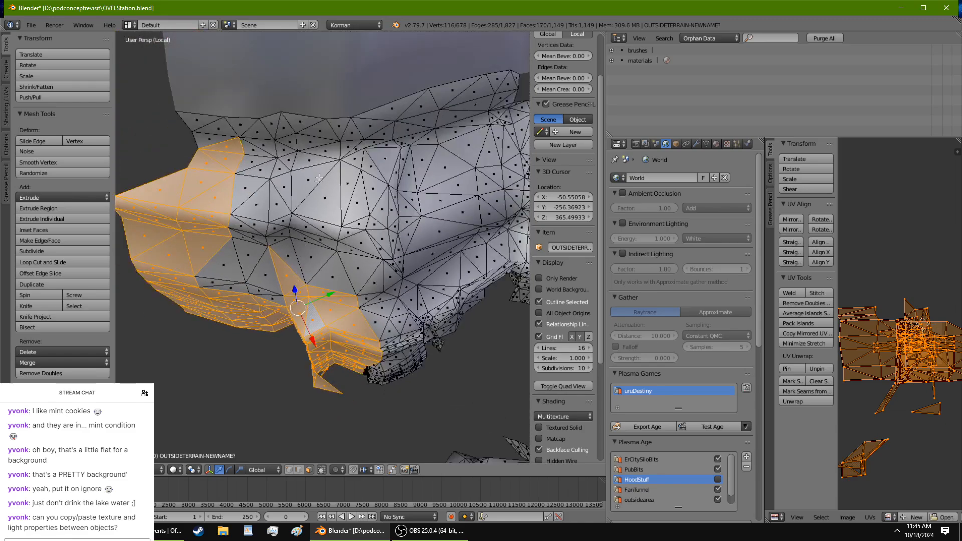
ctrl+right_click(378, 119)
middle_drag(378, 250, 348, 290)
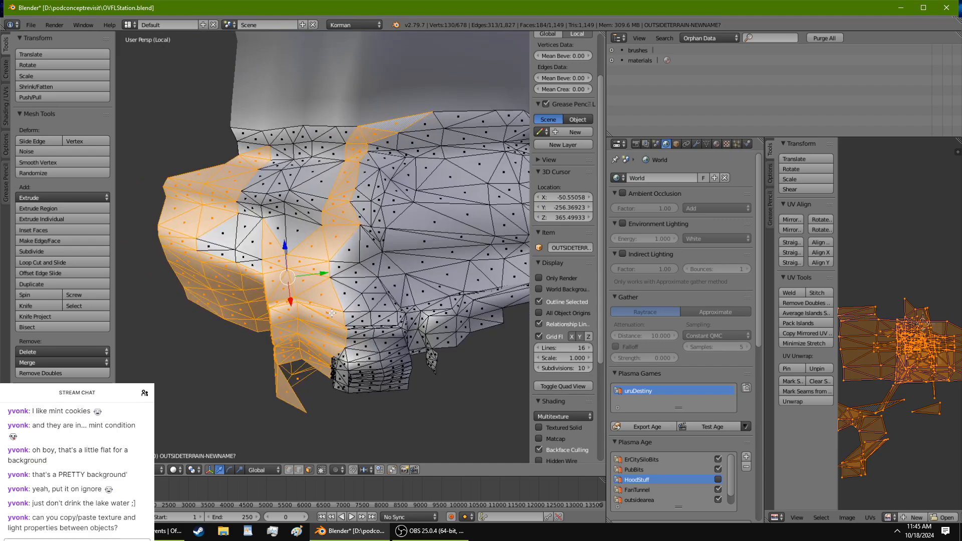
ctrl+right_click(347, 292)
ctrl+right_click(352, 251)
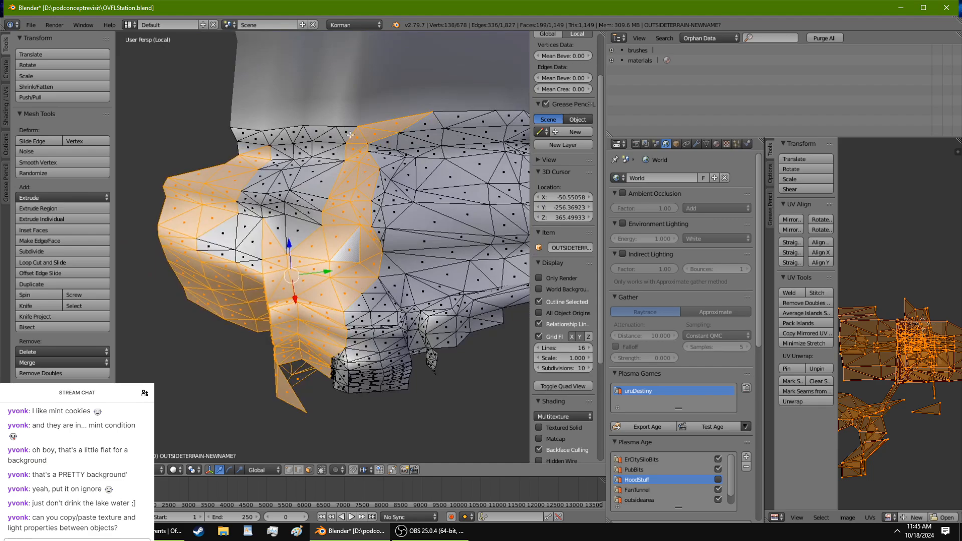
Step: Add the remaining faces between the upper rim and the center of the overhang's cliff face to the selection
ctrl+right_click(241, 134)
ctrl+right_click(254, 266)
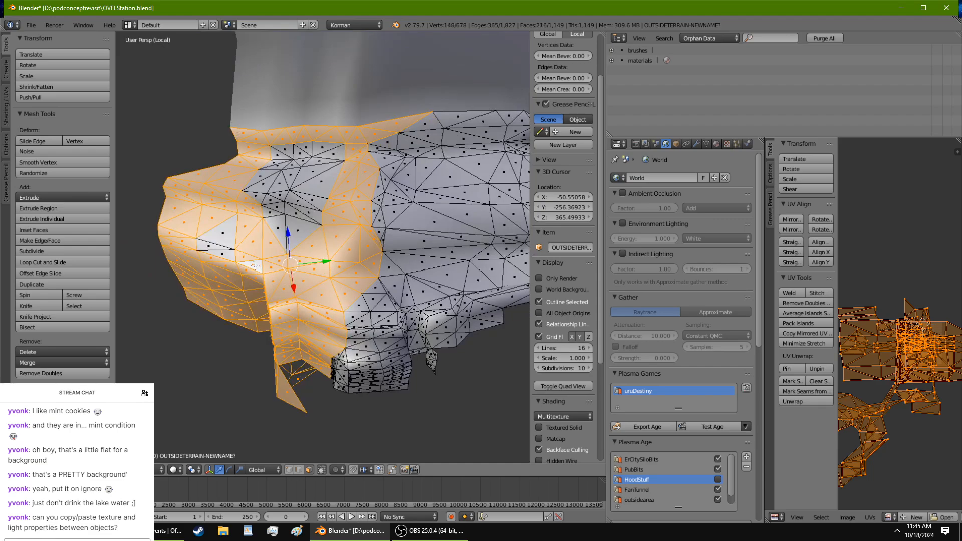
ctrl+right_click(228, 236)
ctrl+right_click(341, 152)
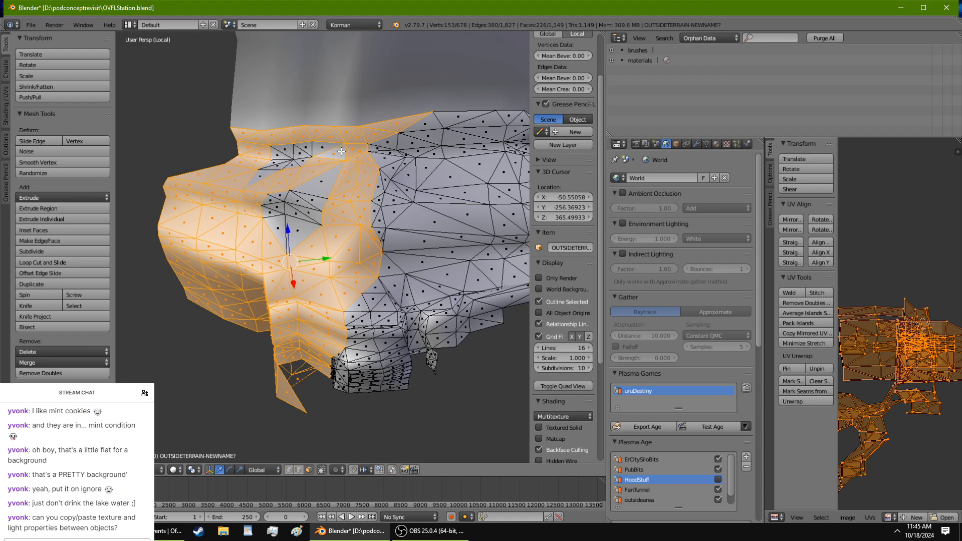
ctrl+right_click(278, 154)
ctrl+right_click(278, 231)
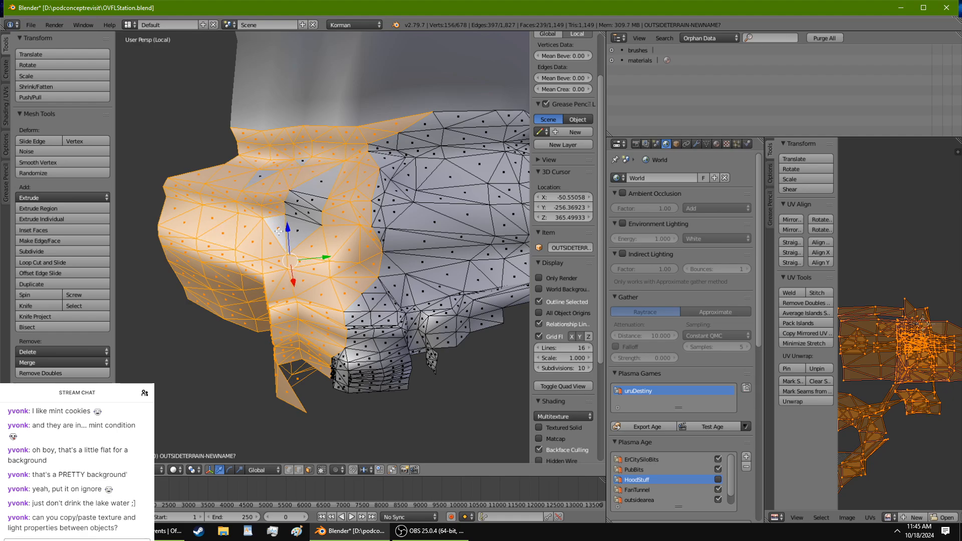
shift+right_click(324, 177)
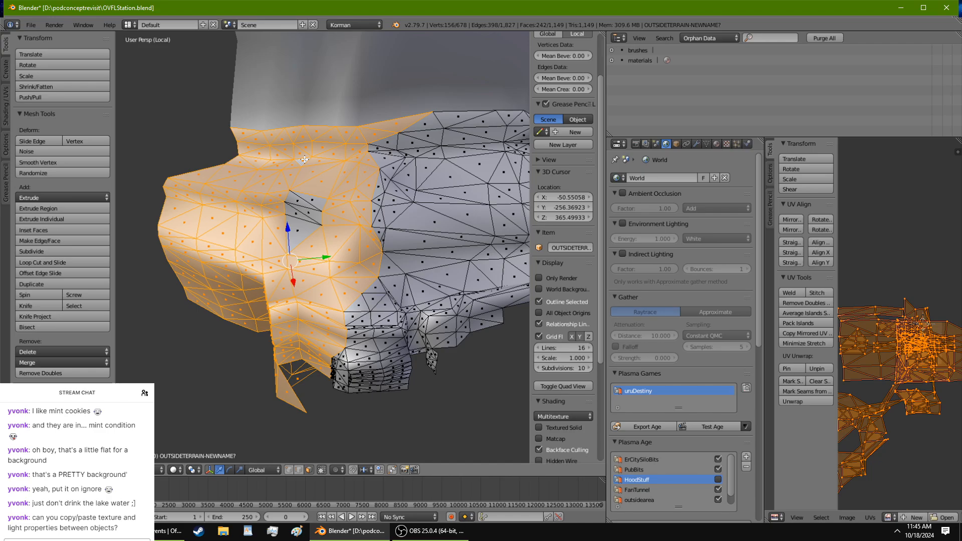
ctrl+right_click(295, 240)
middle_drag(295, 240, 322, 215)
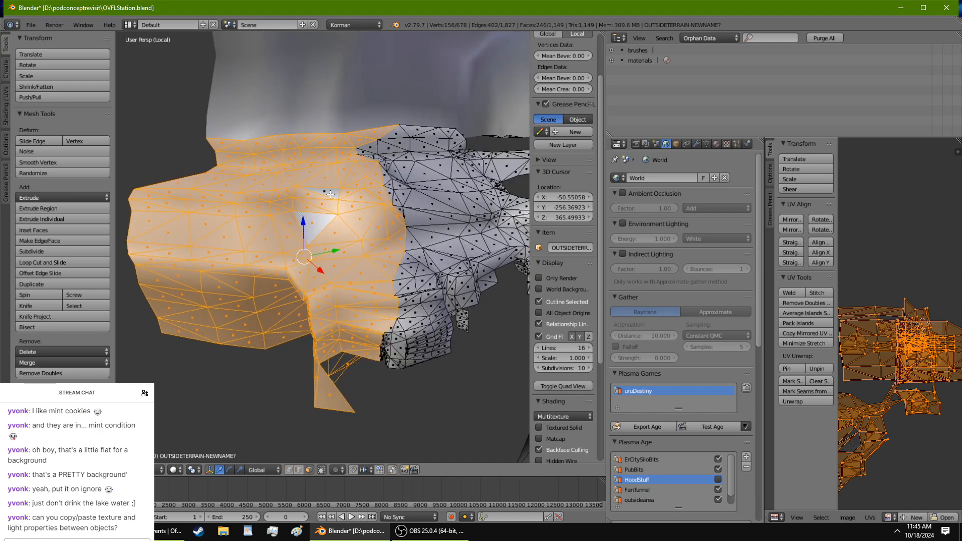
Step: Add the small faces around the notch beside the overhang's lower edge and the adjoining column of faces to the selection
scroll(363, 313, up, 10)
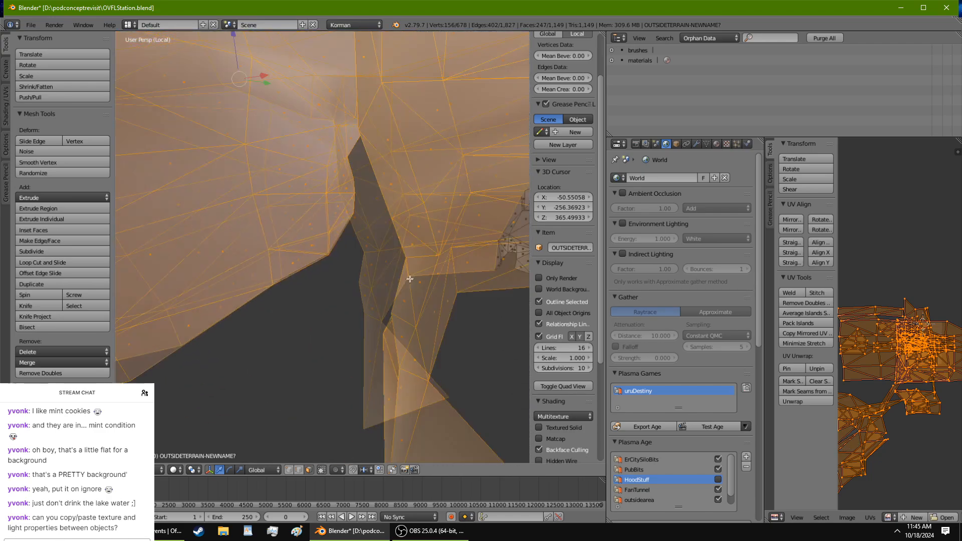
middle_drag(382, 292, 276, 297)
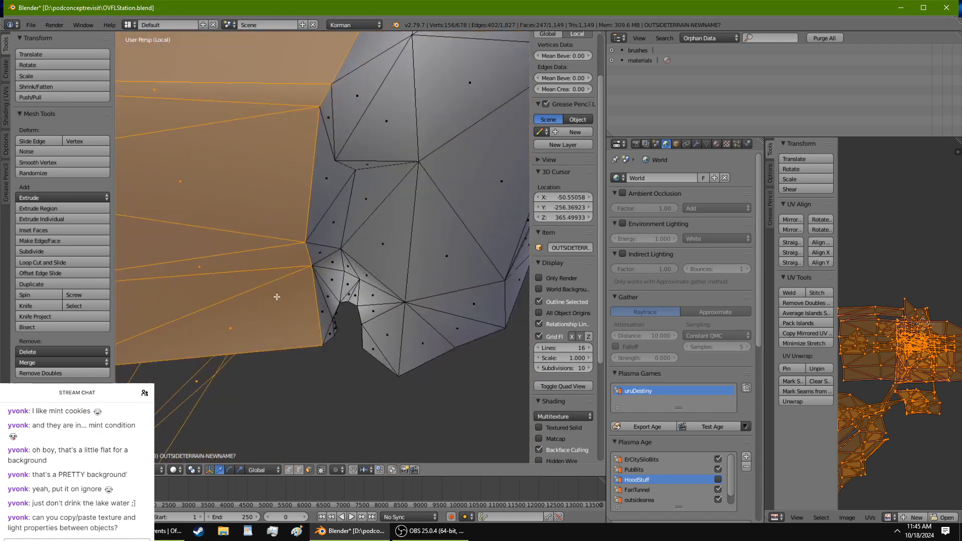
ctrl+right_click(332, 327)
ctrl+right_click(348, 106)
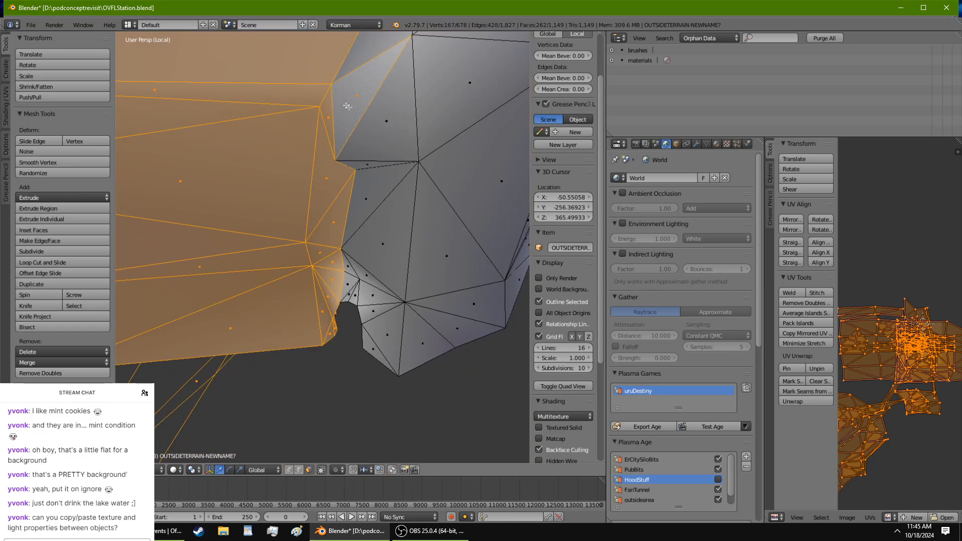
ctrl+right_click(387, 366)
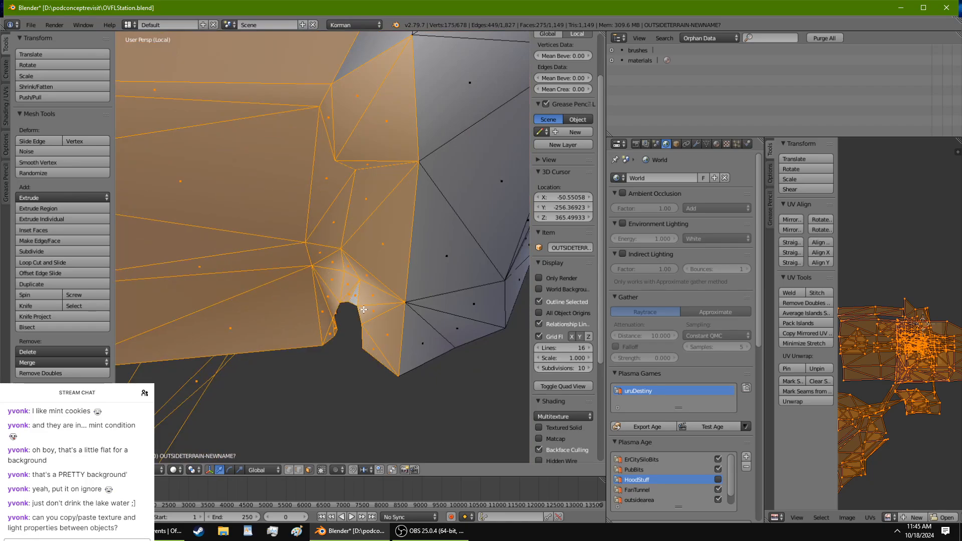
Step: Add the faces next to the notch up to the wall's edge and separate the whole selection into its own object
middle_drag(364, 310, 334, 217)
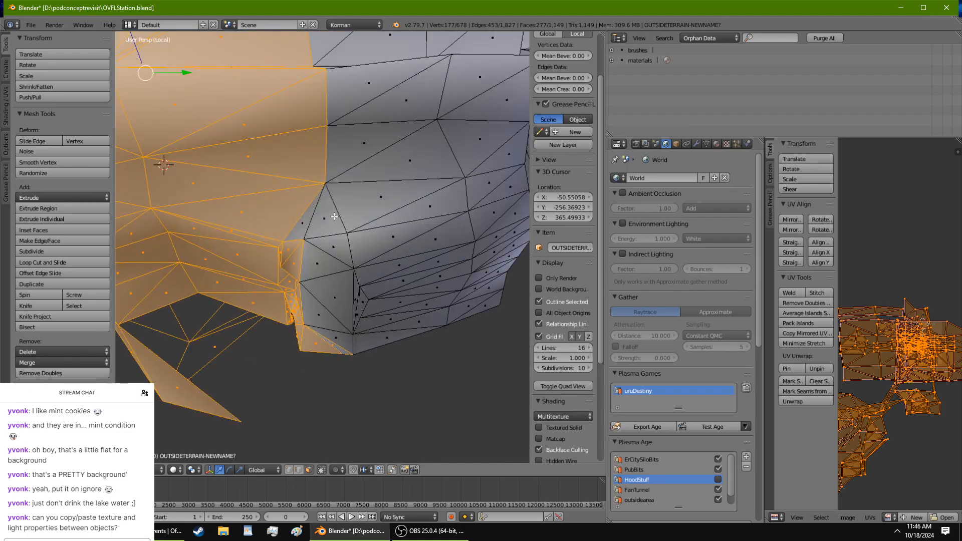
ctrl+right_click(335, 216)
middle_drag(386, 329, 377, 324)
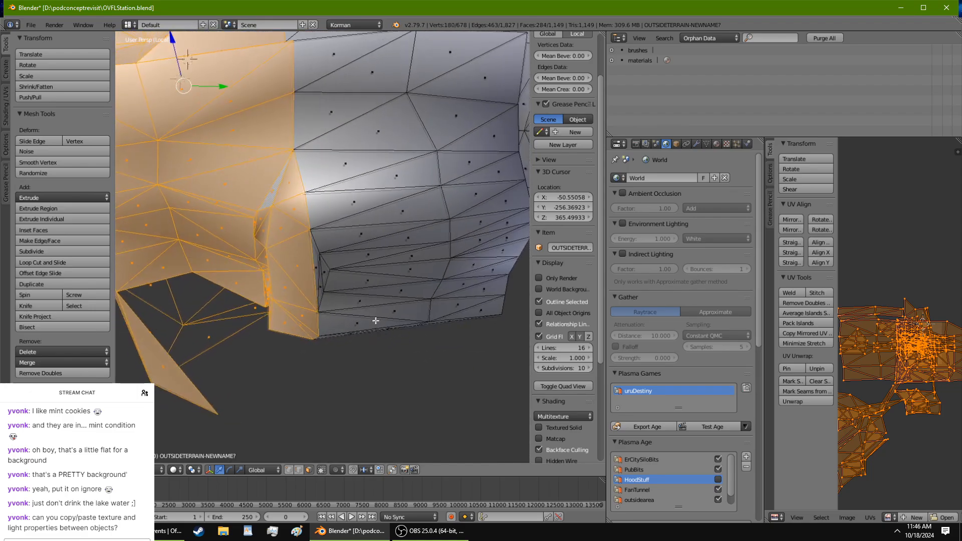
key(p)
click(376, 321)
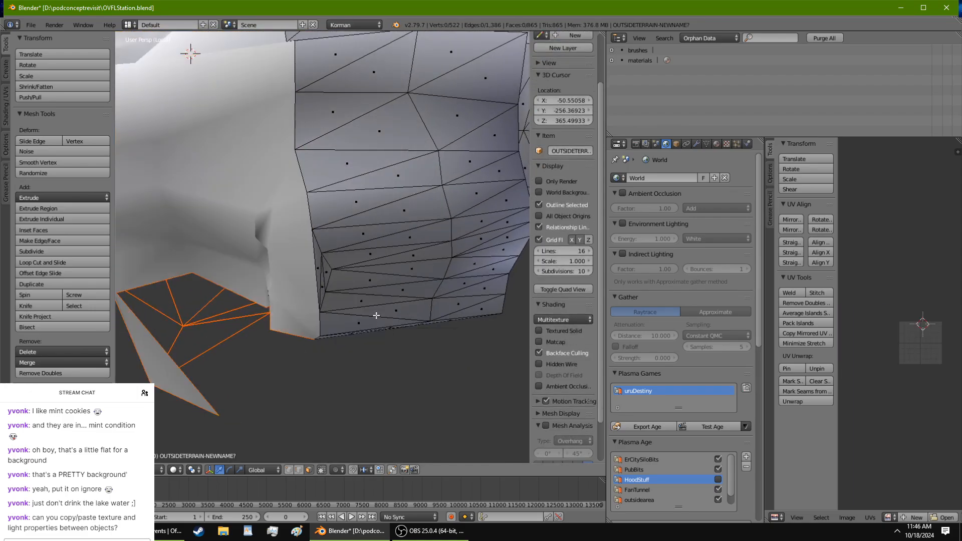
key(Tab)
middle_drag(375, 312, 372, 356)
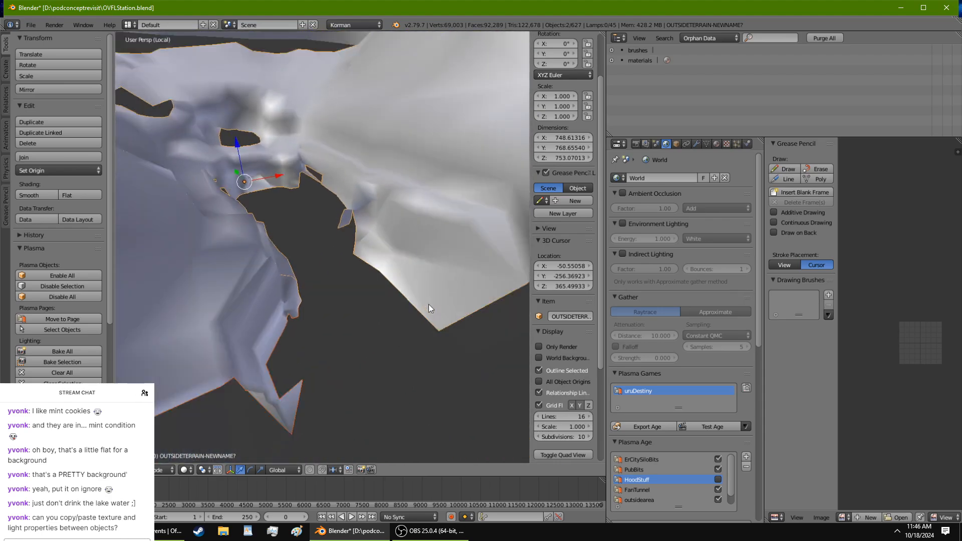
Step: Return to the full scene and isolate the two curved side walls, OUTSIDETERRAIN.001 and OUTSIDETERRAIN.002, in local view
scroll(429, 305, down, 3)
scroll(426, 303, down, 3)
middle_drag(402, 295, 441, 352)
scroll(394, 258, up, 4)
scroll(392, 256, up, 2)
key(KP_Divide)
right_click(299, 205)
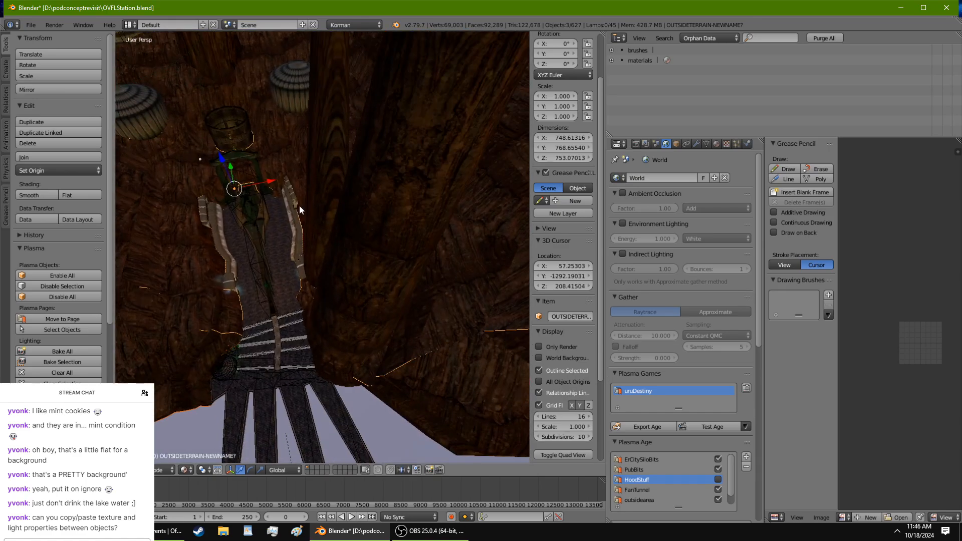
shift+right_click(225, 245)
key(KP_Divide)
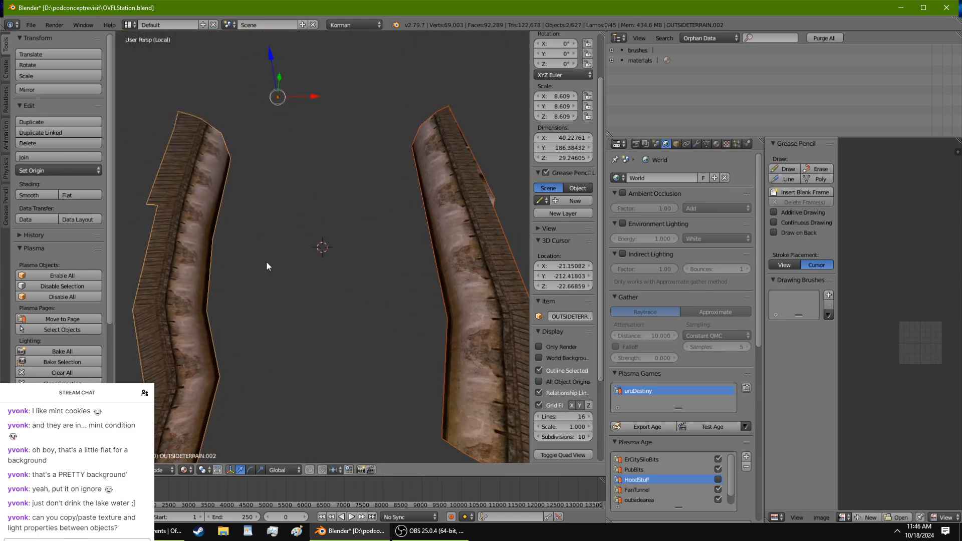
Step: Set the origins of OUTSIDETERRAIN.001 and OUTSIDETERRAIN.002 to their geometry
middle_drag(266, 261, 516, 148)
right_click(462, 204)
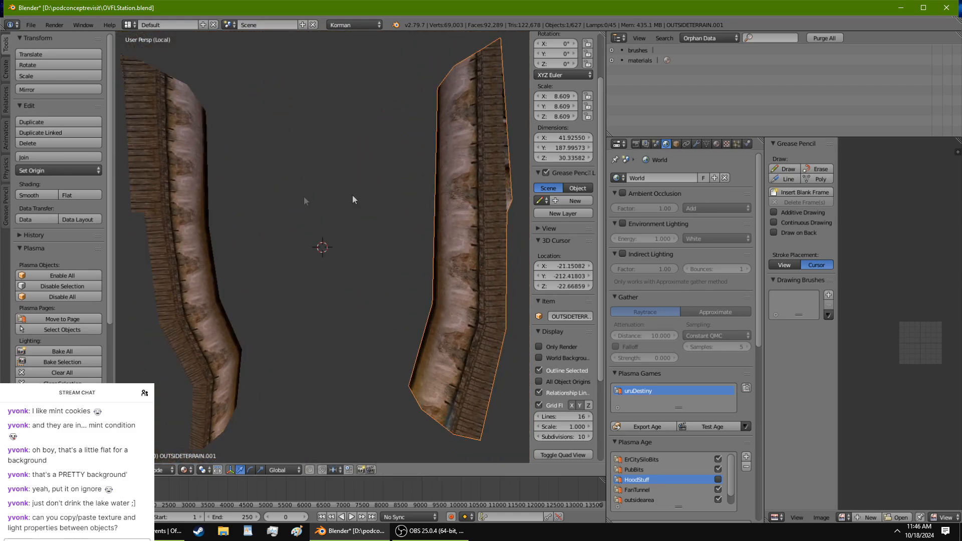
right_click(178, 223)
right_click(484, 230)
click(135, 470)
mouse_move(188, 402)
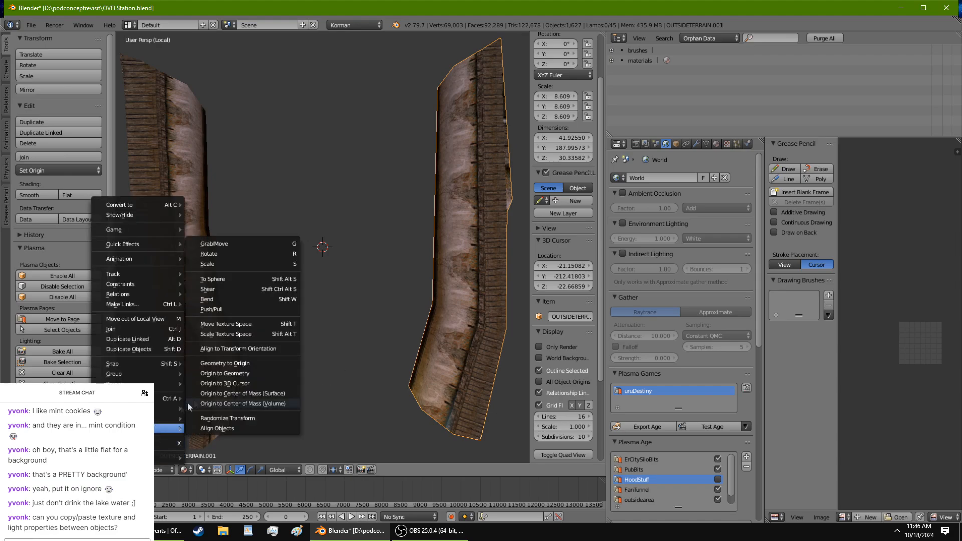
click(235, 372)
right_click(176, 244)
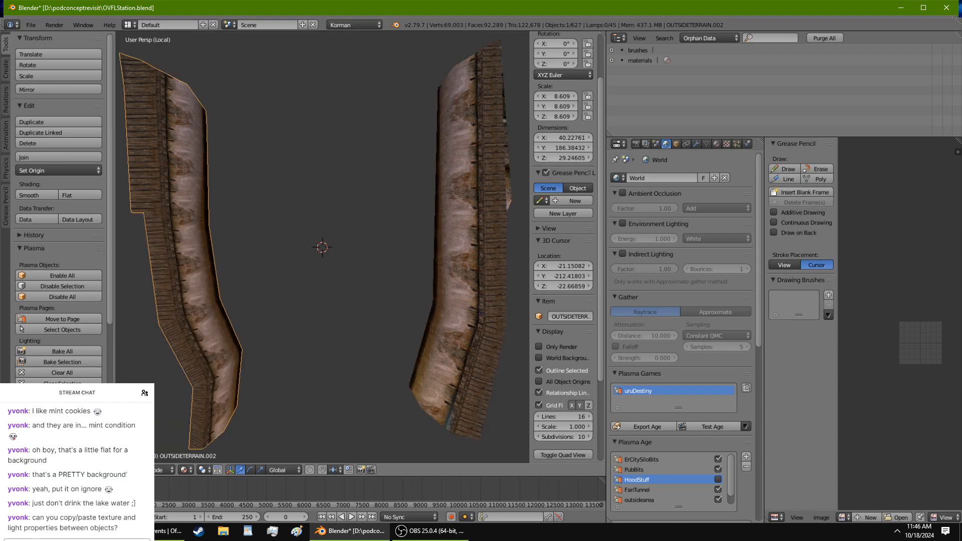
click(135, 470)
mouse_move(191, 429)
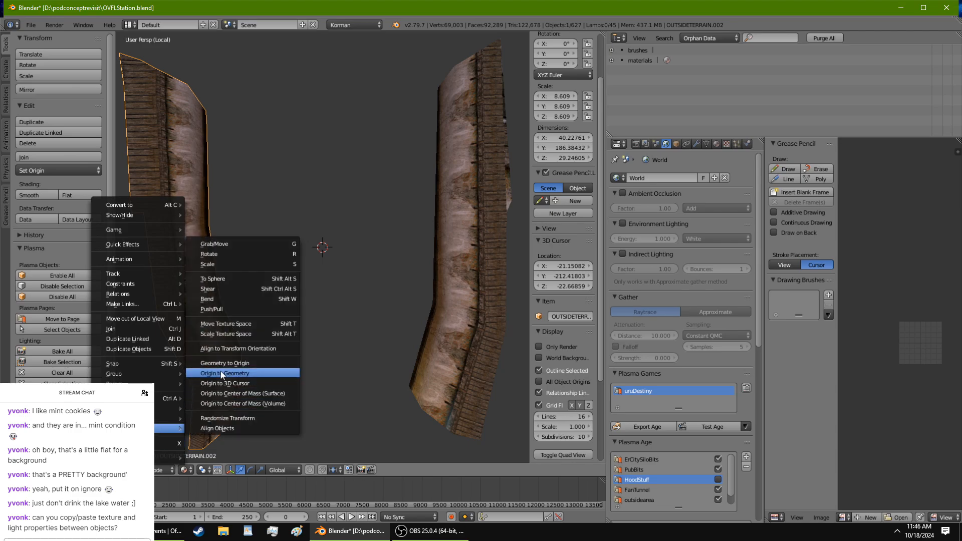
click(268, 371)
Step: Give OUTSIDETERRAIN.002 a Lighting Info Plasma modifier with Force RT Lighting enabled
middle_drag(254, 348, 396, 211)
scroll(409, 232, up, 3)
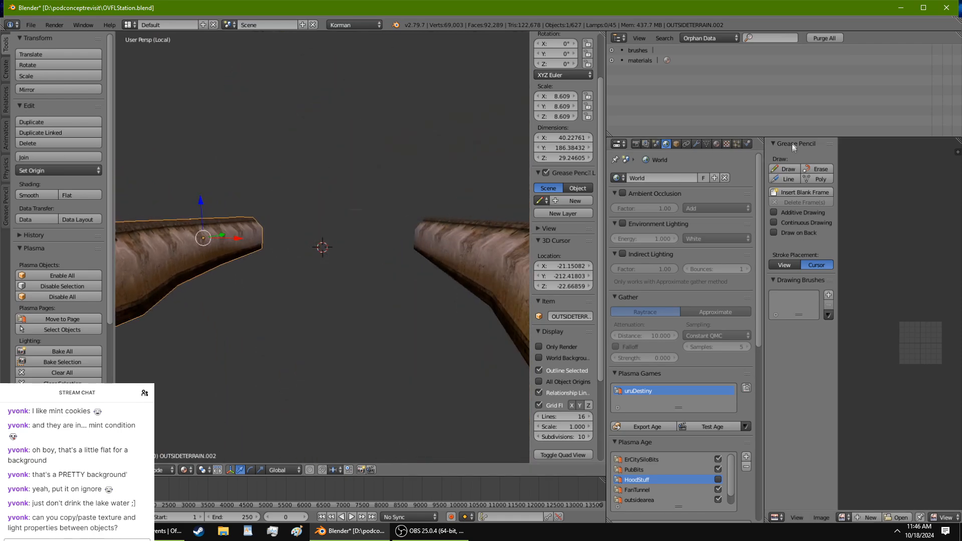
click(748, 145)
click(689, 207)
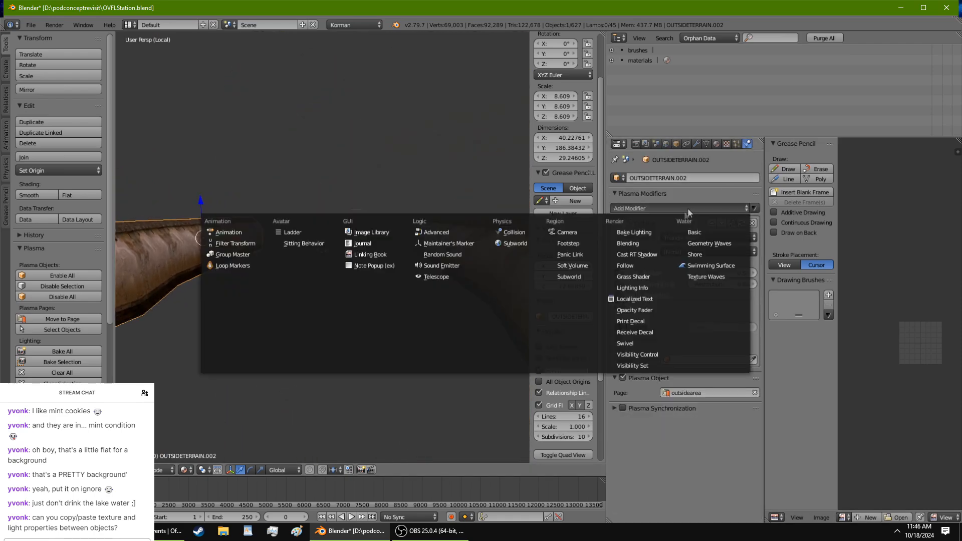
click(649, 285)
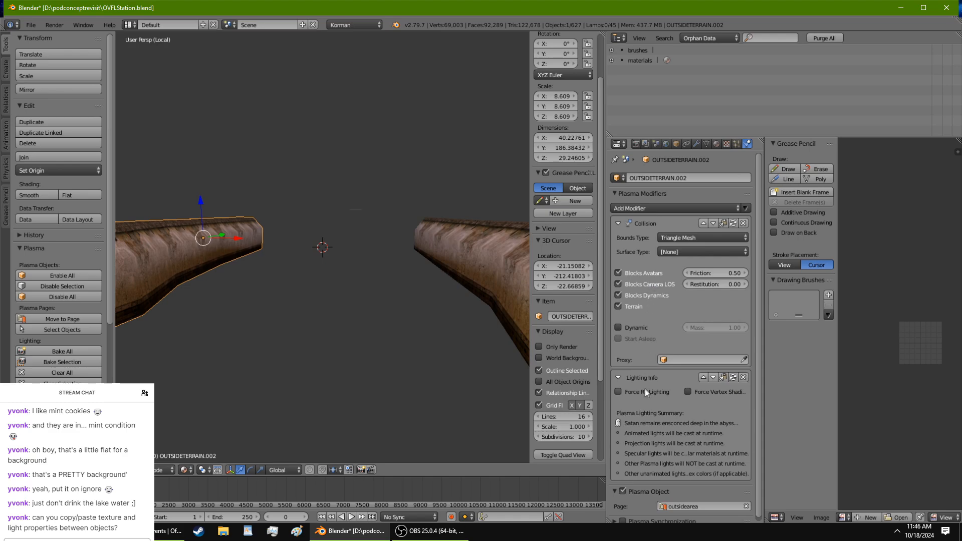
click(620, 392)
Step: Give OUTSIDETERRAIN.001 a Lighting Info modifier with Force RT Lighting enabled and save the file
right_click(440, 257)
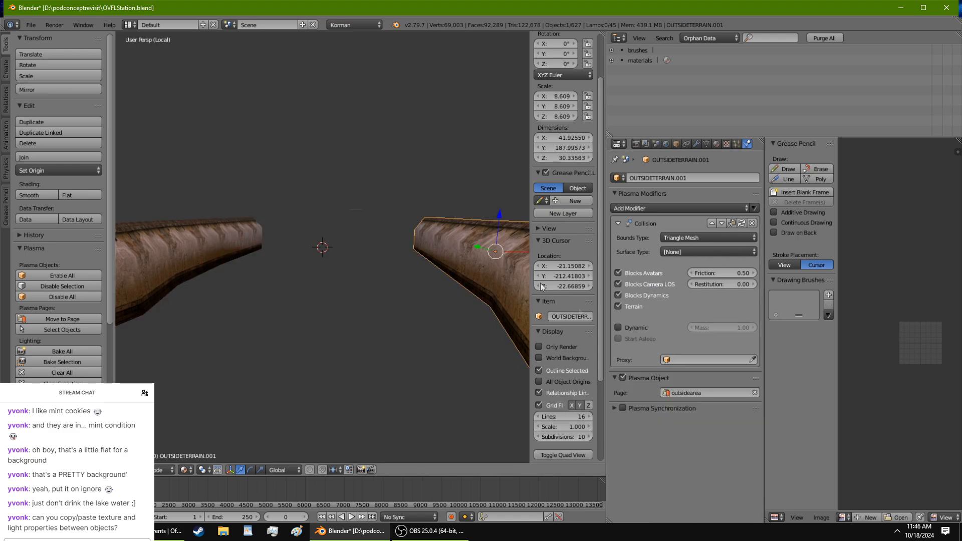
click(708, 209)
click(637, 287)
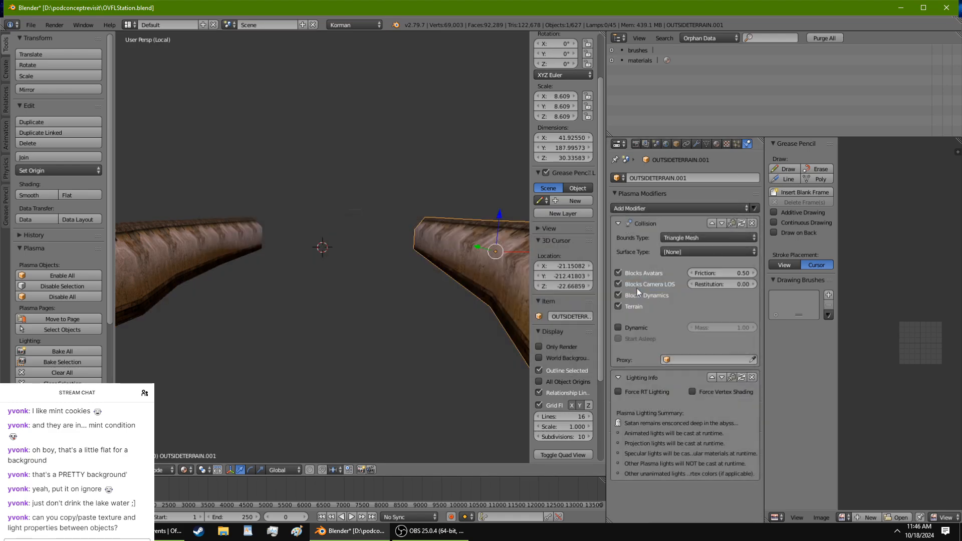
click(642, 392)
middle_drag(436, 264, 433, 291)
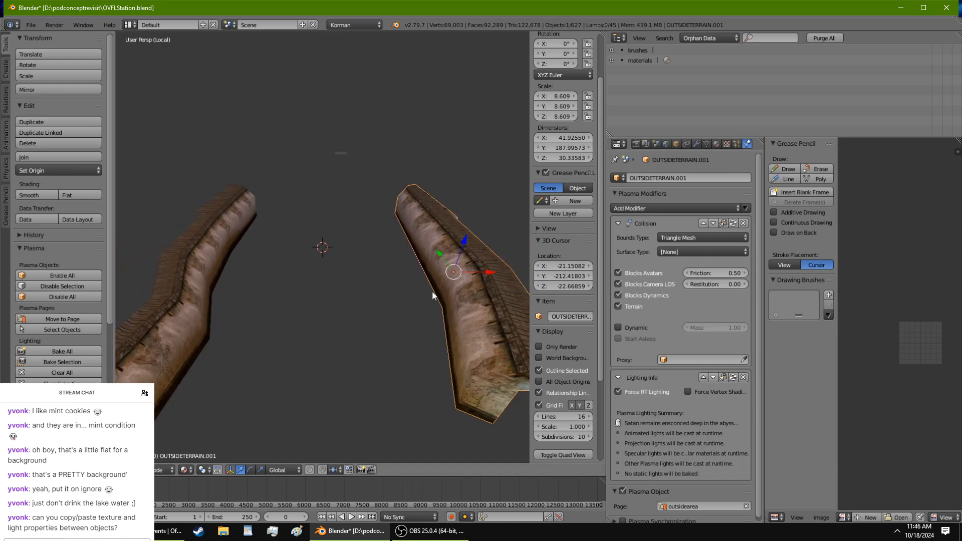
key(ctrl+s)
click(432, 295)
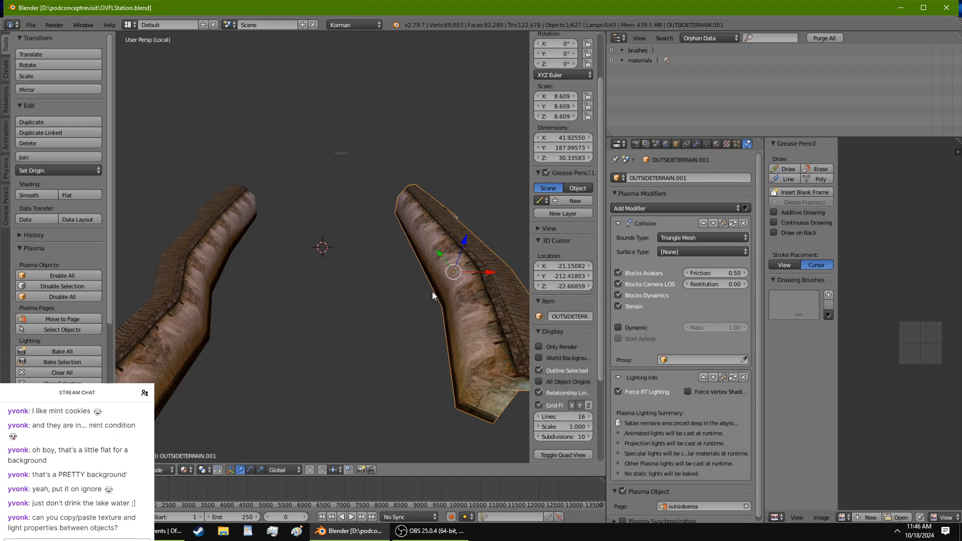
Step: Leave local view and flatten the lineofsightisland mesh along Z to a height of about 339
key(KP_Divide)
mouse_move(430, 295)
middle_down()
mouse_move(415, 320)
mouse_move(142, 339)
mouse_move(182, 293)
mouse_move(407, 415)
mouse_move(335, 332)
mouse_move(375, 395)
mouse_move(338, 359)
mouse_move(351, 355)
mouse_move(339, 320)
mouse_move(247, 323)
mouse_move(343, 311)
mouse_move(392, 355)
middle_up()
right_click(342, 334)
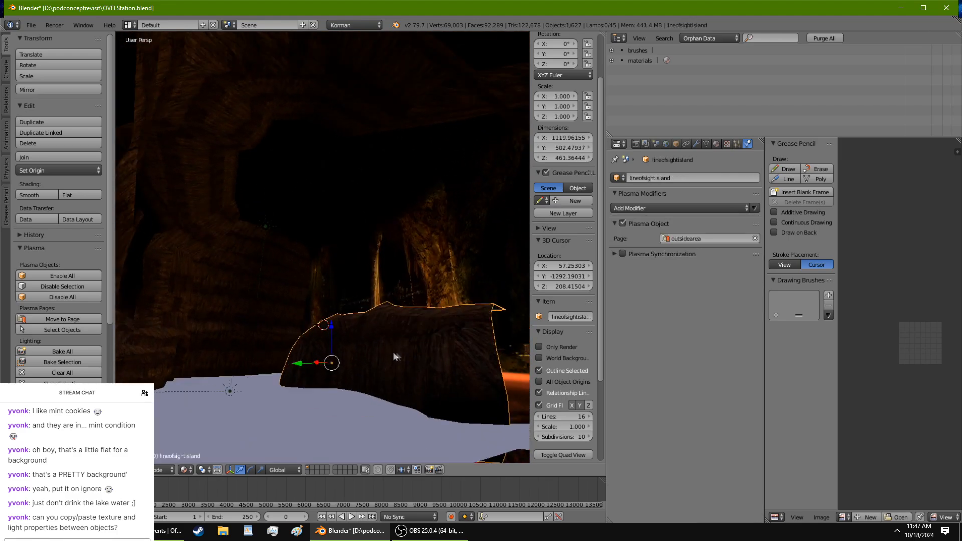
key(Tab)
key(g)
key(z)
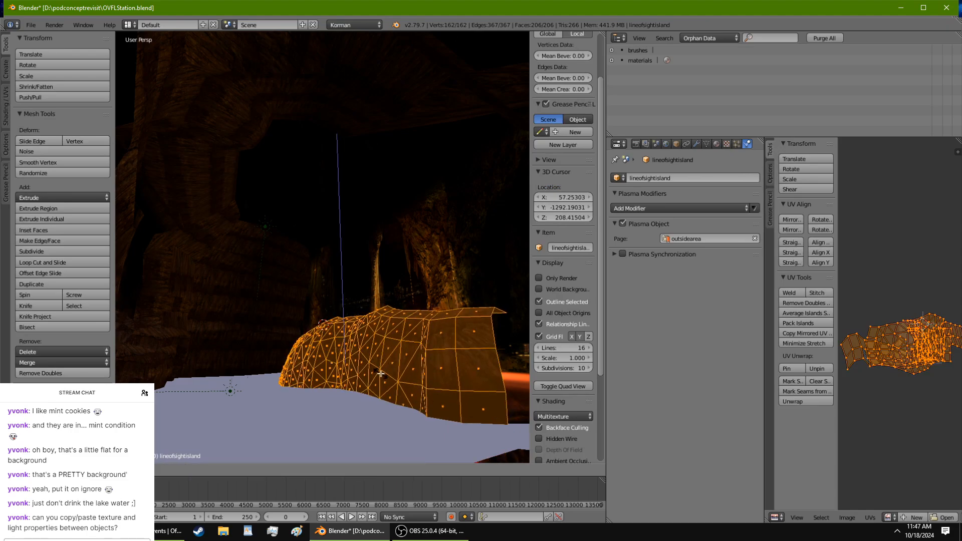
click(363, 348)
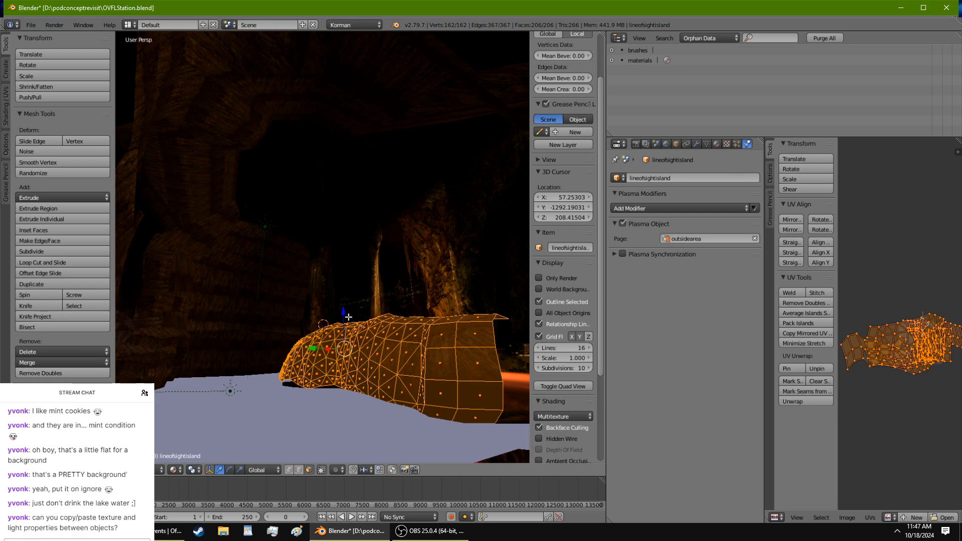
Step: Lower the flattened lineofsightisland mesh slightly along the Z axis and return to object mode
key(g)
key(z)
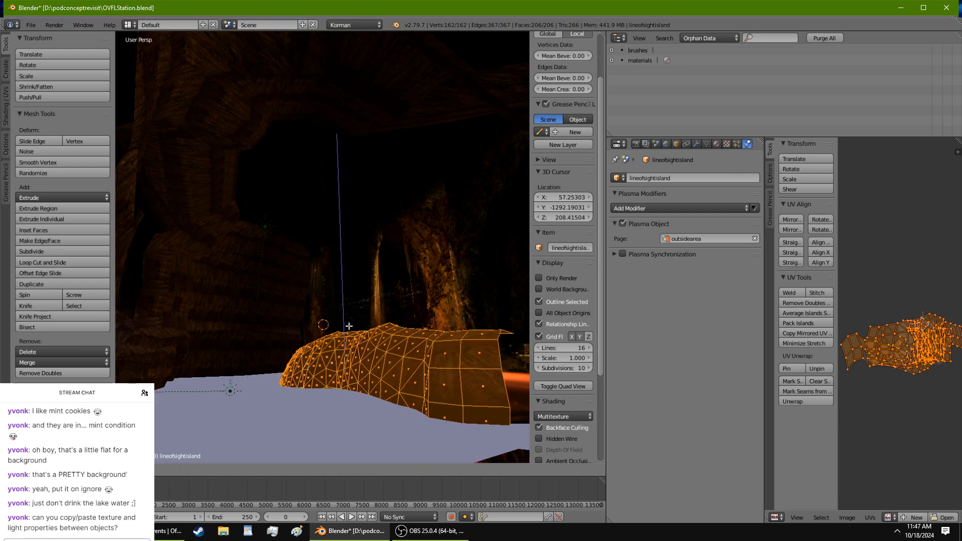
click(349, 328)
key(Tab)
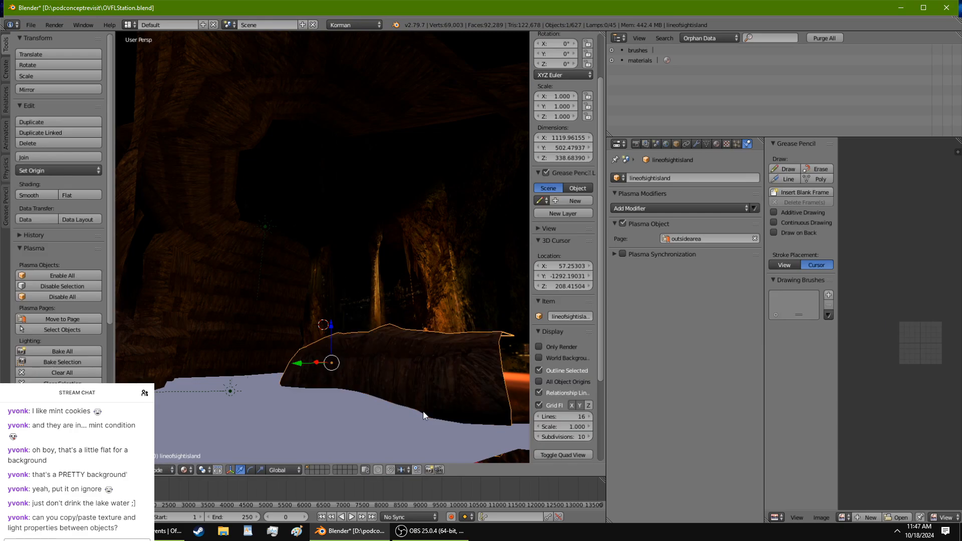
key(ctrl+a)
click(423, 411)
Step: Save the file and launch a test of the age in the uruDestiny game
middle_drag(423, 411, 279, 330)
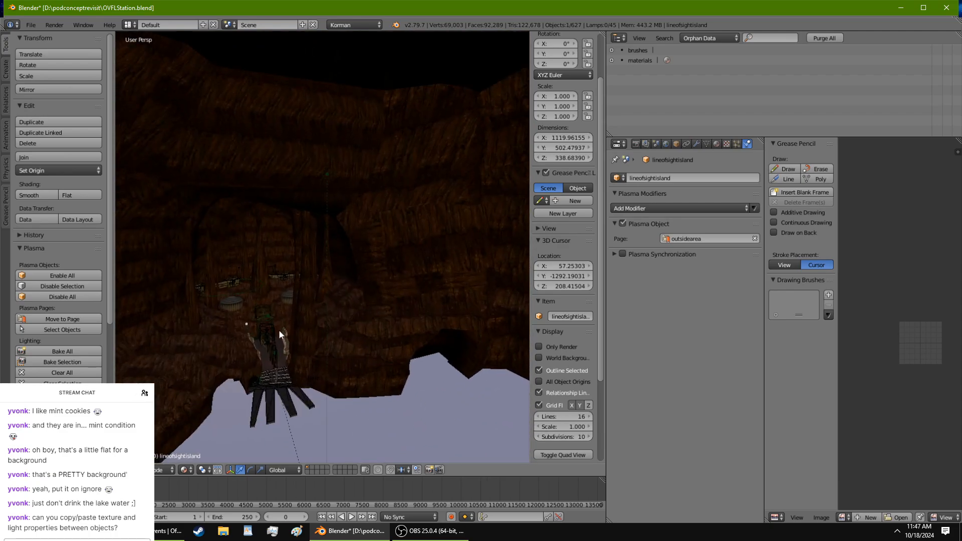
key(ctrl+s)
click(278, 331)
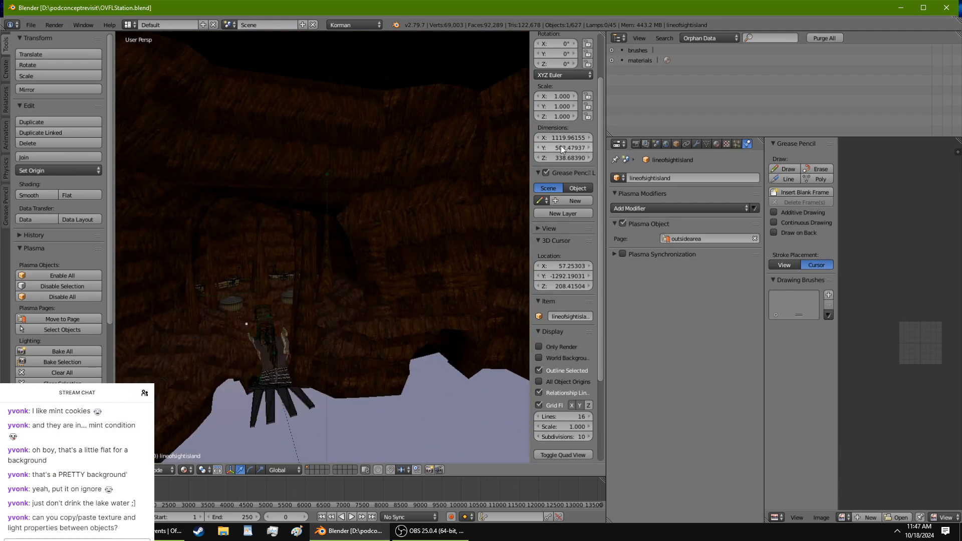
click(667, 143)
click(694, 428)
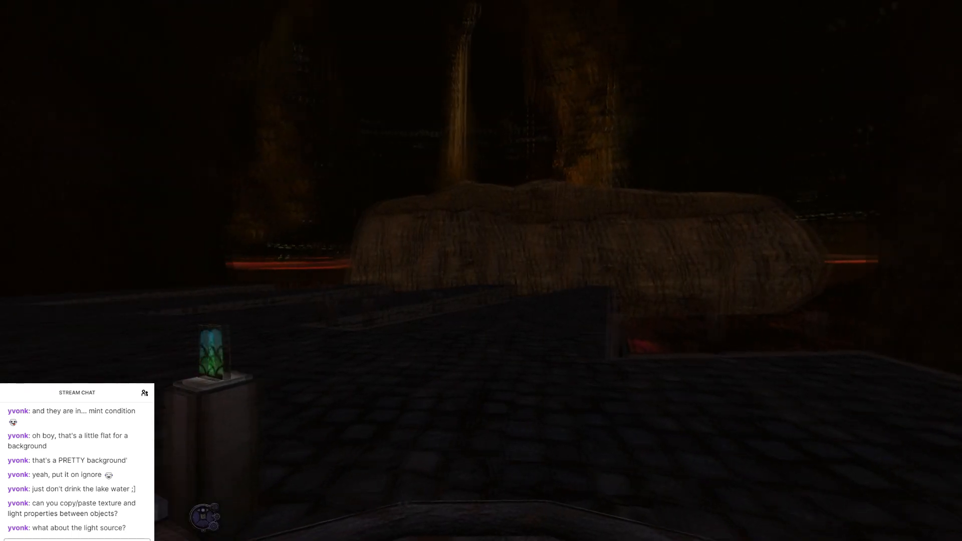
Step: Turn the in-game camera away from the island and walk toward the fountain to inspect the side walls' lighting
right_drag(481, 452, 215, 376)
key(w)
key(w)
key(w)
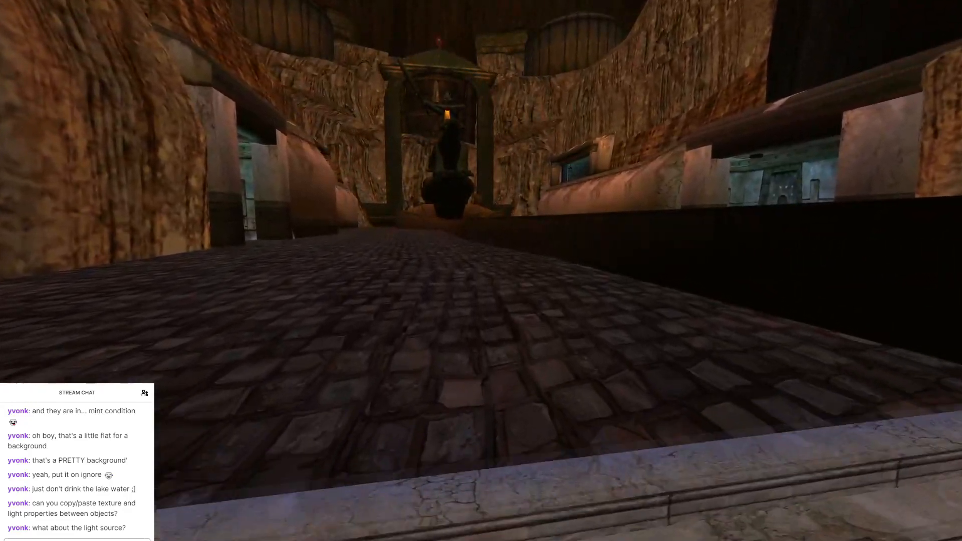
Step: Turn from the fountain and walk down the steps onto the pier to view the line-of-sight island in game
key(w)
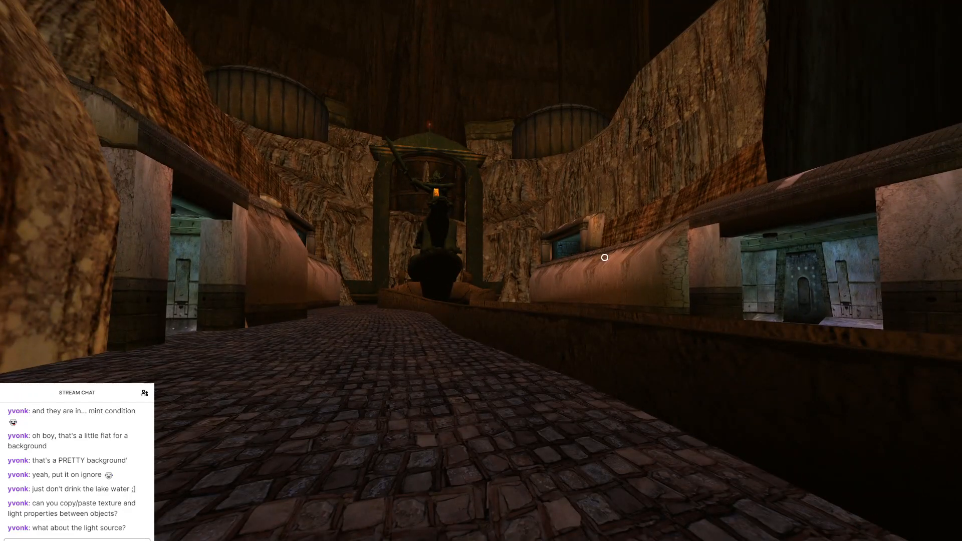
right_drag(322, 257, 135, 228)
key(w)
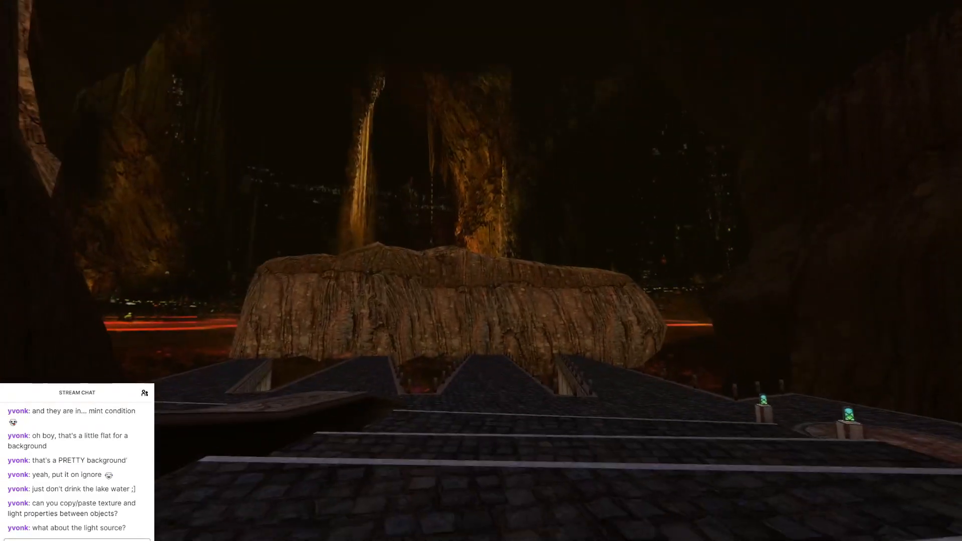
key(w)
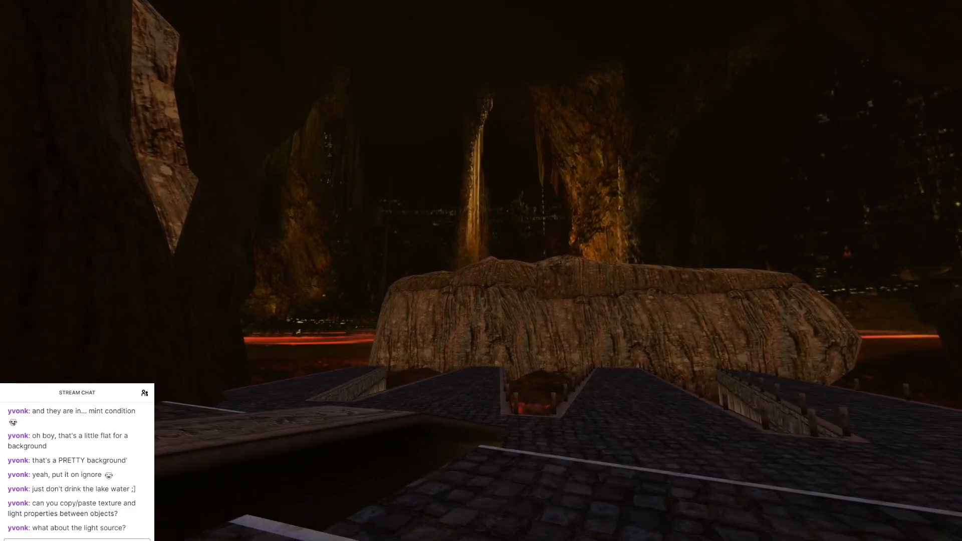
key(w)
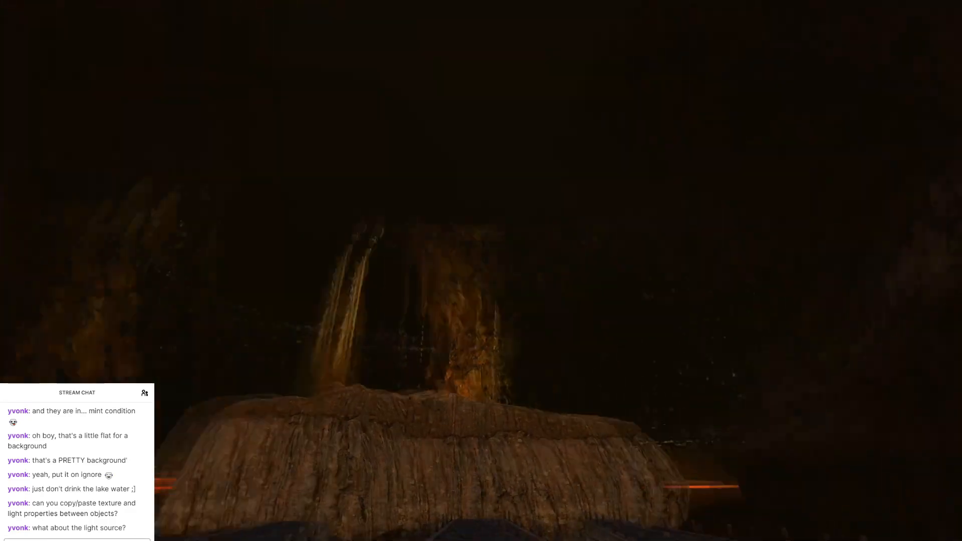
key(w)
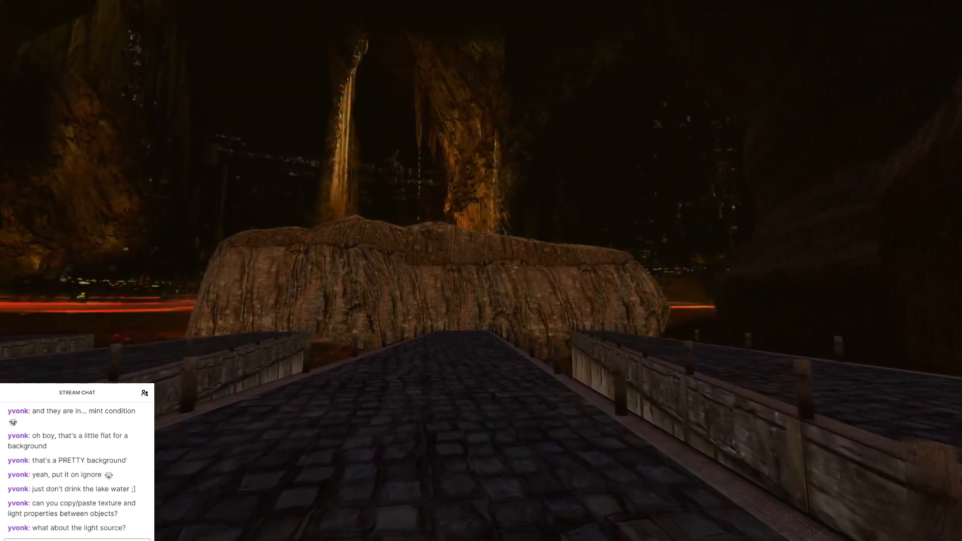
Step: Look back from the pier to inspect the lighting on the cave's upper walls and ceiling around the fountain
key(w)
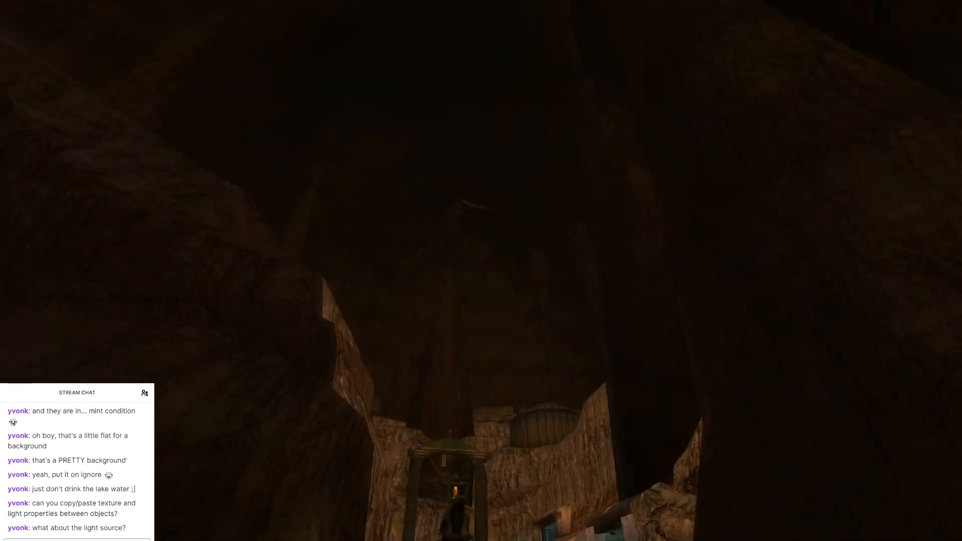
key(w)
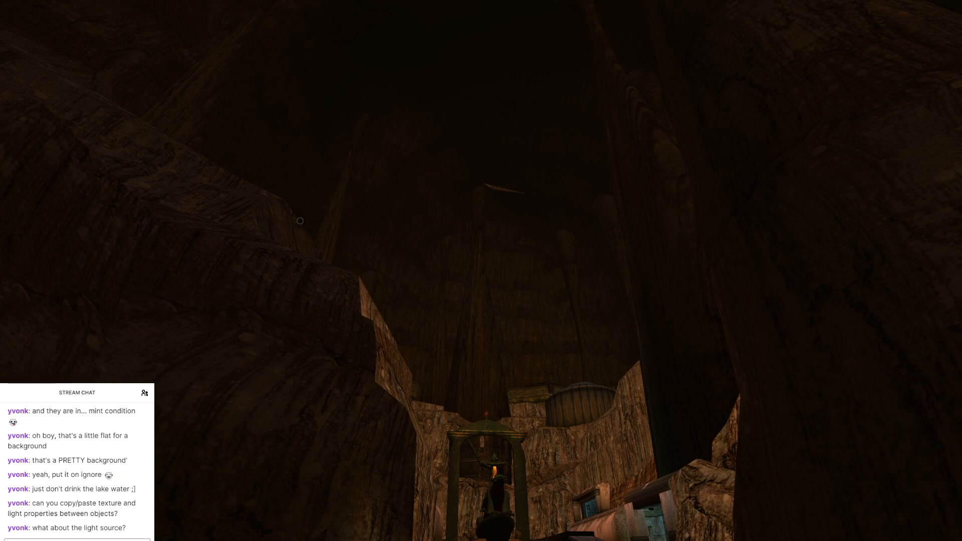
right_drag(323, 241, 324, 321)
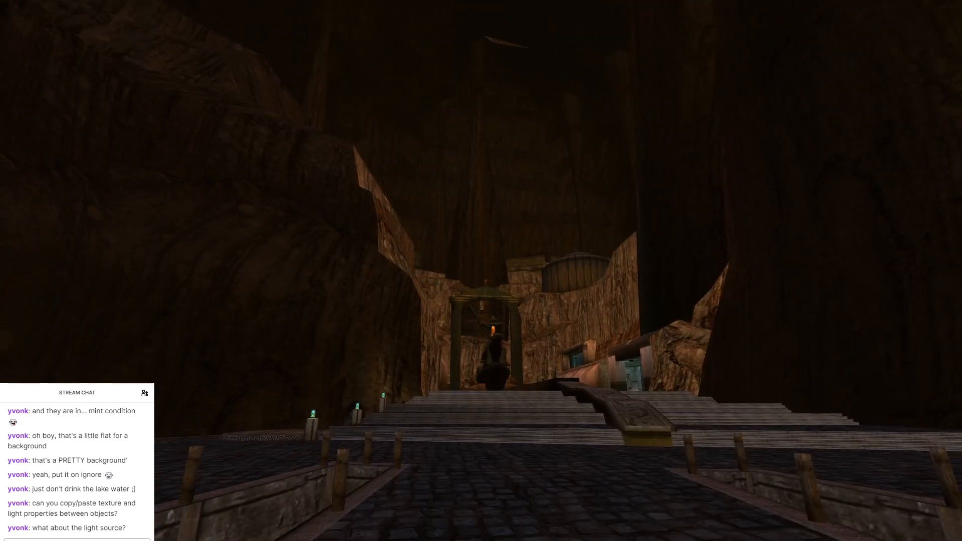
key(w)
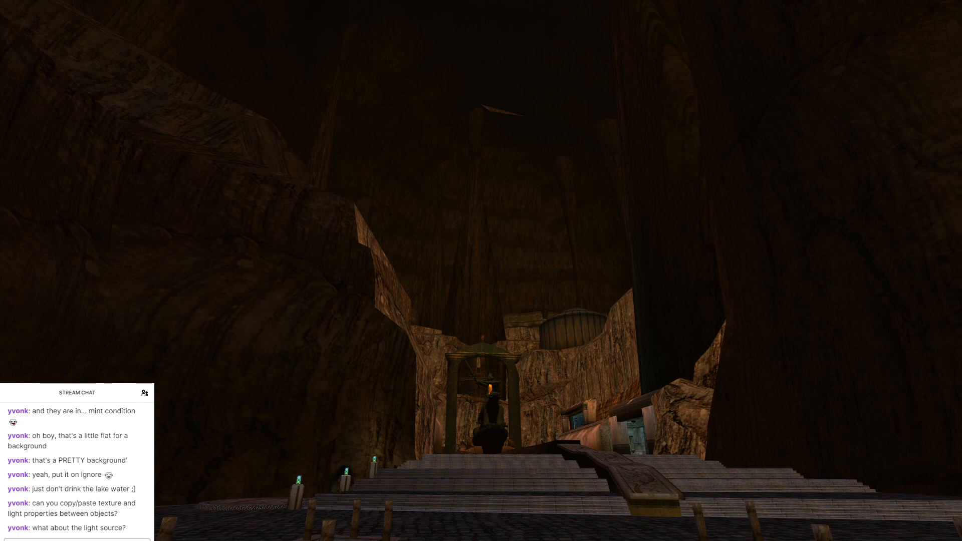
right_drag(323, 240, 261, 371)
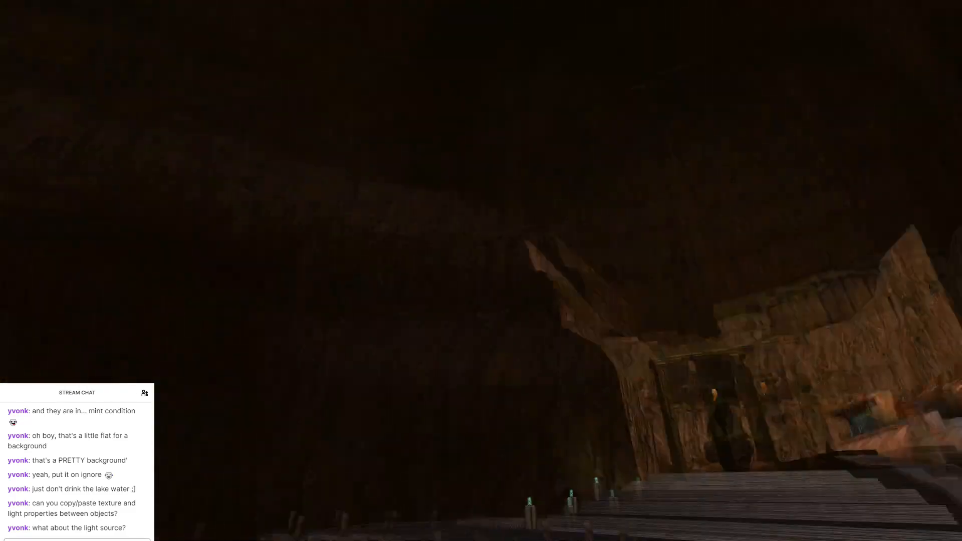
Step: Quit the Uru test session and return to Blender
key(Escape)
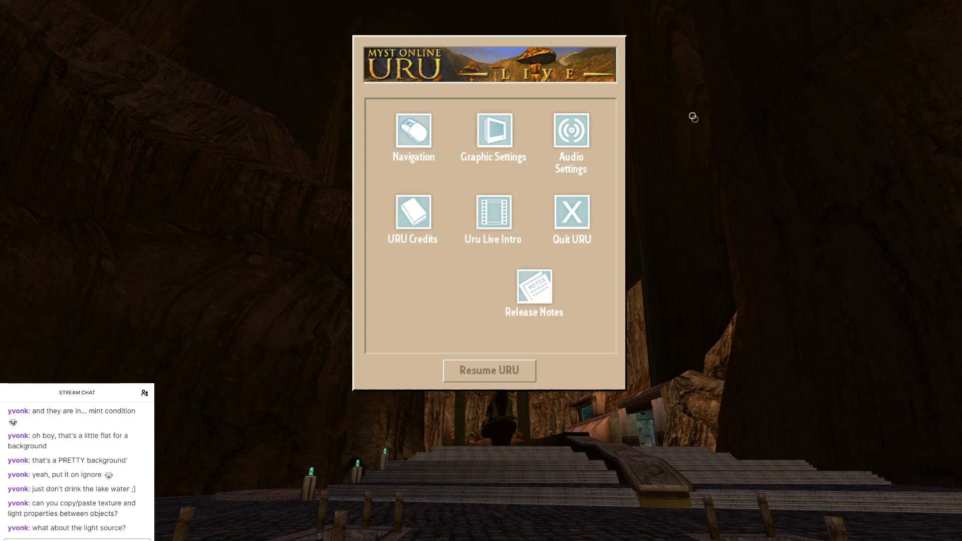
click(563, 224)
click(536, 344)
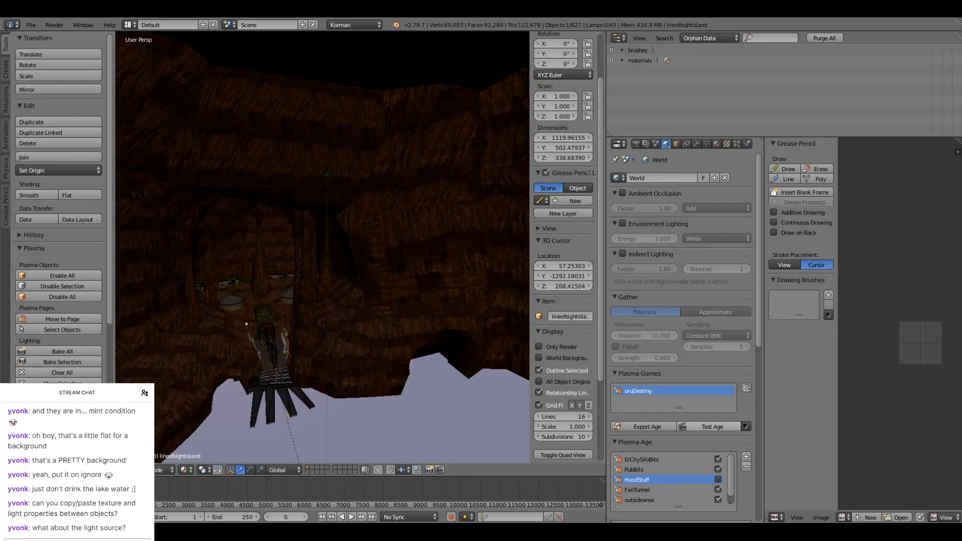
Step: Select the RTSpotLight01 lamp high in the cave and delete its scale keyframes
right_click(326, 189)
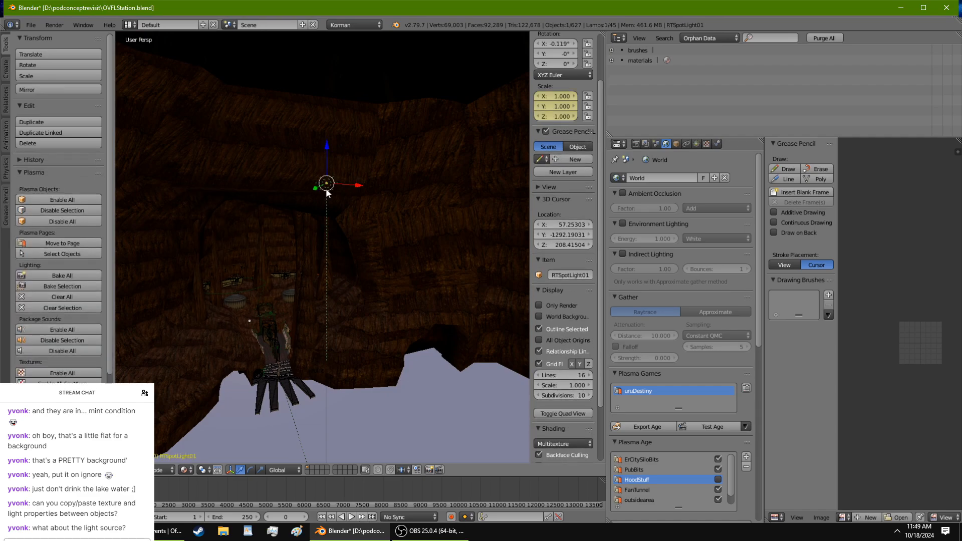
middle_drag(316, 282, 398, 293)
scroll(398, 294, down, 2)
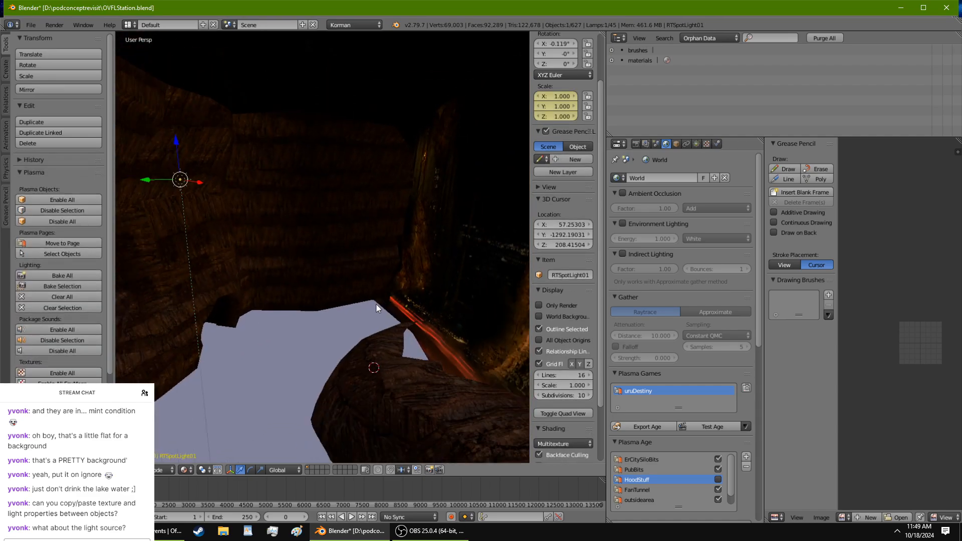
key(alt+i)
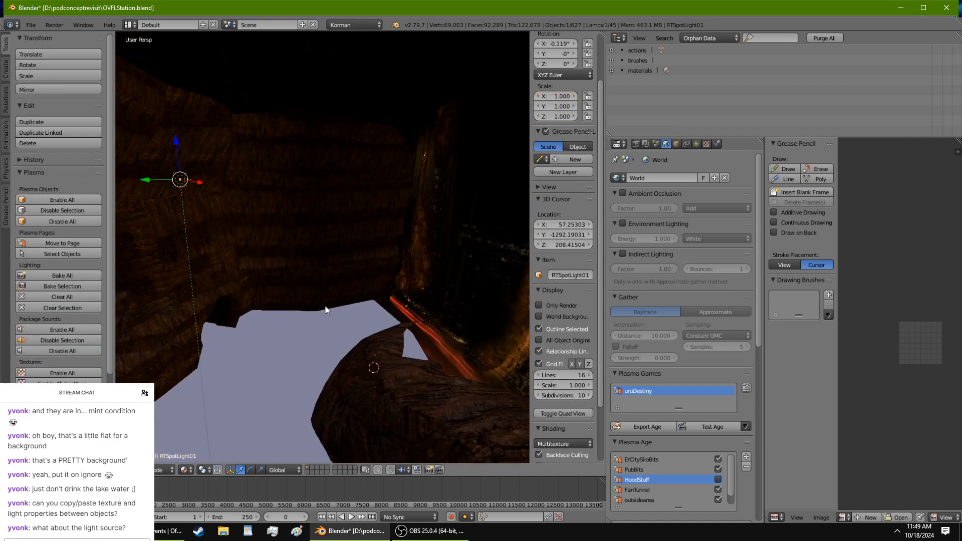
Step: Select the RTSpotLight01.001 lamp out in front of the piers and delete its scale keyframes
mouse_move(280, 321)
middle_down()
mouse_move(314, 312)
mouse_move(367, 265)
mouse_move(288, 321)
middle_up()
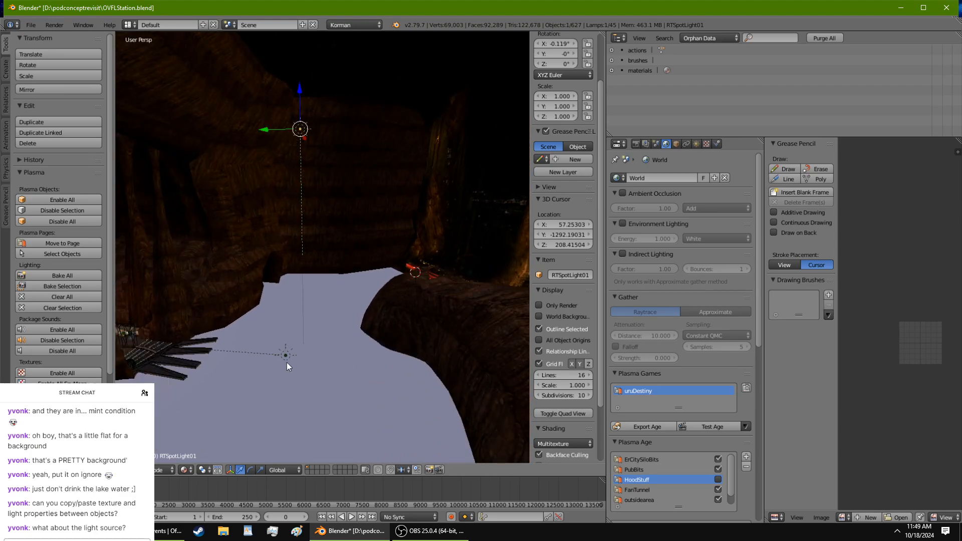
key(Up)
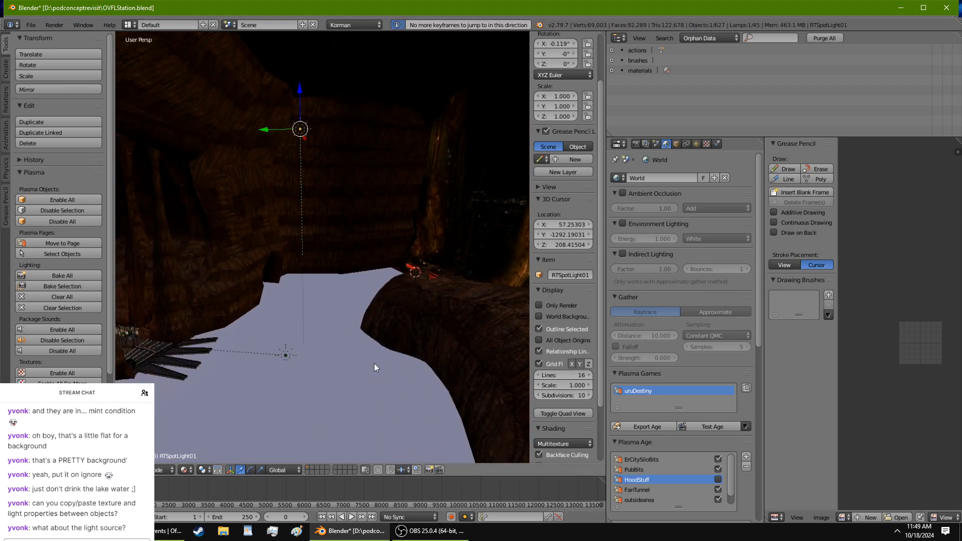
right_click(286, 357)
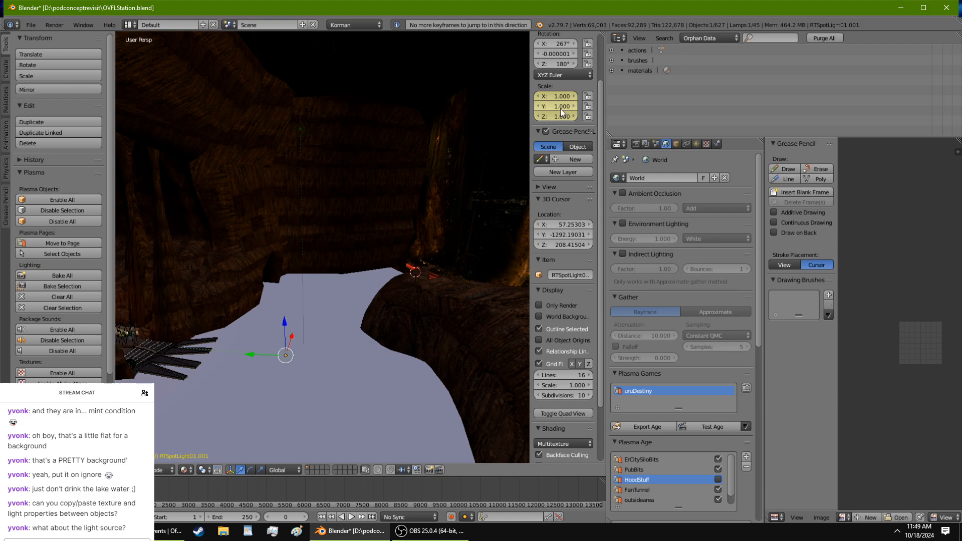
key(alt+i)
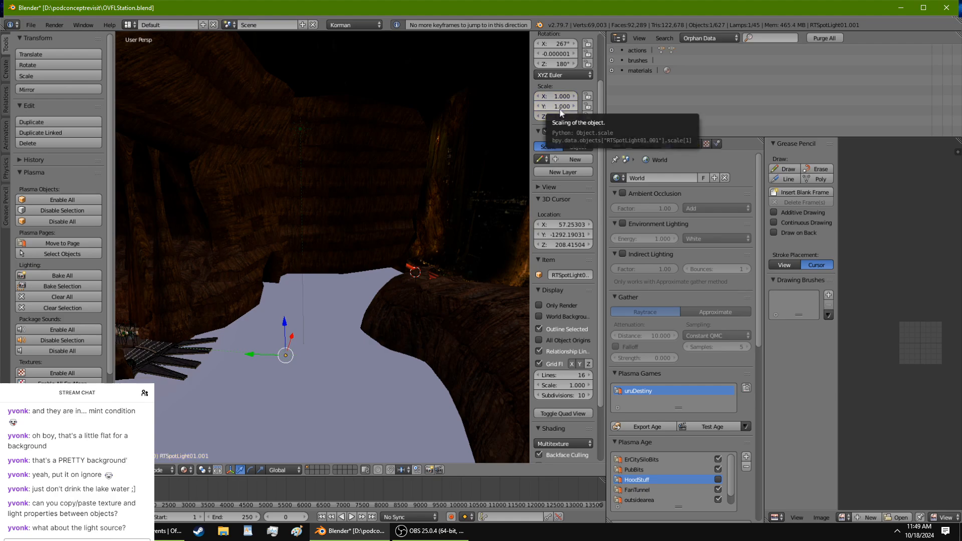
Step: Save the file and launch another test of the age in the uruDestiny game
key(ctrl+s)
click(253, 398)
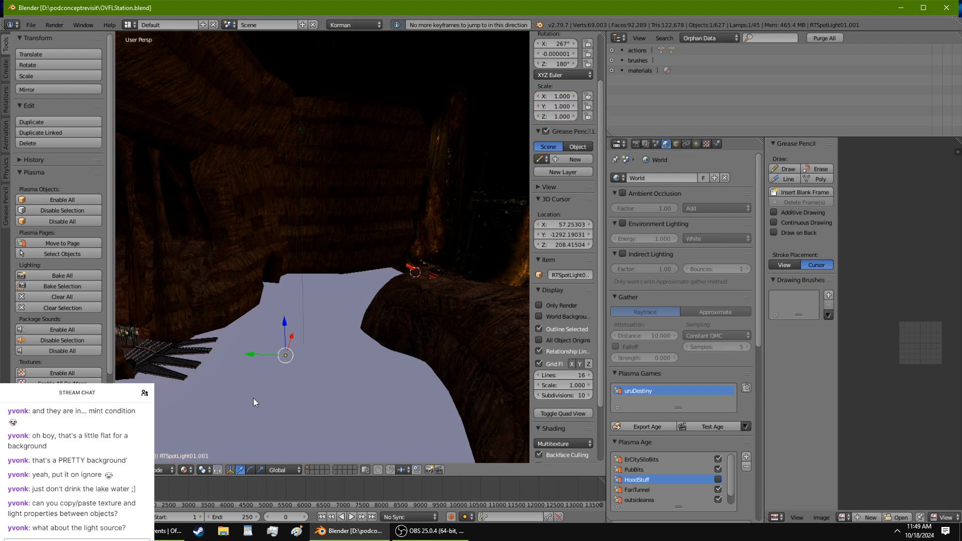
middle_drag(254, 398, 215, 401)
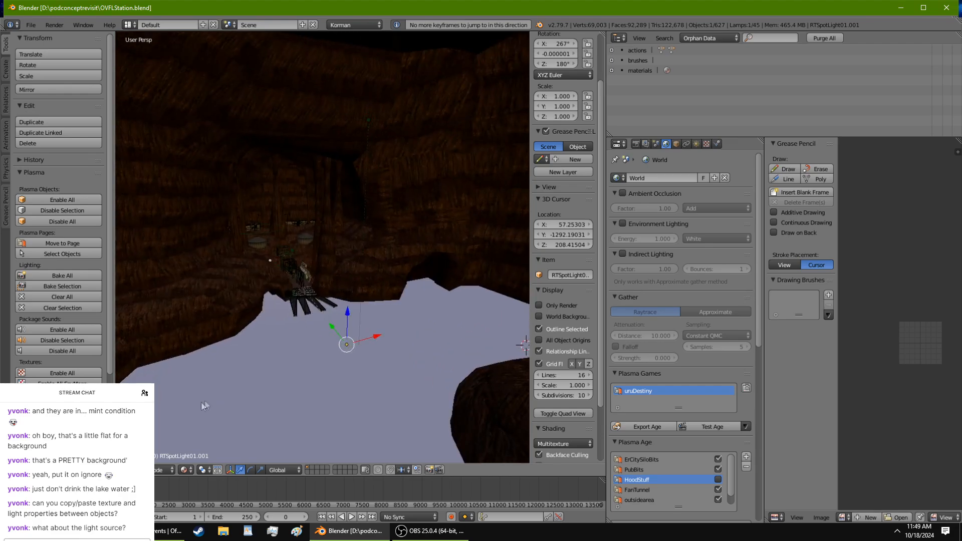
click(692, 424)
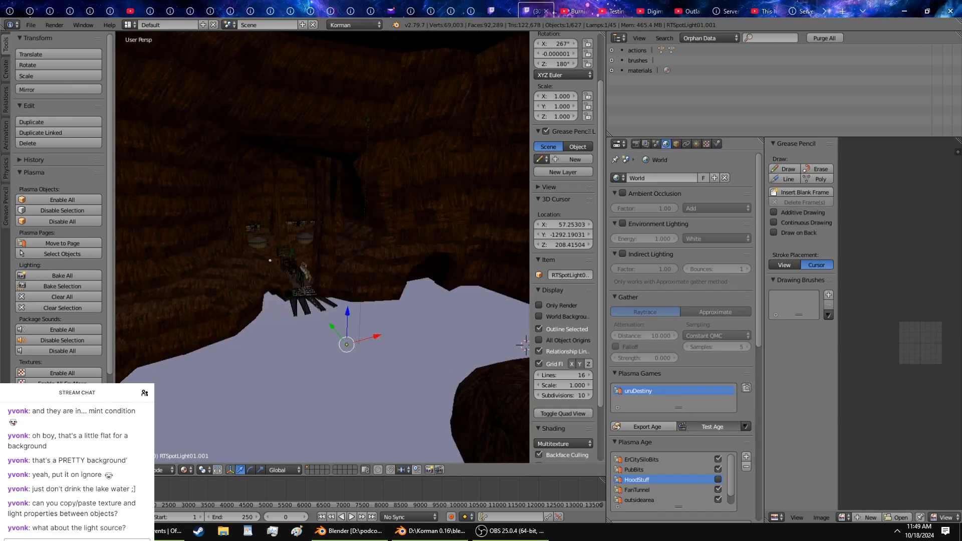
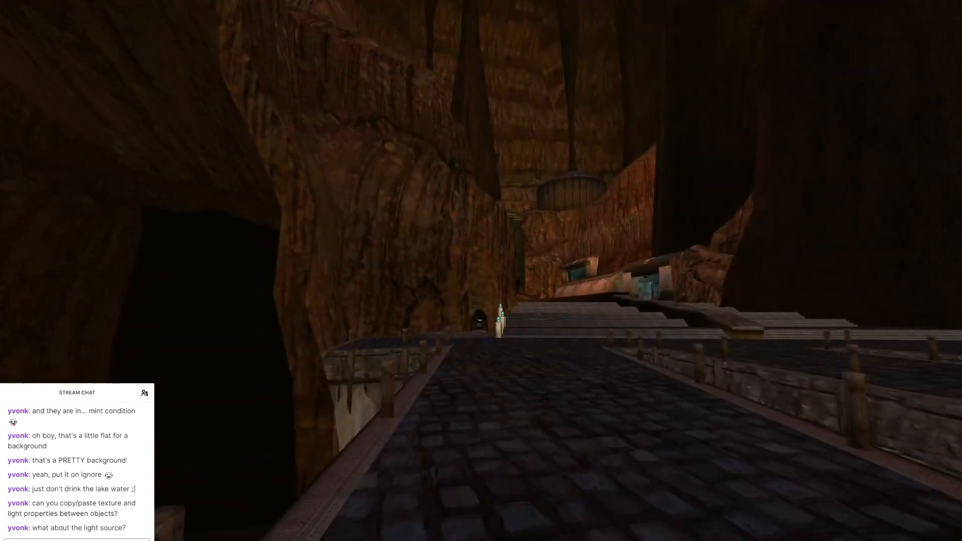
Step: Walk to the end of the pier in game to examine the lighting on the line-of-sight island
key(w)
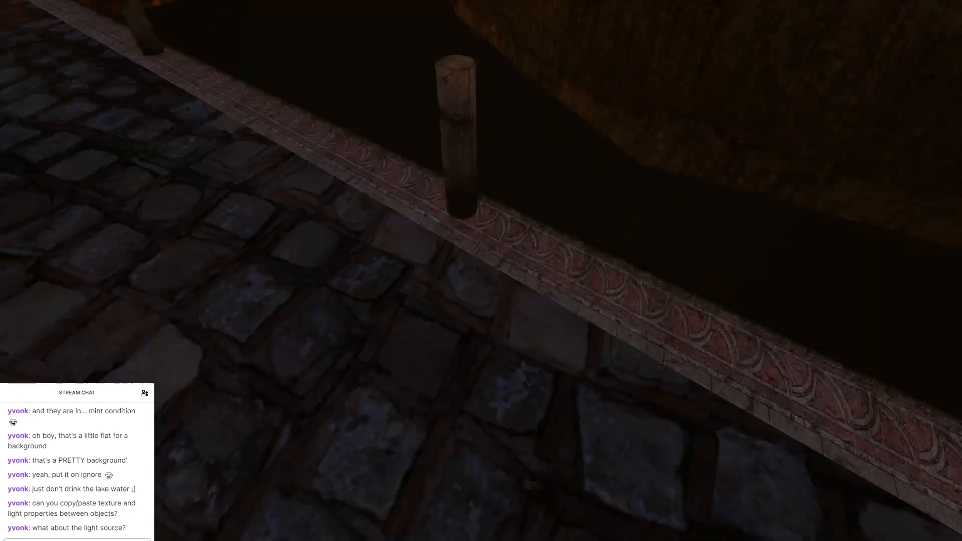
key(w)
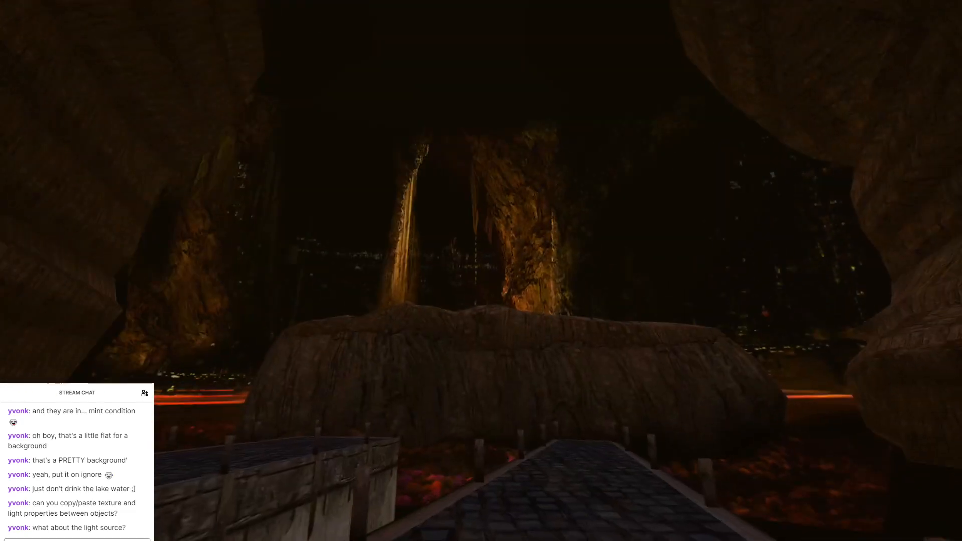
key(w)
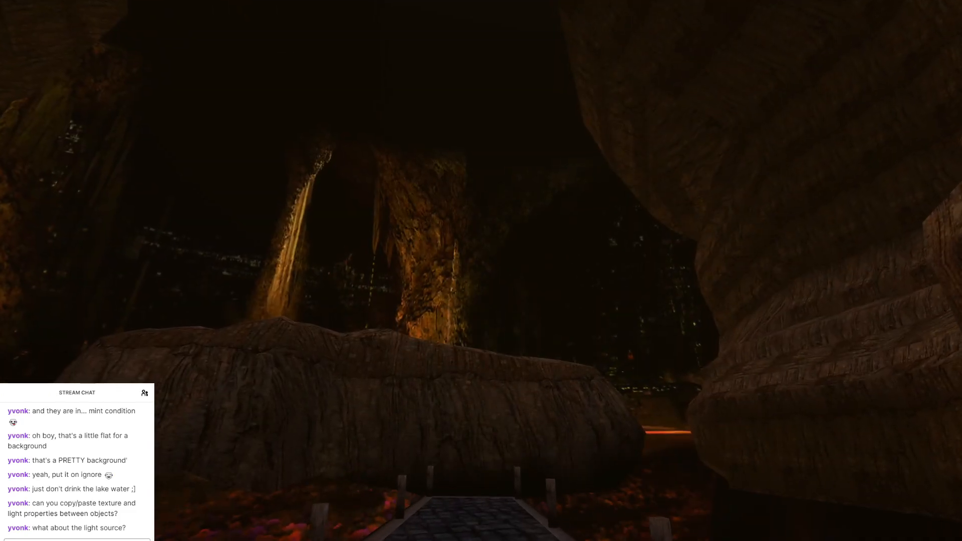
key(w)
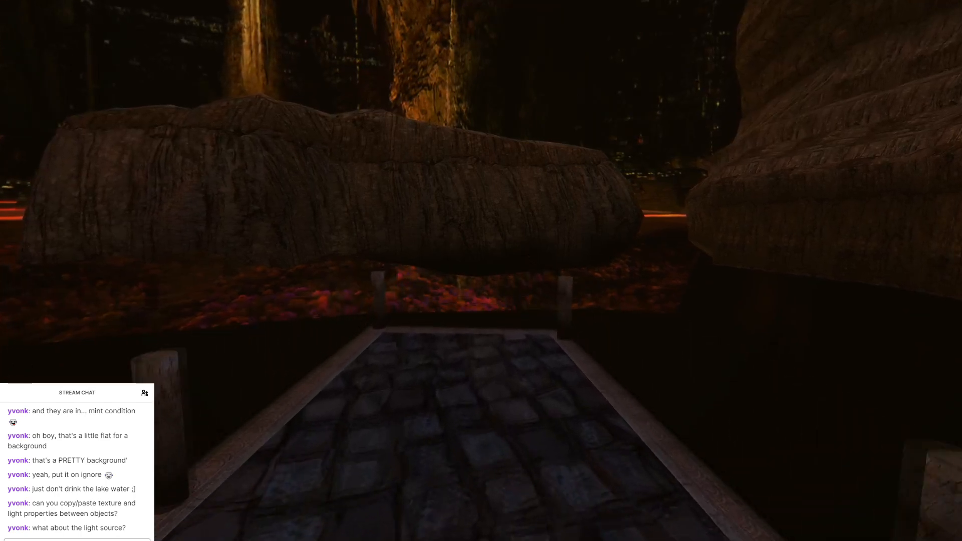
Step: Look up and around from the pier to examine the lighting on the cave ceiling, rear walls and side entrance rocks
key(w)
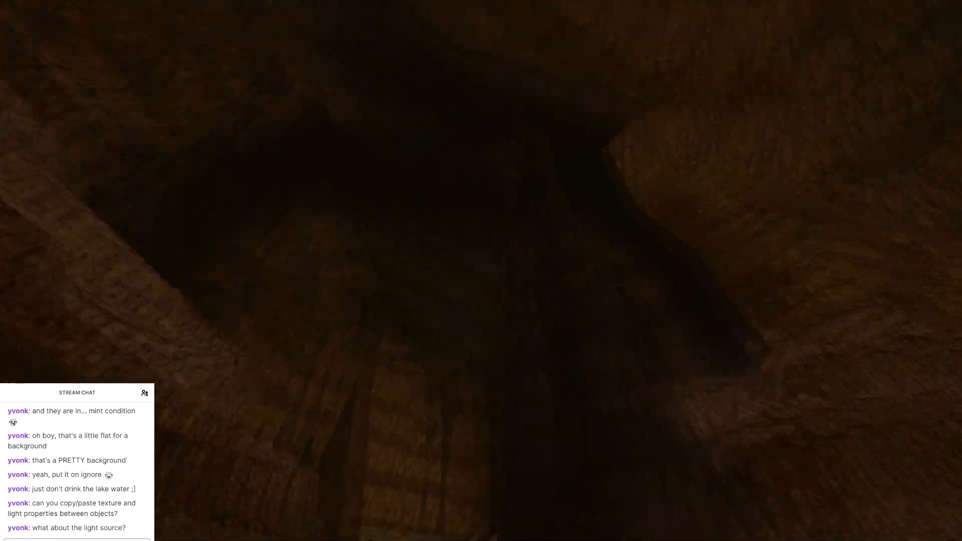
key(w)
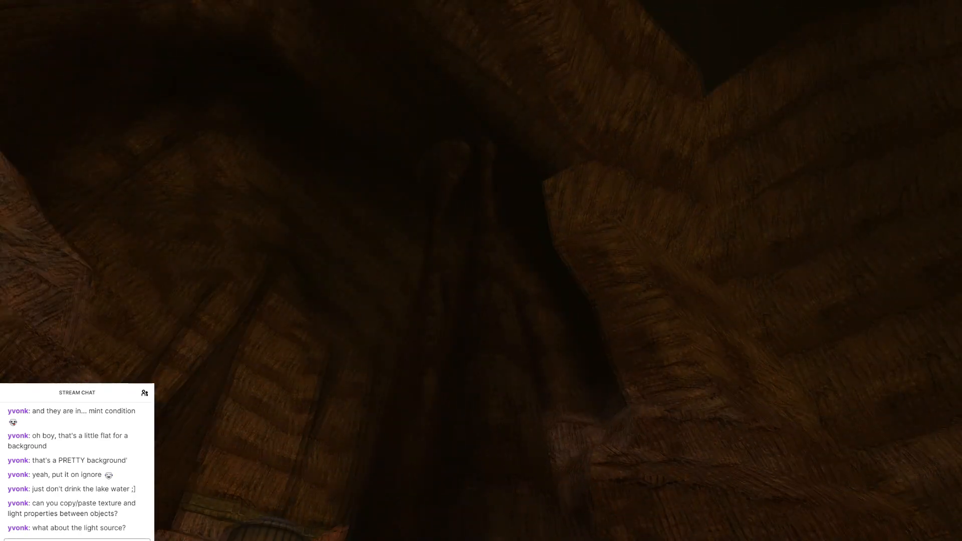
key(w)
key(w)
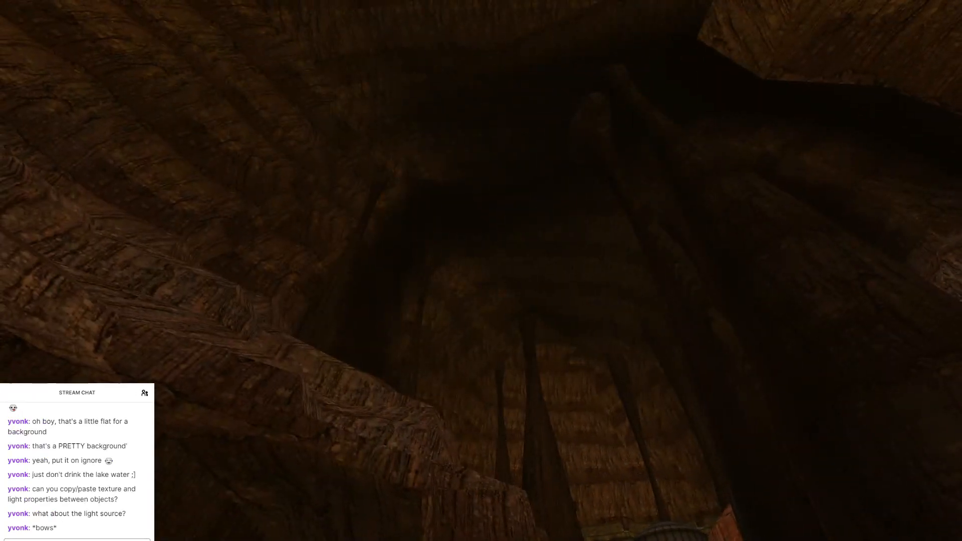
key(w)
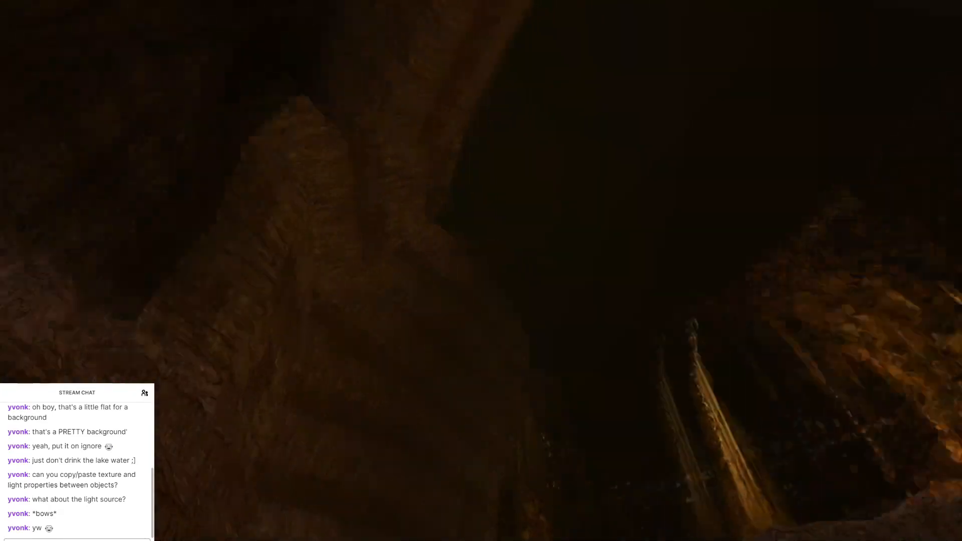
key(w)
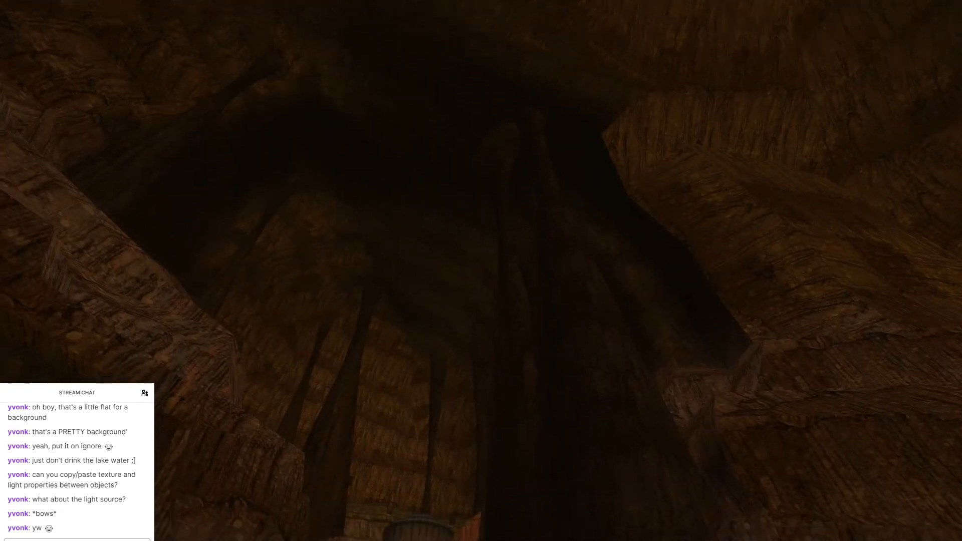
key(w)
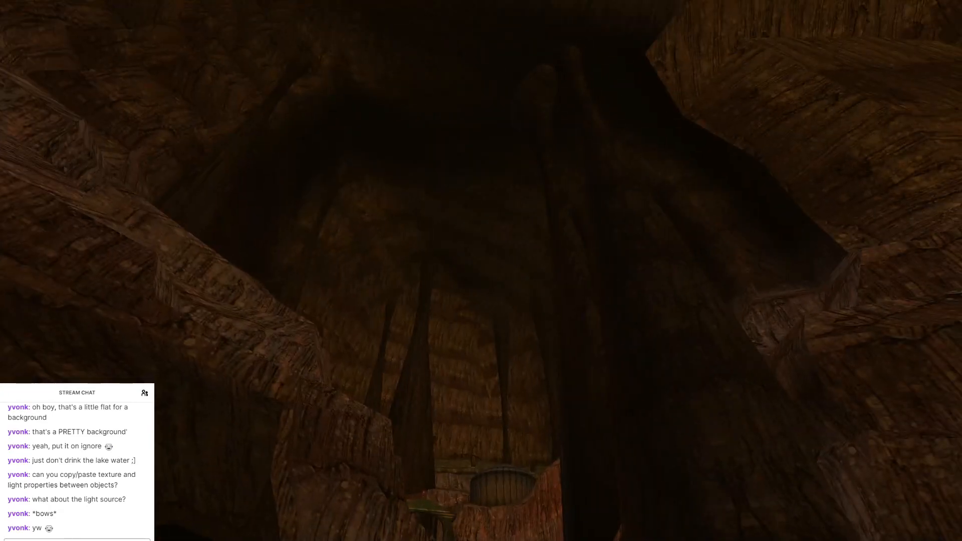
key(w)
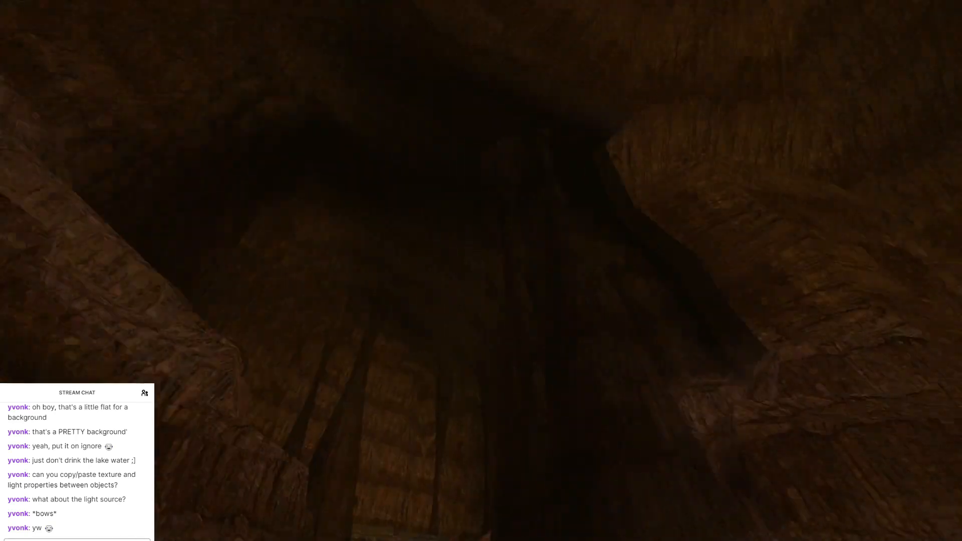
key(w)
key(w)
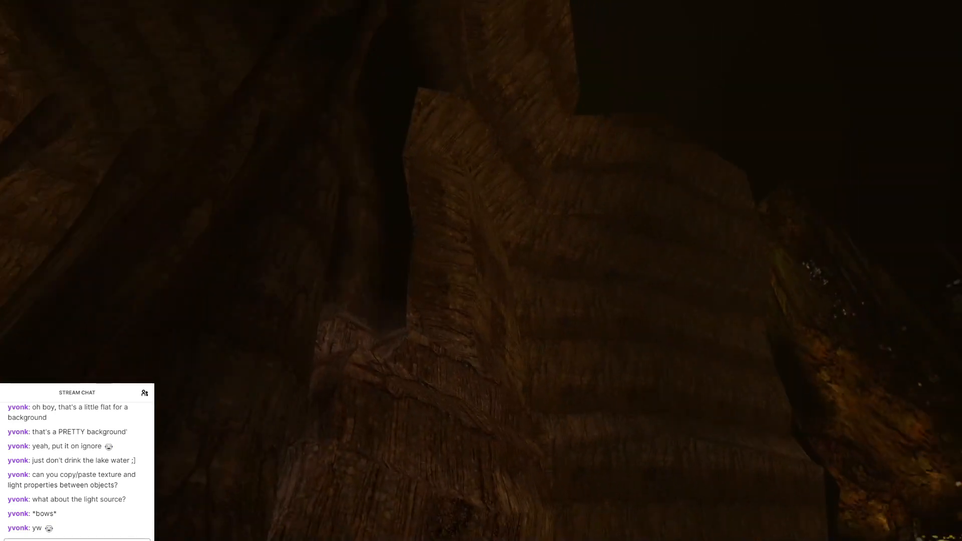
Step: Move around by the side rocks in game to examine the lighting on the cave walls, rock ledges and outer opening
key(w)
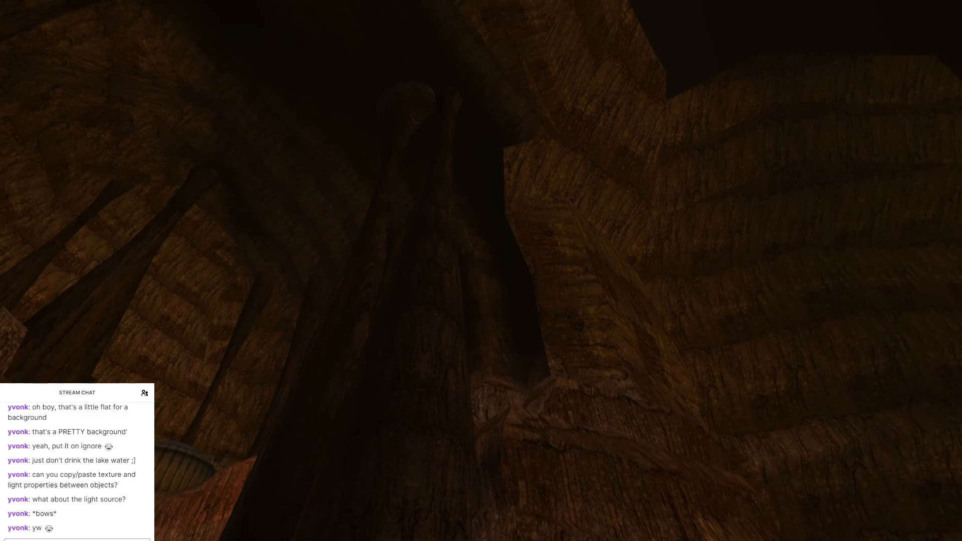
key(w)
key(w)
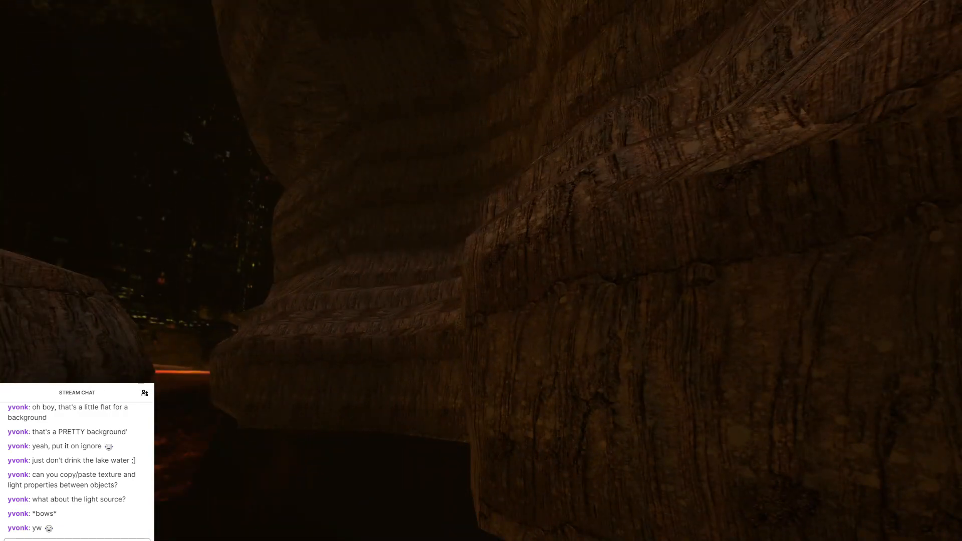
key(w)
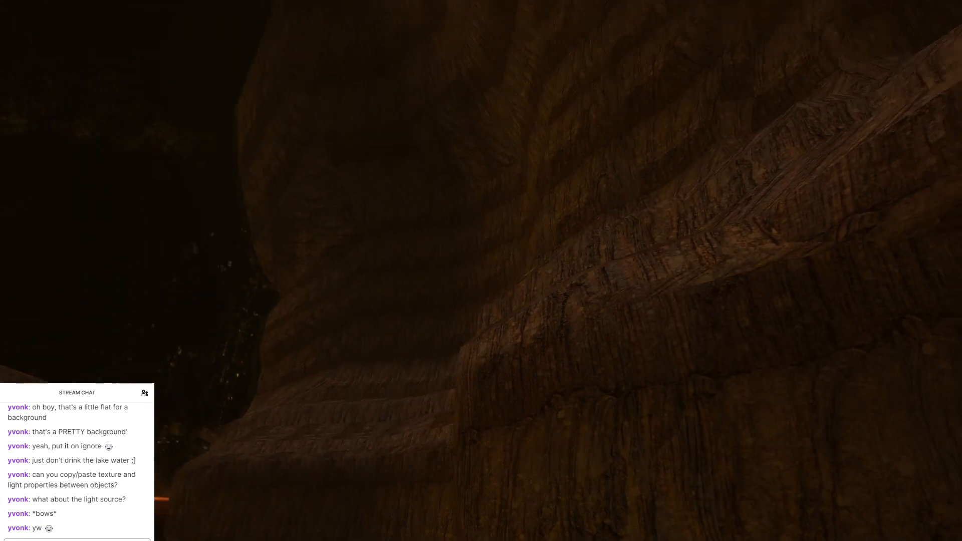
key(w)
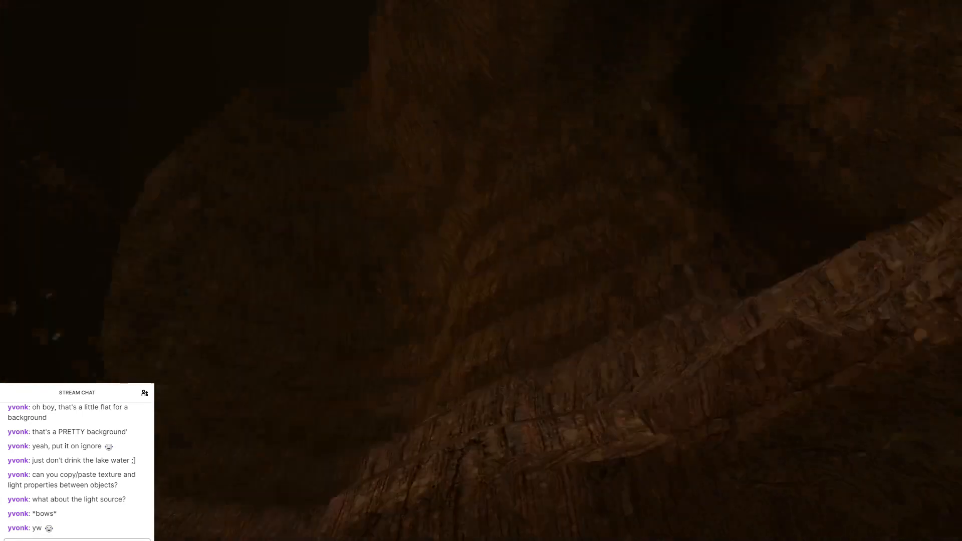
key(w)
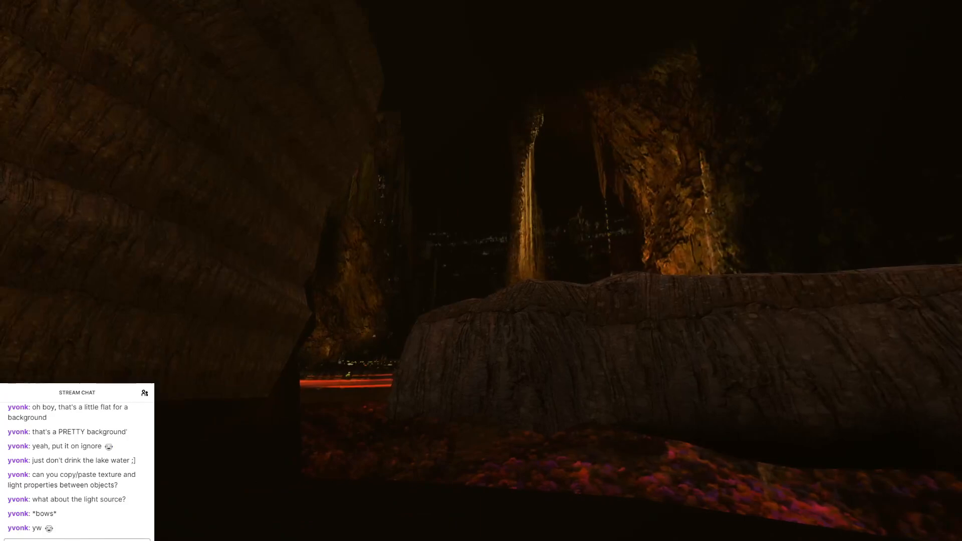
key(w)
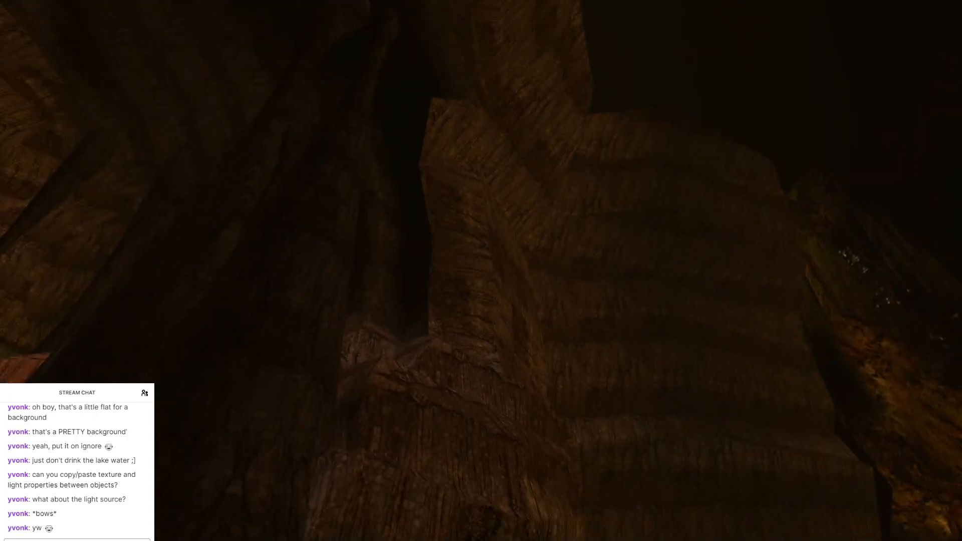
Step: Quit the Uru test session and return to Blender
key(Escape)
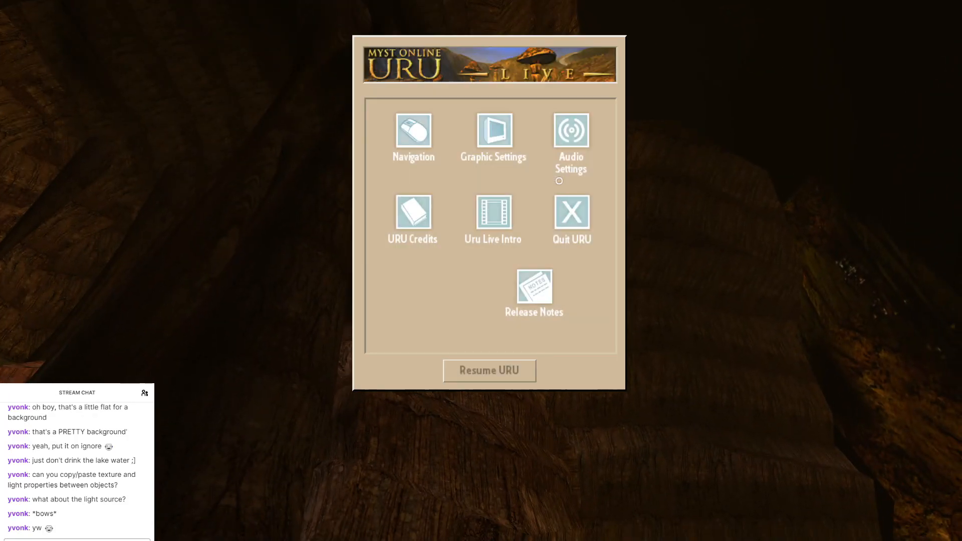
click(566, 209)
click(510, 346)
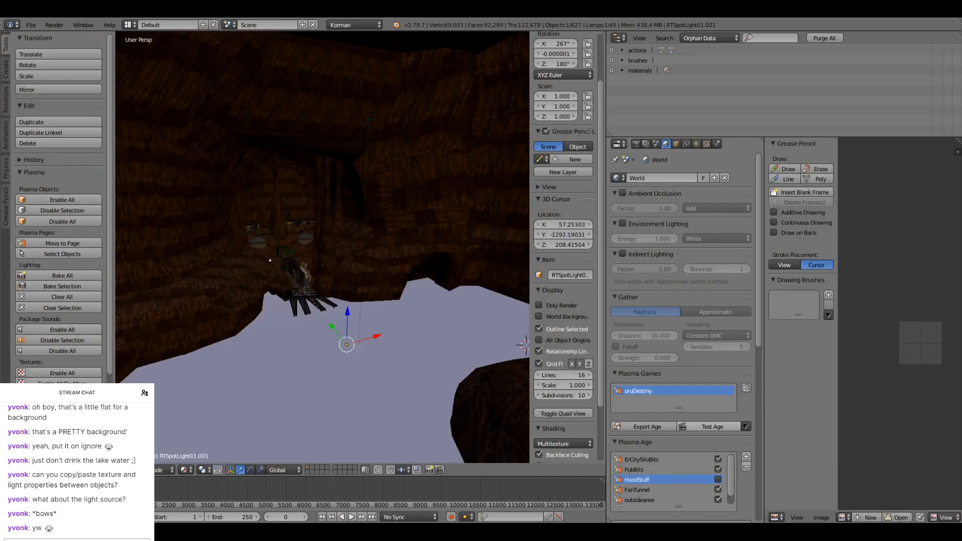
Step: Set the light group of the chezstonedark.002 material on the OUTSIDETERRAIN.004 cave wall to DOCKROCKSTUFF
middle_drag(377, 320, 419, 305)
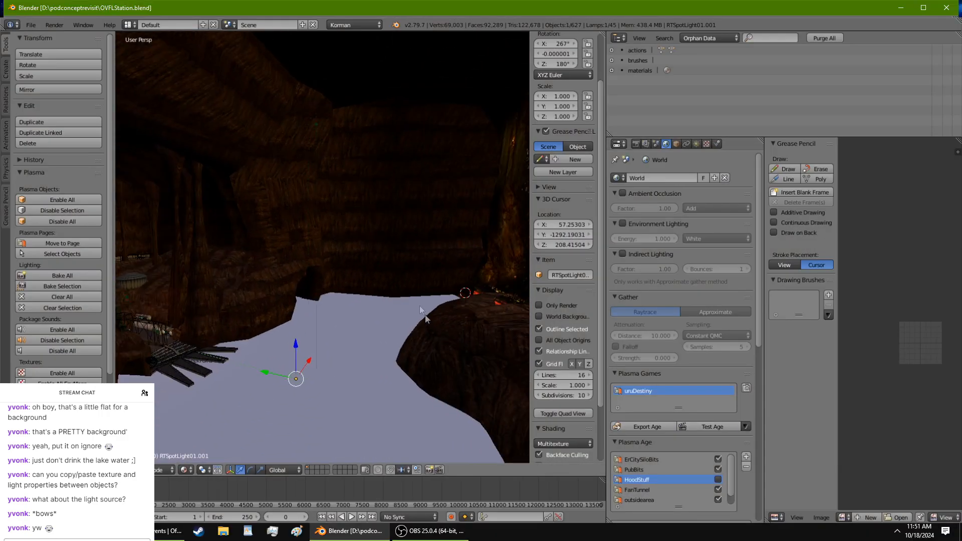
right_click(385, 245)
click(717, 144)
scroll(666, 349, up, 5)
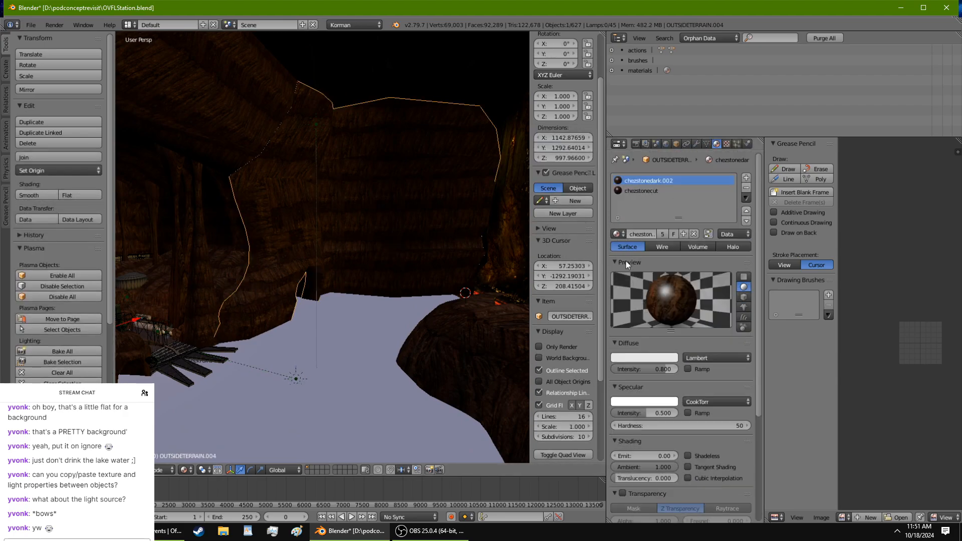
scroll(636, 351, down, 5)
click(634, 490)
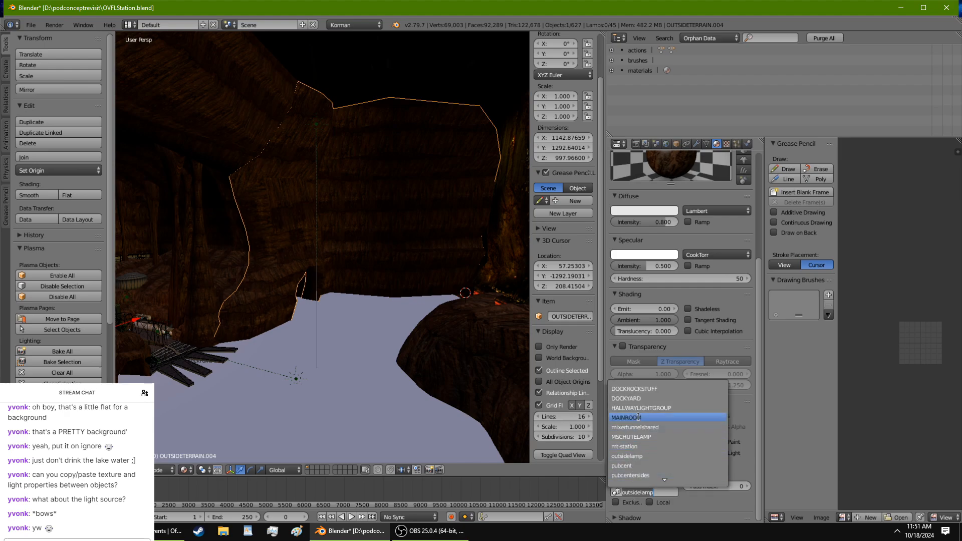
click(643, 388)
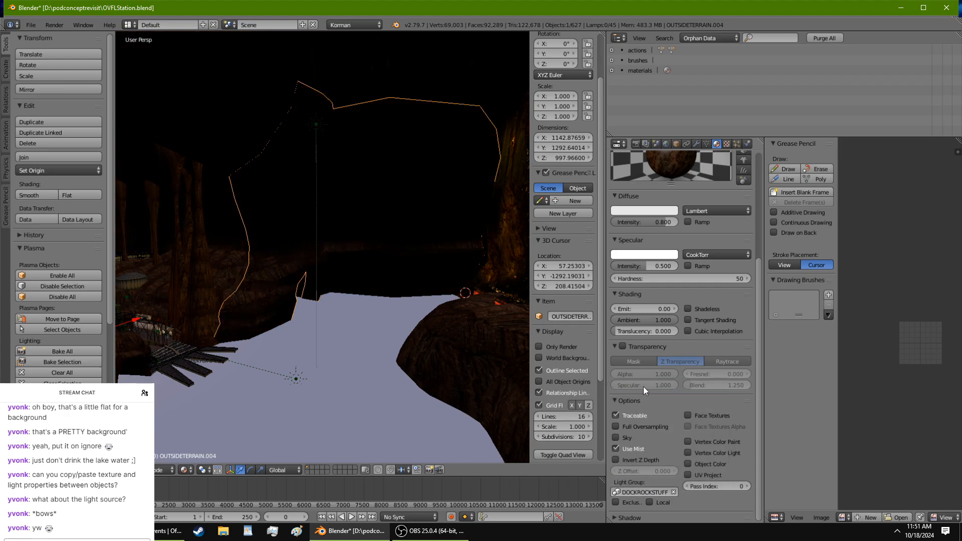
Step: Select the surrounding cave wall and ceiling pieces in turn to examine their materials, light groups and the lighting on them
middle_drag(355, 346, 183, 290)
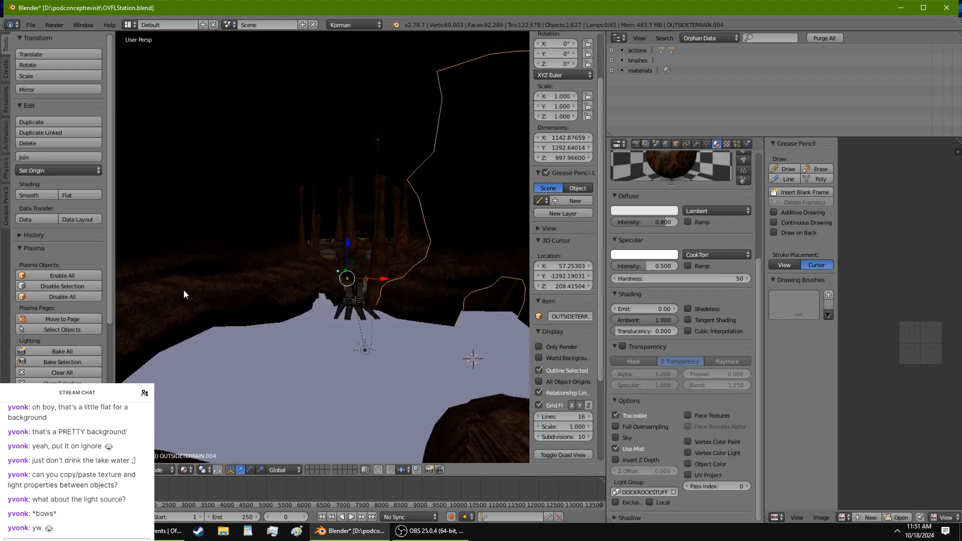
right_click(183, 290)
scroll(684, 298, up, 7)
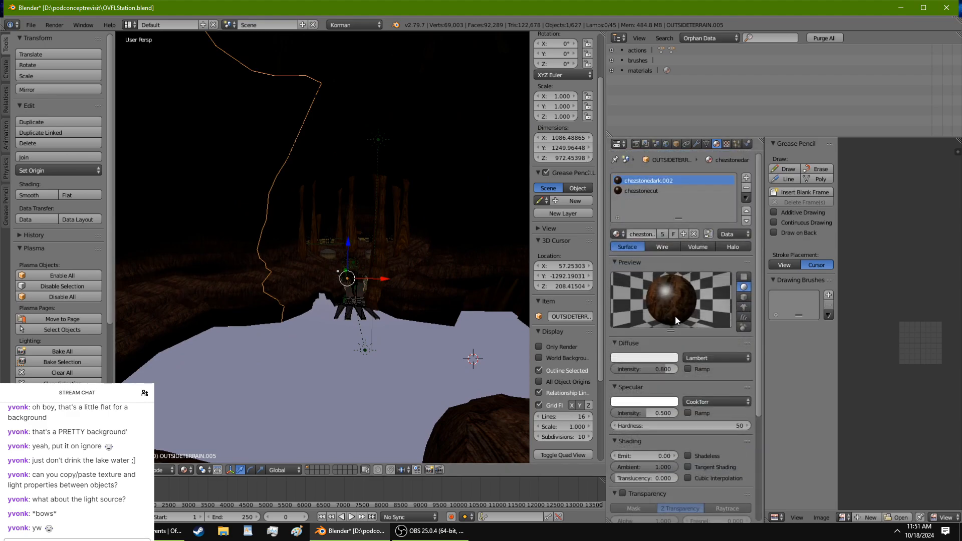
middle_drag(426, 321, 474, 310)
right_click(474, 248)
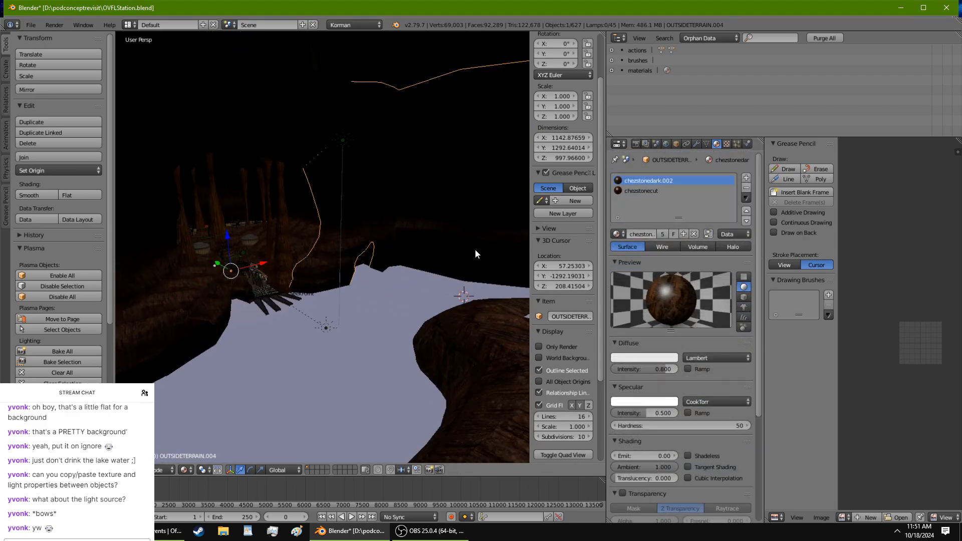
middle_drag(475, 248, 451, 253)
scroll(678, 288, down, 7)
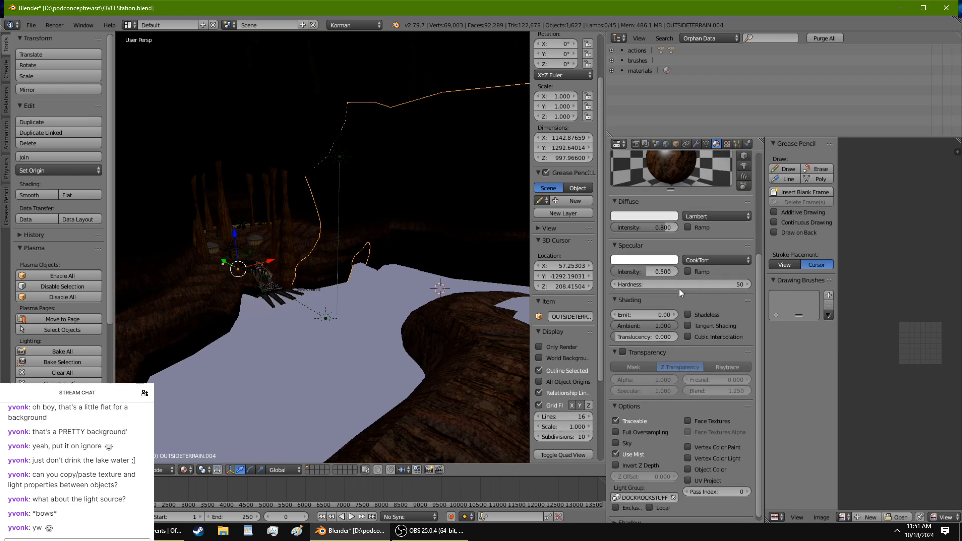
middle_drag(430, 310, 383, 149)
right_click(383, 137)
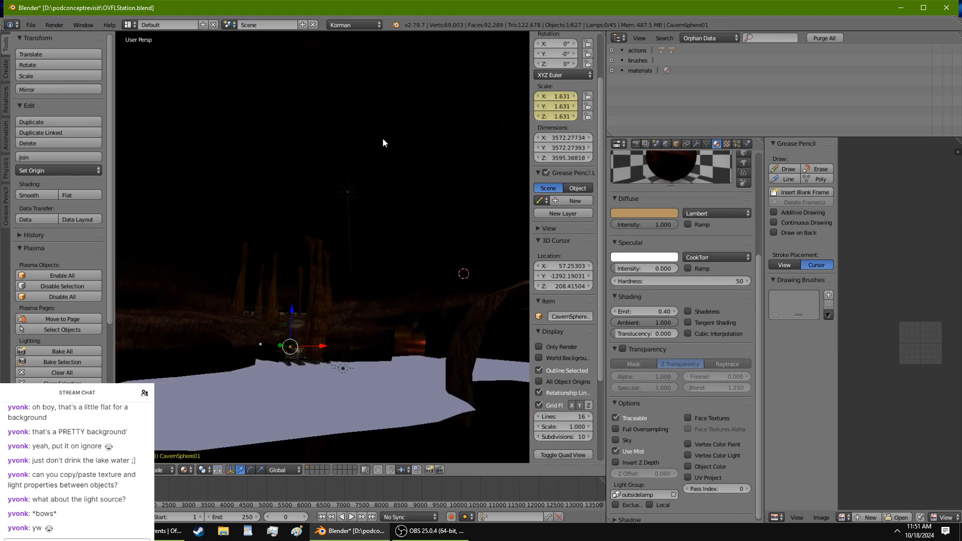
right_click(281, 189)
middle_drag(262, 187, 321, 294)
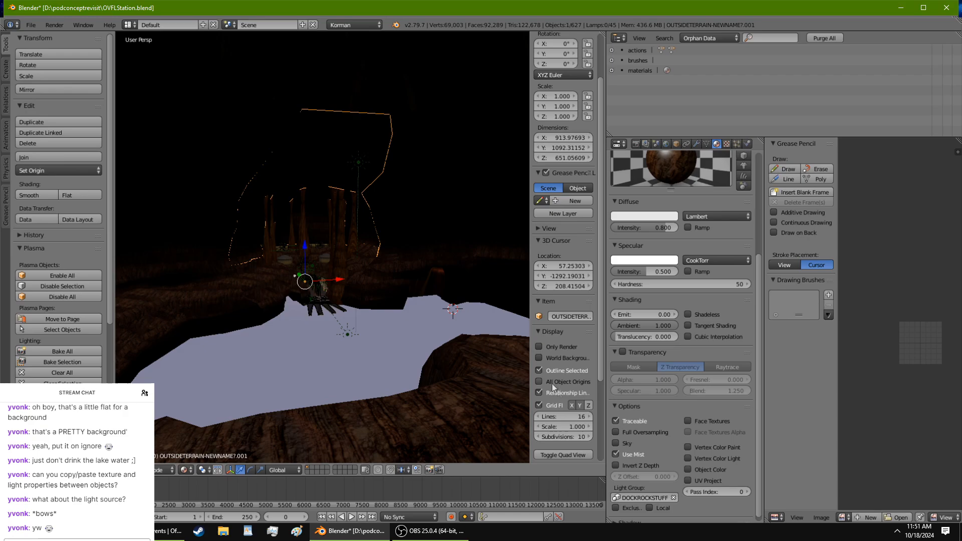
Step: Inspect the outside terrain pieces and stalagmite columns around the dock, then select the column stalagcolumtemplate.007
right_click(192, 289)
right_click(324, 165)
right_click(401, 282)
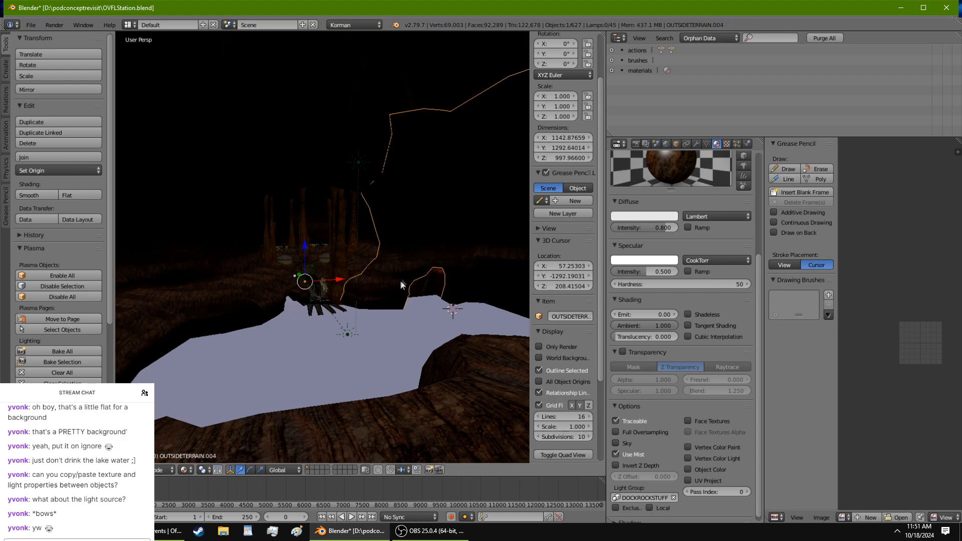
middle_drag(311, 292, 418, 332)
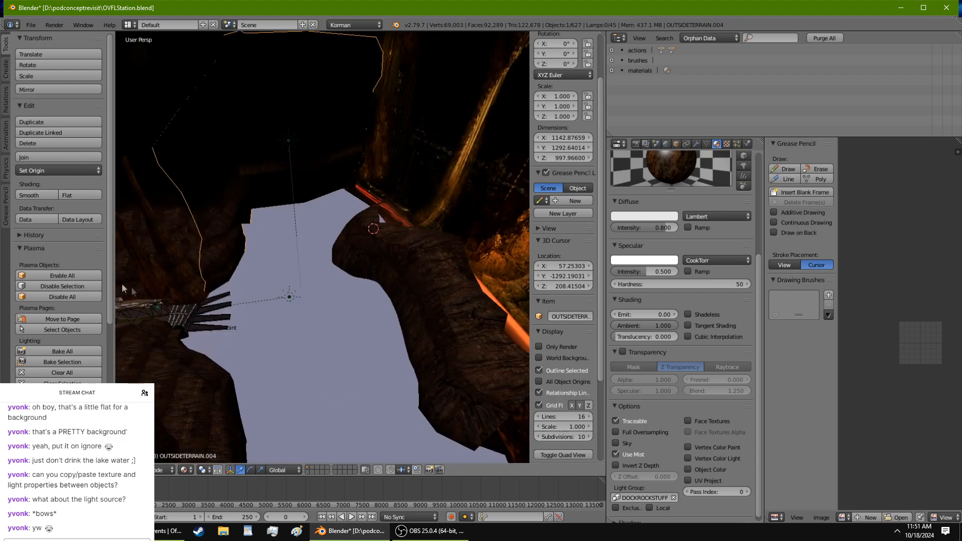
middle_drag(161, 276, 354, 239)
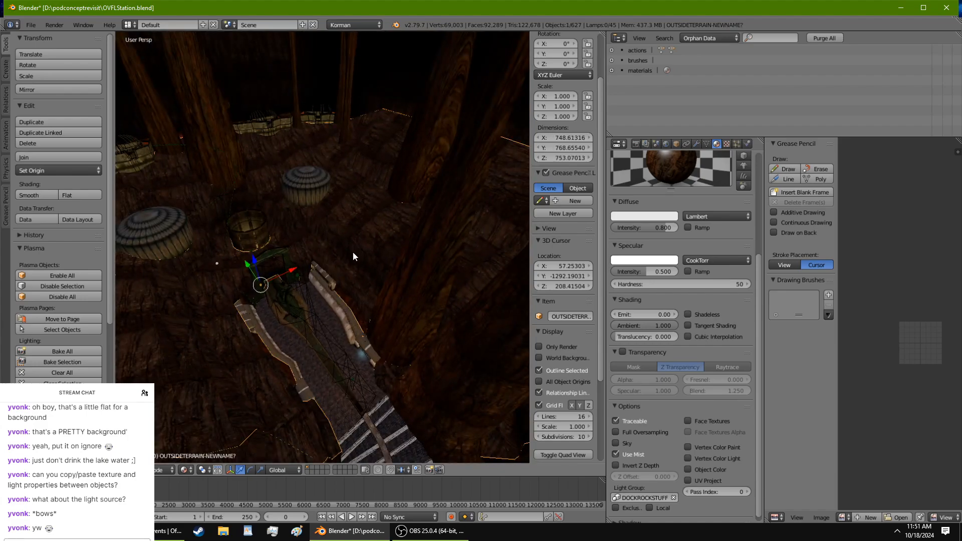
right_click(360, 303)
middle_drag(360, 303, 357, 235)
right_click(315, 287)
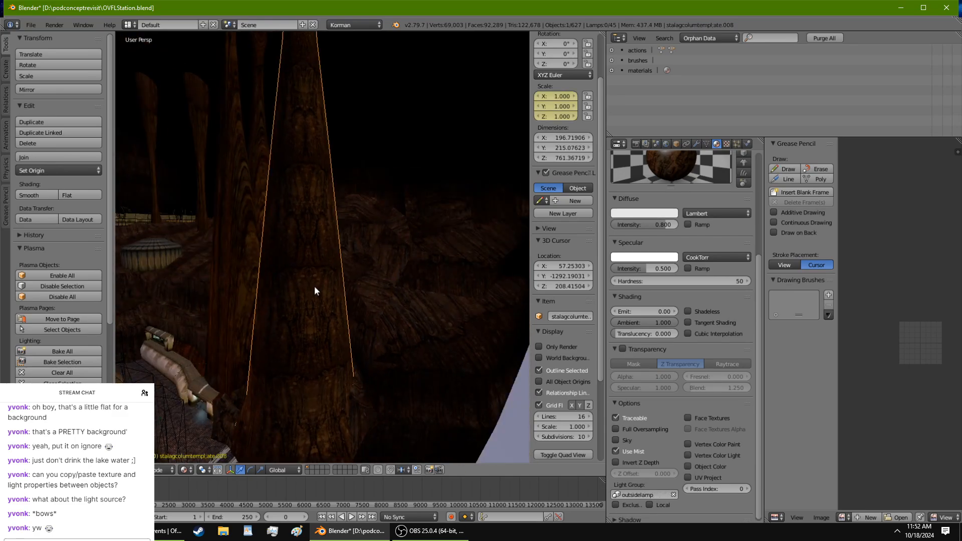
middle_drag(314, 286, 344, 247)
right_click(244, 238)
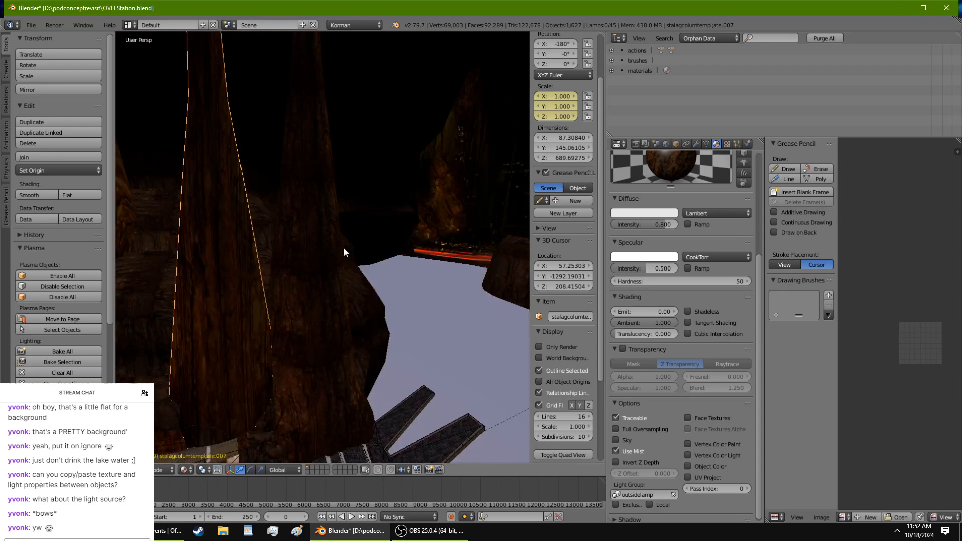
click(72, 132)
right_click(105, 111)
key(x)
click(169, 140)
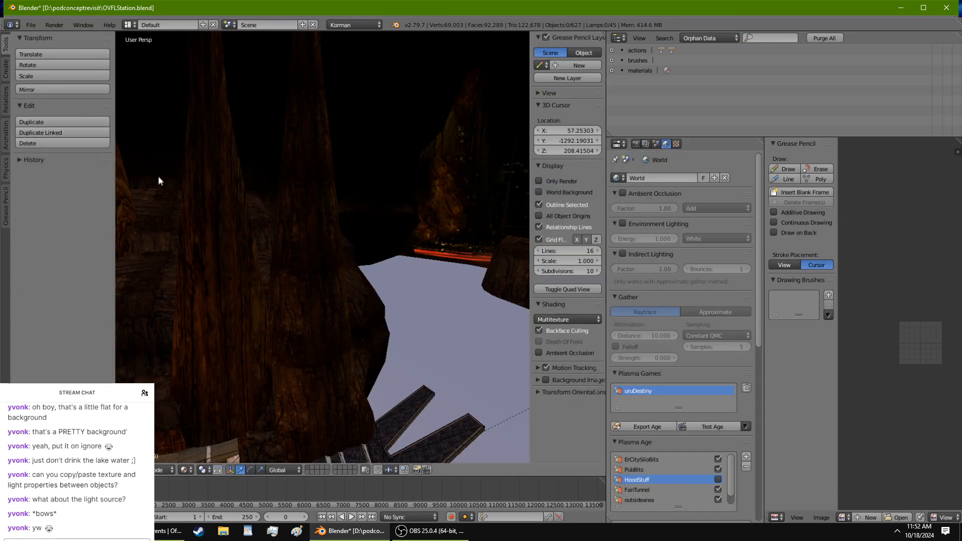
Step: Duplicate the selected stalagmite column and move the copy away from the group to about X 209, Y -470
key(ctrl+z)
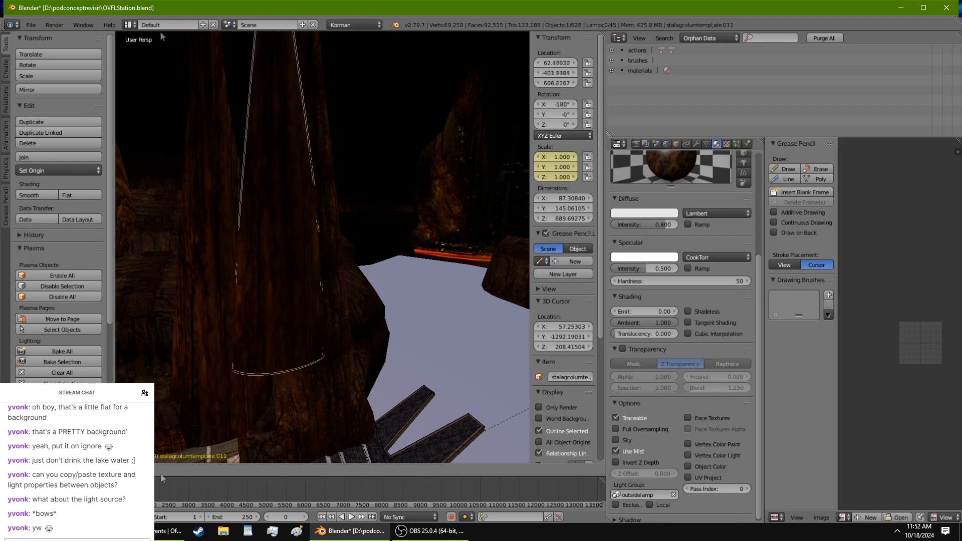
click(161, 474)
scroll(447, 300, down, 2)
middle_drag(447, 299, 284, 146)
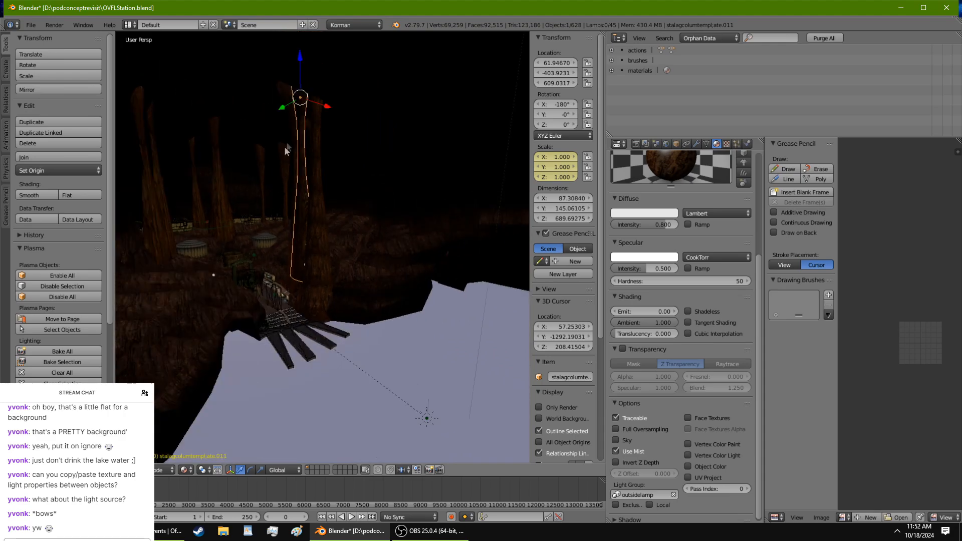
drag(311, 100, 377, 100)
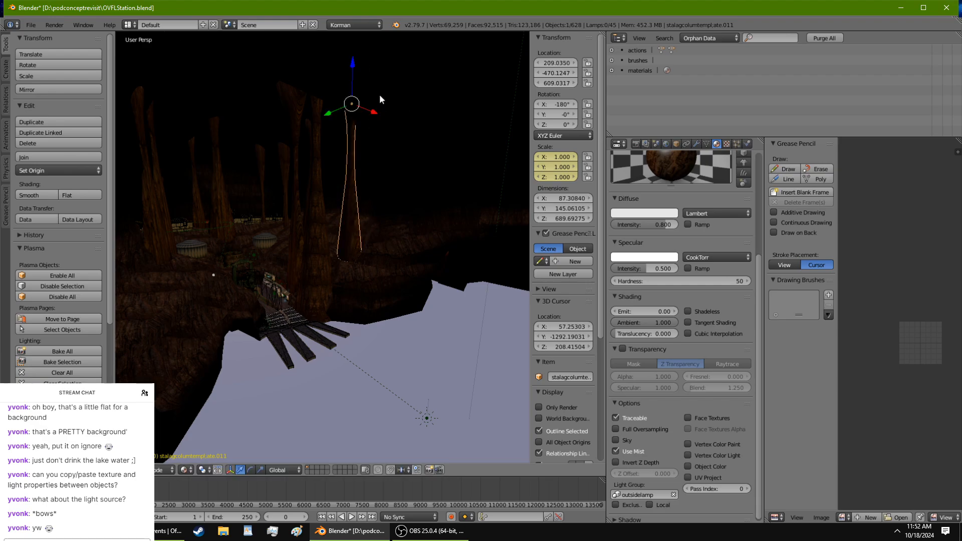
Step: Scale the copied column's mesh down to about 362 units tall and lower the column to about Z 488
key(Tab)
key(s)
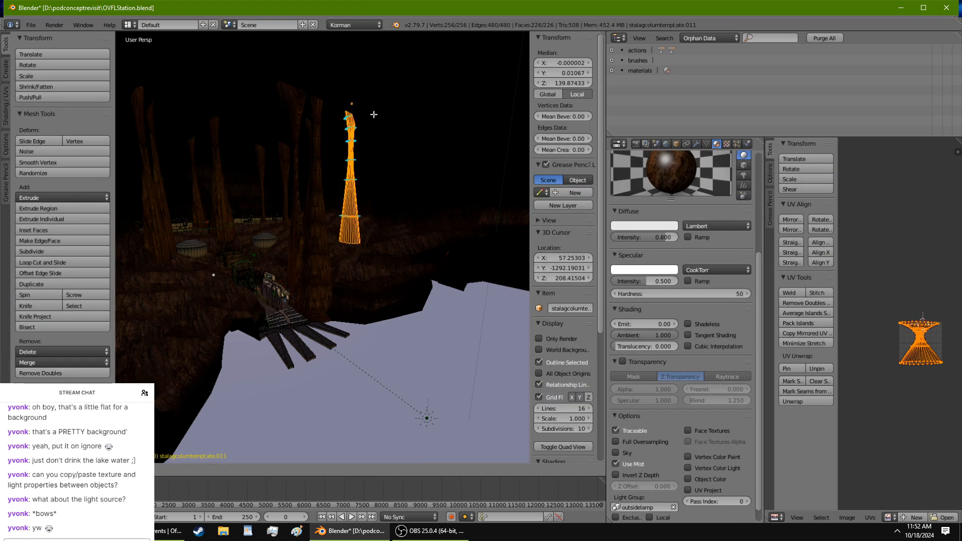
click(363, 119)
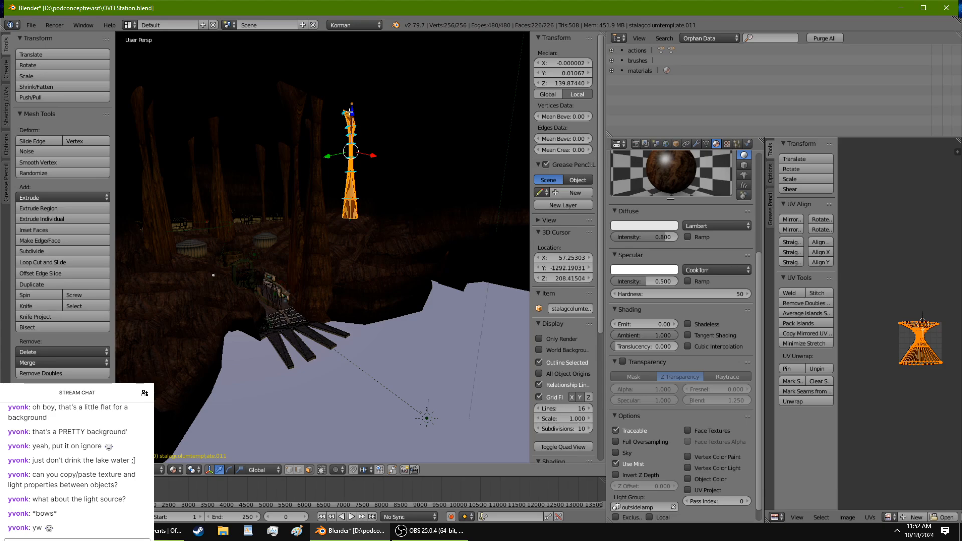
key(Tab)
drag(353, 74, 350, 116)
Step: Rotate the small column's mesh 90 degrees about the Z axis
scroll(360, 145, up, 4)
scroll(361, 149, up, 2)
shift+middle_drag(365, 152, 275, 211)
key(r)
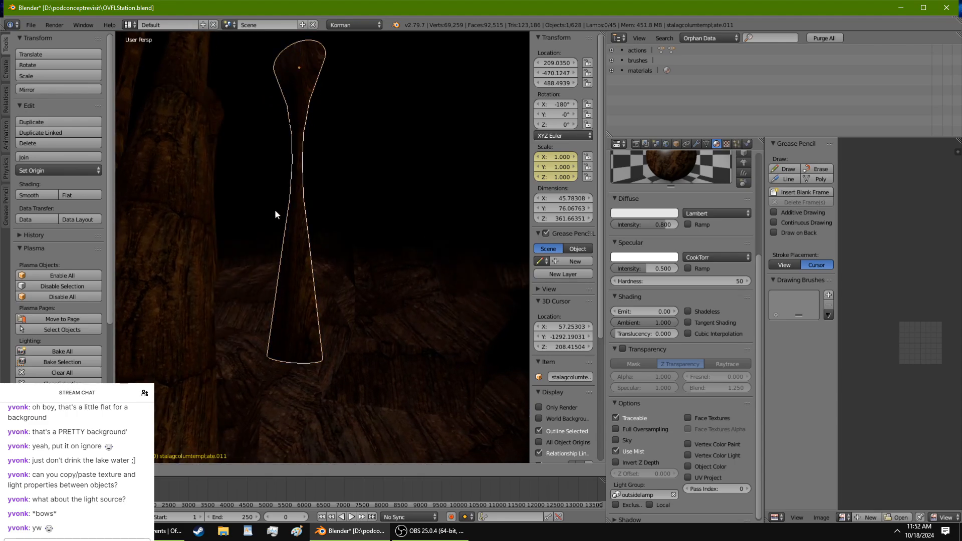
right_click(278, 207)
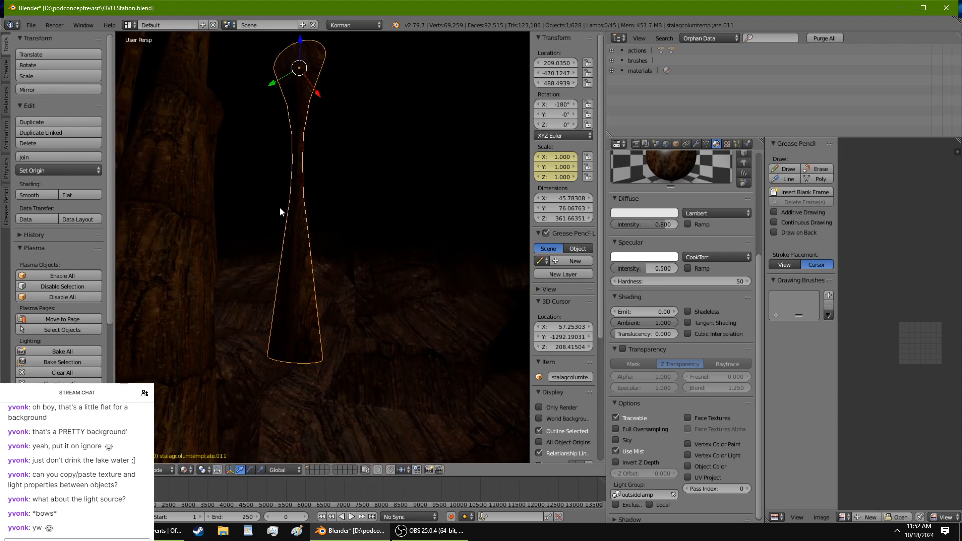
key(Tab)
text(rz90)
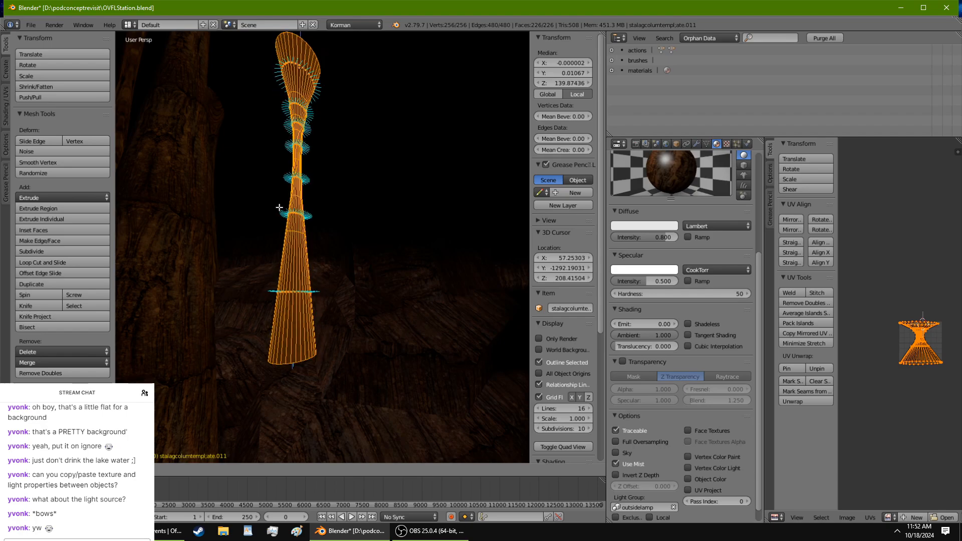
key(Return)
middle_drag(280, 208, 255, 297)
key(Tab)
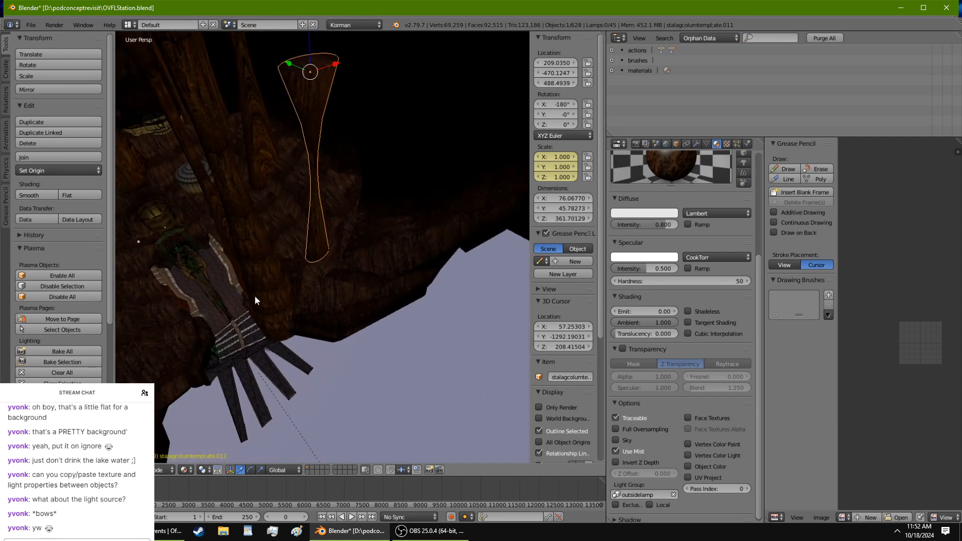
Step: Isolate the small column and the neighbouring rock terrain in local view and lower the column to about Z 404
shift+right_click(323, 296)
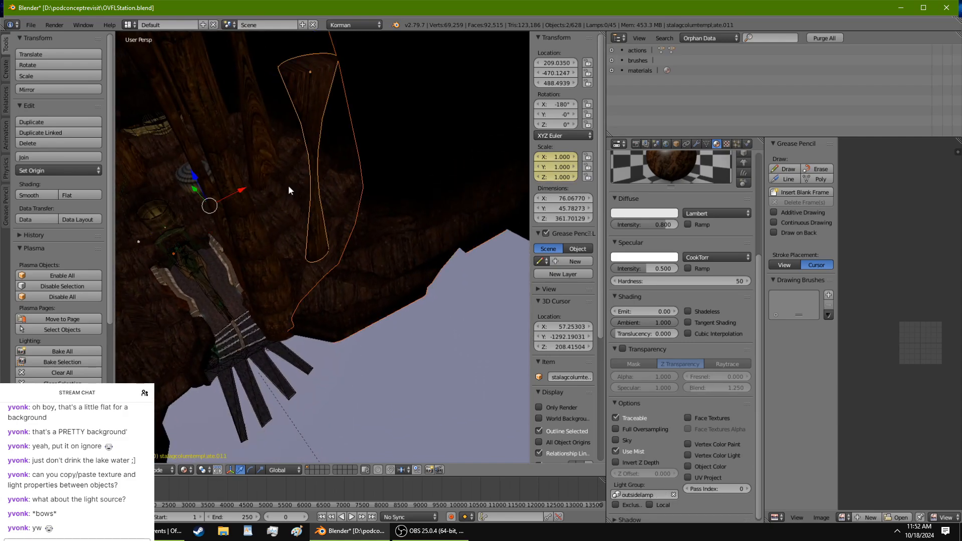
key(KP_Divide)
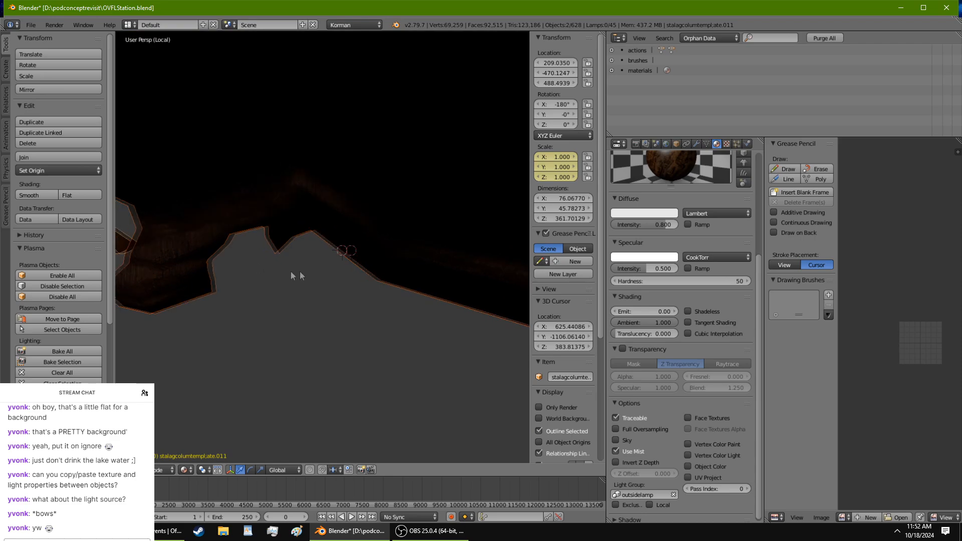
middle_drag(292, 276, 261, 151)
right_click(272, 188)
drag(260, 74, 261, 110)
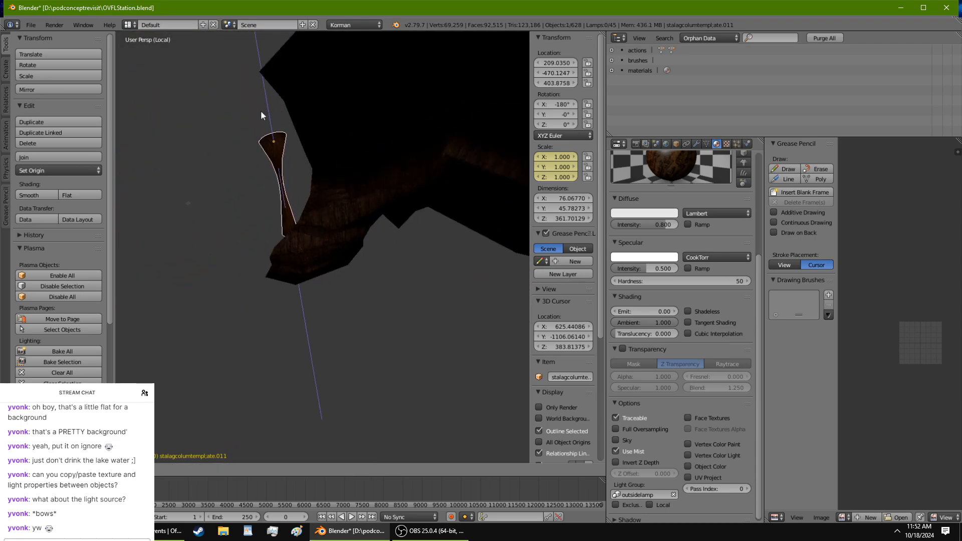
Step: Reposition the small column on the rock ledge at about X 174, Y -519, Z 445 and leave local view
middle_drag(261, 110, 400, 304)
drag(301, 126, 328, 157)
middle_drag(328, 157, 373, 119)
drag(244, 183, 226, 155)
middle_drag(225, 155, 341, 145)
drag(341, 145, 328, 154)
key(KP_Divide)
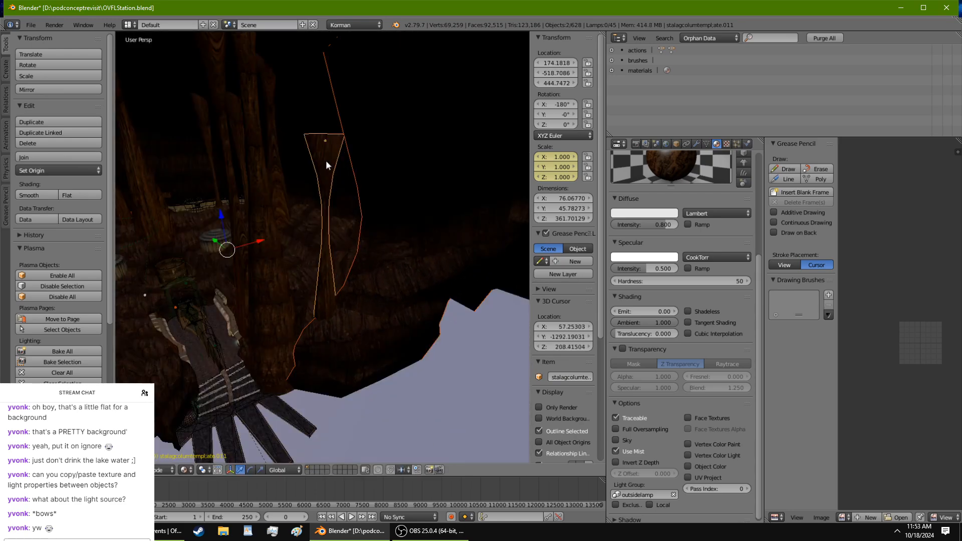
Step: Add the dock terrain and the adjacent large column to the selection and isolate all four objects in local view
shift+right_click(277, 239)
scroll(279, 248, up, 1)
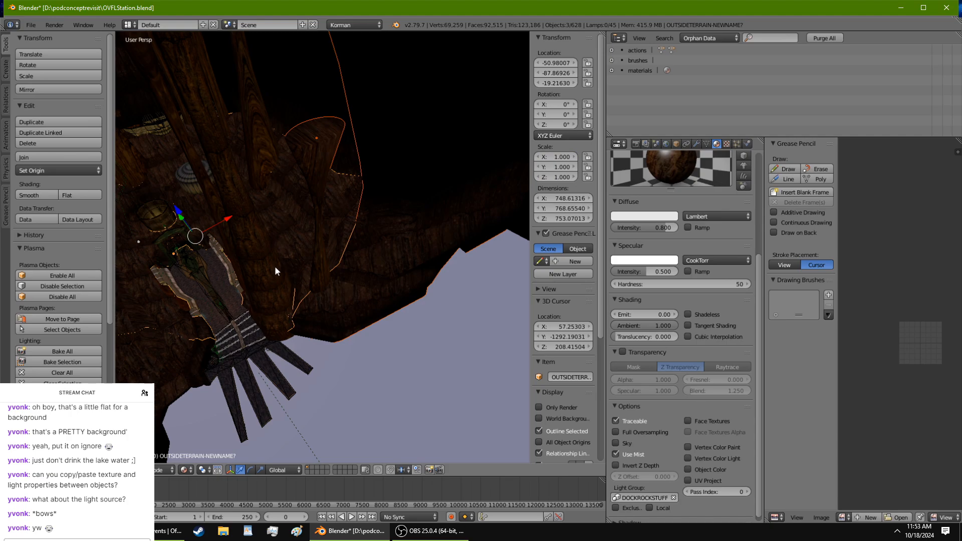
shift+right_click(274, 272)
key(KP_Divide)
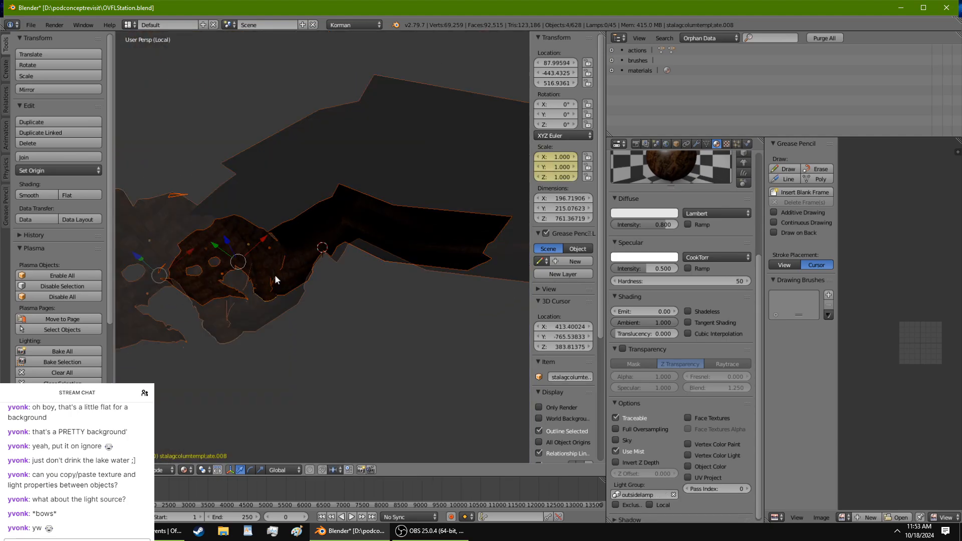
middle_drag(451, 227, 308, 176)
Step: Set the small column's origin to its geometry
right_click(269, 341)
click(102, 469)
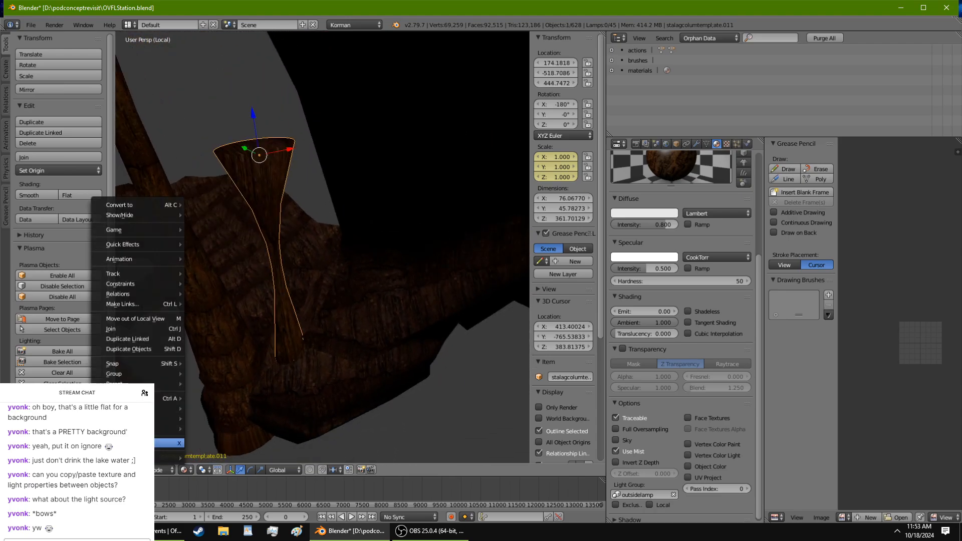
mouse_move(173, 429)
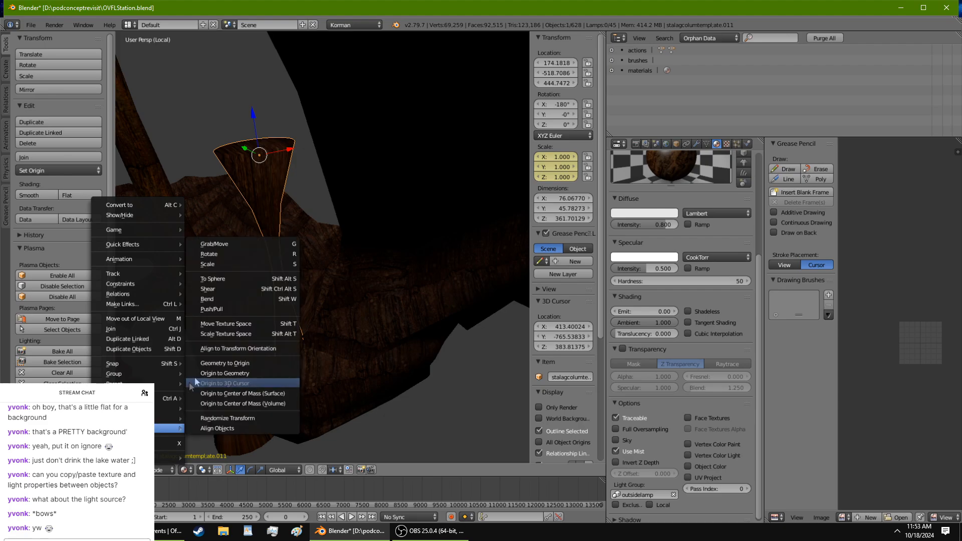
click(249, 375)
Step: Move the small column closer to the large column, to about X 124, Y -499
drag(306, 253, 272, 267)
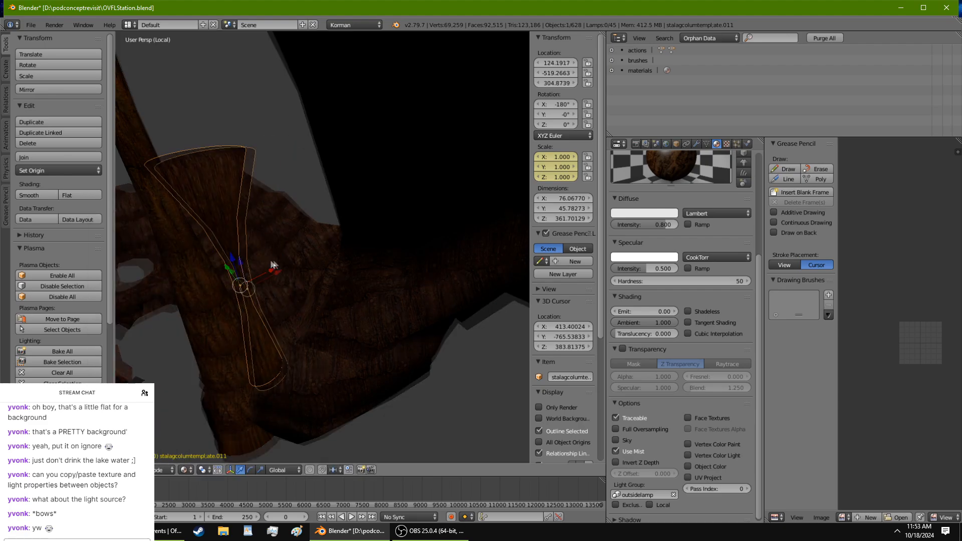
middle_drag(272, 268, 317, 239)
drag(308, 240, 288, 236)
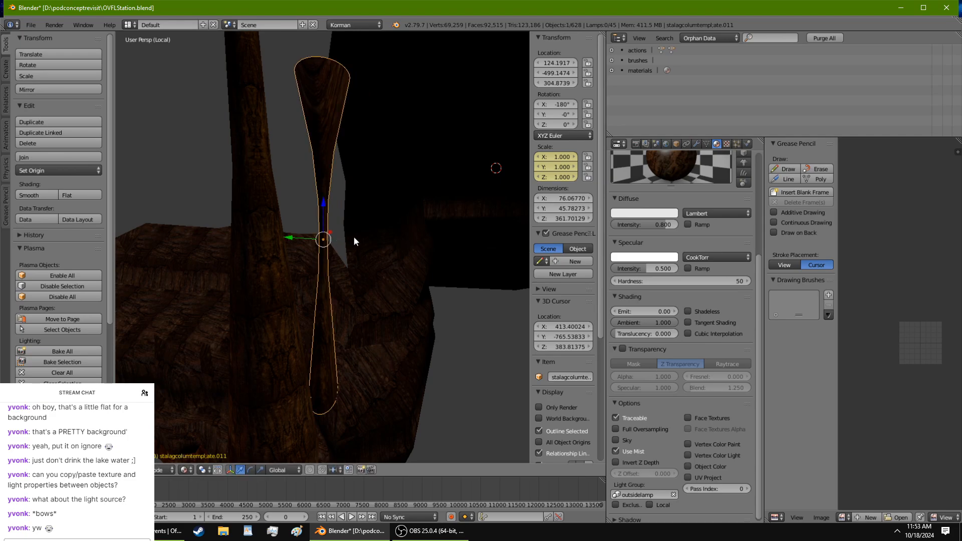
Step: Widen the small column's mesh along Y to about 88 units and lower the column to about Z 271
key(Tab)
key(s)
key(y)
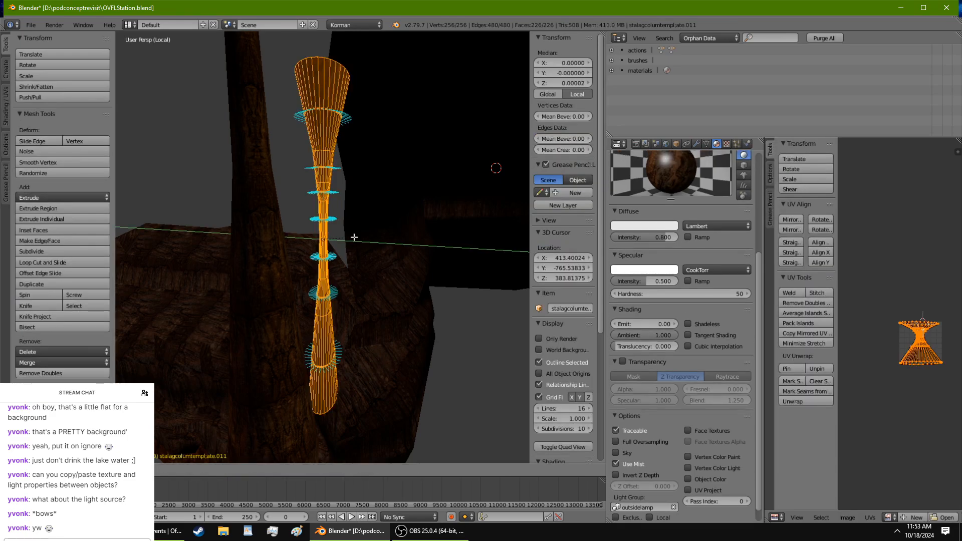
click(366, 231)
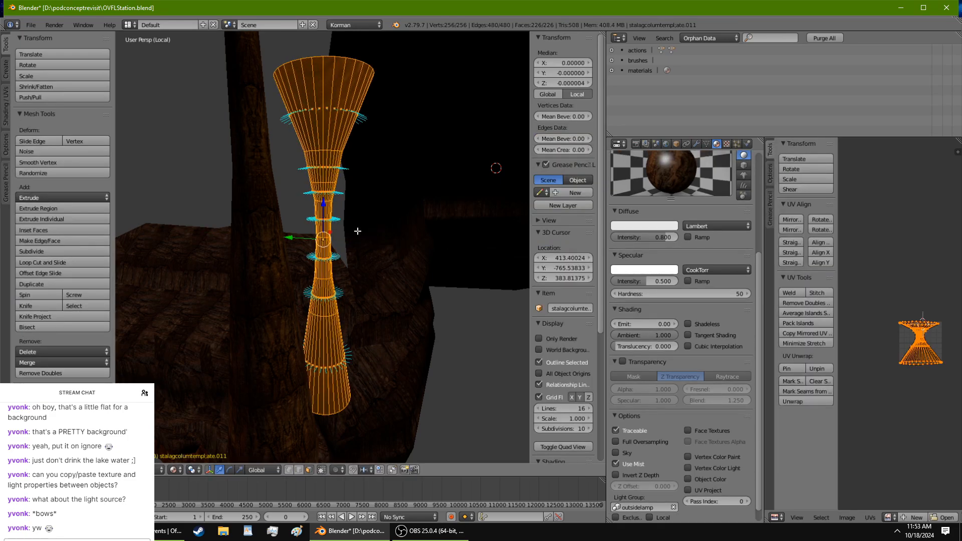
key(Tab)
middle_drag(347, 230, 267, 145)
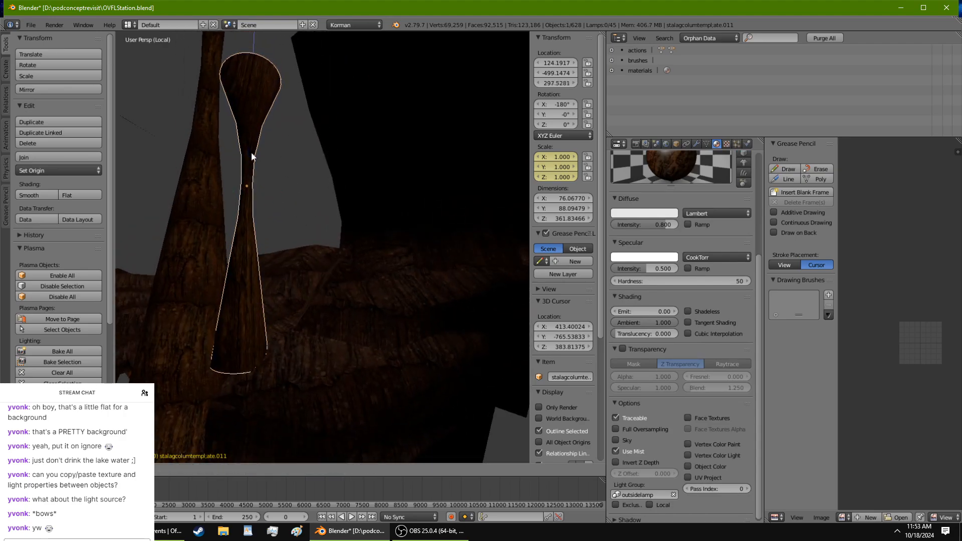
click(256, 173)
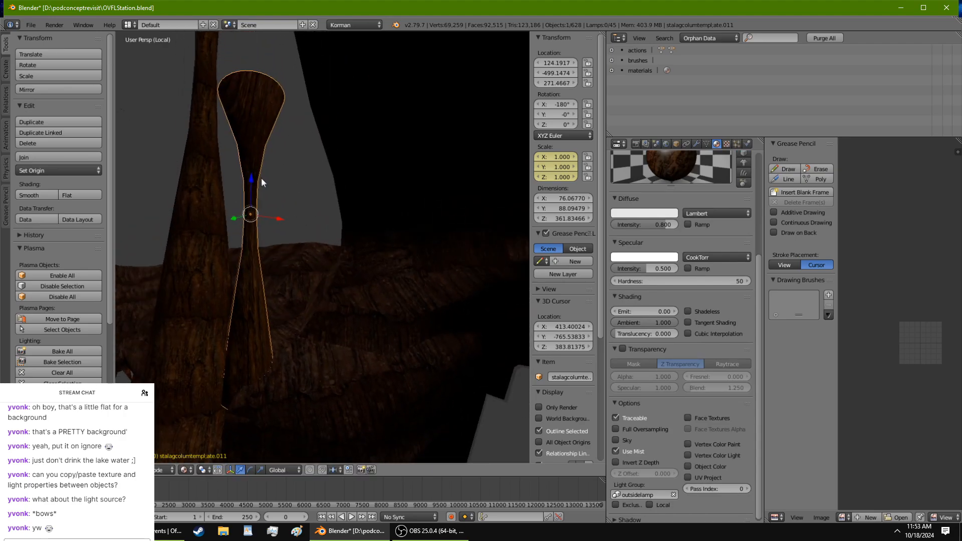
Step: Select the top face of the small column's mesh and adjust its height along the Z axis
middle_drag(261, 178, 261, 216)
key(Tab)
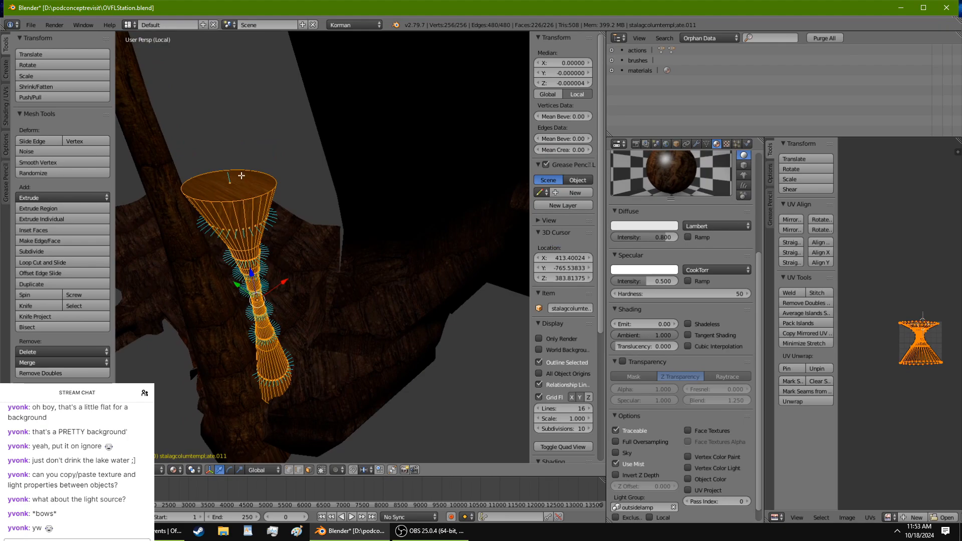
right_click(242, 176)
middle_drag(242, 175, 285, 168)
drag(278, 161, 278, 155)
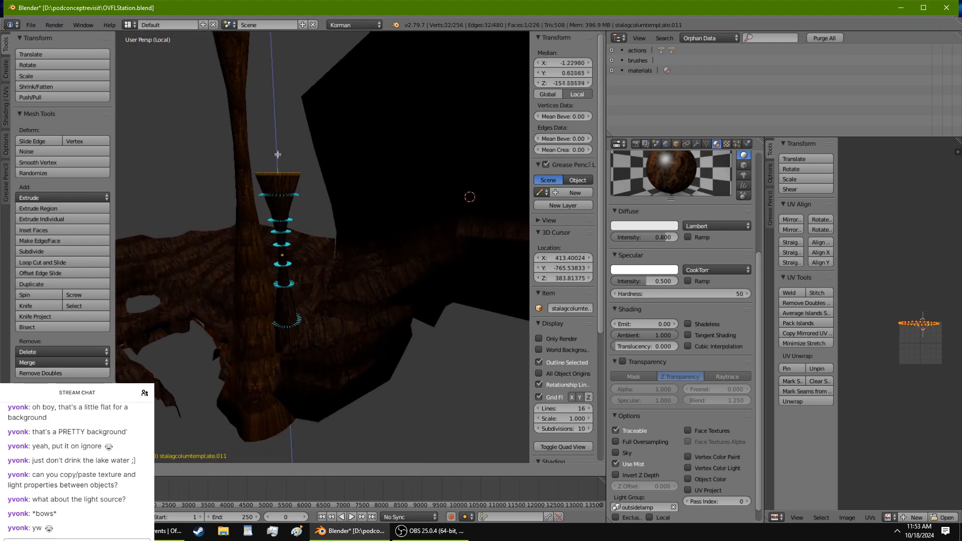
drag(280, 92, 284, 148)
Step: Add the ring of side faces beneath the top face to the selection and raise them, making the column about 508 units tall
shift+right_click(286, 181)
middle_drag(285, 181, 68, 176)
ctrl+right_click(314, 190)
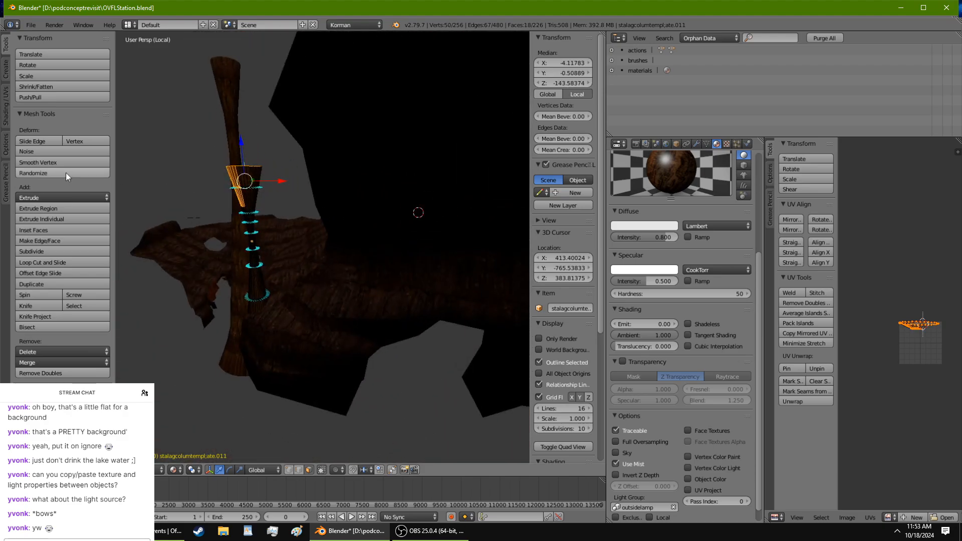
middle_drag(239, 173, 277, 138)
drag(256, 146, 257, 82)
middle_drag(258, 83, 336, 161)
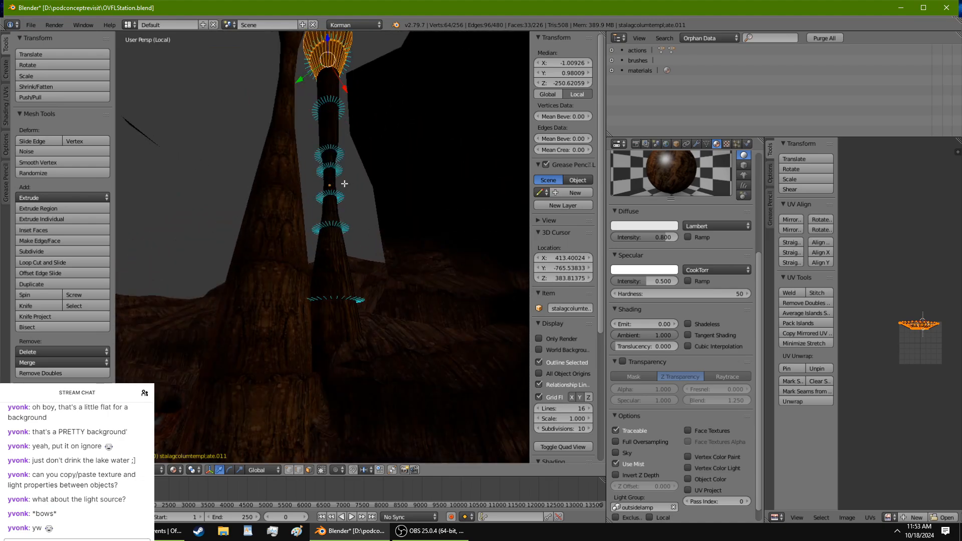
key(Tab)
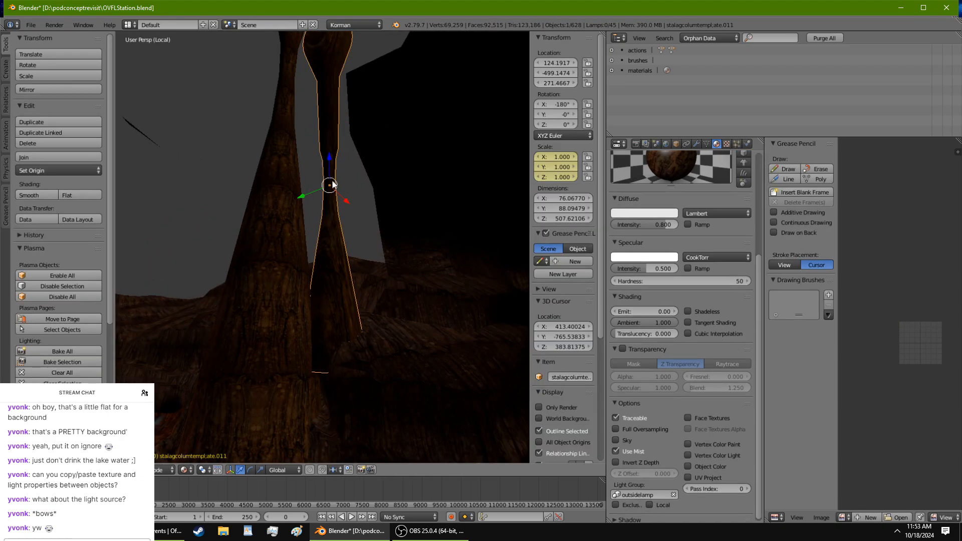
Step: Extend the bottom face of the small column's mesh until the column is about 542 units tall, and leave the isolated view
key(Tab)
middle_drag(370, 258, 357, 235)
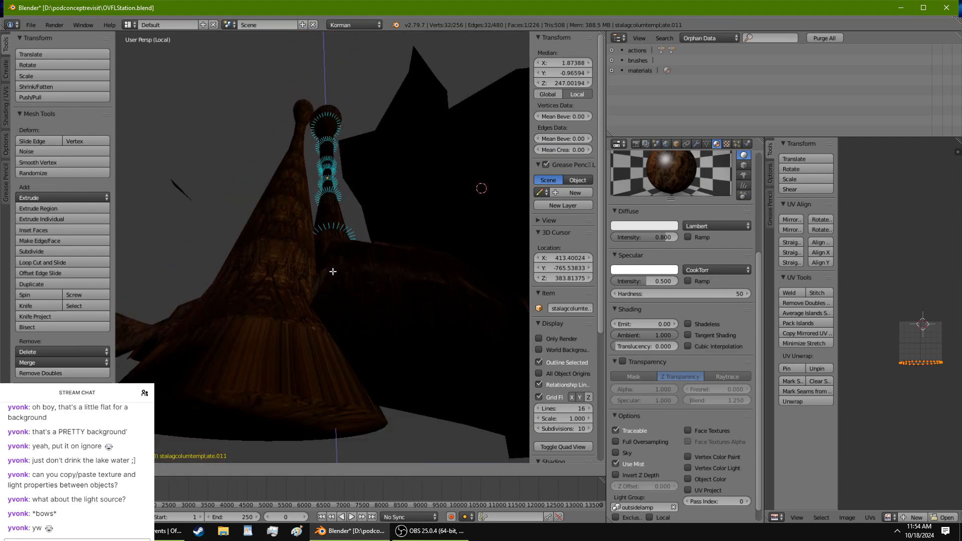
key(Tab)
key(KP_Divide)
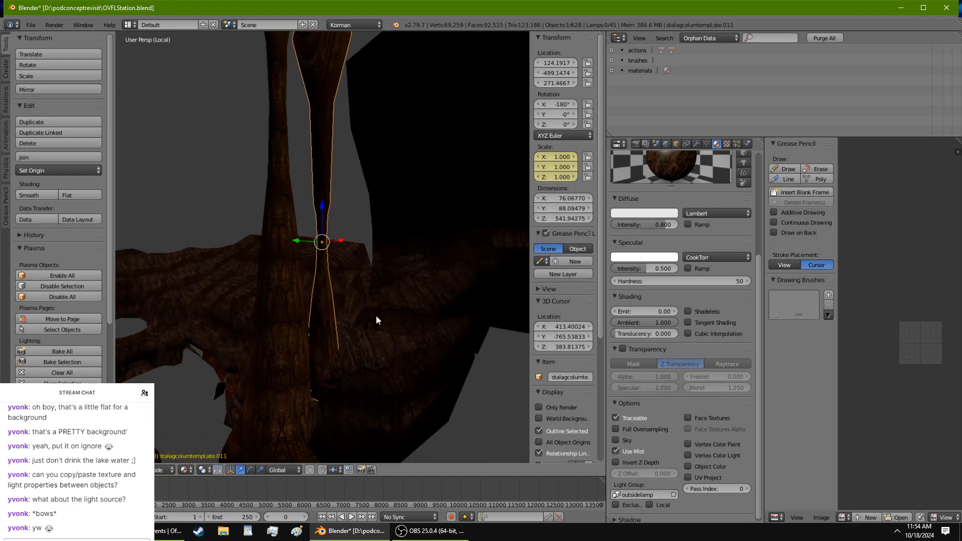
Step: Select the small column beside the large one and repeatedly smooth all vertices of its mesh
middle_drag(409, 239, 378, 274)
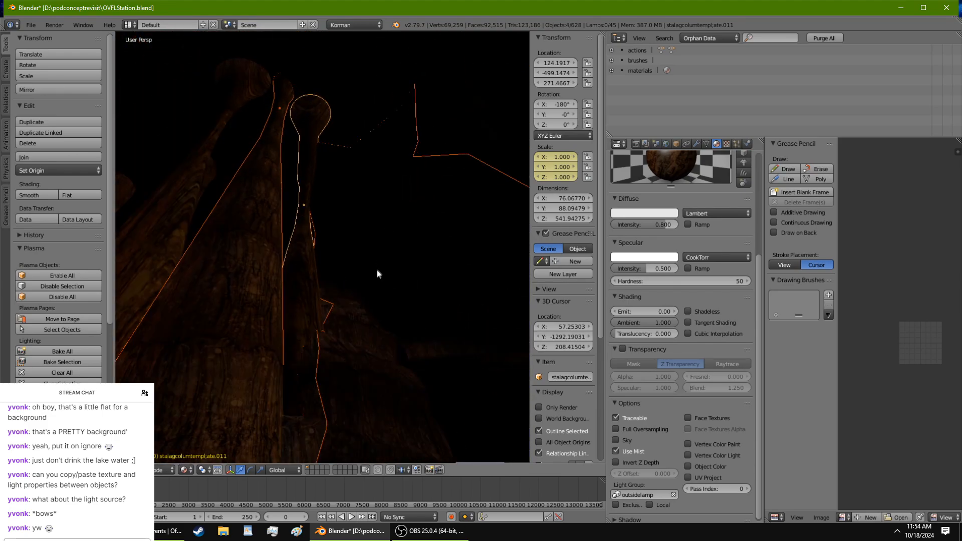
middle_drag(308, 246, 342, 199)
right_click(336, 201)
right_click(337, 221)
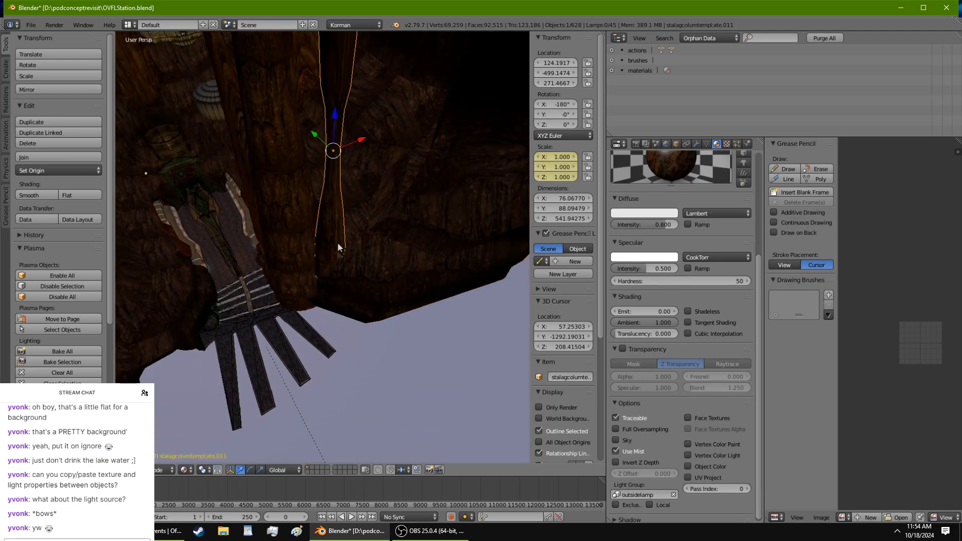
scroll(335, 267, up, 3)
middle_drag(336, 267, 352, 185)
key(Tab)
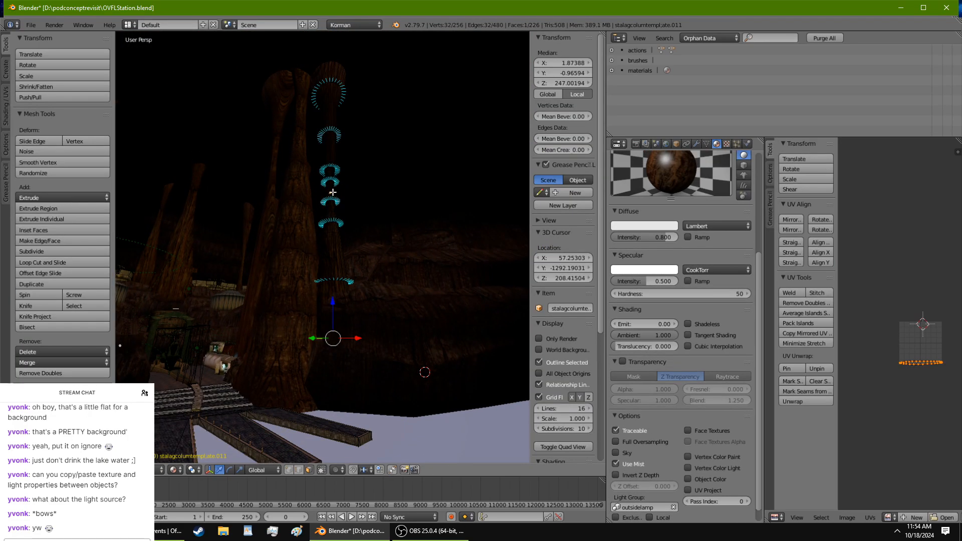
key(a)
click(62, 161)
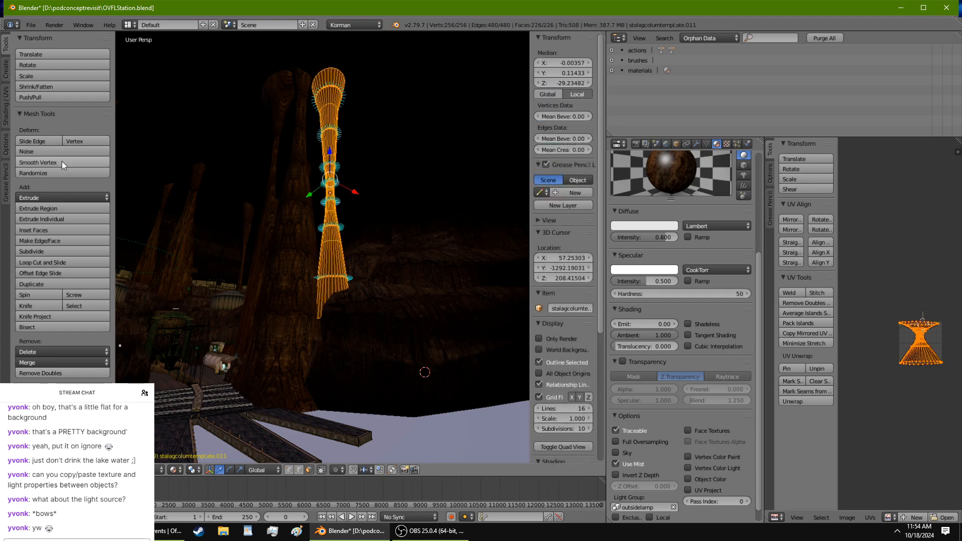
click(62, 161)
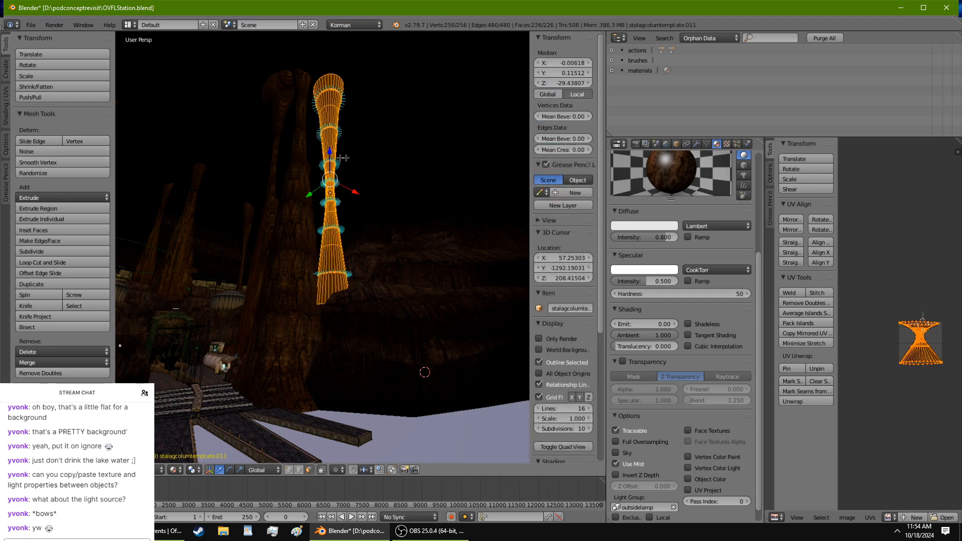
Step: Stretch the small column's whole mesh along Z, making the column about 675 units tall
key(s)
key(z)
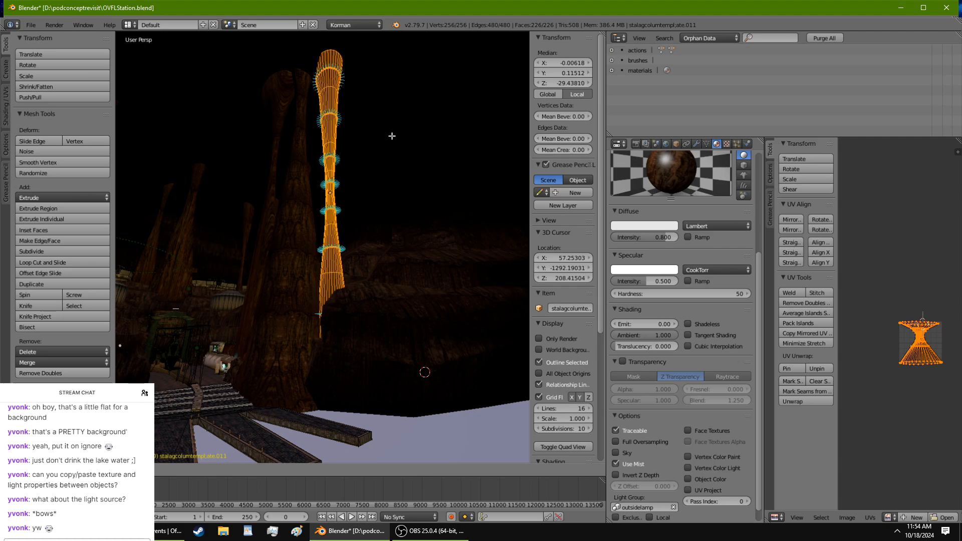
click(396, 130)
middle_drag(386, 143, 399, 183)
key(Tab)
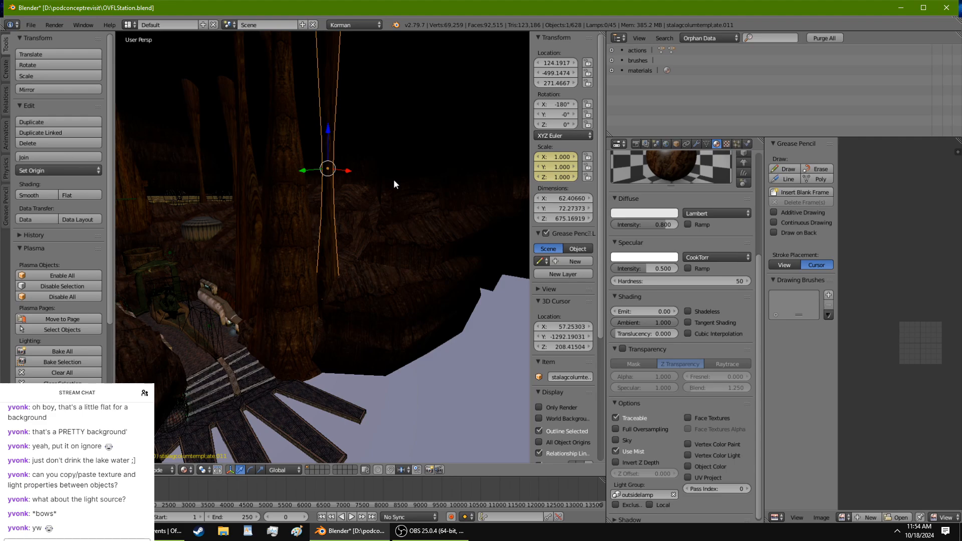
Step: Duplicate the small column and place the copy at about X 84, Y -498, Z 232
click(35, 127)
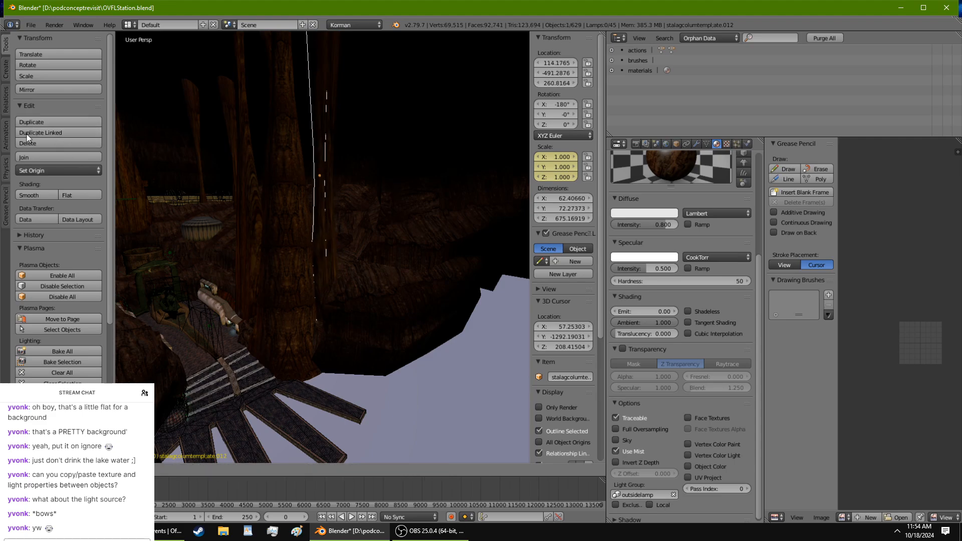
click(244, 146)
middle_drag(244, 146, 358, 197)
drag(358, 197, 351, 198)
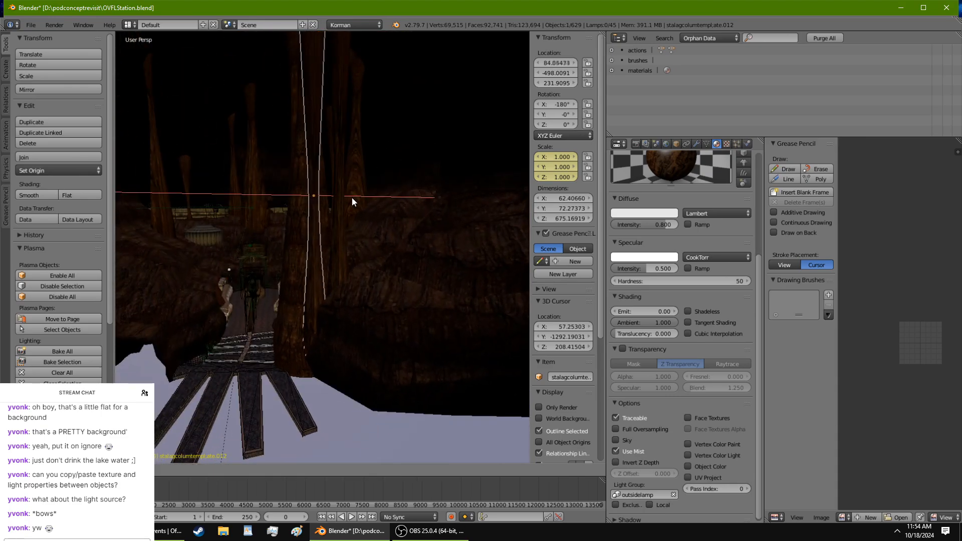
Step: Scale the duplicated column's mesh to about 44 by 51 units wide and 618 units tall
key(Tab)
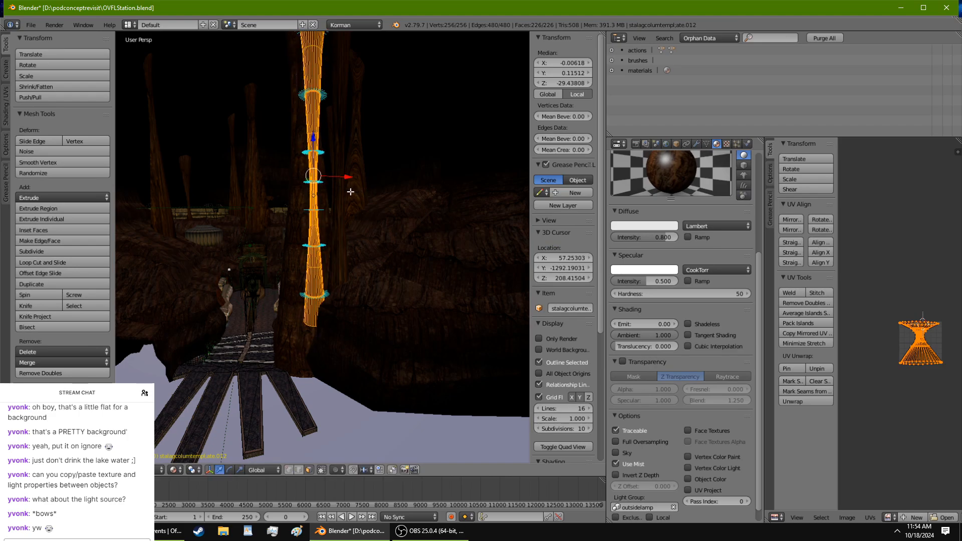
key(s)
click(366, 165)
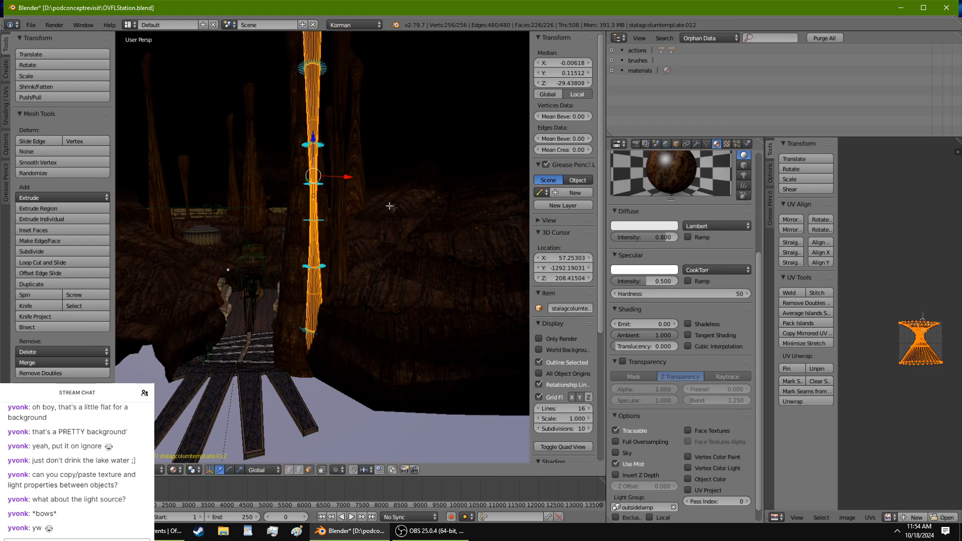
middle_drag(365, 164, 456, 228)
drag(292, 176, 295, 181)
middle_drag(295, 181, 345, 240)
scroll(345, 240, up, 4)
key(Tab)
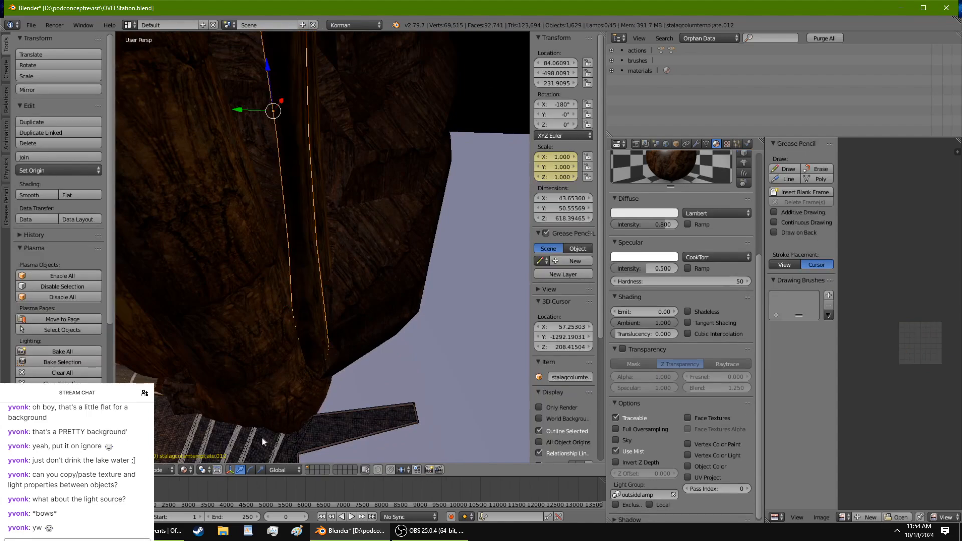
Step: Switch the viewport to solid shading and move the thin duplicate column along Y to about -511.5
click(190, 469)
click(215, 440)
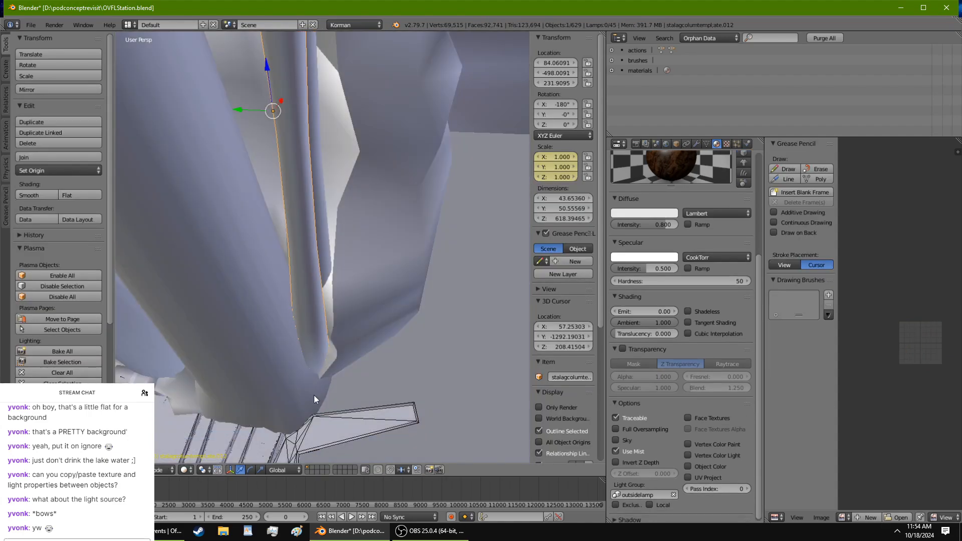
middle_drag(315, 385, 328, 211)
drag(303, 118, 350, 98)
middle_drag(346, 89, 316, 173)
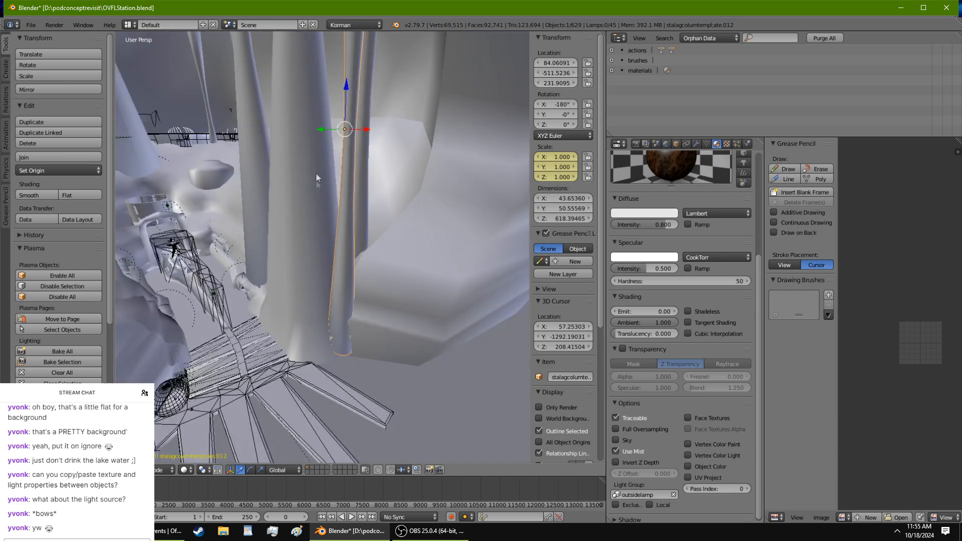
Step: Select the large column's lower side faces next to the thin column and shift them along Y to a median of about -78.7
right_click(314, 254)
middle_drag(314, 253, 299, 306)
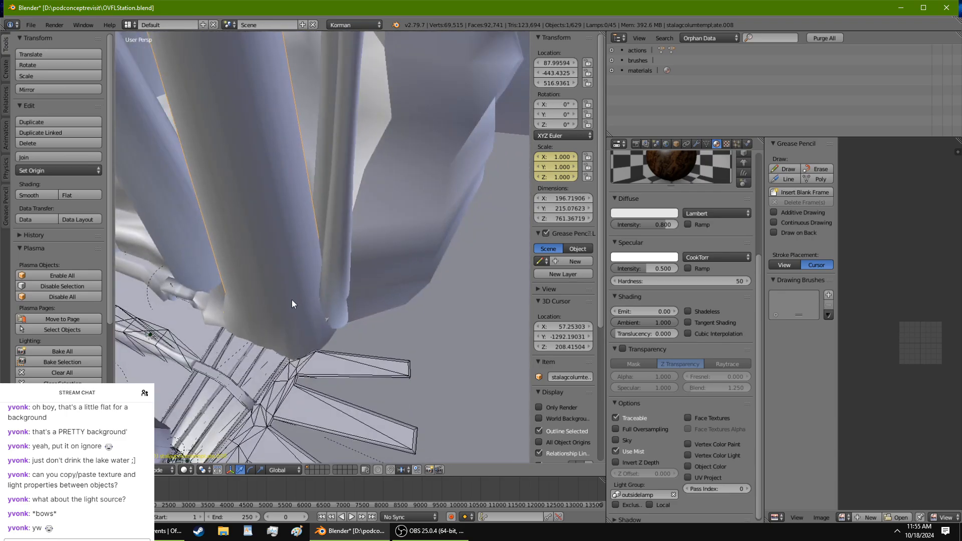
key(Tab)
right_click(330, 334)
middle_drag(330, 334, 241, 148)
scroll(289, 281, down, 3)
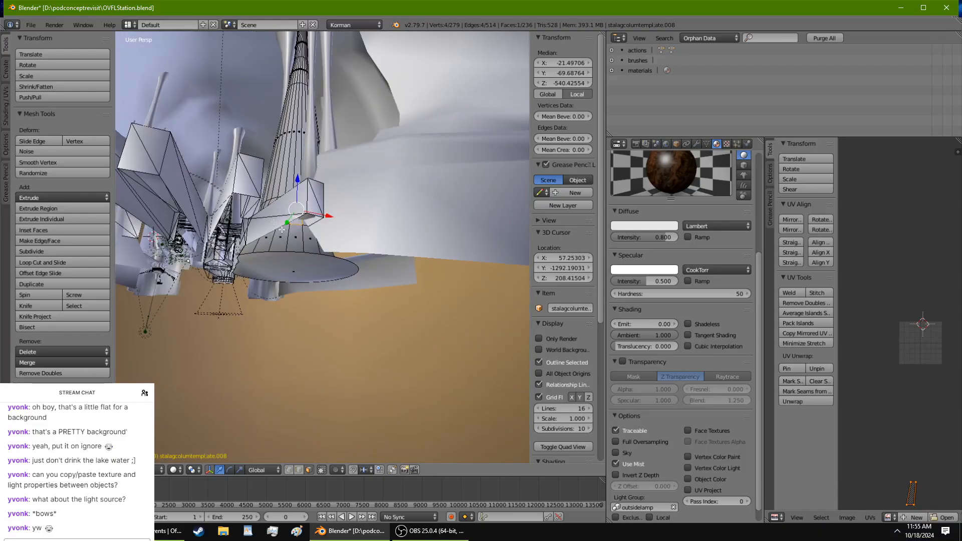
middle_drag(325, 212, 365, 250)
shift+right_click(268, 120)
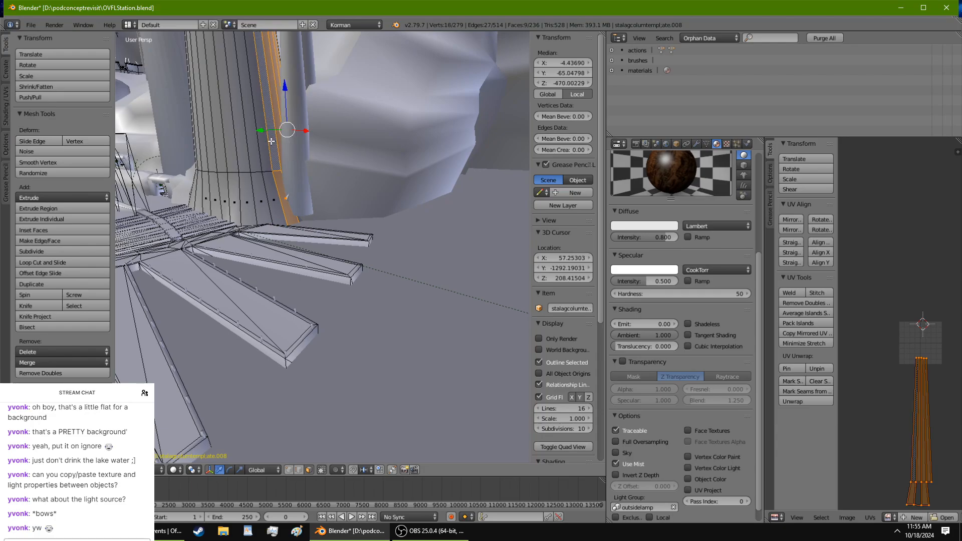
middle_drag(267, 119, 262, 163)
drag(262, 163, 279, 155)
middle_drag(279, 155, 370, 184)
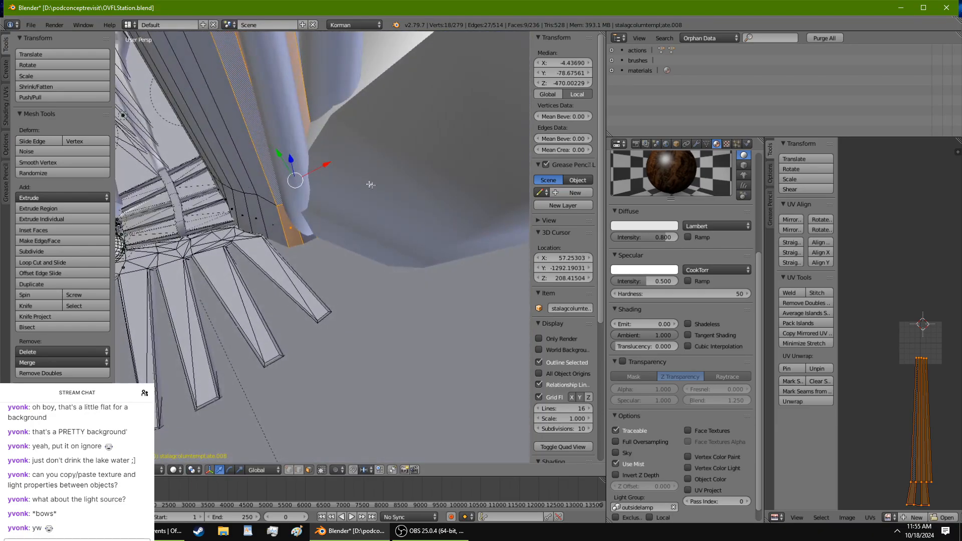
Step: Push the selected lower faces of the large column further out, to a median of about X -0.96, Y -90.3
key(s)
key(Escape)
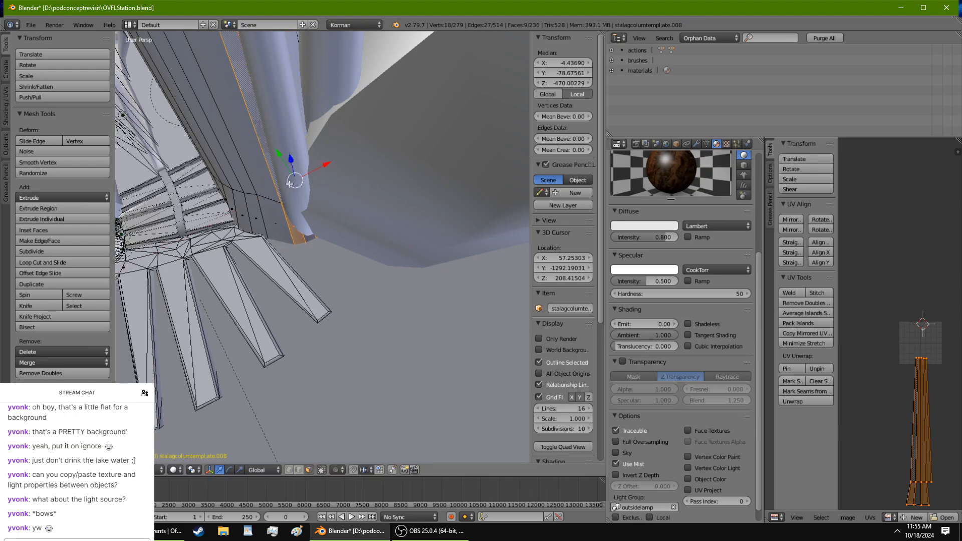
drag(282, 156, 335, 181)
middle_drag(338, 180, 355, 83)
scroll(354, 82, down, 6)
shift+middle_drag(323, 143, 330, 250)
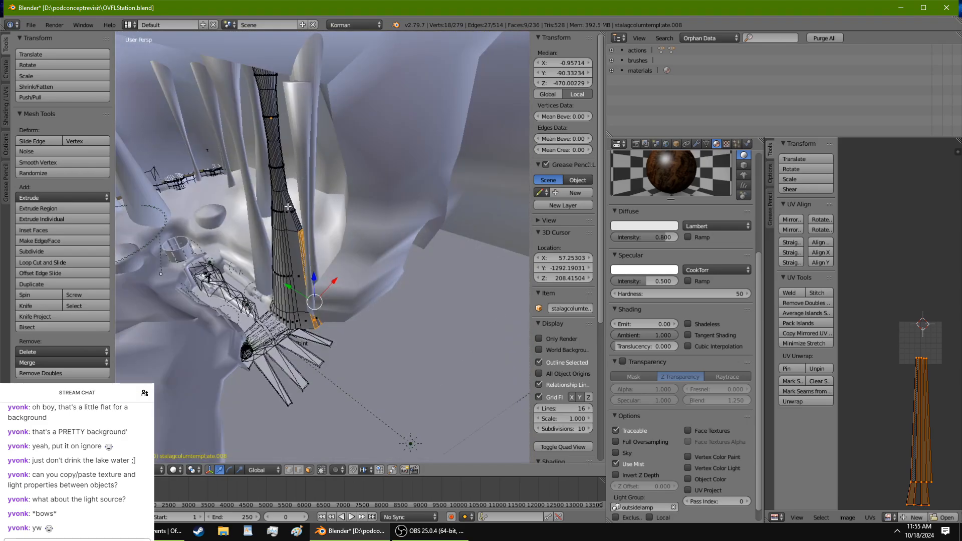
Step: Select the large column's side faces just above the displaced base area and smooth their vertices repeatedly
middle_drag(282, 214, 213, 271)
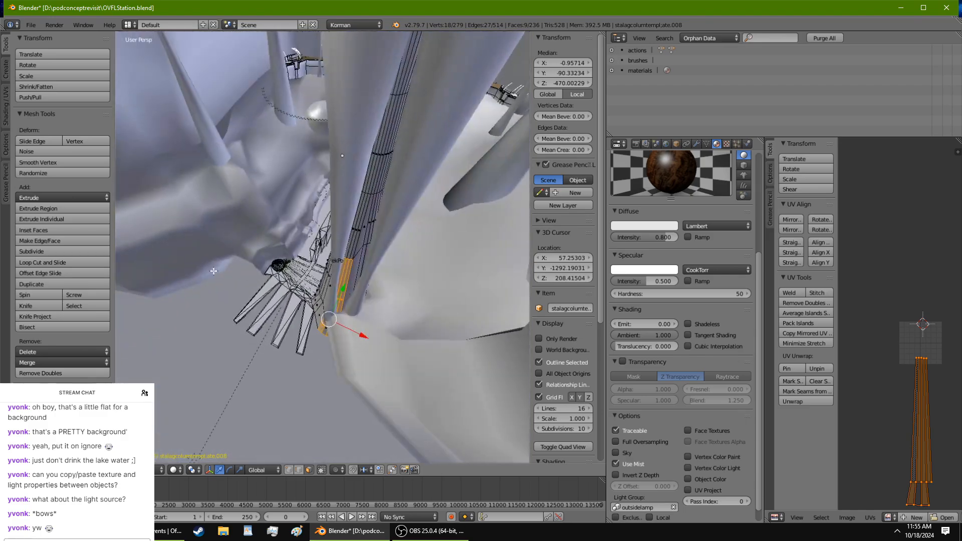
alt+right_click(371, 229)
middle_drag(360, 227, 457, 216)
alt+right_click(293, 230)
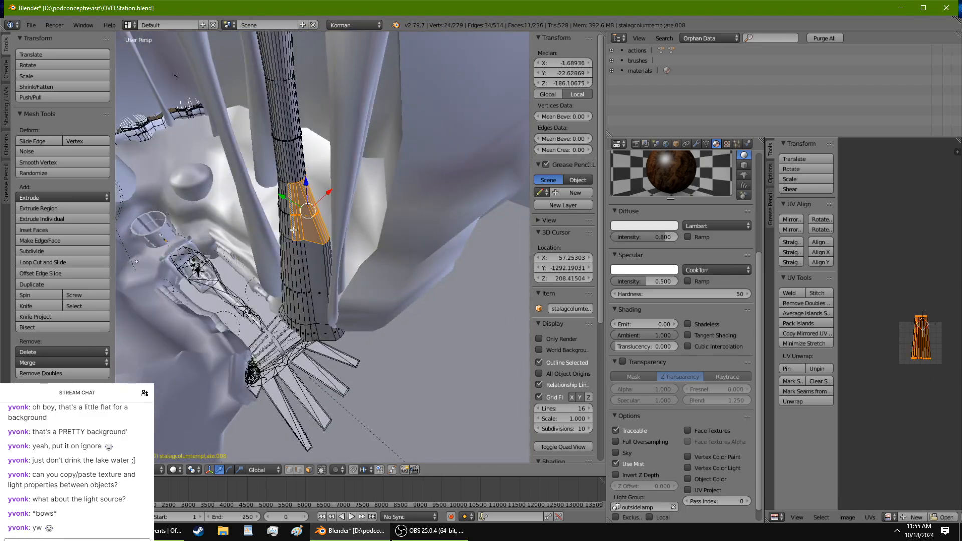
click(73, 163)
click(73, 162)
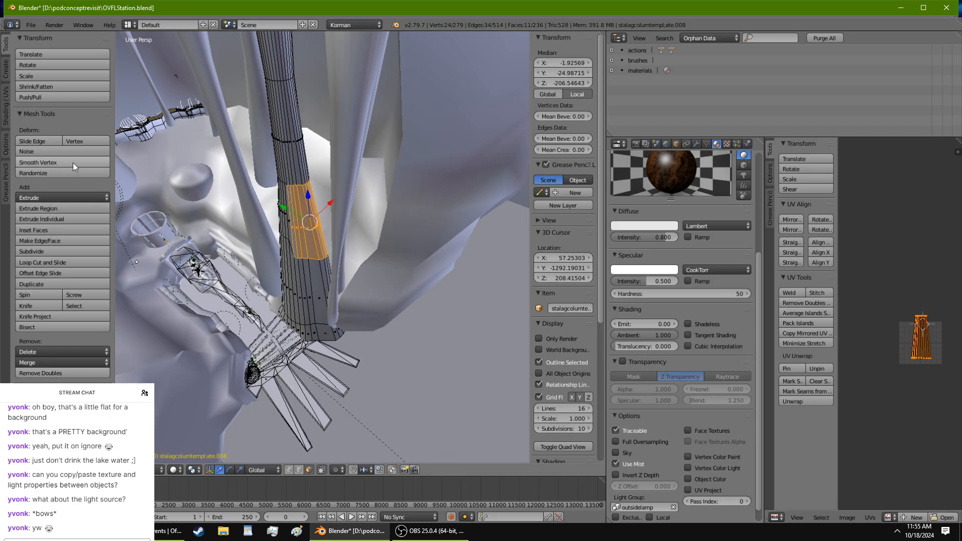
click(73, 162)
click(73, 162)
middle_drag(260, 205, 291, 134)
Step: Select the top face of the thin duplicate column's mesh and raise it, making the column about 718 units tall
key(Tab)
key(Tab)
middle_drag(347, 103, 346, 146)
right_click(341, 111)
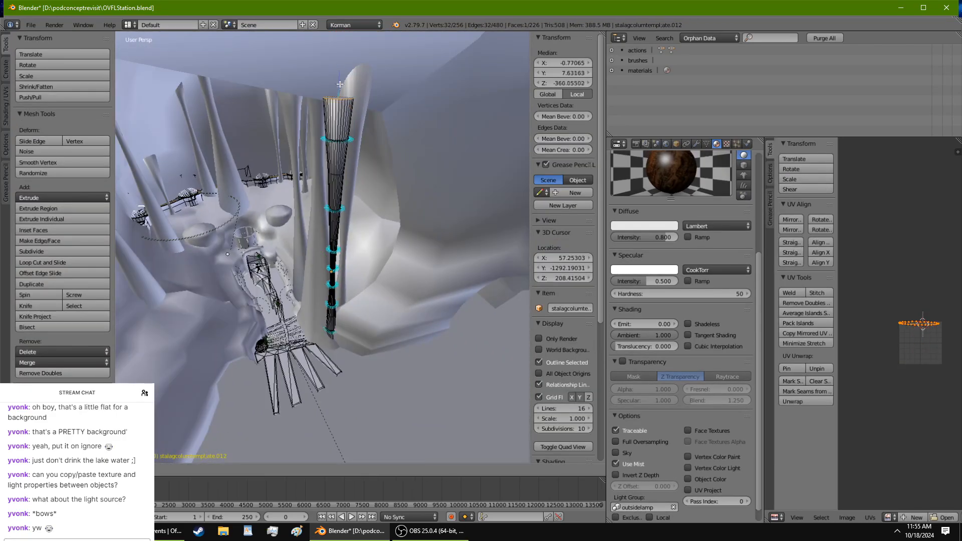
middle_drag(377, 403, 300, 303)
key(Tab)
Step: Save the scene over OVFLStation.blend and run Test Age for the uruDestiny game
click(65, 532)
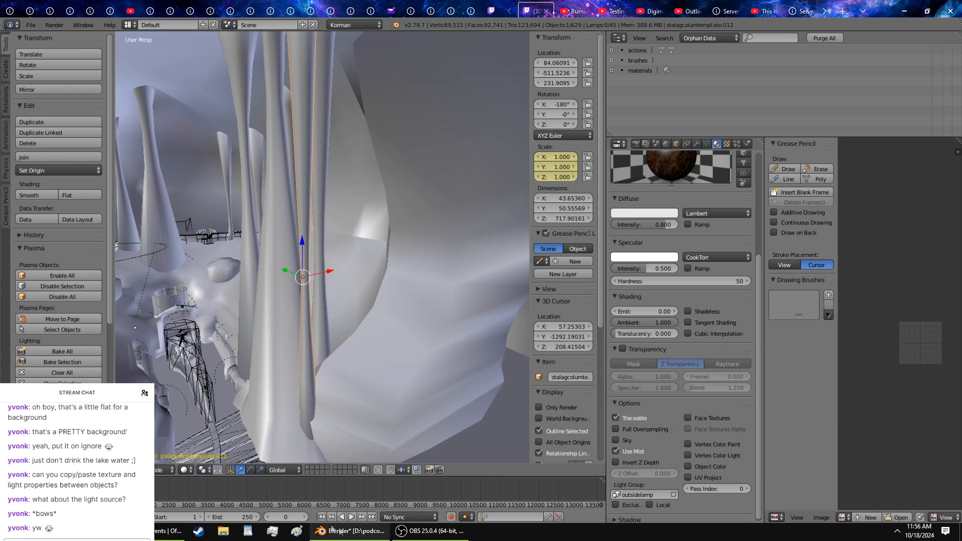
click(336, 531)
key(ctrl+s)
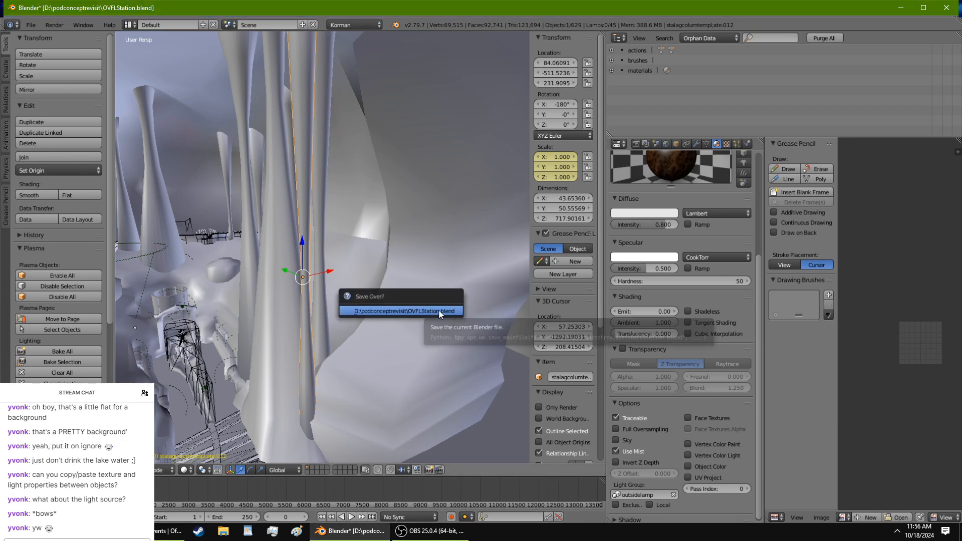
click(440, 310)
click(666, 145)
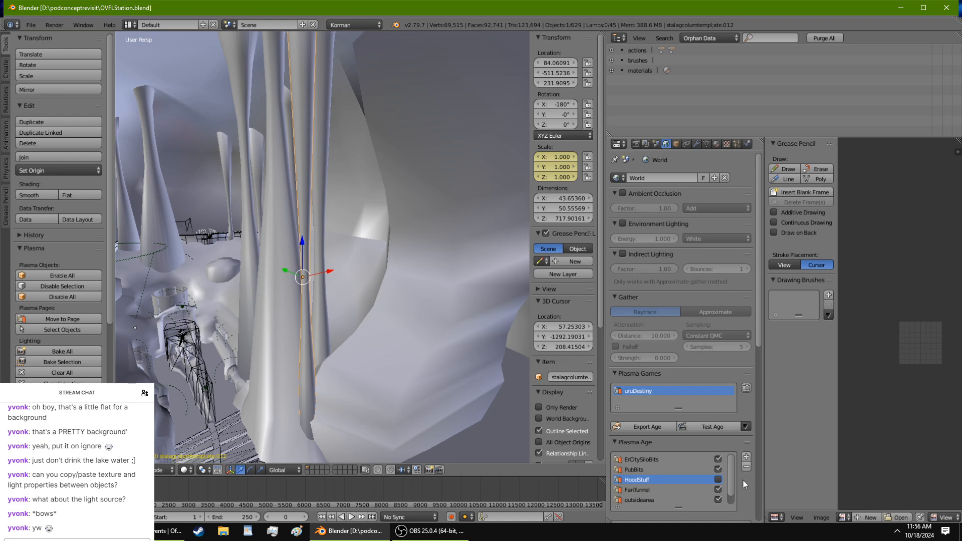
click(721, 429)
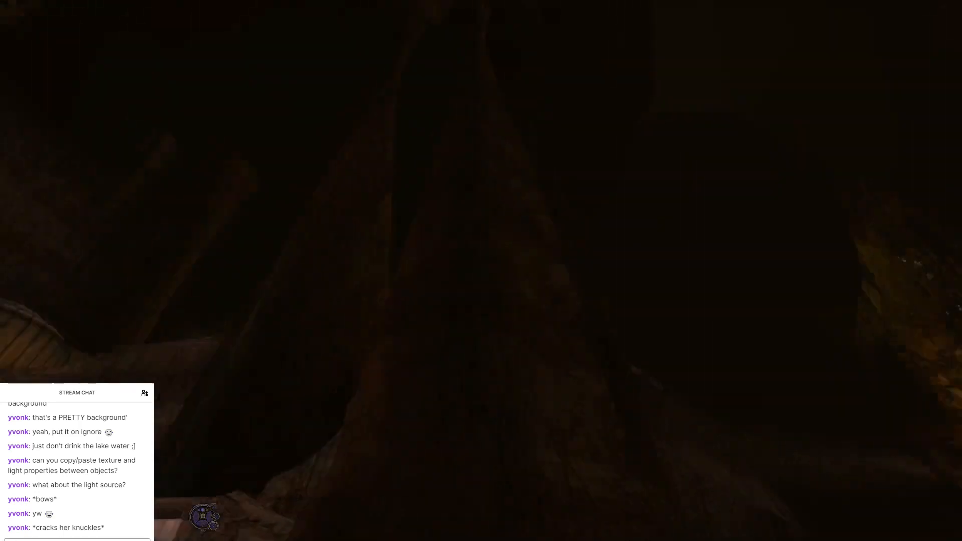
Step: Walk around the dock area of the test Age to inspect the columns and cavern, and open the game menu
key(s)
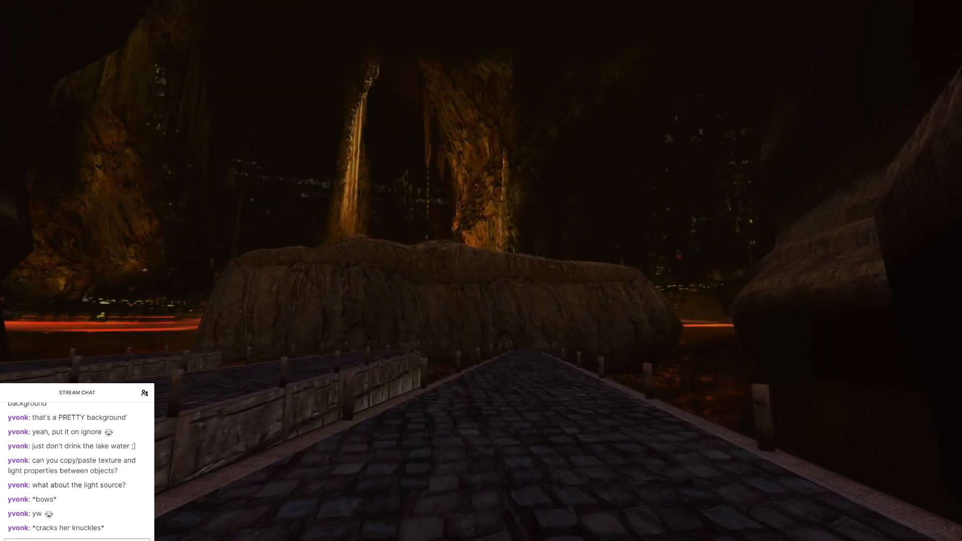
key(w)
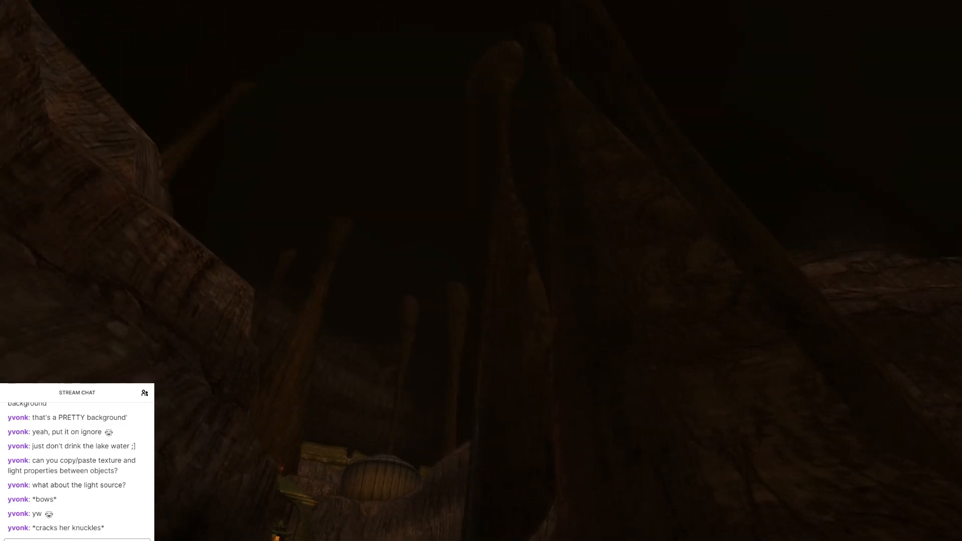
key(w)
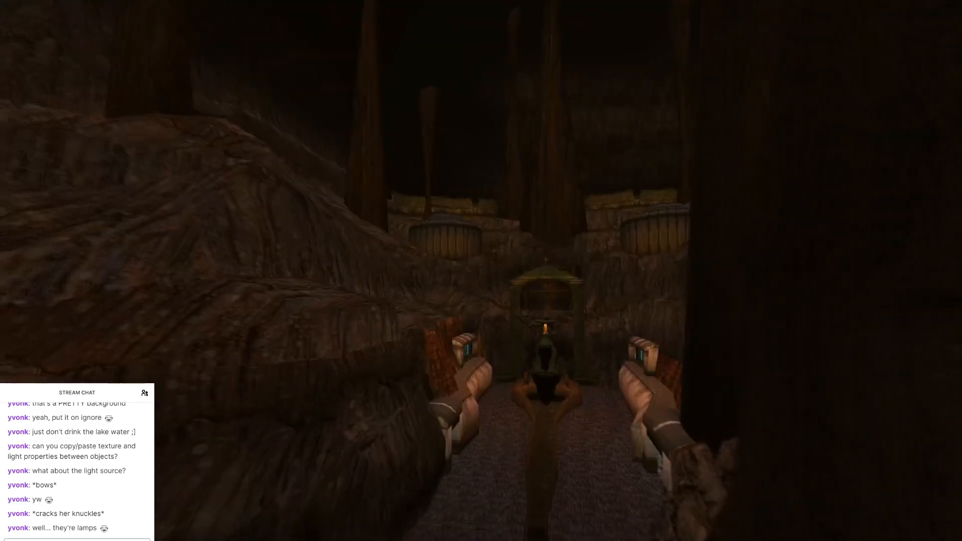
key(w)
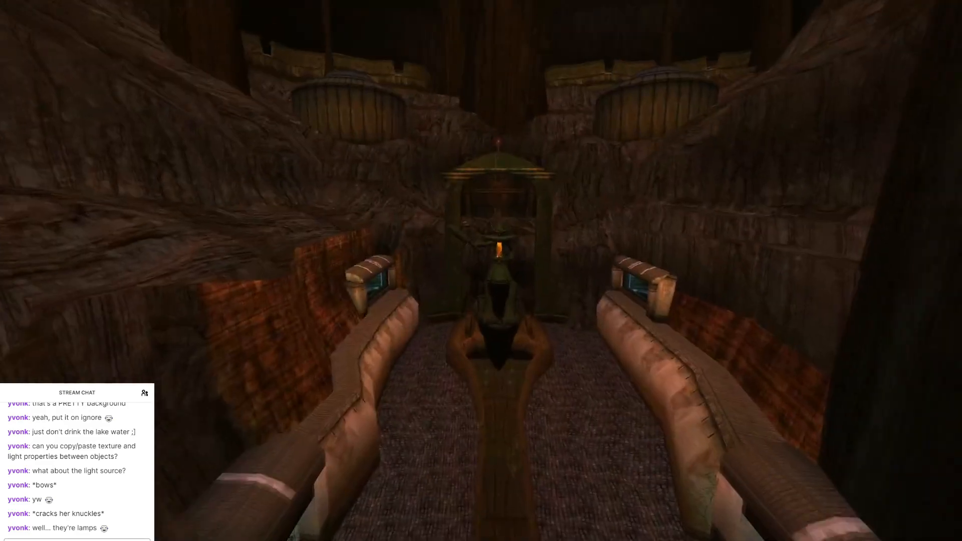
key(Escape)
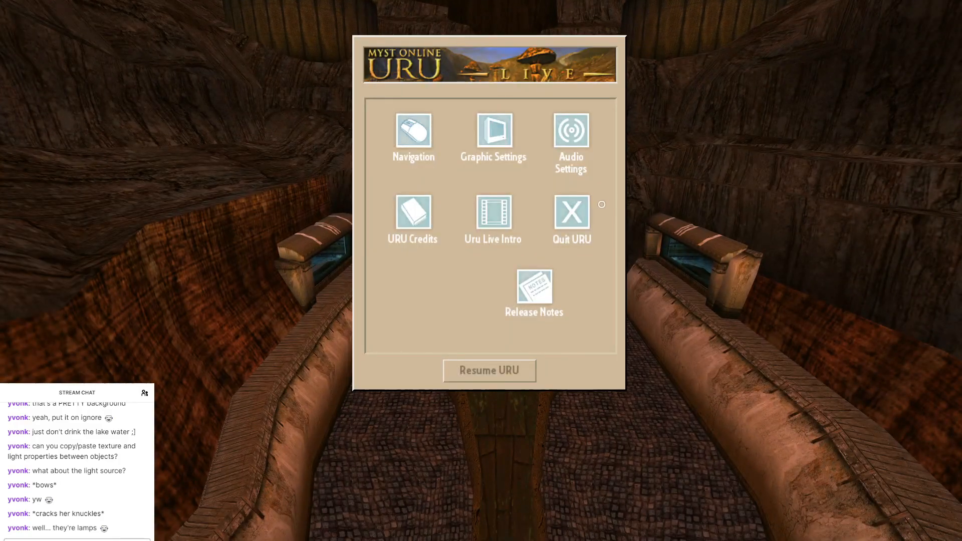
Step: Quit the URU game test, confirm the exit, and switch back to the OVFLStation scene in Blender
click(576, 209)
click(541, 346)
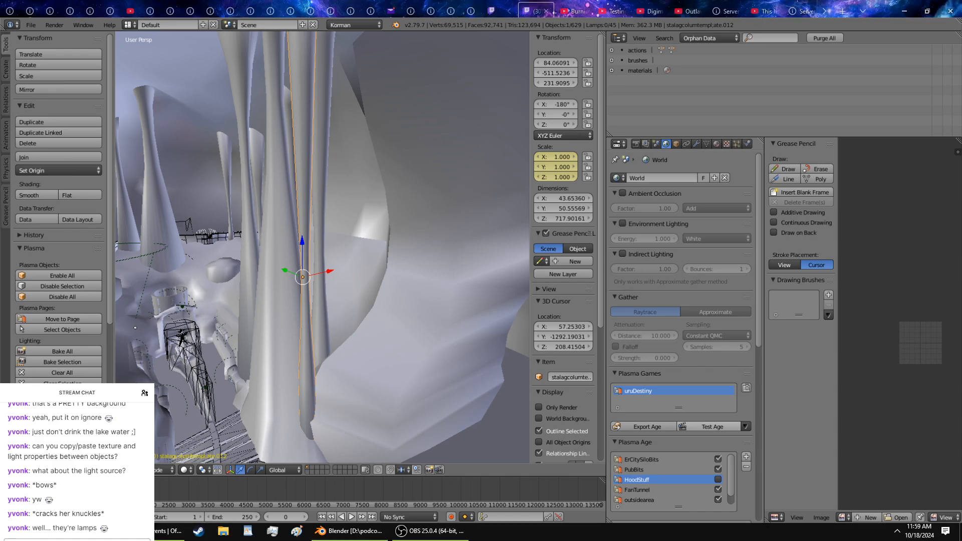
click(351, 531)
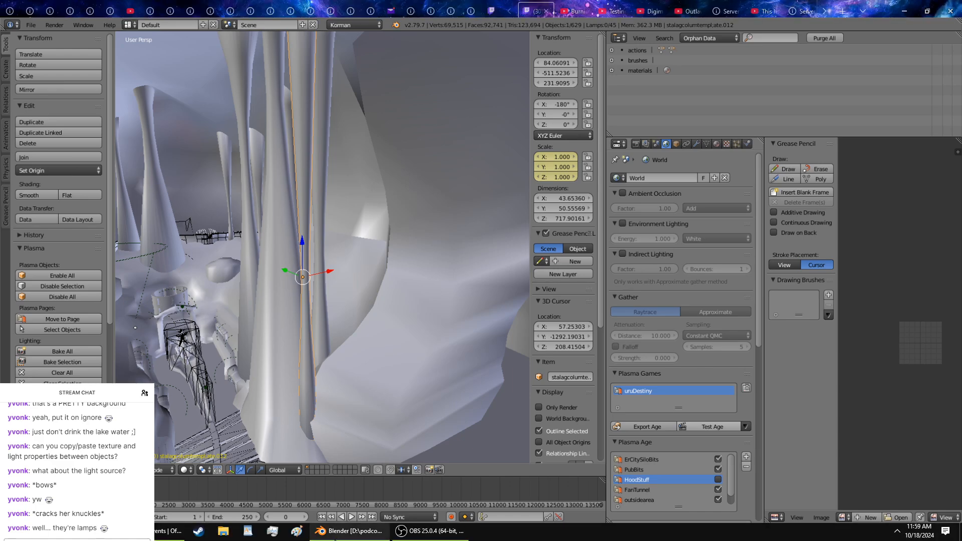
click(184, 471)
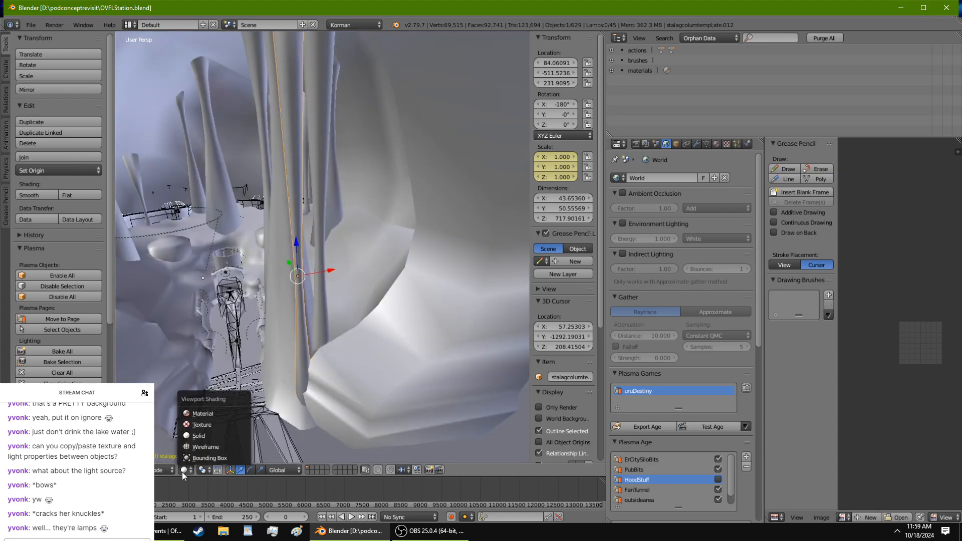
click(357, 327)
Step: Select the WaterGeometryBasin object in the cavern and isolate it in local view
scroll(357, 328, down, 4)
scroll(356, 327, down, 5)
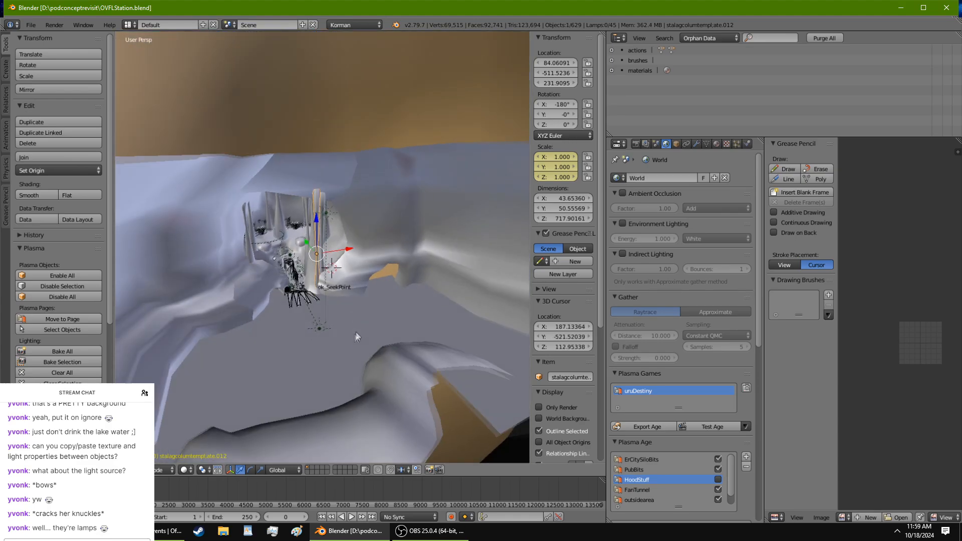
middle_drag(356, 332, 522, 311)
right_click(353, 351)
key(KP_Divide)
scroll(506, 304, up, 3)
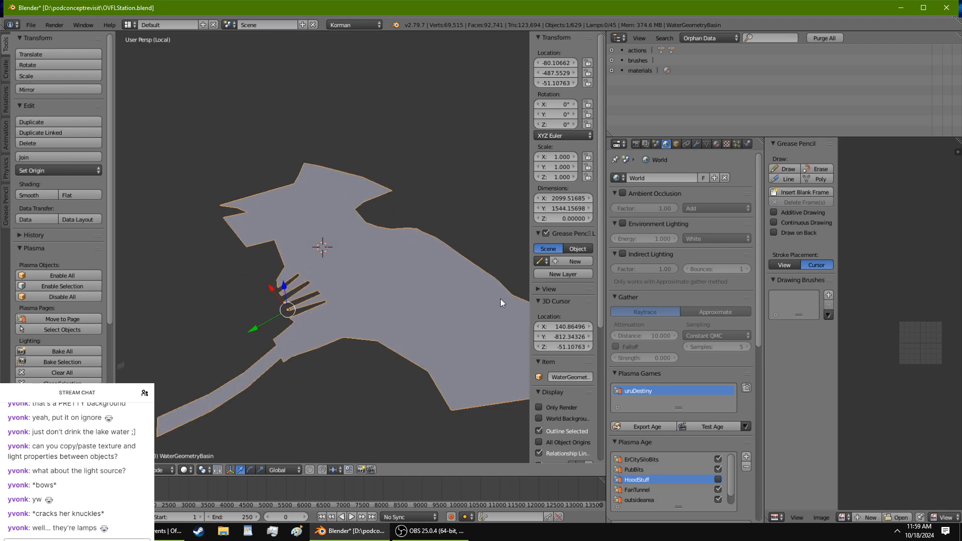
Step: Select all faces of the flat water mesh and extrude them straight down about 314 units to form a deep basin
key(Tab)
key(a)
key(a)
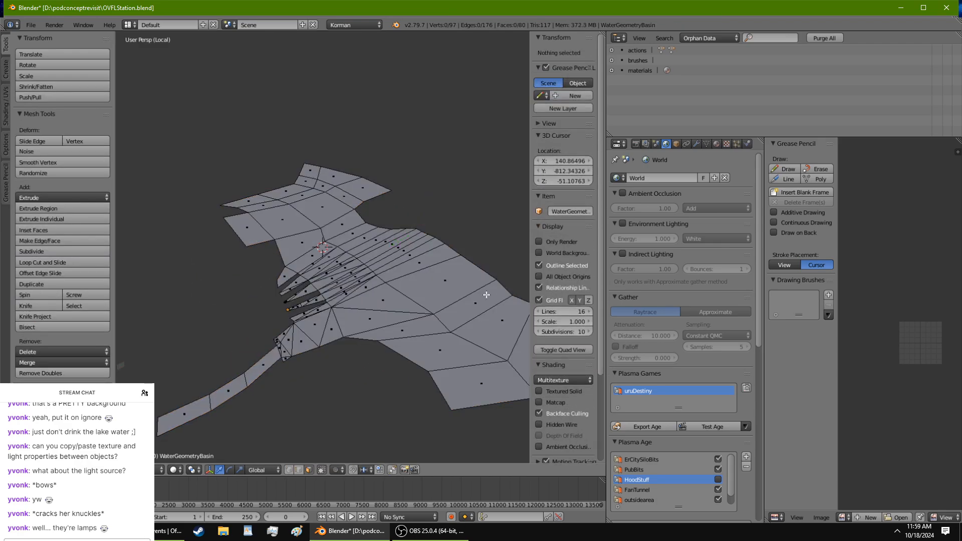
middle_drag(414, 328, 501, 382)
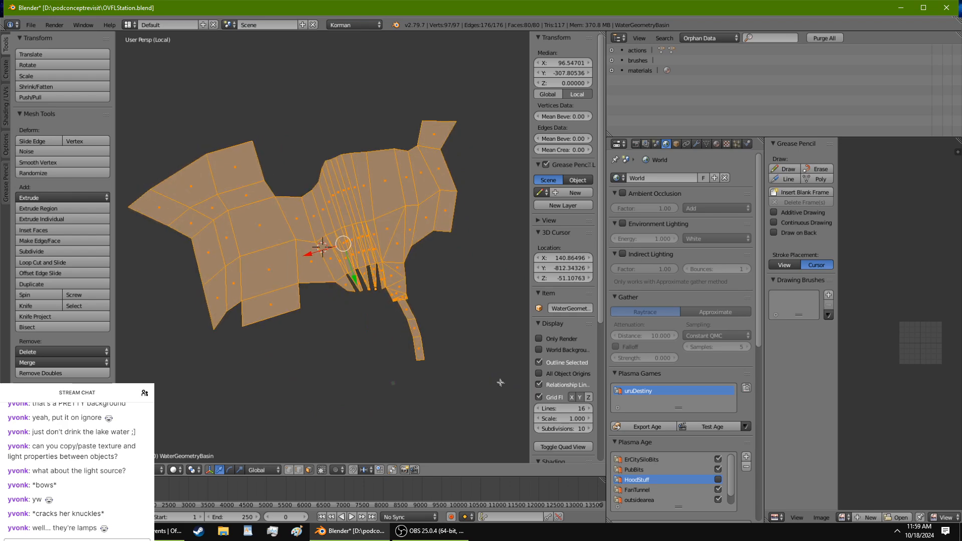
middle_drag(398, 343, 406, 273)
middle_drag(329, 245, 318, 221)
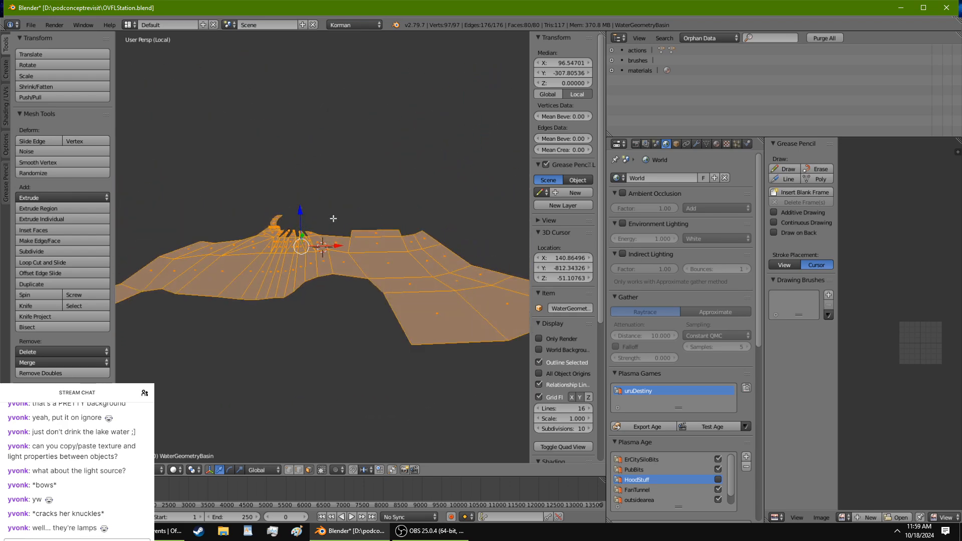
key(e)
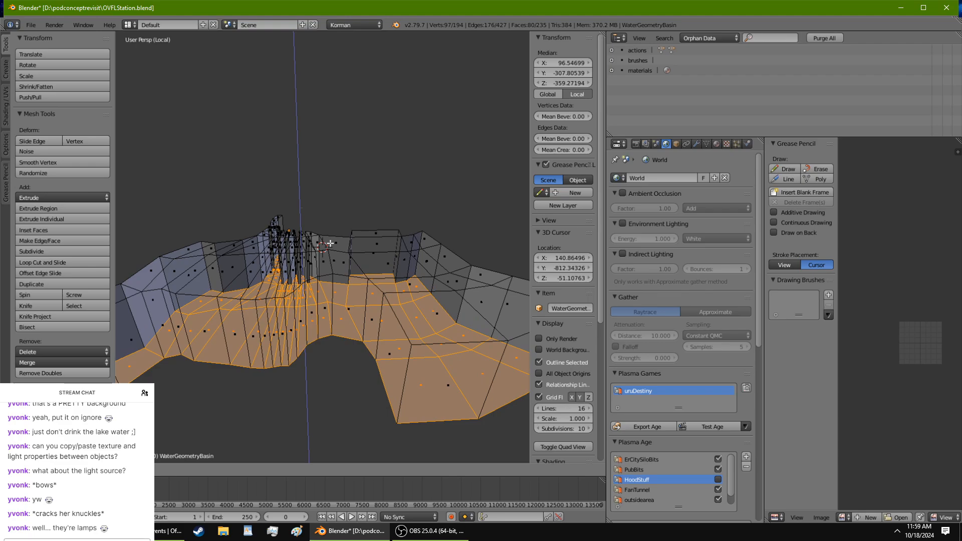
click(350, 261)
middle_drag(351, 261, 337, 285)
scroll(338, 291, up, 5)
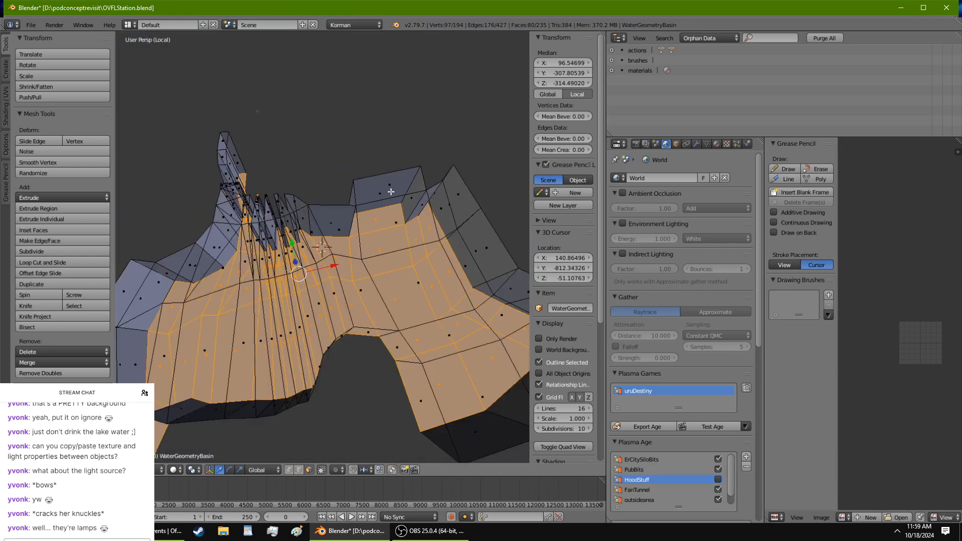
Step: Select a loop of the original top faces at the wide end of the extruded basin and delete those faces
right_click(391, 192)
alt+shift+right_click(471, 404)
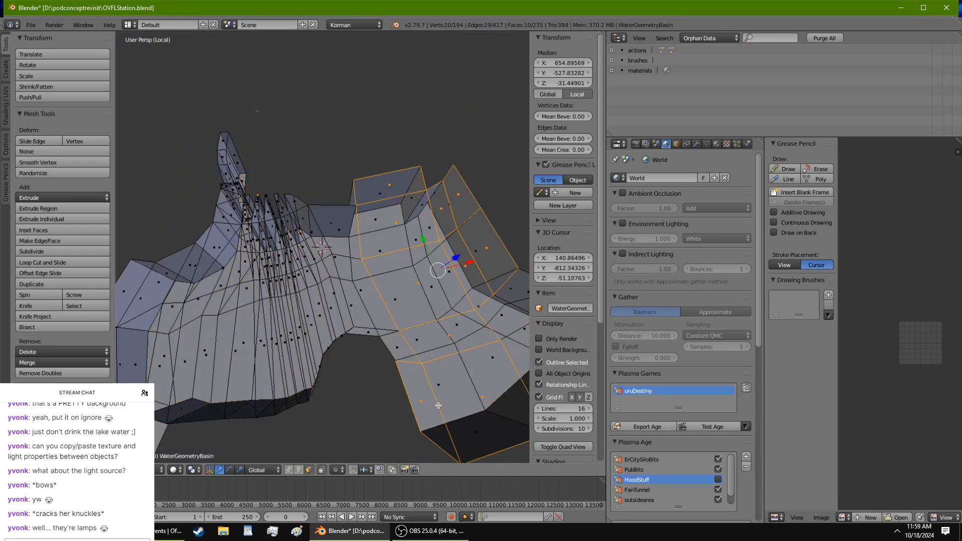
middle_drag(472, 404, 436, 376)
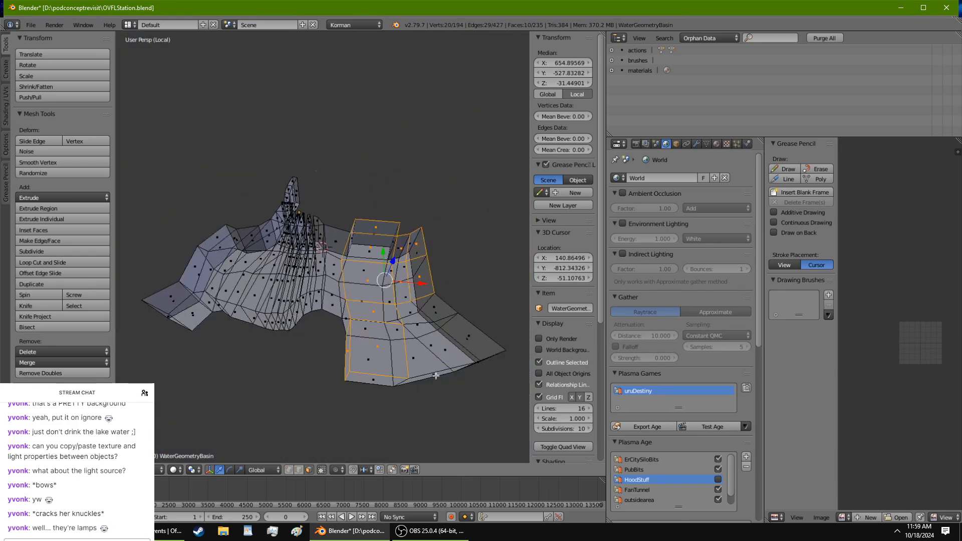
key(x)
click(415, 314)
Step: Turn off backface culling, then select and delete the top faces covering the main body of the basin
right_click(332, 242)
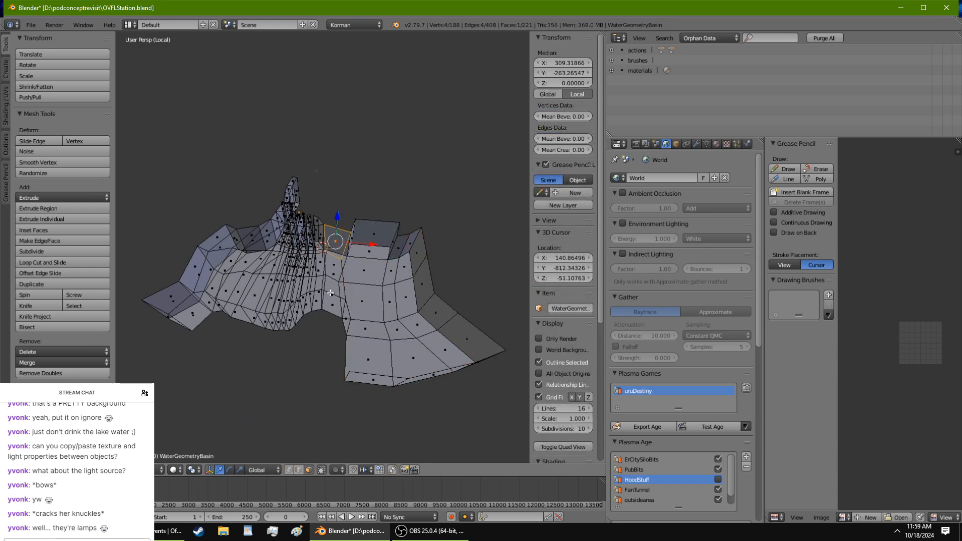
alt+shift+right_click(205, 285)
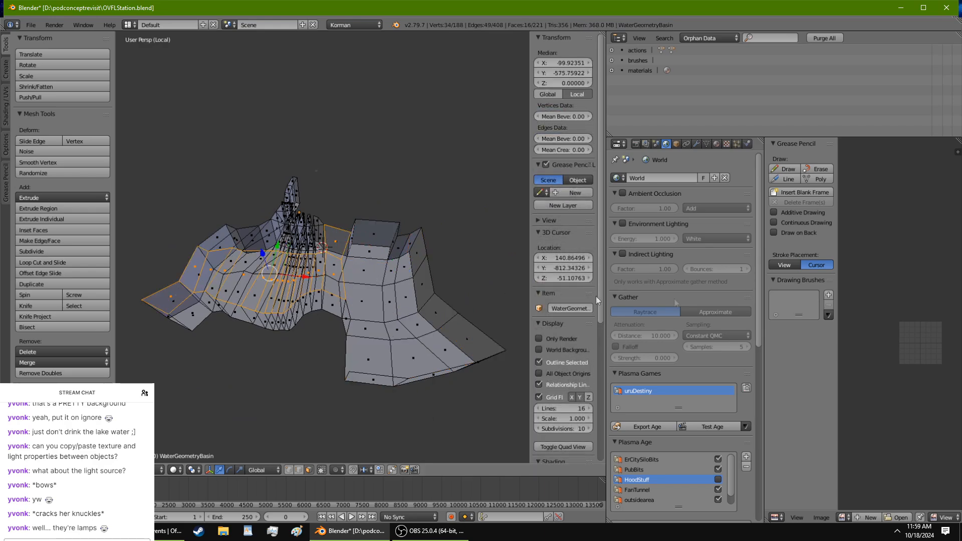
scroll(543, 374, down, 8)
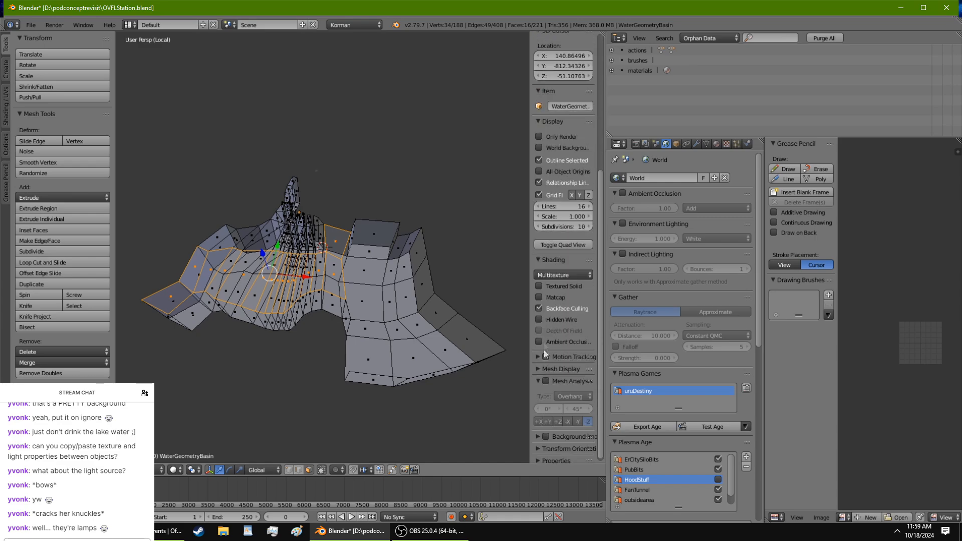
click(538, 307)
scroll(260, 260, up, 3)
shift+middle_drag(196, 249, 385, 318)
shift+right_click(327, 291)
ctrl+right_click(497, 307)
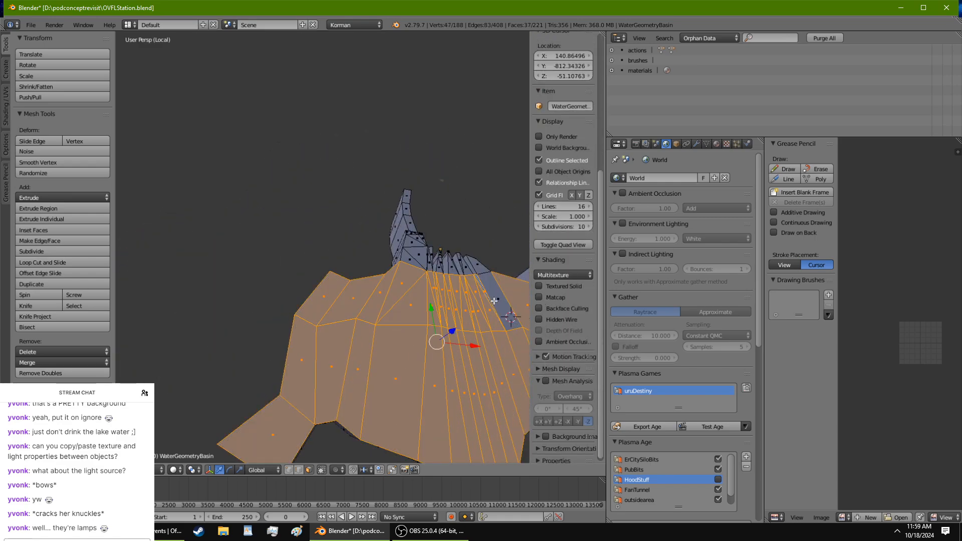
key(x)
click(461, 266)
Step: Delete the leftover top faces on the narrow fingers between the basin's slots
scroll(340, 329, up, 4)
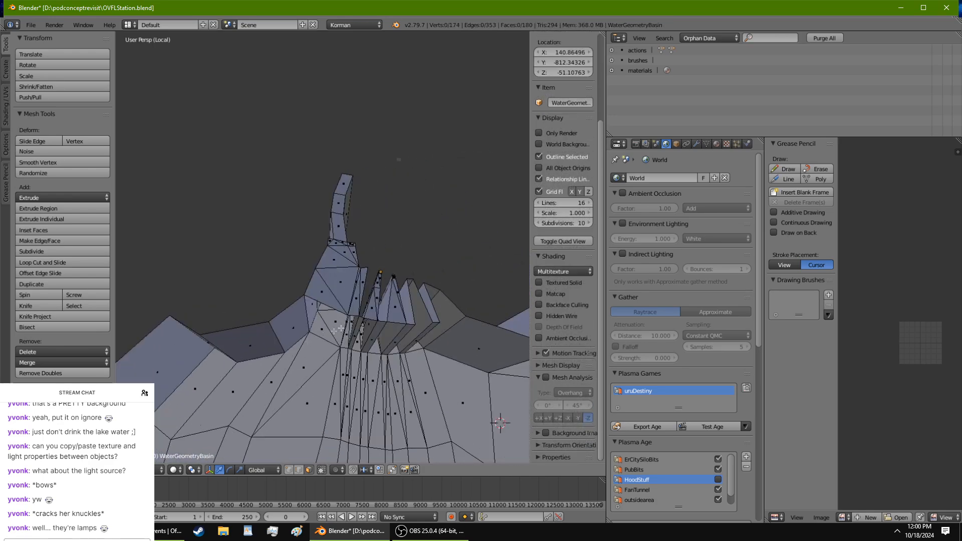
right_click(394, 315)
key(x)
click(379, 287)
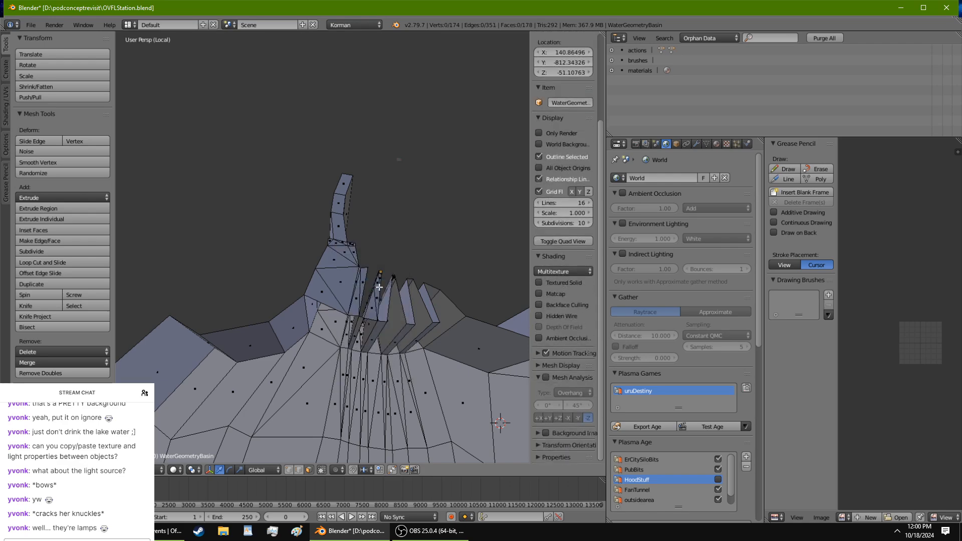
right_click(379, 277)
key(x)
click(371, 309)
Step: Select the top faces running along the narrow channel and its funnel-shaped mouth and delete them
right_click(326, 276)
ctrl+right_click(339, 195)
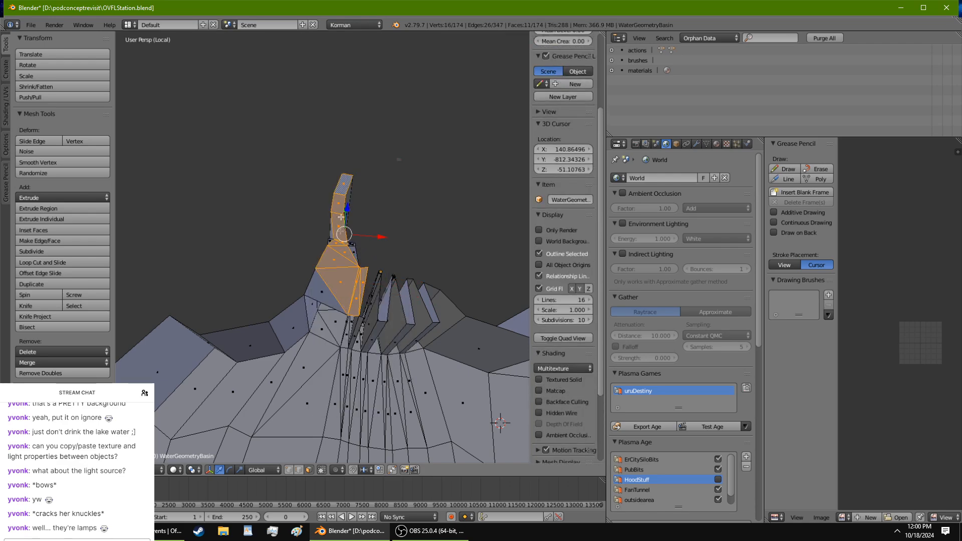
scroll(353, 250, up, 2)
shift+right_click(328, 328)
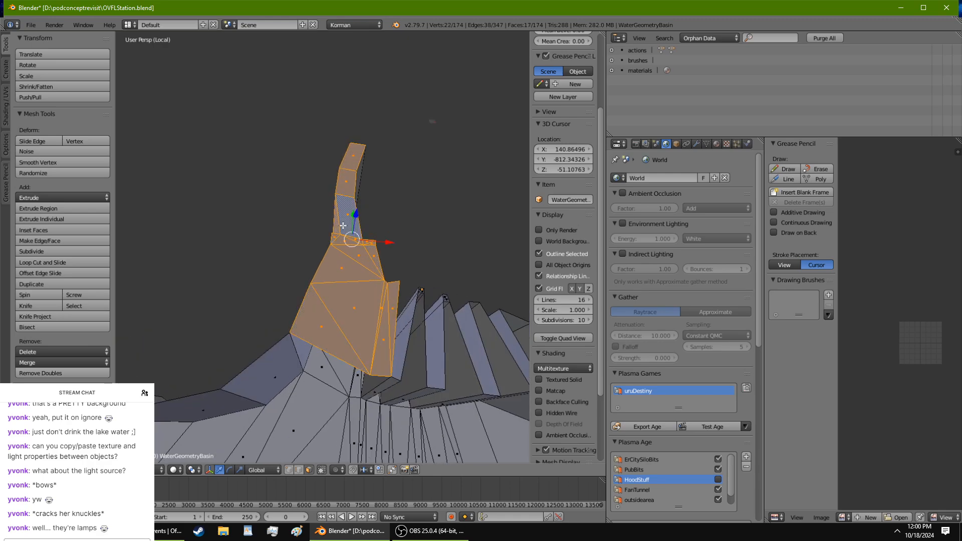
key(x)
click(343, 225)
Step: Delete the last small top faces beside the channel mouth so the basin is fully open on top
middle_drag(354, 283, 315, 358)
right_click(300, 332)
key(x)
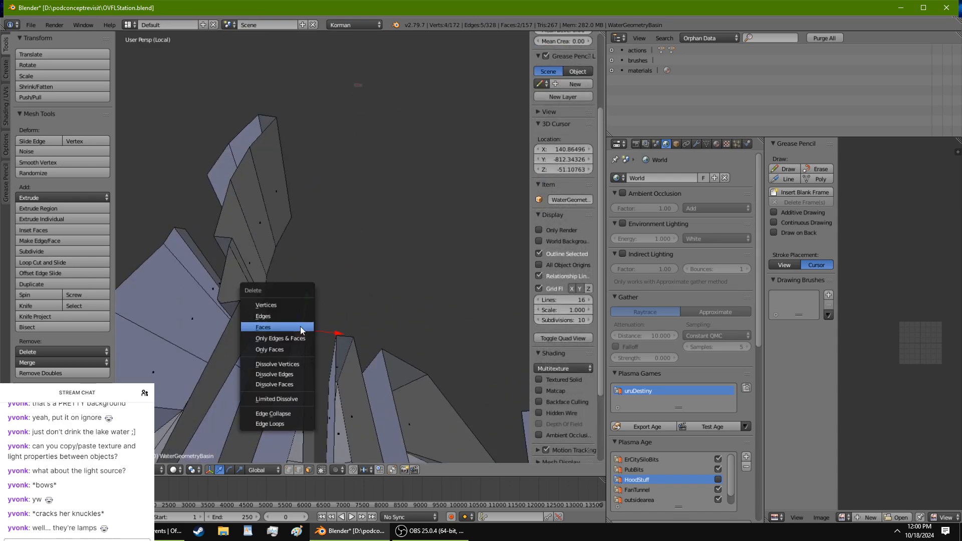
click(301, 330)
right_click(268, 316)
key(x)
click(268, 317)
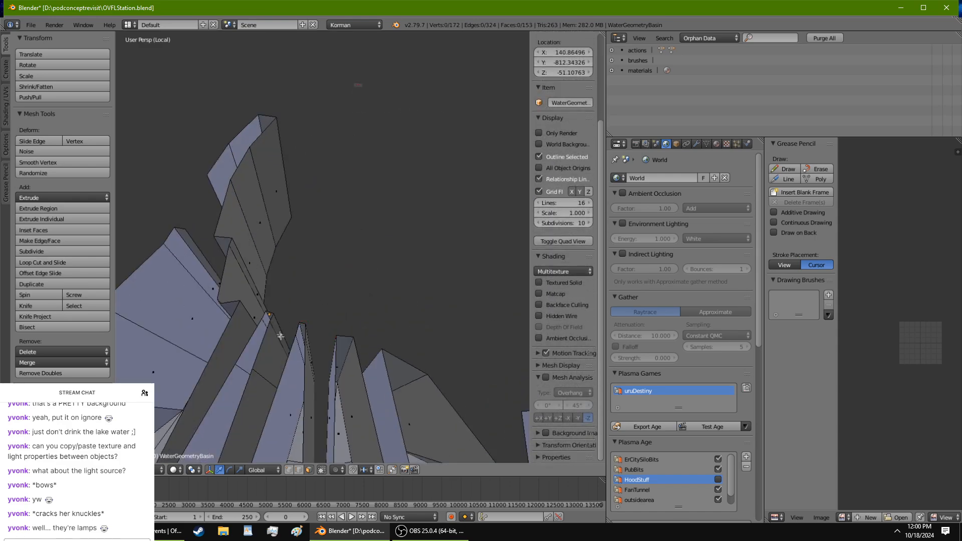
Step: Select the whole basin mesh and triangulate all its faces
middle_drag(279, 333, 320, 317)
key(a)
key(a)
key(a)
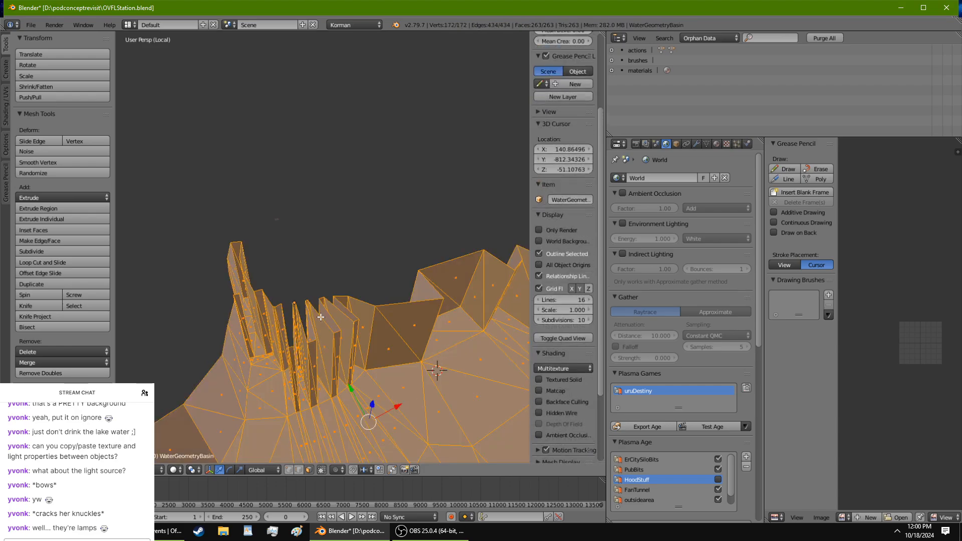
middle_drag(287, 334, 316, 446)
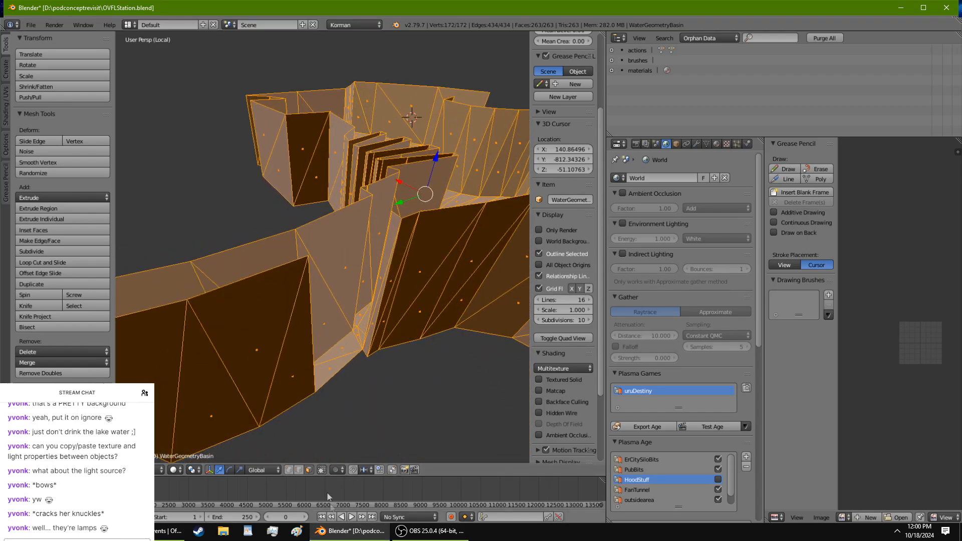
Step: Fill the opening in the channel's outer wall with a triangulated face and leave local view
right_click(315, 318)
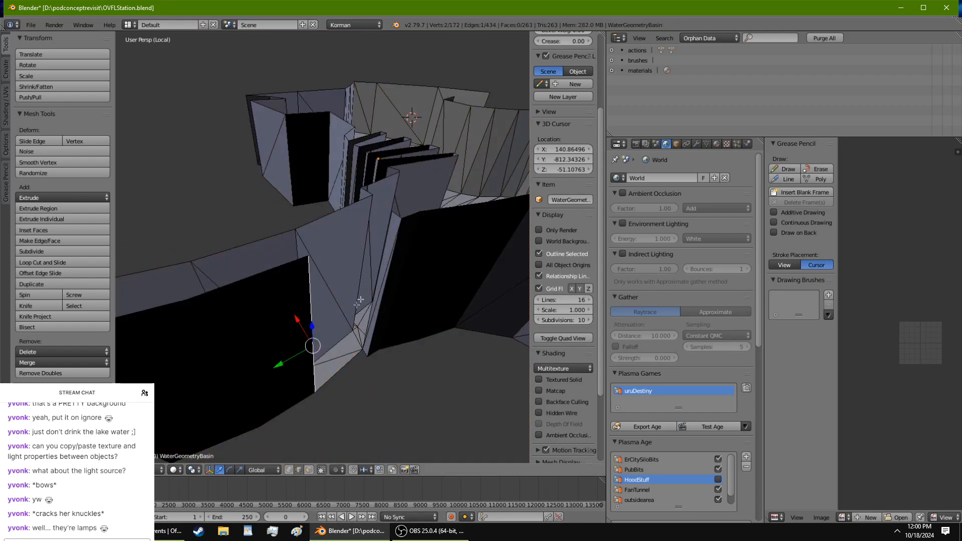
middle_drag(378, 281, 360, 299)
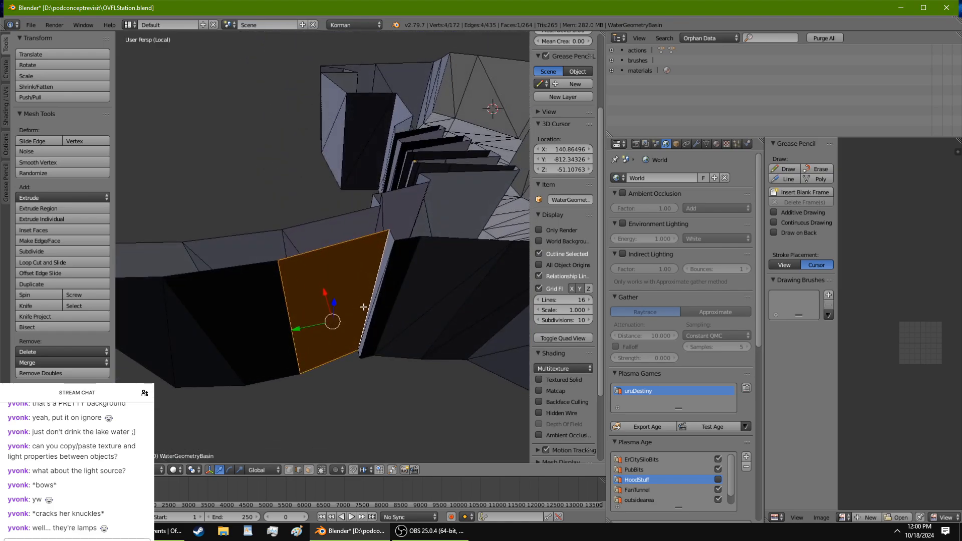
key(KP_Divide)
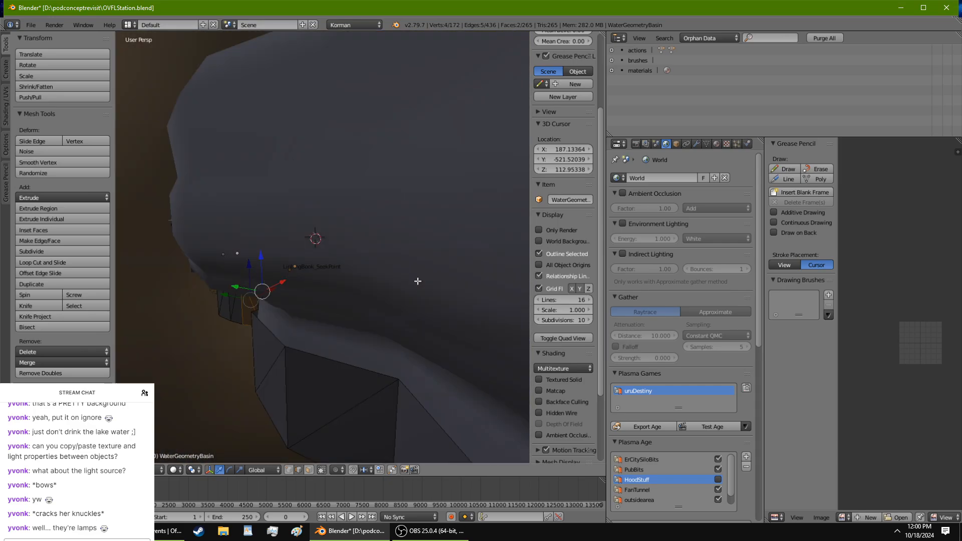
Step: Switch to face selection, select the strip of floor faces along the narrow channel, and raise it vertically to make the channel shallower
scroll(416, 289, up, 10)
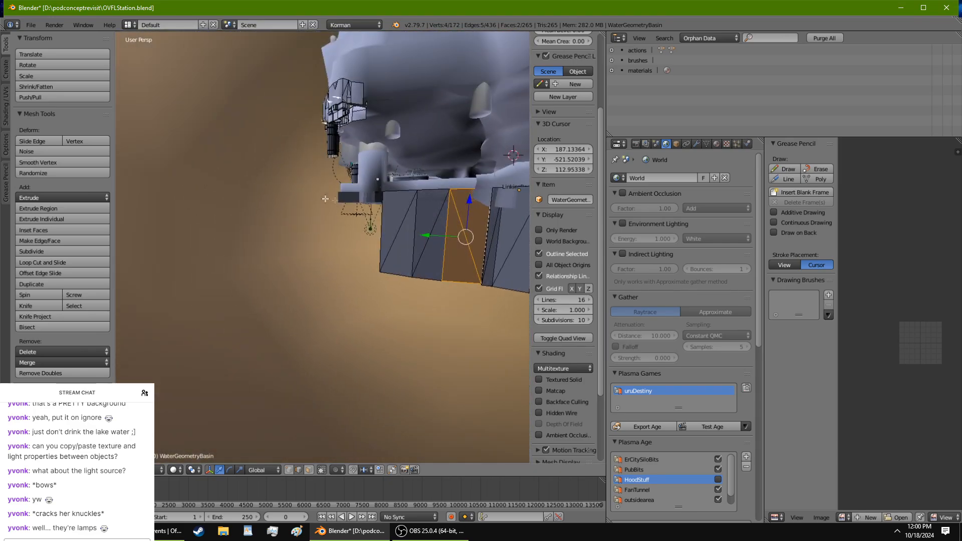
middle_drag(416, 261, 341, 395)
right_click(341, 395)
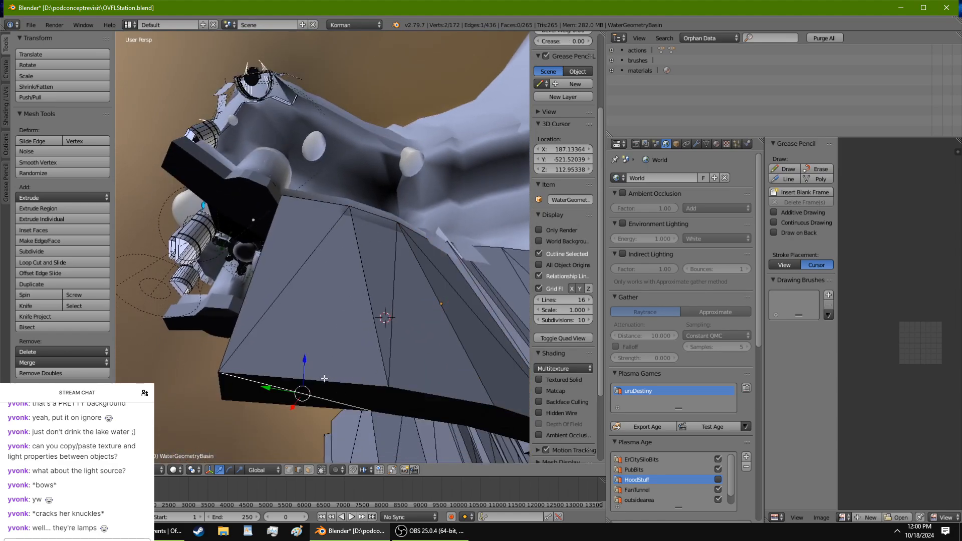
click(309, 469)
right_click(300, 396)
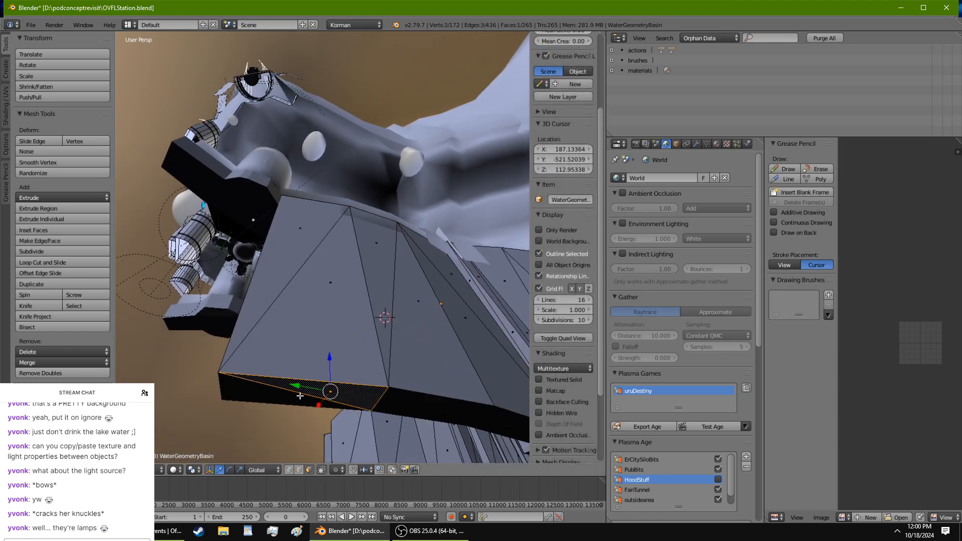
middle_drag(300, 396, 323, 394)
alt+right_click(323, 394)
shift+right_click(313, 404)
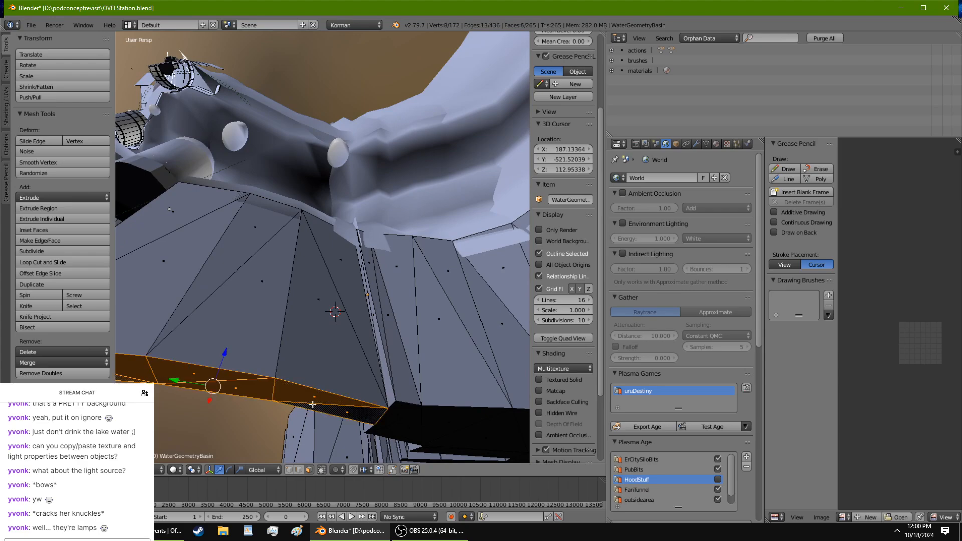
middle_drag(264, 381, 301, 294)
drag(304, 316, 292, 249)
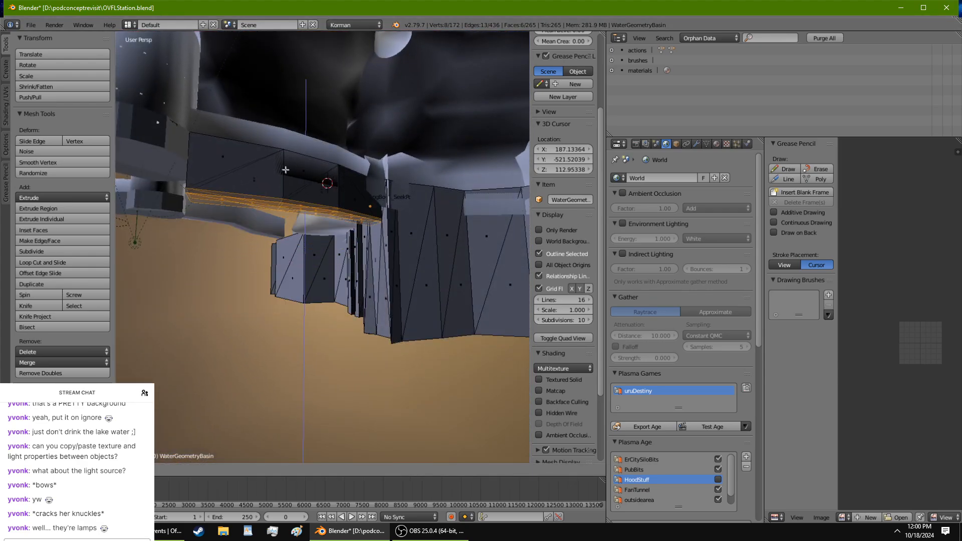
drag(284, 150, 284, 150)
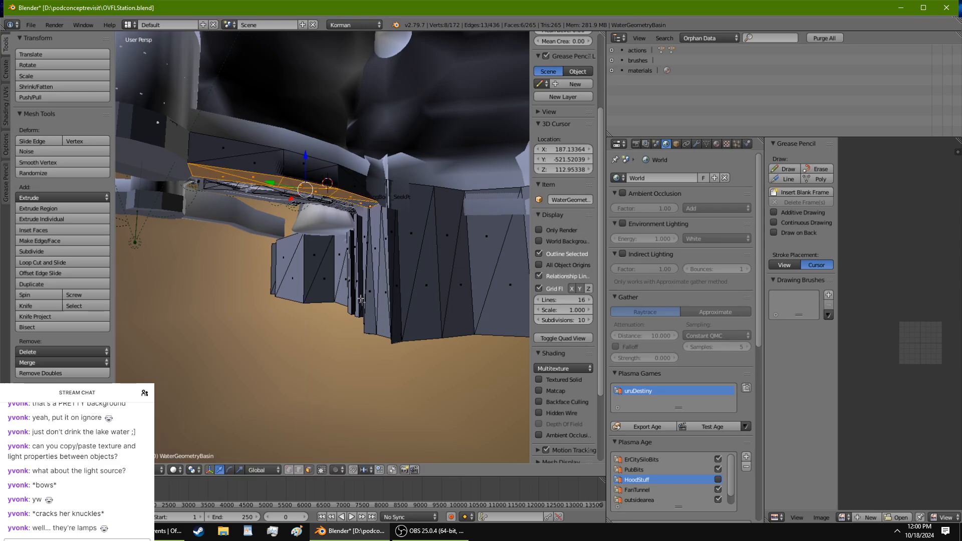
Step: Select the faces on the end of the basin wall block beside the narrow channel and scale them down
middle_drag(284, 151, 252, 249)
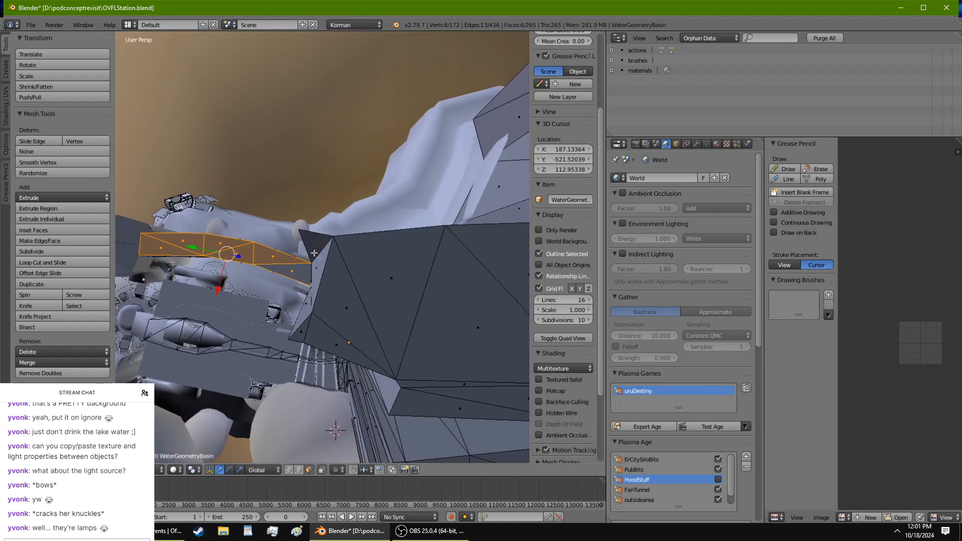
right_click(337, 290)
middle_drag(305, 332, 340, 331)
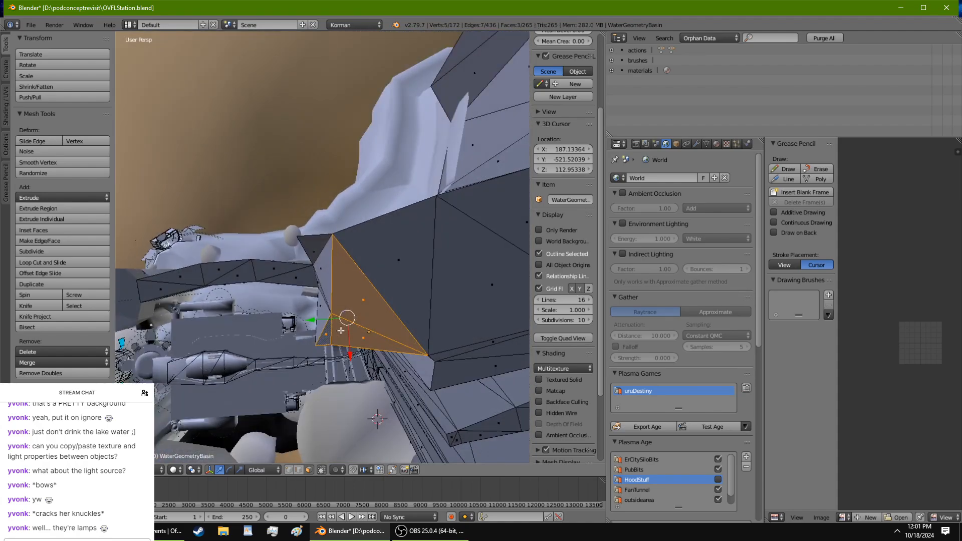
middle_drag(402, 276, 324, 395)
shift+right_click(268, 336)
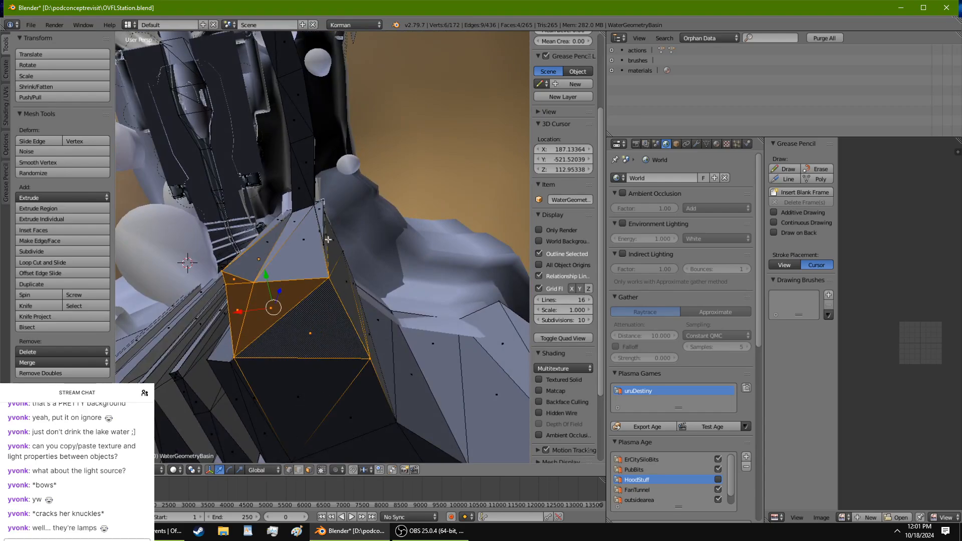
middle_drag(327, 237, 343, 224)
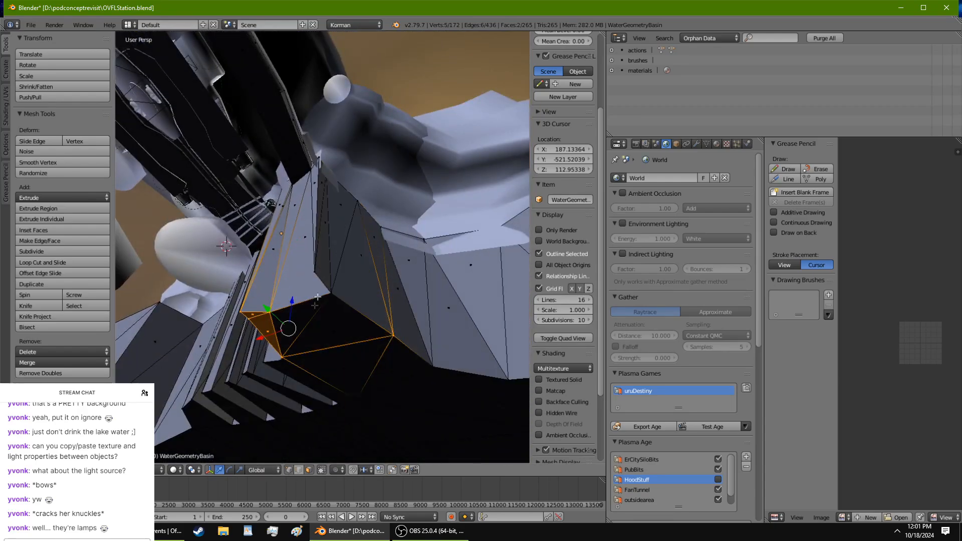
middle_drag(293, 451, 387, 333)
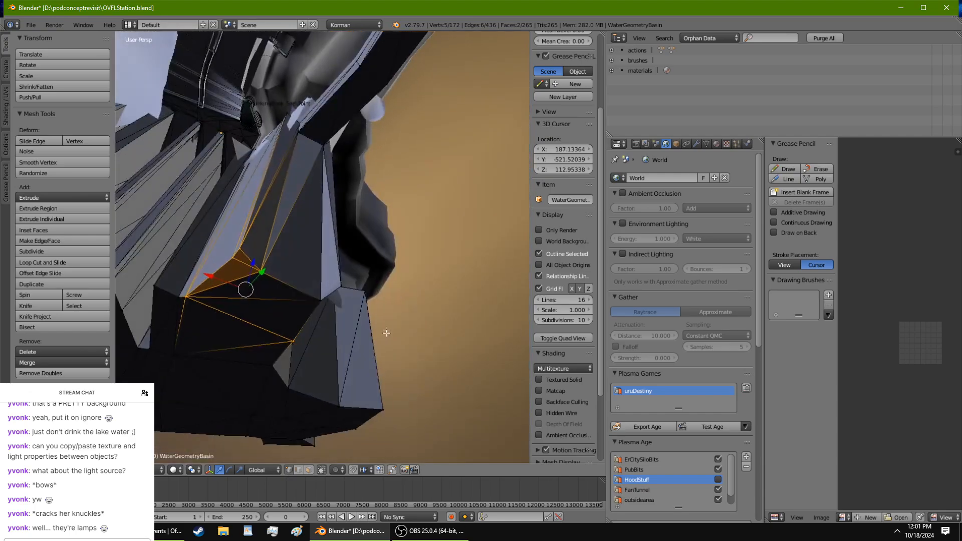
middle_drag(343, 289, 342, 250)
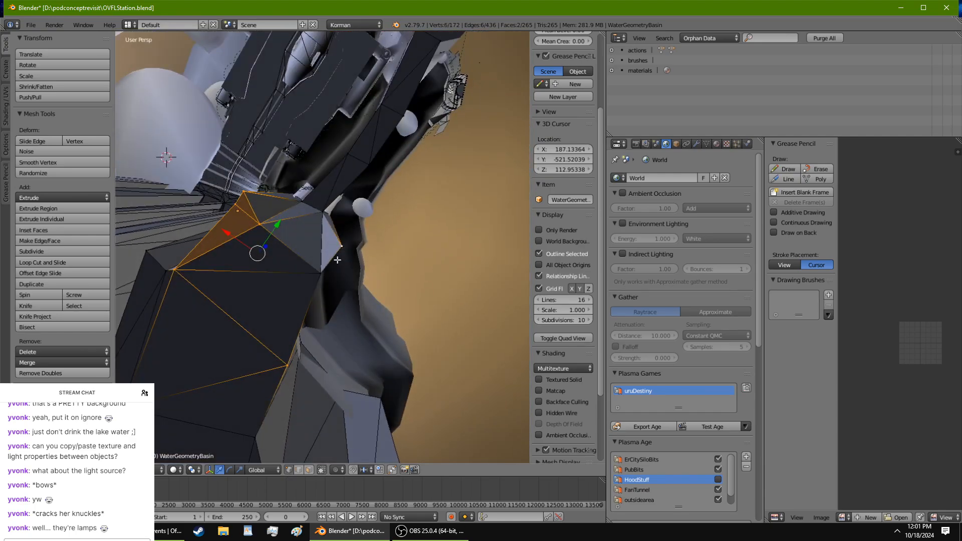
middle_drag(324, 308, 246, 336)
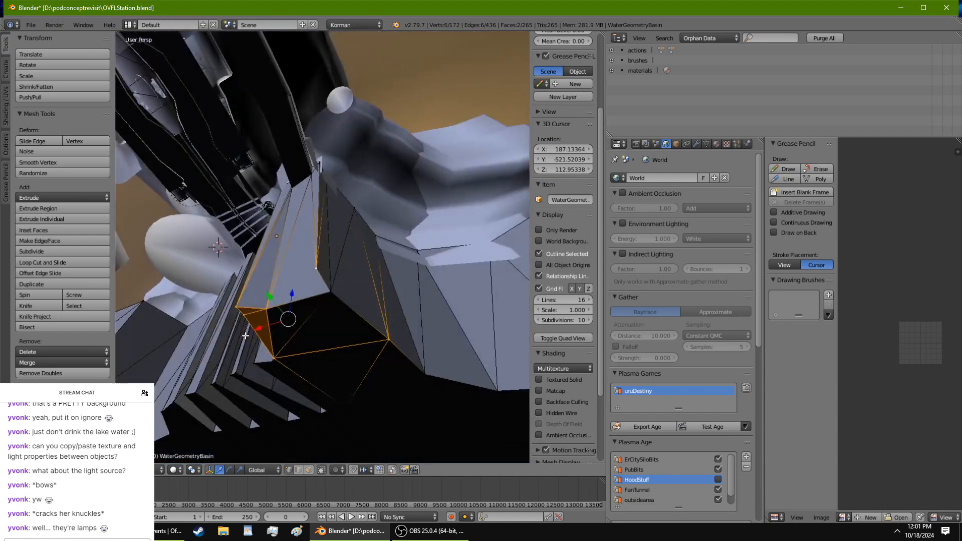
shift+right_click(333, 296)
key(s)
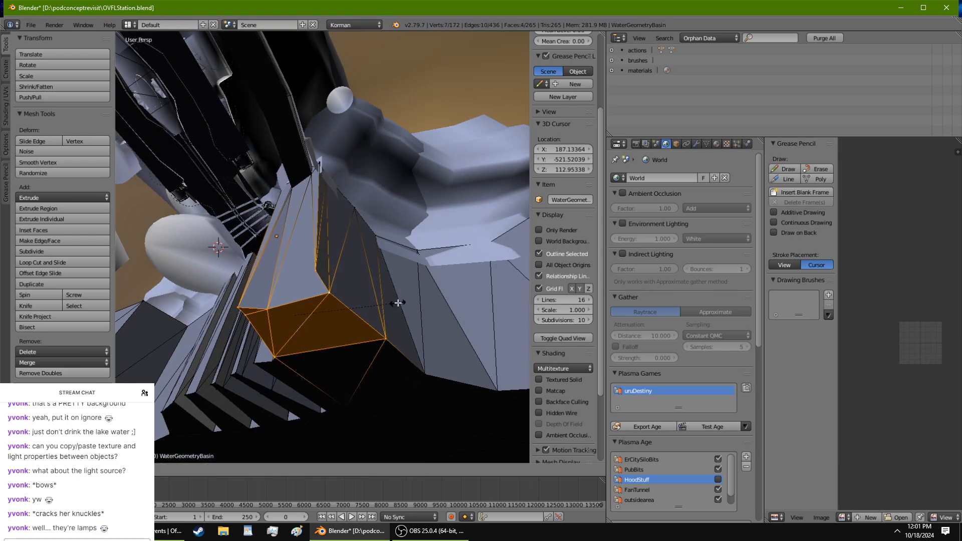
click(374, 308)
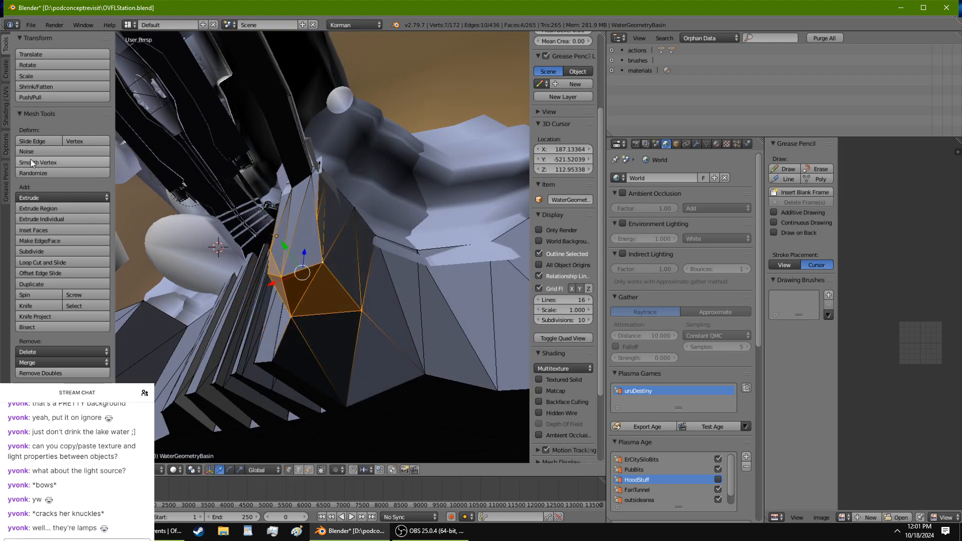
Step: Select the single vertex at the outer corner of the wall block by the channel and move it along the Y axis
middle_drag(218, 211, 437, 172)
right_click(326, 224)
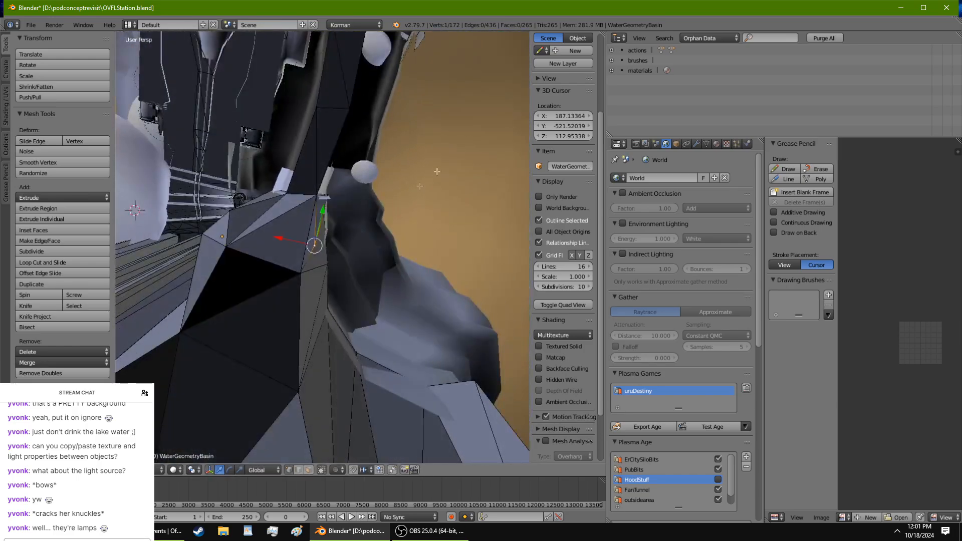
key(g)
key(y)
click(321, 213)
middle_drag(321, 212, 337, 136)
drag(307, 118, 285, 118)
middle_drag(285, 117, 213, 110)
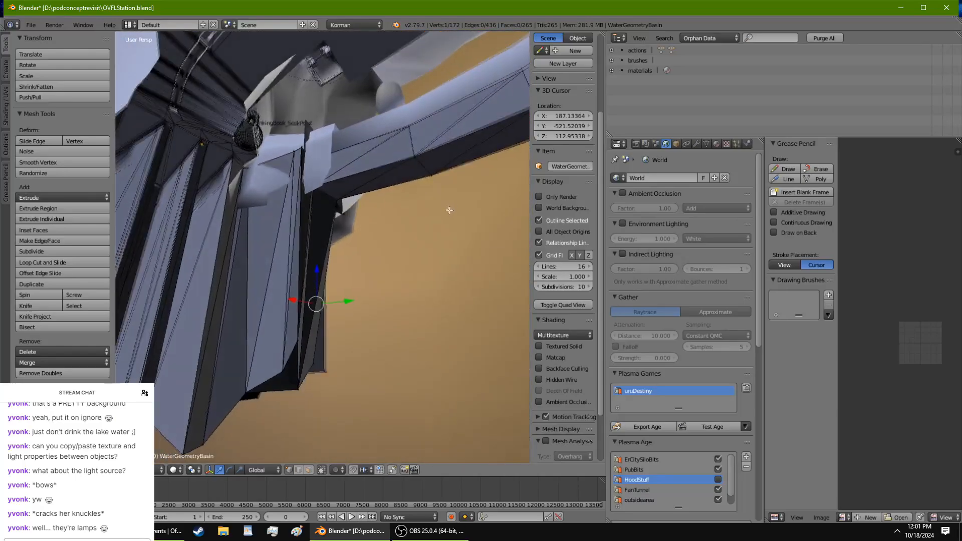
Step: Isolate the basin, select the line of floor vertices along the foot of the island wall, and return to the full scene focused on them
middle_drag(508, 190, 410, 317)
key(KP_Divide)
scroll(157, 276, up, 3)
scroll(300, 198, up, 3)
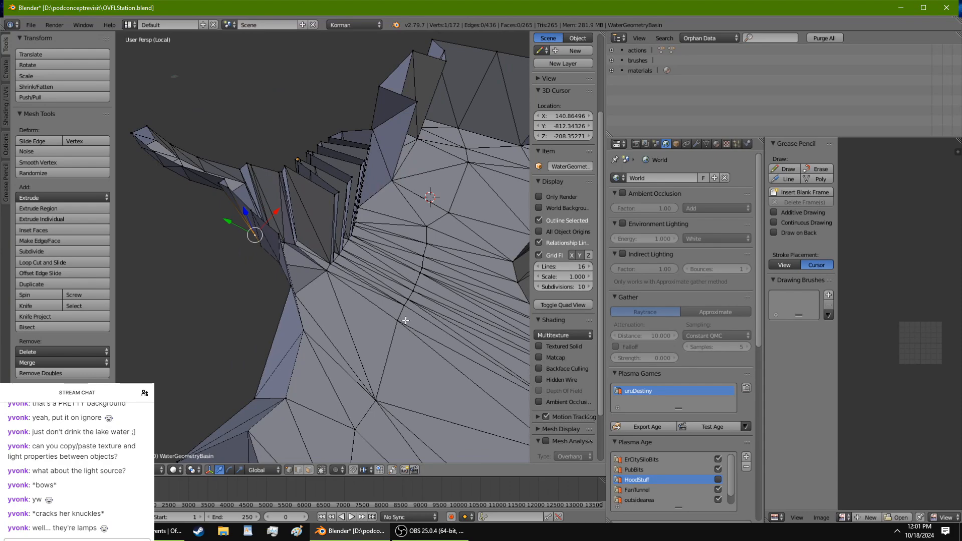
key(a)
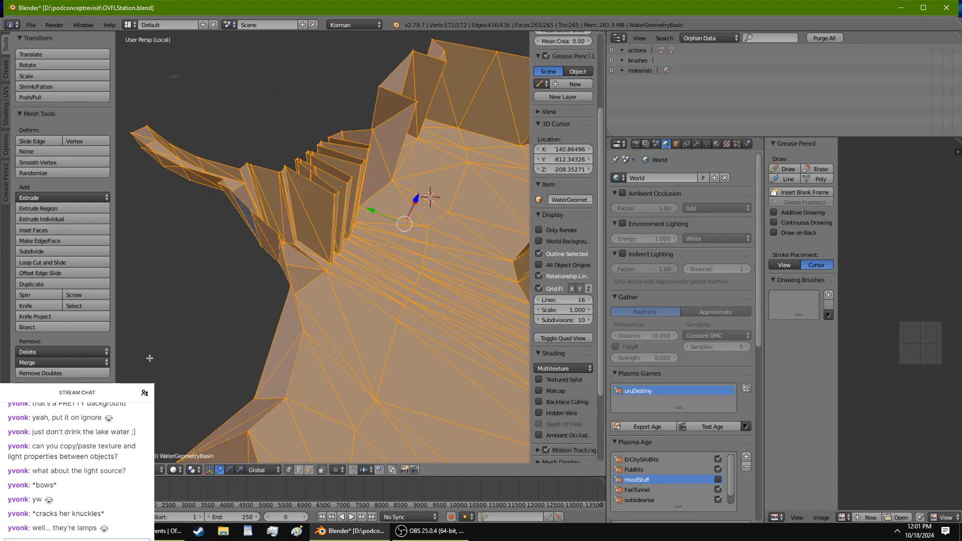
middle_drag(456, 296, 417, 230)
alt+right_click(429, 197)
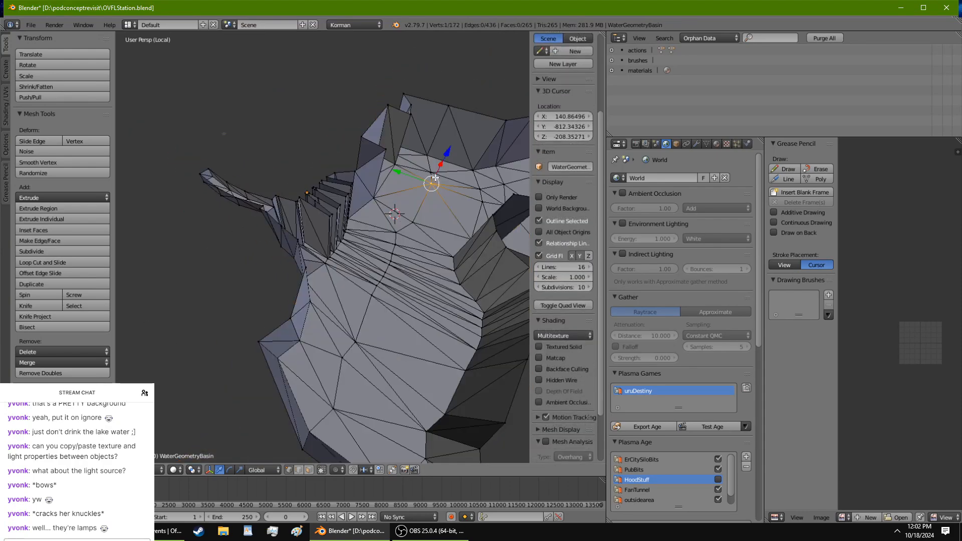
middle_drag(350, 361, 411, 290)
alt+right_click(449, 361)
middle_drag(449, 361, 431, 300)
key(KP_Divide)
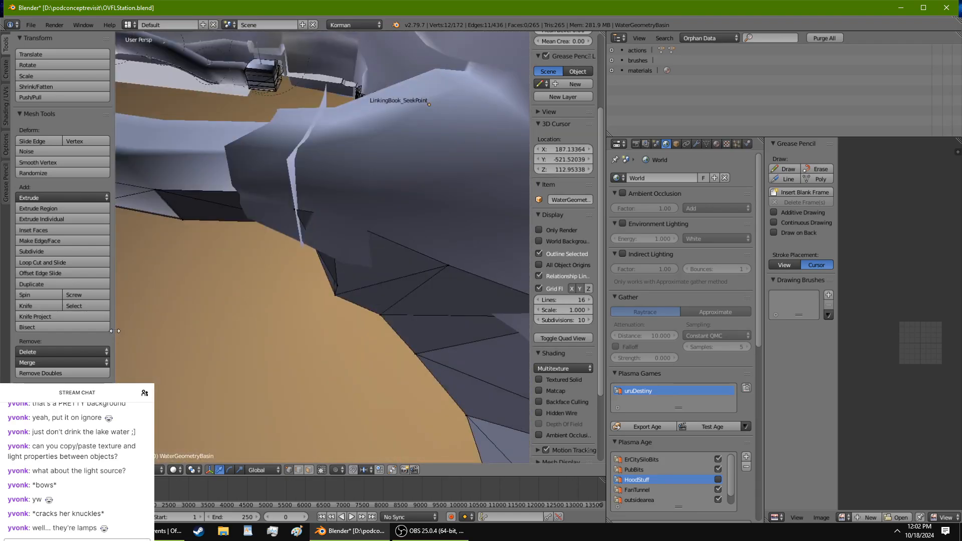
key(KP_Decimal)
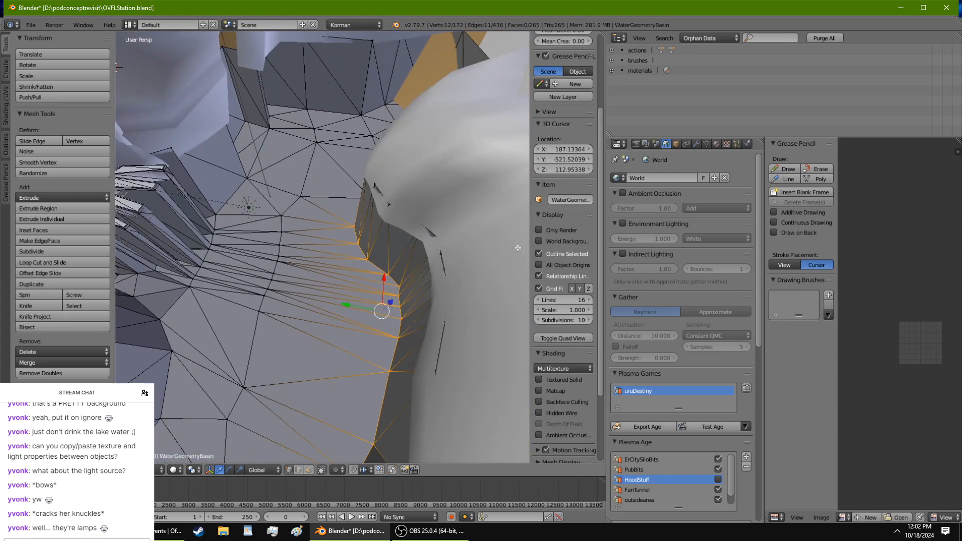
Step: Isolate the basin together with the lineofsightisland object in local view and resume editing the basin mesh
key(Tab)
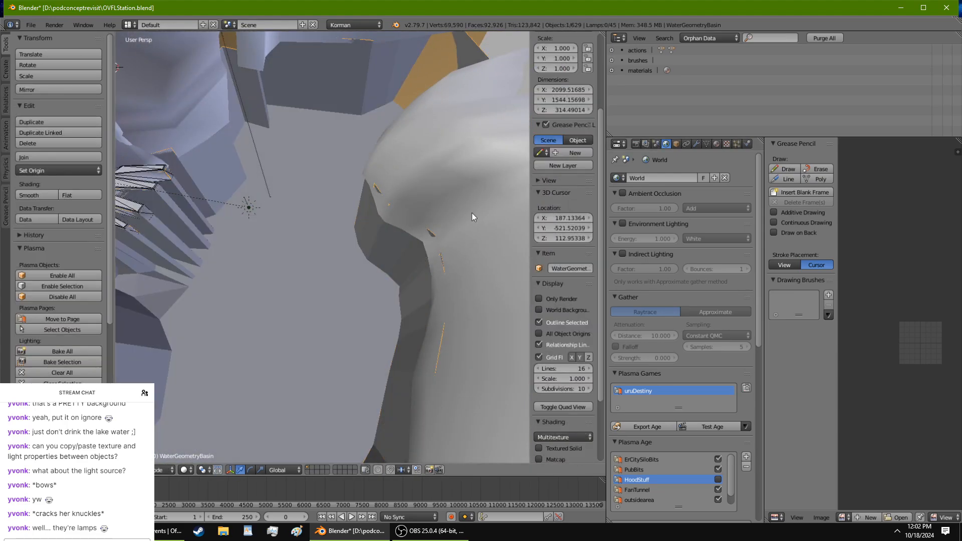
shift+right_click(474, 212)
key(KP_Divide)
middle_drag(527, 207, 260, 277)
scroll(260, 277, up, 8)
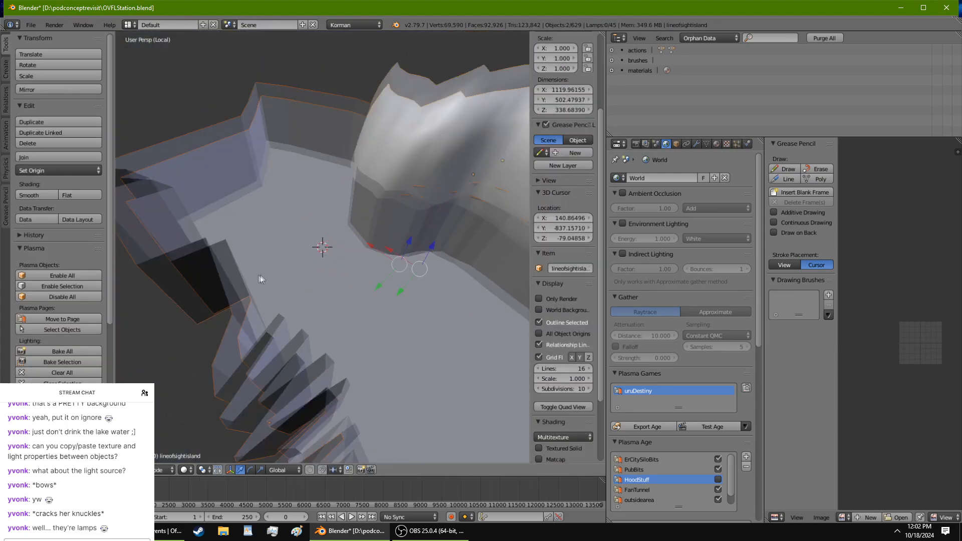
key(Tab)
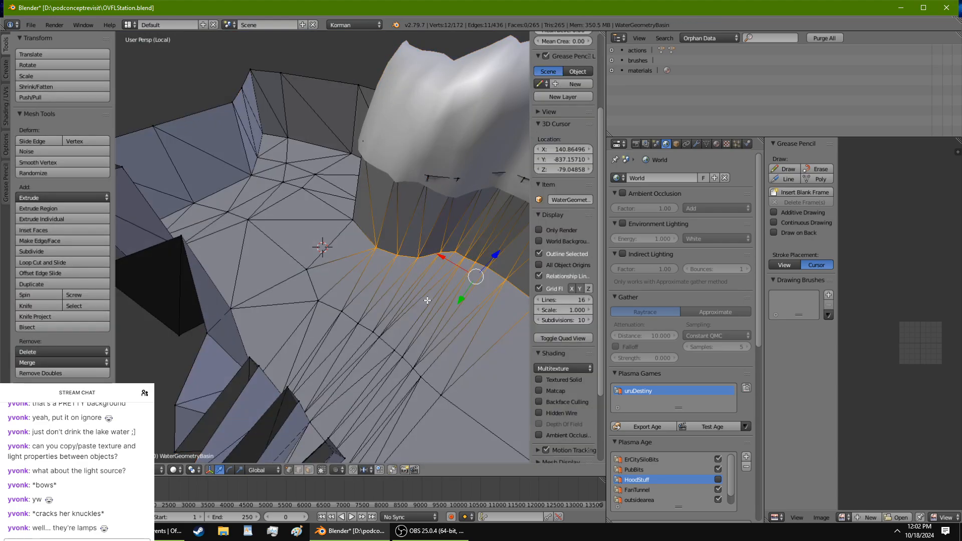
Step: Extend the selection to all floor vertices along the island's base and move them along the Y axis
scroll(427, 300, up, 3)
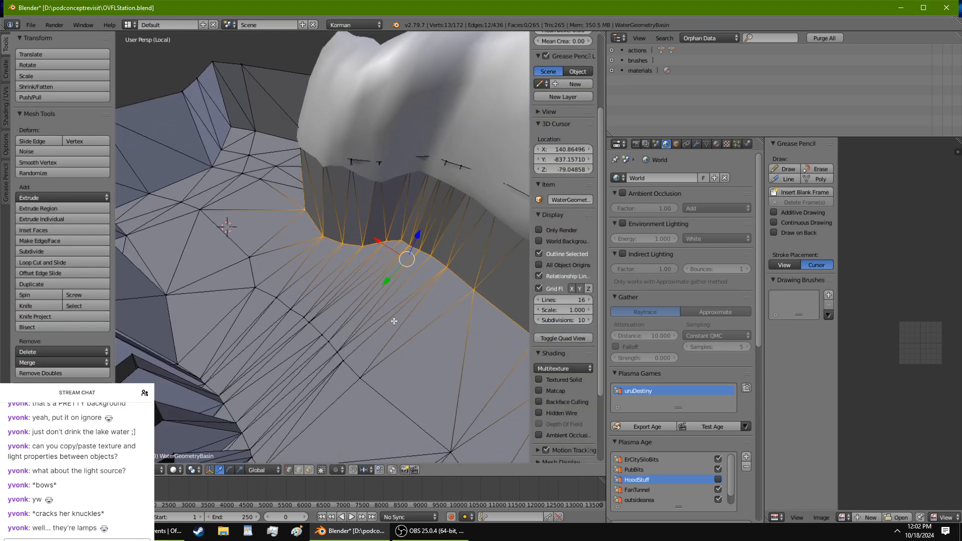
middle_drag(394, 321, 162, 233)
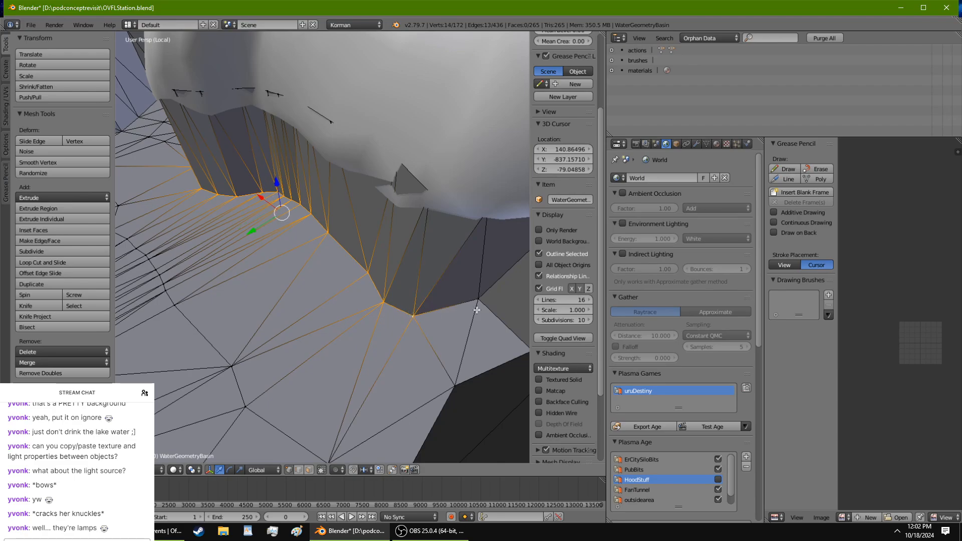
middle_drag(468, 307, 382, 284)
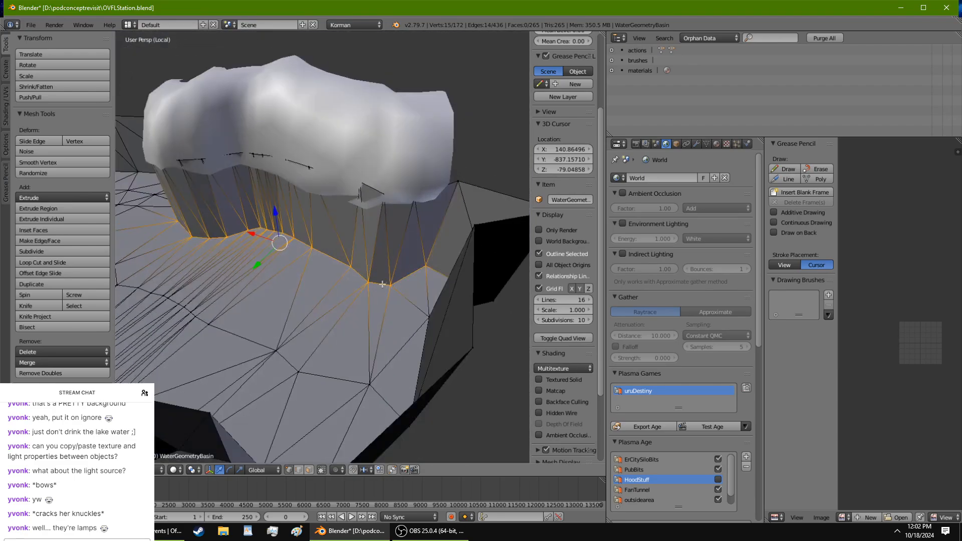
middle_drag(300, 287, 278, 284)
key(g)
key(y)
click(388, 261)
Step: Raise the two floor vertices at the island's end slightly, then fill the wall gap above them with a triangulated face
right_click(322, 287)
drag(268, 284, 262, 285)
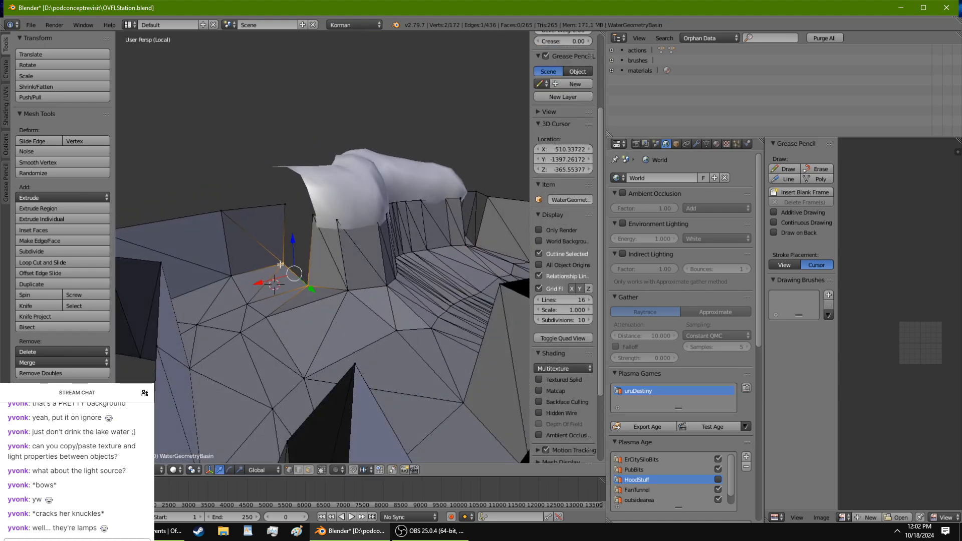
drag(292, 241, 292, 231)
right_click(286, 205)
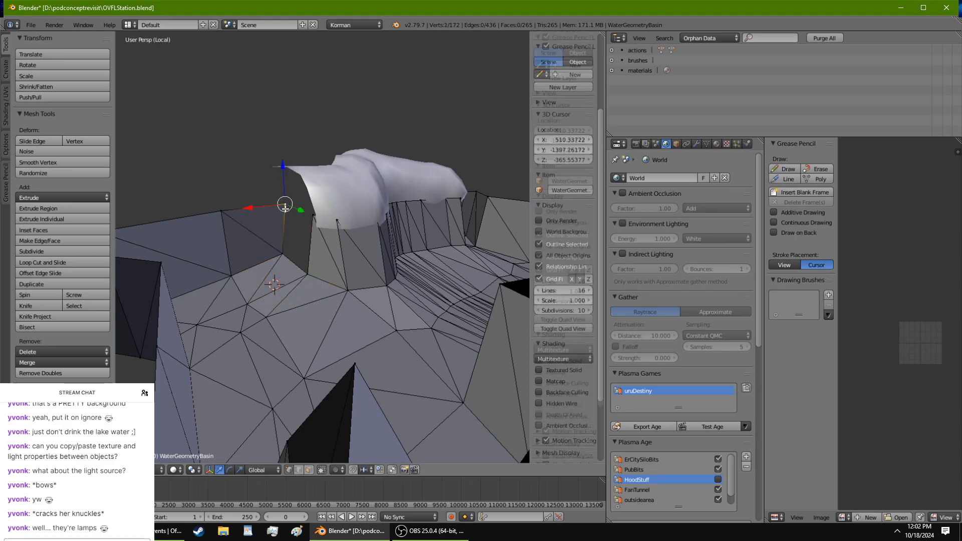
ctrl+right_click(312, 218)
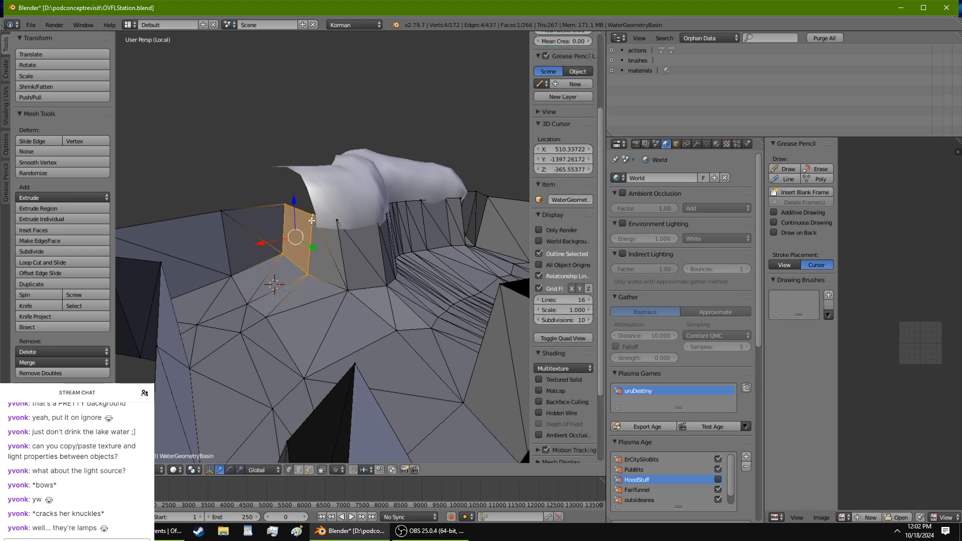
middle_drag(311, 220, 287, 262)
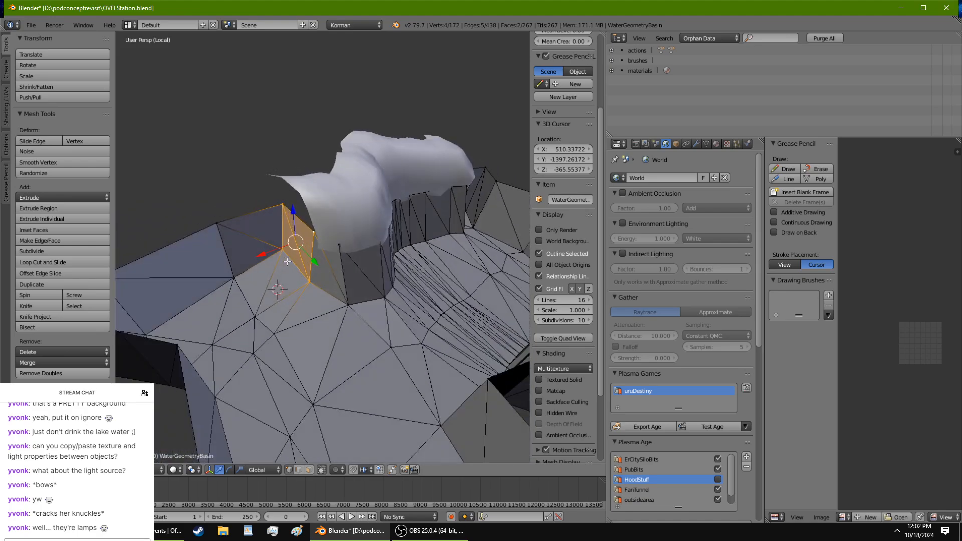
Step: Switch to face selection and select the two new wall faces with the adjoining floor face at the island's end
right_click(286, 216)
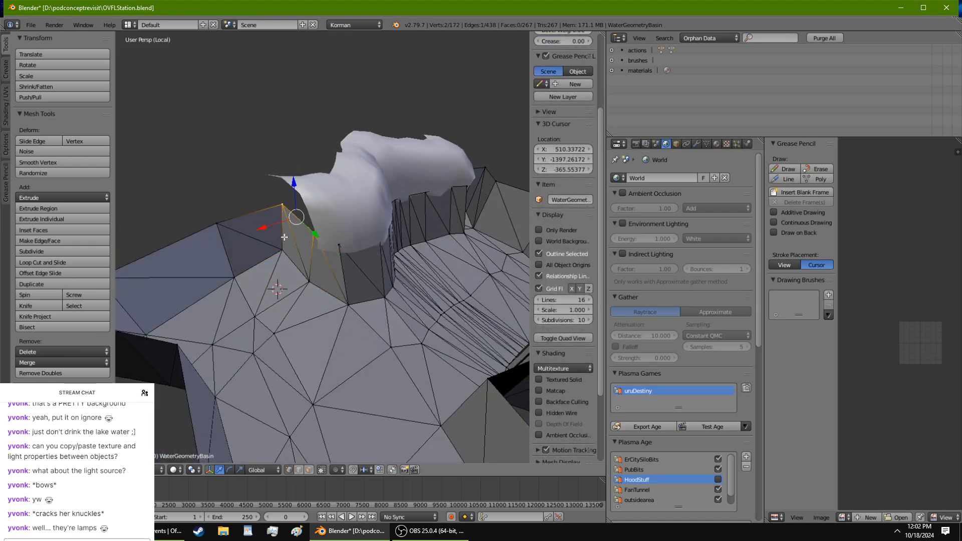
click(309, 470)
right_click(301, 242)
ctrl+right_click(304, 281)
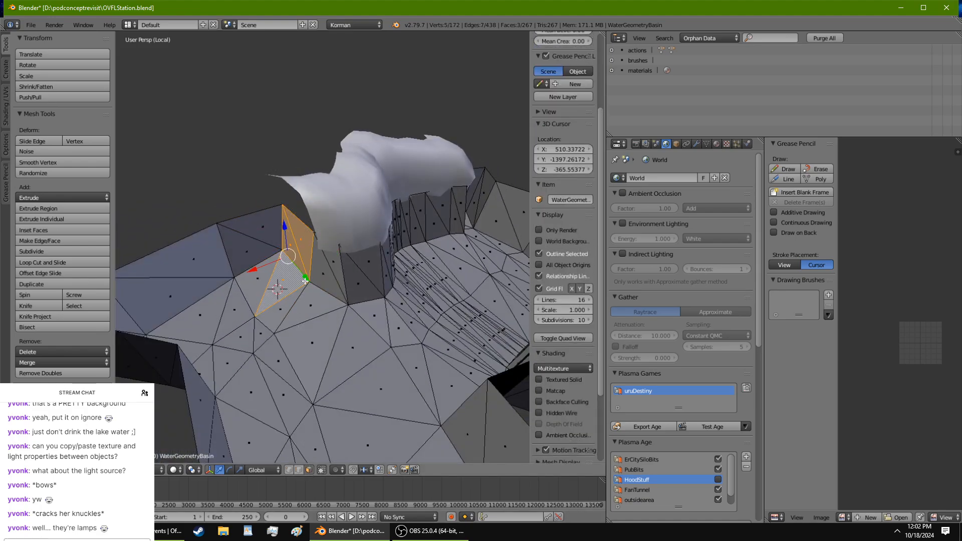
middle_drag(305, 281, 275, 252)
drag(252, 241, 249, 246)
Step: Select the line of vertices running along the middle of the basin floor and randomize their positions
middle_drag(368, 288, 494, 329)
scroll(401, 335, up, 3)
shift+middle_drag(365, 348, 359, 241)
right_click(397, 217)
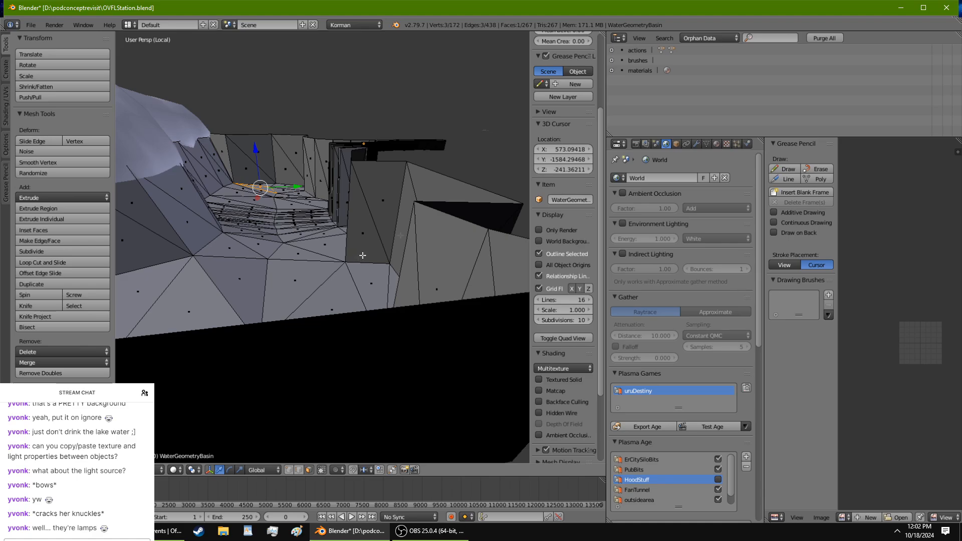
middle_drag(421, 226, 345, 276)
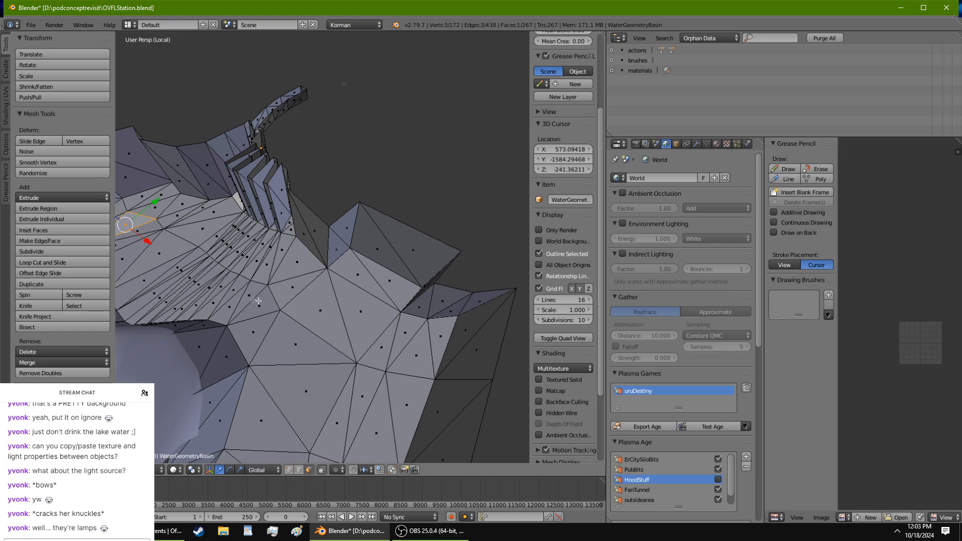
middle_drag(259, 301, 395, 333)
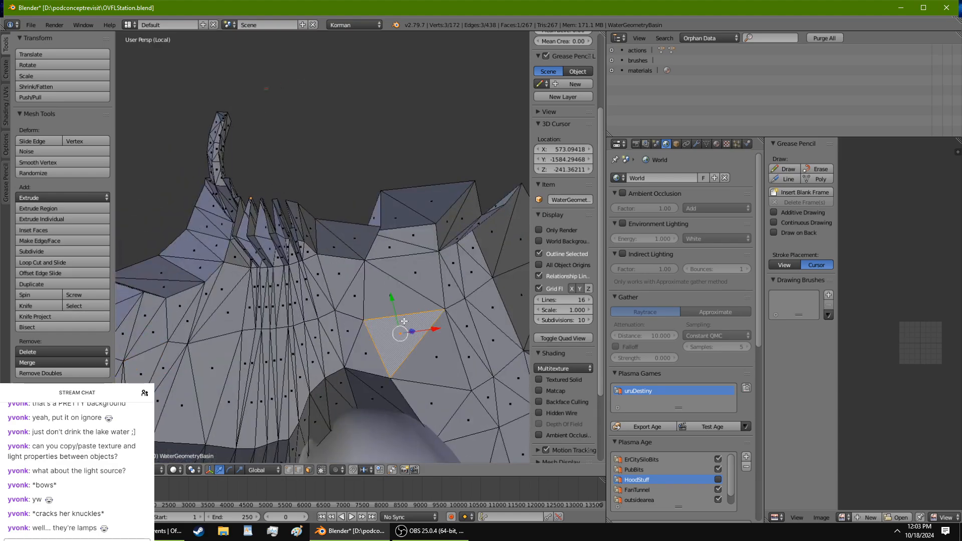
middle_drag(404, 321, 297, 371)
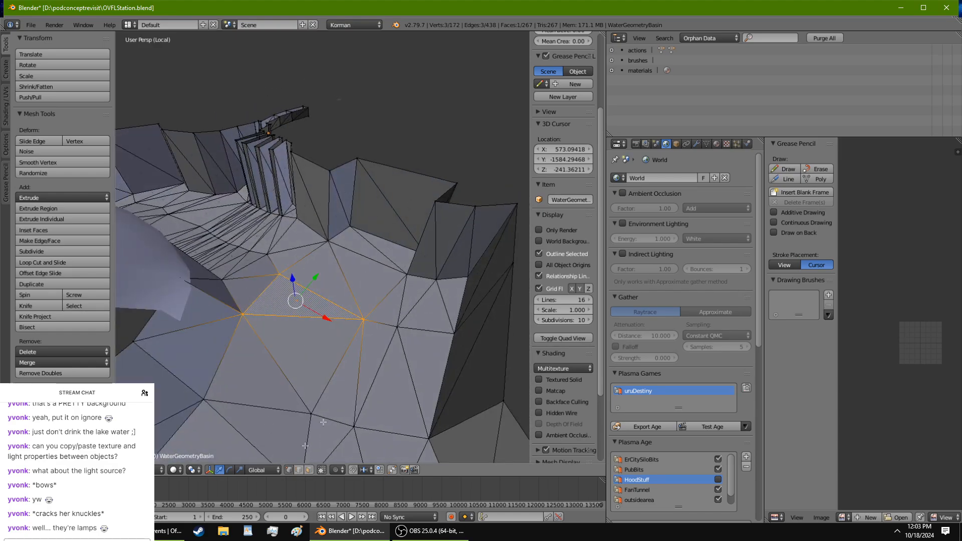
right_click(390, 332)
middle_drag(390, 331, 251, 246)
ctrl+right_click(164, 293)
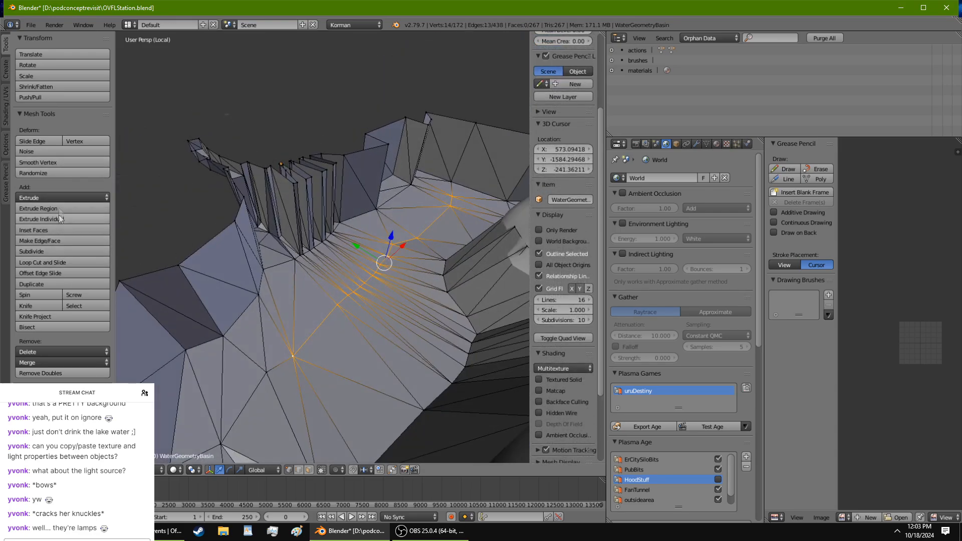
click(59, 175)
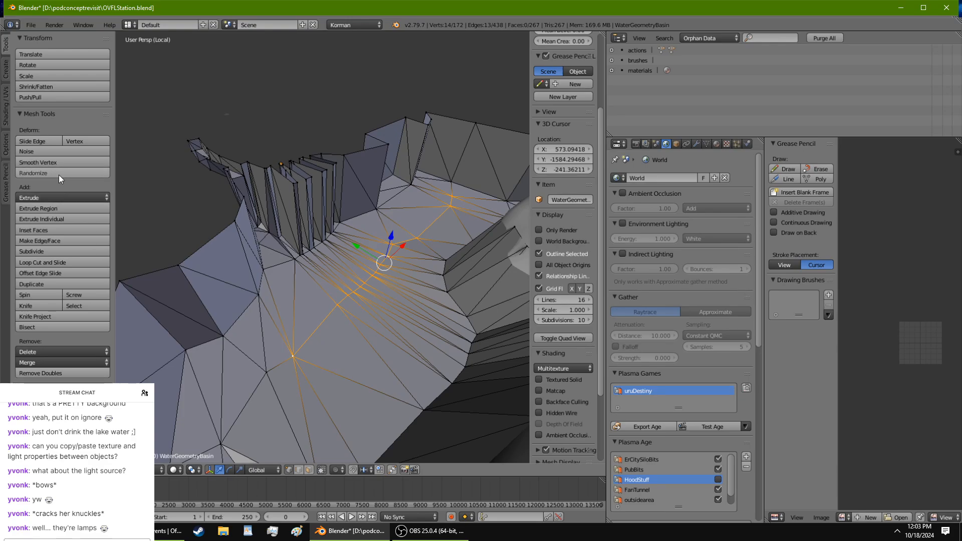
middle_drag(229, 269, 178, 170)
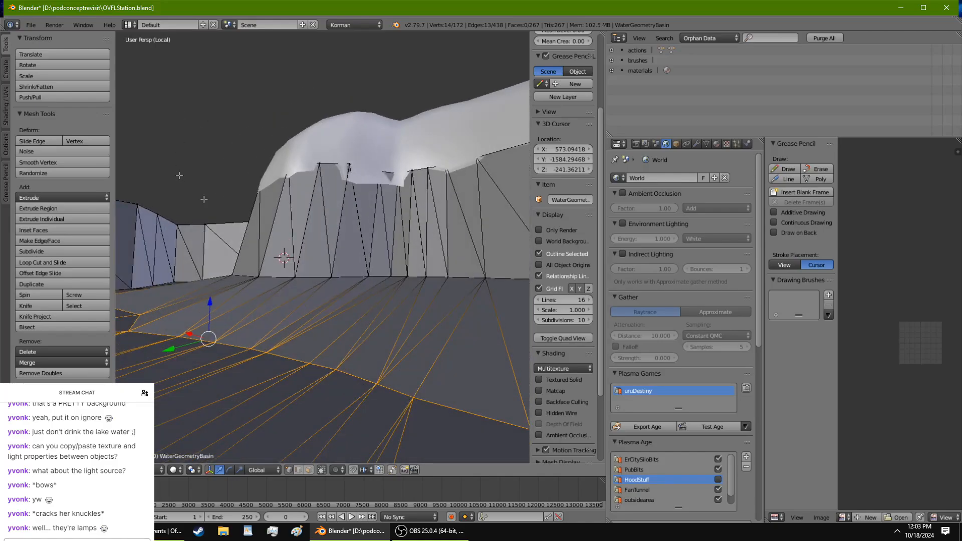
Step: Select four separate vertices along the middle of the basin floor and raise them slightly along the Z axis
right_click(188, 312)
shift+right_click(253, 349)
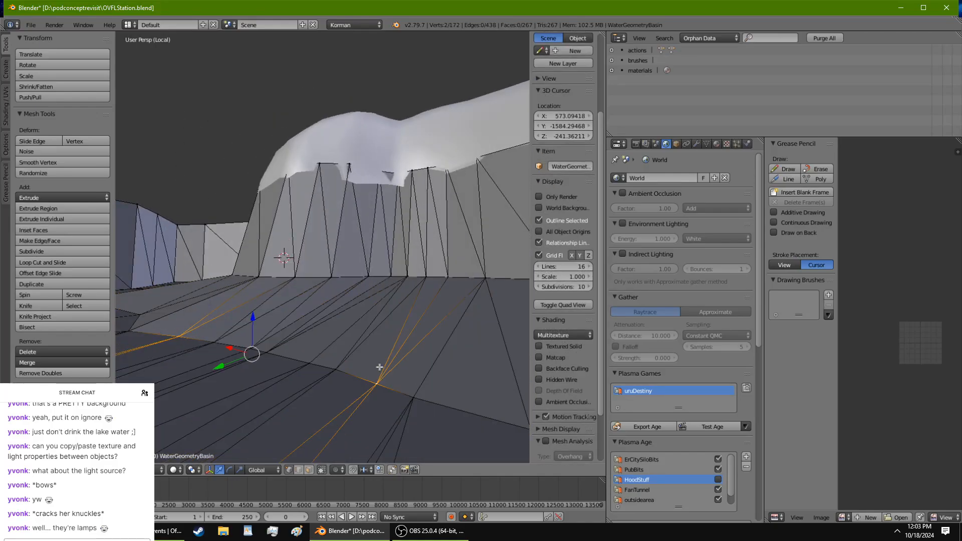
key(g)
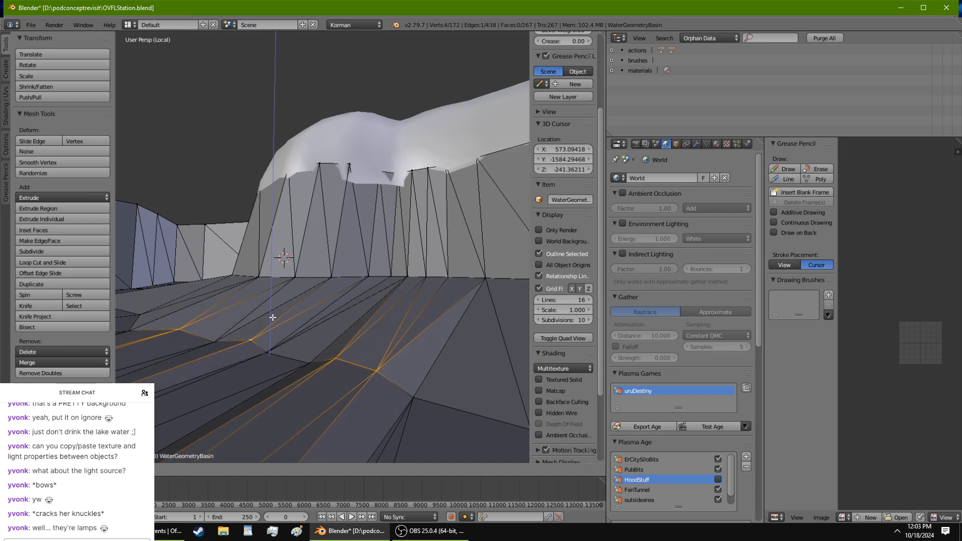
click(287, 325)
Step: Select the chain of mid-floor vertices below the island wall, randomize their positions, and reselect a shorter stretch of the chain
right_click(417, 396)
middle_drag(417, 396, 385, 297)
ctrl+right_click(265, 361)
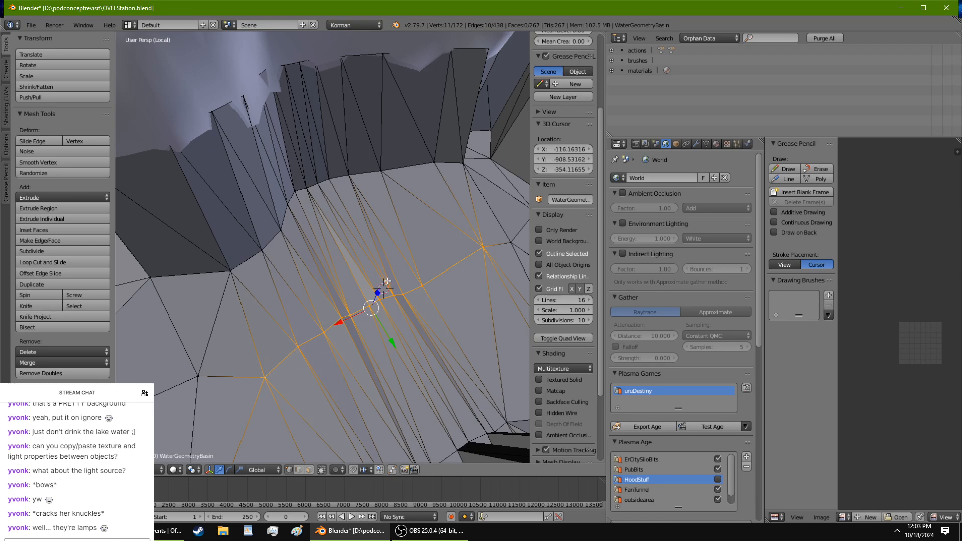
right_click(265, 367)
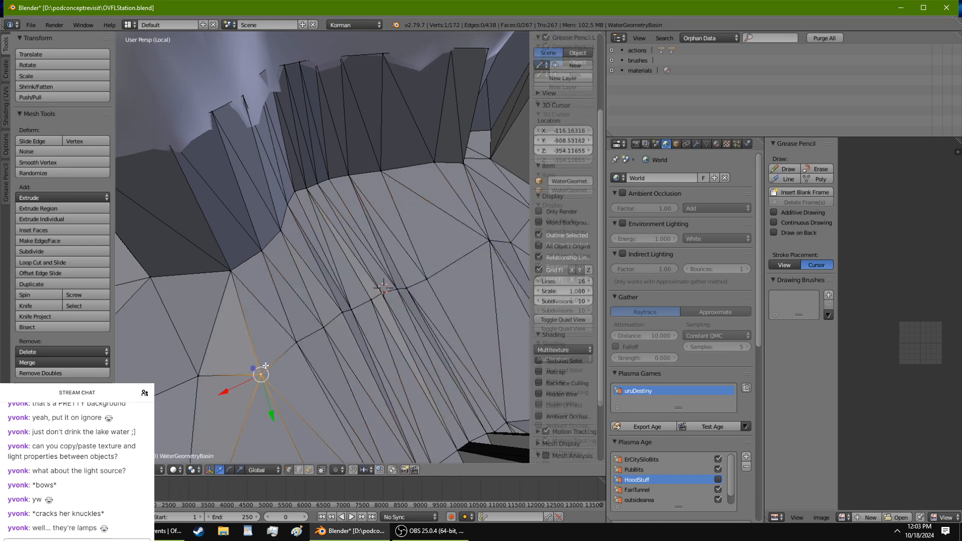
ctrl+right_click(371, 299)
middle_drag(198, 367, 54, 231)
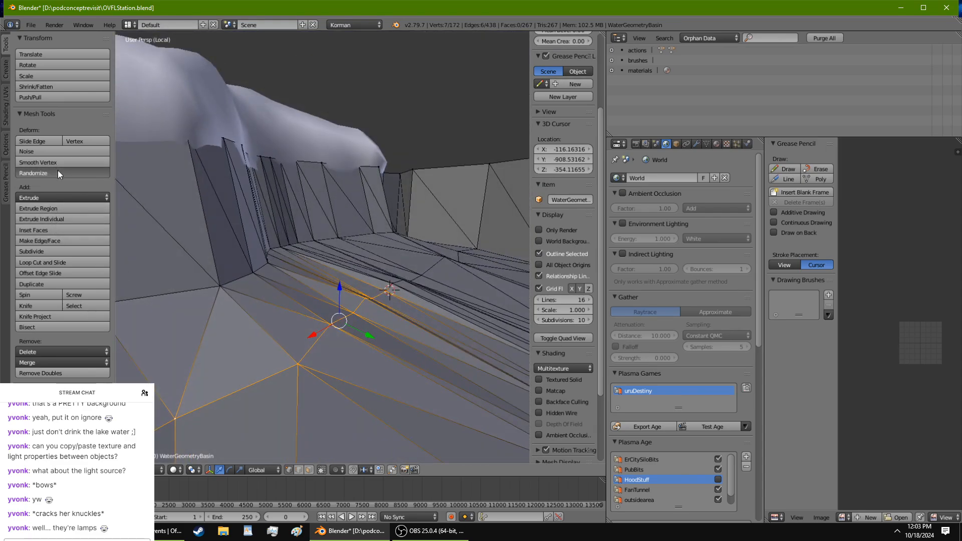
Step: Select five separate vertices along the mid-floor line and lower them slightly along the Z axis
right_click(302, 351)
ctrl+right_click(353, 301)
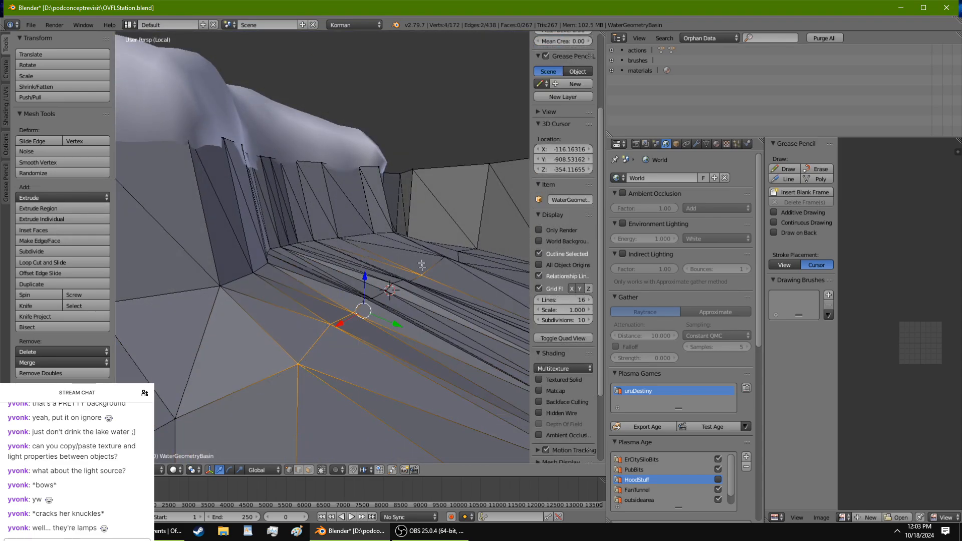
middle_drag(460, 254, 445, 254)
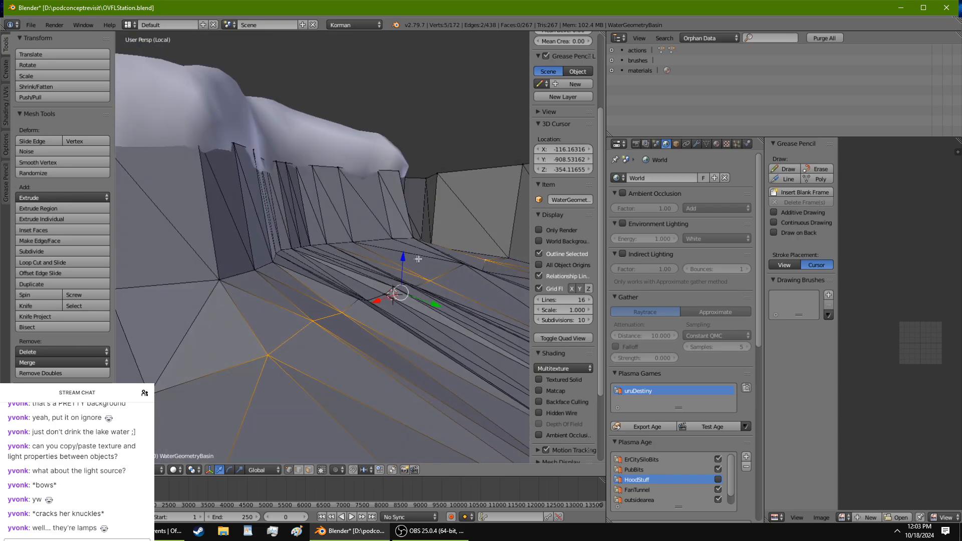
drag(405, 258, 407, 264)
Step: Switch to face selection, select all floor faces in the strip beside the island, and subdivide them once
middle_drag(407, 263, 299, 500)
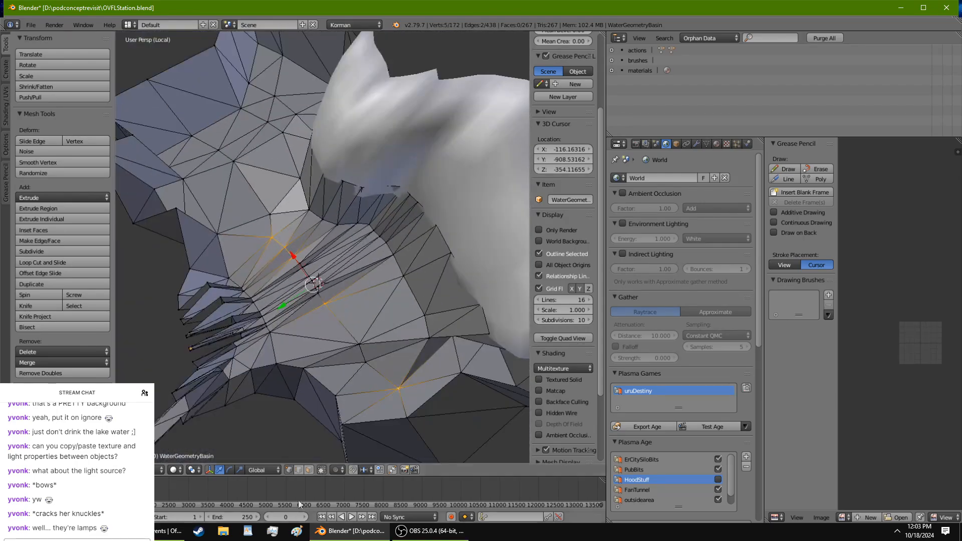
click(309, 471)
right_click(277, 193)
ctrl+right_click(403, 337)
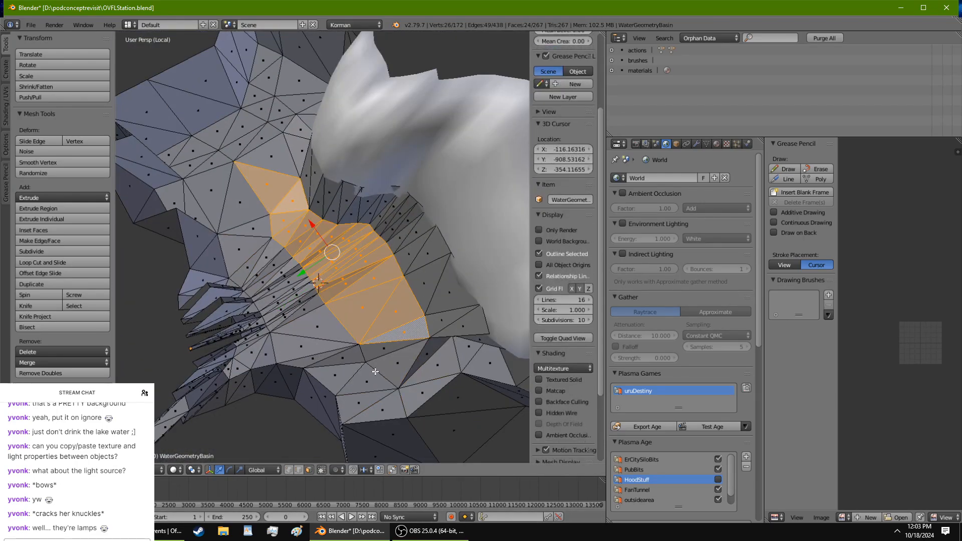
ctrl+right_click(364, 371)
ctrl+right_click(259, 233)
ctrl+right_click(248, 192)
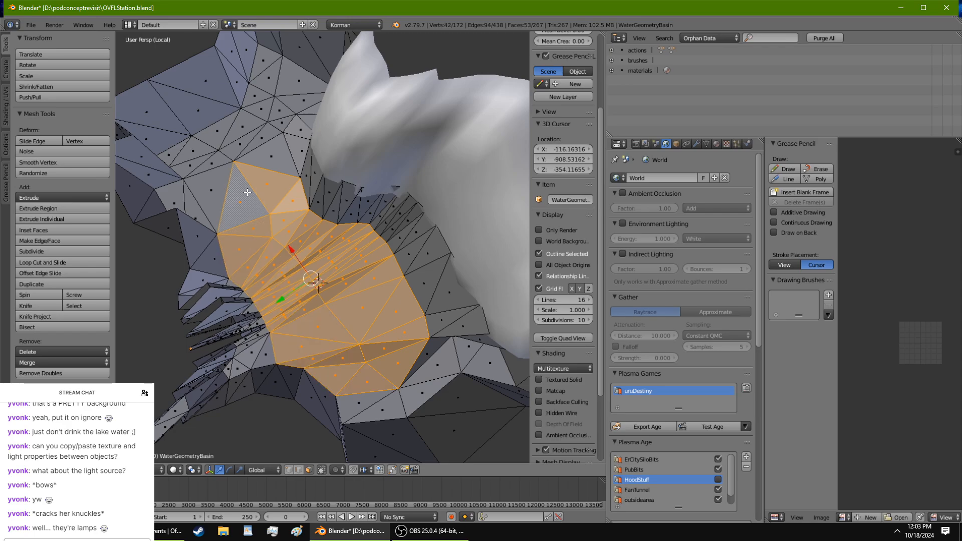
click(86, 252)
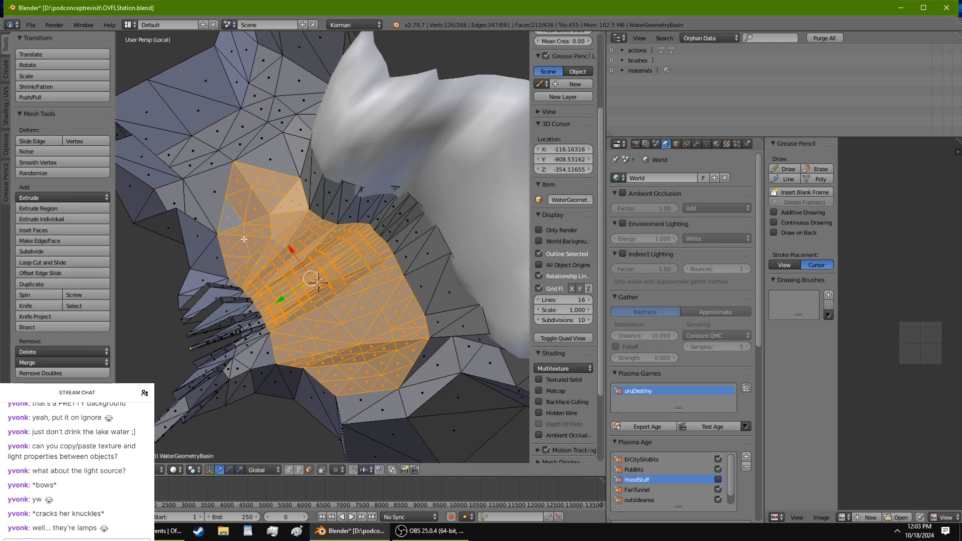
key(a)
key(a)
scroll(244, 240, up, 4)
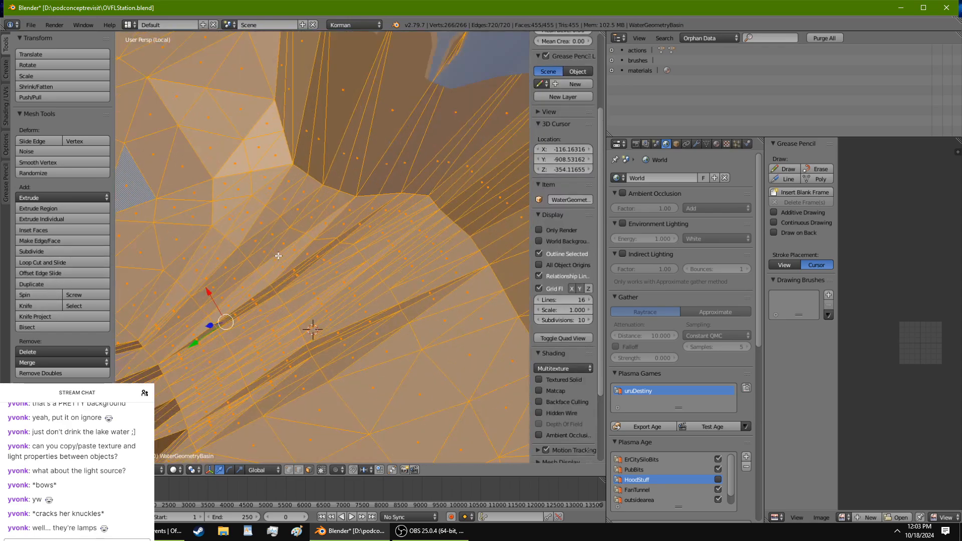
Step: Select scattered faces across the subdivided floor strip and offset them to make the floor uneven
right_click(346, 258)
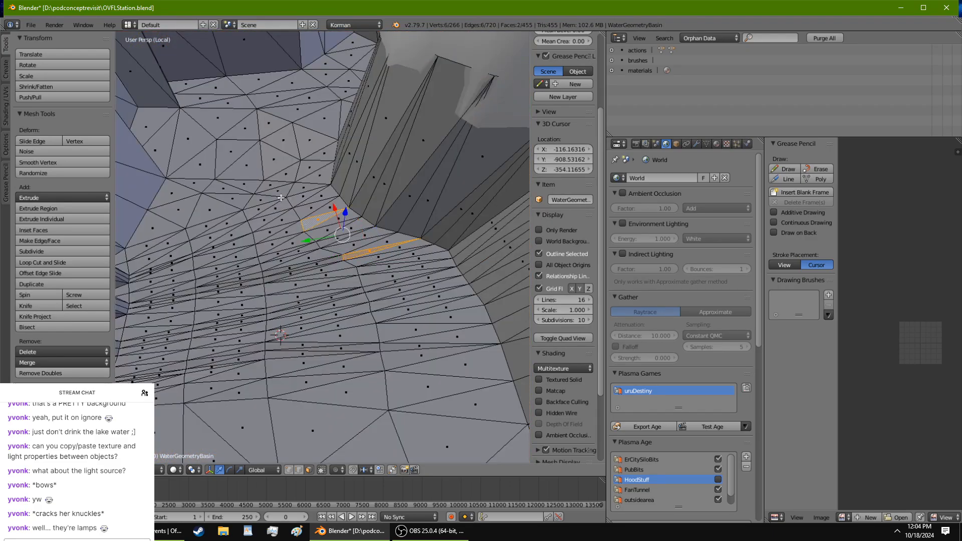
shift+right_click(298, 297)
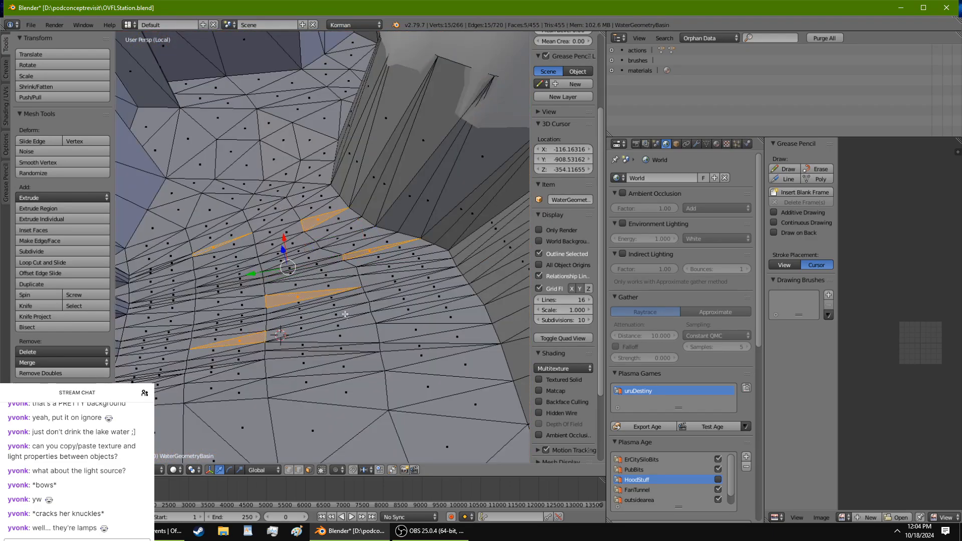
shift+right_click(321, 362)
middle_drag(337, 339, 351, 151)
Step: Select scattered floor faces near the basin's far corner, undo their last shift, and drop the face touching the wall from the selection
right_click(337, 120)
shift+right_click(271, 102)
shift+right_click(374, 64)
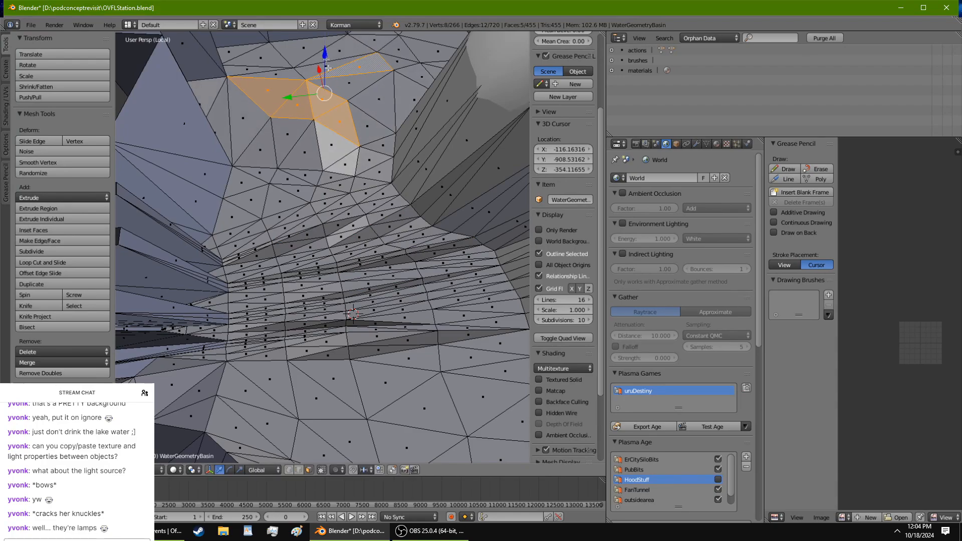
middle_drag(323, 70, 251, 111)
key(KP_Decimal)
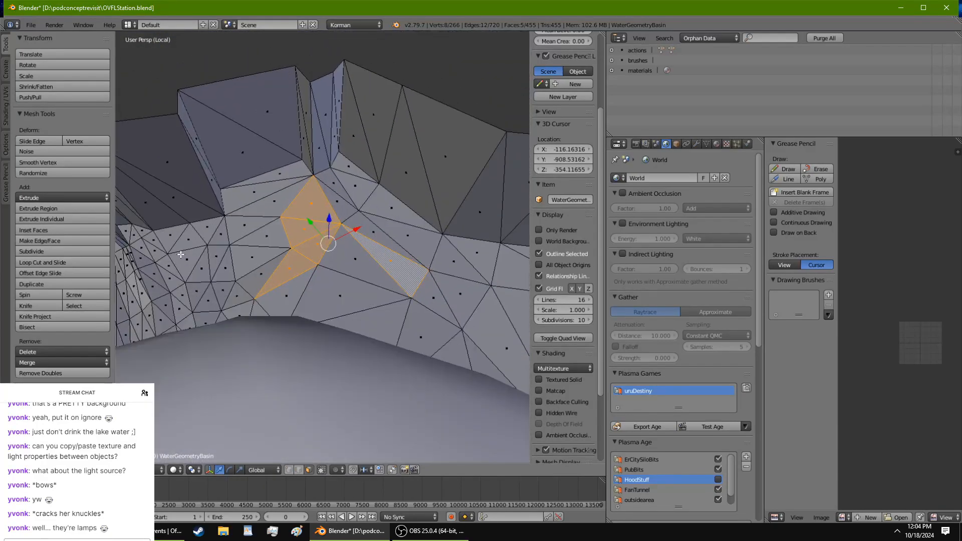
key(ctrl+z)
shift+right_click(297, 196)
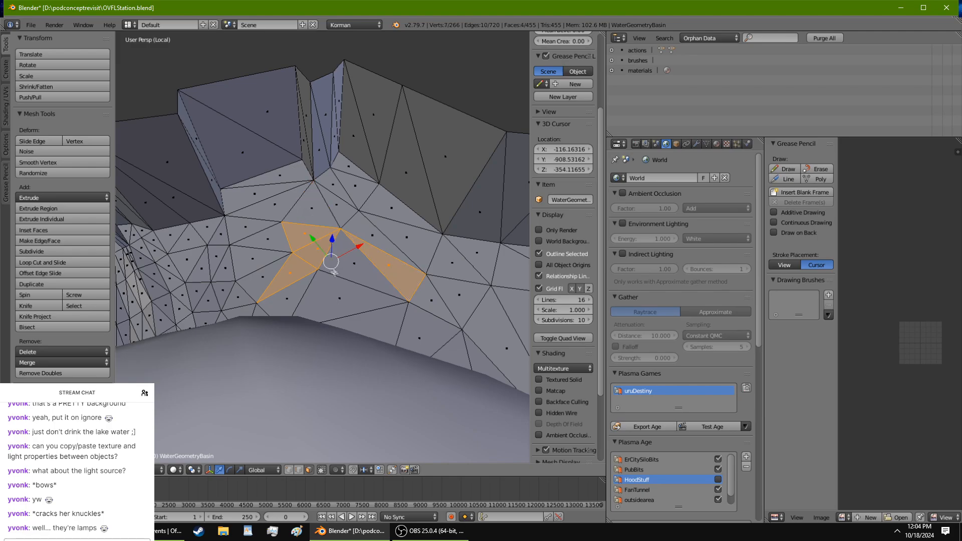
middle_drag(297, 196, 441, 204)
middle_drag(298, 297, 291, 361)
Step: Select the run of floor faces along the base of the outer wall and scale it down slightly
right_click(180, 226)
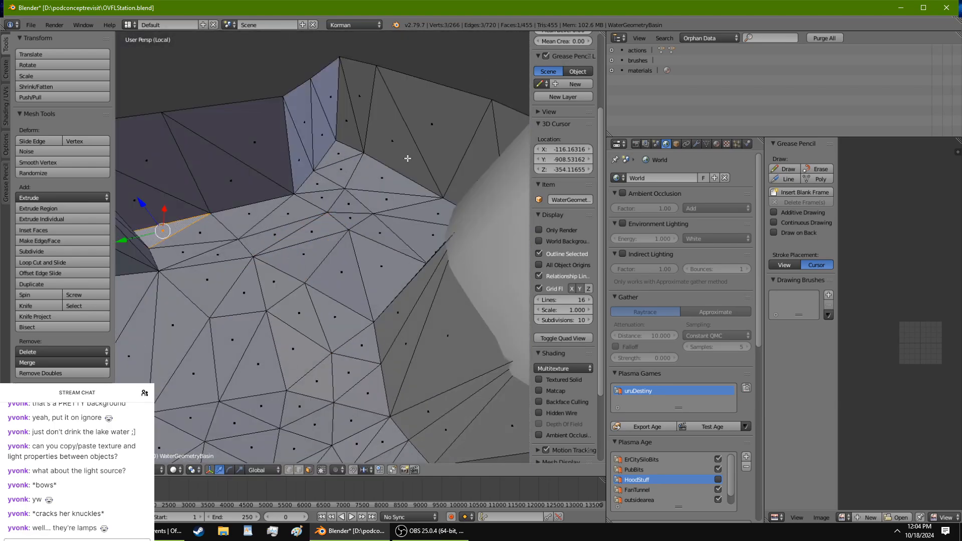
ctrl+right_click(329, 150)
middle_drag(270, 174, 338, 135)
middle_drag(249, 112, 402, 218)
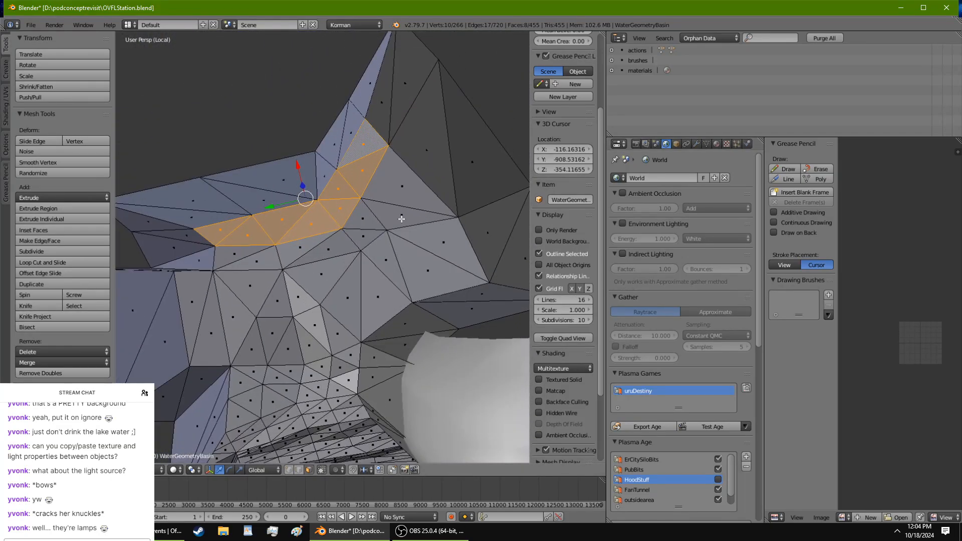
key(s)
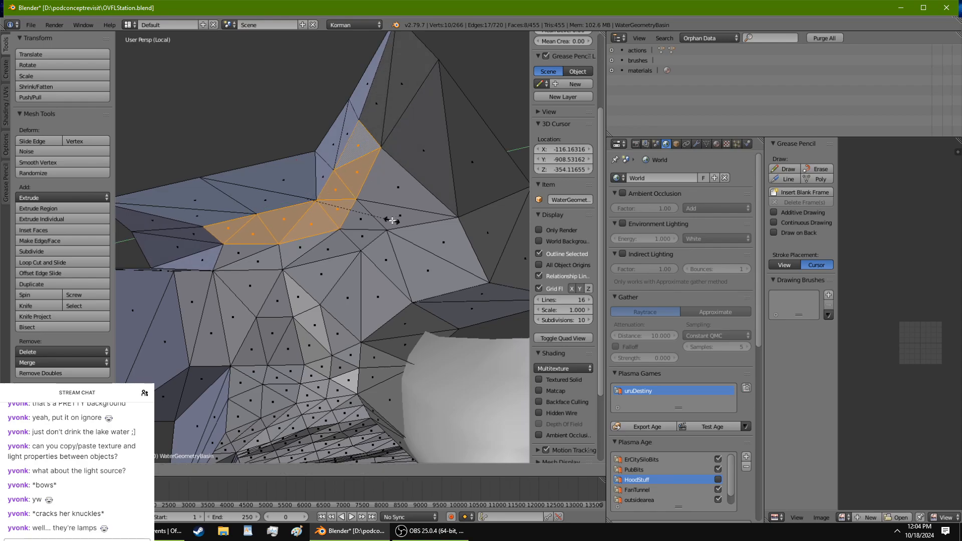
click(391, 220)
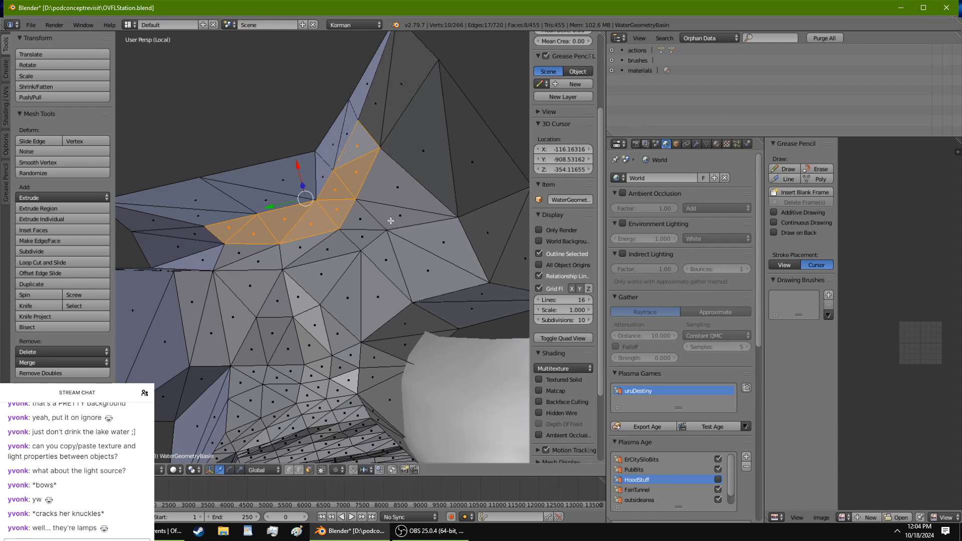
Step: Switch to vertex selection and reposition individual floor vertices at the foot of the walls around the corner notch
right_click(323, 219)
shift+right_click(357, 220)
middle_drag(357, 219, 253, 330)
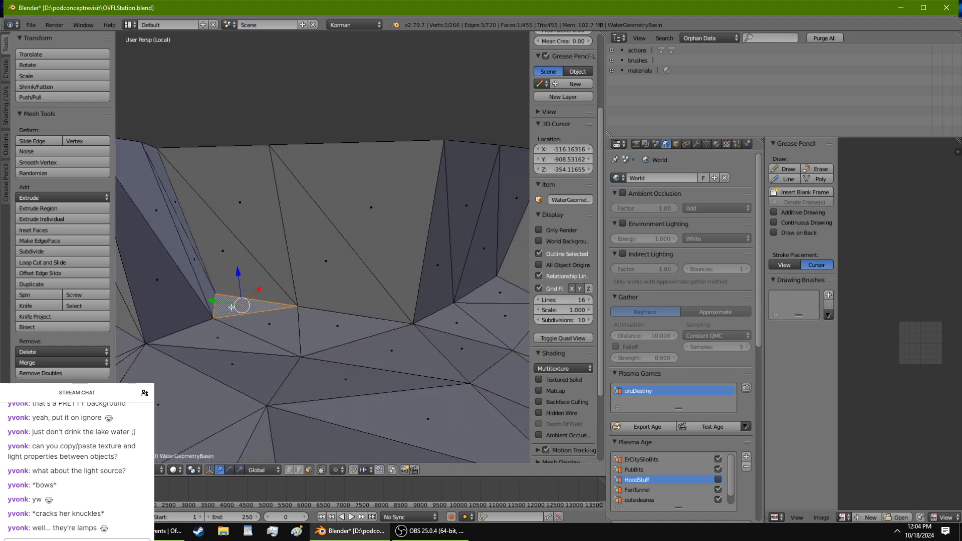
middle_drag(240, 256, 370, 298)
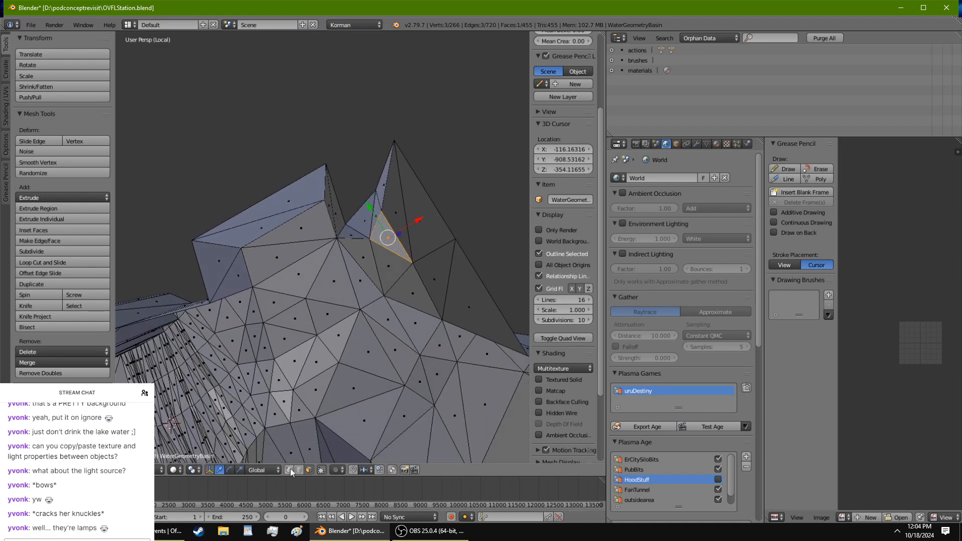
right_click(337, 241)
middle_drag(363, 200, 315, 91)
middle_drag(356, 234, 369, 288)
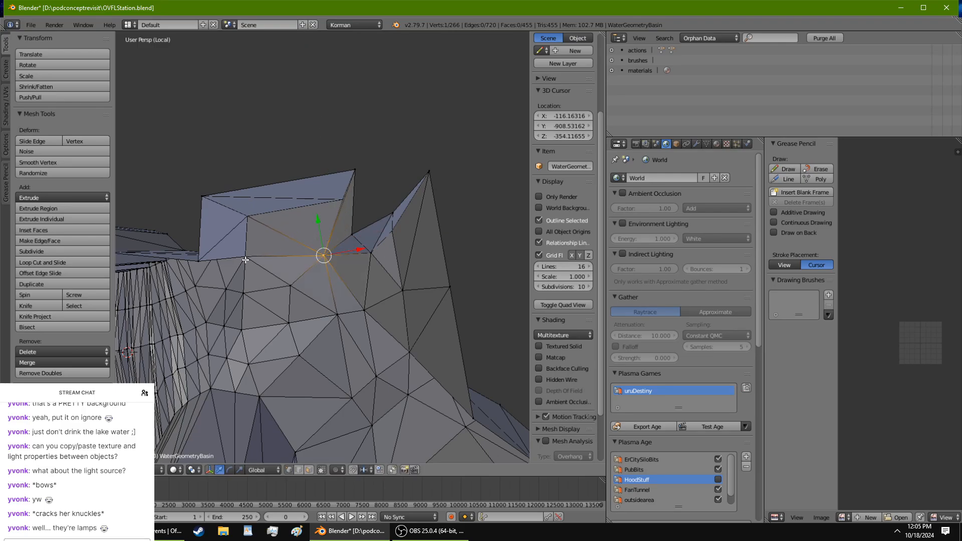
middle_drag(258, 262, 263, 218)
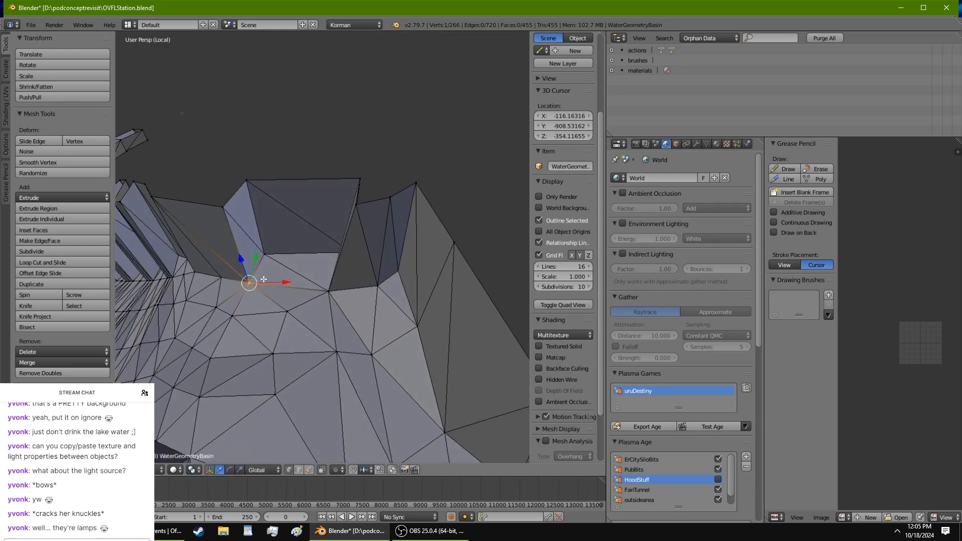
click(262, 264)
middle_drag(266, 266, 397, 228)
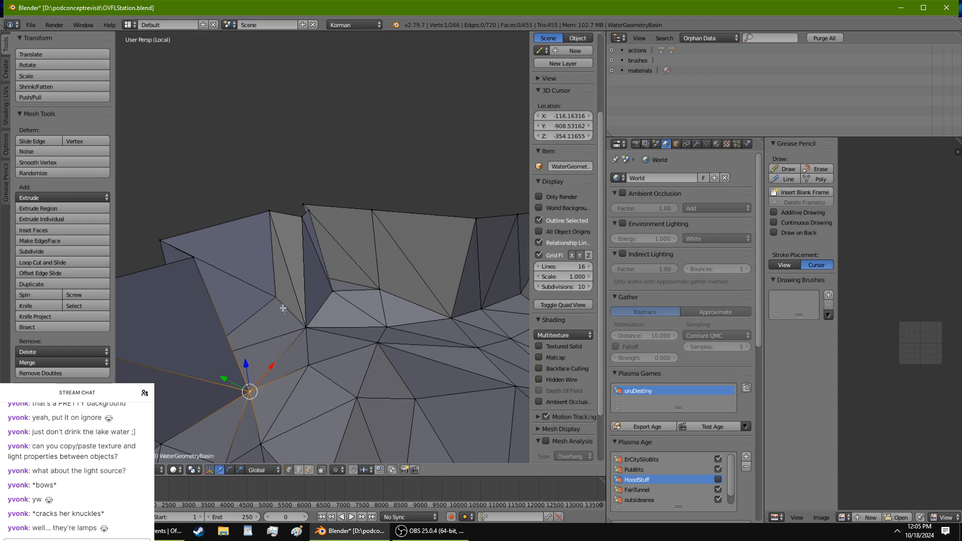
Step: Select the floor vertex at the inner base of the corner notch and move it along the X axis
middle_drag(292, 337, 326, 342)
right_click(330, 228)
middle_drag(317, 273, 330, 232)
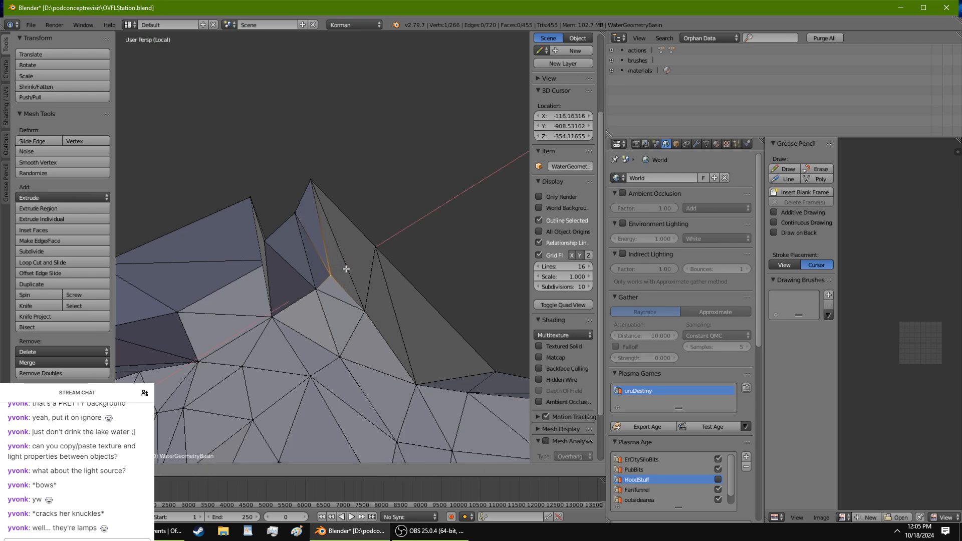
middle_drag(346, 269, 323, 348)
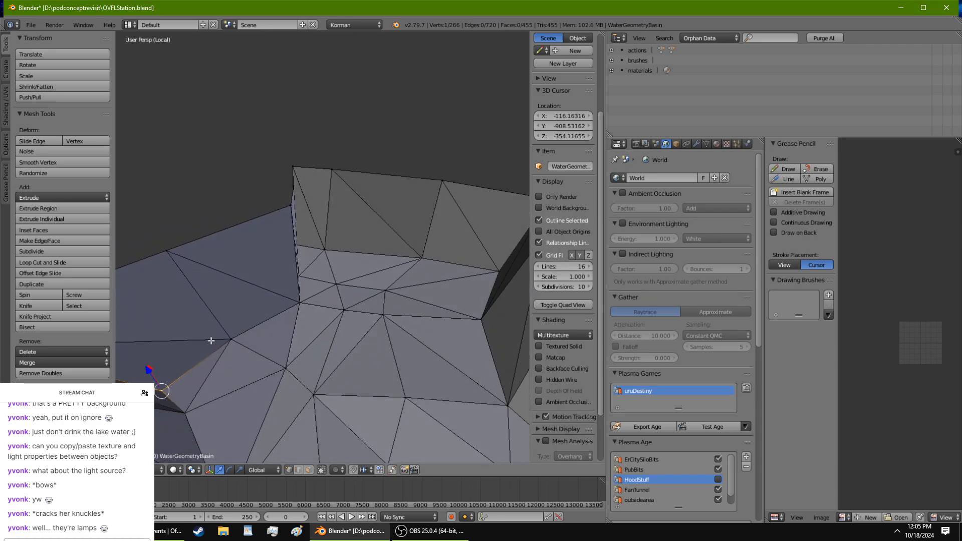
Step: Add a second wall-base vertex to the selection, shift both, and raise them slightly along the Z axis
shift+right_click(298, 307)
drag(253, 307, 258, 312)
middle_drag(258, 313, 344, 289)
drag(349, 285, 349, 278)
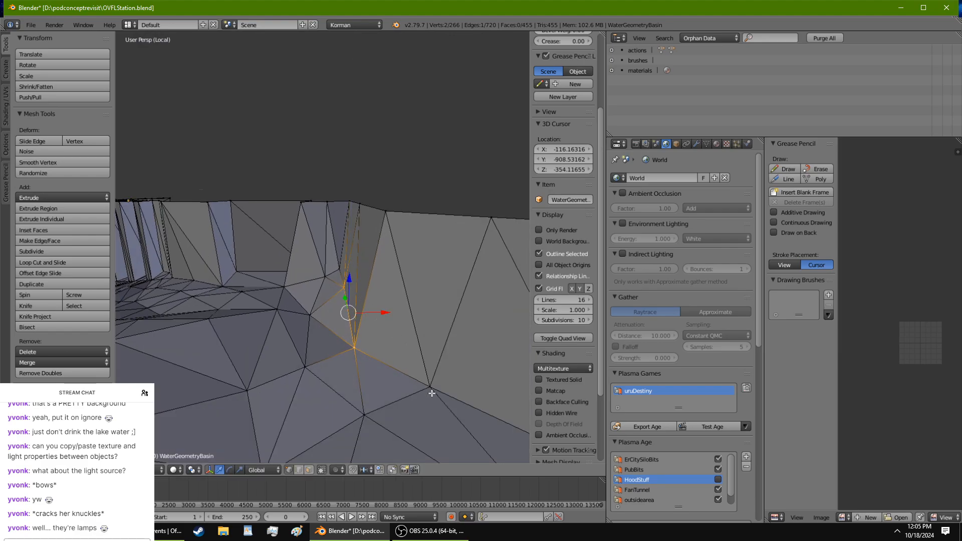
Step: Select neighbouring pairs of floor vertices at the wall base around the corner and shift the last pair
right_click(431, 392)
middle_drag(432, 392, 235, 361)
shift+right_click(317, 275)
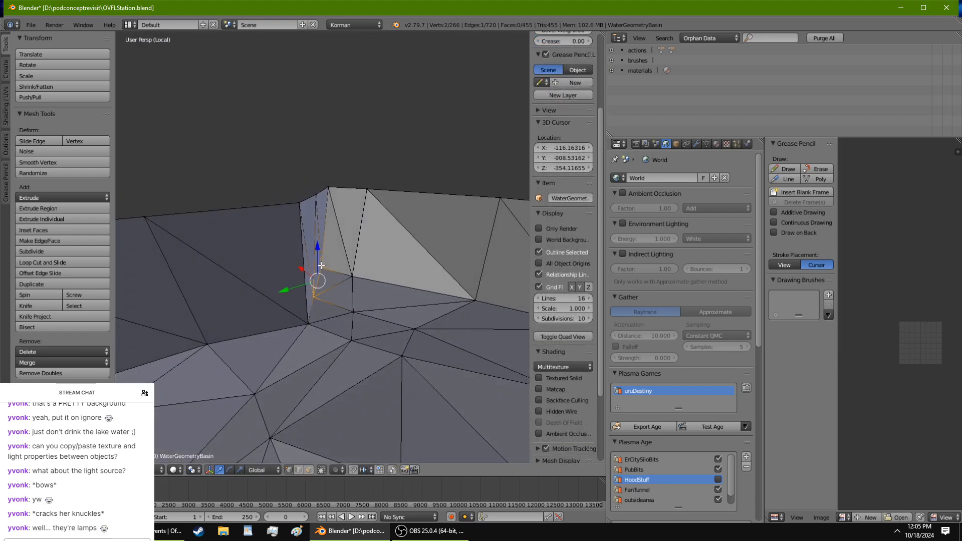
middle_drag(313, 275, 304, 379)
right_click(379, 306)
shift+right_click(383, 328)
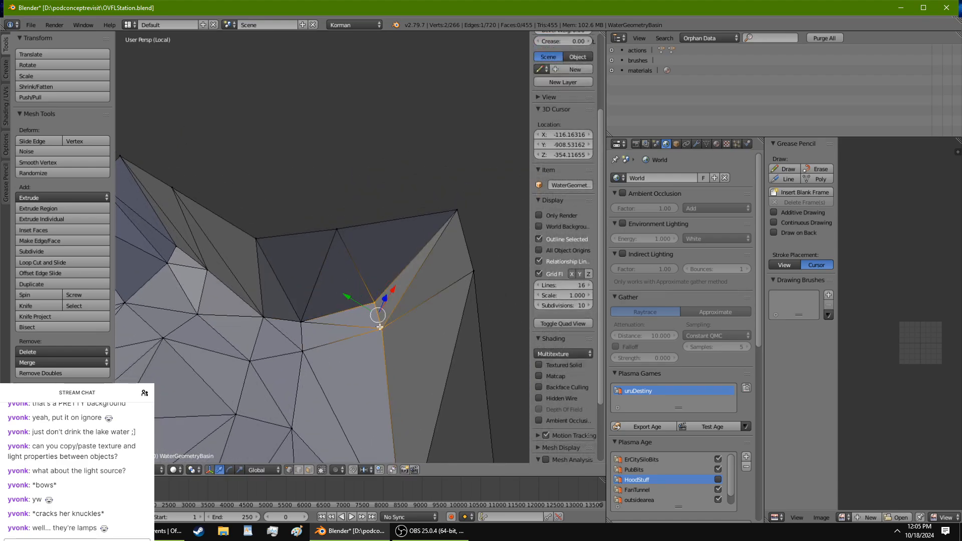
drag(389, 290, 380, 307)
middle_drag(380, 308, 433, 272)
Step: Select the pair of floor vertices at the foot of the narrow wall recess and move them along the Y axis
right_click(346, 286)
middle_drag(318, 316, 418, 239)
shift+right_click(282, 300)
right_click(320, 363)
shift+right_click(354, 338)
middle_drag(305, 276, 355, 297)
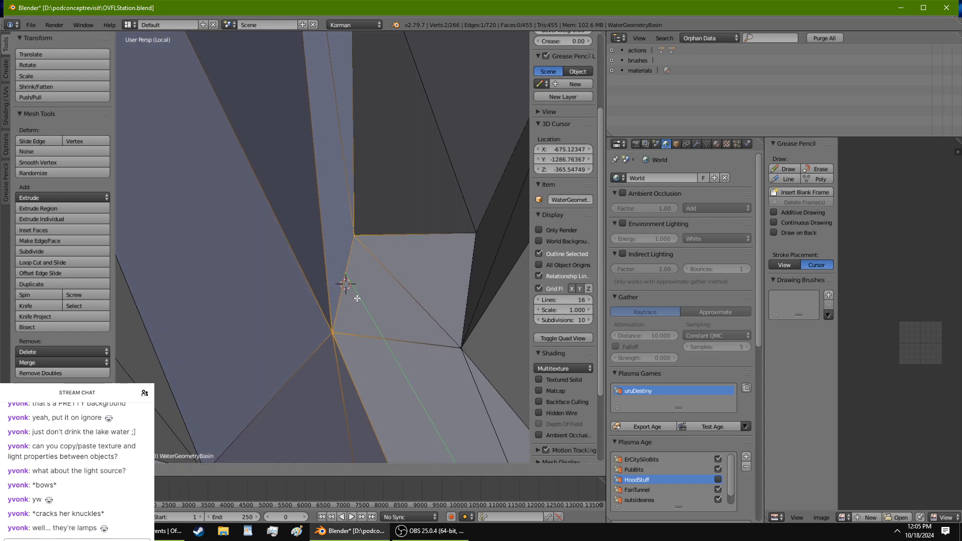
Step: Move the two floor vertices on the opposite edge of the recess inward, then adjust the one at its inner corner separately
right_click(479, 231)
shift+right_click(464, 339)
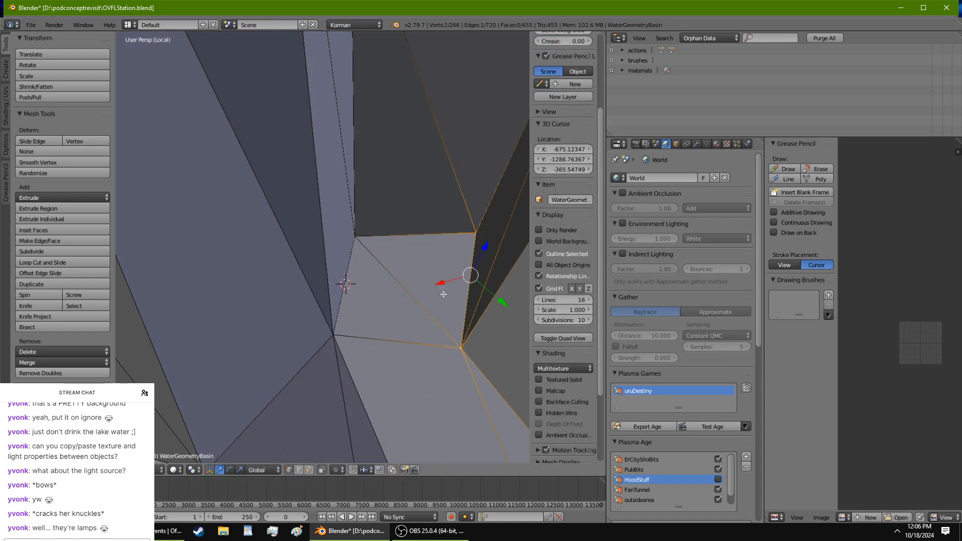
middle_drag(441, 279, 429, 285)
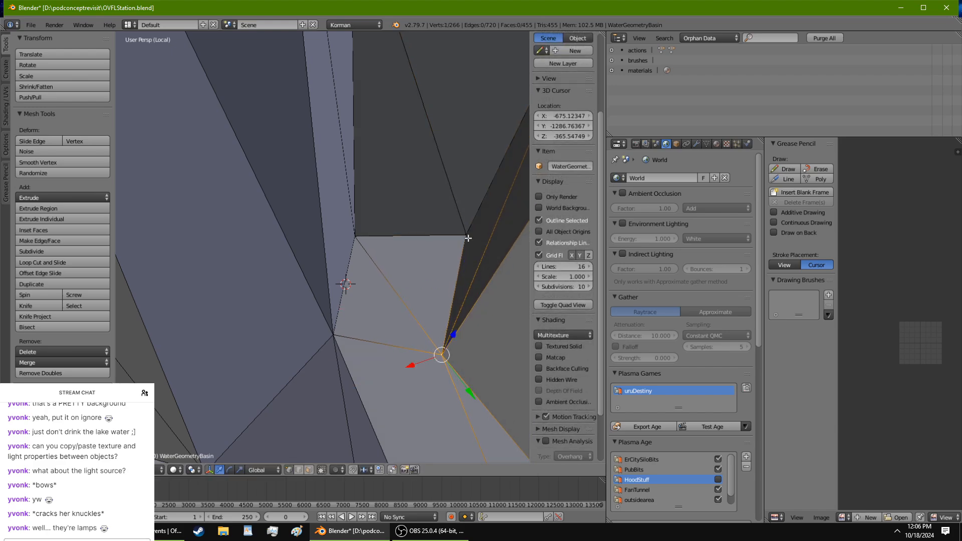
right_click(463, 240)
key(g)
click(436, 249)
middle_drag(436, 249, 396, 245)
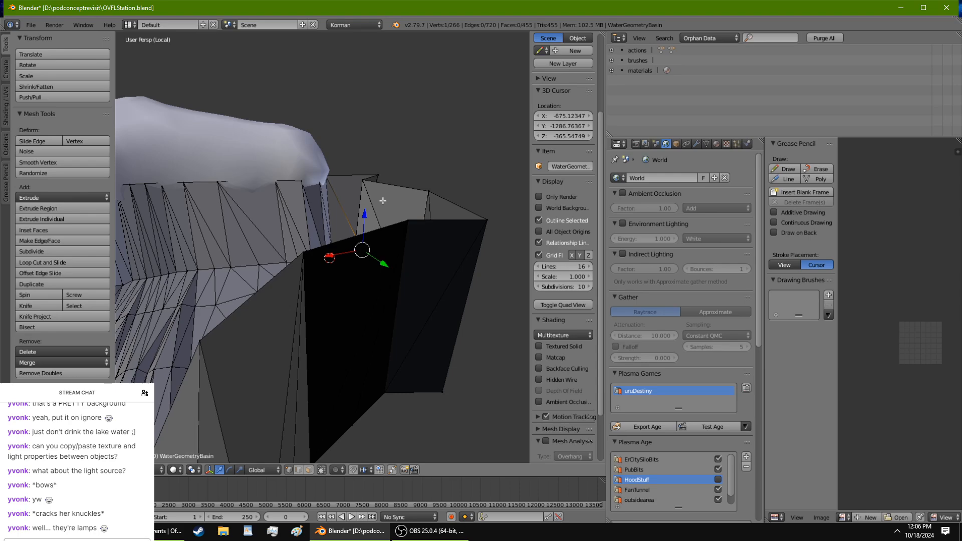
Step: Clear the basin mesh selection and move the single floor vertex just inside the wall corner away from its neighbouring edge
key(alt+Tab)
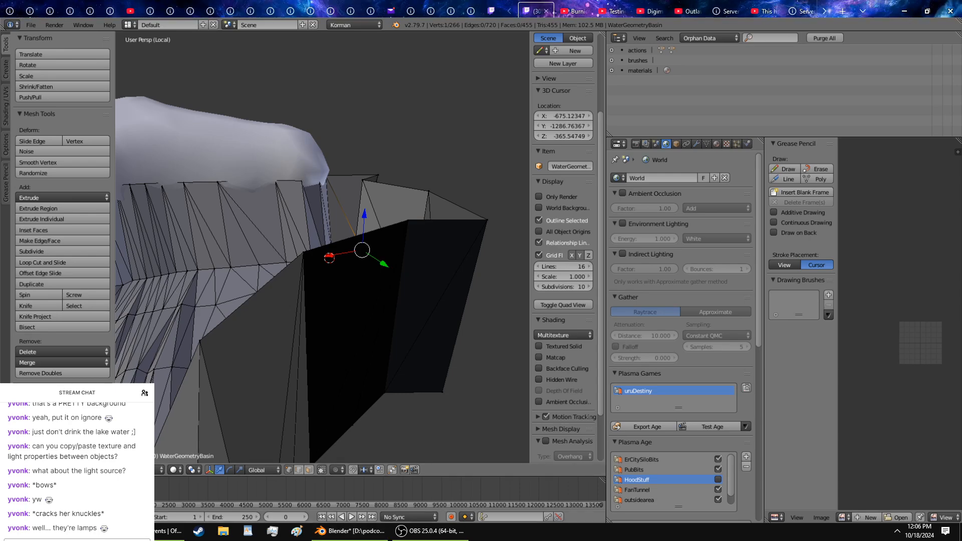
click(386, 530)
scroll(394, 280, down, 5)
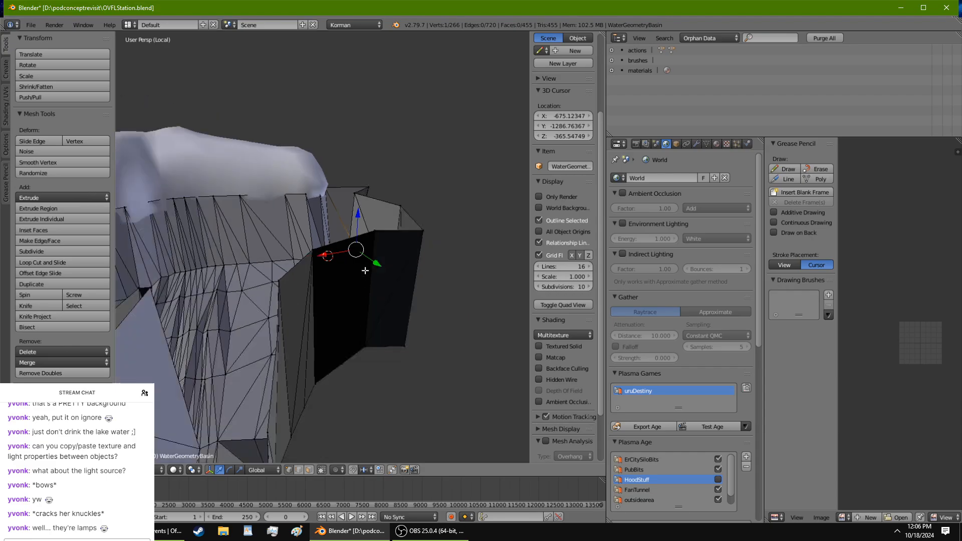
middle_drag(394, 266, 379, 428)
scroll(436, 281, up, 6)
scroll(376, 326, up, 5)
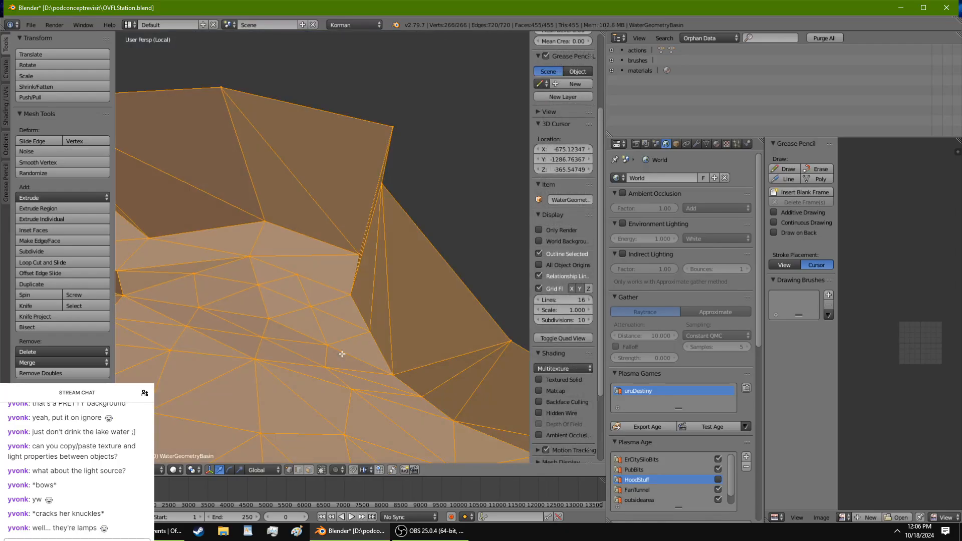
scroll(219, 307, up, 3)
key(a)
right_click(247, 335)
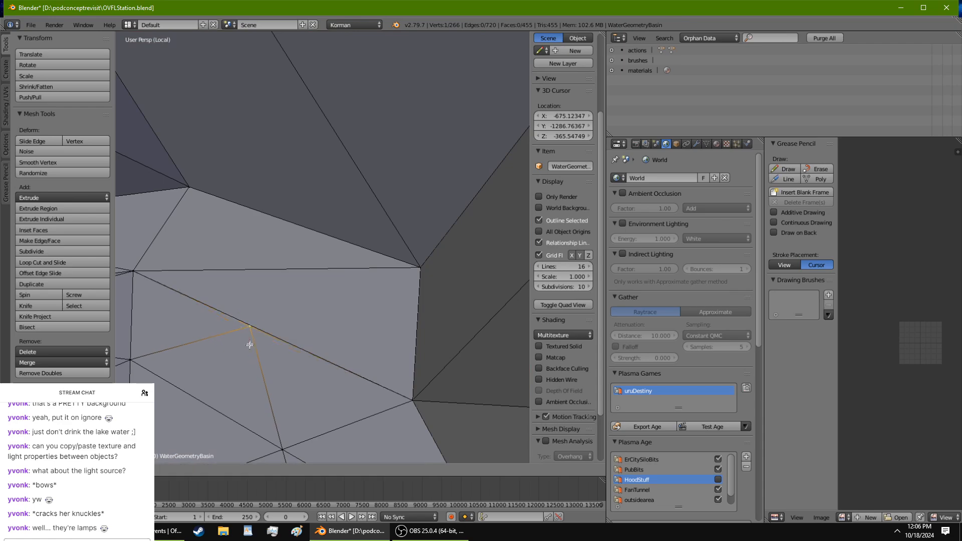
click(230, 383)
scroll(265, 400, down, 4)
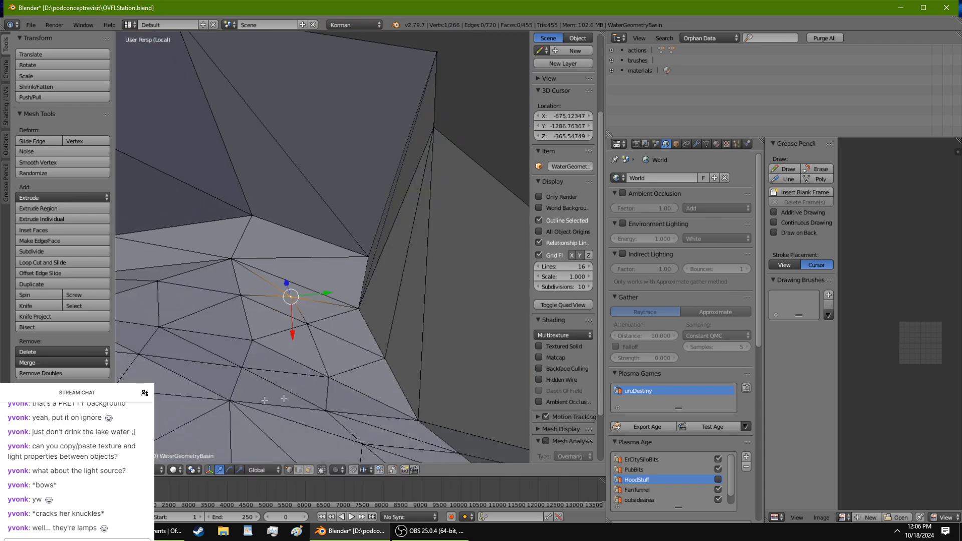
Step: Select the two floor vertices at the foot of the corner's side wall and shift them inward along the Y axis
right_click(362, 303)
shift+right_click(381, 356)
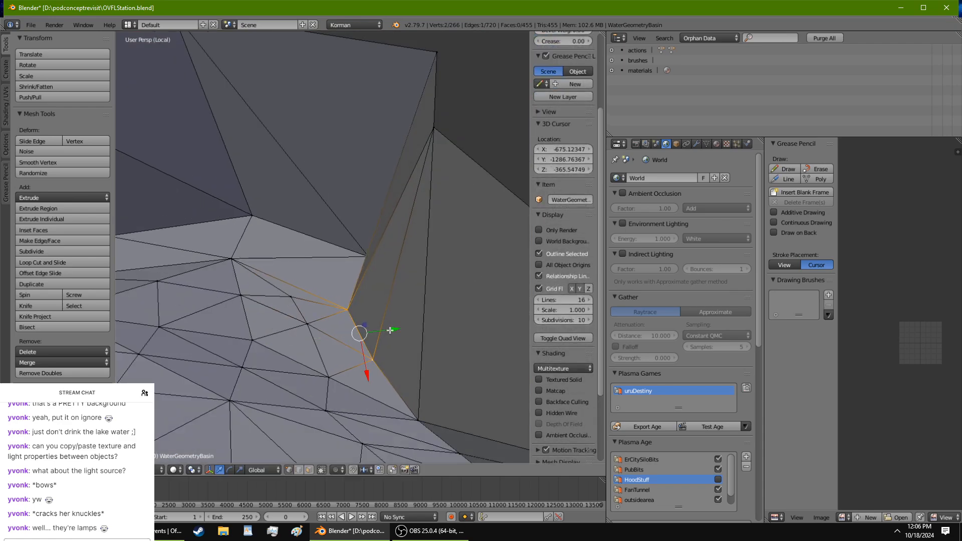
shift+middle_drag(390, 331, 434, 357)
Step: Select the two floor vertices along the base of the back wall, scale them closer together, and move them along the X axis
right_click(419, 290)
shift+right_click(307, 254)
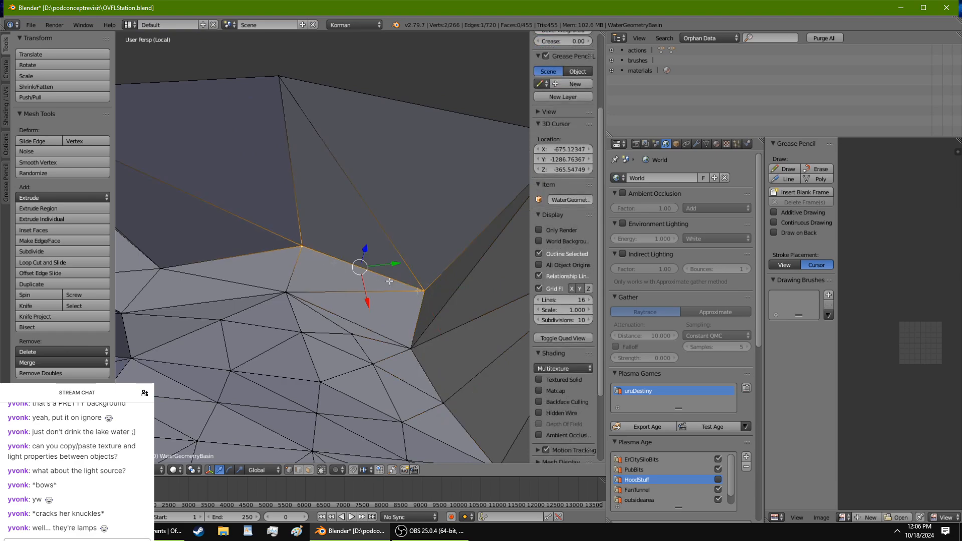
key(s)
click(318, 311)
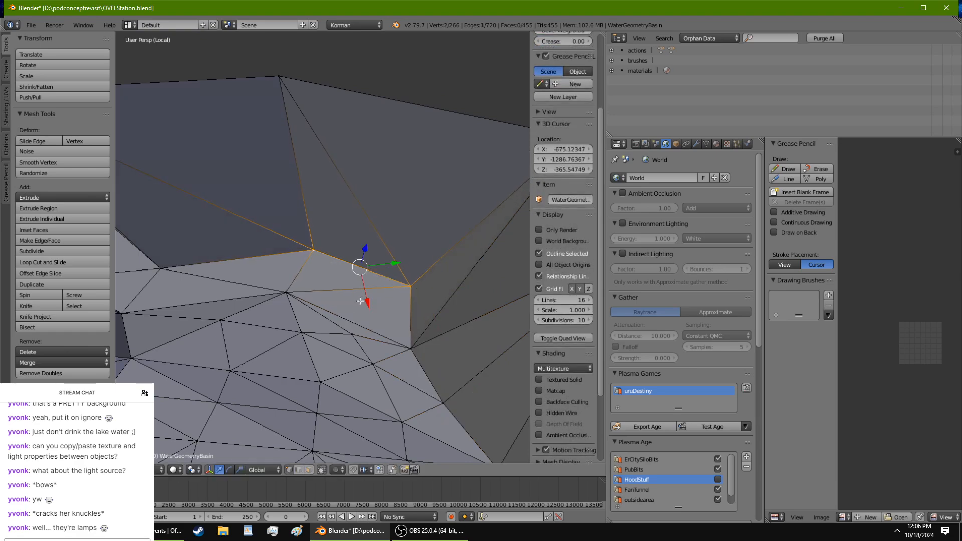
drag(365, 301, 367, 313)
click(373, 271)
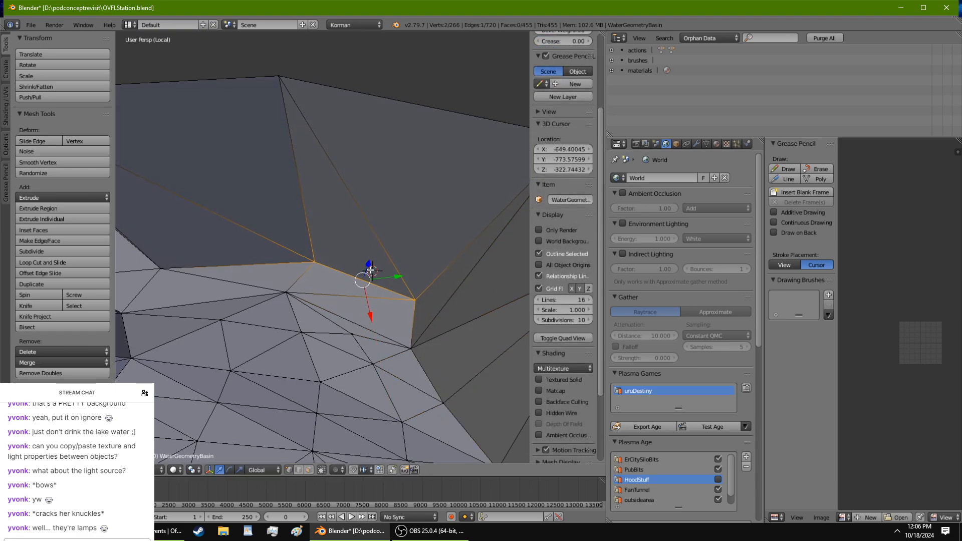
Step: Reposition the floor vertex at the foot of the narrow wall recess, then raise it slightly along the Z axis
right_click(161, 275)
shift+middle_drag(162, 275, 284, 192)
key(g)
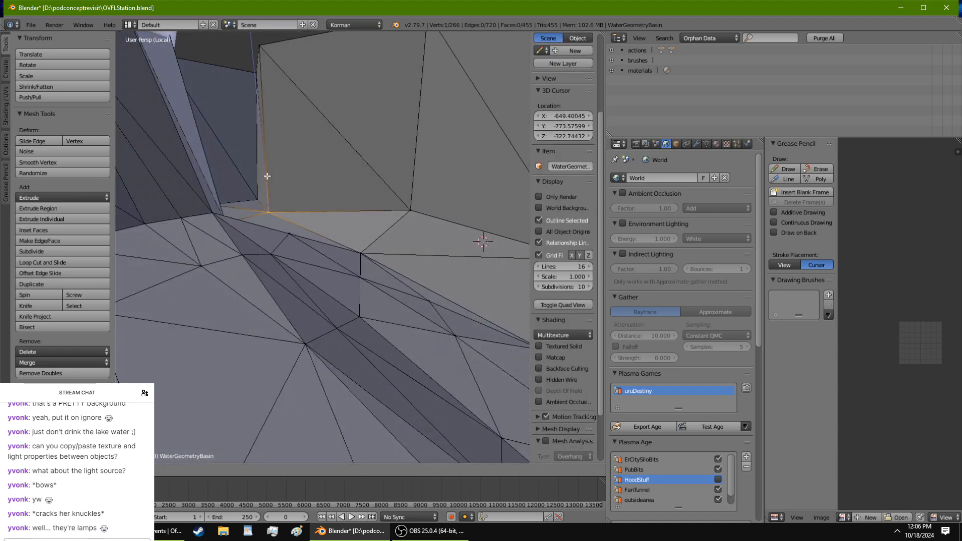
click(266, 163)
middle_drag(260, 159, 261, 215)
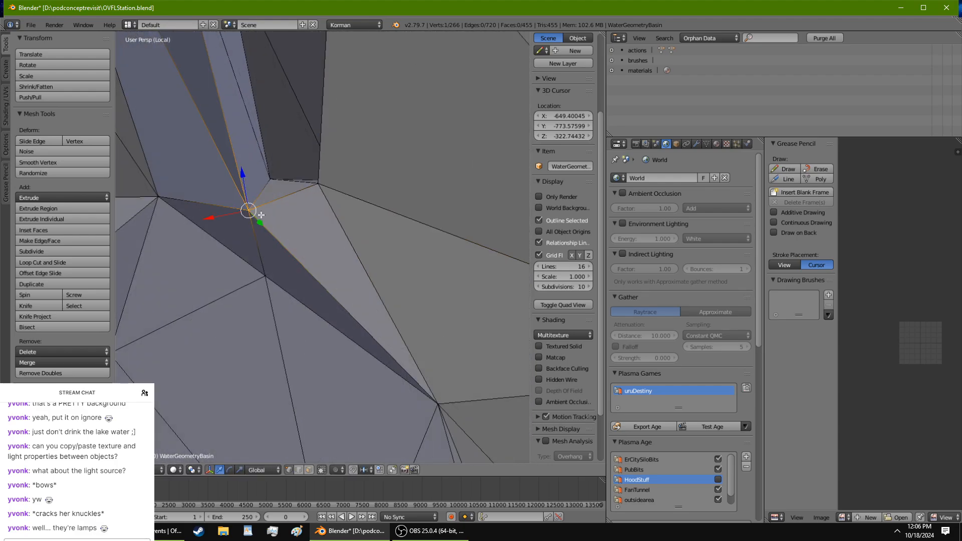
drag(245, 177, 248, 159)
middle_drag(261, 163, 368, 223)
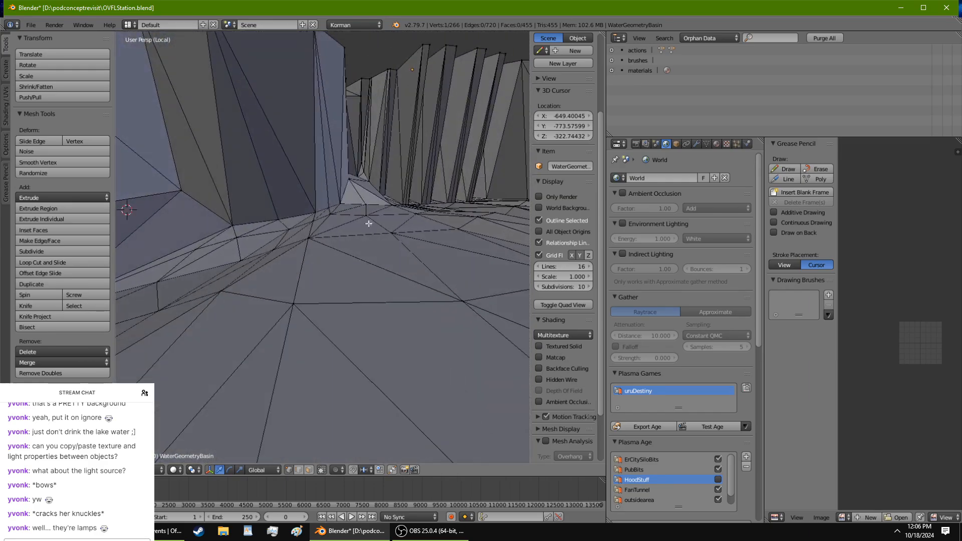
Step: Select a path of four floor vertices beside the wall base and lower them slightly along the Z axis
ctrl+right_click(454, 305)
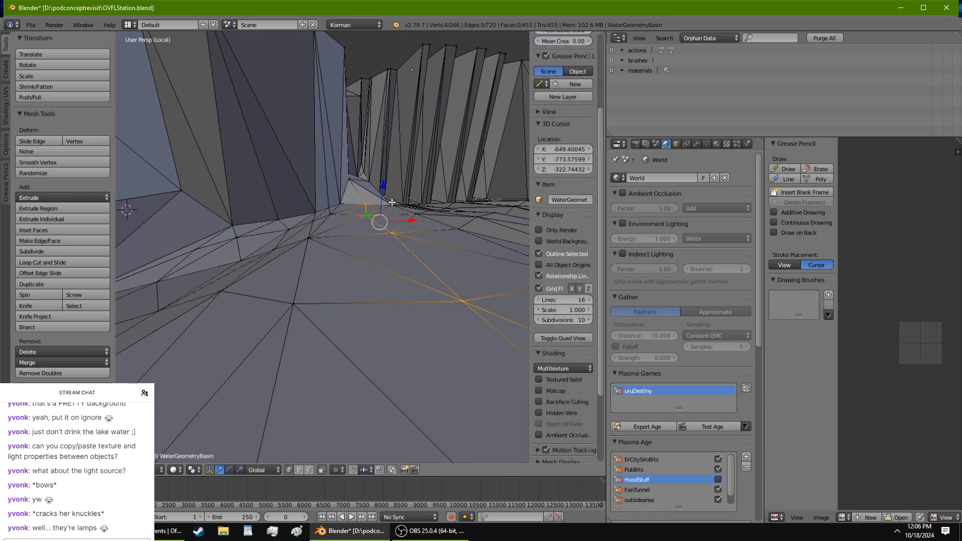
middle_drag(454, 306, 390, 265)
right_click(412, 195)
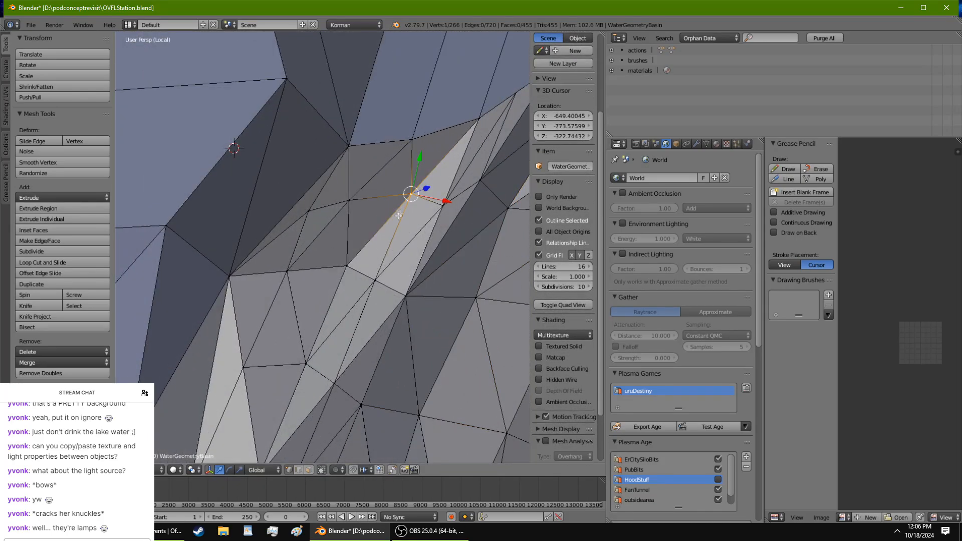
middle_drag(412, 195, 339, 267)
ctrl+right_click(354, 311)
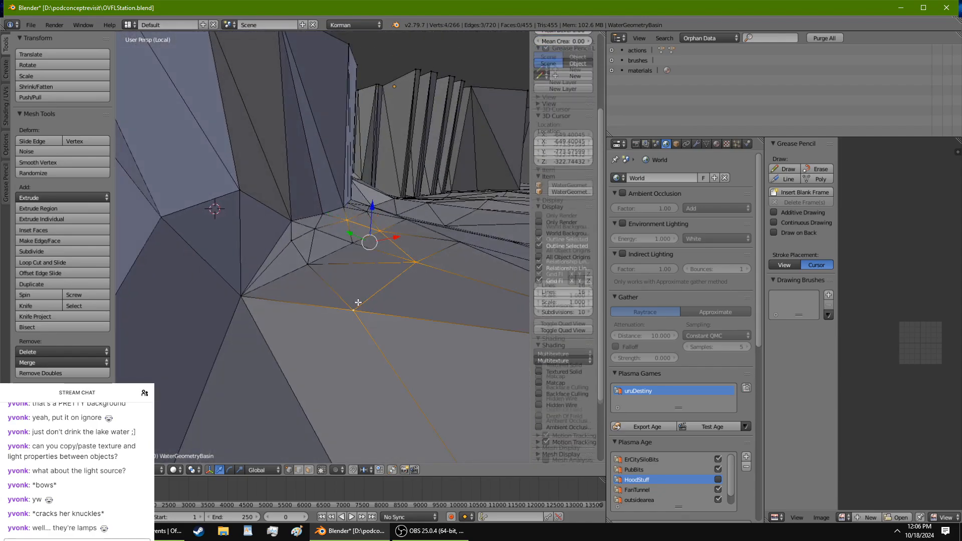
drag(372, 200, 371, 208)
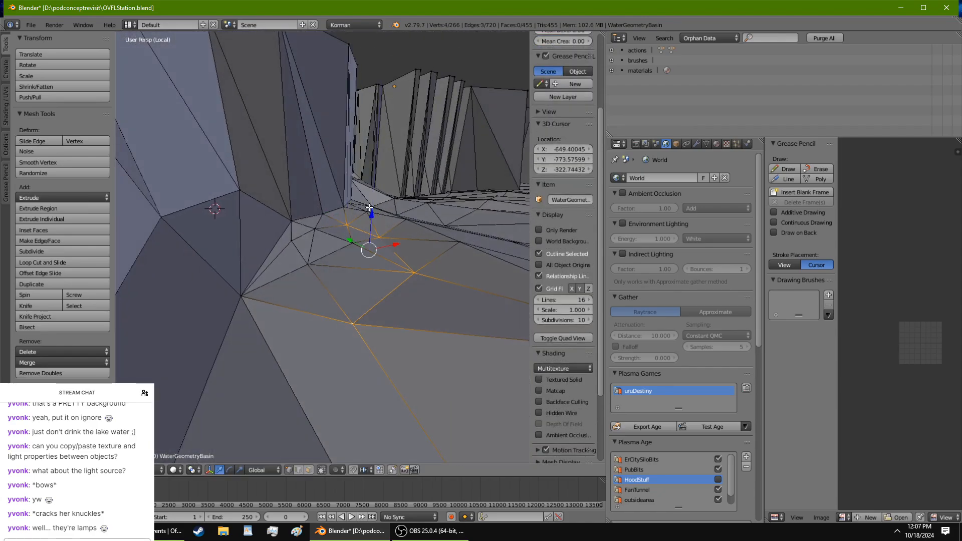
Step: Select the run of closely spaced vertices across the middle of the basin floor and lower it along the Z axis
middle_drag(371, 208, 347, 176)
right_click(347, 177)
alt+right_click(408, 238)
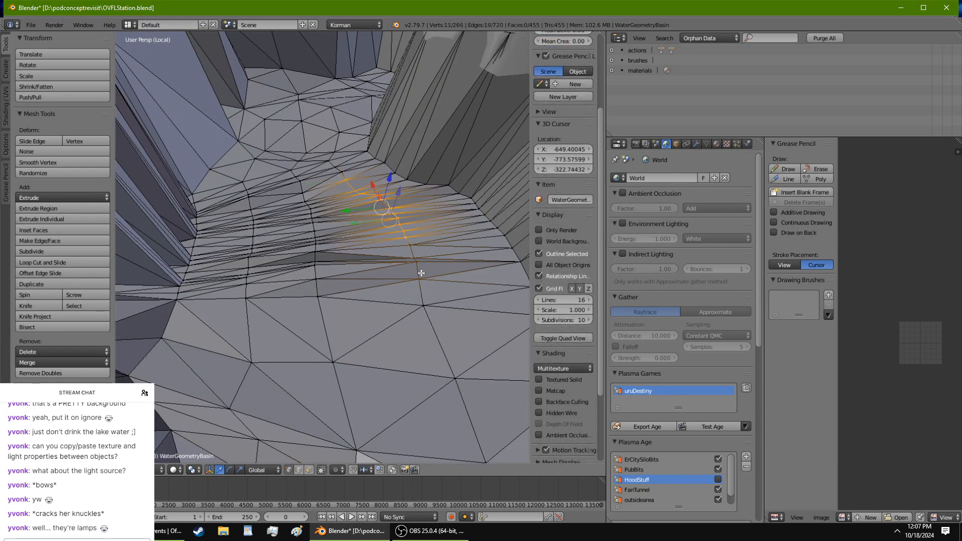
middle_drag(408, 239, 304, 130)
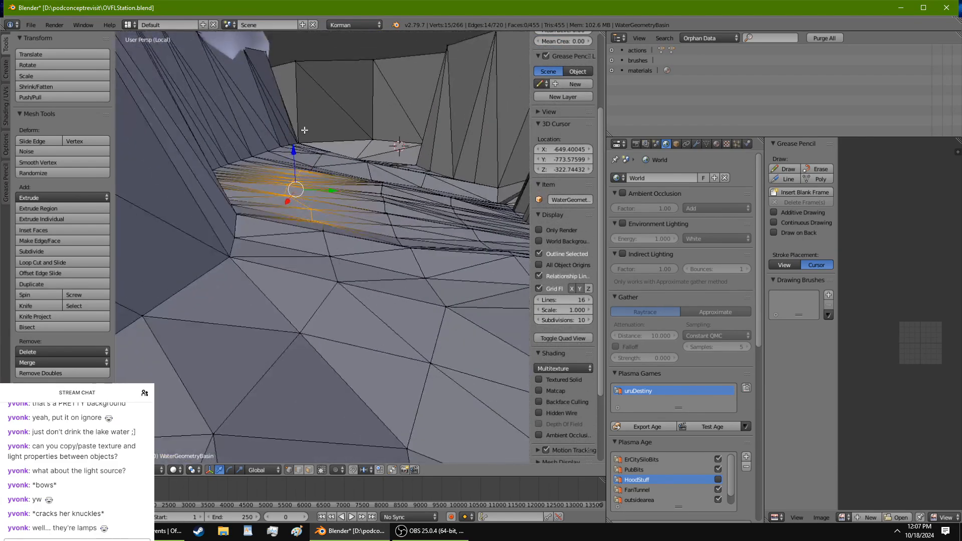
key(g)
key(z)
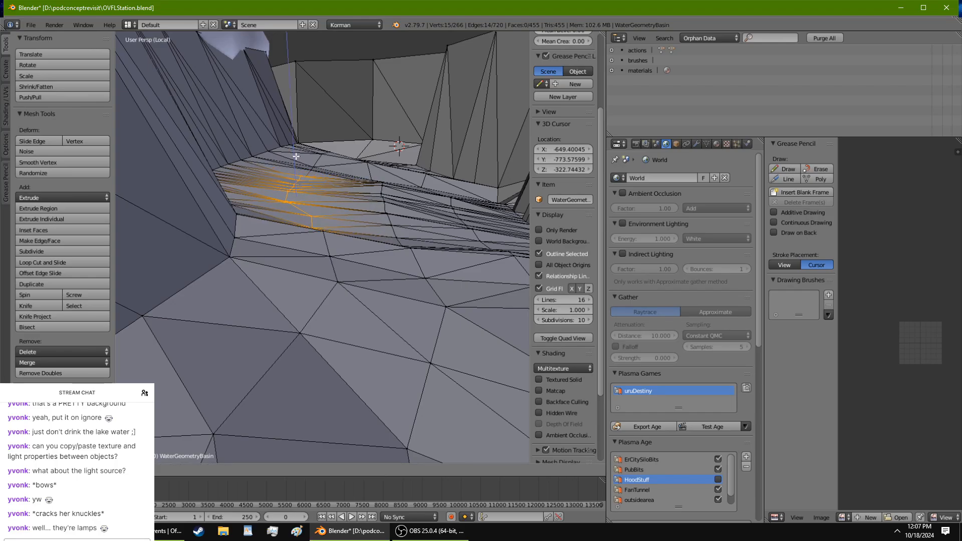
click(296, 156)
Step: Select a chain of nine floor vertices running across the narrow ridges at the base of the fluted wall
middle_drag(297, 156, 331, 240)
right_click(335, 248)
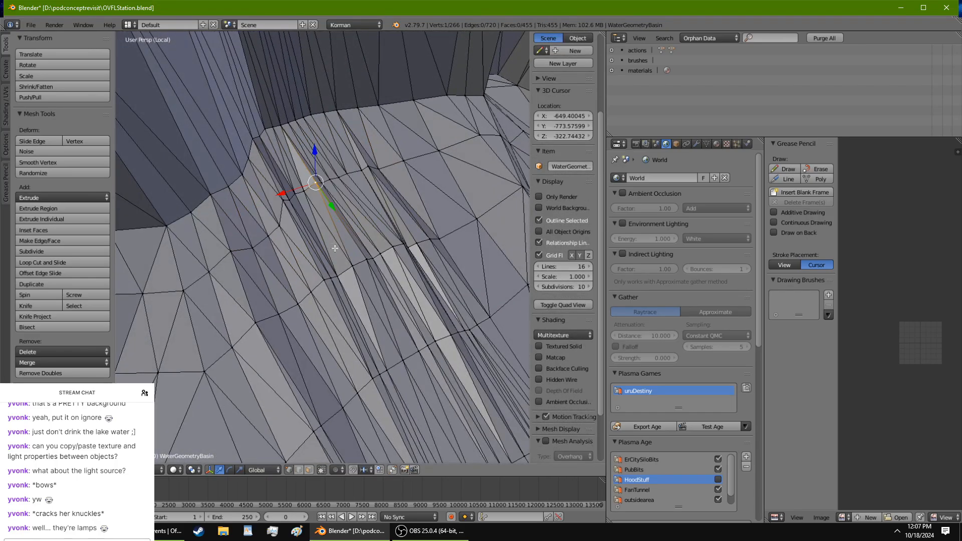
ctrl+right_click(337, 275)
shift+right_click(326, 425)
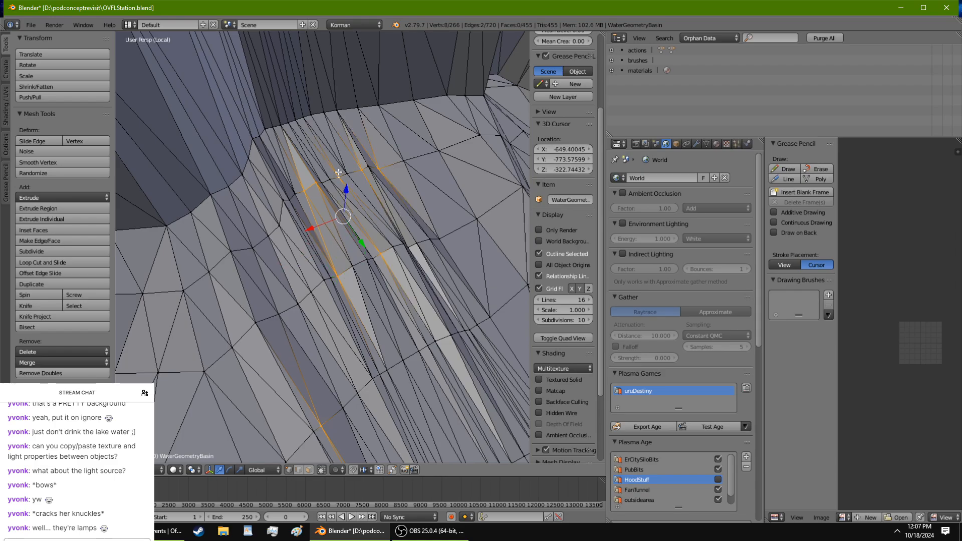
middle_drag(339, 172, 341, 316)
shift+click(338, 319)
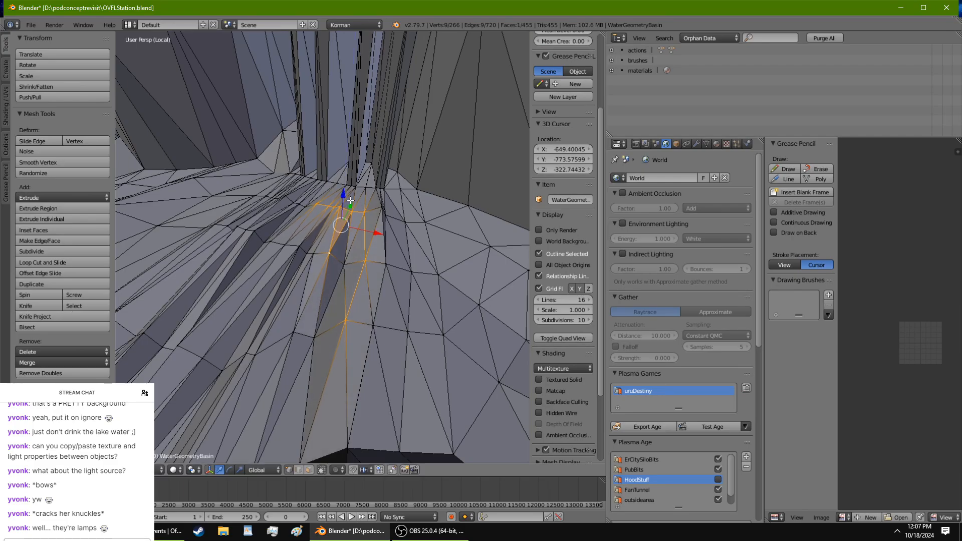
mouse_move(342, 205)
middle_down()
mouse_move(255, 198)
mouse_move(351, 213)
middle_up()
Step: Select four floor vertices in front of the narrow wall columns and raise them along the Z axis
right_click(423, 231)
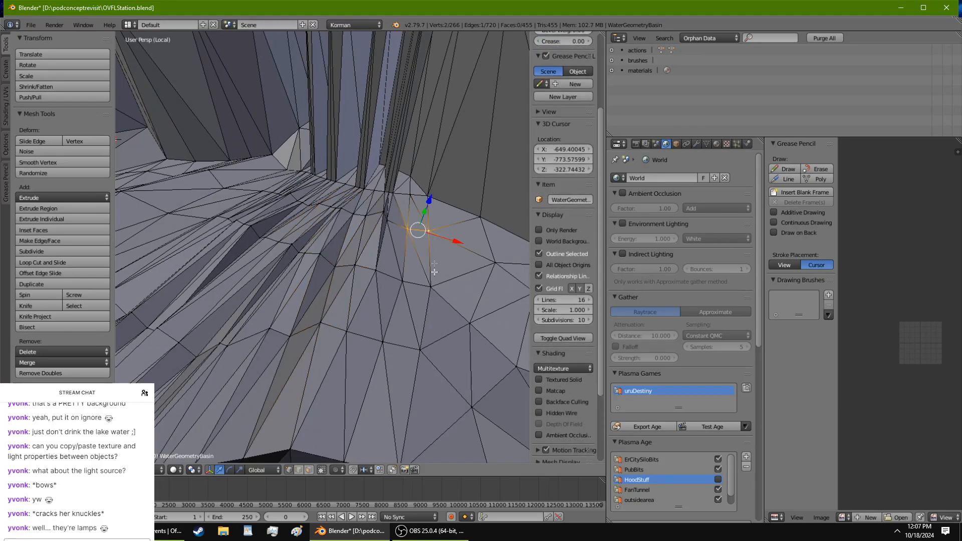
middle_drag(450, 282, 412, 241)
click(409, 215)
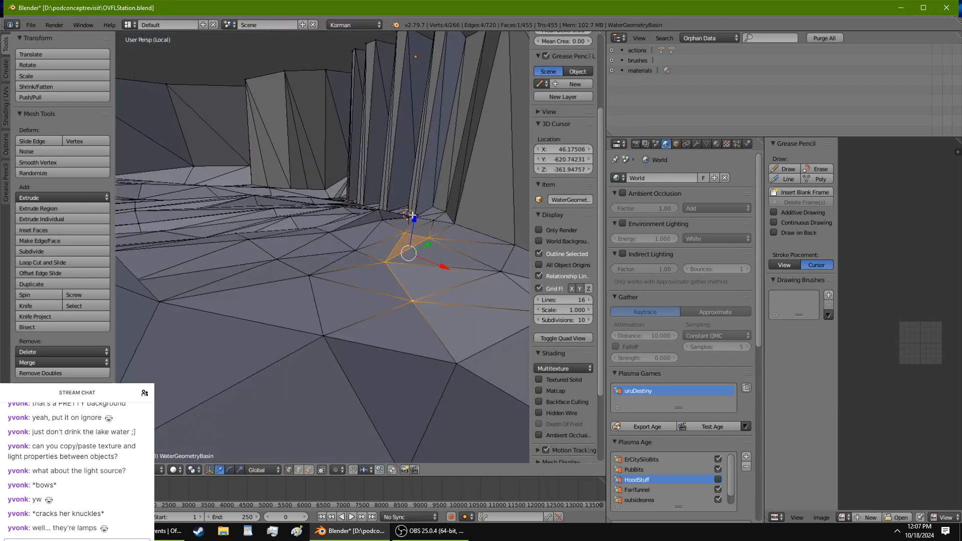
drag(415, 217, 425, 207)
Step: Select three floor vertices beside the protruding wall corner and raise them slightly along the Z axis
middle_drag(425, 207, 359, 241)
right_click(360, 250)
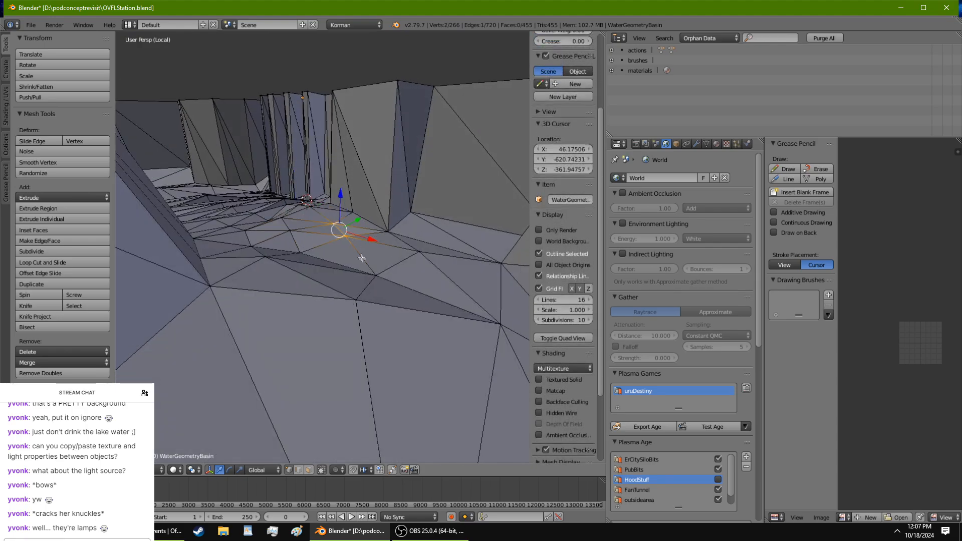
right_click(346, 221)
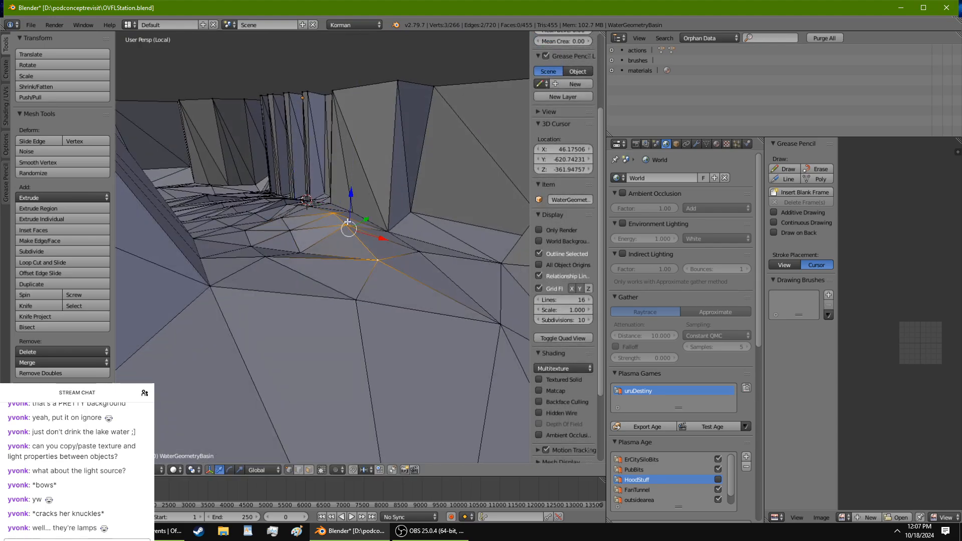
middle_drag(346, 200, 309, 279)
Step: Select the two upper wall vertices beside the island rock and shift them slightly to fit against it
middle_drag(359, 365, 373, 354)
right_click(346, 163)
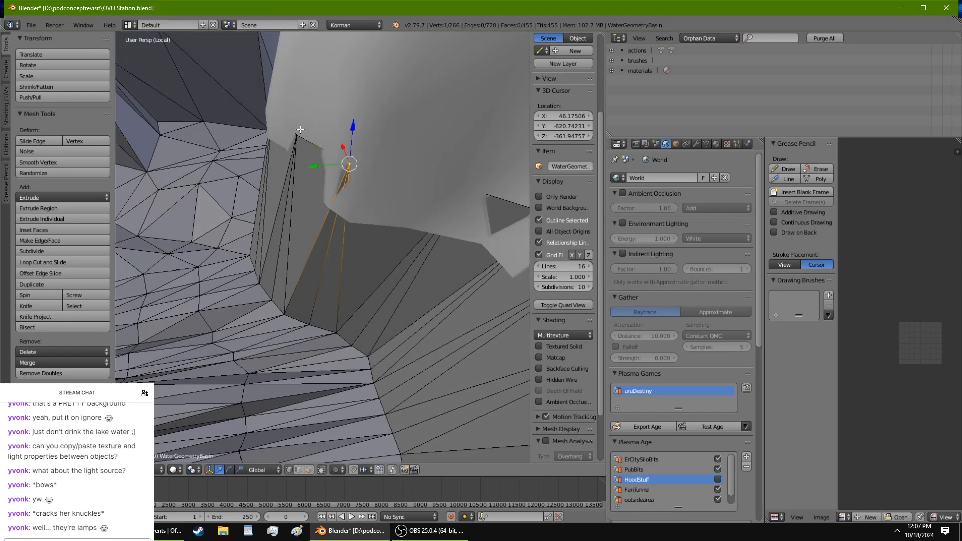
shift+right_click(293, 144)
drag(292, 148, 298, 148)
middle_drag(301, 153, 431, 221)
Step: Leave Edit Mode and examine the whole basin mesh around the island from several angles and distances
scroll(352, 187, up, 4)
middle_drag(369, 221, 334, 189)
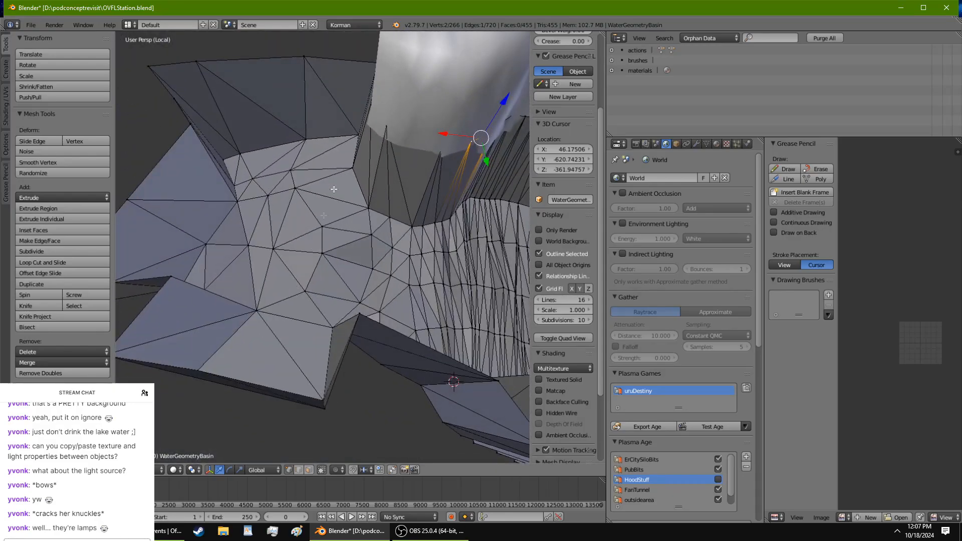
key(Tab)
scroll(290, 165, down, 4)
middle_drag(291, 164, 306, 283)
scroll(326, 188, up, 4)
scroll(312, 183, up, 5)
scroll(309, 217, down, 9)
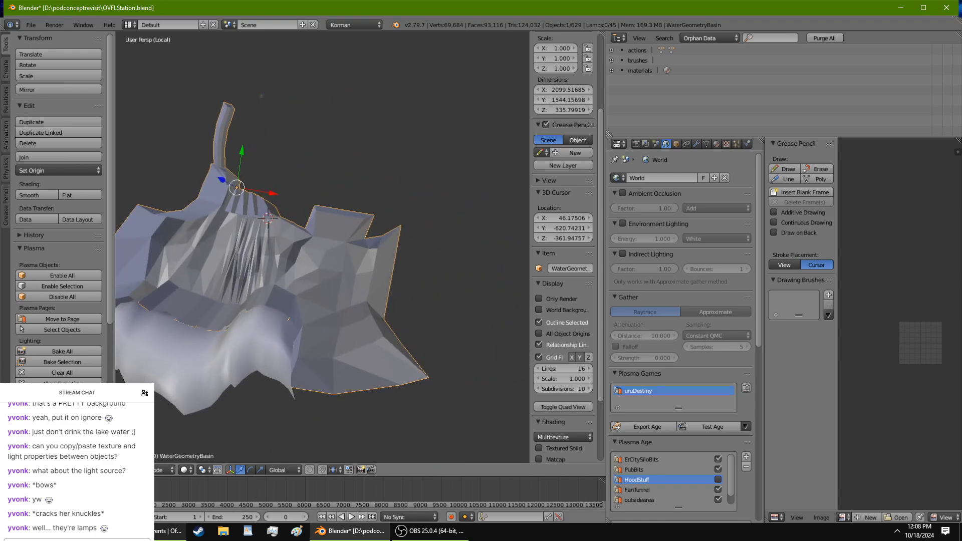
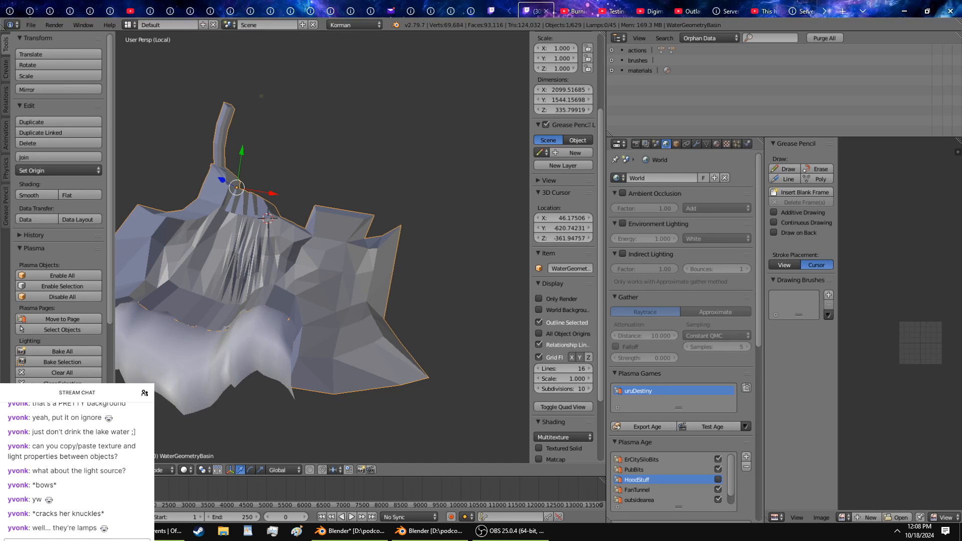
Step: Check the Blender window with VCATH619B.blend, then return to the OVFLStation.blend window
click(436, 537)
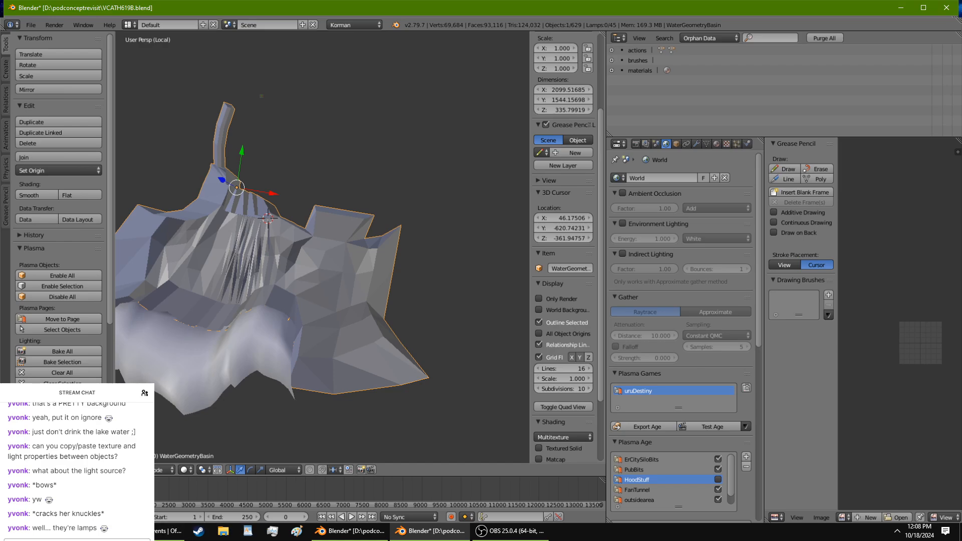
click(67, 532)
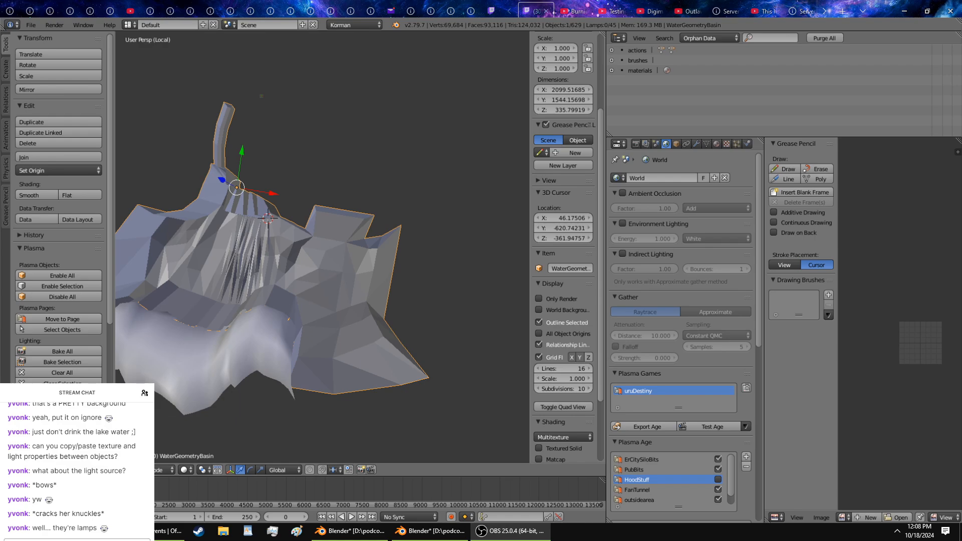
click(351, 531)
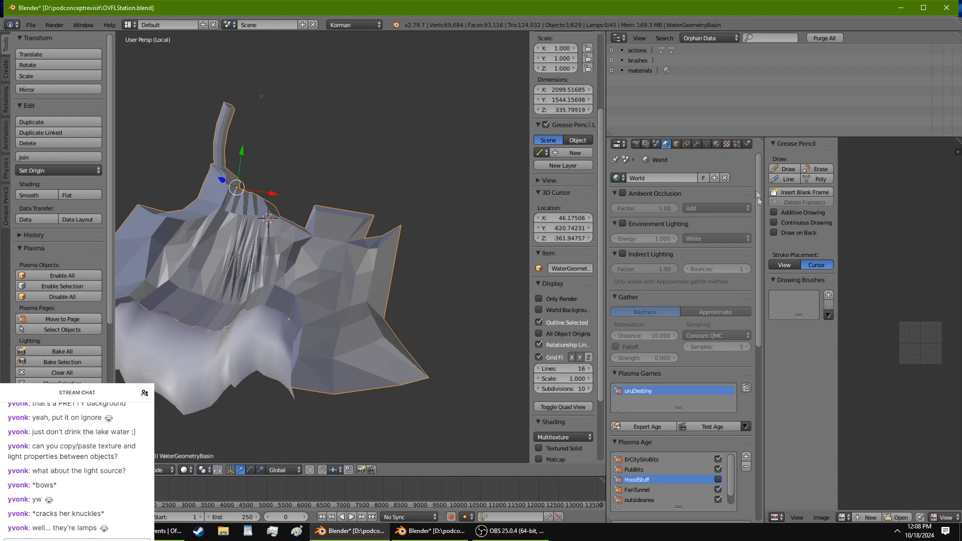
Step: Widen the properties editor, show the Plasma modifier settings of WaterGeometryBasin, and enable it as a Plasma Object
mouse_move(764, 219)
mouse_down()
mouse_move(715, 221)
mouse_move(760, 223)
mouse_up()
drag(604, 268, 468, 251)
click(609, 144)
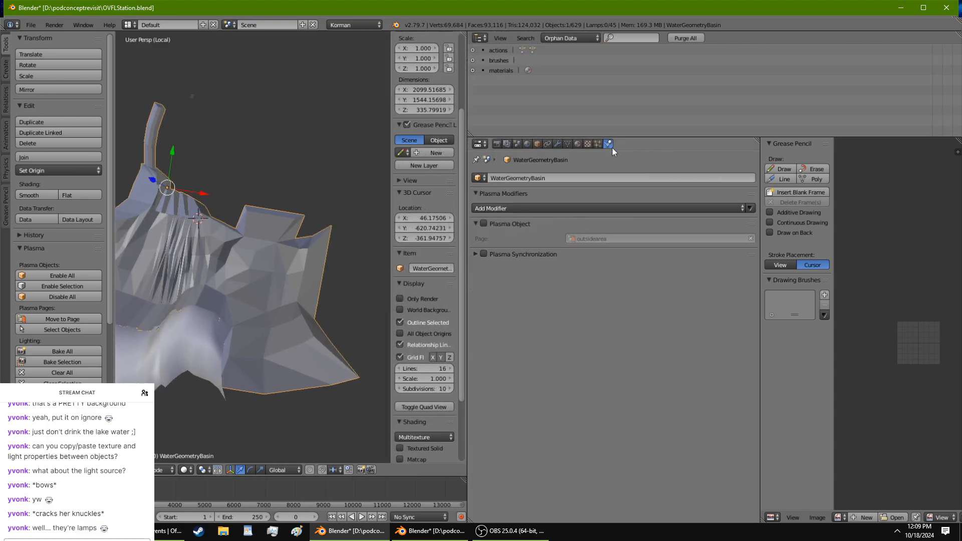
click(485, 223)
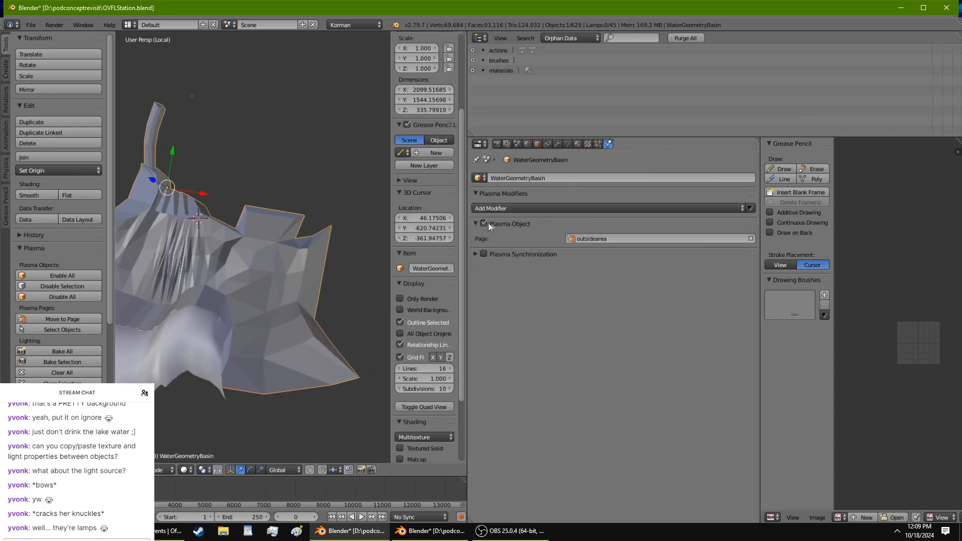
Step: Add a Geometry Waves modifier to WaterGeometryBasin and set its minimum wave length to 6.00, checking VCATH619B.blend for reference
click(558, 211)
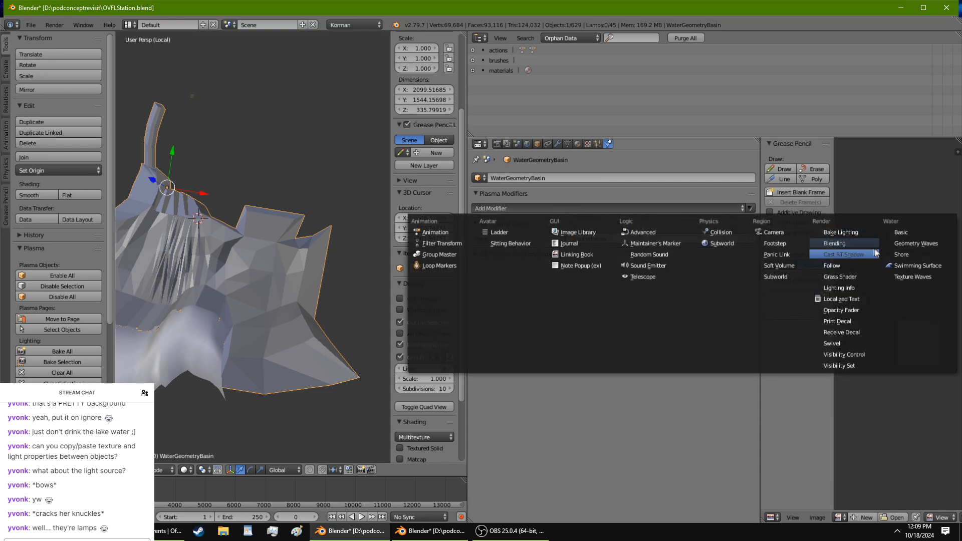
click(904, 242)
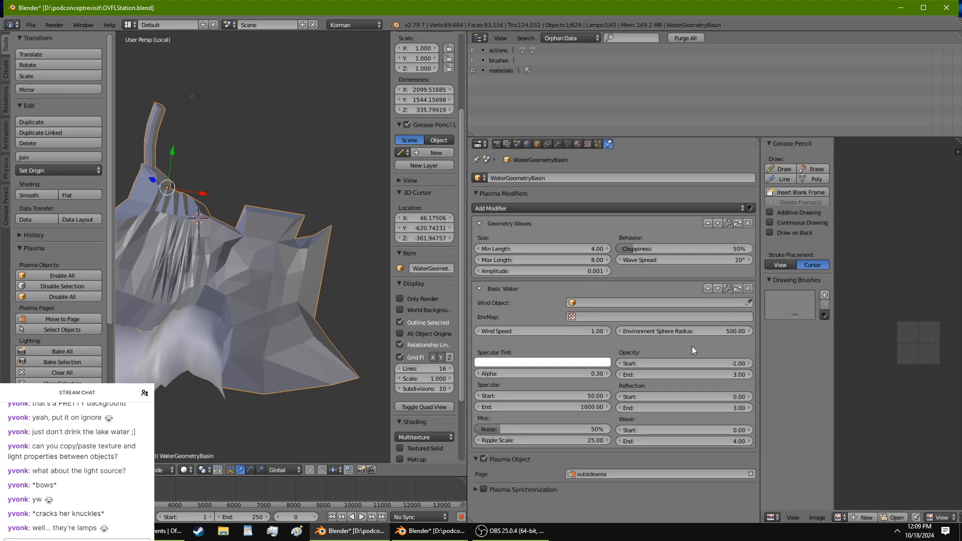
click(436, 532)
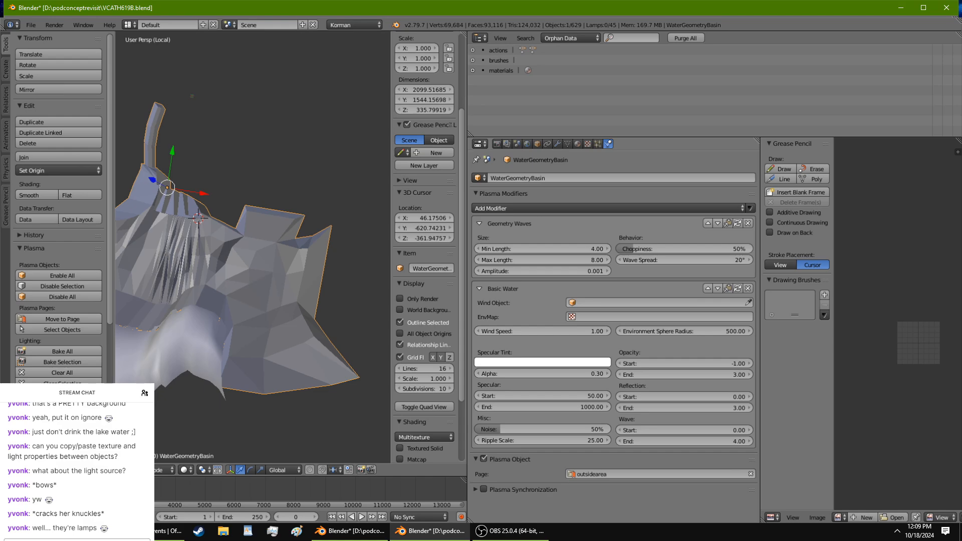
key(alt+Tab)
click(410, 533)
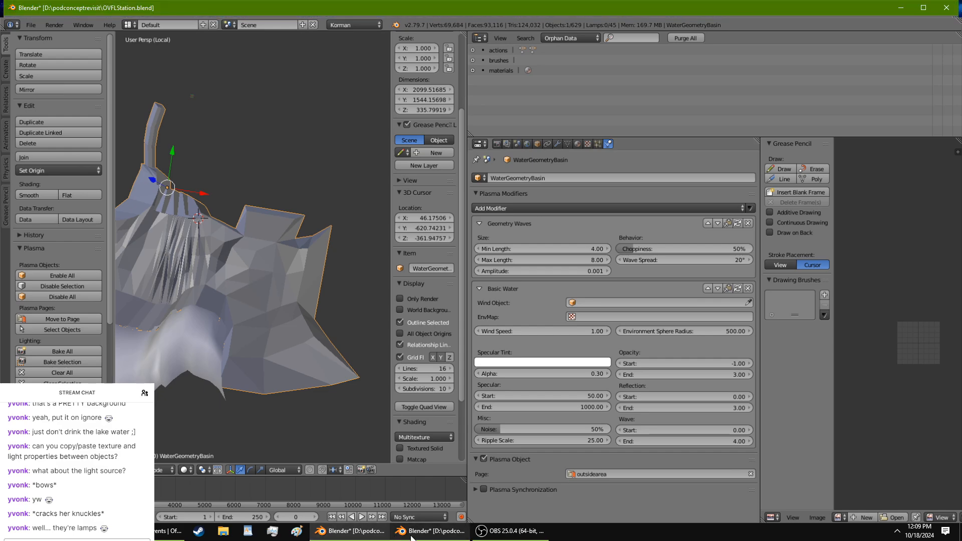
click(371, 534)
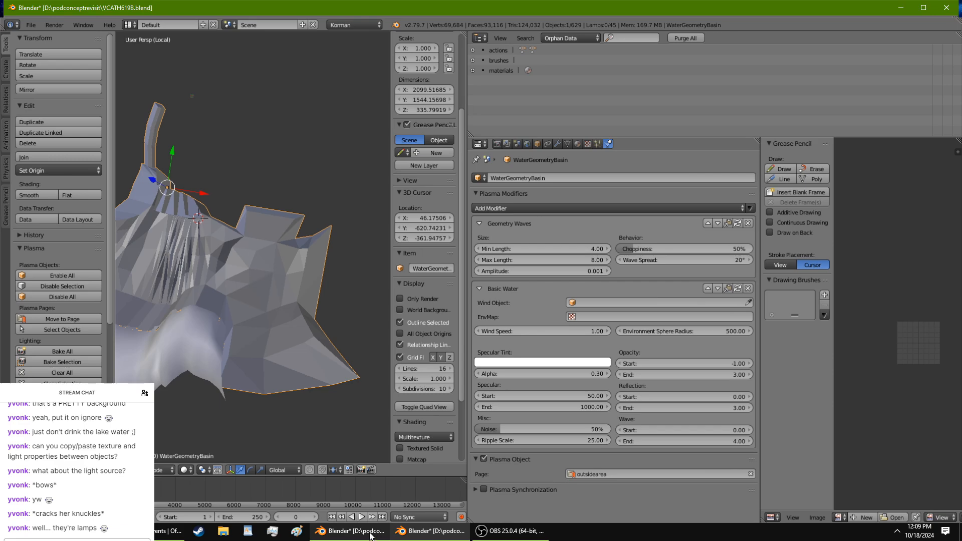
key(alt+Tab)
click(527, 249)
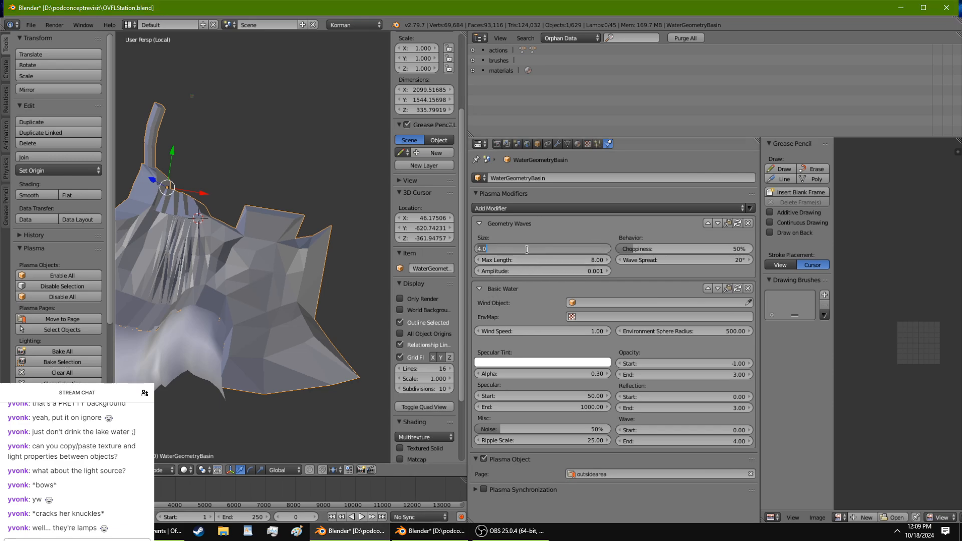
key(Return)
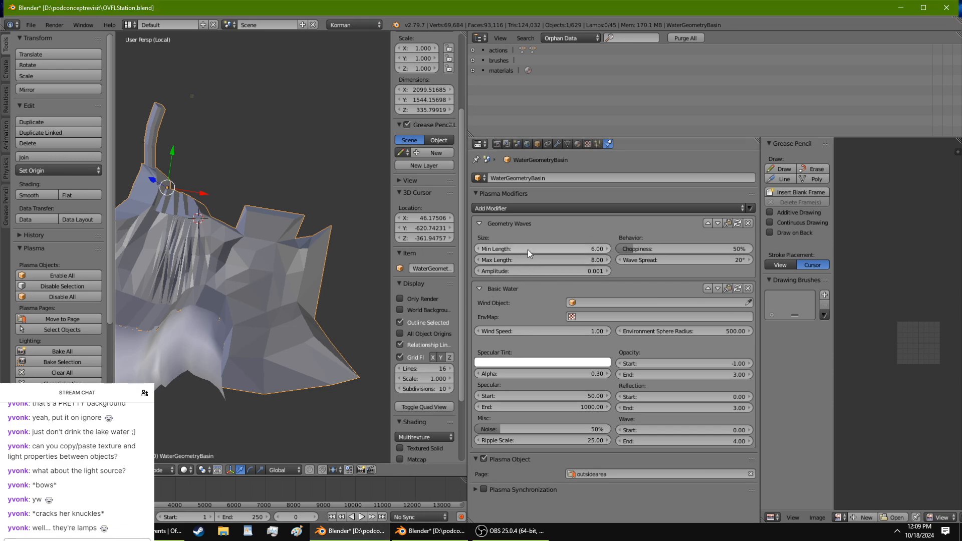
Step: Consult the VCATH619B.blend window and set the Geometry Waves maximum length to 10.25 in OVFLStation.blend
click(439, 532)
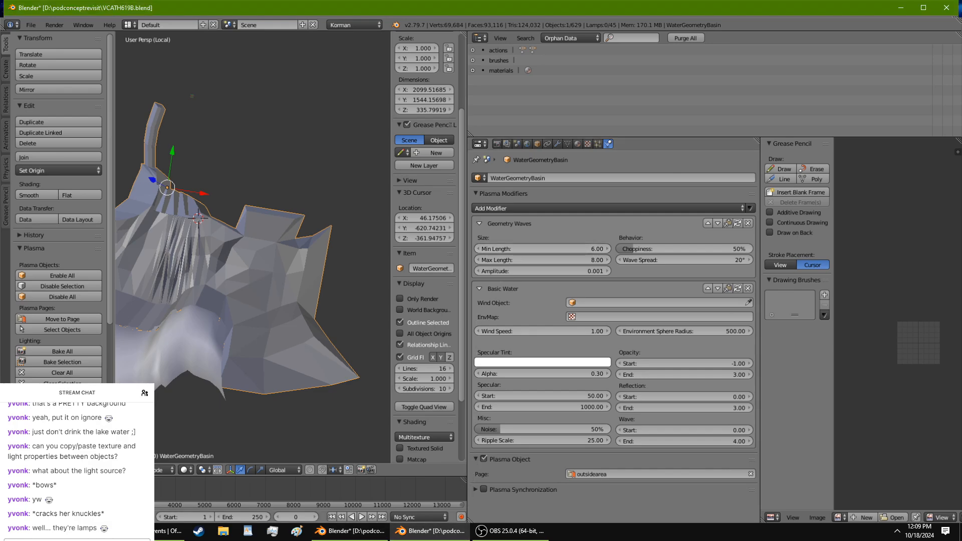
click(351, 531)
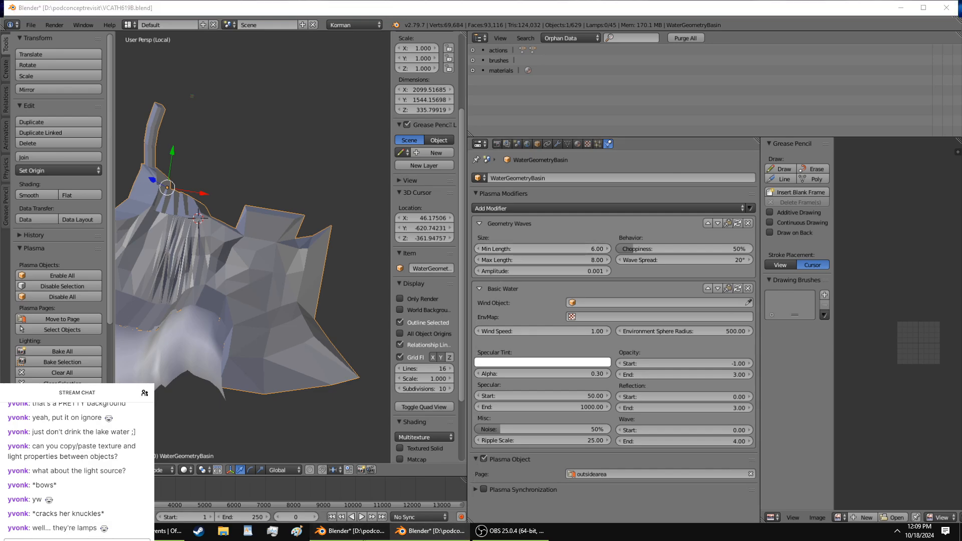
click(552, 260)
key(Return)
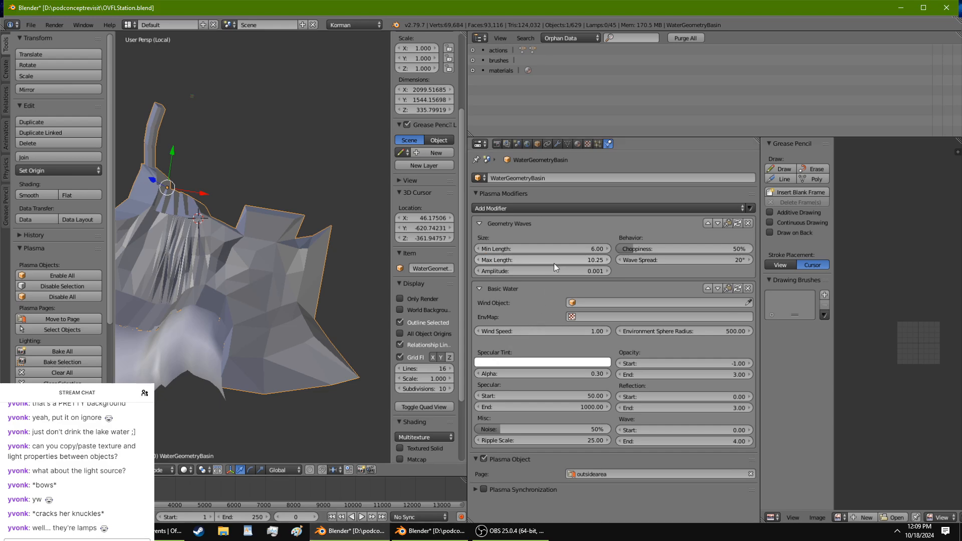
Step: Consult VCATH619B.blend again and set the Geometry Waves wave spread to 45° in OVFLStation.blend
click(375, 535)
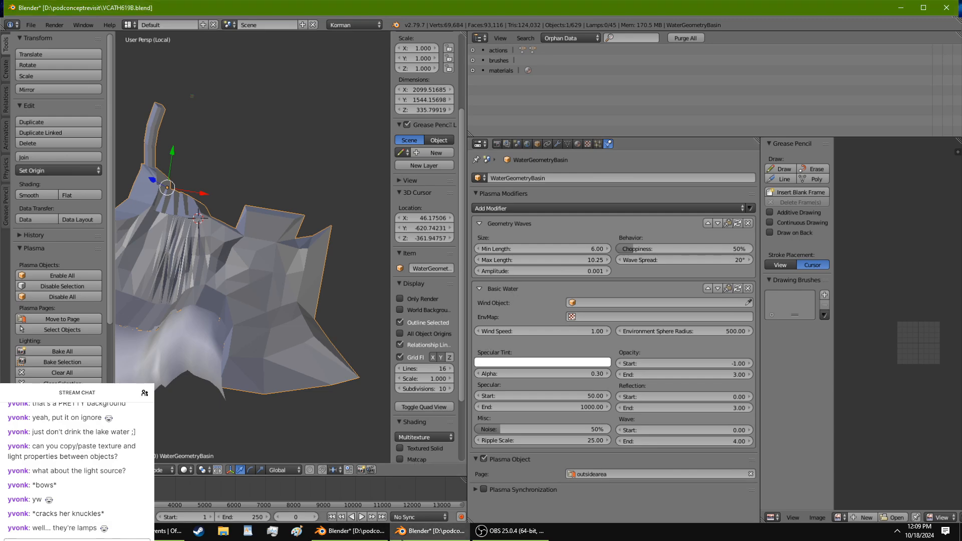
click(368, 538)
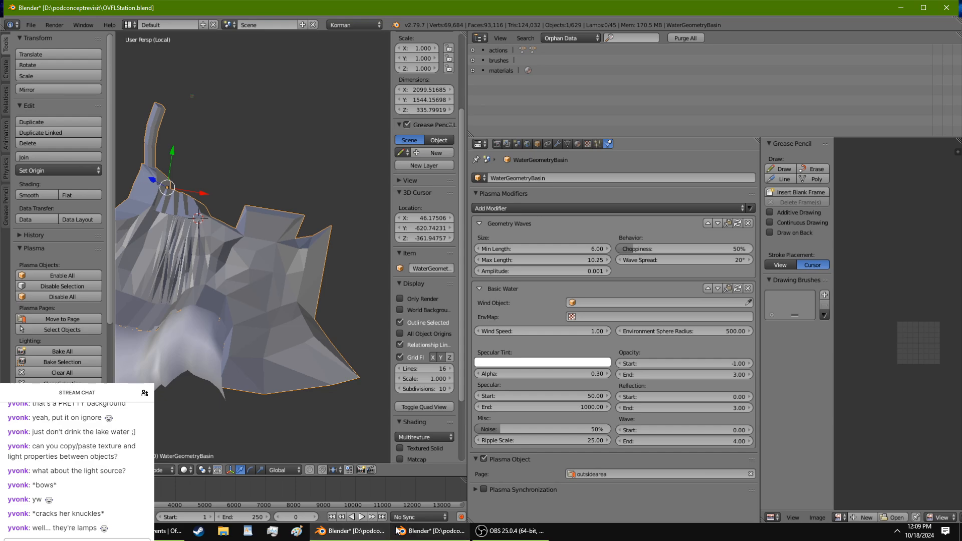
click(361, 535)
click(361, 536)
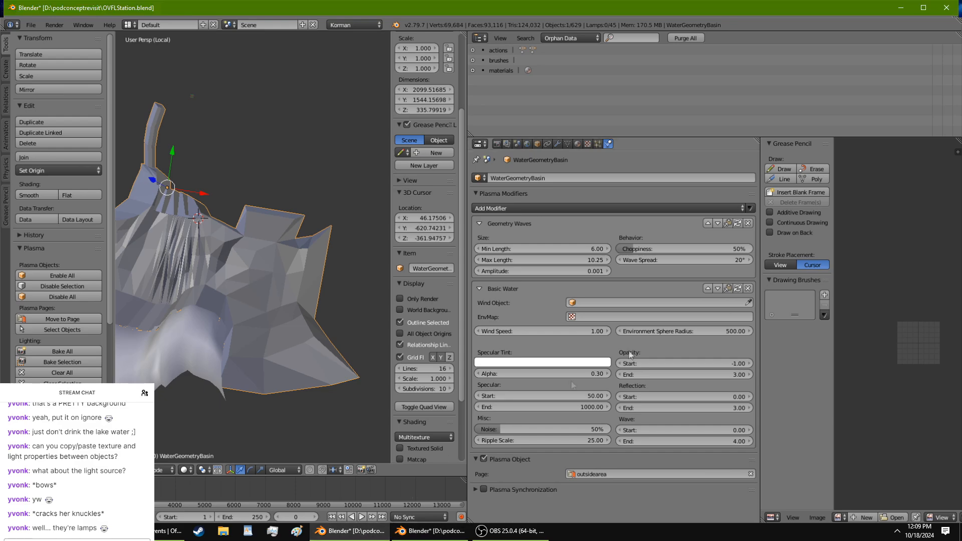
click(678, 262)
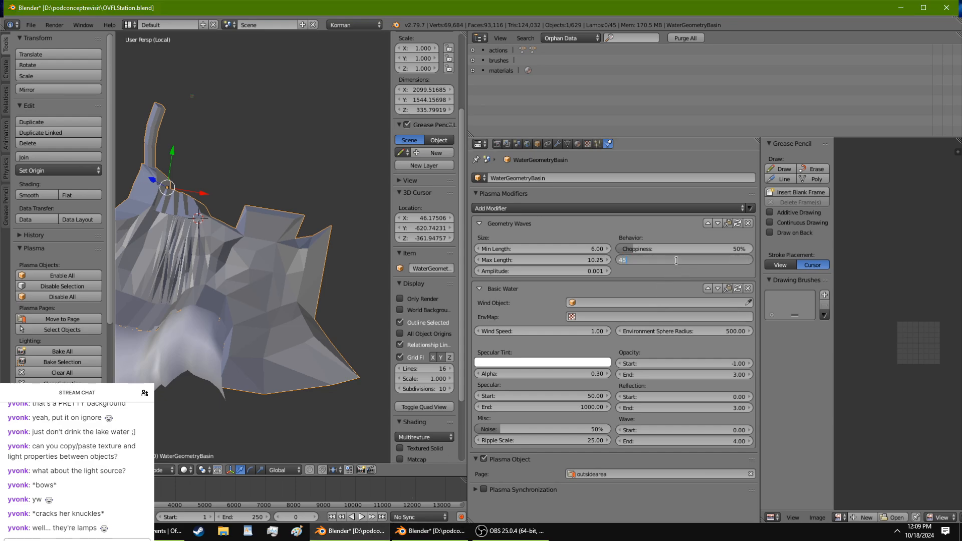
key(Escape)
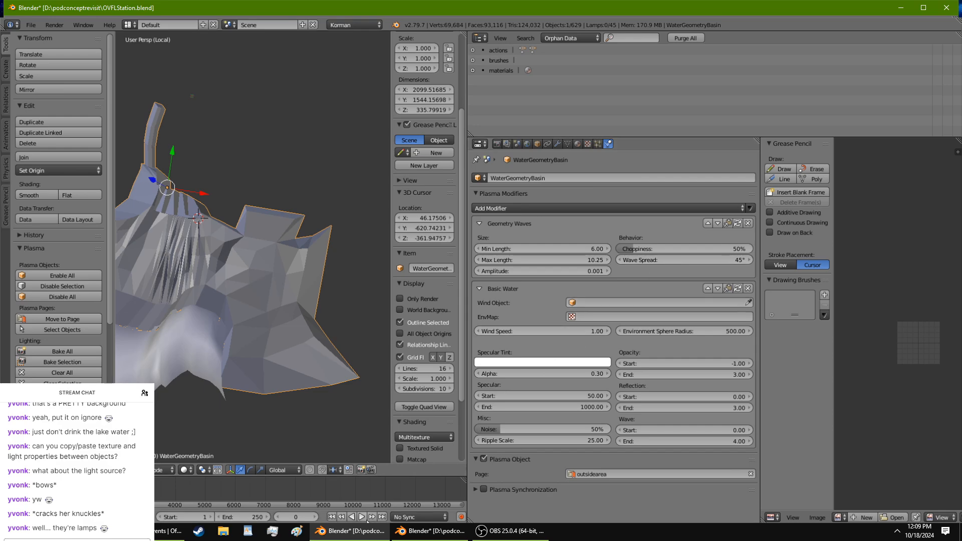
Step: Recheck VCATH619B.blend, then create a new material on WaterGeometryBasin in OVFLStation.blend and name it laketexturemat
click(430, 530)
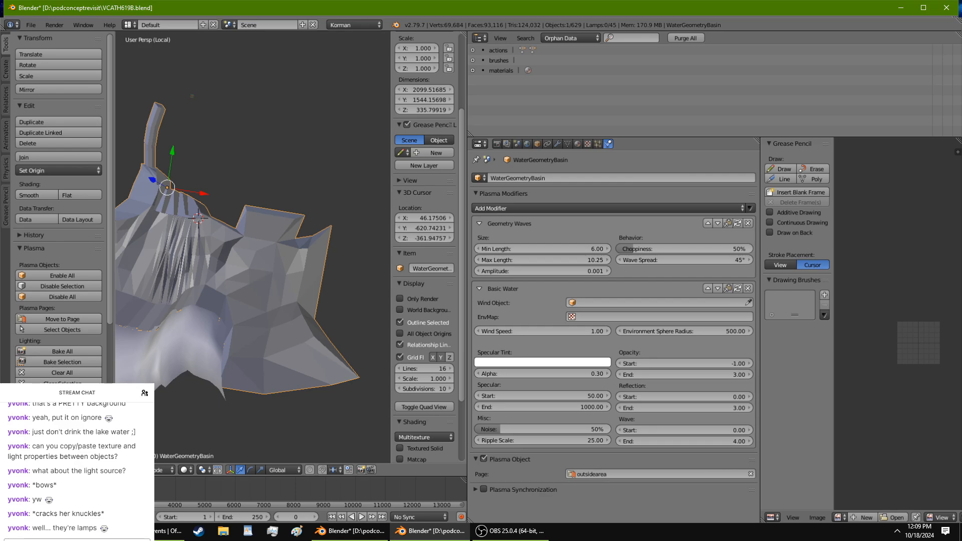
click(368, 531)
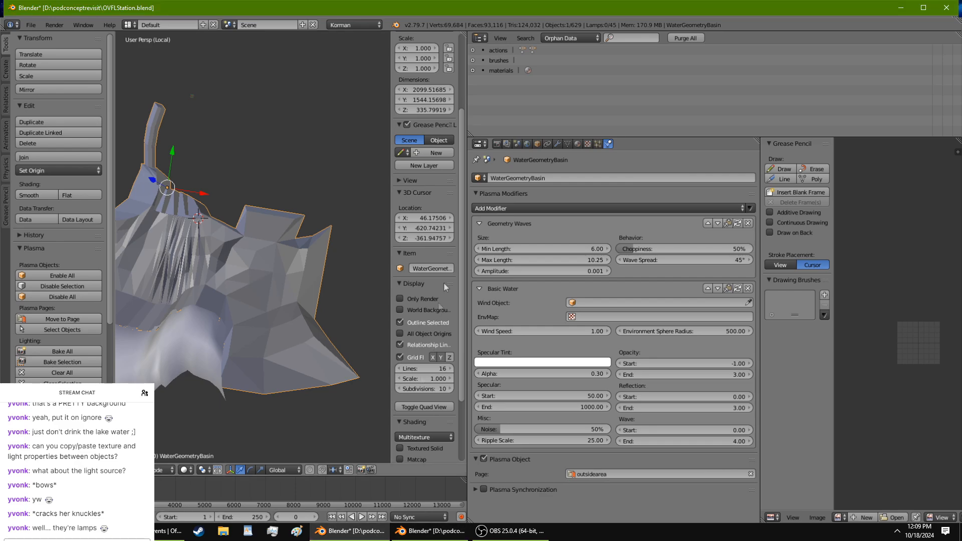
click(580, 144)
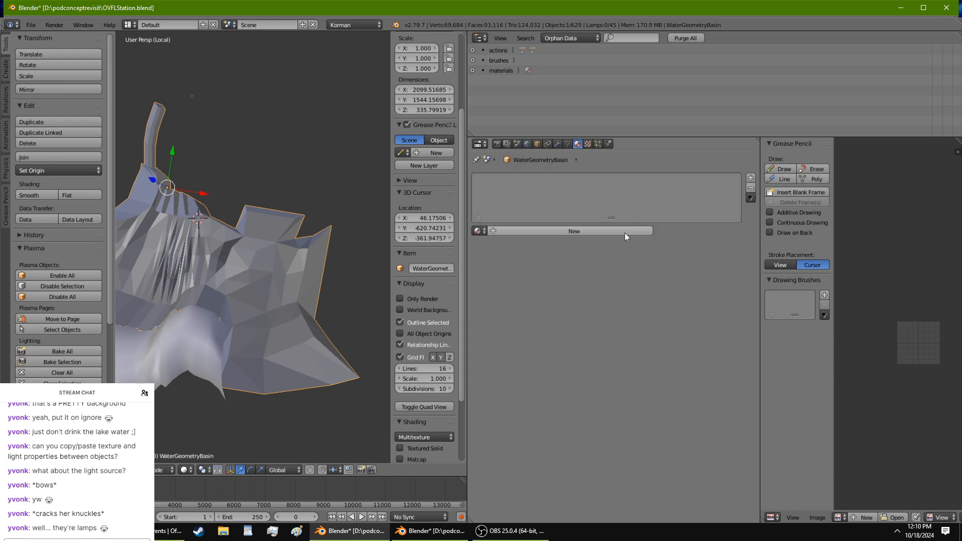
click(625, 233)
click(591, 232)
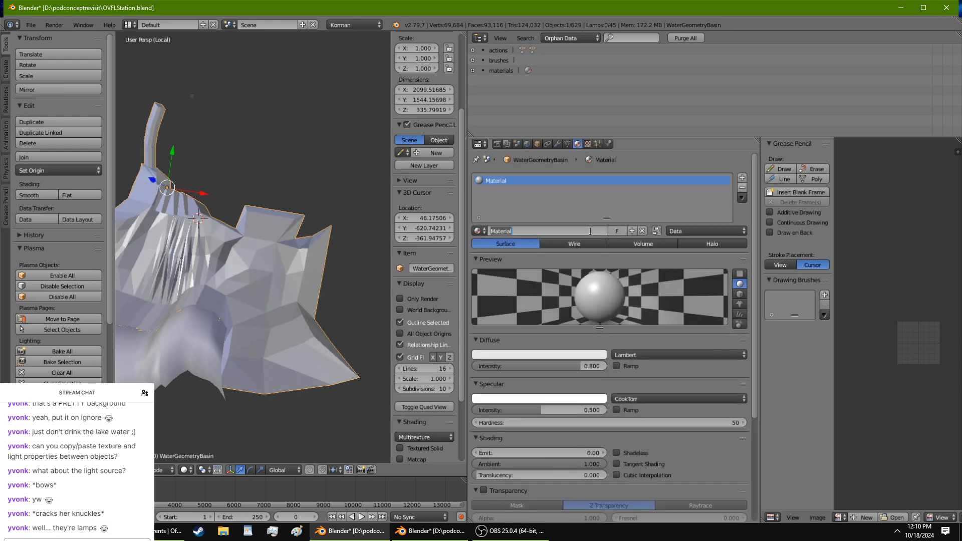
text(laketexturemat)
key(Return)
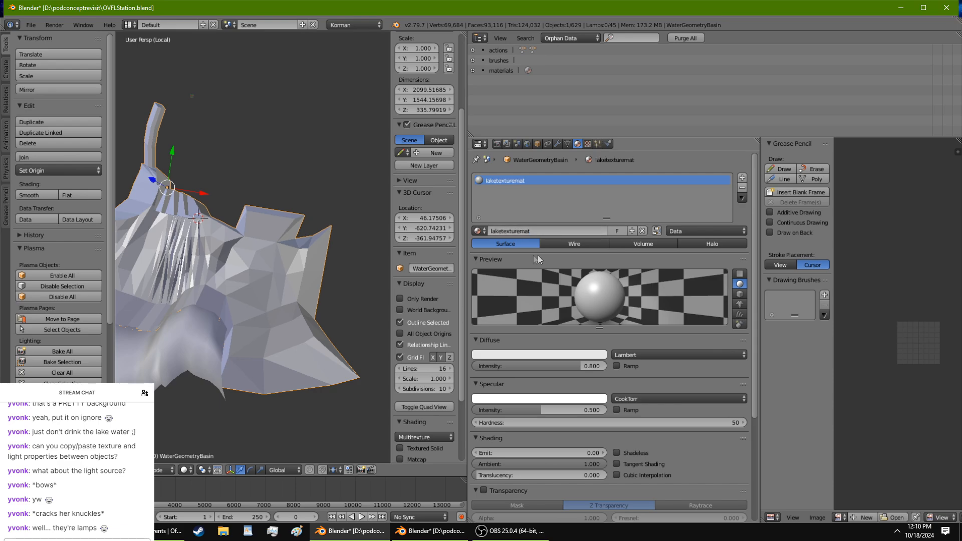
Step: Look up the reference material in VCATH619B.blend and set the red value of laketexturemat's diffuse colour to 1.000
click(439, 533)
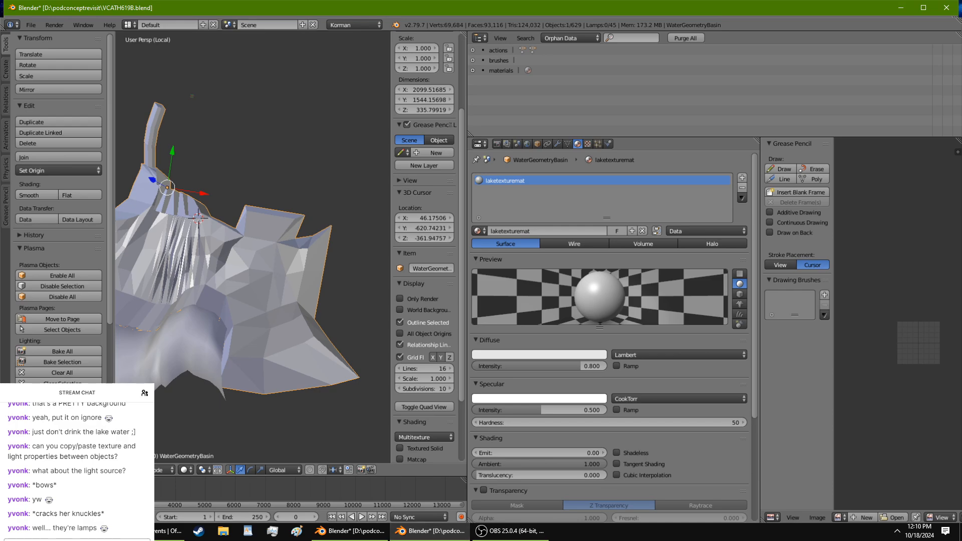
click(349, 532)
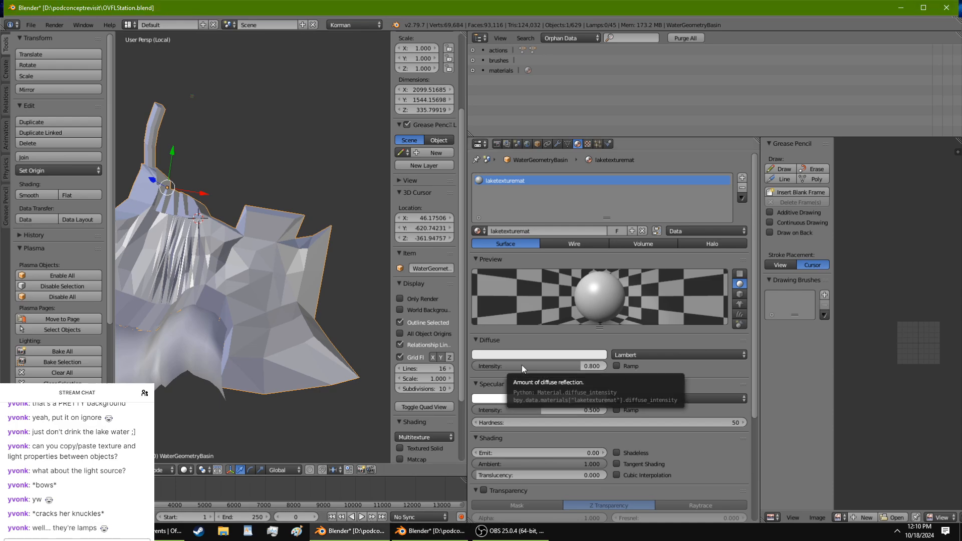
click(436, 530)
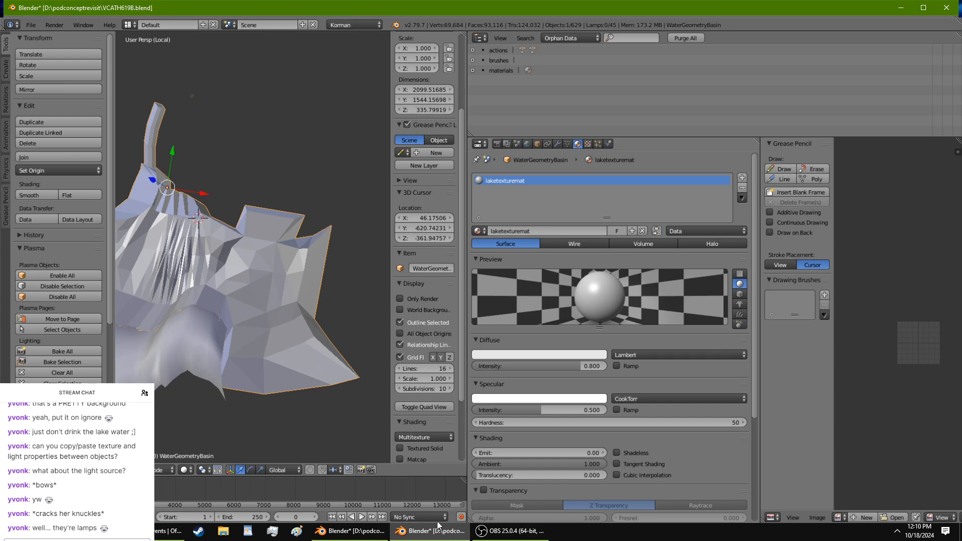
click(349, 531)
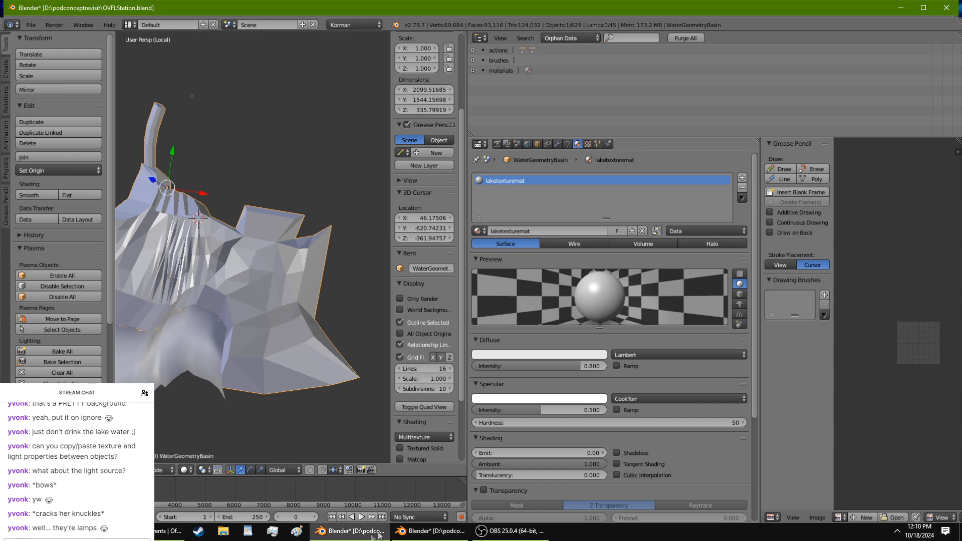
click(524, 354)
click(430, 531)
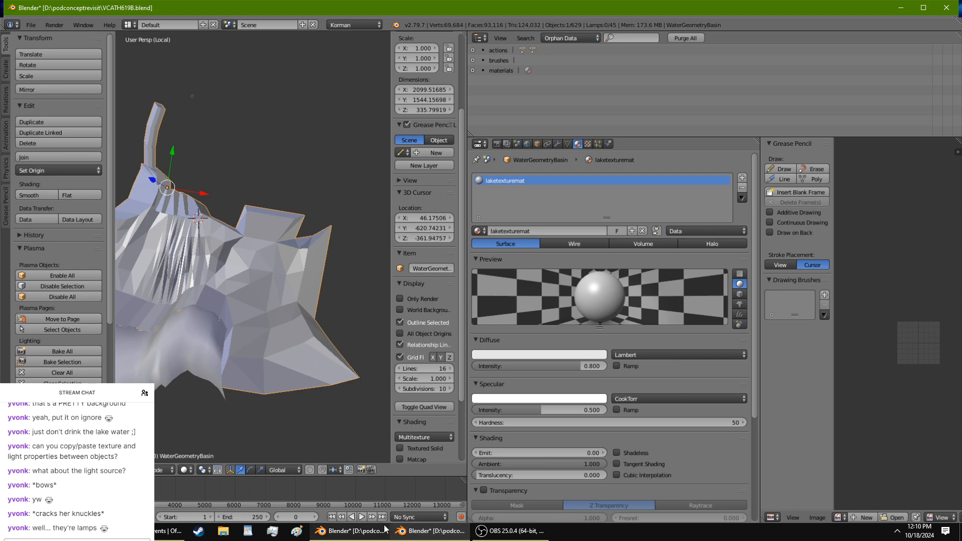
click(349, 532)
click(529, 354)
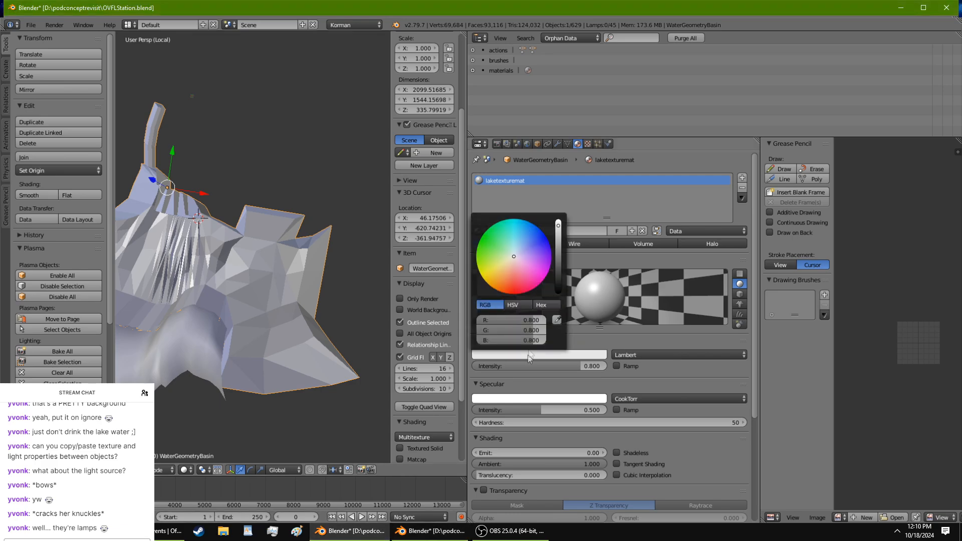
click(530, 321)
text(1)
key(Return)
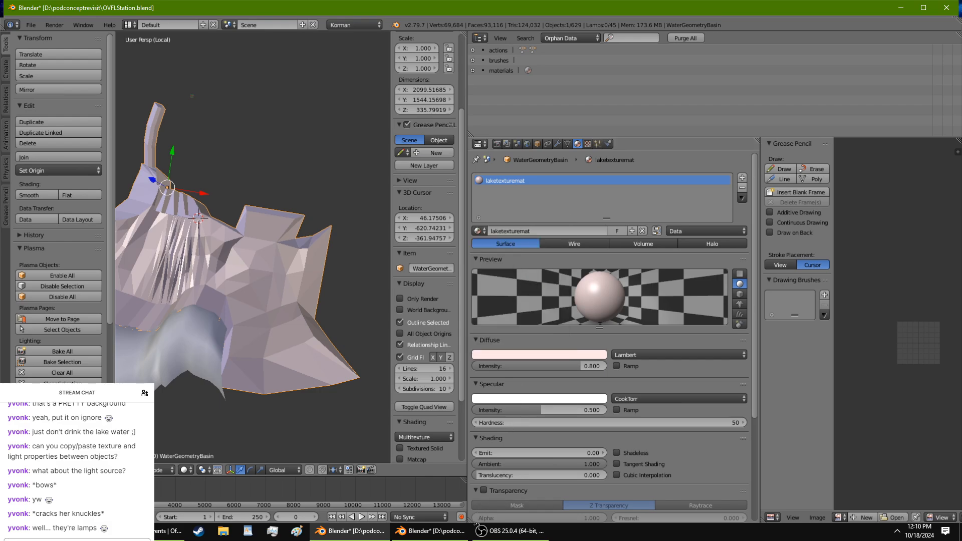
Step: Check VCATH619B.blend and set the green value of laketexturemat's diffuse colour to 0.552
click(430, 531)
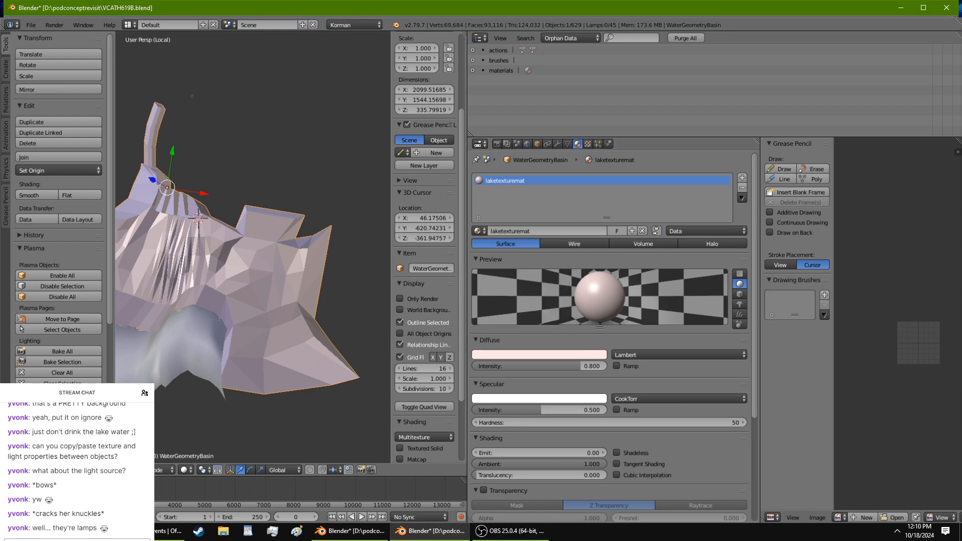
click(350, 531)
click(534, 356)
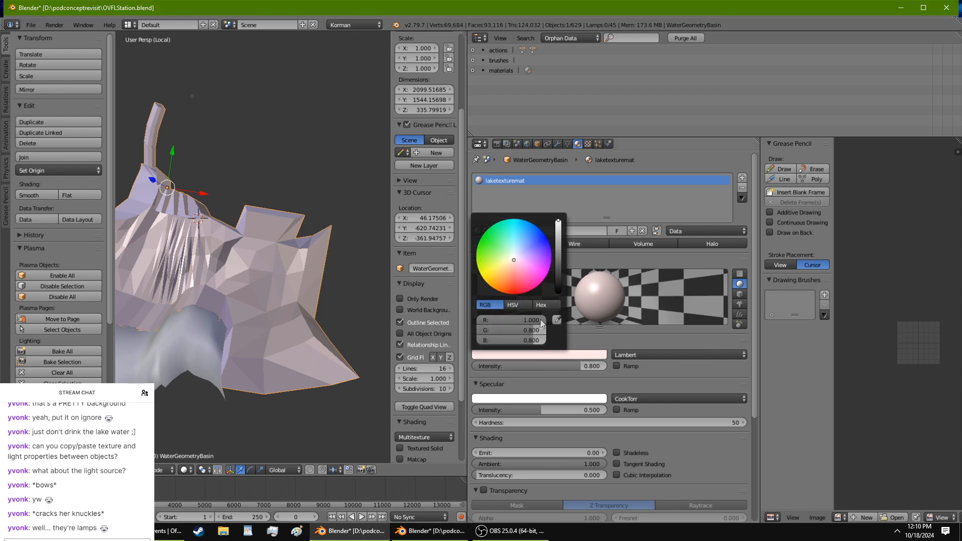
click(534, 330)
key(BackSpace)
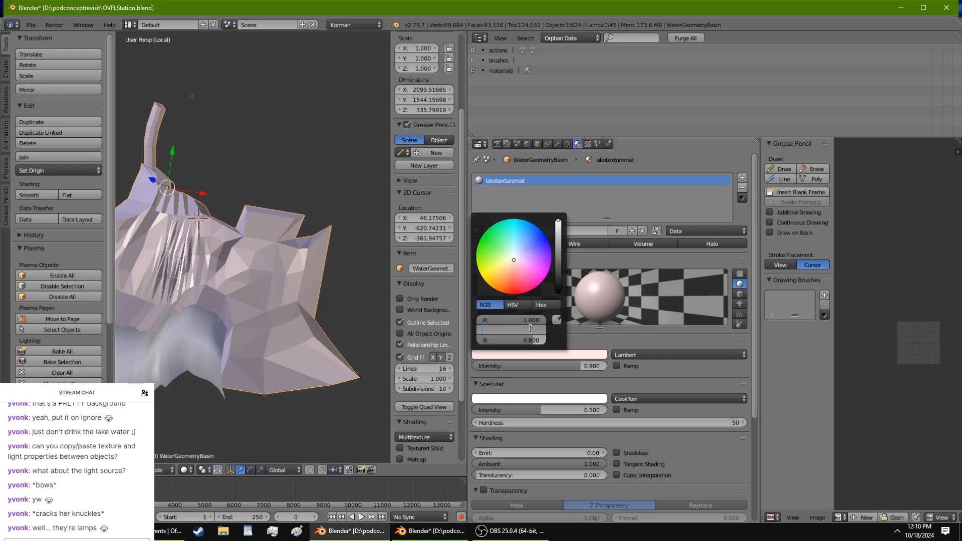
key(Return)
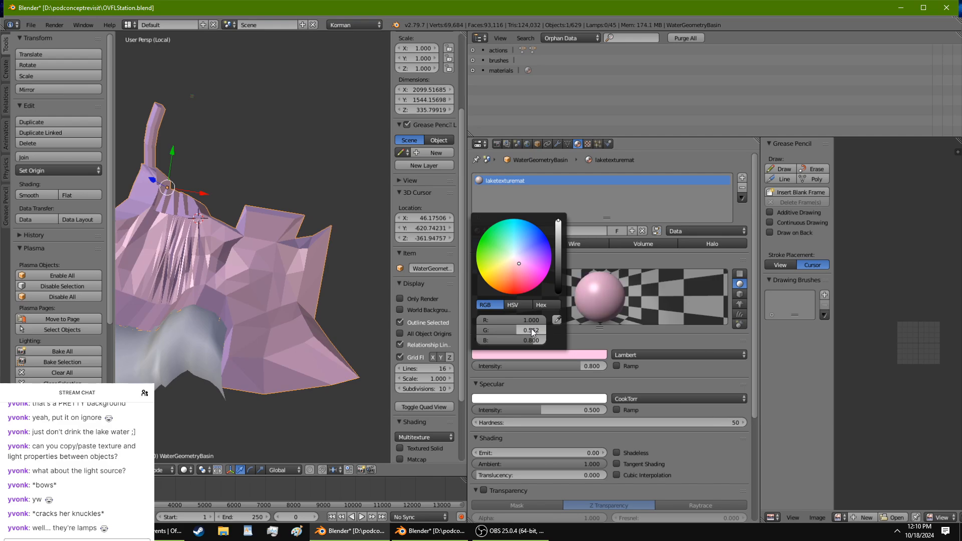
Step: Check VCATH619B.blend and set the blue value of laketexturemat's diffuse colour to 0.088
click(429, 532)
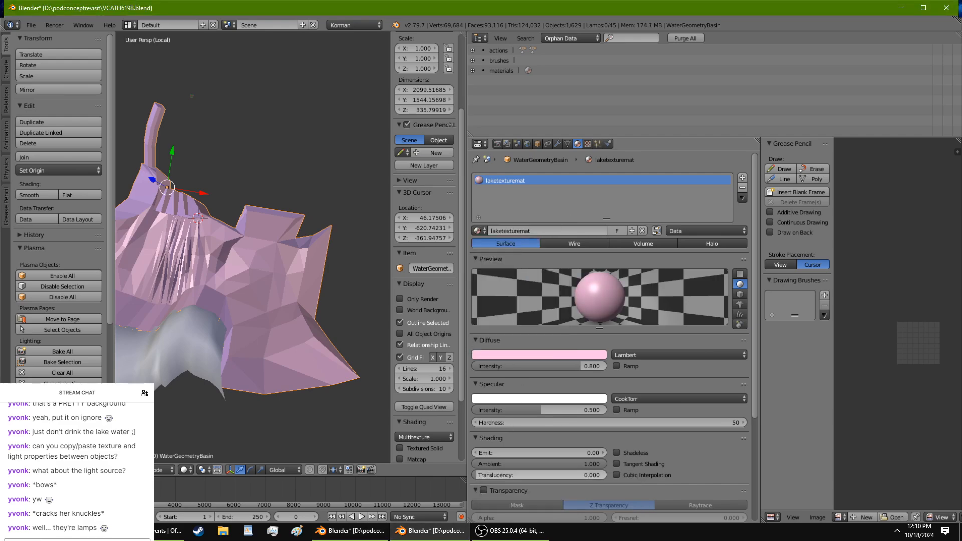
click(352, 532)
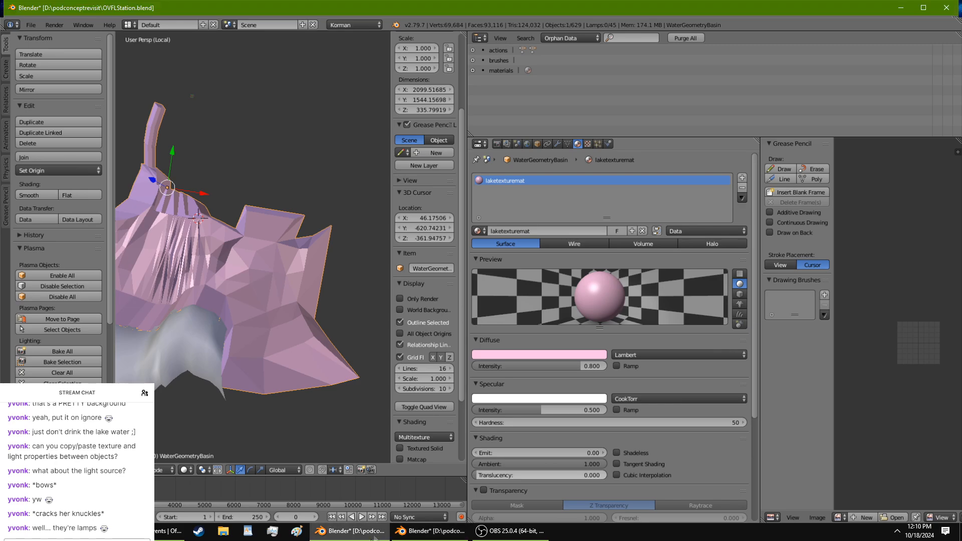
click(501, 355)
click(529, 345)
key(BackSpace)
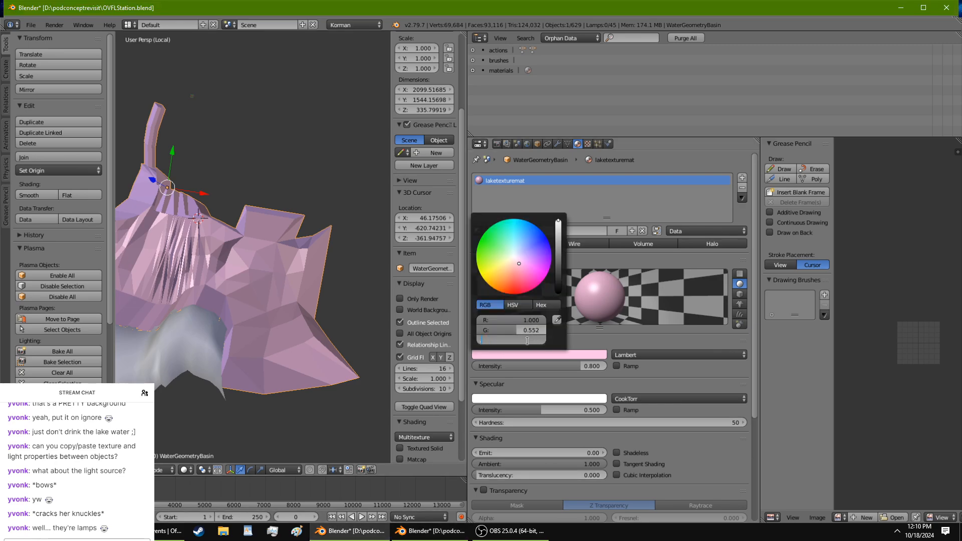
text(088)
key(Return)
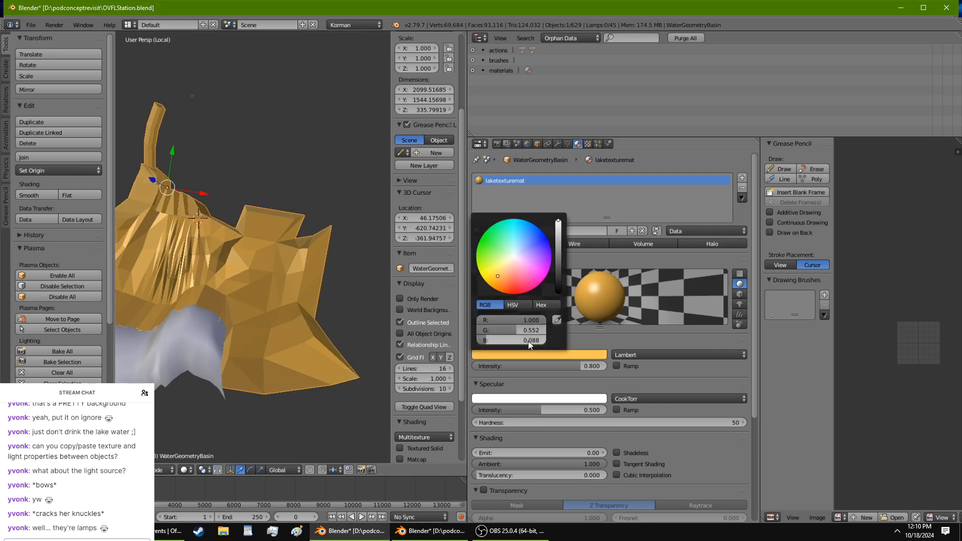
Step: Examine the WaterGeometryBasin mesh up close and review laketexturemat's shading, transparency and option settings
middle_drag(311, 301, 372, 288)
scroll(372, 288, up, 8)
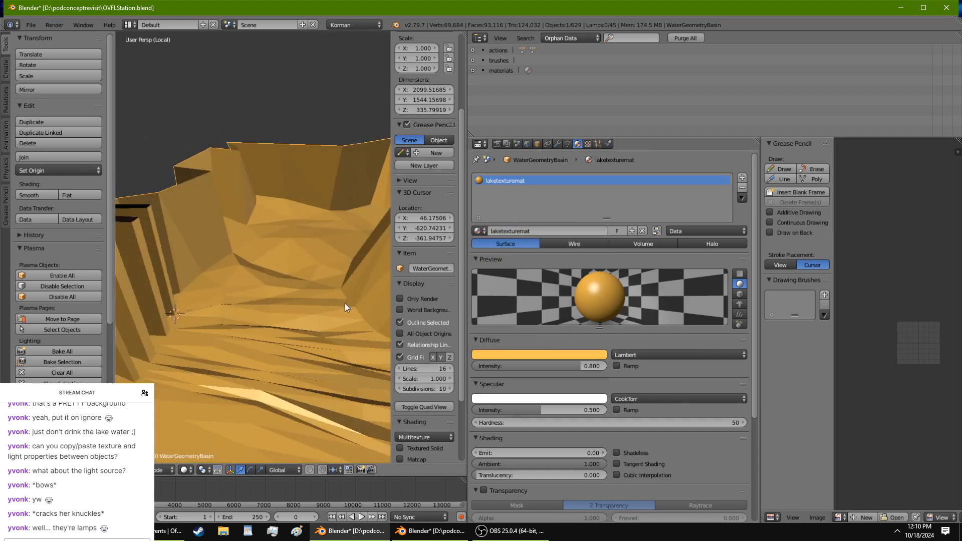
middle_drag(261, 309, 295, 291)
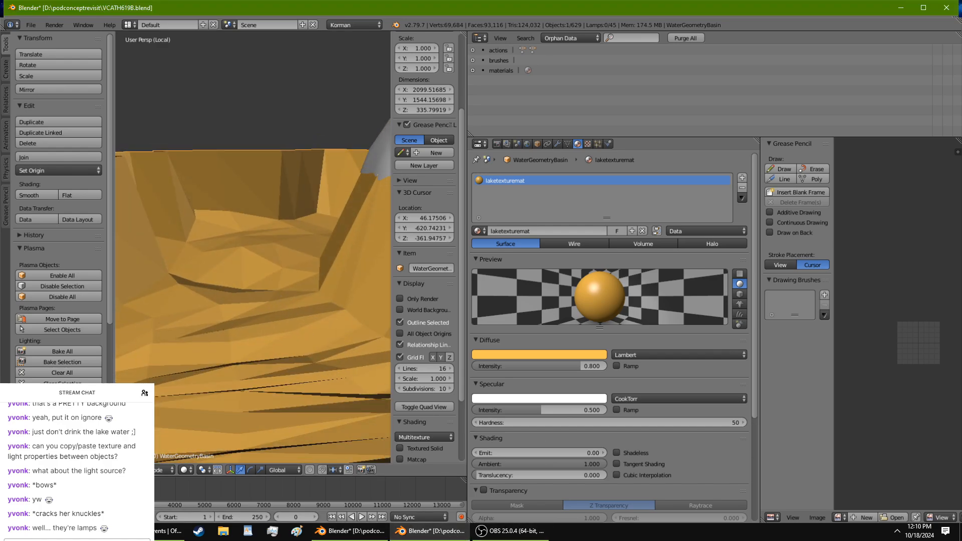
scroll(540, 396, down, 5)
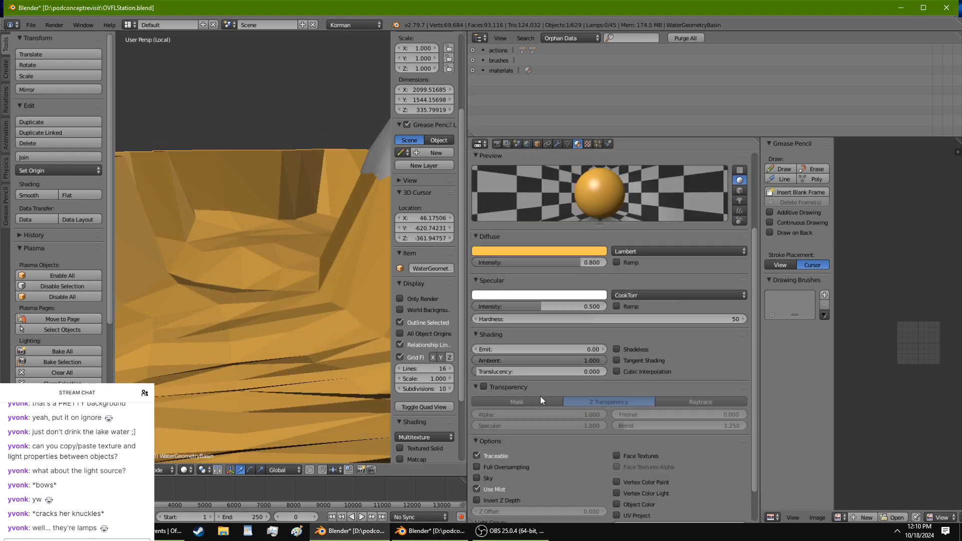
scroll(541, 396, down, 1)
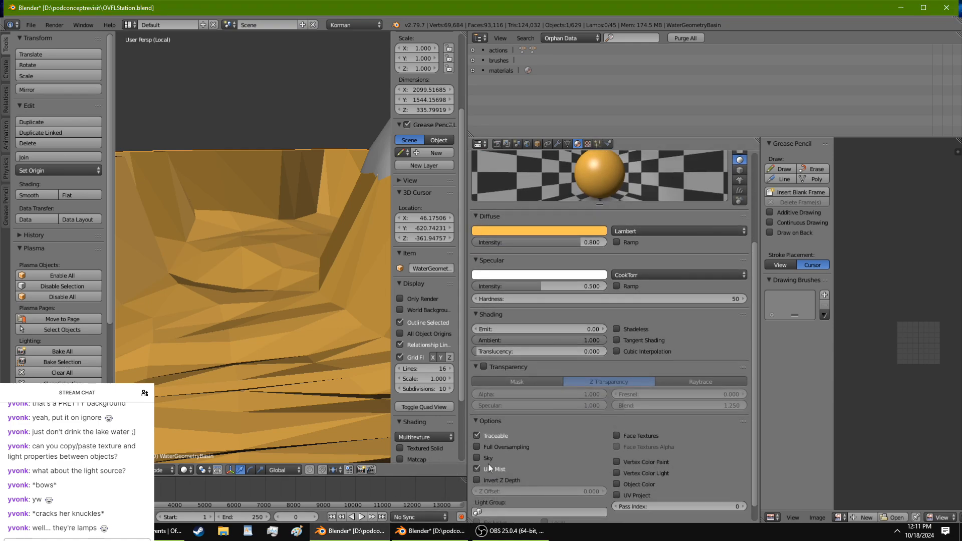
click(664, 503)
click(732, 467)
scroll(733, 463, up, 6)
scroll(732, 462, down, 7)
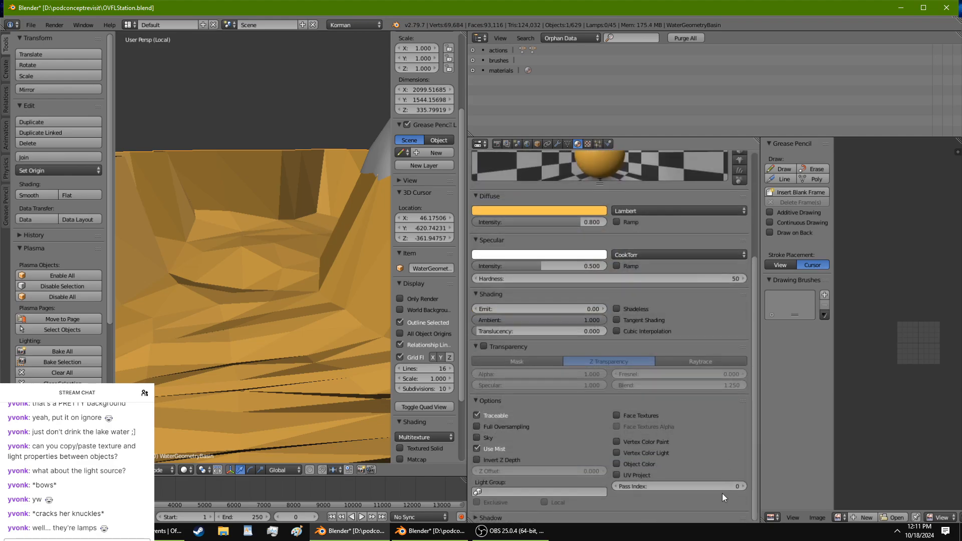
scroll(719, 441, up, 7)
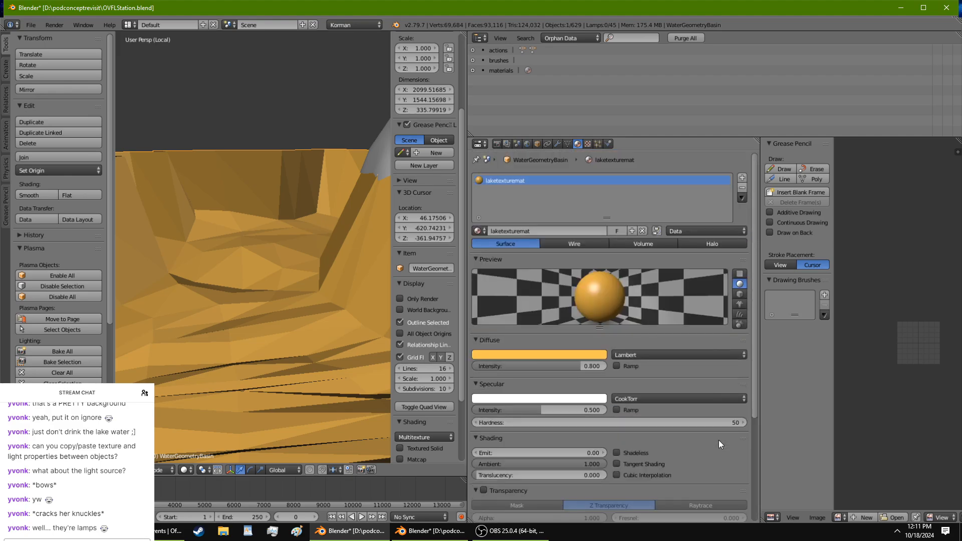
scroll(719, 440, down, 7)
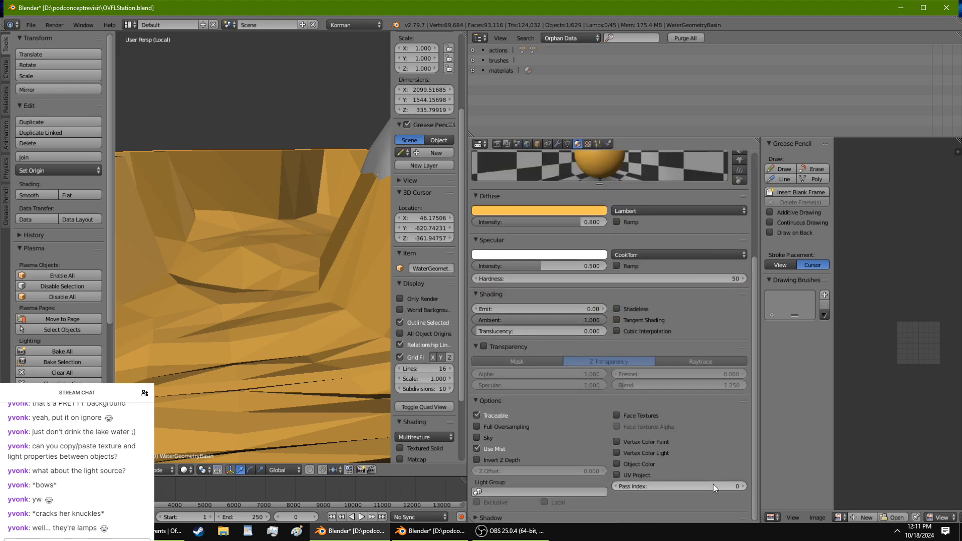
scroll(702, 330, up, 7)
Step: Check VCATH619B.blend, then add a new texture to laketexturemat in OVFLStation.blend and name it lakeorange
click(431, 531)
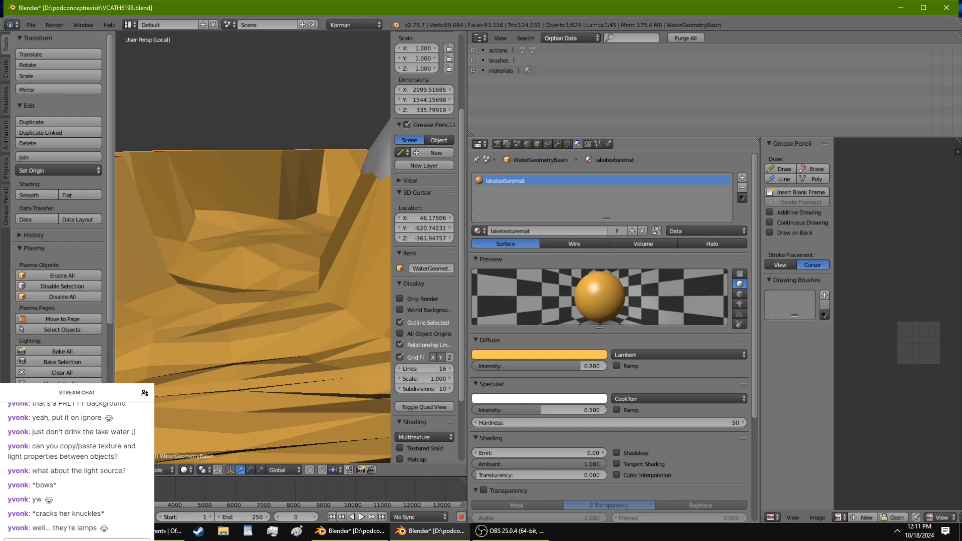
click(365, 533)
click(589, 144)
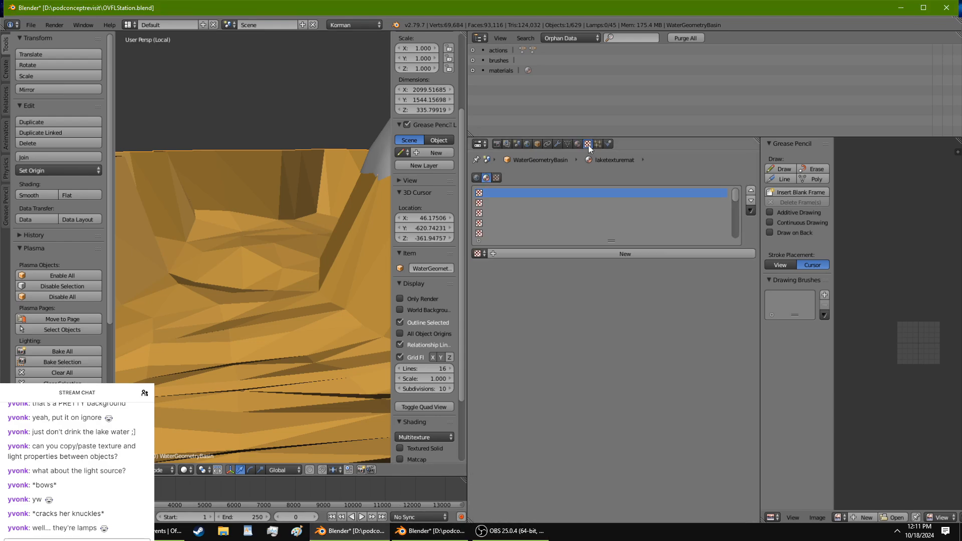
click(577, 258)
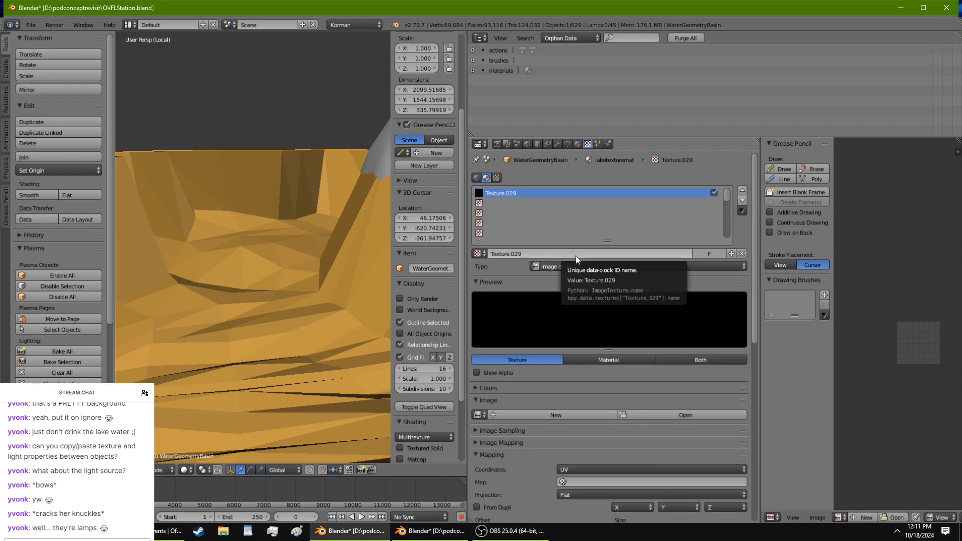
click(574, 252)
key(BackSpace)
text(lakeorange)
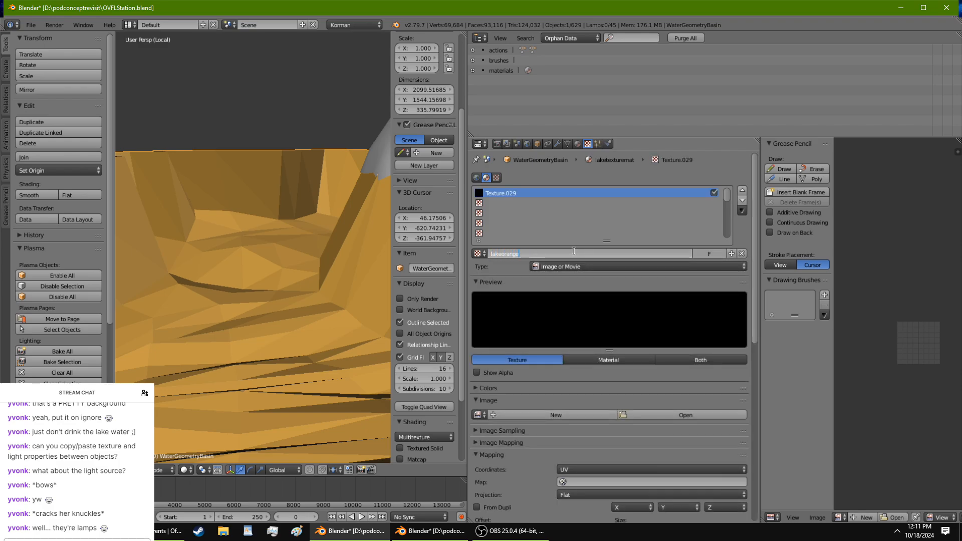
key(Return)
Step: Compare lakeorange's texture coordinates and image mapping options with the reference texture in VCATH619B.blend
click(465, 528)
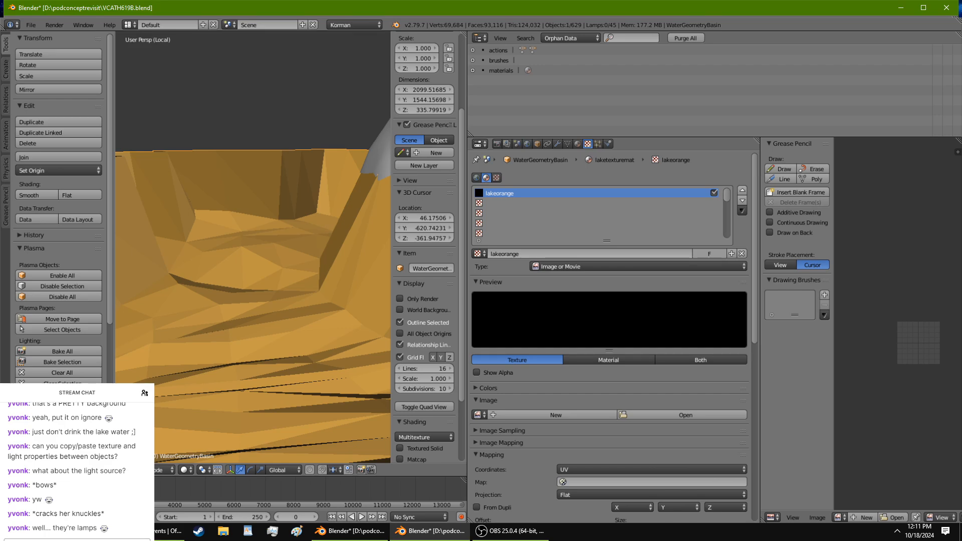
click(347, 530)
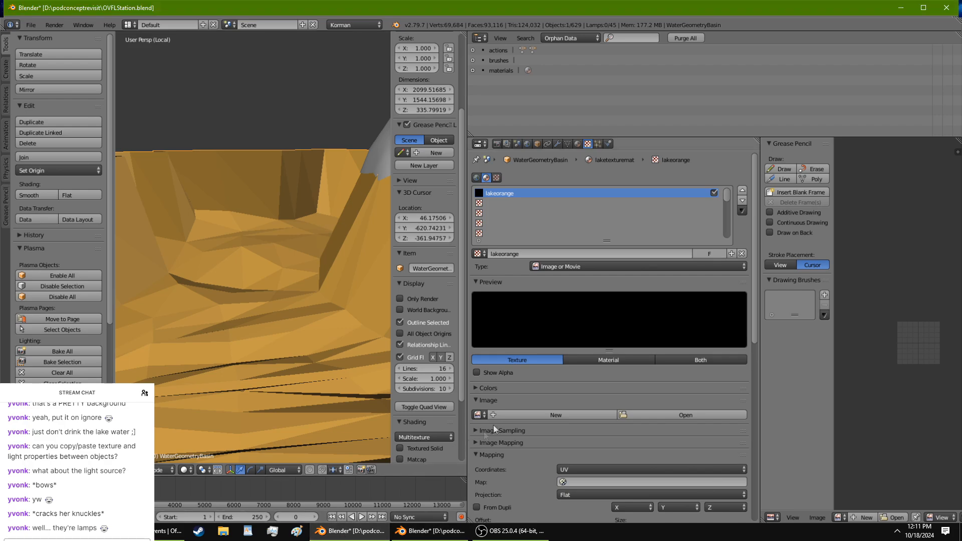
scroll(644, 405, down, 3)
click(639, 408)
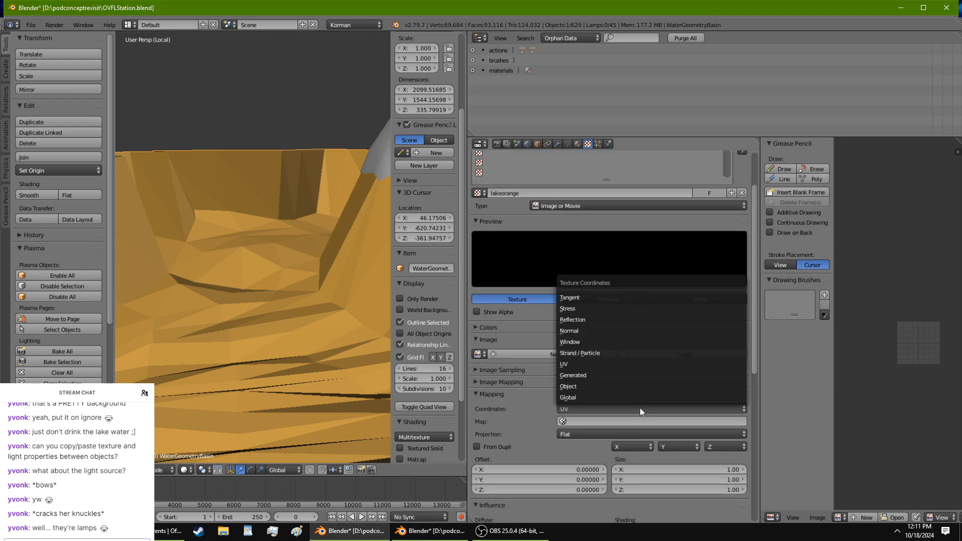
click(430, 531)
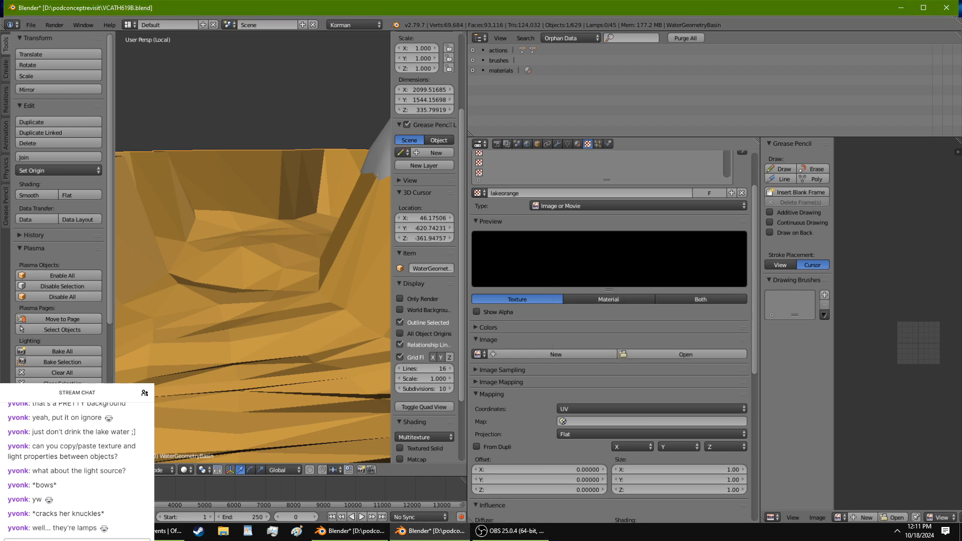
click(351, 531)
click(602, 382)
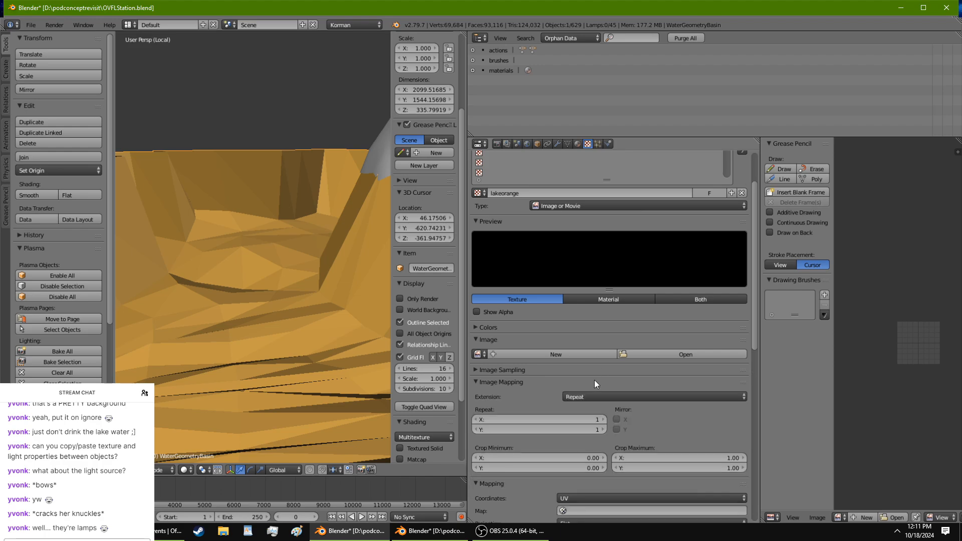
click(430, 531)
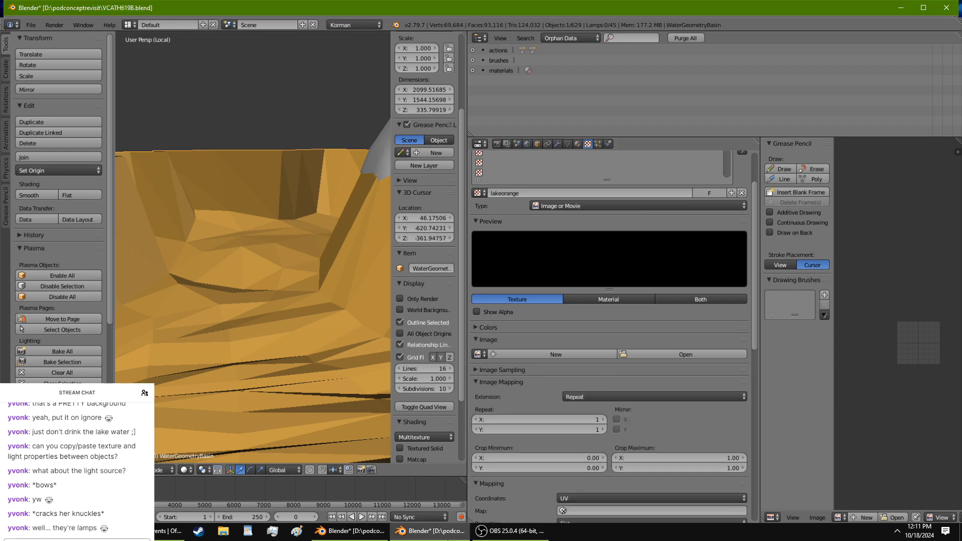
click(343, 538)
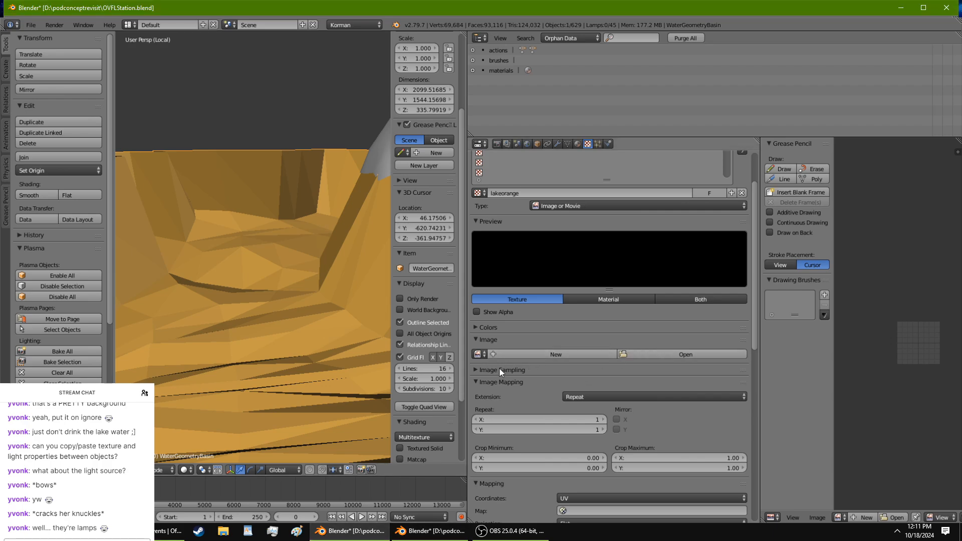
Step: Look up the reference texture in VCATH619B.blend and set lakeorange's texture type to Environment Map
click(430, 532)
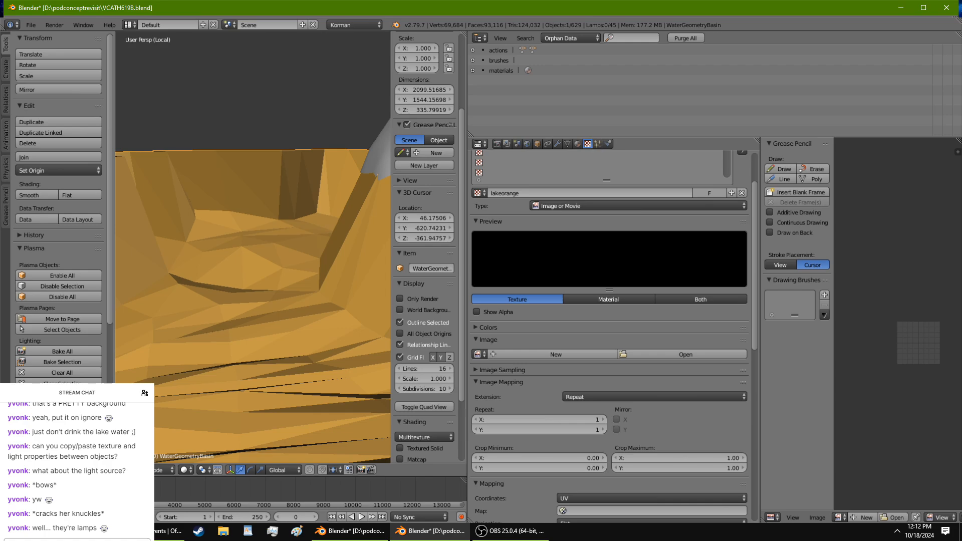
key(alt+Tab)
click(595, 207)
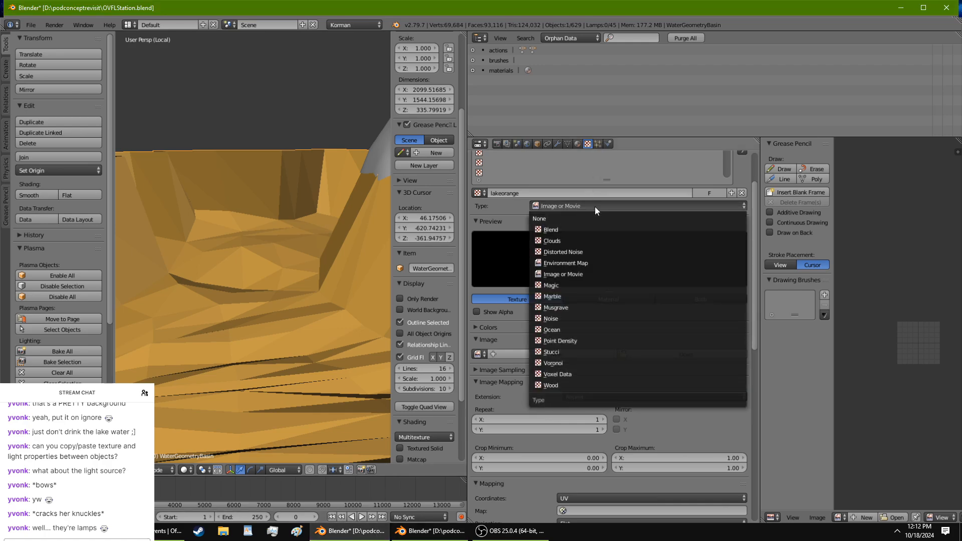
click(590, 263)
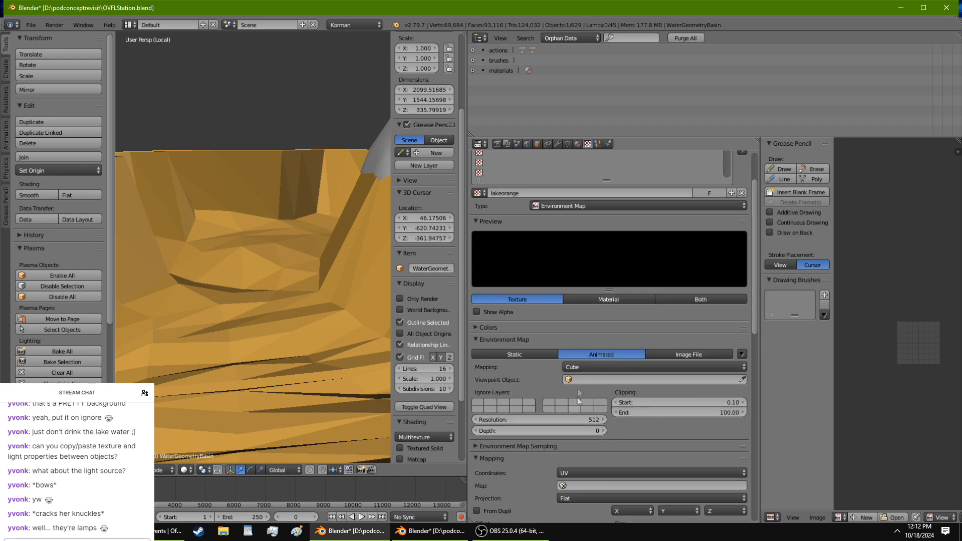
Step: Compare lakeorange's colour adjustments and environment map options, including the viewpoint object, with the reference in VCATH619B.blend
click(495, 328)
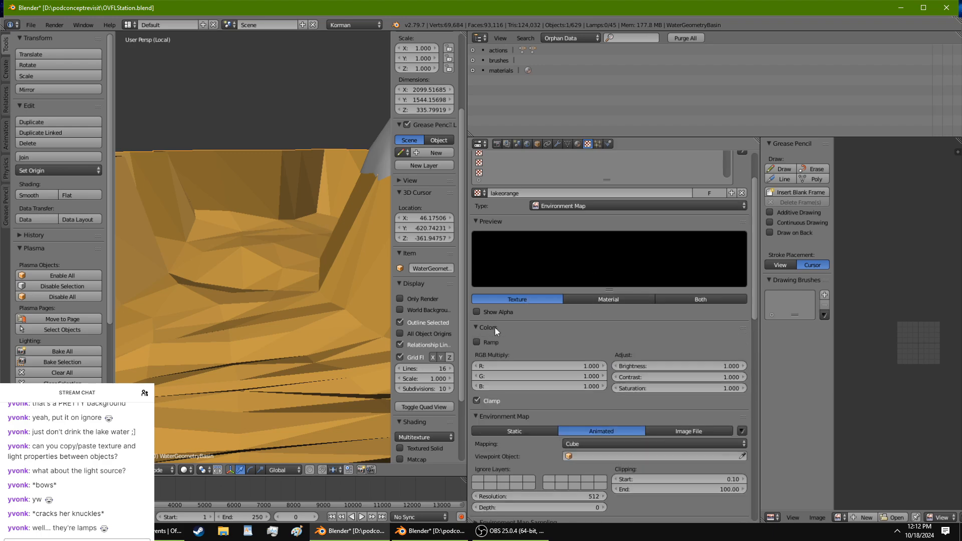
click(495, 328)
click(431, 532)
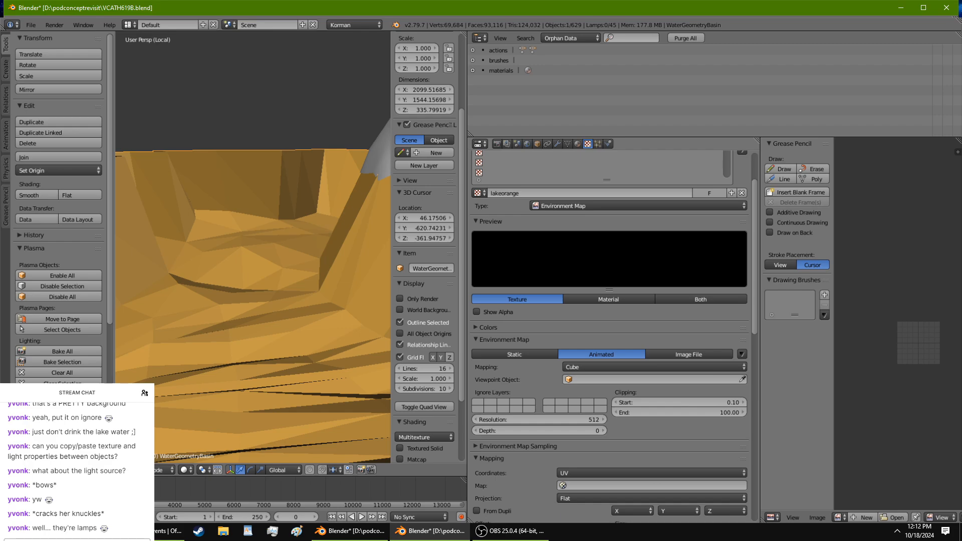
click(374, 530)
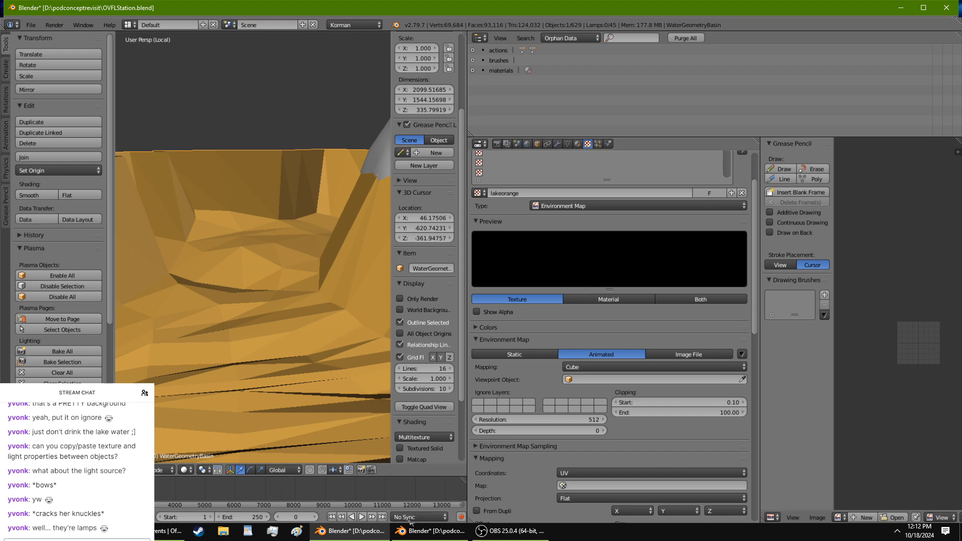
click(417, 540)
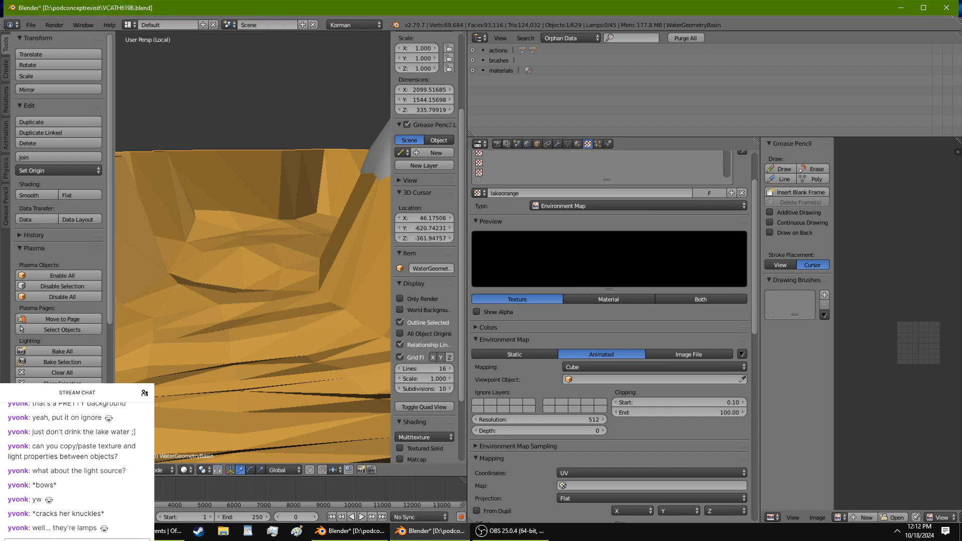
click(353, 531)
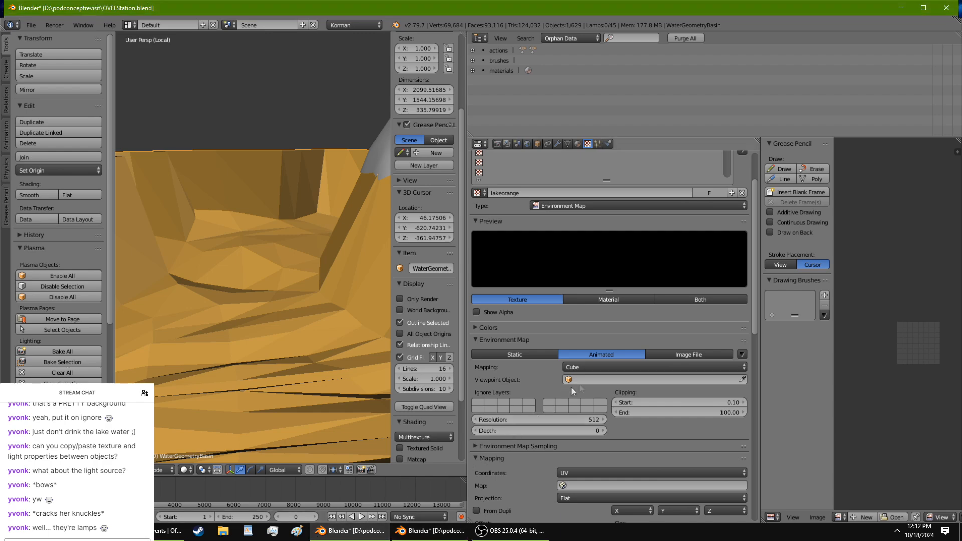
click(615, 379)
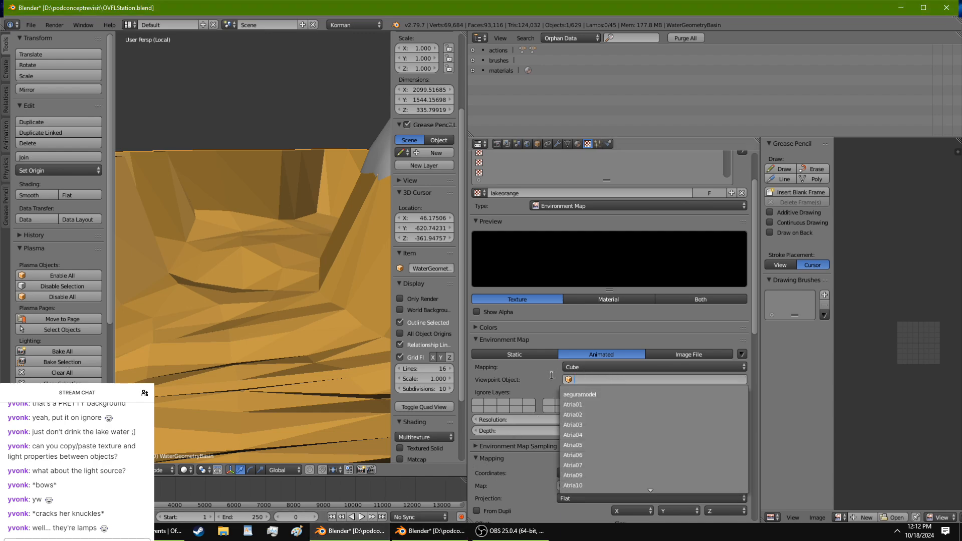
scroll(546, 401, down, 2)
click(460, 535)
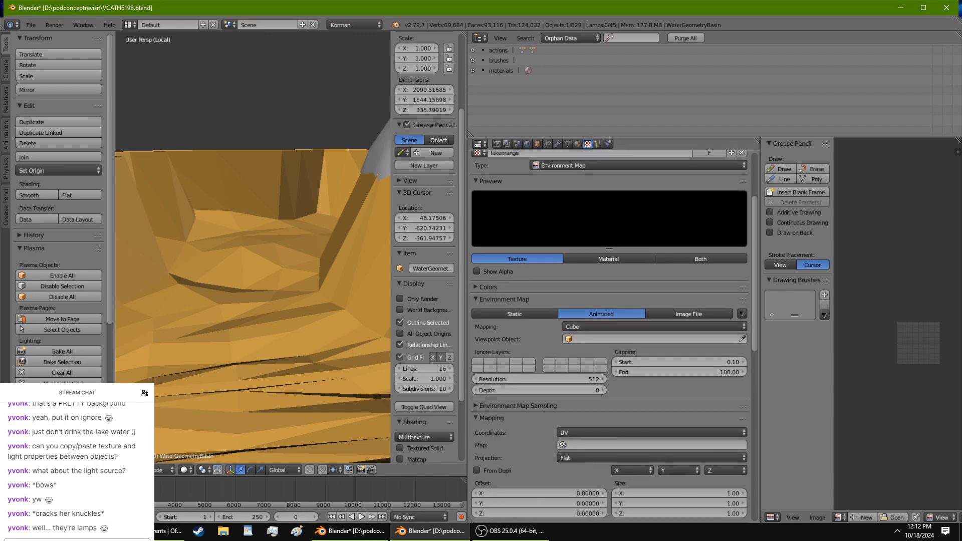
click(350, 531)
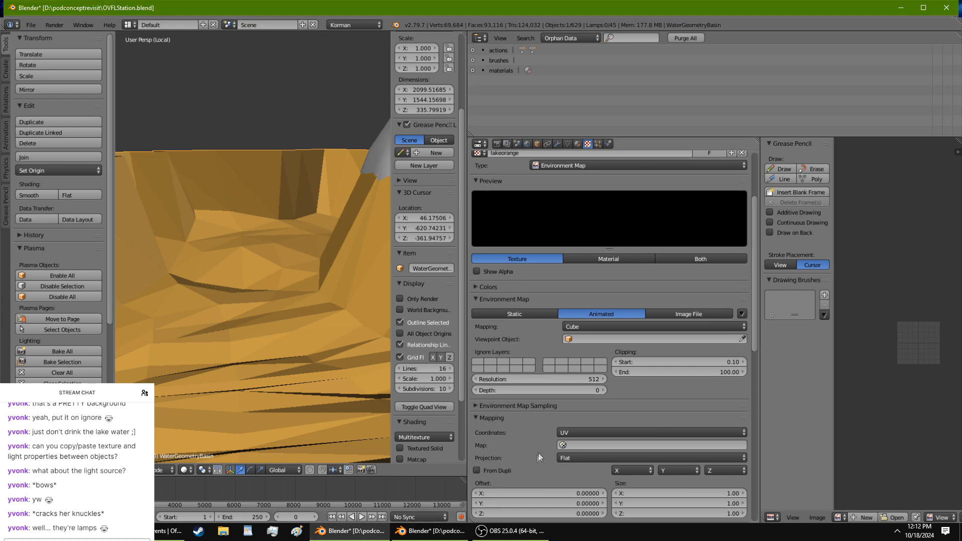
Step: Compare lakeorange's environment map sampling and mapping settings with the reference texture in VCATH619B.blend
scroll(568, 433, down, 1)
click(430, 531)
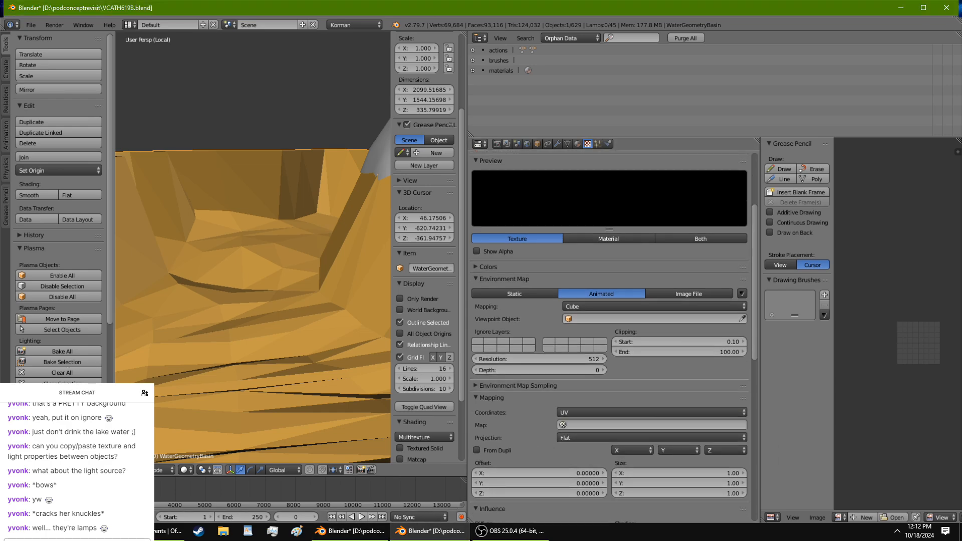
click(351, 531)
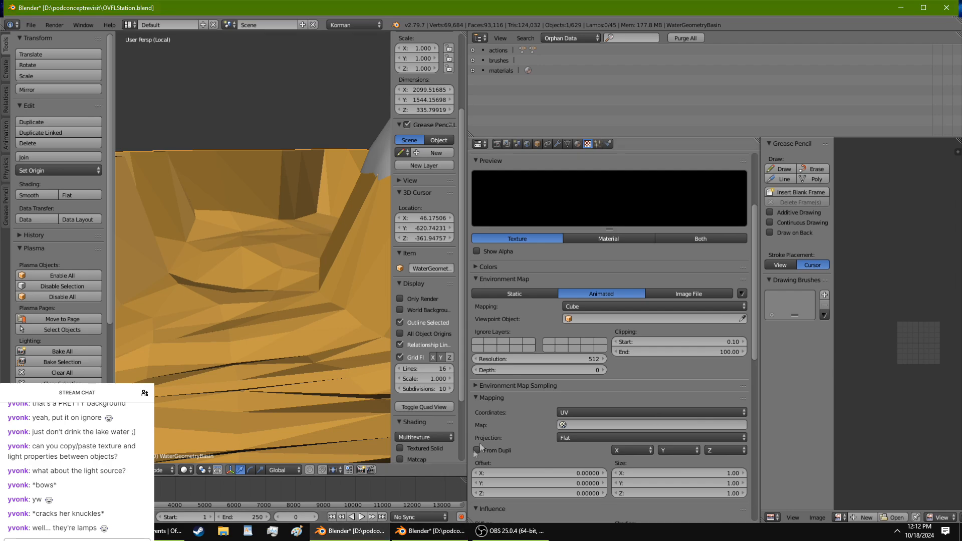
click(523, 387)
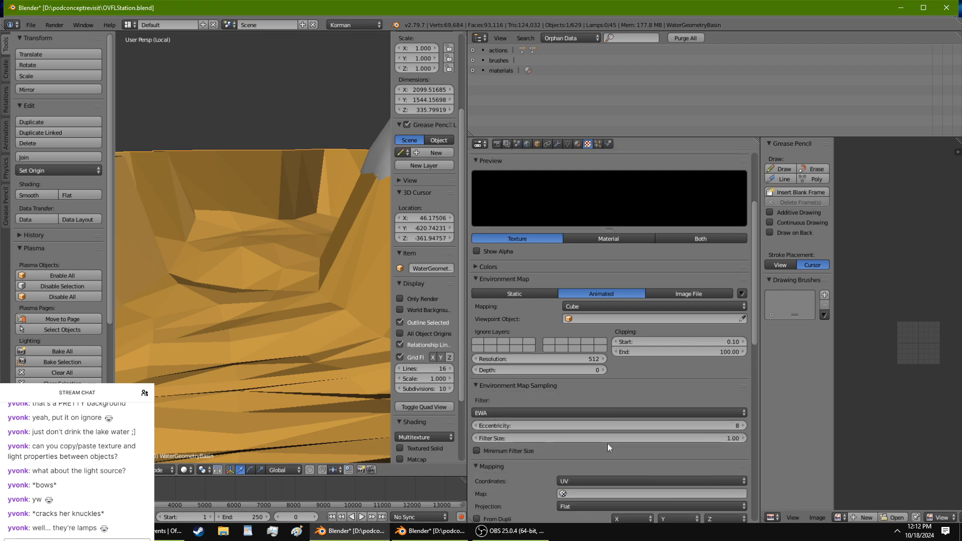
click(411, 532)
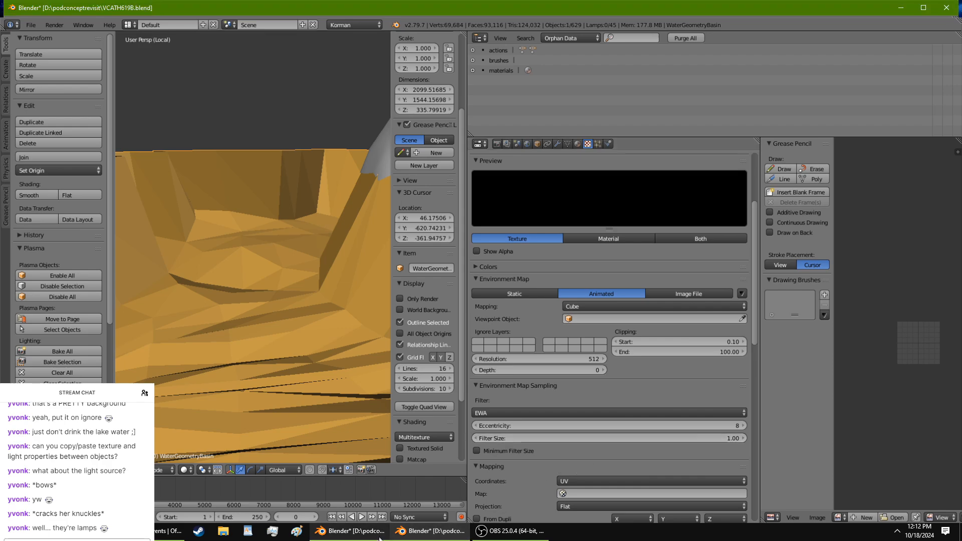
click(528, 385)
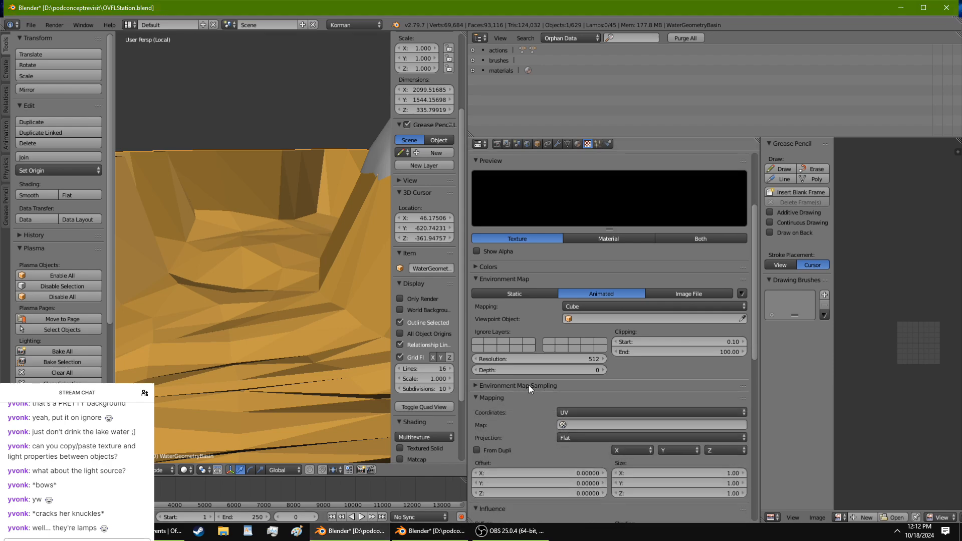
click(427, 532)
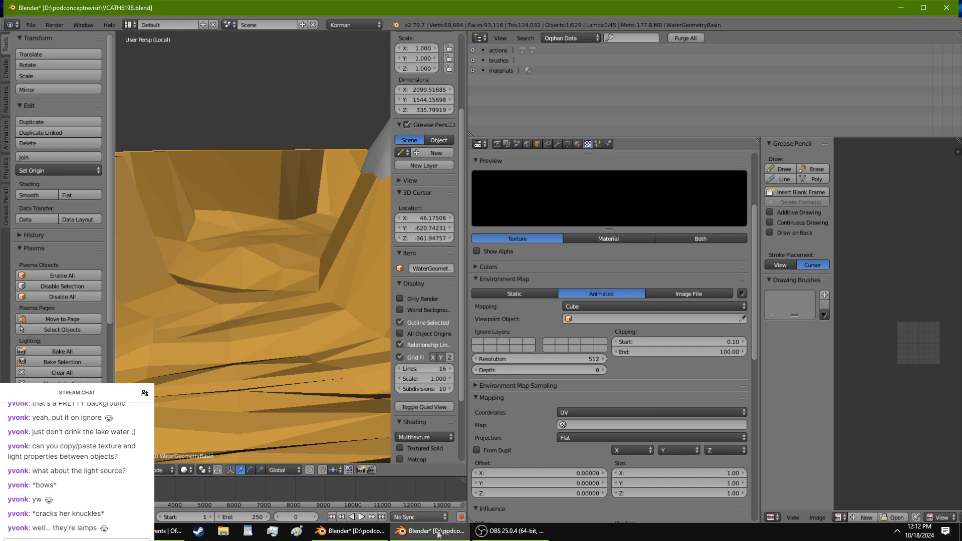
Step: Compare lakeorange's mapping, influence and custom property settings with the reference texture in VCATH619B.blend
click(351, 531)
scroll(592, 440, down, 8)
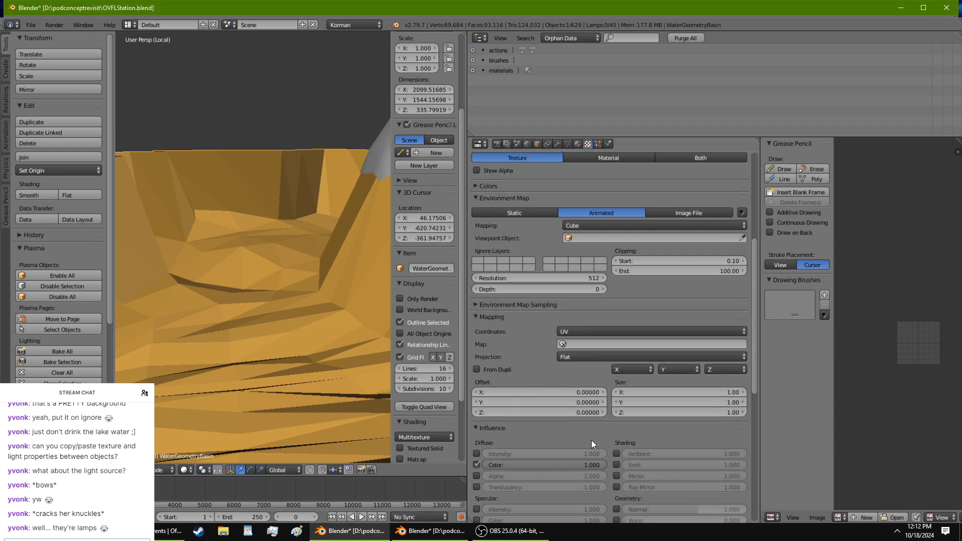
scroll(513, 446, down, 1)
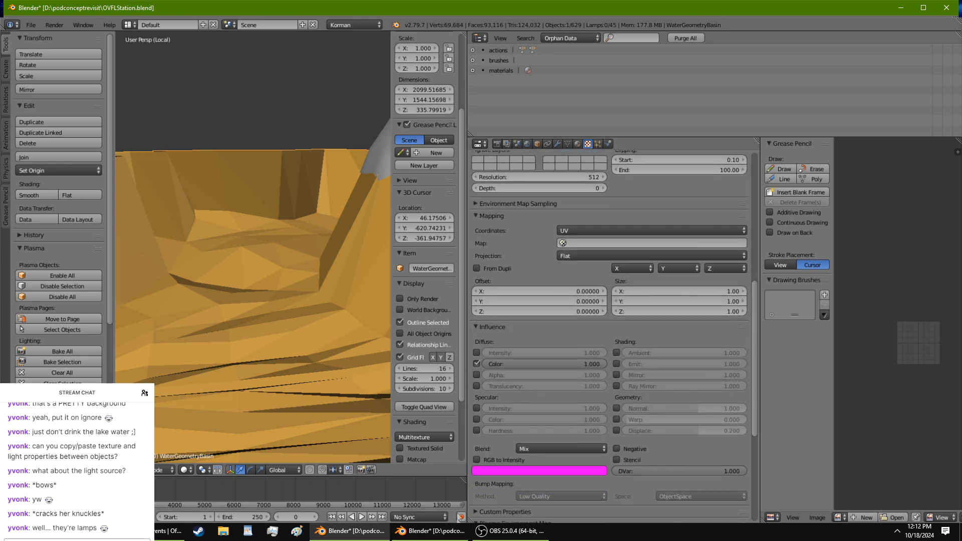
click(435, 532)
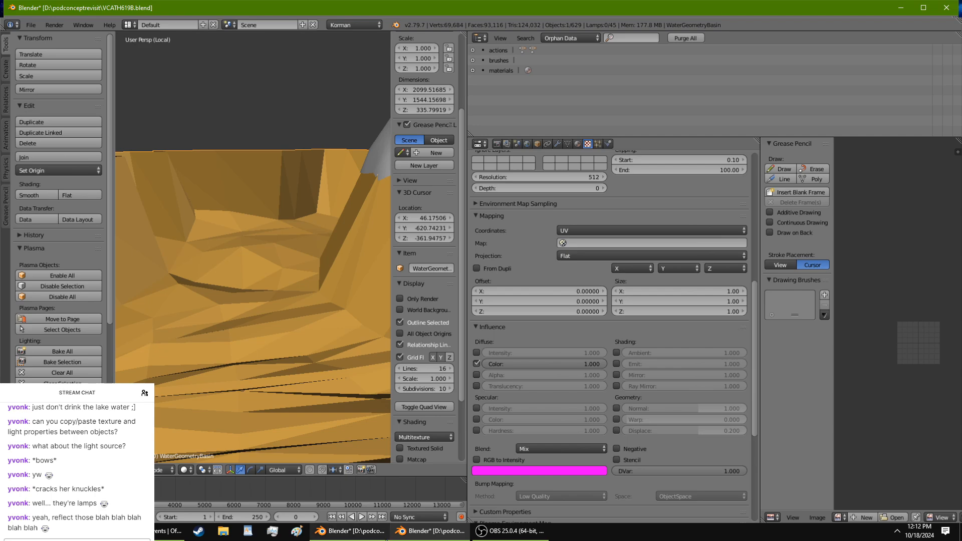
click(368, 536)
scroll(543, 449, down, 4)
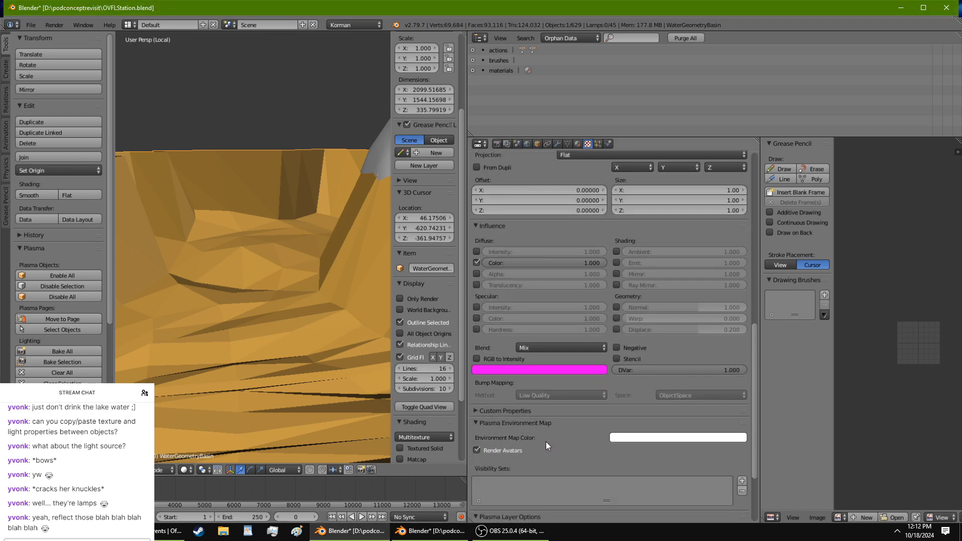
click(526, 432)
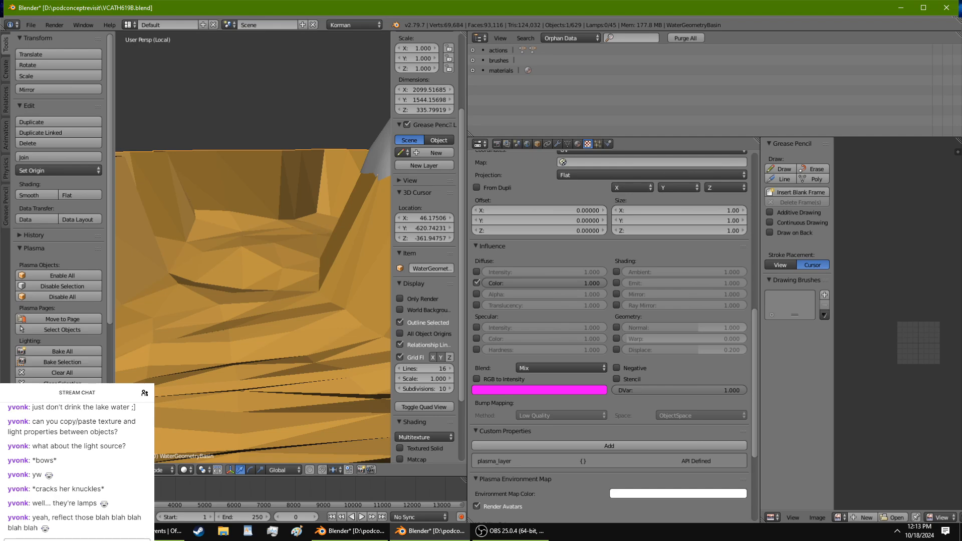
Step: Disable Render Avatars in lakeorange's Plasma environment map options and compare its Plasma layer options with VCATH619B.blend
click(350, 531)
scroll(519, 417, down, 5)
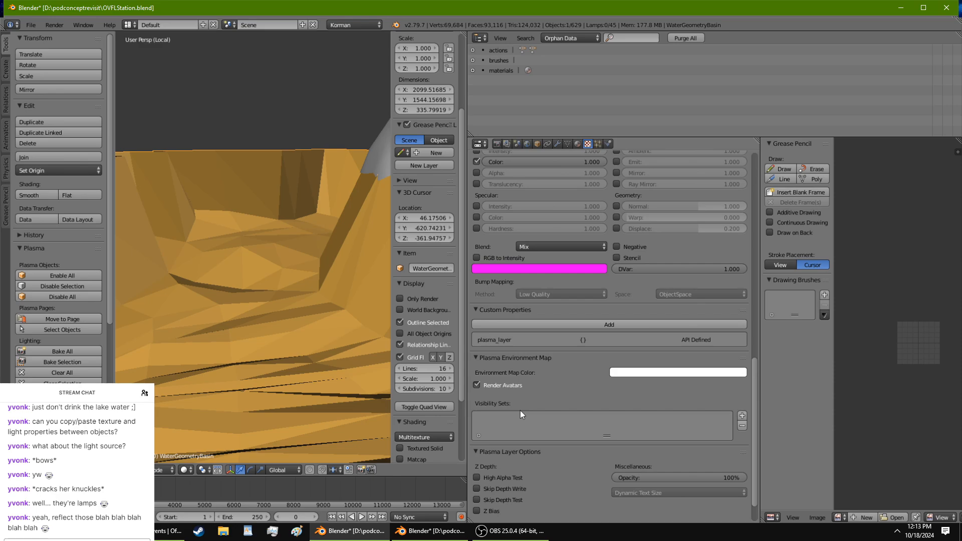
click(505, 389)
click(430, 531)
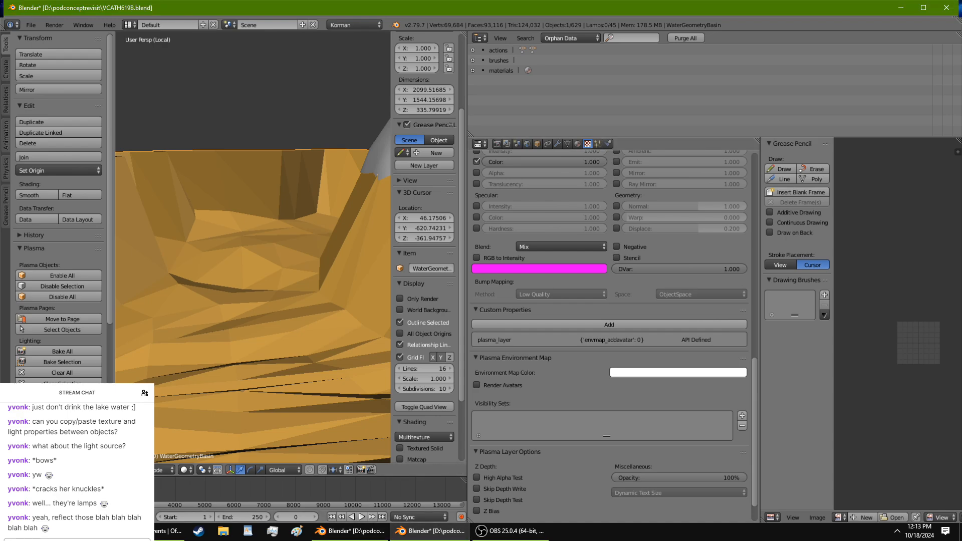
click(350, 531)
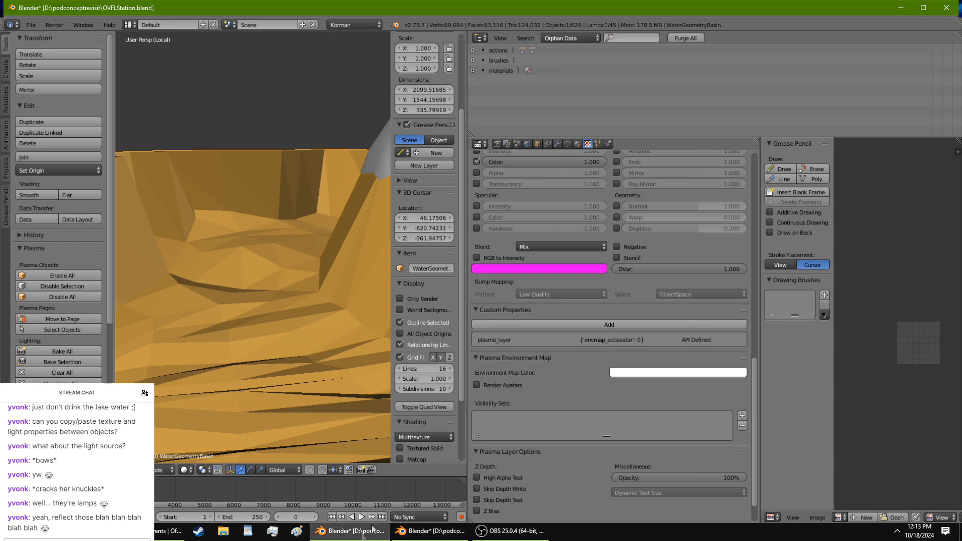
scroll(502, 414, down, 2)
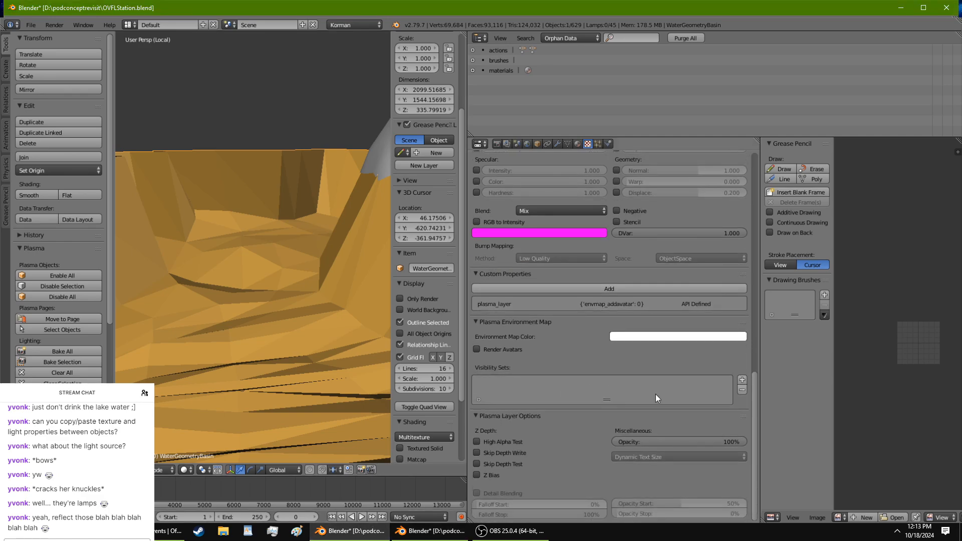
key(alt+Tab)
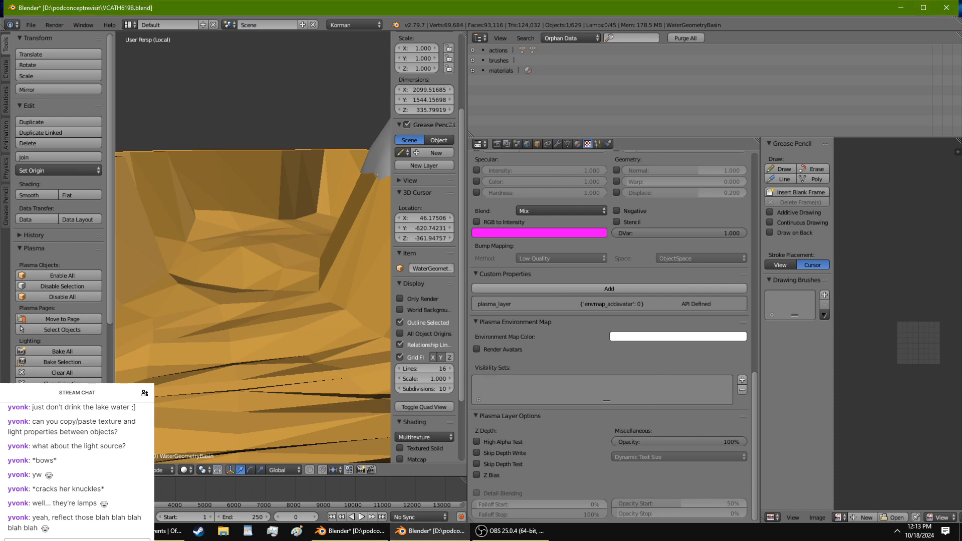
key(alt+Tab)
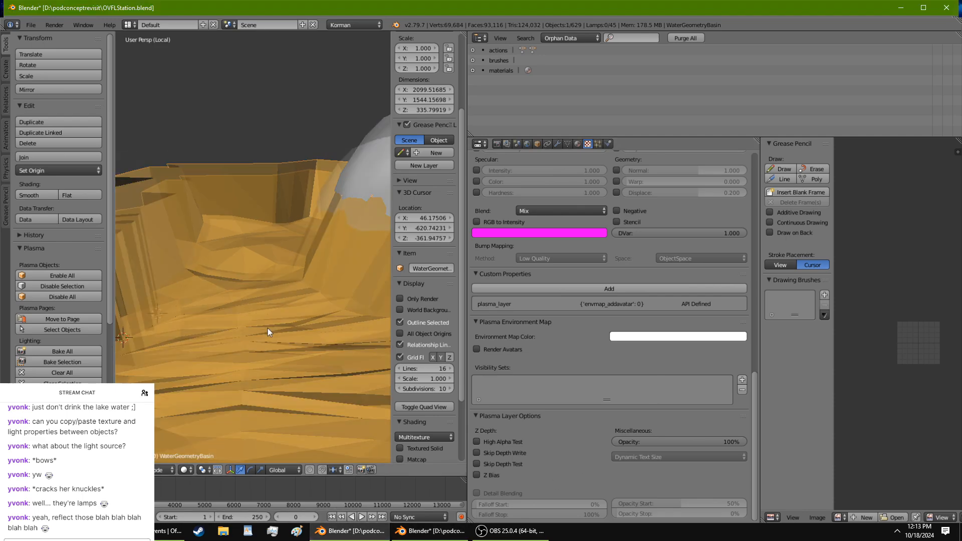
Step: Place the 3D cursor near WaterGeometryBasin's origin beside the stepped ledges and add an Empty there
scroll(286, 332, up, 4)
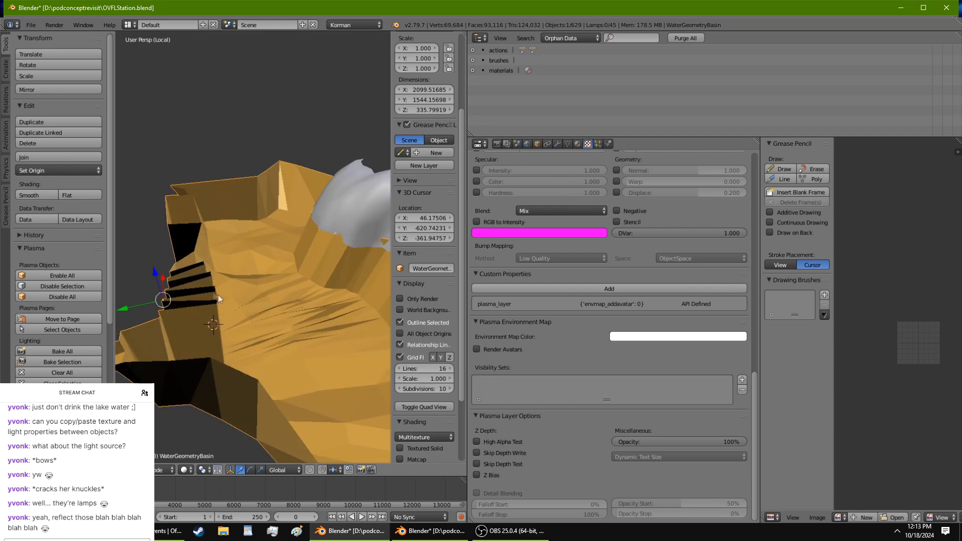
middle_drag(167, 301, 276, 281)
click(278, 290)
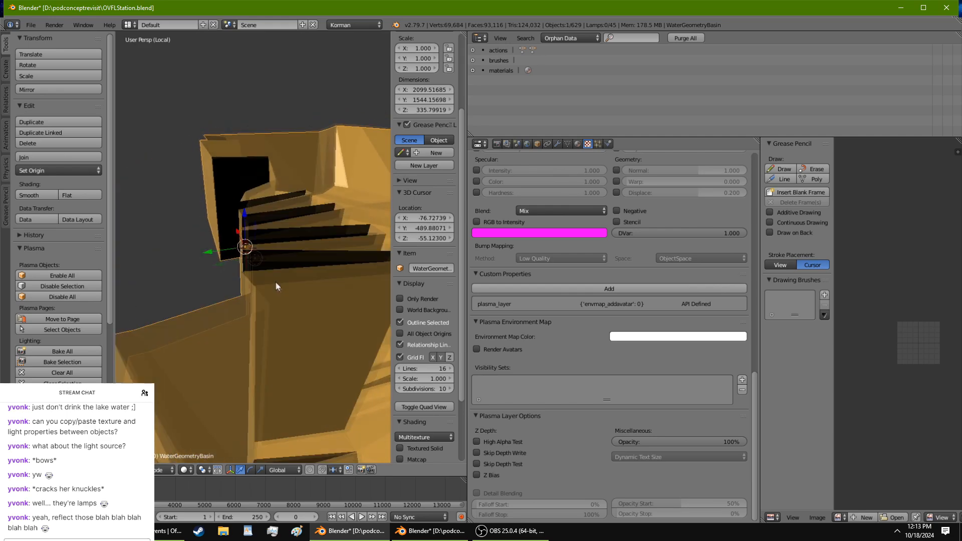
scroll(261, 266, up, 5)
scroll(299, 323, down, 5)
mouse_move(299, 323)
middle_down()
mouse_move(307, 335)
mouse_move(307, 320)
mouse_move(287, 308)
middle_up()
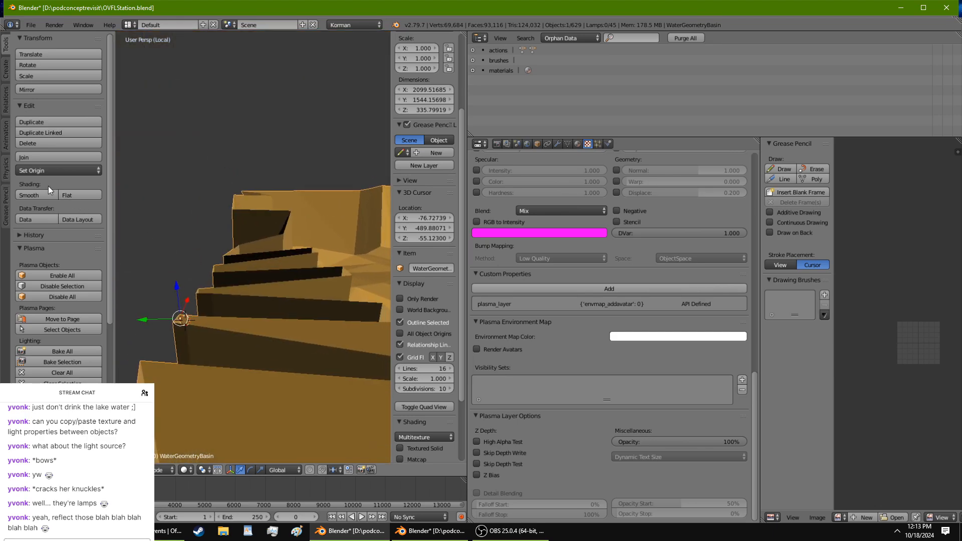
click(6, 70)
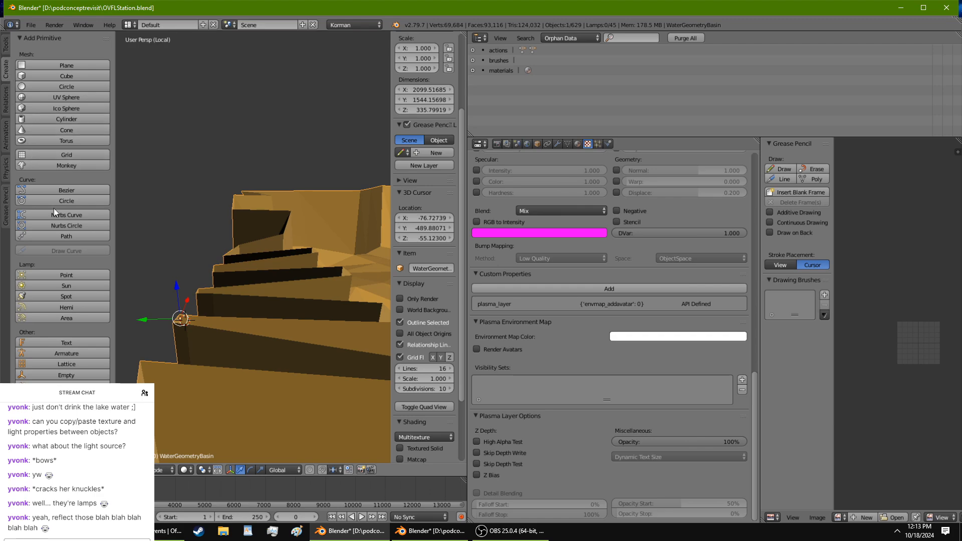
click(45, 375)
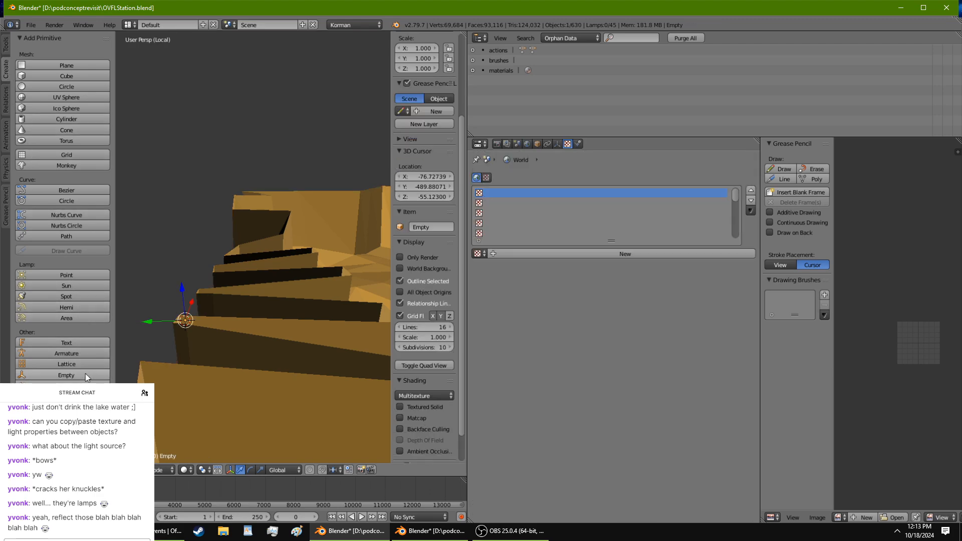
Step: Rename the empty as EnvMap-LakeReflection and enable it as a Plasma Object on the outsidearea page
click(578, 144)
click(572, 178)
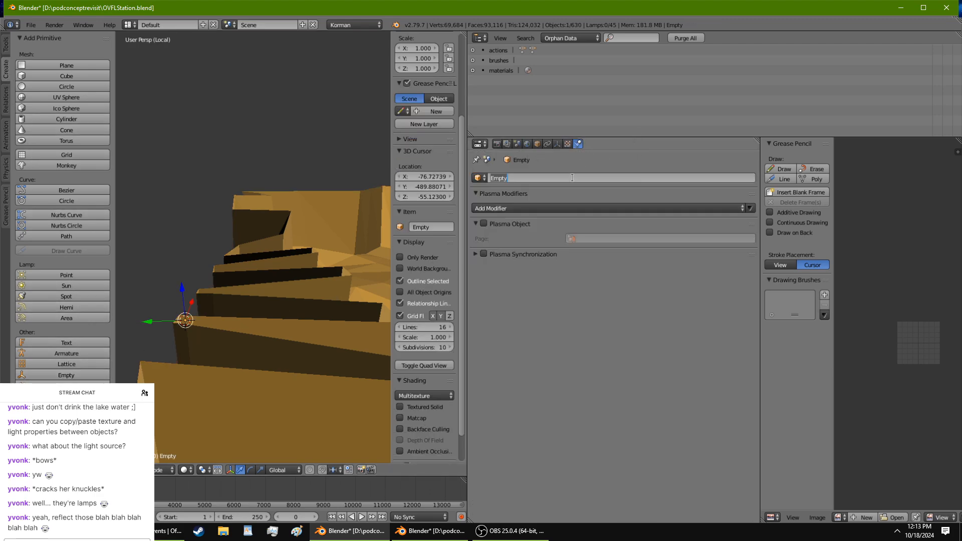
text(EnvMap-LakeReflection)
key(Return)
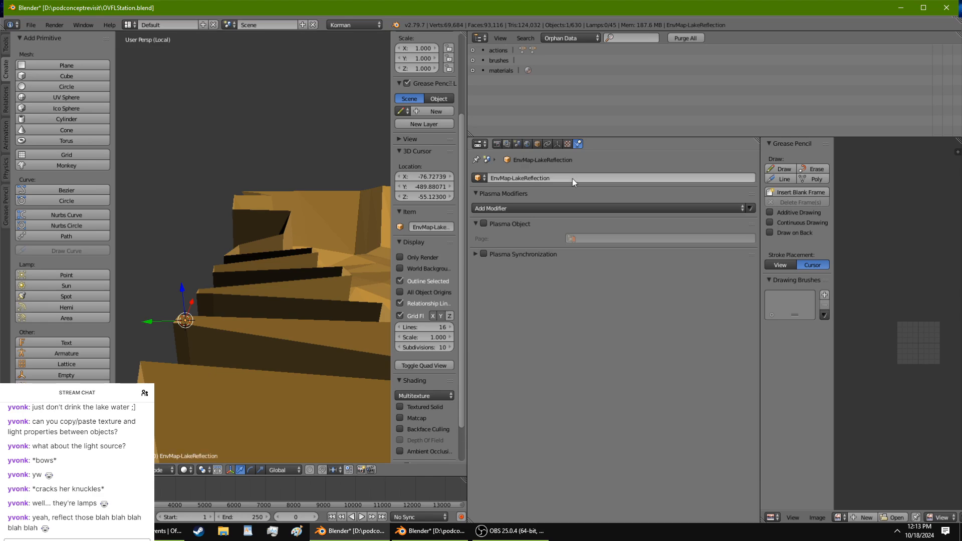
click(484, 223)
click(585, 239)
click(613, 294)
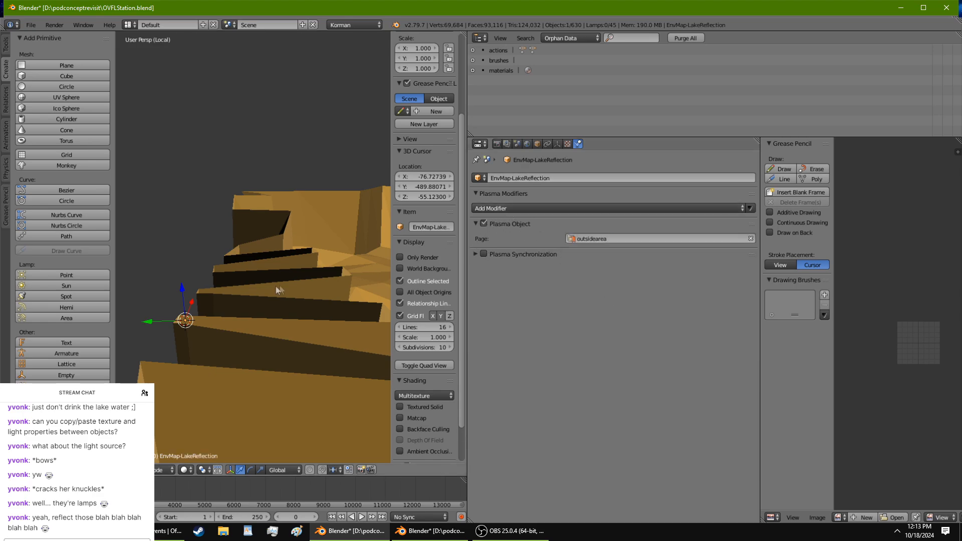
Step: Look up WaterGeometryBasin's Z location and set EnvMap-LakeReflection's Z location to -51.10760
right_click(275, 296)
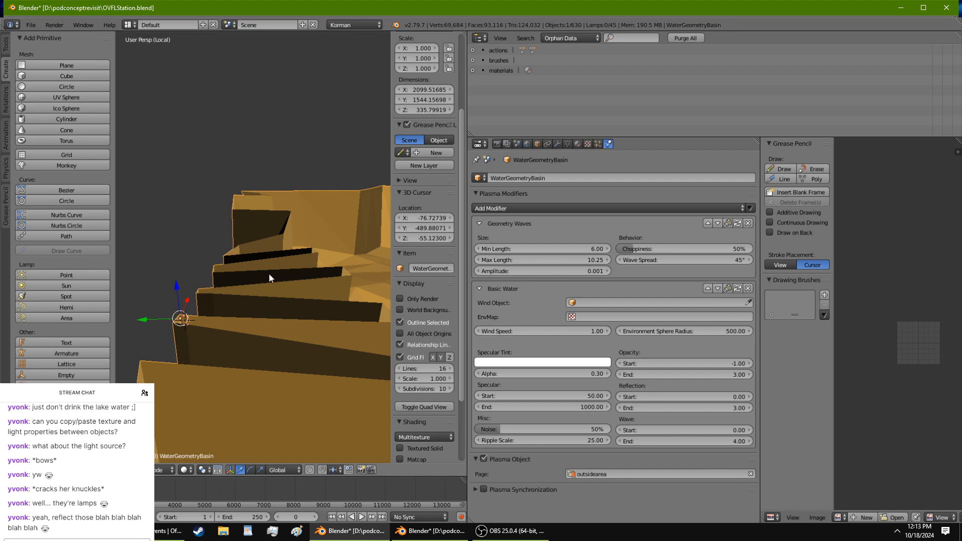
middle_drag(269, 275, 270, 281)
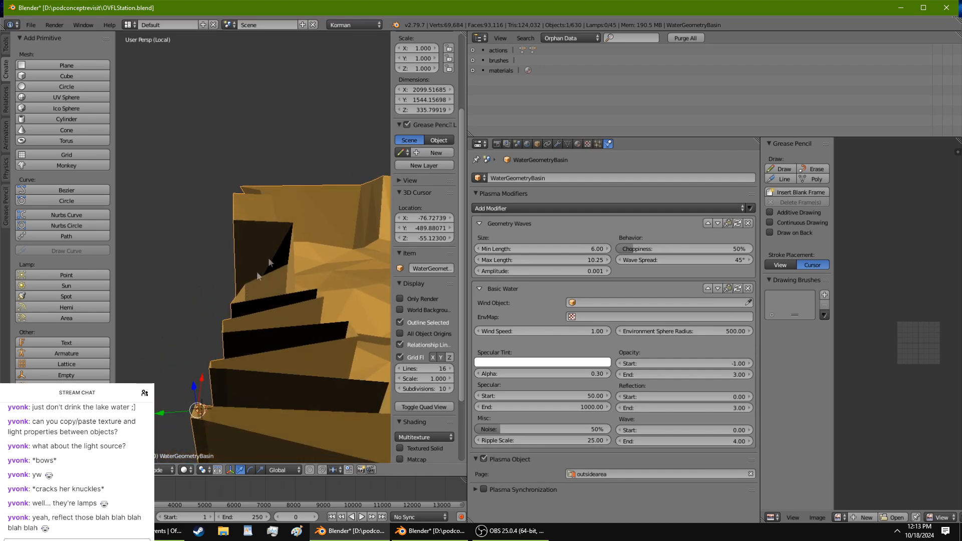
scroll(445, 132, up, 5)
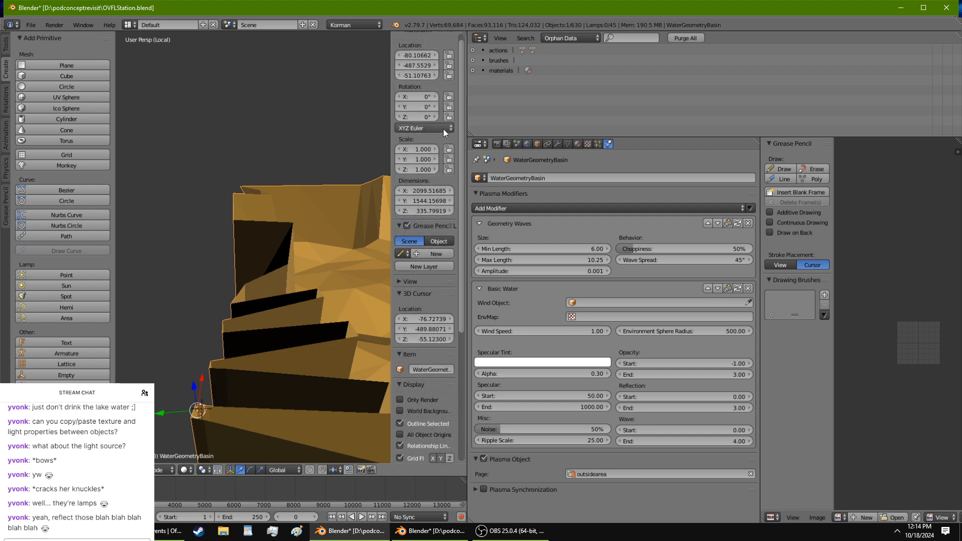
scroll(444, 132, up, 1)
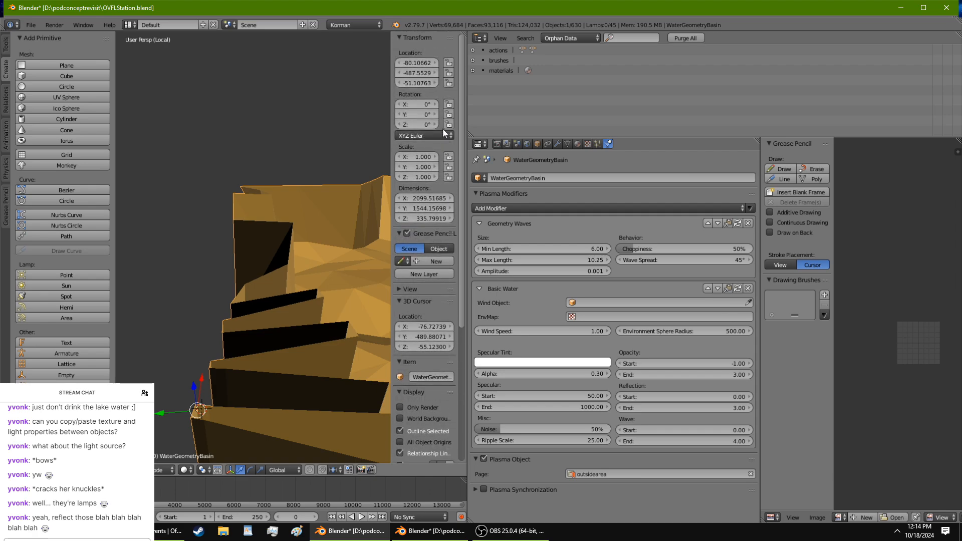
click(421, 84)
key(Return)
right_click(209, 410)
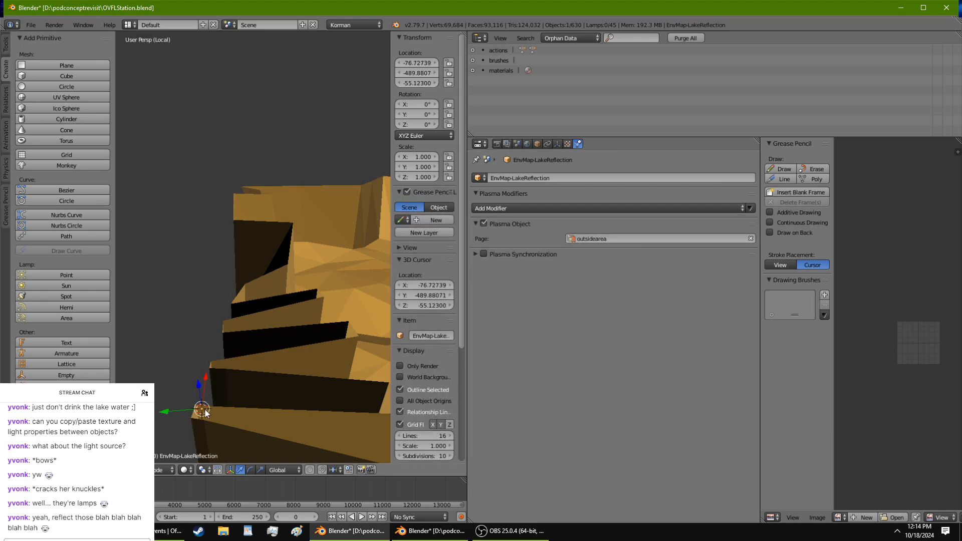
click(409, 82)
text(-51.10760)
key(Return)
Step: Move EnvMap-LakeReflection along the Y axis out over the lake basin, to a Y location of about -879.29
scroll(180, 265, down, 4)
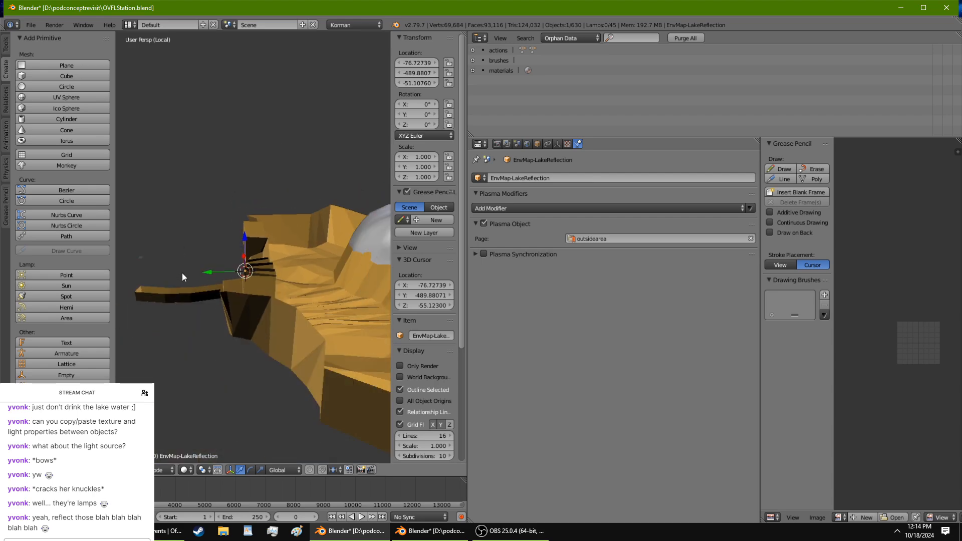
scroll(178, 278, up, 1)
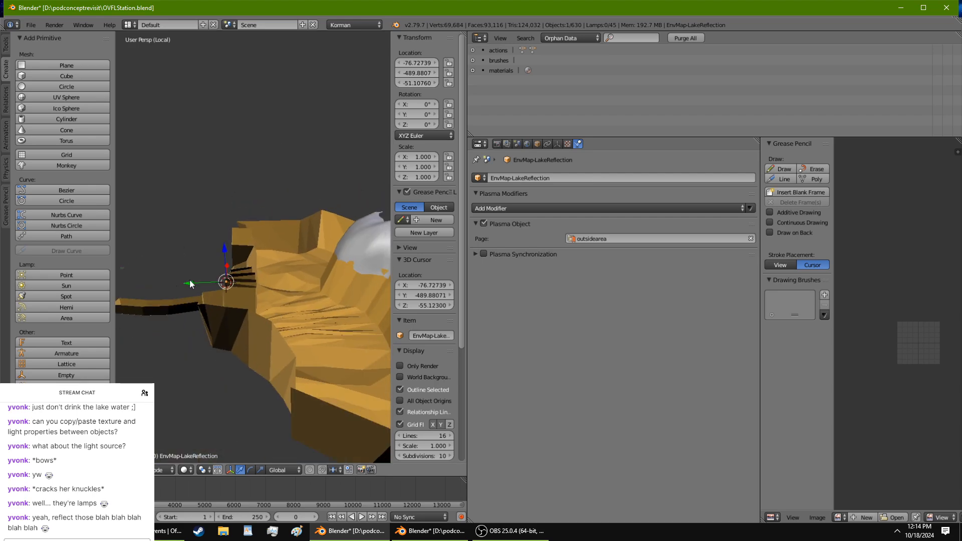
drag(190, 280, 273, 282)
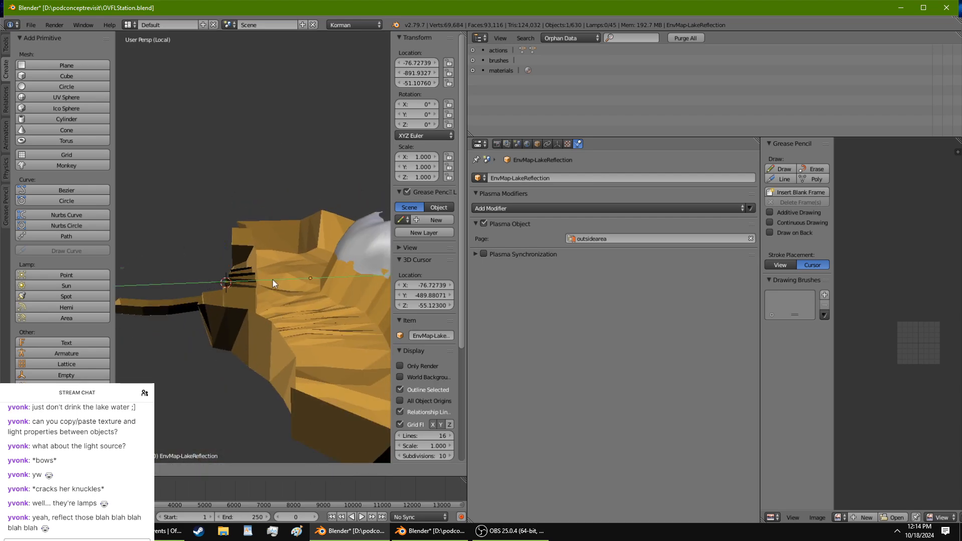
middle_drag(272, 279, 248, 291)
drag(245, 290, 242, 291)
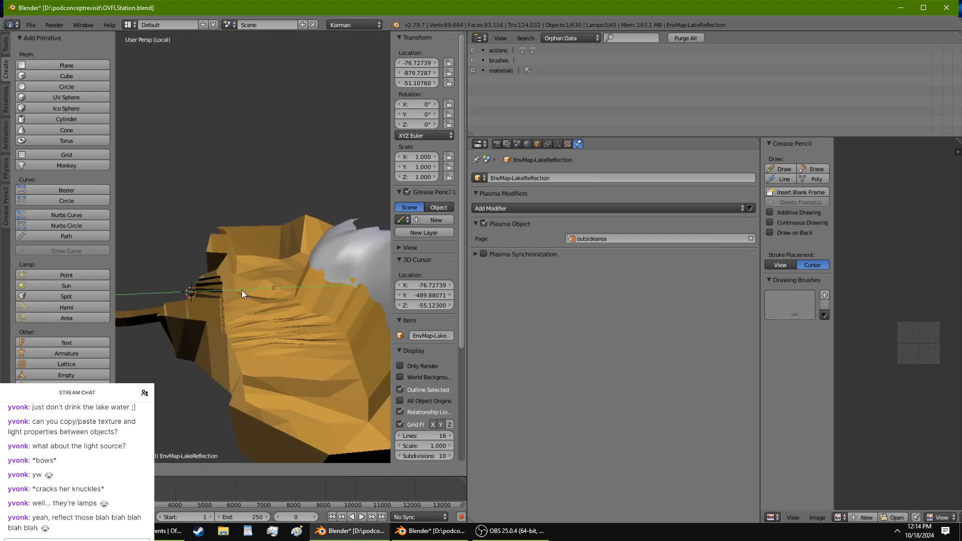
middle_drag(241, 290, 272, 286)
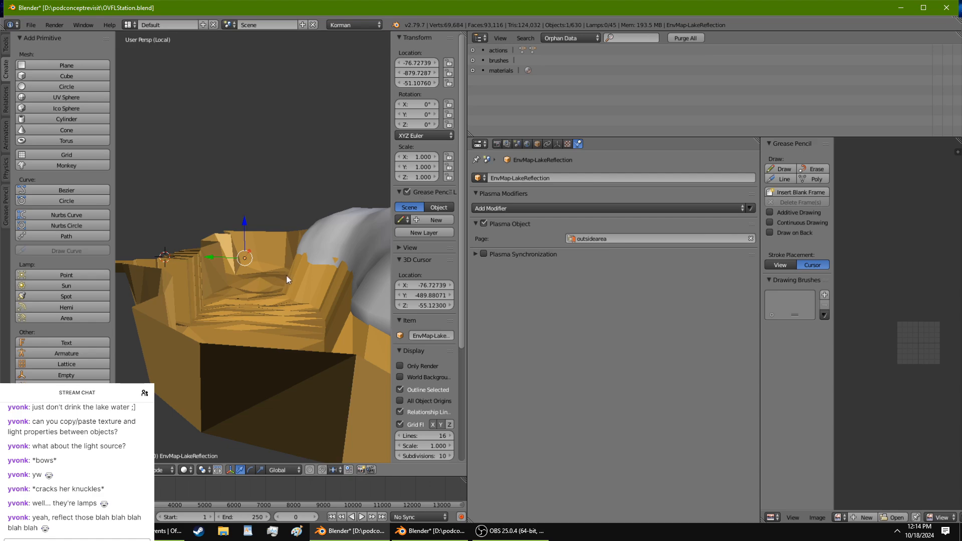
Step: Check WaterGeometryBasin's water modifiers and the selected EnvMap-LakeReflection empty's settings against the reference in VCATH619B.blend
right_click(307, 272)
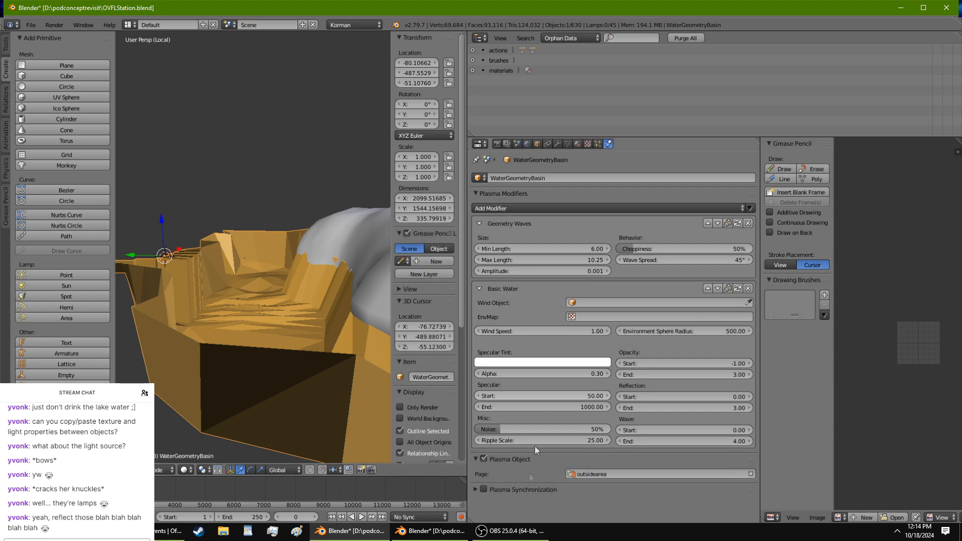
click(452, 527)
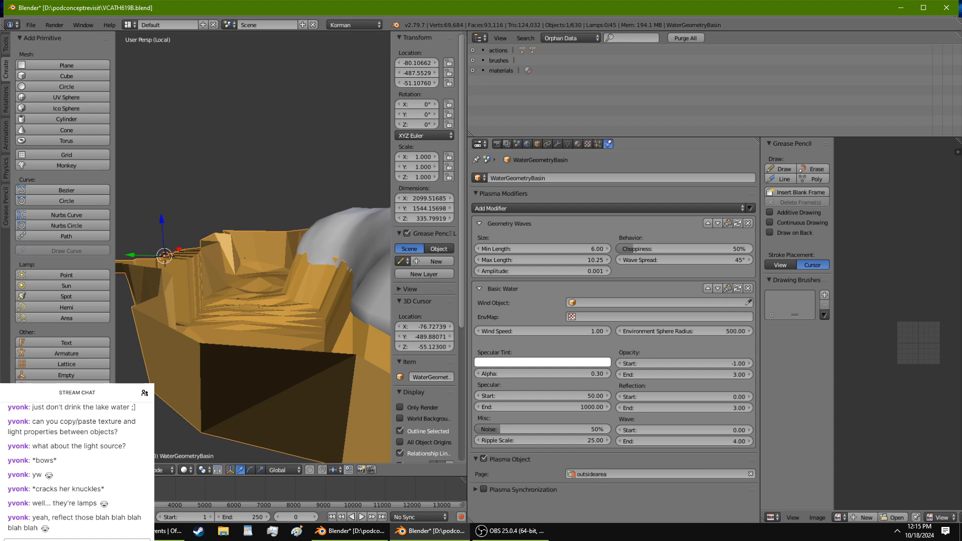
click(354, 531)
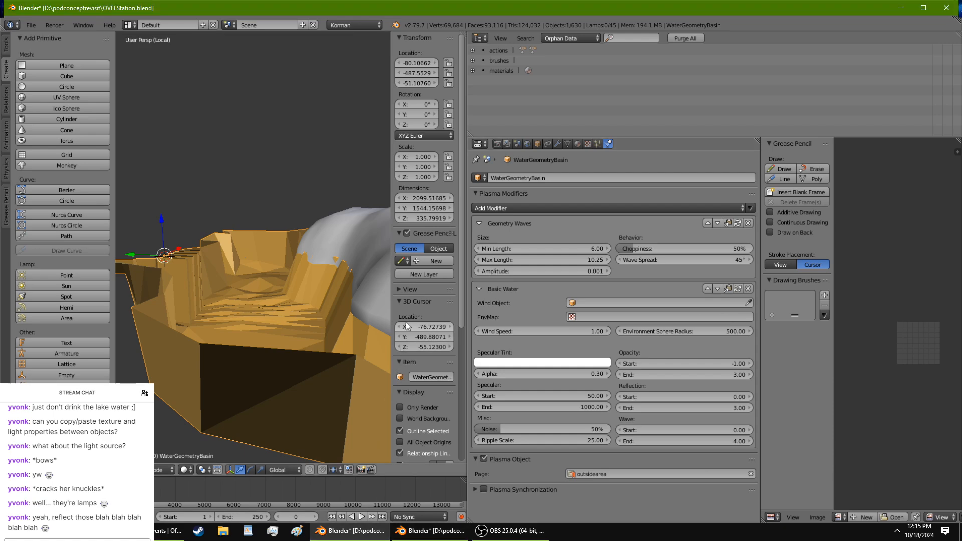
right_click(245, 258)
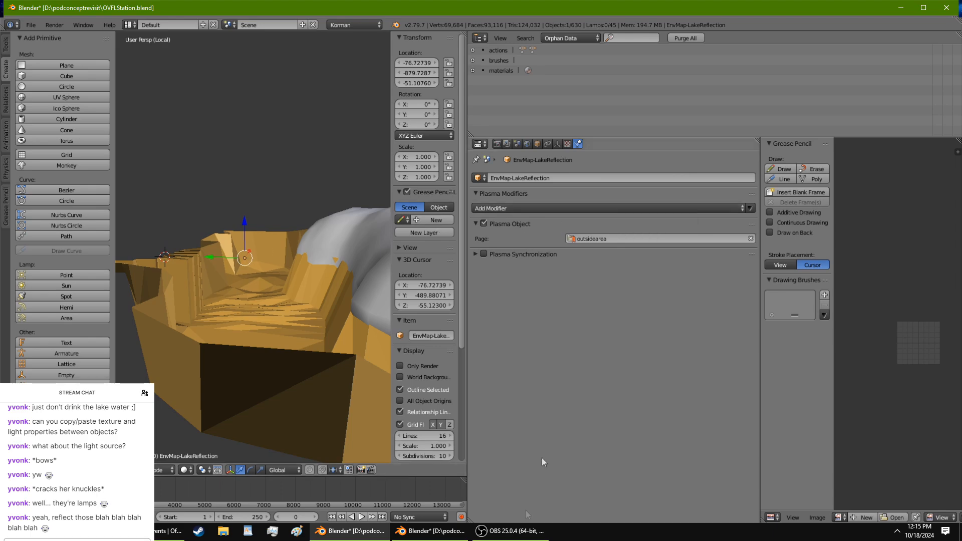
click(430, 531)
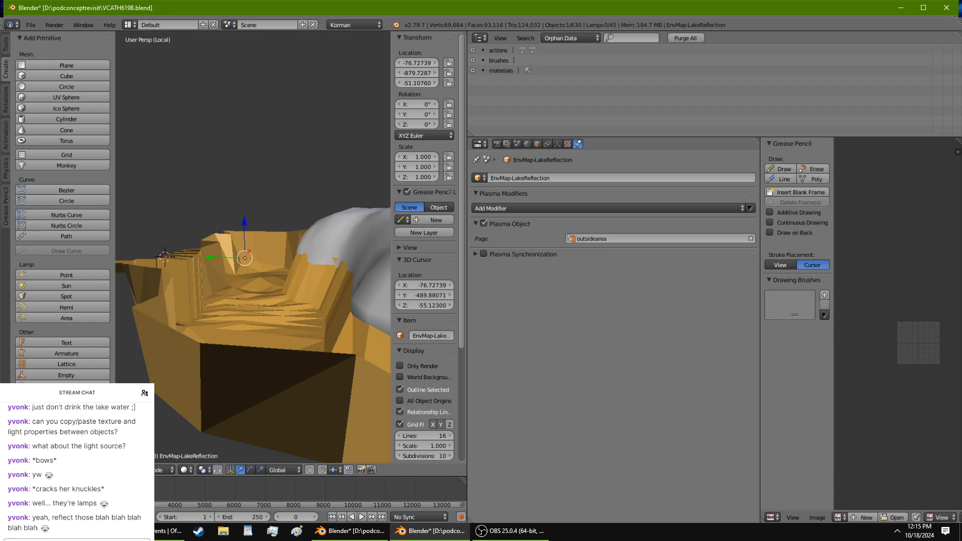
click(360, 539)
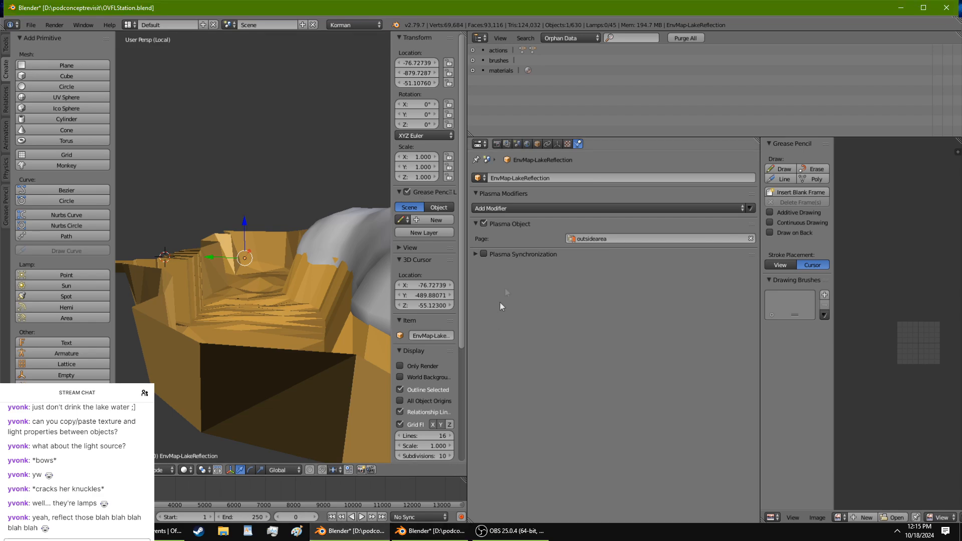
Step: Add a Visibility Control modifier to EnvMap-LakeReflection and turn off its Hide Drawables option
click(547, 208)
click(414, 539)
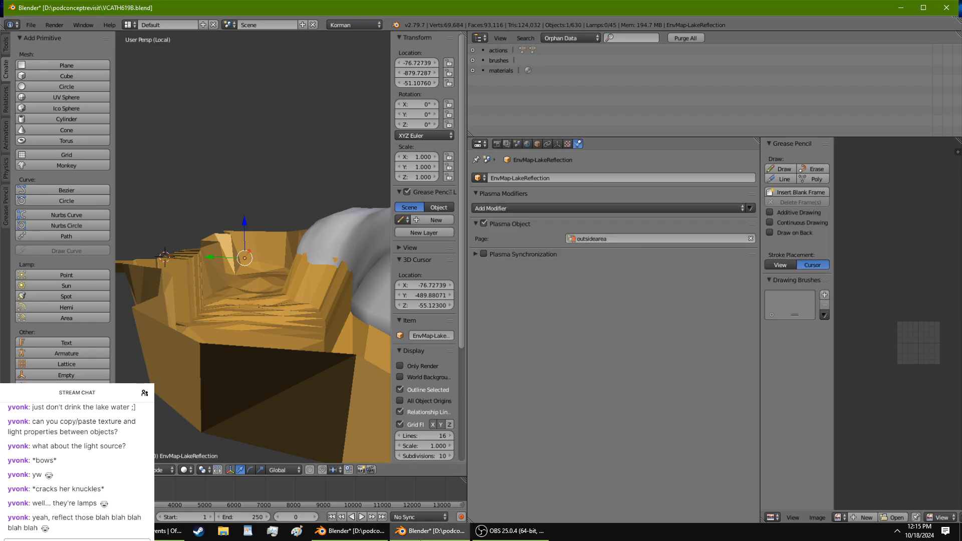
click(355, 532)
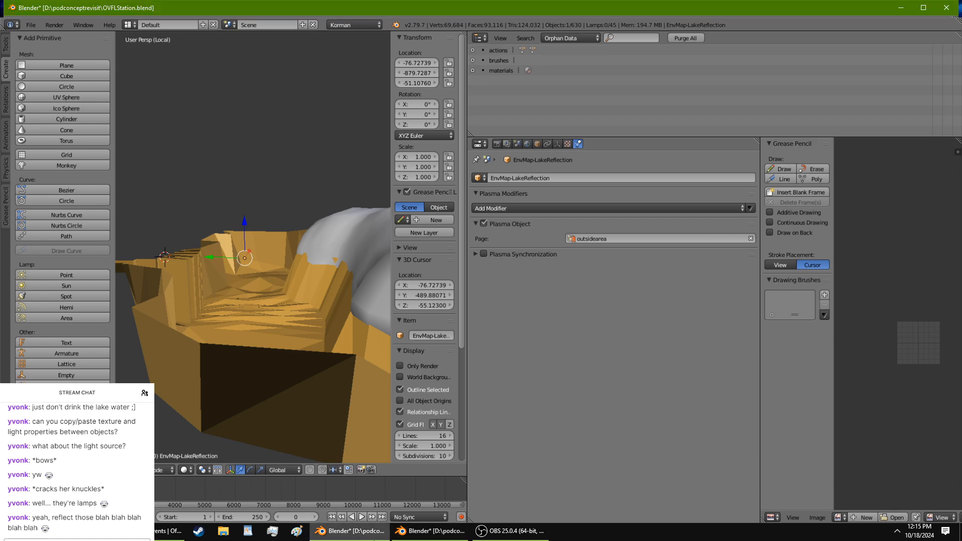
click(637, 209)
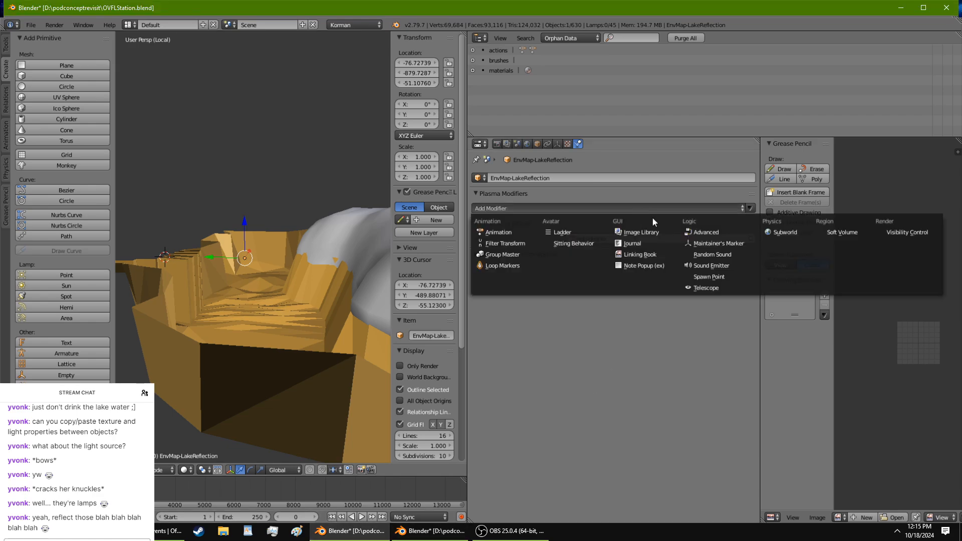
click(900, 232)
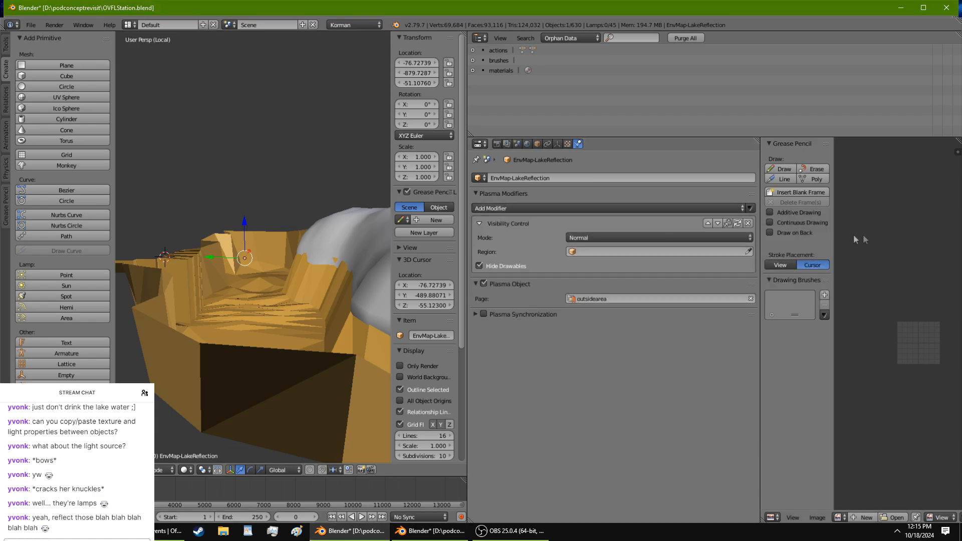
click(522, 265)
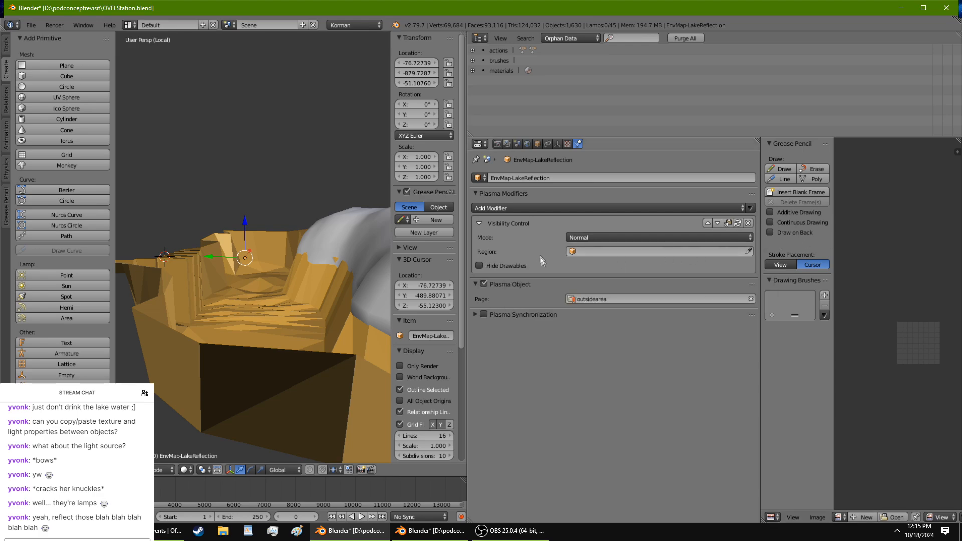
Step: Check the reference in VCATH619B.blend and set the Visibility Control mode of EnvMap-LakeReflection to Special FX
click(392, 533)
click(390, 534)
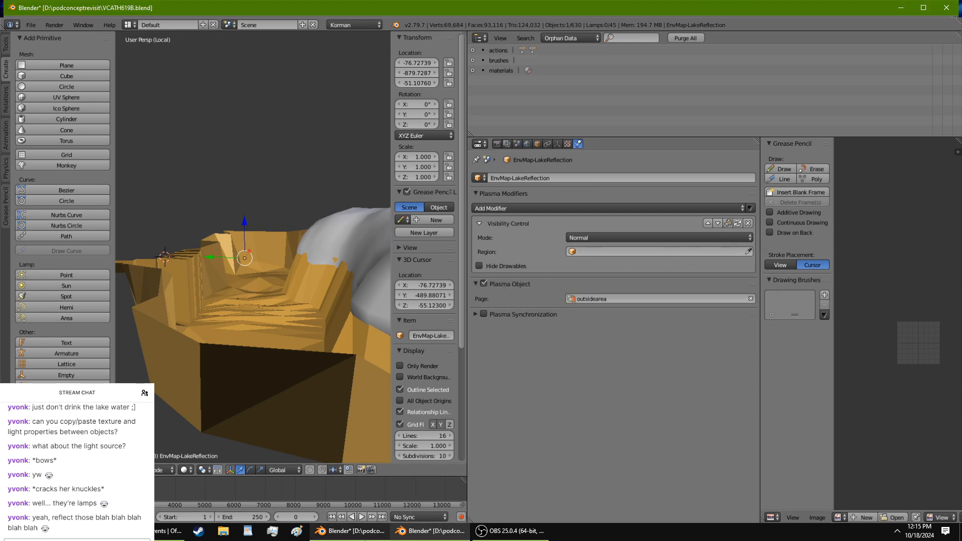
click(585, 240)
click(589, 202)
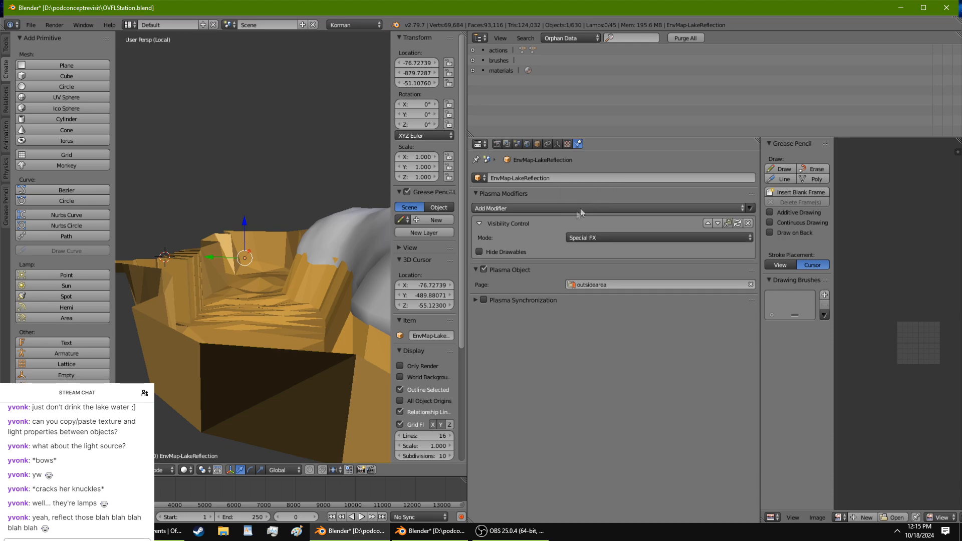
mouse_move(309, 245)
middle_down()
mouse_move(298, 296)
mouse_move(234, 295)
mouse_move(327, 279)
mouse_move(305, 245)
middle_up()
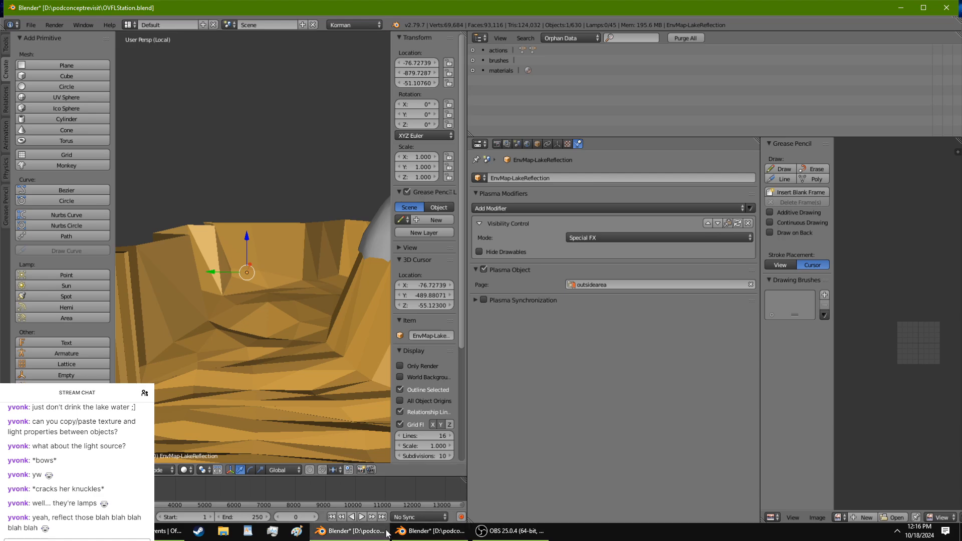
click(557, 144)
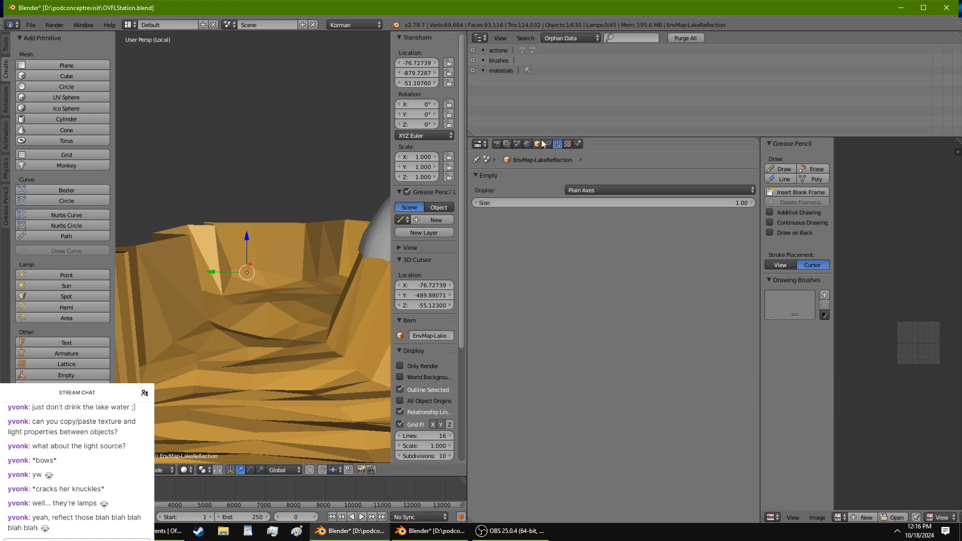
click(578, 143)
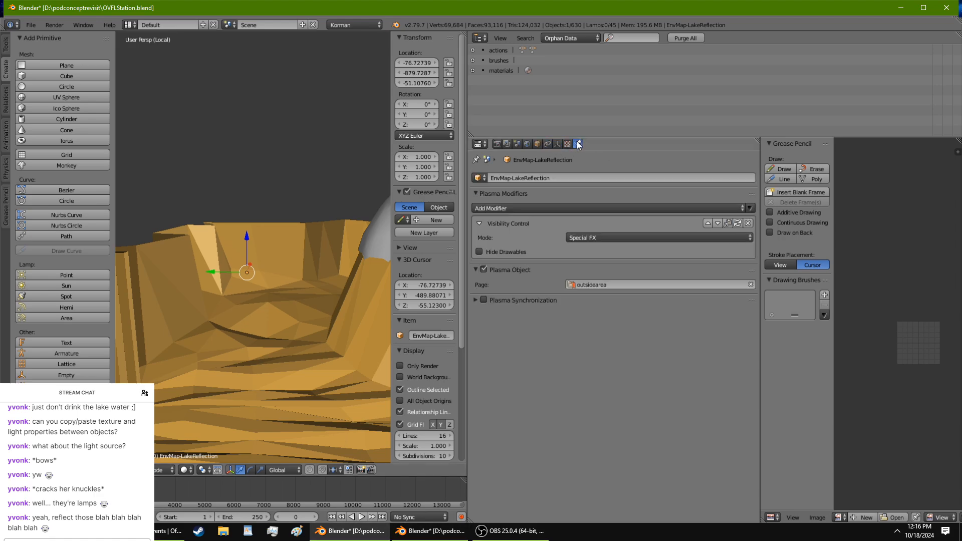
middle_drag(289, 218, 292, 246)
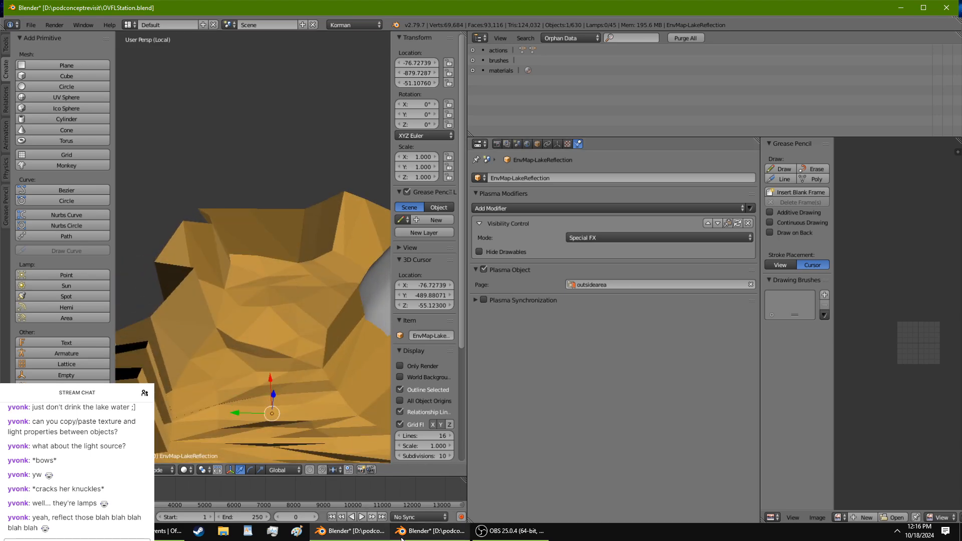
click(422, 531)
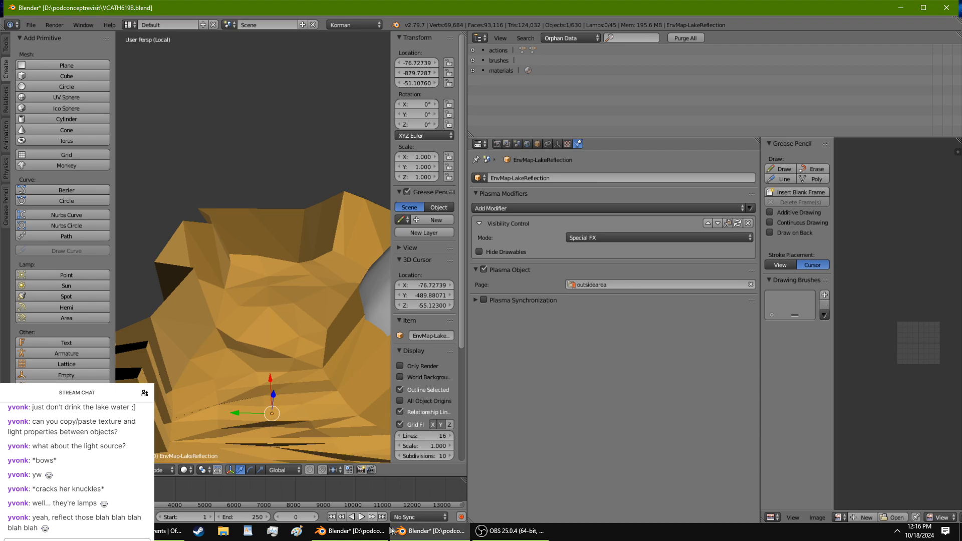
click(351, 531)
Step: Add an empty at the 3D cursor and set its Z location to -51.1076
middle_drag(321, 325, 317, 303)
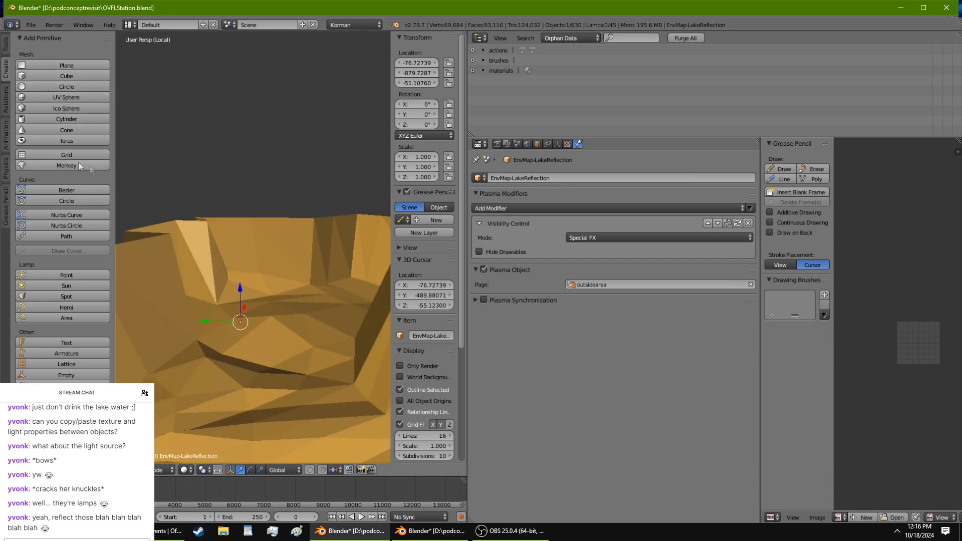
mouse_move(218, 225)
middle_down()
mouse_move(266, 249)
mouse_move(311, 255)
mouse_move(221, 220)
mouse_move(219, 231)
middle_up()
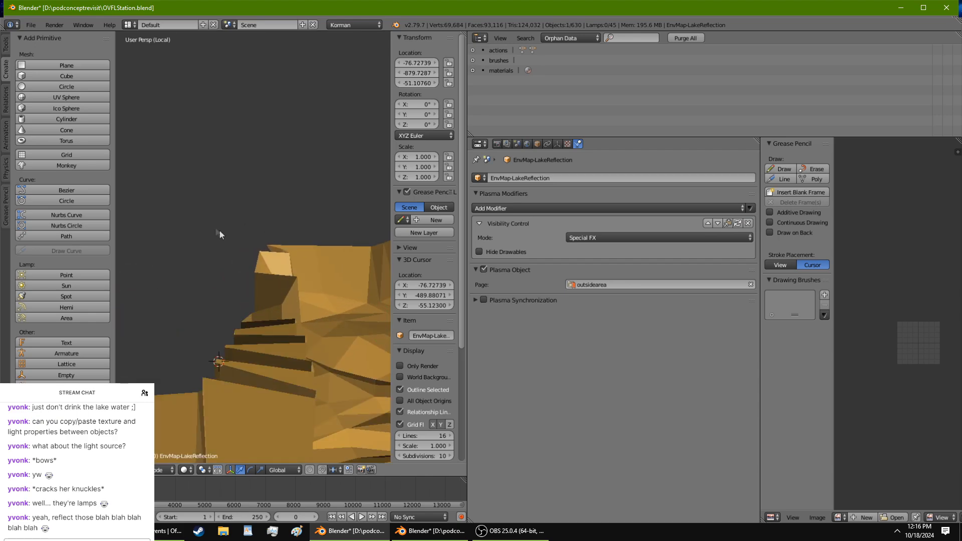
click(80, 375)
click(82, 375)
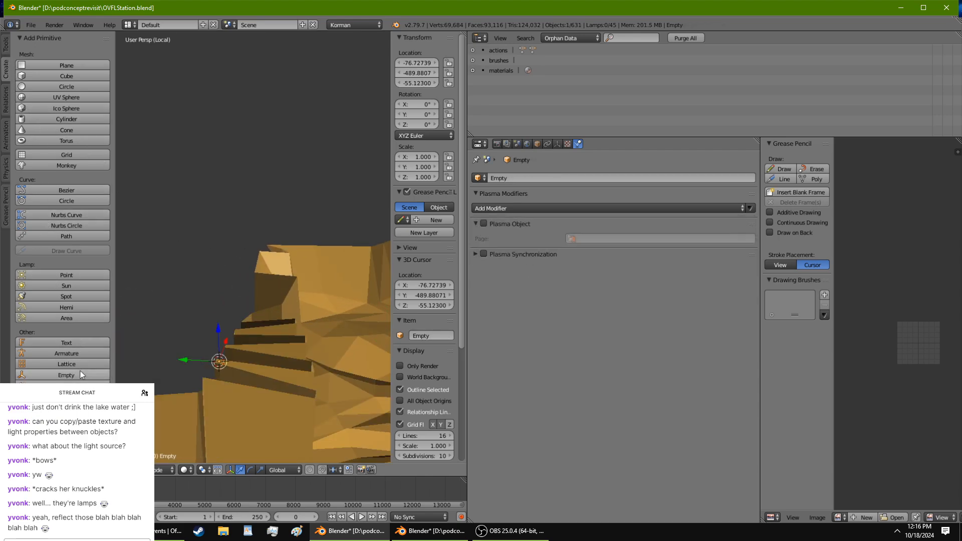
click(408, 84)
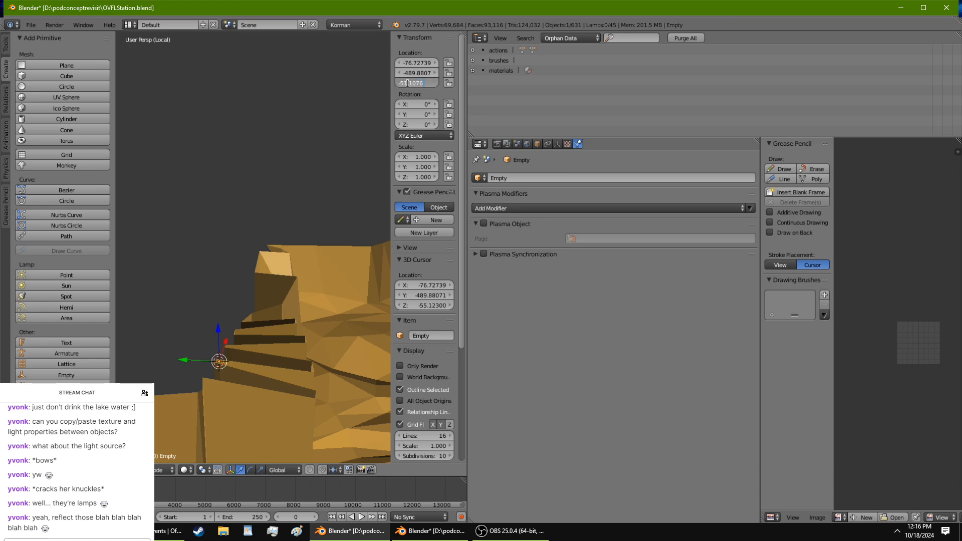
text(-51.1076)
key(Return)
Step: Rename the new empty to windandwaterheightreferece
click(578, 178)
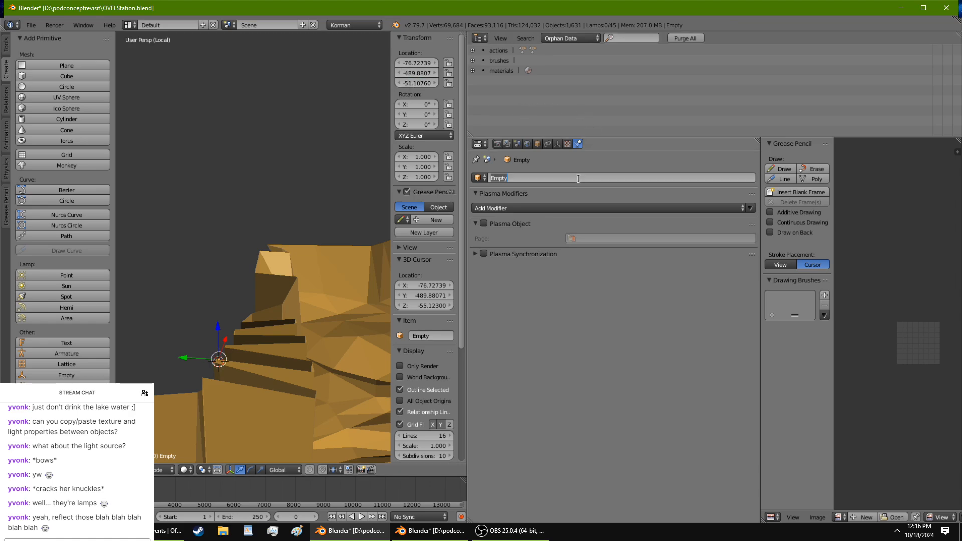
text(windandwaterheightreferenc)
key(BackSpace)
key(BackSpace)
text(ce)
key(Return)
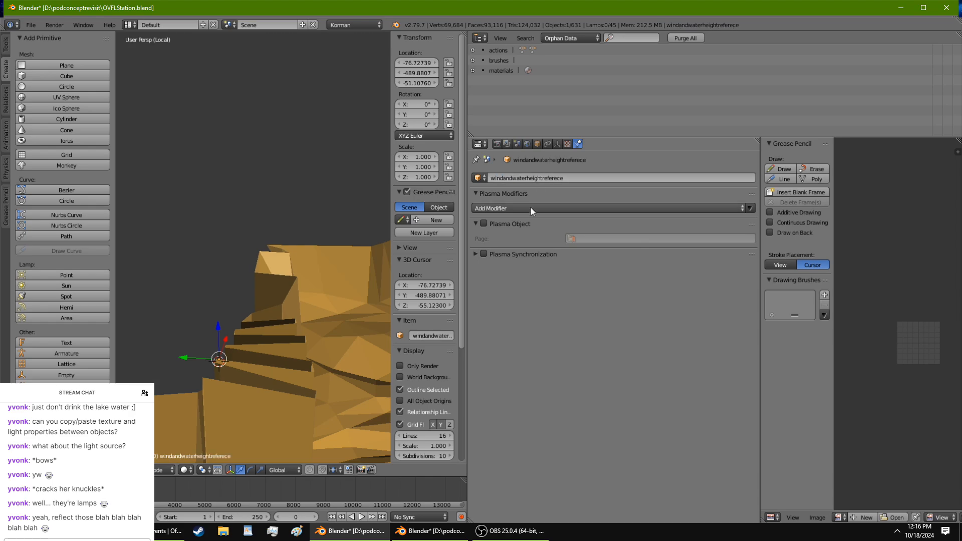
Step: Make the windandwaterheightreferece empty a Plasma Object and assign it to the outsidearea page
click(484, 223)
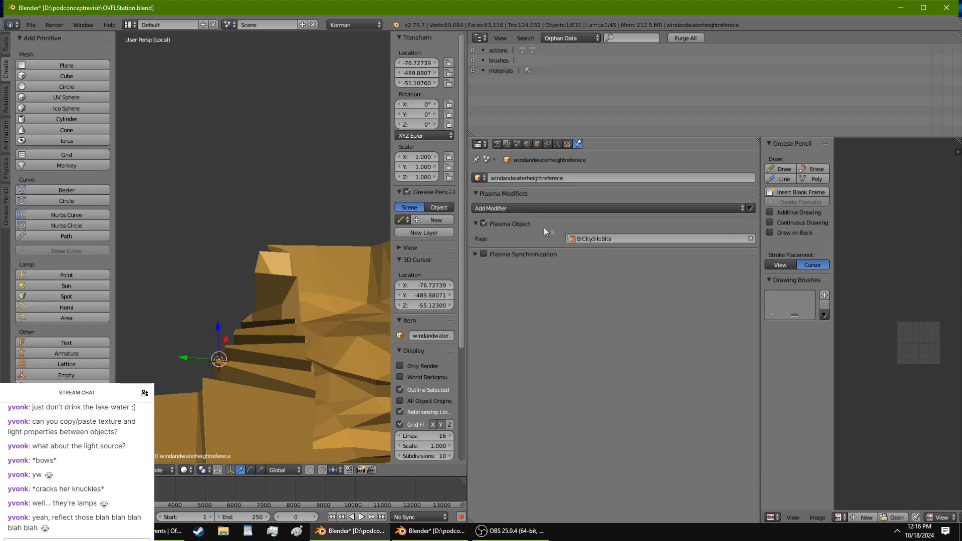
click(582, 239)
click(598, 295)
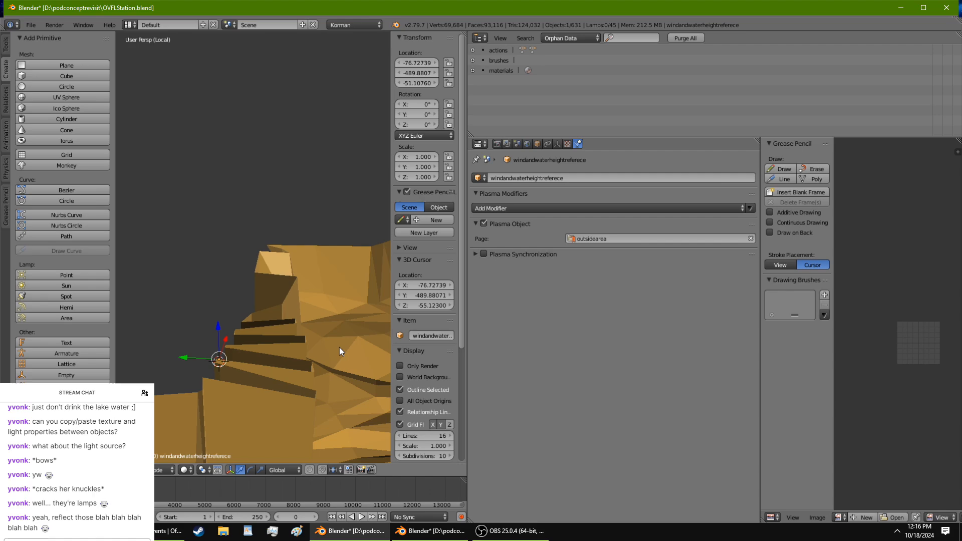
Step: Copy WaterGeometryBasin's Y location, -487.553, to the windandwaterheightreferece empty
right_click(320, 306)
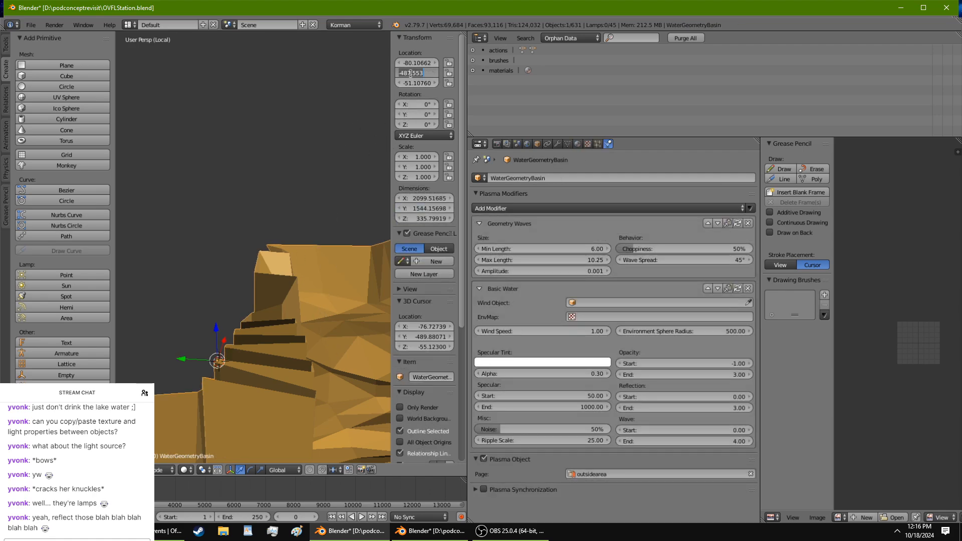
click(271, 275)
right_click(222, 359)
right_click(224, 360)
right_click(220, 360)
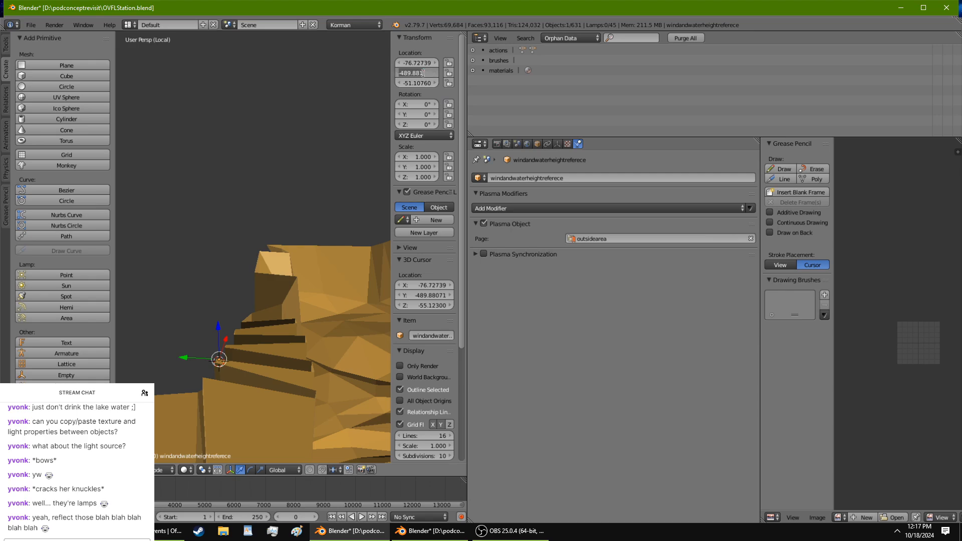
key(Escape)
Step: Copy WaterGeometryBasin's X location, -80.1066, to the windandwaterheightreferece empty
right_click(243, 326)
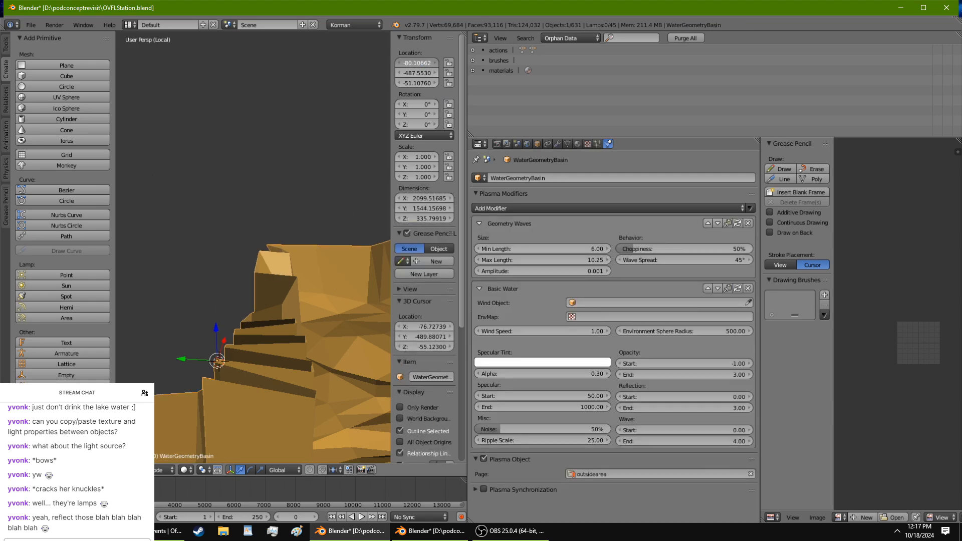
click(417, 62)
key(ctrl+c)
key(Escape)
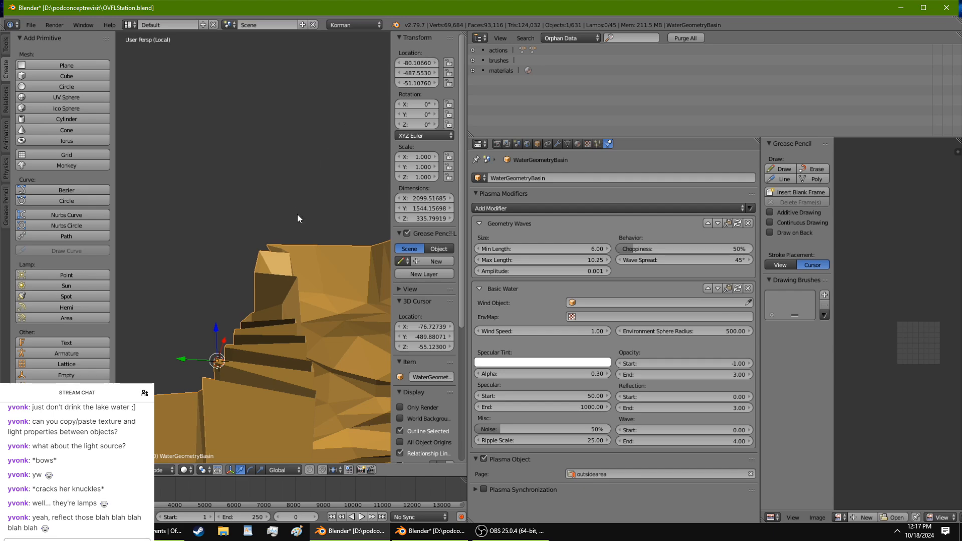
right_click(221, 362)
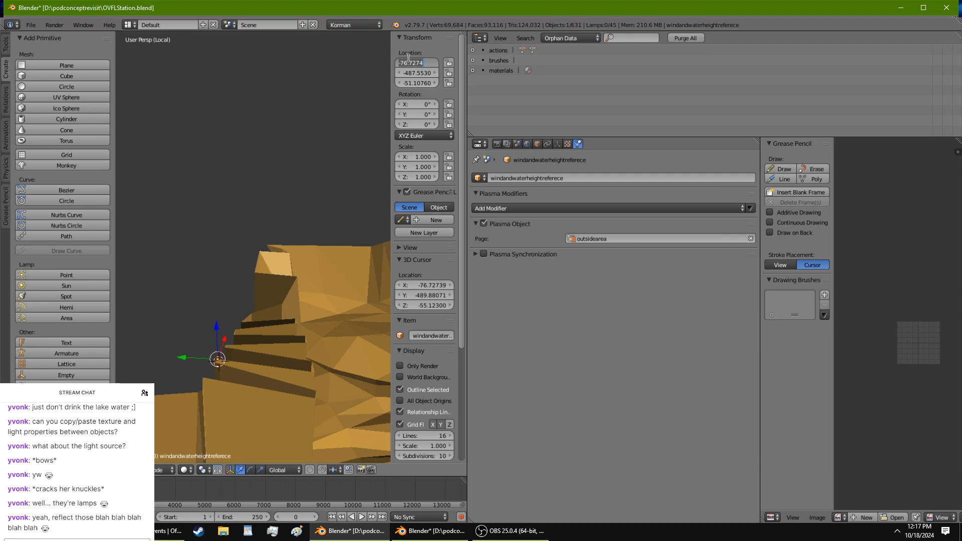
key(ctrl+v)
key(Return)
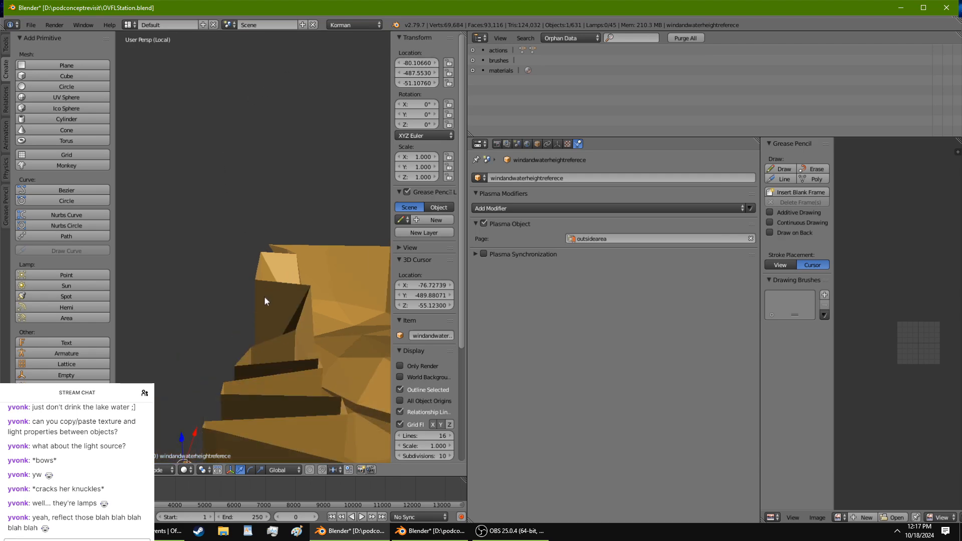
Step: Compare the positions of the windandwaterheightreferece empty and the WaterGeometryBasin origin by selecting each in turn
middle_drag(264, 302, 302, 234)
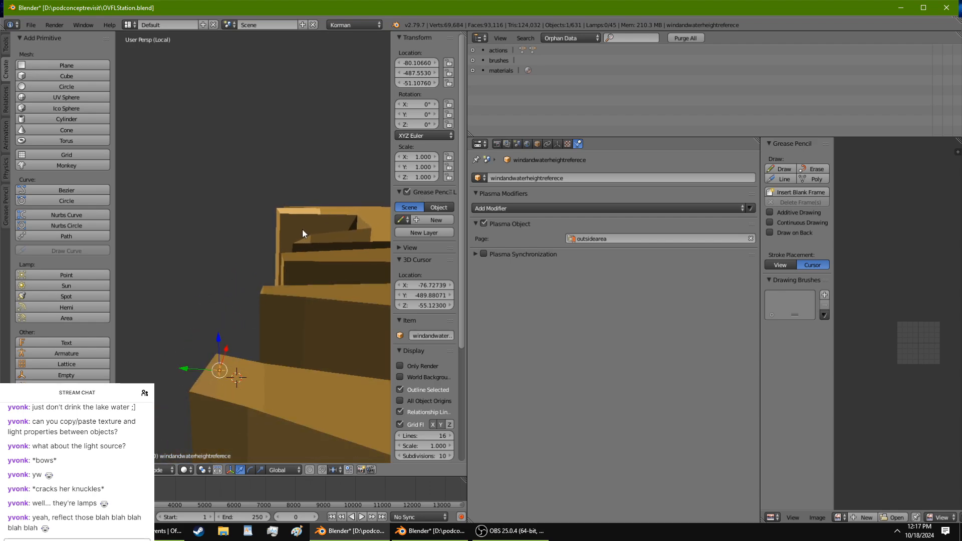
middle_drag(238, 383, 246, 360)
right_click(247, 360)
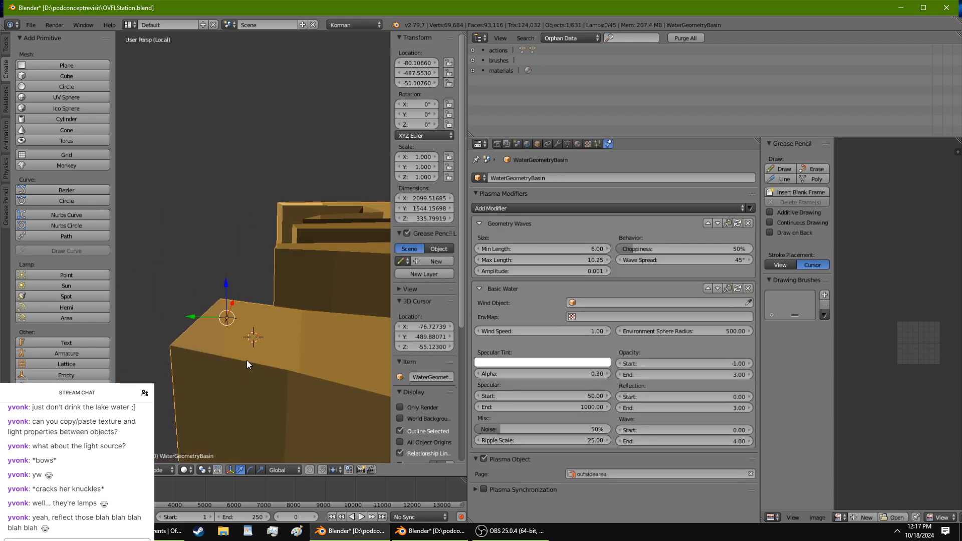
right_click(236, 320)
right_click(236, 319)
right_click(240, 325)
right_click(236, 318)
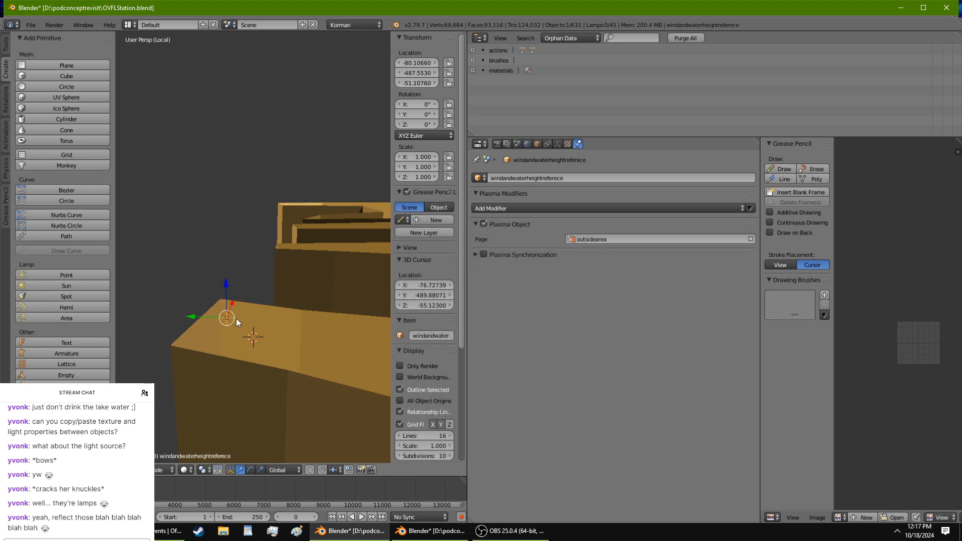
right_click(236, 318)
right_click(237, 316)
right_click(238, 333)
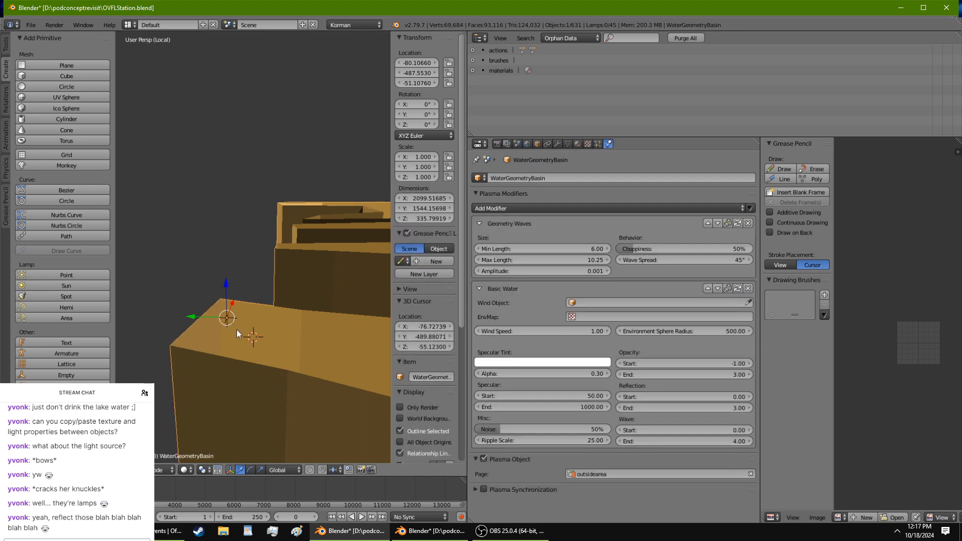
right_click(237, 315)
scroll(237, 347, up, 5)
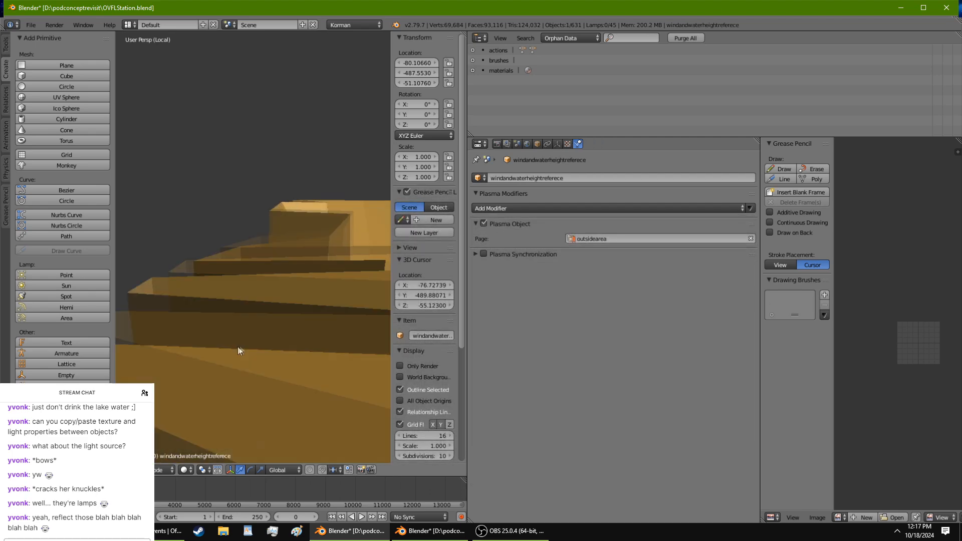
scroll(177, 370, down, 5)
middle_drag(186, 325, 288, 306)
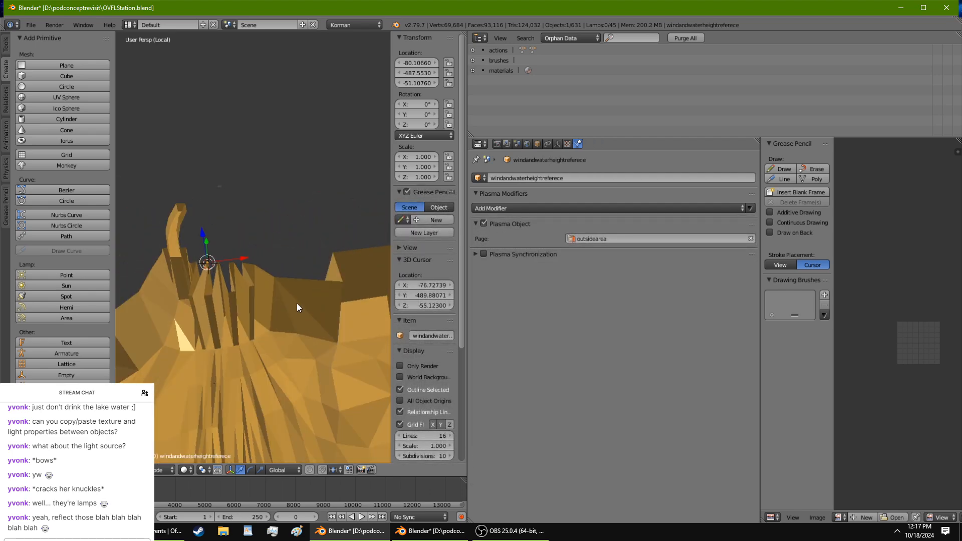
Step: Assign windandwaterheightreferece as the wind object of WaterGeometryBasin's Basic Water modifier
right_click(297, 304)
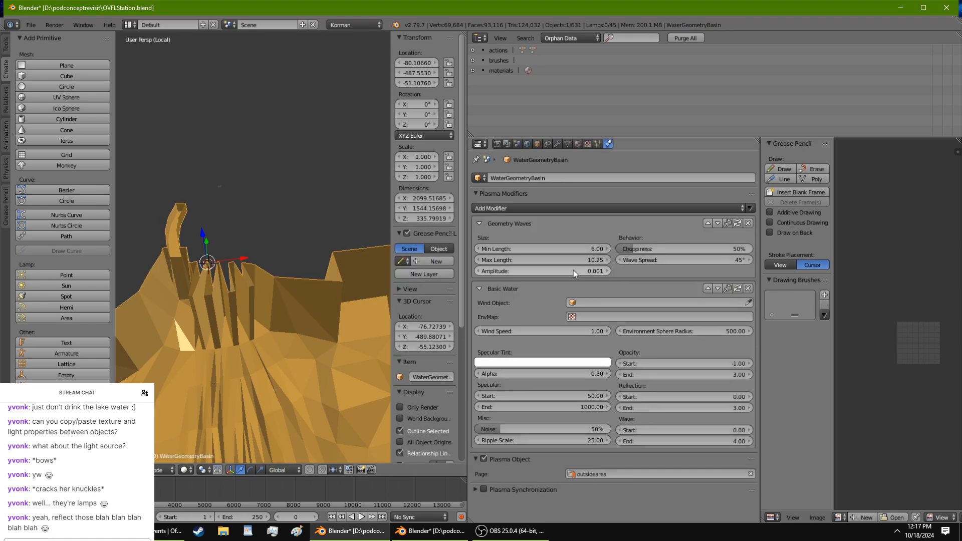
click(589, 303)
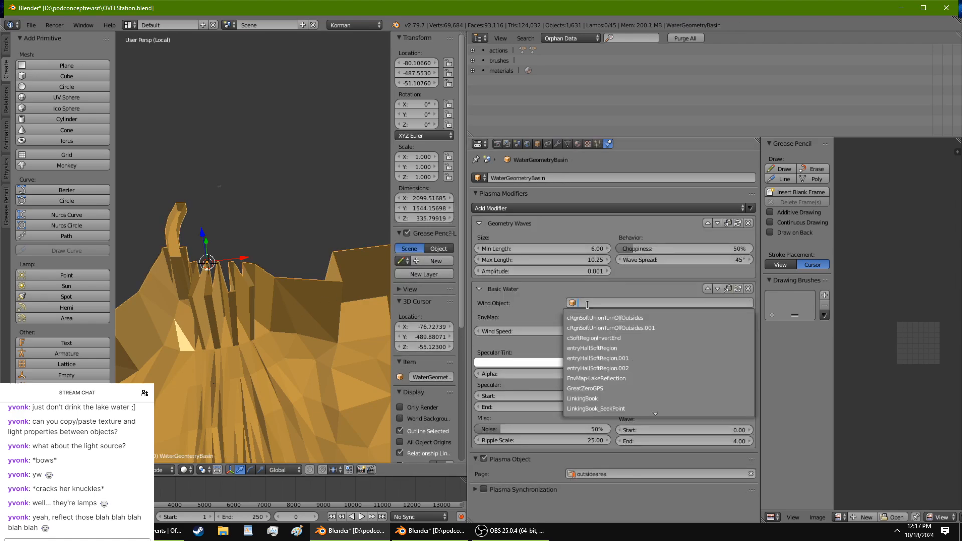
text(win)
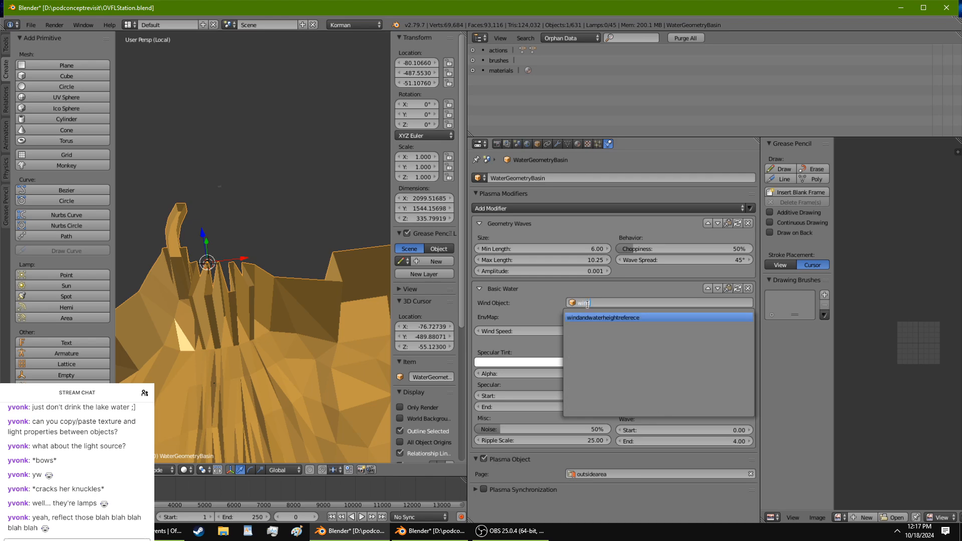
key(Return)
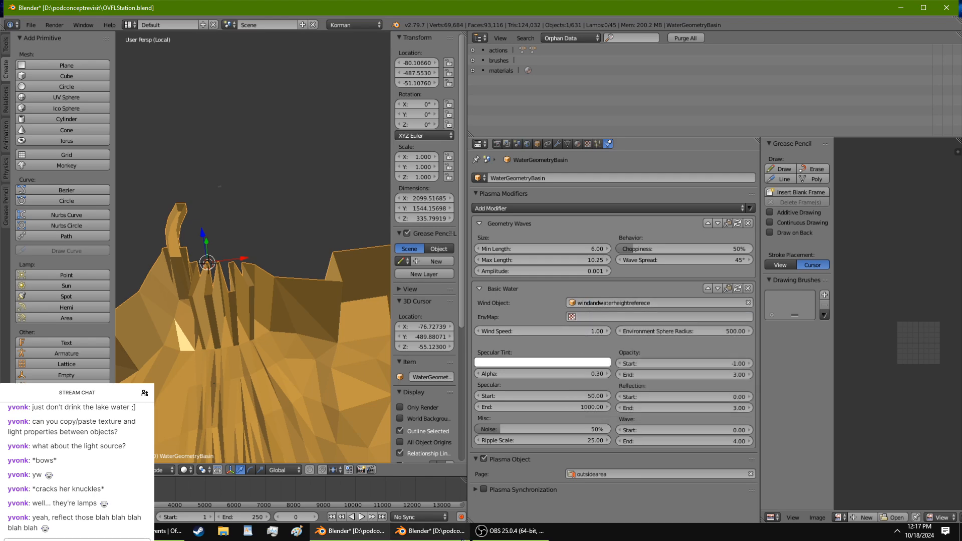
Step: Check the VCATH619B.blend reference file and set the EnvMap of WaterGeometryBasin's Basic Water modifier to lakeorange
click(430, 531)
click(351, 530)
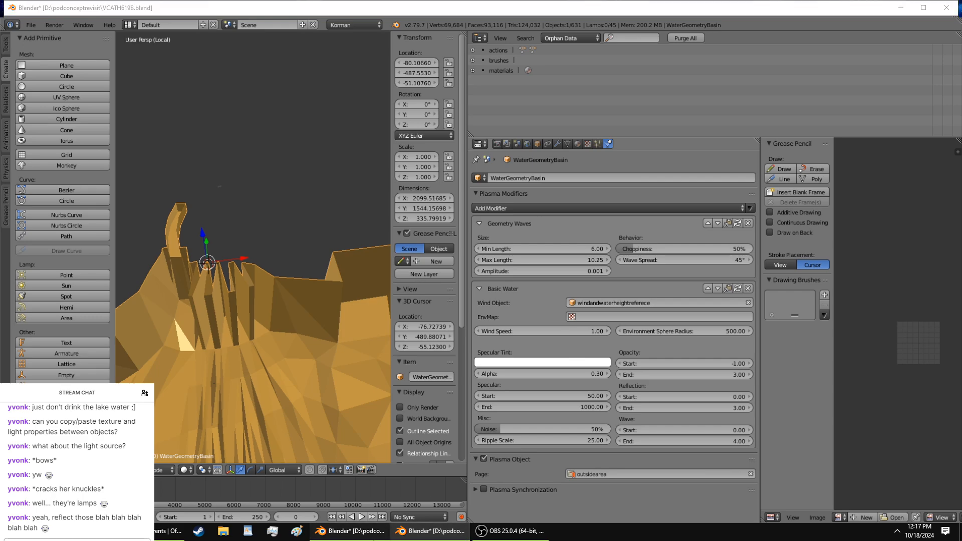
click(596, 315)
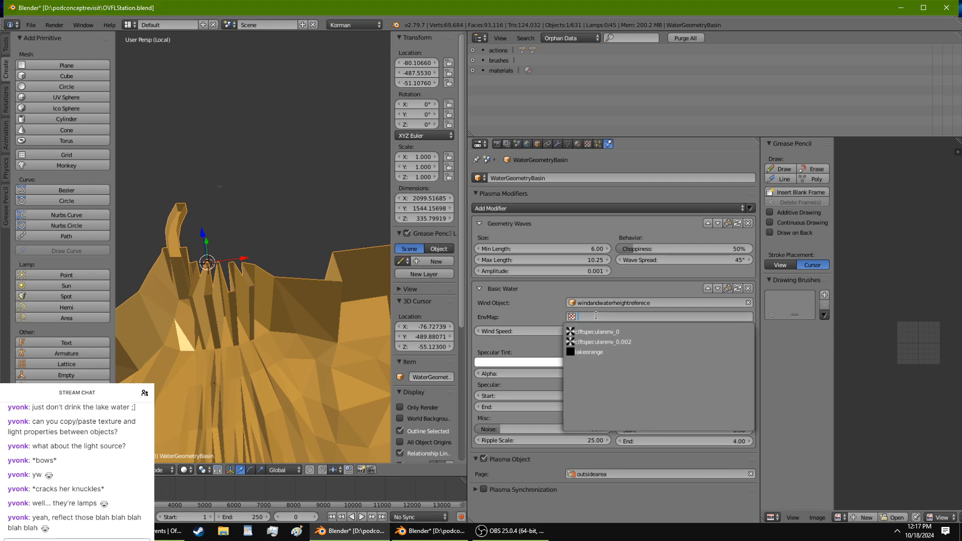
click(596, 351)
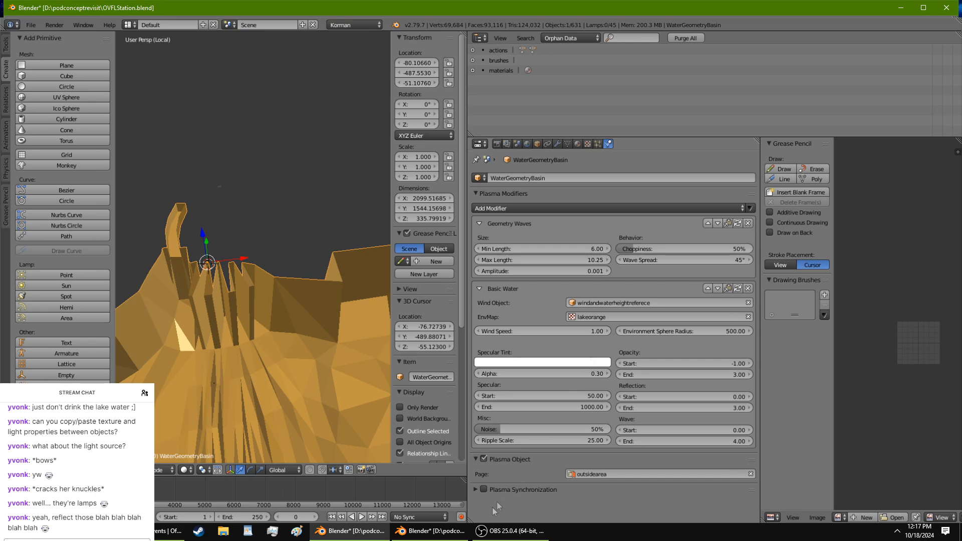
Step: Set the wind speed of WaterGeometryBasin's Basic Water modifier to 0.01, consulting the VCATH619B.blend reference file
click(430, 531)
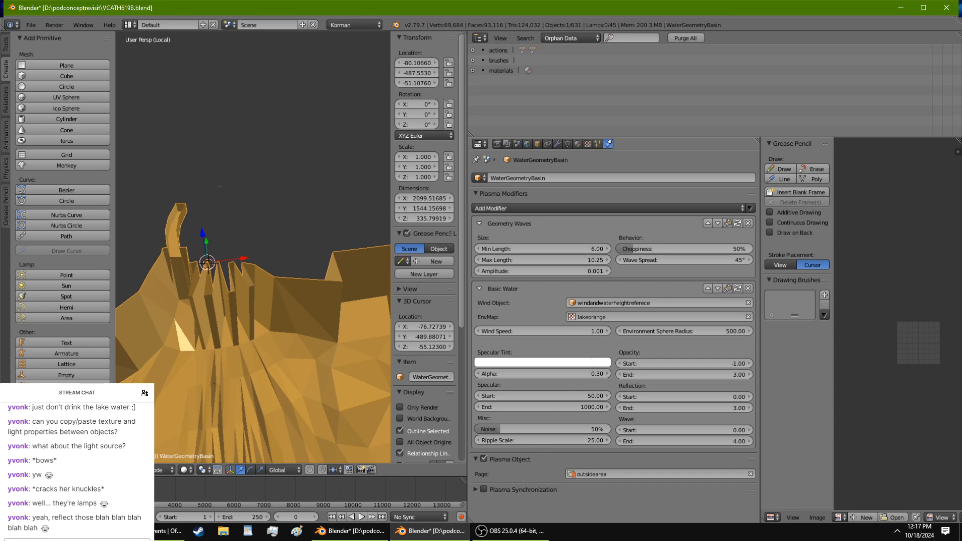
click(351, 531)
click(528, 331)
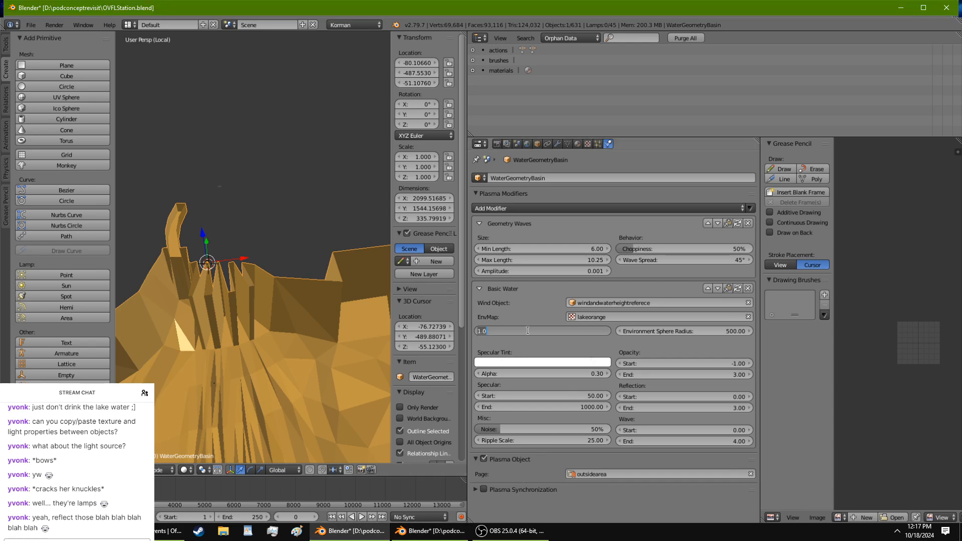
text(.0)
key(Return)
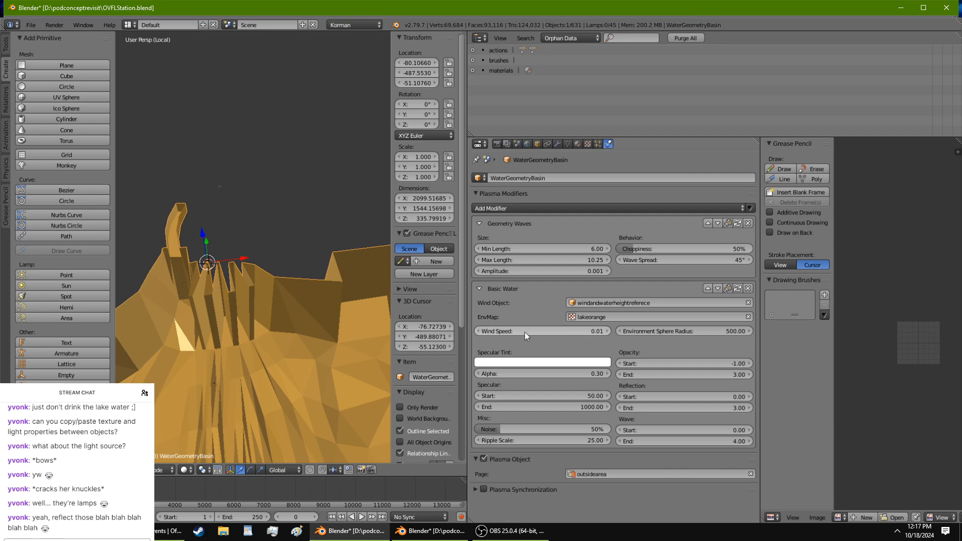
click(421, 535)
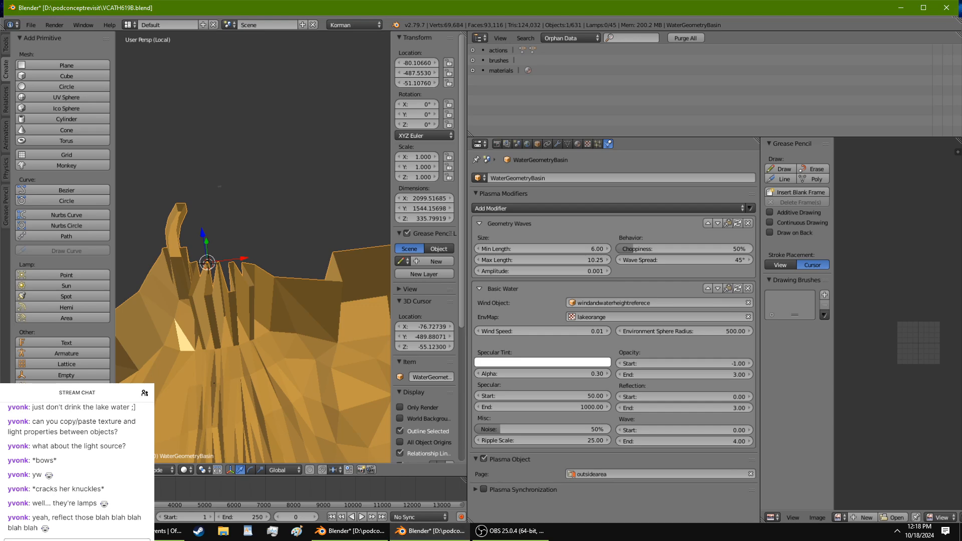
Step: Switch to OVFLStation.blend and set the environment sphere radius of WaterGeometryBasin's Basic Water modifier to 10000
click(351, 532)
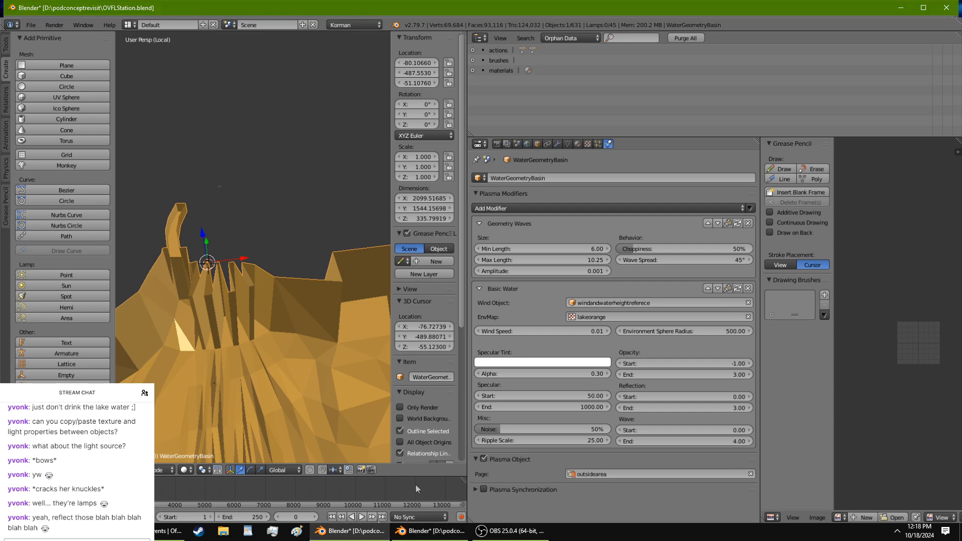
click(709, 330)
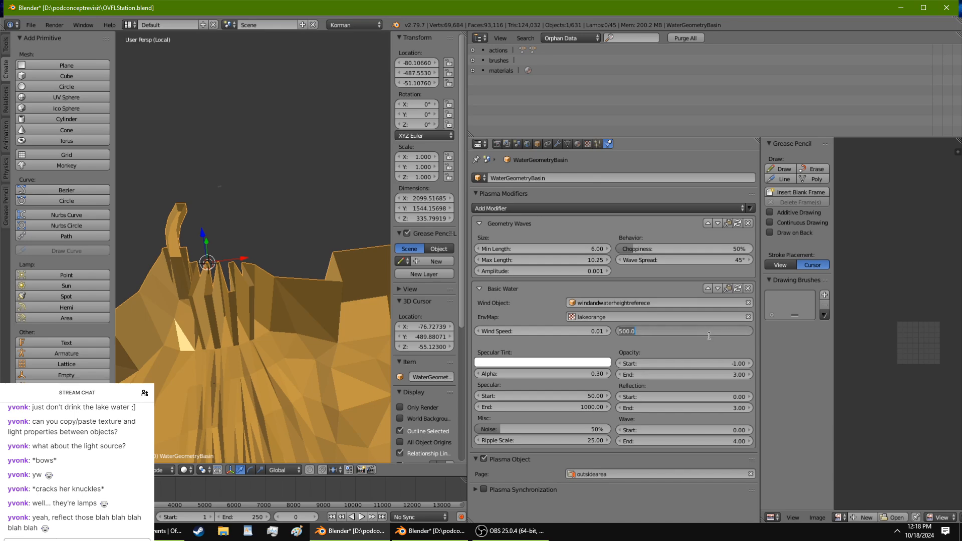
text(10000)
key(Return)
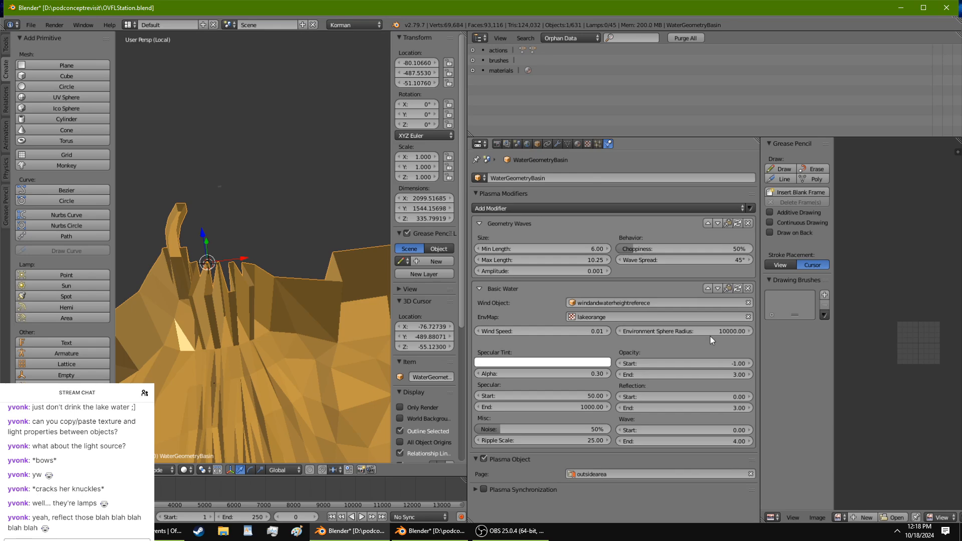
Step: Assign EnvMap-LakeReflection as the viewpoint object of WaterGeometryBasin's lakeorange environment map texture in OVFLStation.blend
click(296, 531)
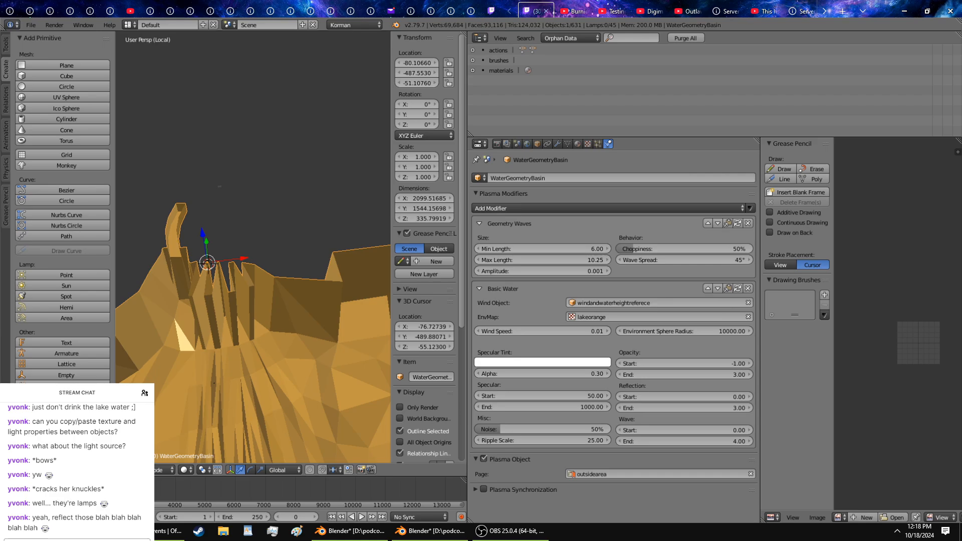
click(427, 531)
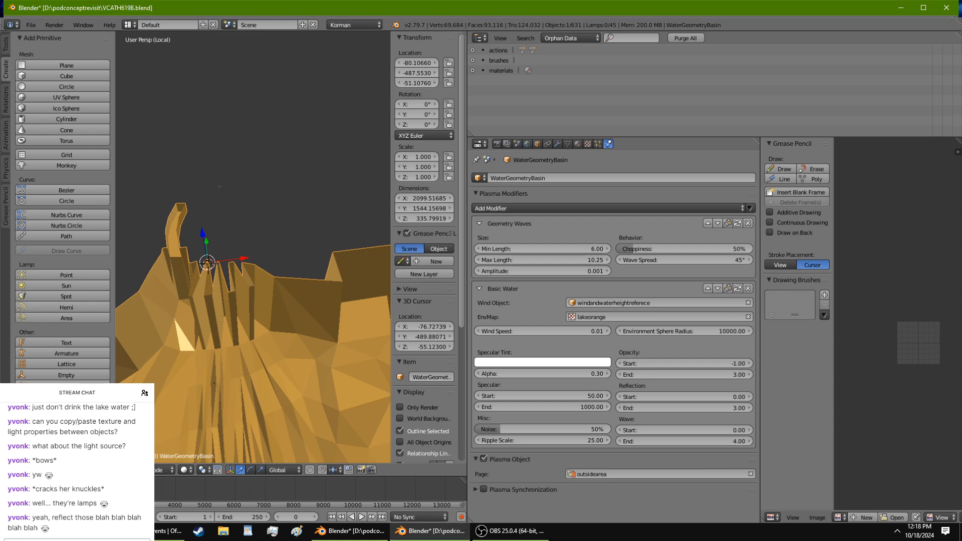
click(351, 531)
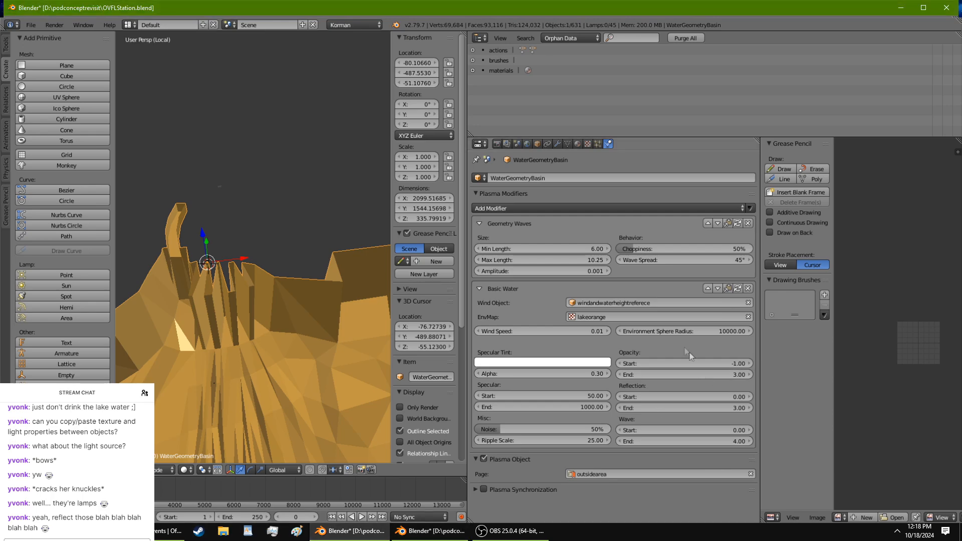
click(582, 144)
scroll(622, 375, down, 6)
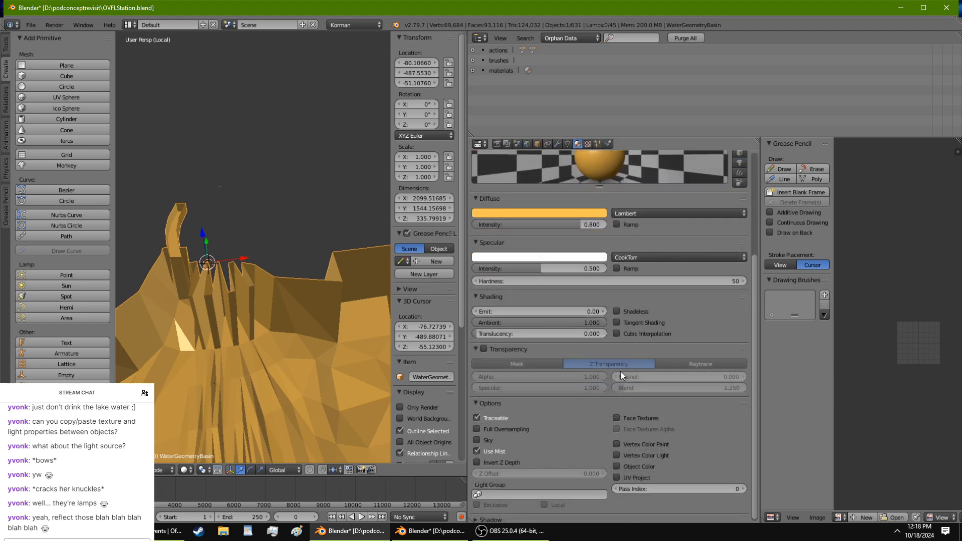
scroll(622, 376, up, 6)
click(588, 144)
scroll(635, 325, down, 4)
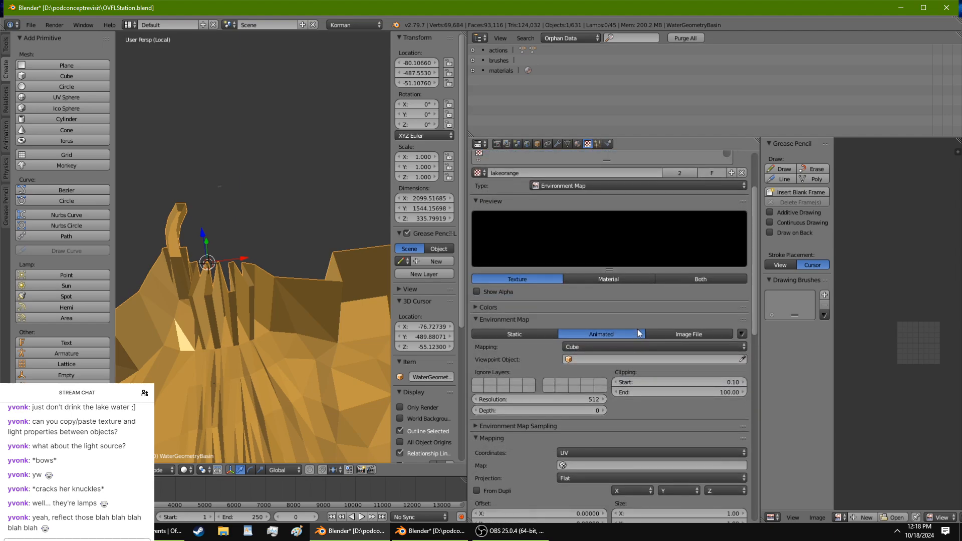
scroll(639, 333, down, 3)
click(626, 299)
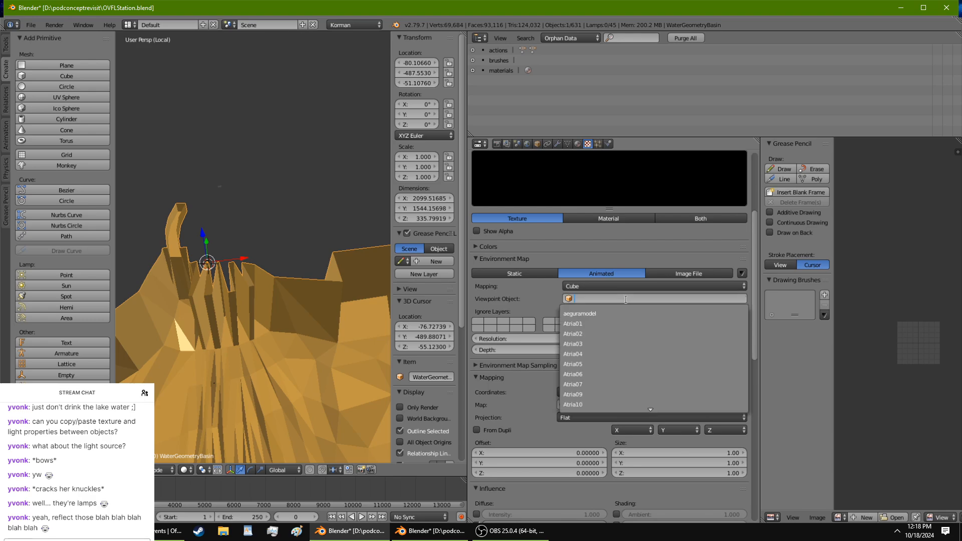
text(env)
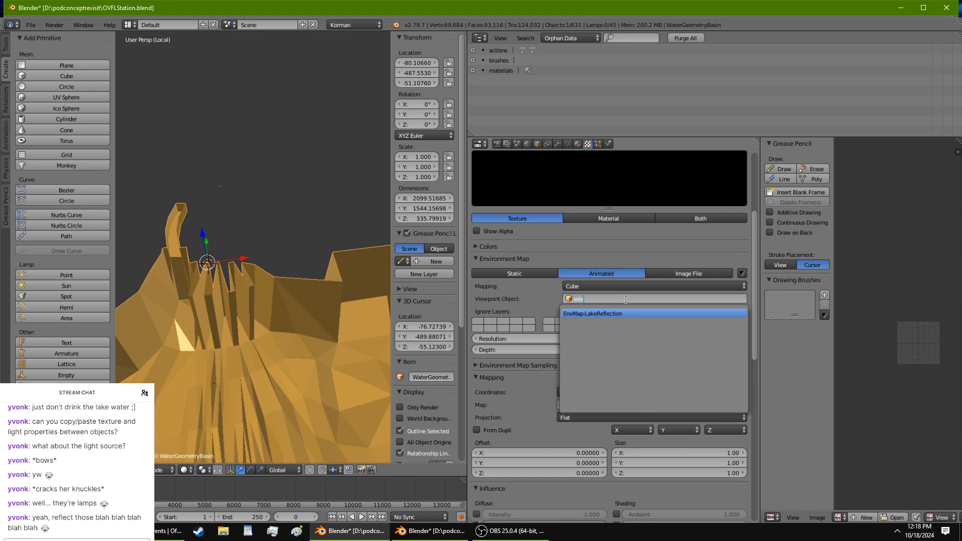
key(Return)
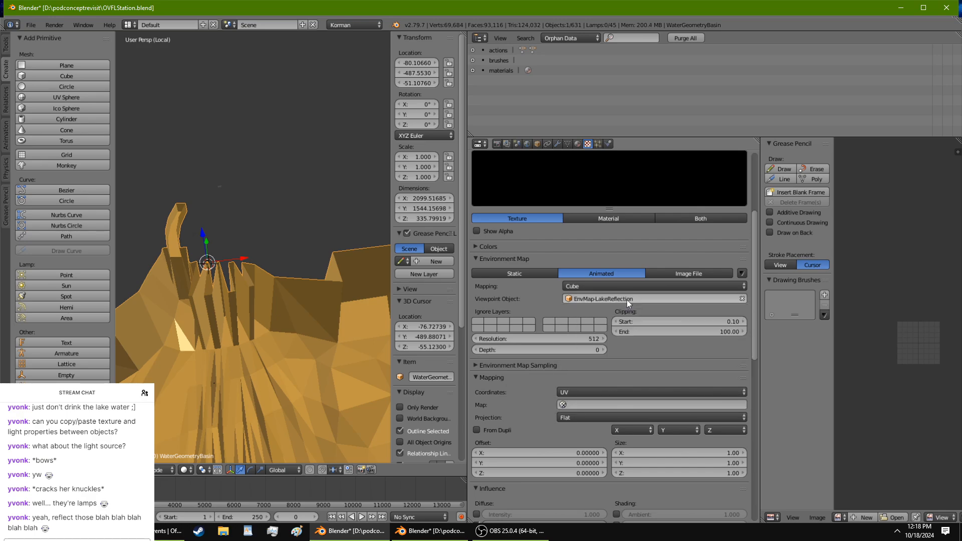
Step: Consult the VCATH619B.blend reference file and set the clipping end of the lakeorange environment map to 1000000
click(430, 531)
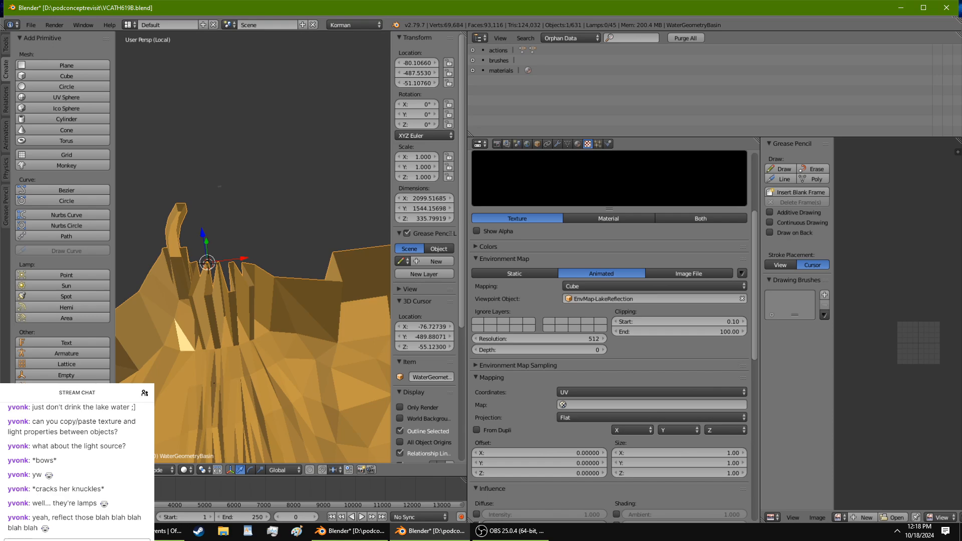
click(341, 531)
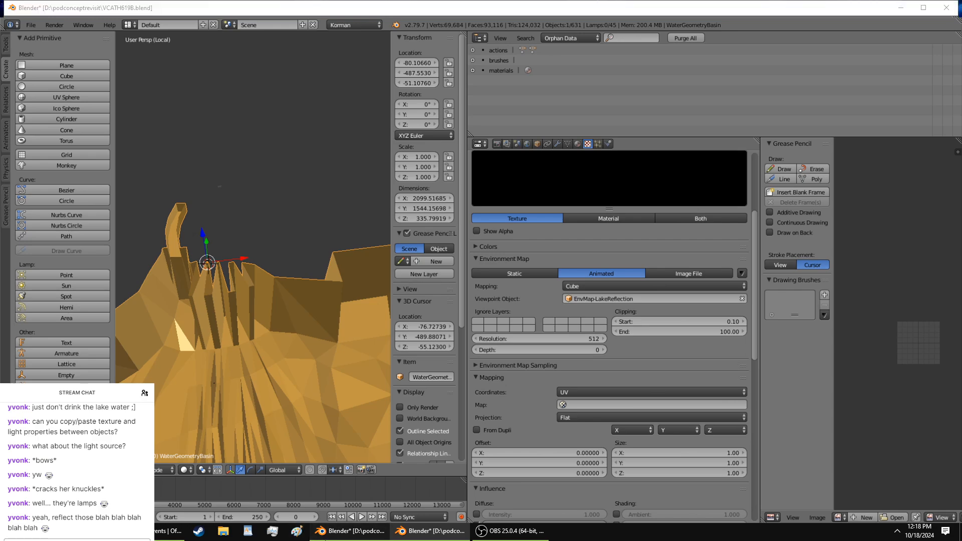
click(662, 327)
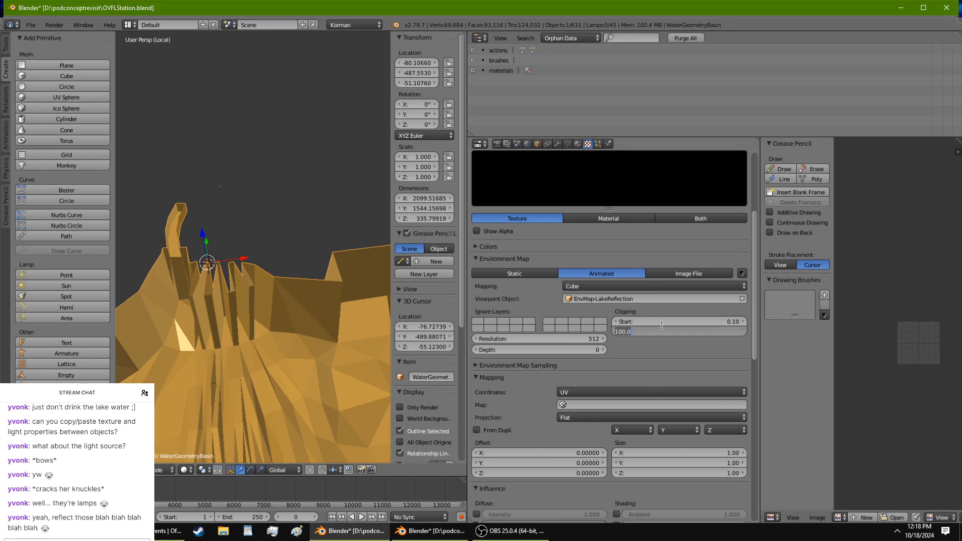
text(1000000)
key(Return)
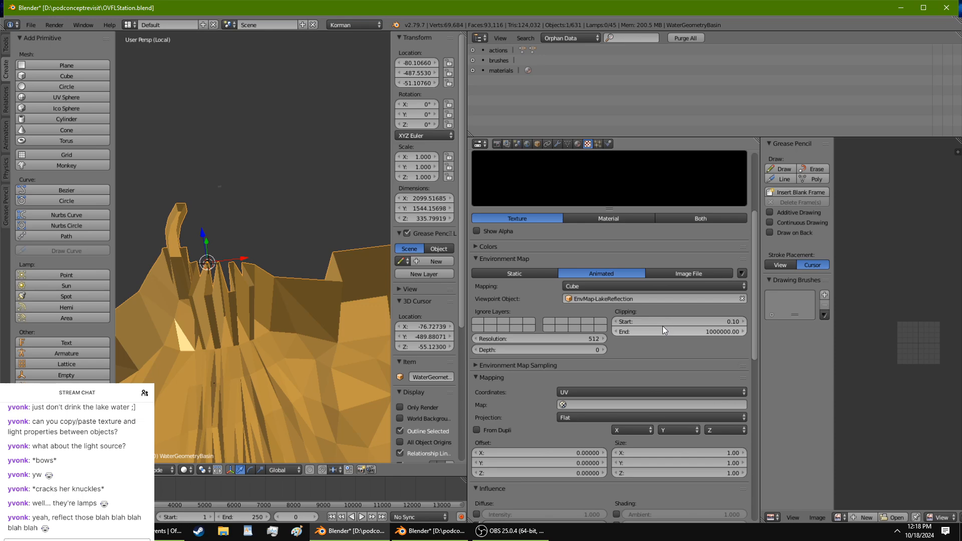
Step: Consult VCATH619B.blend and set the resolution of the lakeorange environment map in OVFLStation.blend to 256
click(433, 538)
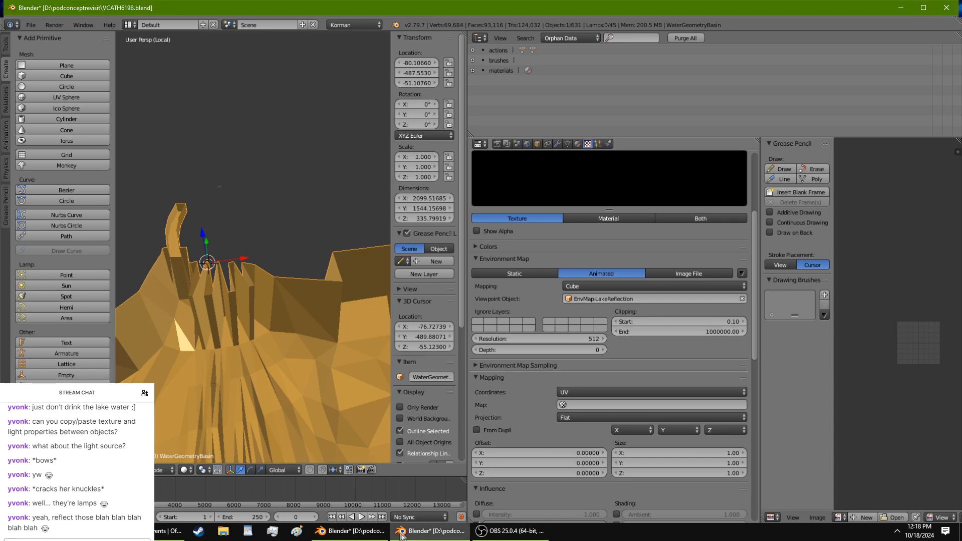
click(371, 534)
click(543, 340)
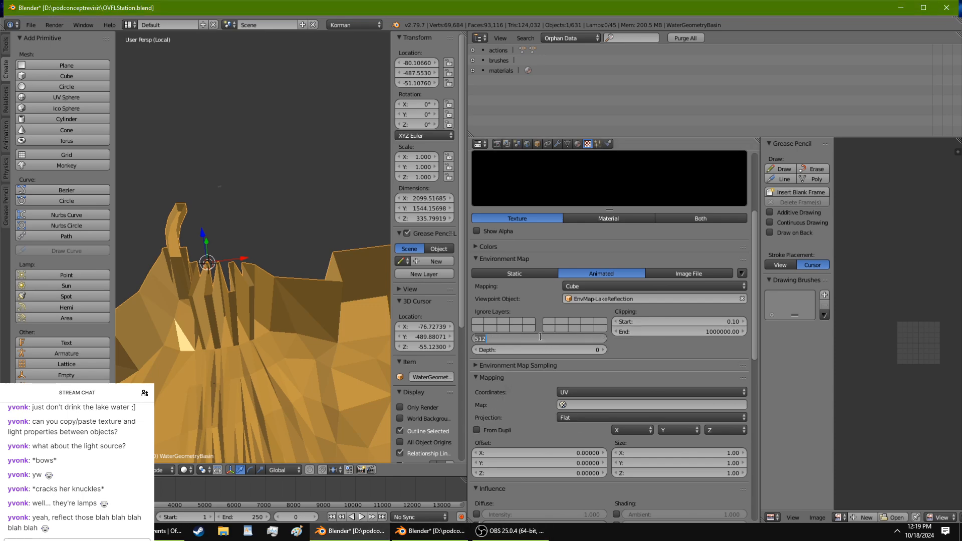
text(256)
key(Return)
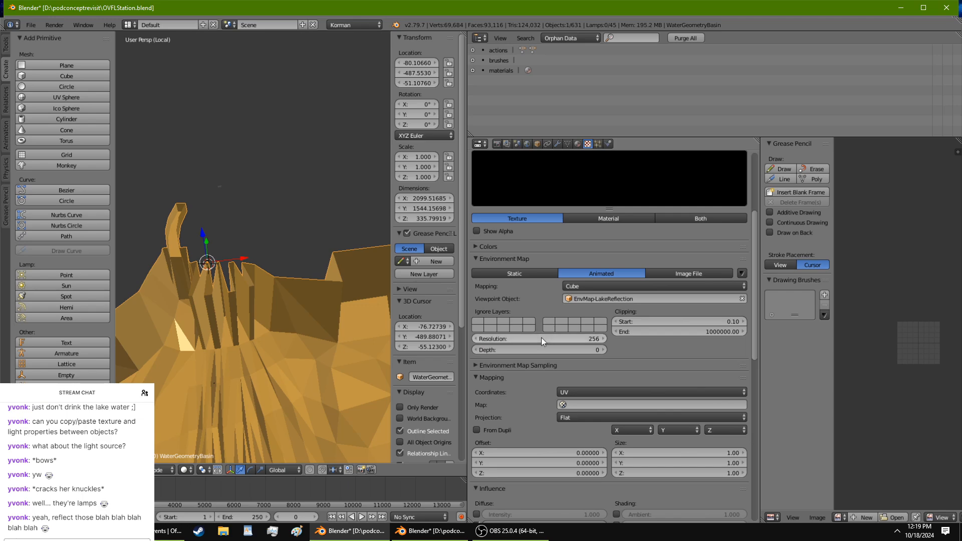
Step: Compare the lakeorange texture's environment map settings in OVFLStation.blend with those in the VCATH619B.blend reference file
click(430, 531)
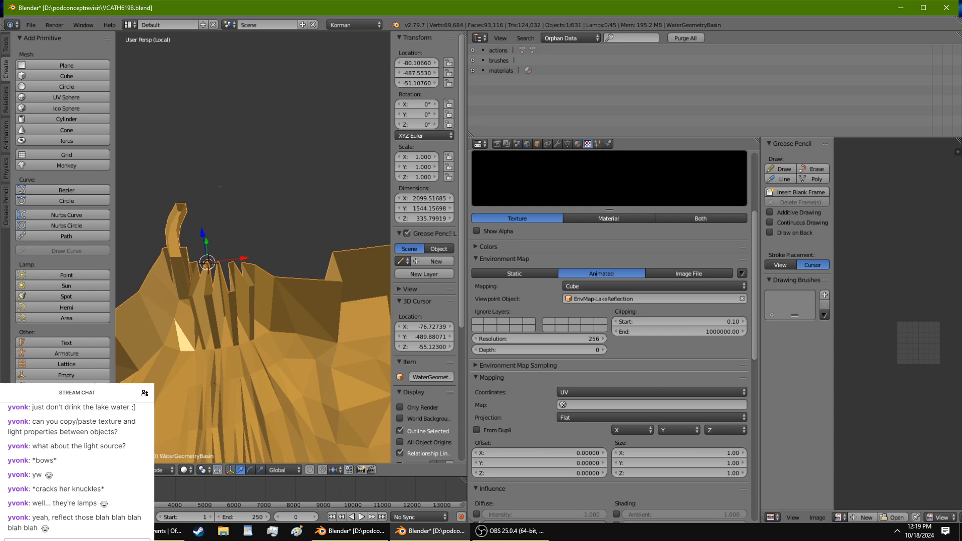
click(430, 531)
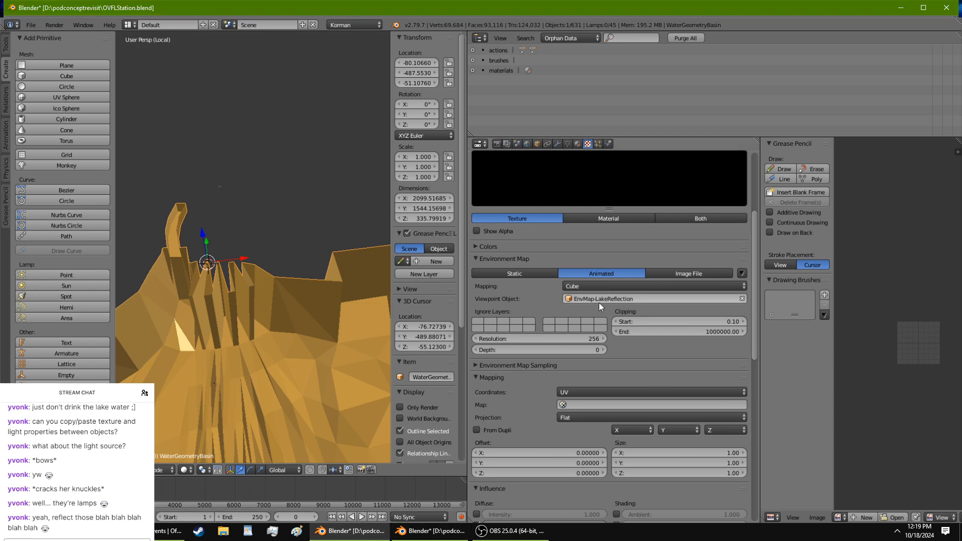
click(579, 145)
click(588, 145)
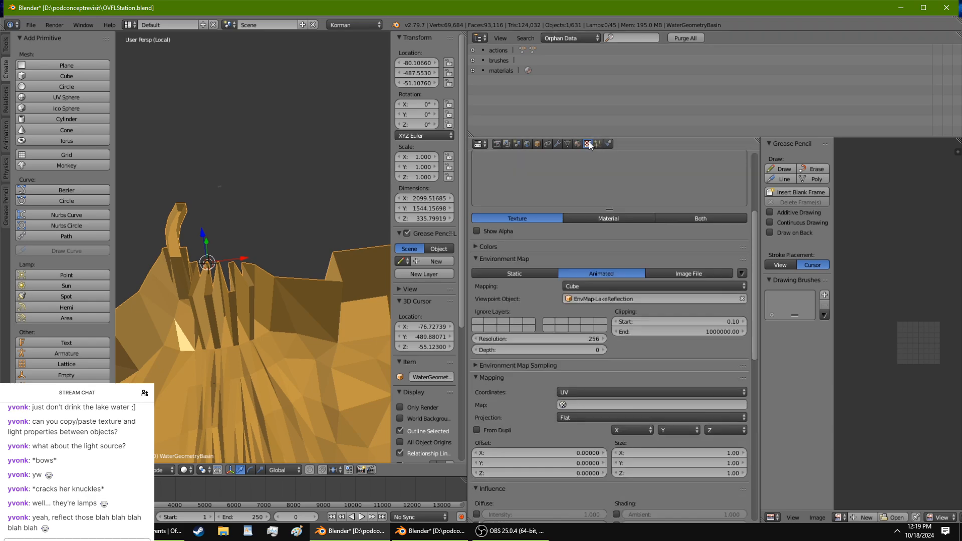
click(450, 530)
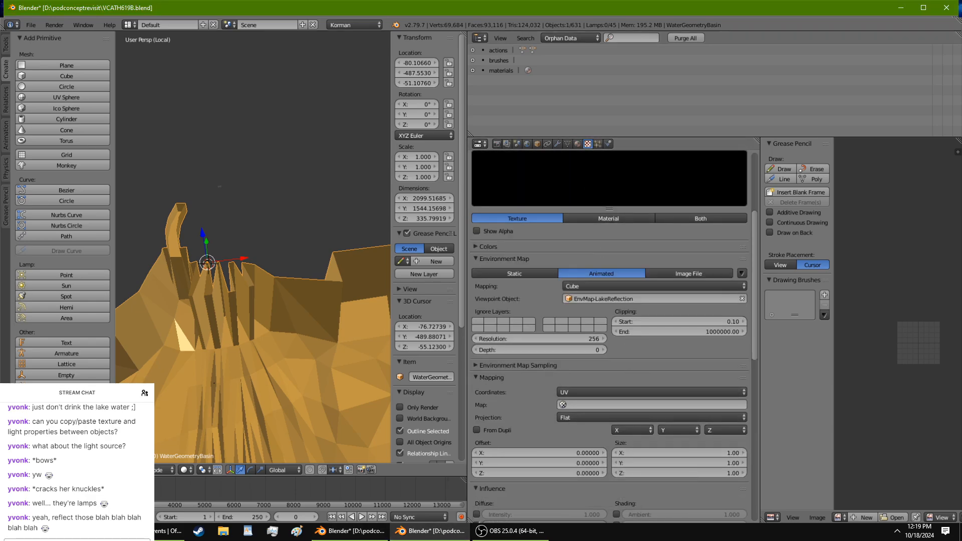
click(363, 530)
Step: Set the green value of lakeorange's Plasma environment map color to 0.86, consulting the VCATH619B.blend reference file
scroll(577, 407, down, 16)
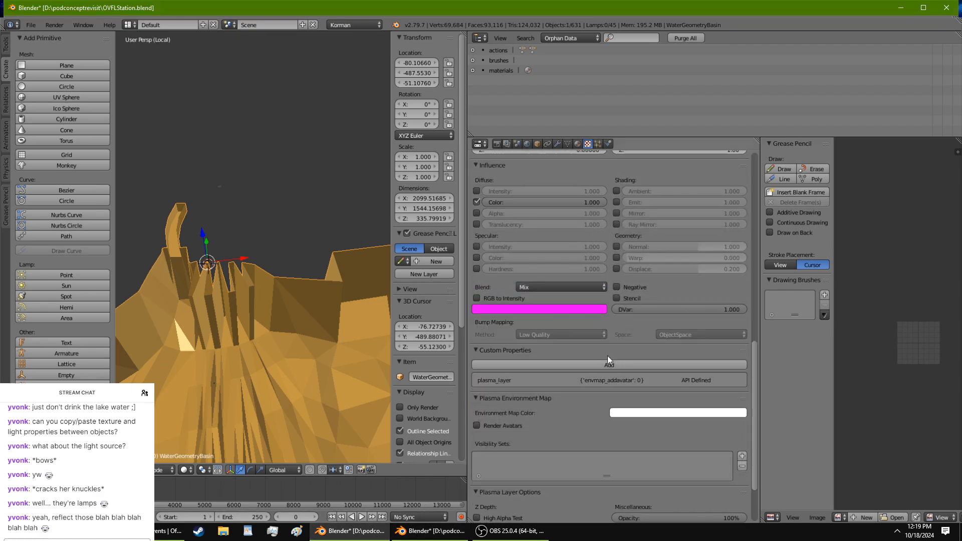
click(664, 414)
click(436, 530)
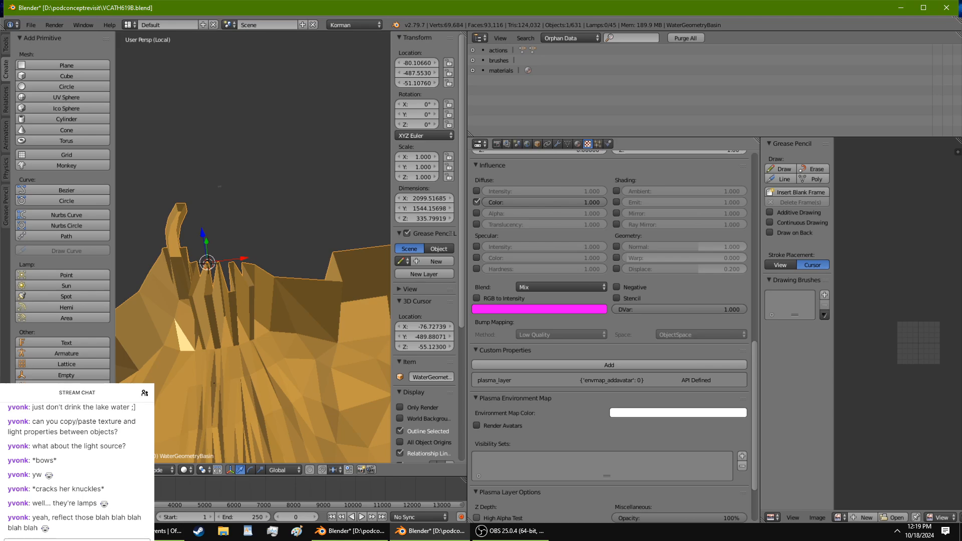
click(351, 531)
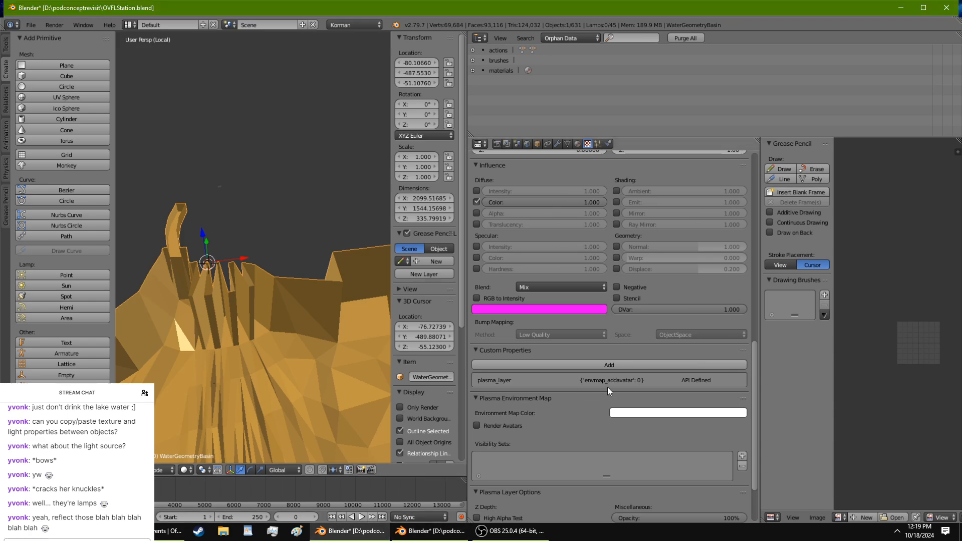
click(654, 414)
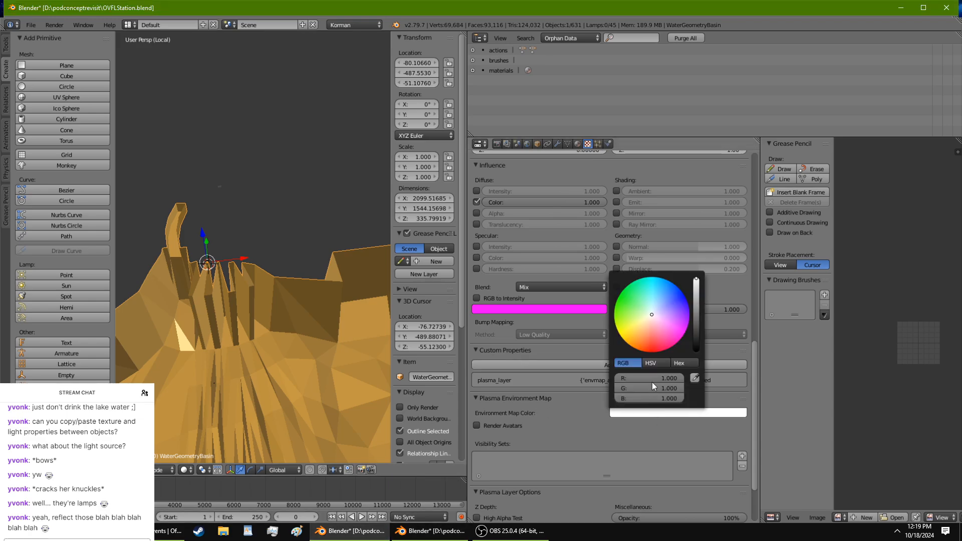
click(651, 387)
key(BackSpace)
text(.8)
key(Return)
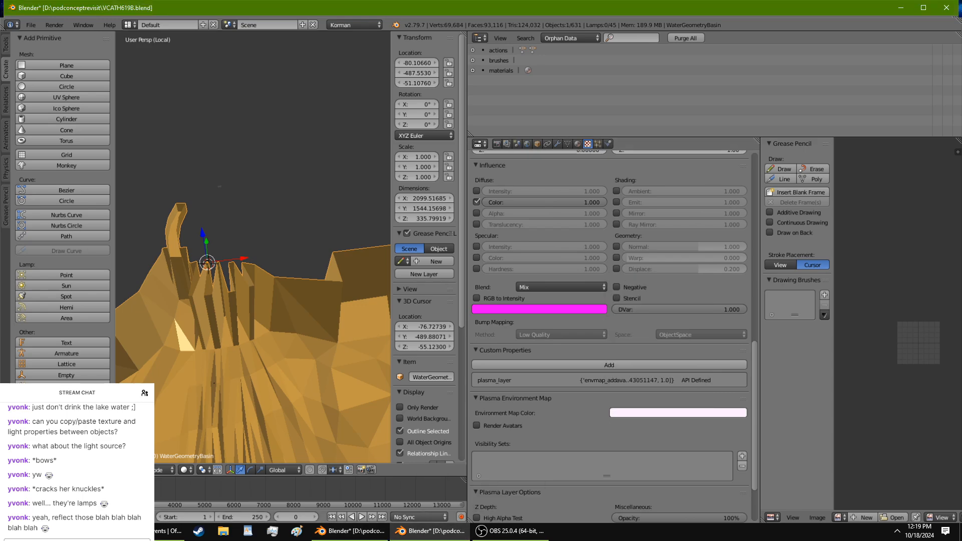
Step: Set the blue value of lakeorange's Plasma environment map color to 0.656 in OVFLStation.blend
click(355, 529)
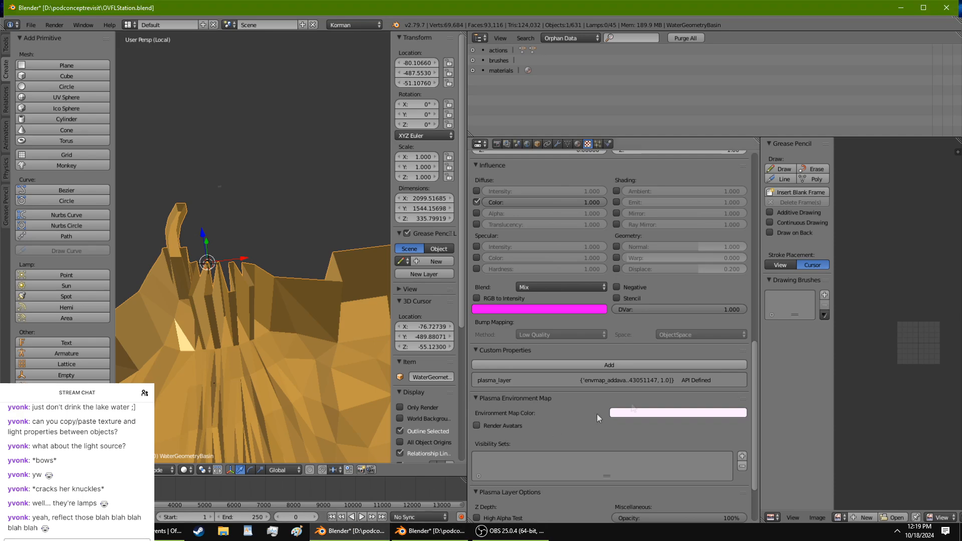
click(656, 412)
click(651, 398)
key(BackSpace)
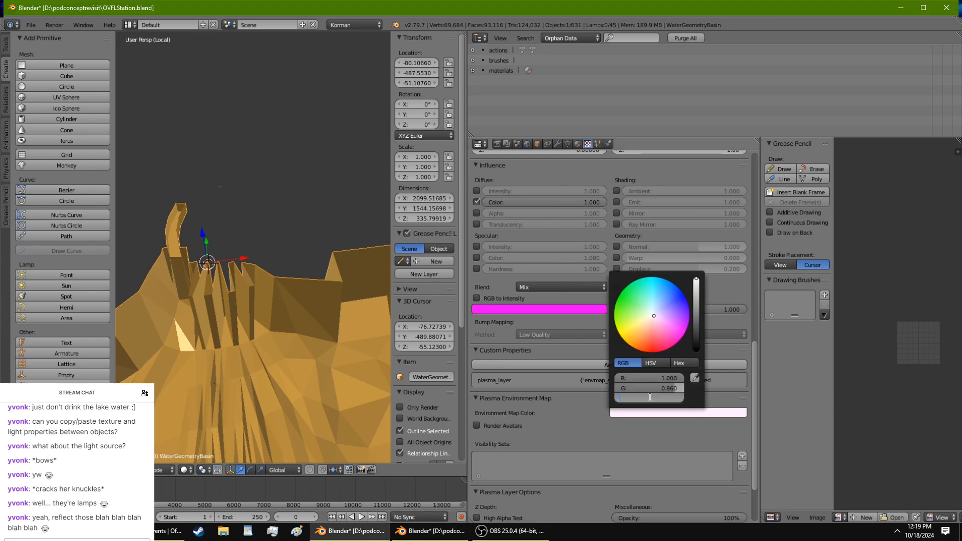
text(.656)
key(Return)
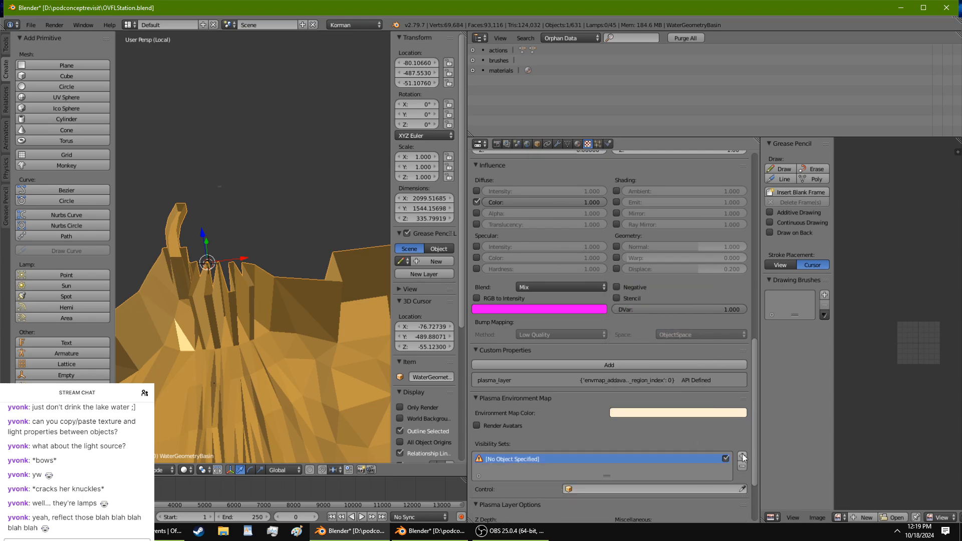
Step: Assign EnvMap-LakeReflection as the control object of lakeorange's visibility set and compare the texture's remaining Plasma options with VCATH619B.blend
click(692, 488)
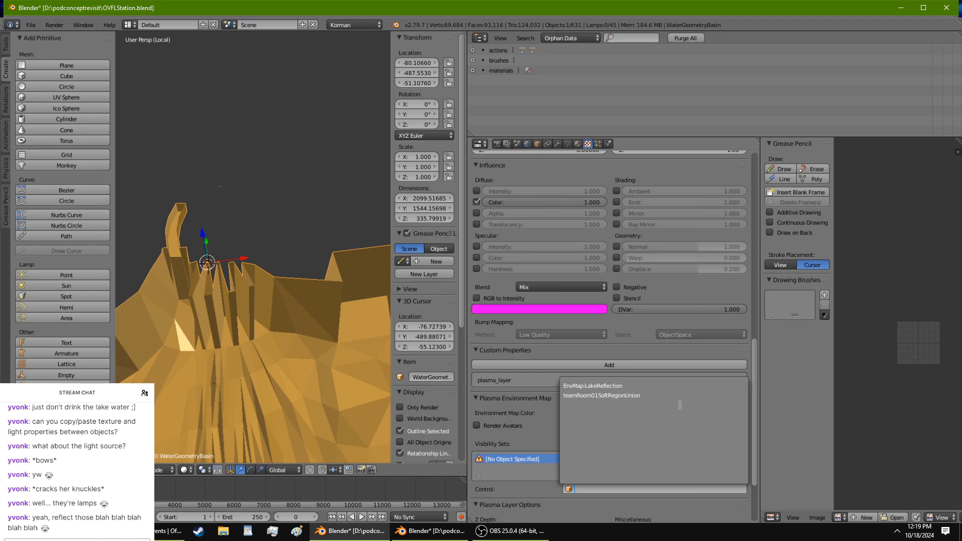
click(675, 386)
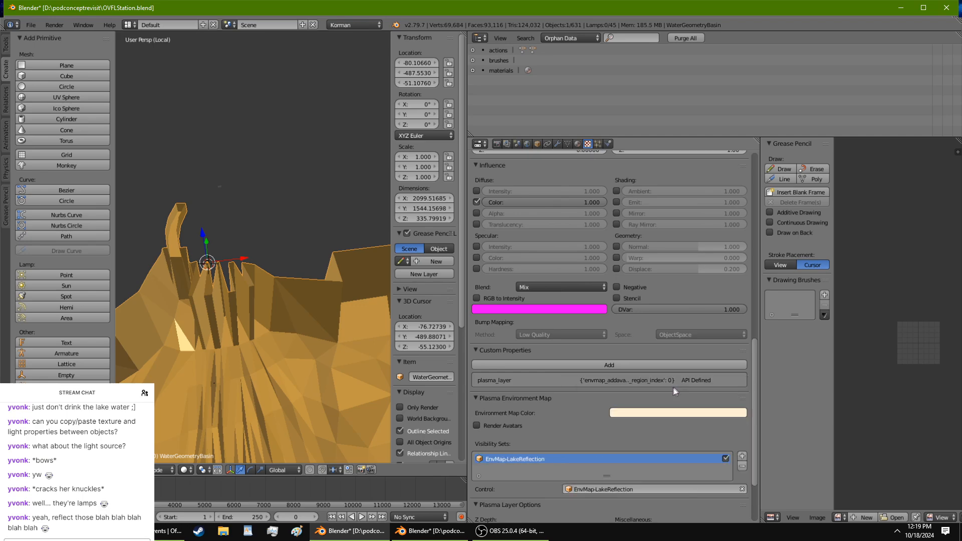
click(439, 532)
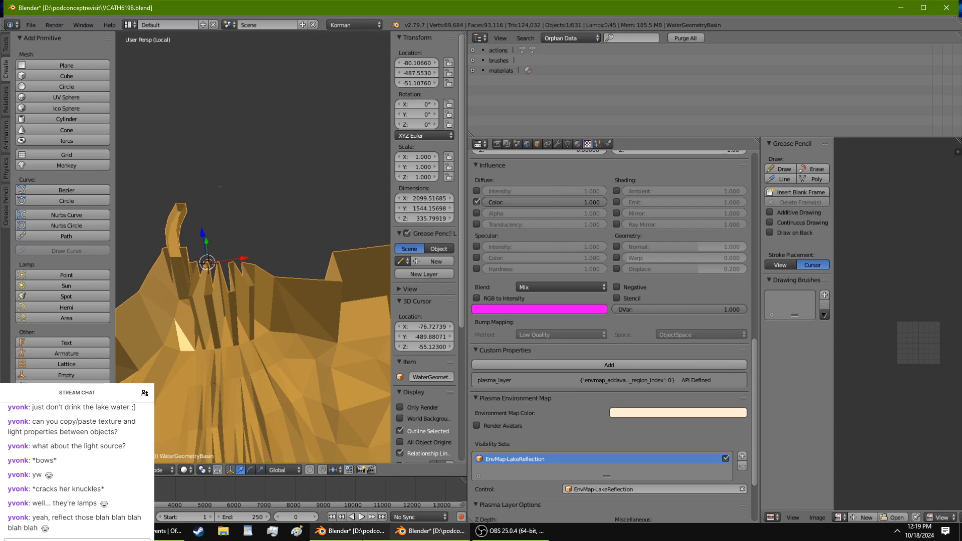
click(351, 531)
scroll(555, 417, down, 5)
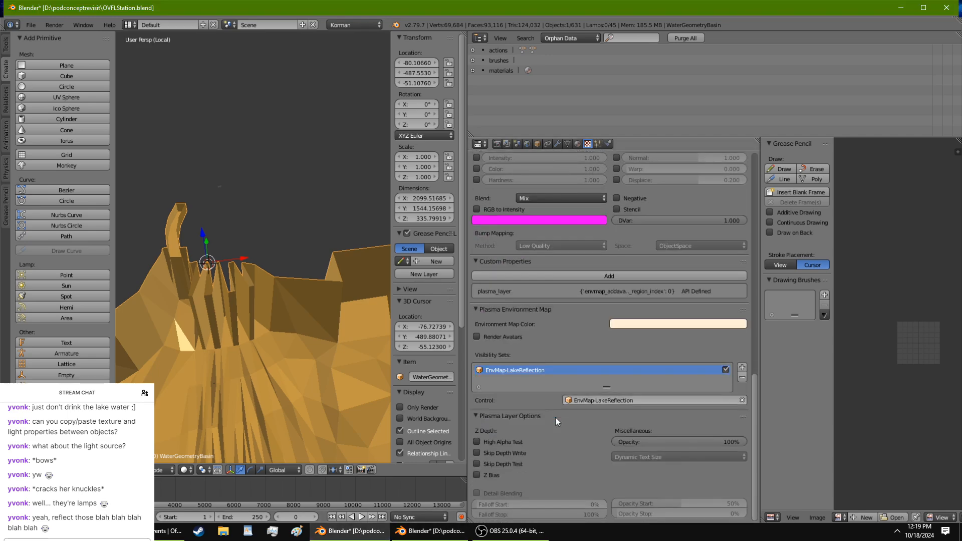
click(430, 531)
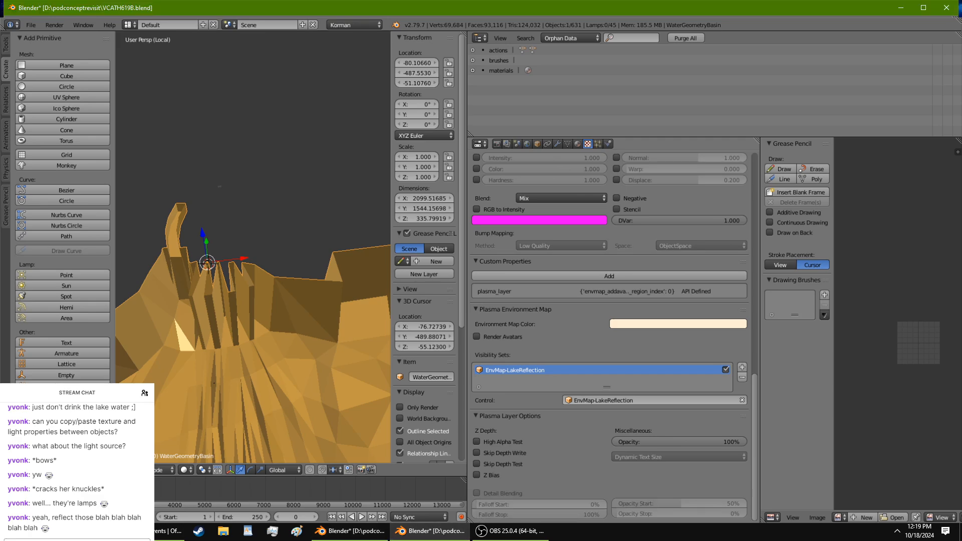
Step: Compare WaterGeometryBasin's Plasma Geometry Waves and Basic Water modifier settings in OVFLStation.blend with those in VCATH619B.blend
click(358, 531)
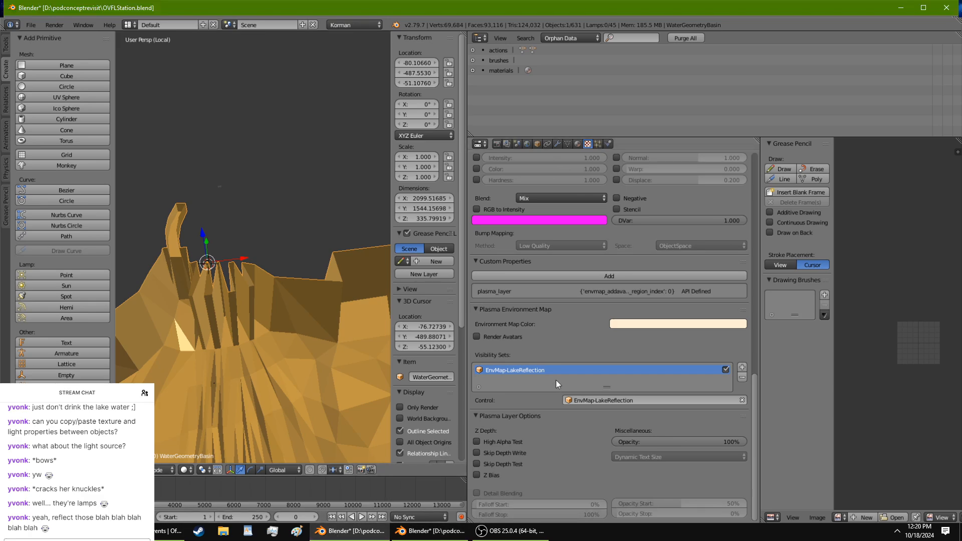
scroll(555, 380, up, 15)
scroll(555, 379, up, 5)
click(609, 144)
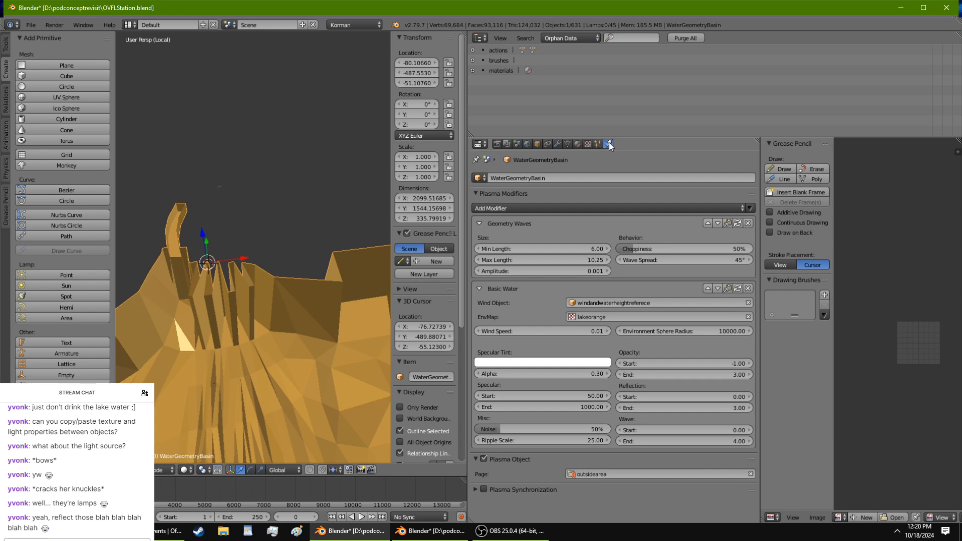
key(alt+Tab)
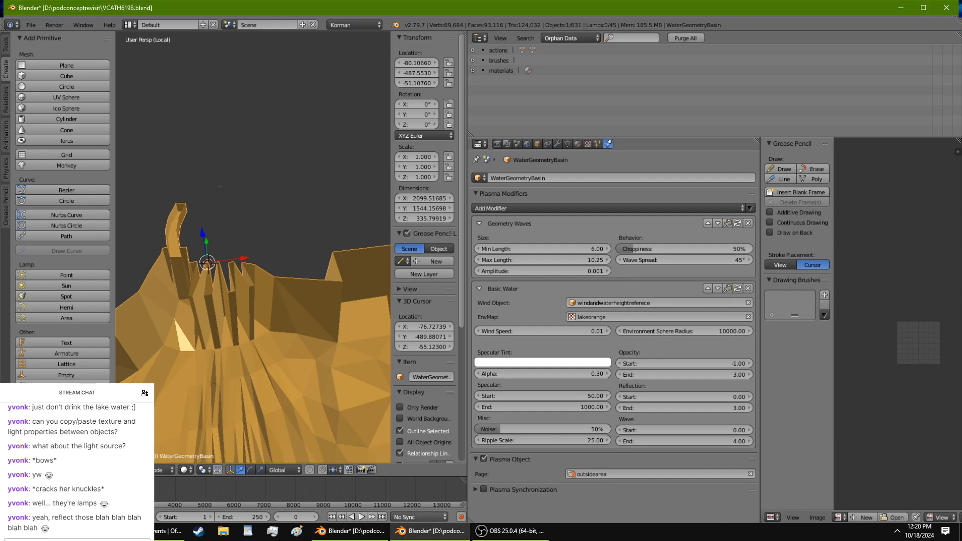
key(alt+Tab)
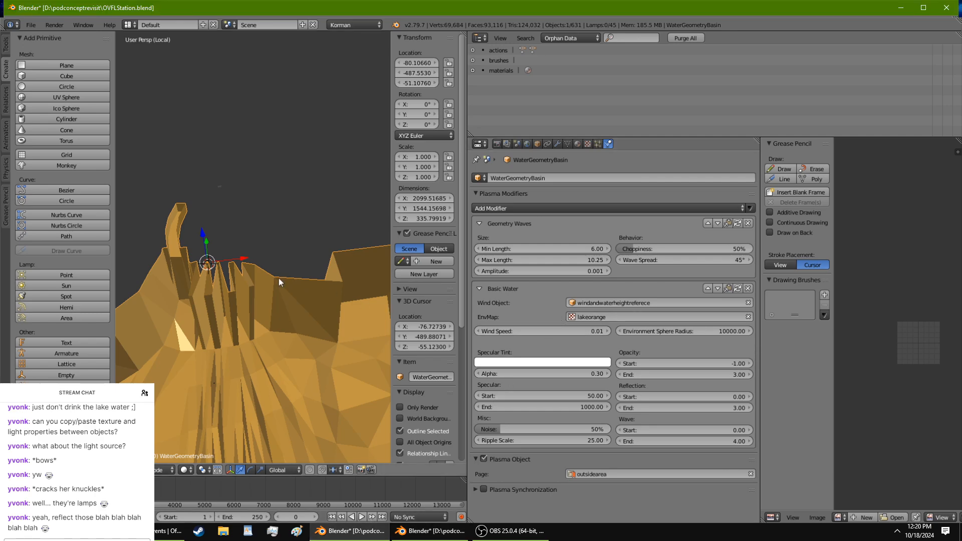
key(alt+Tab)
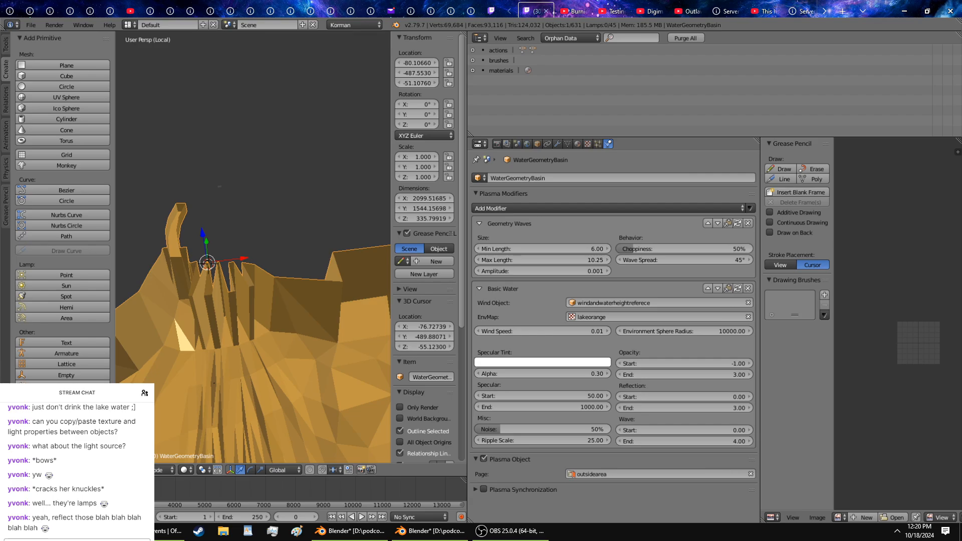
Step: Set the specular tint alpha of WaterGeometryBasin's Basic Water modifier to 0.95 in OVFLStation.blend
click(429, 530)
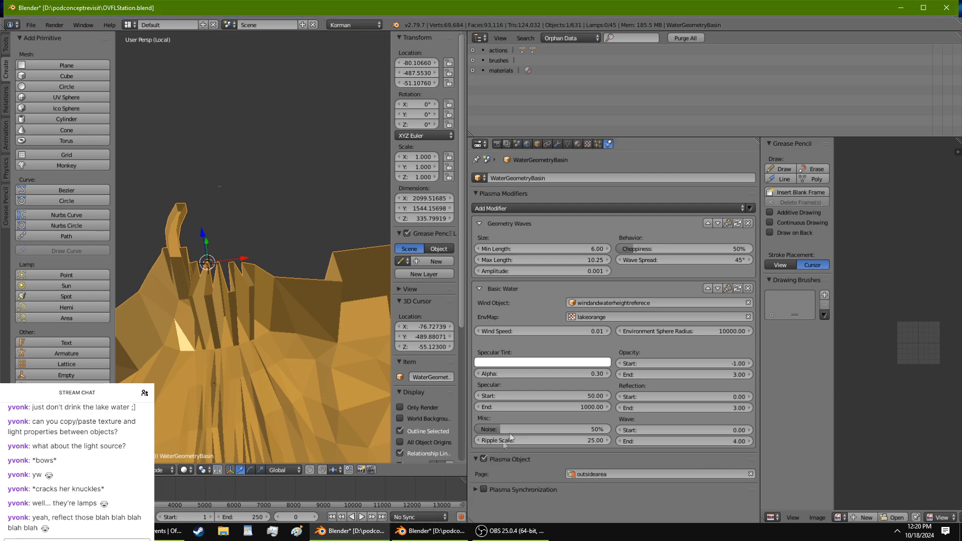
click(543, 373)
key(BackSpace)
text(.9)
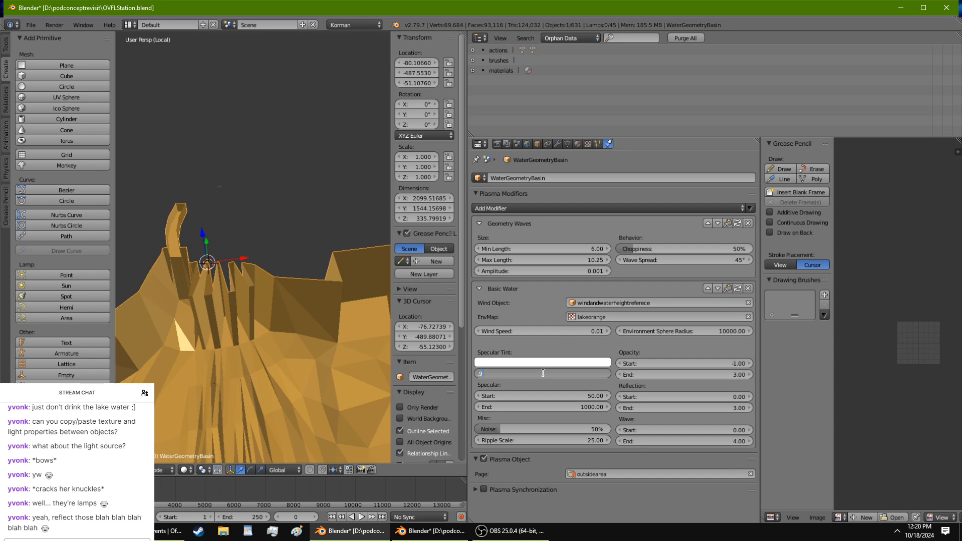
text(56)
key(Return)
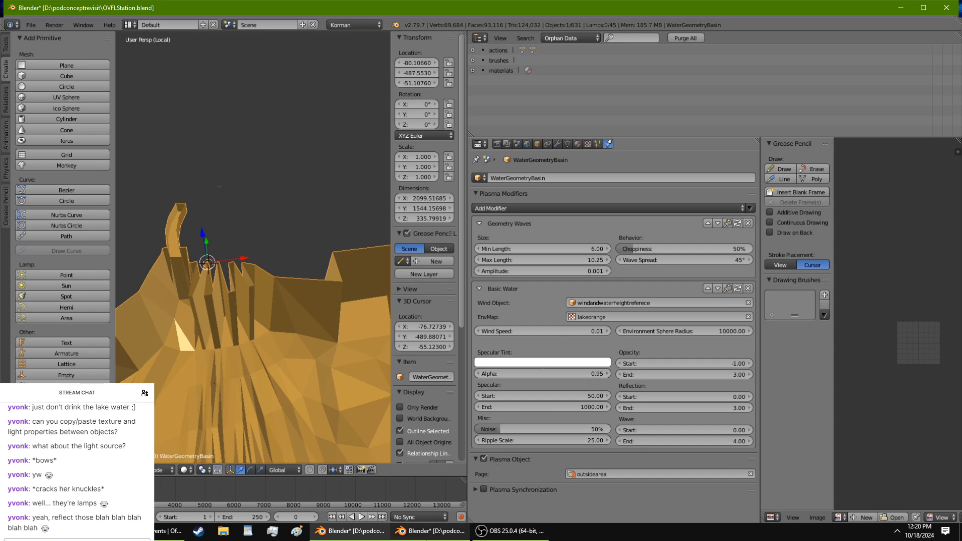
Step: Consult the VCATH619B.blend reference file and set the Basic Water reflection end to 20 in OVFLStation.blend
key(alt+Tab)
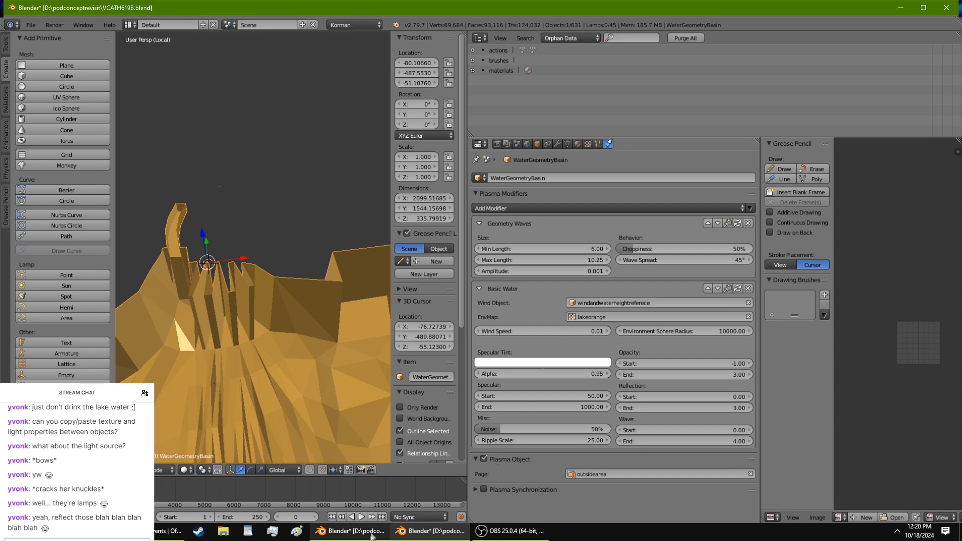
key(alt+Tab)
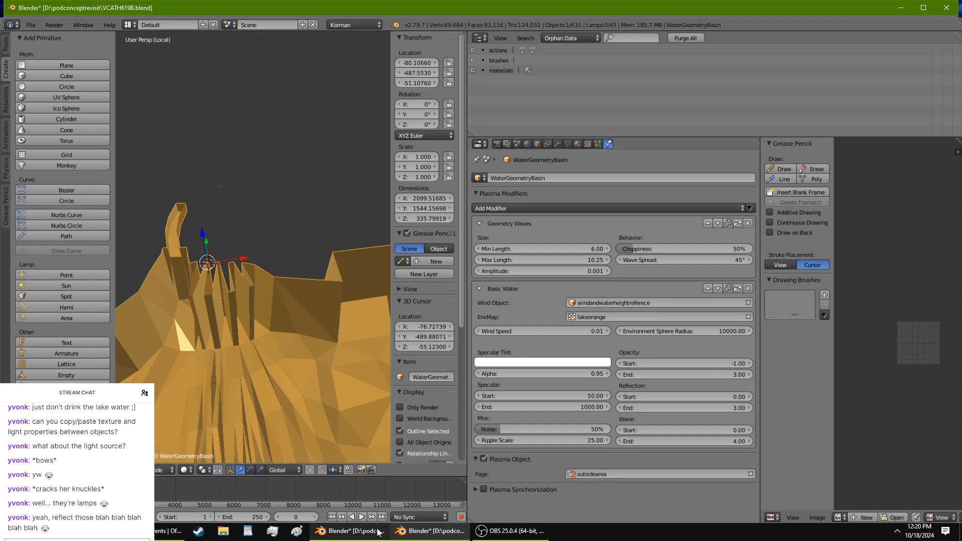
click(371, 532)
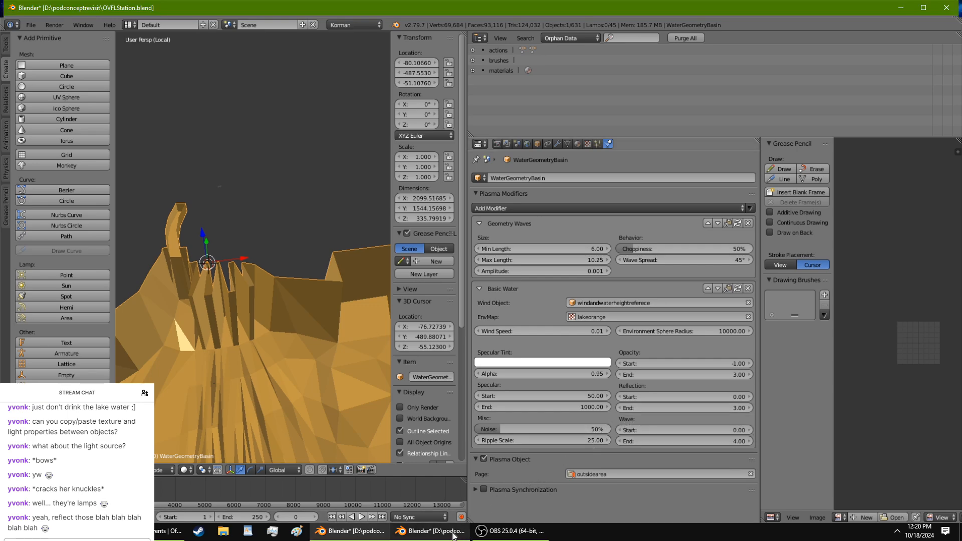
click(368, 534)
click(368, 534)
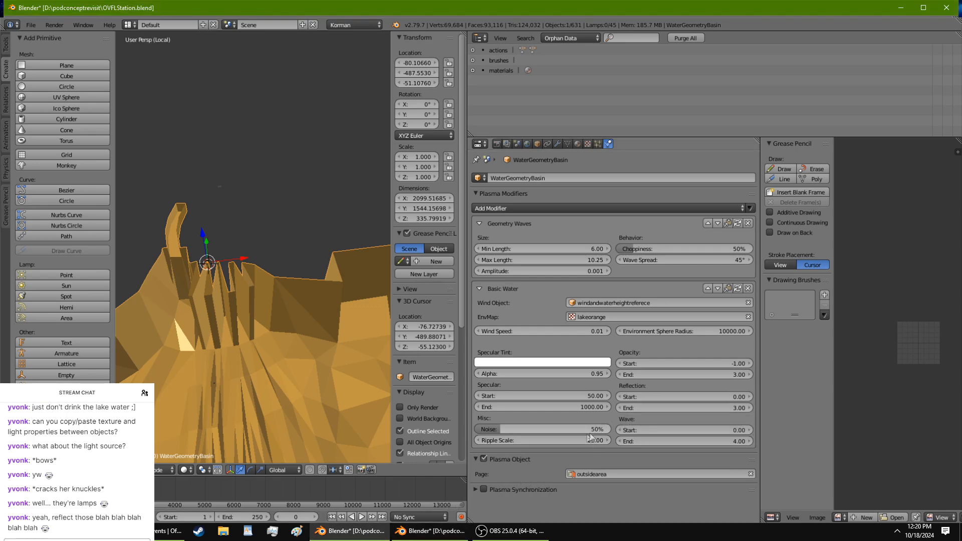
click(640, 408)
text(20)
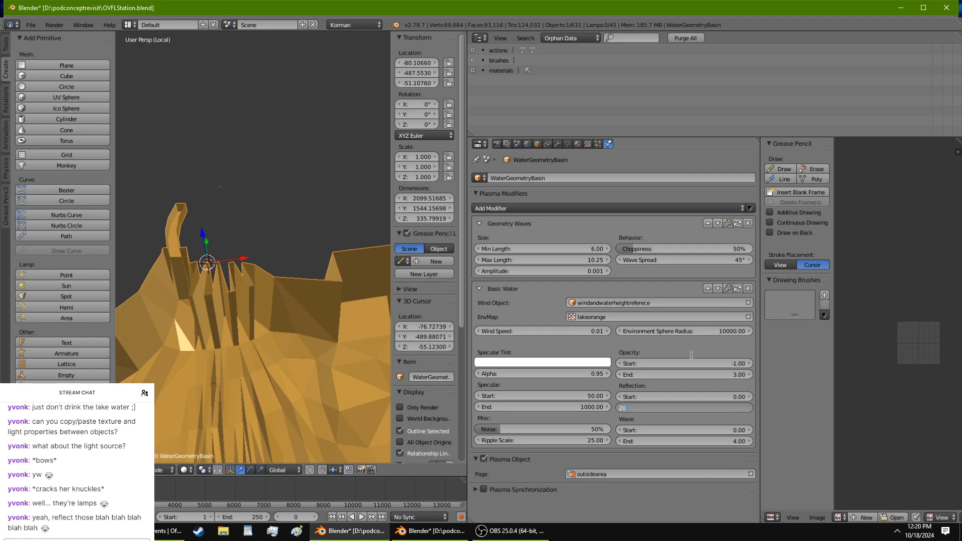
key(Return)
Step: Set the Basic Water specular start to 40 and end to 400 in OVFLStation.blend, consulting VCATH619B.blend
key(alt+Tab)
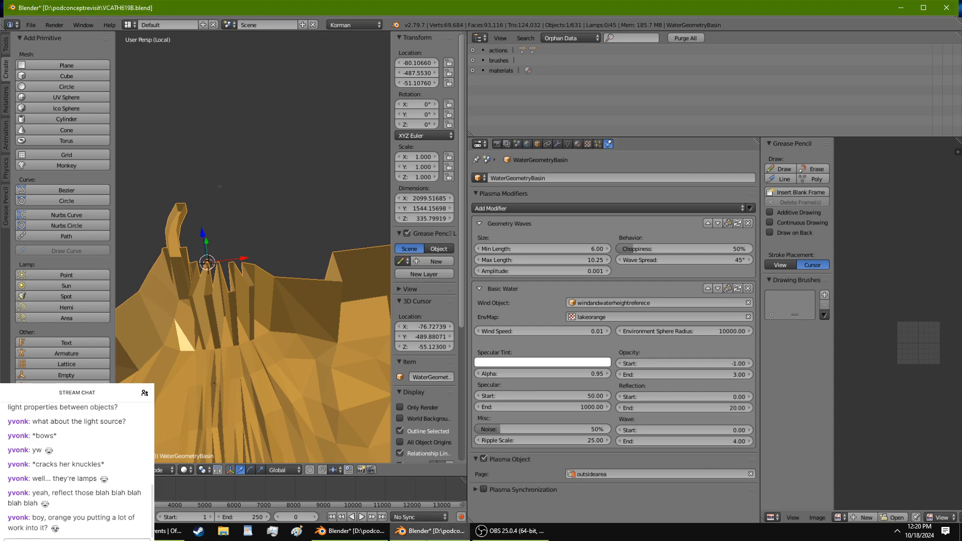
key(alt+Tab)
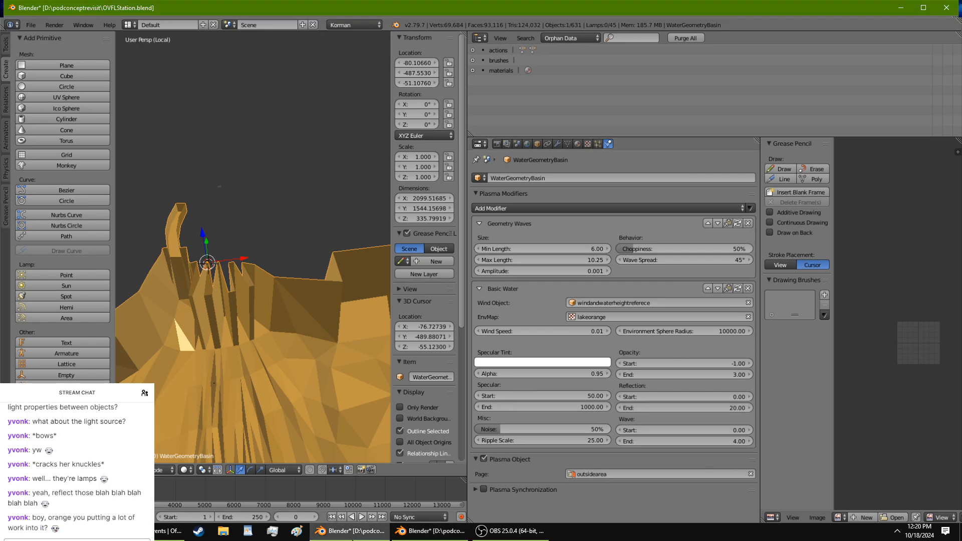
click(563, 397)
text(40)
key(Return)
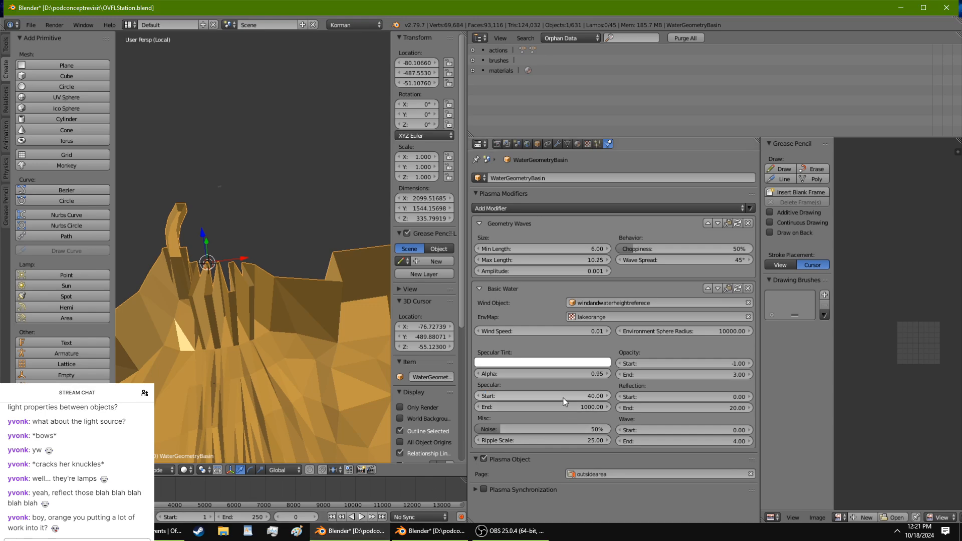
click(560, 407)
text(400)
key(Return)
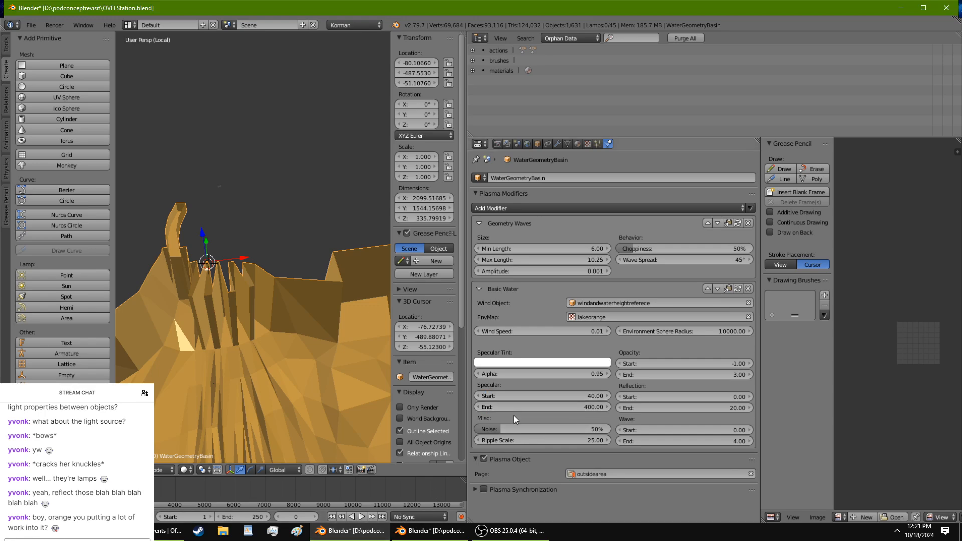
Step: Set the Basic Water noise to 5% in OVFLStation.blend after consulting the VCATH619B.blend reference file
key(alt+Tab)
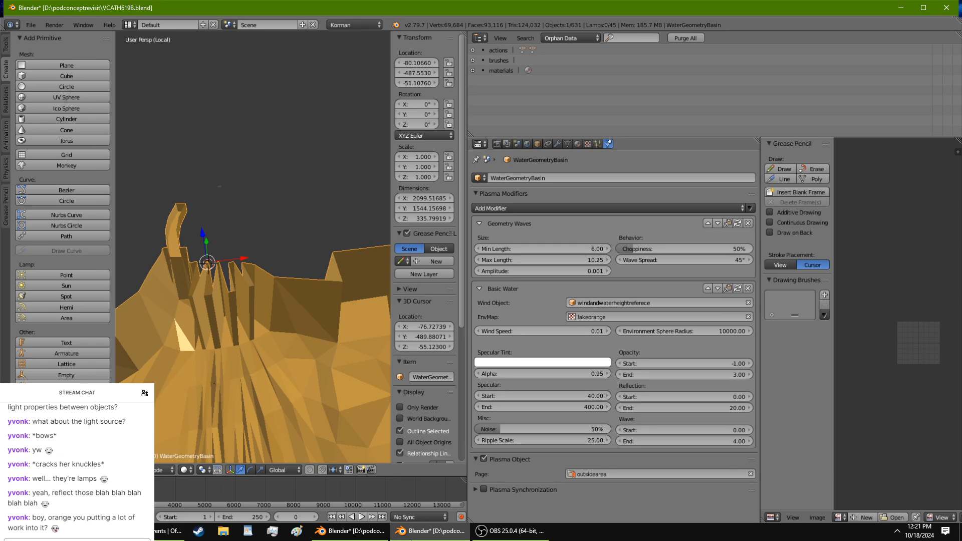
key(alt+Tab)
click(529, 429)
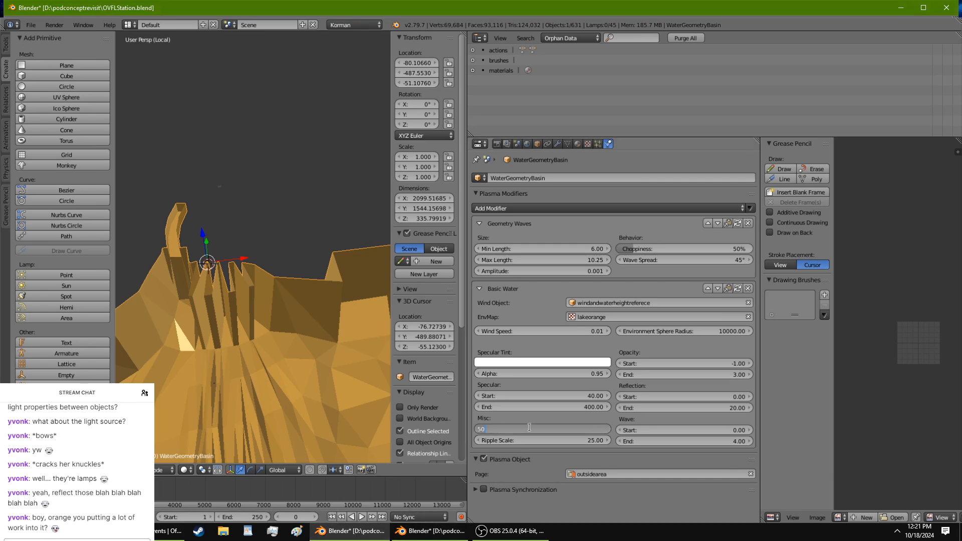
text(5)
key(Return)
Step: Set the Basic Water ripple scale to 45 in OVFLStation.blend, using VCATH619B.blend as reference
click(434, 537)
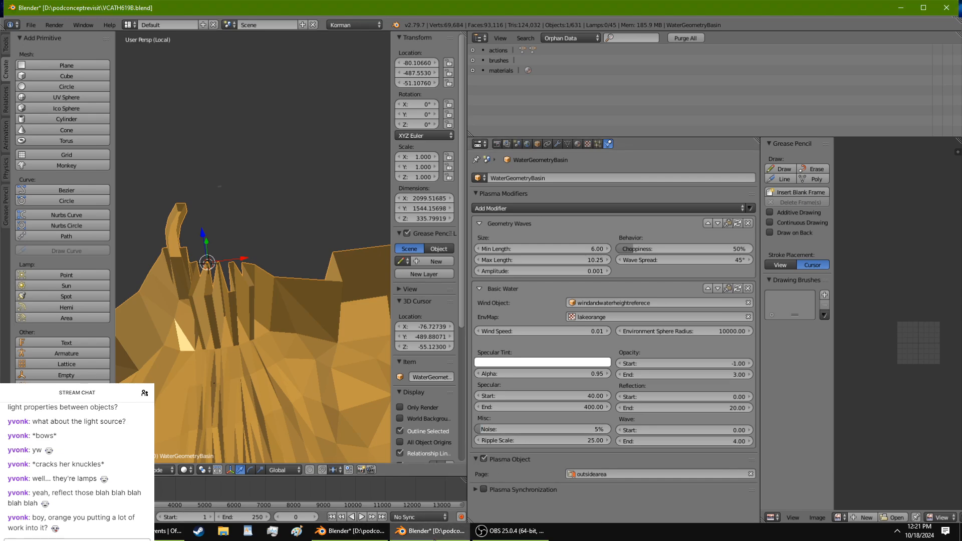
click(383, 536)
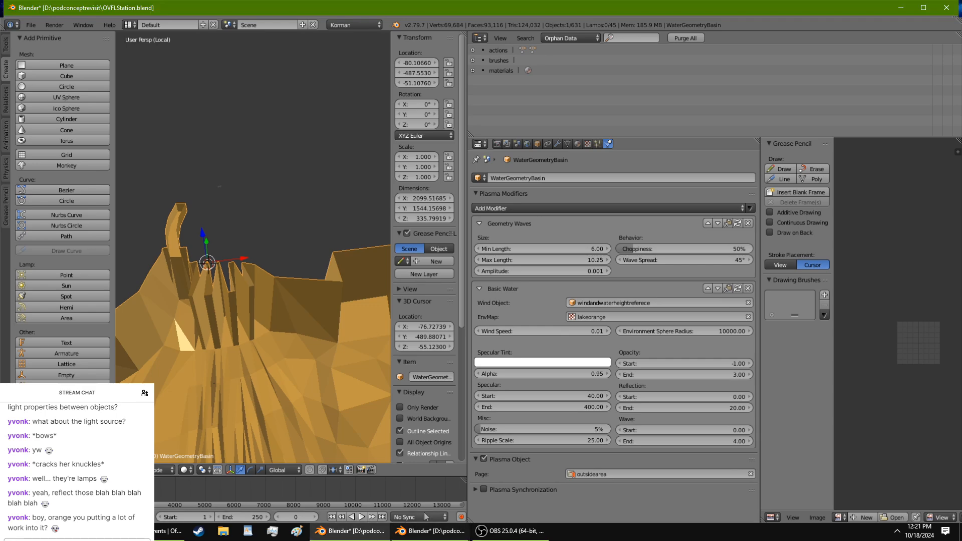
click(530, 445)
text(45)
key(Return)
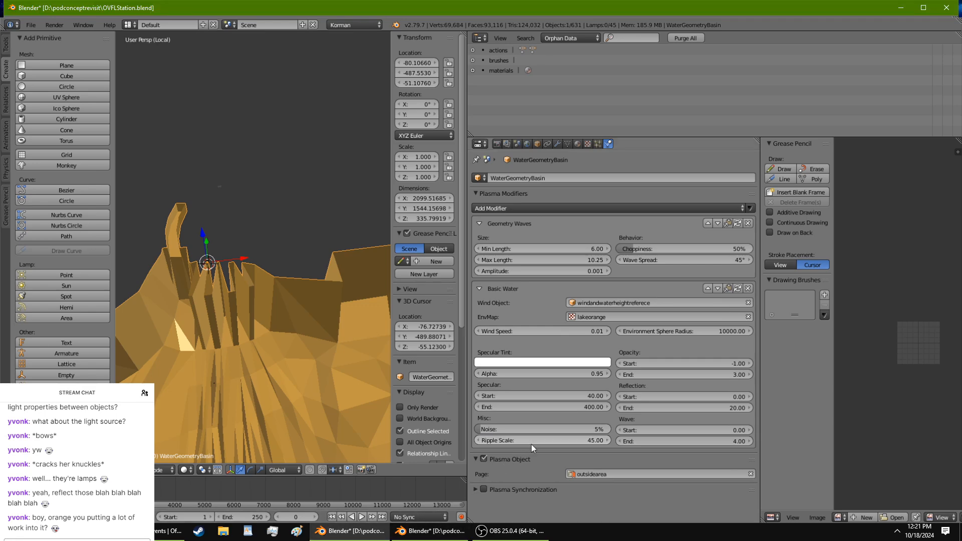
Step: Check VCATH619B.blend and set the Basic Water wave end to 0.5 in OVFLStation.blend
click(458, 536)
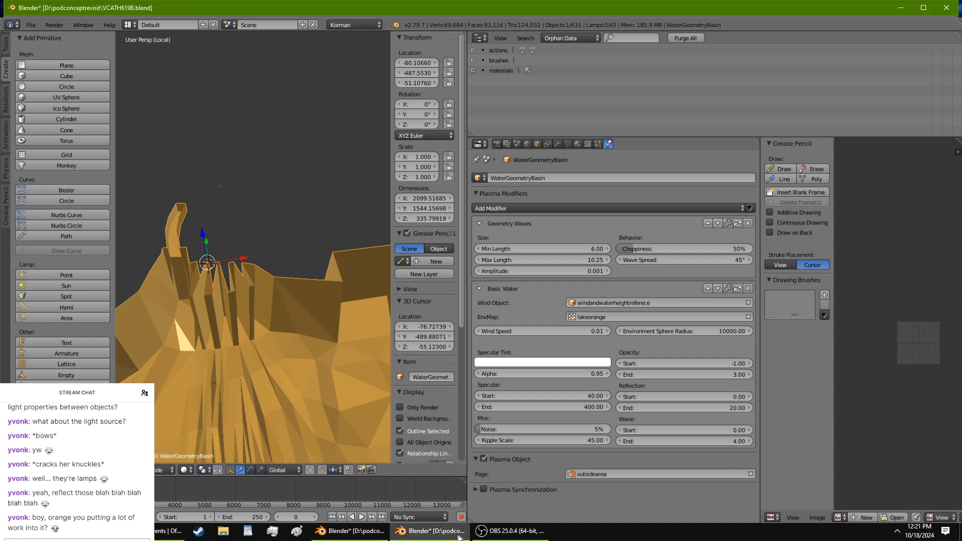
click(458, 536)
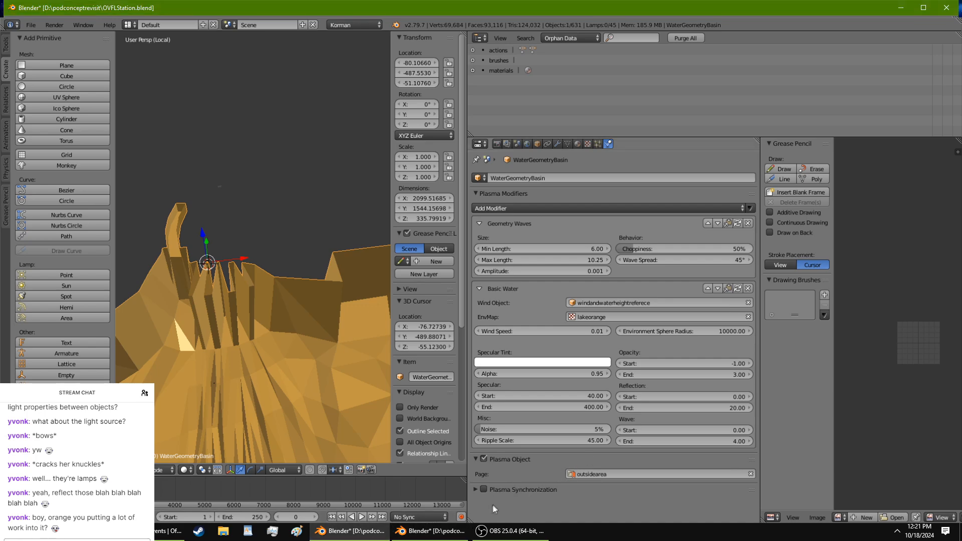
click(666, 440)
text(0.5)
key(Return)
Step: Set the green value of the Basic Water specular tint to 0.7 in OVFLStation.blend, consulting VCATH619B.blend
click(573, 363)
click(434, 535)
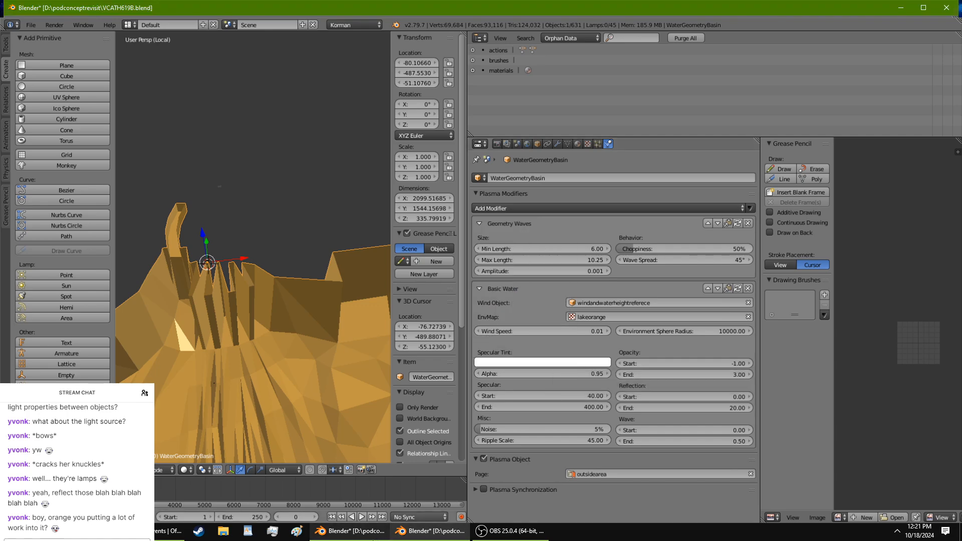
click(350, 531)
click(533, 362)
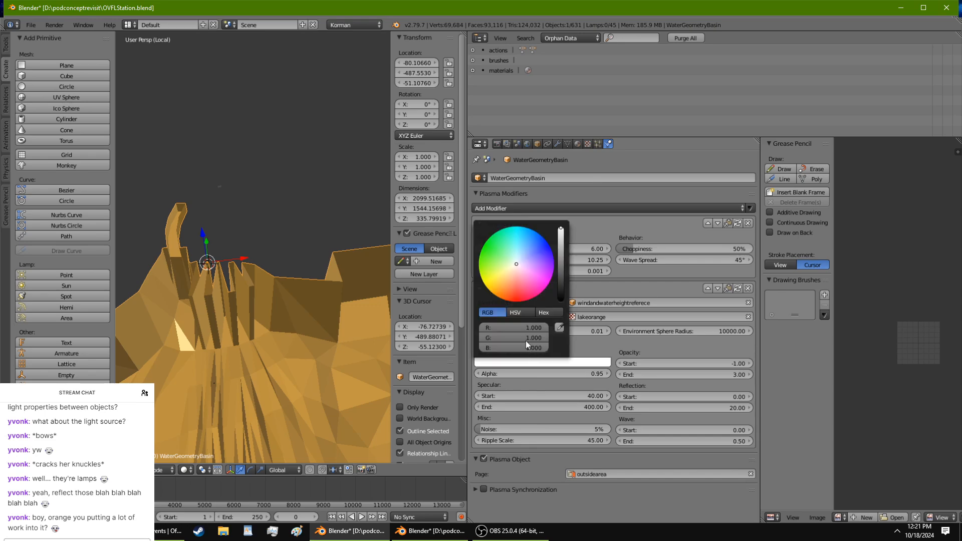
click(525, 341)
key(BackSpace)
text(.7)
key(Return)
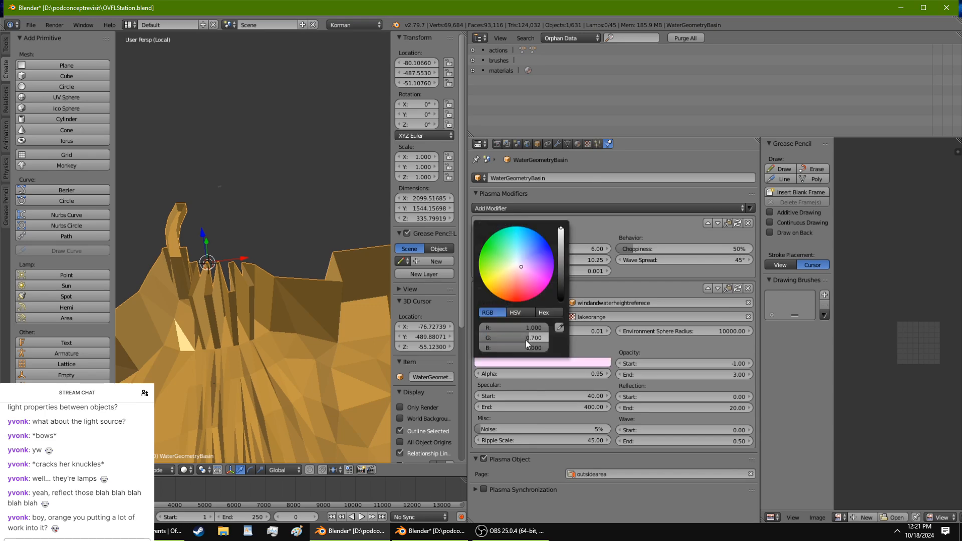
Step: Recheck the VCATH619B.blend reference and set the specular tint's green value to 0.71 in OVFLStation.blend
click(449, 529)
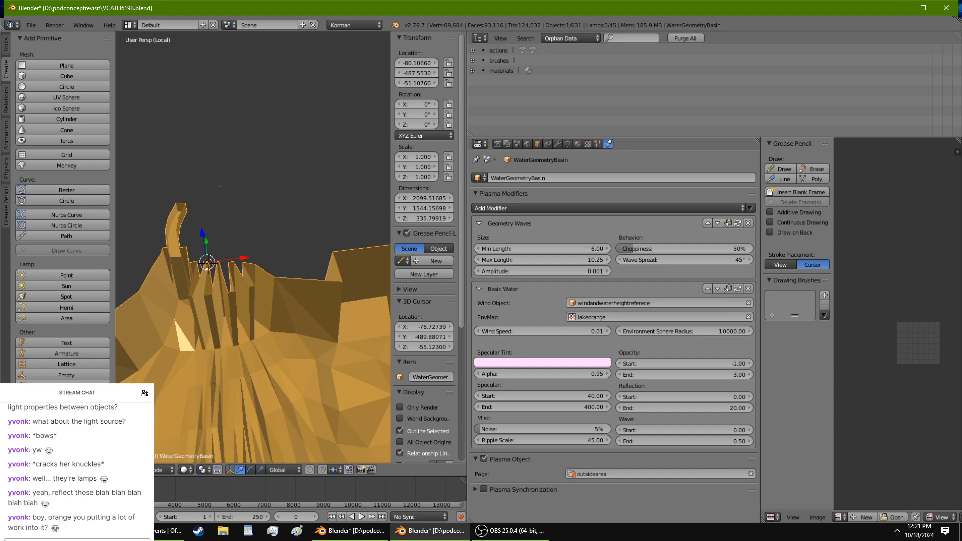
click(349, 531)
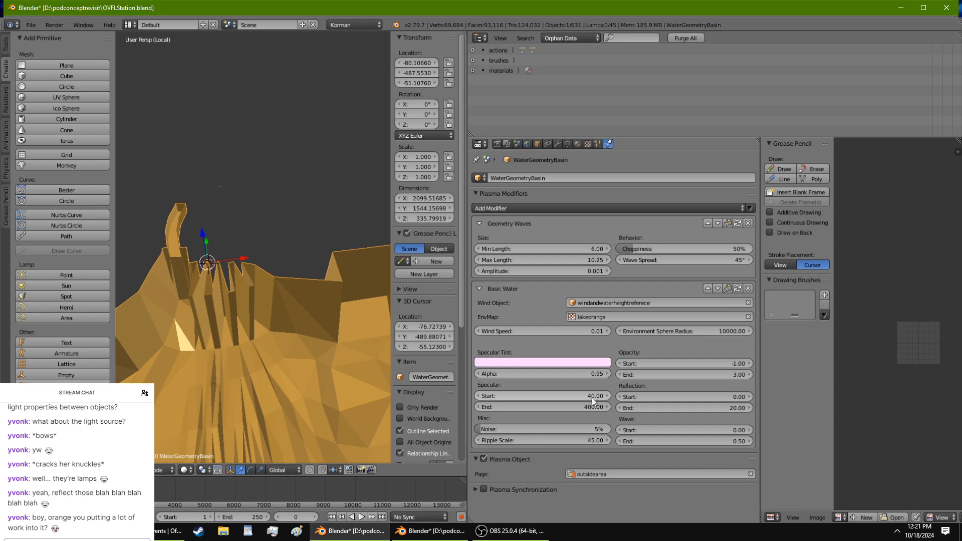
click(579, 363)
click(544, 337)
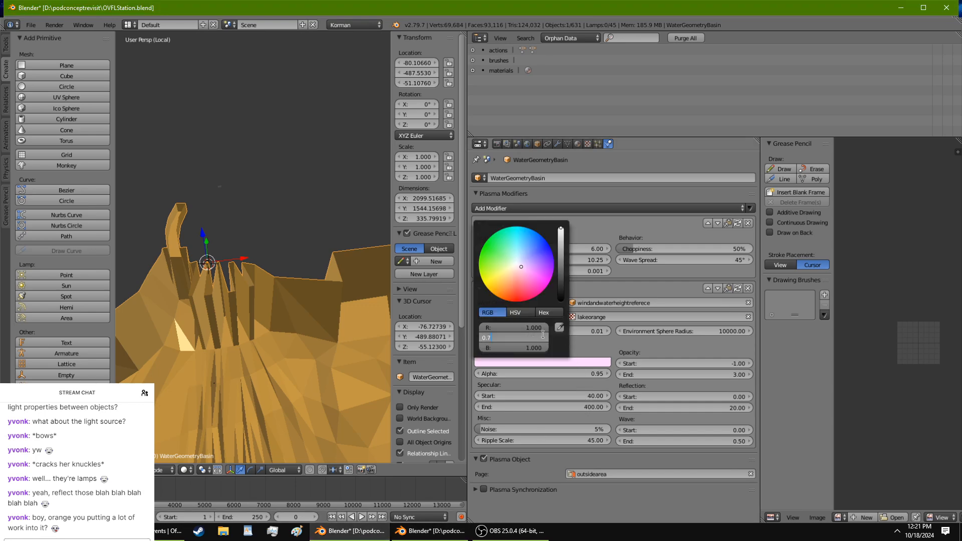
key(Return)
Step: Set the specular tint's blue value to 0.259 in OVFLStation.blend and check the modifier against VCATH619B.blend
click(436, 531)
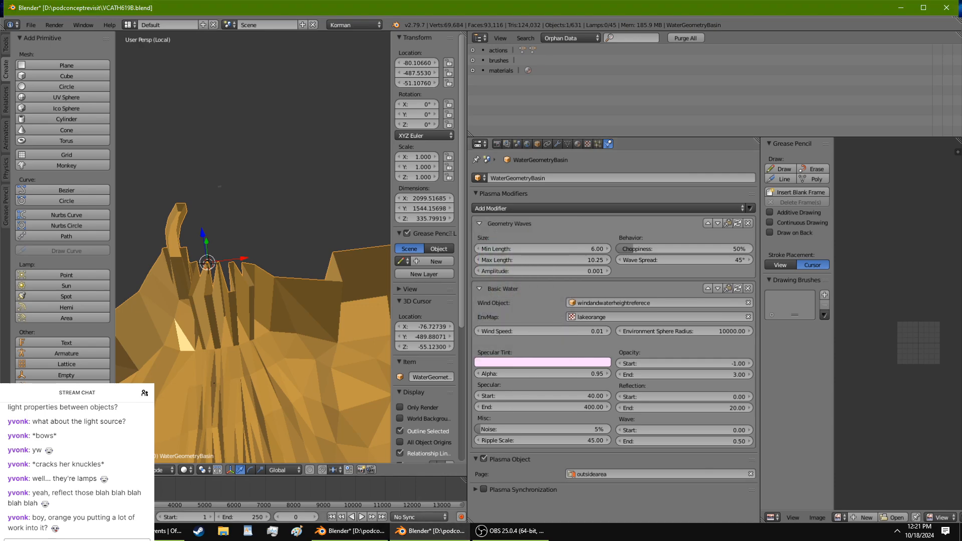
click(350, 531)
click(503, 362)
click(503, 349)
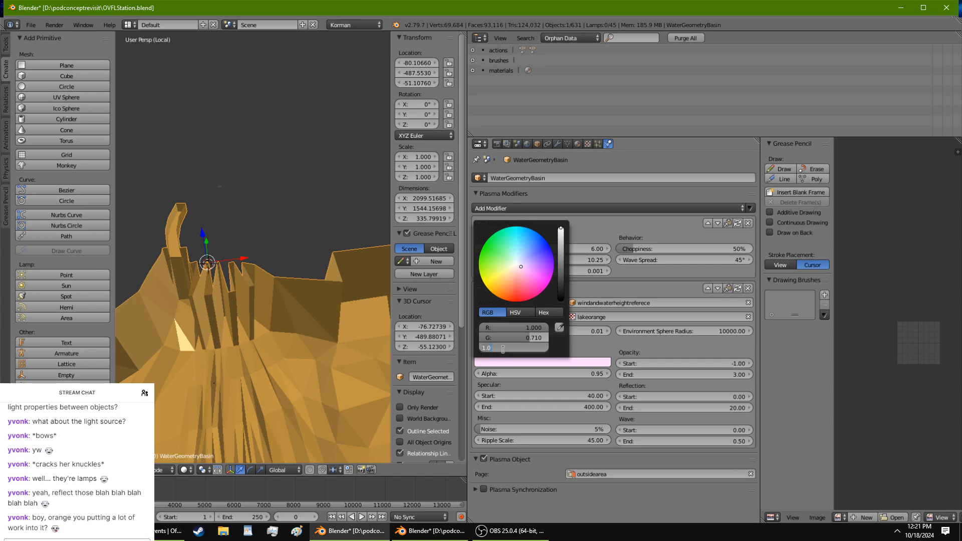
text(.259)
key(Return)
click(503, 349)
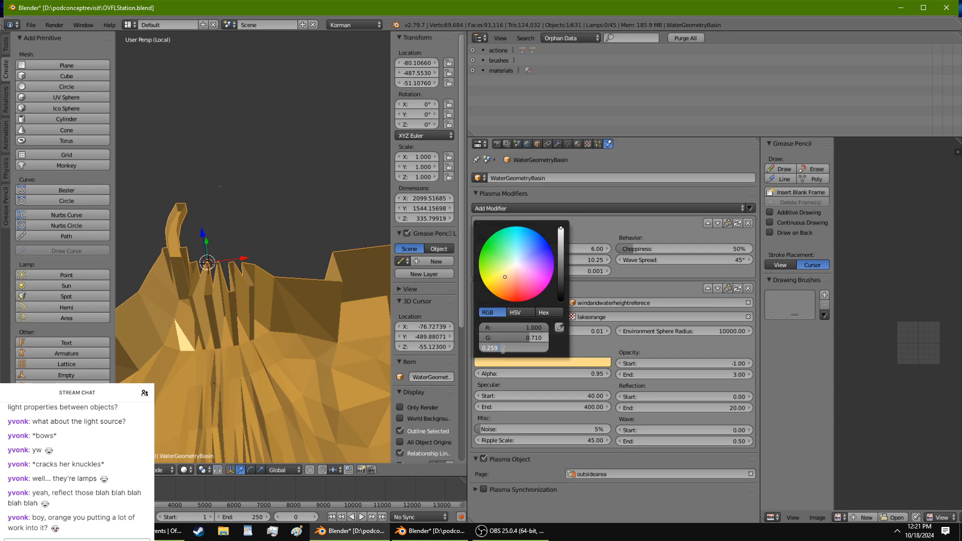
key(Return)
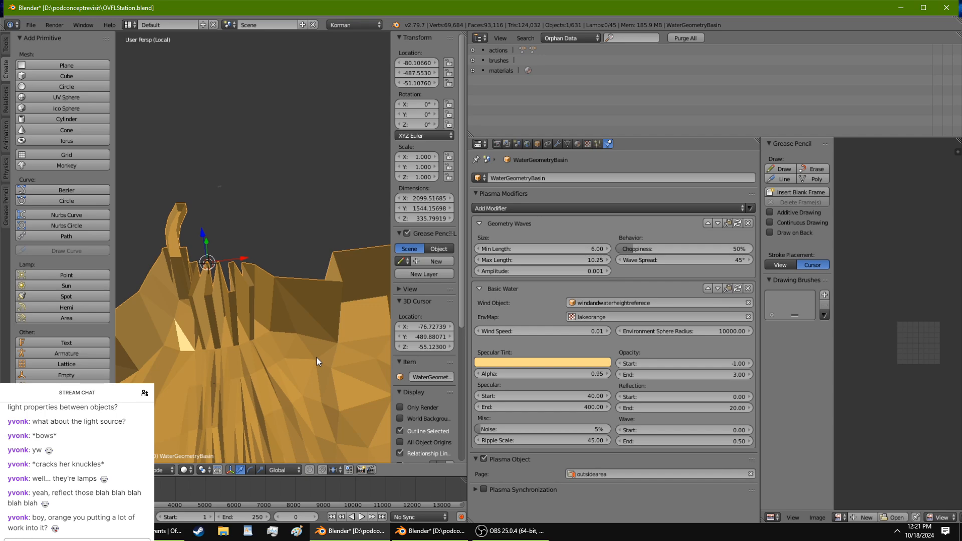
click(424, 531)
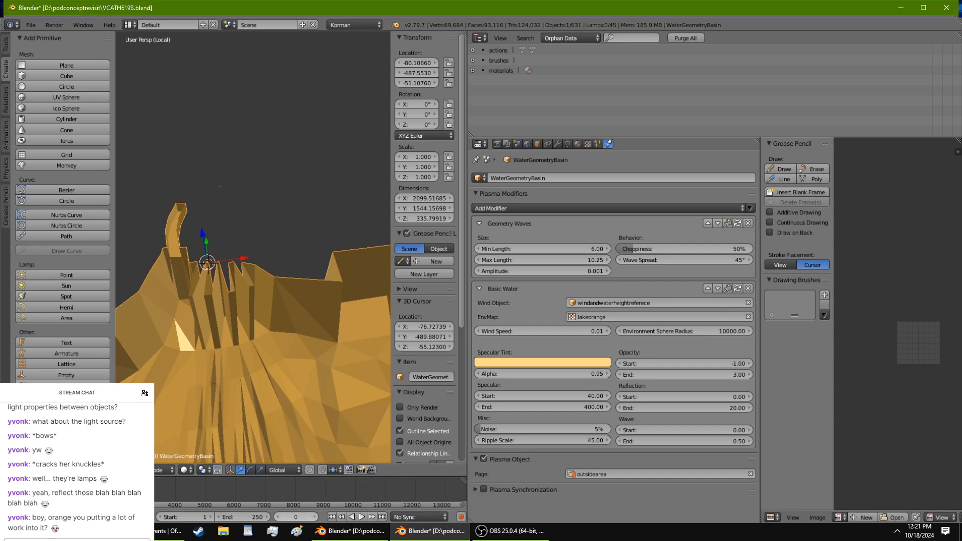
Step: Compare the water modifiers with VCATH619B.blend and add a Texture Waves modifier to WaterGeometryBasin in OVFLStation.blend
click(350, 532)
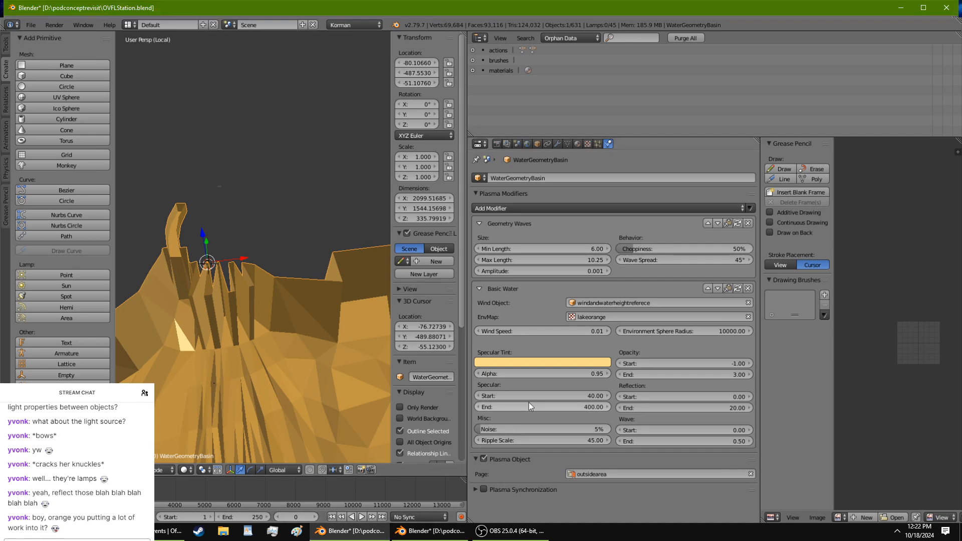
click(467, 533)
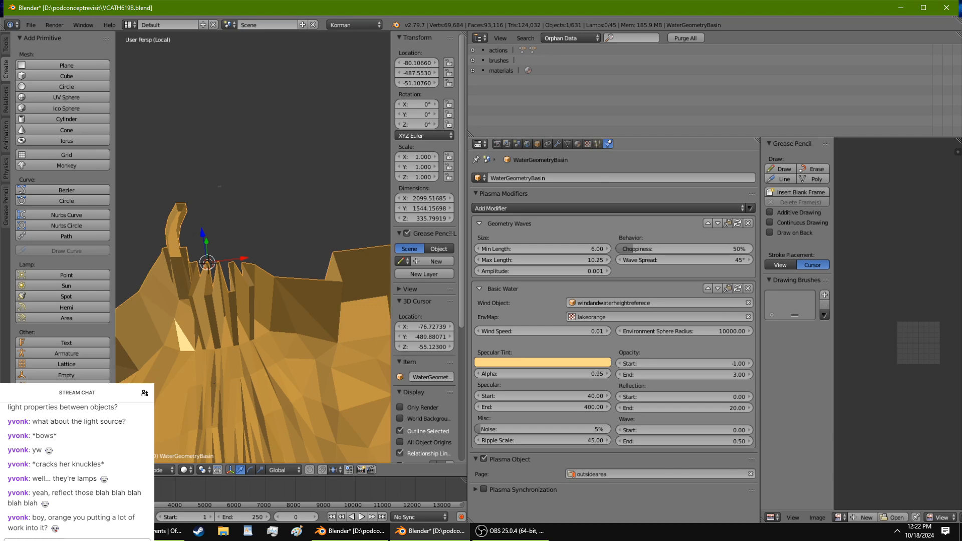
click(351, 531)
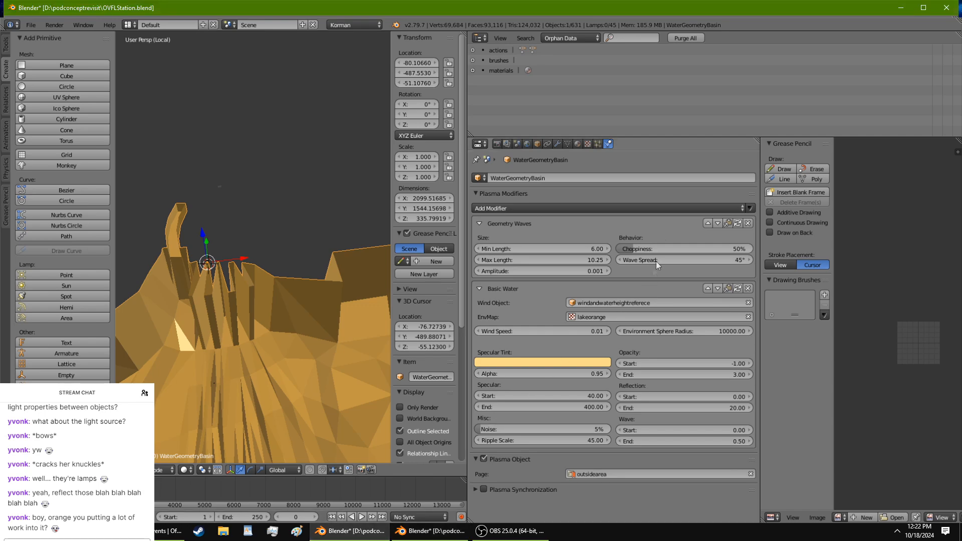
click(669, 210)
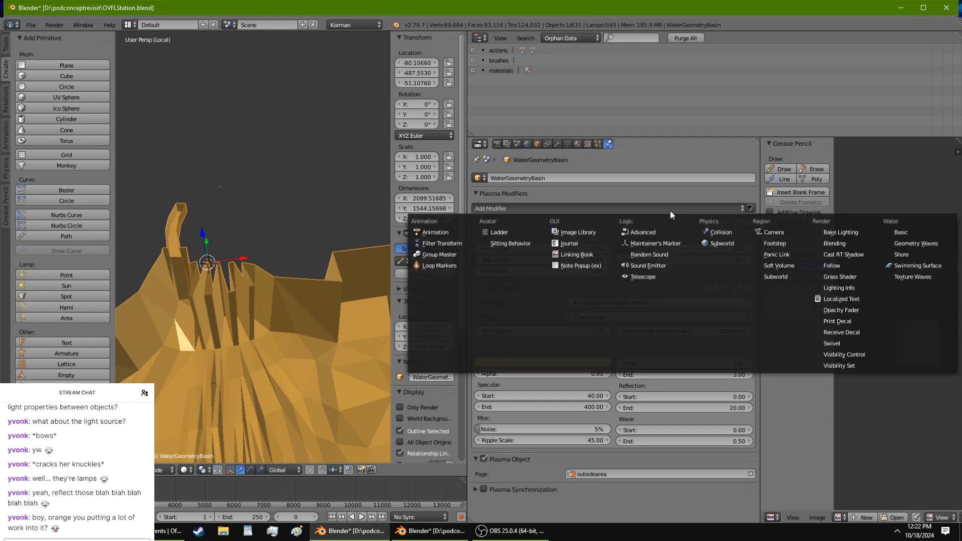
click(906, 278)
scroll(583, 419, down, 2)
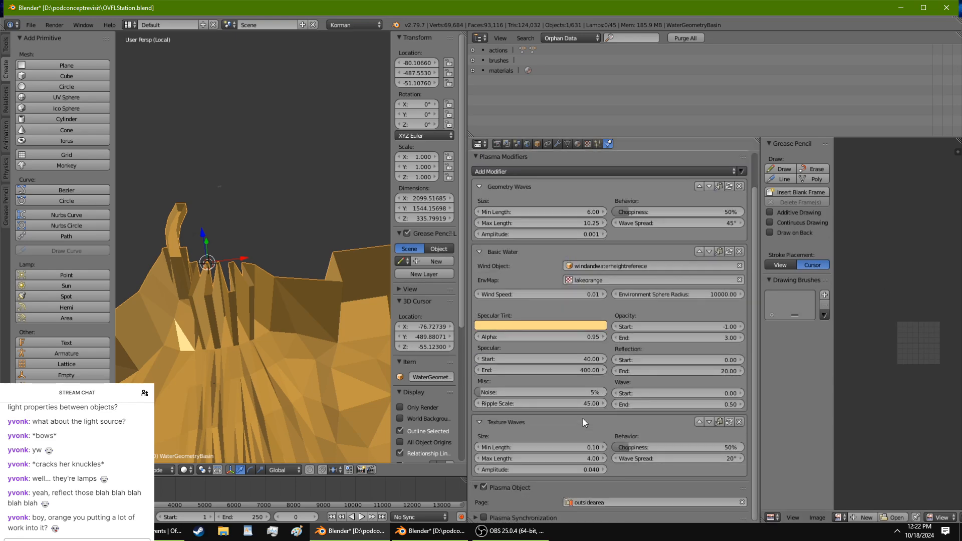
Step: Consult VCATH619B.blend and set the Texture Waves minimum length to 0.78 in OVFLStation.blend
click(437, 531)
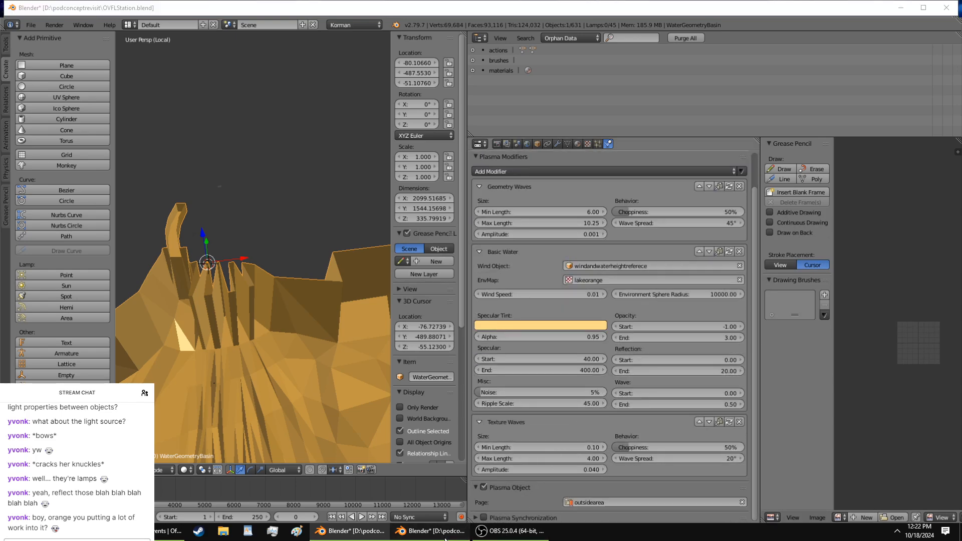
click(350, 531)
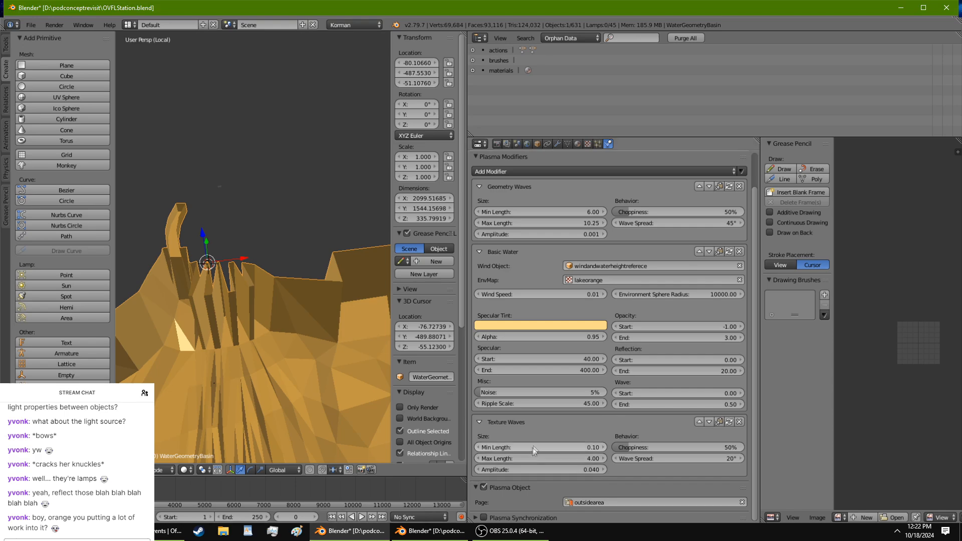
click(532, 447)
key(BackSpace)
key(Return)
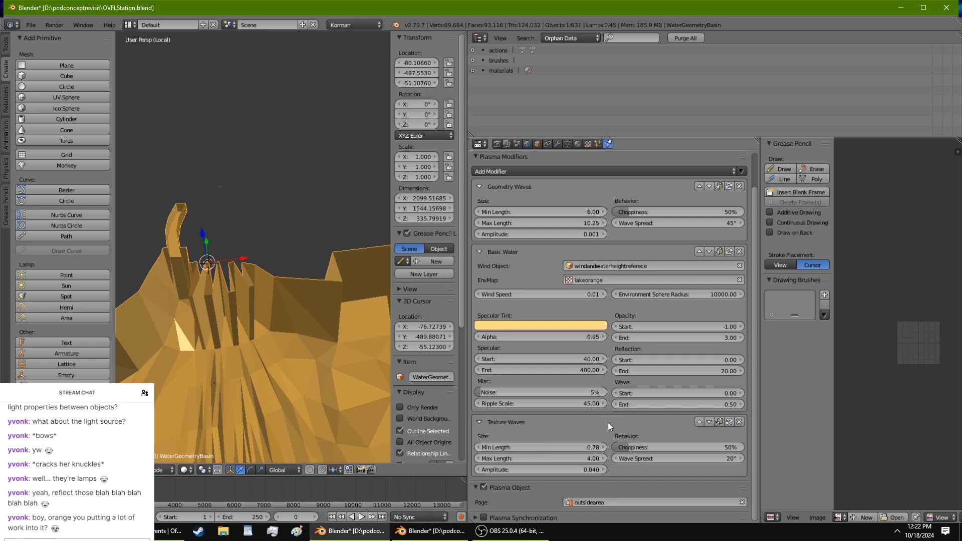
Step: Recheck VCATH619B.blend and set the Texture Waves maximum length to 10.25 in OVFLStation.blend
click(432, 532)
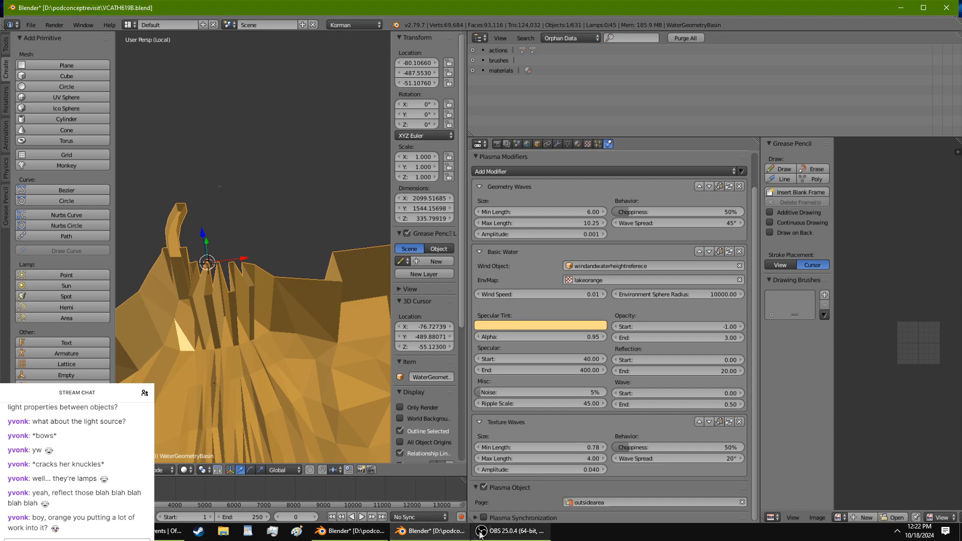
click(351, 531)
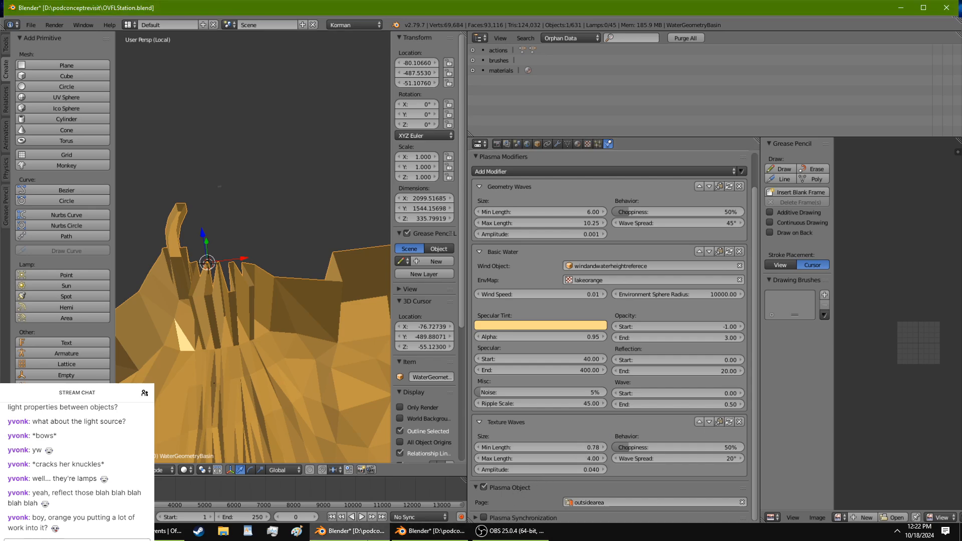
click(516, 459)
text(10.25)
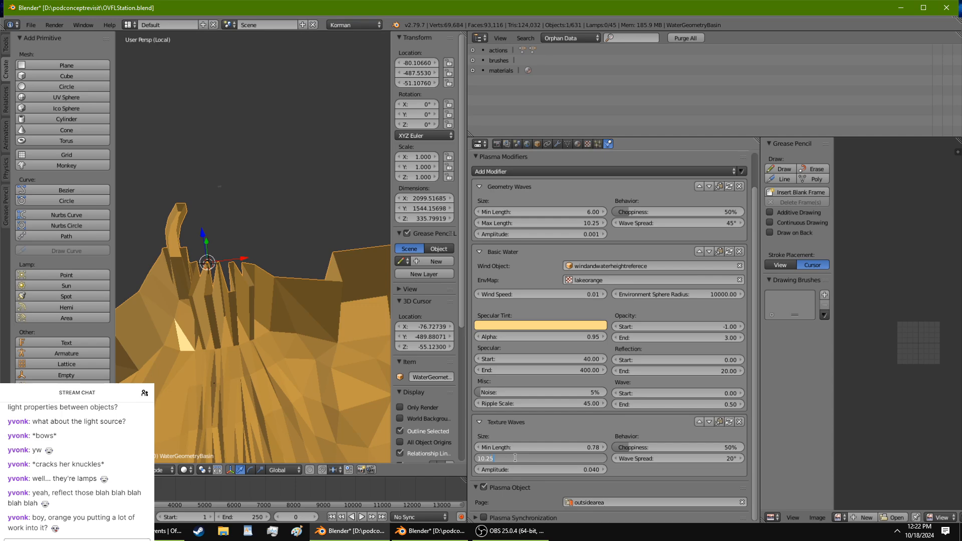
key(Return)
Step: Check the reference in VCATH619B.blend and set the Texture Waves wave spread to 45° in OVFLStation.blend
click(435, 532)
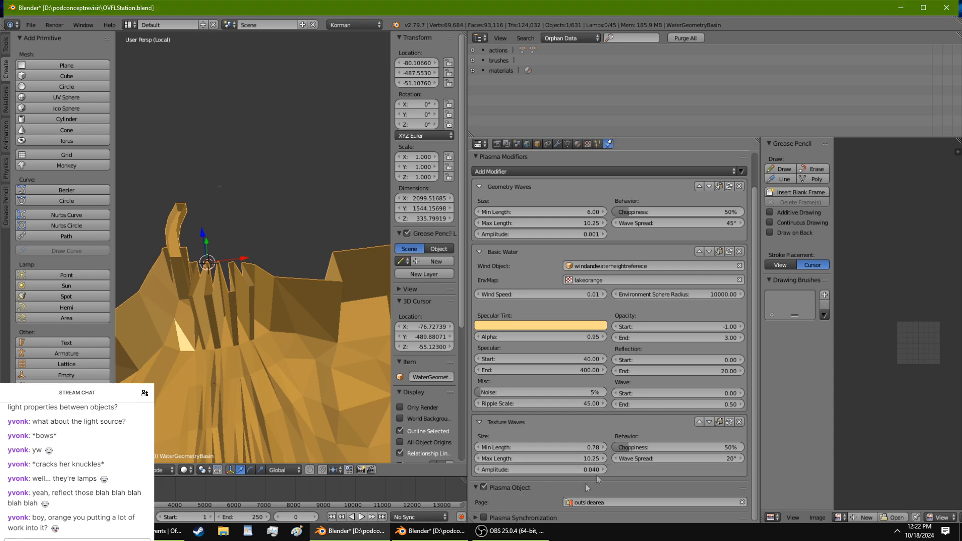
click(443, 536)
click(443, 536)
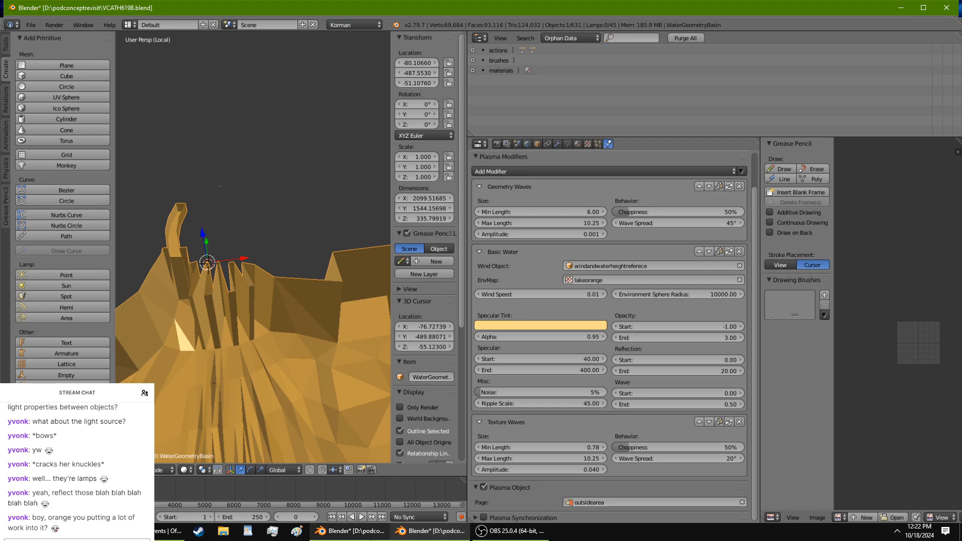
click(401, 536)
click(683, 459)
text(45)
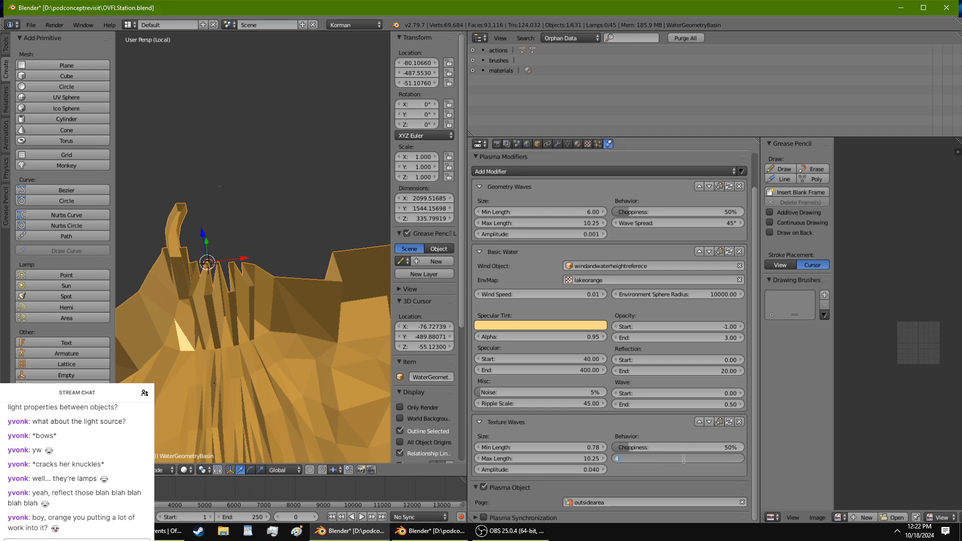
key(Return)
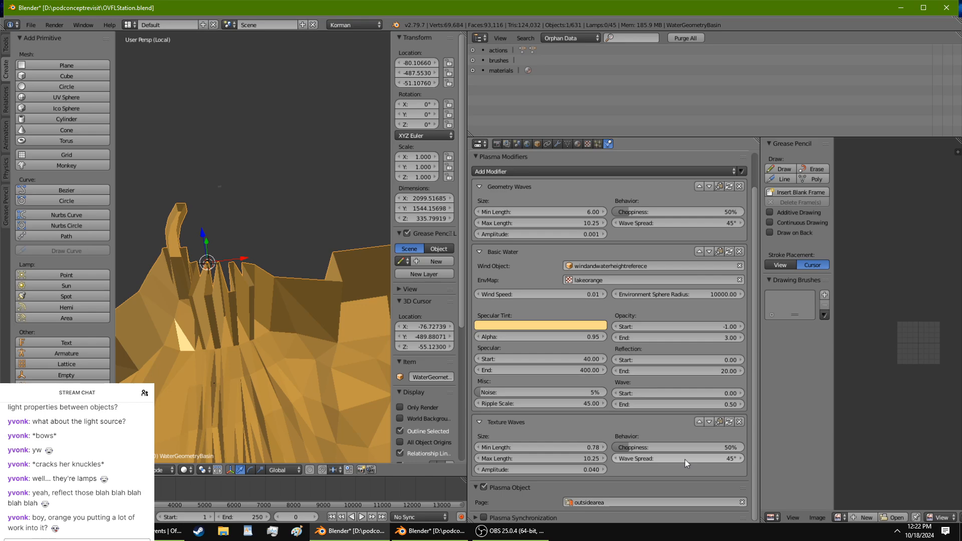
Step: Examine the WaterGeometryBasin mesh from several angles and return from local view to the full scene
middle_drag(344, 414, 349, 363)
scroll(270, 356, up, 5)
scroll(270, 359, down, 5)
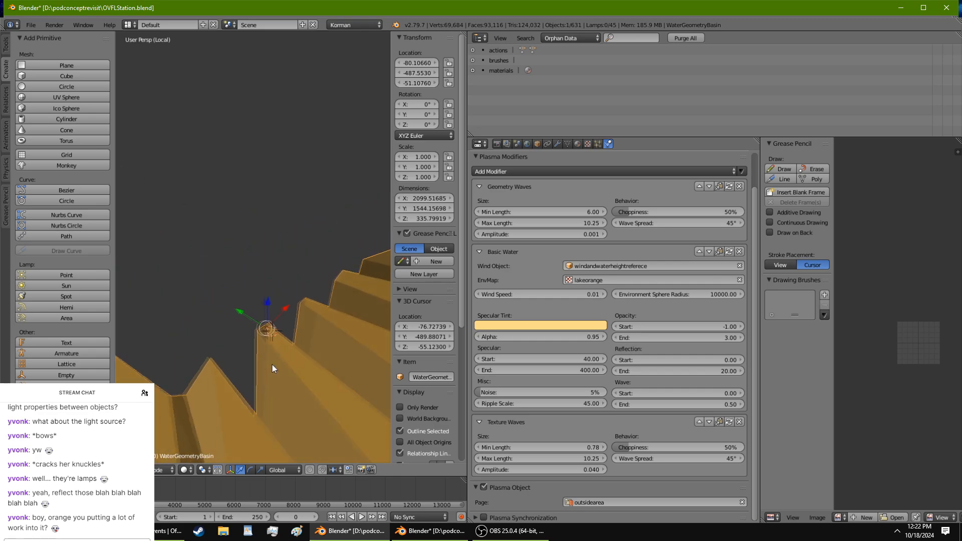
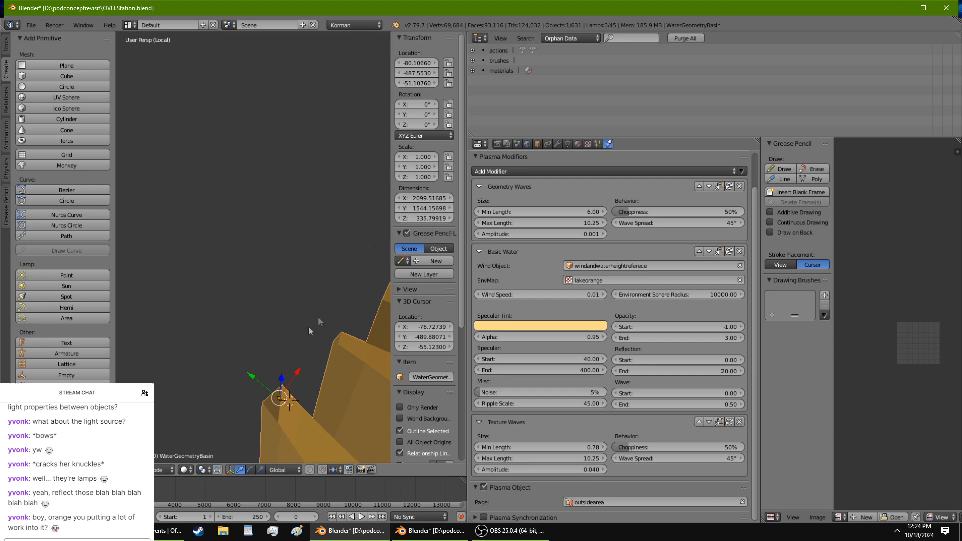
middle_drag(318, 317, 317, 294)
scroll(256, 264, down, 5)
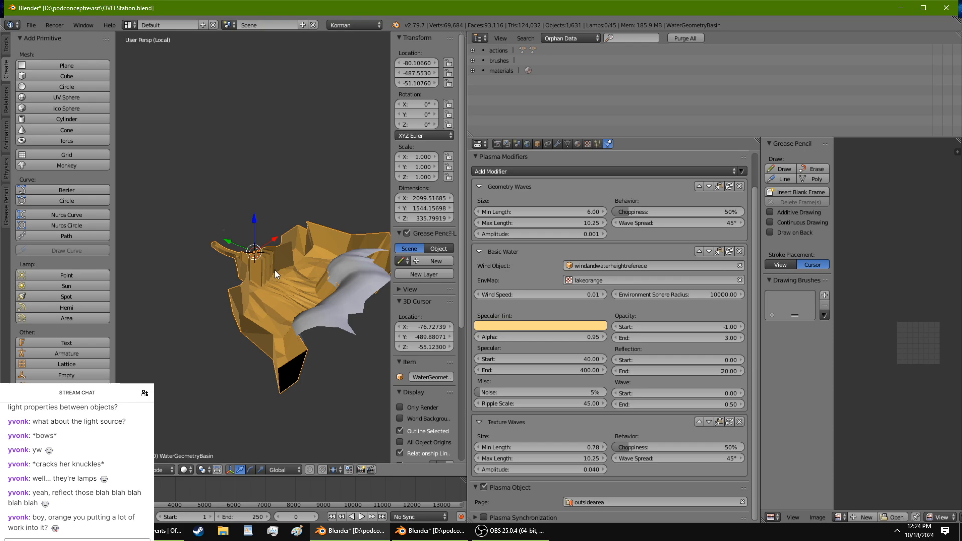
scroll(292, 290, up, 4)
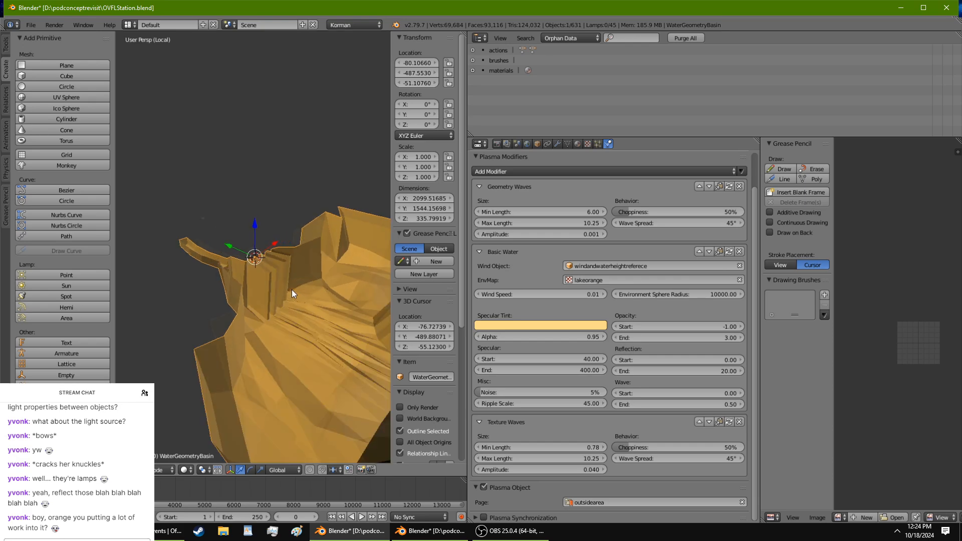
scroll(287, 293, down, 4)
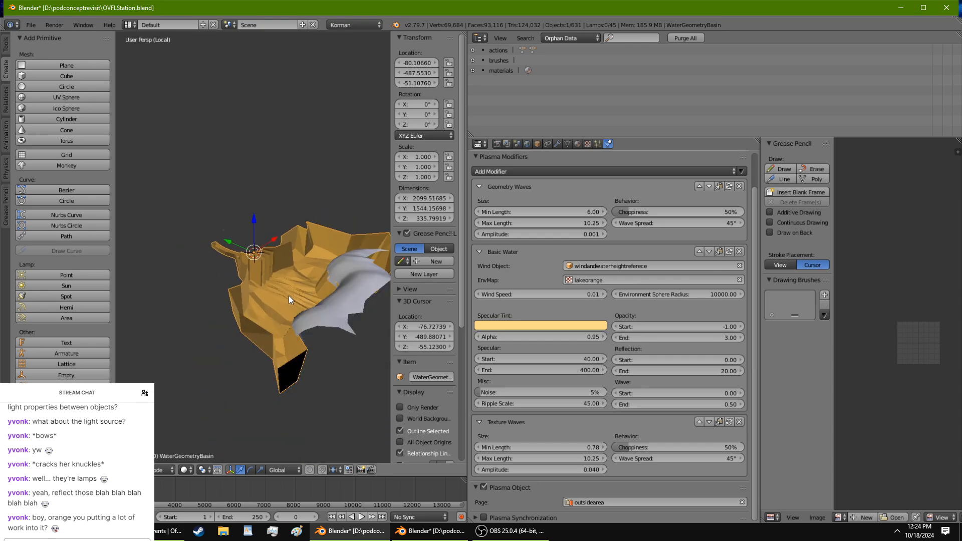
key(KP_Divide)
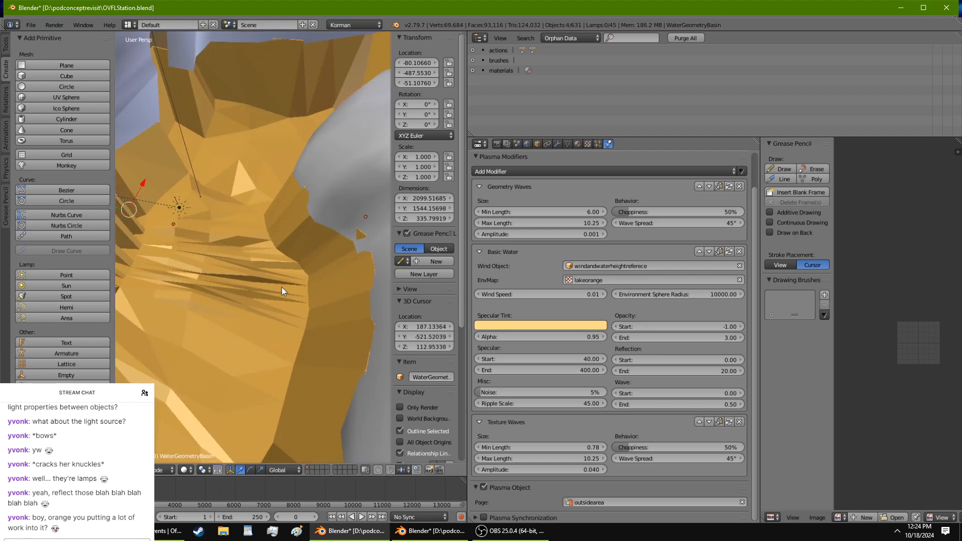
Step: Select the surrounding cavern sphere, CavernSphere01, and add a Visibility Set modifier to it
scroll(282, 288, down, 3)
scroll(282, 288, up, 3)
scroll(281, 287, down, 3)
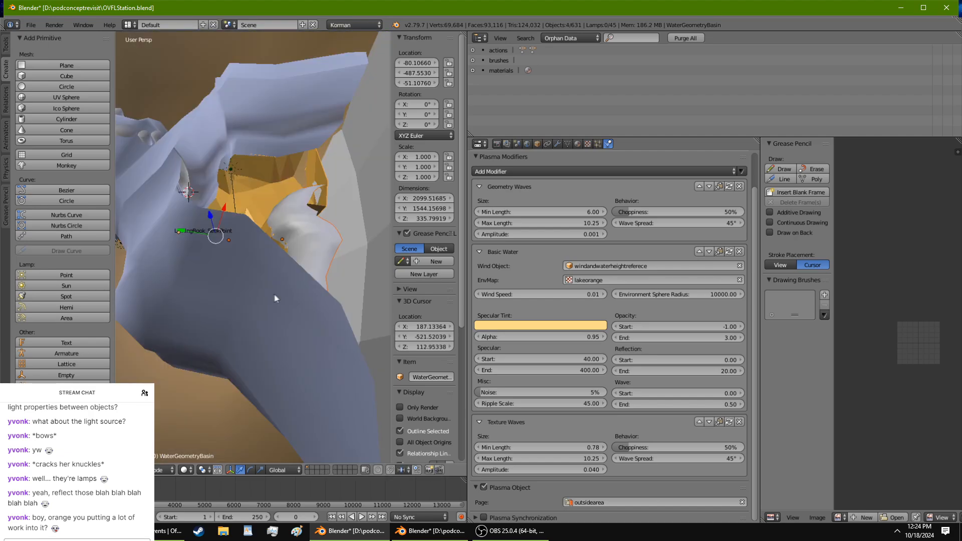
middle_drag(315, 297, 252, 280)
scroll(216, 281, up, 3)
scroll(263, 270, down, 3)
scroll(260, 274, up, 3)
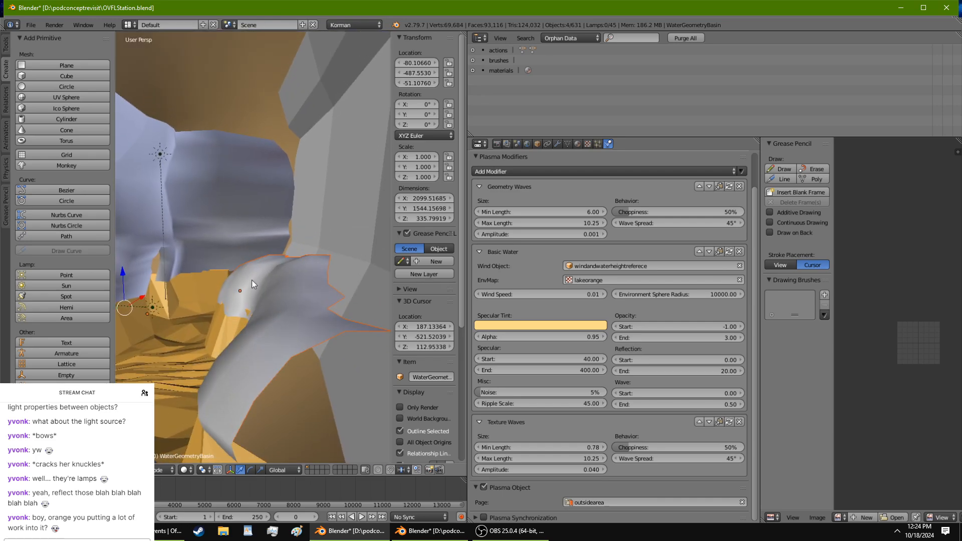
right_click(256, 76)
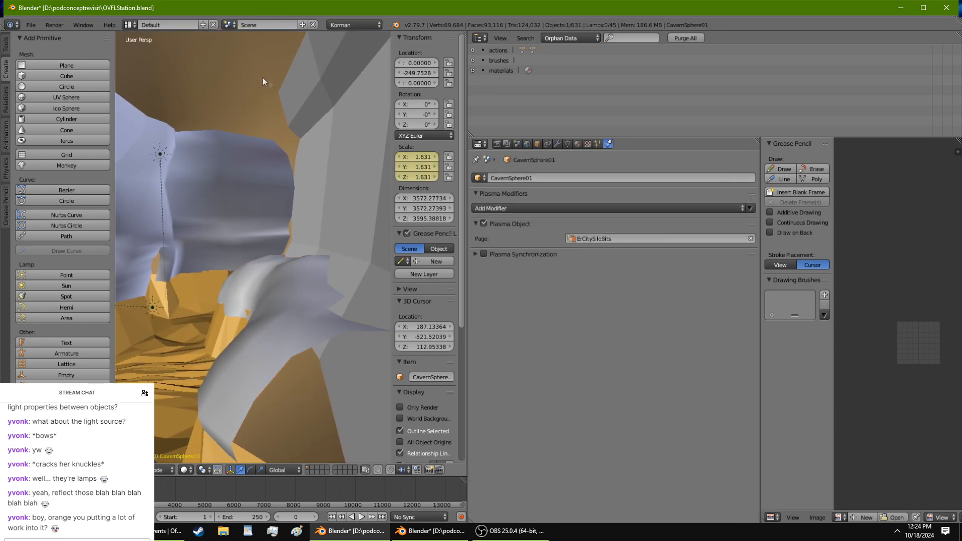
click(527, 206)
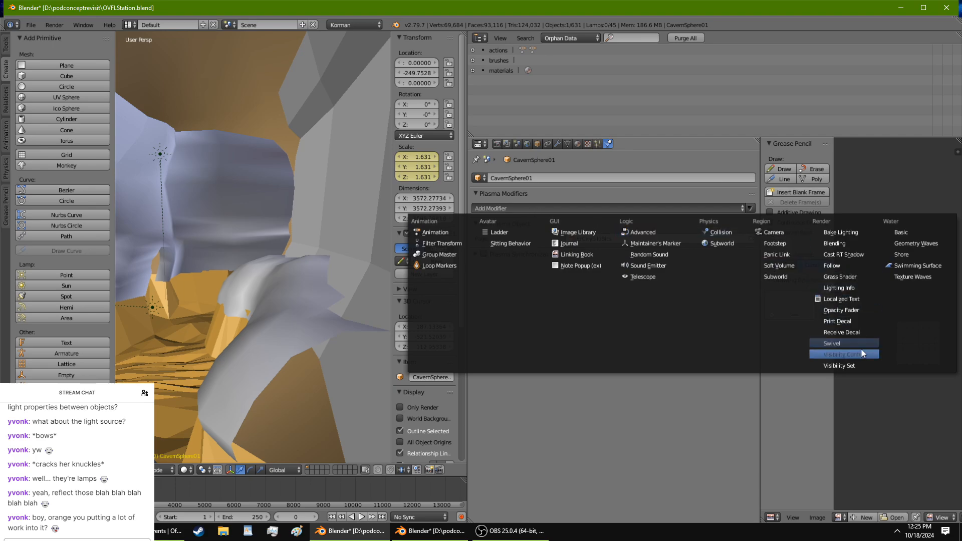
click(854, 366)
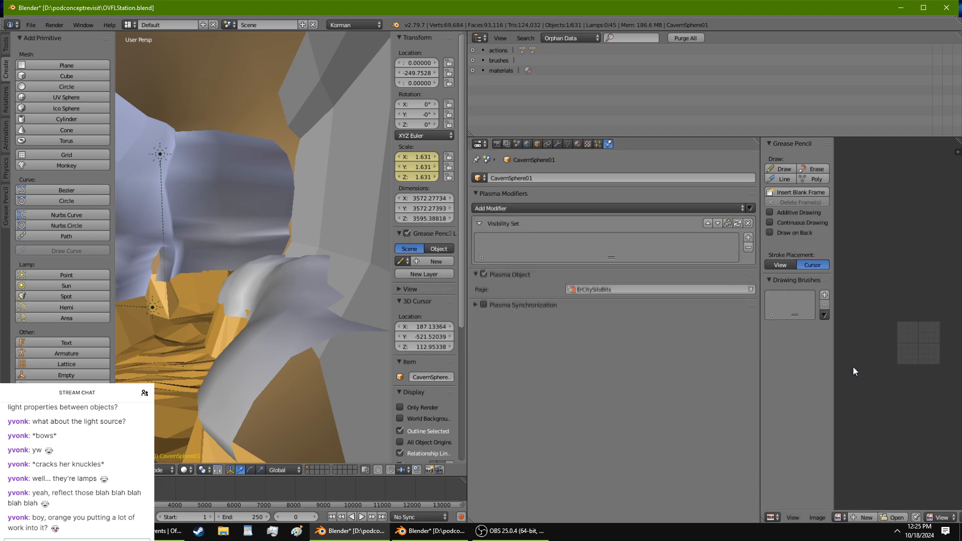
Step: Add an entry to the cavern sphere's Visibility Set with EnvMap-LakeReflection as its control object
click(748, 239)
click(710, 271)
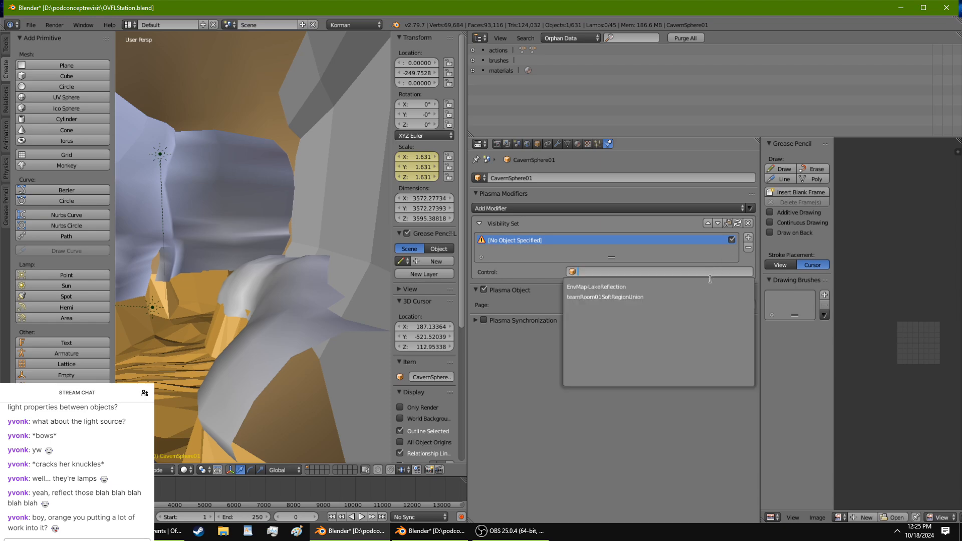
click(709, 286)
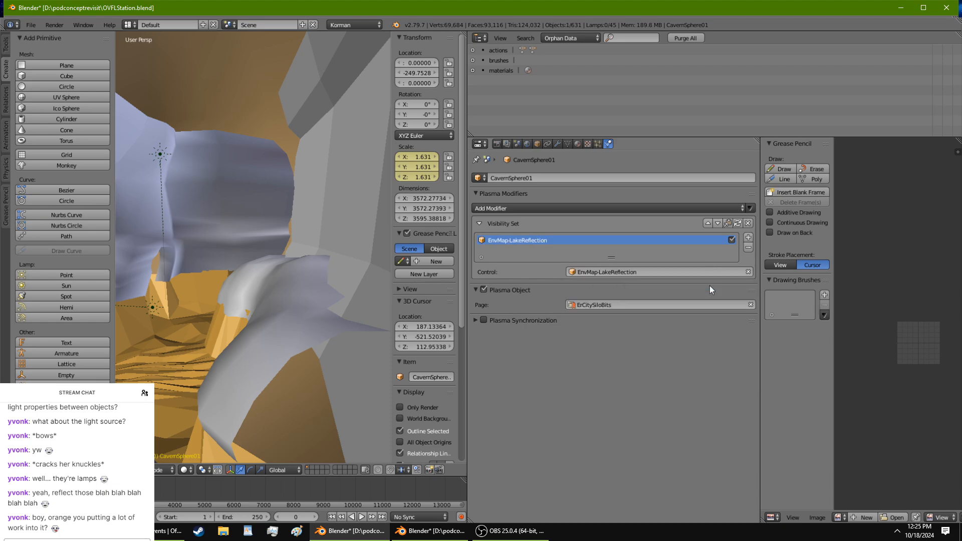
Step: Save OVFLStation.blend over the existing file and close the VCATH619B.blend reference
middle_drag(352, 292, 172, 373)
middle_drag(203, 314, 263, 305)
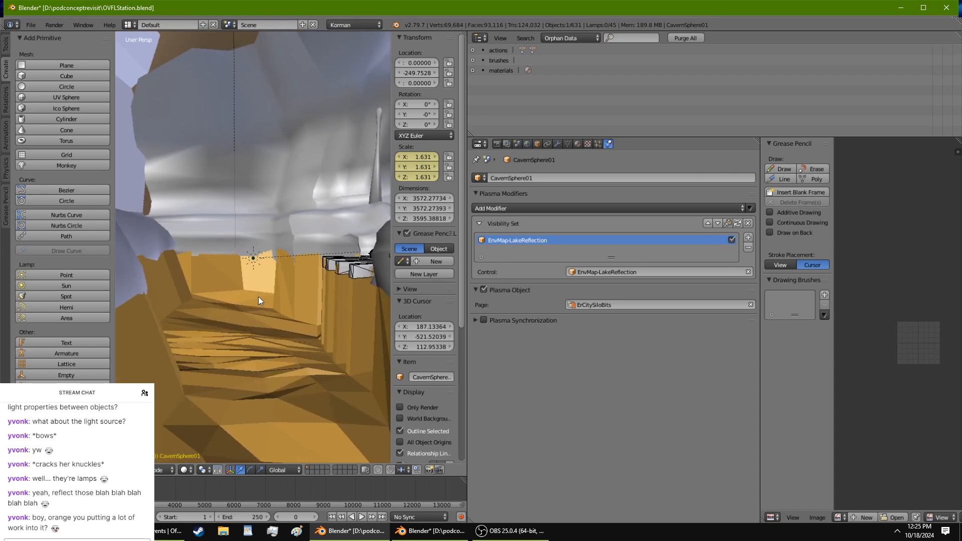
key(ctrl+s)
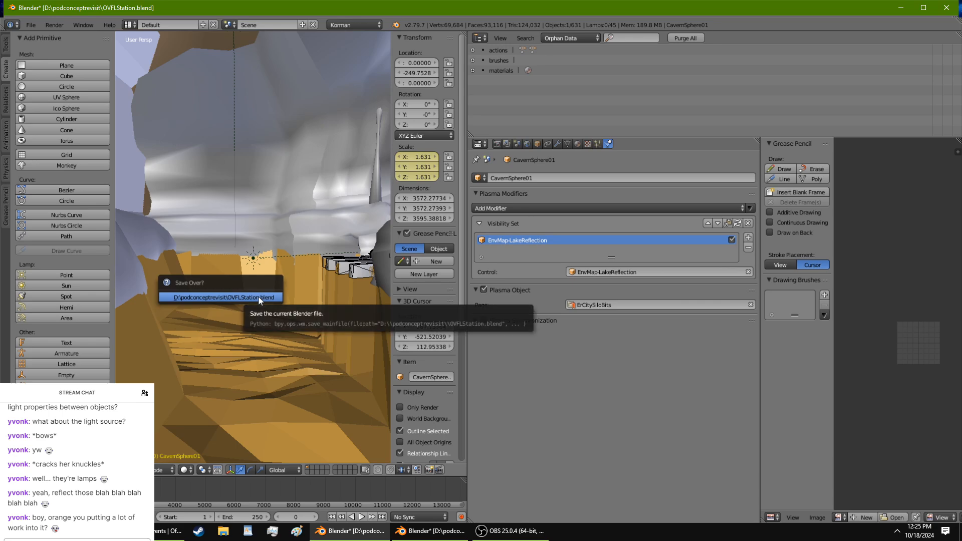
click(258, 296)
click(430, 531)
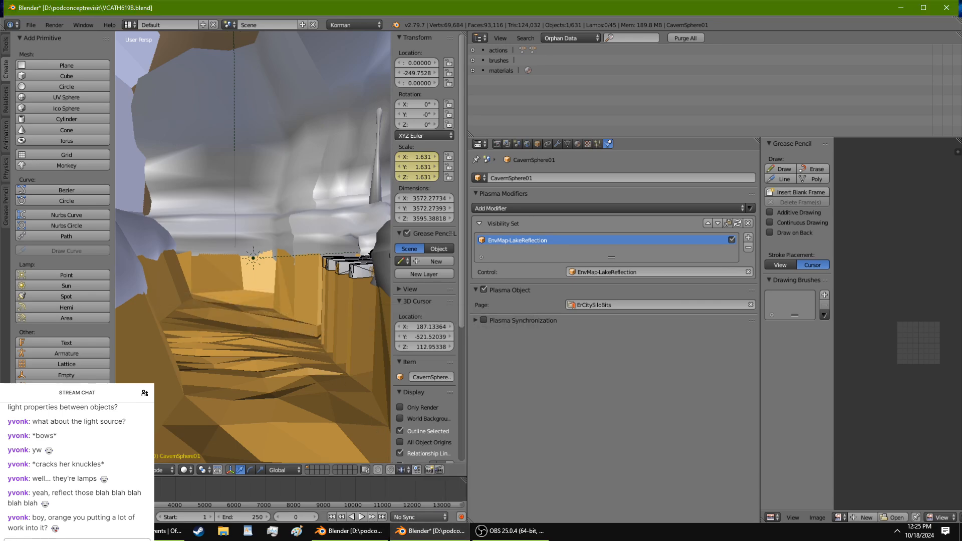
key(alt+F4)
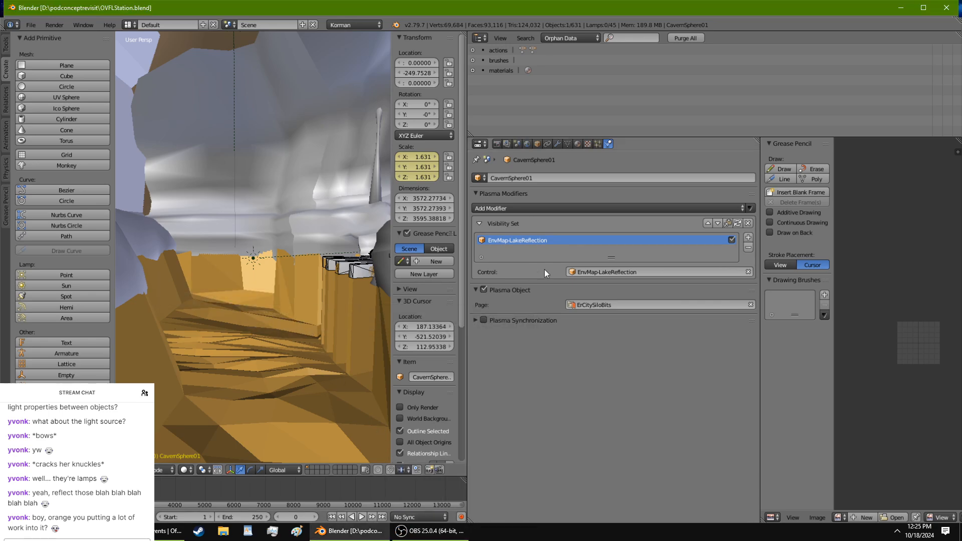
Step: Show the World settings containing the Plasma Age export options and save OVFLStation.blend again
click(526, 144)
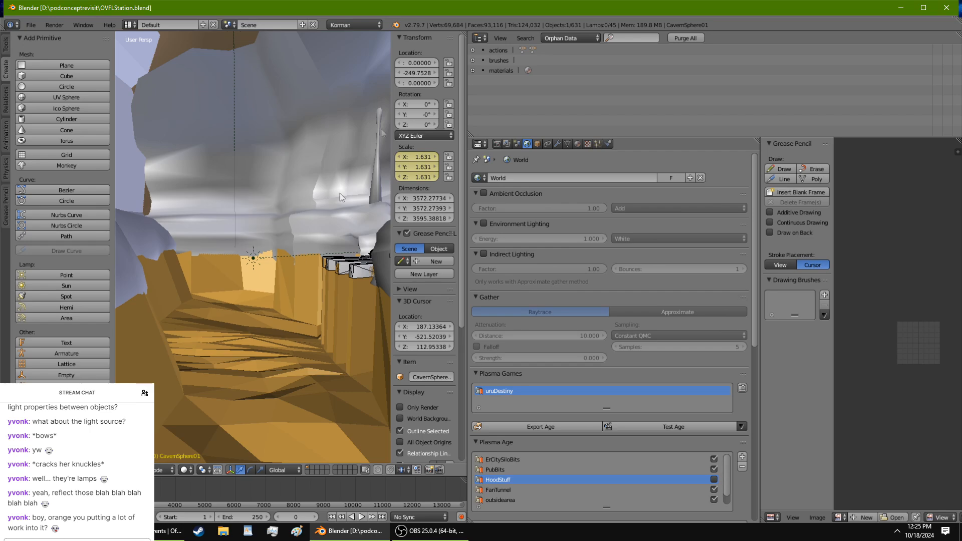
key(ctrl+s)
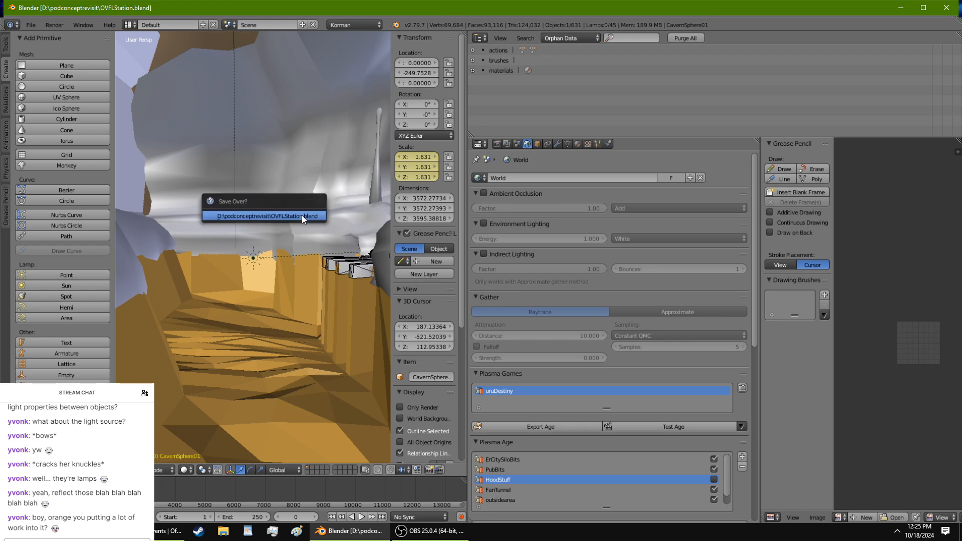
click(302, 216)
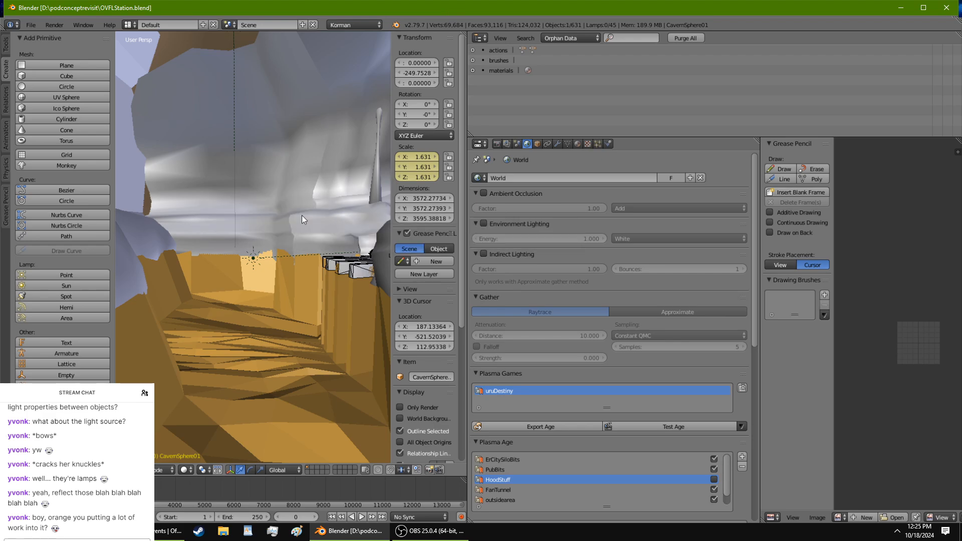
Step: Run Test Age on the Plasma age with uruDestiny as the target game
click(627, 428)
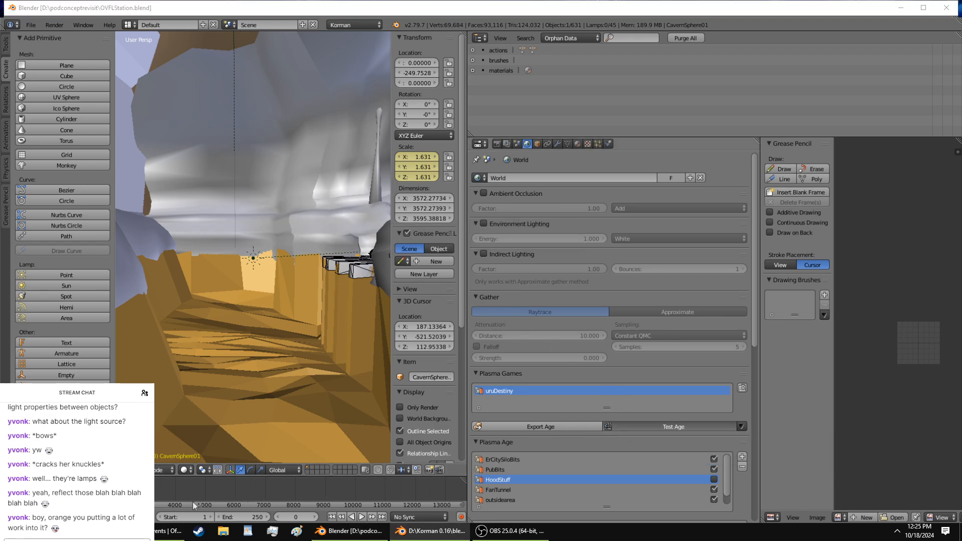
click(83, 532)
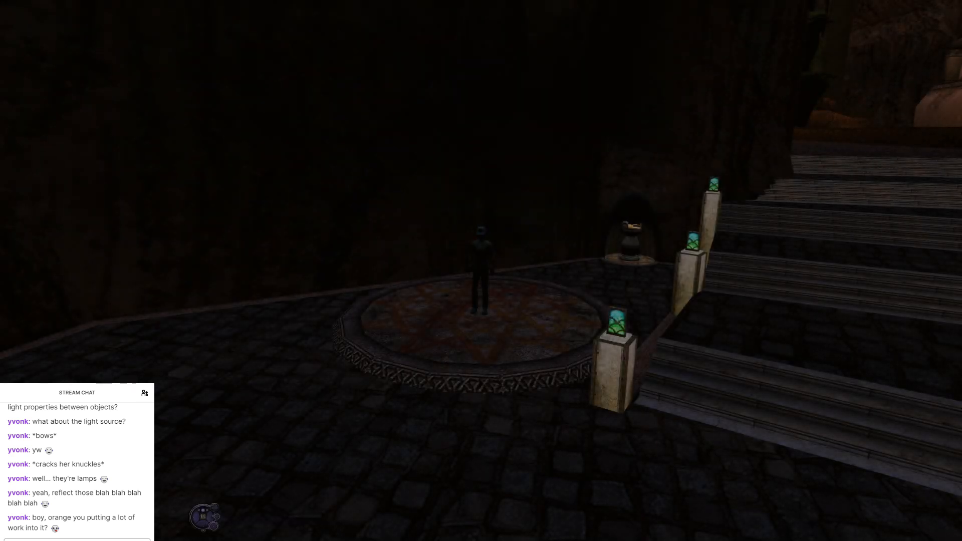
key(w)
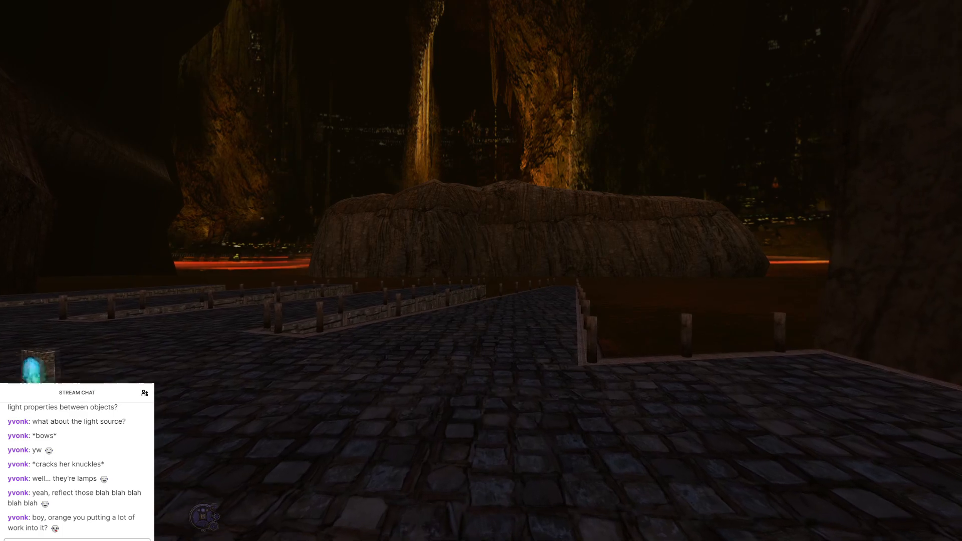
key(w)
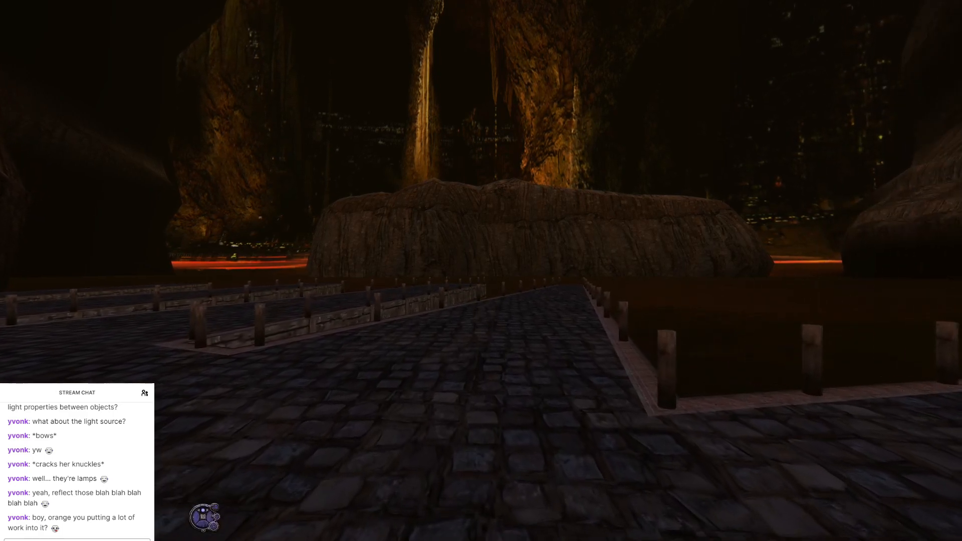
key(w)
key(d)
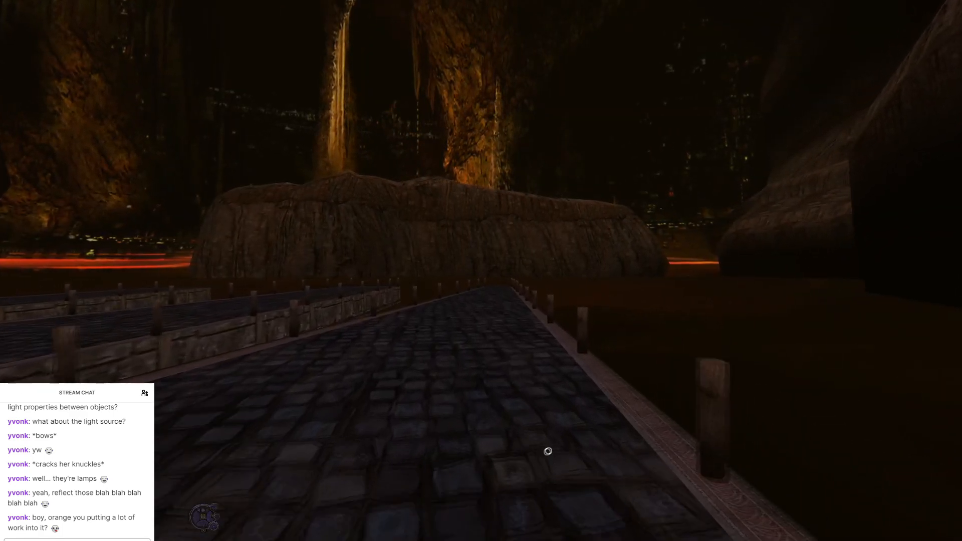
key(d)
key(w)
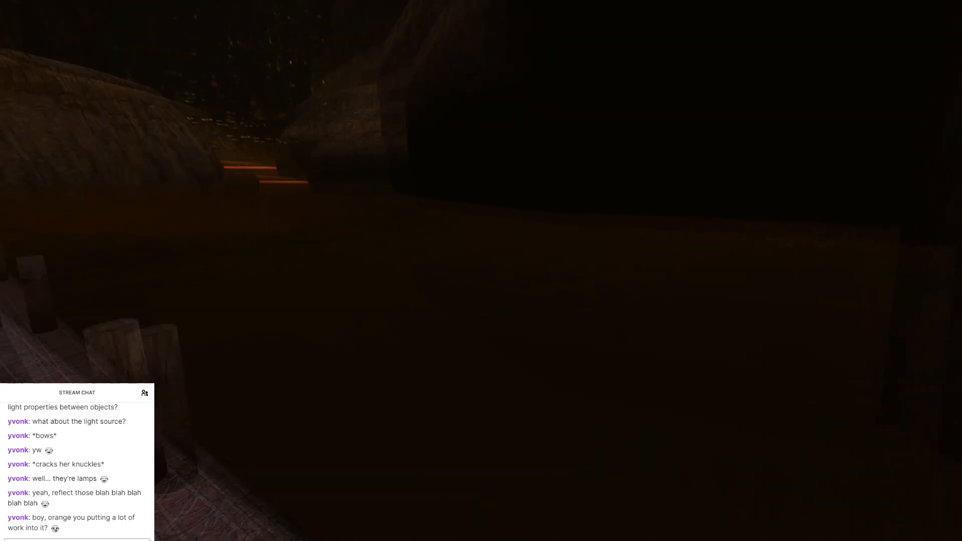
key(w)
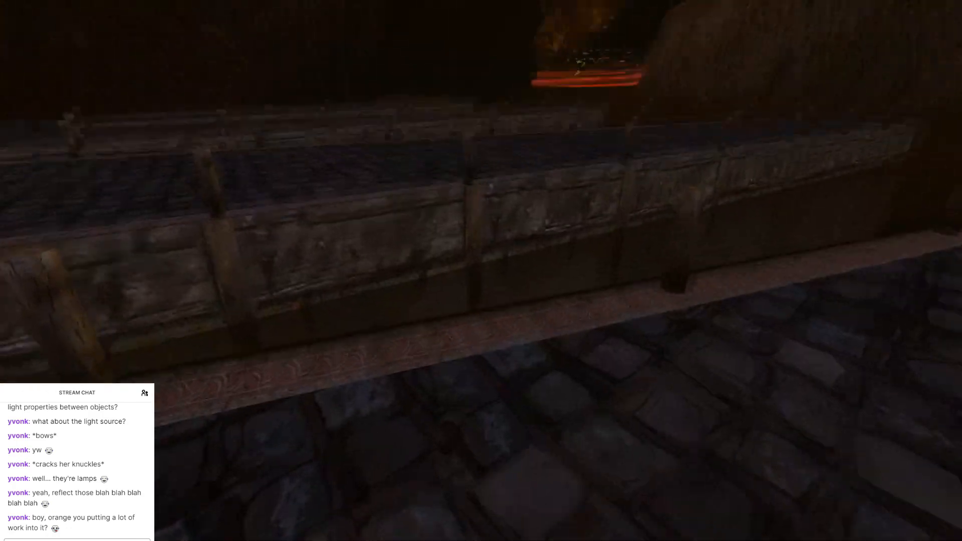
key(w)
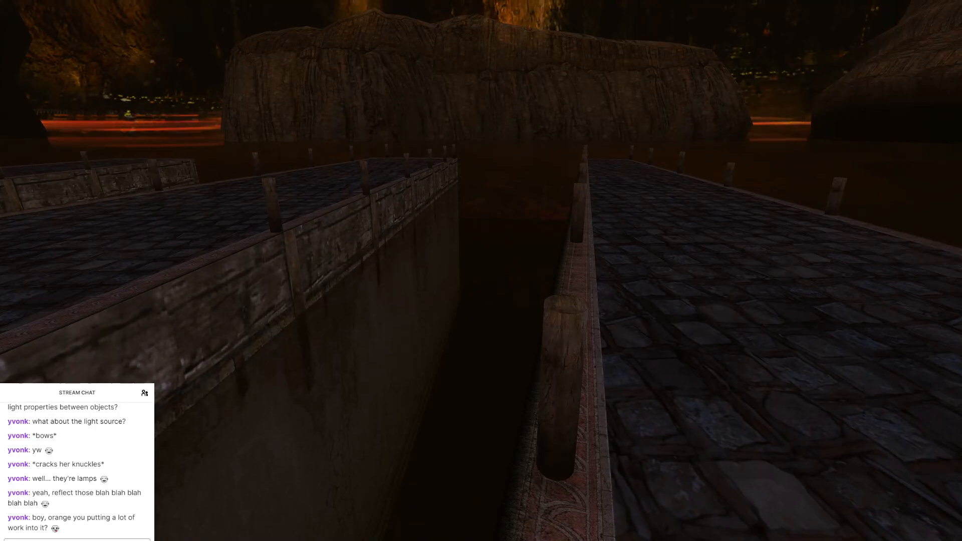
key(w)
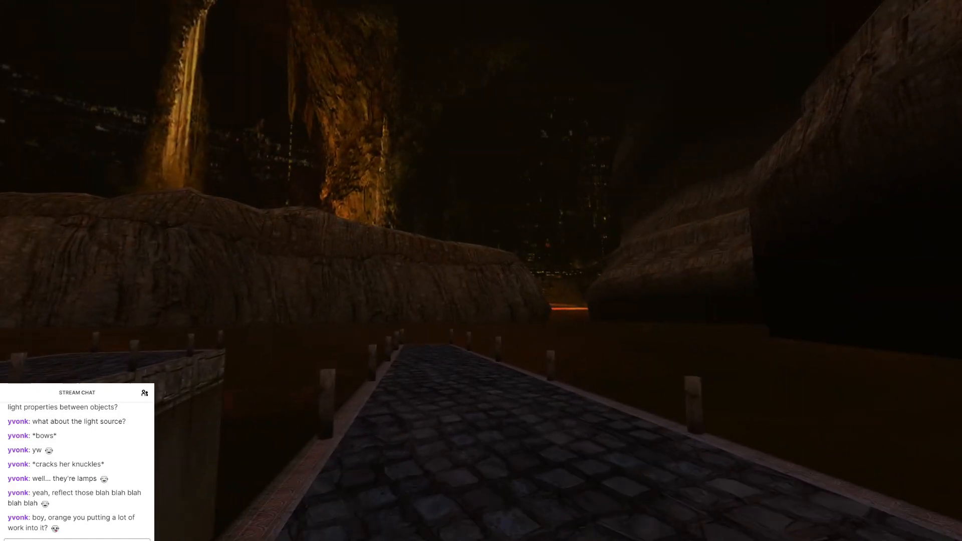
key(w)
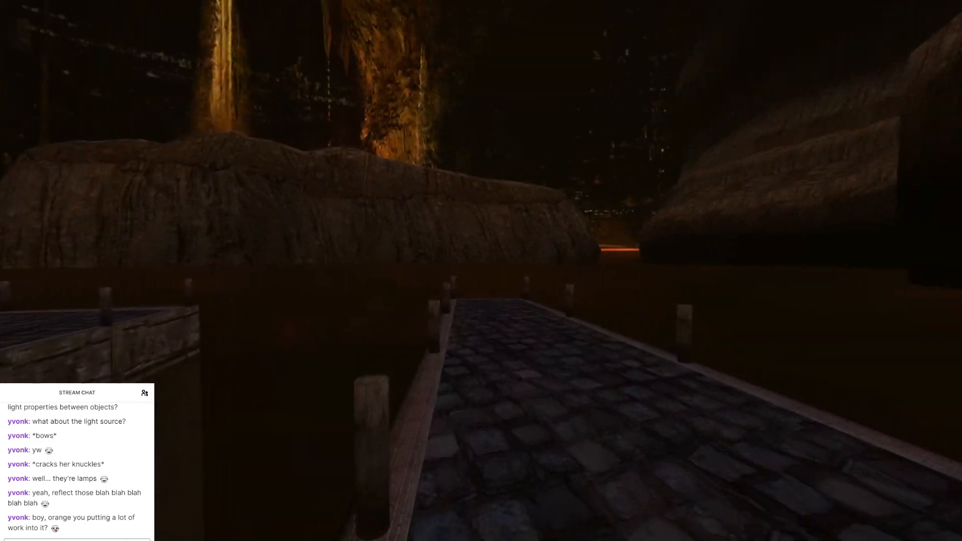
key(w)
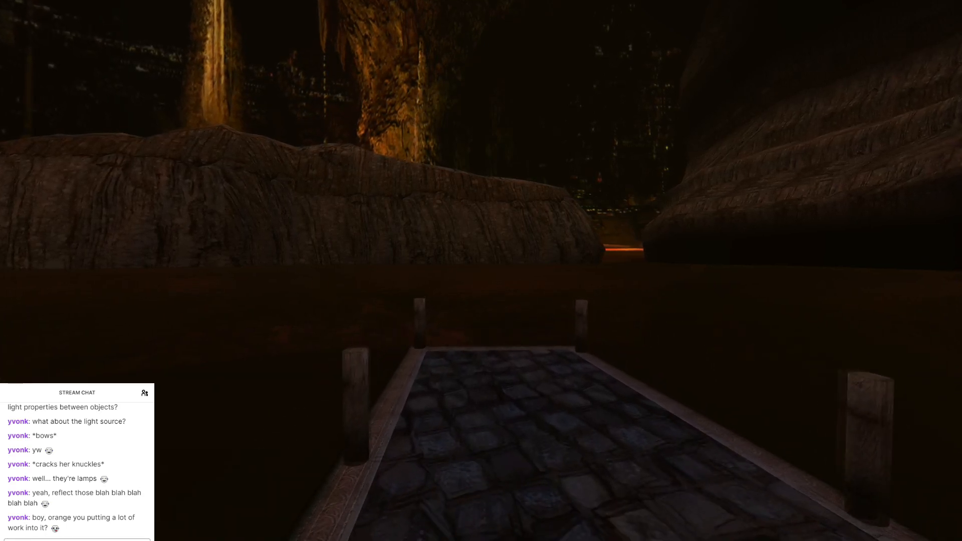
key(w)
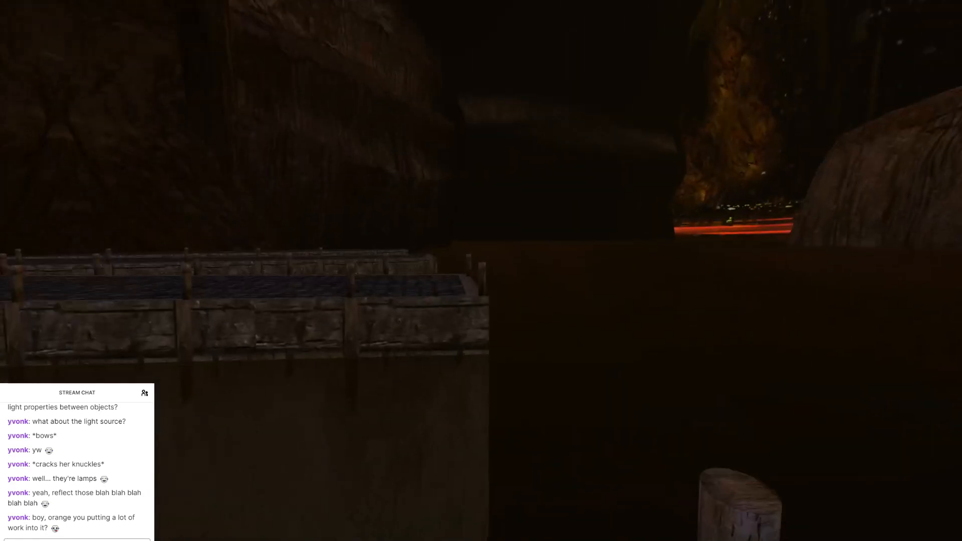
key(w)
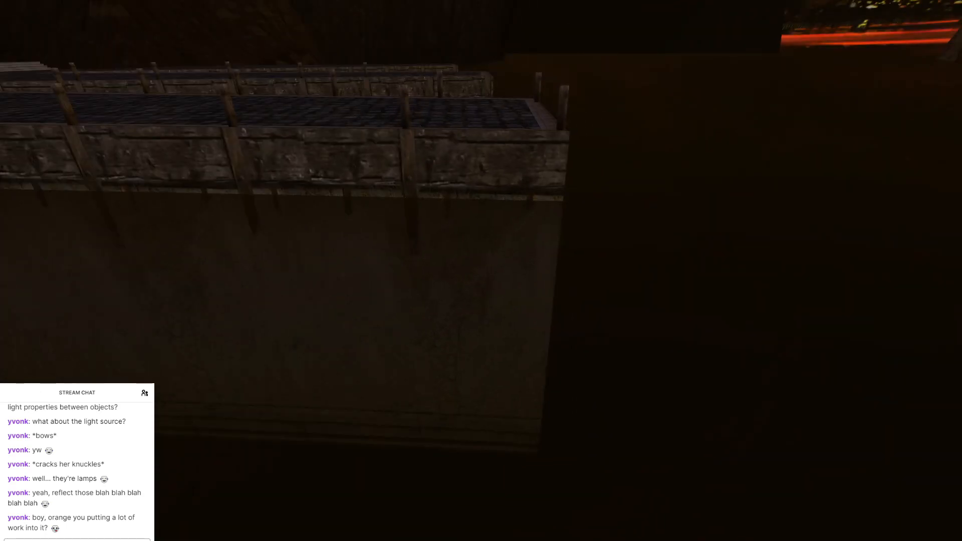
key(w)
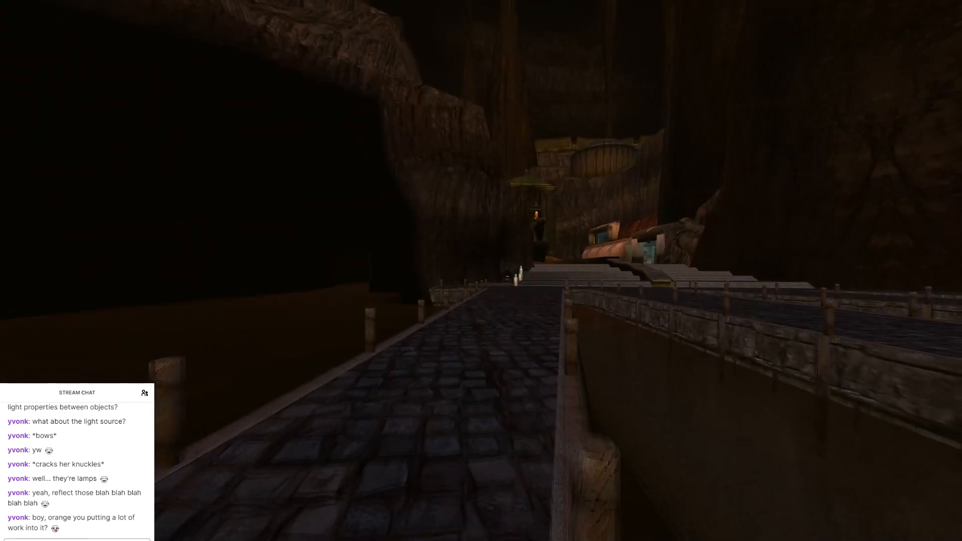
key(w)
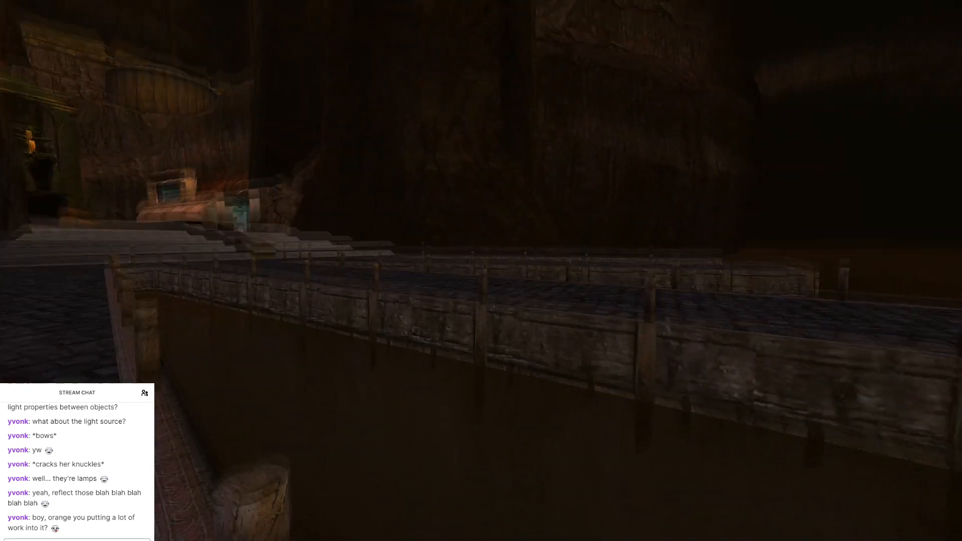
key(w)
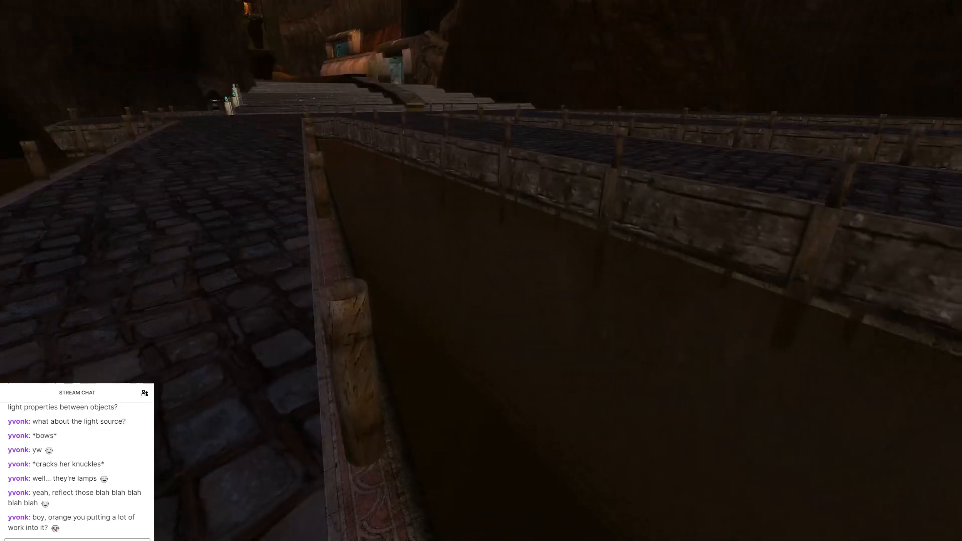
key(s)
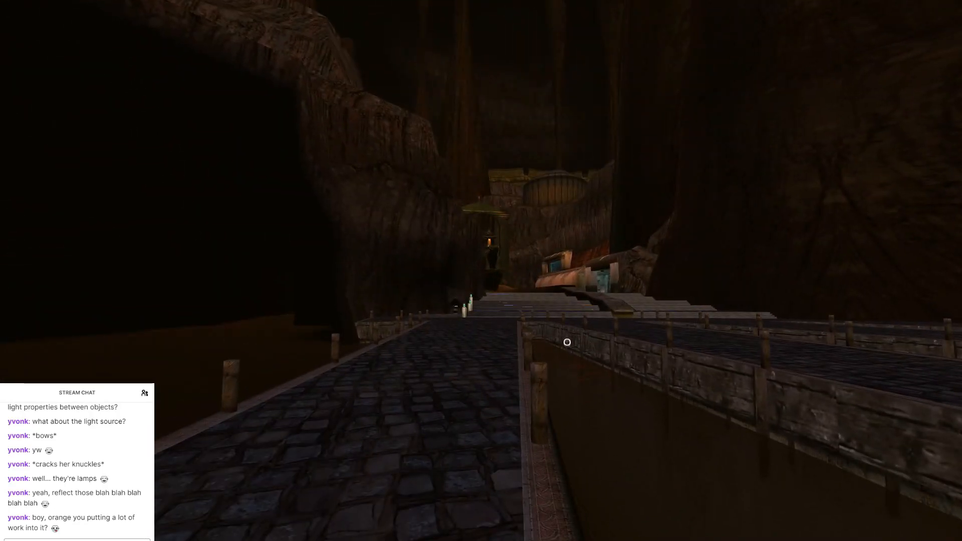
key(a)
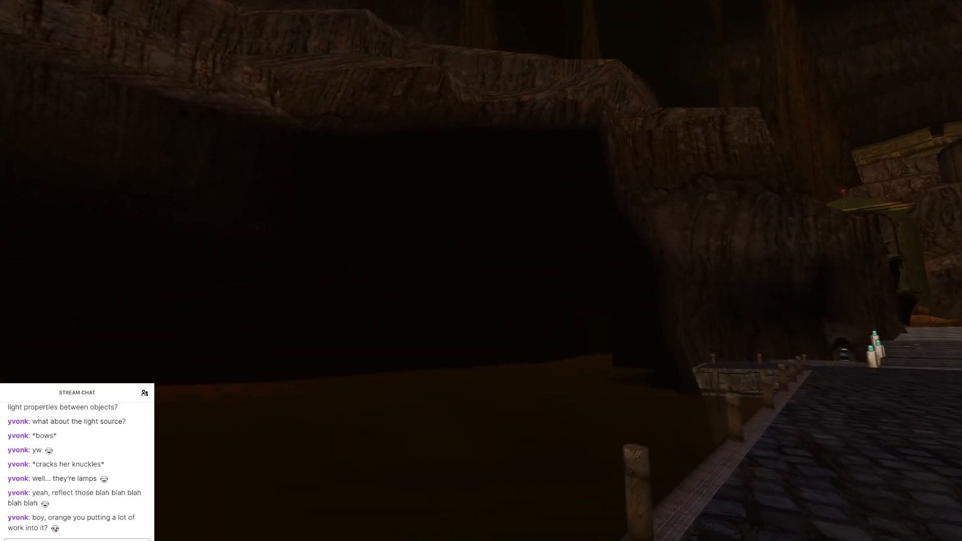
key(d)
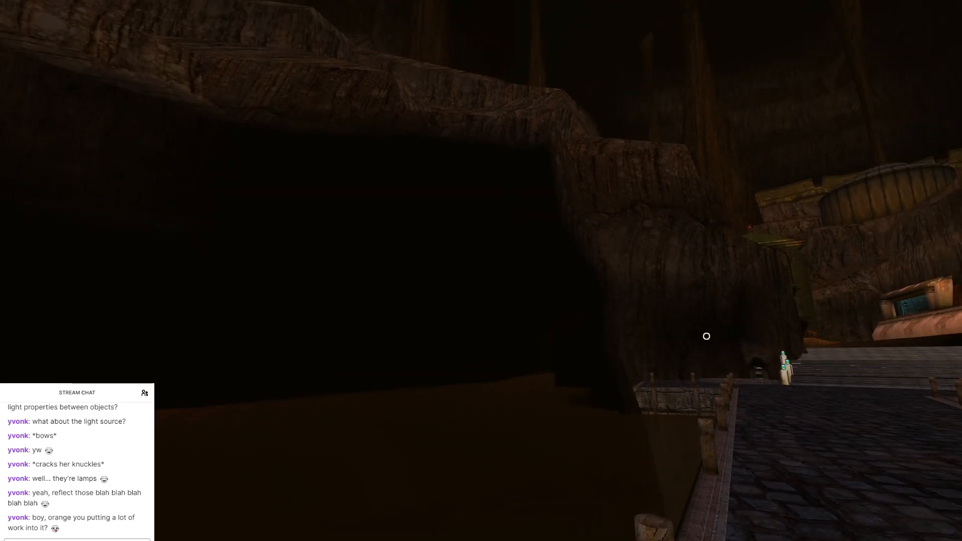
key(a)
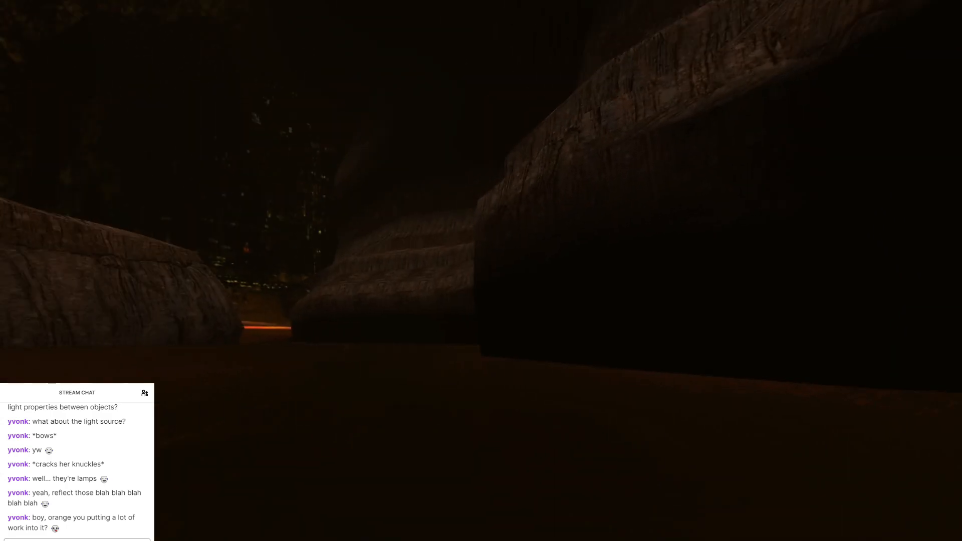
key(a)
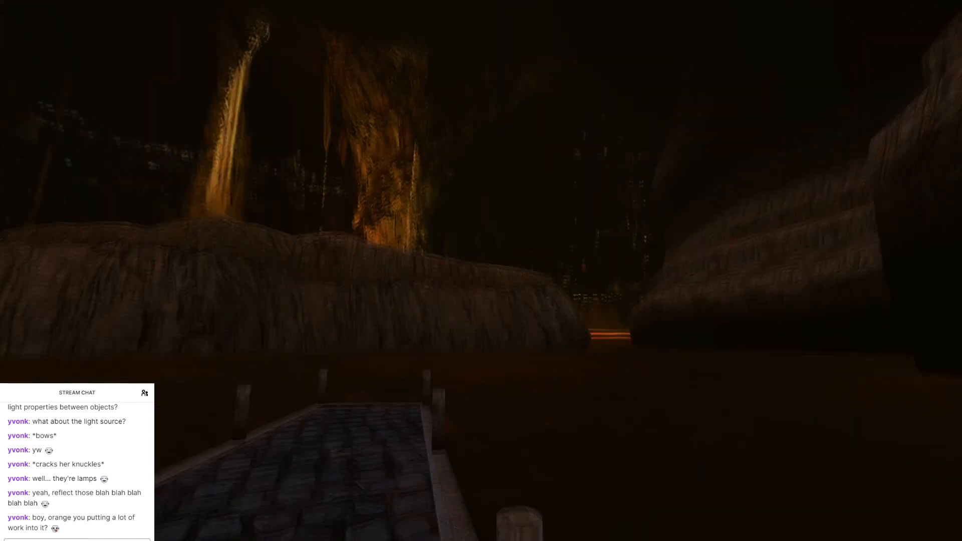
key(a)
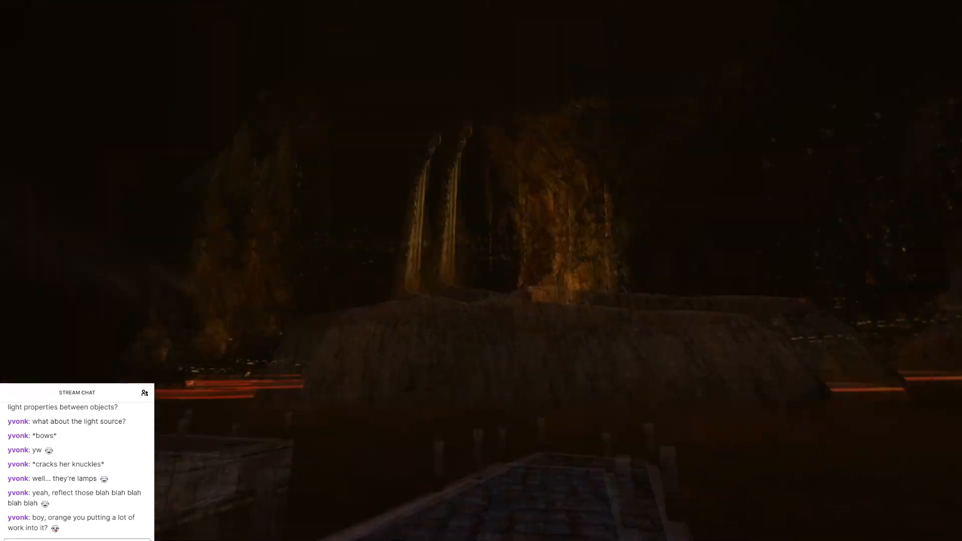
key(d)
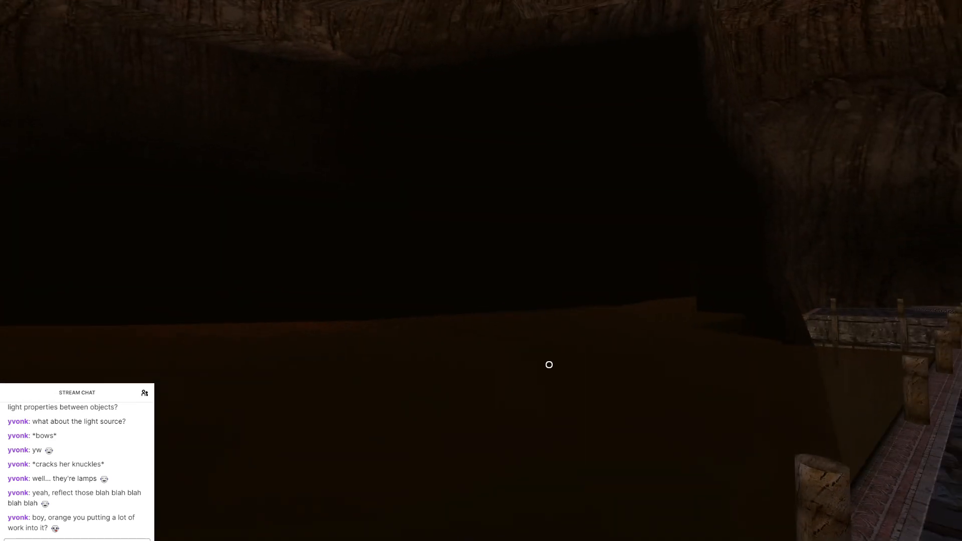
key(w)
key(d)
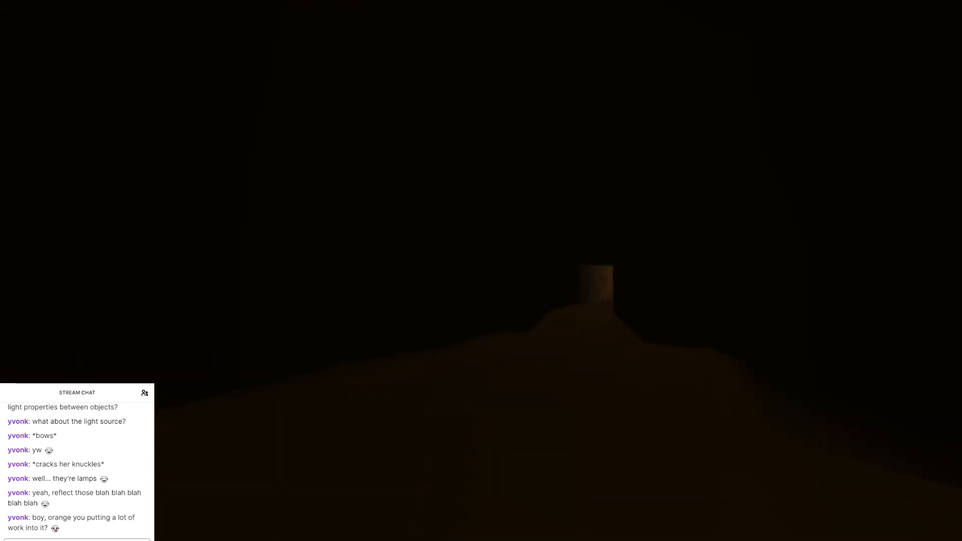
key(w)
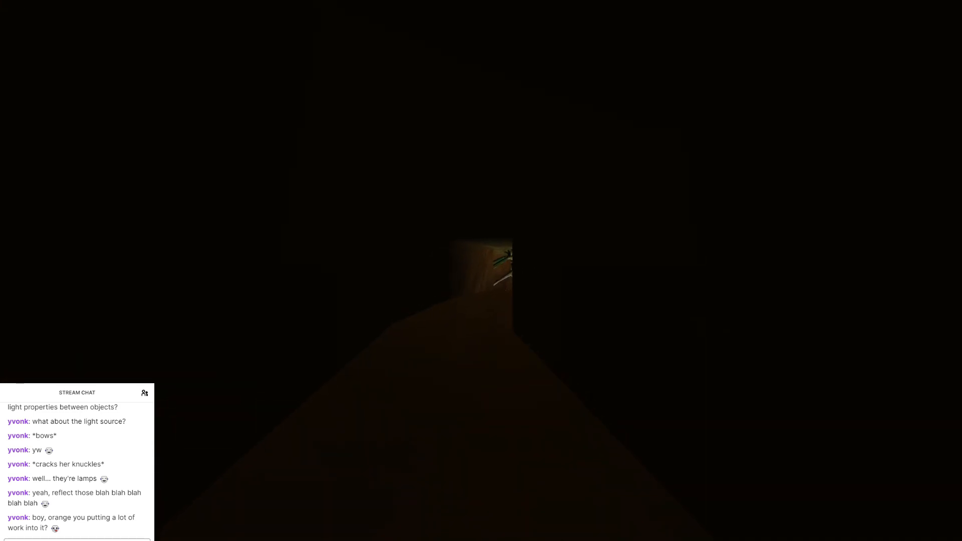
key(w)
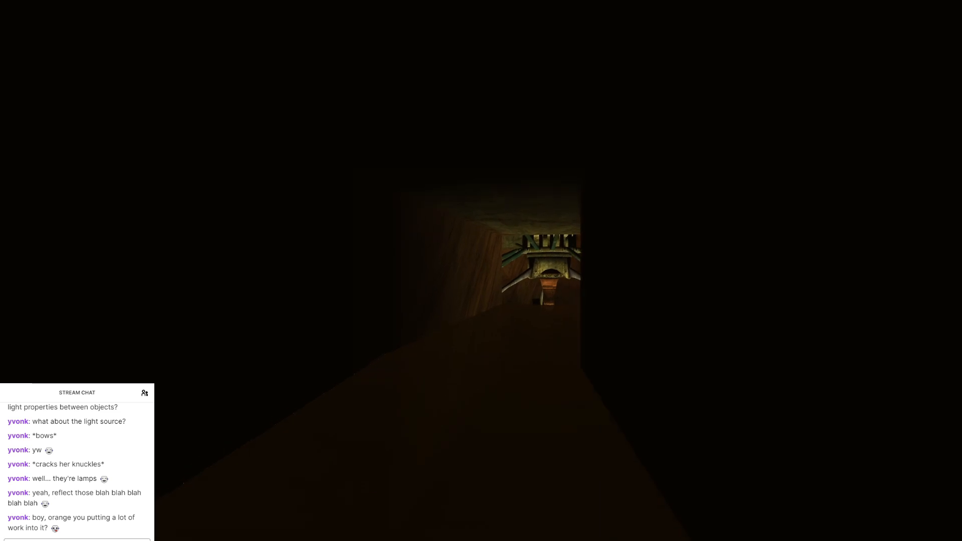
key(w)
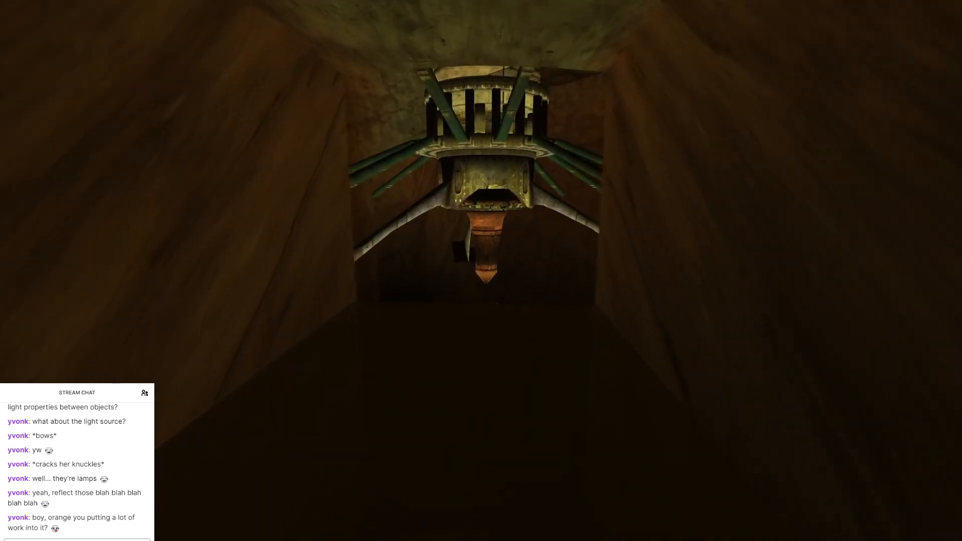
key(w)
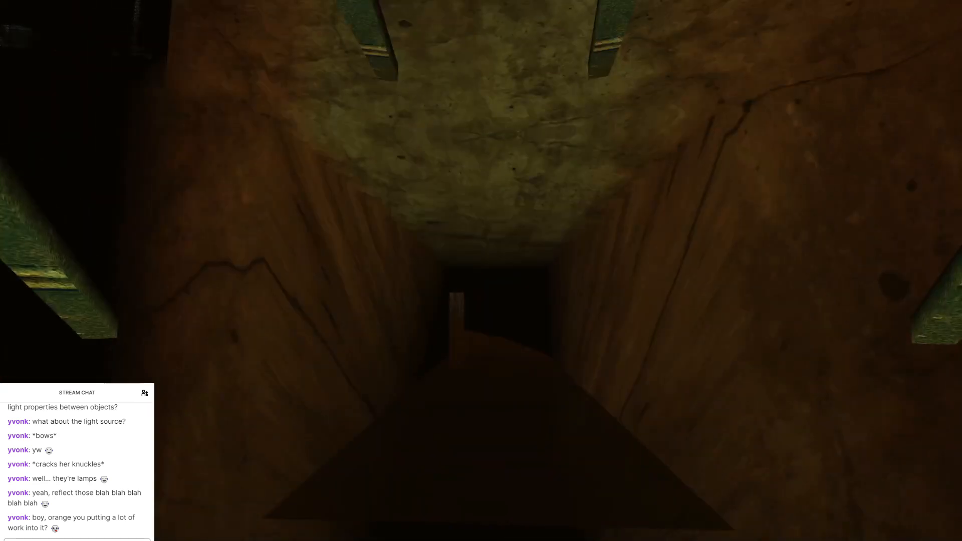
key(w)
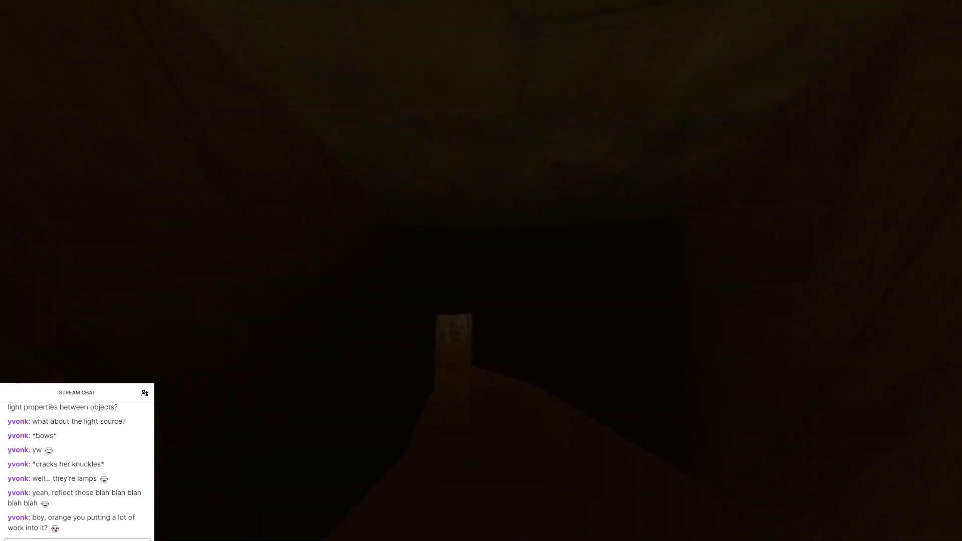
key(w)
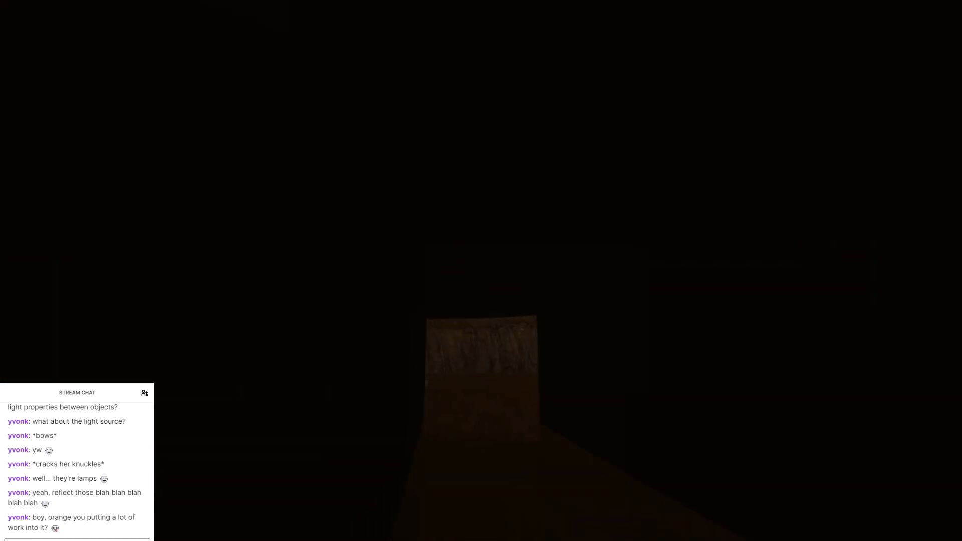
key(w)
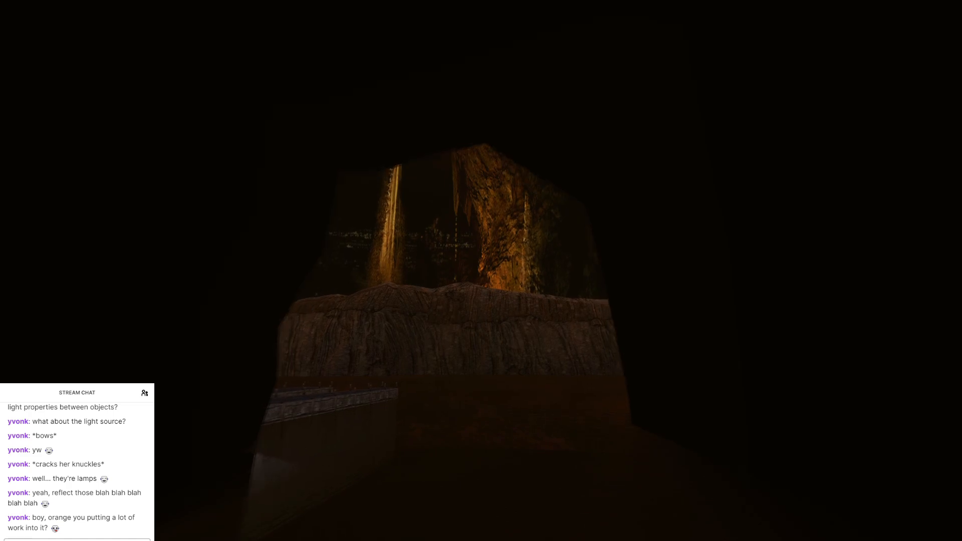
key(w)
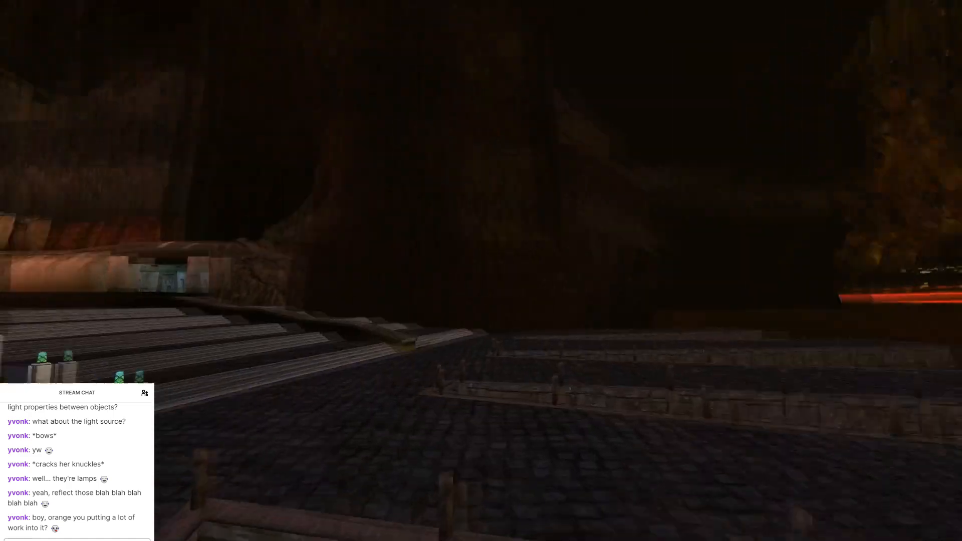
key(w)
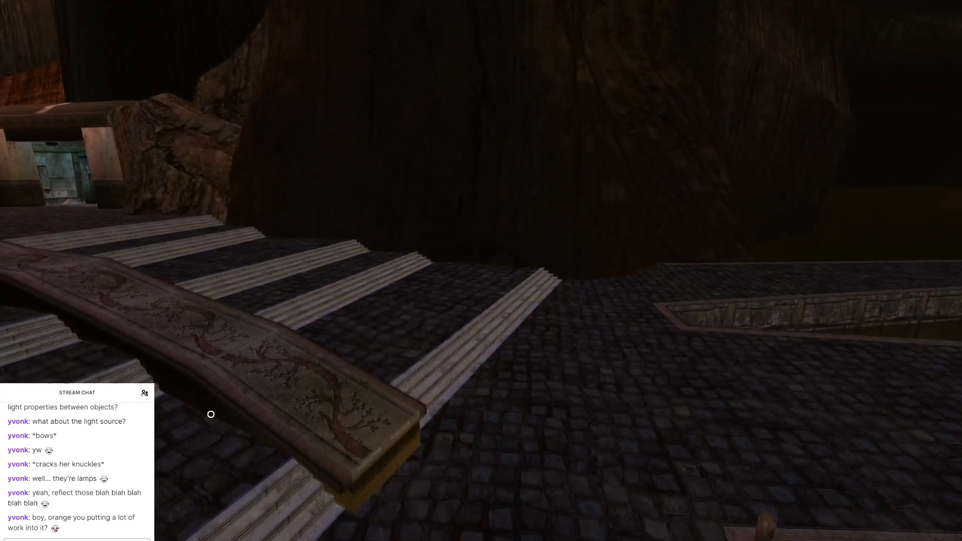
key(w)
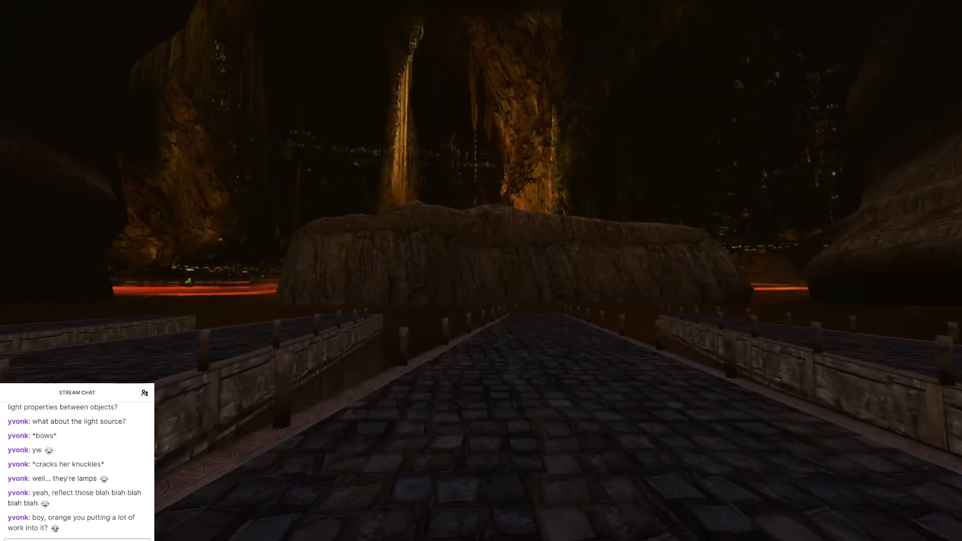
key(w)
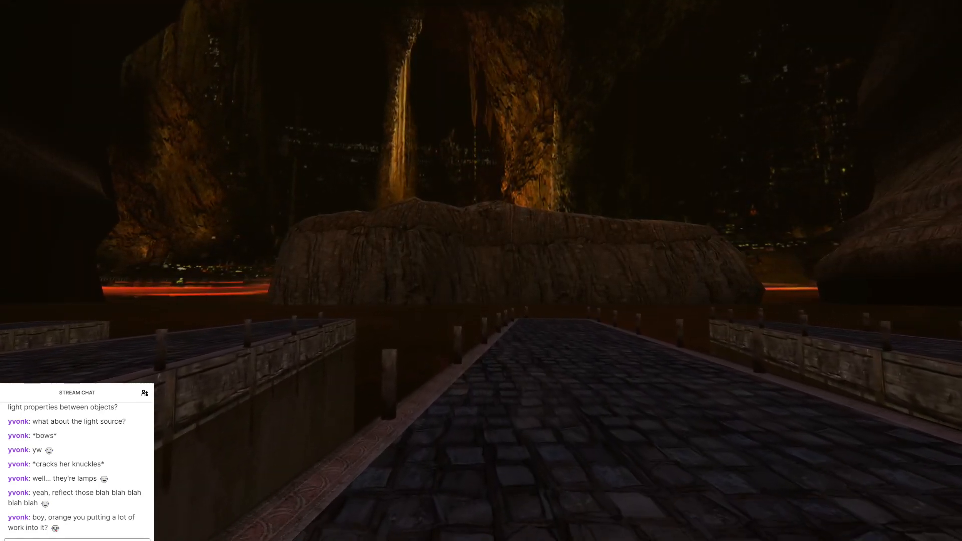
Step: Walk to the end of the pier to inspect the lake reflection, and quit Uru
key(w)
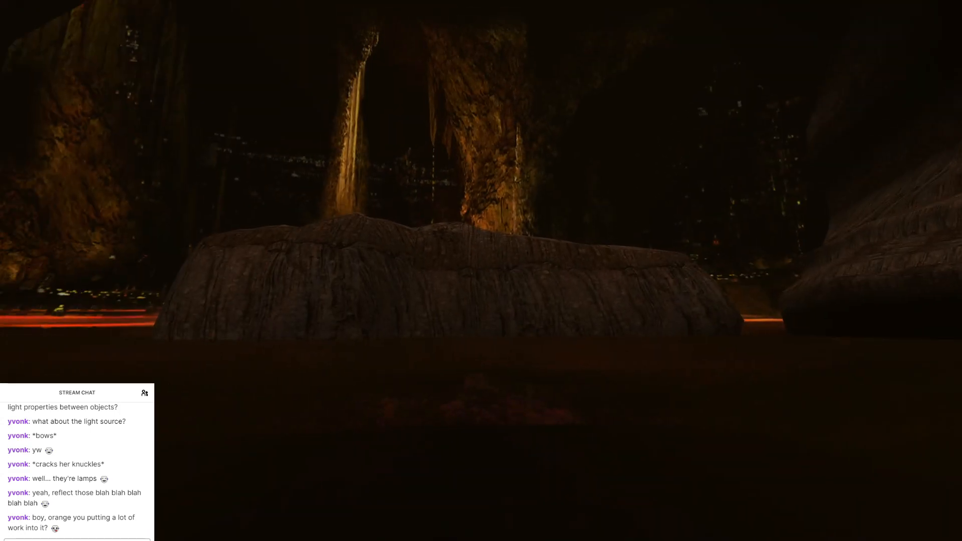
key(Escape)
click(586, 220)
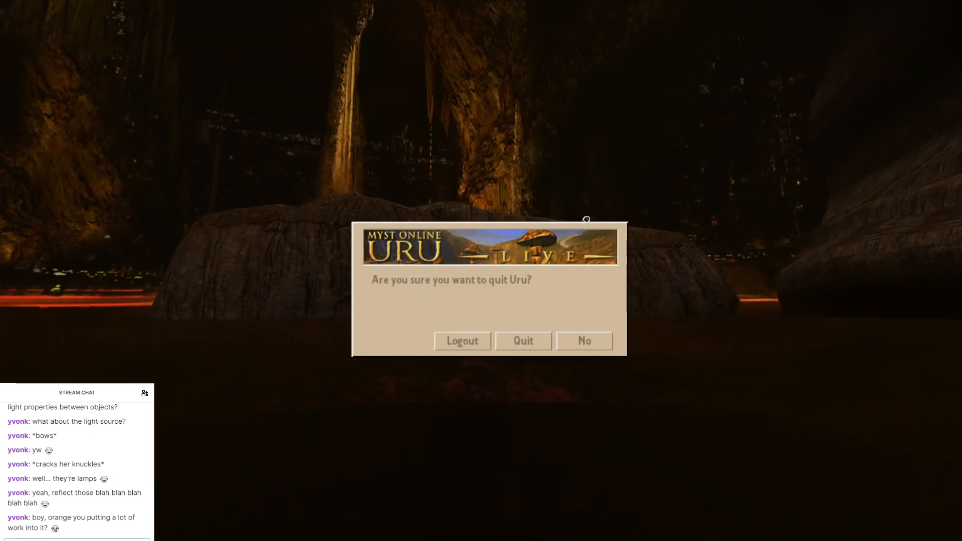
click(516, 345)
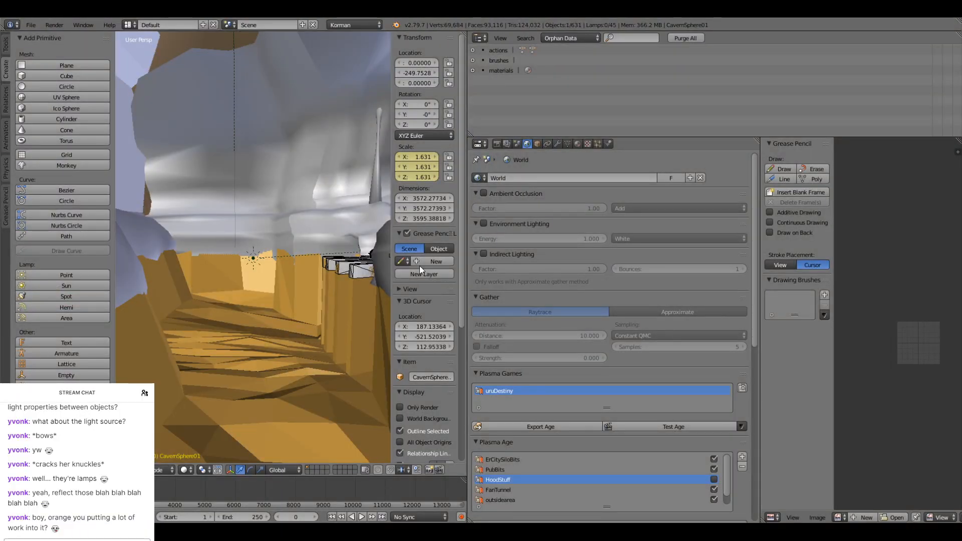
Step: Delete the Col and Alpha vertex color layers from the cavern sphere's mesh
click(581, 144)
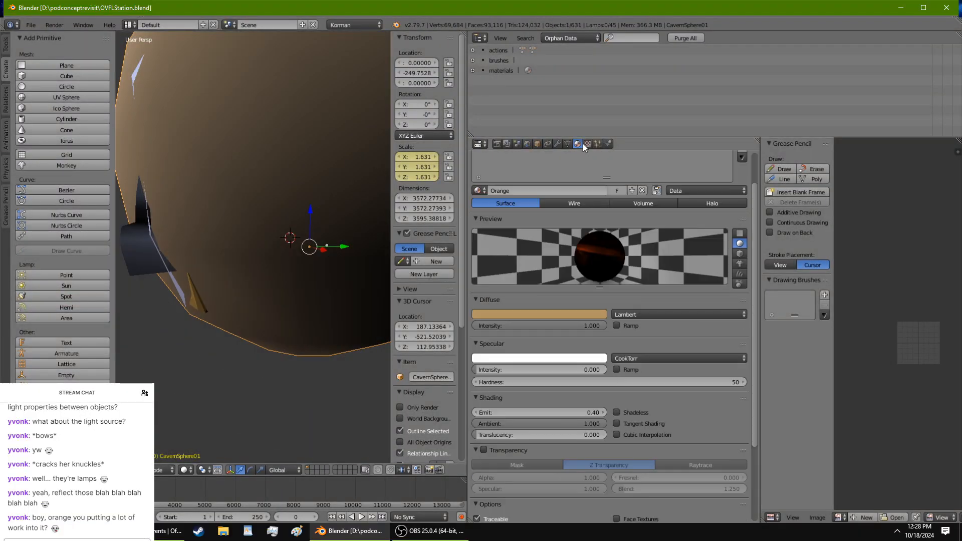
click(568, 144)
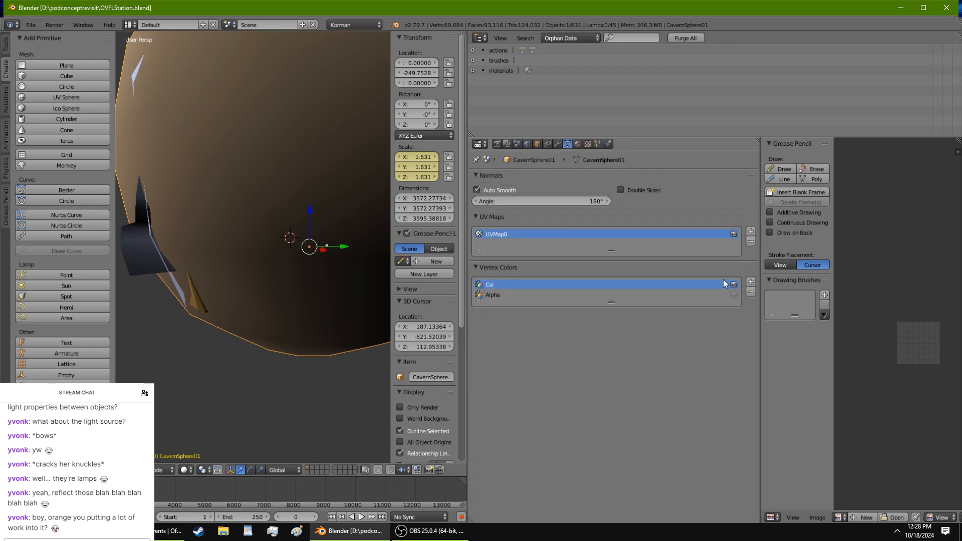
scroll(273, 188, down, 3)
scroll(283, 187, up, 3)
click(751, 293)
click(751, 292)
scroll(296, 189, up, 3)
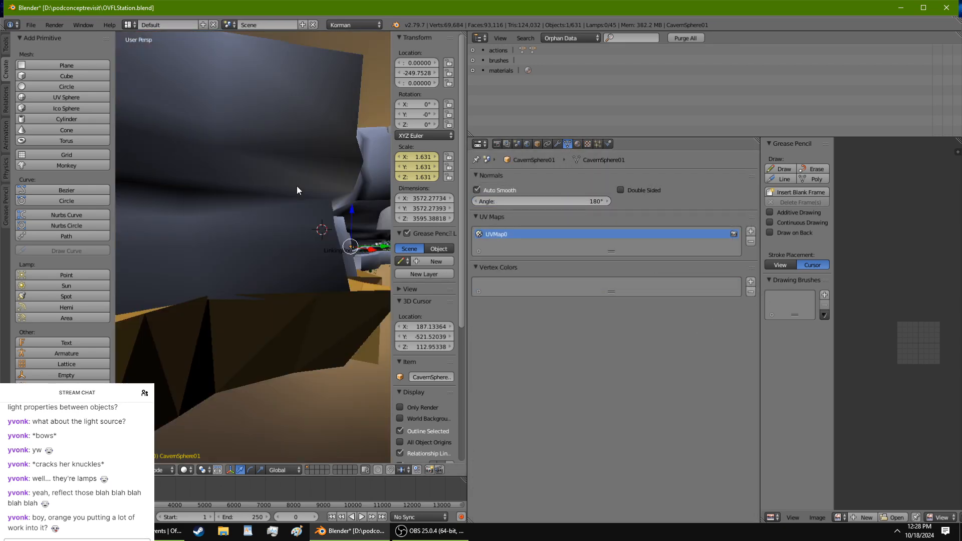
middle_drag(297, 190, 378, 276)
middle_drag(302, 252, 179, 189)
Step: Save OVFLStation.blend over the existing file and run Test Age with uruDestiny as the target game
key(ctrl+s)
click(179, 190)
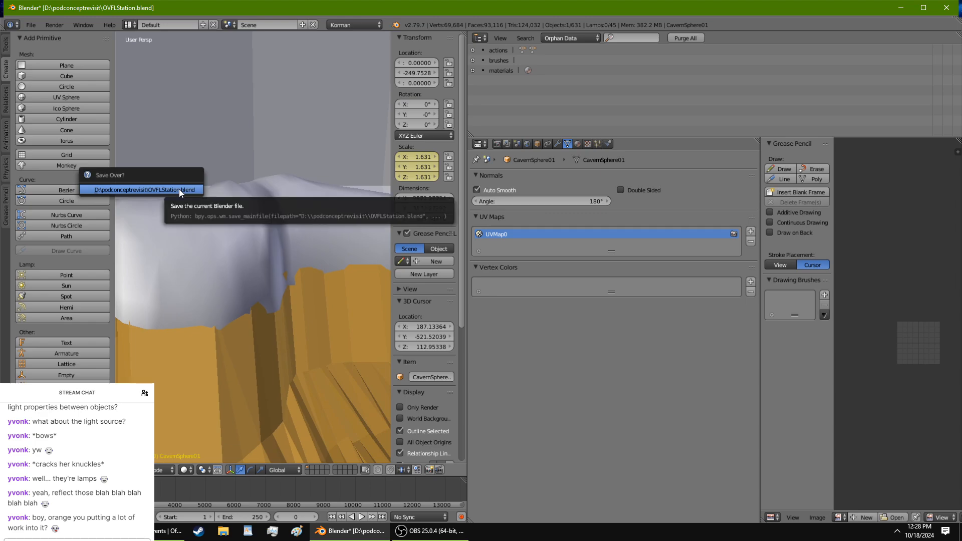
click(538, 144)
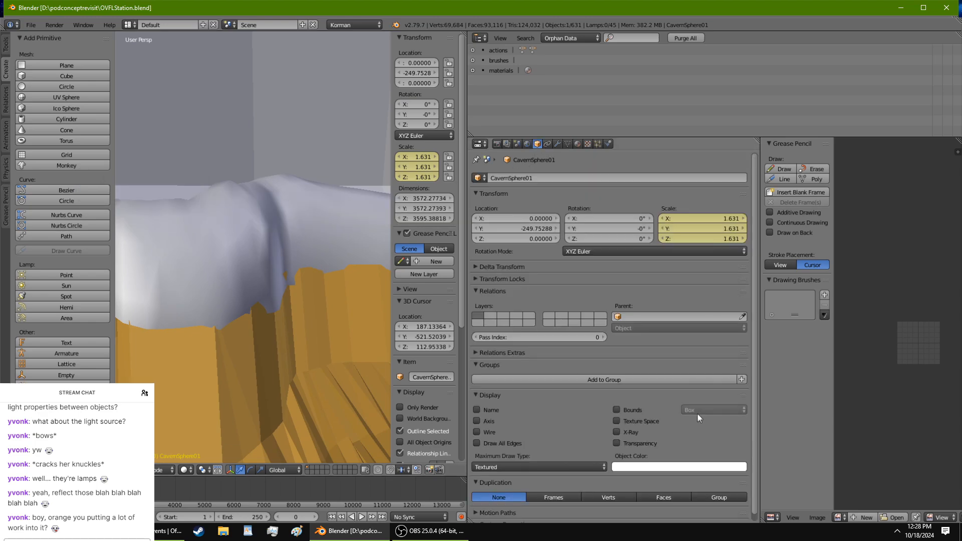
click(527, 144)
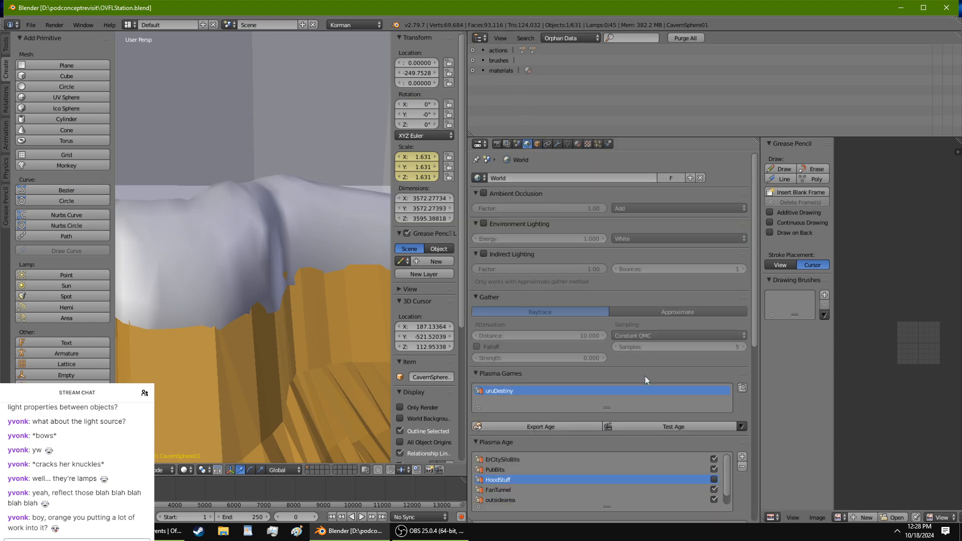
click(670, 428)
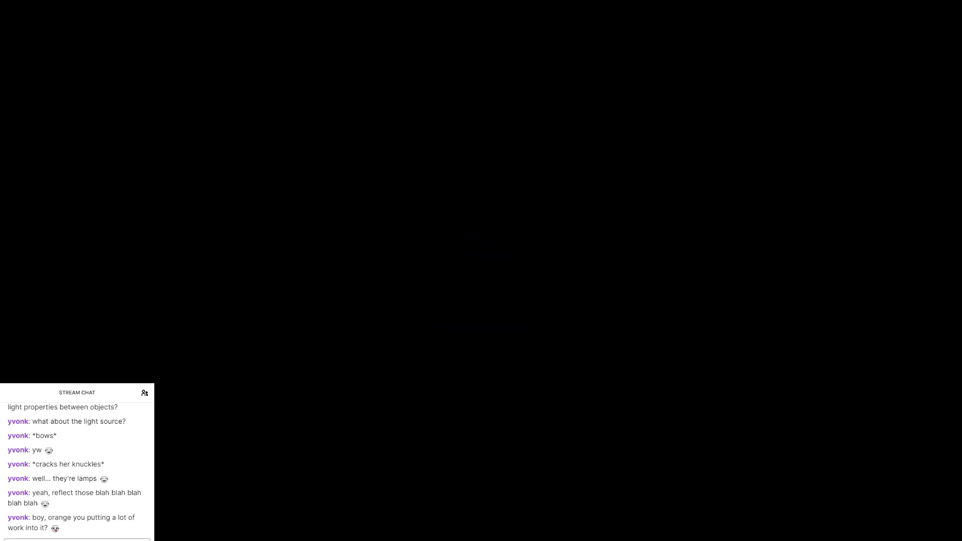
Step: Walk along the docks in the game and examine the cavern sphere and its reflection in the lake from several directions
key(w)
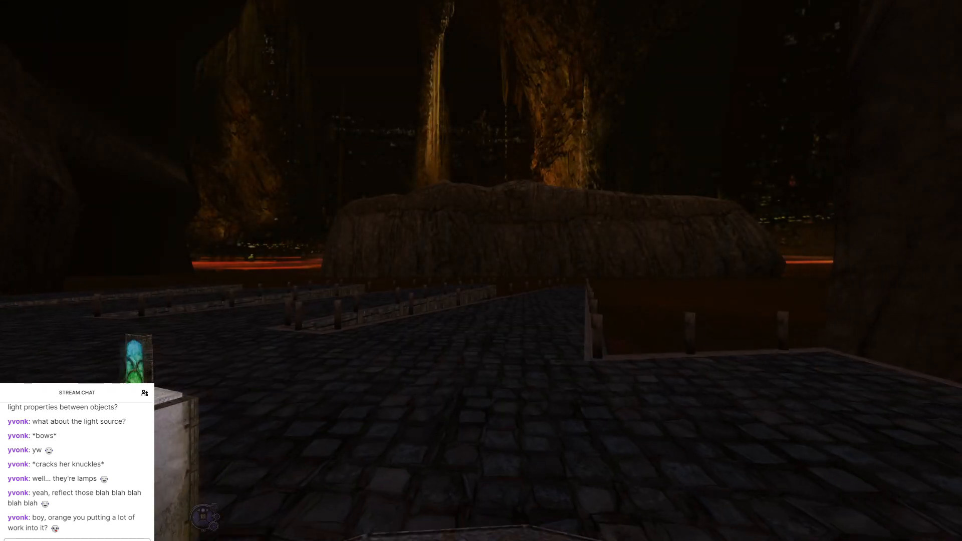
key(w)
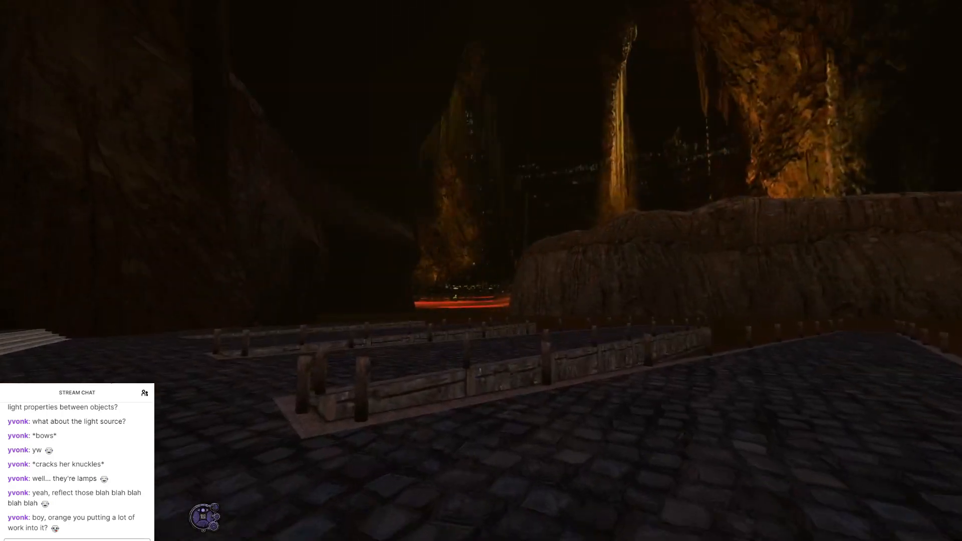
key(w)
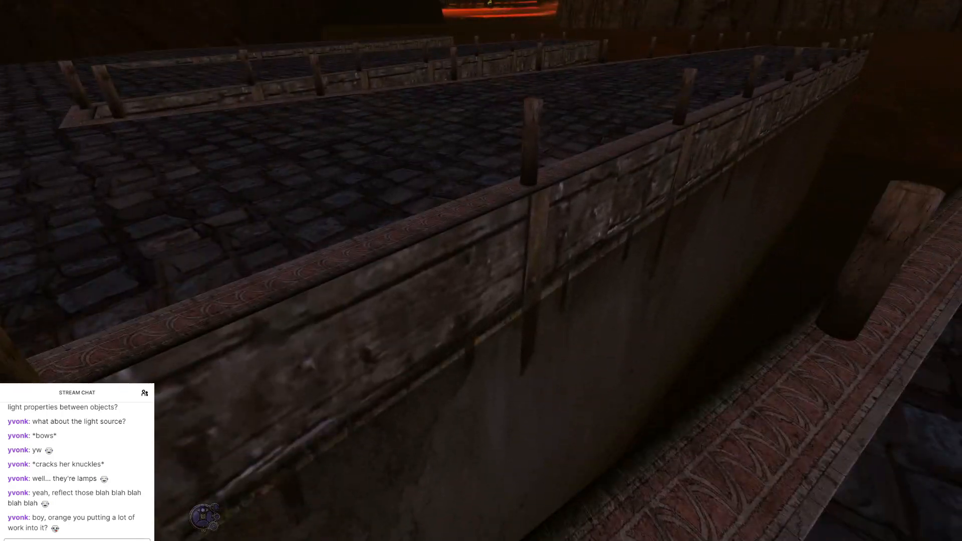
key(w)
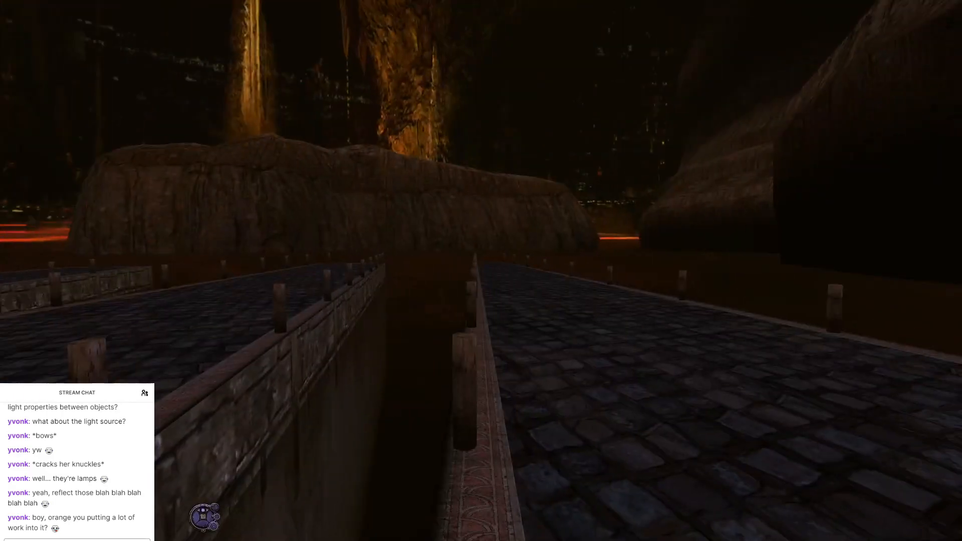
key(d)
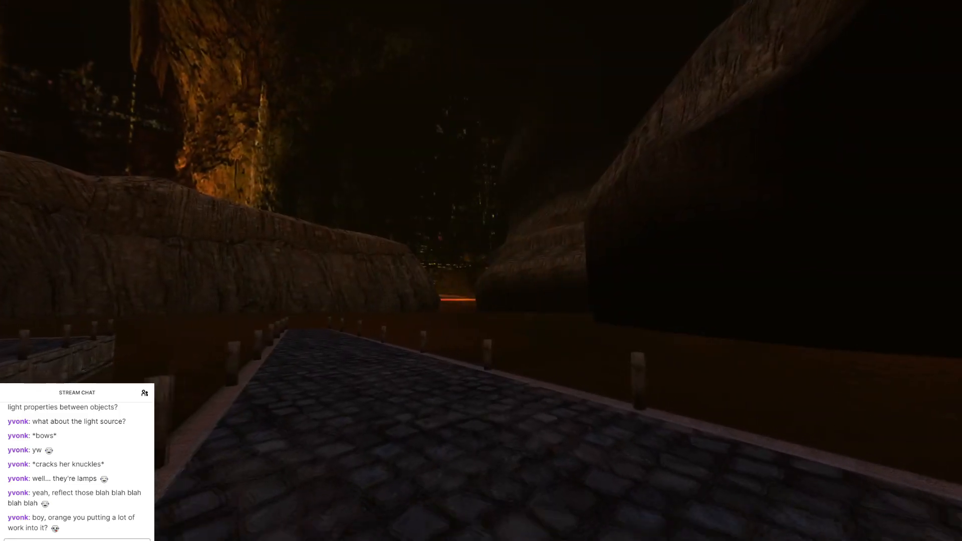
key(w)
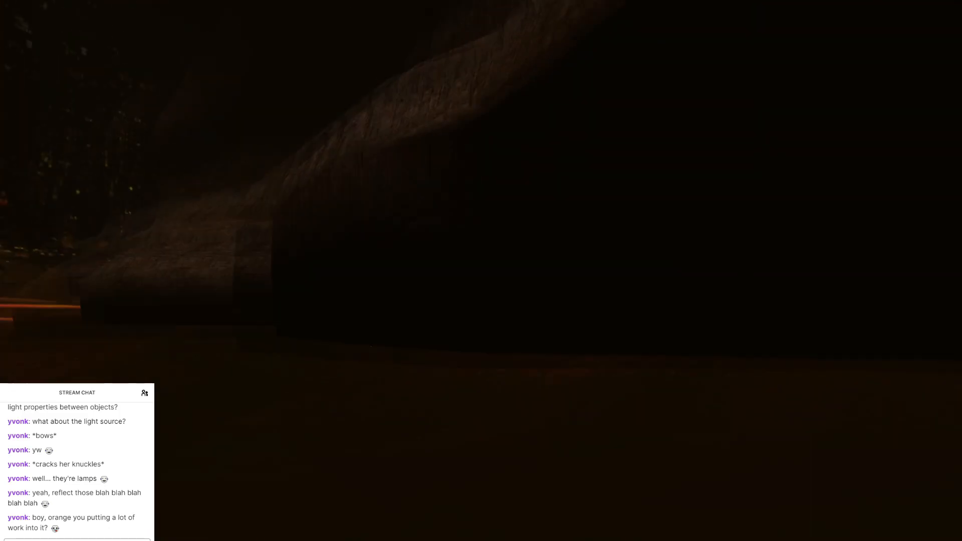
key(w)
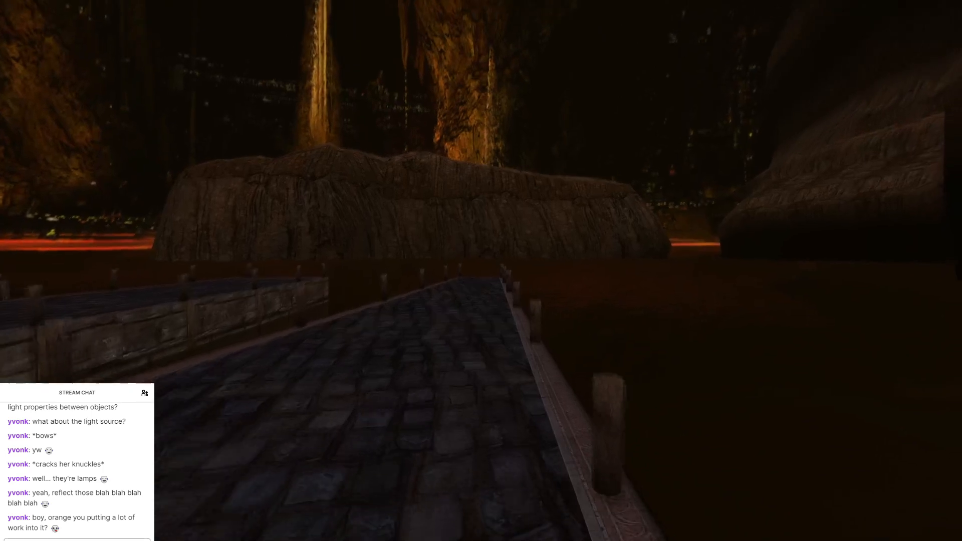
key(w)
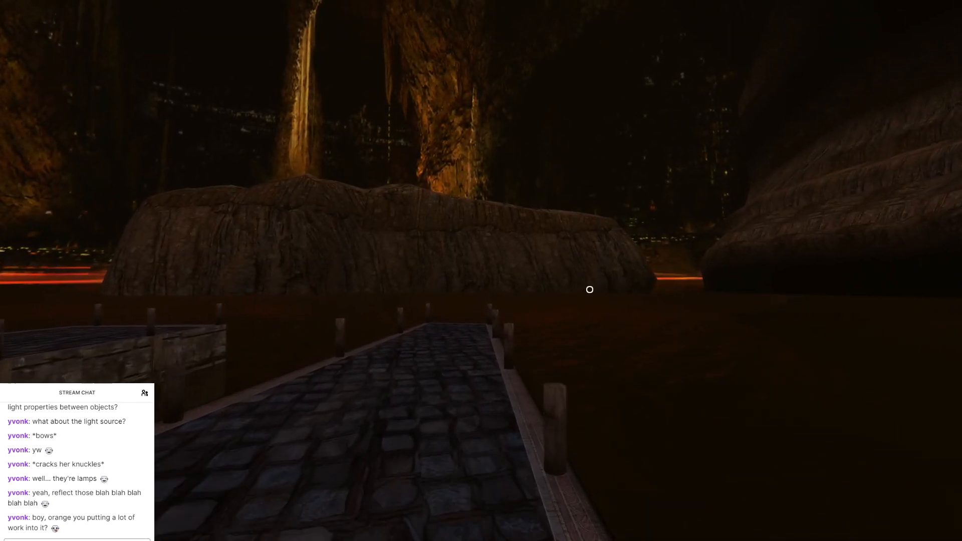
key(w)
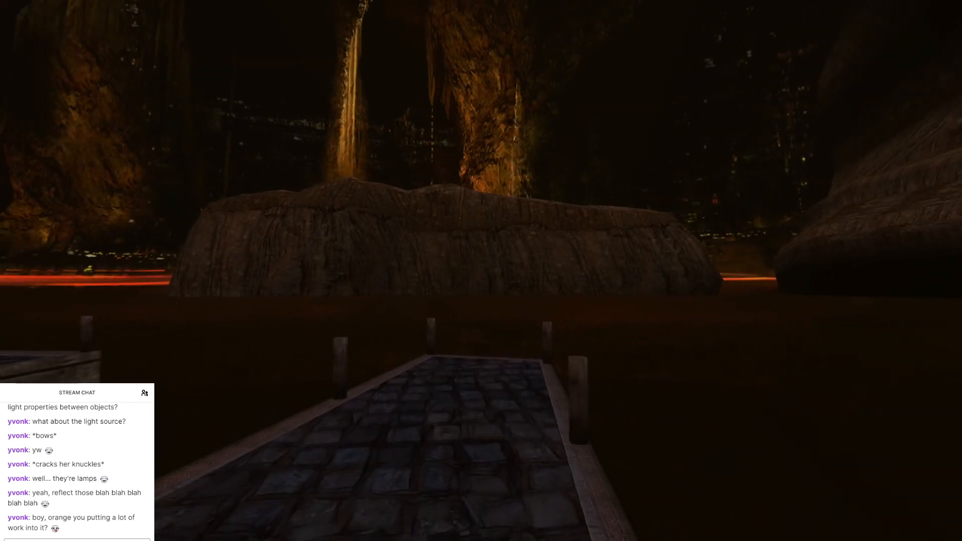
key(w)
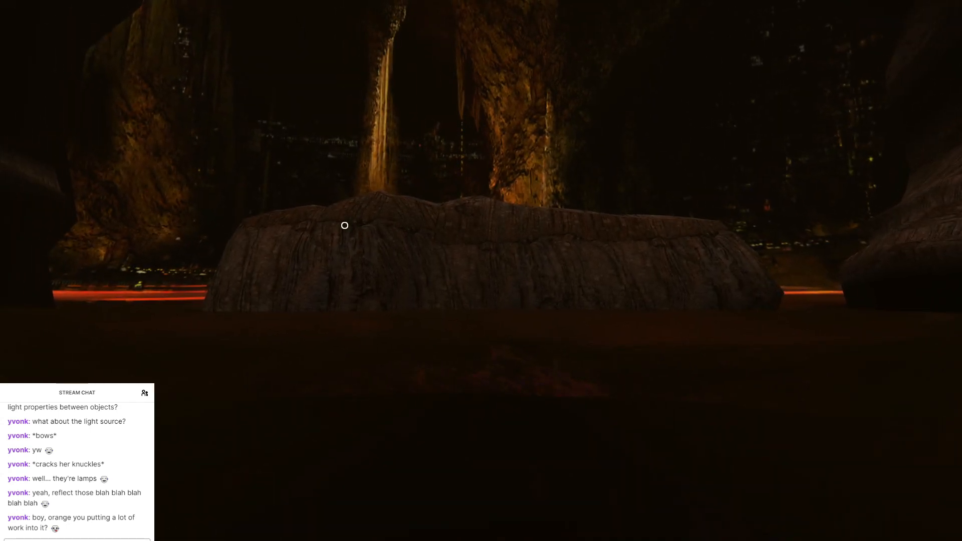
mouse_move(444, 333)
right_down()
mouse_move(432, 312)
mouse_move(201, 325)
mouse_move(132, 358)
mouse_move(65, 345)
mouse_move(196, 376)
mouse_move(260, 426)
mouse_move(321, 371)
mouse_move(323, 394)
mouse_move(191, 321)
mouse_move(93, 315)
right_up()
key(w)
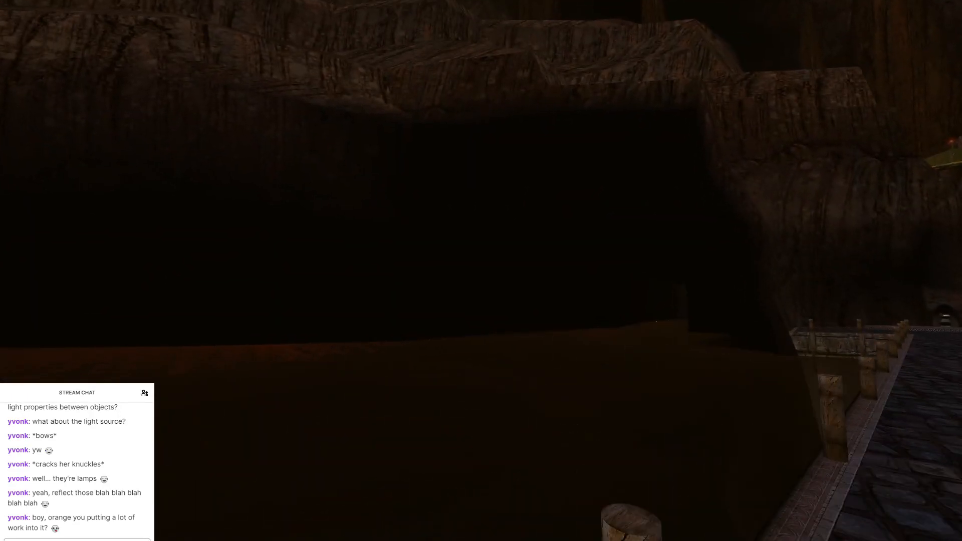
key(w)
key(s)
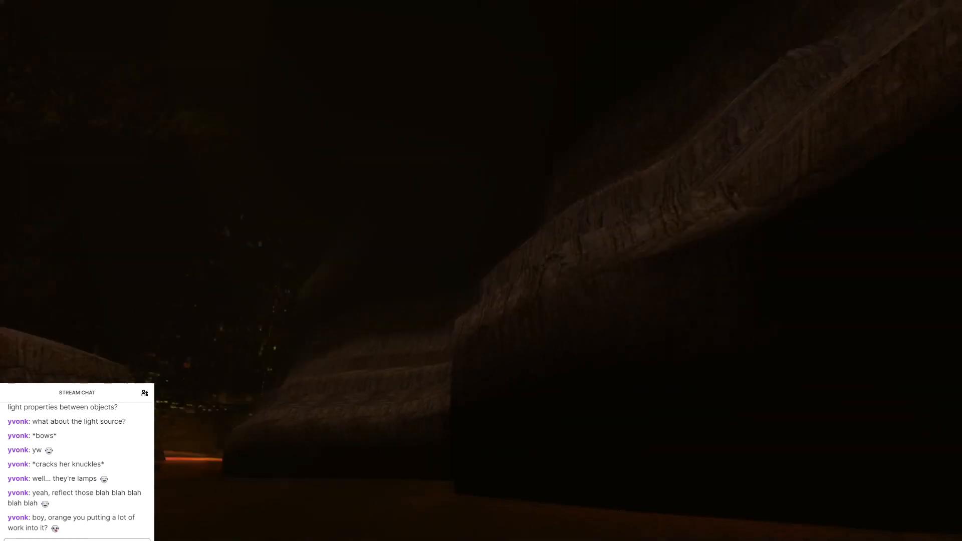
key(w)
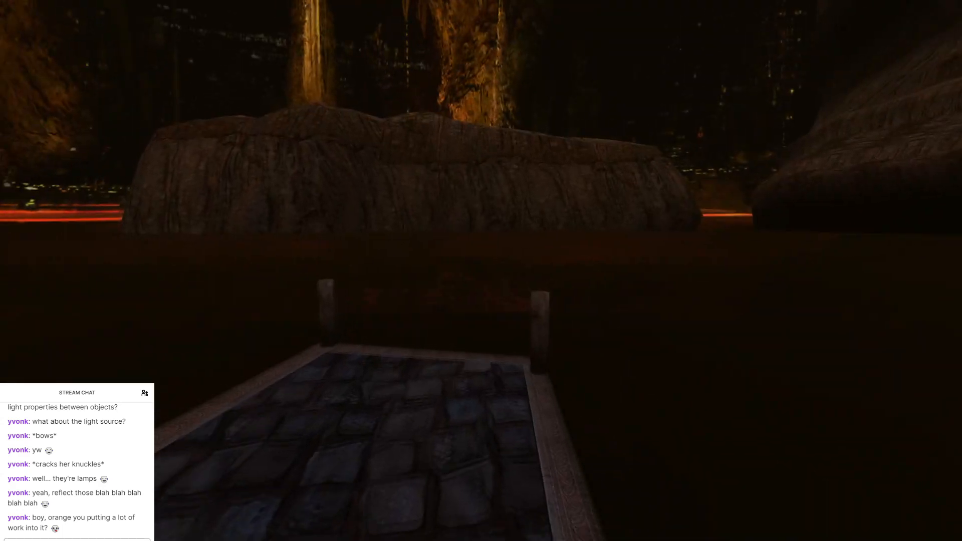
Step: Quit Uru and return to the Blender scene
key(Escape)
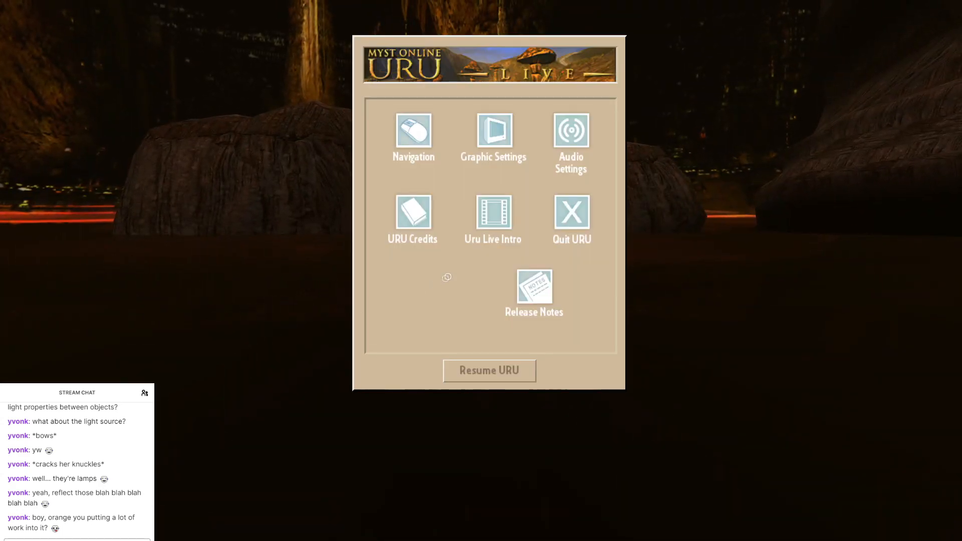
click(585, 212)
click(521, 339)
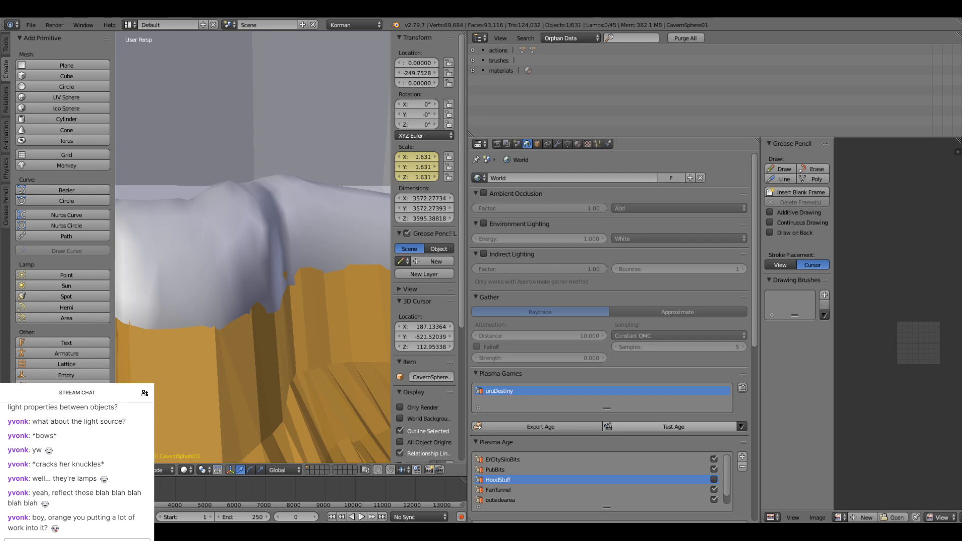
Step: Show the cavern sphere's Orange material settings for inspection
click(581, 143)
scroll(425, 201, down, 2)
scroll(366, 209, down, 2)
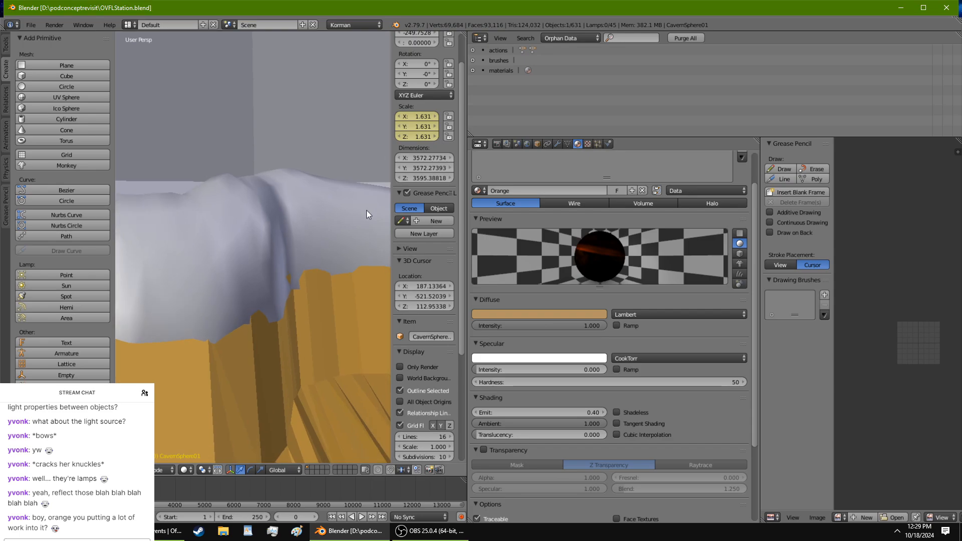
middle_drag(366, 210, 337, 197)
scroll(220, 213, down, 4)
Step: Give the distant-city billboard a Visibility Set modifier with one entry controlled by EnvMap-LakeReflection
right_click(329, 174)
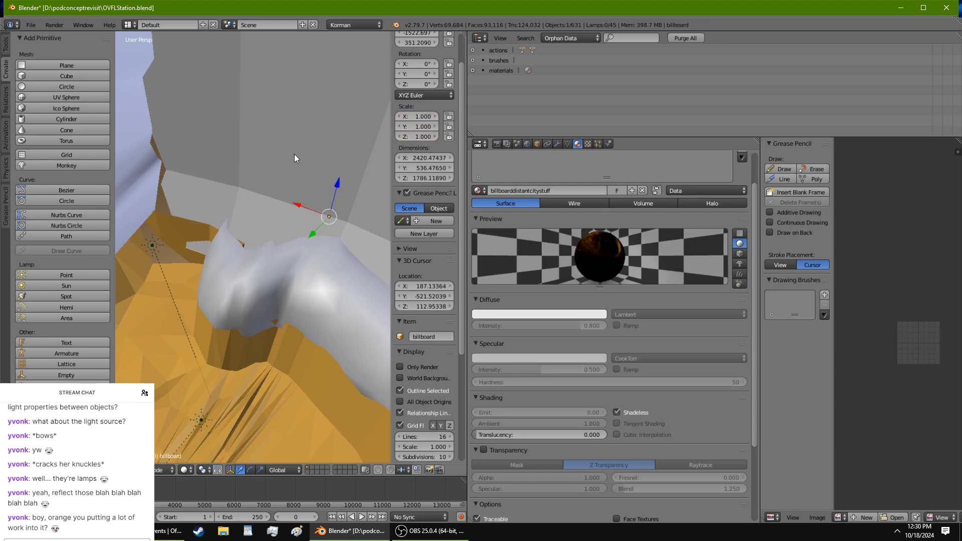
click(4, 50)
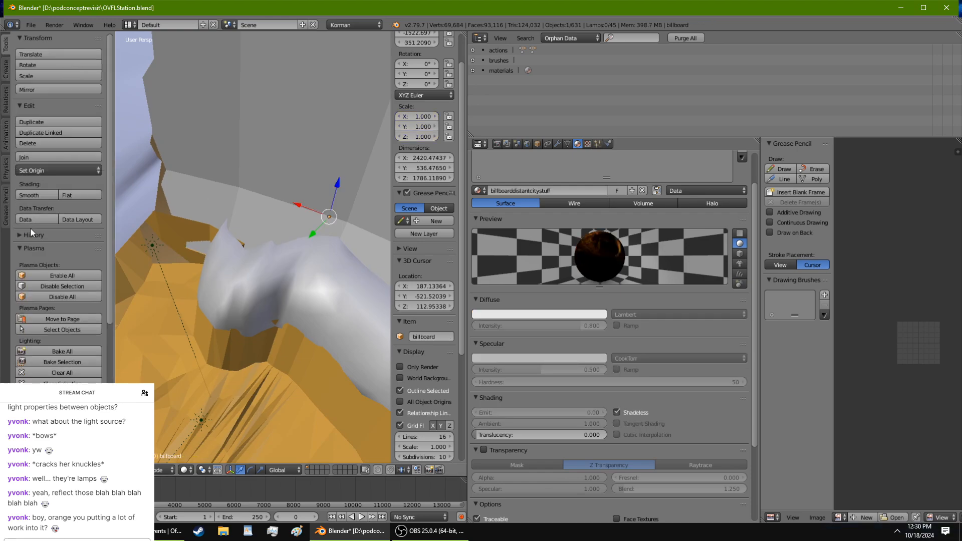
click(607, 144)
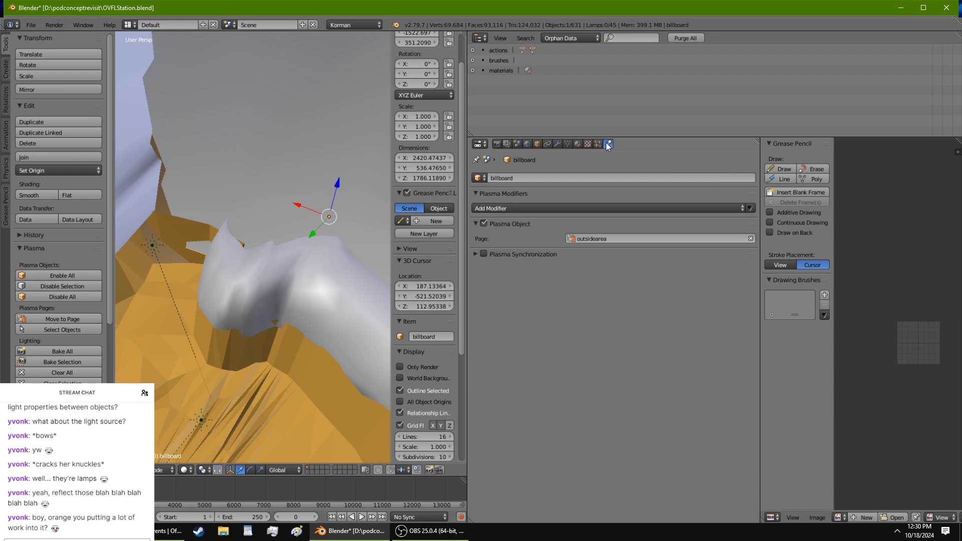
click(605, 208)
click(840, 366)
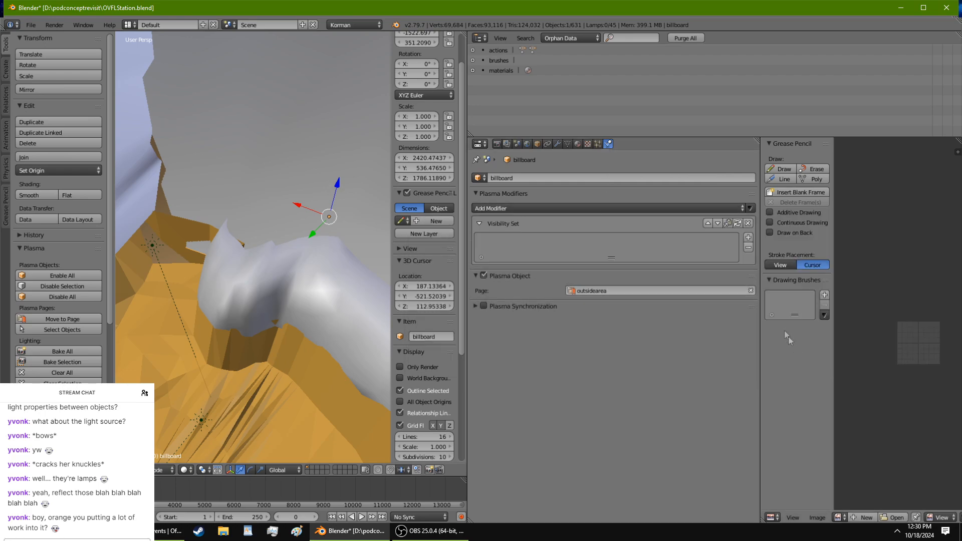
click(707, 274)
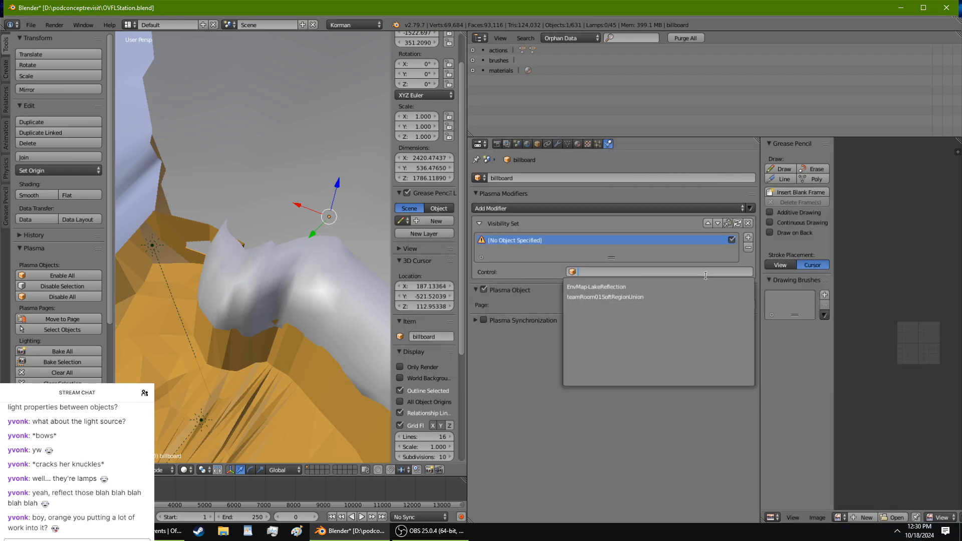
click(703, 282)
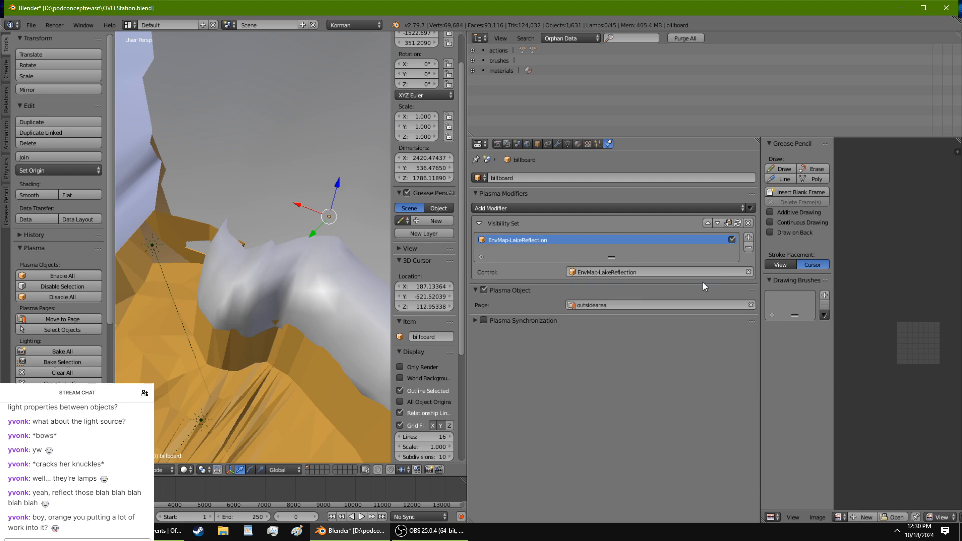
Step: Save OVFLStation.blend over the existing file and show the billboard's material settings
key(ctrl+s)
click(347, 242)
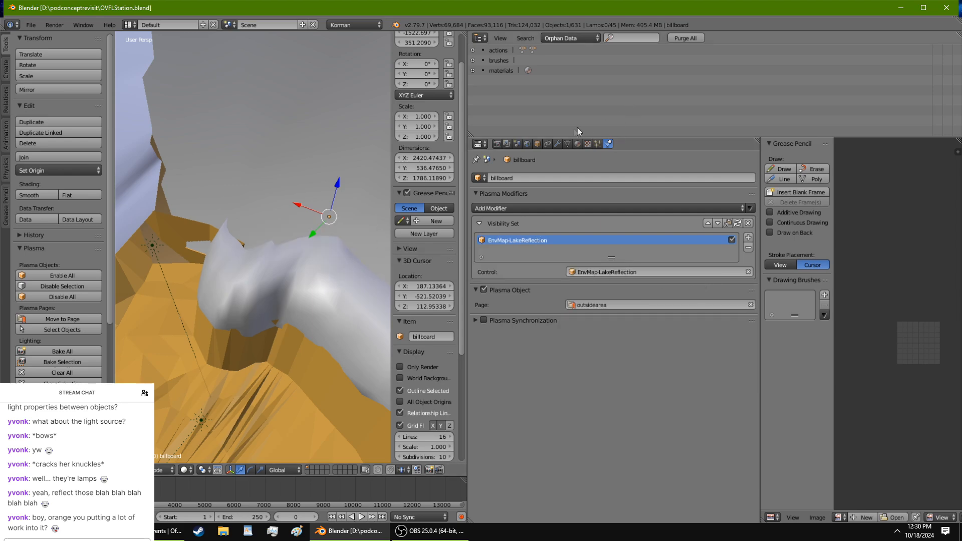
click(537, 143)
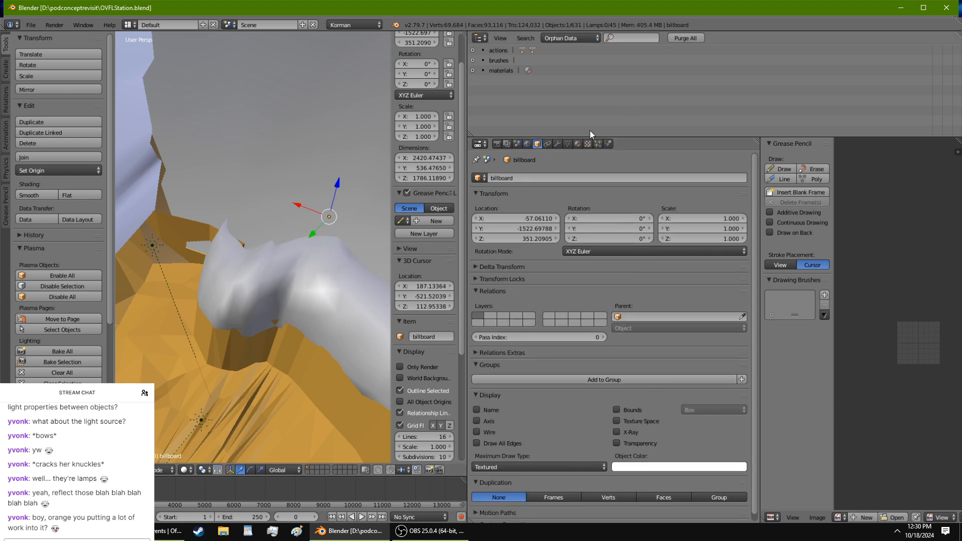
click(577, 144)
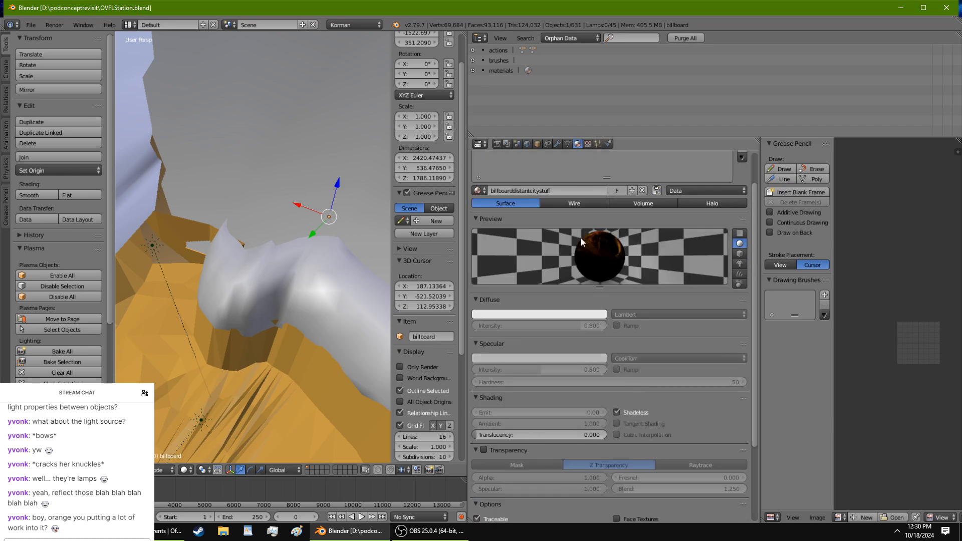
Step: Run Test Age for the uruDestiny game from the World settings
scroll(594, 287, down, 2)
scroll(595, 287, up, 2)
click(527, 143)
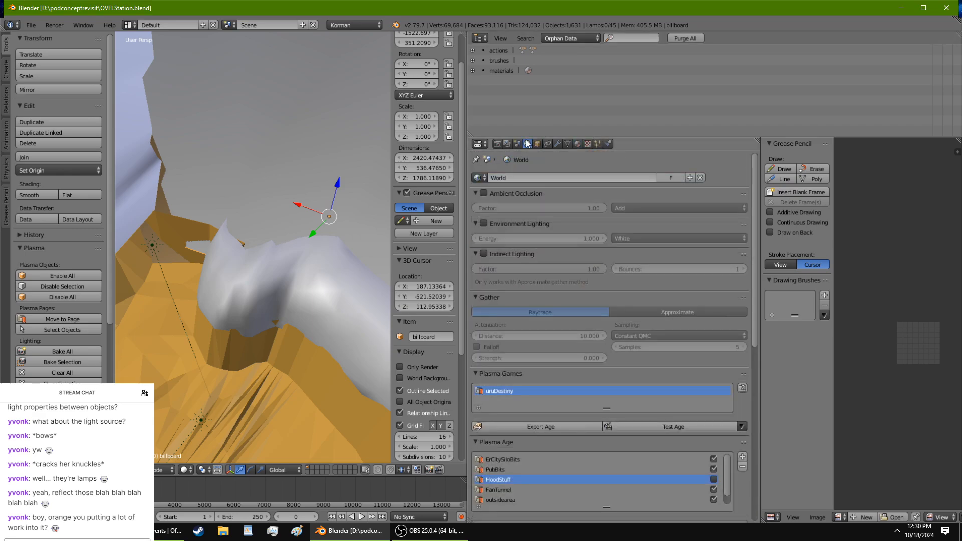
click(636, 430)
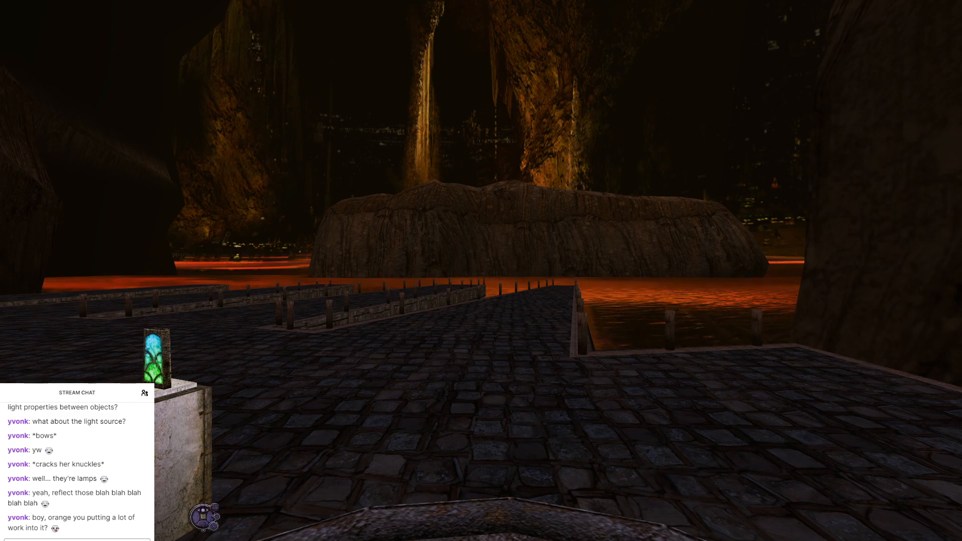
Step: Walk down to the piers and inspect the water in the narrow channels between them
key(w)
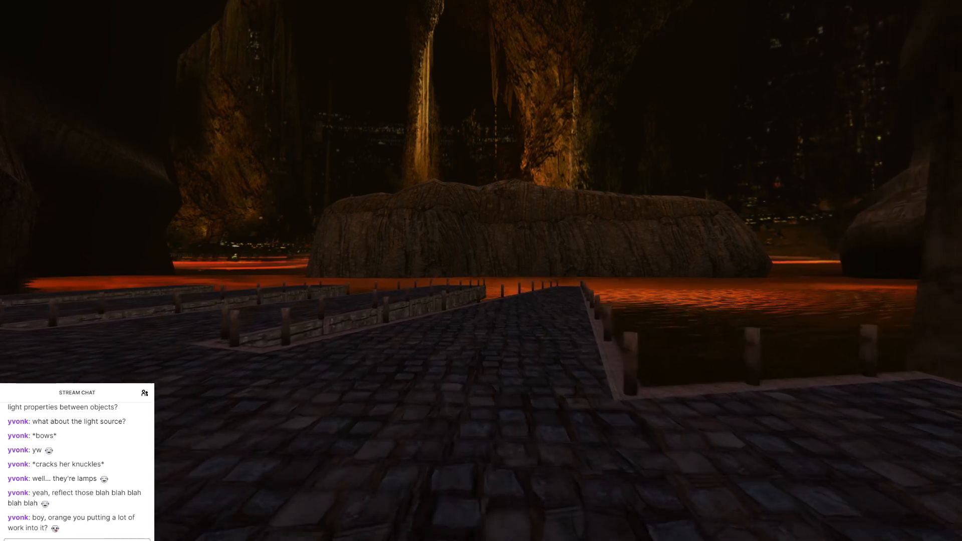
key(w)
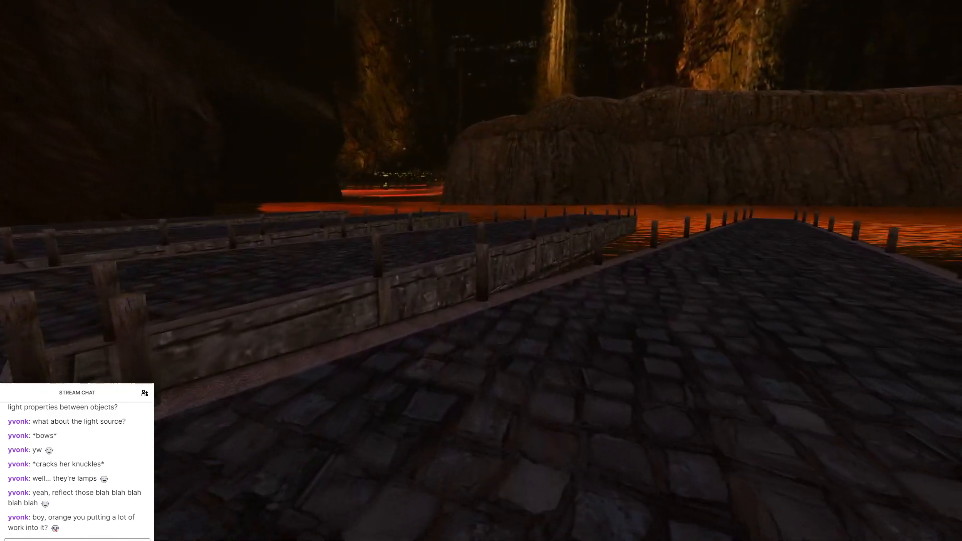
key(w)
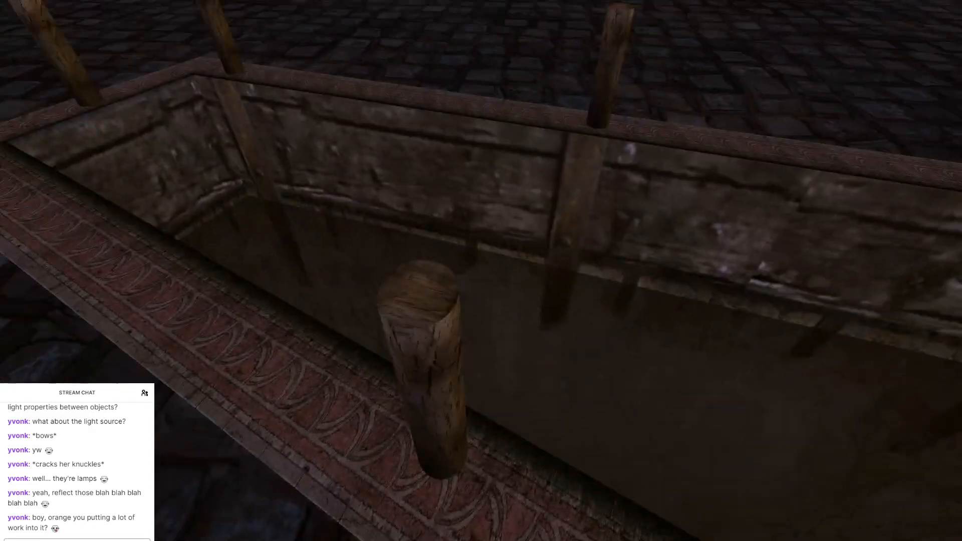
key(w)
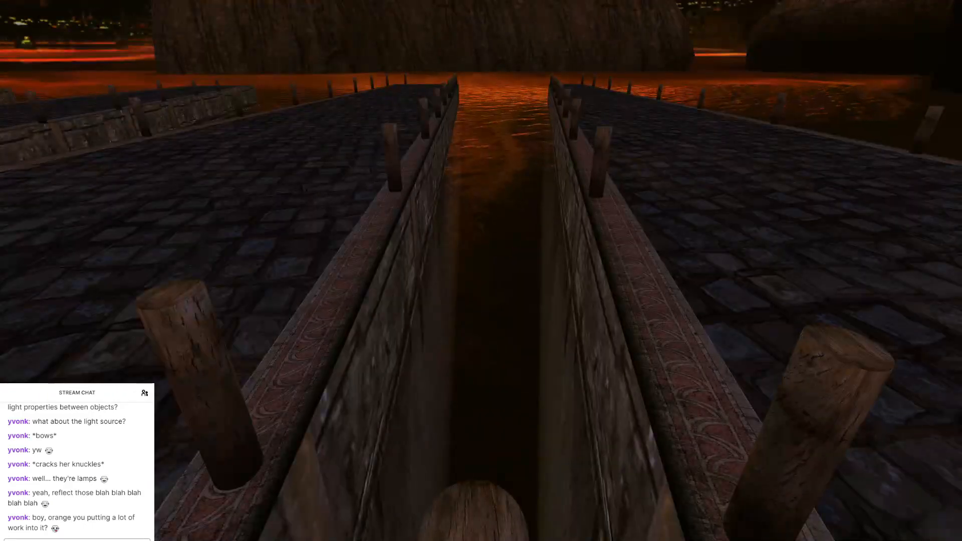
right_drag(705, 251, 651, 143)
key(w)
key(w)
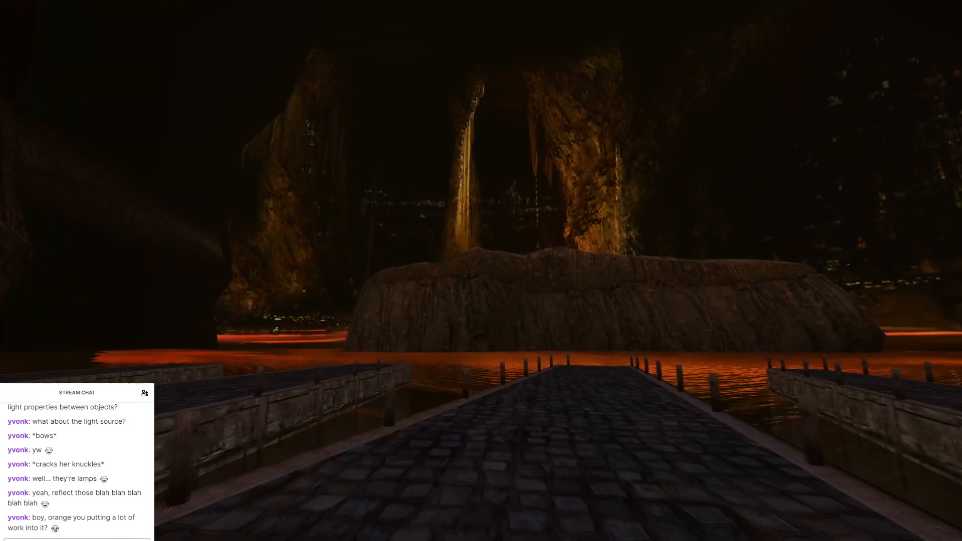
Step: Walk to the end of the pier and examine how the lit cavern columns and distant city reflect in the lake
key(w)
right_drag(481, 271, 552, 313)
key(w)
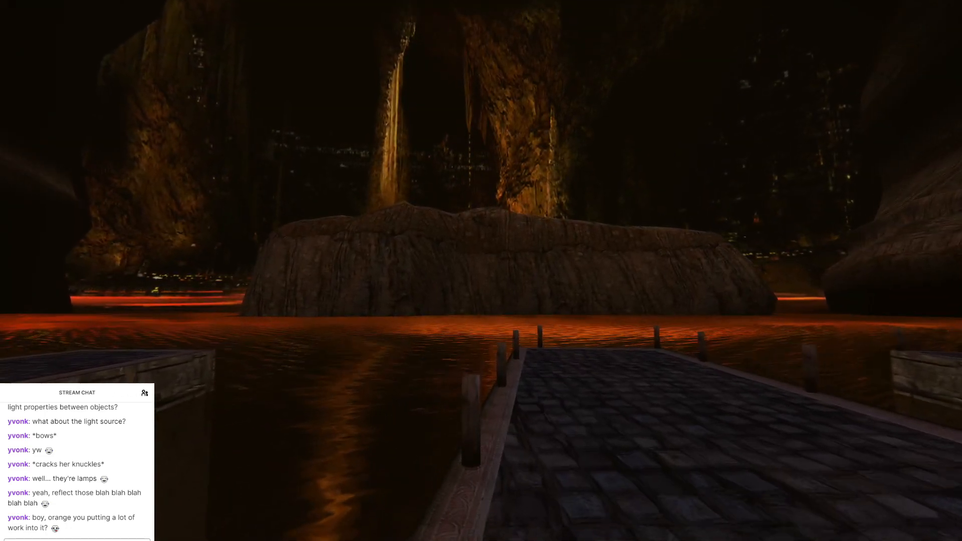
right_drag(481, 270, 662, 285)
key(w)
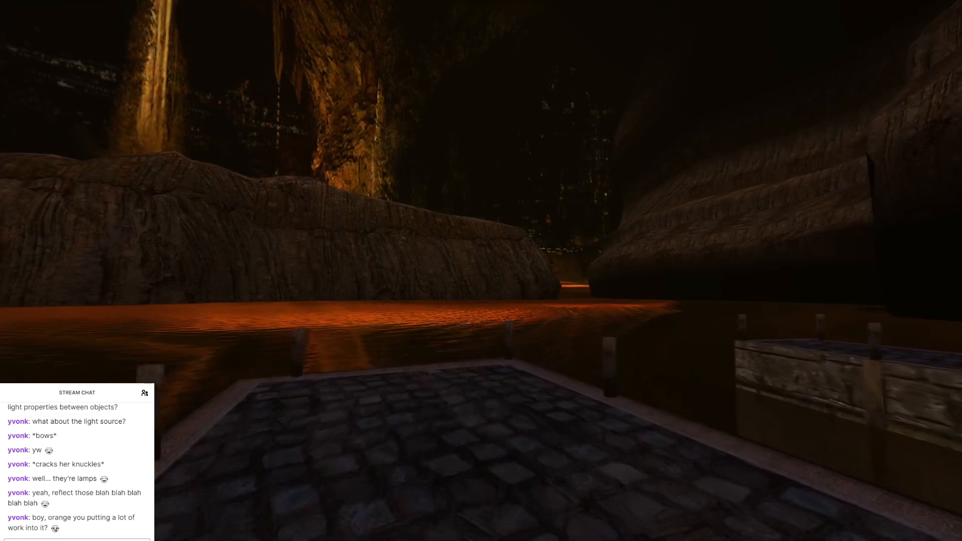
key(w)
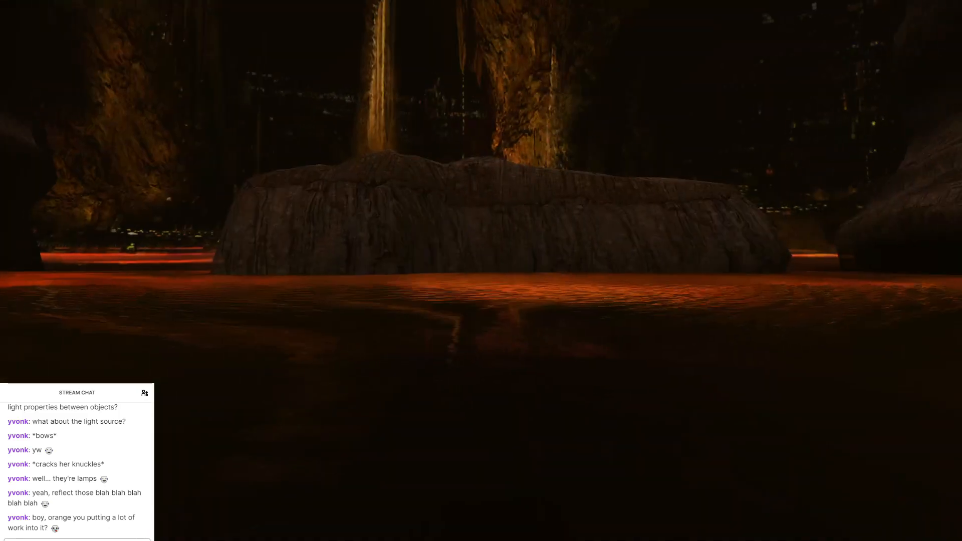
key(s)
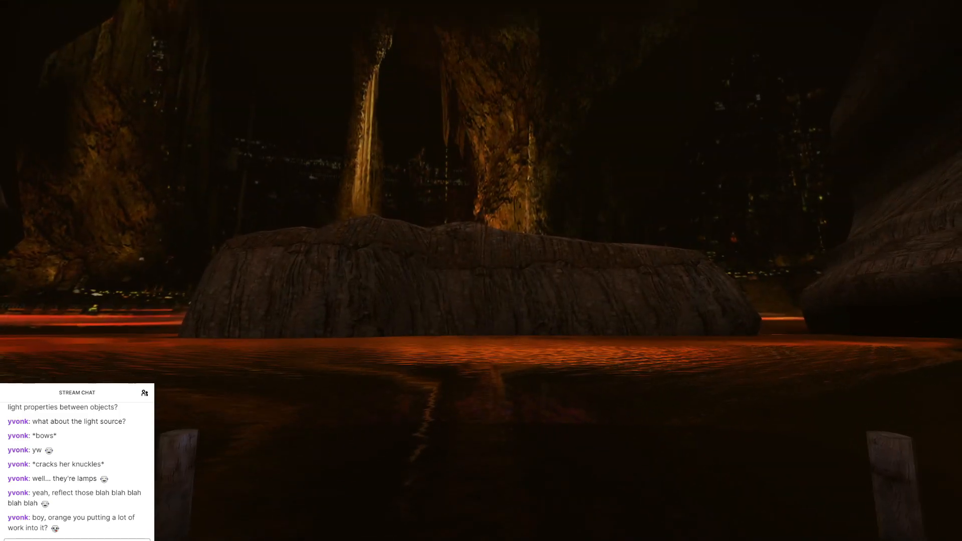
key(w)
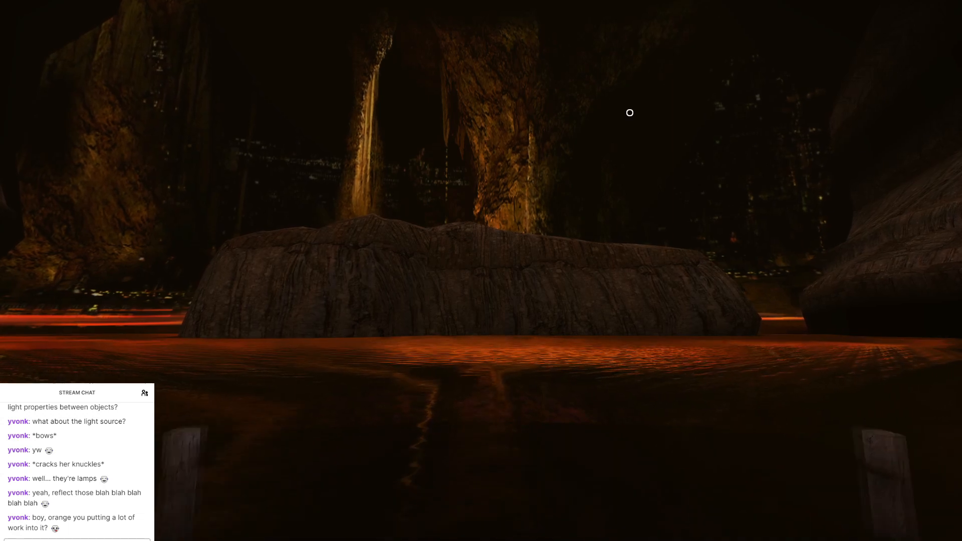
right_drag(621, 103, 577, 80)
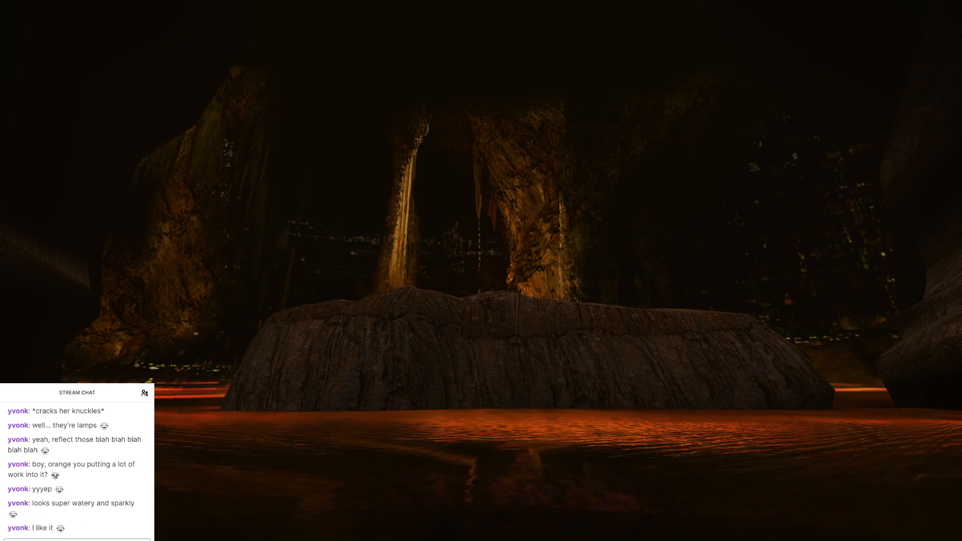
Step: Inspect the pier walls' reflections in the water, from both the landward and the lakeward view
right_drag(503, 385, 674, 142)
key(w)
key(w)
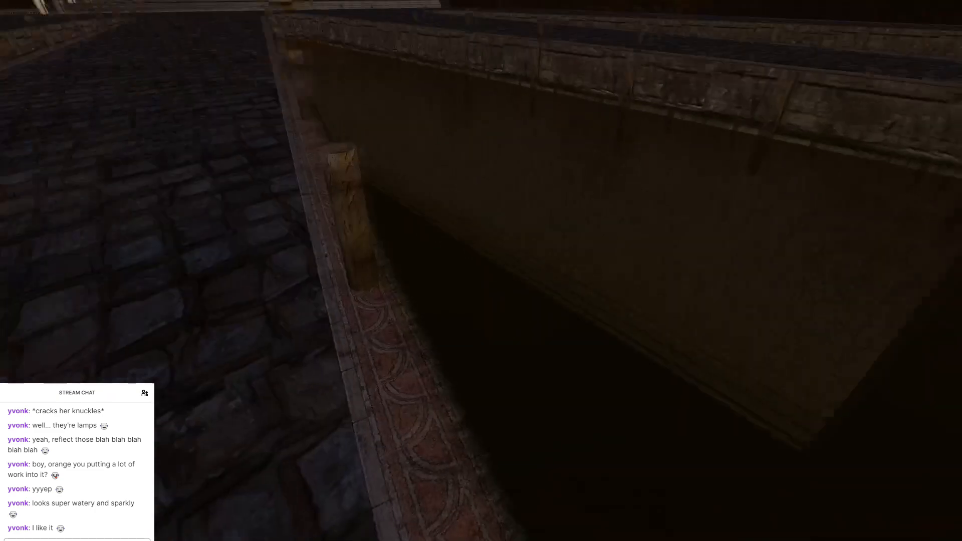
right_drag(482, 270, 426, 431)
key(w)
key(w)
key(w)
key(w)
key(w)
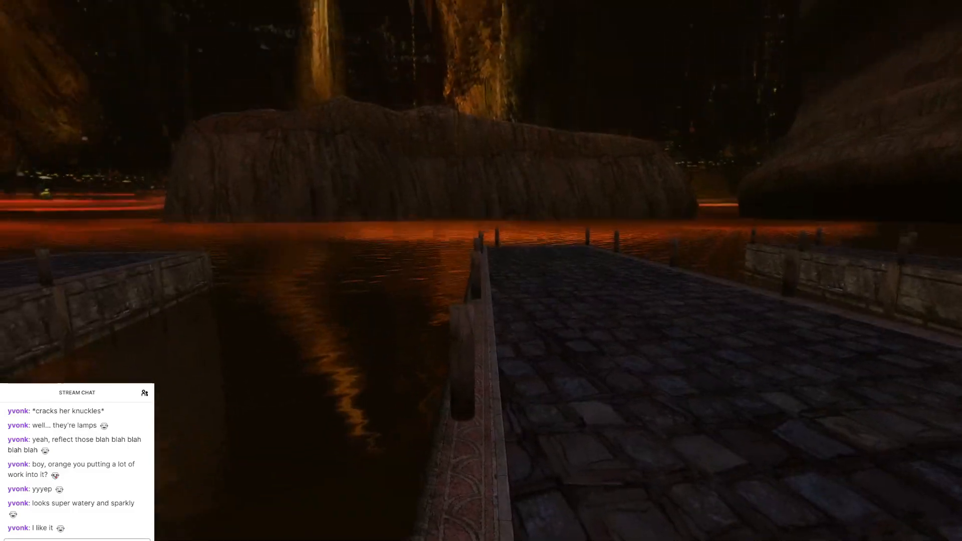
Step: Walk back past the channel and up the stairs beside the carved ramp to check the lake from the plaza
key(w)
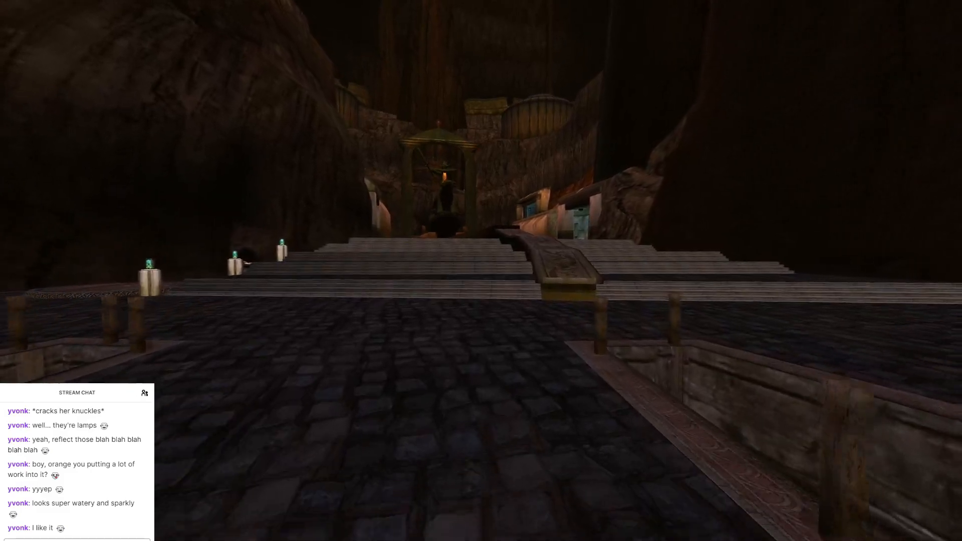
key(w)
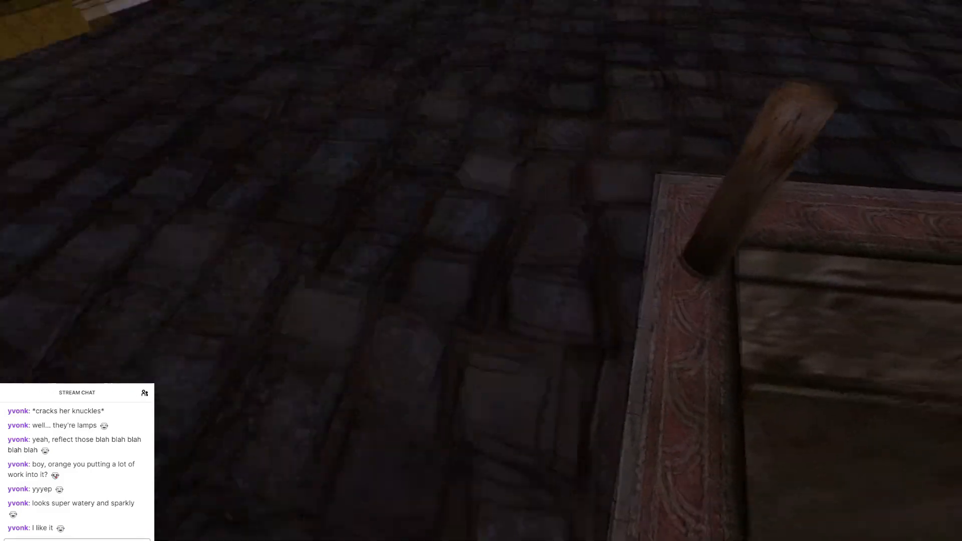
key(s)
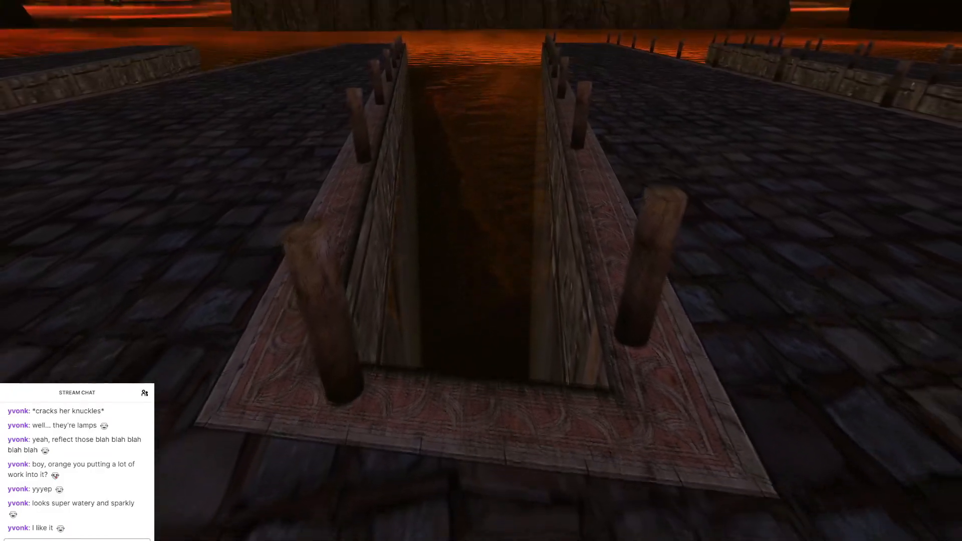
key(s)
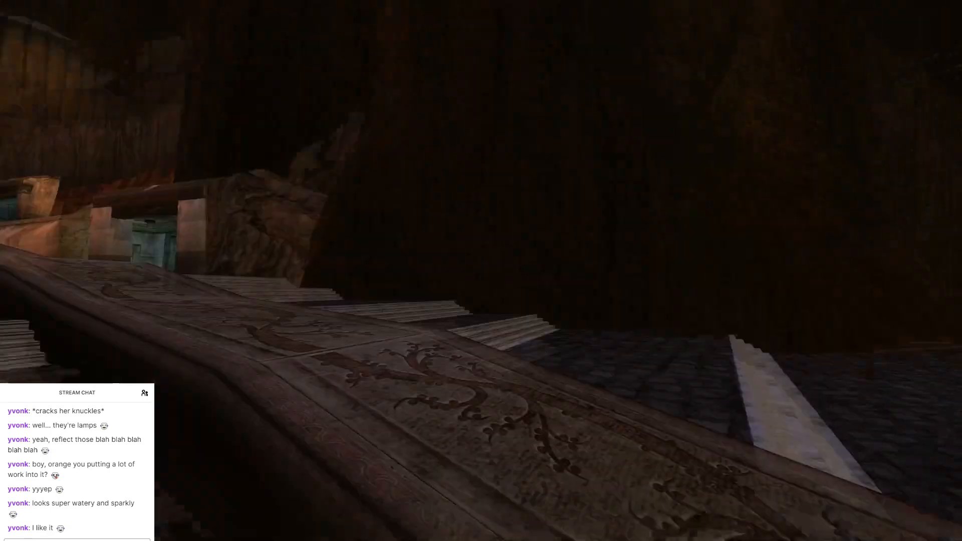
key(w)
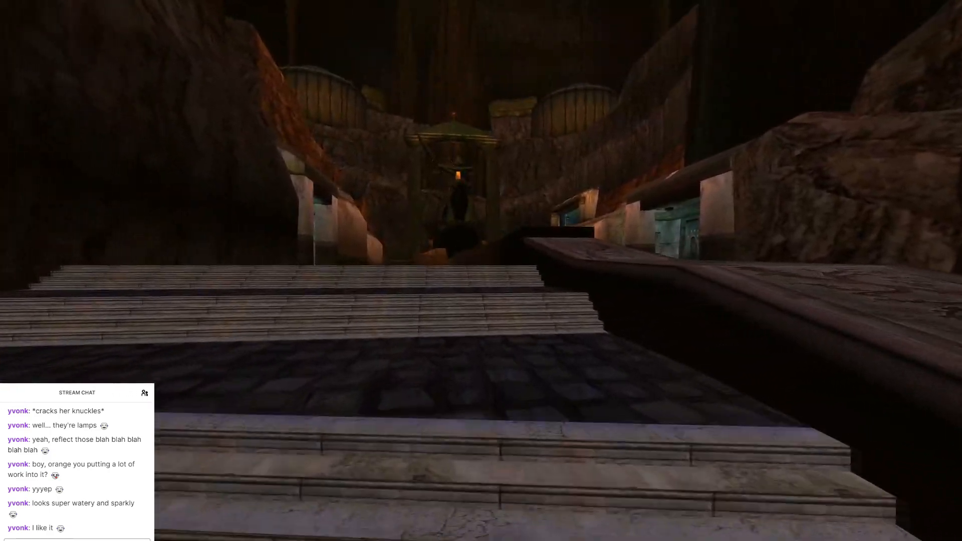
key(w)
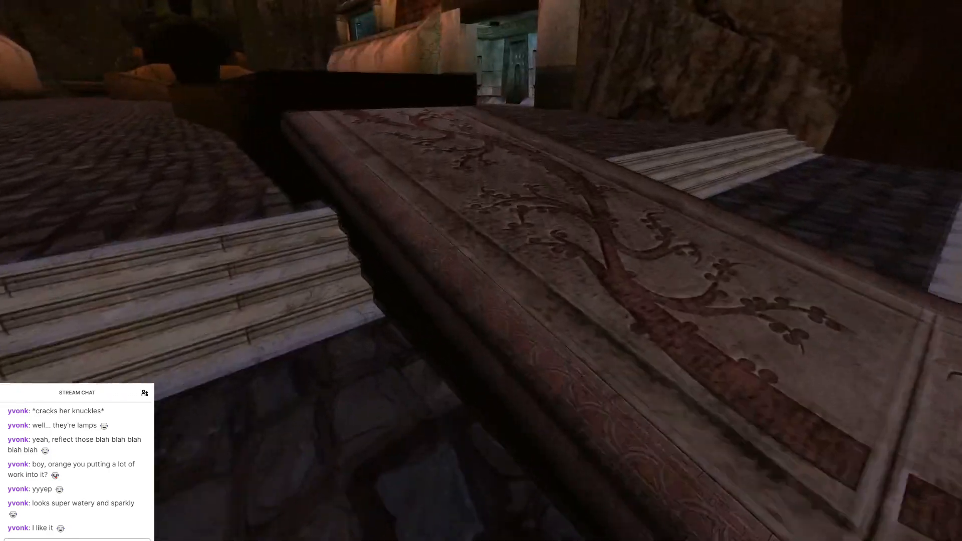
key(w)
right_drag(804, 426, 804, 285)
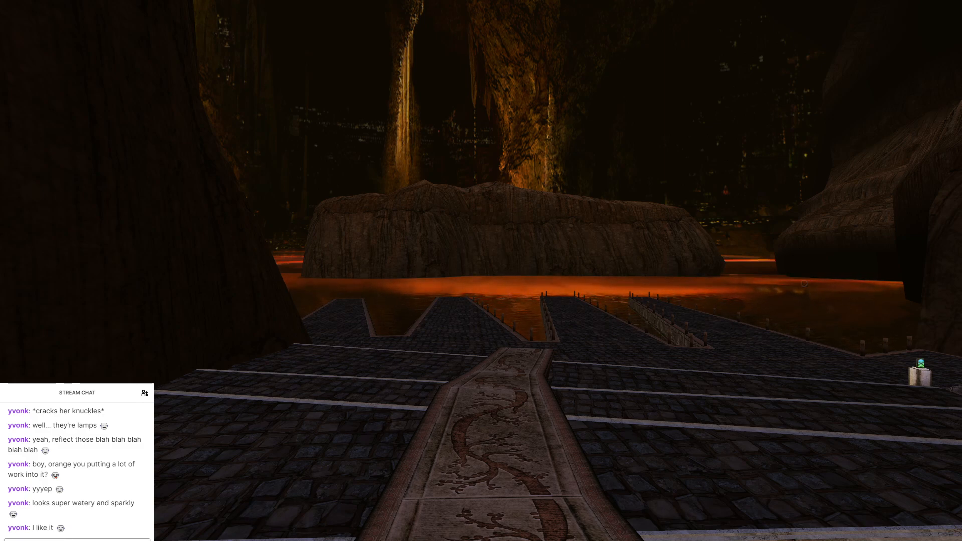
Step: Move up to the plank-topped ledge by the windowed wall and check the view toward the lake and waterfall
click(478, 536)
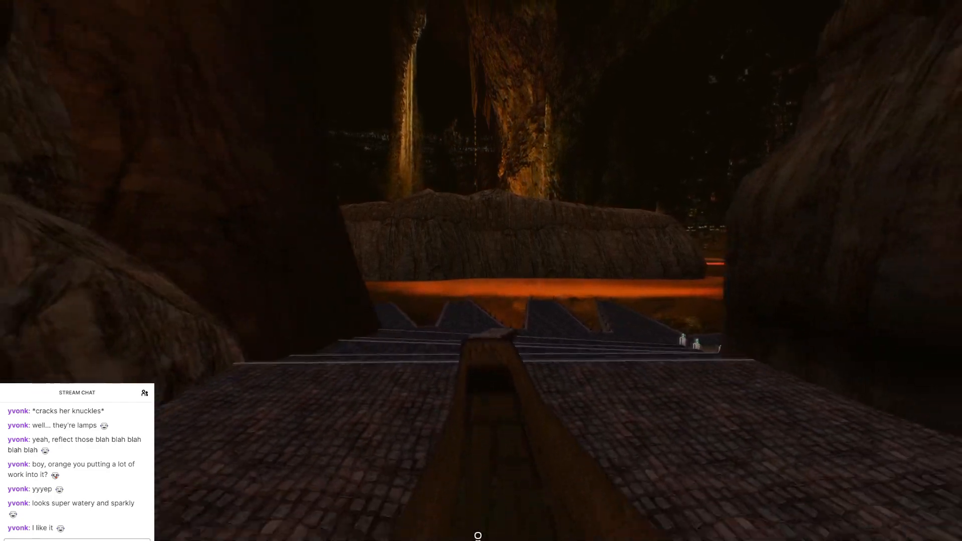
right_drag(478, 536, 777, 511)
key(w)
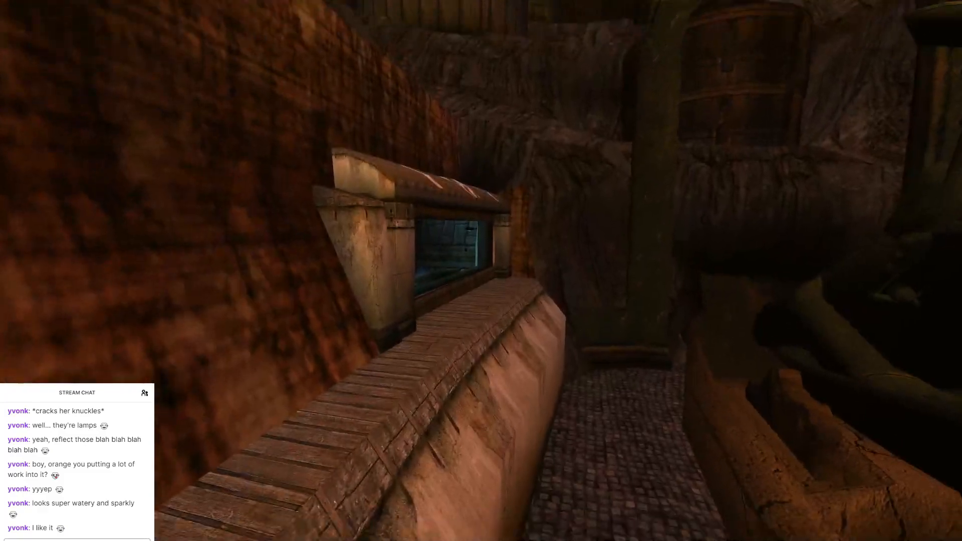
key(w)
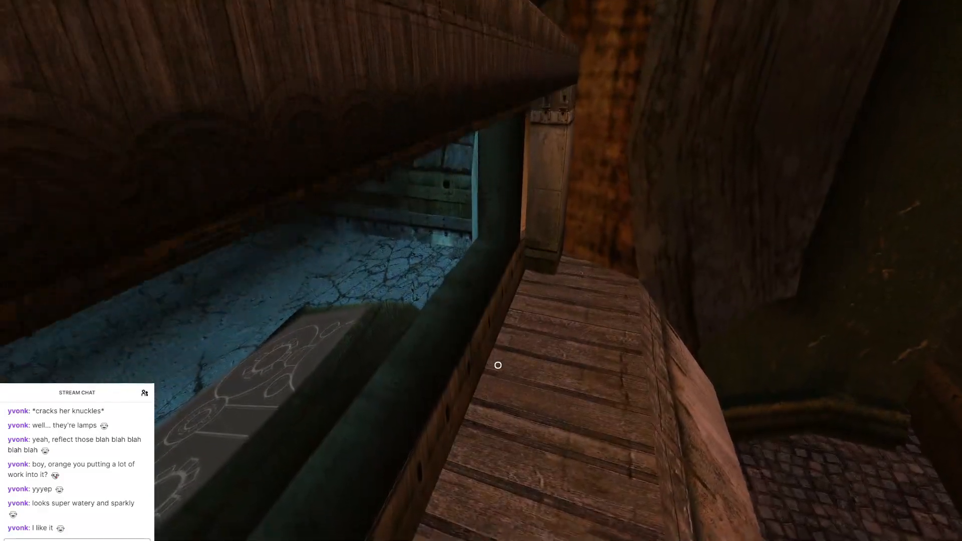
key(w)
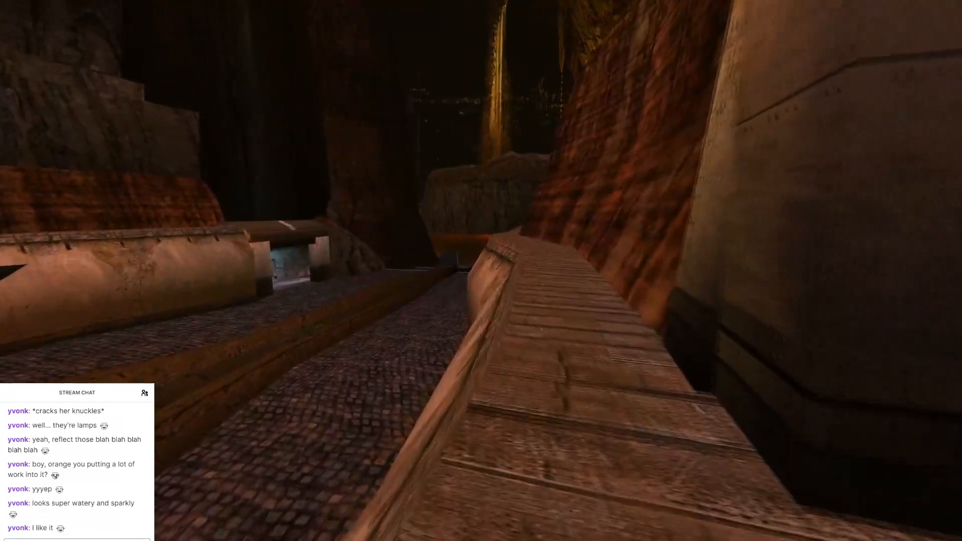
key(w)
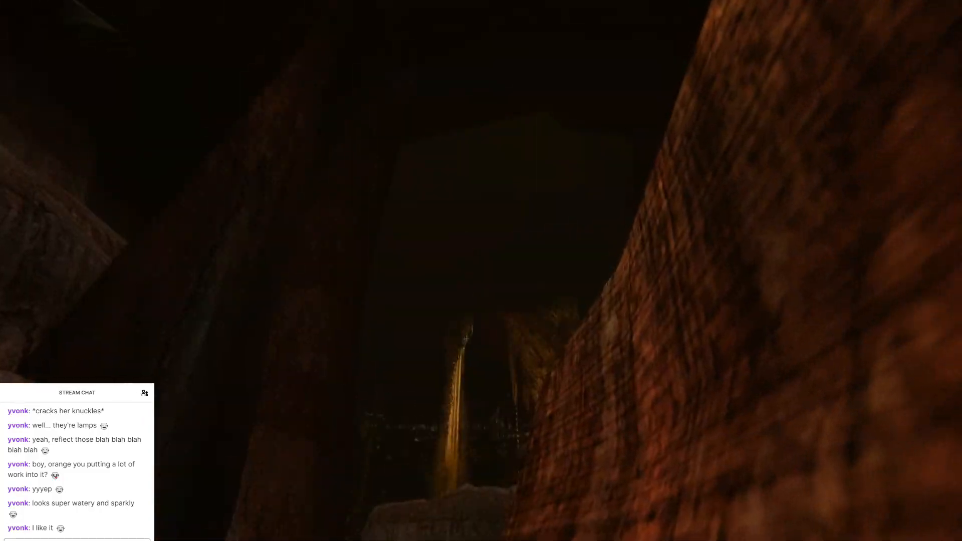
key(w)
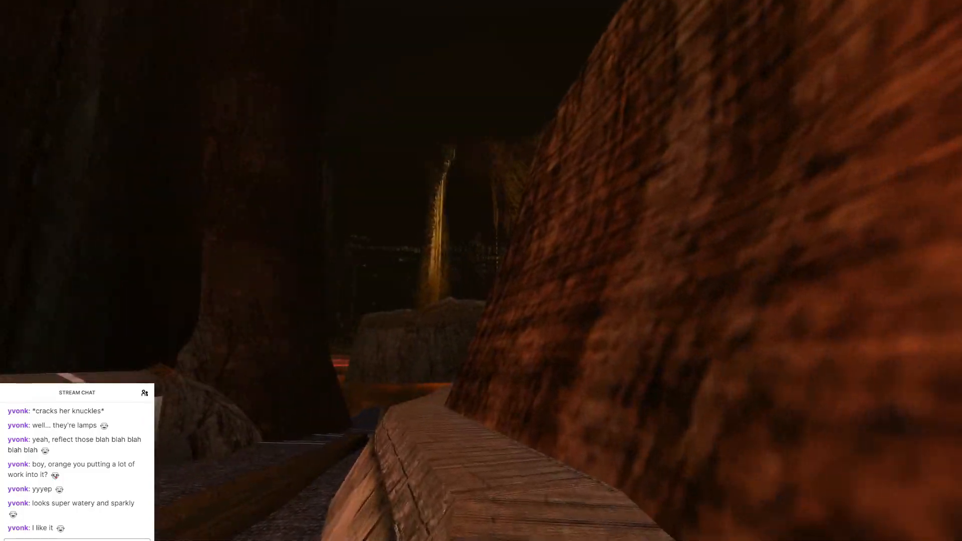
key(w)
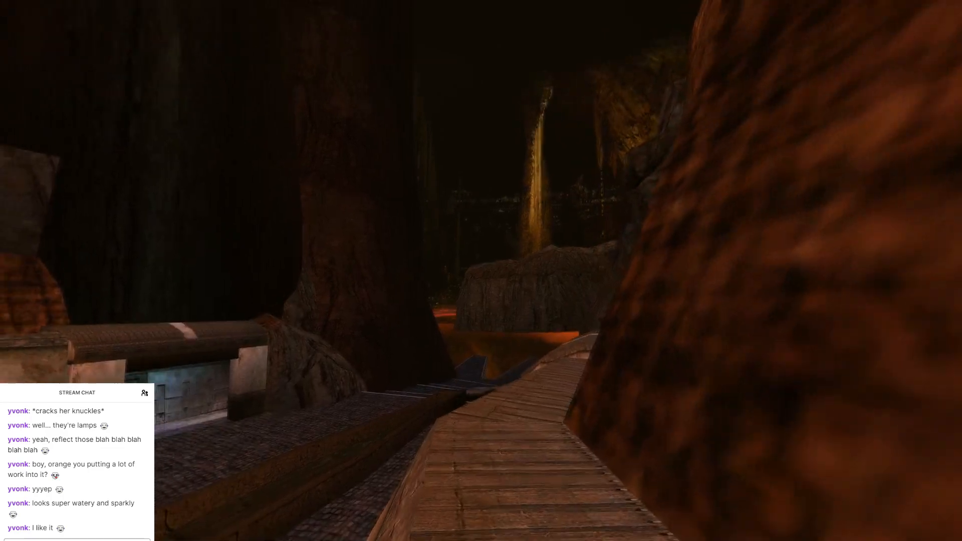
key(w)
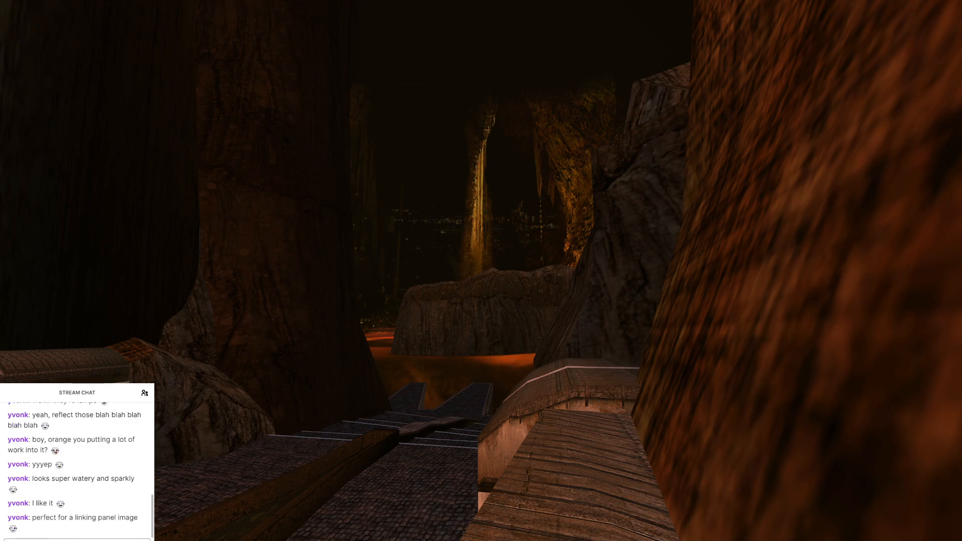
Step: Compare the lake's reflection from different positions across the upper plaza
key(Left)
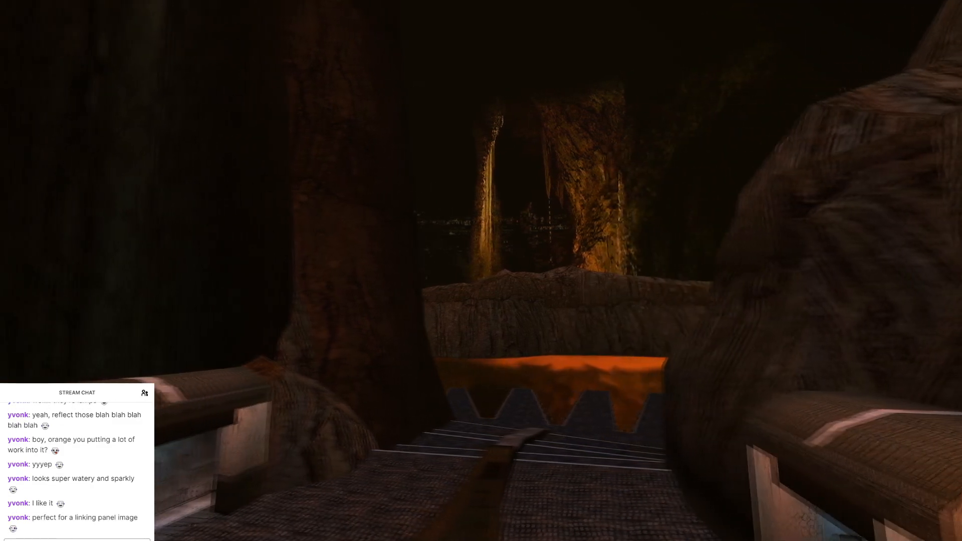
key(Right)
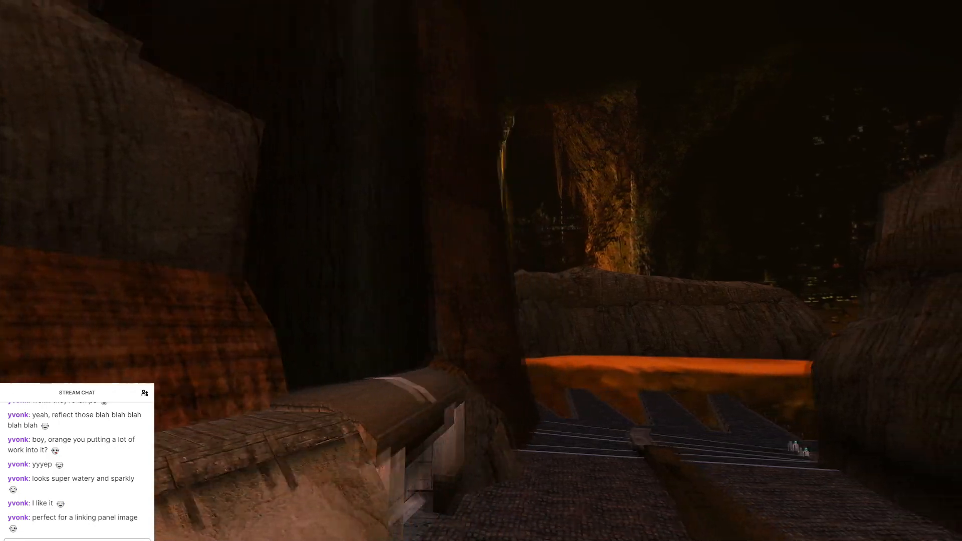
key(Left)
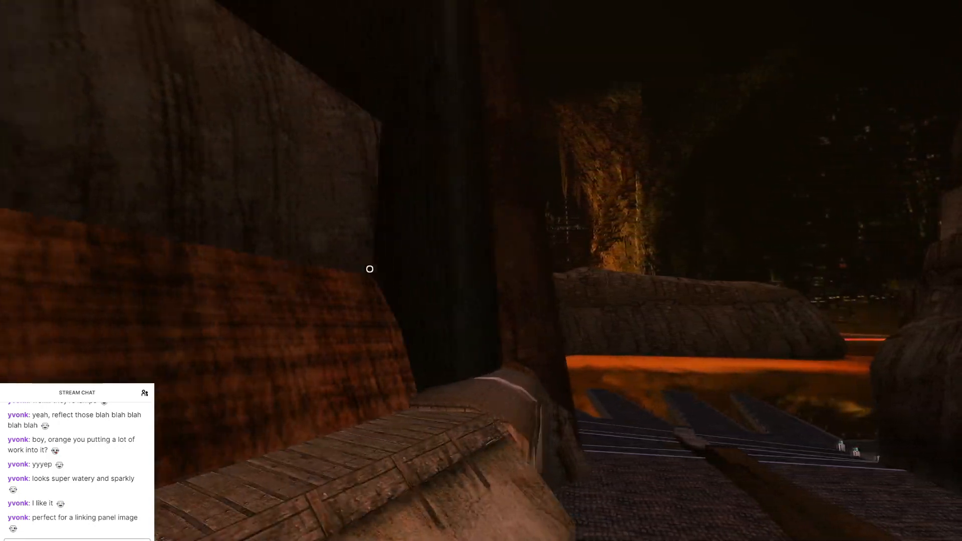
key(Right)
key(Left)
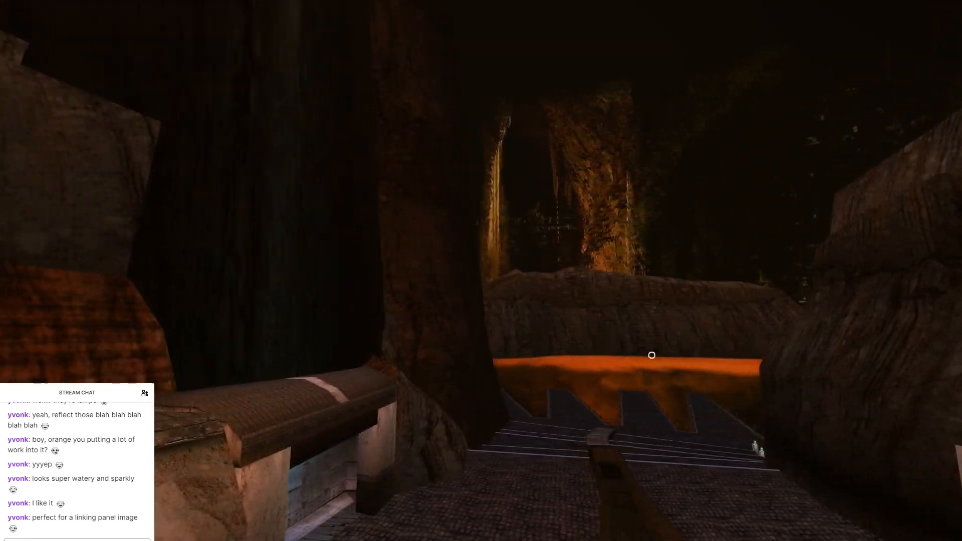
key(Right)
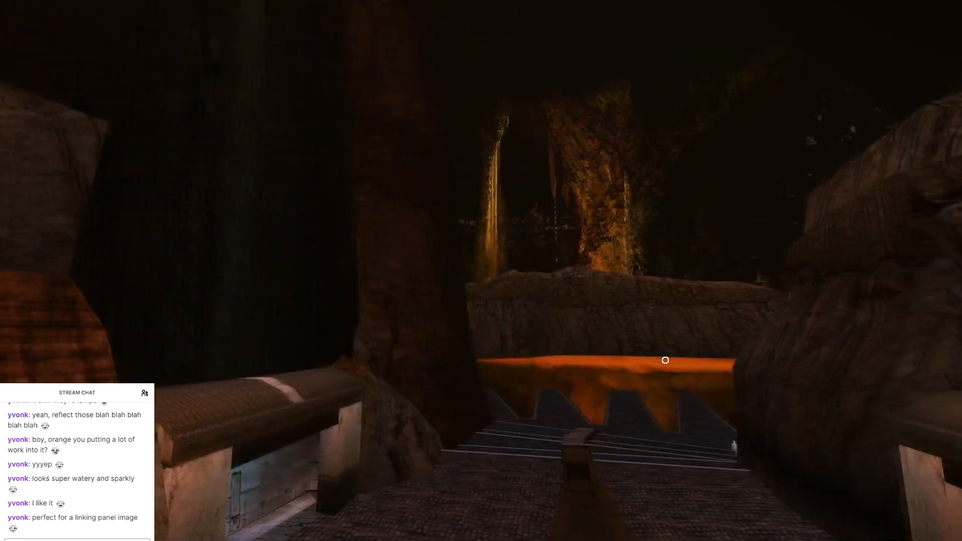
Step: Compare the waterfall, island and pier reflections in the lake from several positions above the plaza's central channel
key(Up)
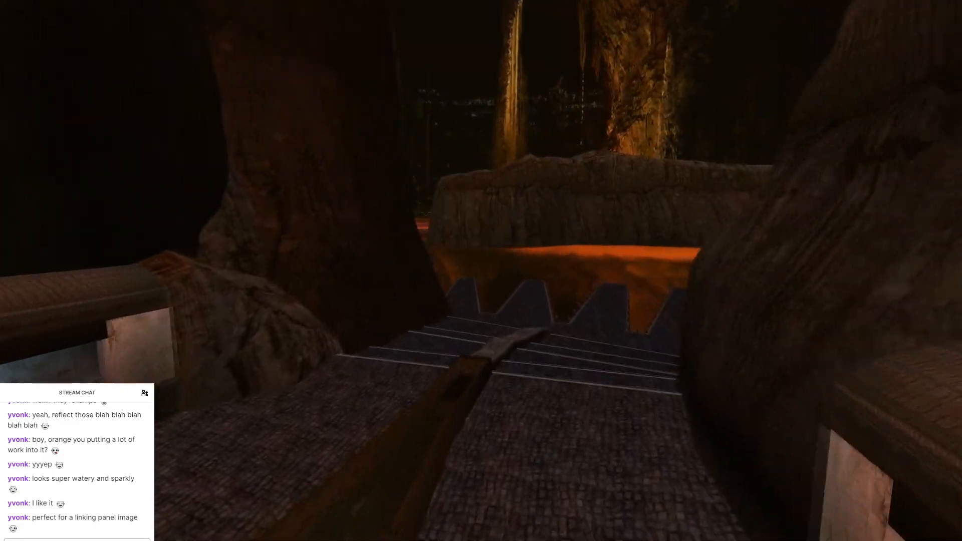
key(Down)
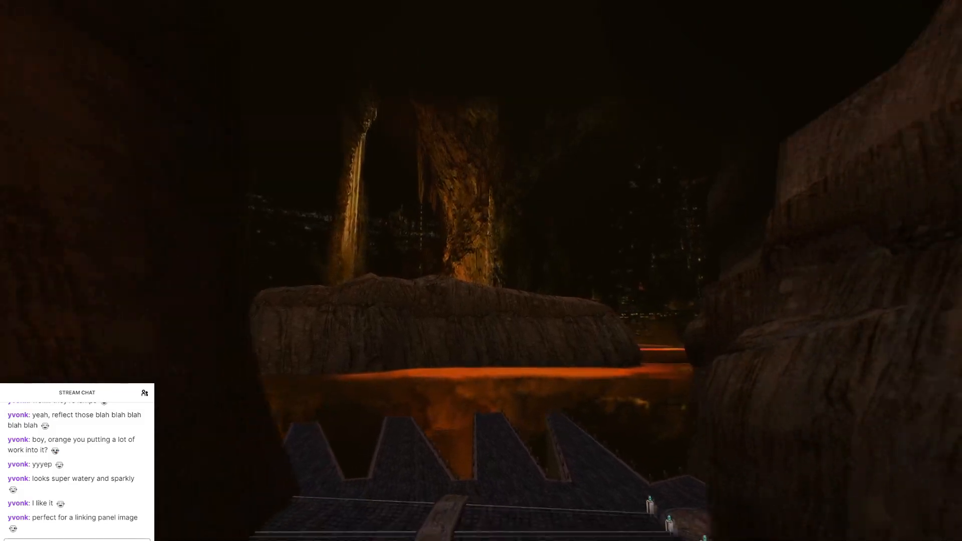
key(Up)
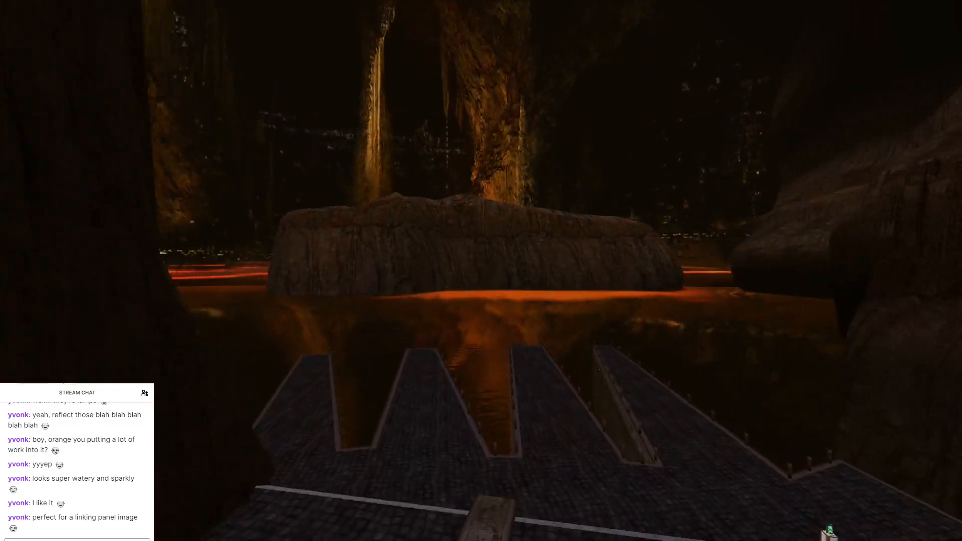
key(Down)
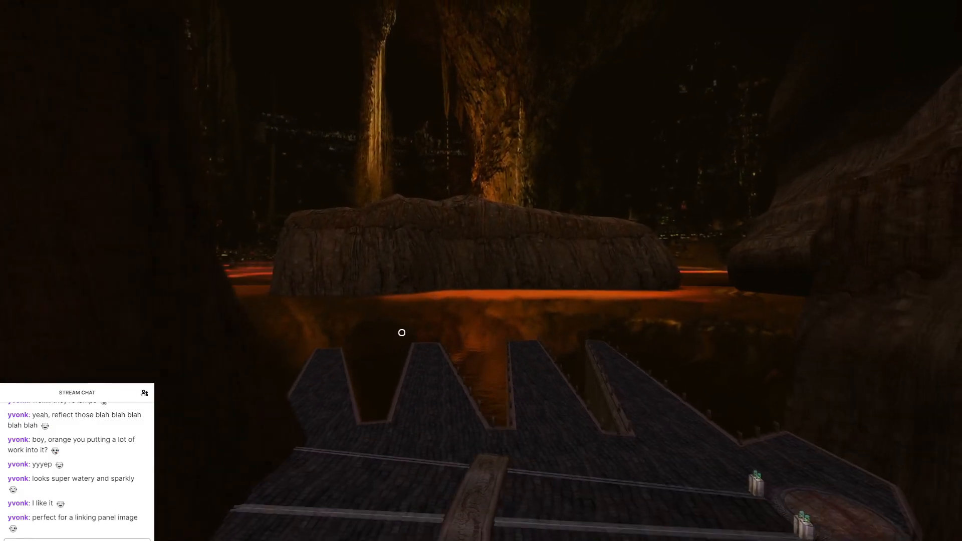
key(Left)
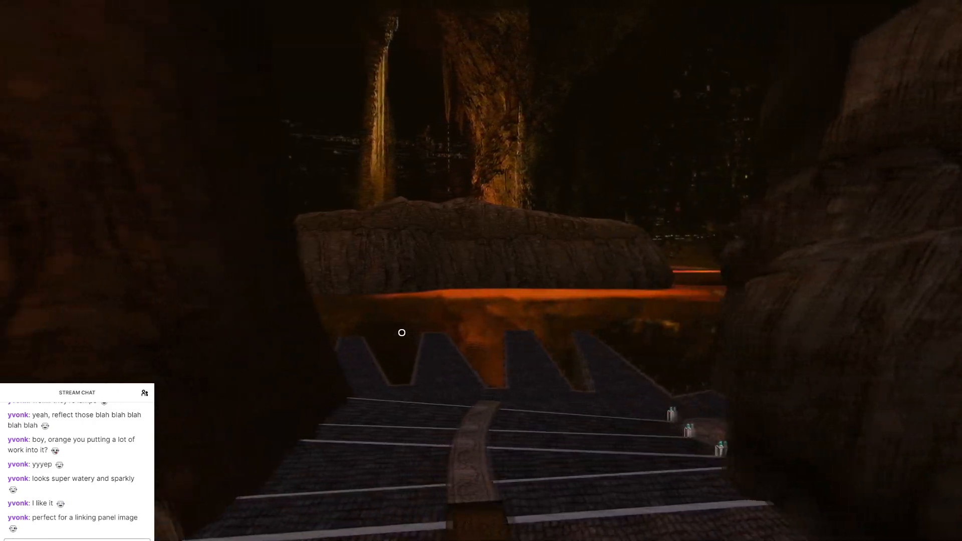
key(d)
key(a)
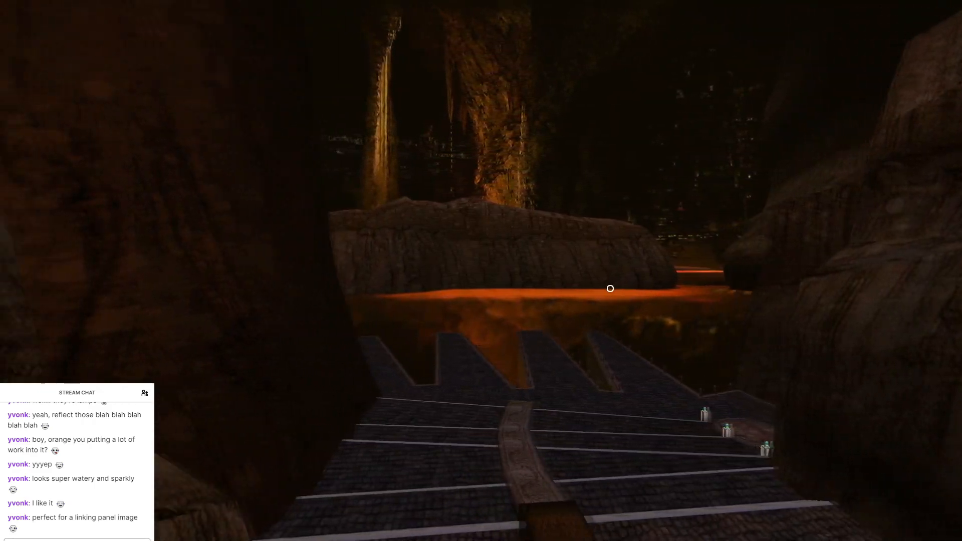
key(d)
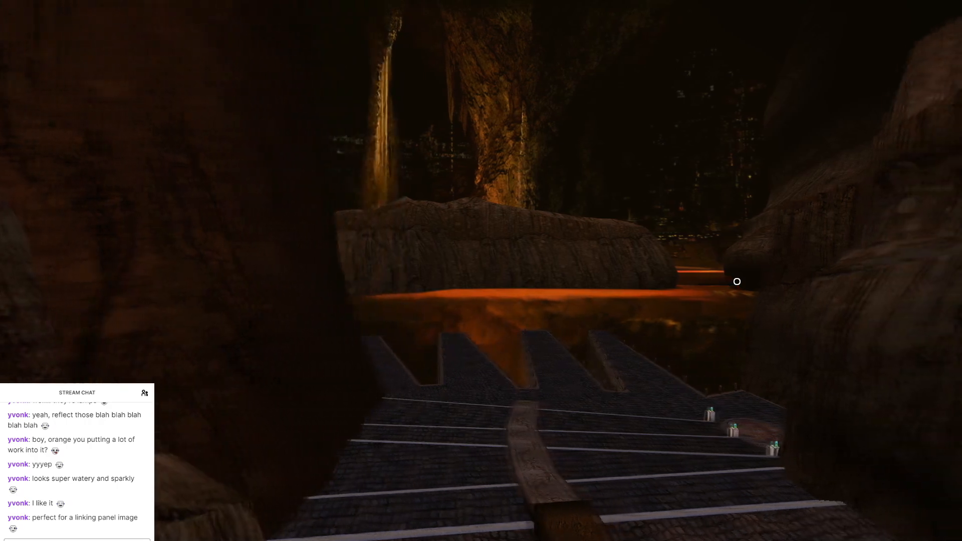
Step: Move onto the plank roof beside the large rock pillar and check the lake reflection past the pillar
right_drag(737, 282, 648, 234)
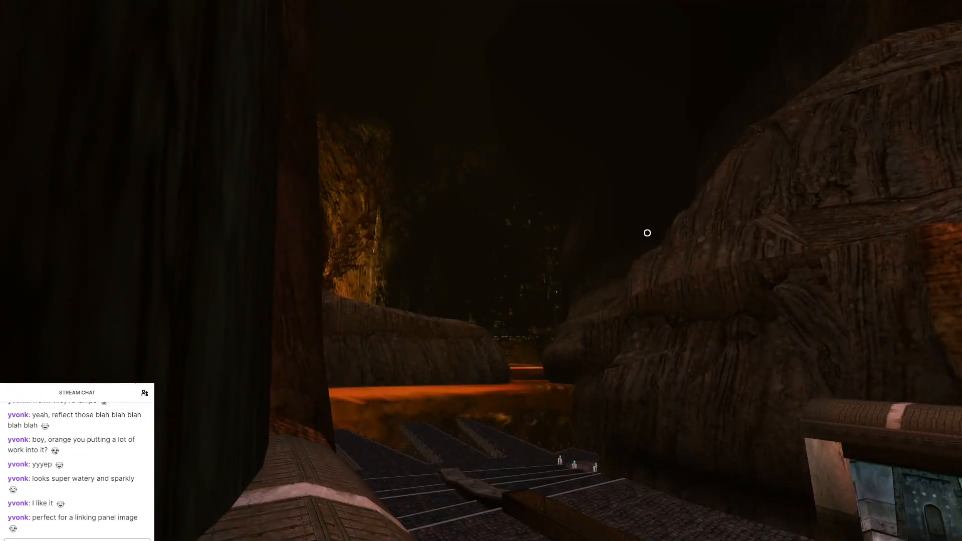
key(w)
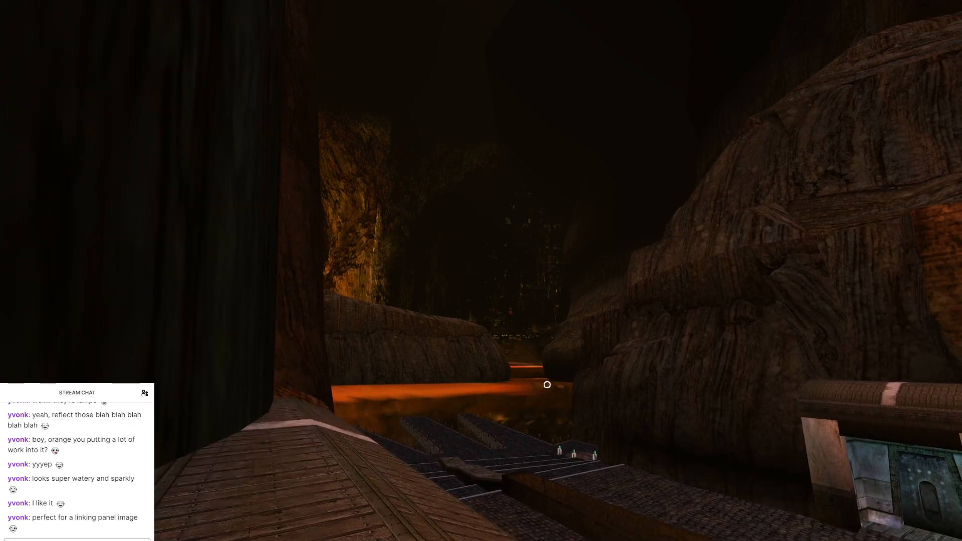
right_drag(536, 387, 419, 399)
key(w)
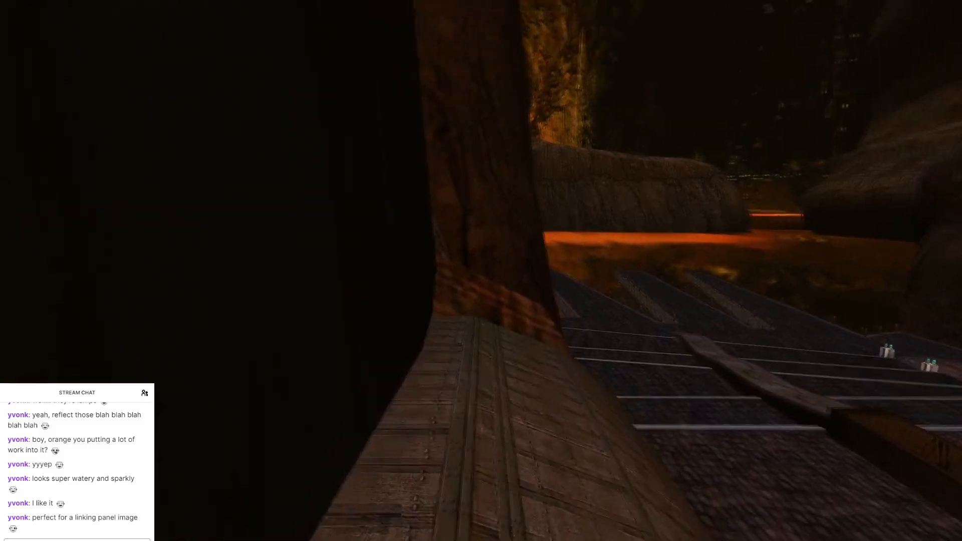
key(w)
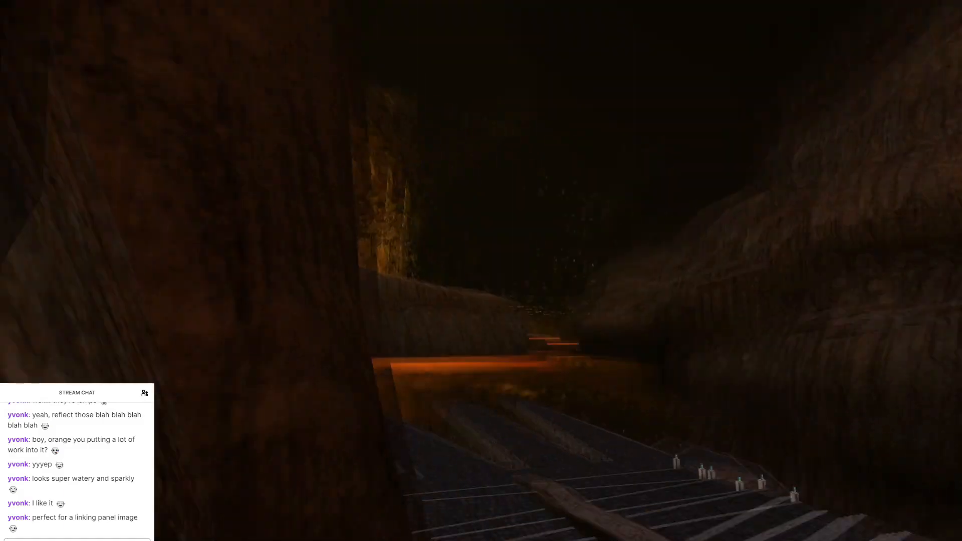
key(w)
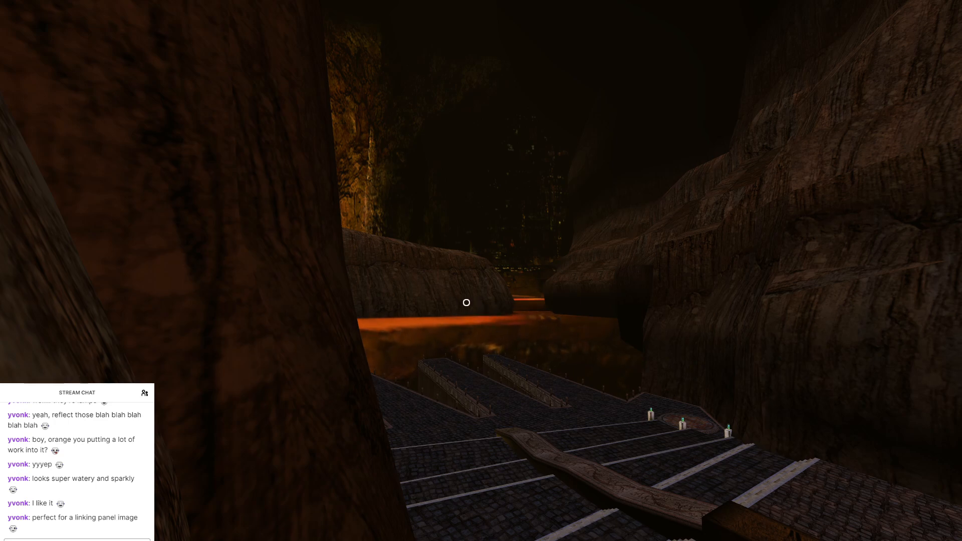
Step: Cross to the plank roof of the opposite windowed building by the cliff and look back toward the lake
key(d)
key(w)
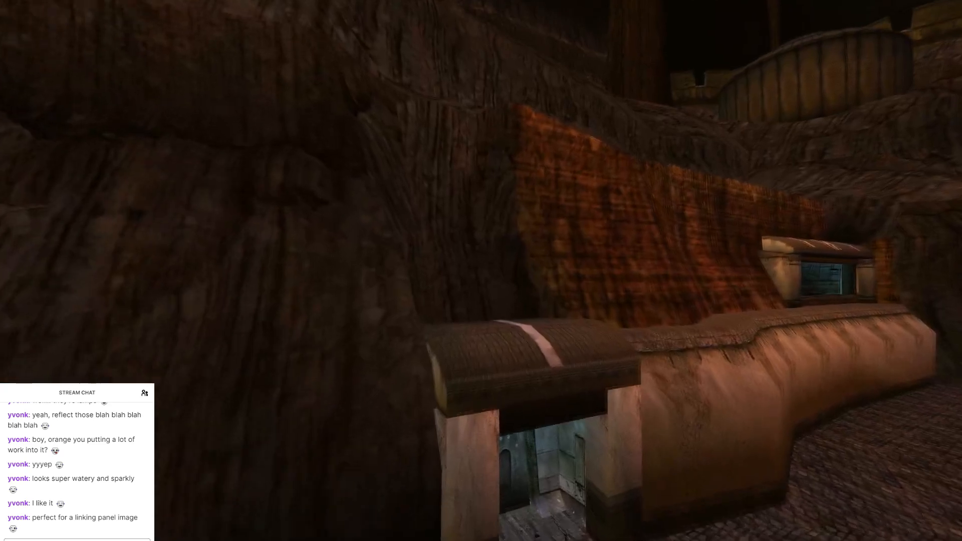
key(w)
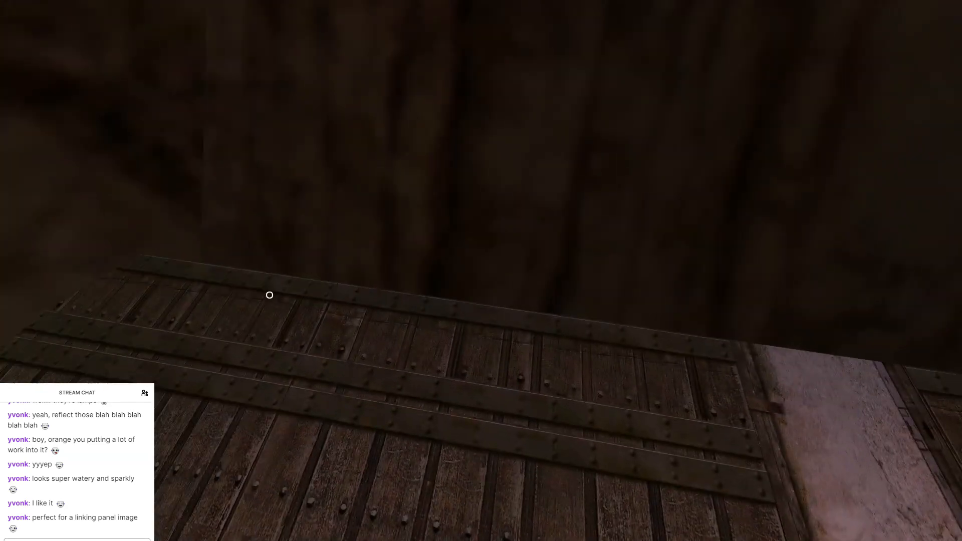
key(space)
right_drag(270, 295, 419, 265)
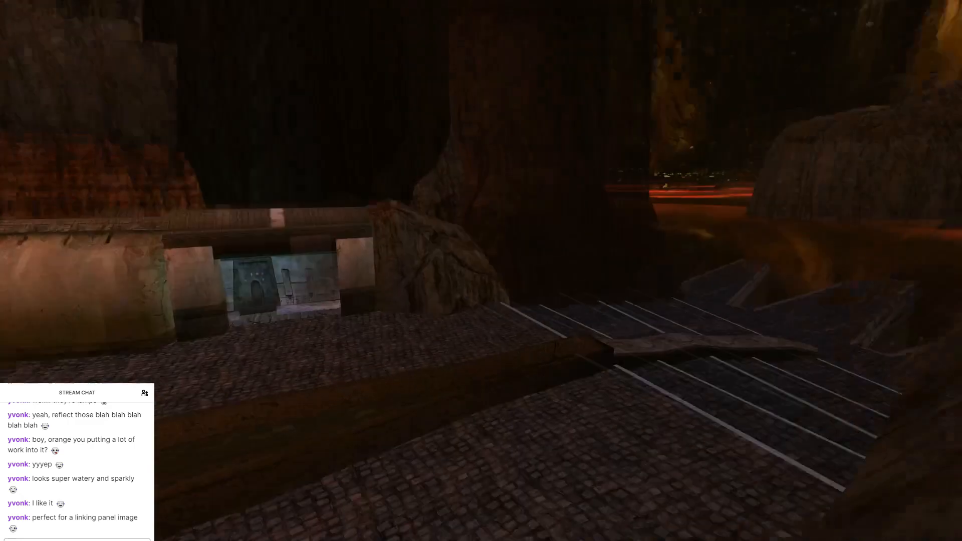
Step: Drop down to the plaza and go to the steps to view the lake, waterfall and piers head-on
key(w)
key(w)
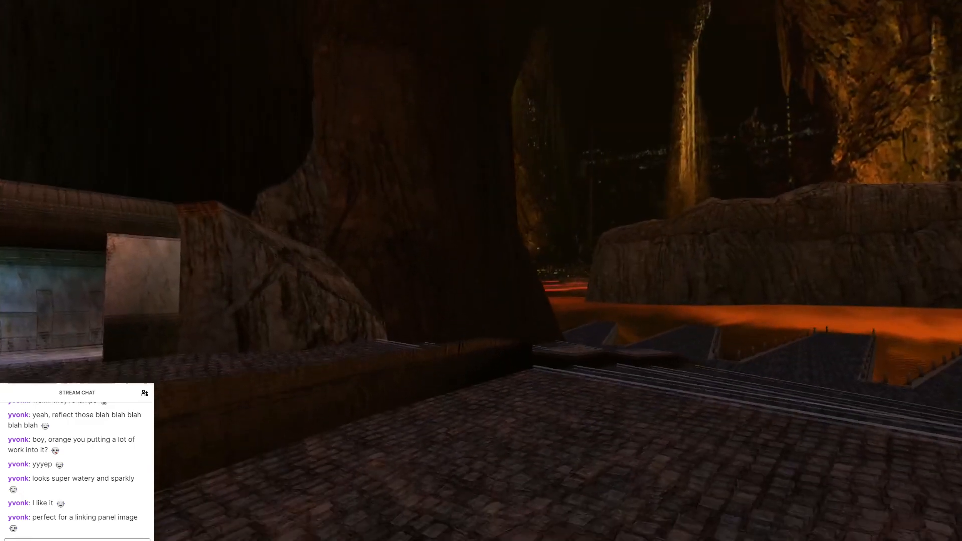
key(w)
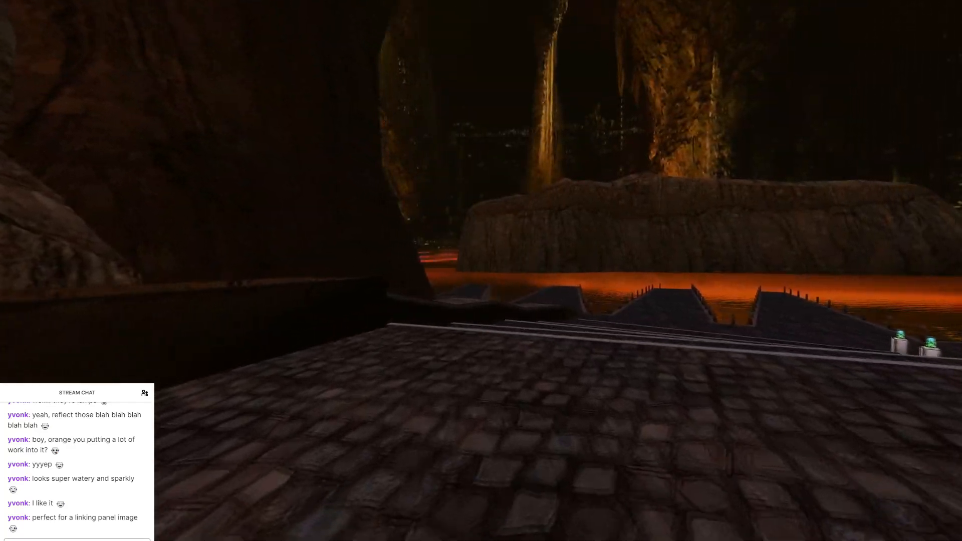
key(w)
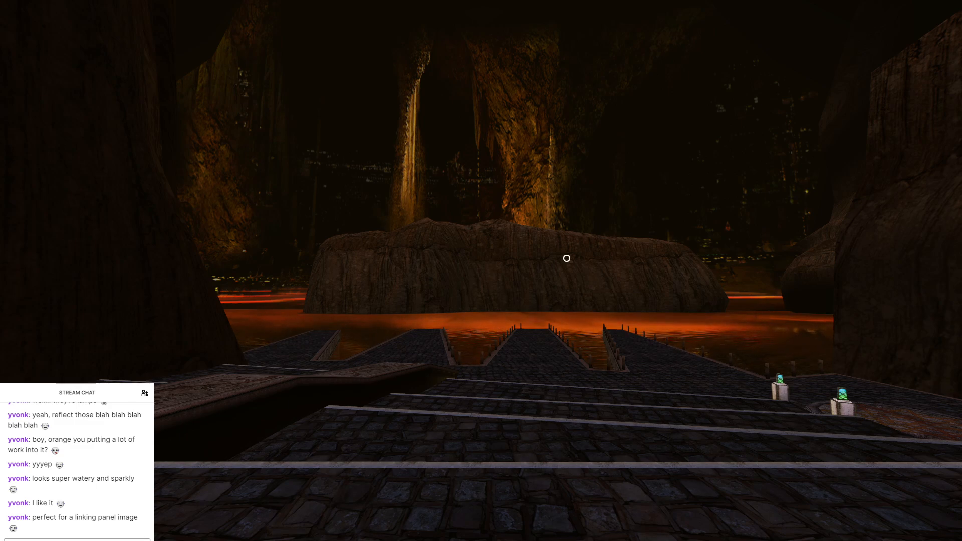
Step: Quit the game to the desktop, and open and close Paint
key(Escape)
click(574, 213)
click(526, 339)
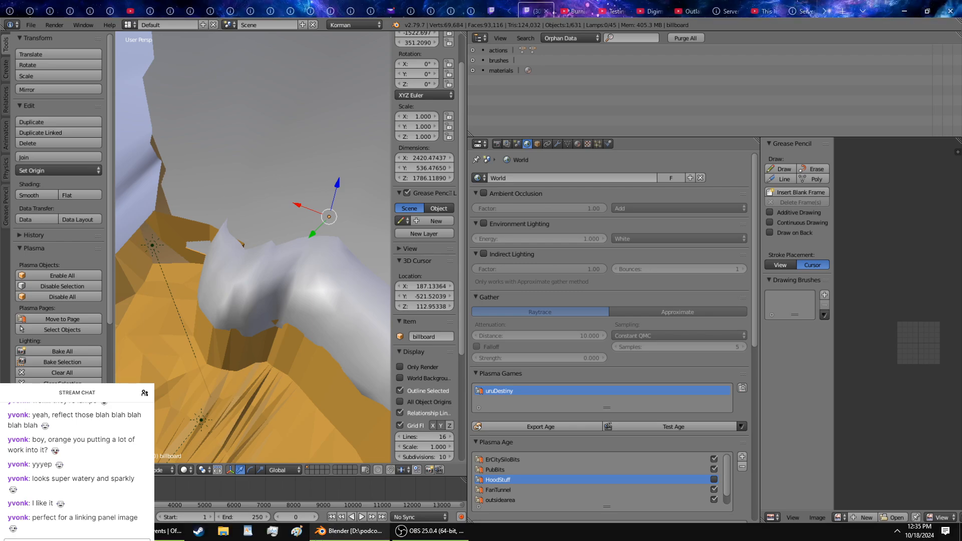
click(297, 531)
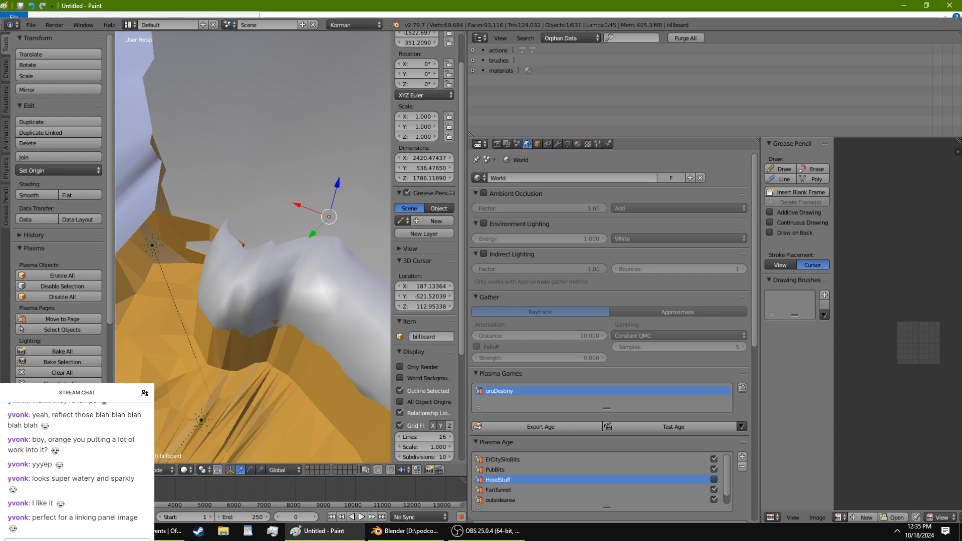
click(953, 2)
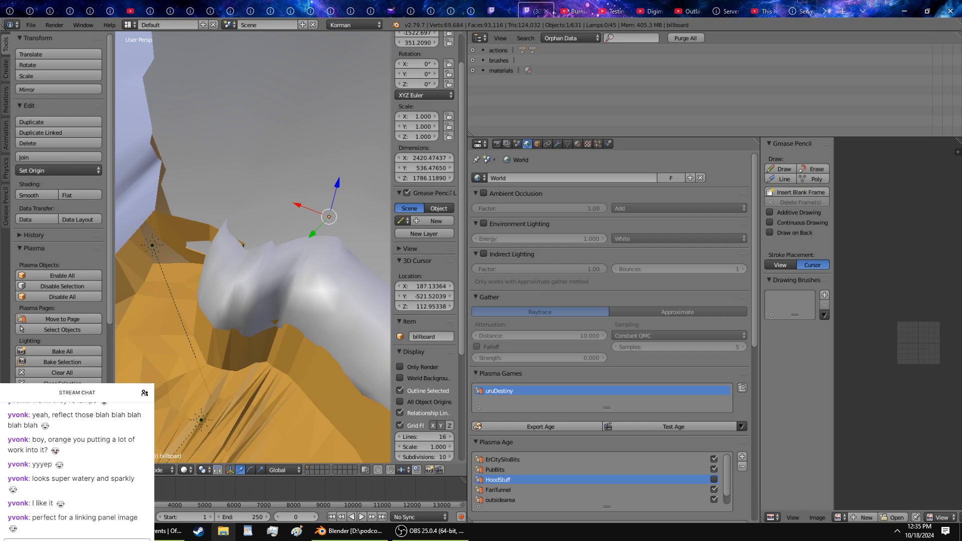
Step: Open the BFKSTREAMVODTHUMB.xcf thumbnail image from the podconceptrevisit folder on drive D in GIMP
click(224, 531)
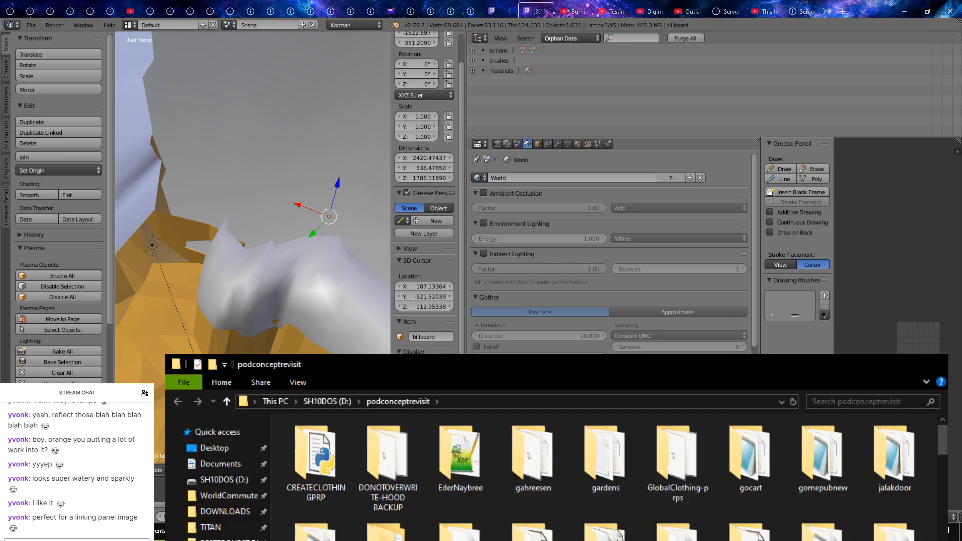
scroll(822, 451, down, 5)
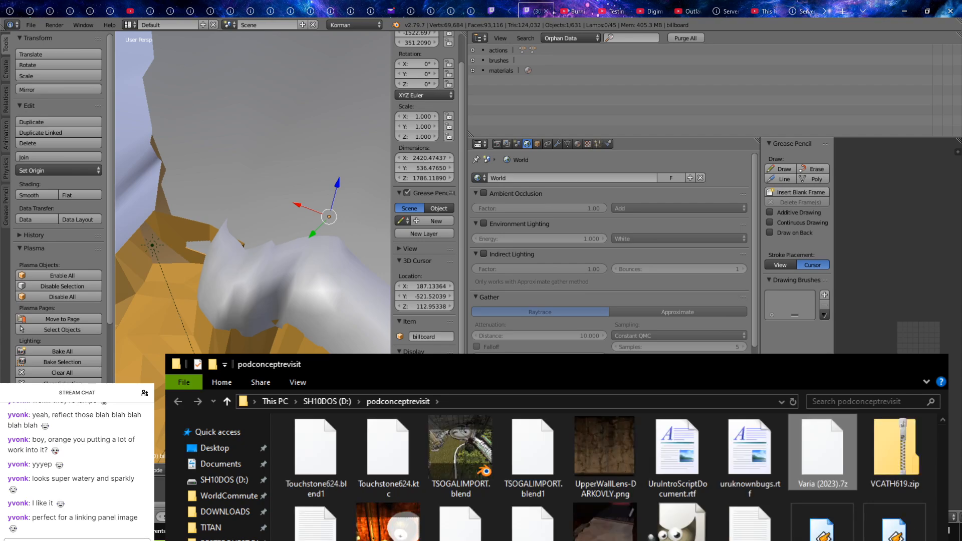
key(Down)
text(bil)
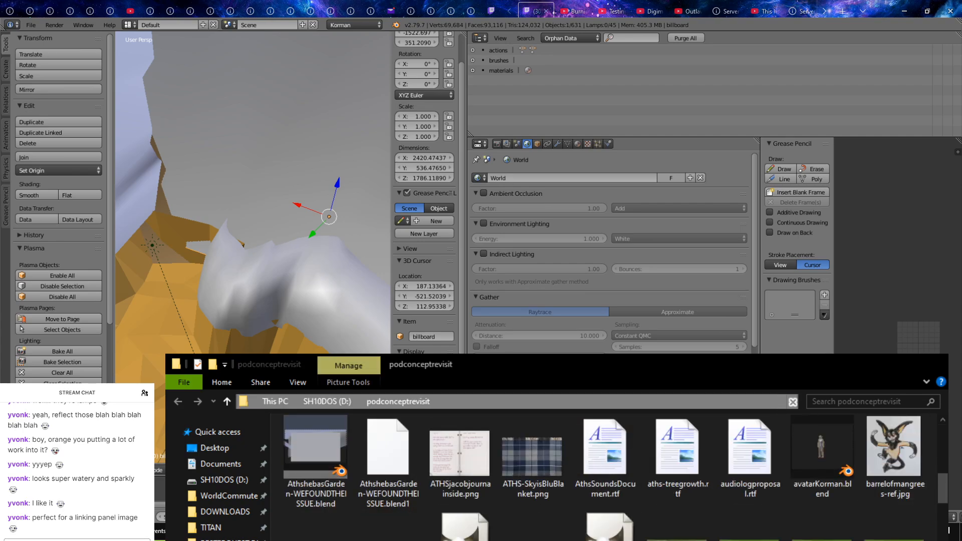
click(605, 526)
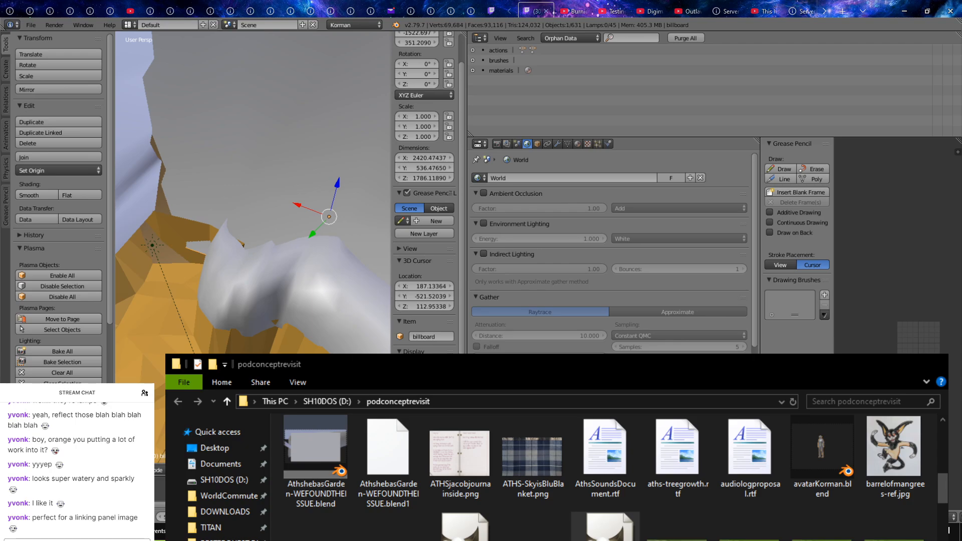
Step: Switch to Blender, save over OVFLStation.blend in D:\podconceptrevisit, and close Blender
key(alt+Tab)
key(alt+Tab)
key(alt+Tab)
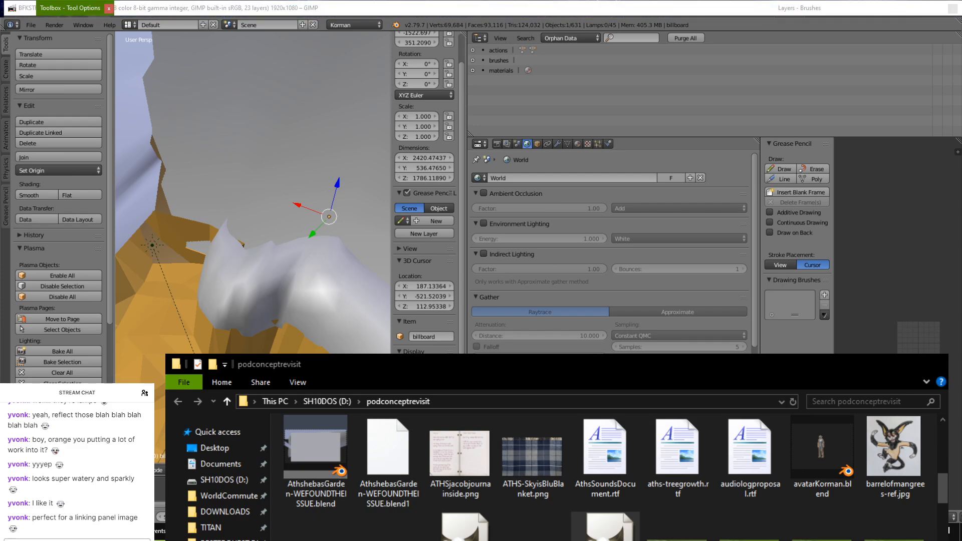
key(alt+Tab)
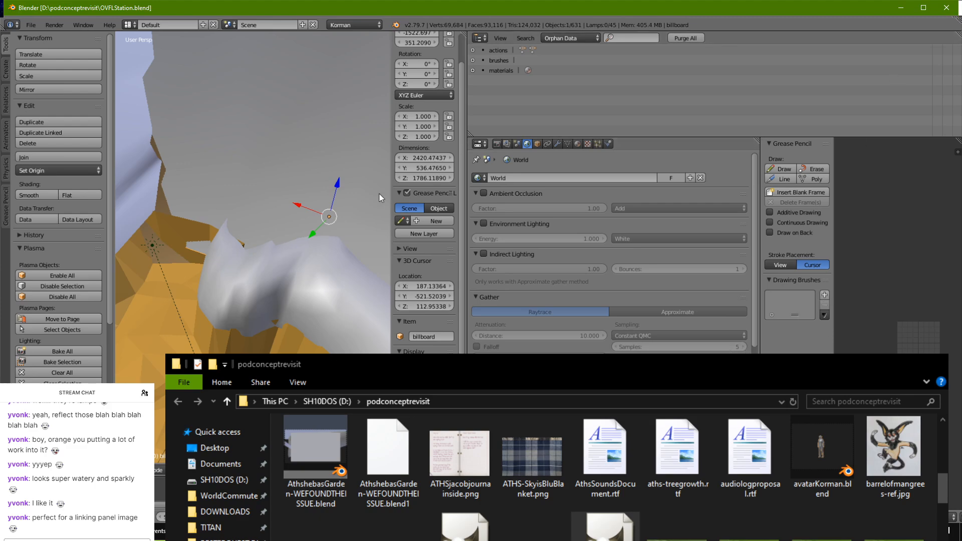
key(ctrl+s)
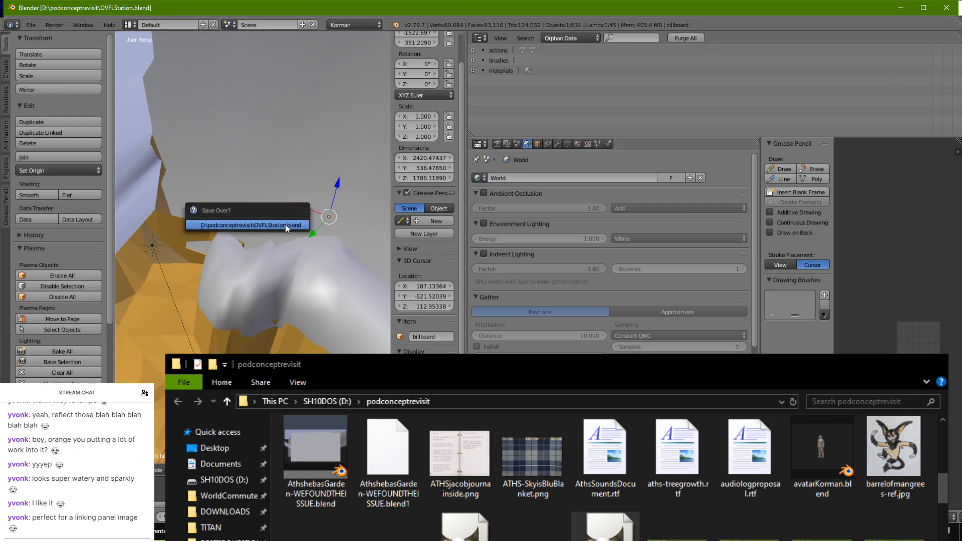
click(284, 225)
click(953, 3)
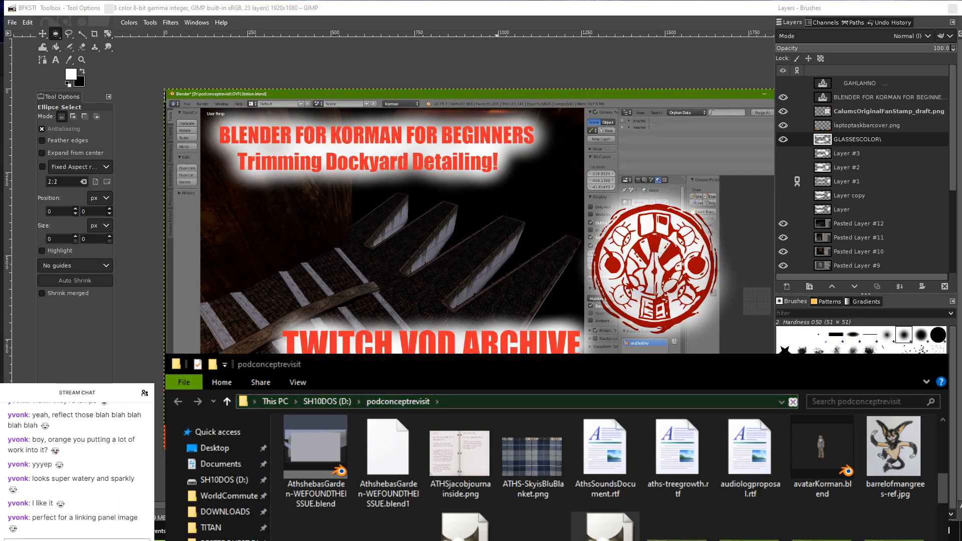
Step: Close the podconceptrevisit folder windows and return to the BFKSTREAMVODTHUMB image in GIMP
key(alt+Tab)
key(alt+Tab)
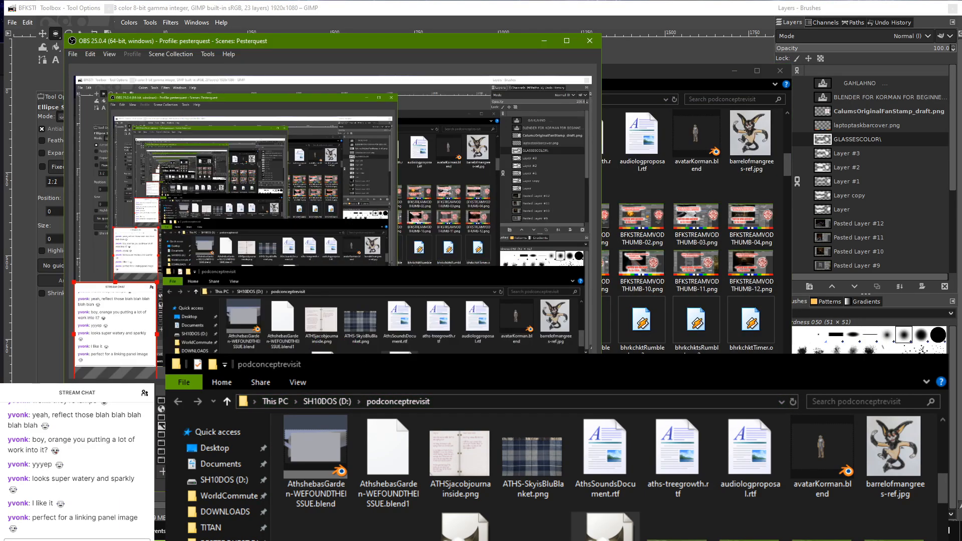
key(alt+Tab)
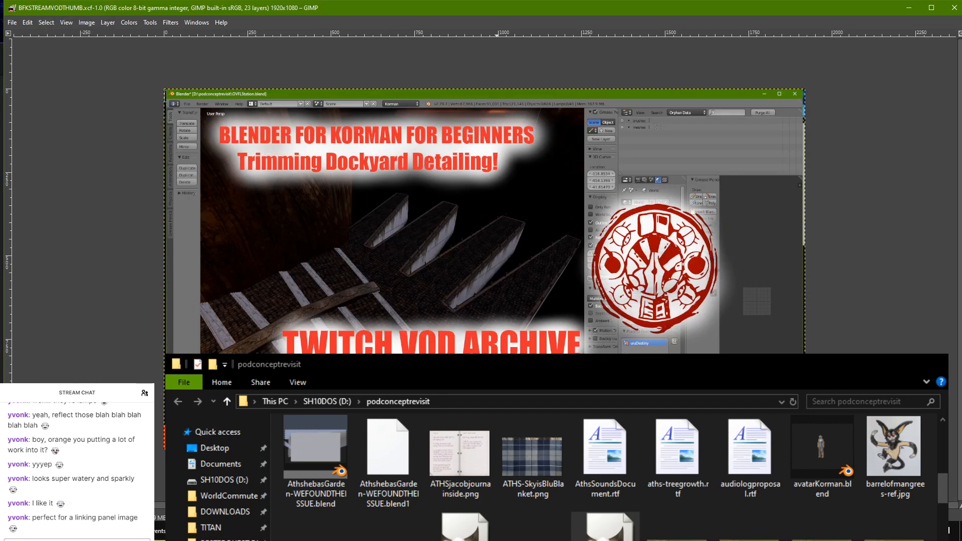
key(alt+Tab)
click(776, 70)
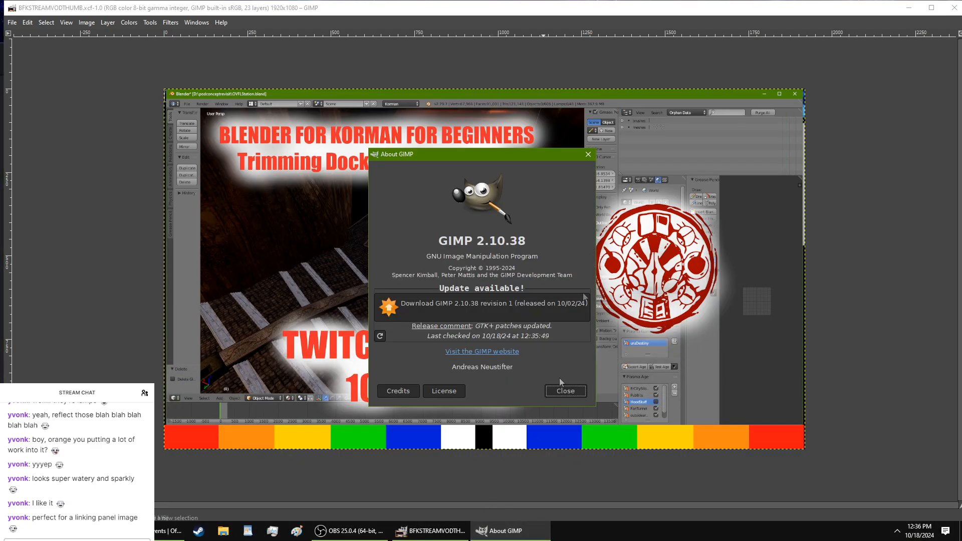
Step: Dismiss the About GIMP dialog and adjust the thumbnail image's window, leaving it unmaximized
click(566, 391)
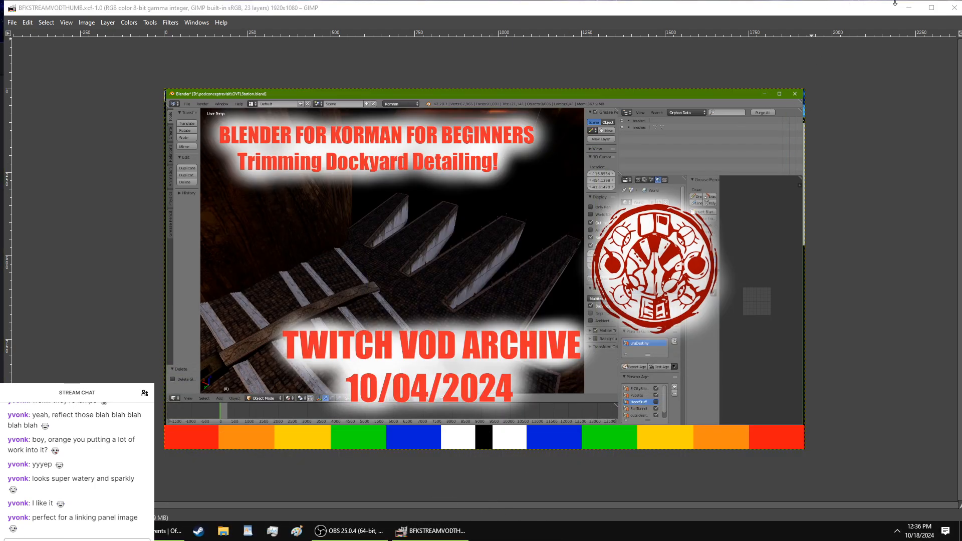
click(932, 7)
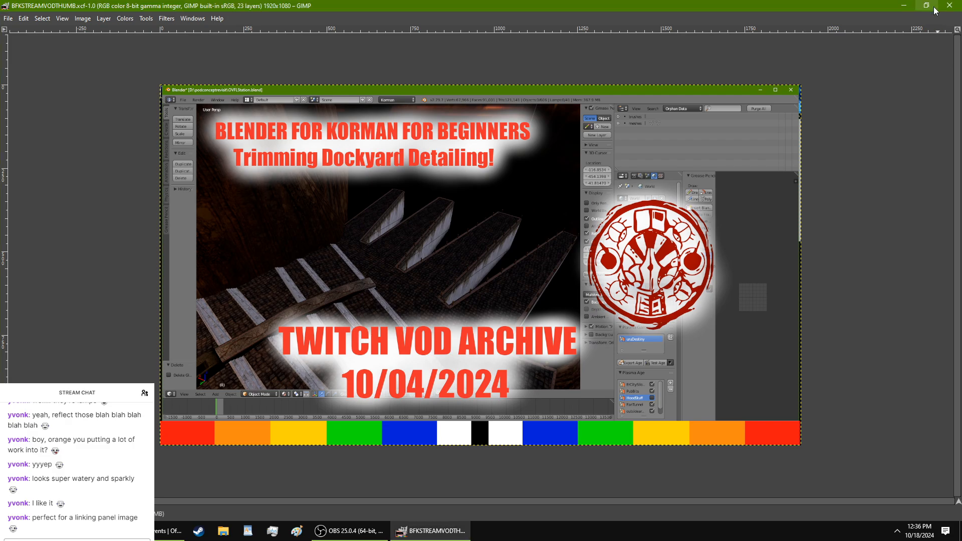
click(926, 6)
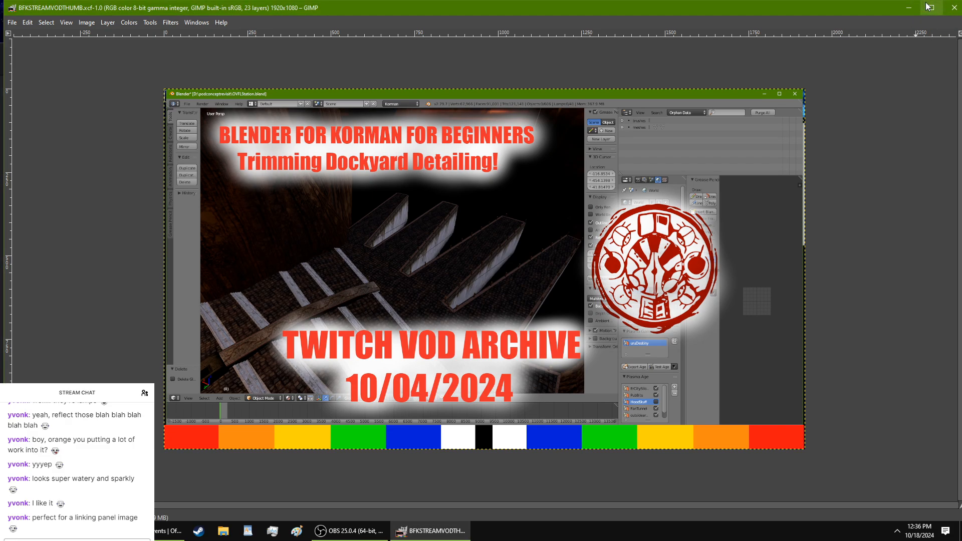
Step: Paste the copied age screenshot as a new layer directly above Pasted Layer #12, and hide the GLASSESCOLOR\ layer
click(927, 6)
click(410, 534)
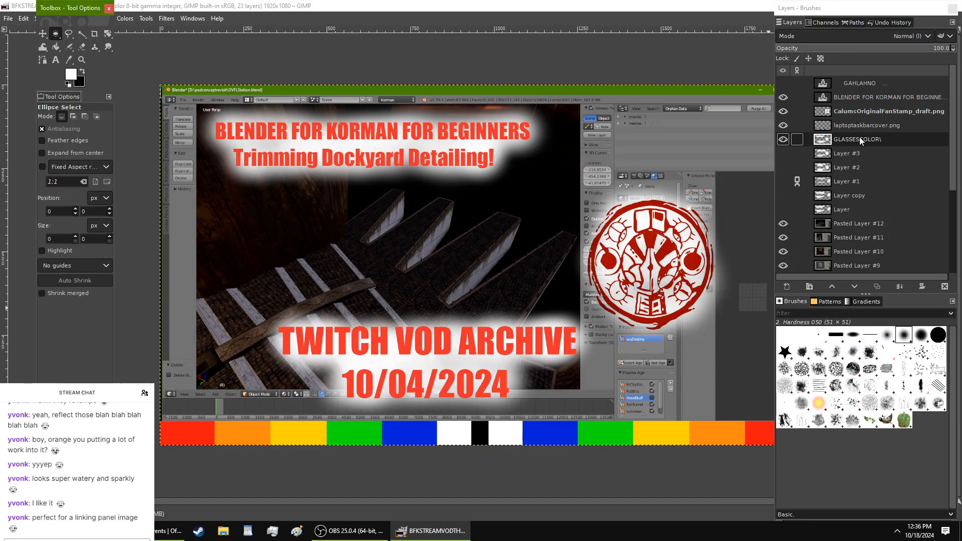
click(838, 224)
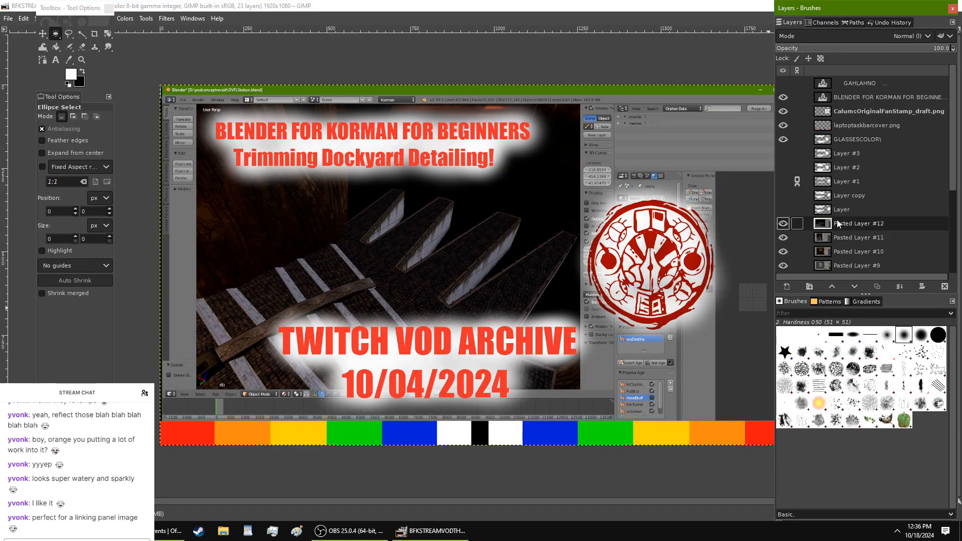
key(ctrl+v)
right_click(846, 232)
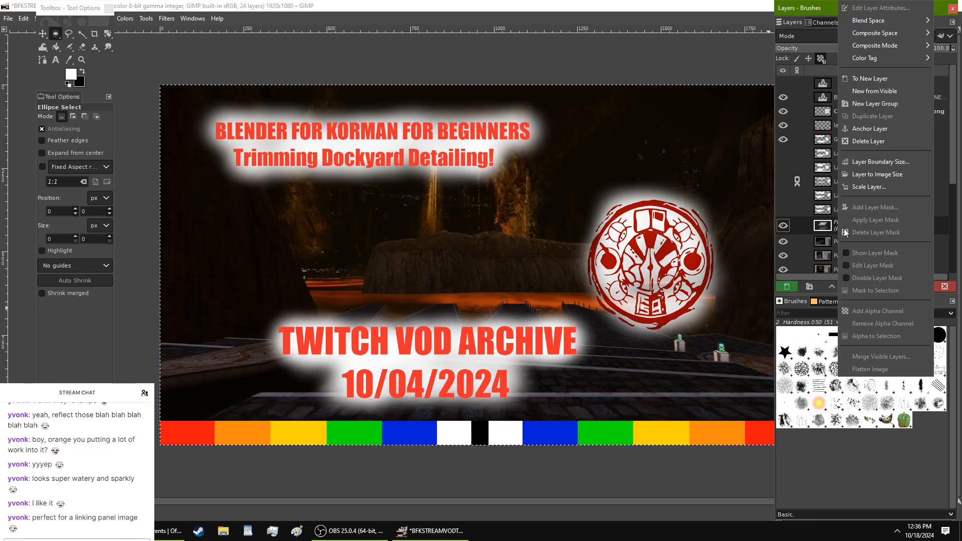
click(881, 79)
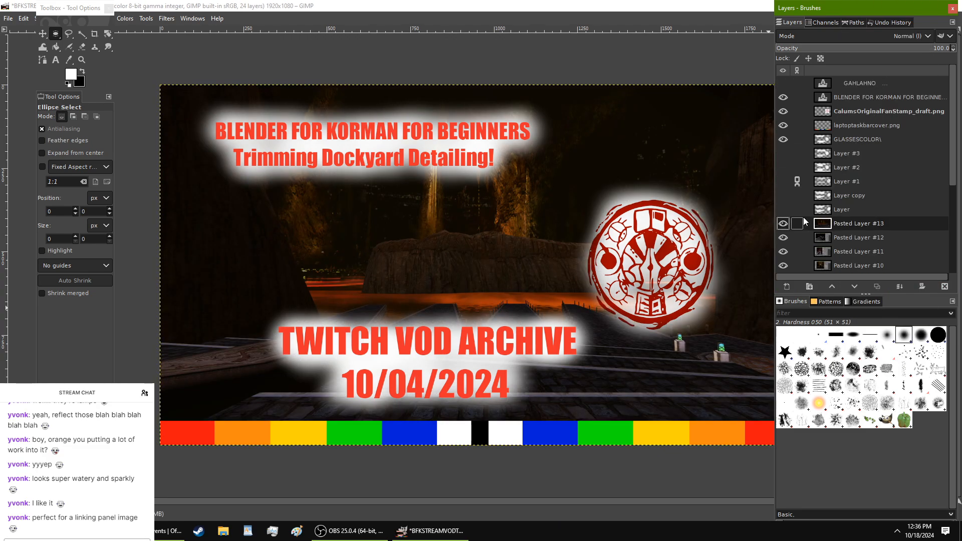
click(828, 113)
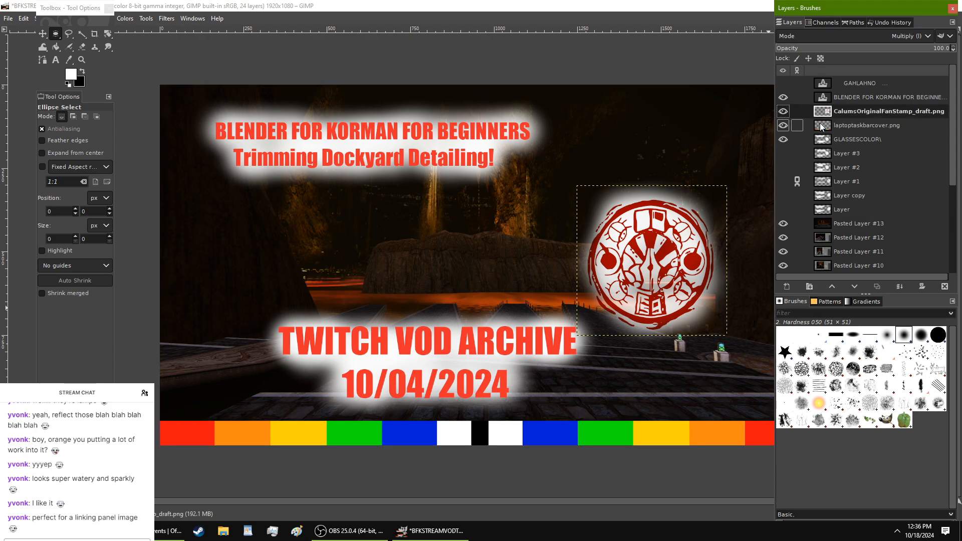
click(781, 140)
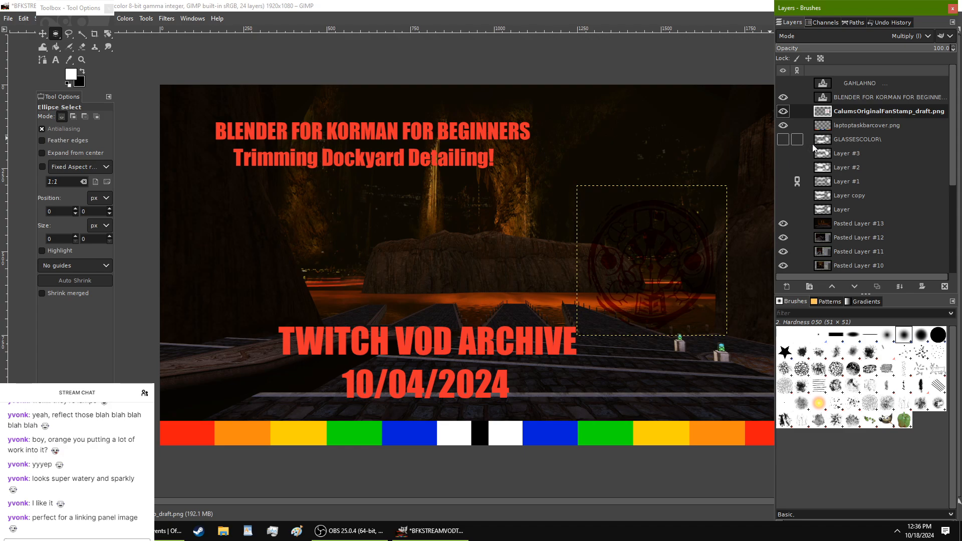
Step: Delete the words "Trimming Dockyard Detailing" from the thumbnail's main text layer, keeping the exclamation mark
click(824, 103)
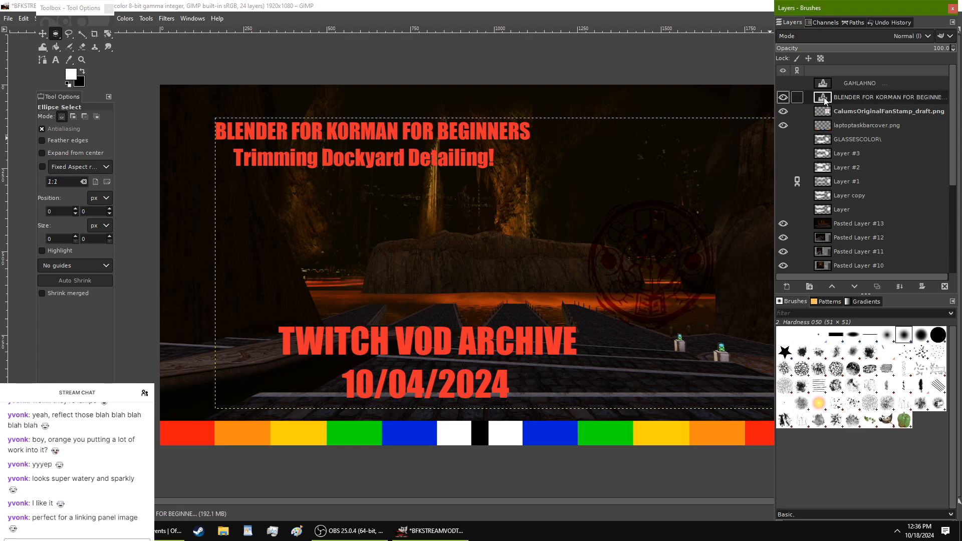
click(56, 60)
key(Tab)
drag(486, 162, 259, 166)
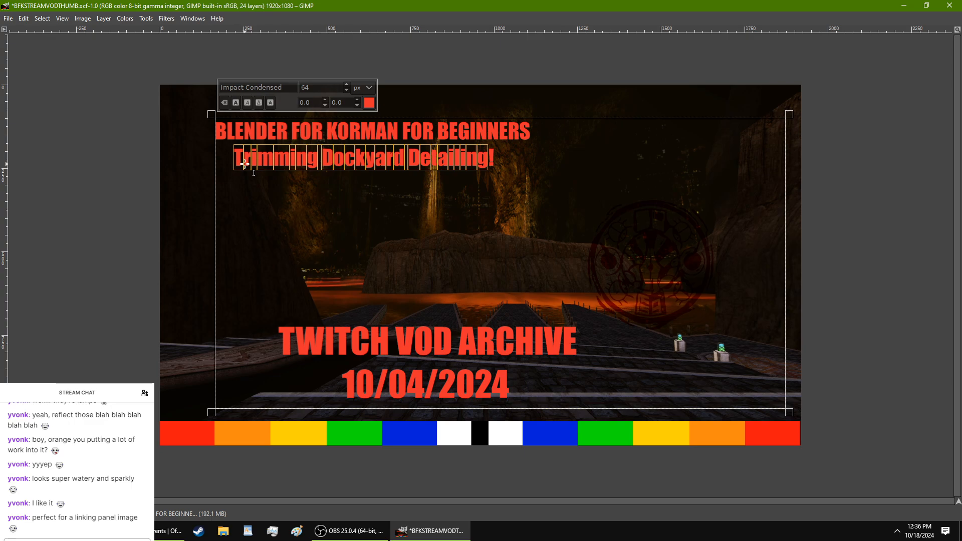
key(BackSpace)
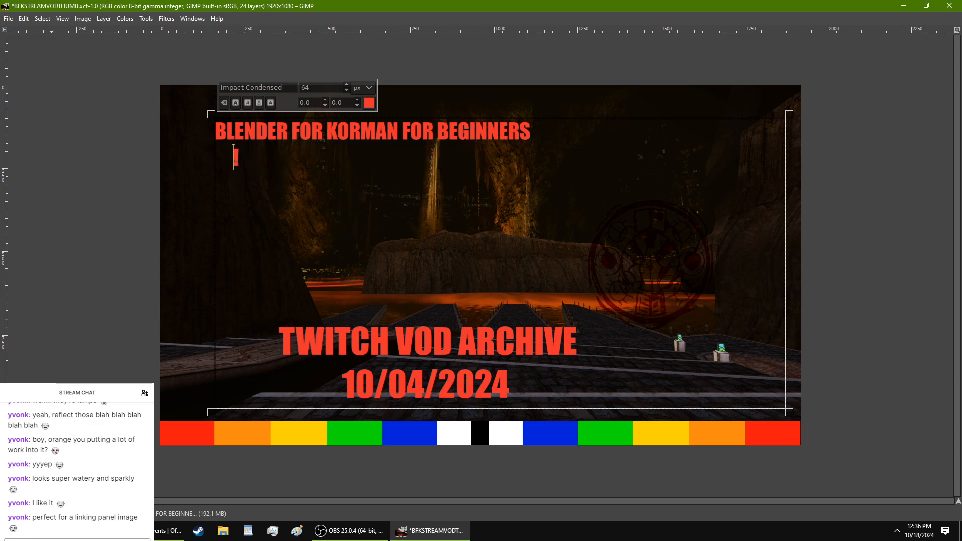
Step: Check the stream title on the Twitch page and enter the thumbnail subtitle "OVERFLOWING TIDES! (WATER GEOMETRYS!)"
click(170, 531)
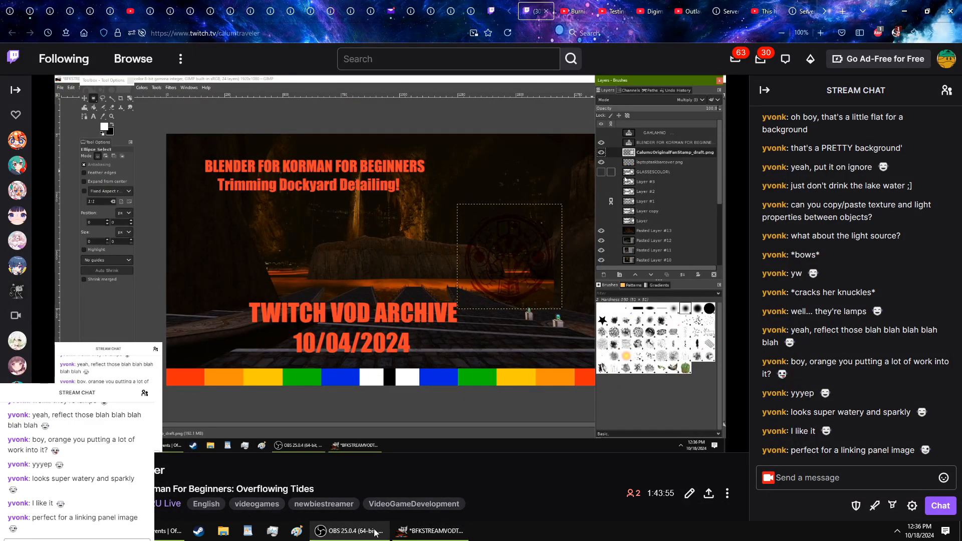
click(431, 531)
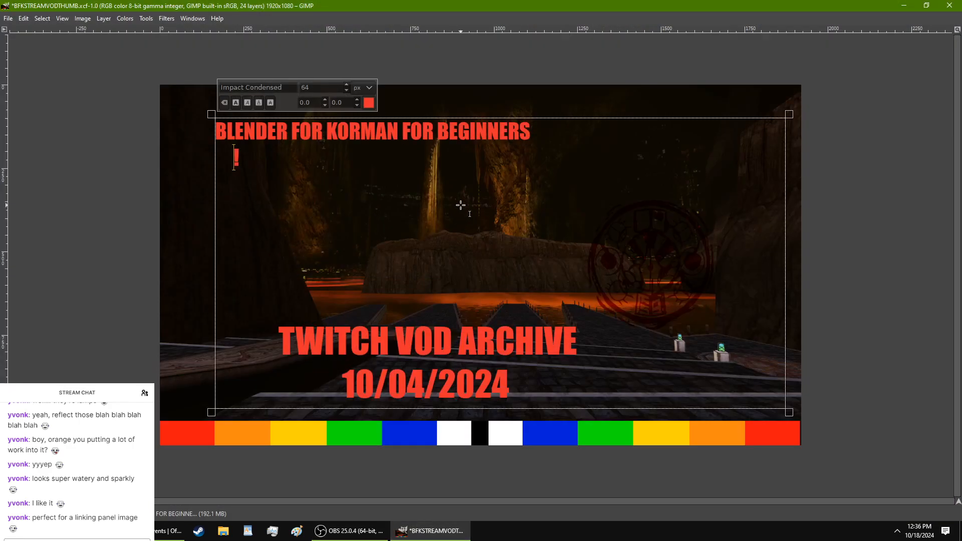
text(oVE)
key(BackSpace)
key(BackSpace)
key(BackSpace)
text(OVERFLOWI)
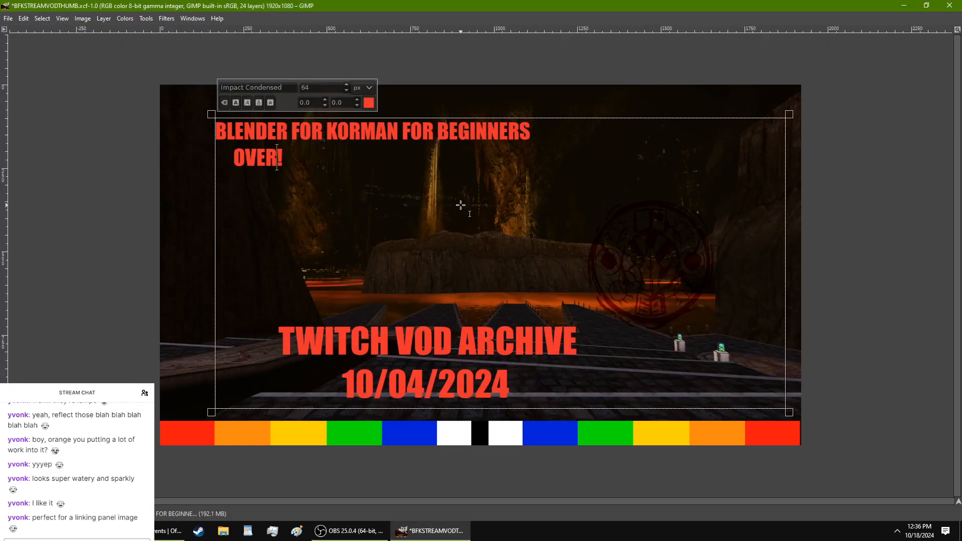
text(NG TIDES!)
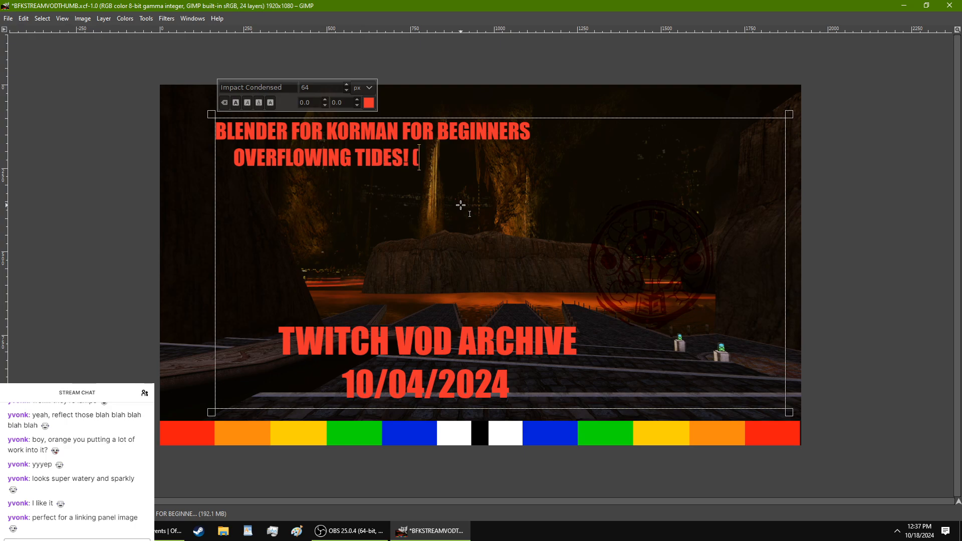
text( (WATER GEO)
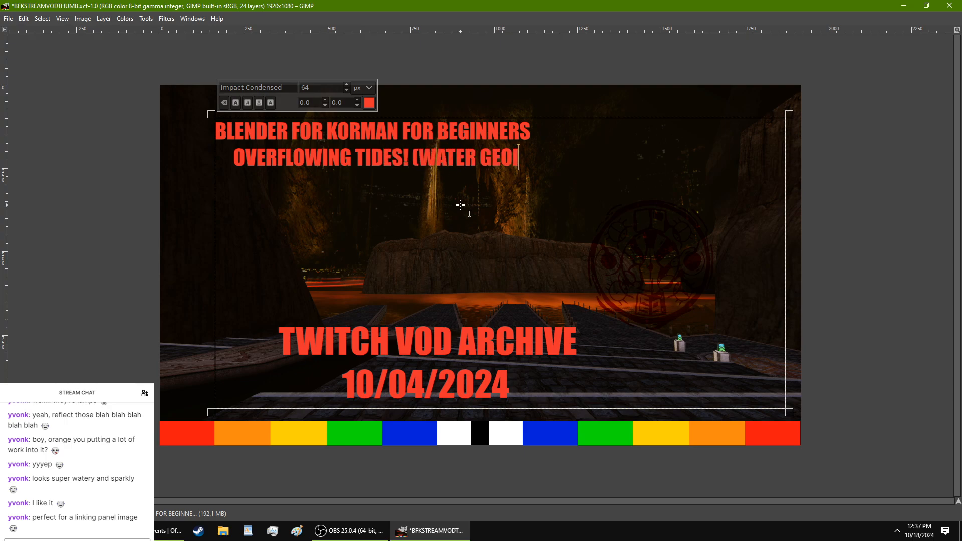
key(BackSpace)
text(METRYS!)
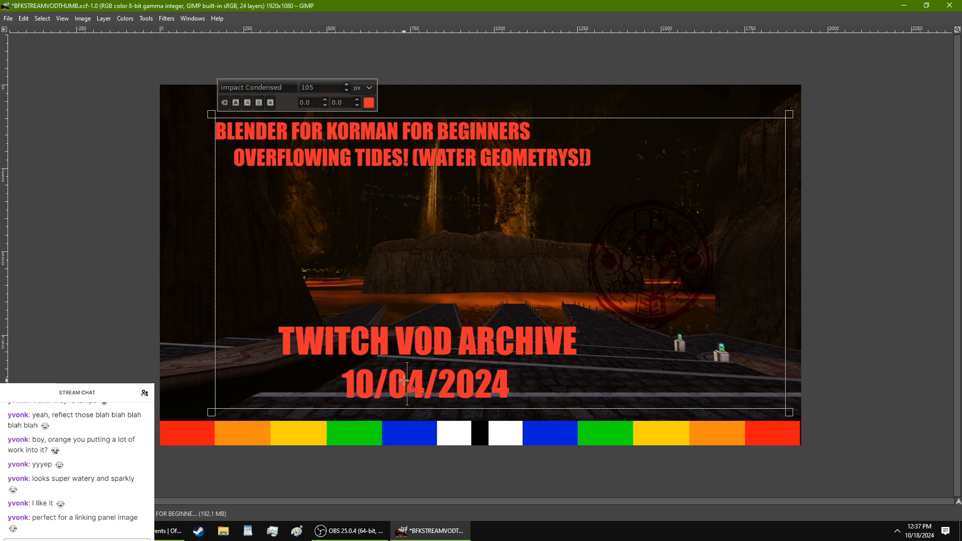
Step: Set the archive date in the thumbnail text to 10/18/2024
key(BackSpace)
text(18)
key(Delete)
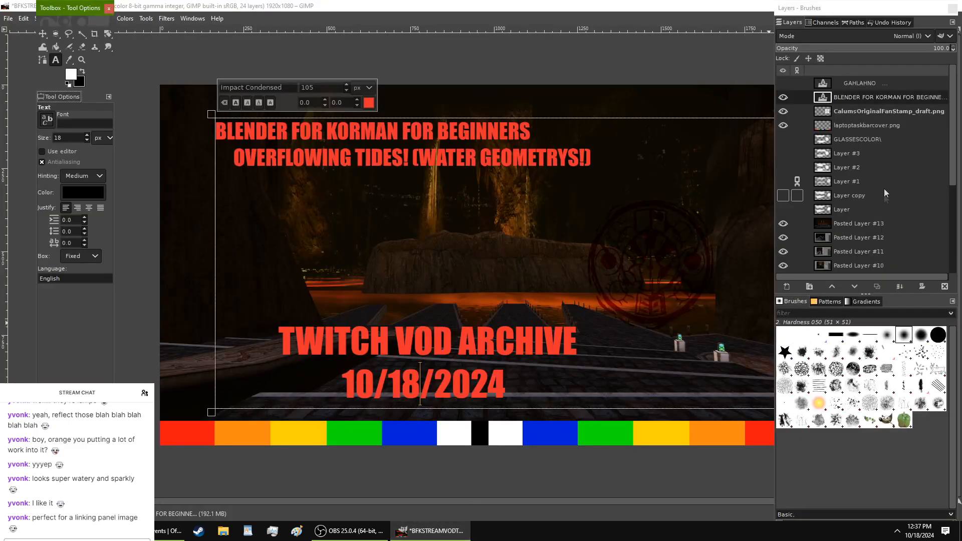
Step: Add a 1920 × 1080 px transparent layer named OvflSchematic\ above the GLASSESCOLOR\ layer
click(839, 134)
right_click(838, 134)
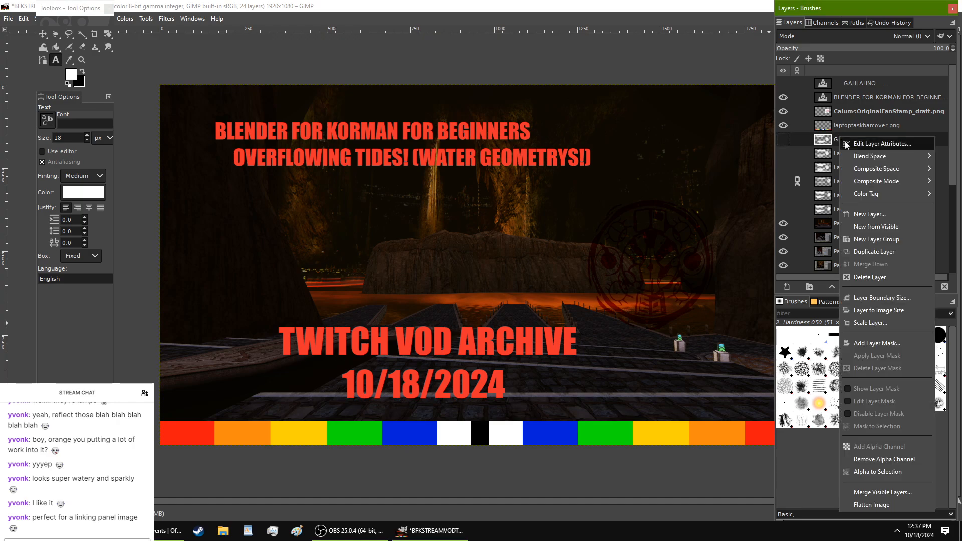
click(861, 212)
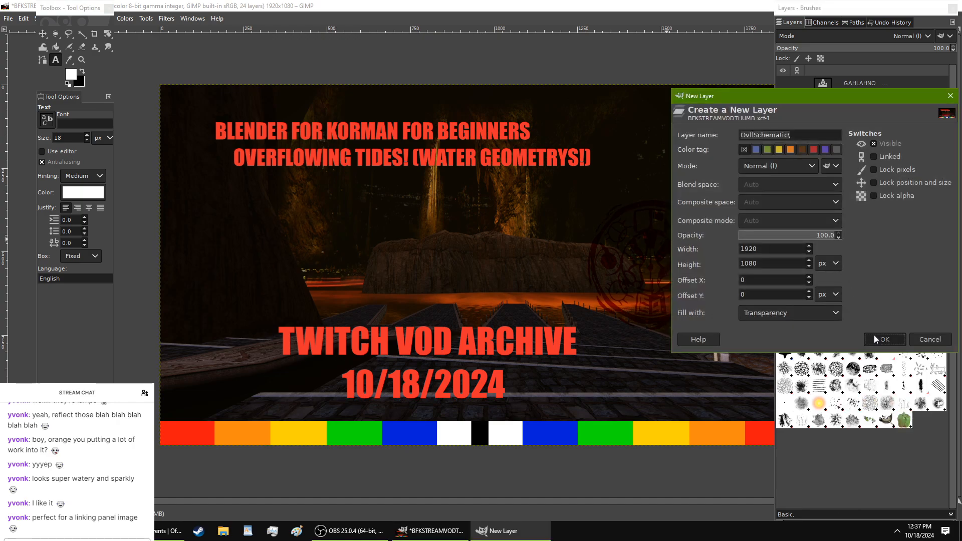
click(876, 338)
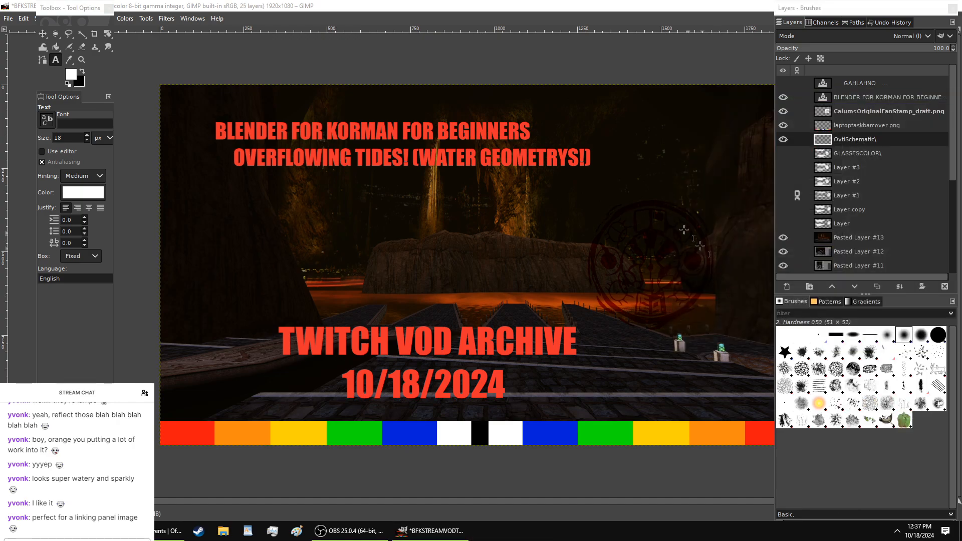
Step: Airbrush a white backing behind the round fan stamp on the OvflSchematic\ layer at brush size 200
click(68, 47)
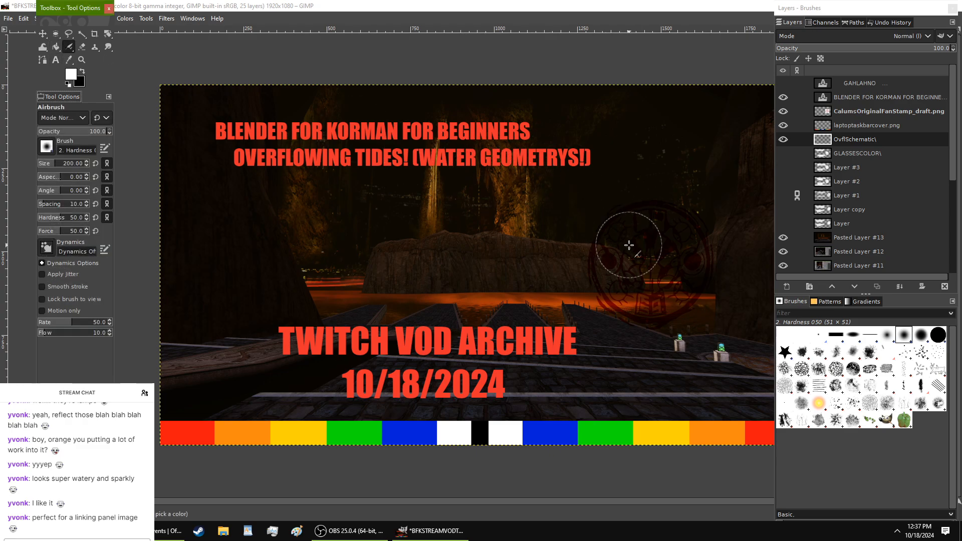
key(Tab)
mouse_move(629, 245)
mouse_down()
mouse_move(609, 235)
mouse_move(607, 281)
mouse_move(682, 305)
mouse_move(681, 238)
mouse_move(647, 216)
mouse_move(632, 269)
mouse_move(656, 281)
mouse_move(661, 245)
mouse_move(631, 281)
mouse_move(670, 259)
mouse_move(674, 266)
mouse_move(684, 221)
mouse_move(657, 211)
mouse_move(698, 261)
mouse_move(667, 301)
mouse_move(634, 305)
mouse_move(611, 246)
mouse_move(646, 205)
mouse_up()
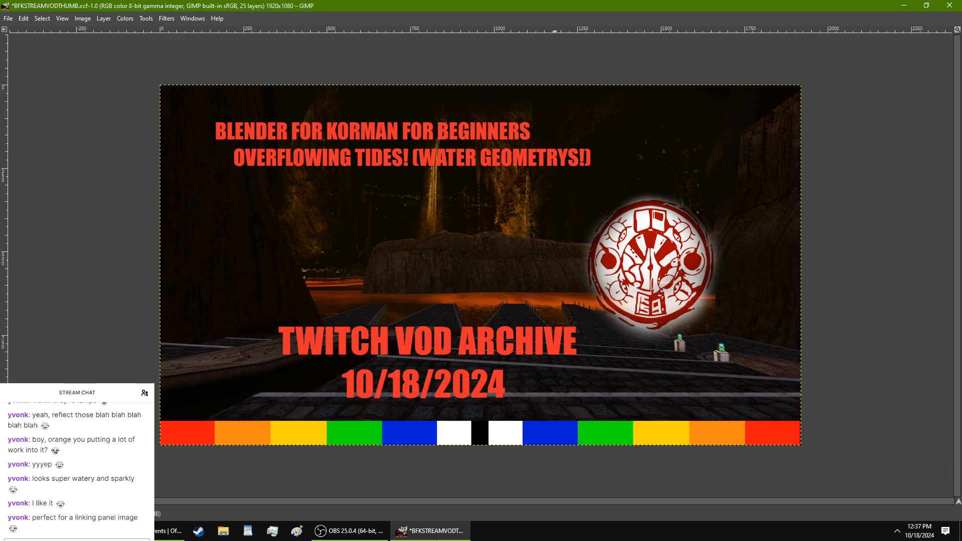
Step: Set the foreground color to orange ff802e and airbrush it over the white backing behind the fan stamp
key(Tab)
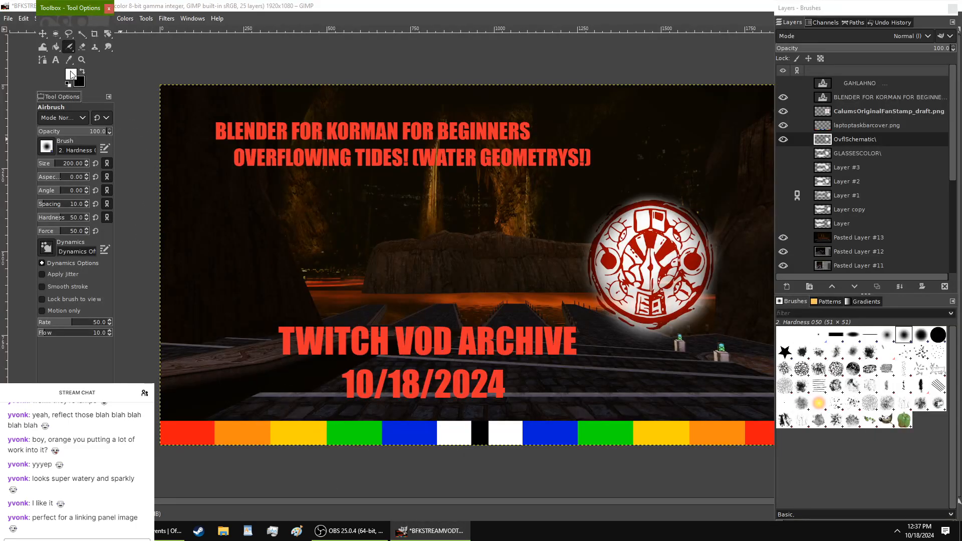
click(71, 75)
click(678, 371)
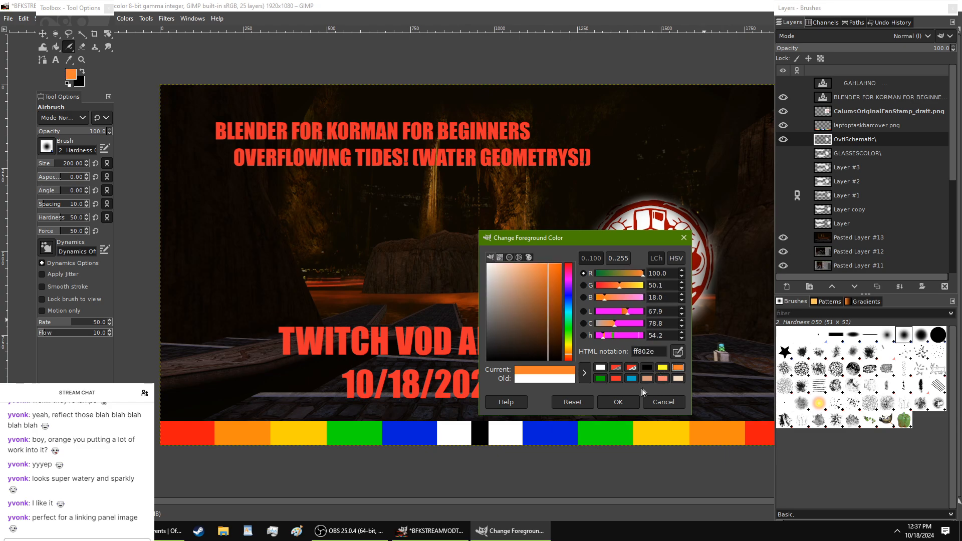
click(618, 402)
key(Tab)
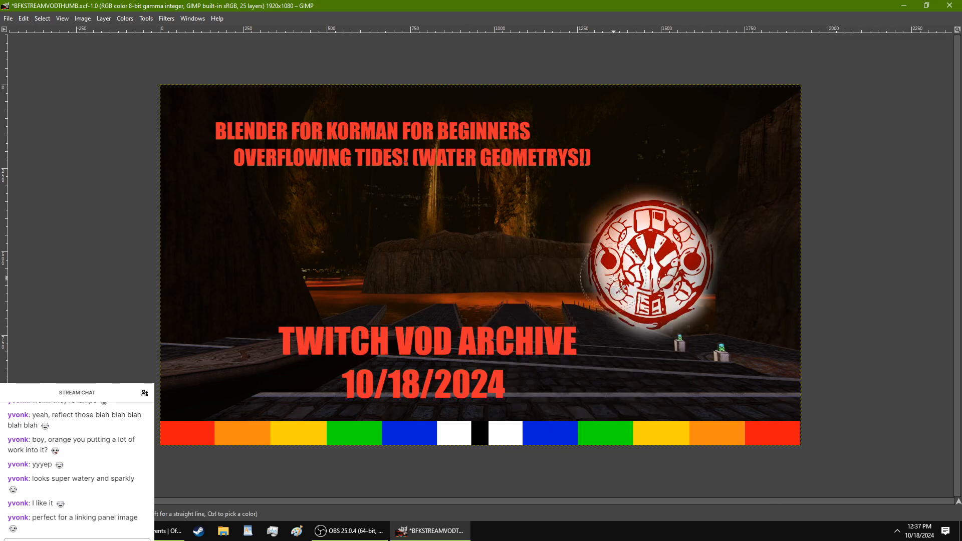
mouse_move(615, 279)
mouse_down()
mouse_move(669, 300)
mouse_move(629, 230)
mouse_move(649, 295)
mouse_move(640, 227)
mouse_move(714, 258)
mouse_move(684, 311)
mouse_move(604, 310)
mouse_move(626, 245)
mouse_move(639, 270)
mouse_move(632, 203)
mouse_move(712, 228)
mouse_move(677, 311)
mouse_move(630, 319)
mouse_move(609, 289)
mouse_move(599, 220)
mouse_move(674, 215)
mouse_move(709, 301)
mouse_move(621, 330)
mouse_move(609, 276)
mouse_up()
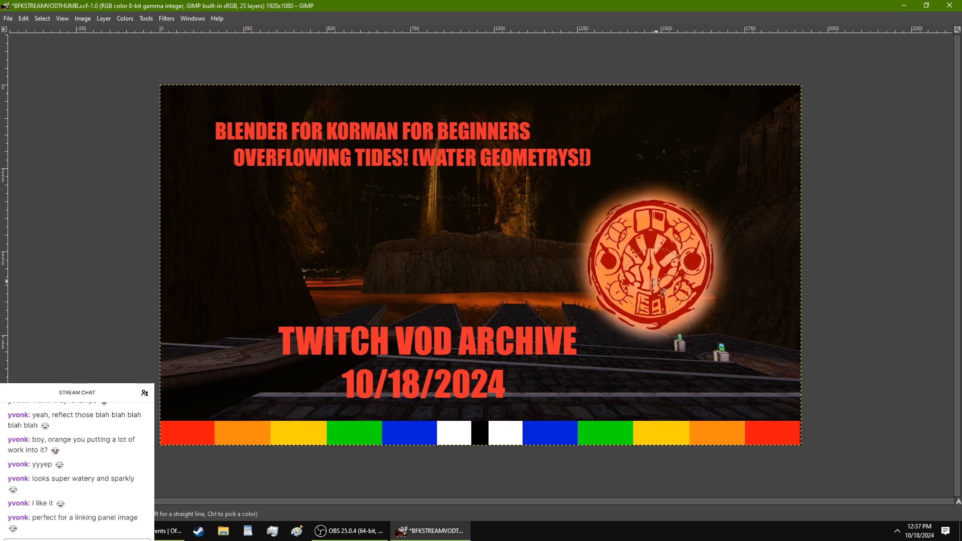
mouse_move(683, 254)
mouse_down()
mouse_move(702, 301)
mouse_move(631, 328)
mouse_move(698, 279)
mouse_up()
Step: Try an orange airbrush glow behind the subtitle and undo the stroke
drag(576, 158, 311, 159)
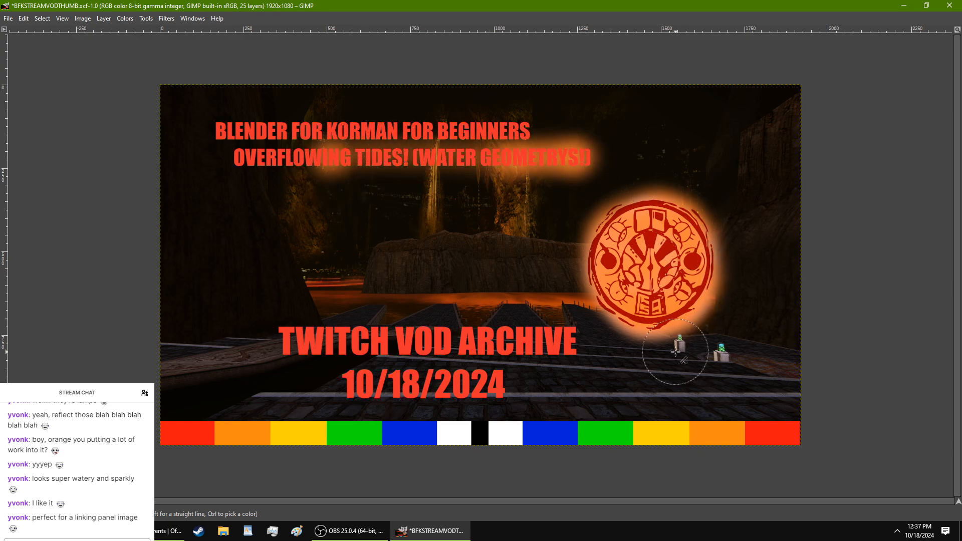
key(ctrl+z)
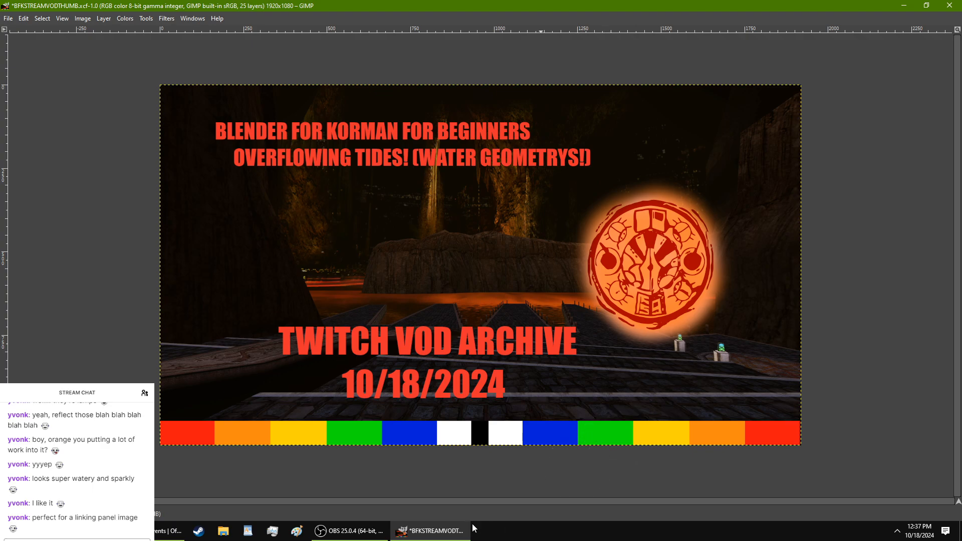
Step: Restore white as the foreground color and airbrush glows behind the title, subtitle, TWITCH VOD ARCHIVE text and date
click(461, 536)
click(461, 535)
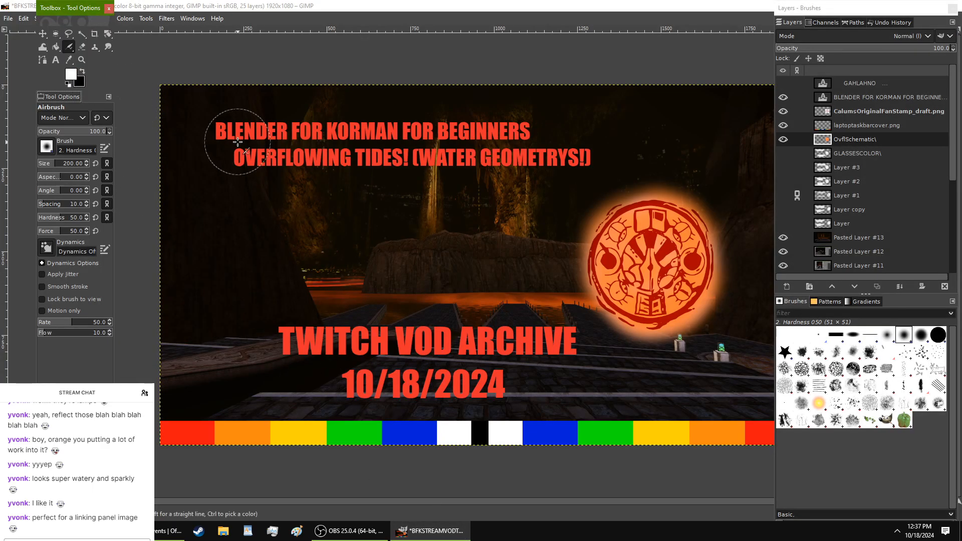
mouse_move(235, 138)
mouse_down()
mouse_move(282, 143)
mouse_move(227, 130)
mouse_move(536, 140)
mouse_move(471, 128)
mouse_move(528, 125)
mouse_move(576, 149)
mouse_move(466, 160)
mouse_move(496, 161)
mouse_move(253, 161)
mouse_move(372, 163)
mouse_up()
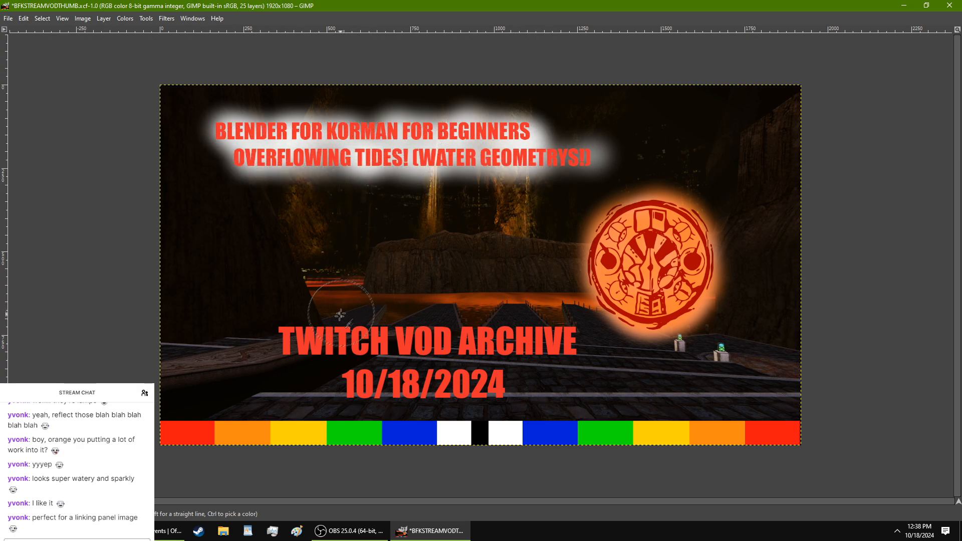
mouse_move(279, 337)
mouse_down()
mouse_move(560, 342)
mouse_move(468, 332)
mouse_move(528, 339)
mouse_move(505, 374)
mouse_move(351, 382)
mouse_move(496, 386)
mouse_move(378, 377)
mouse_move(466, 388)
mouse_move(341, 396)
mouse_move(461, 391)
mouse_move(324, 344)
mouse_move(501, 336)
mouse_move(337, 334)
mouse_move(309, 356)
mouse_up()
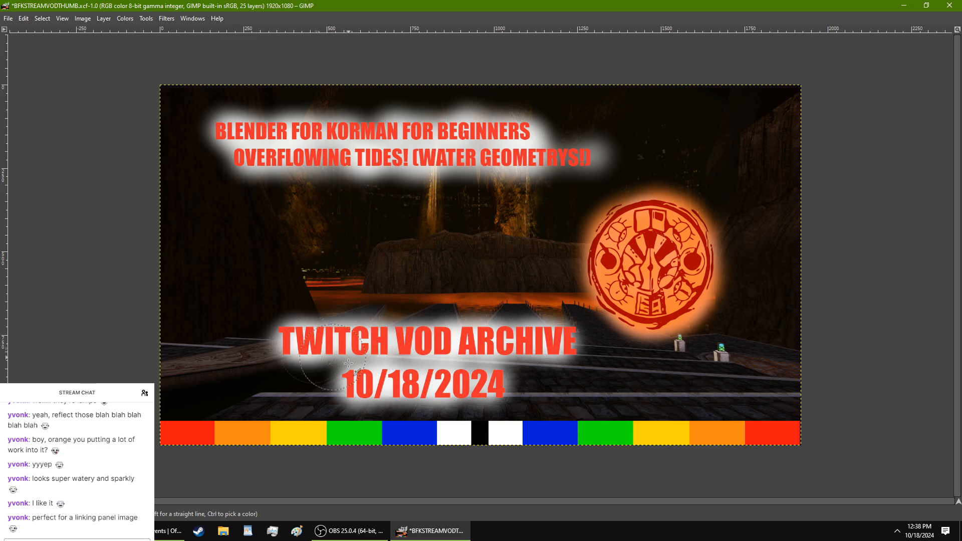
mouse_move(596, 167)
mouse_down()
mouse_move(550, 157)
mouse_move(592, 161)
mouse_move(561, 173)
mouse_up()
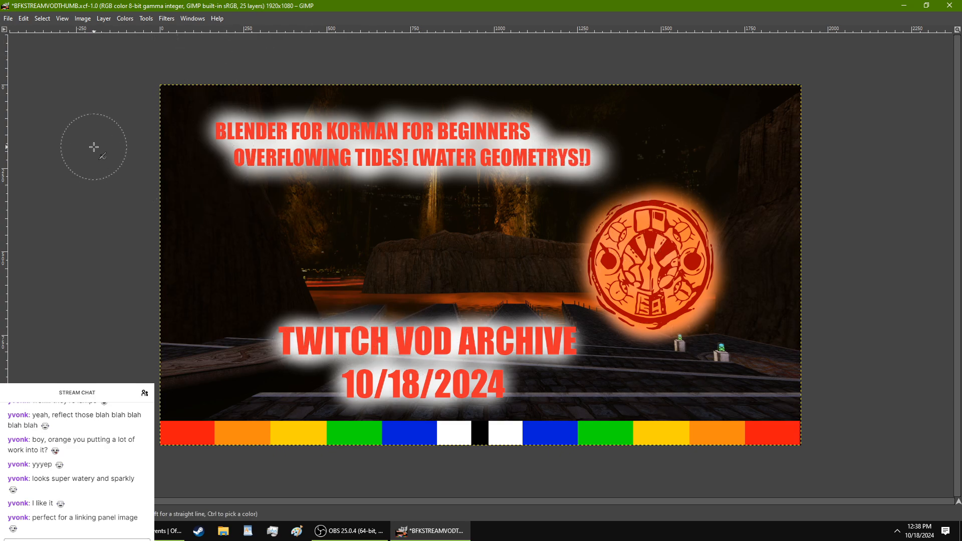
Step: Save the thumbnail image and export it as BFKSTREAMVODTHUMB-15.png in the podconceptrevisit folder with the current PNG options
key(ctrl+s)
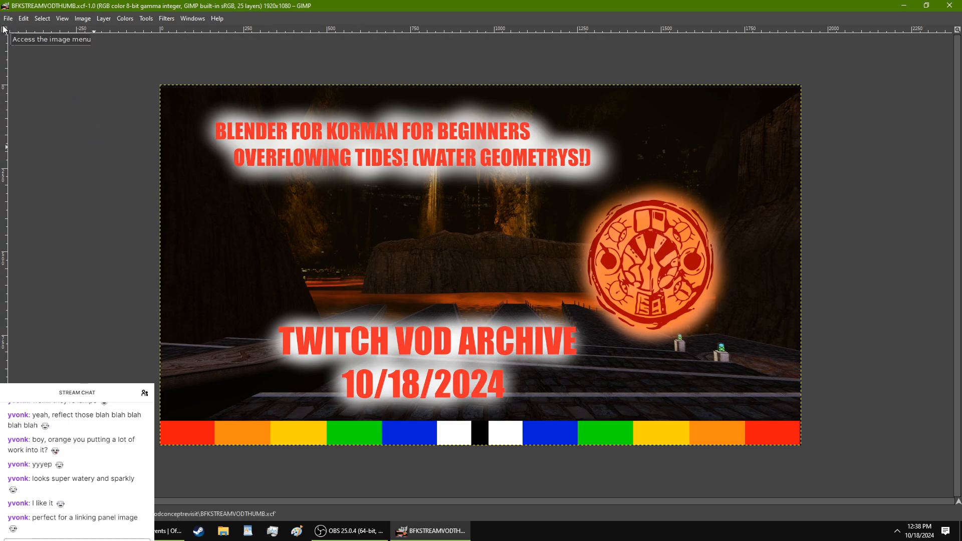
click(8, 18)
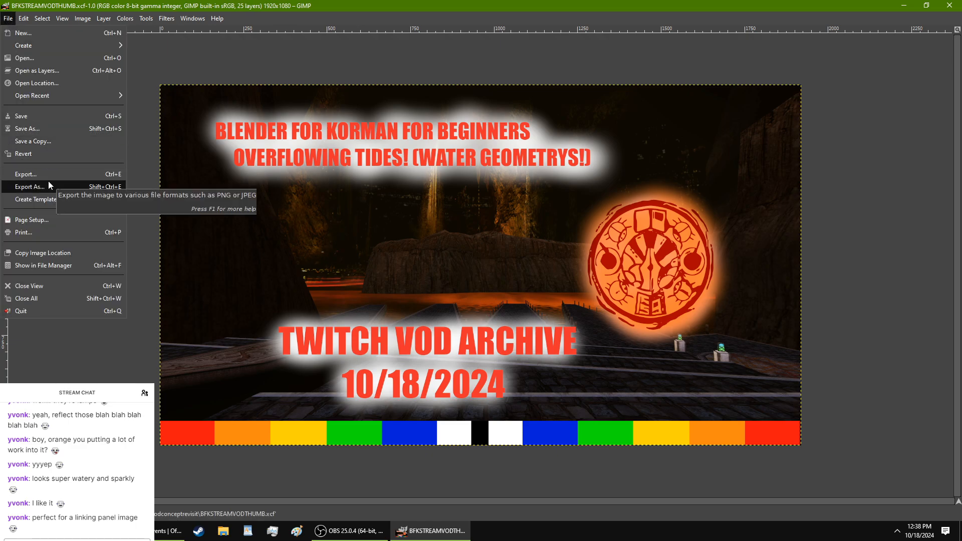
click(30, 187)
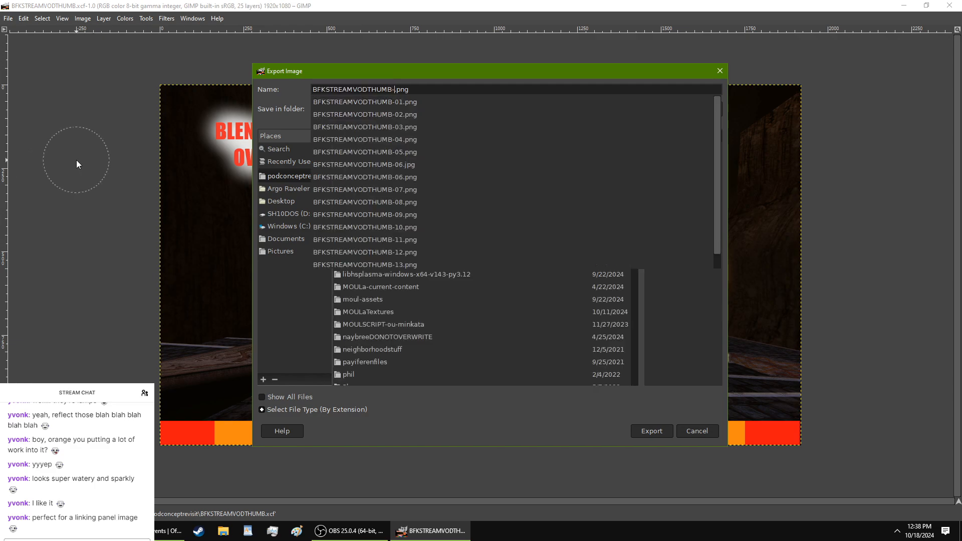
text(-1)
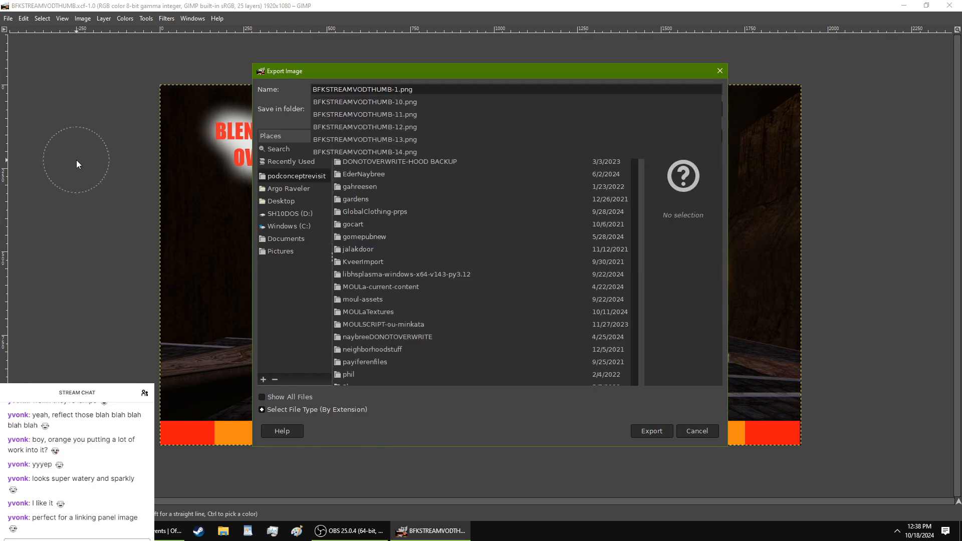
text(5)
key(Return)
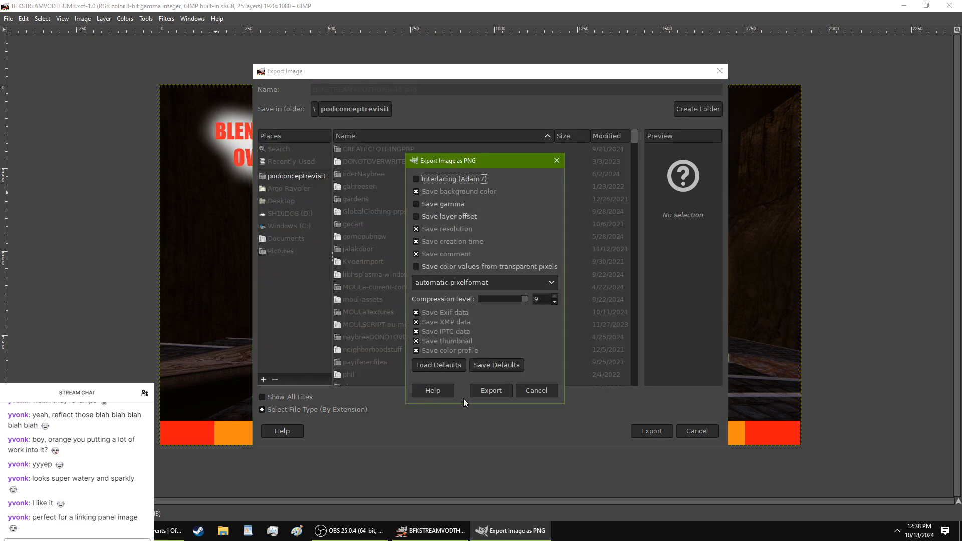
click(483, 390)
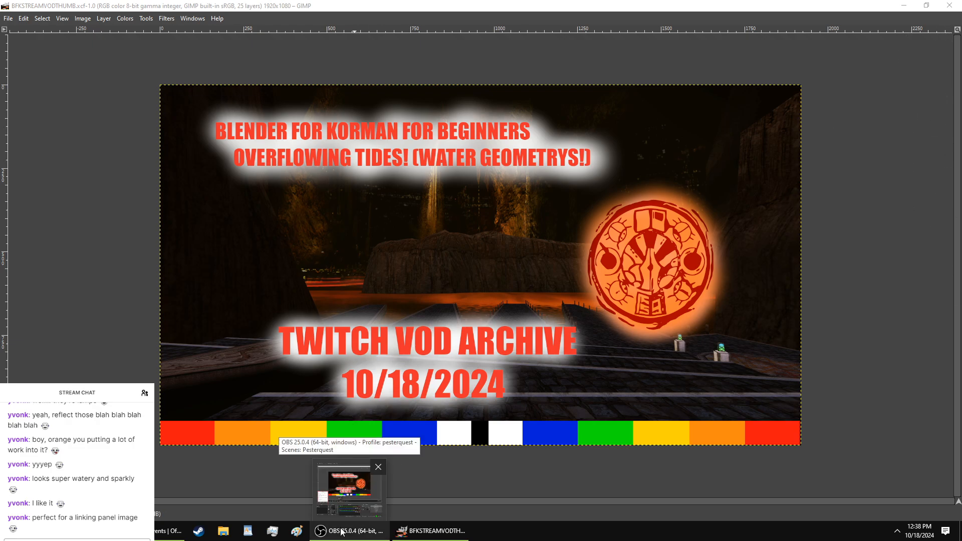
Step: Switch to the Twitch stream page in the browser and bring up the OBS window with the streaming controls
click(67, 531)
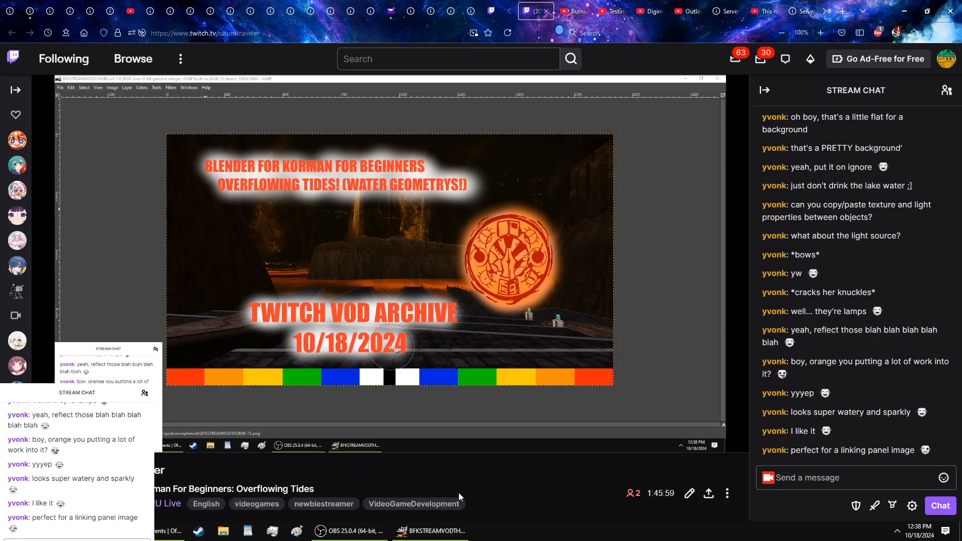
mouse_move(352, 536)
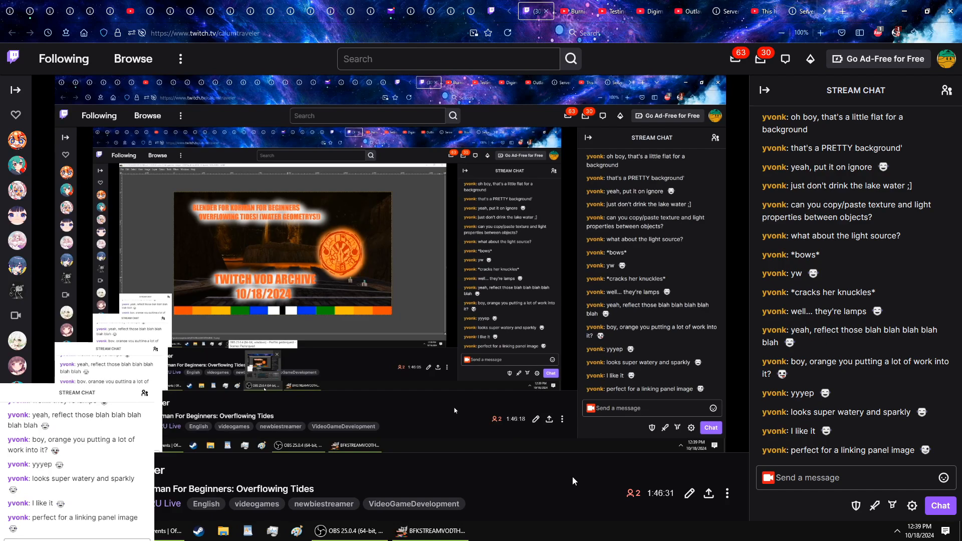
click(349, 531)
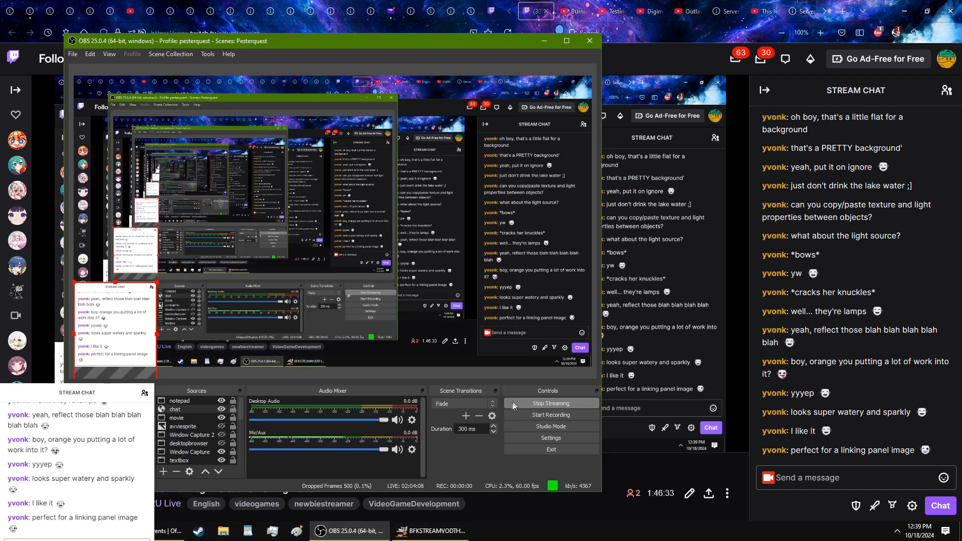